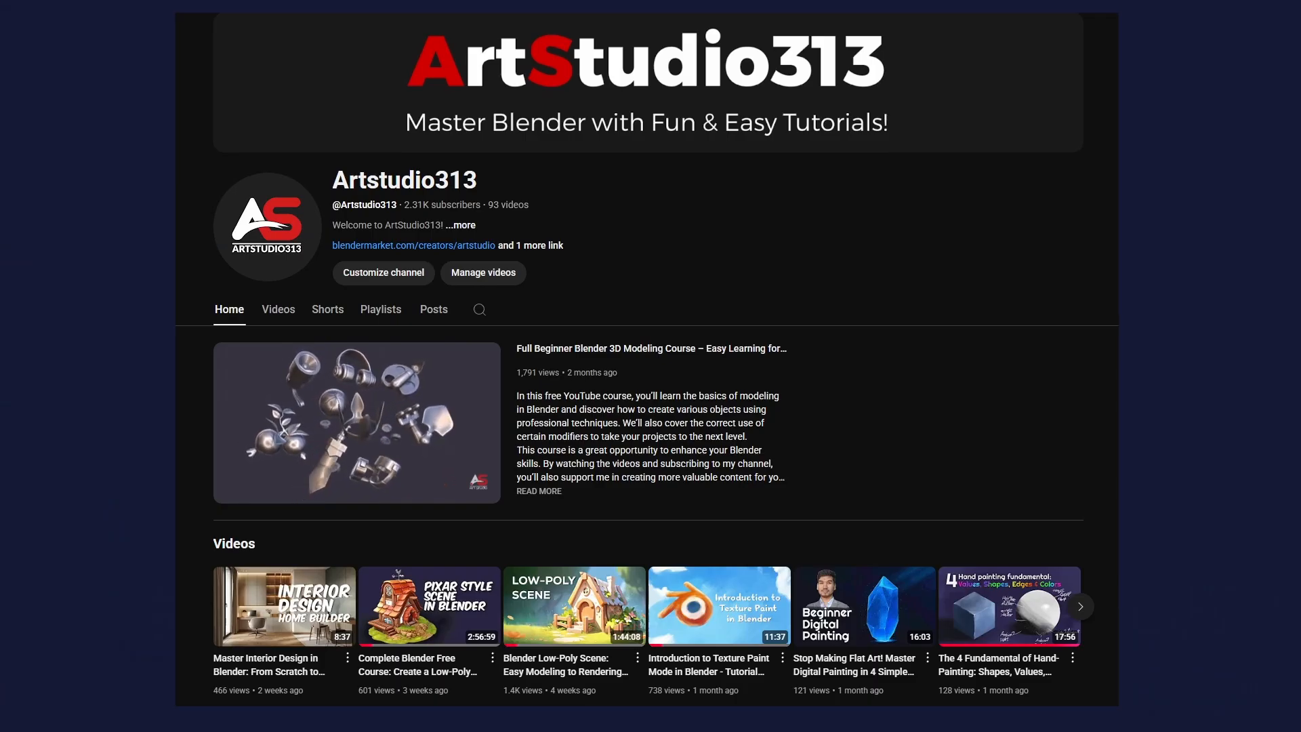
Look through the ArtStudio313 channel's home page and its list of uploaded videos.
scroll(646, 359, down, 1)
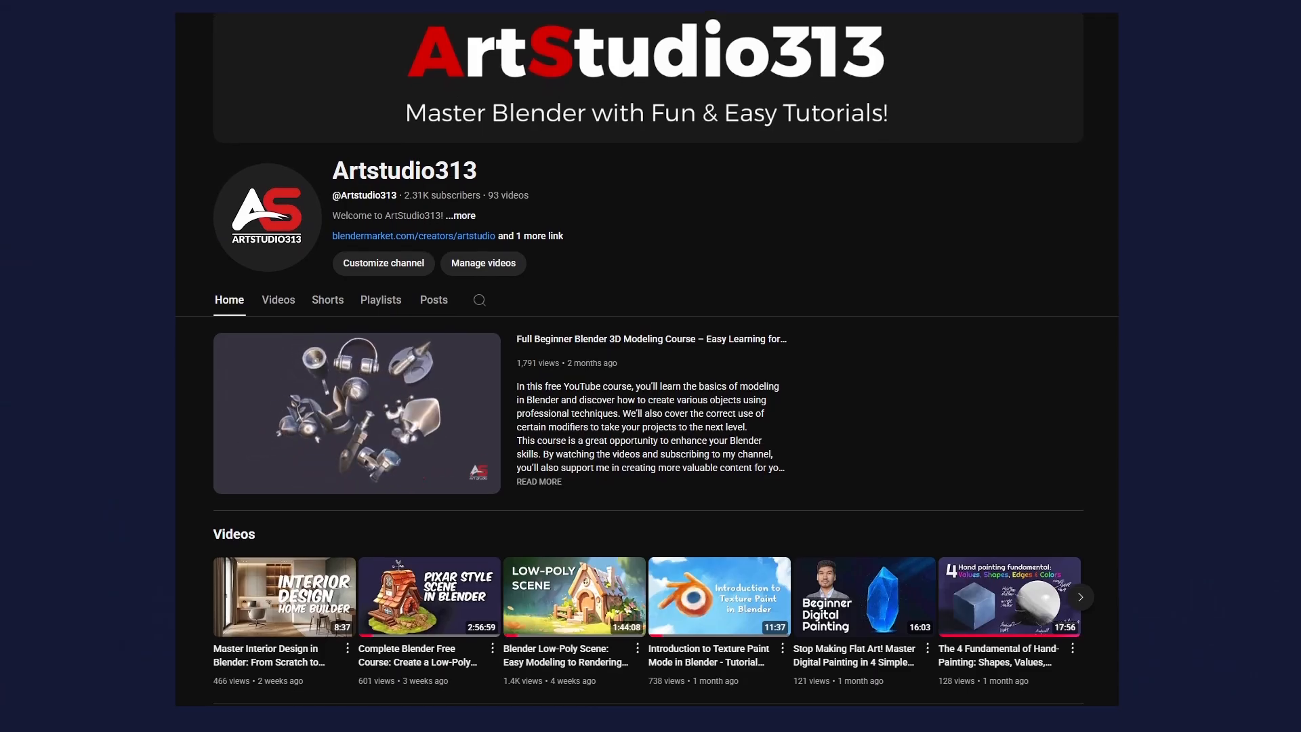
scroll(646, 359, down, 2)
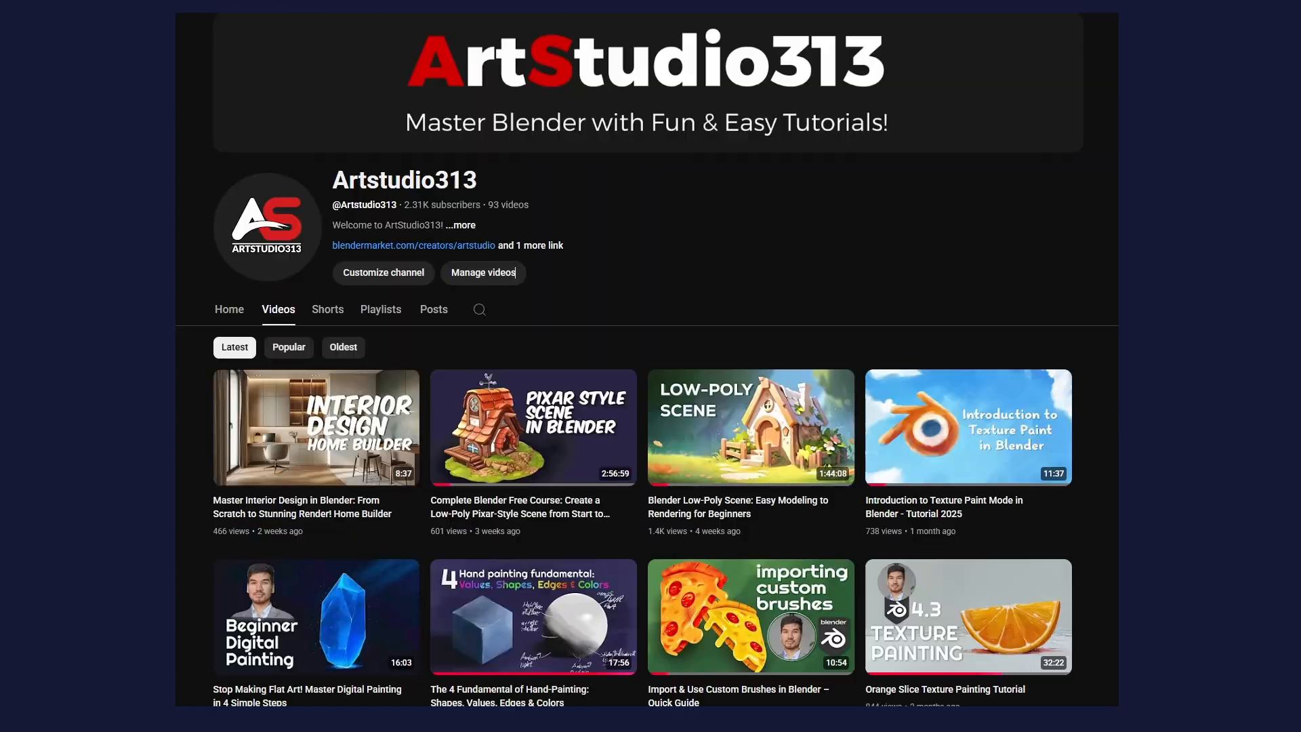
scroll(647, 359, down, 4)
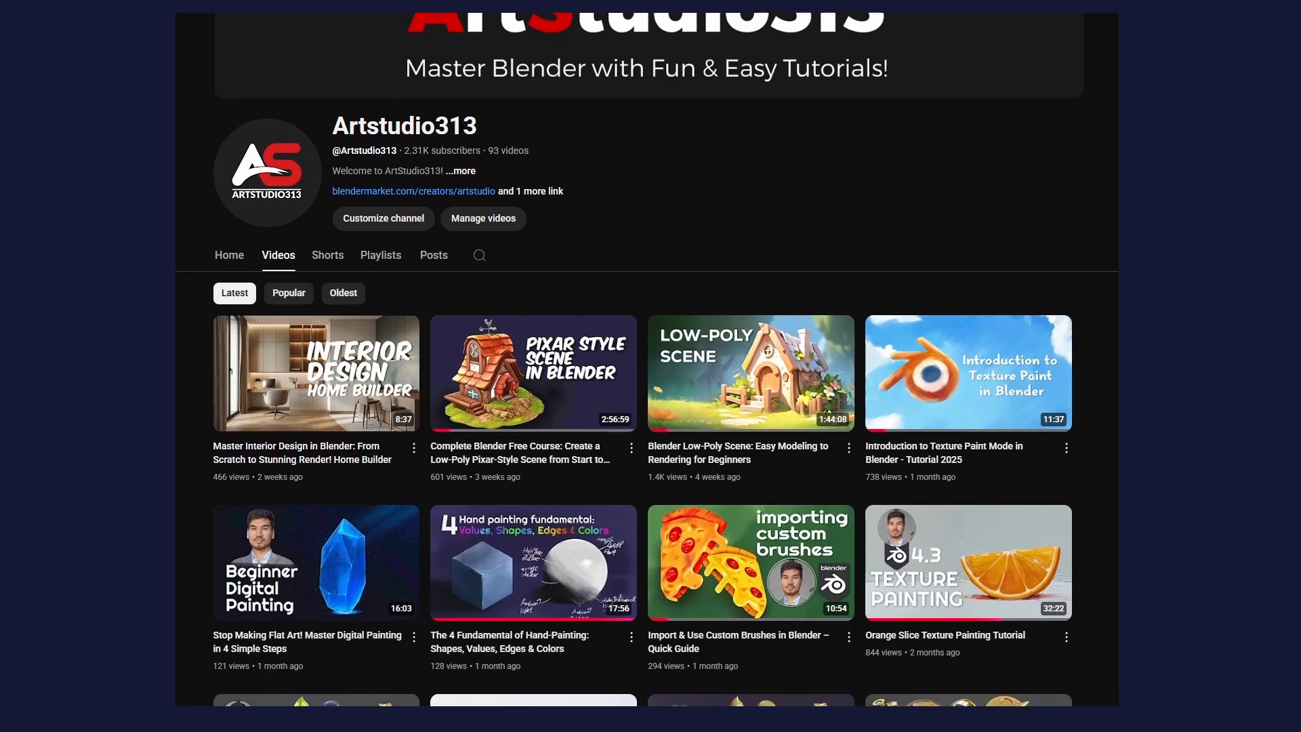
scroll(646, 360, down, 3)
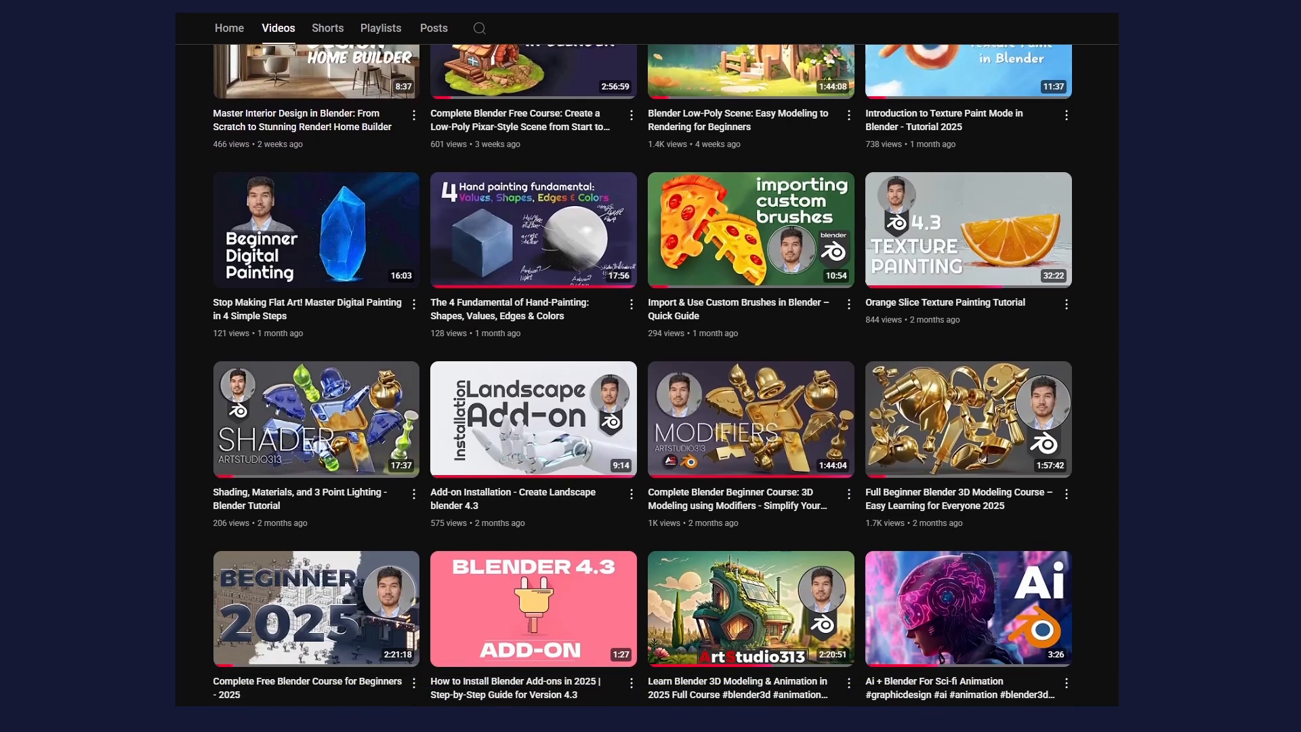
scroll(646, 359, down, 2)
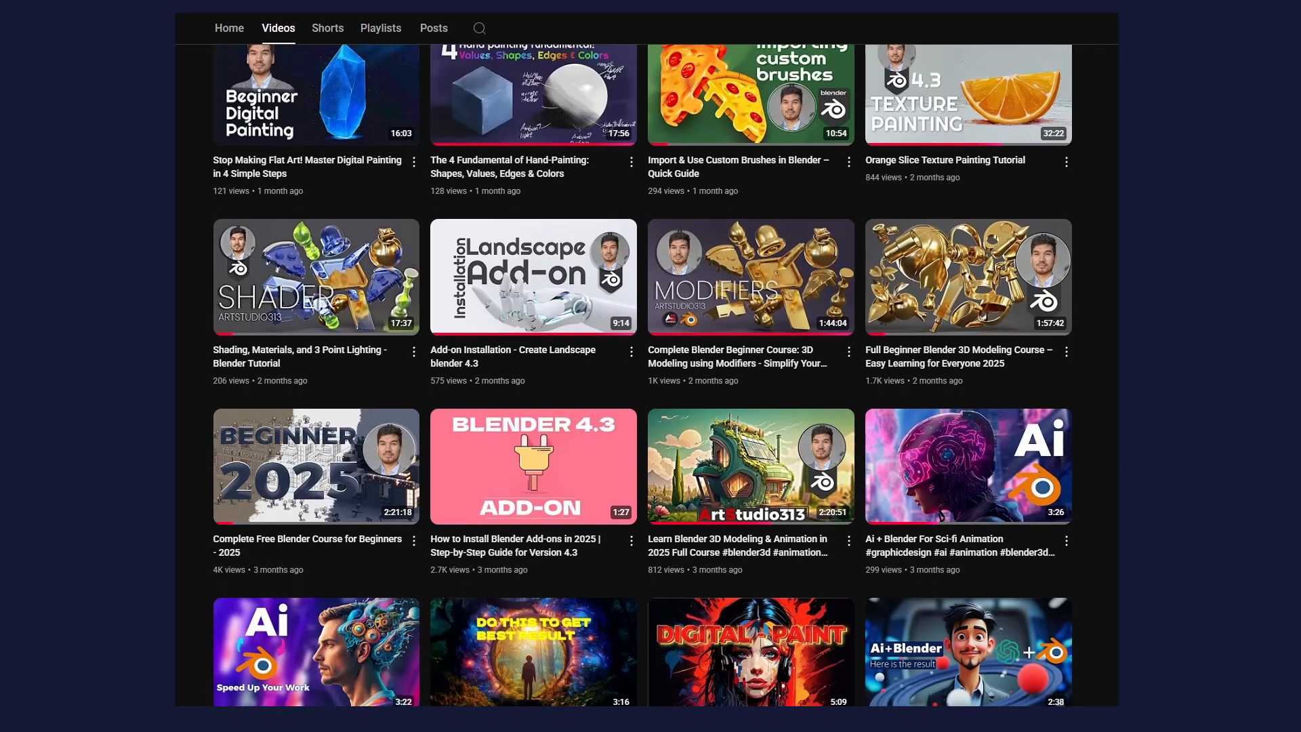
scroll(646, 359, down, 1)
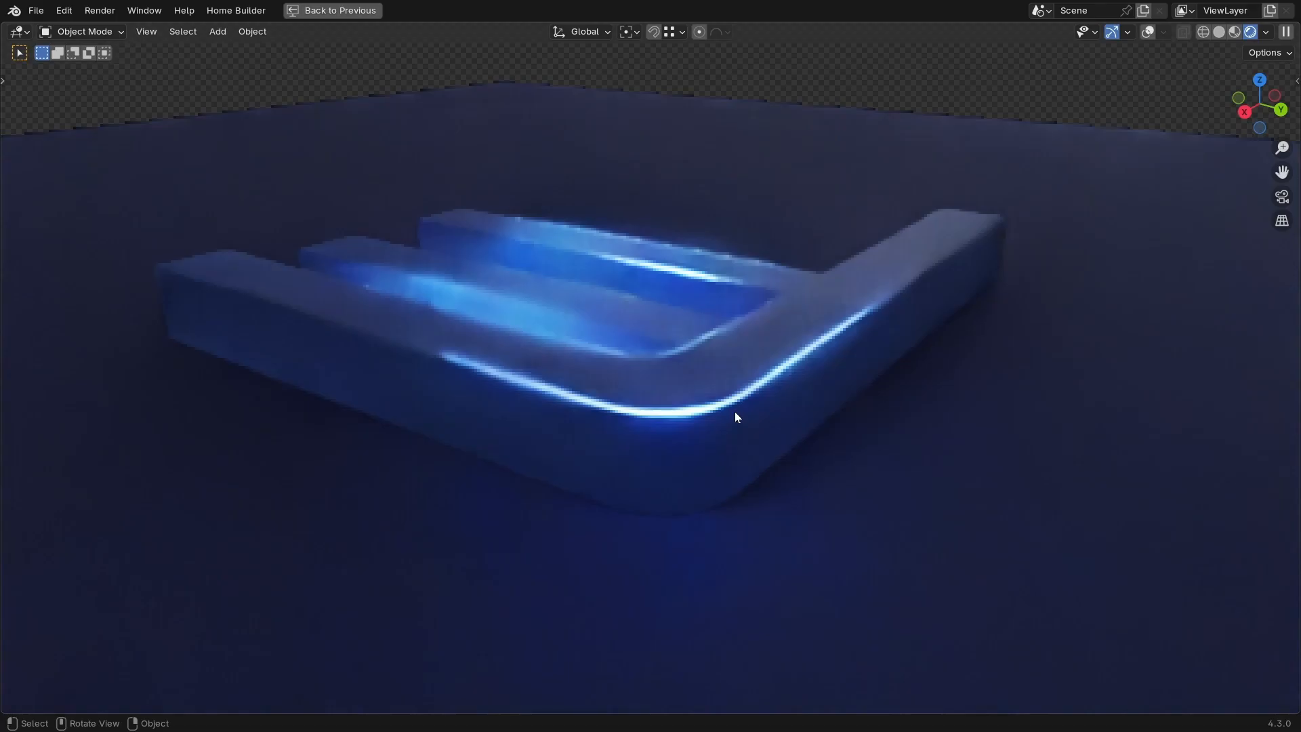
mouse_move(738, 412)
ctrl+middle_down()
mouse_move(731, 457)
mouse_move(746, 416)
ctrl+middle_up()
ctrl+middle_drag(732, 466, 719, 494)
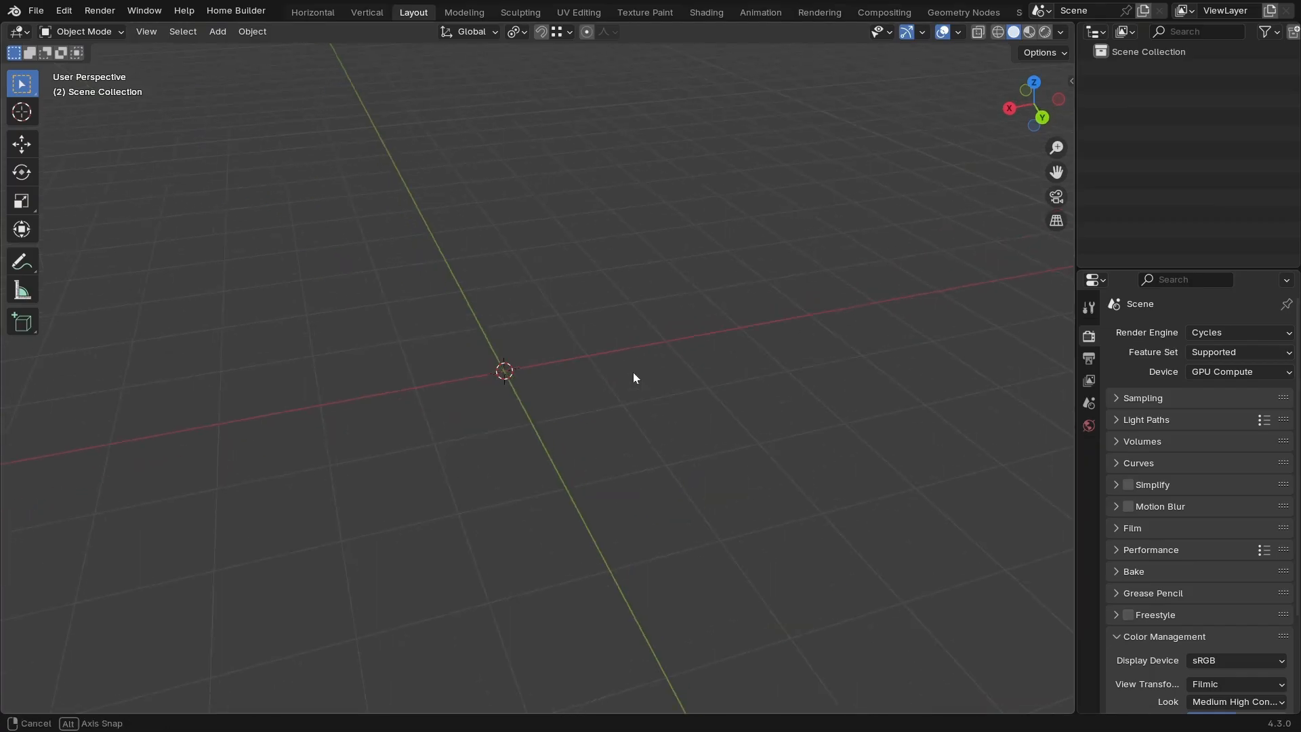
Add a cube mesh to the empty scene at the world origin.
key(shift+a)
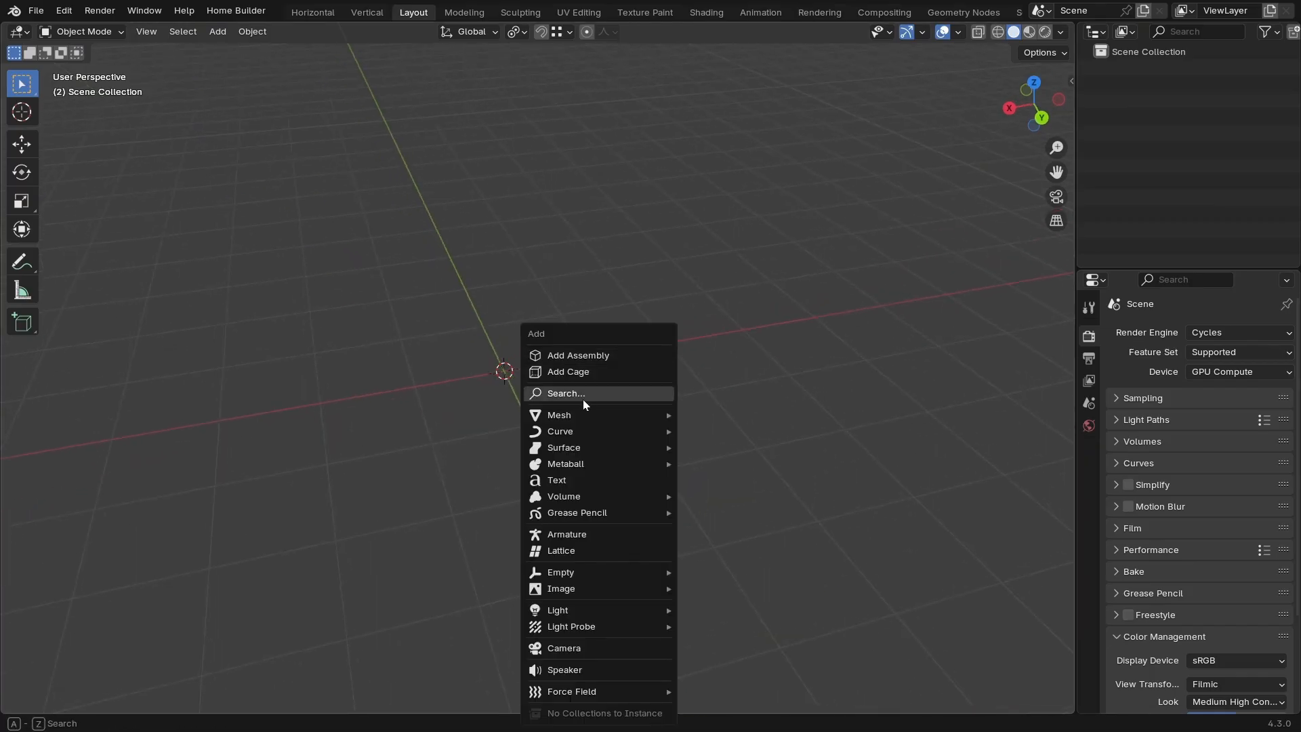
mouse_move(584, 414)
click(717, 432)
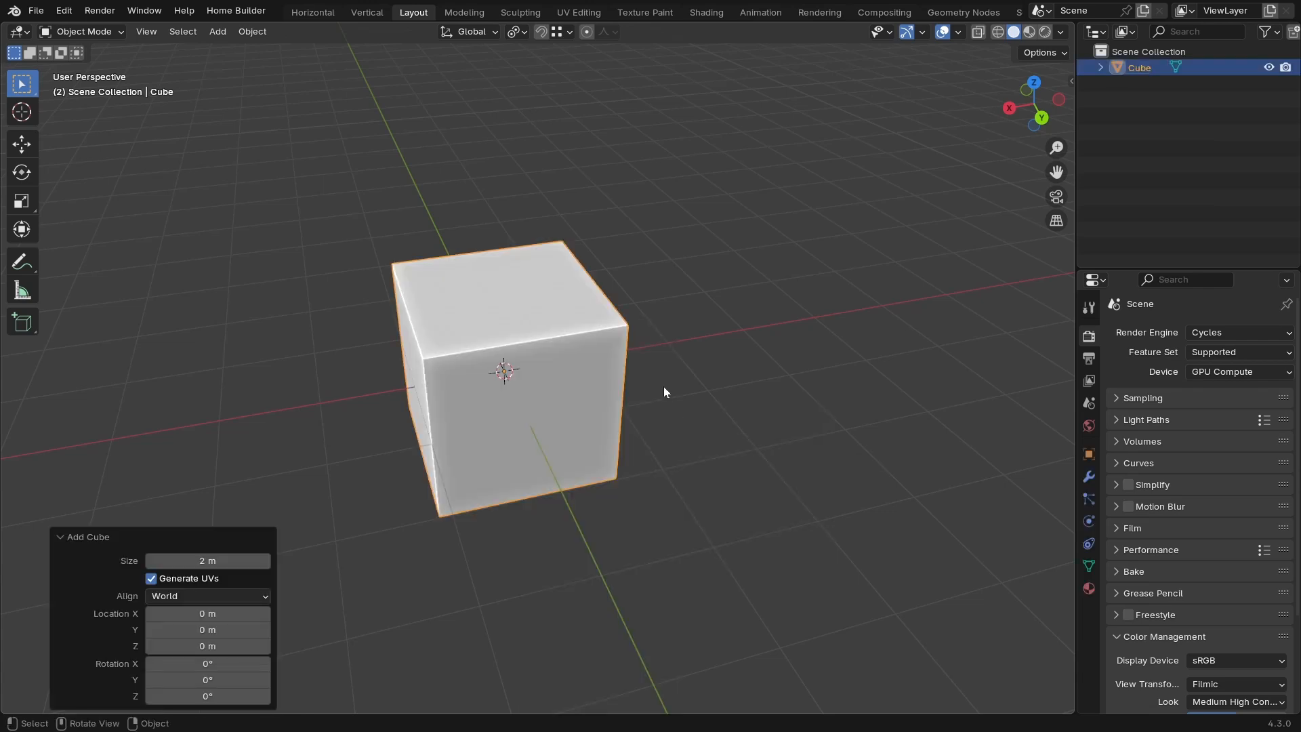
Deselect the cube, enable the Screencast Keys display and adjust its horizontal offset in the viewport.
click(794, 332)
key(n)
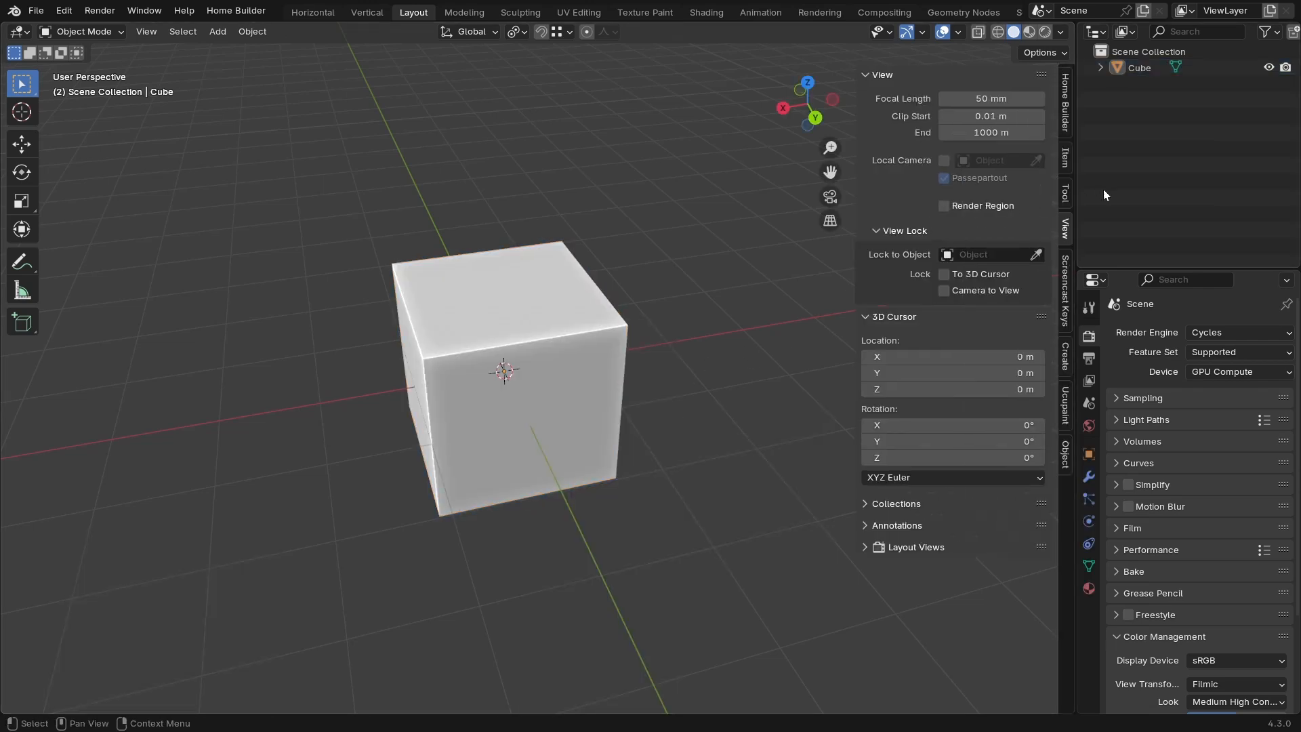
click(1065, 293)
click(873, 72)
key(n)
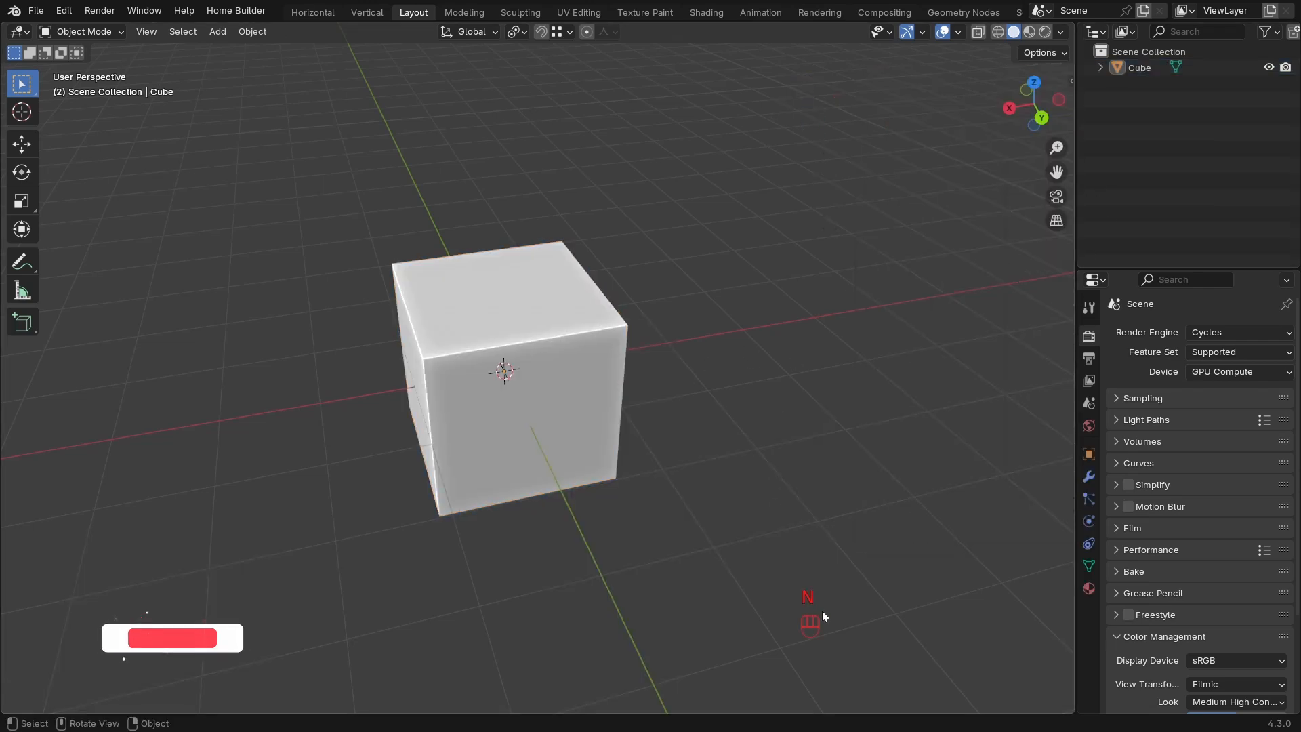
key(n)
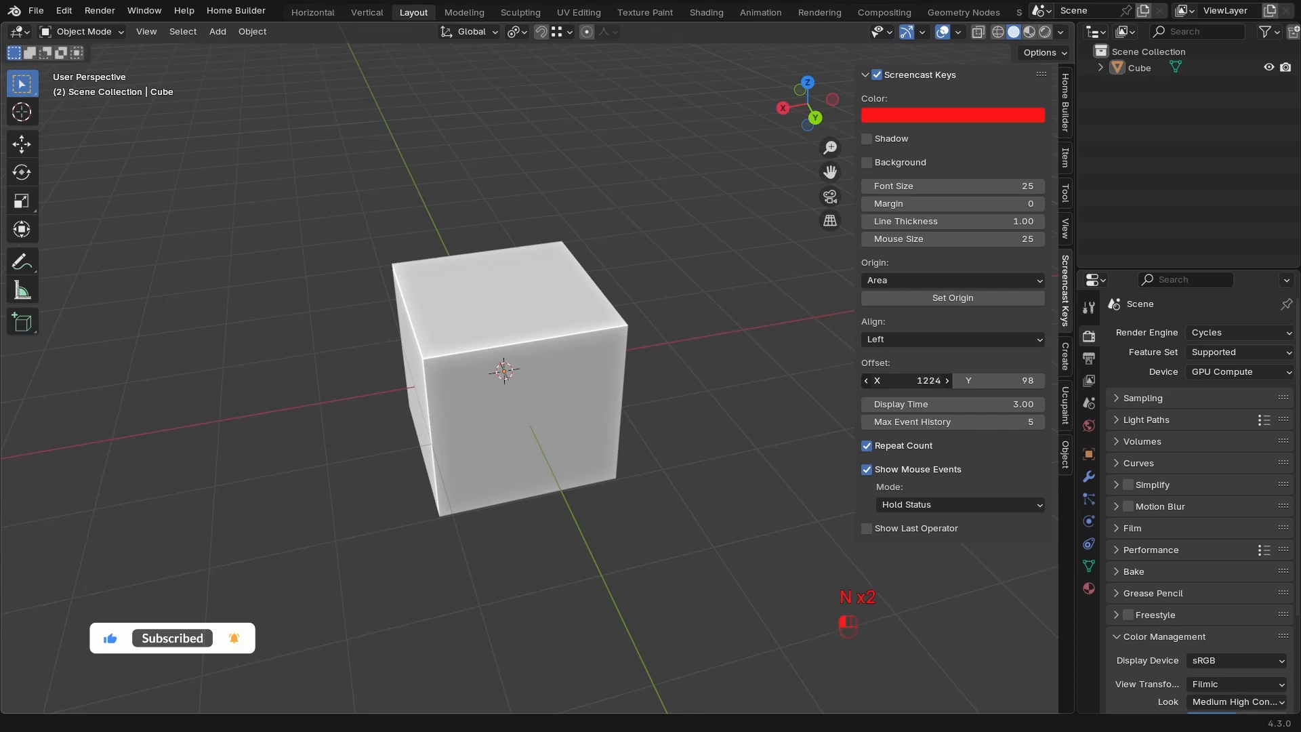
key(n)
Select the cube and look at it in the top orthographic view.
middle_drag(717, 466, 639, 416)
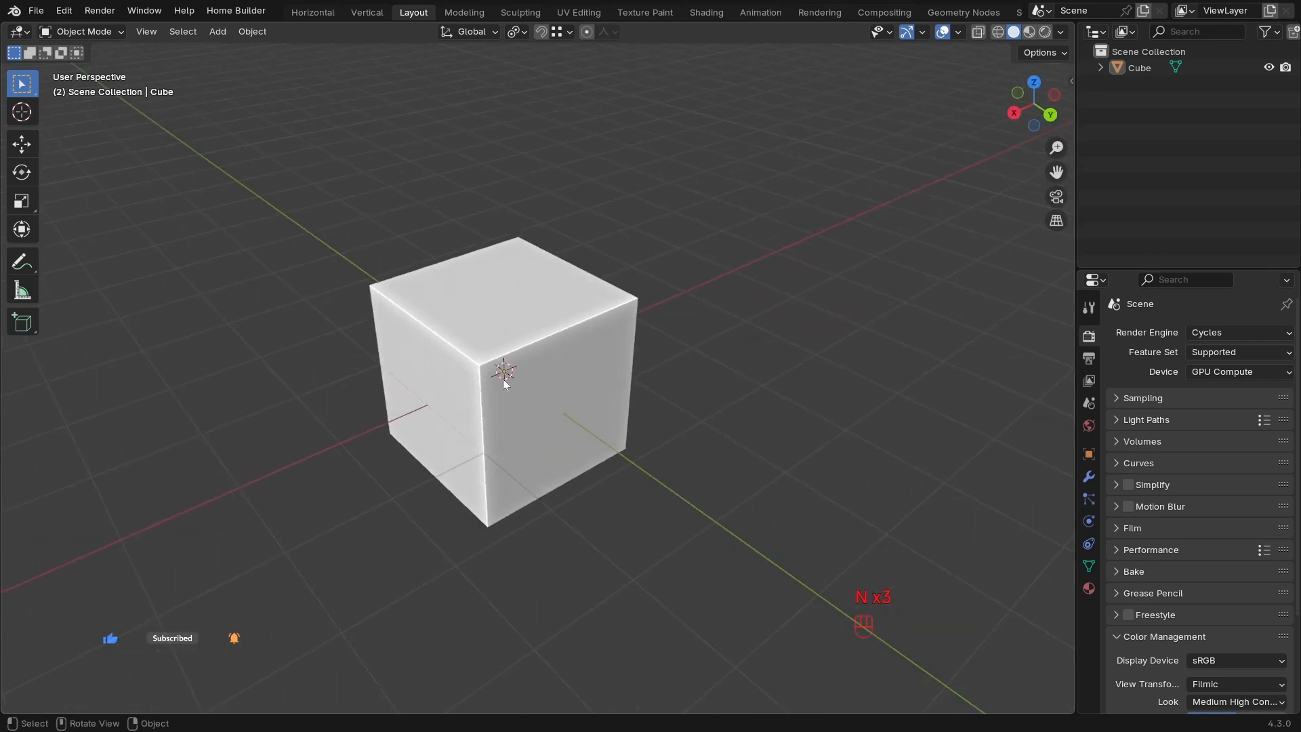
click(503, 381)
scroll(529, 468, down, 2)
key(KP_7)
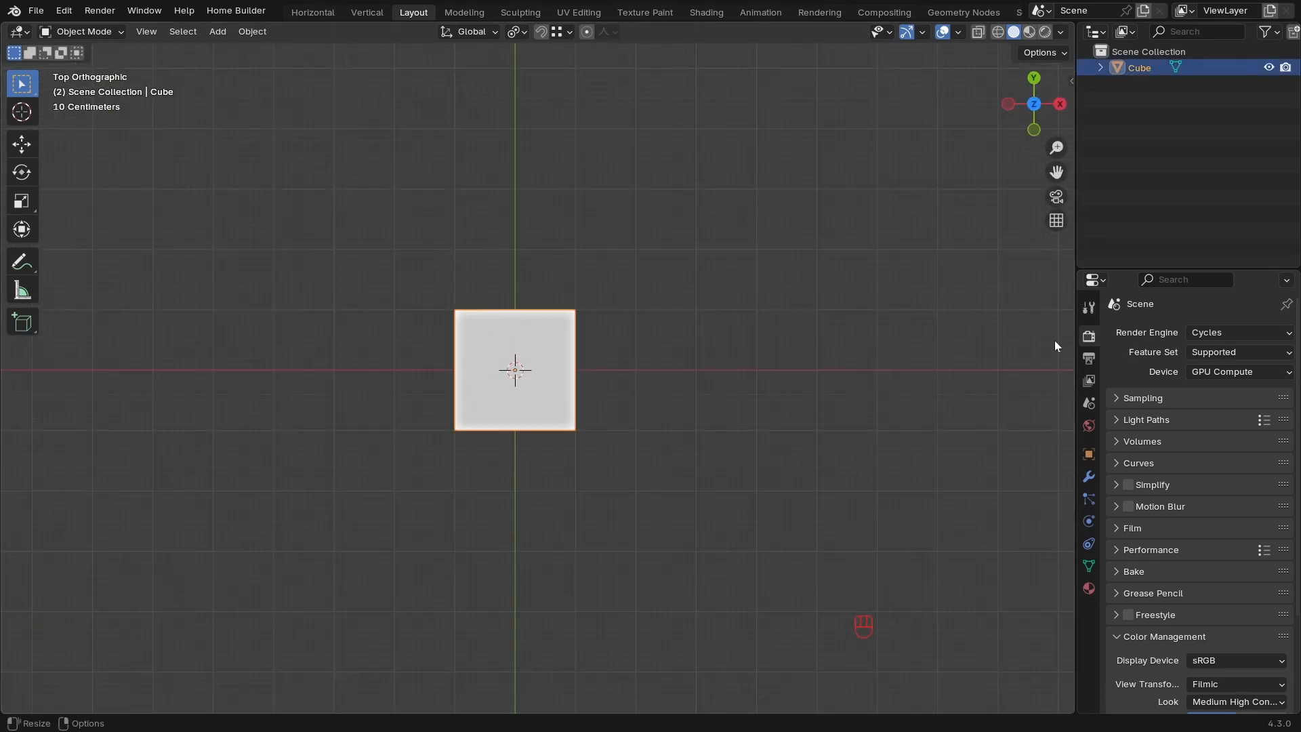
key(Tab)
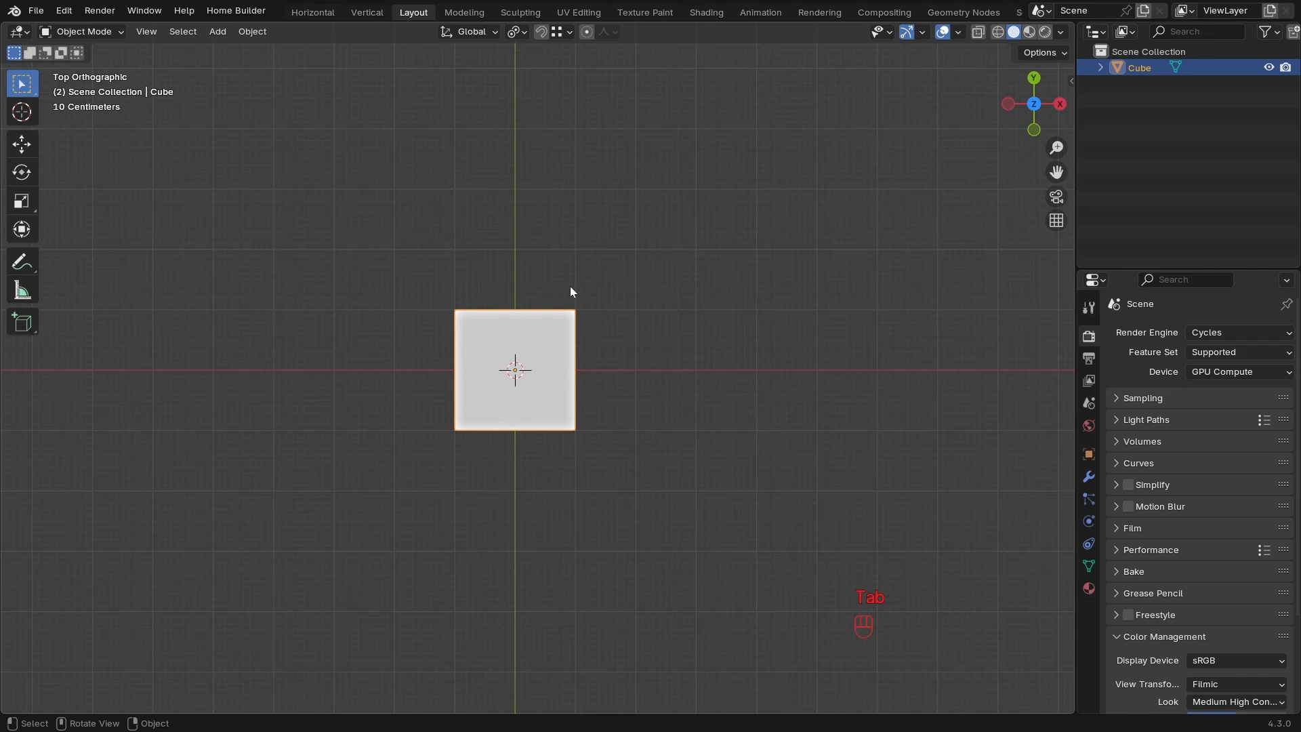
key(Tab)
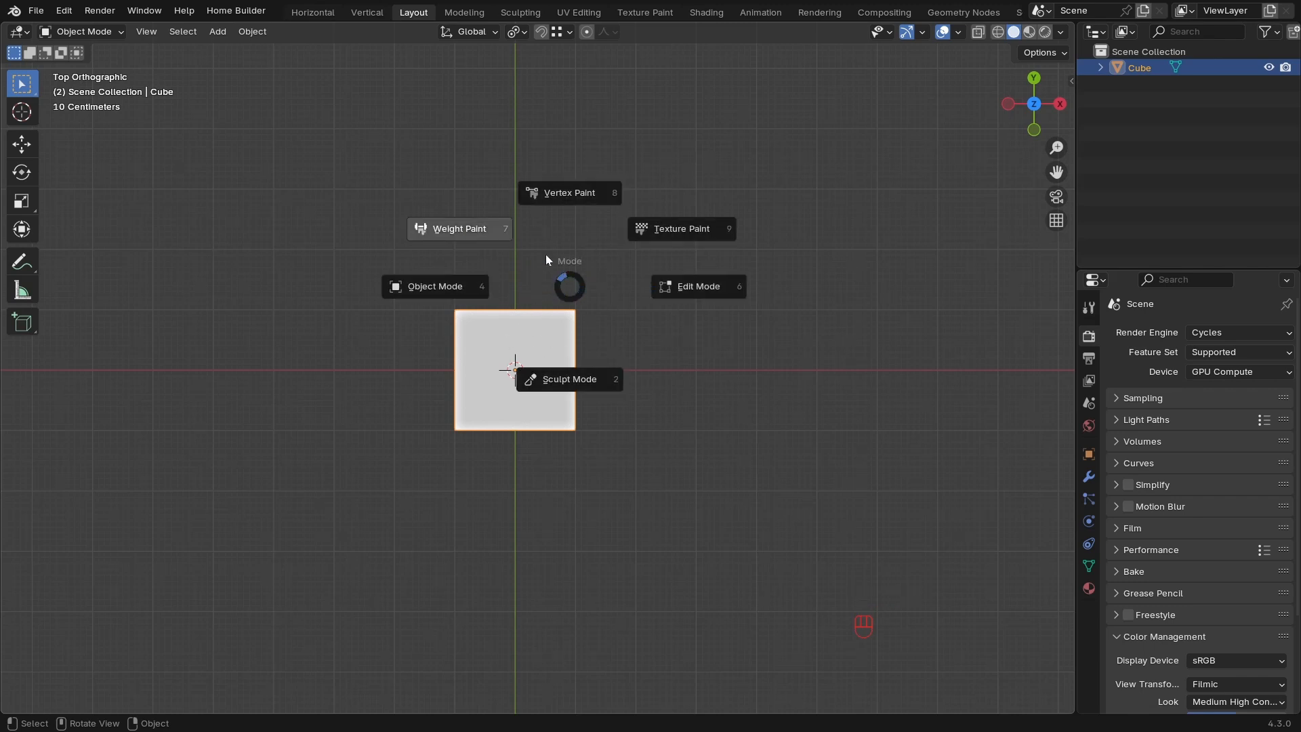
key(Escape)
key(Tab)
key(Escape)
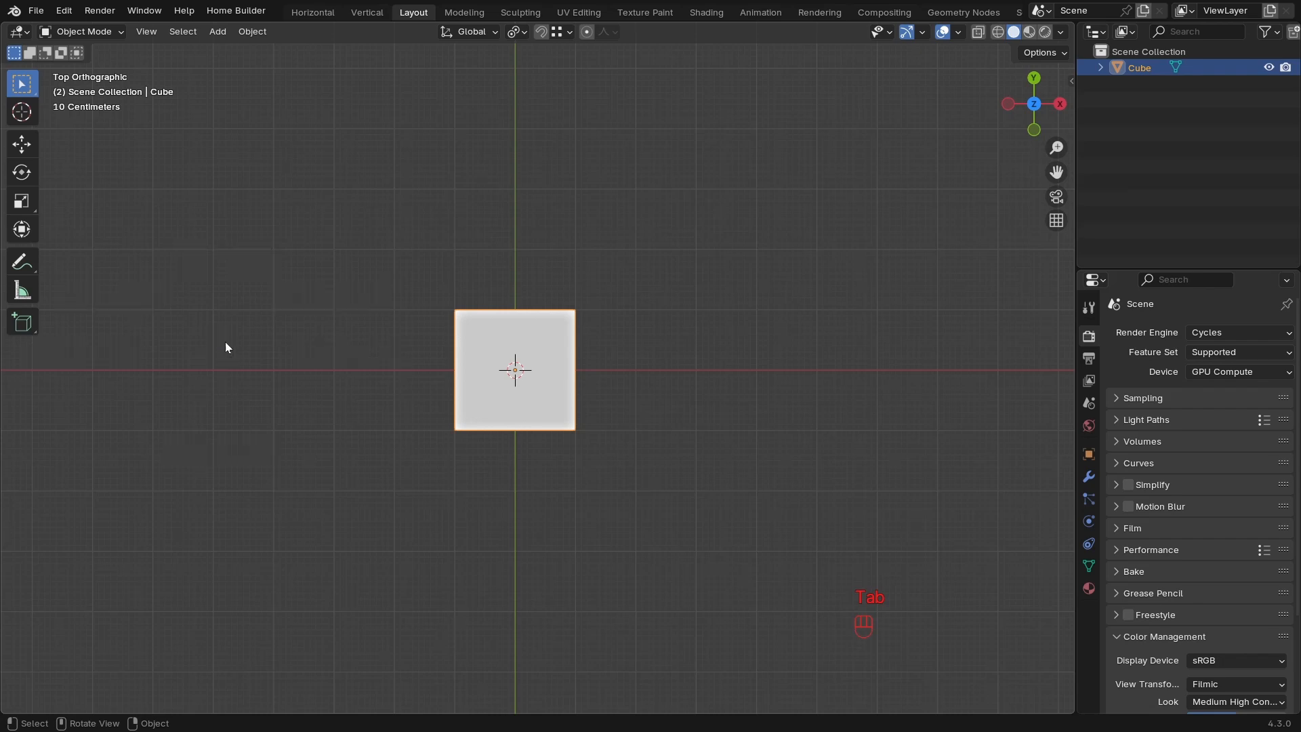
Make sure Tab for Pie Menu is enabled in the Keymap preferences, save the preferences and close the window.
click(65, 10)
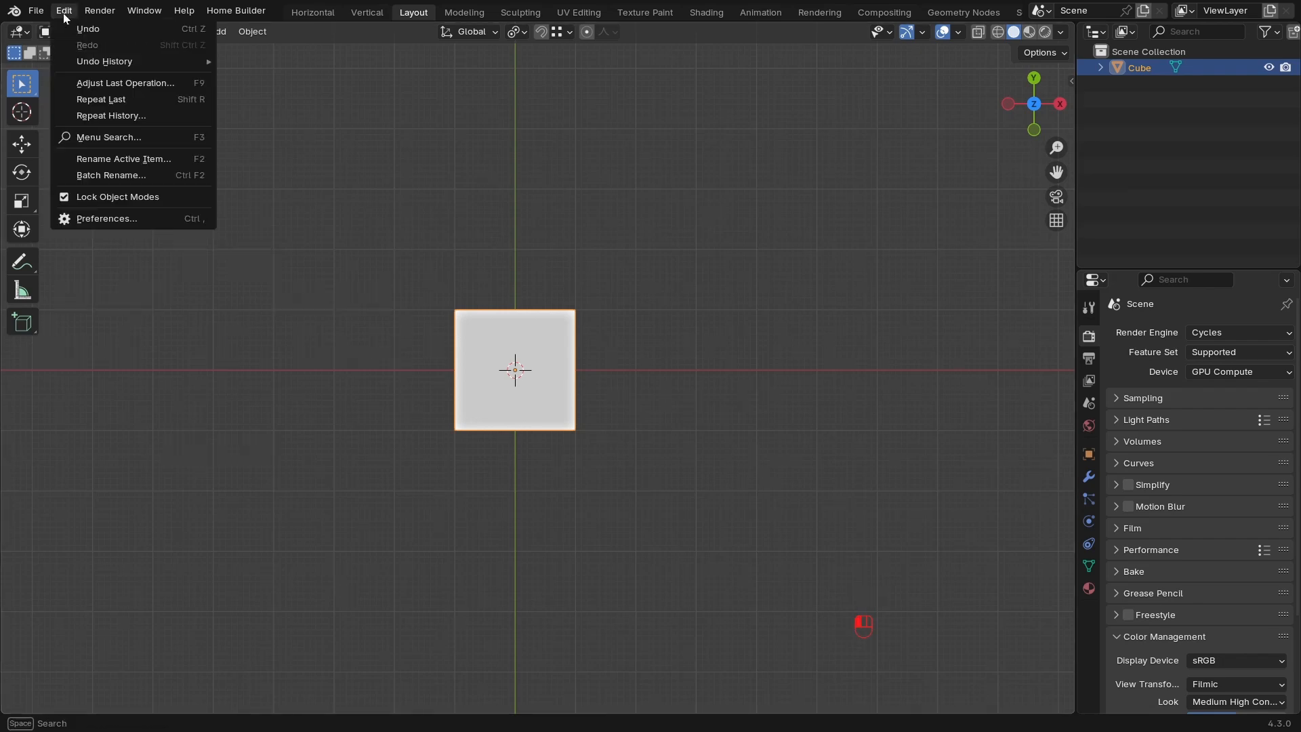
click(122, 221)
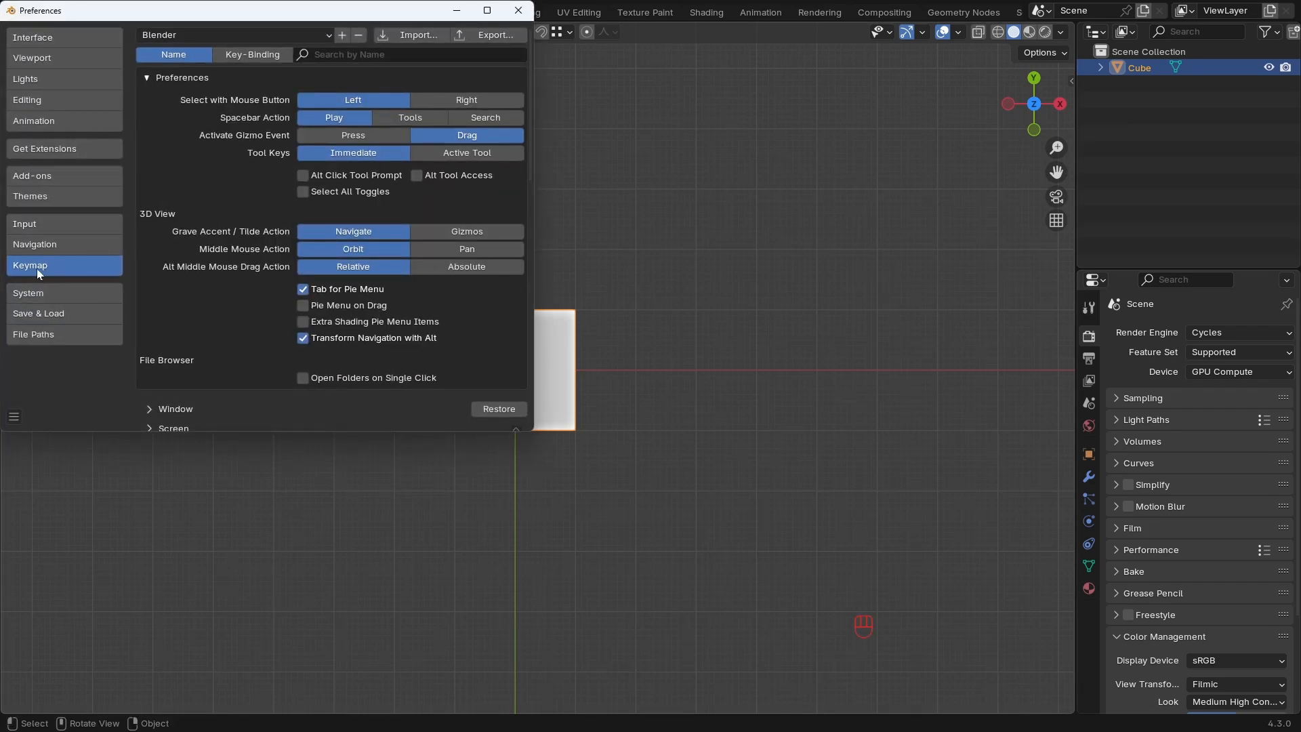
click(302, 290)
click(14, 418)
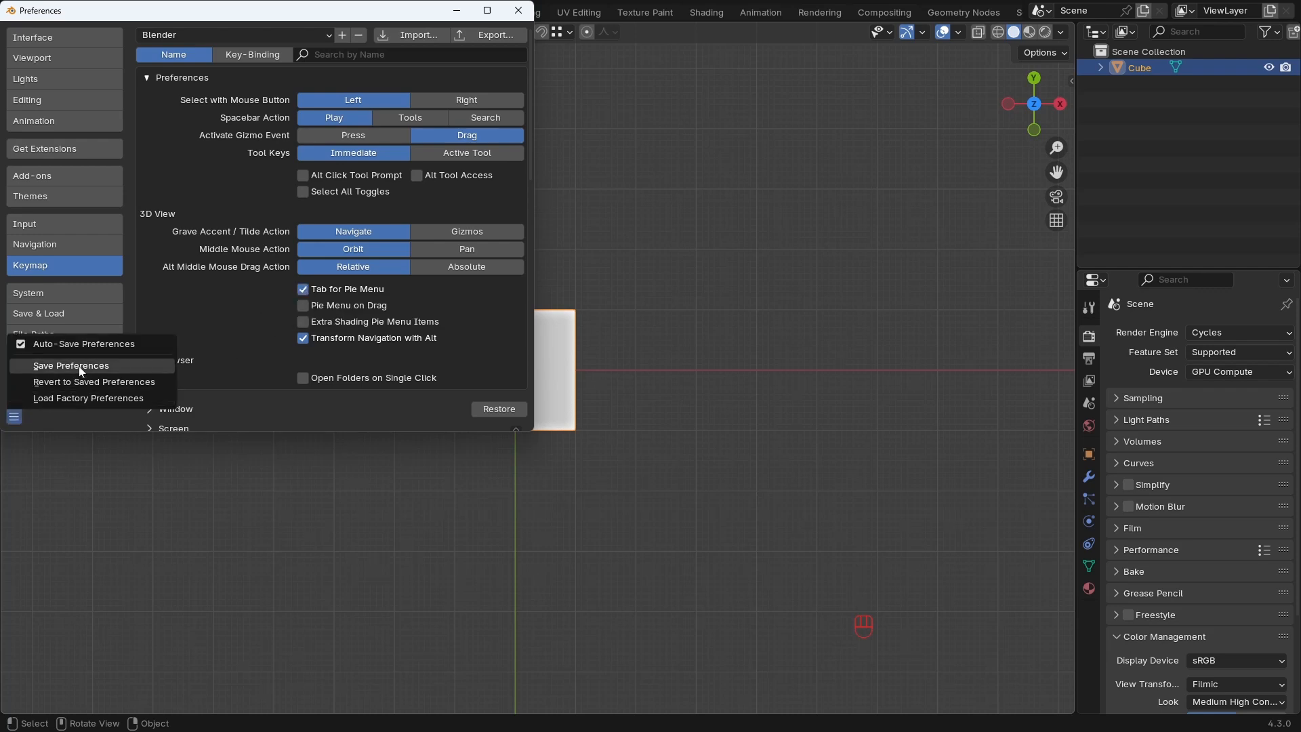
click(80, 369)
click(517, 11)
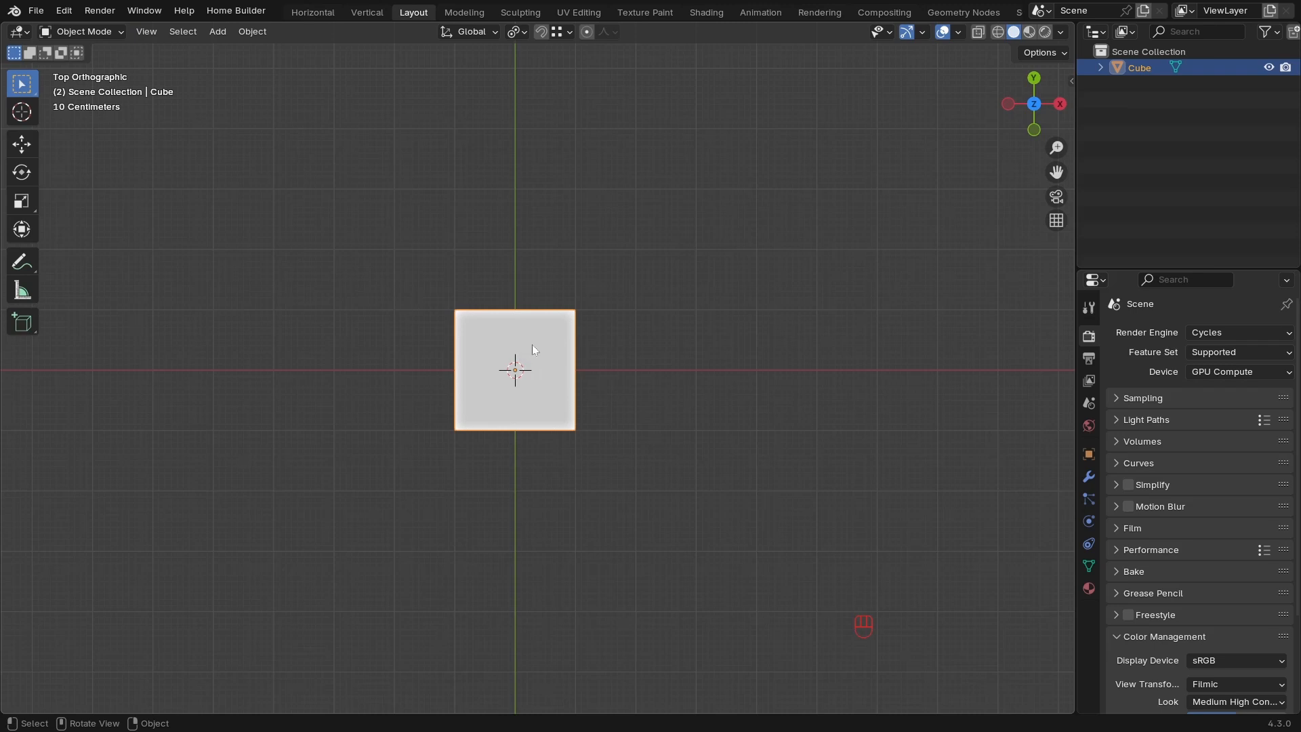
Switch the selected cube from Object Mode to Edit Mode and view it in perspective.
key(Tab)
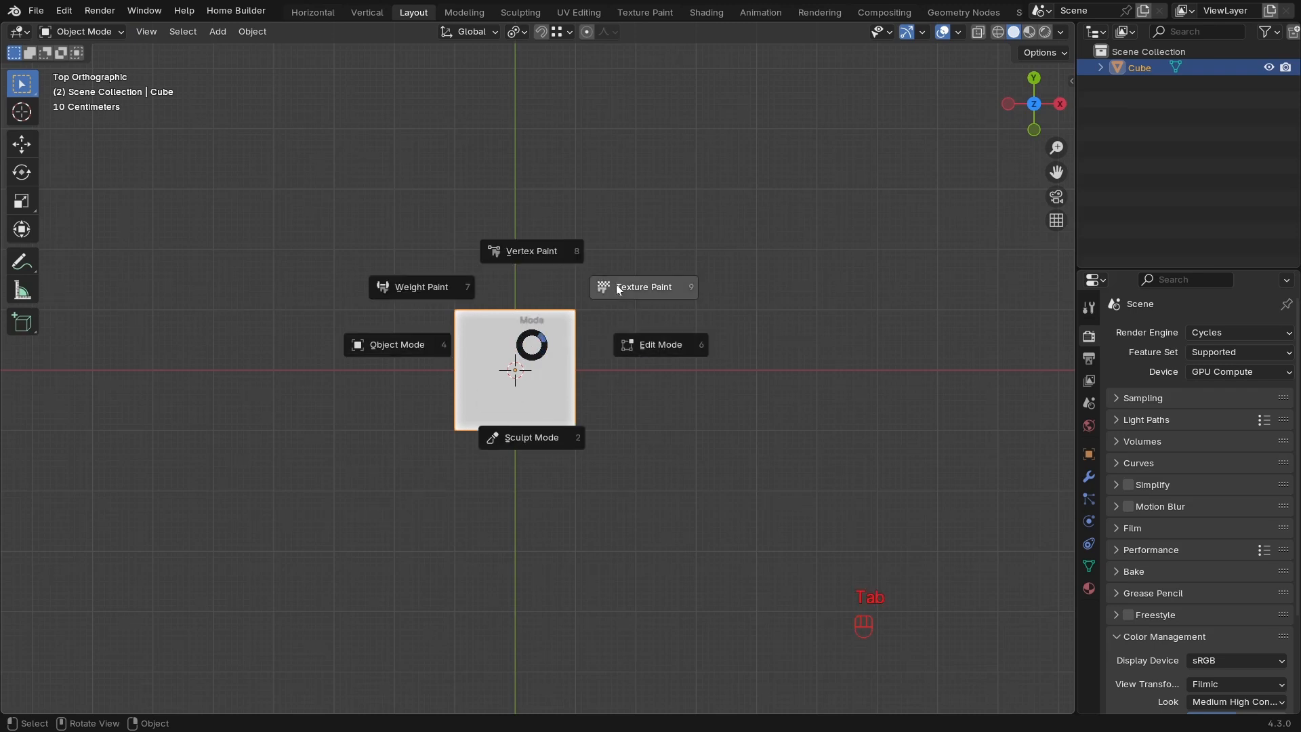
key(Tab)
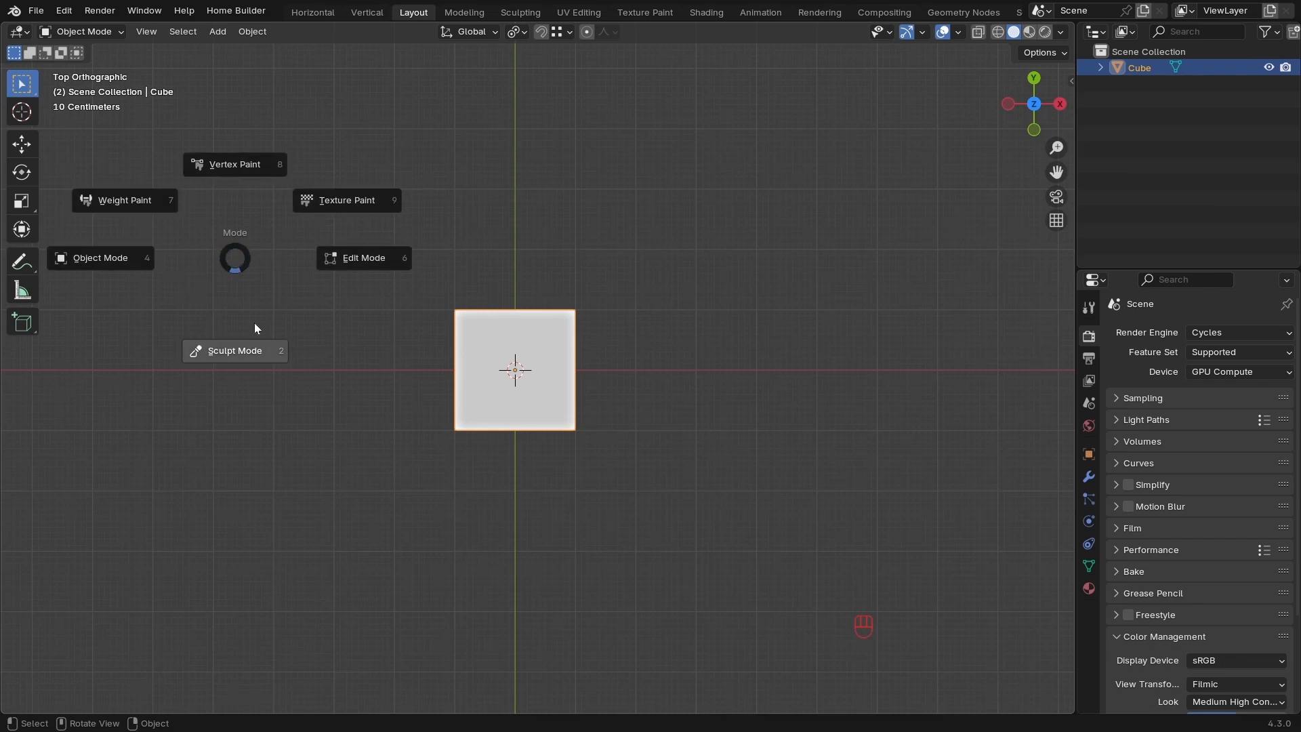
click(239, 265)
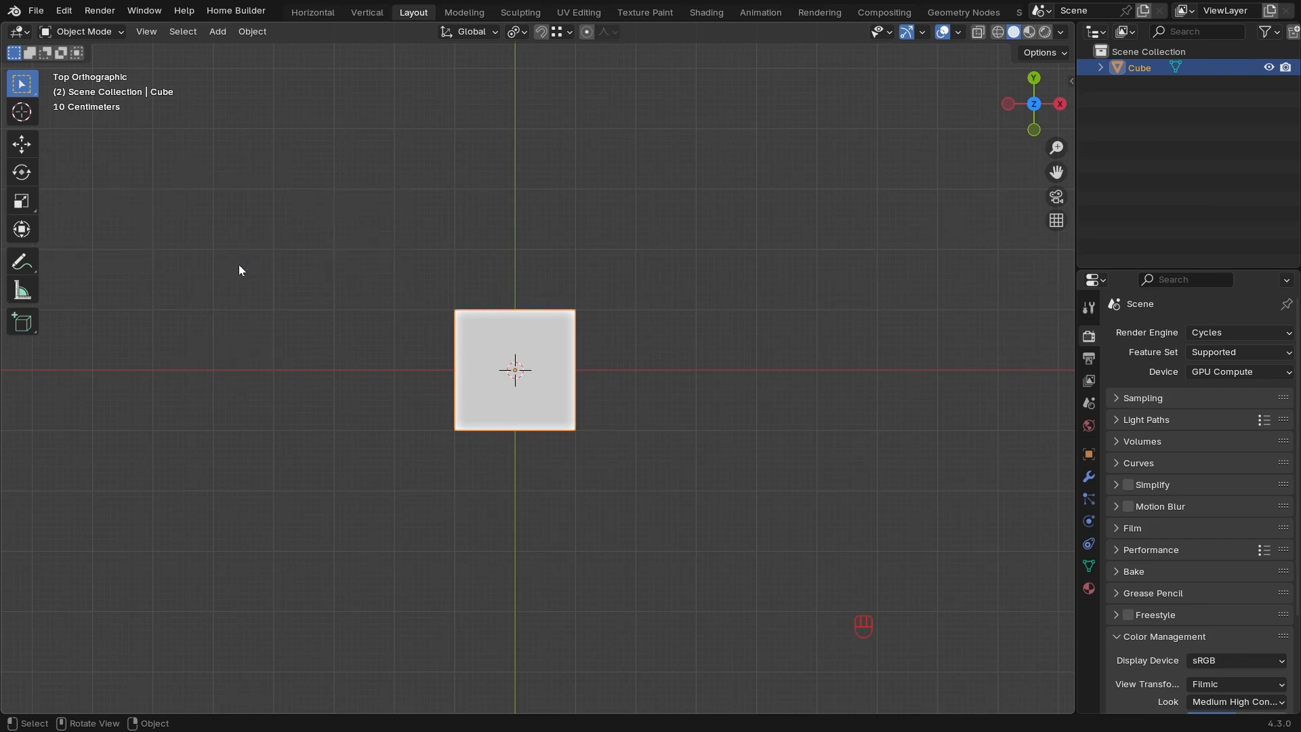
key(Tab)
middle_drag(531, 406, 566, 368)
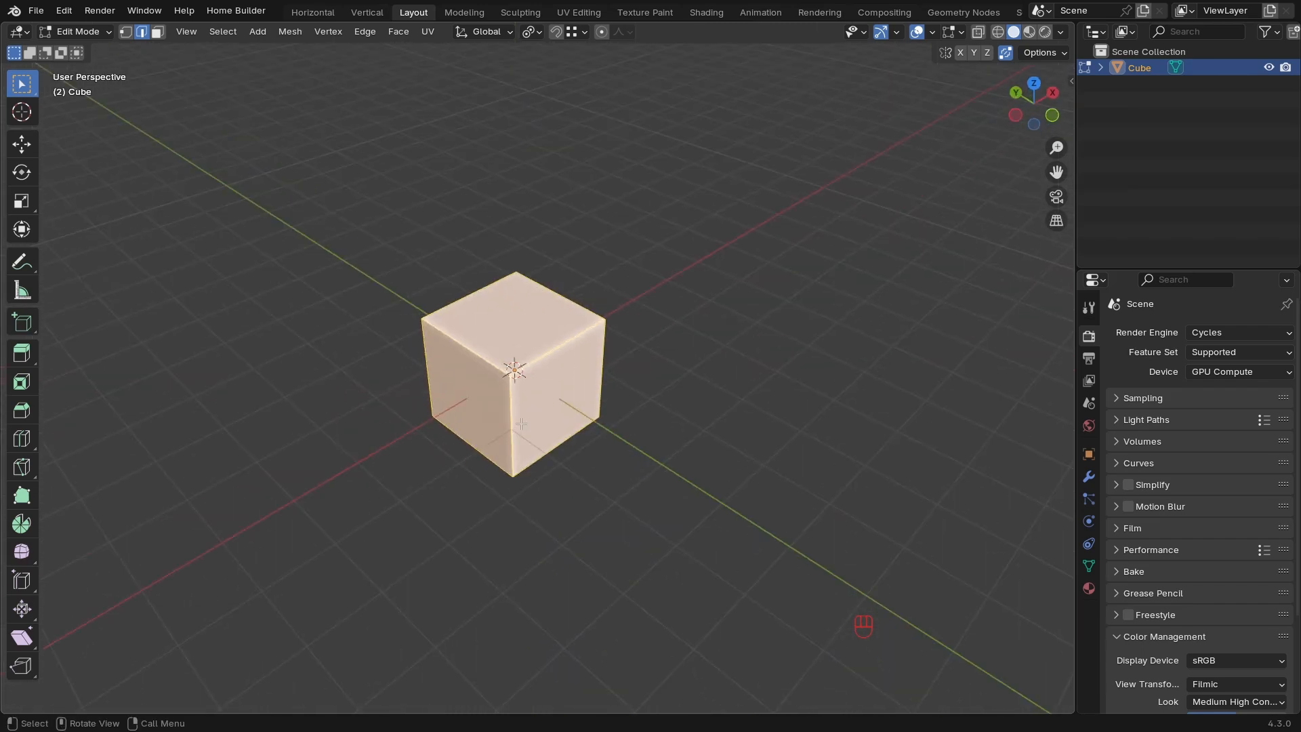
Toggle wireframe shading on and off to compare both displays of the cube, leaving wireframe turned on.
key(shift+z)
key(shift+z)
key(shift+z)
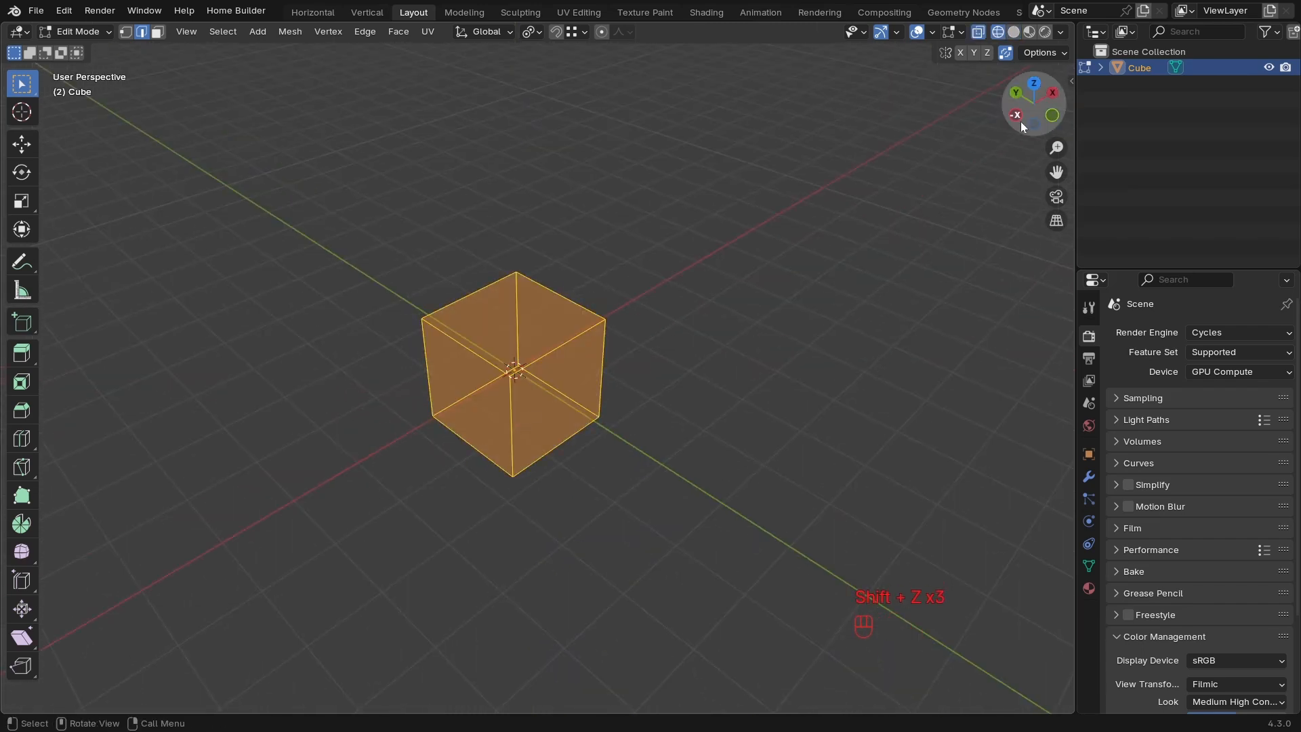
key(shift+z)
key(shift+z)
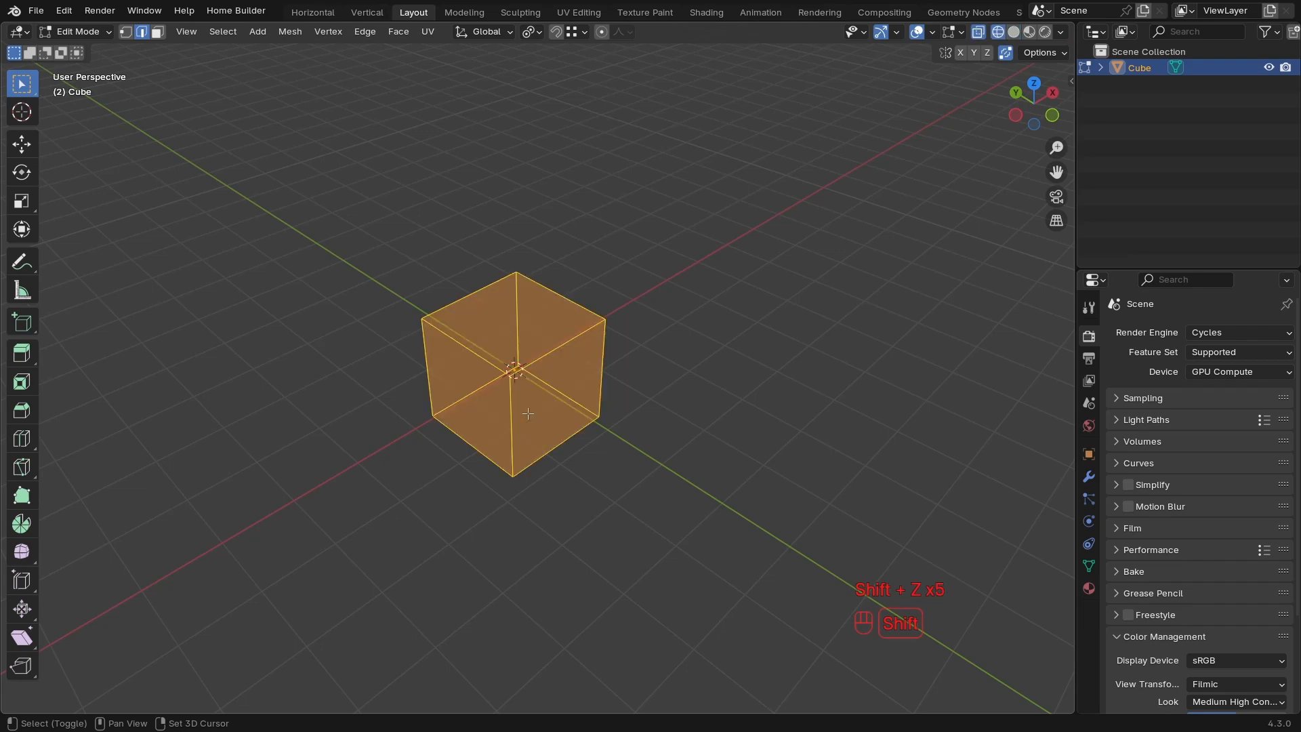
mouse_move(540, 465)
middle_down()
mouse_move(572, 436)
mouse_move(576, 404)
middle_up()
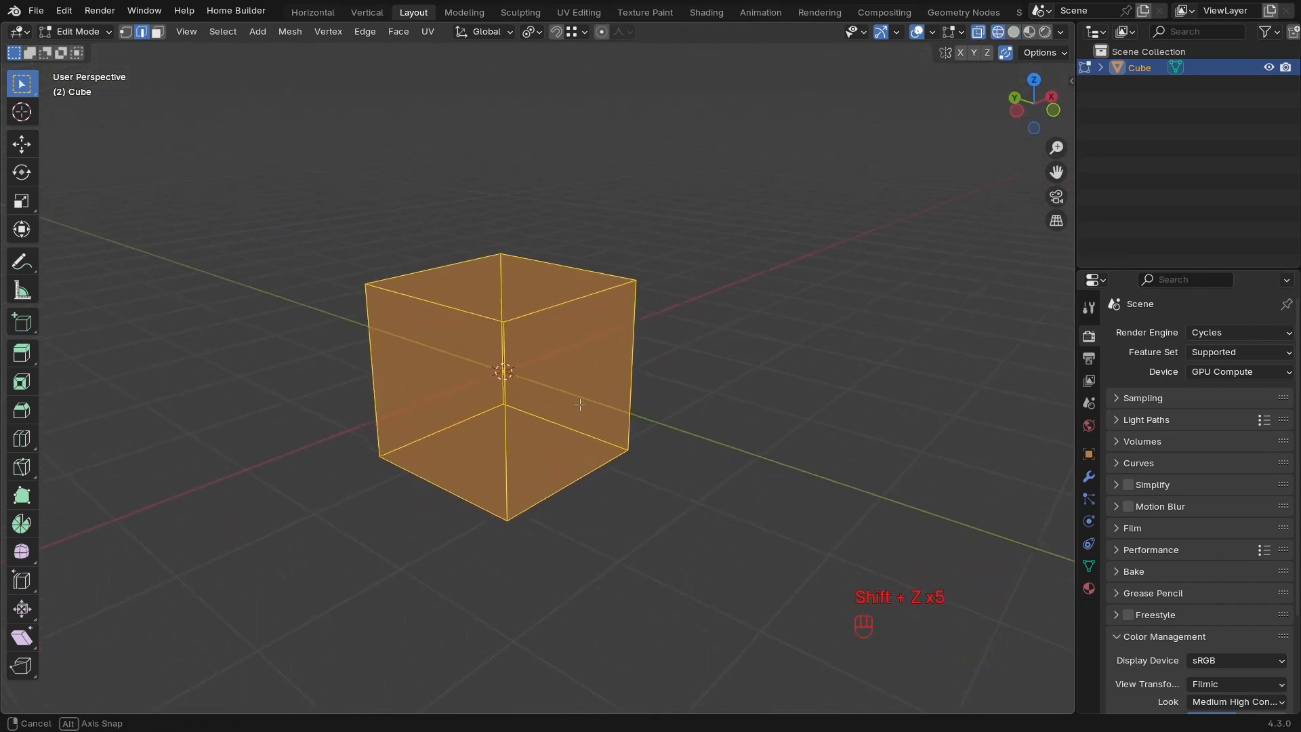
key(shift+z)
key(shift+z)
key(shift+z)
key(shift+z)
key(shift+z)
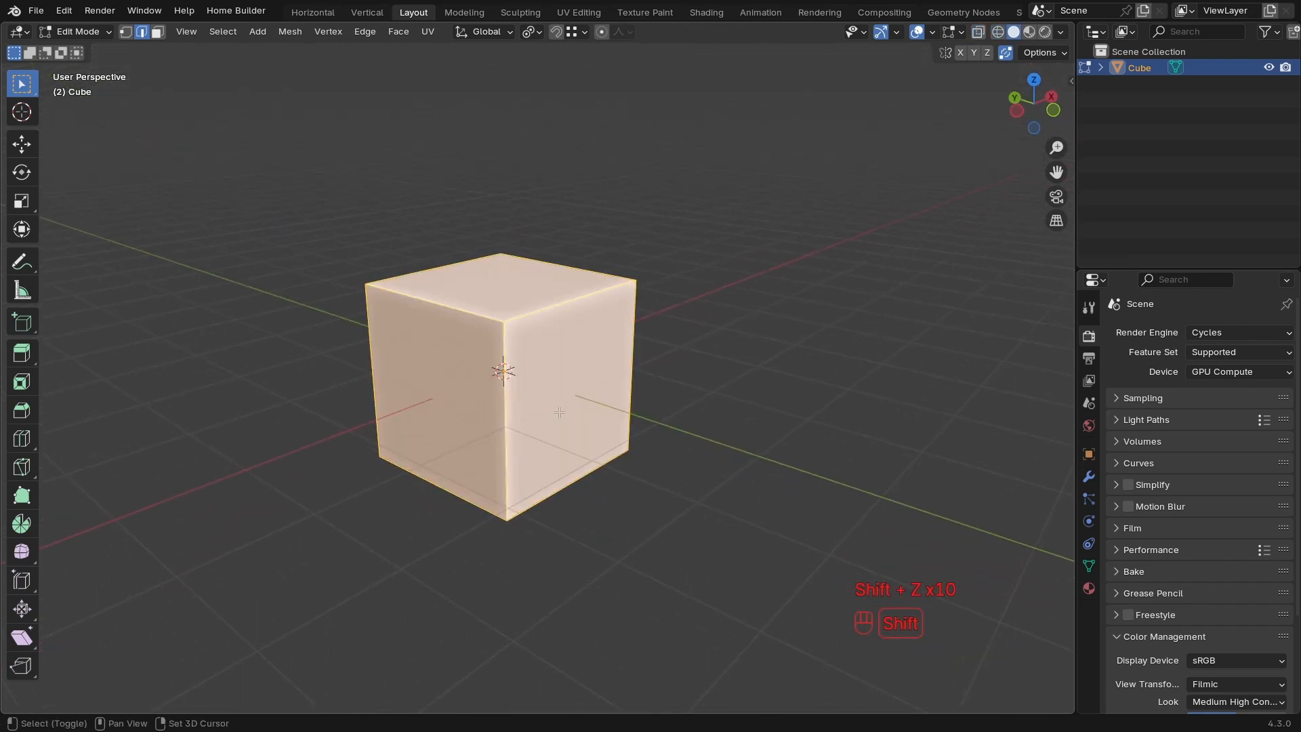
key(shift+z)
Scale the cube's whole mesh uniformly to 0.6 in the top orthographic view and deselect it.
key(KP_7)
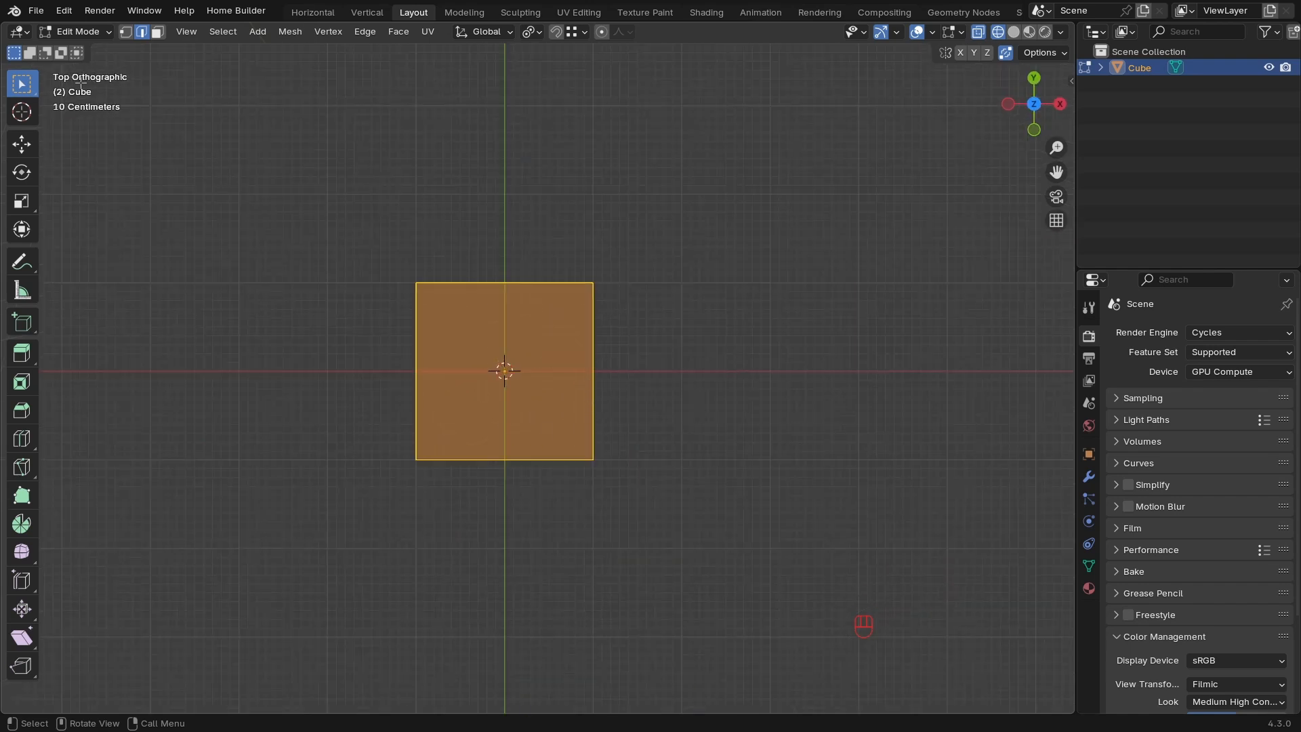
key(s)
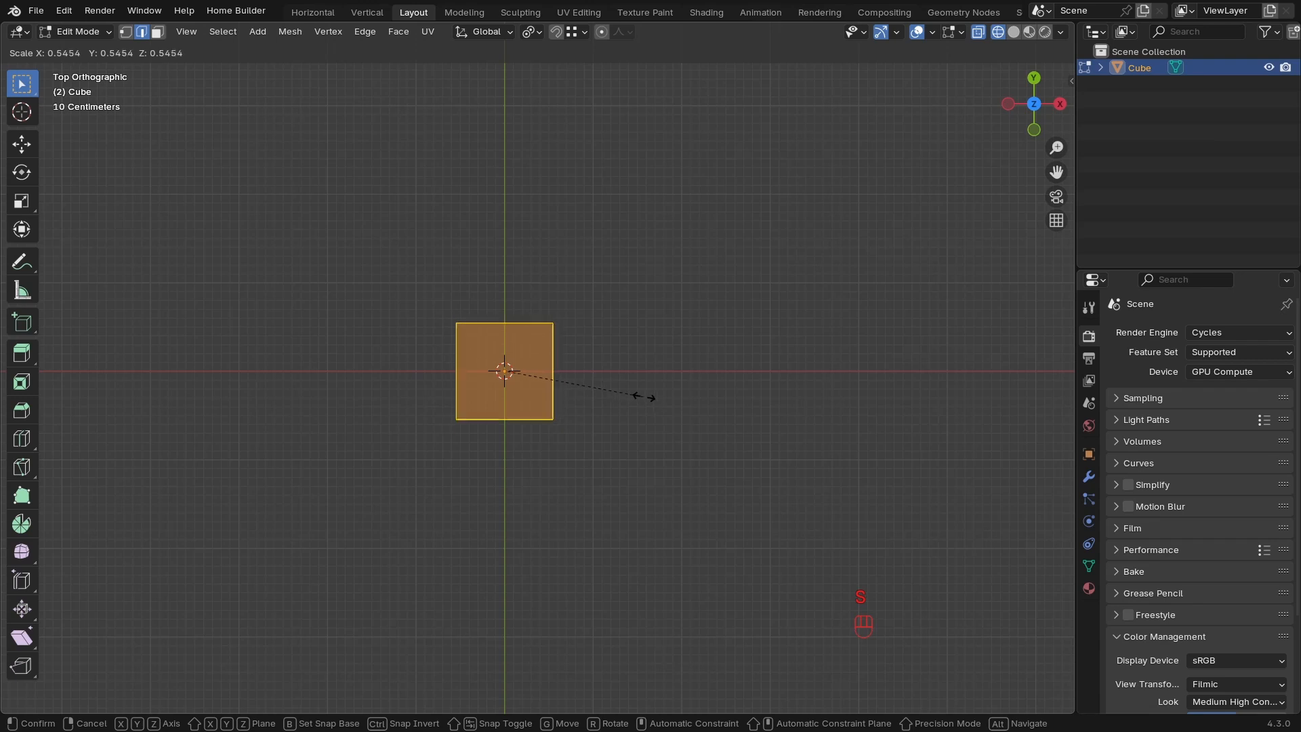
click(761, 422)
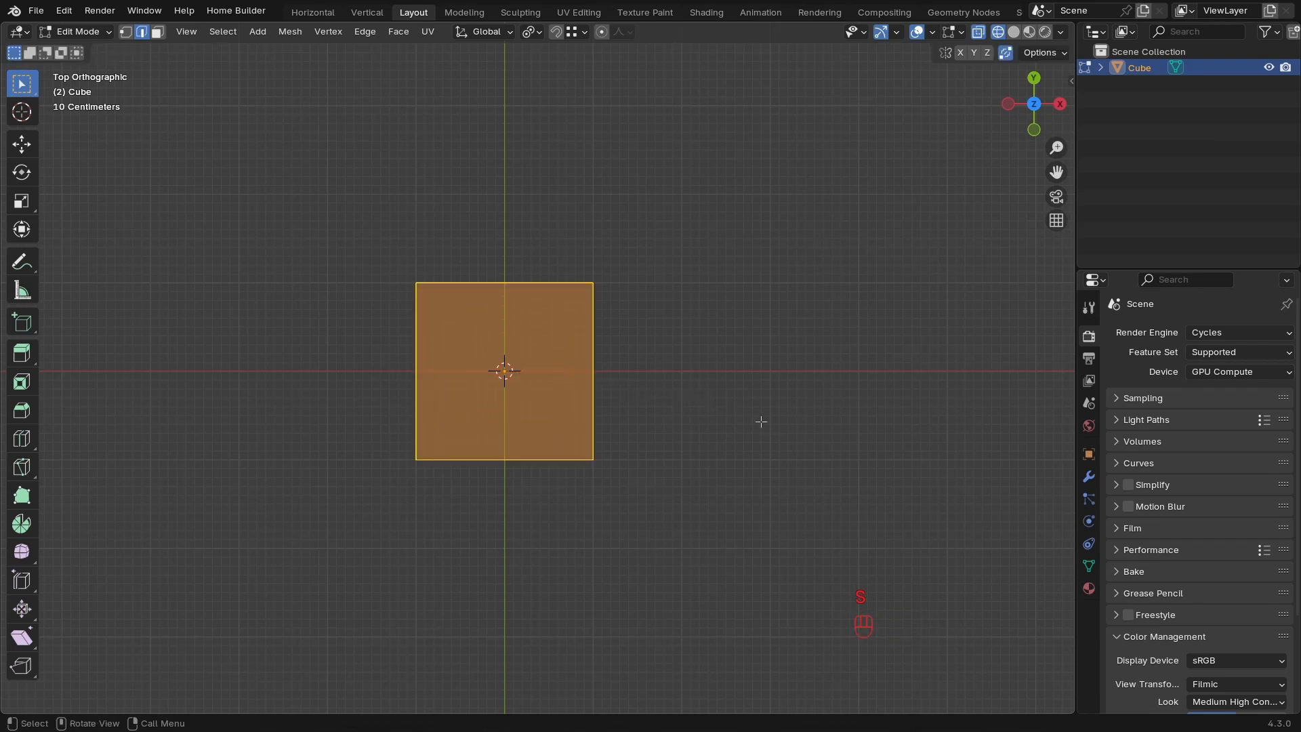
key(s)
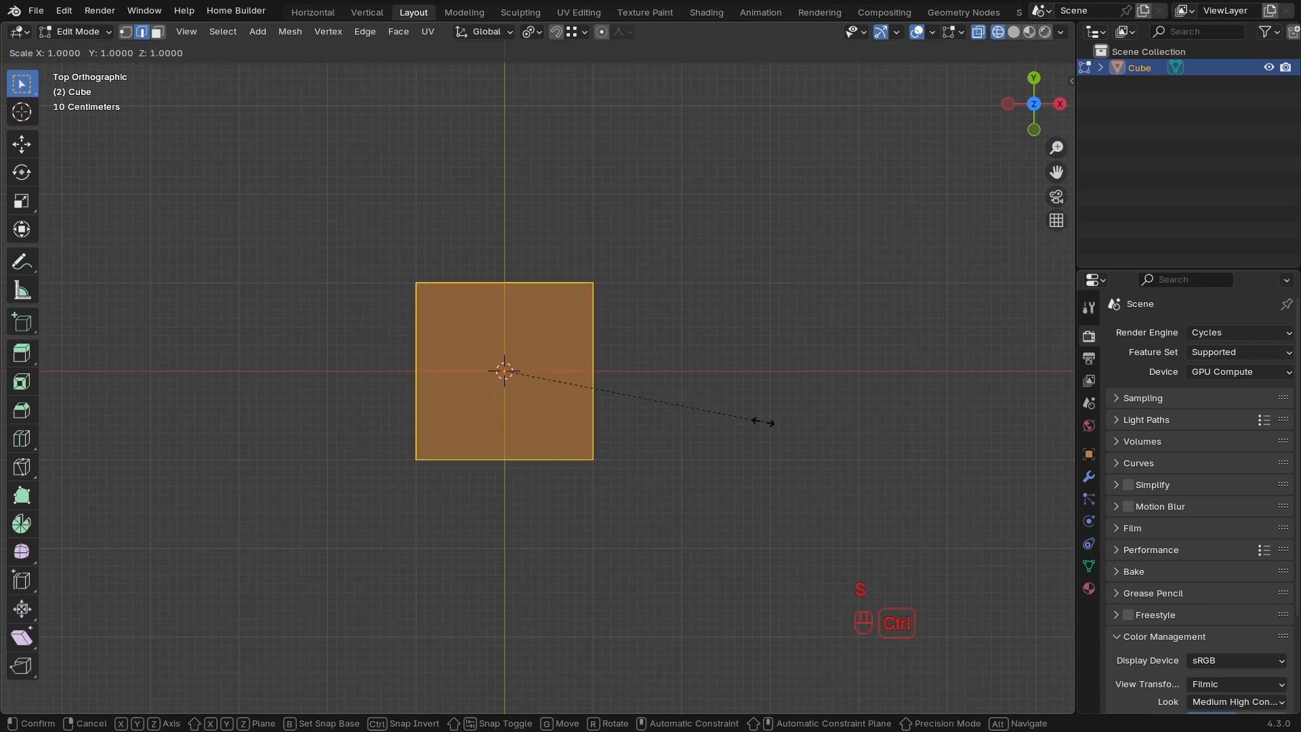
ctrl+click(670, 396)
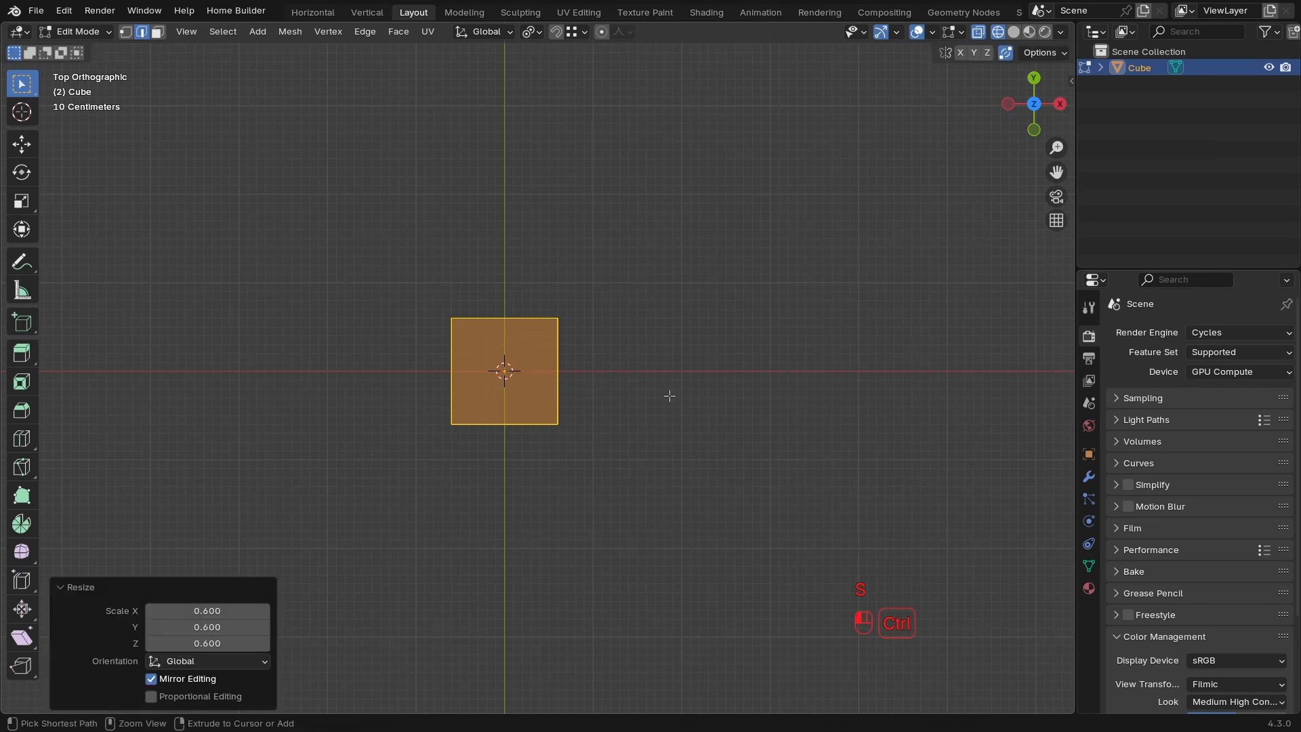
click(525, 442)
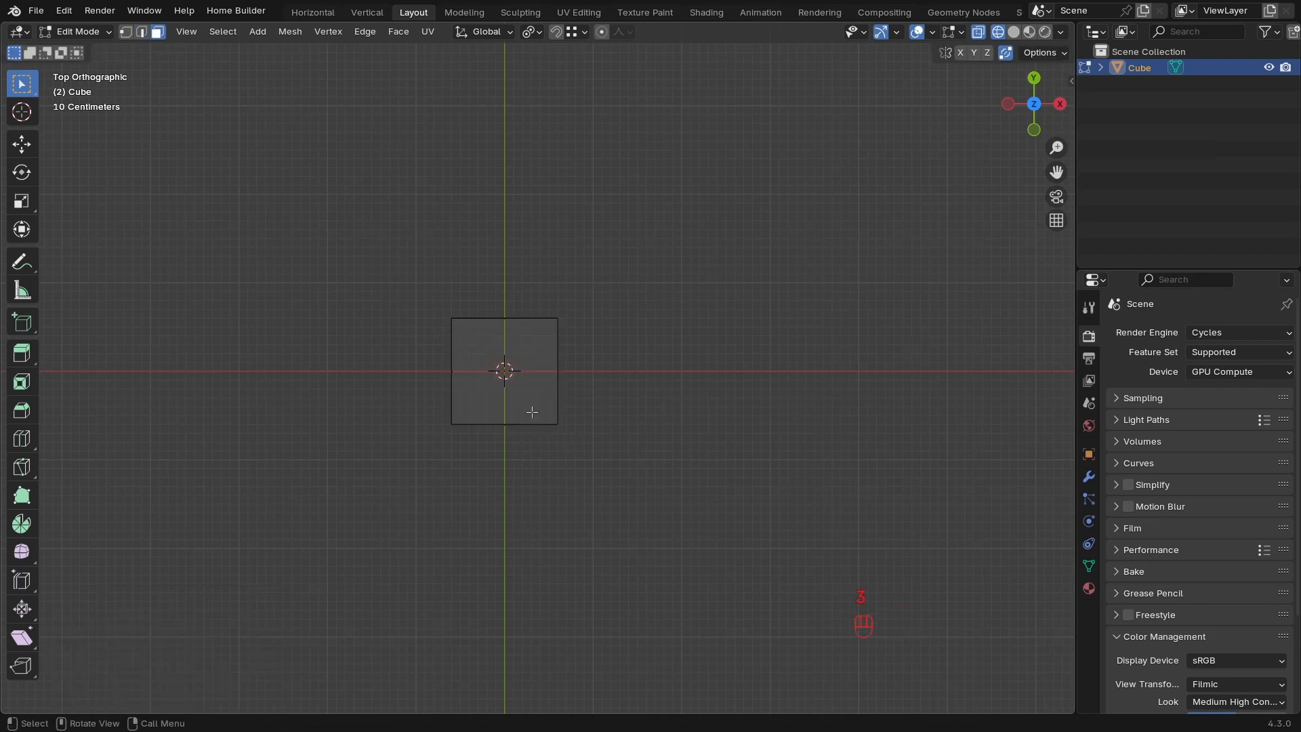
Extrude the cube's face on the negative Y side outward along its normal into a long straight bar.
click(532, 412)
scroll(710, 369, down, 3)
shift+middle_drag(645, 460, 755, 393)
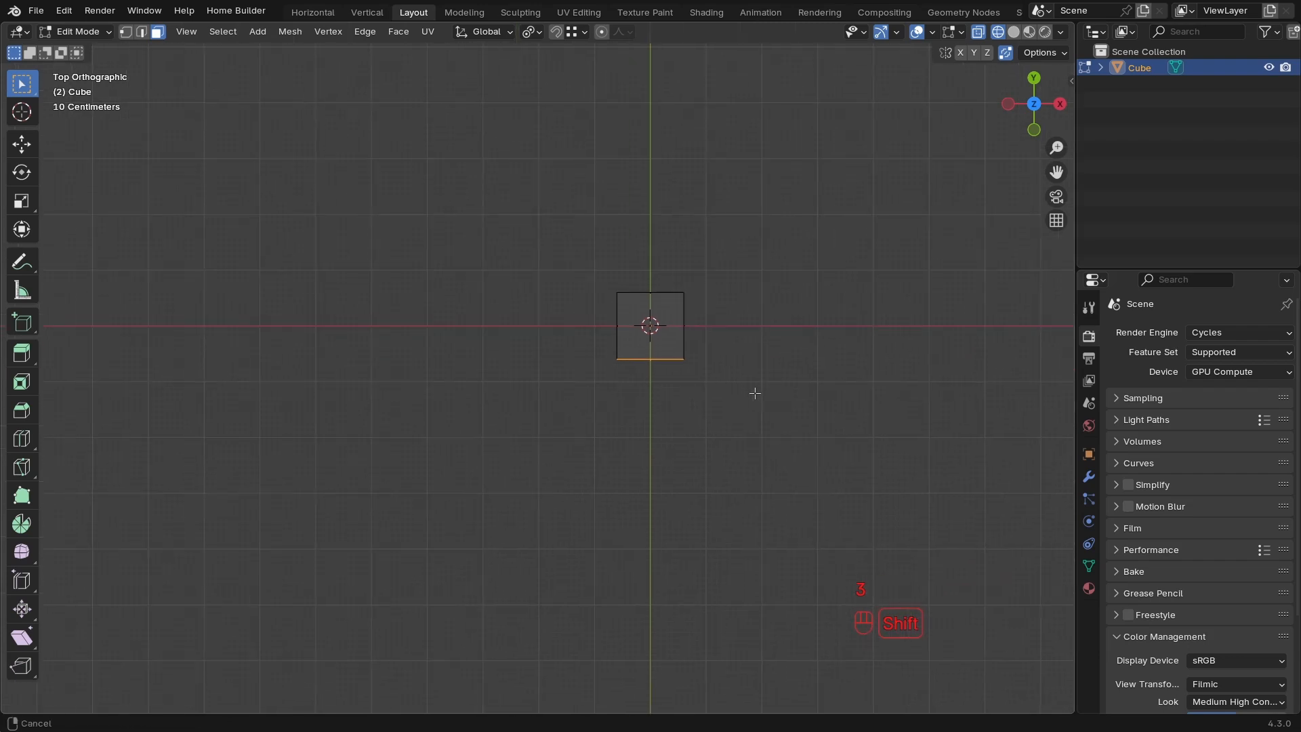
key(e)
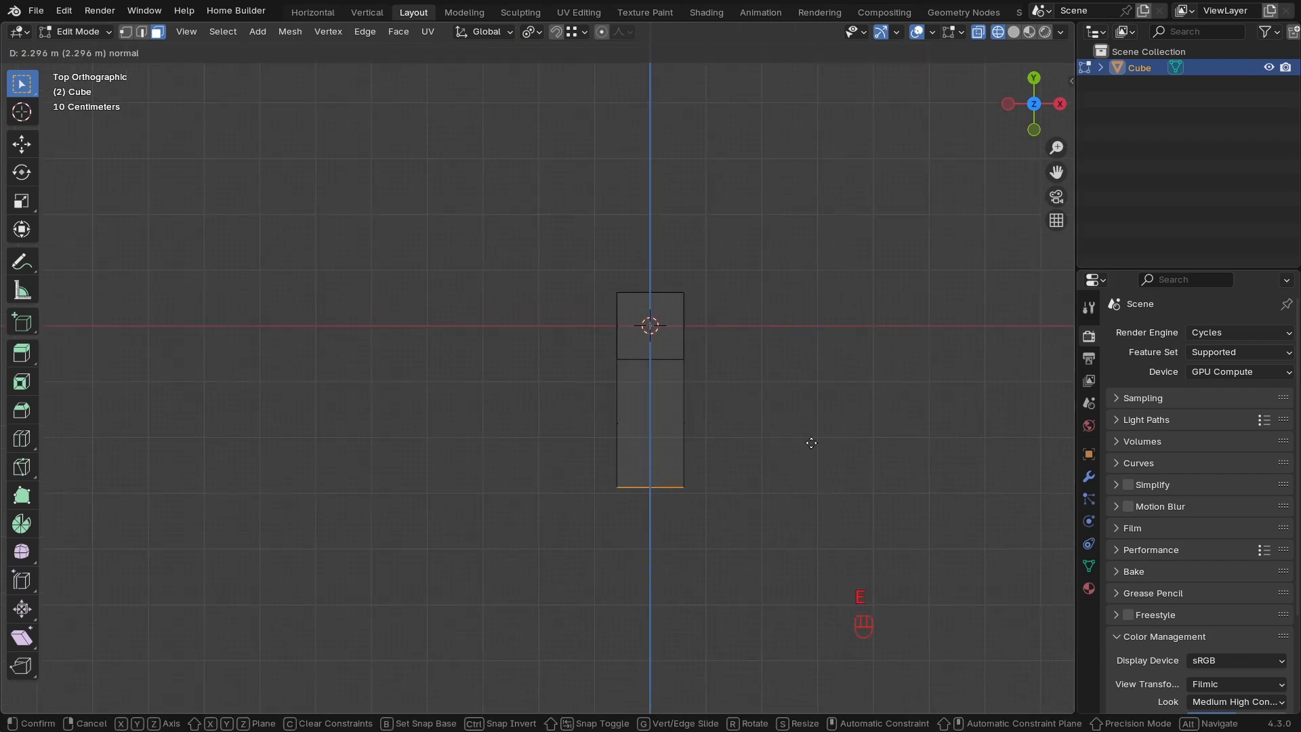
click(810, 587)
Extrude the cube's negative X face about 7.41 m outward to form a second bar at a right angle.
click(630, 318)
key(e)
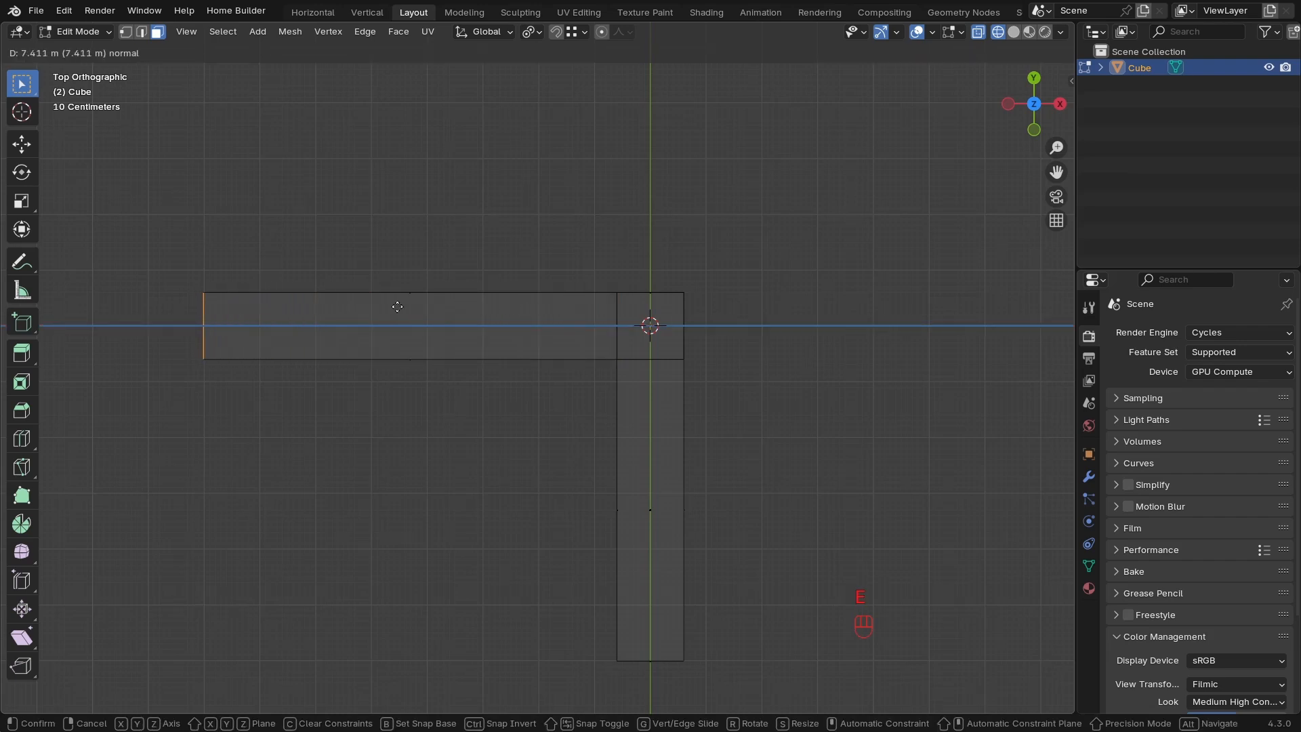
click(397, 306)
scroll(581, 345, down, 4)
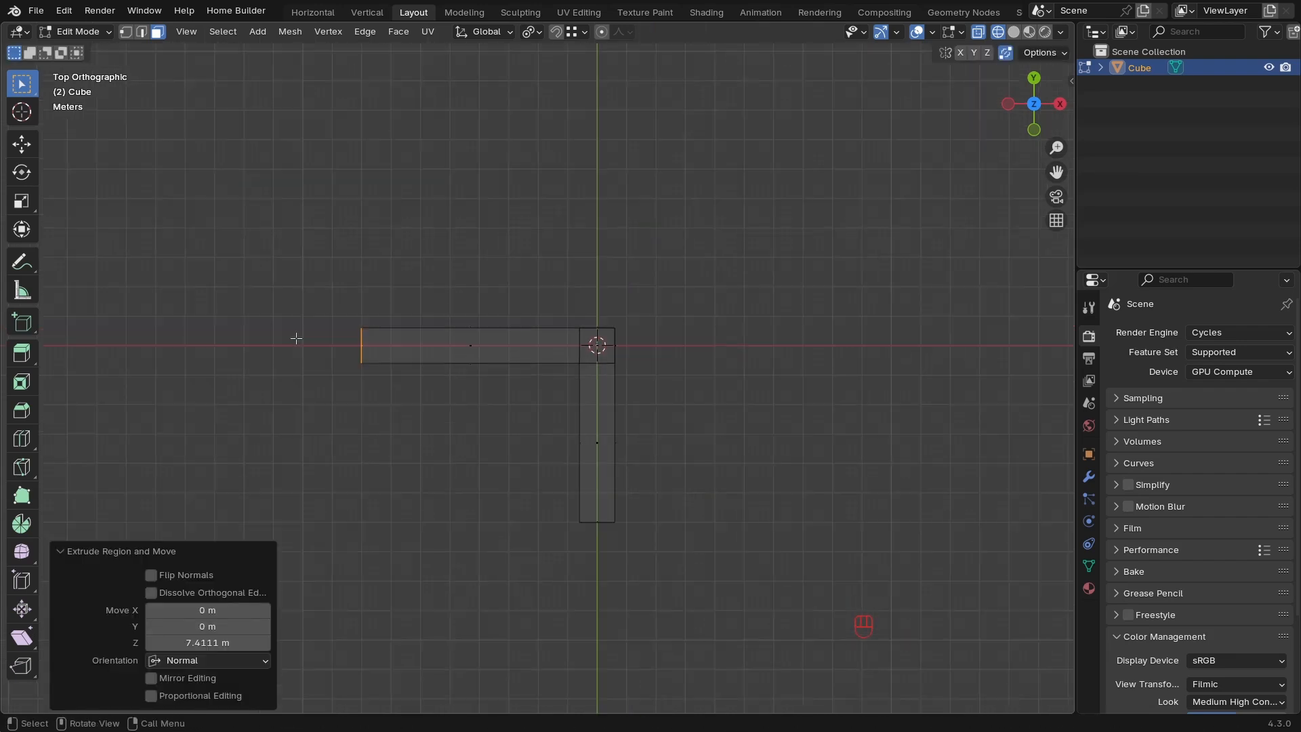
scroll(572, 355, up, 2)
scroll(580, 352, down, 4)
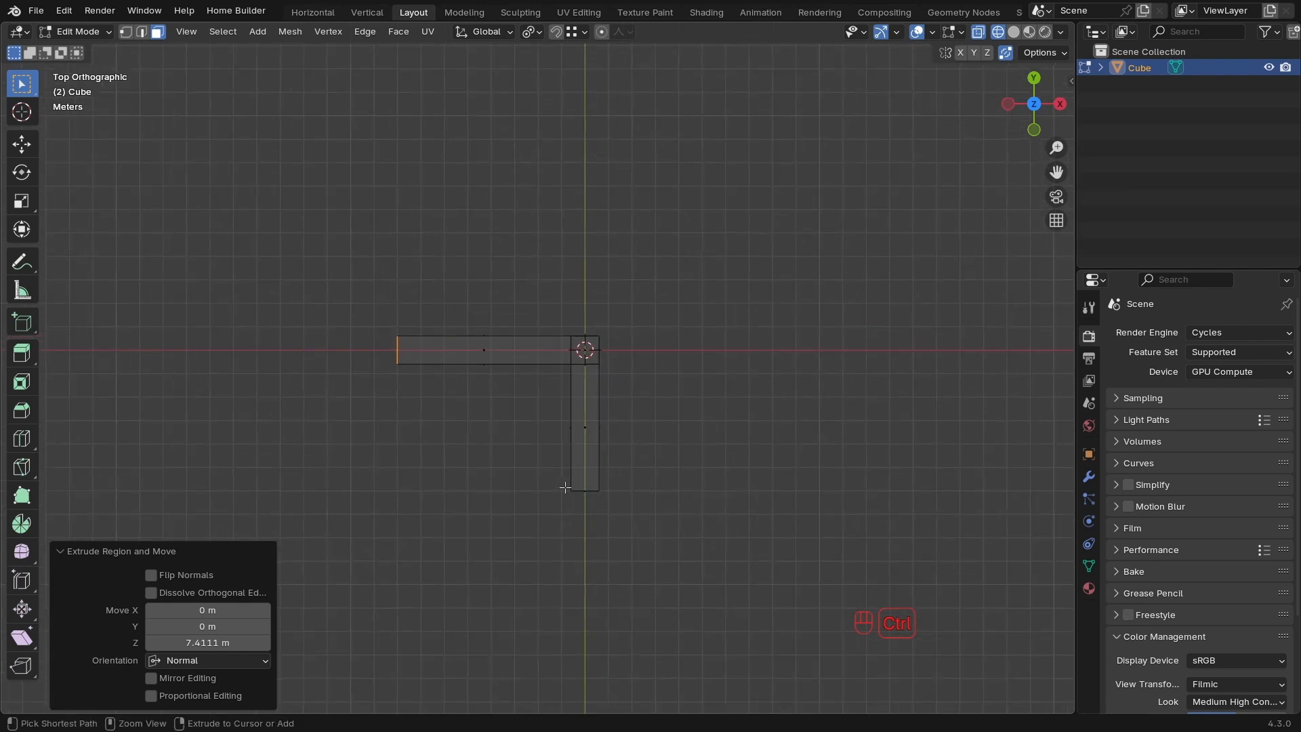
Lengthen the bar running along Y by moving its end face about -2.05 m on the Y axis.
drag(611, 482, 557, 510)
key(g)
key(y)
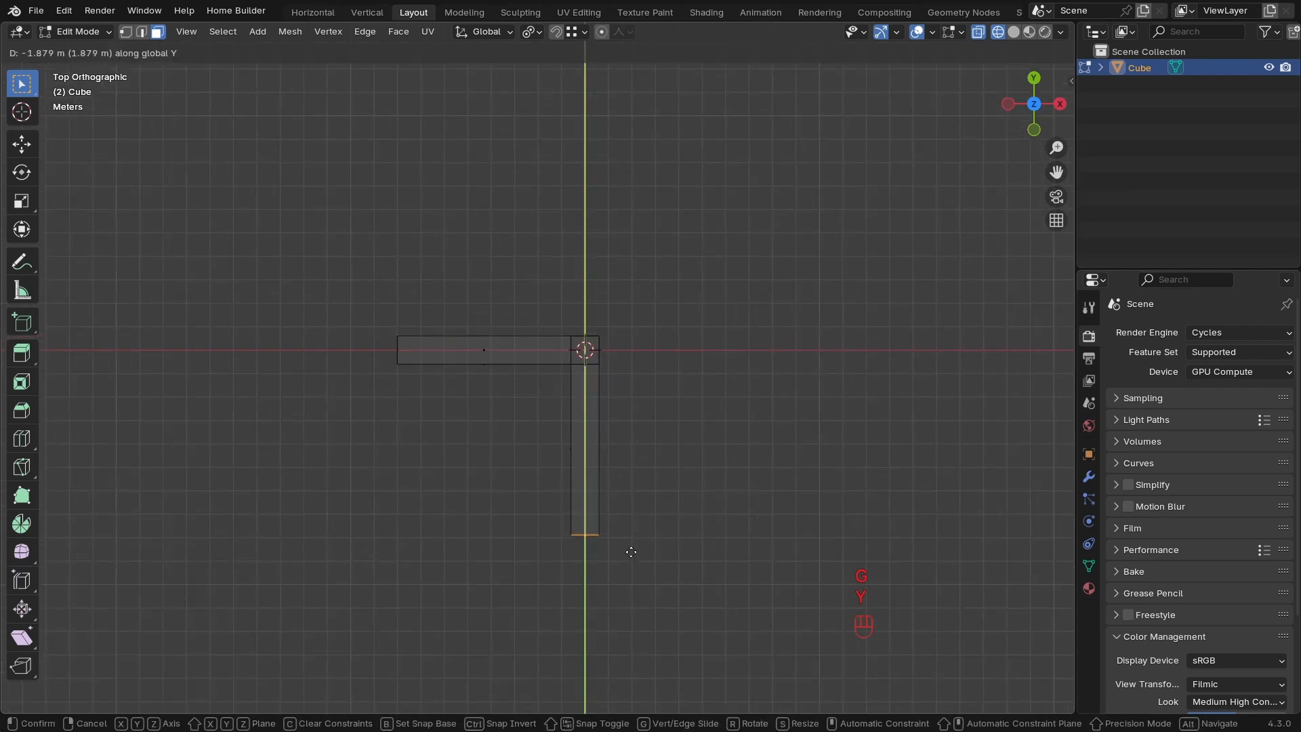
click(631, 556)
scroll(625, 437, up, 6)
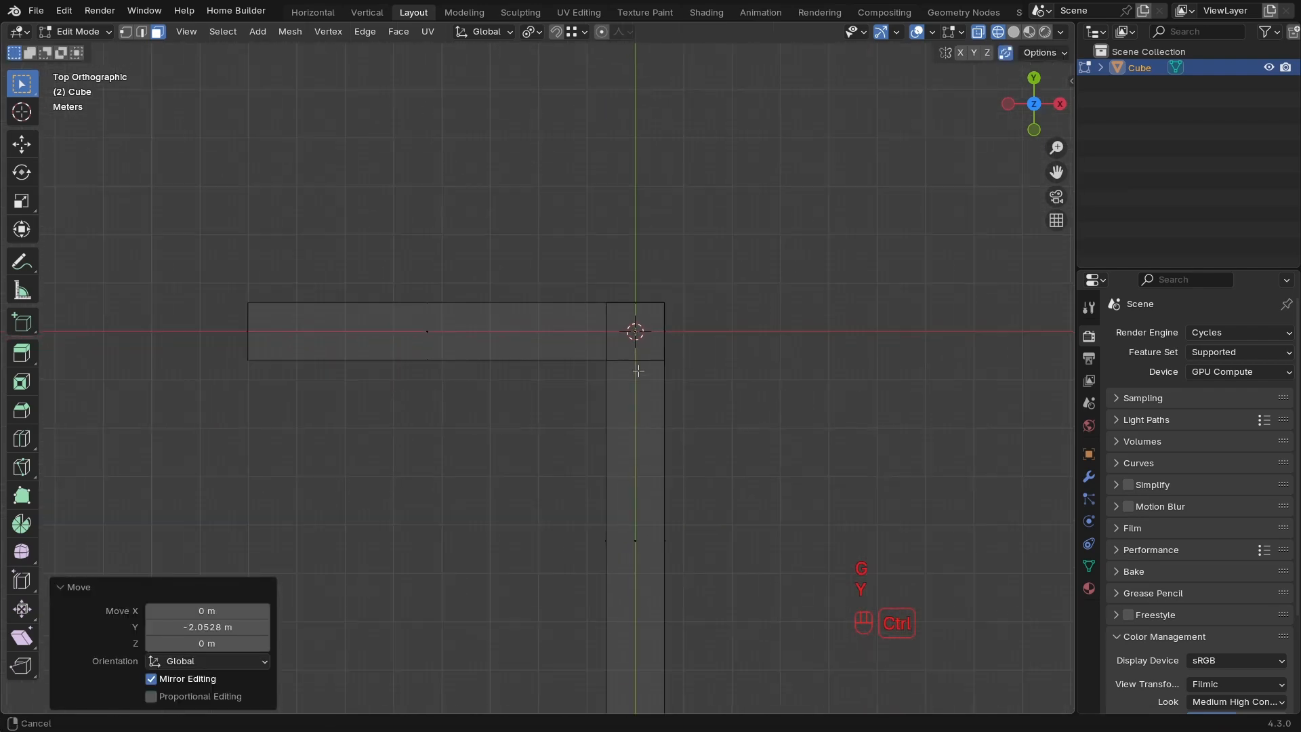
ctrl+middle_drag(625, 438, 616, 557)
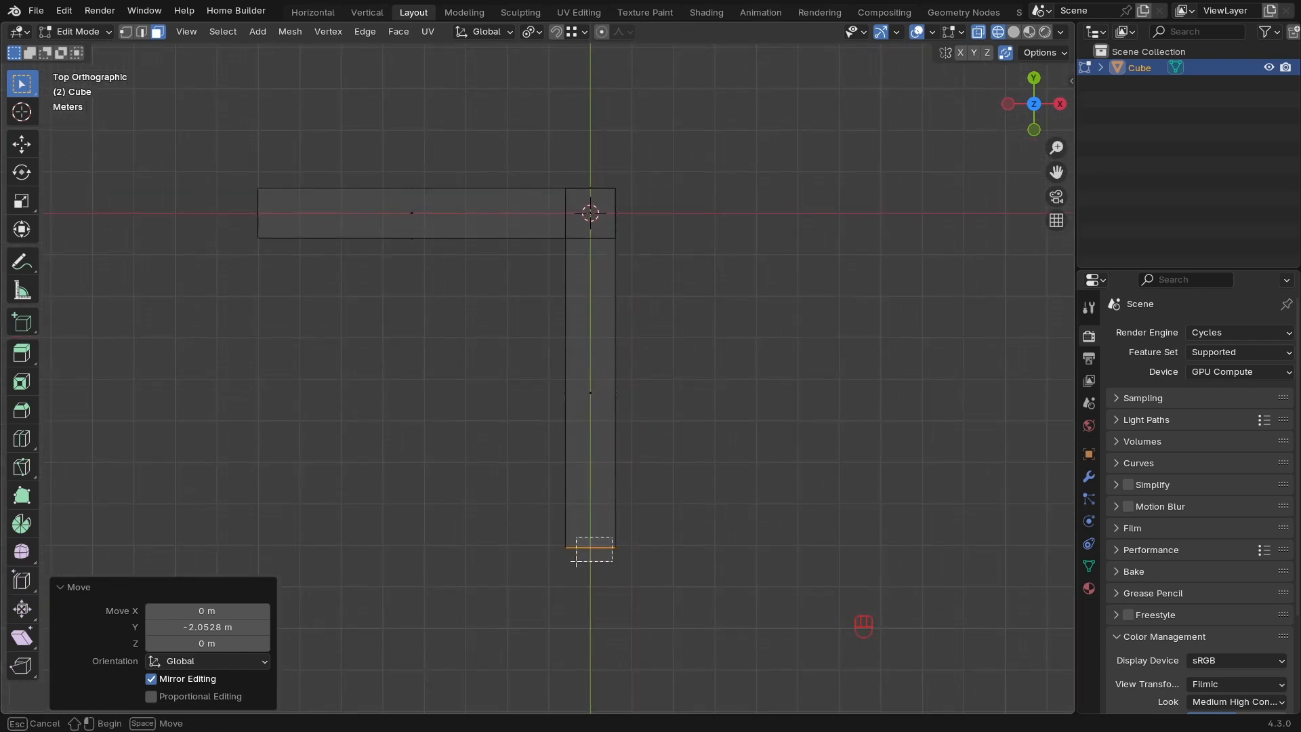
Duplicate the Y bar's end face in top view and place the copy about -2.45 m in X and 7.42 m in Y away.
middle_drag(619, 519, 624, 409)
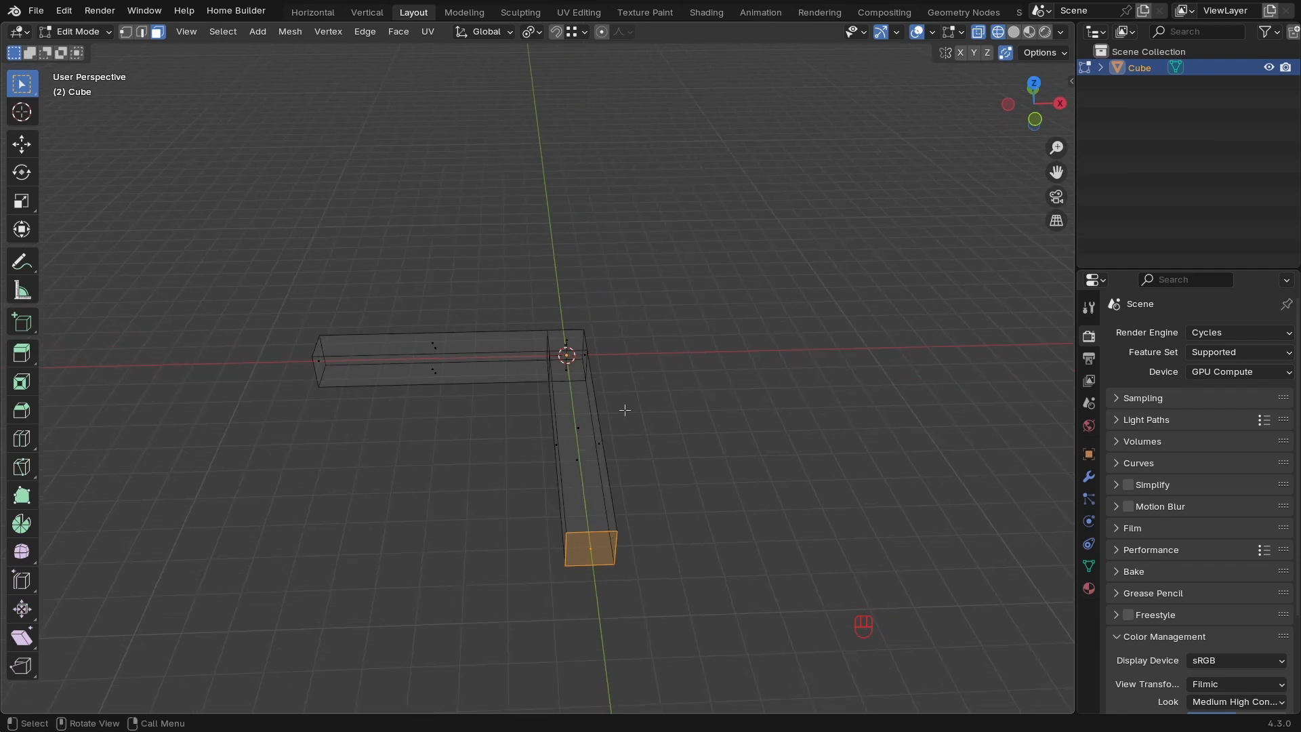
key(KP_7)
key(shift+d)
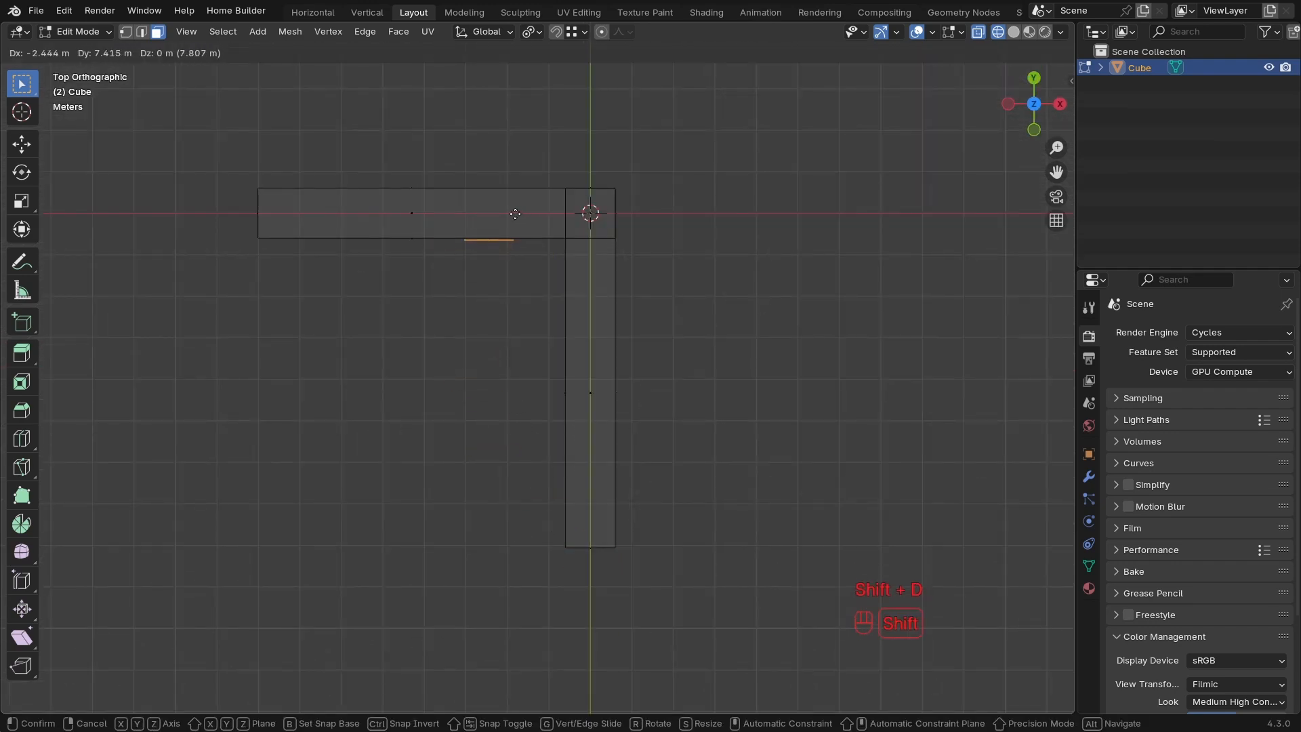
click(515, 213)
Nudge the duplicated face about 0.08 m in Y so it sits just inside the X bar's edge.
scroll(497, 264, up, 3)
shift+middle_drag(497, 264, 584, 546)
scroll(671, 508, up, 3)
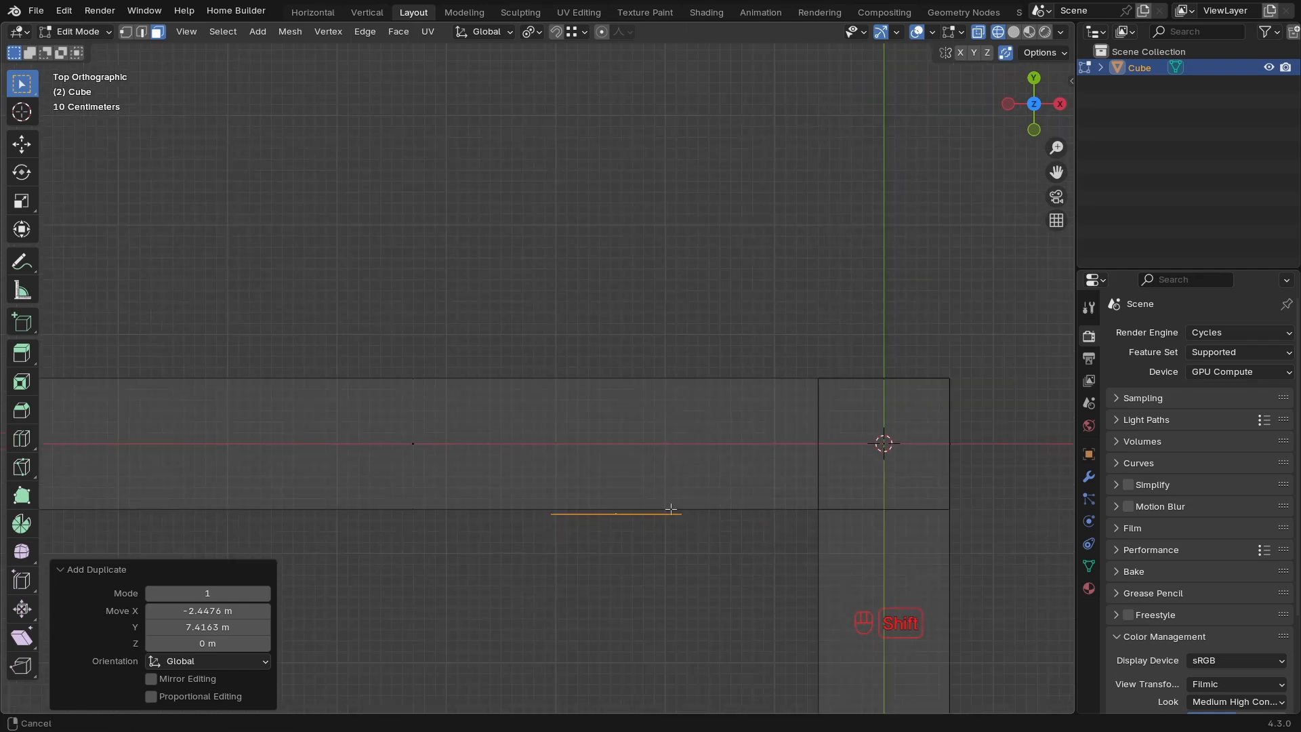
shift+middle_drag(671, 508, 701, 389)
ctrl+middle_drag(702, 369, 625, 423)
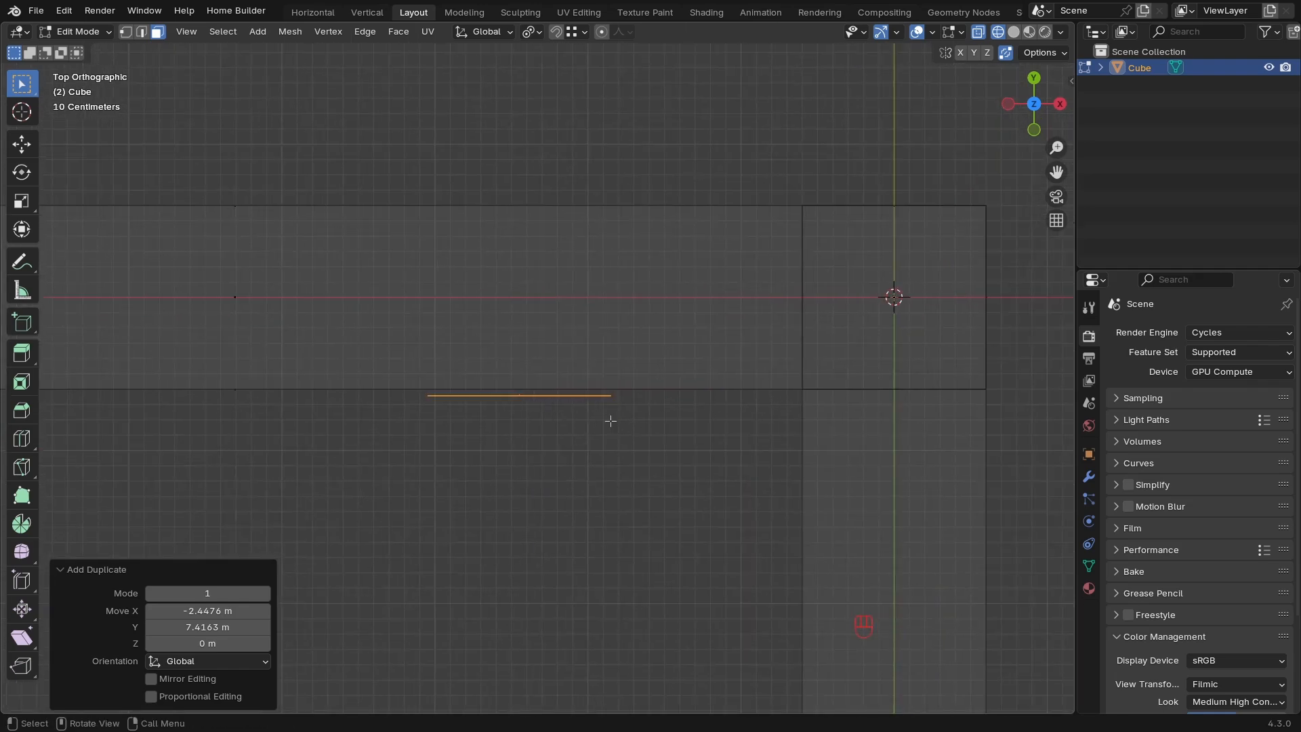
key(g)
click(623, 412)
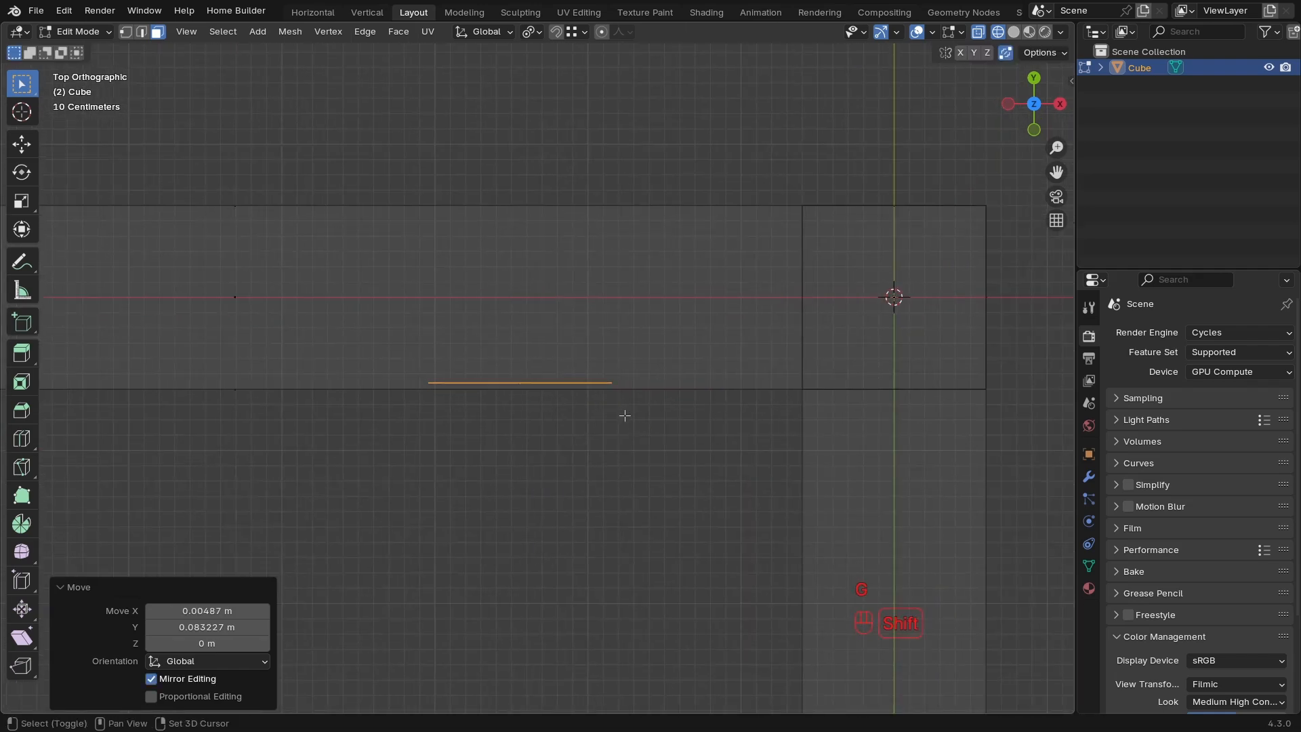
Extrude the duplicated face about 7.5 m, snapping its end to the end of the existing Y bar.
ctrl+middle_drag(644, 349, 563, 442)
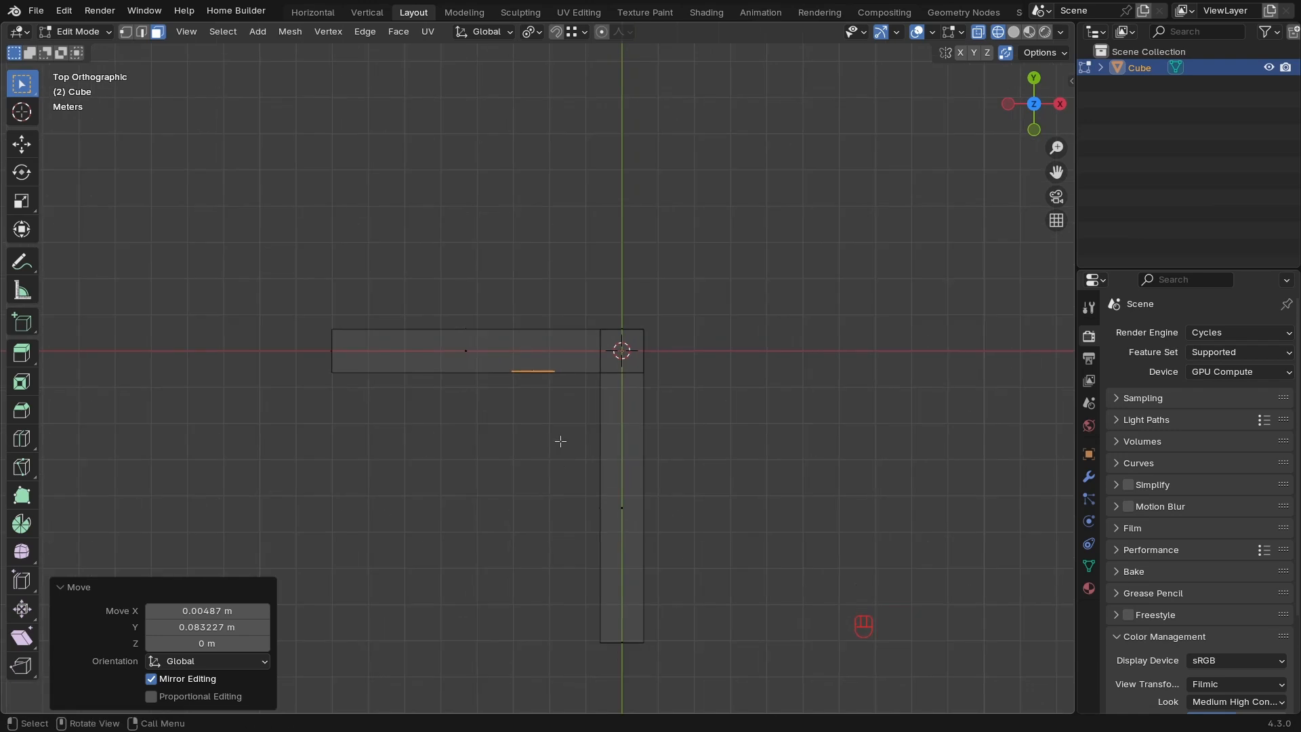
key(e)
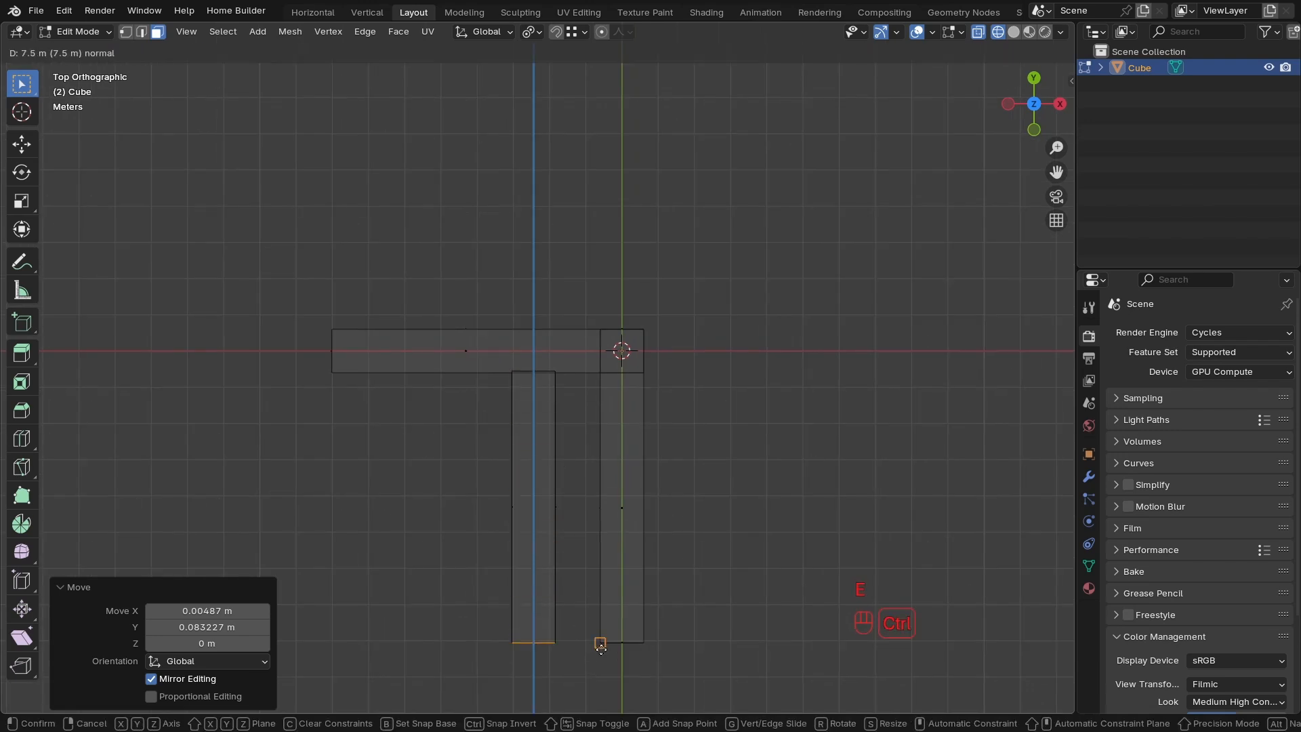
click(600, 647)
Select the whole new bar and place a duplicate of it about -2.38 m along the X axis.
shift+middle_drag(564, 655, 724, 622)
shift+middle_drag(560, 536, 624, 521)
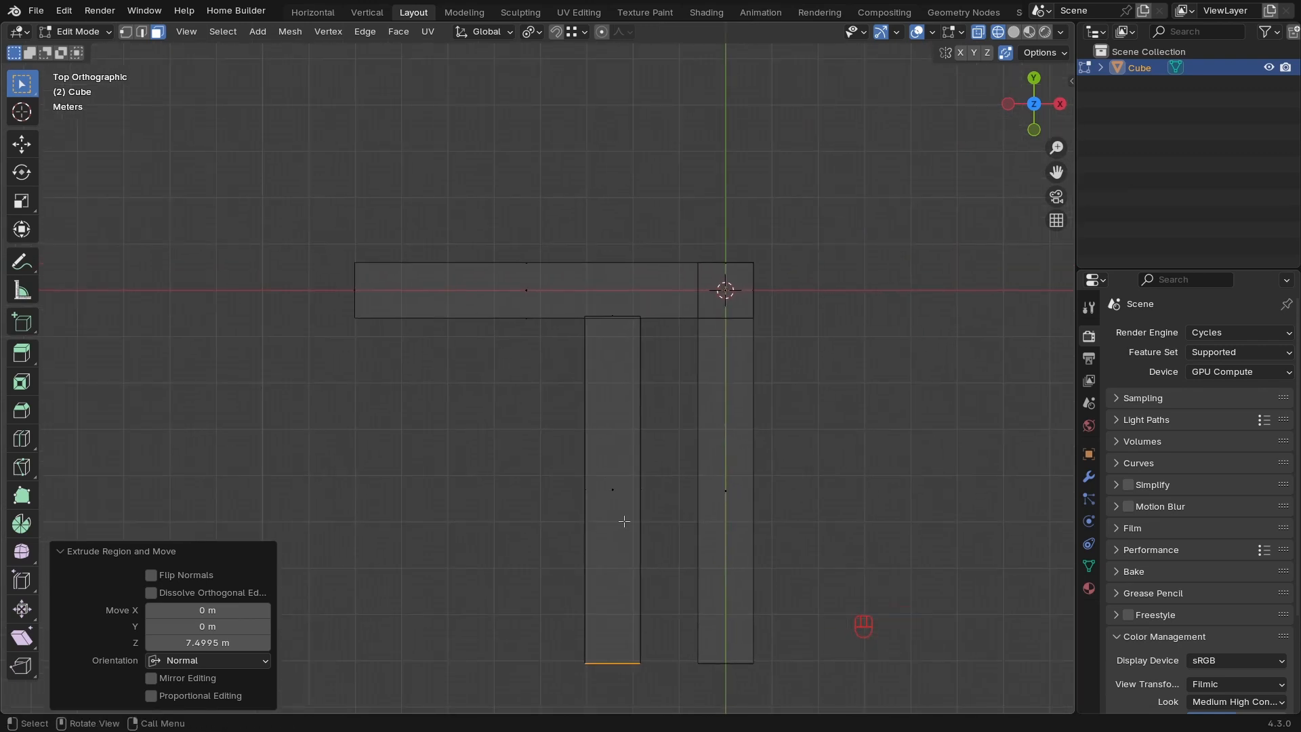
key(l)
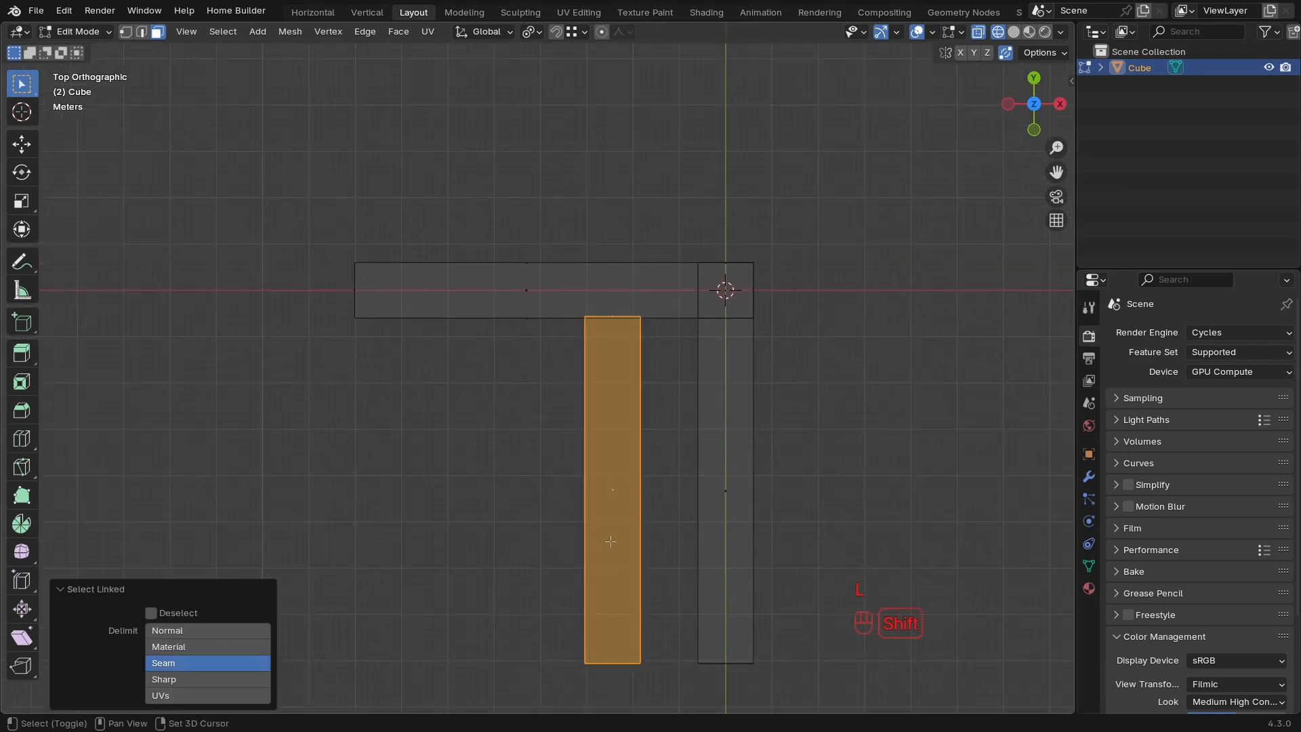
key(shift+d)
key(y)
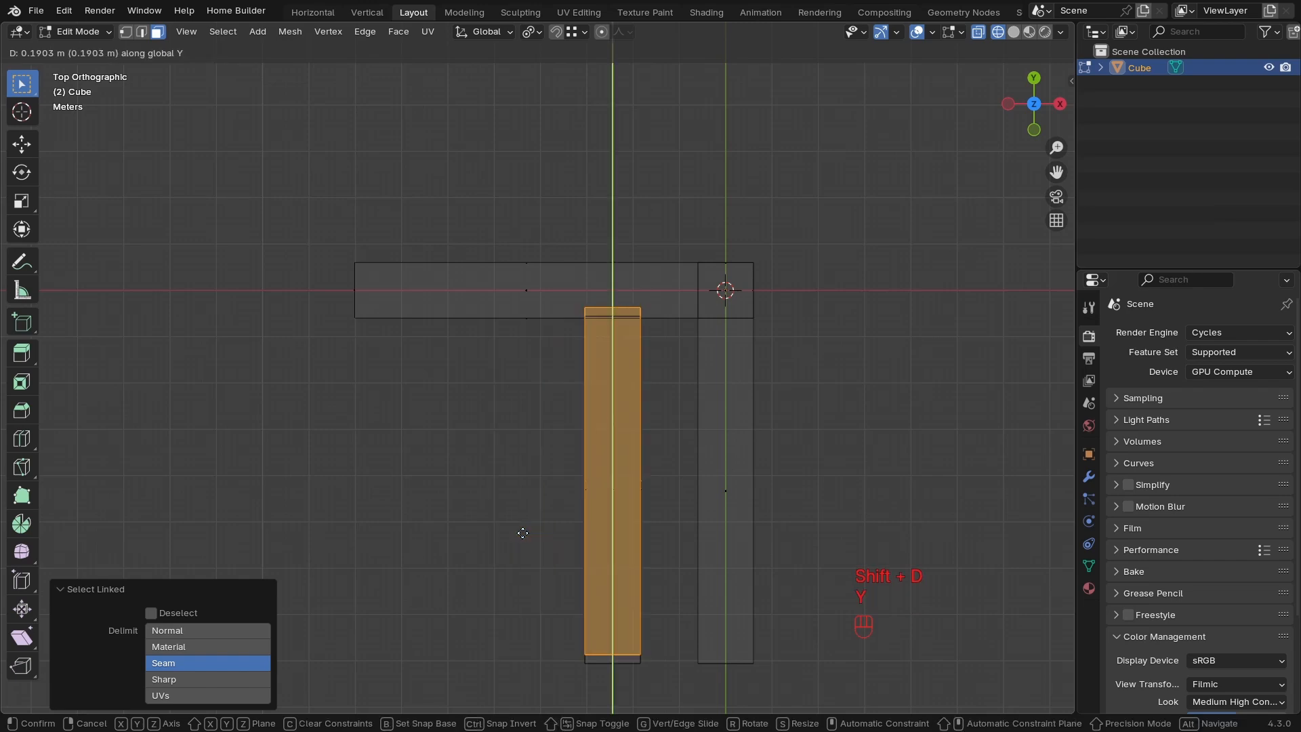
key(x)
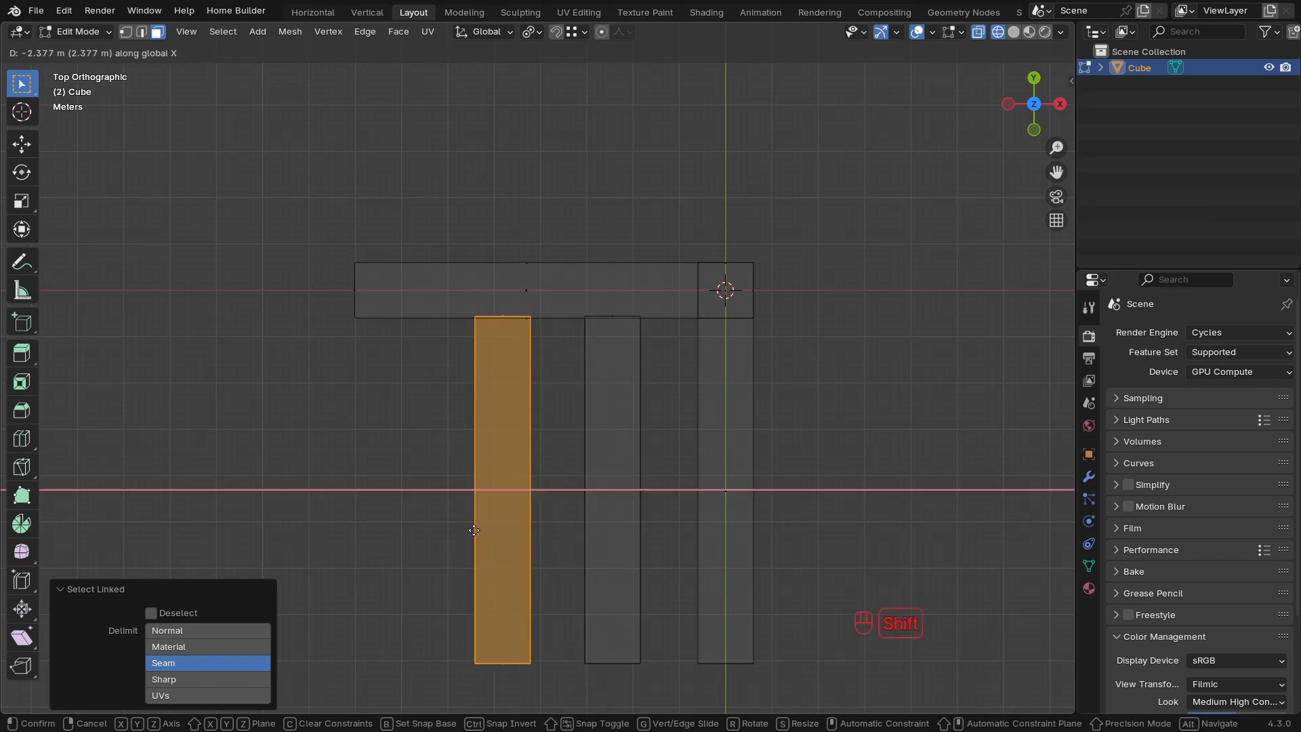
ctrl+click(501, 530)
Turn off wireframe shading and view the three parallel bars as solids in perspective.
mouse_move(560, 473)
middle_down()
mouse_move(628, 468)
mouse_move(659, 385)
mouse_move(614, 462)
middle_up()
key(z)
middle_drag(753, 476, 675, 442)
Select both separate inner bars with their linked geometry and move them about -0.28 m along Z.
click(678, 440)
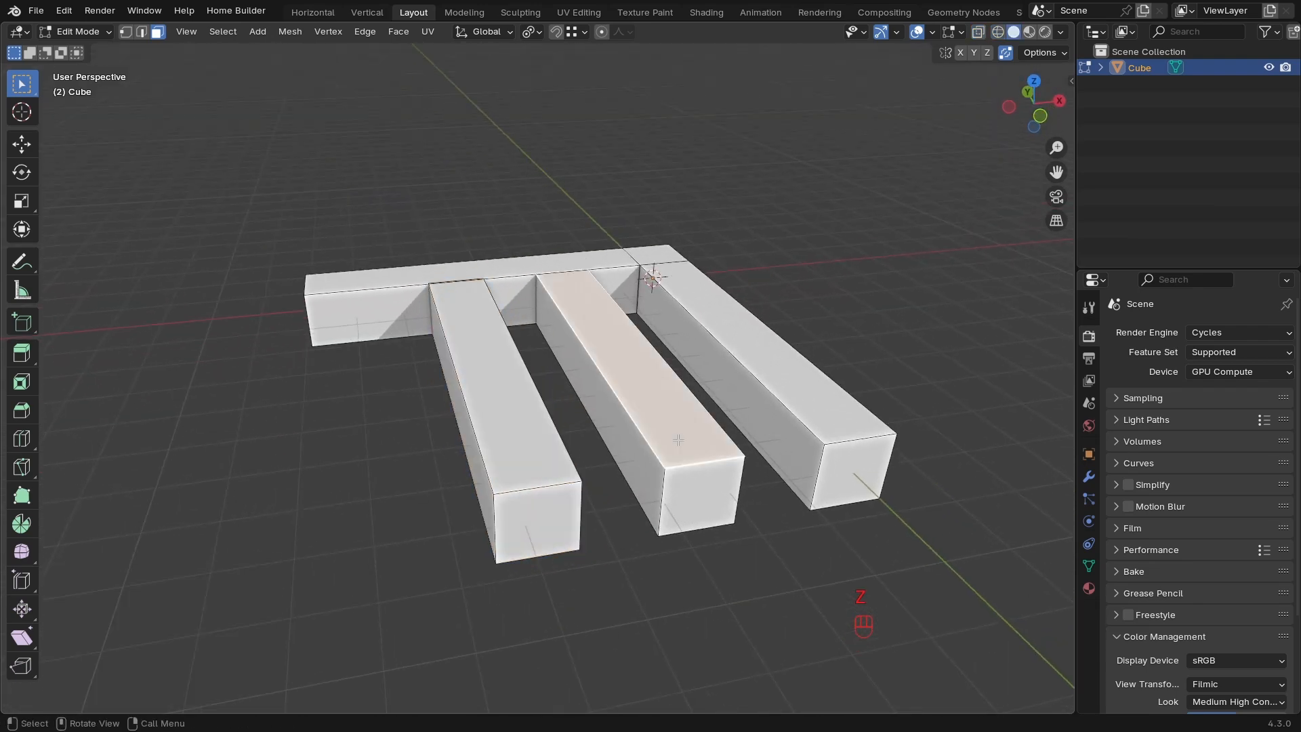
key(l)
key(l)
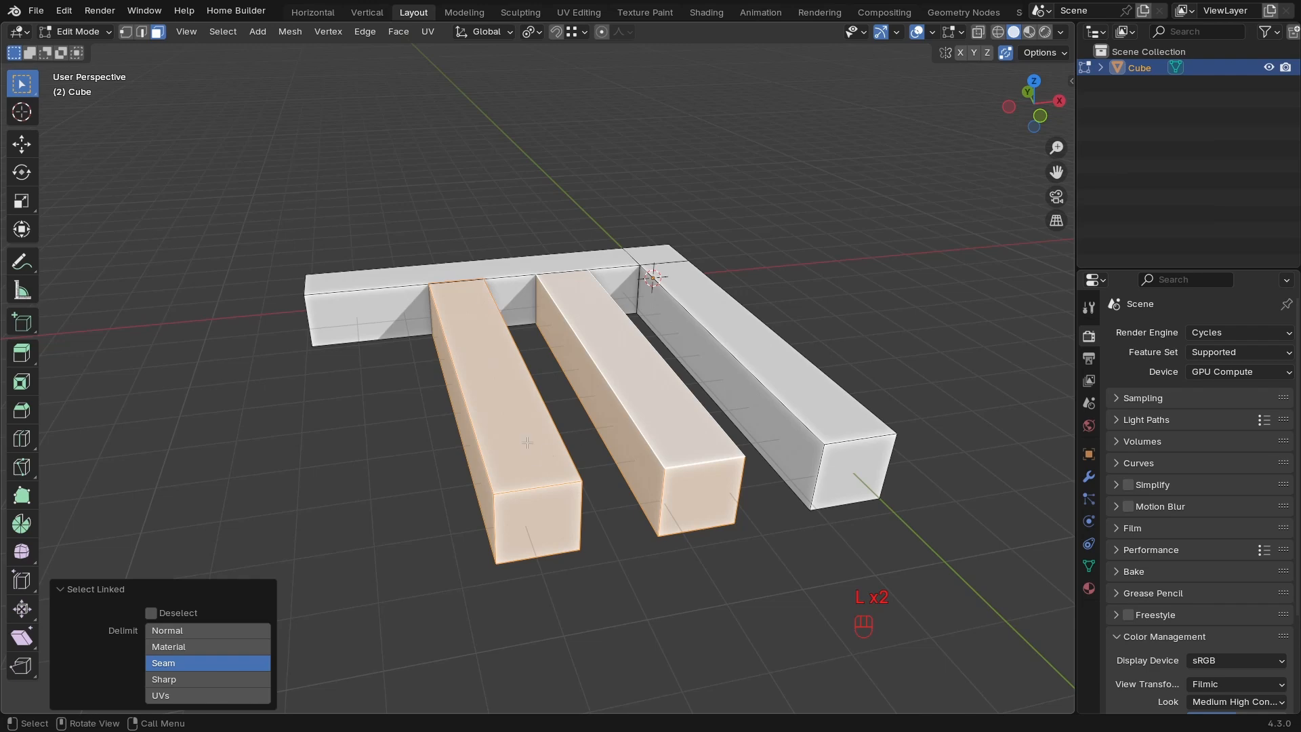
scroll(630, 328, up, 6)
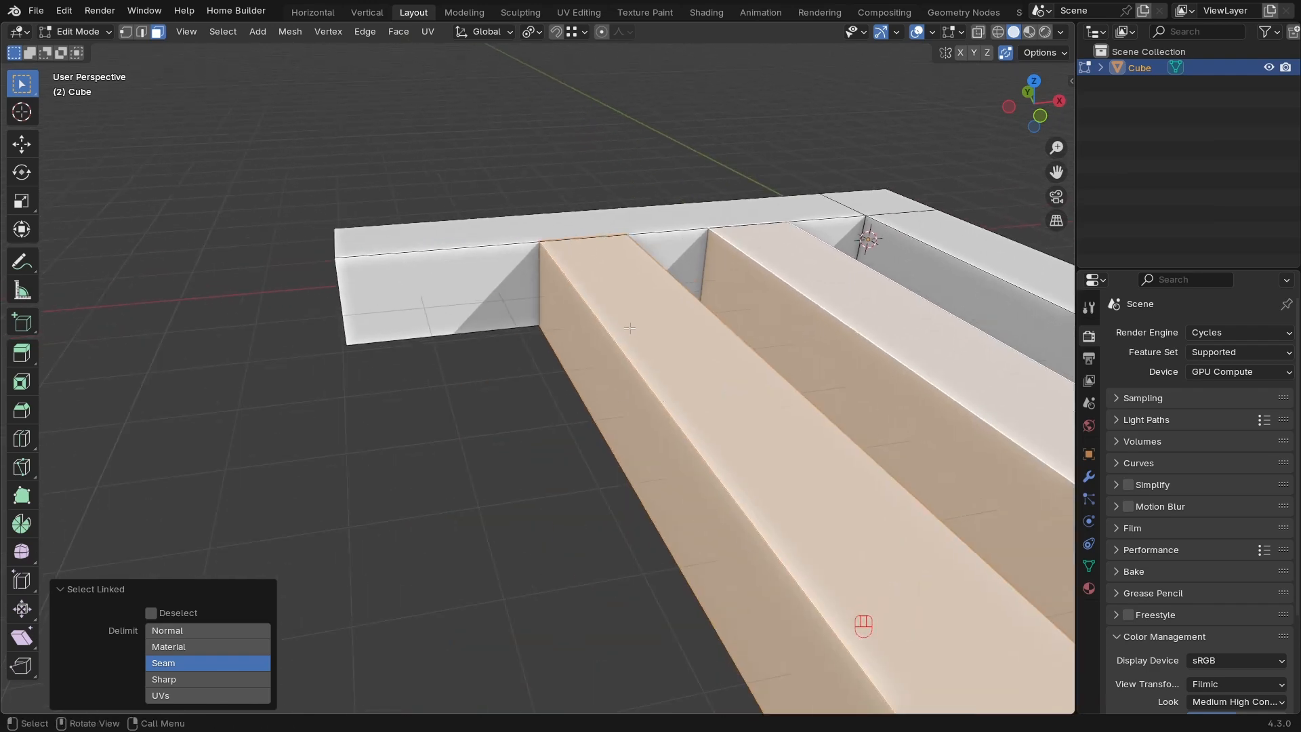
key(g)
key(z)
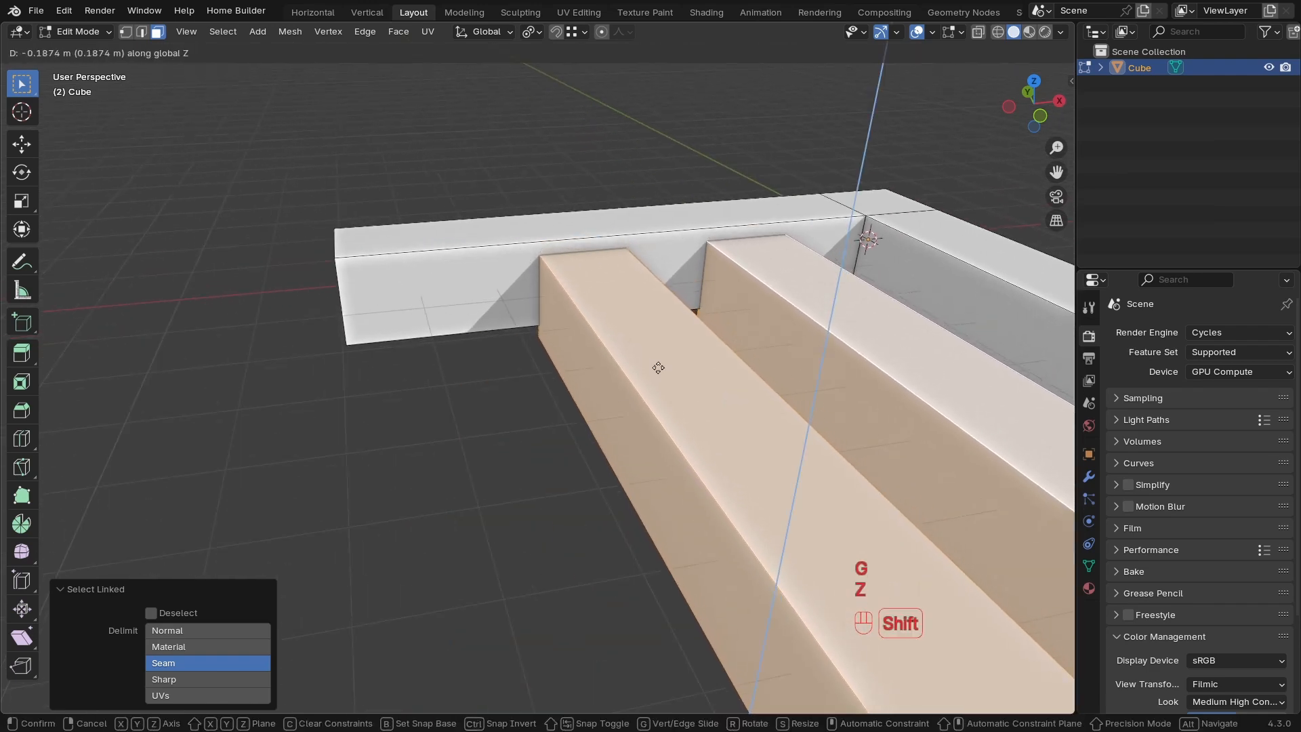
click(636, 447)
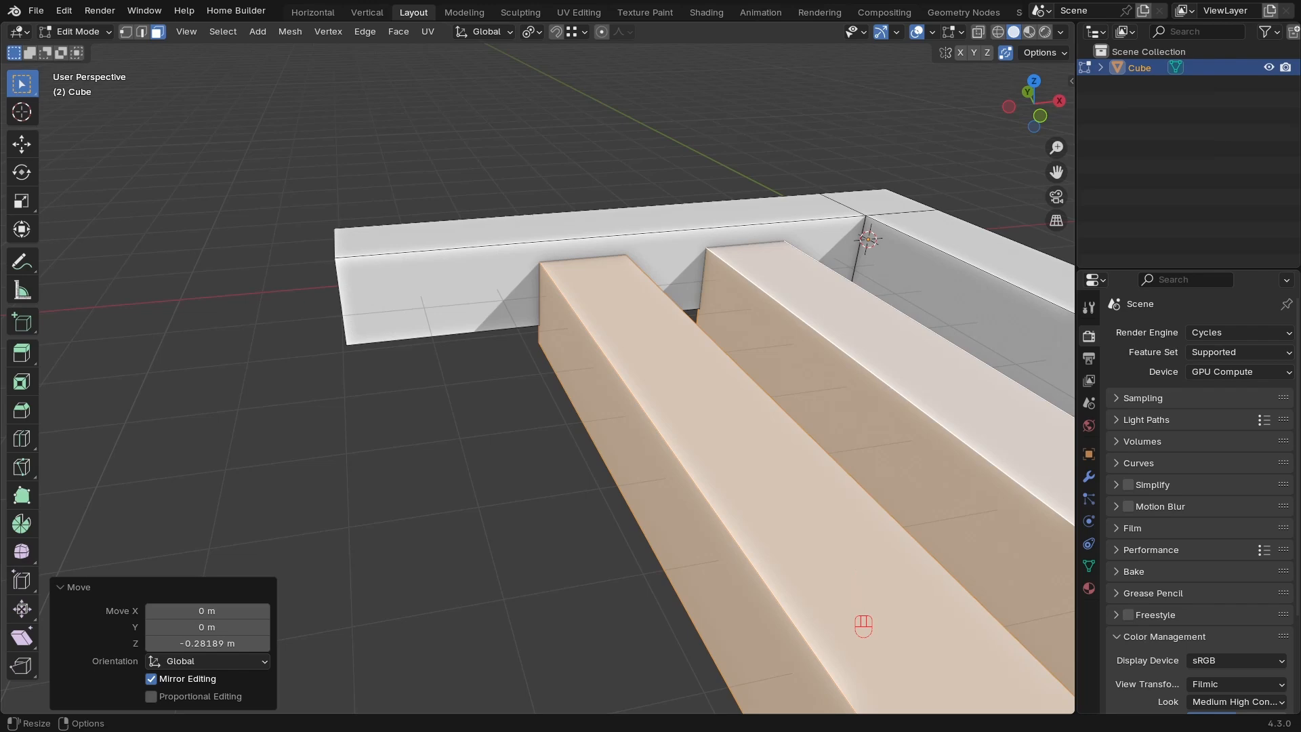
Show the mesh in front orthographic view with wireframe shading.
middle_drag(627, 339, 625, 280)
key(KP_1)
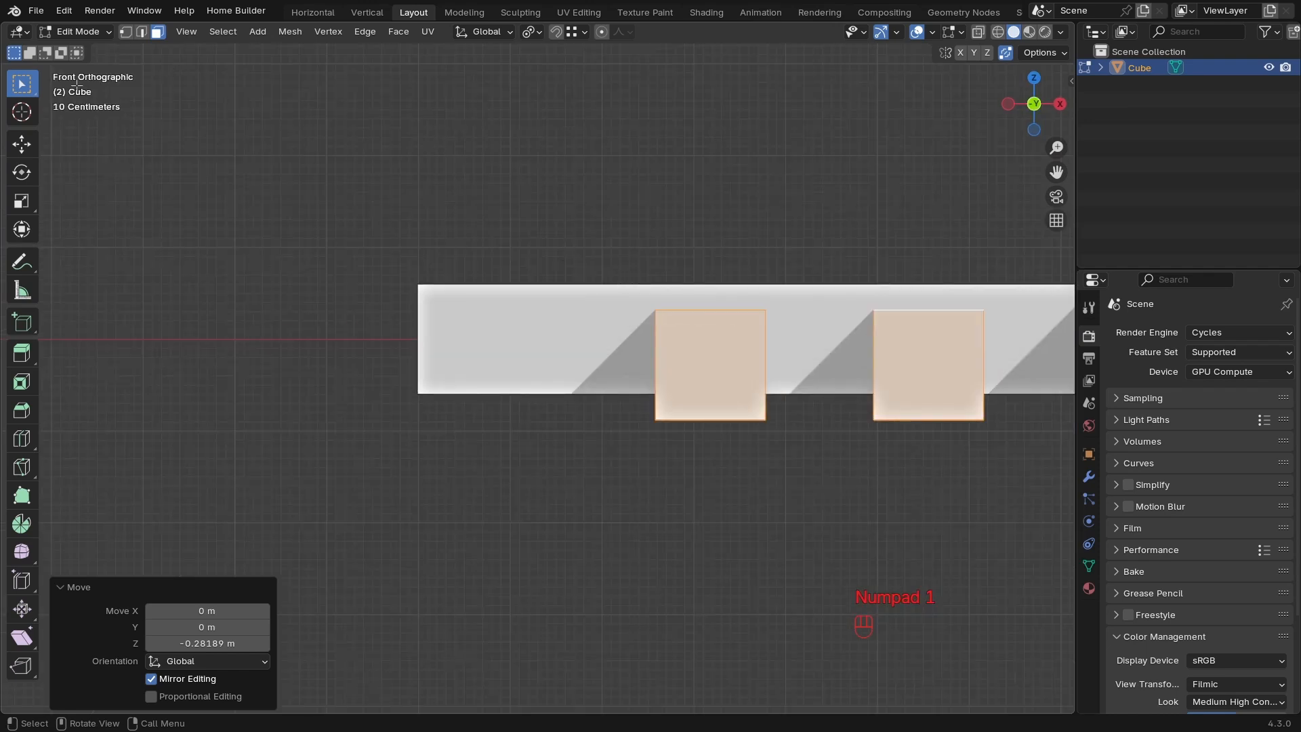
key(shift+z)
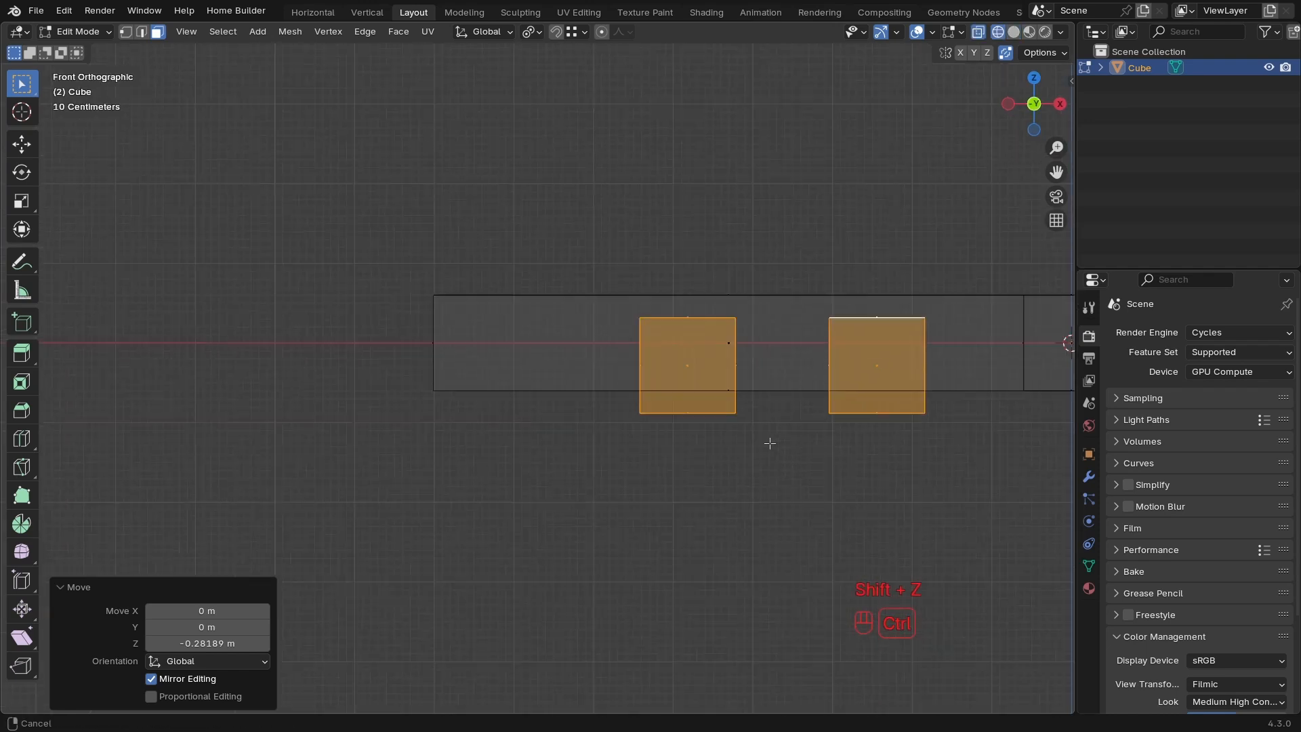
shift+middle_drag(769, 444, 616, 465)
scroll(583, 440, up, 2)
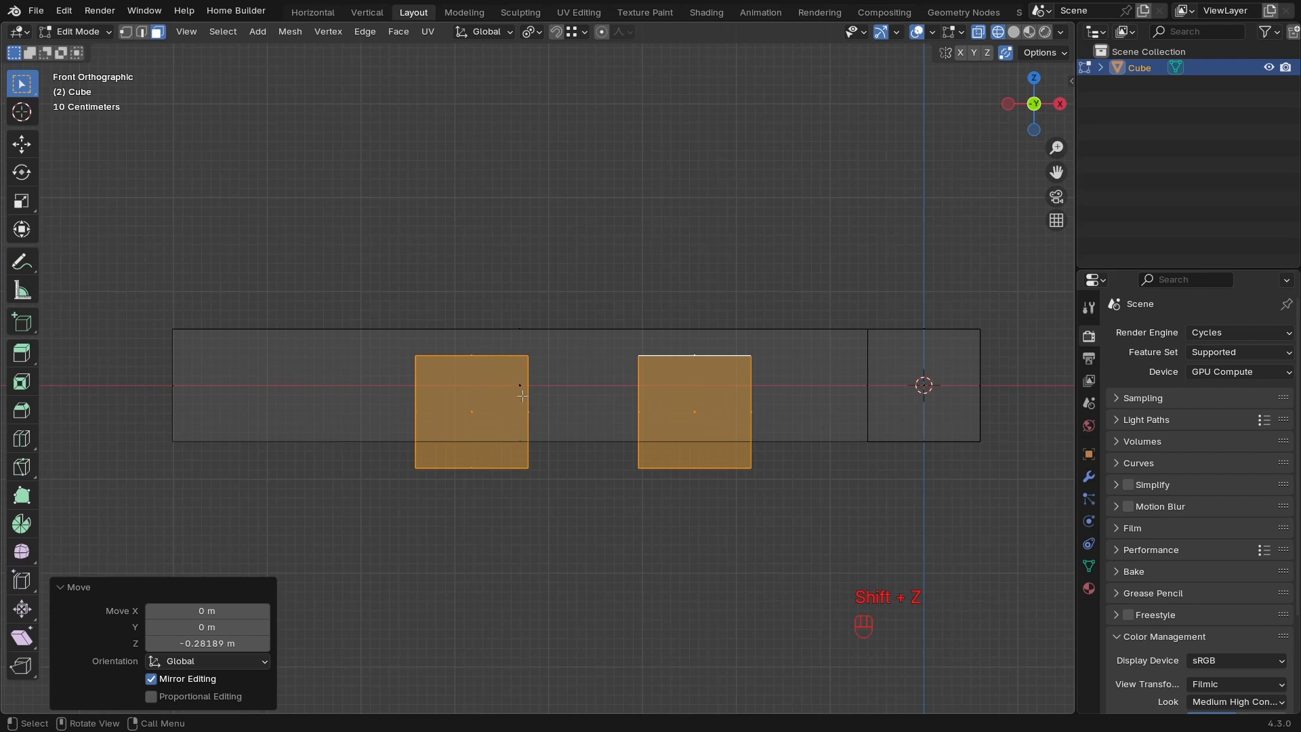
Select only the separate bar farthest from the origin and move it about -0.28 m along X.
drag(541, 364, 380, 483)
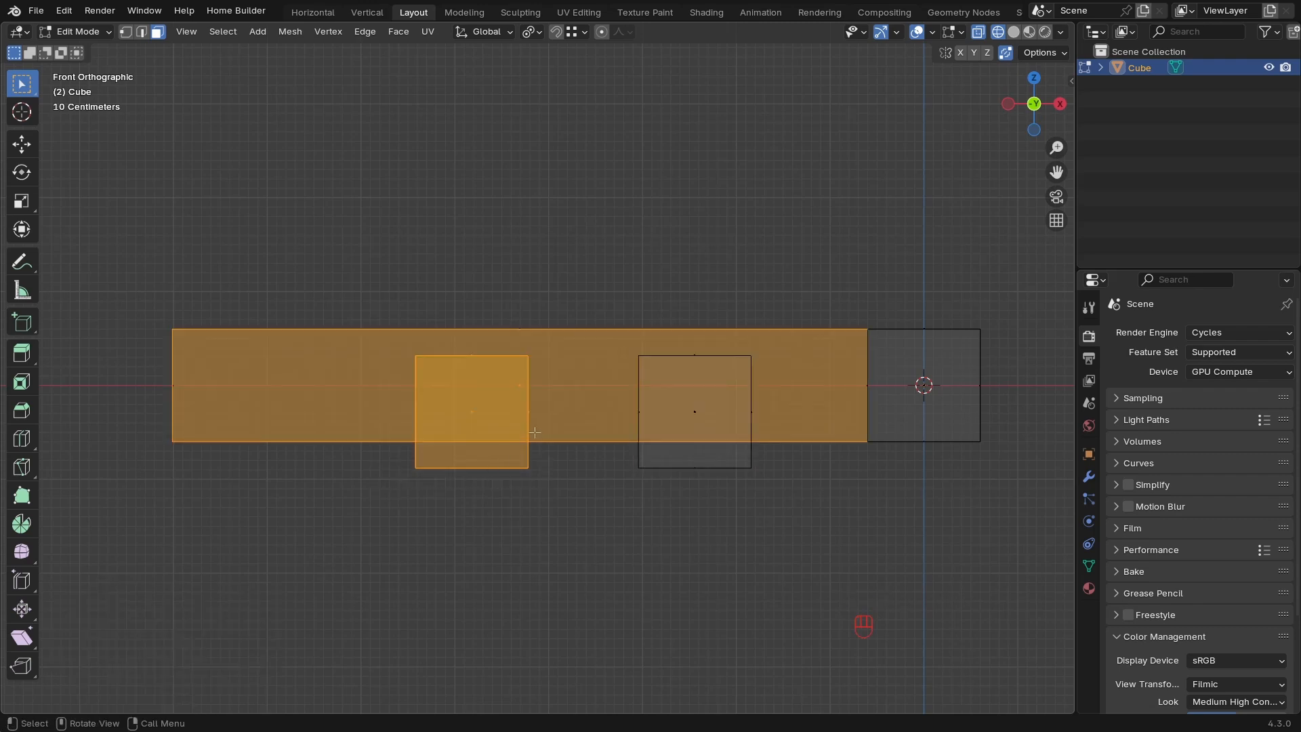
click(474, 466)
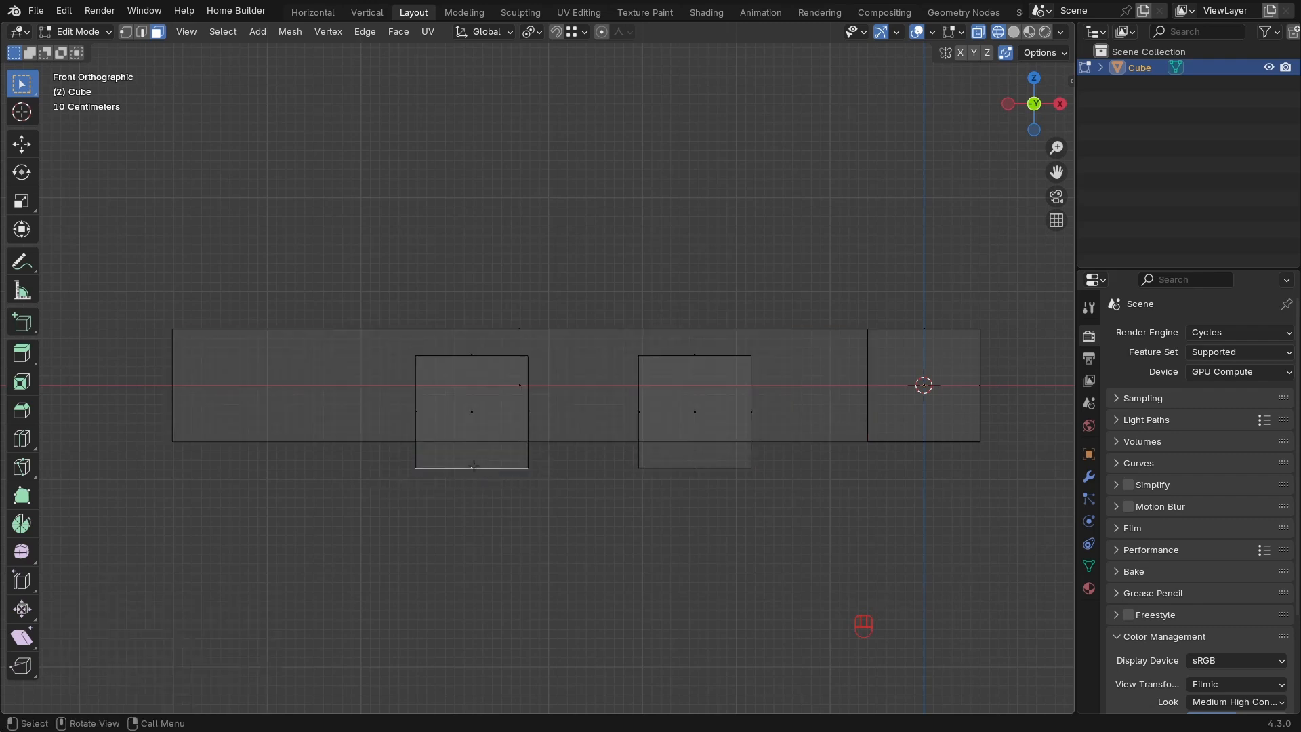
key(l)
key(g)
key(x)
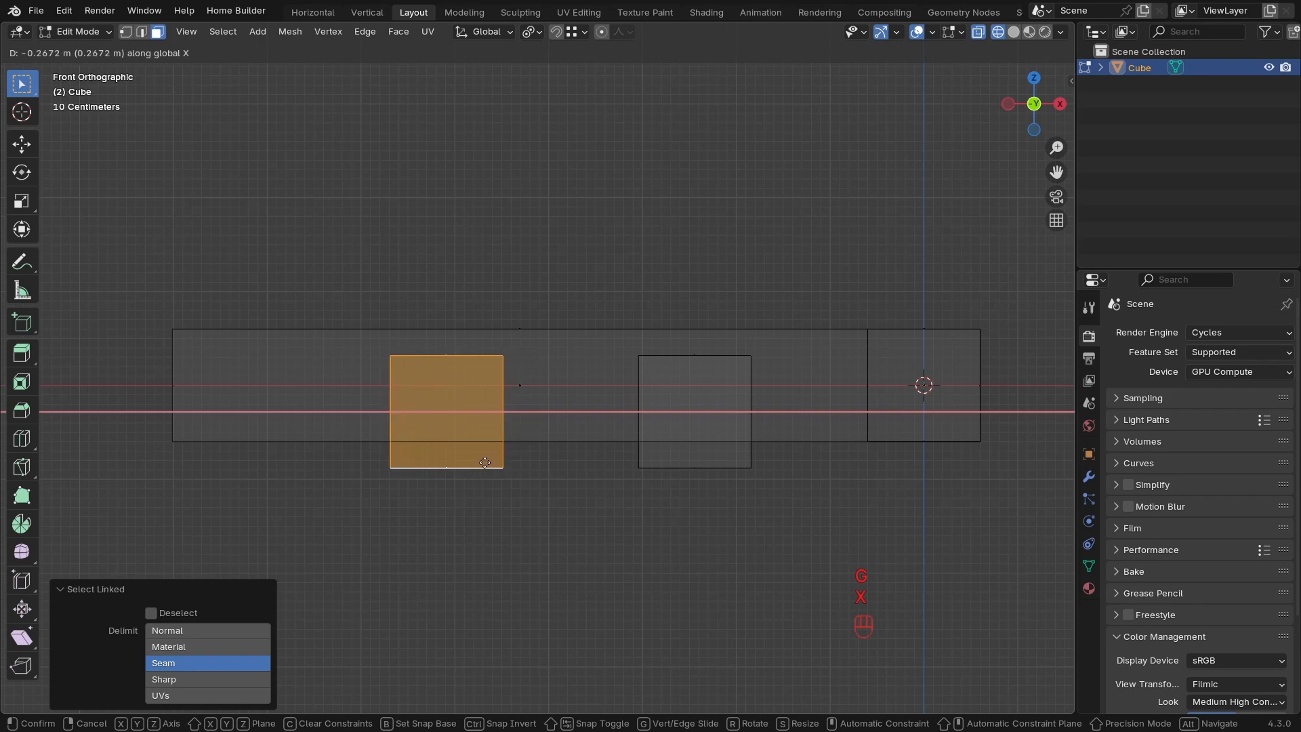
click(484, 463)
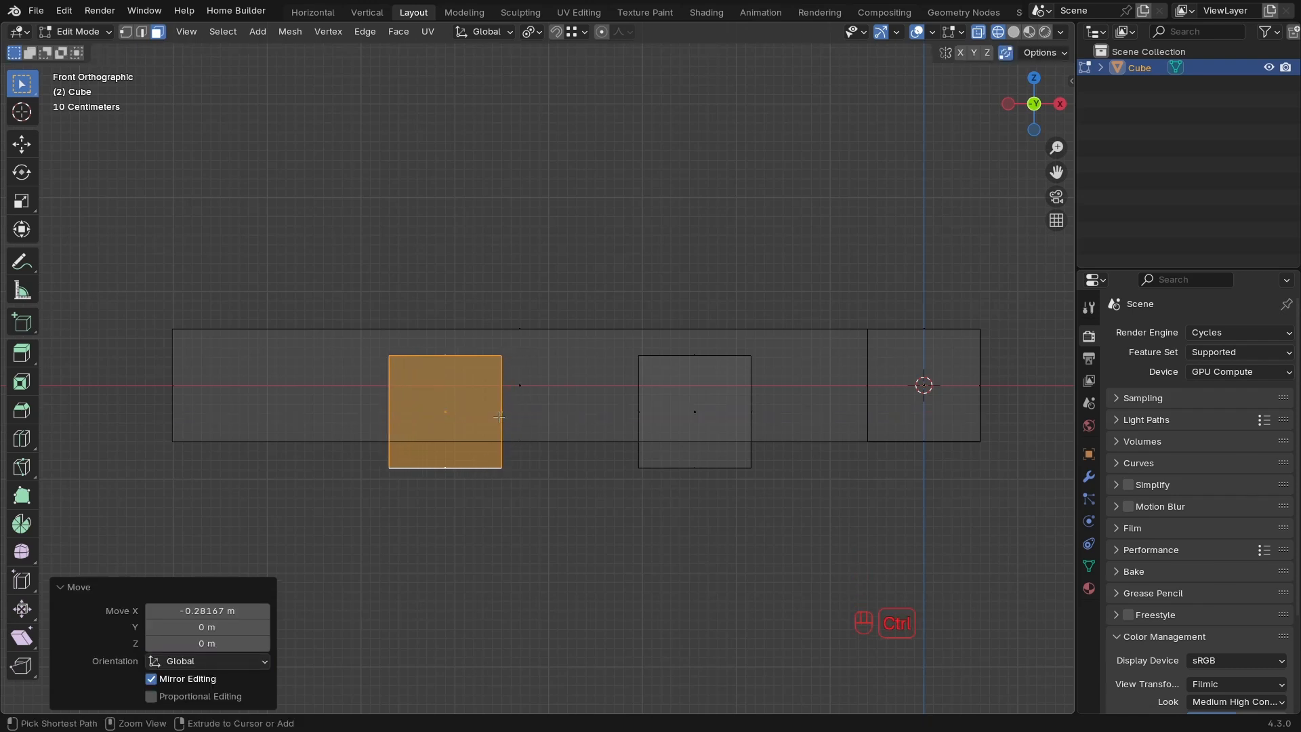
Add one centred horizontal loop cut to each of the two separate bars.
key(ctrl+r)
click(499, 417)
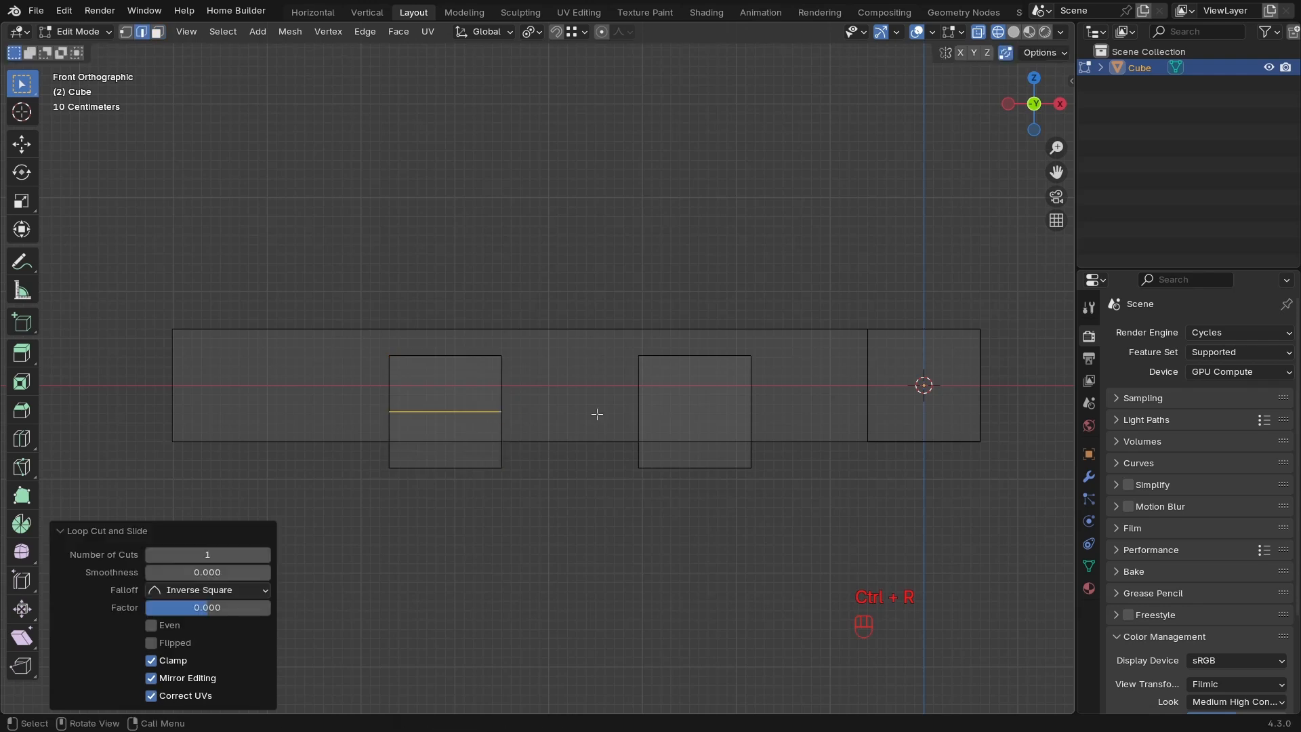
right_click(596, 412)
key(ctrl+r)
click(743, 407)
right_click(743, 407)
Select the lower +X side face of each separate bar in face mode and extrude both about 0.34 m outward.
key(3)
shift+click(751, 440)
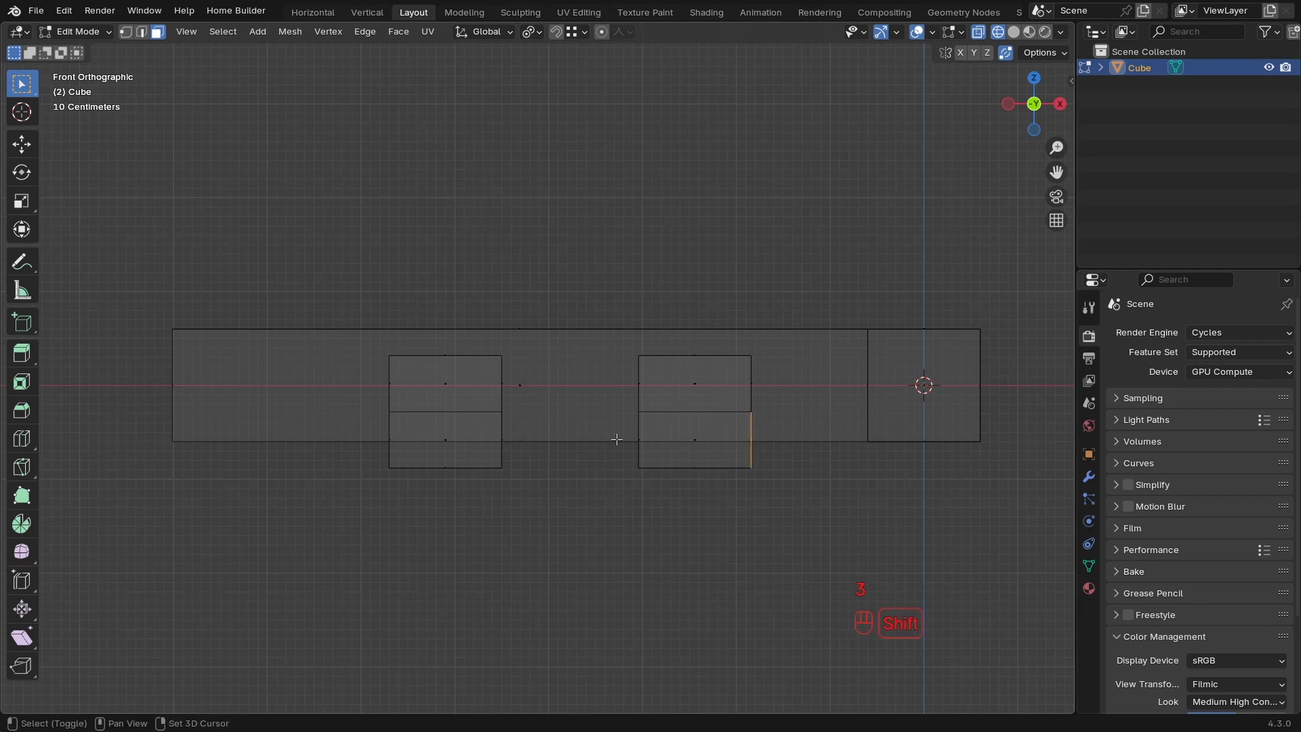
ctrl+click(506, 440)
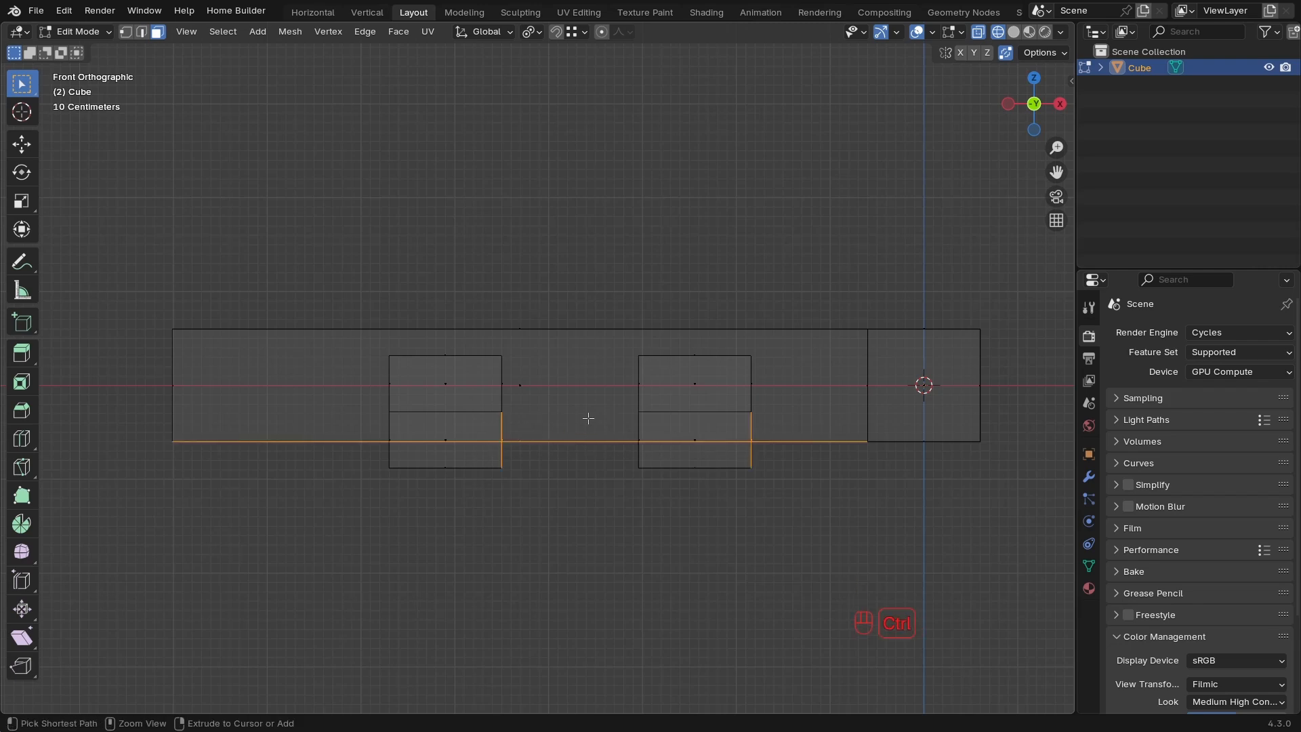
ctrl+drag(525, 440, 513, 455)
middle_drag(610, 430, 596, 497)
scroll(610, 389, down, 3)
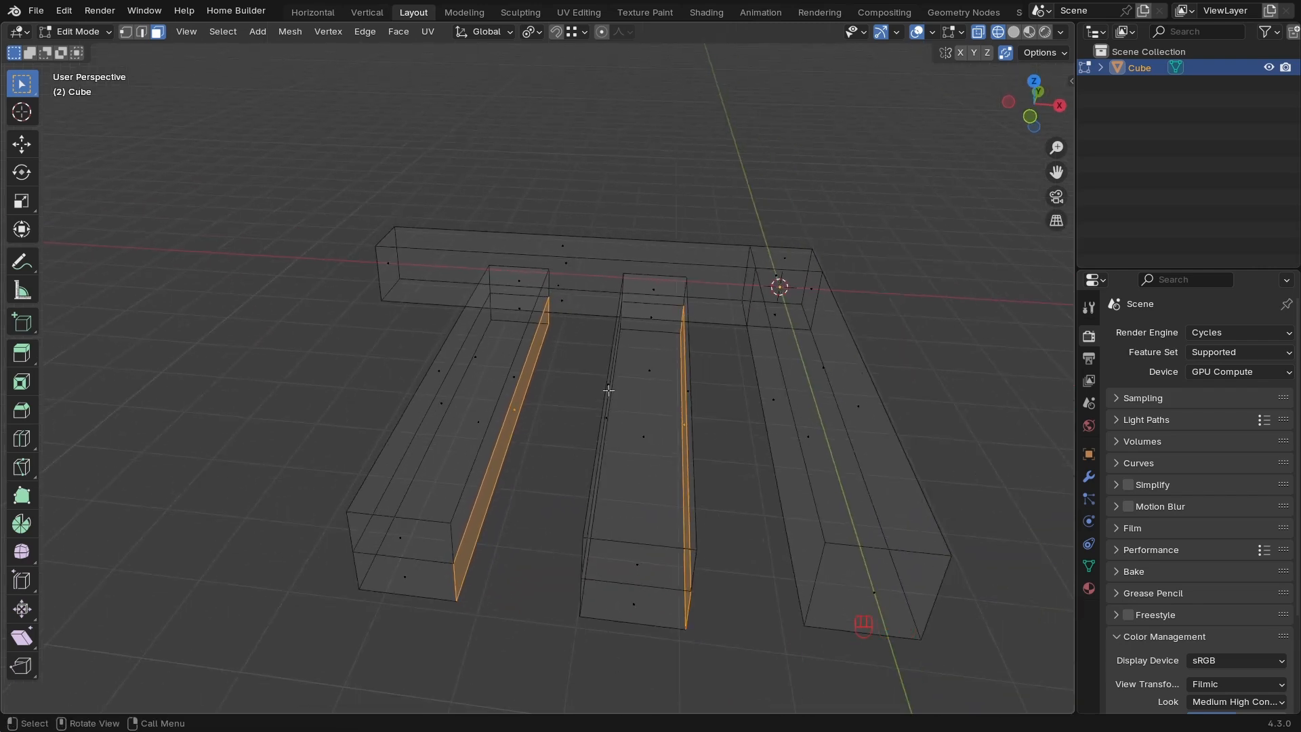
mouse_move(681, 476)
middle_down()
mouse_move(628, 457)
mouse_move(648, 528)
mouse_move(708, 494)
mouse_move(677, 474)
mouse_move(689, 463)
middle_up()
key(shift+z)
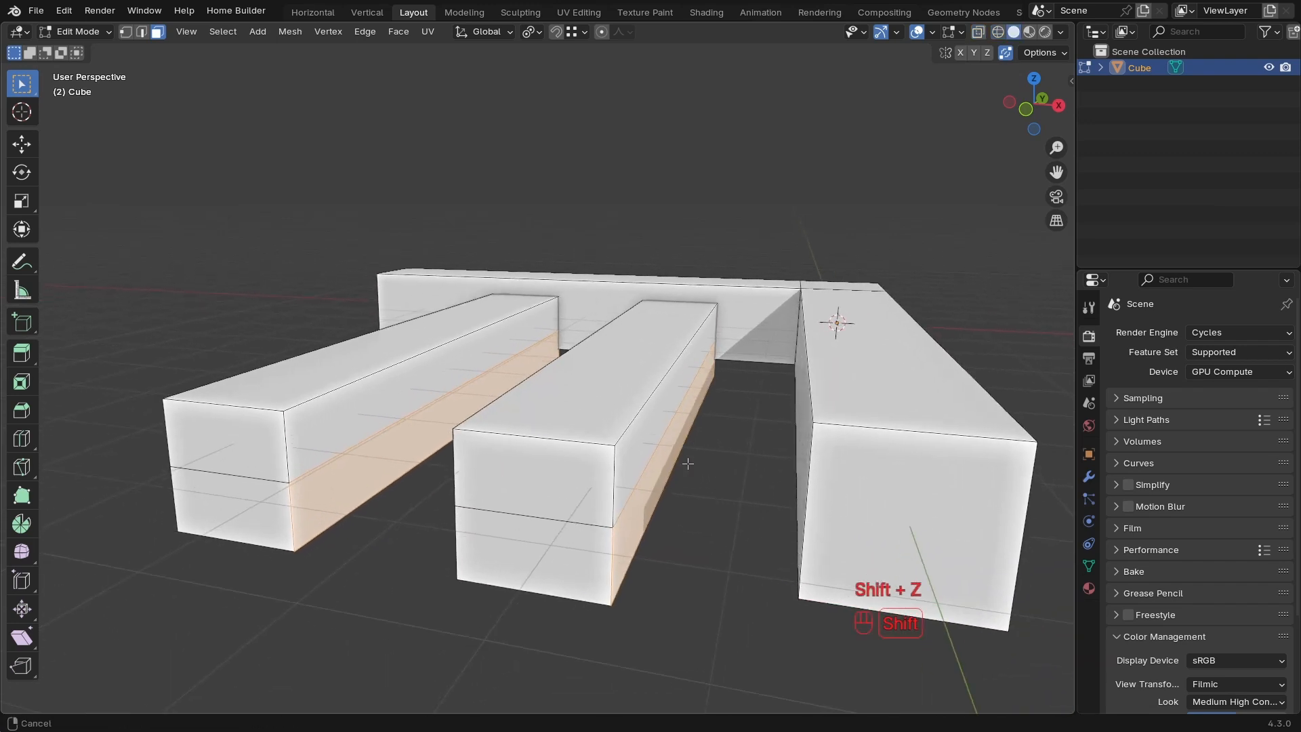
key(e)
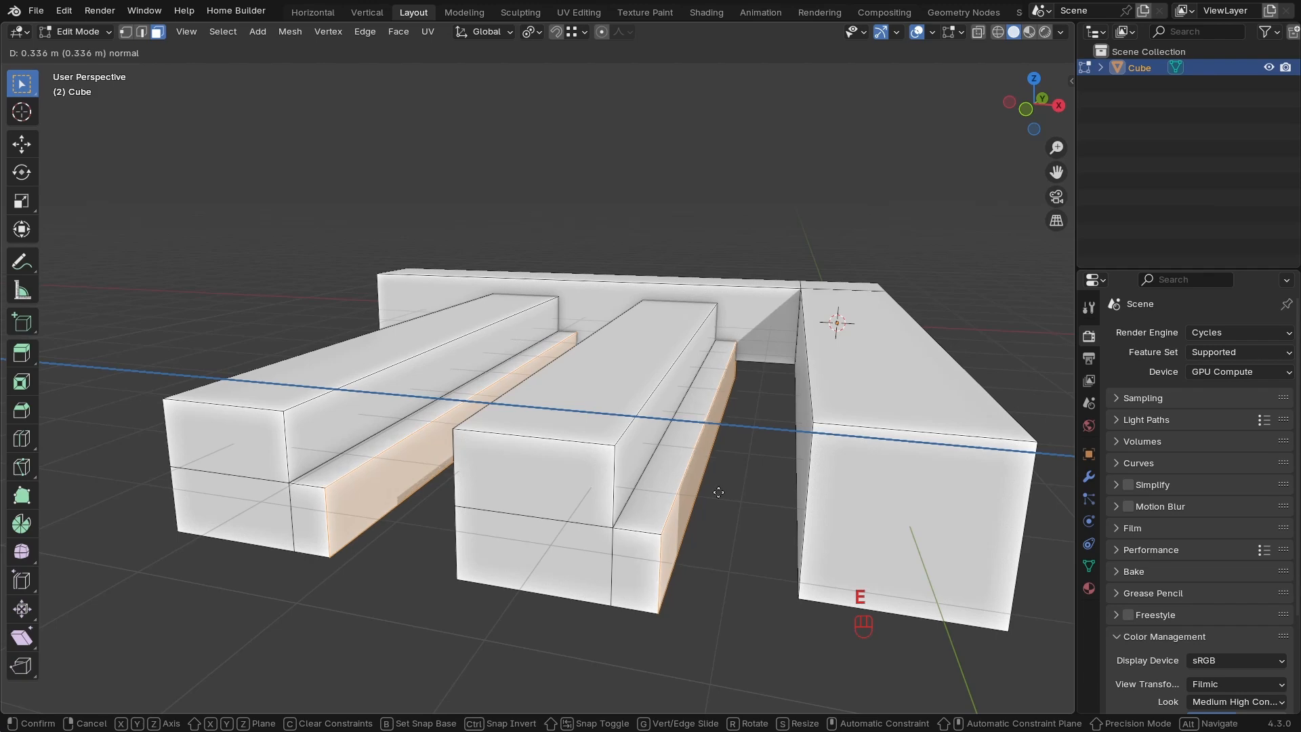
click(721, 493)
Show the bar corner at the origin close up in top orthographic view with wireframe shading.
scroll(717, 489, down, 3)
middle_drag(622, 426, 662, 515)
key(KP_7)
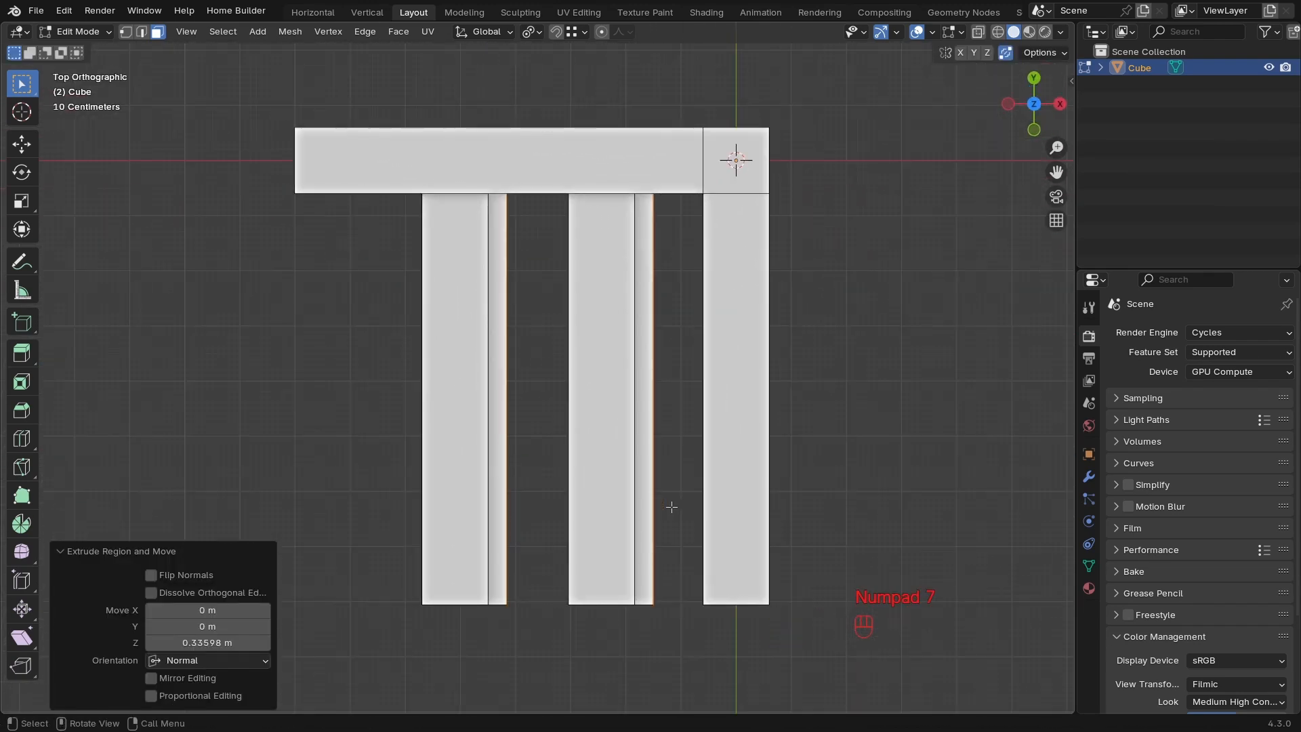
middle_drag(717, 446, 673, 355)
scroll(679, 431, down, 2)
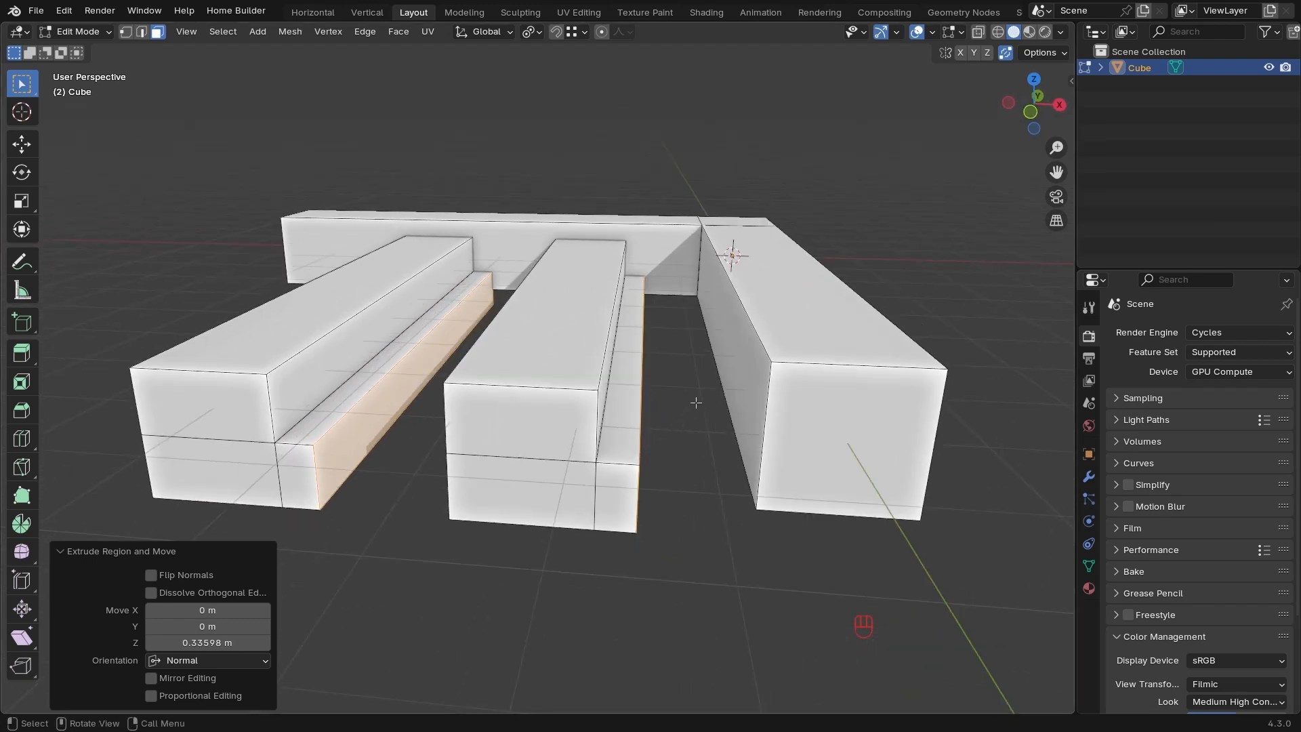
mouse_move(696, 402)
middle_down()
mouse_move(692, 429)
mouse_move(701, 379)
mouse_move(702, 403)
middle_up()
key(KP_7)
shift+middle_drag(694, 267, 656, 474)
key(shift+z)
ctrl+middle_drag(523, 438, 720, 359)
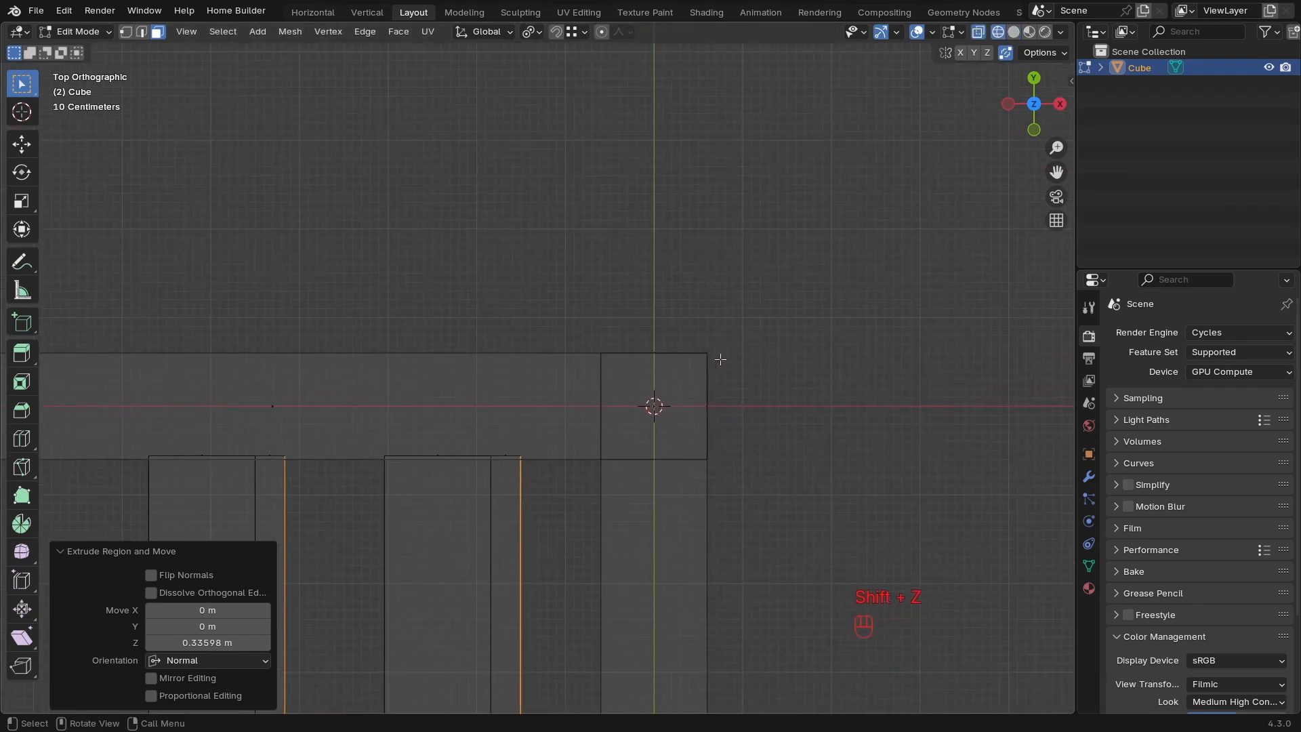
Switch to edge selection mode and pick the vertical edge at the outer corner near the origin.
key(2)
drag(738, 326, 698, 367)
middle_drag(744, 408, 596, 339)
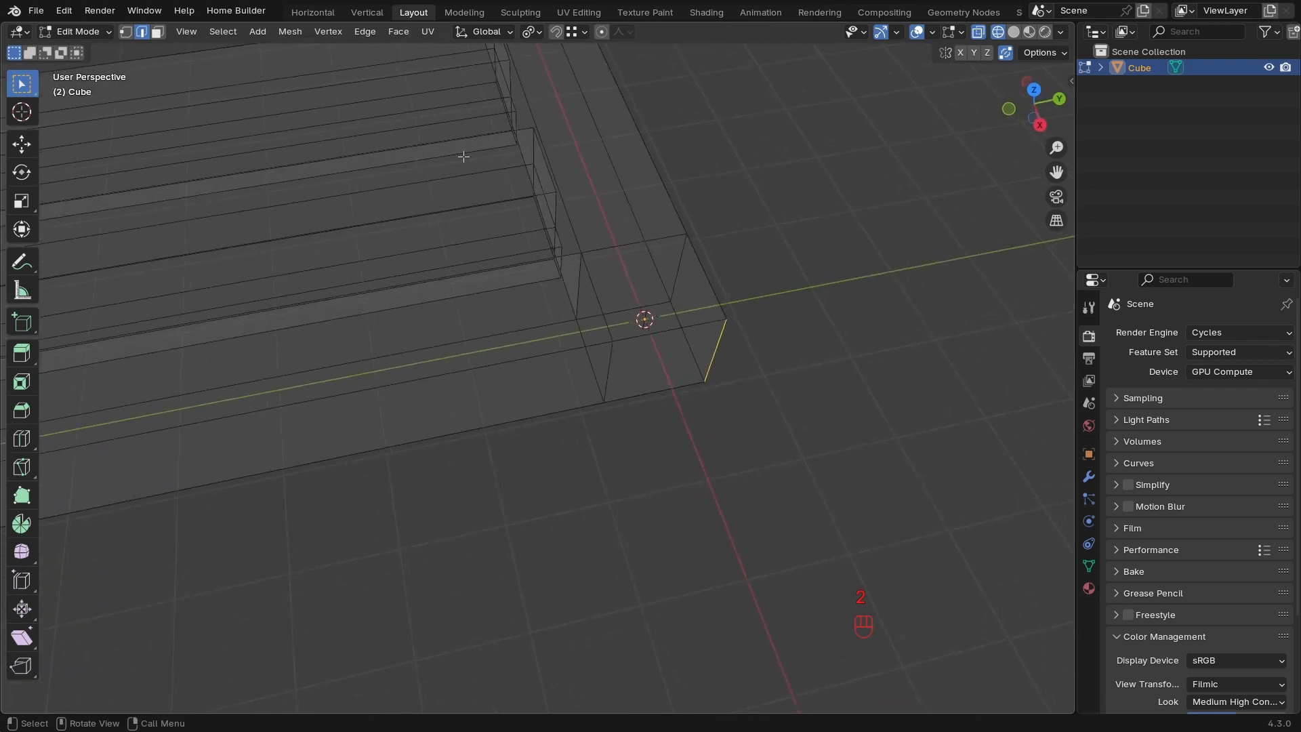
shift+click(156, 32)
click(144, 35)
middle_drag(517, 433, 555, 373)
key(KP_7)
shift+middle_drag(554, 373, 593, 467)
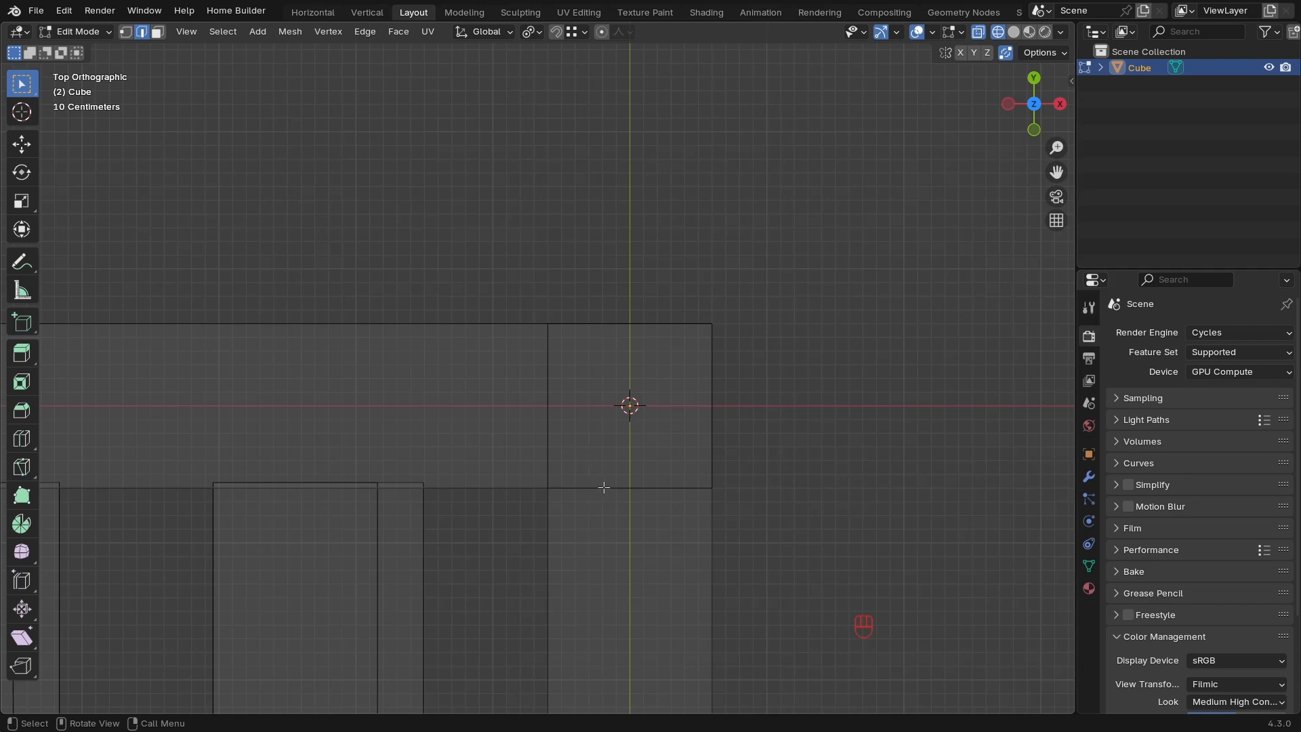
ctrl+middle_drag(746, 300, 626, 422)
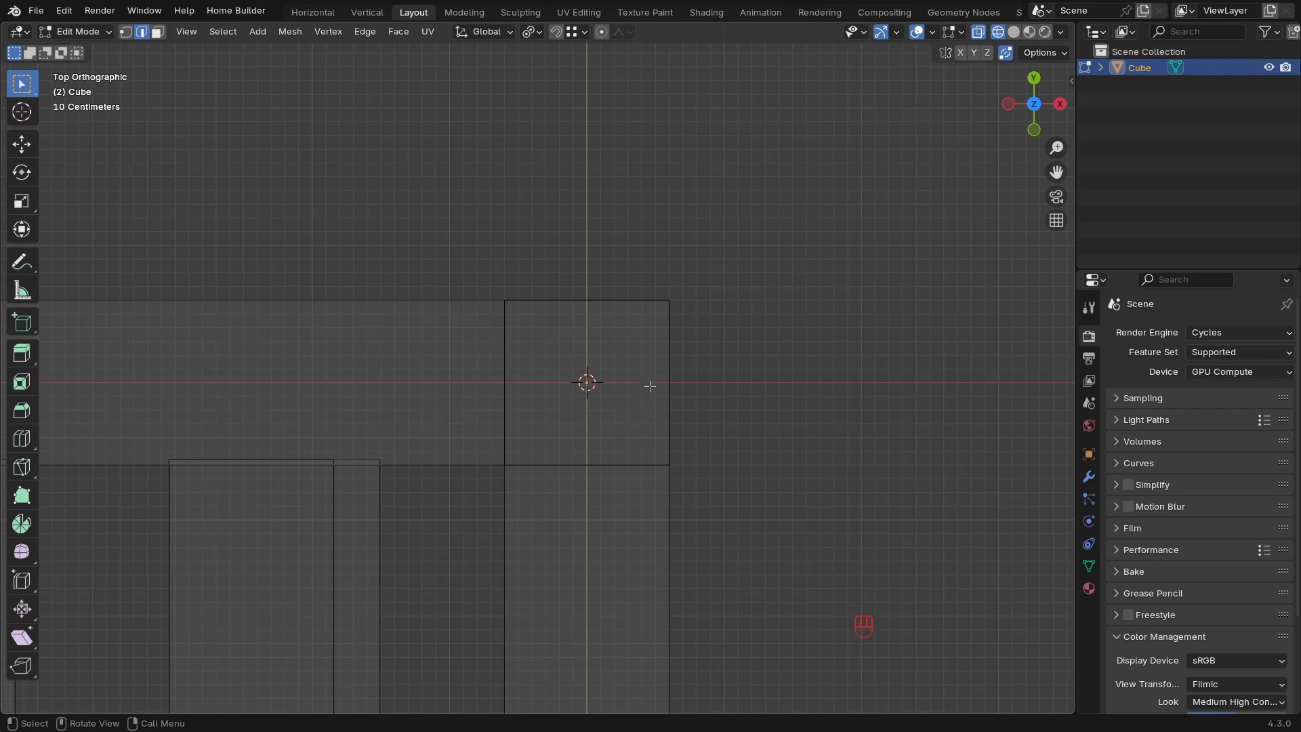
Select the vertical edge at the outer corner near the origin and bevel it about 0.475 m wide.
key(b)
key(shift+z)
key(shift+z)
drag(650, 318, 666, 320)
middle_drag(666, 320, 634, 365)
key(KP_7)
key(ctrl)
key(ctrl+b)
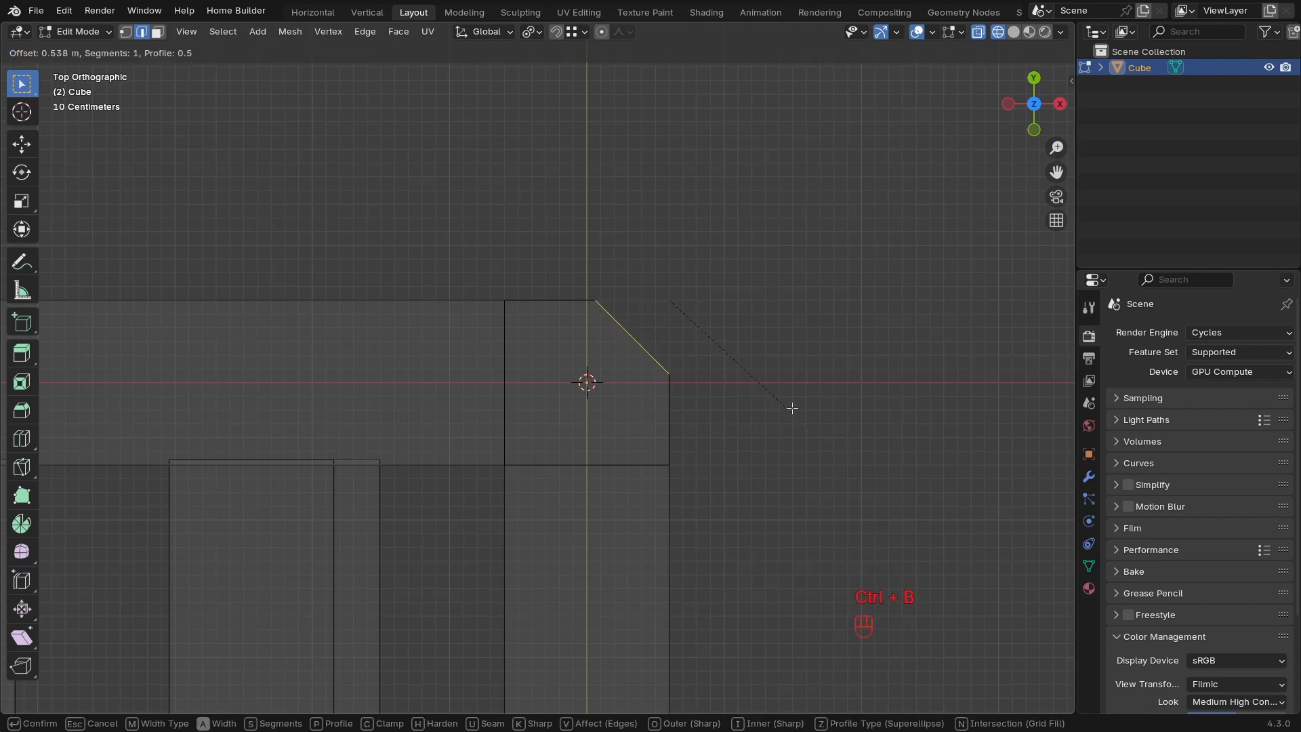
click(791, 401)
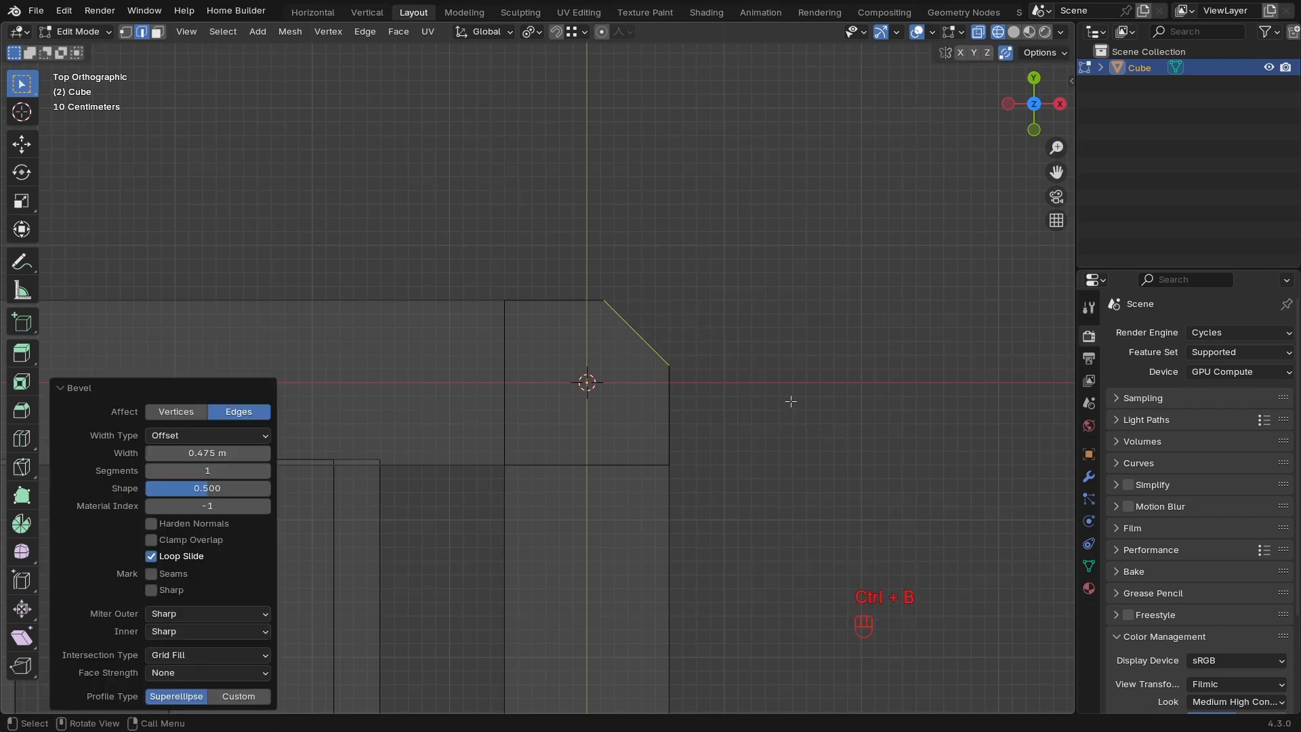
Set the outer corner bevel to 24 segments and widen it to about 1.06 m.
click(221, 468)
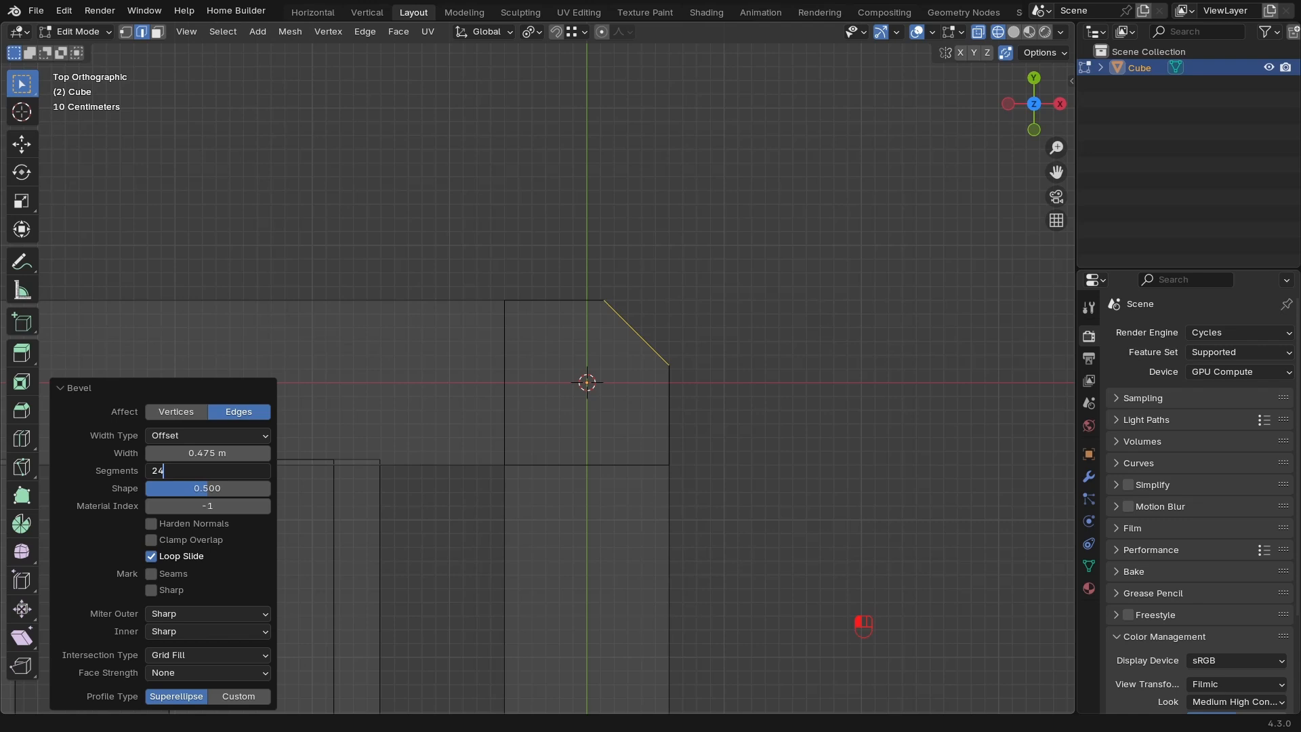
key(Return)
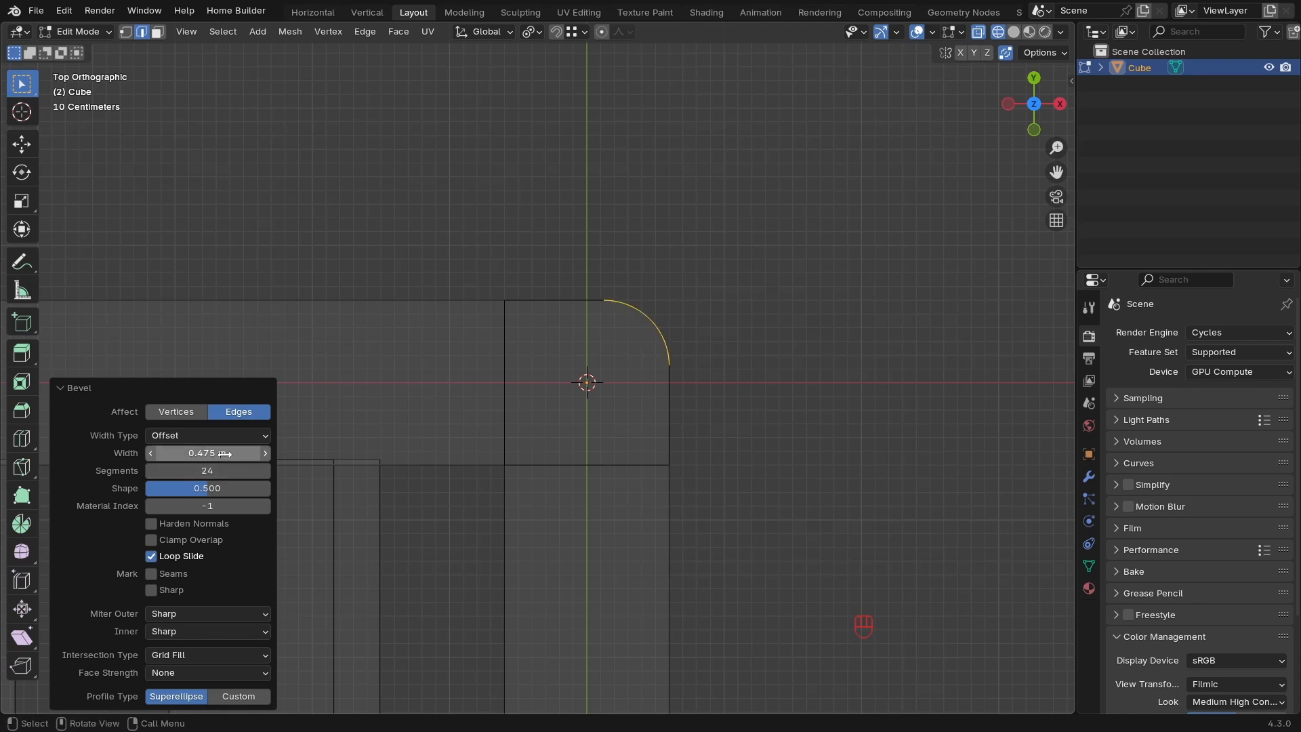
drag(224, 453, 315, 454)
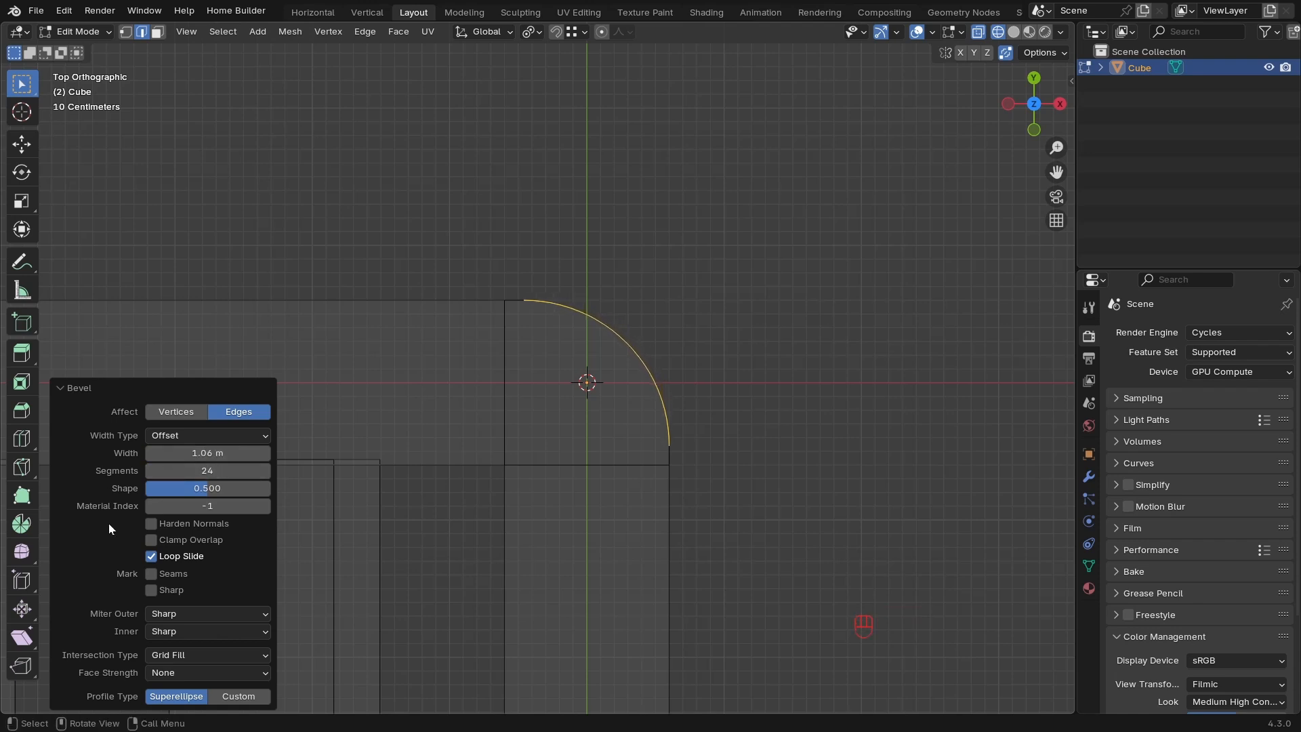
Select the vertical edge at the inner corner and bevel it about 0.48 m wide with 24 segments.
click(510, 472)
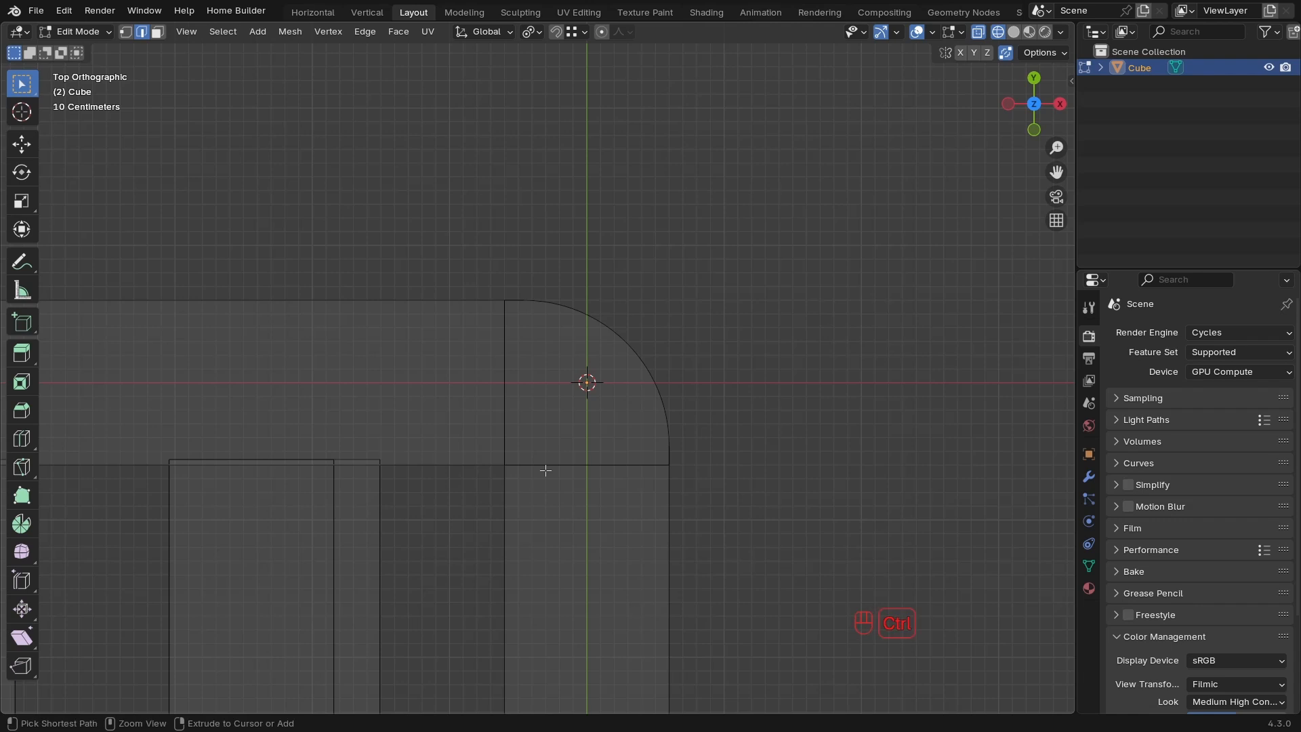
key(ctrl+b)
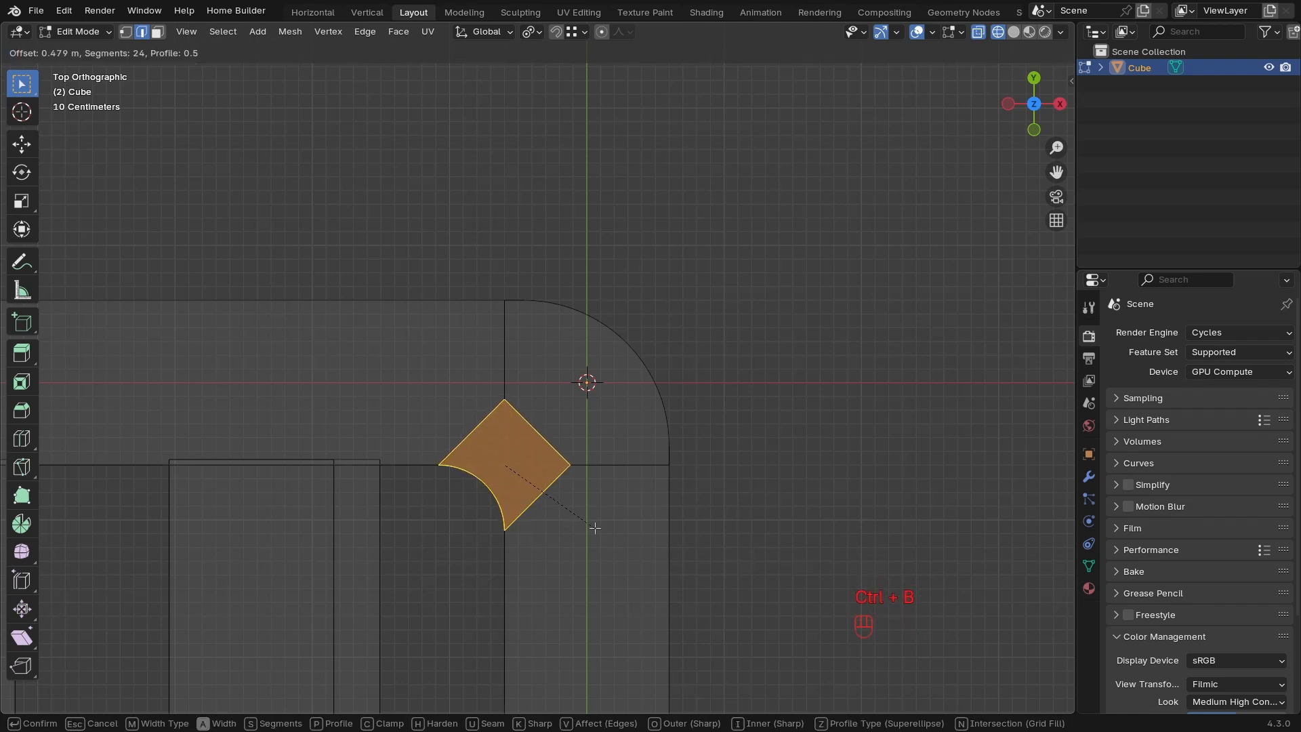
click(595, 528)
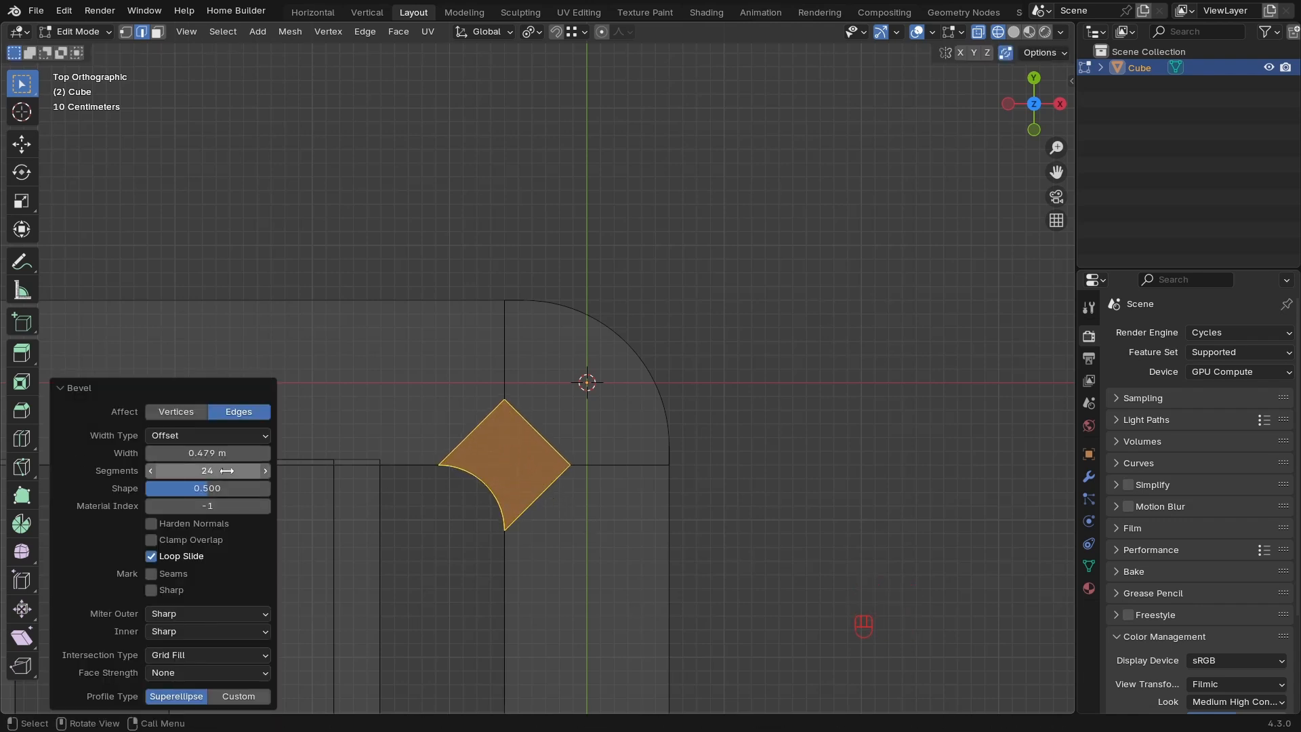
Set the inner corner bevel's width to 0.6 m.
click(215, 453)
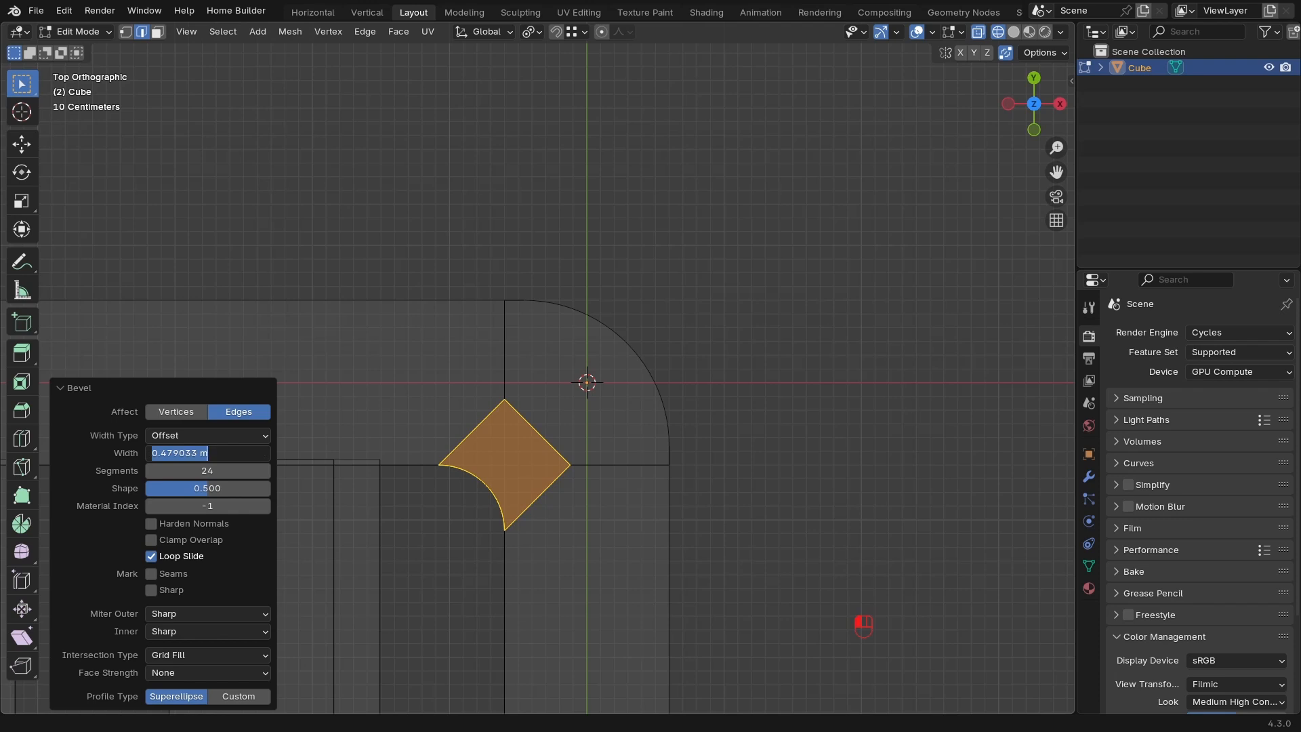
key(BackSpace)
key(Return)
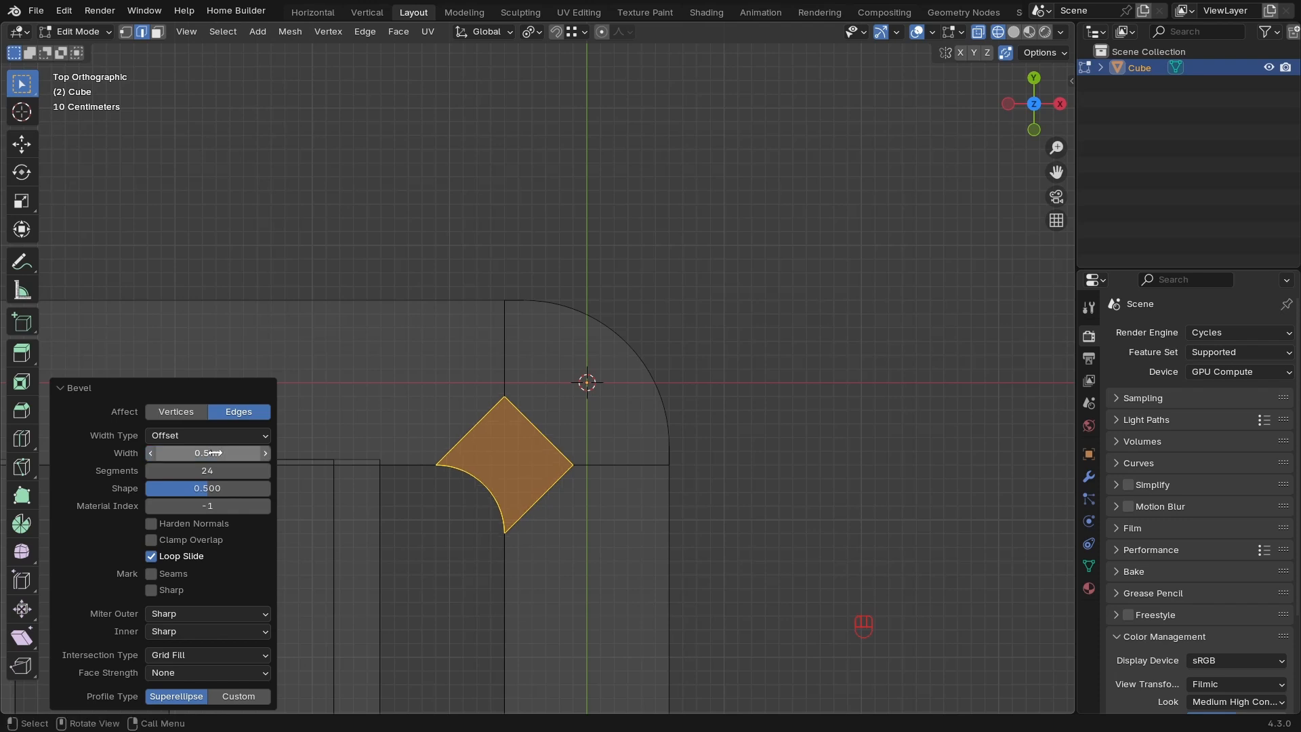
click(215, 453)
key(End)
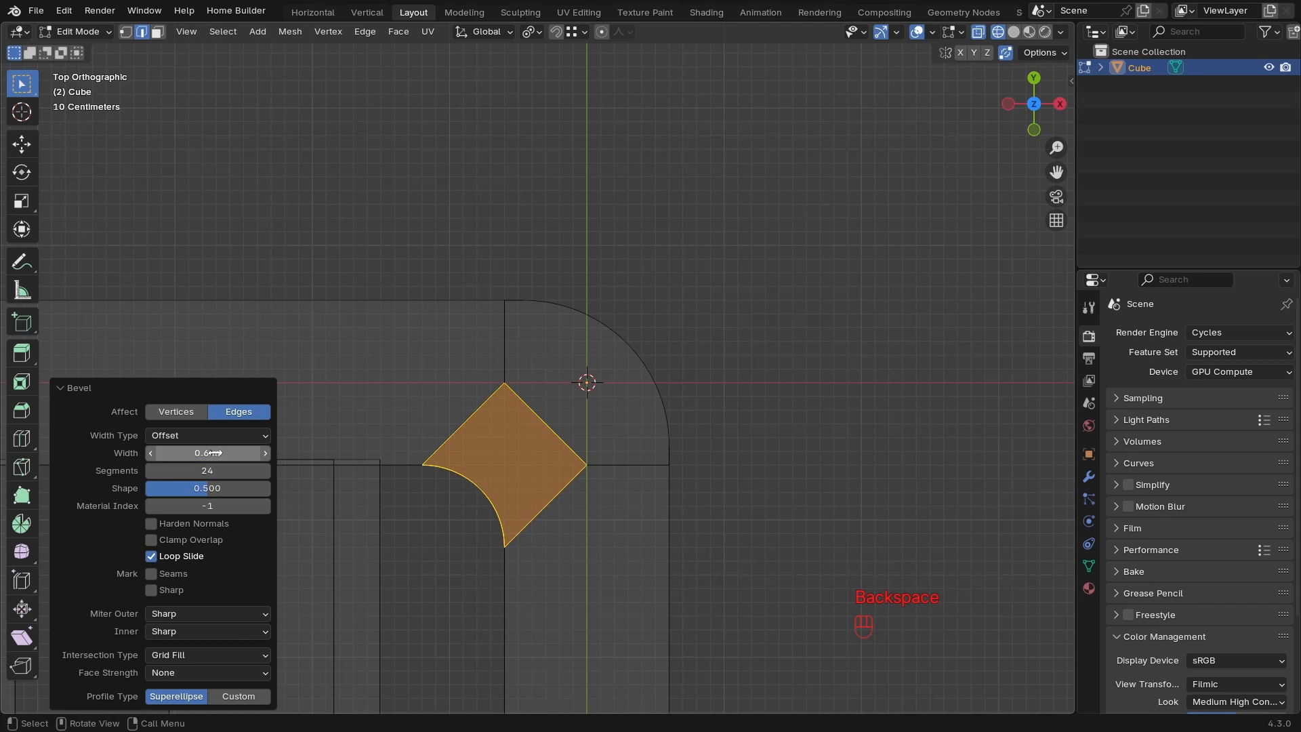
key(Return)
scroll(715, 451, down, 2)
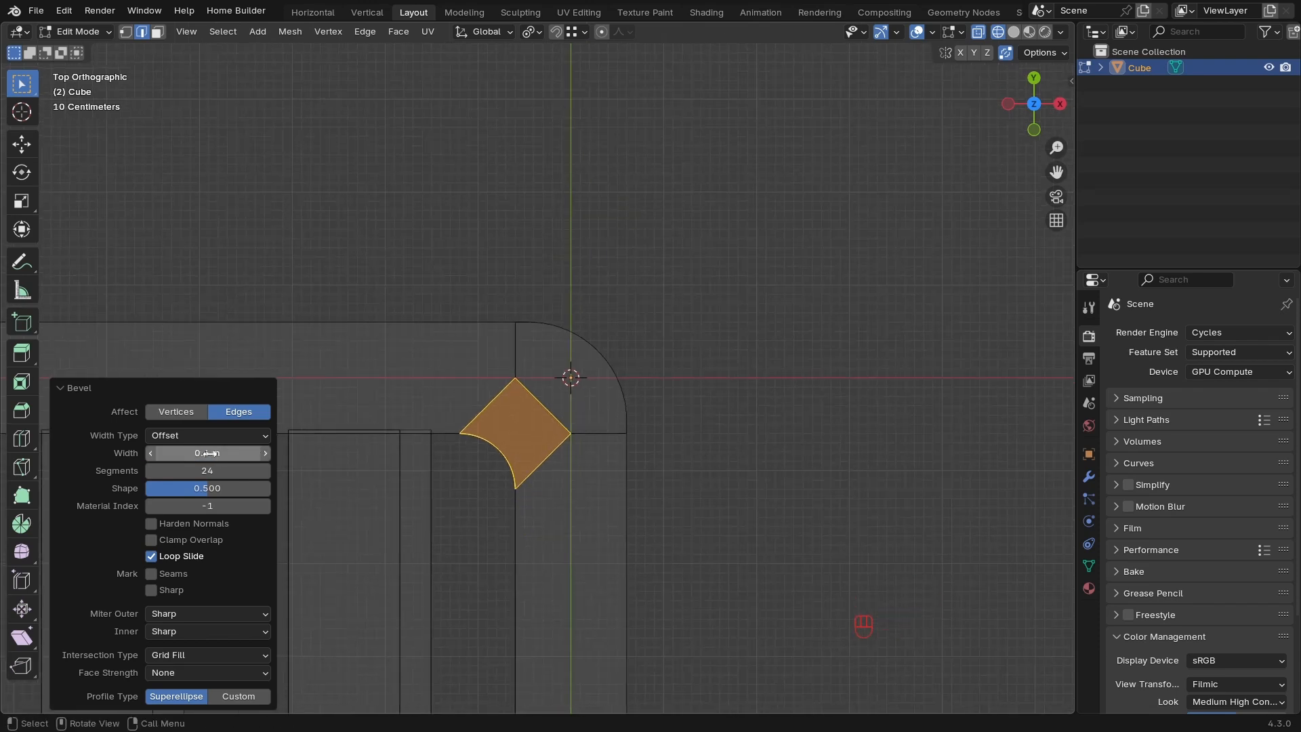
mouse_move(268, 452)
mouse_down()
mouse_move(305, 453)
mouse_move(261, 453)
mouse_up()
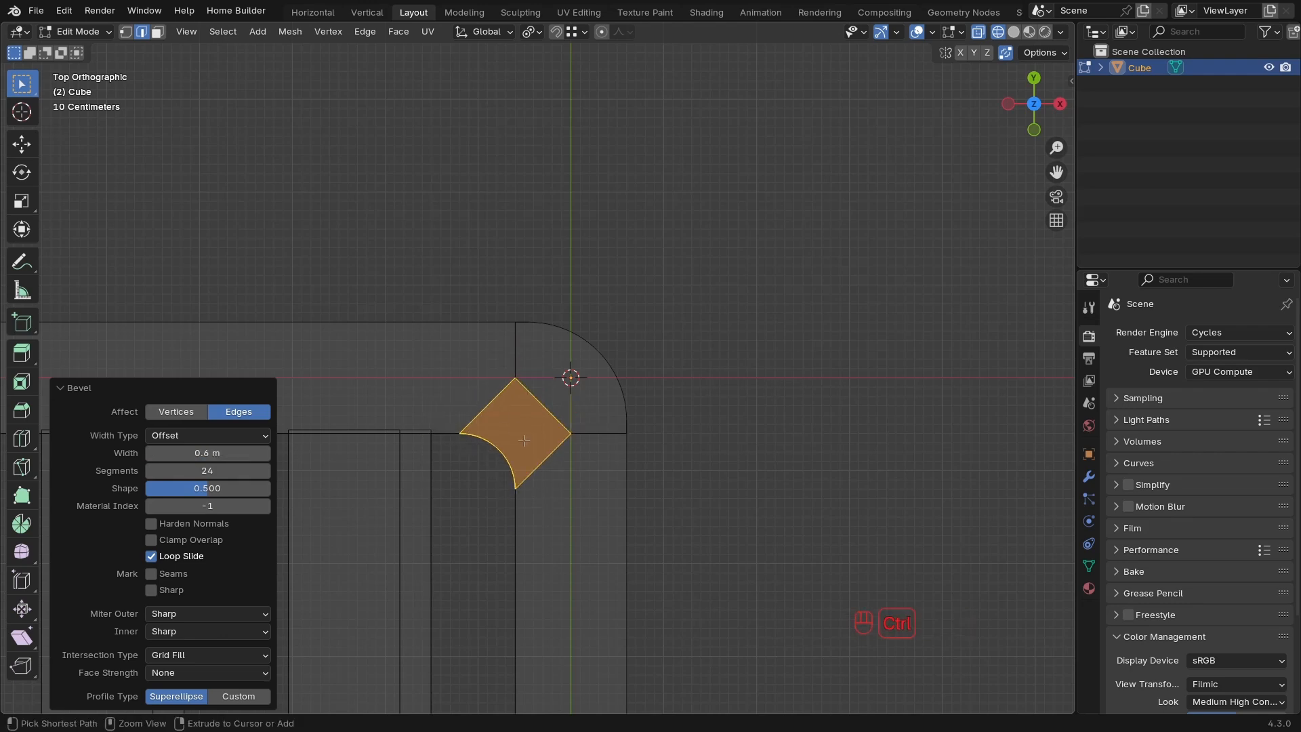
scroll(472, 478, up, 3)
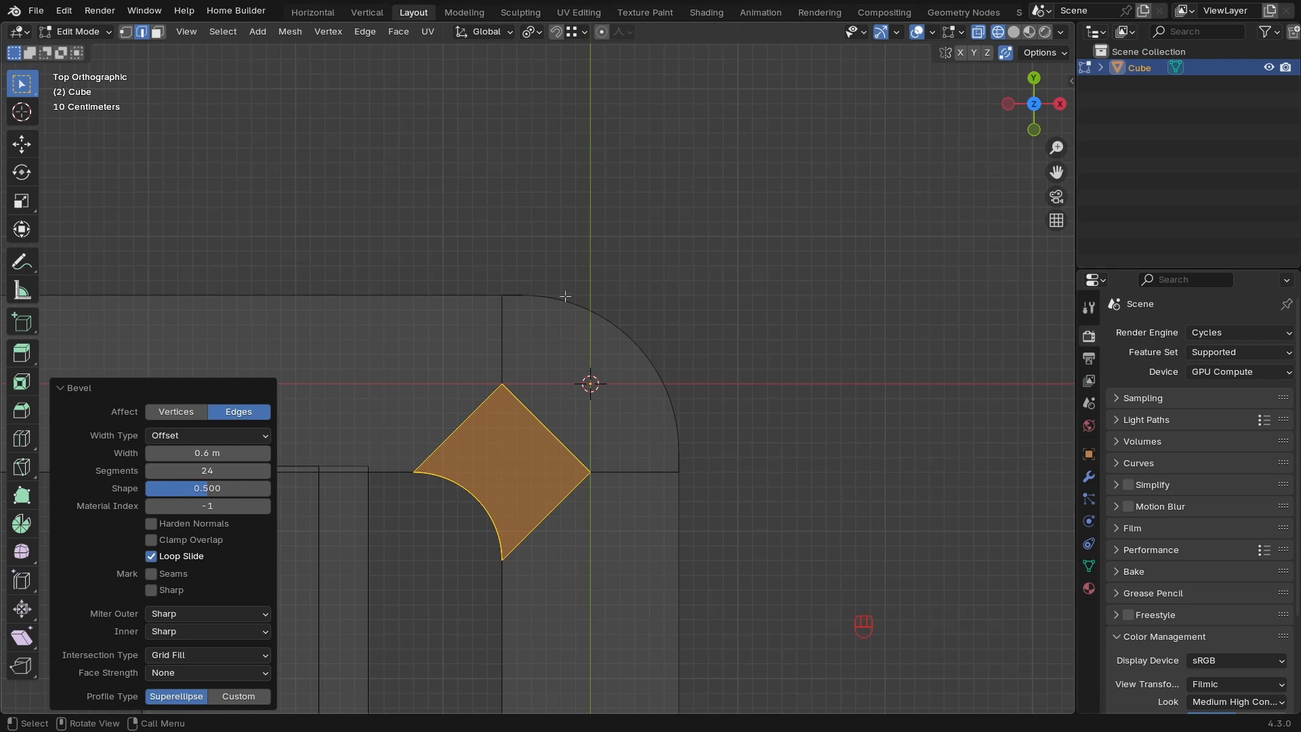
click(203, 453)
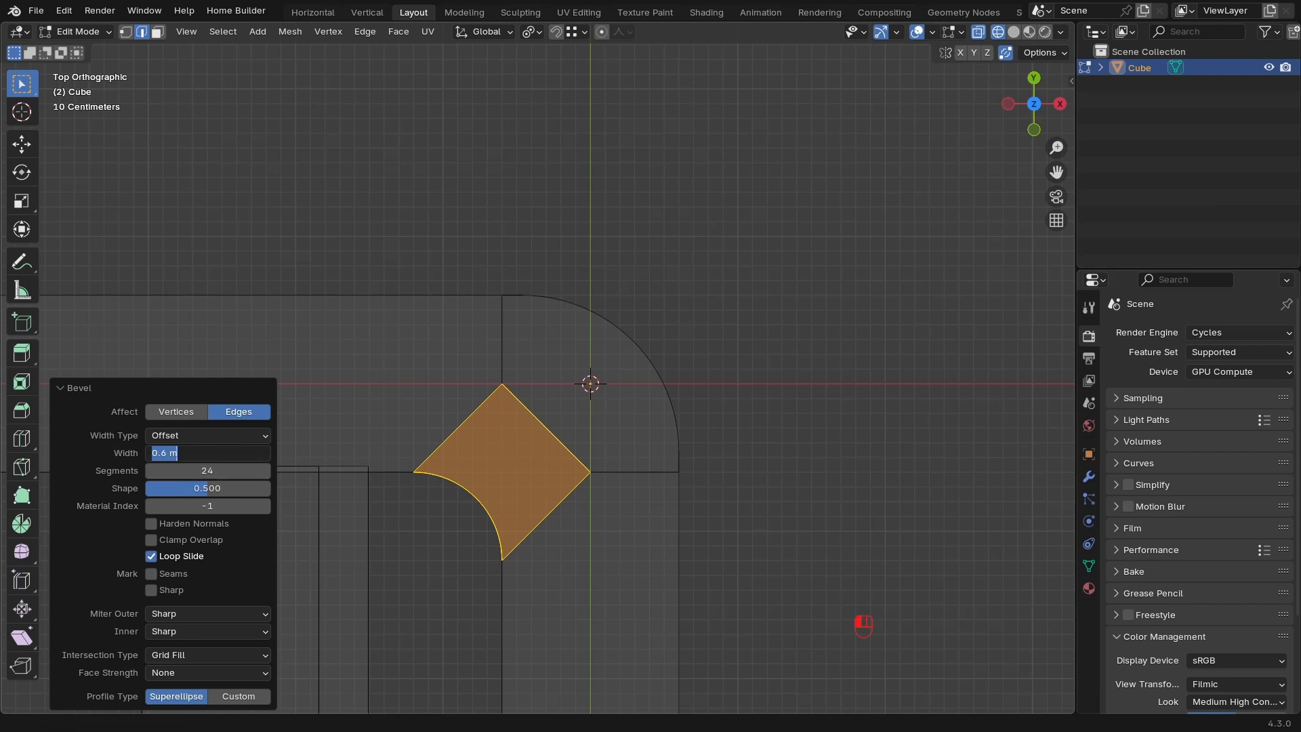
Examine the rounded corner and the whole object in Object Mode with solid shading, in perspective and from the top.
key(Tab)
scroll(600, 442, down, 3)
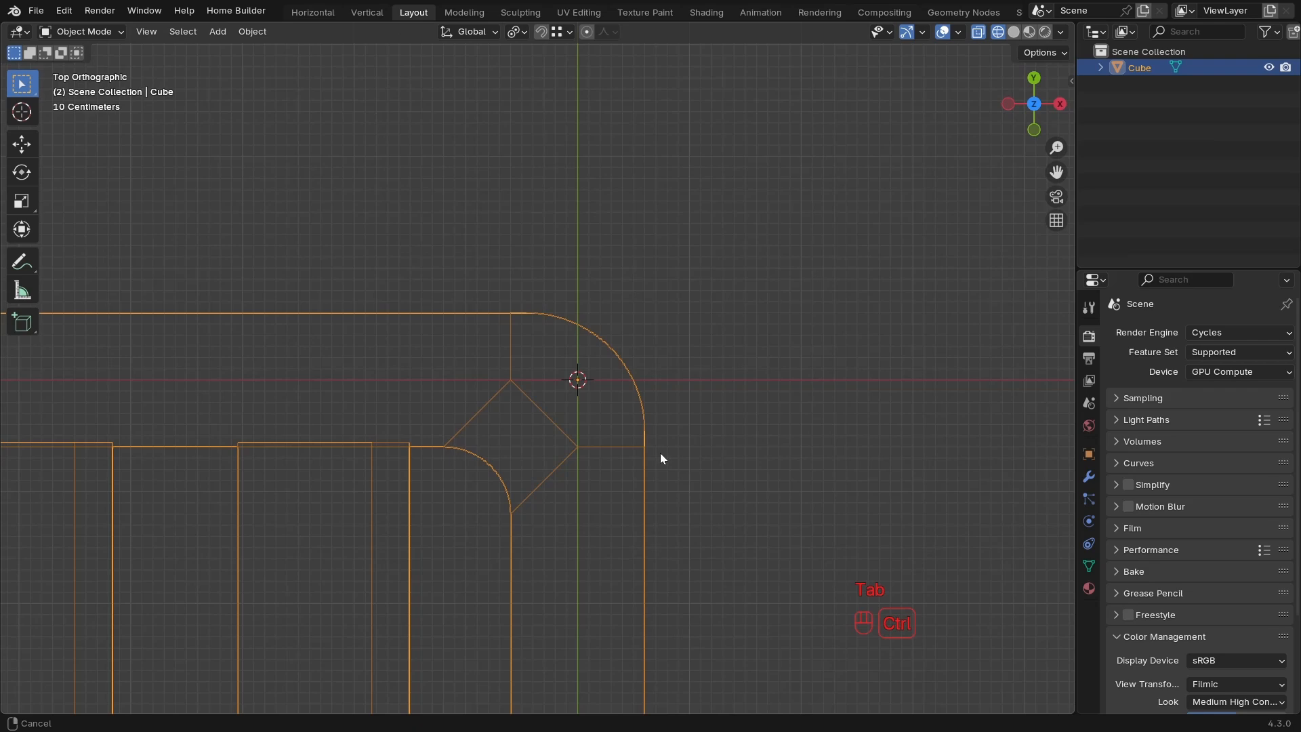
click(717, 405)
scroll(588, 526, down, 3)
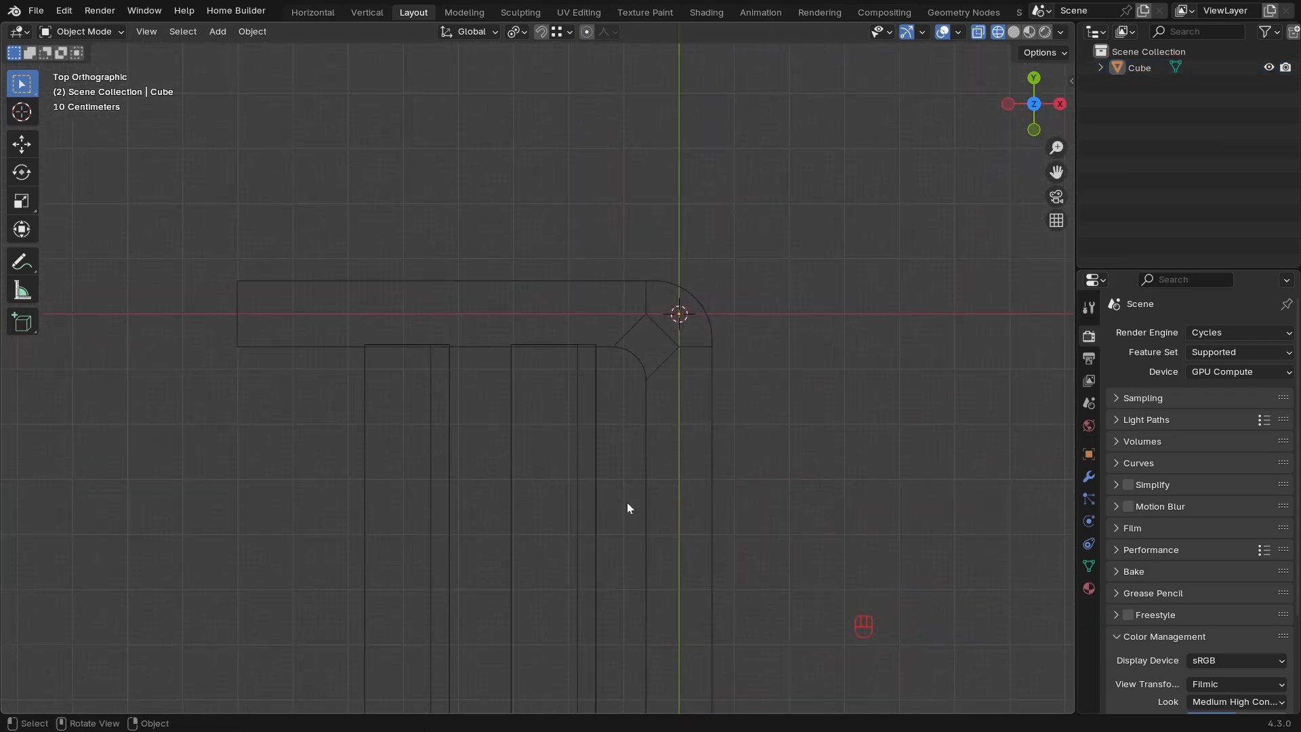
middle_drag(628, 503, 656, 360)
key(z)
click(768, 393)
mouse_move(768, 393)
ctrl+middle_down()
mouse_move(637, 389)
mouse_move(696, 414)
mouse_move(587, 411)
mouse_move(705, 412)
mouse_move(709, 401)
ctrl+middle_up()
drag(713, 229, 417, 403)
key(KP_Decimal)
middle_drag(417, 403, 576, 386)
key(KP_7)
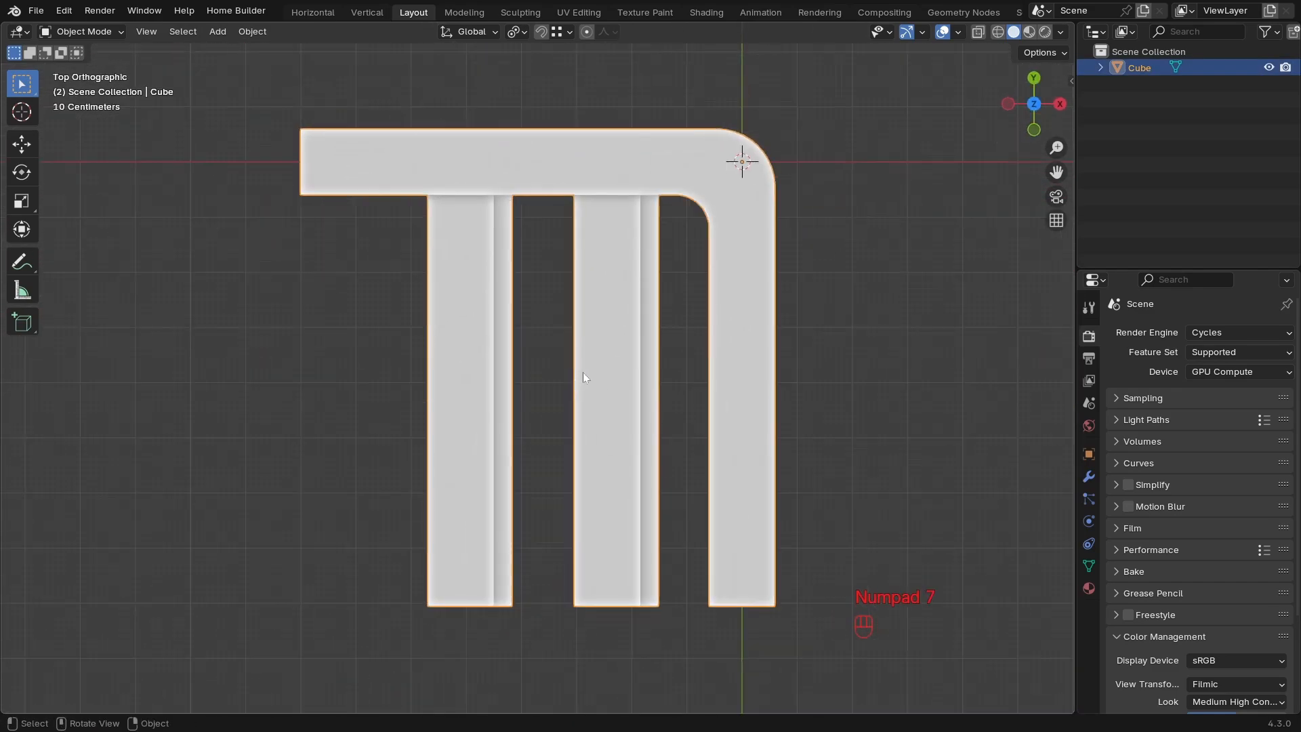
In Edit Mode, select the end face of the crossbar in wireframe shading and move it about -2.09 m along X.
key(Tab)
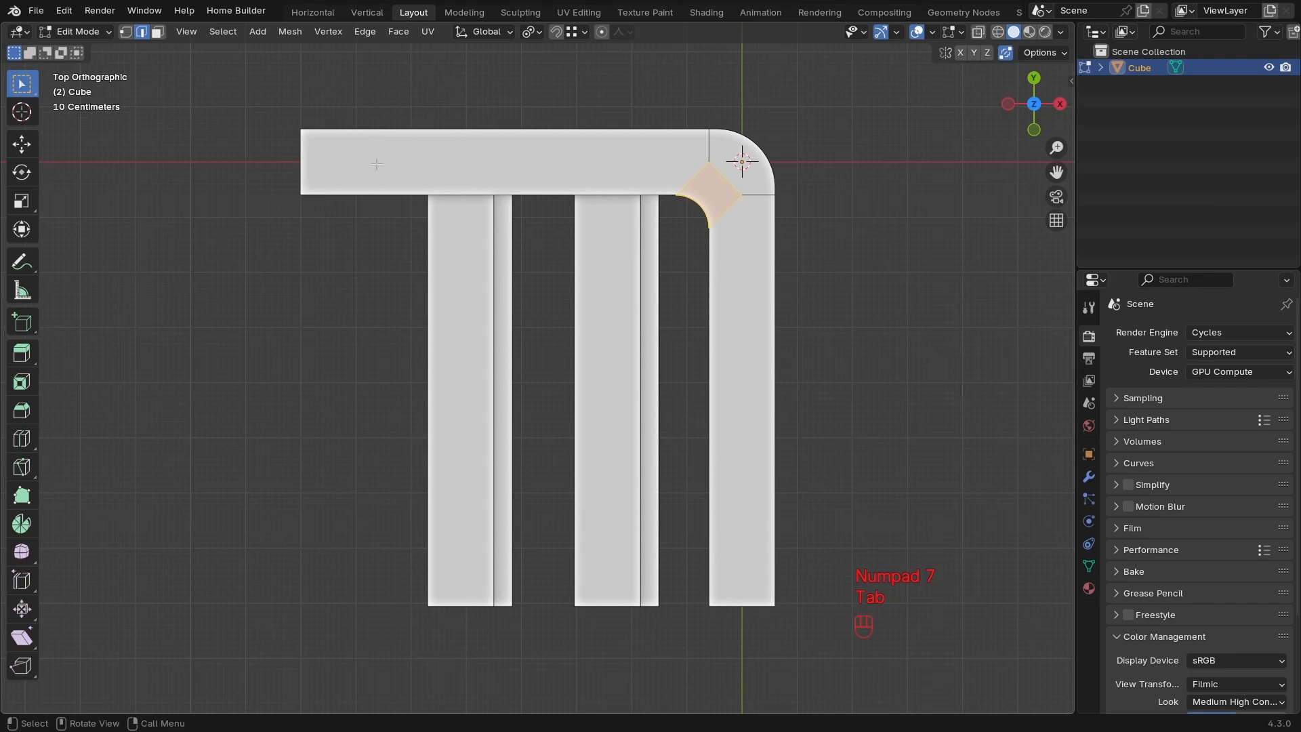
key(shift+z)
drag(263, 123, 333, 217)
scroll(375, 285, down, 4)
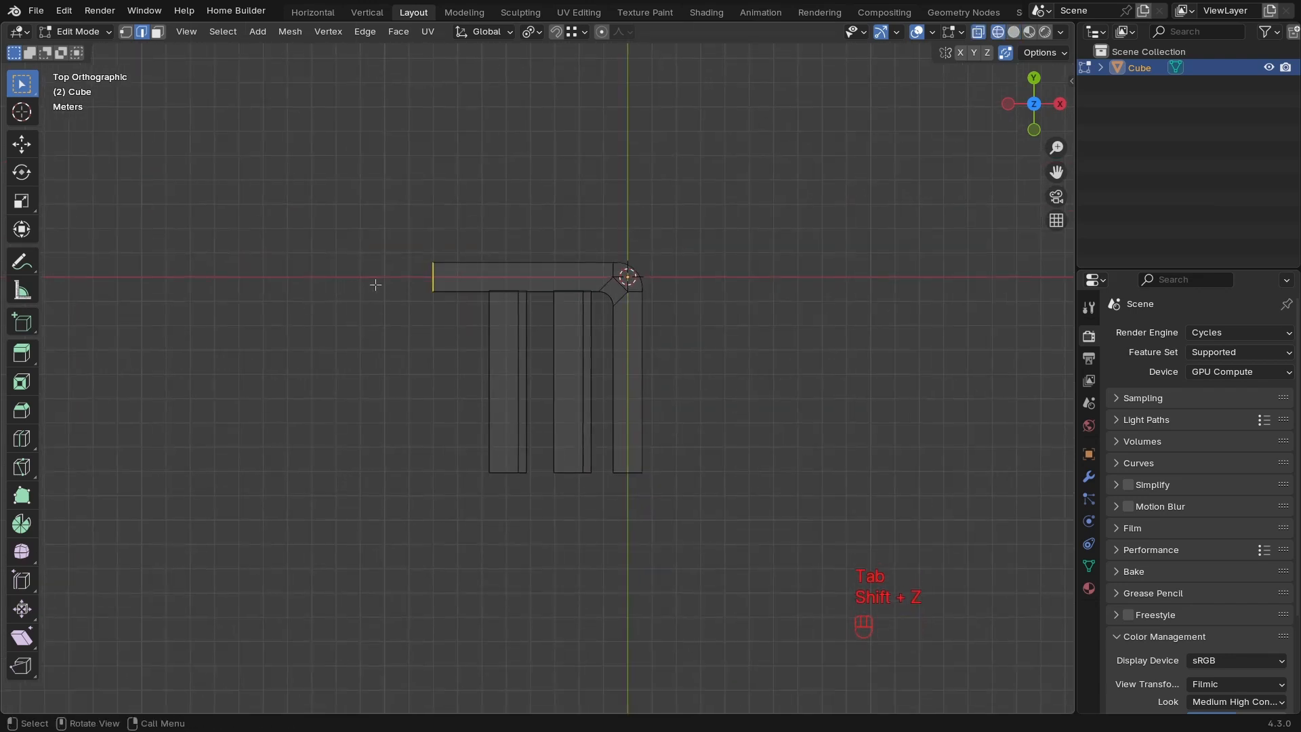
key(3)
drag(459, 241, 415, 302)
key(g)
key(x)
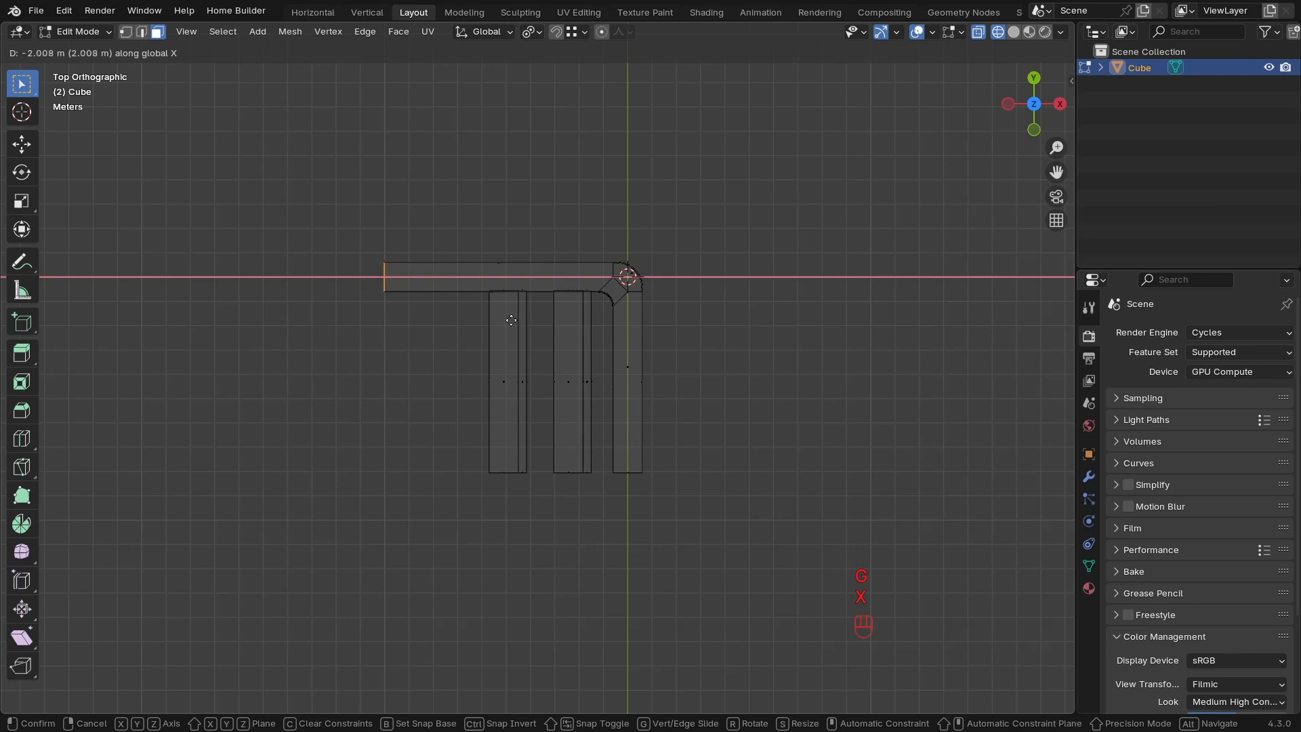
click(510, 320)
Select the free end faces of the three parallel bars and move them about -0.94 m along Y.
scroll(639, 415, up, 3)
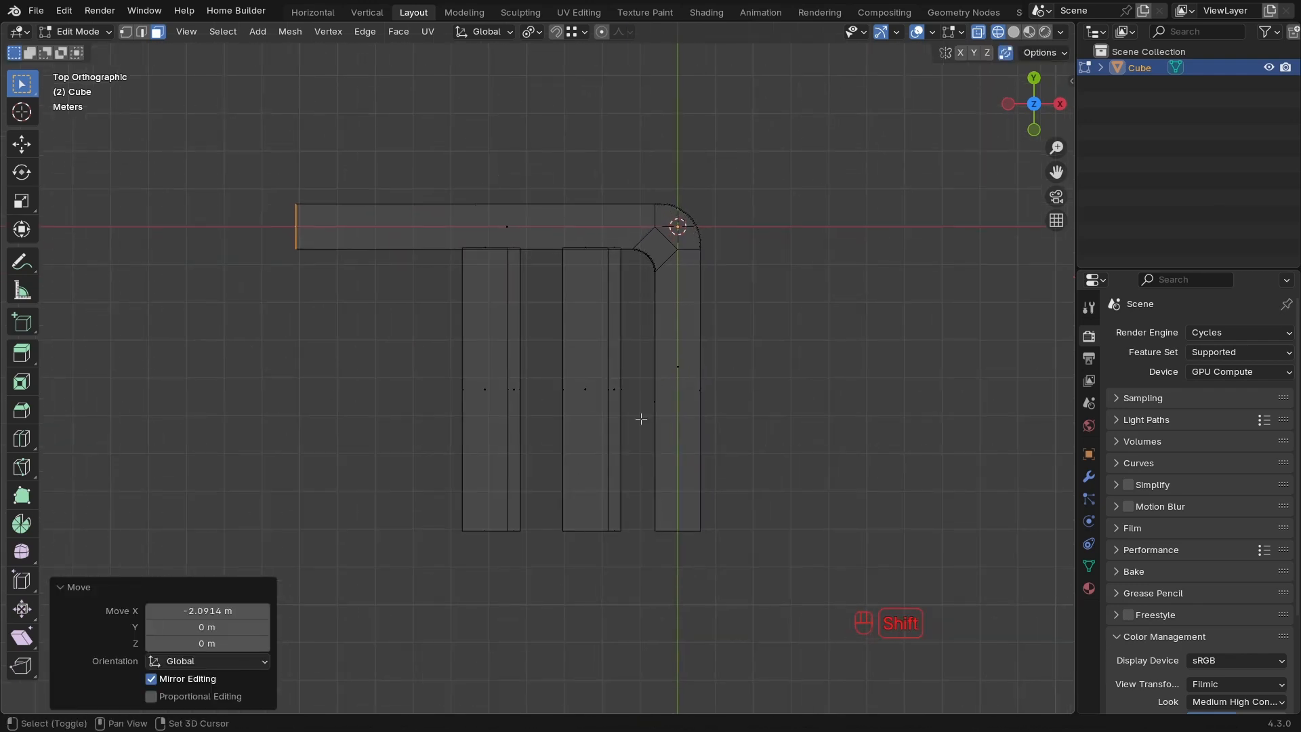
drag(717, 634, 360, 557)
scroll(542, 404, up, 2)
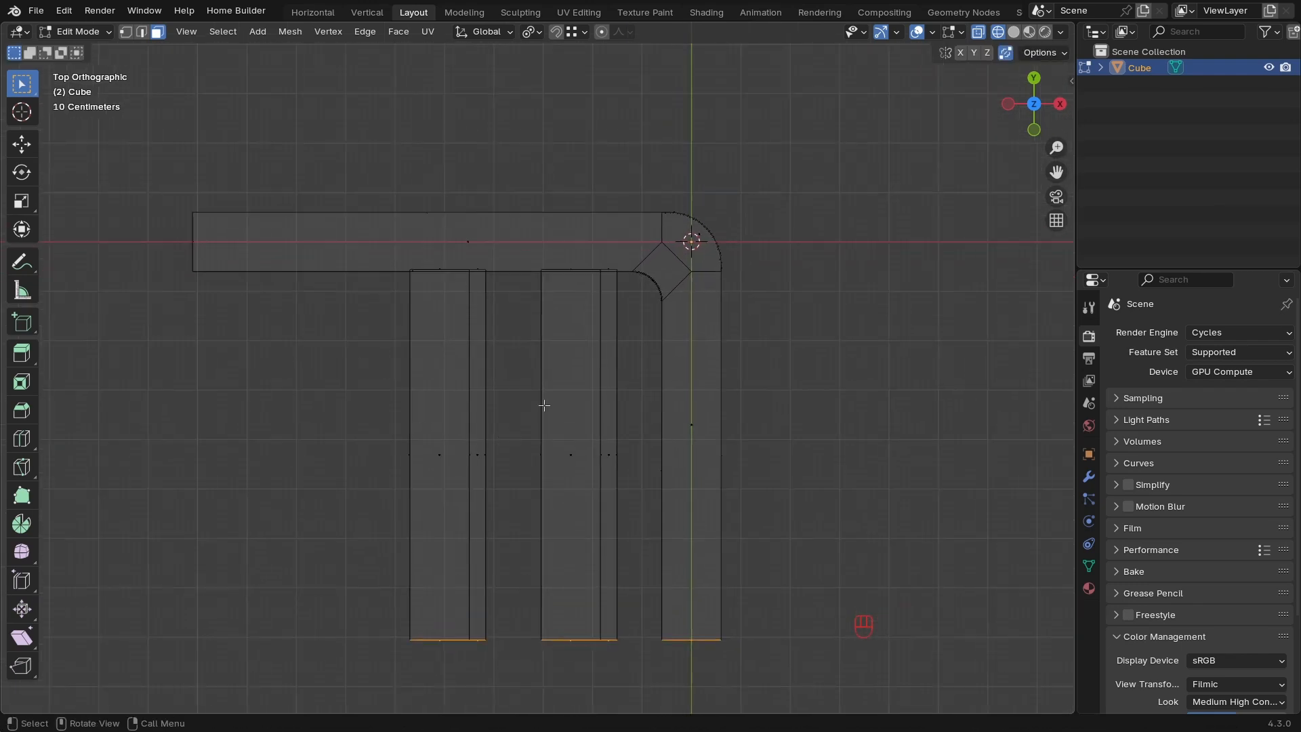
shift+middle_drag(598, 436, 569, 488)
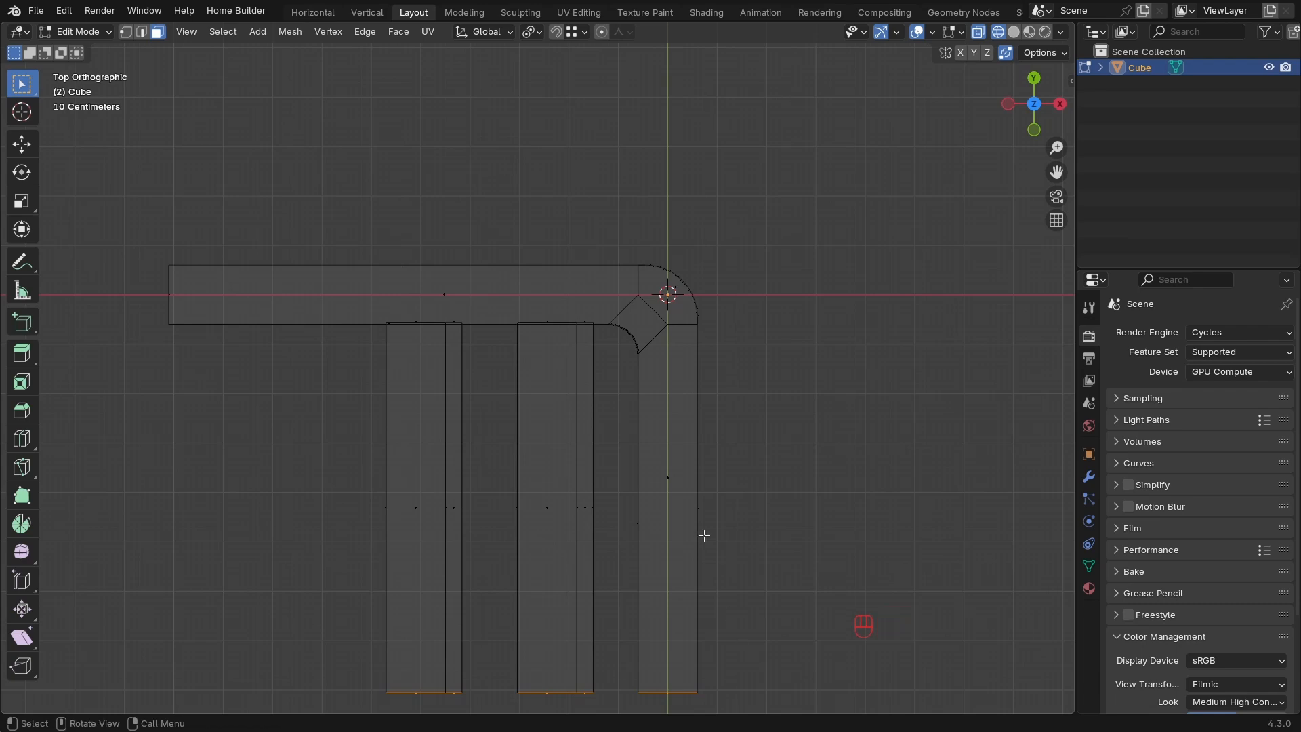
scroll(703, 531, down, 2)
key(g)
key(y)
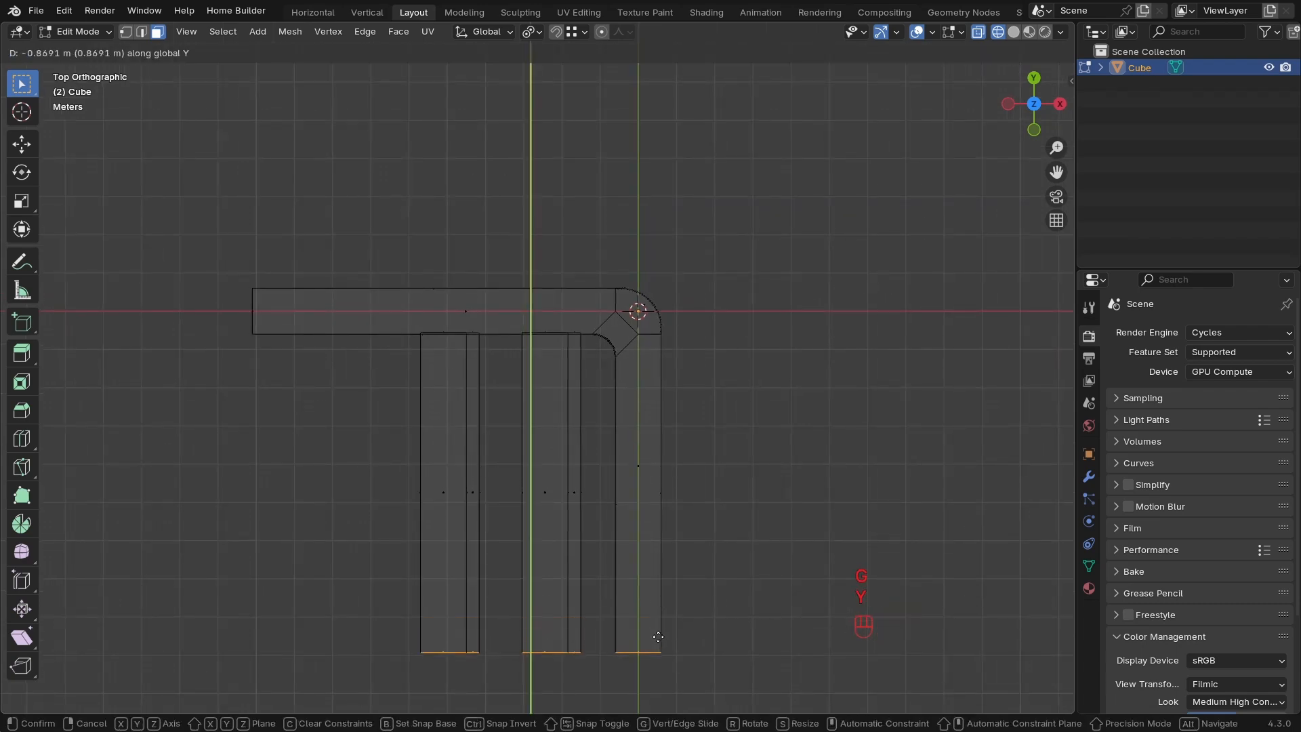
click(657, 641)
Switch to solid shading in perspective and save the file as "Lighitng saber 2.blend".
scroll(624, 407, up, 2)
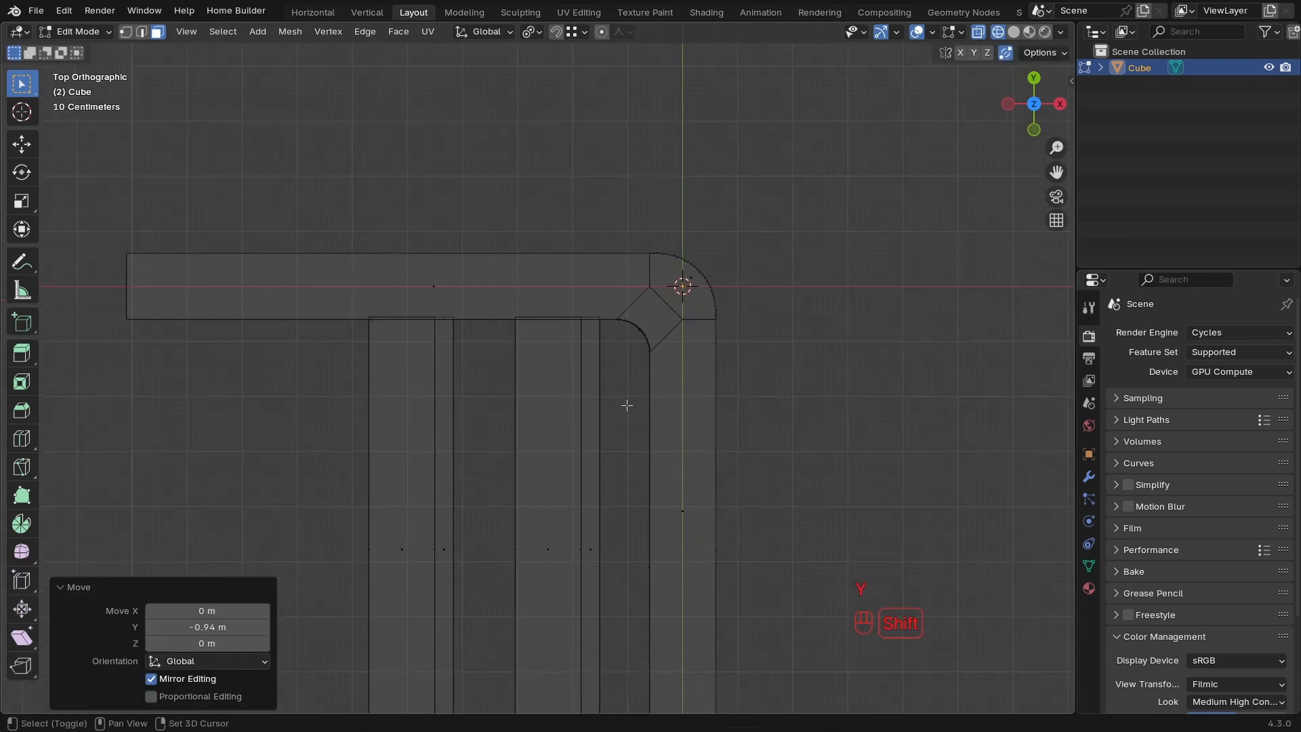
mouse_move(624, 407)
middle_down()
mouse_move(661, 314)
mouse_move(693, 337)
mouse_move(667, 290)
middle_up()
key(shift+z)
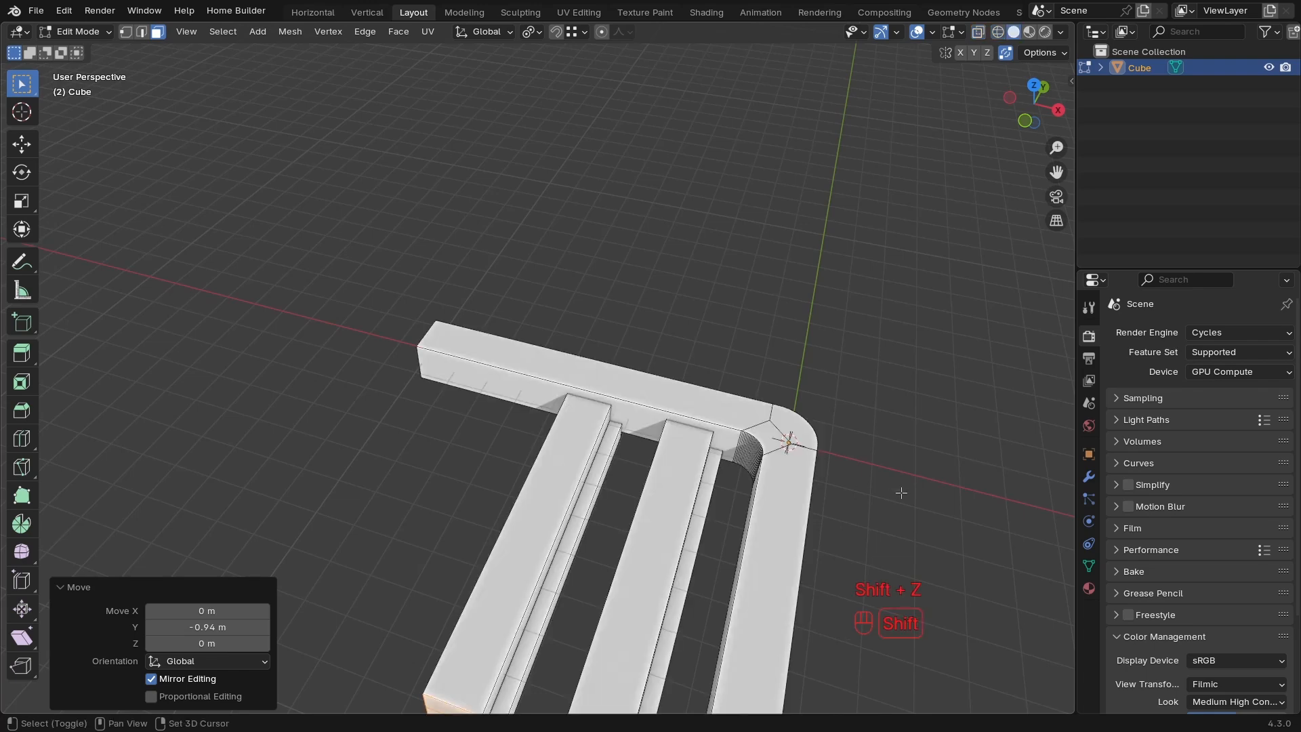
scroll(700, 488, down, 1)
shift+middle_drag(700, 488, 614, 419)
key(ctrl+s)
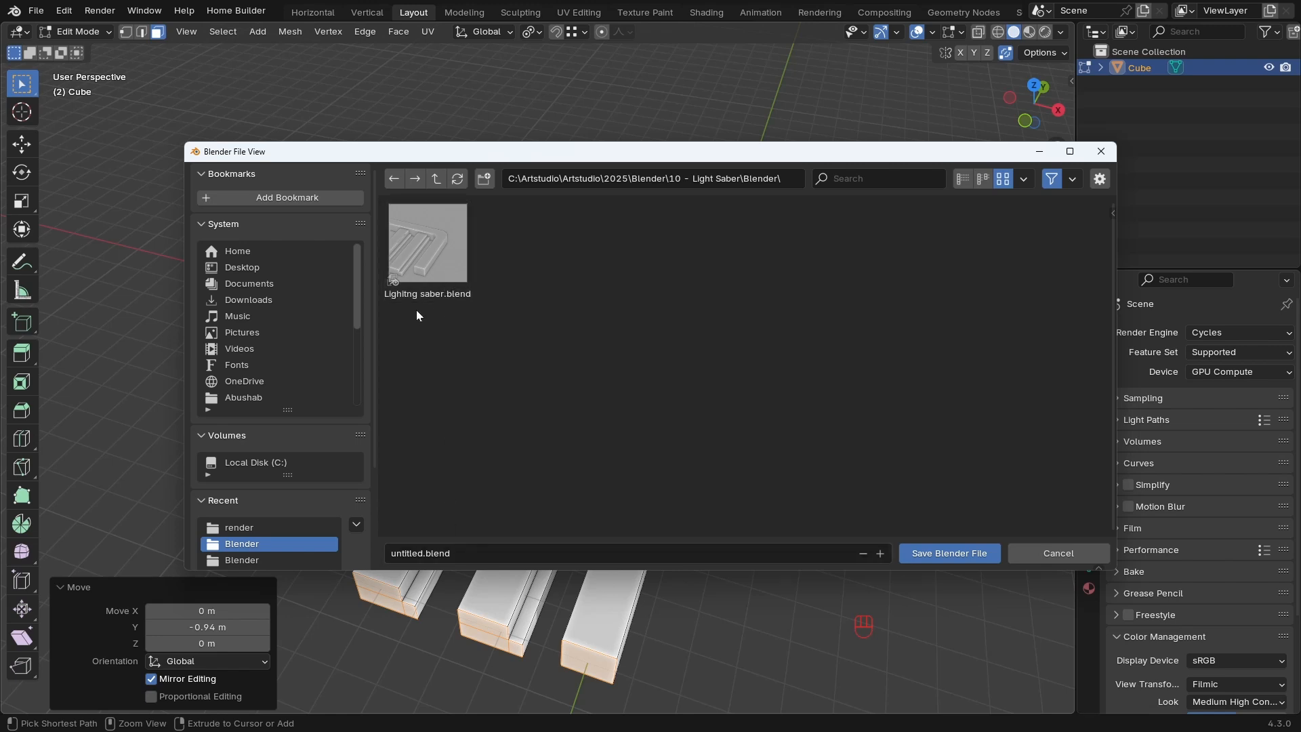
click(427, 254)
click(451, 553)
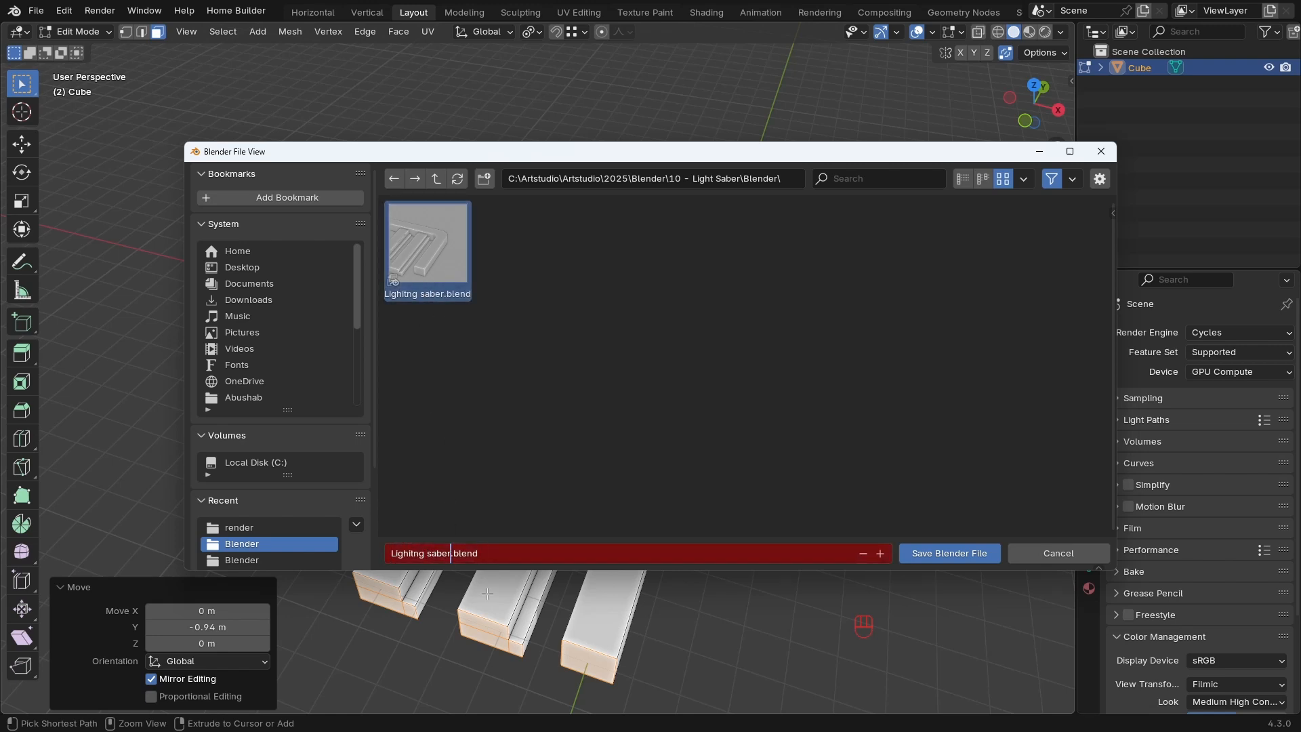
text(2)
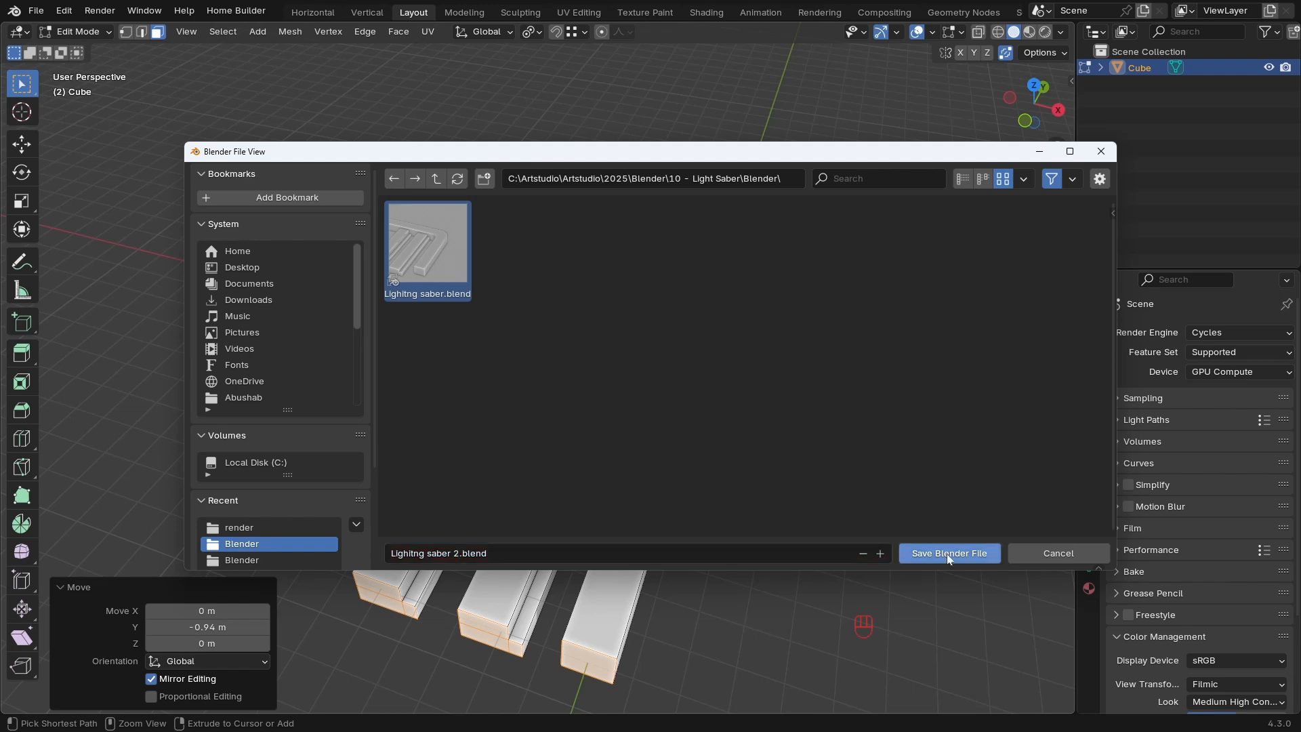
click(949, 553)
Select the whole mesh, frame it and examine the lengthened bars and rounded corner in perspective.
scroll(740, 447, up, 1)
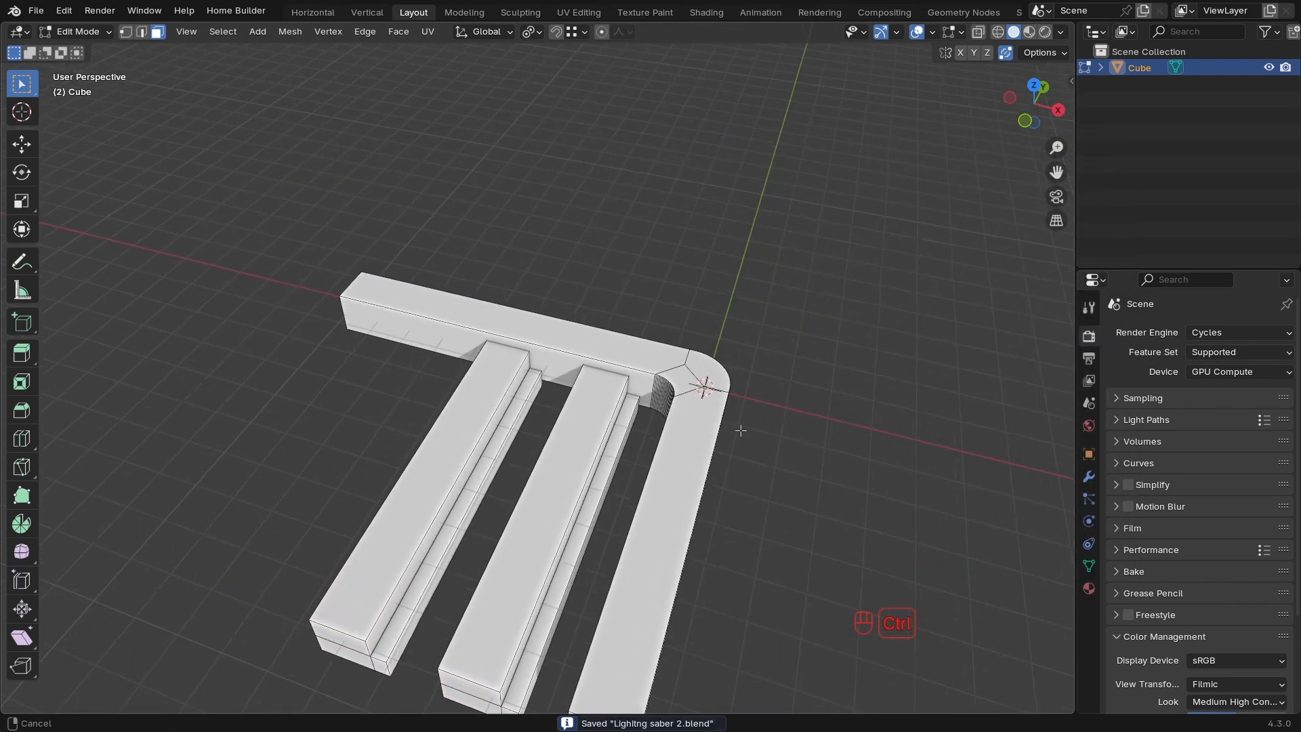
shift+middle_drag(732, 471, 644, 400)
middle_drag(711, 434, 806, 390)
shift+middle_drag(657, 359, 715, 363)
key(a)
key(KP_Decimal)
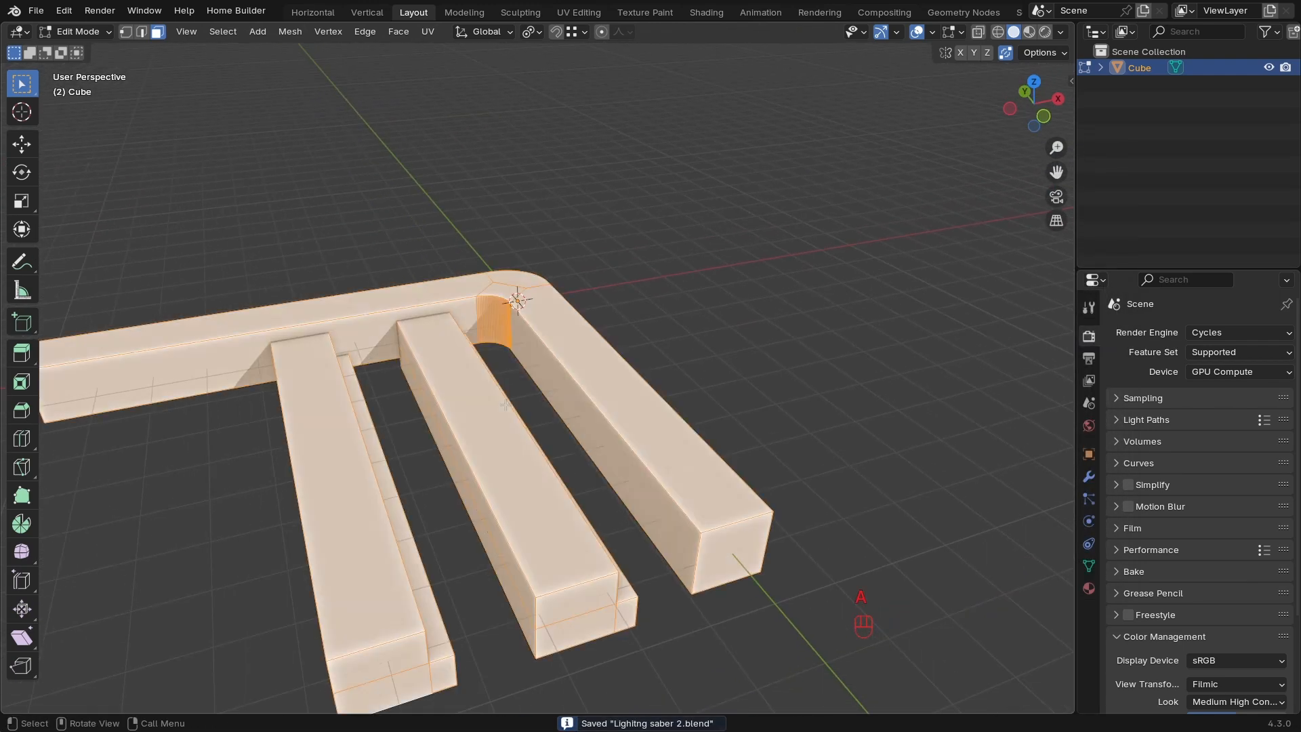
scroll(544, 349, up, 3)
shift+middle_drag(545, 349, 544, 348)
scroll(545, 349, down, 1)
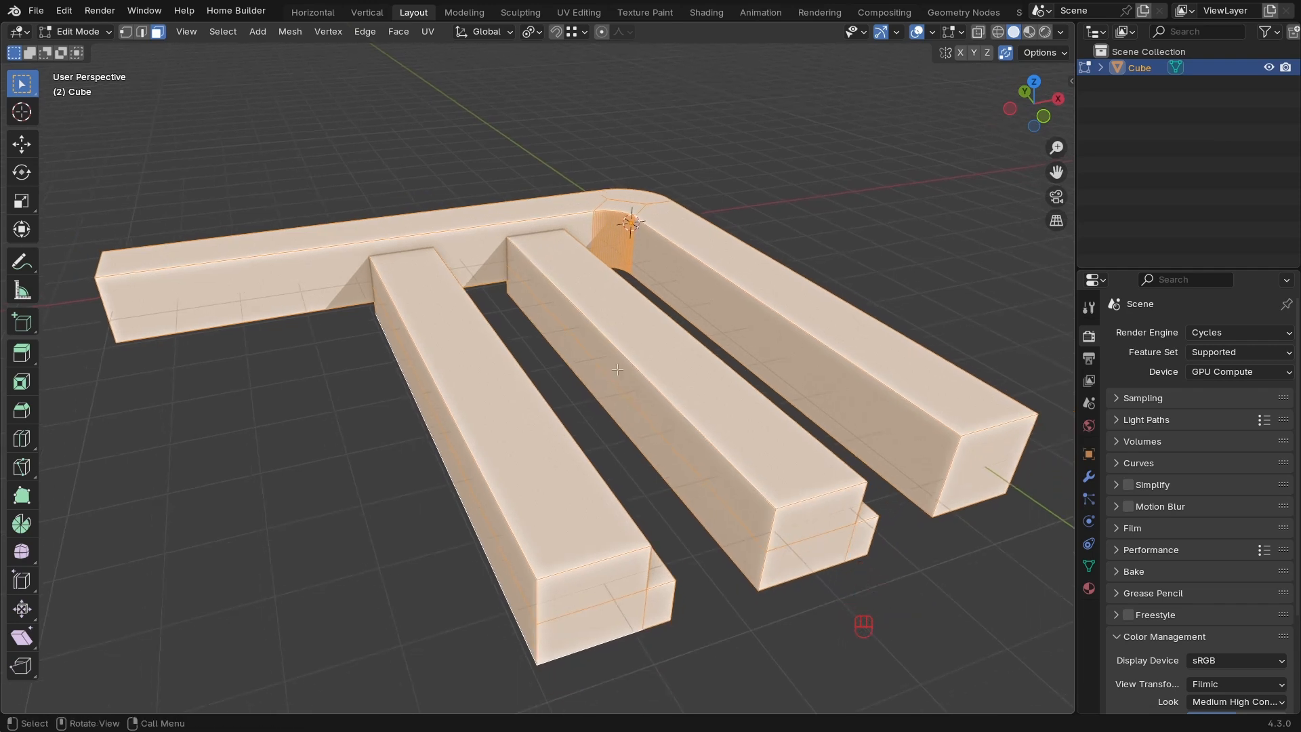
scroll(617, 370, down, 2)
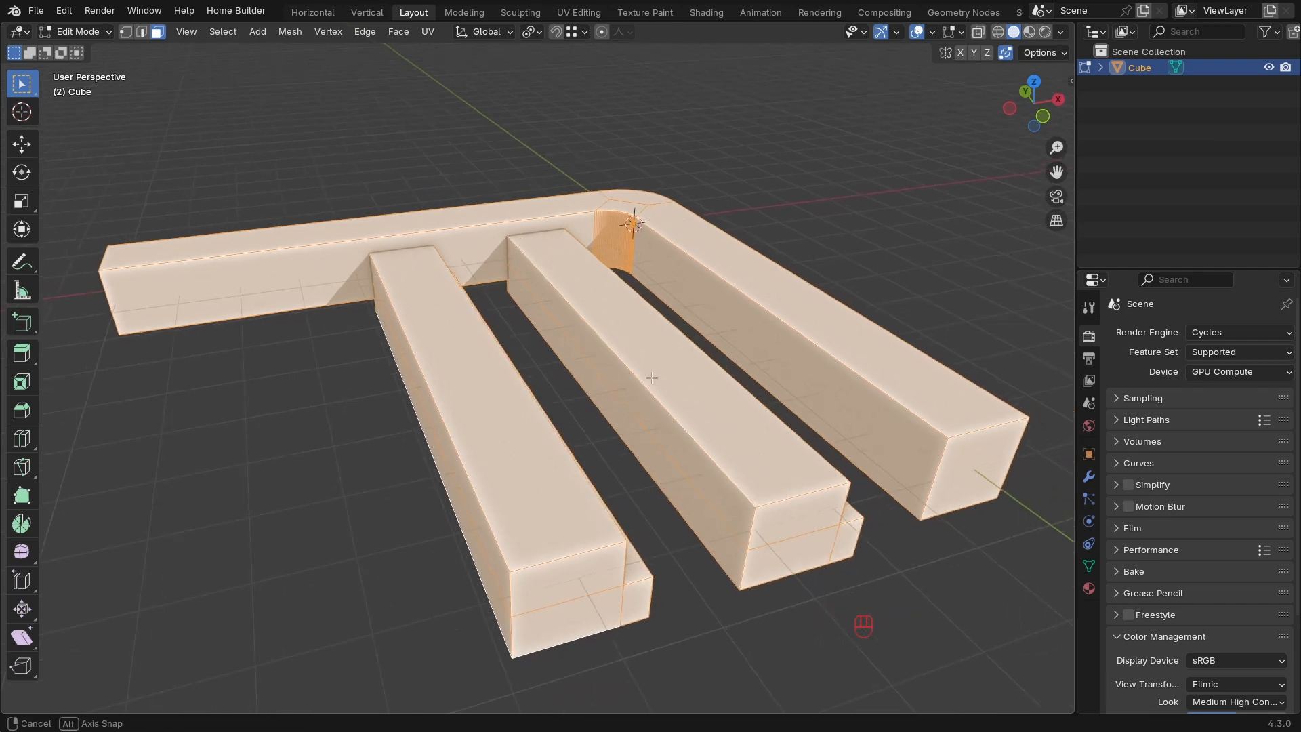
Return to Object Mode, deselect the bars and add a 2 m plane at the world origin in top view.
key(Tab)
scroll(650, 348, down, 2)
click(700, 499)
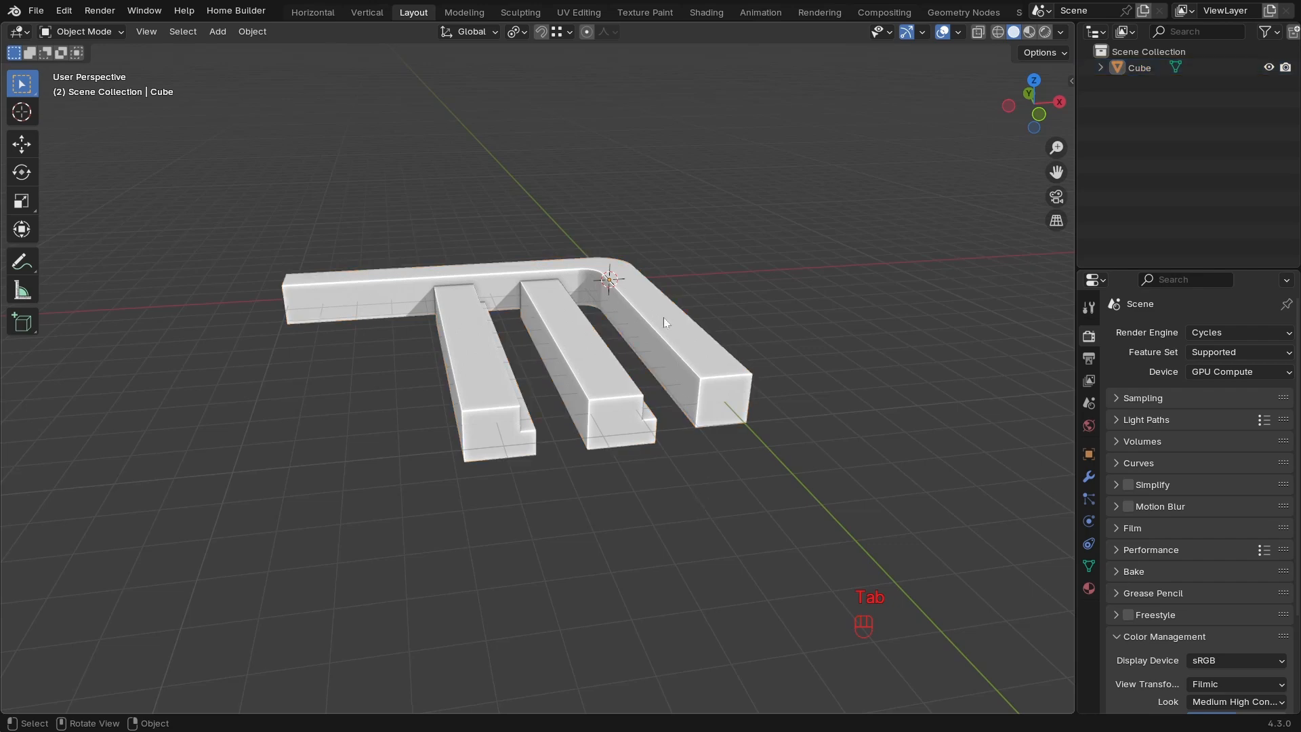
middle_drag(664, 317, 690, 384)
key(KP_7)
scroll(656, 326, down, 1)
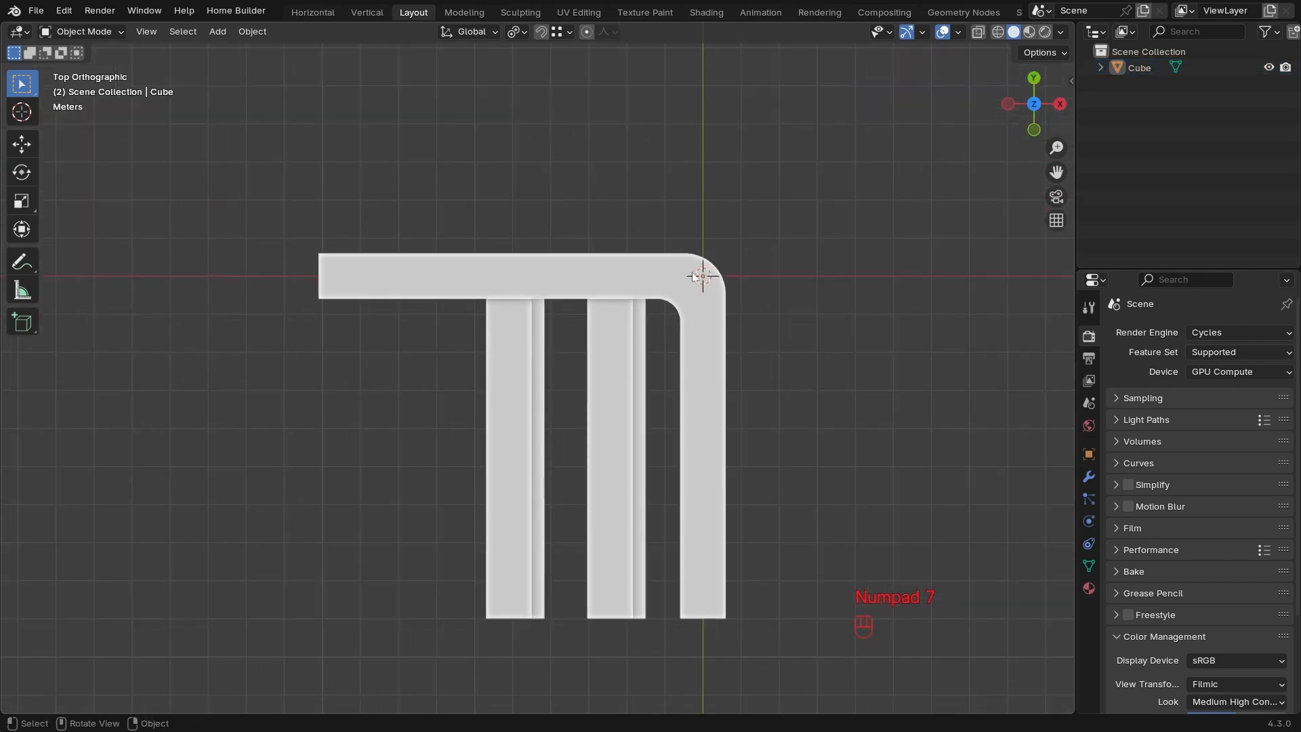
key(shift+a)
mouse_move(695, 261)
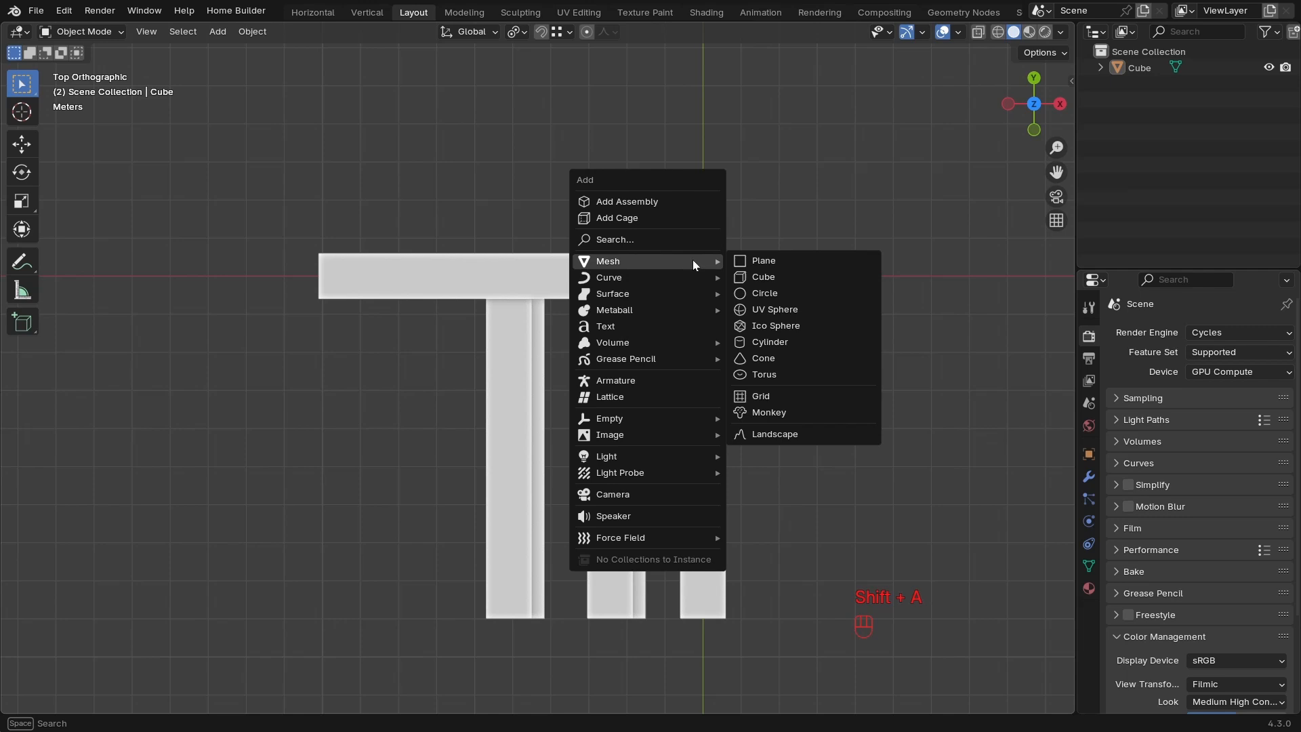
click(761, 260)
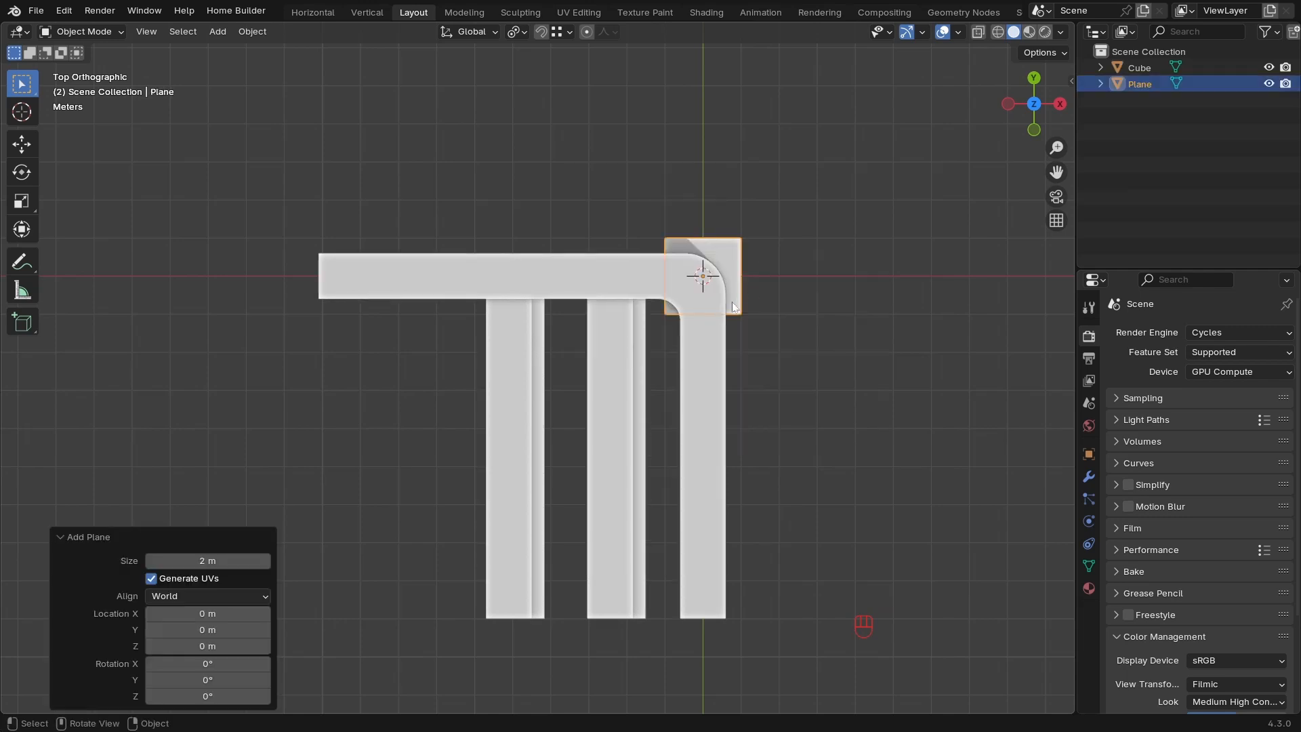
Scale the plane by about 11.99 and move it about -3.3 m in X and -4.3 m in Y to surround the bars.
key(s)
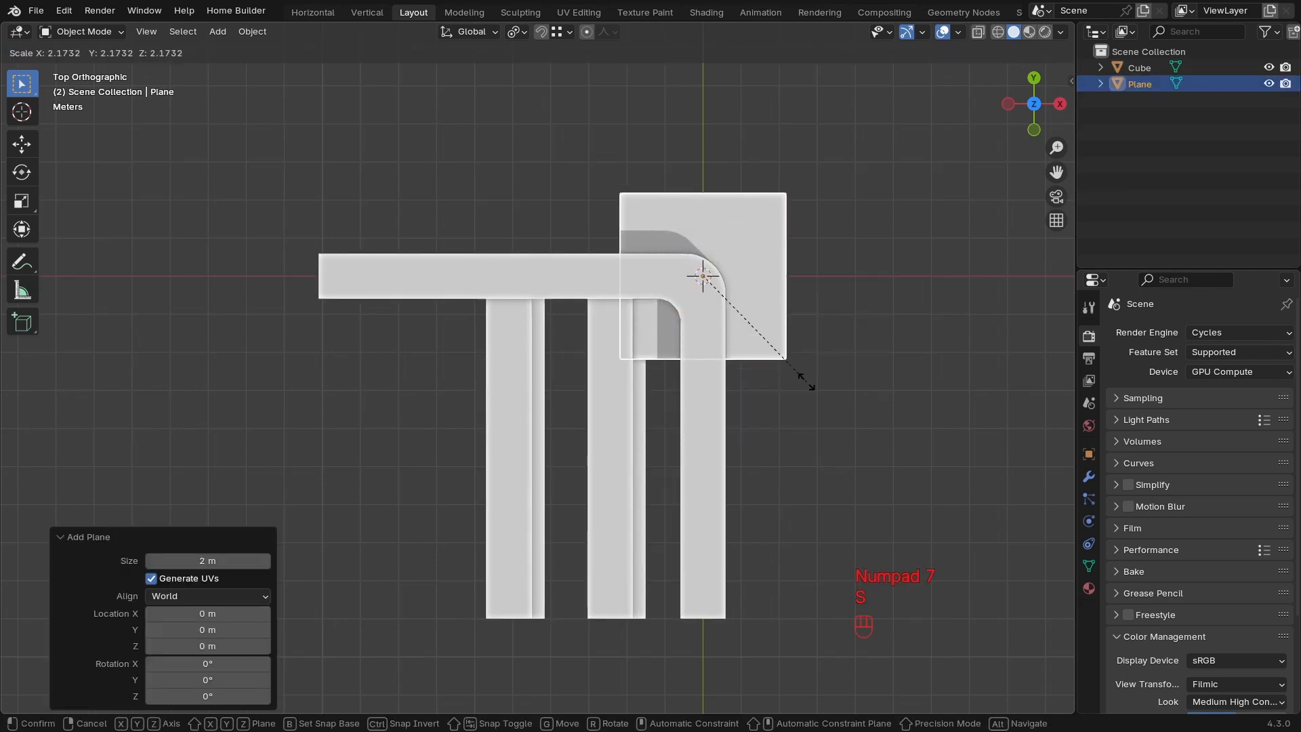
click(771, 320)
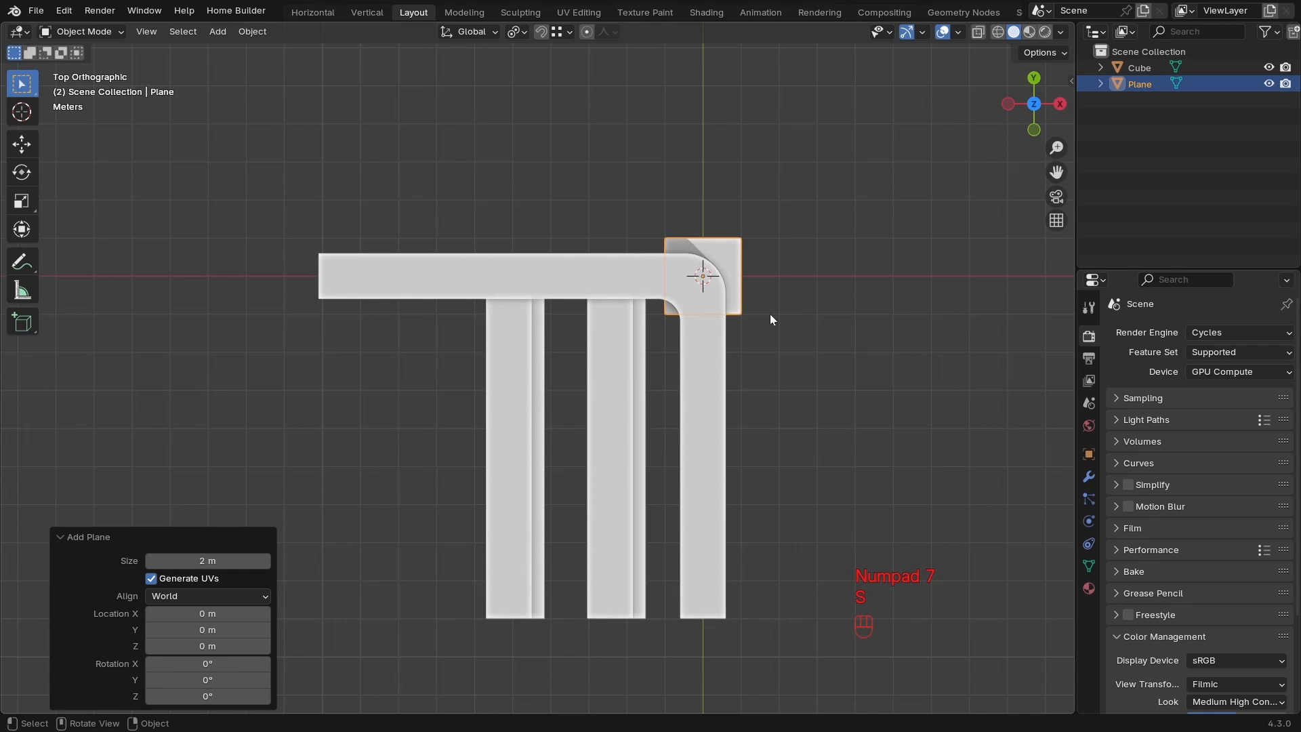
key(s)
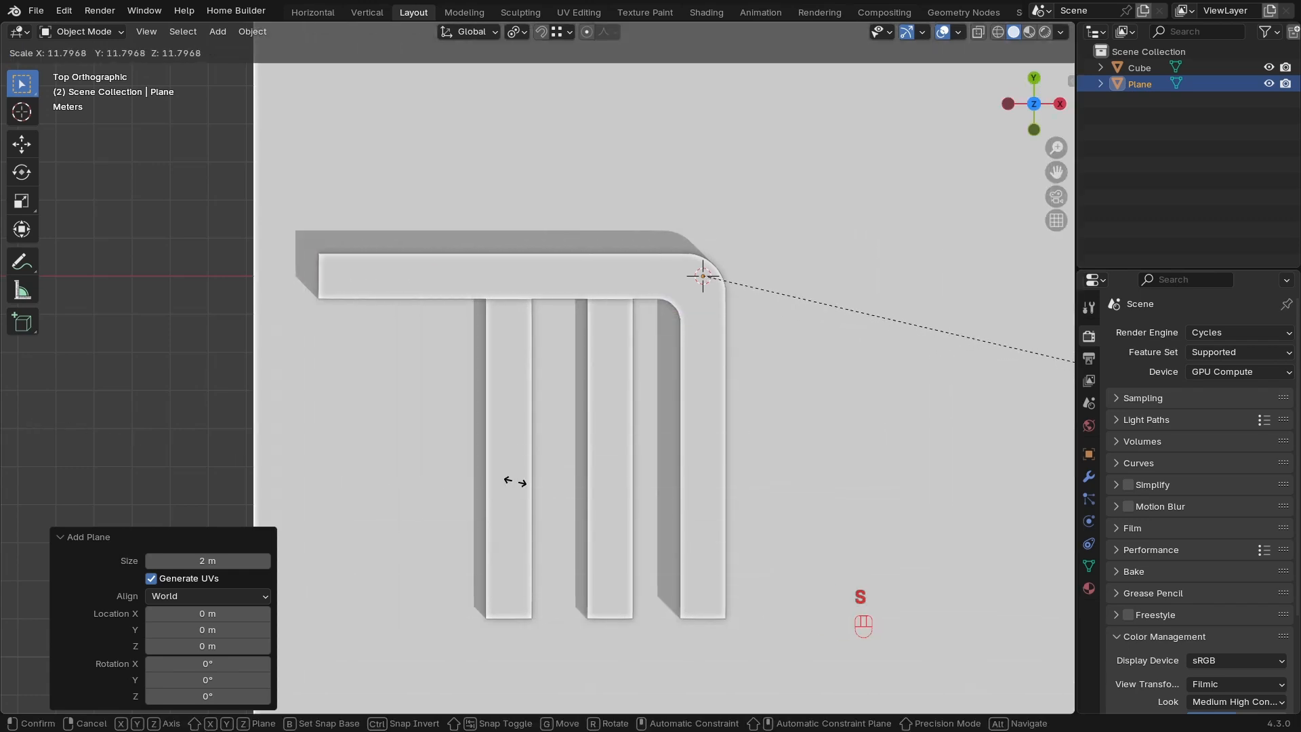
click(532, 478)
ctrl+middle_drag(595, 420, 641, 488)
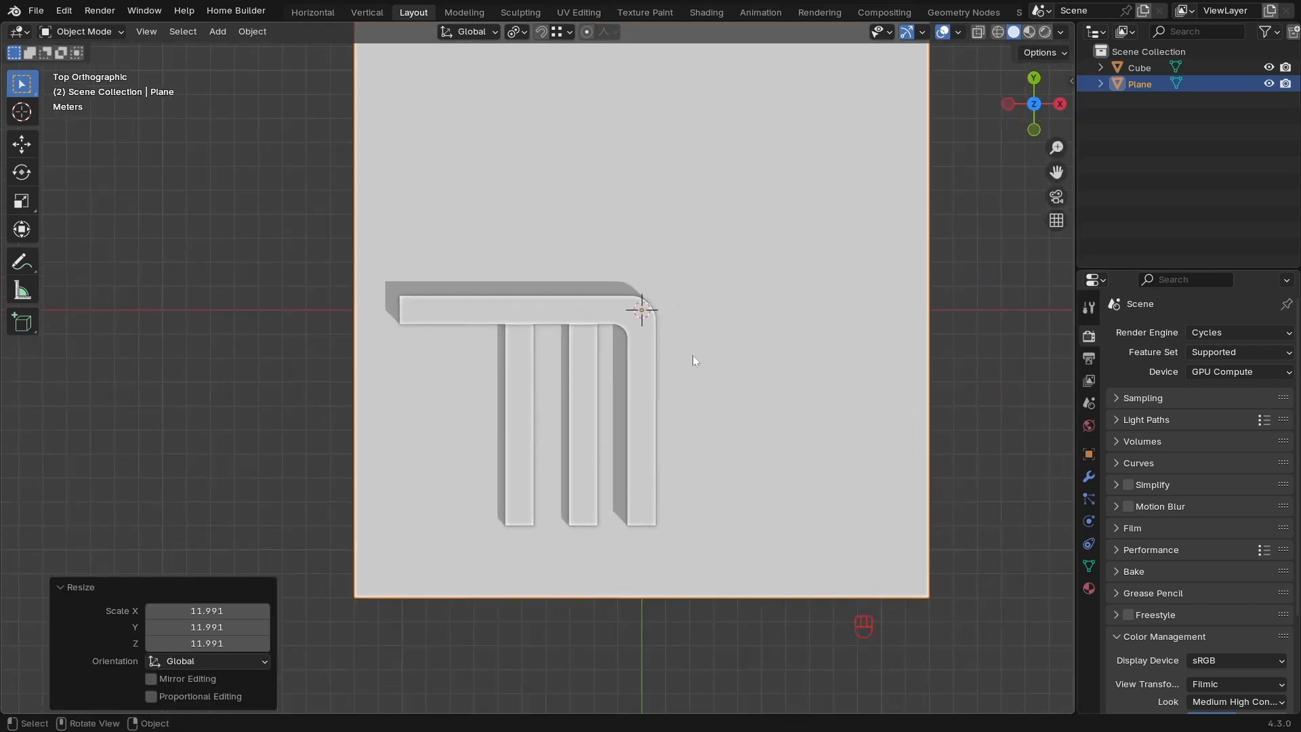
key(g)
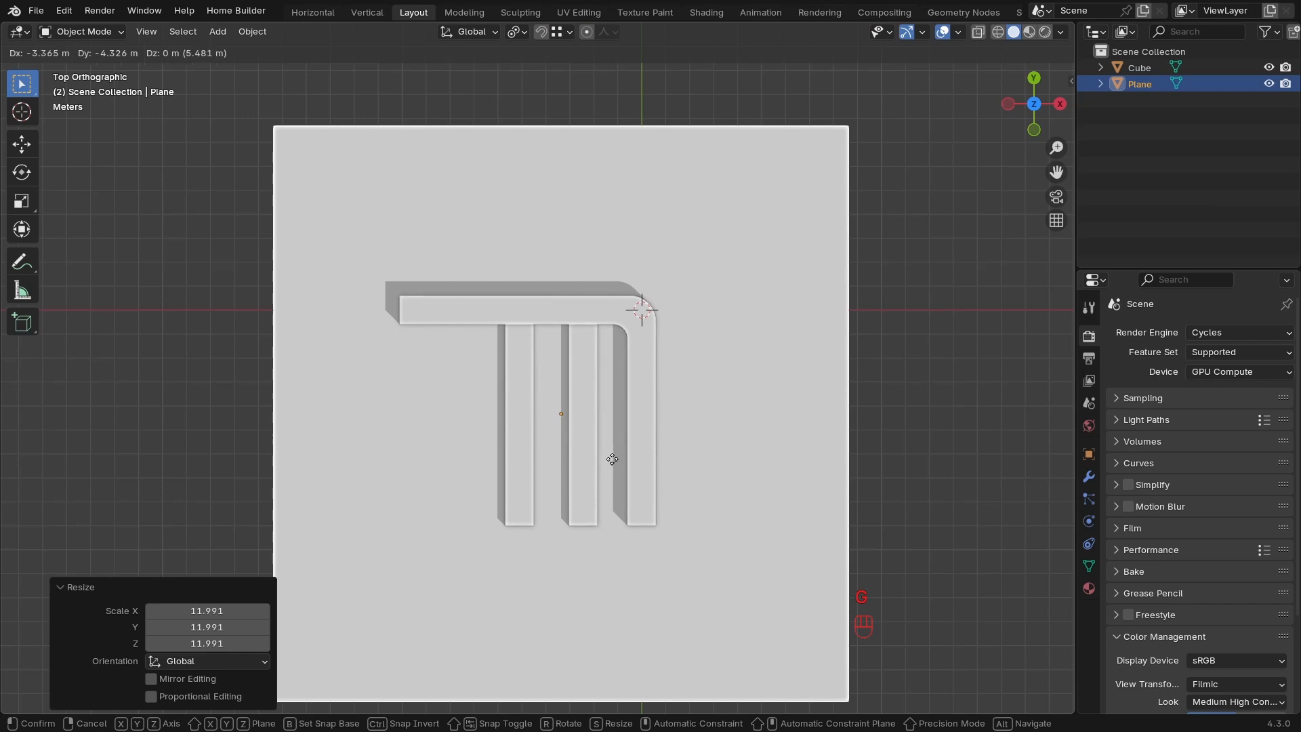
click(612, 458)
Set the bar object's origin to its geometry and snap the 3D cursor to that object.
click(629, 425)
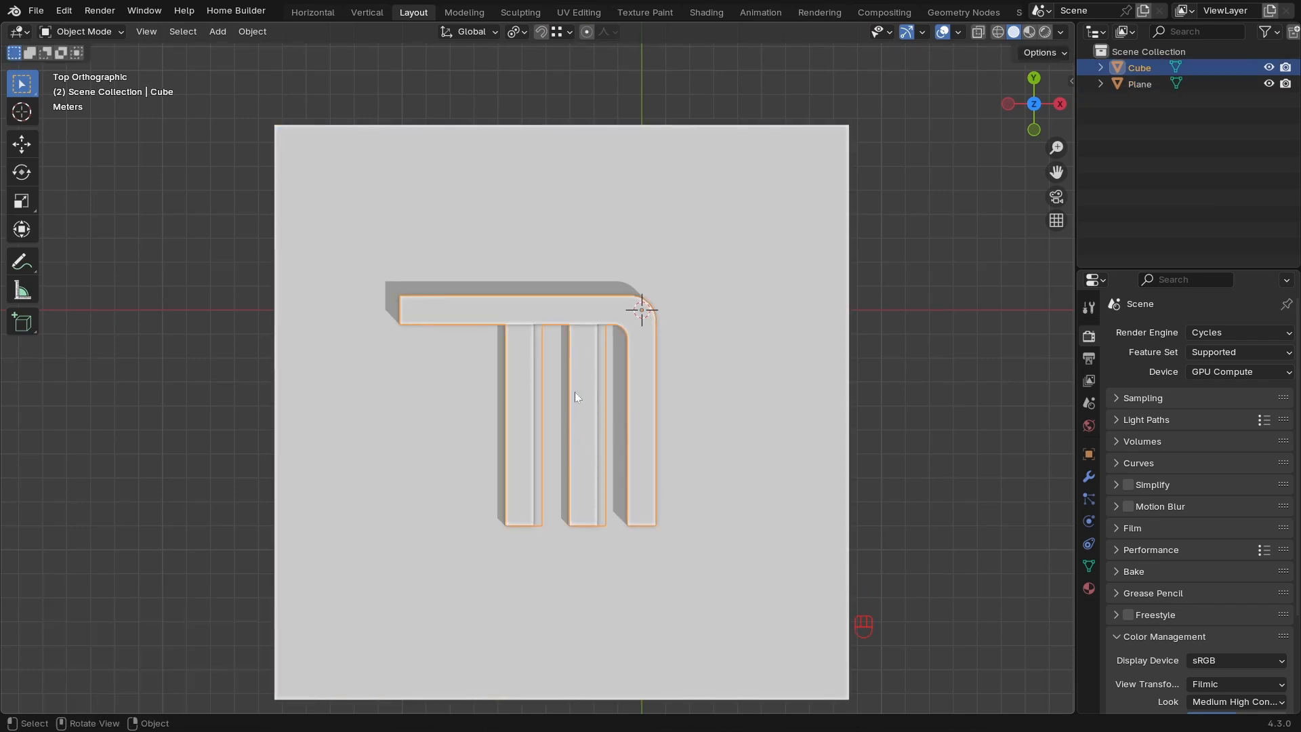
key(shift+s)
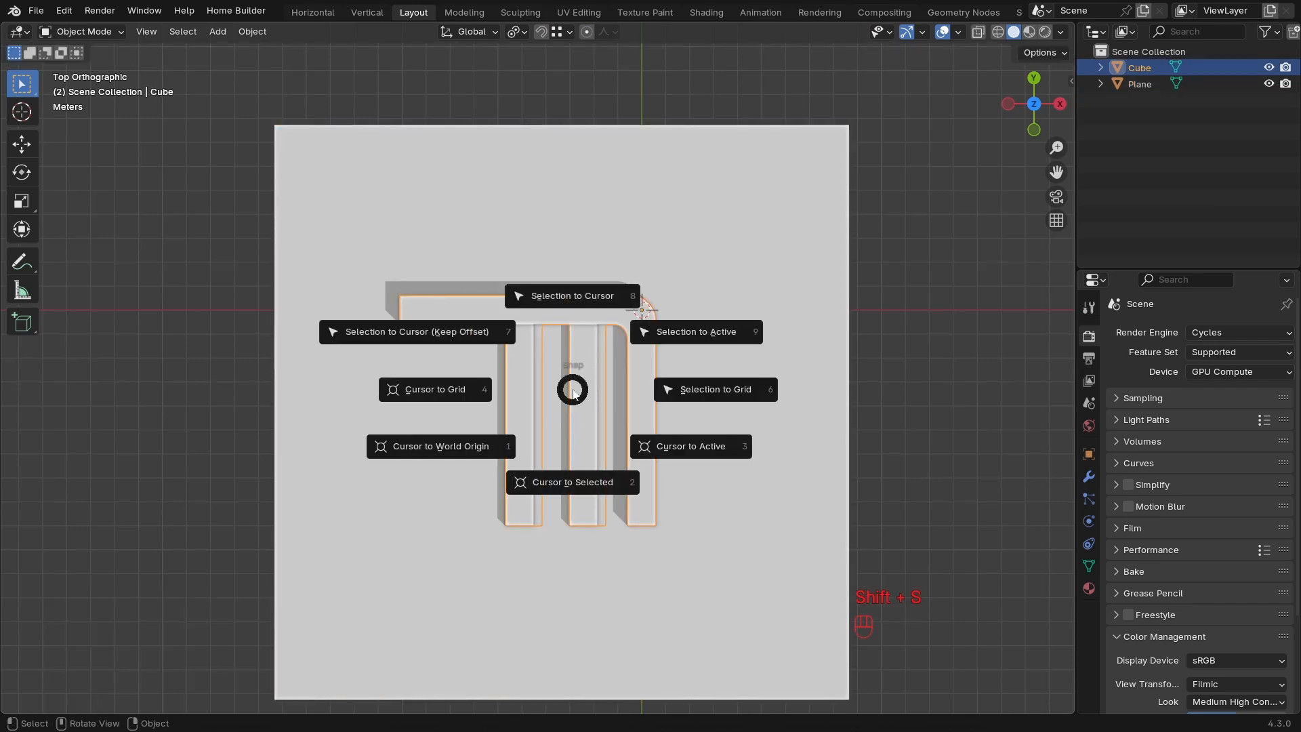
click(575, 486)
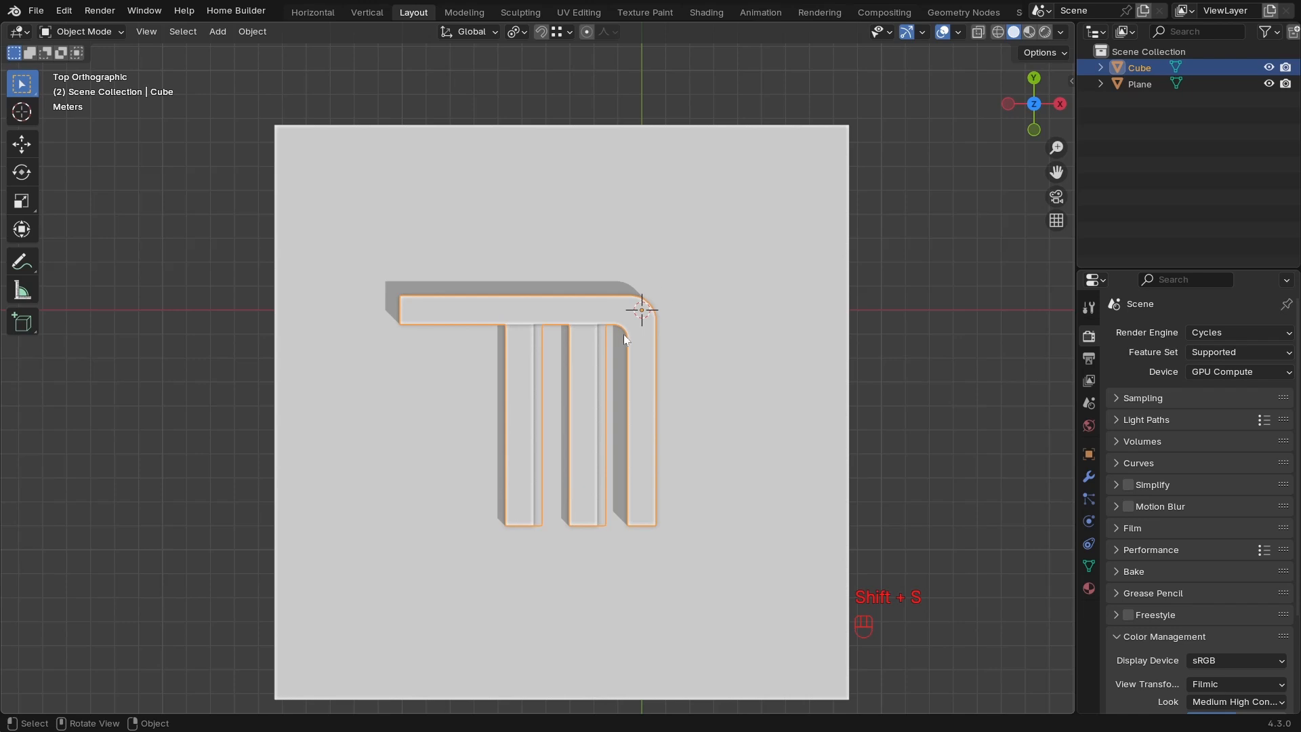
right_click(600, 360)
mouse_move(604, 425)
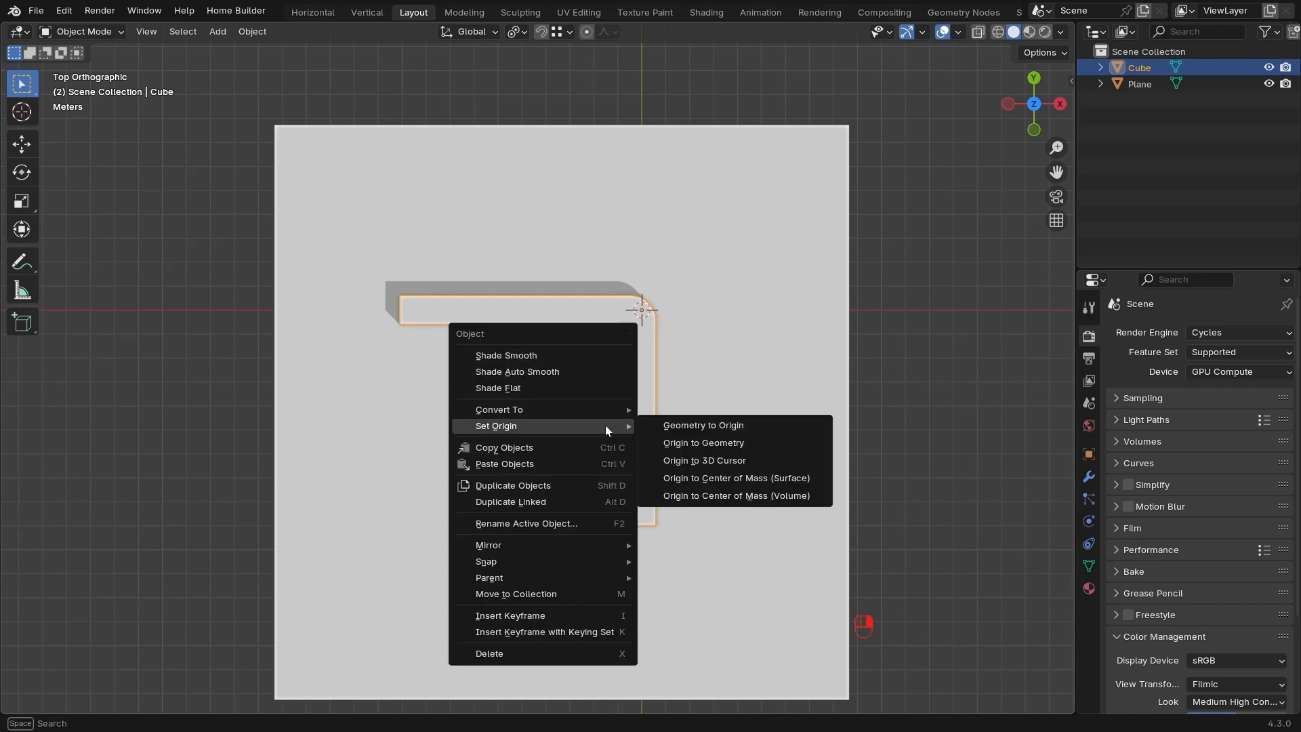
click(723, 445)
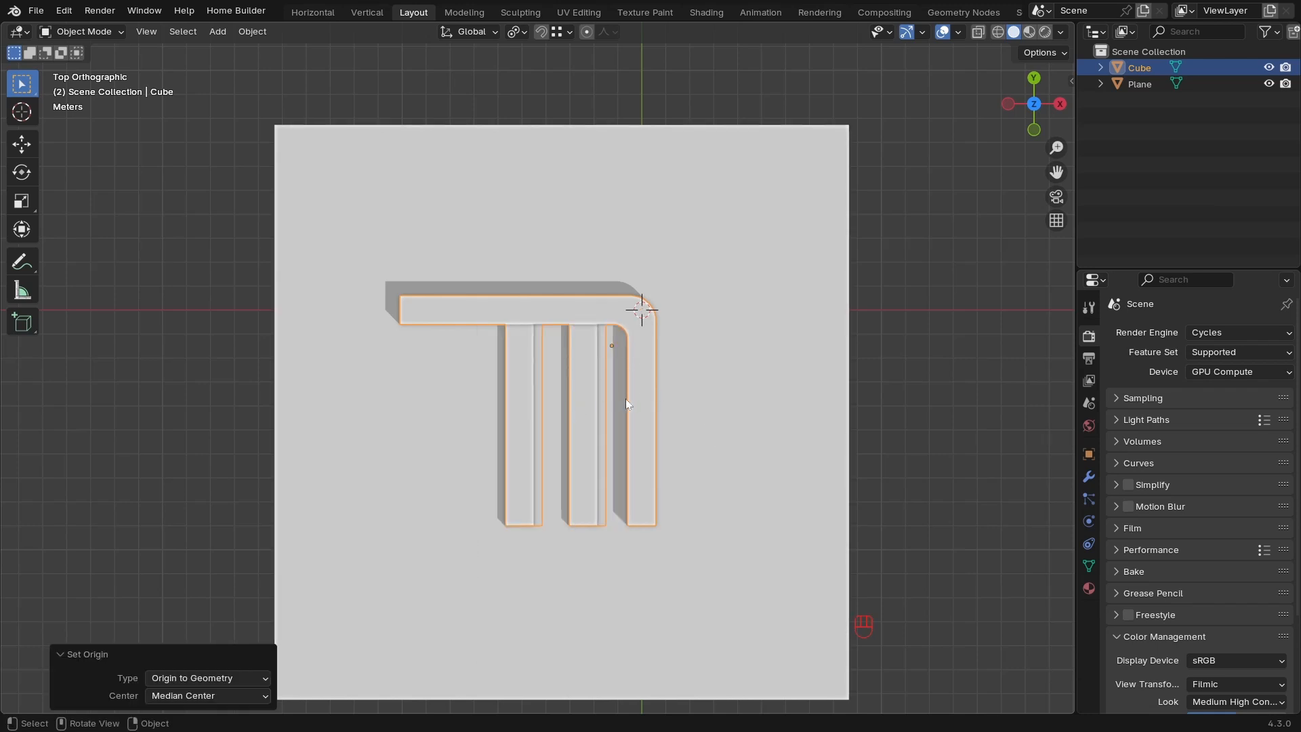
key(shift+s)
click(626, 476)
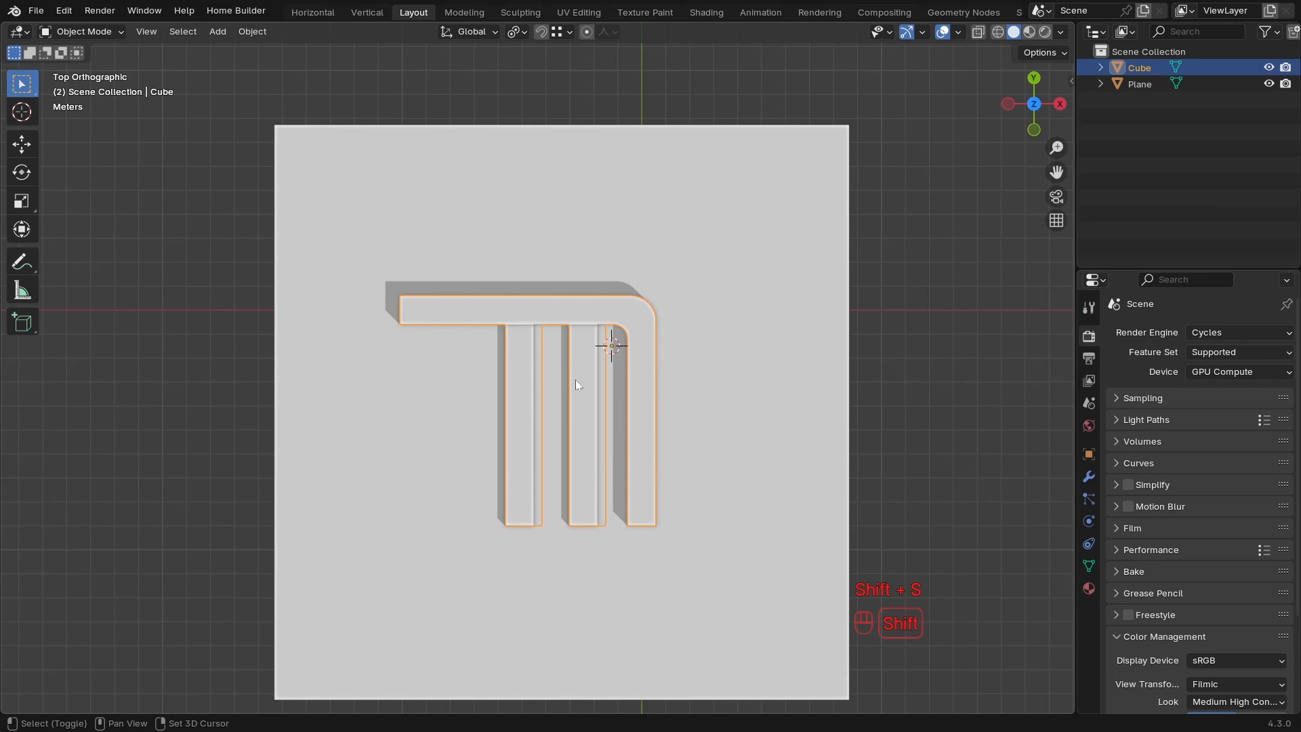
mouse_move(575, 379)
middle_down()
mouse_move(669, 429)
mouse_move(595, 380)
mouse_move(629, 389)
mouse_move(575, 379)
middle_up()
key(g)
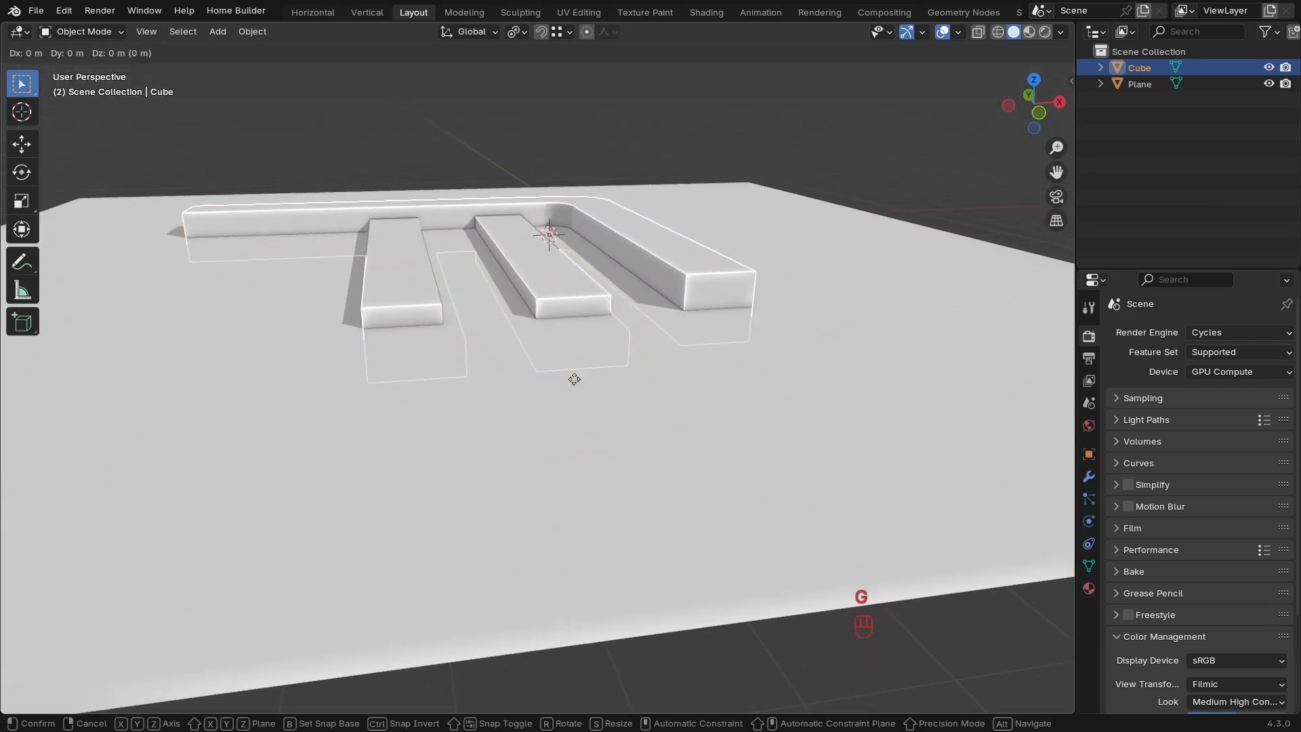
key(z)
right_click(577, 402)
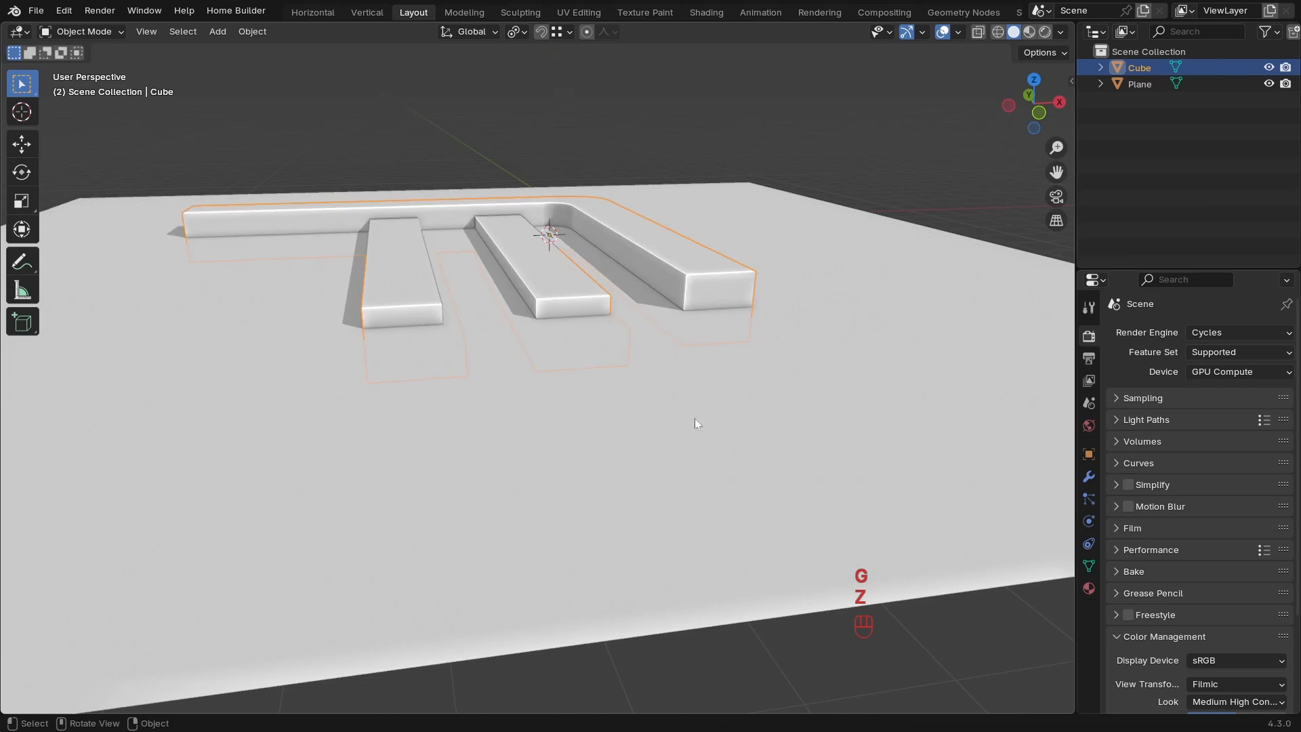
Select the plane and lower it about 0.603 m along Z to the underside of the bars.
click(696, 420)
scroll(603, 344, up, 3)
key(g)
key(z)
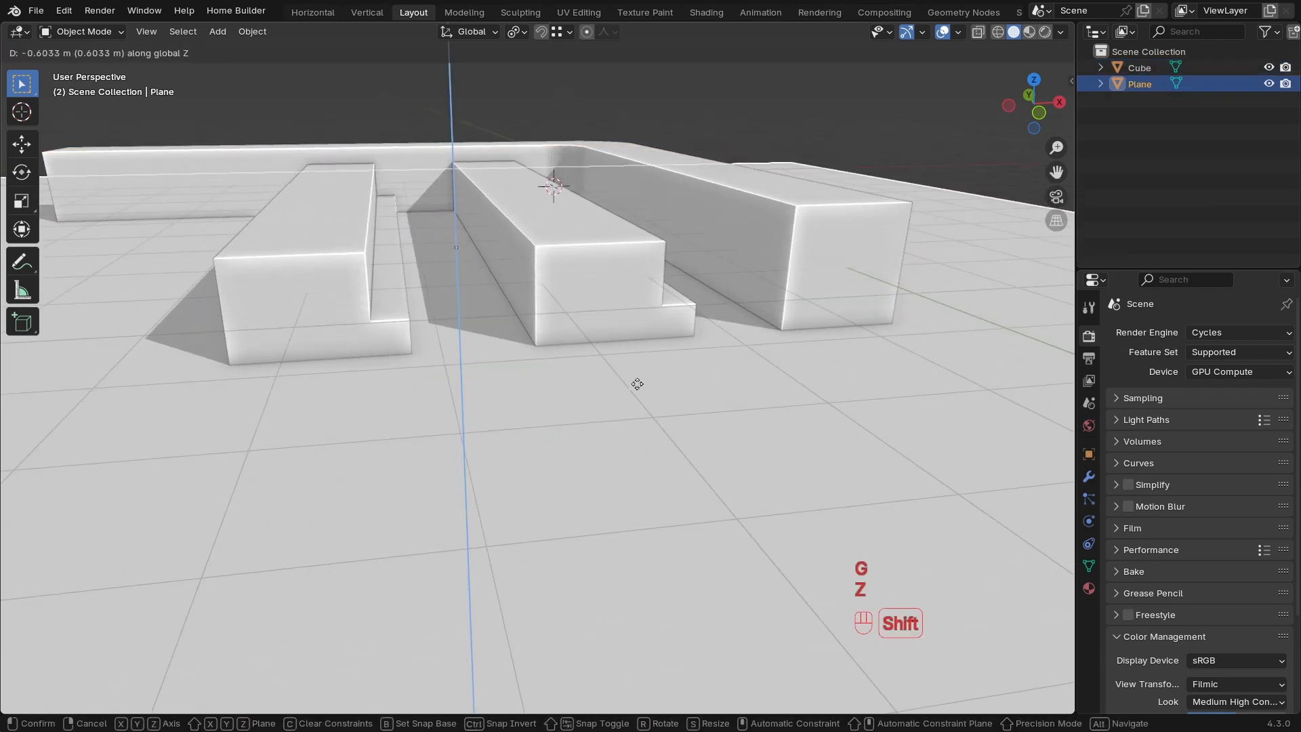
click(636, 374)
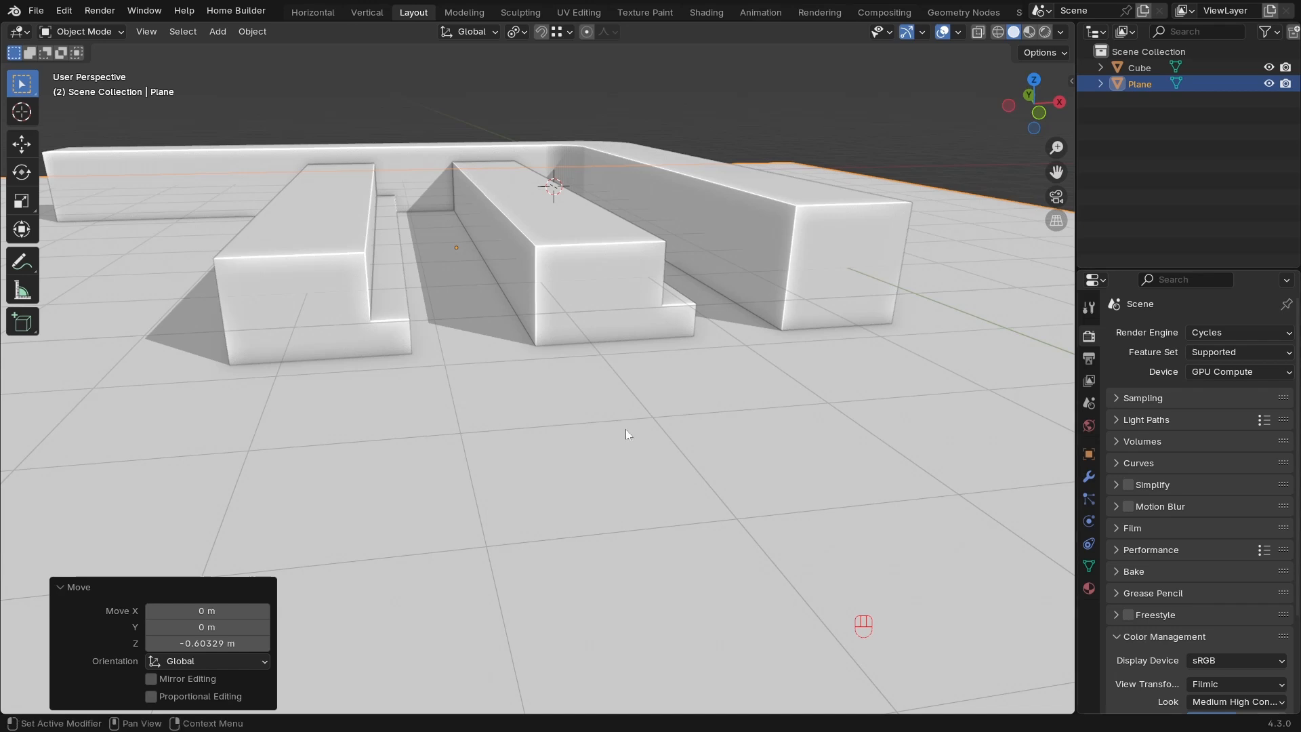
Select the bar object, show it in wireframe from the front and enter Edit Mode.
middle_drag(625, 429, 616, 428)
click(584, 308)
key(KP_1)
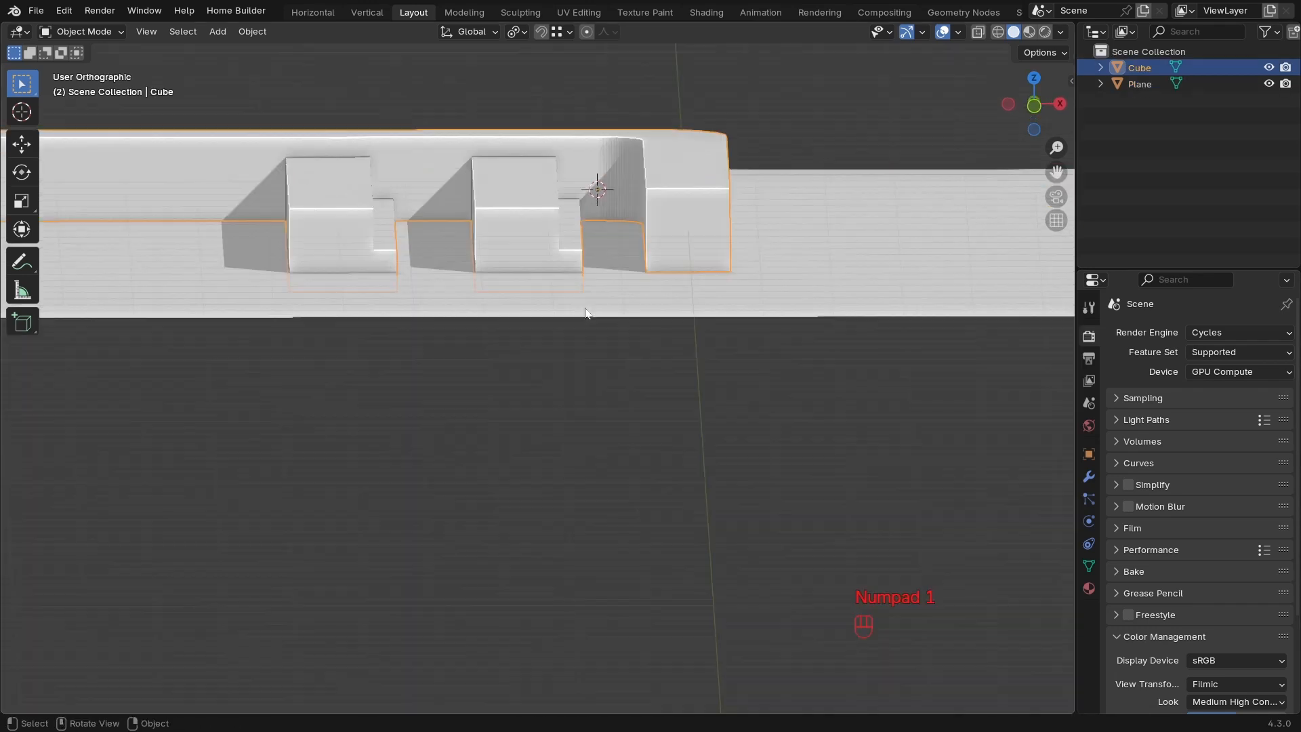
key(shift+z)
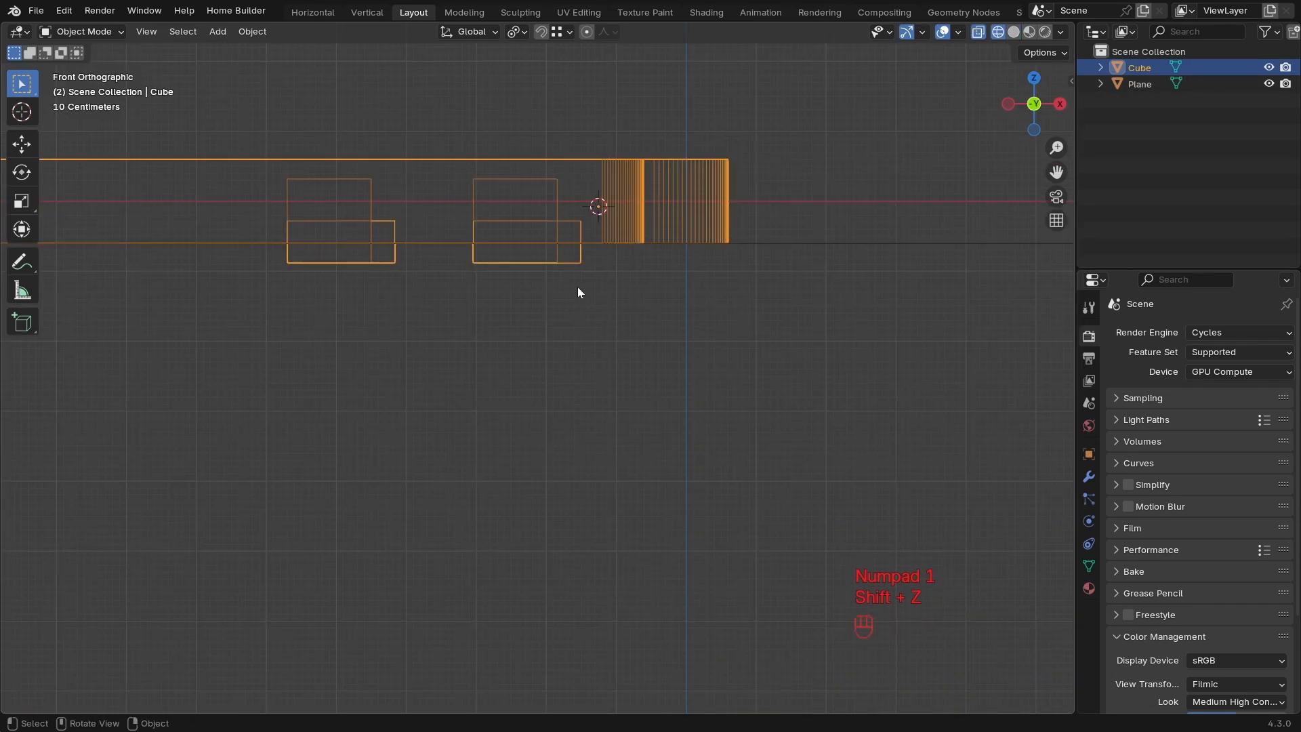
key(z)
key(z)
key(Tab)
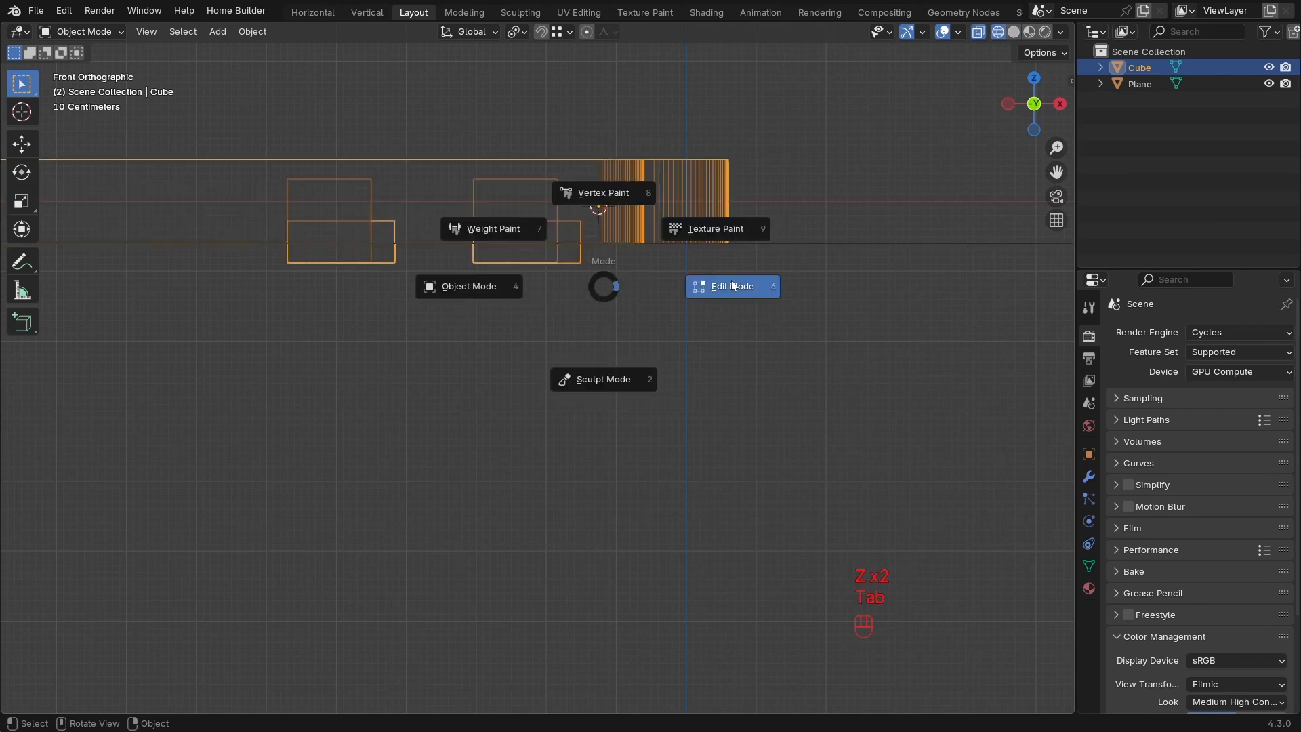
click(730, 283)
scroll(529, 253, up, 3)
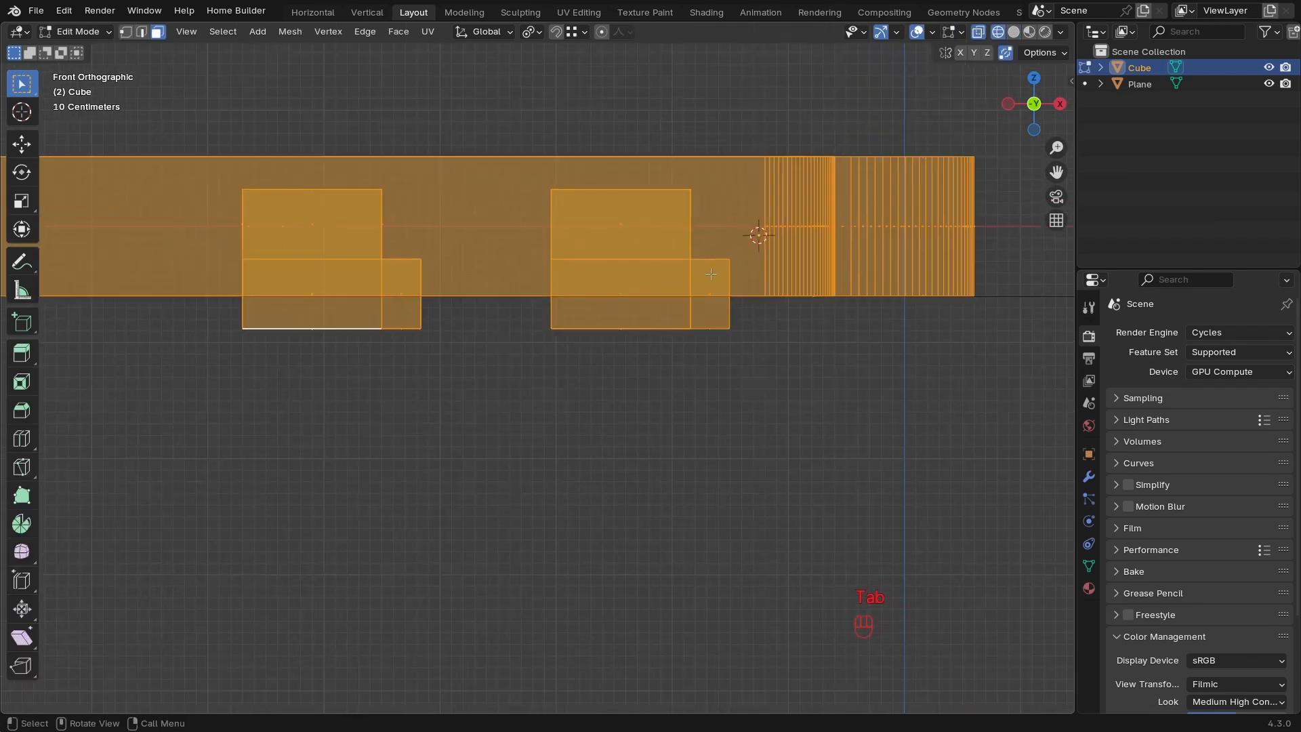
drag(746, 272, 210, 244)
ctrl+middle_drag(496, 305, 741, 302)
key(g)
key(z)
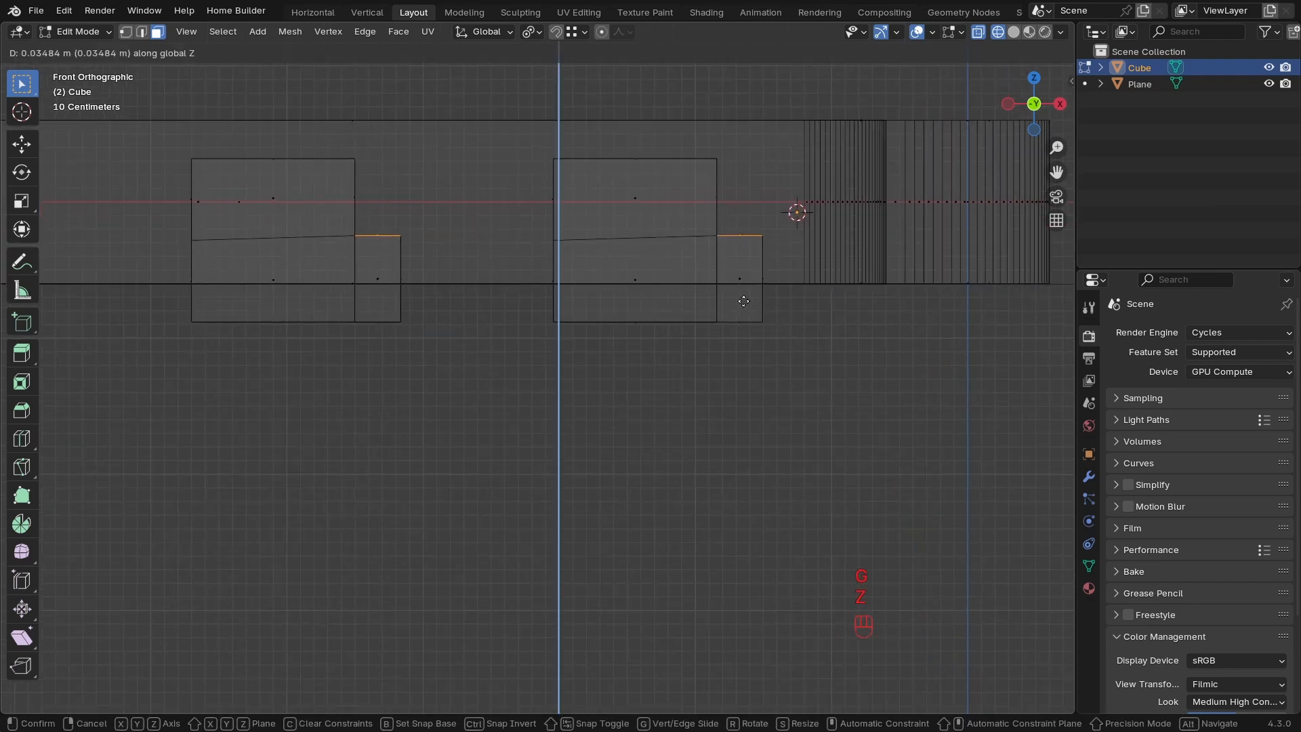
right_click(749, 288)
Switch to vertex selection and try raising the mid-height vertices of both stepped bars along Z.
key(1)
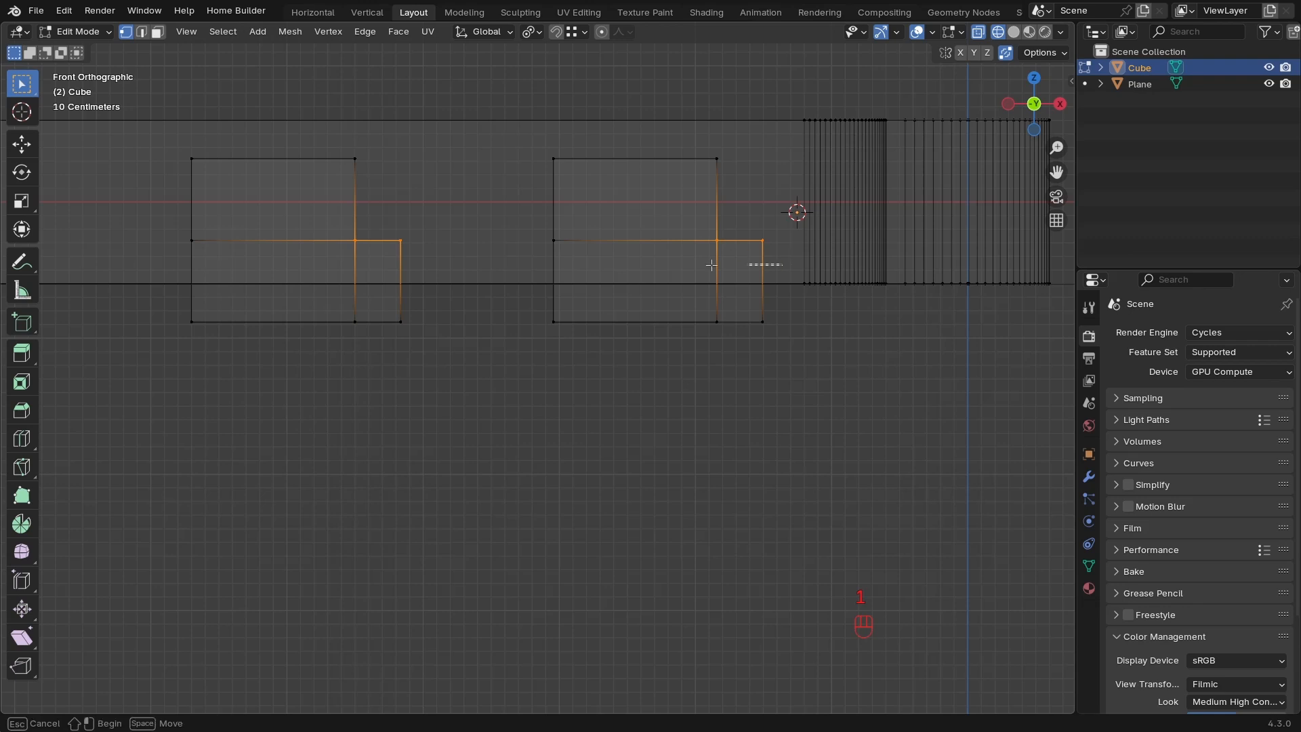
drag(779, 271, 156, 226)
key(g)
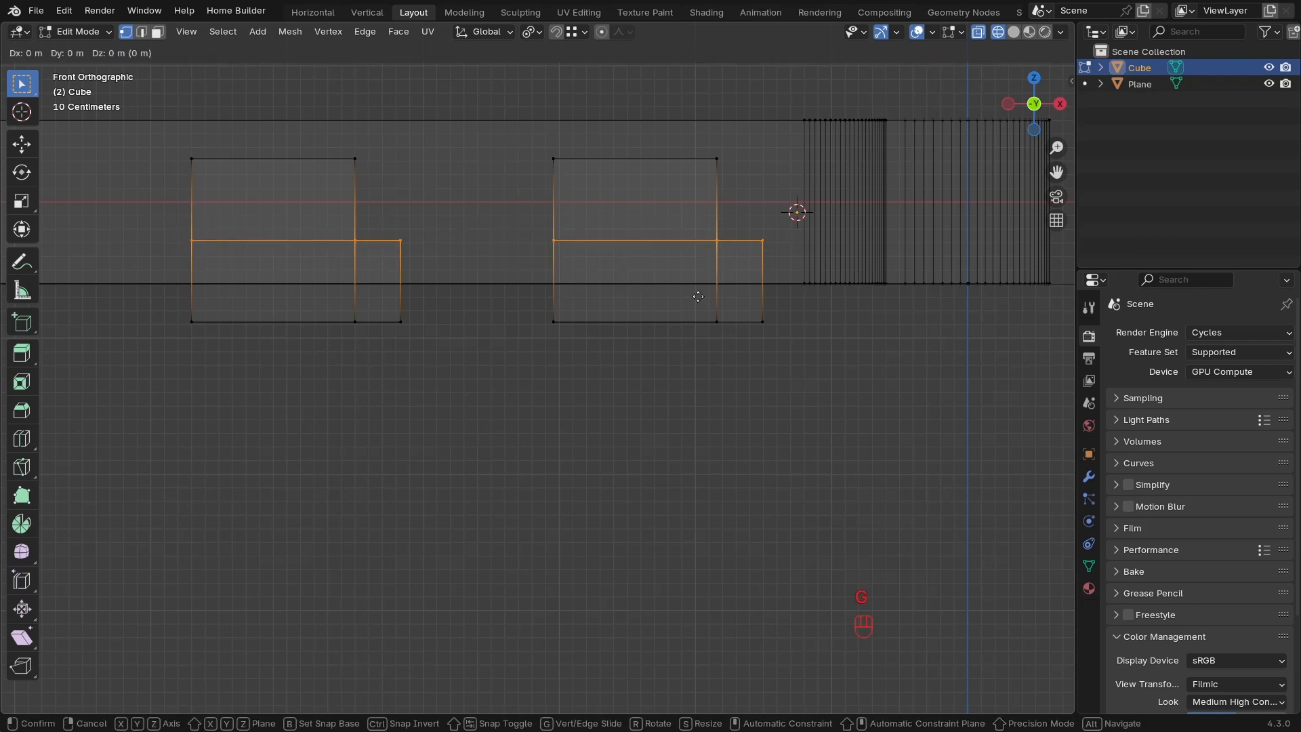
key(z)
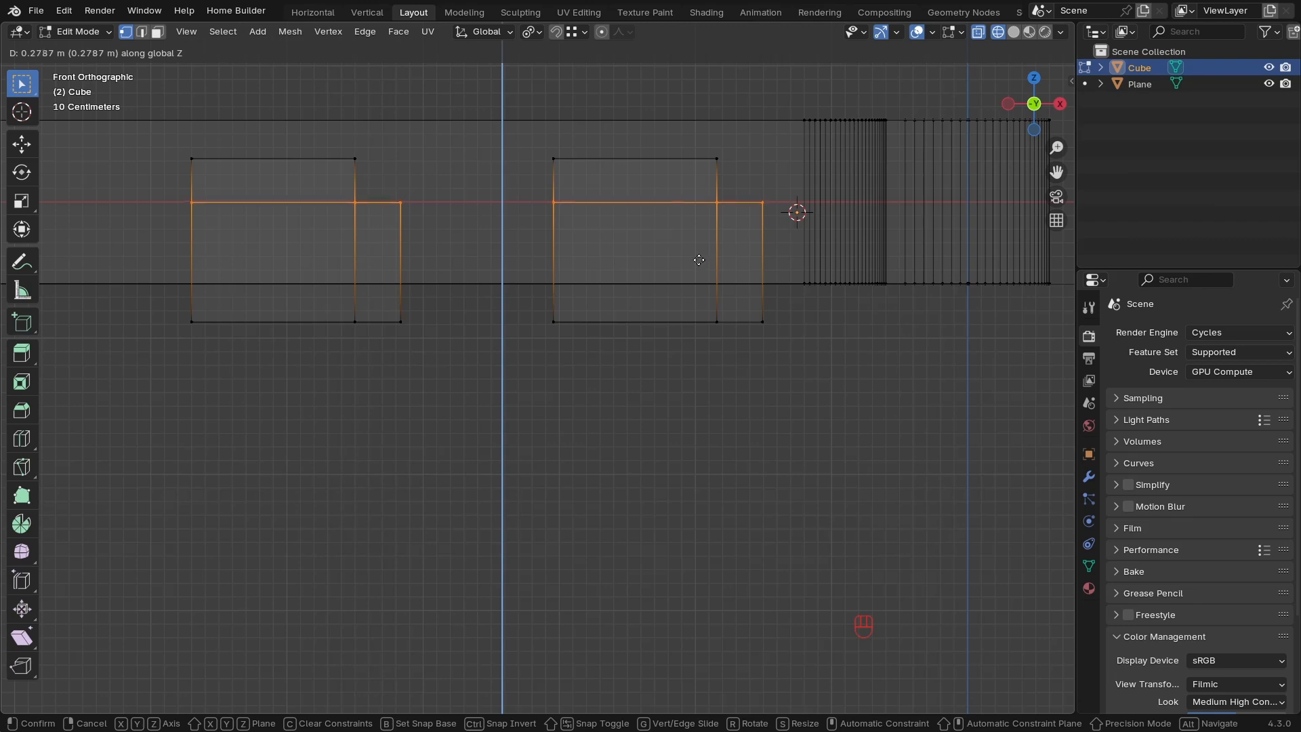
click(699, 269)
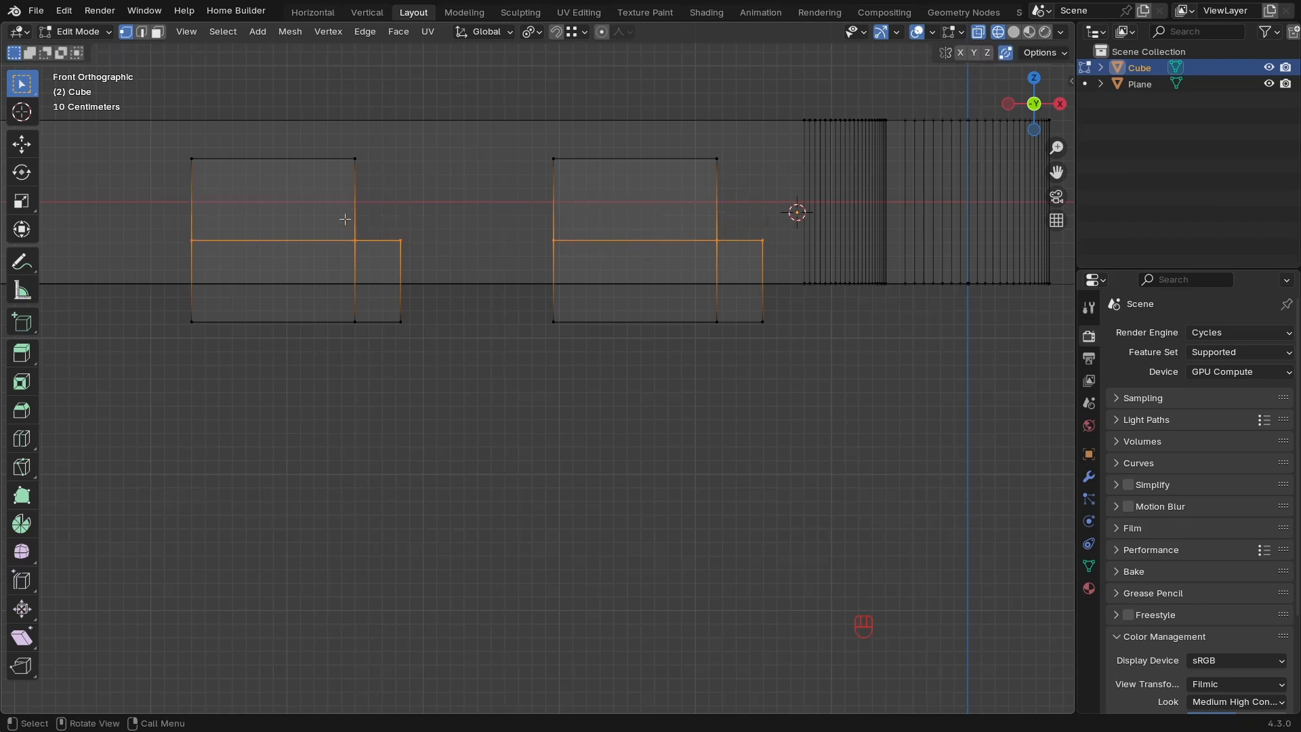
Select only the middle bar's mid-height vertices and raise them about 0.274 m along Z to lift its ledge.
drag(773, 229, 476, 252)
key(g)
key(z)
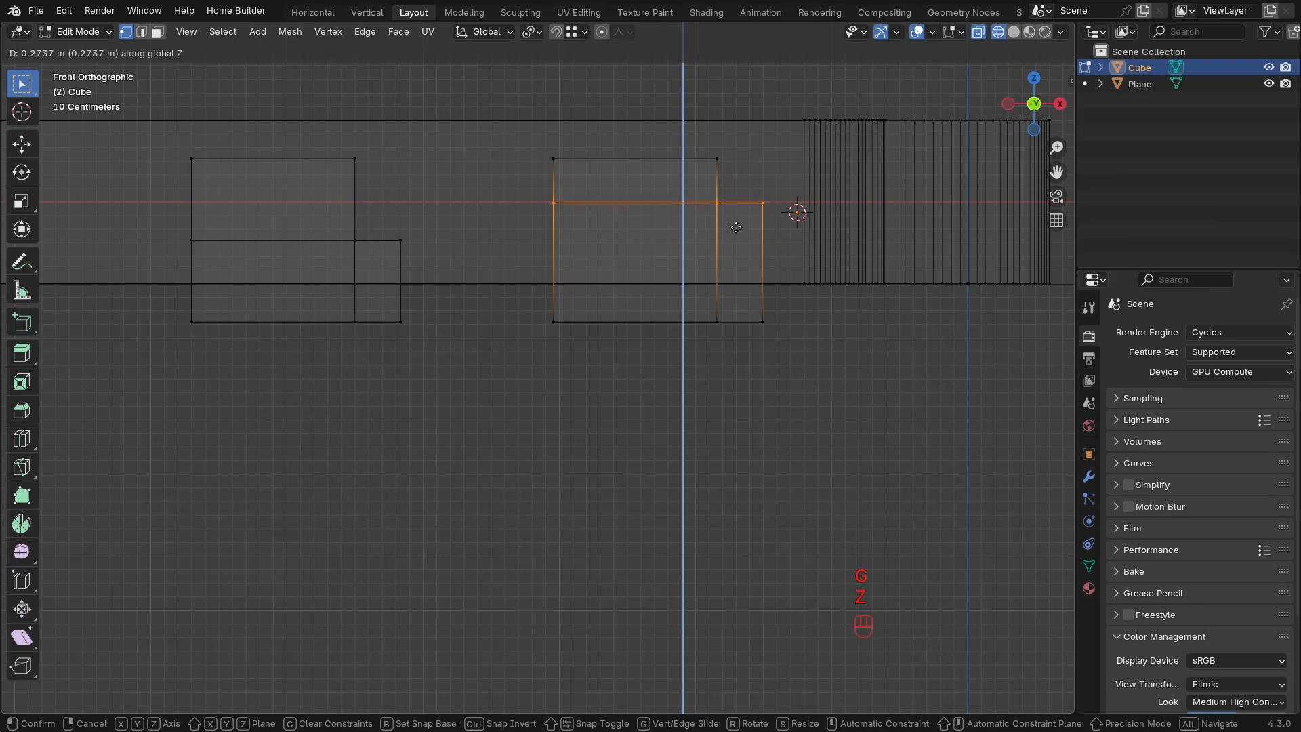
key(ctrl)
ctrl+click(738, 227)
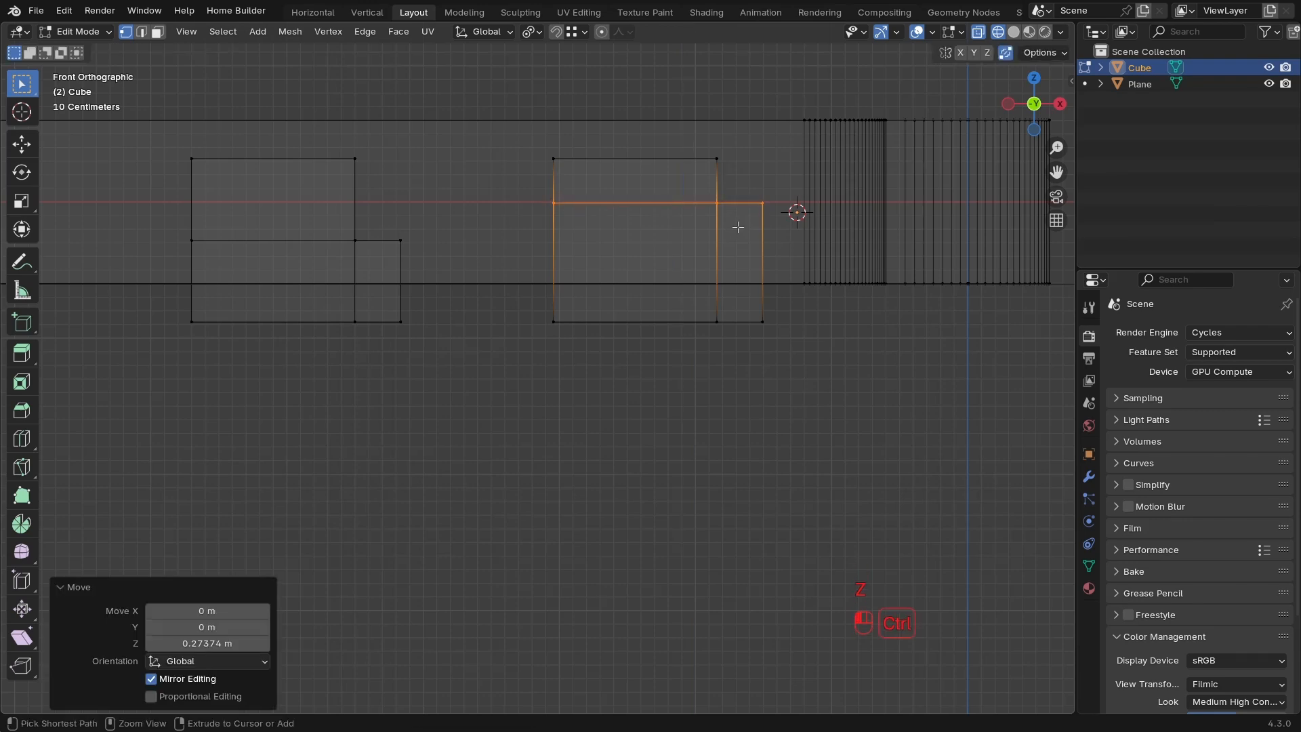
Return to Object Mode and display the scene in solid shading.
mouse_move(738, 226)
ctrl+middle_down()
mouse_move(663, 323)
mouse_move(712, 347)
ctrl+middle_up()
key(Tab)
key(Tab)
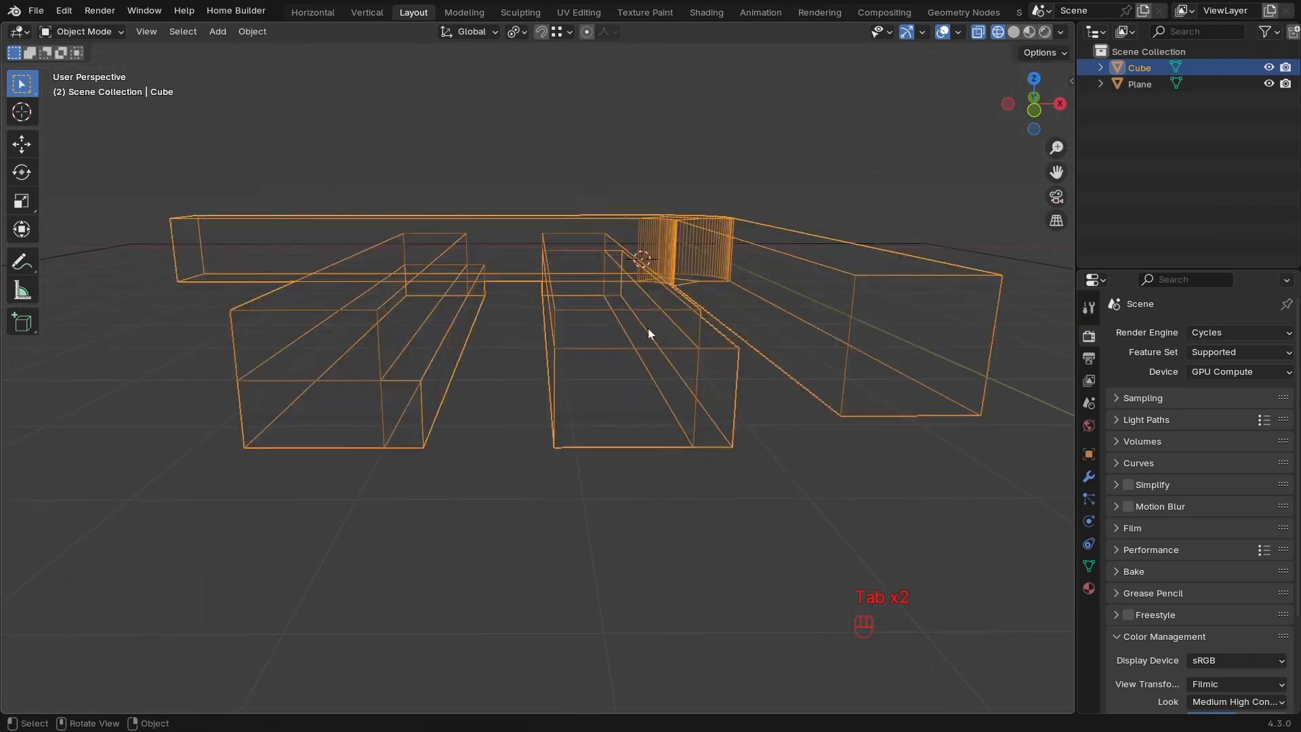
scroll(659, 386, down, 2)
key(z)
mouse_move(858, 400)
middle_down()
mouse_move(709, 417)
mouse_move(699, 352)
mouse_move(537, 359)
mouse_move(606, 352)
middle_up()
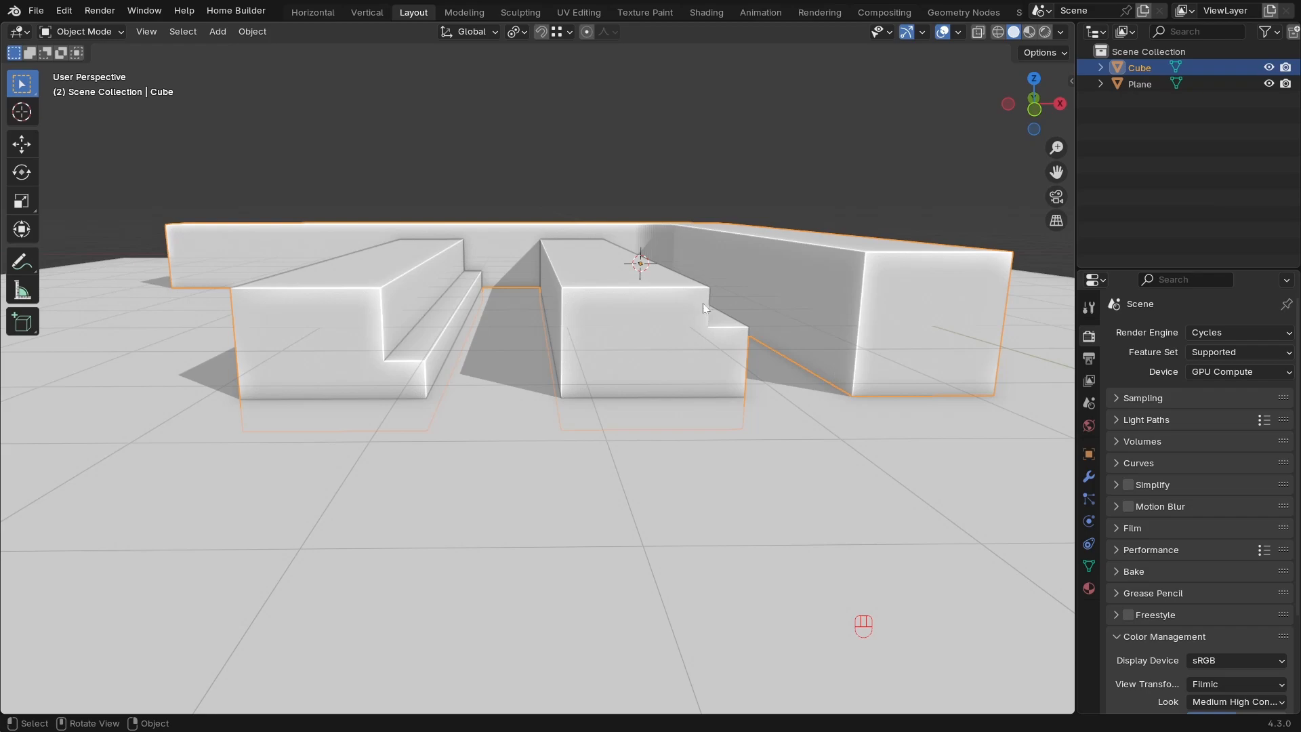
Examine the stepped bars on the ground plane from several angles and distances, with the bar object selected at the end.
ctrl+middle_drag(703, 303, 651, 437)
click(616, 411)
middle_drag(651, 438, 746, 424)
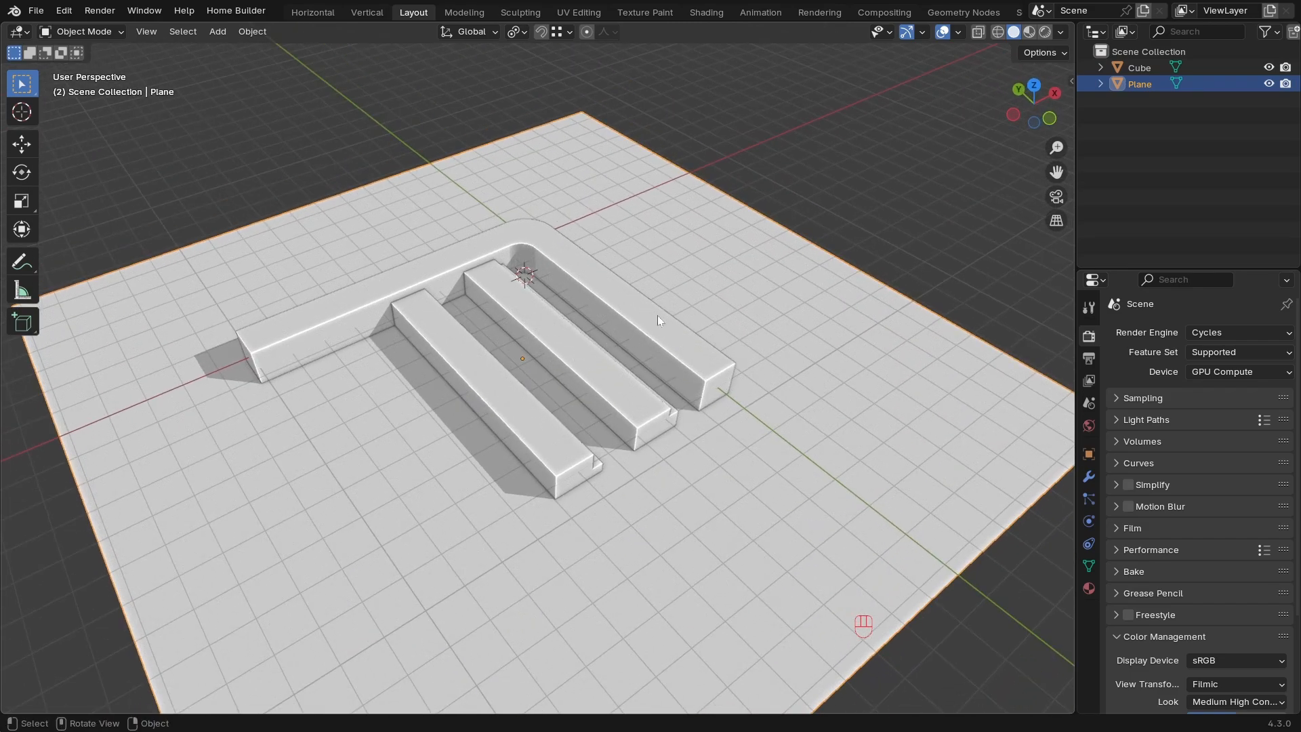
middle_drag(718, 393, 686, 396)
middle_drag(608, 411, 635, 432)
click(607, 391)
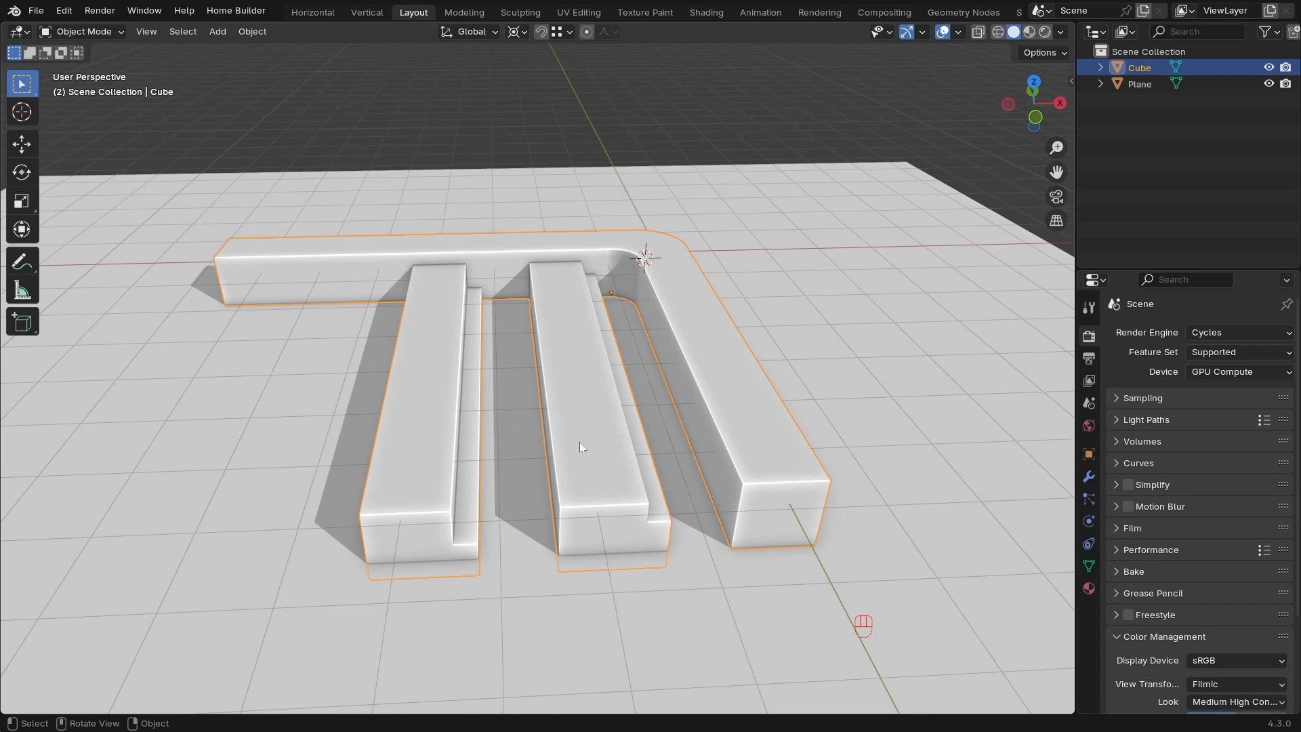
middle_drag(667, 527, 707, 534)
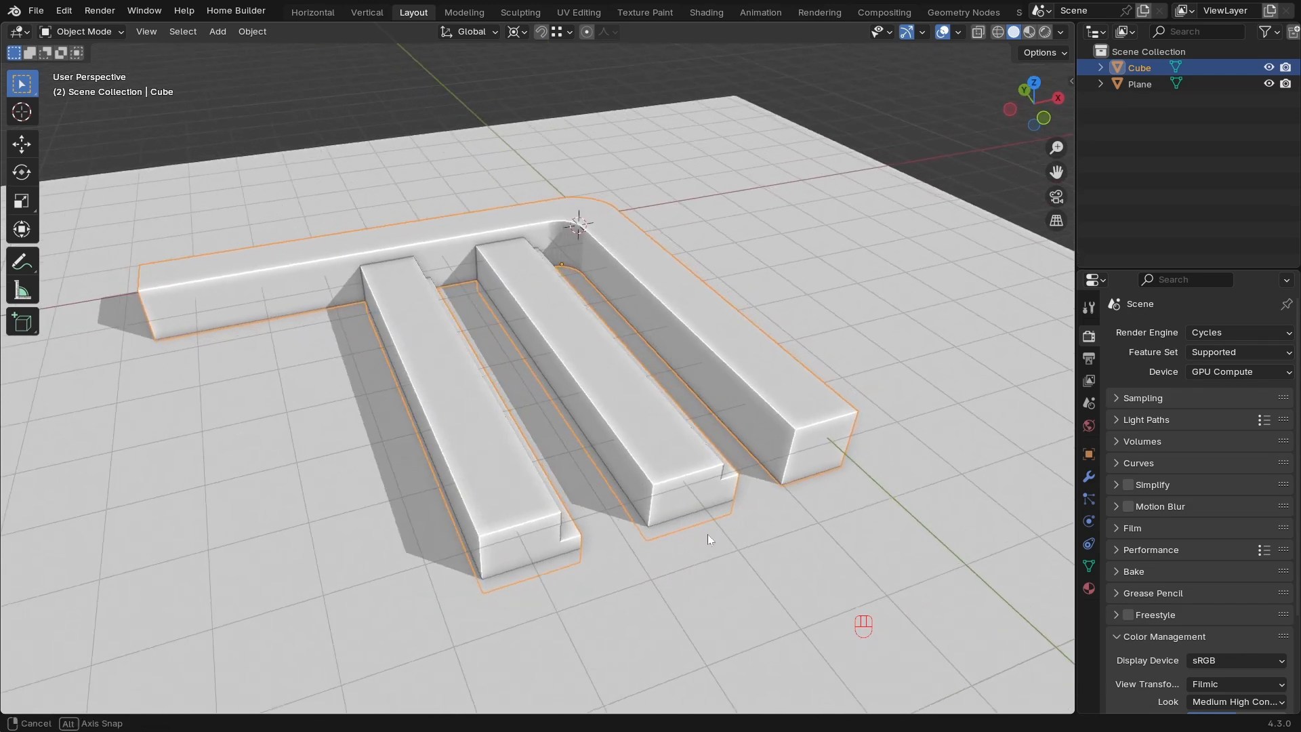
scroll(707, 534, up, 4)
scroll(708, 534, down, 6)
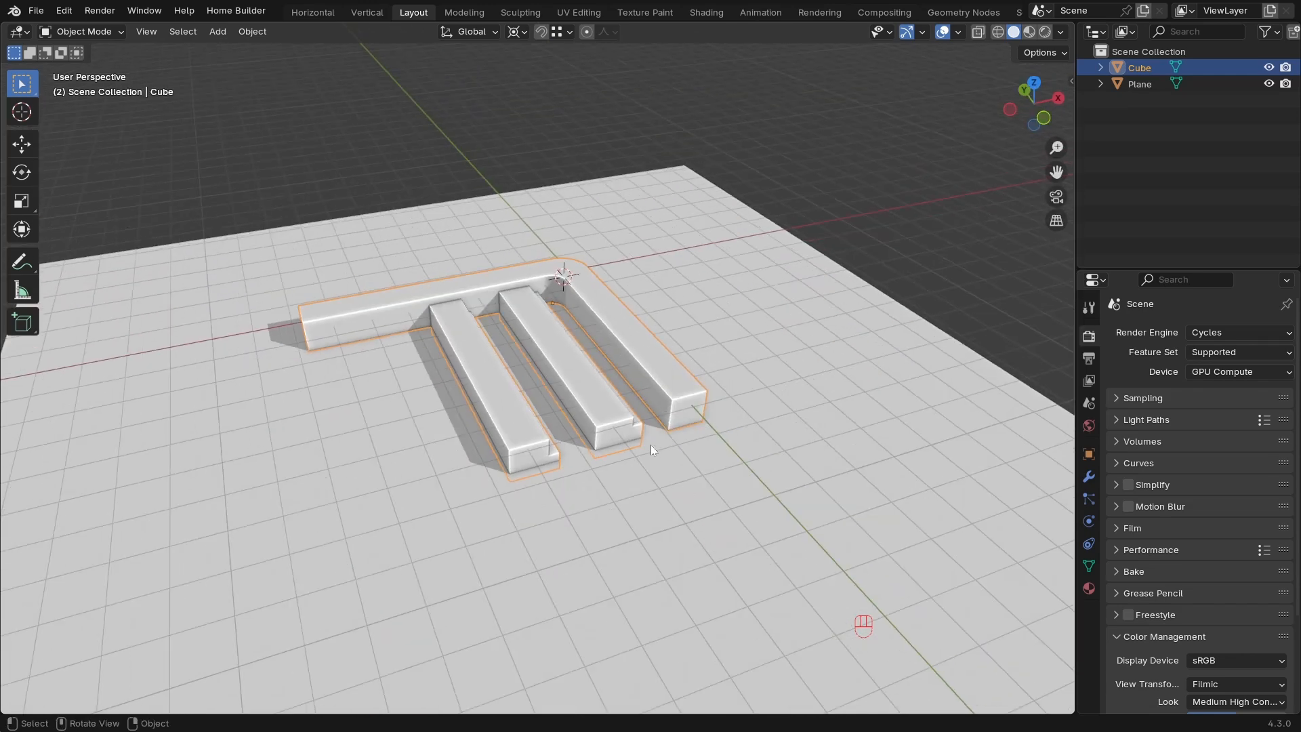
ctrl+middle_drag(583, 430, 599, 396)
Display the scene in Material Preview and add a new material to the bar object.
key(z)
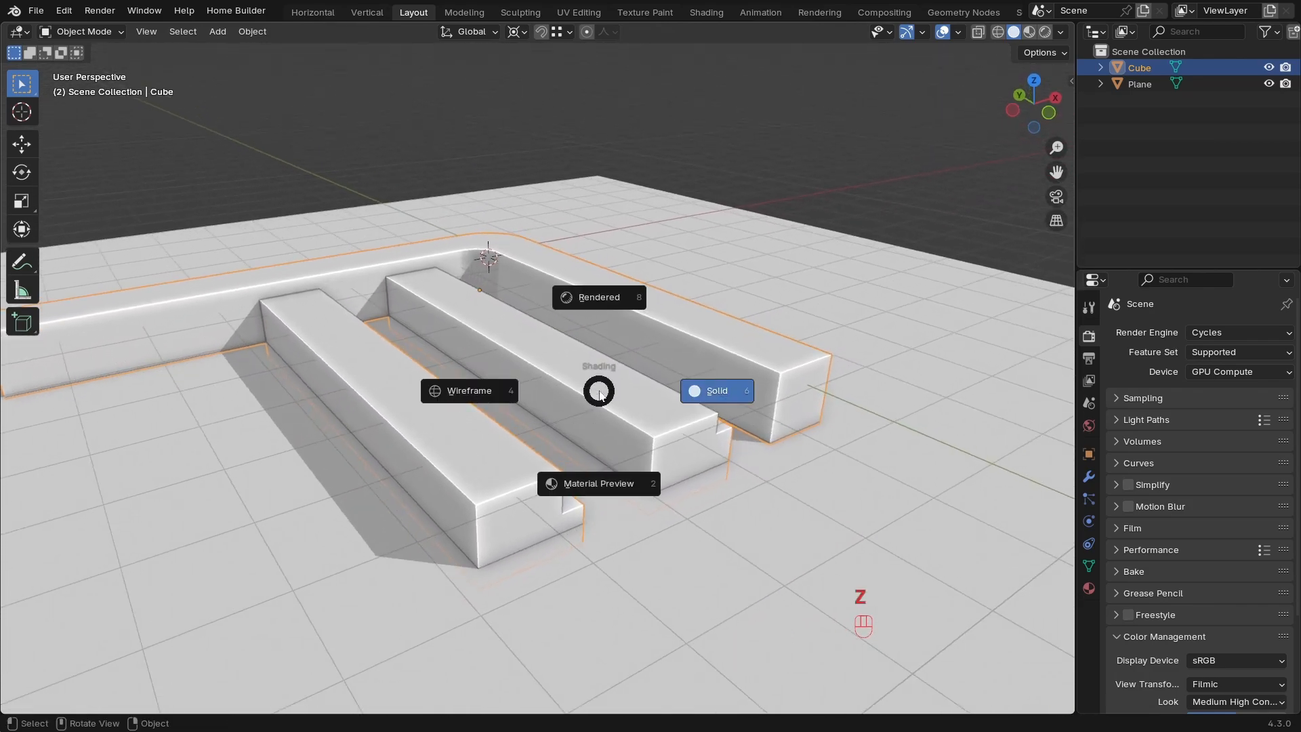
click(614, 485)
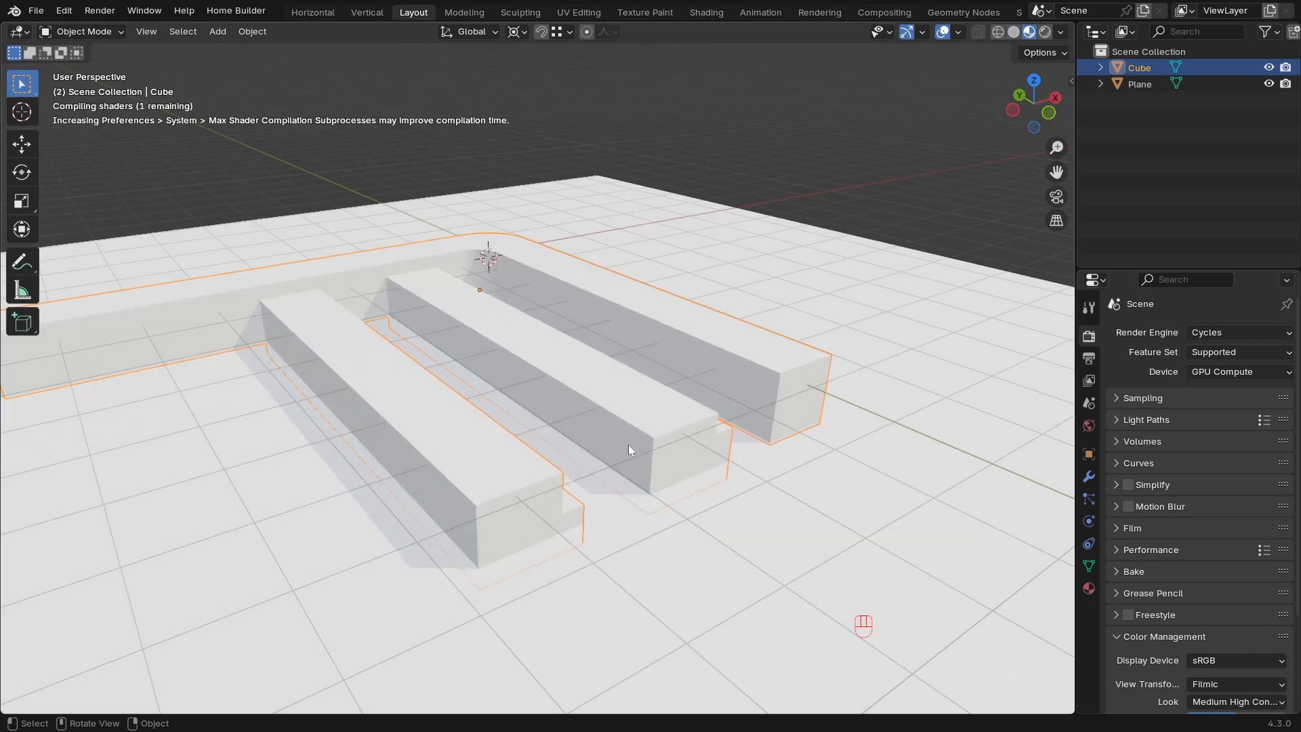
mouse_move(611, 393)
ctrl+middle_down()
mouse_move(622, 448)
mouse_move(530, 467)
mouse_move(665, 401)
mouse_move(645, 374)
mouse_move(575, 437)
mouse_move(587, 448)
mouse_move(634, 386)
ctrl+middle_up()
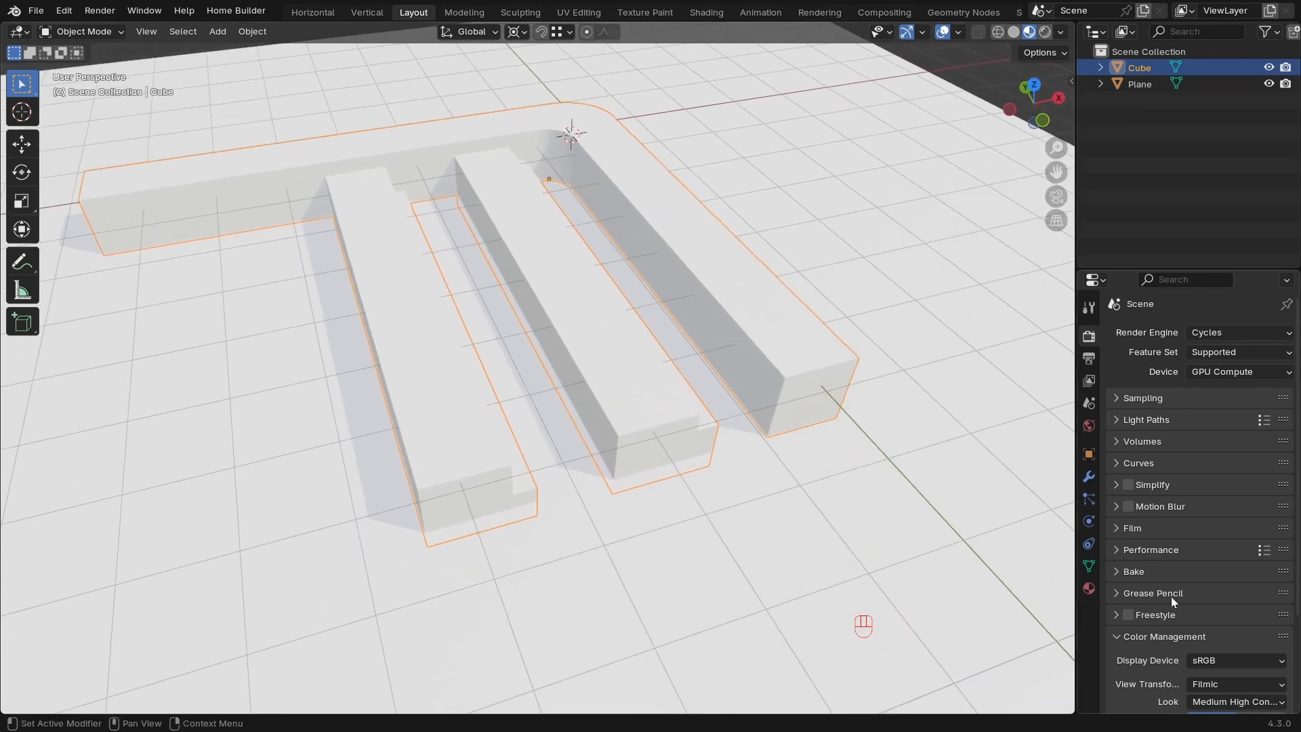
click(1089, 589)
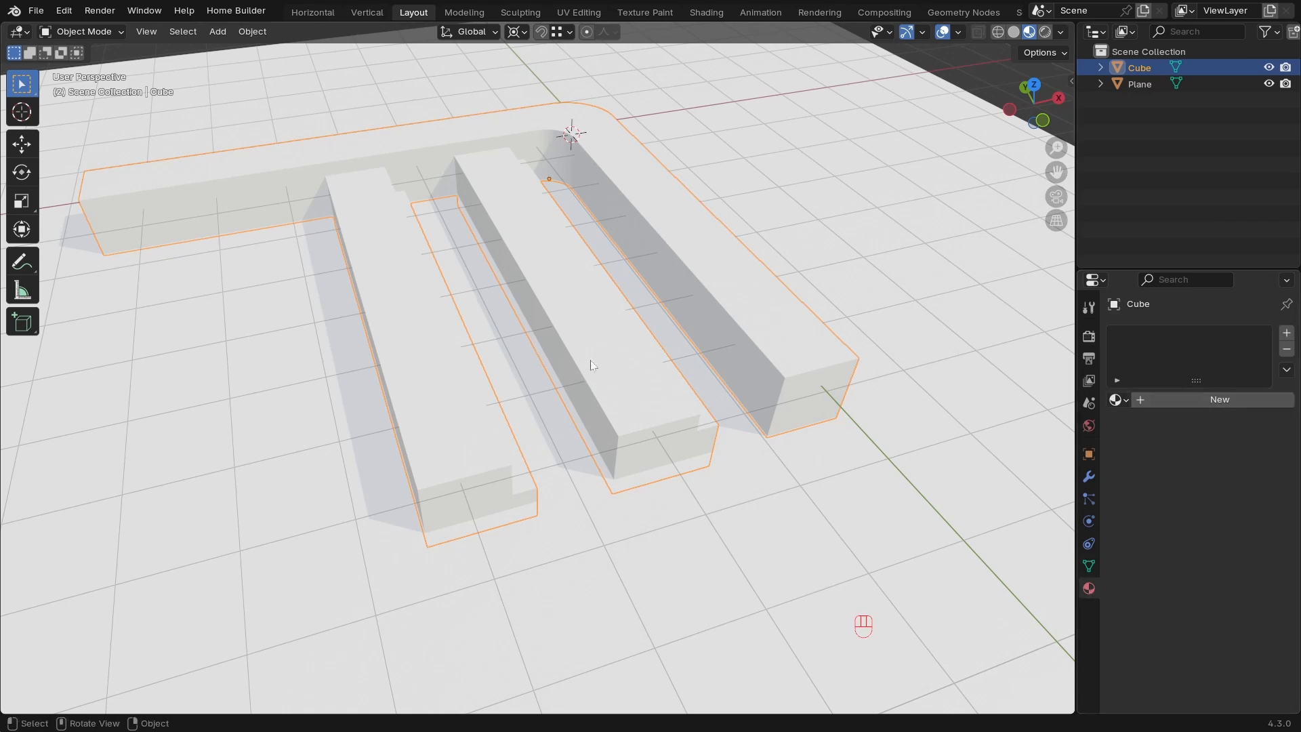
shift+middle_drag(587, 293, 638, 366)
click(1218, 400)
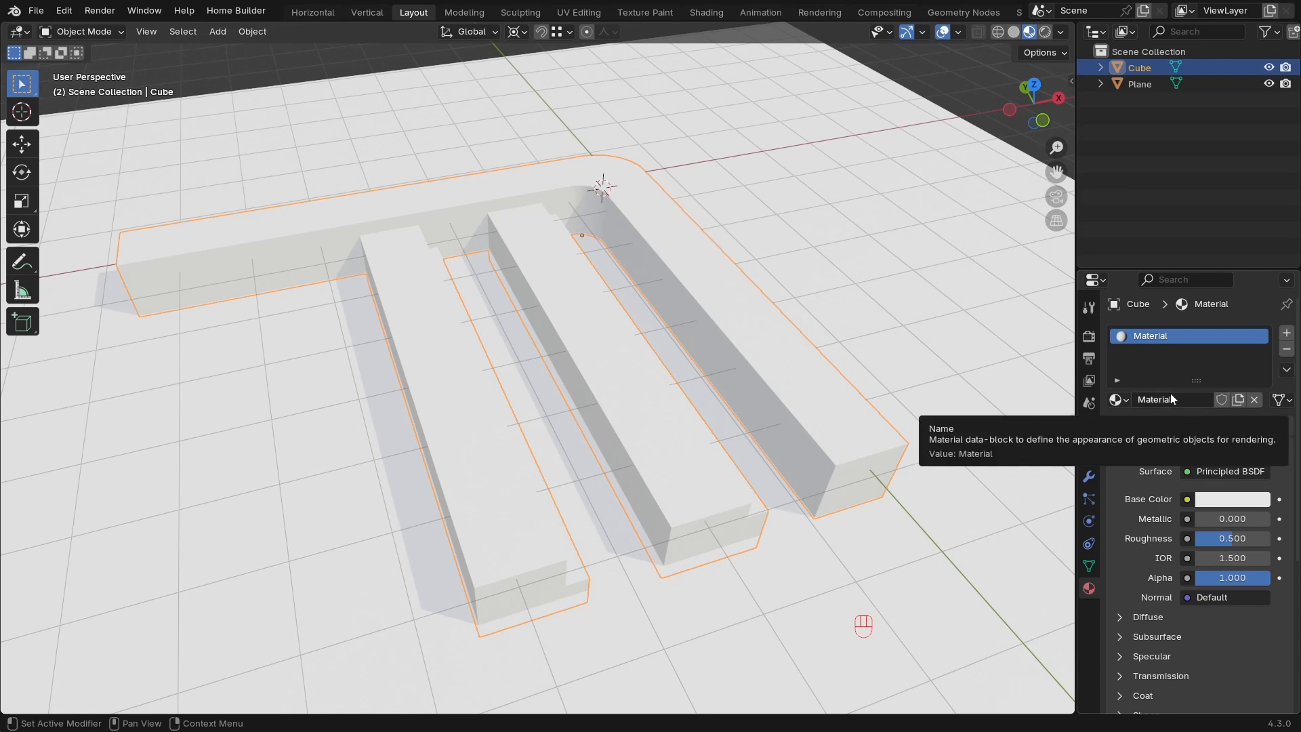
Paste the copied blue #475D9DFF as the base color of the bar object's material.
click(1187, 401)
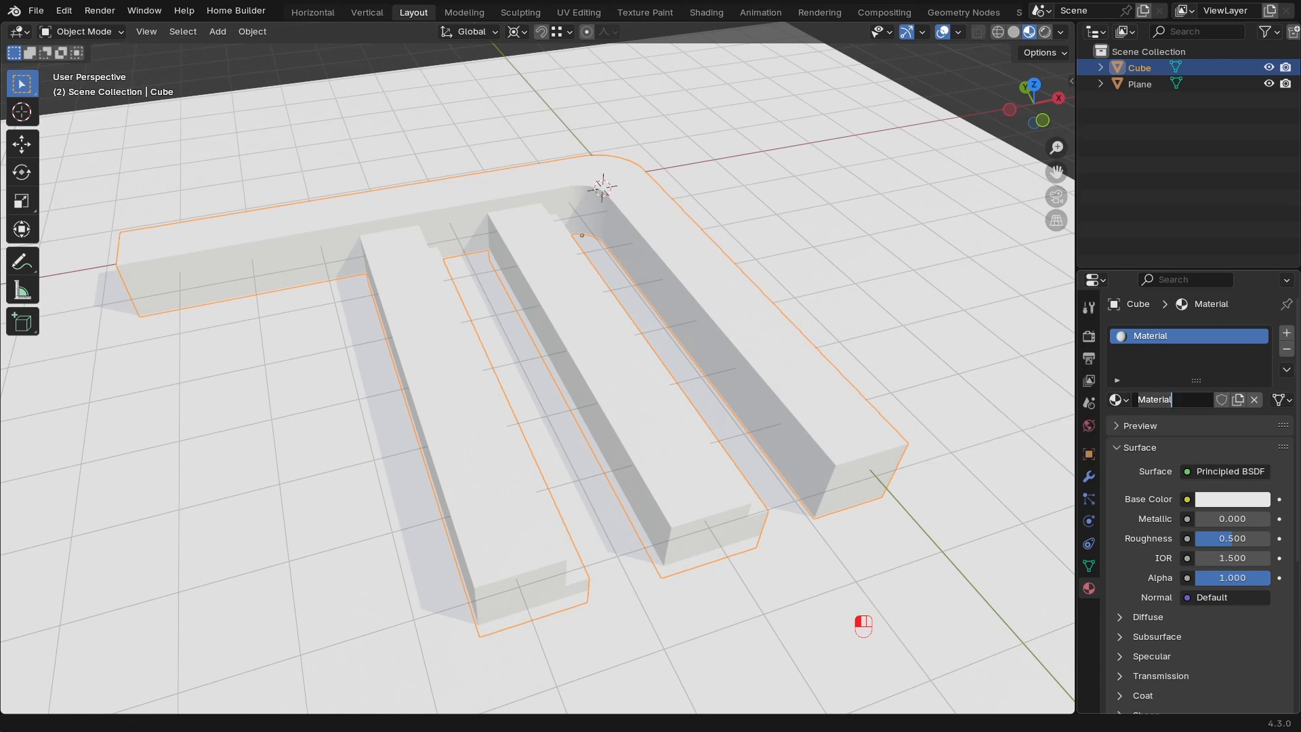
click(1225, 540)
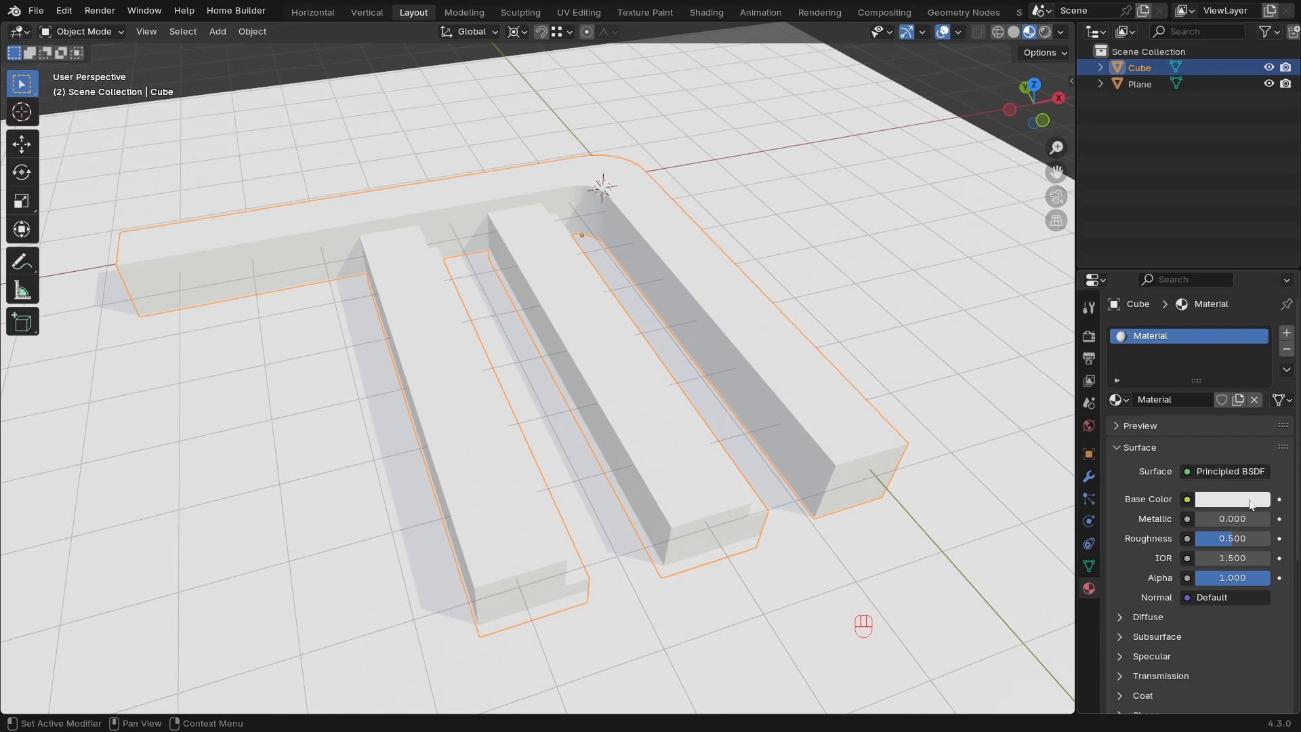
click(1250, 502)
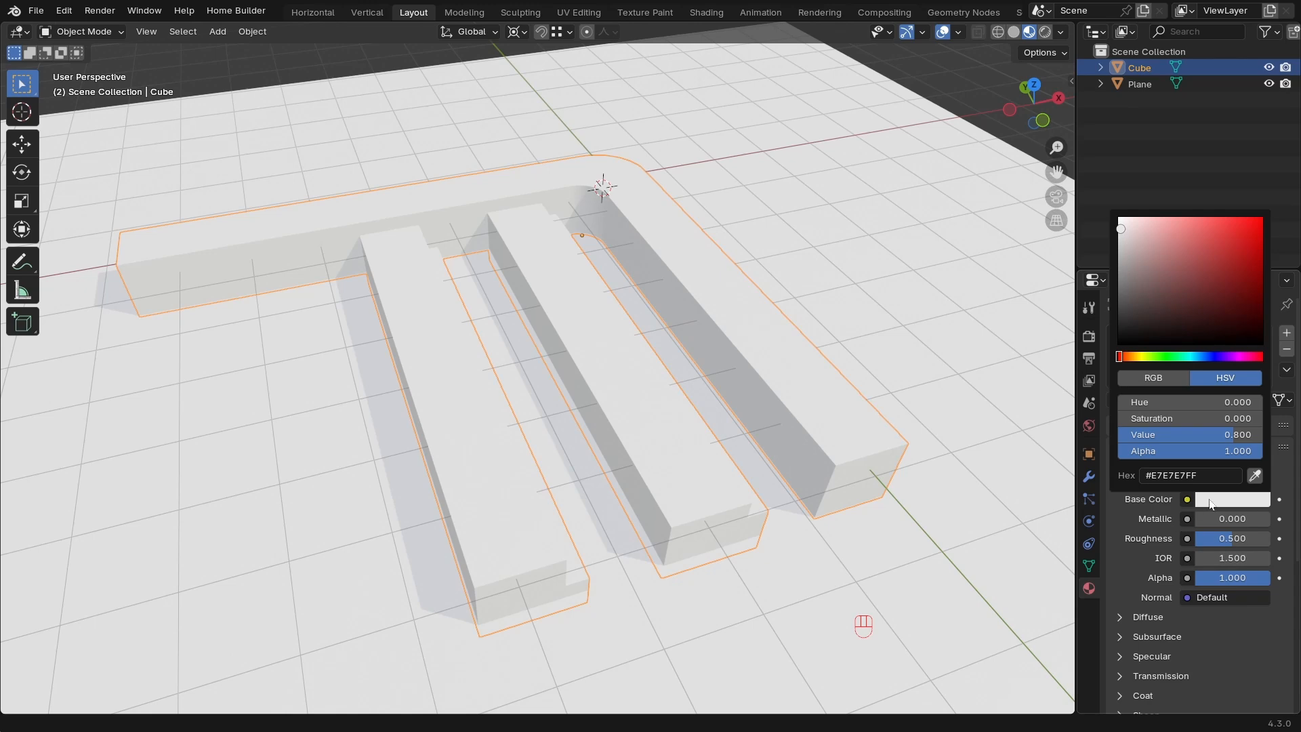
key(ctrl+v)
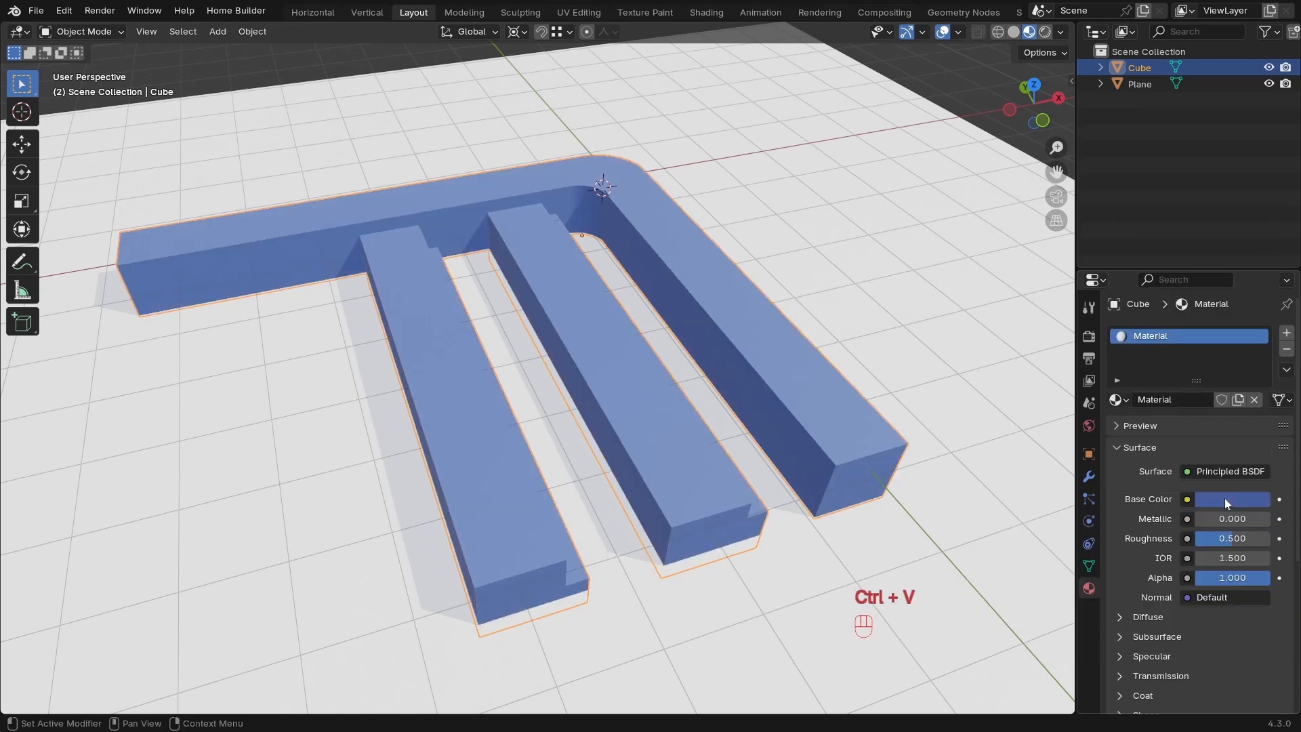
Try a golden-brown hue for the bar material's base color, and undo the change.
click(1225, 498)
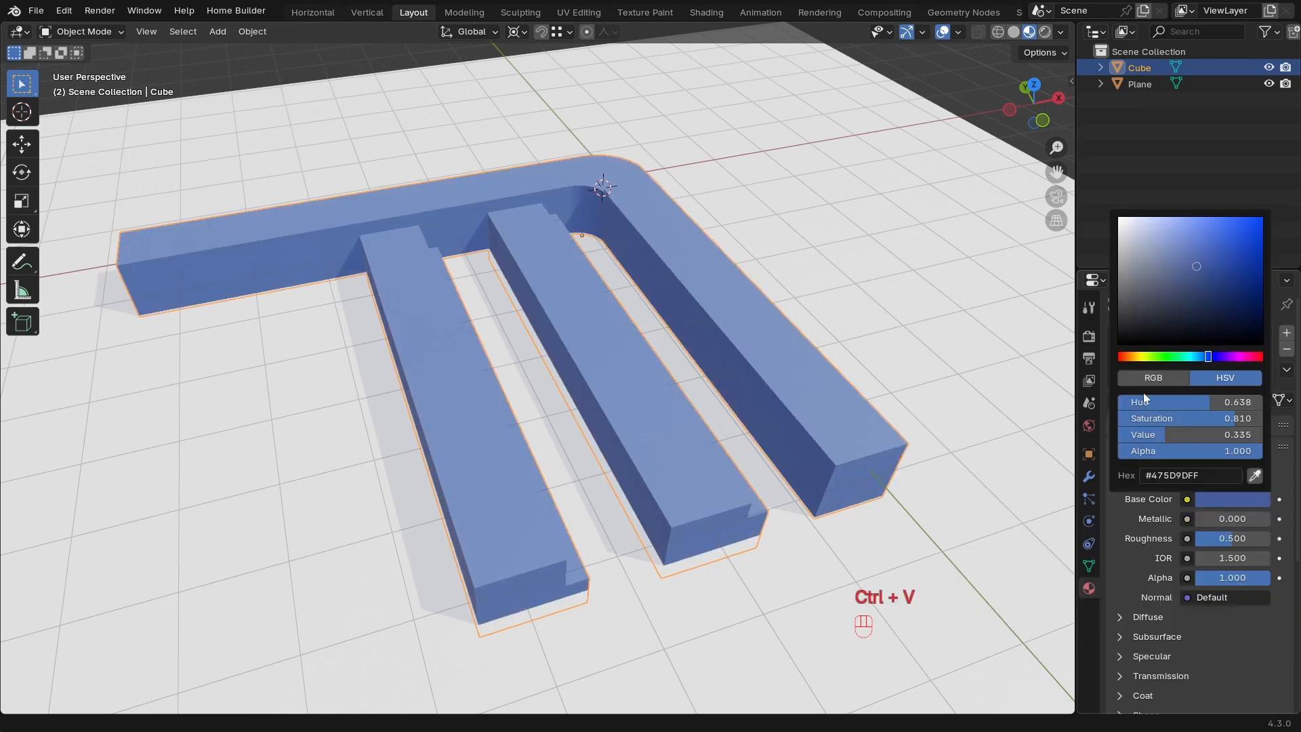
drag(1197, 357, 1141, 360)
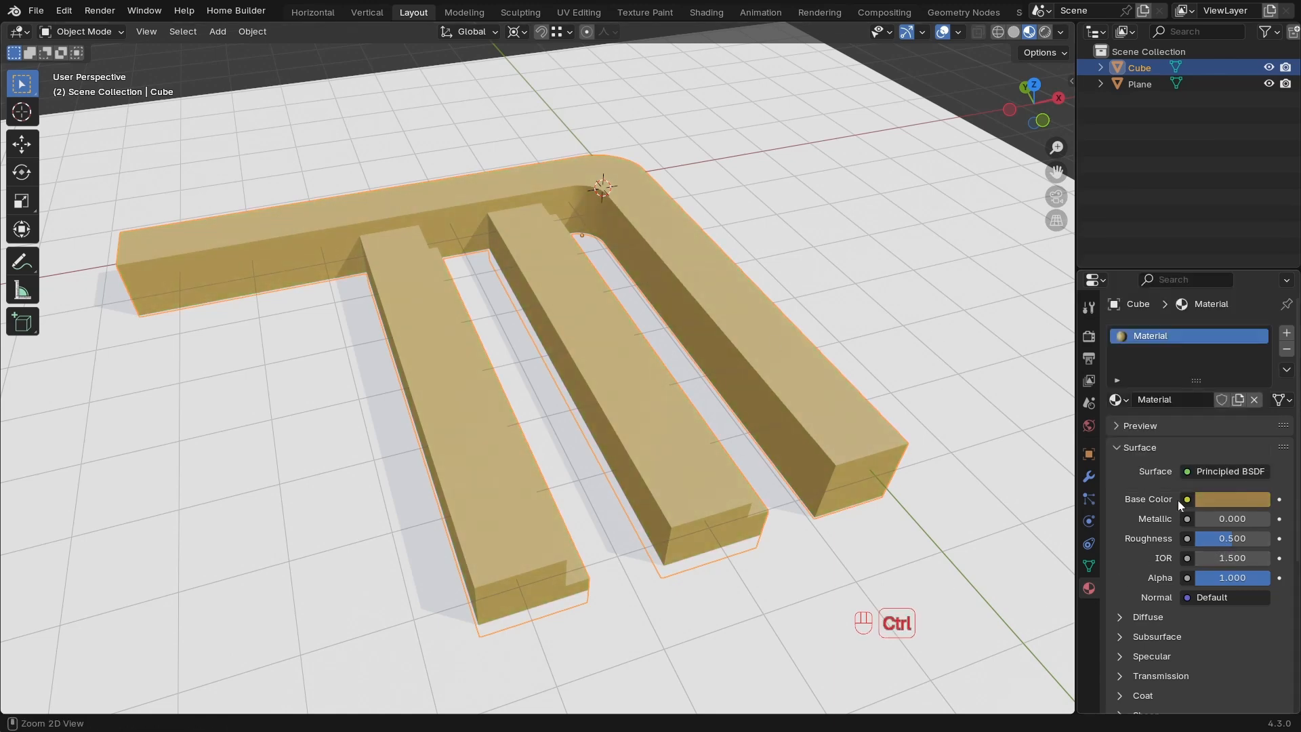
key(ctrl+z)
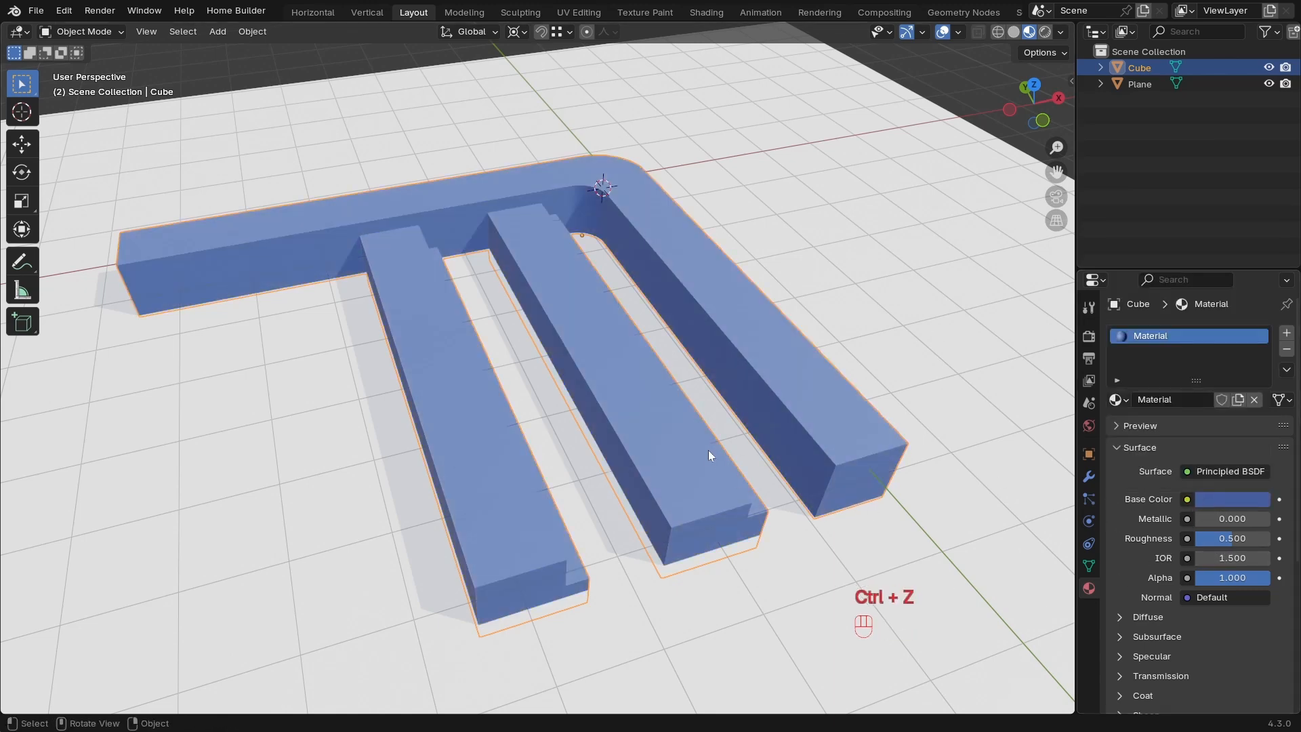
Select the ground plane, give it a new material and paste the copied dark blue as its base color.
middle_drag(653, 466, 679, 482)
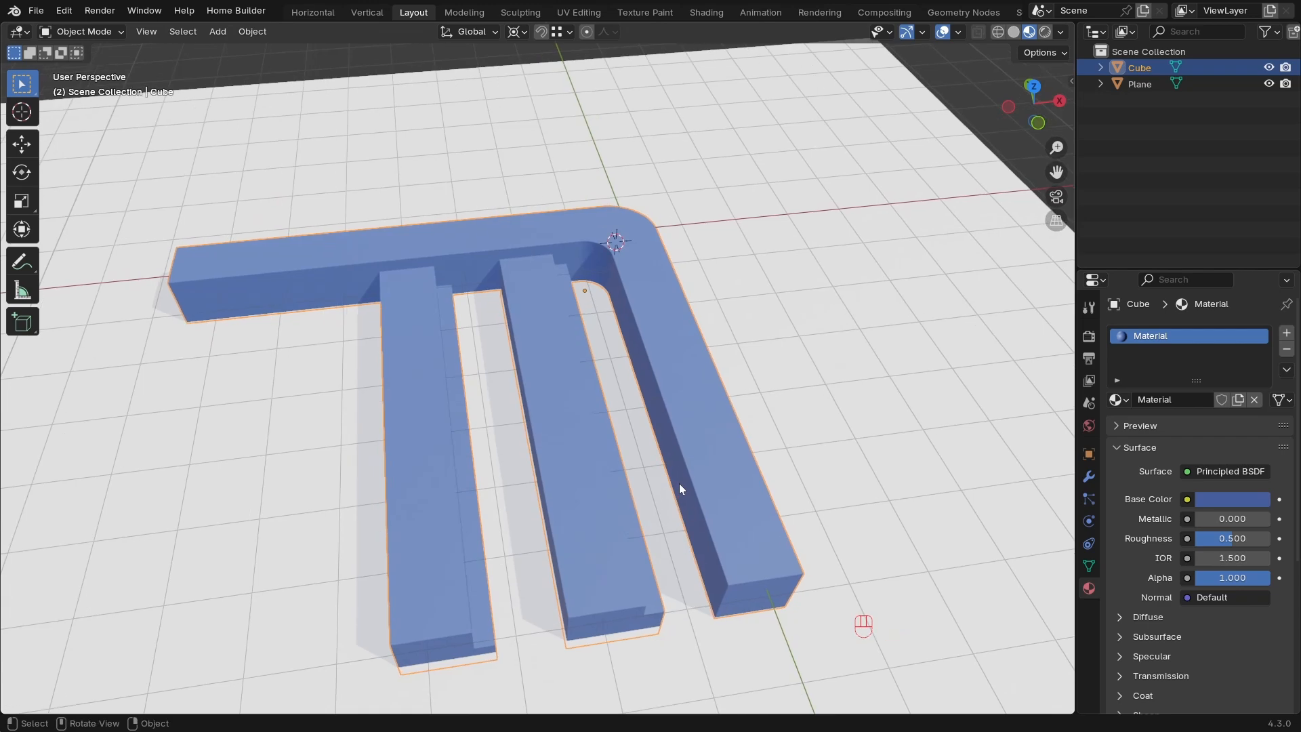
middle_drag(655, 426, 809, 435)
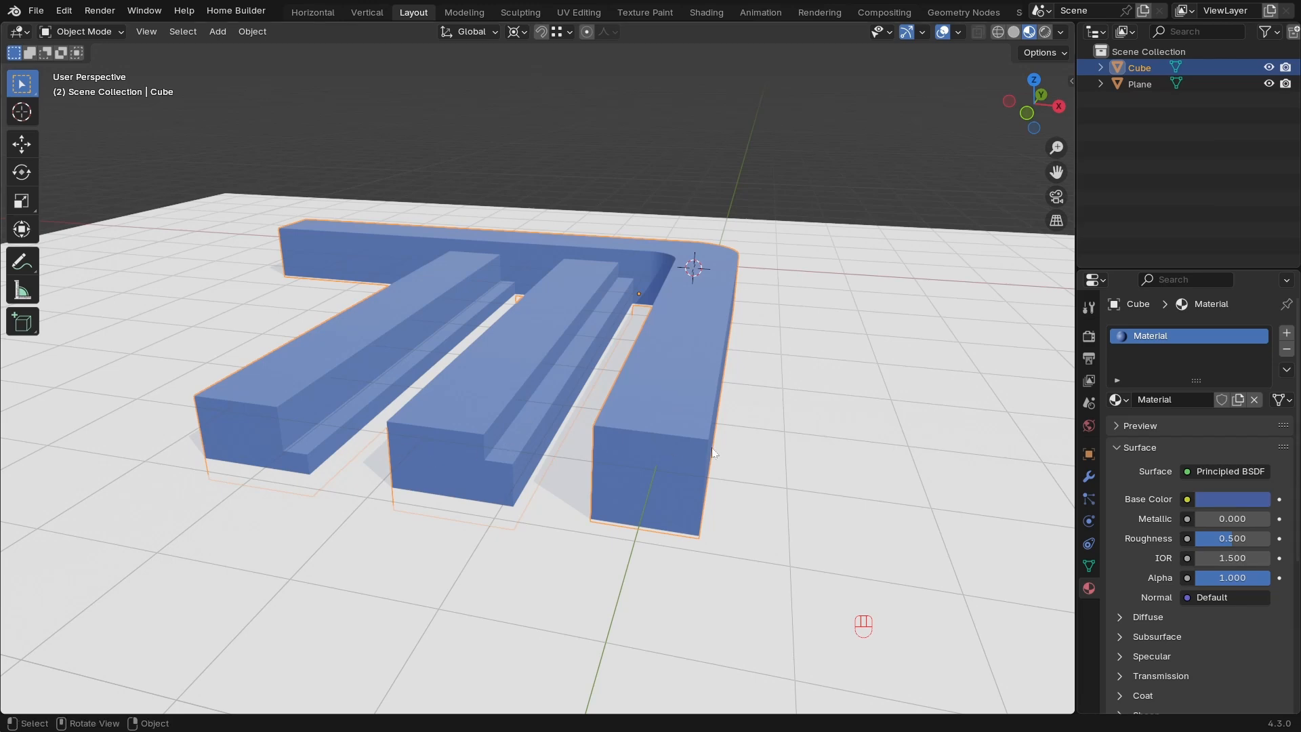
click(797, 429)
middle_drag(797, 429, 843, 450)
click(1189, 401)
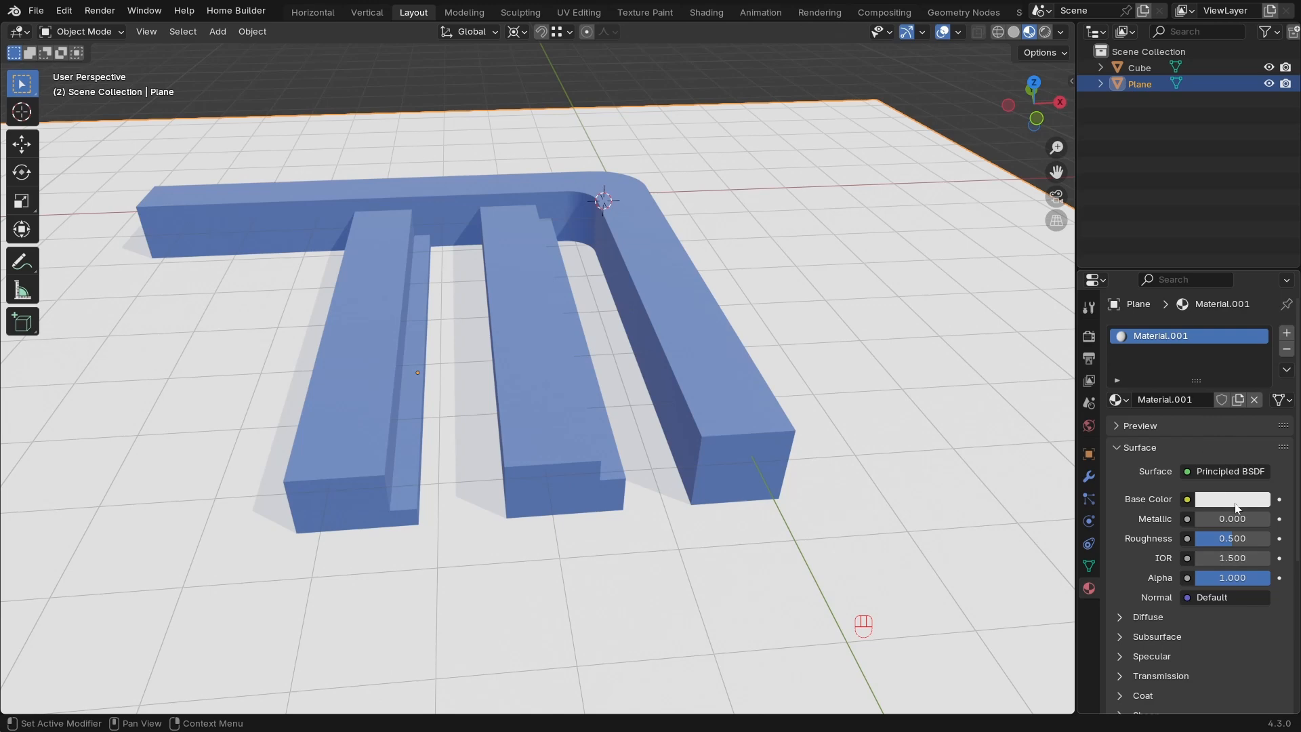
key(ctrl+v)
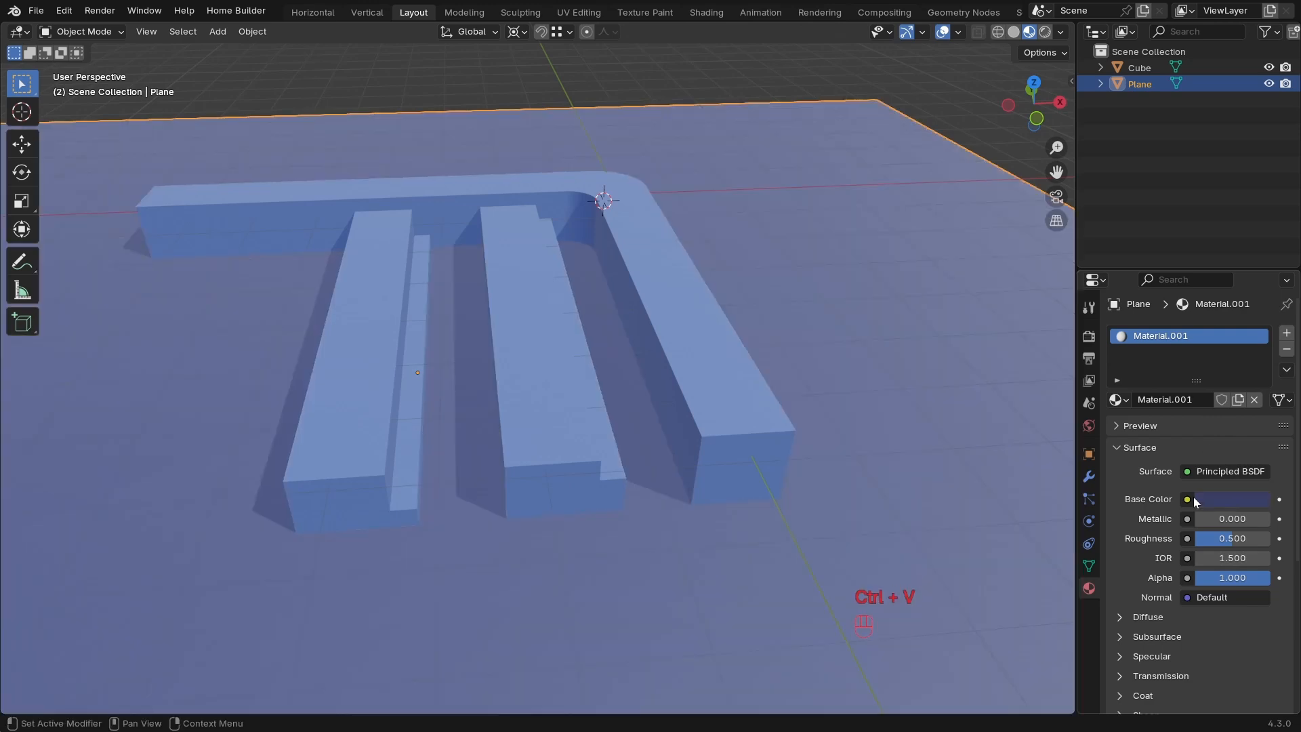
Set the roughness of the ground plane's material to 1.000.
ctrl+middle_drag(619, 355, 680, 417)
middle_drag(767, 449, 744, 433)
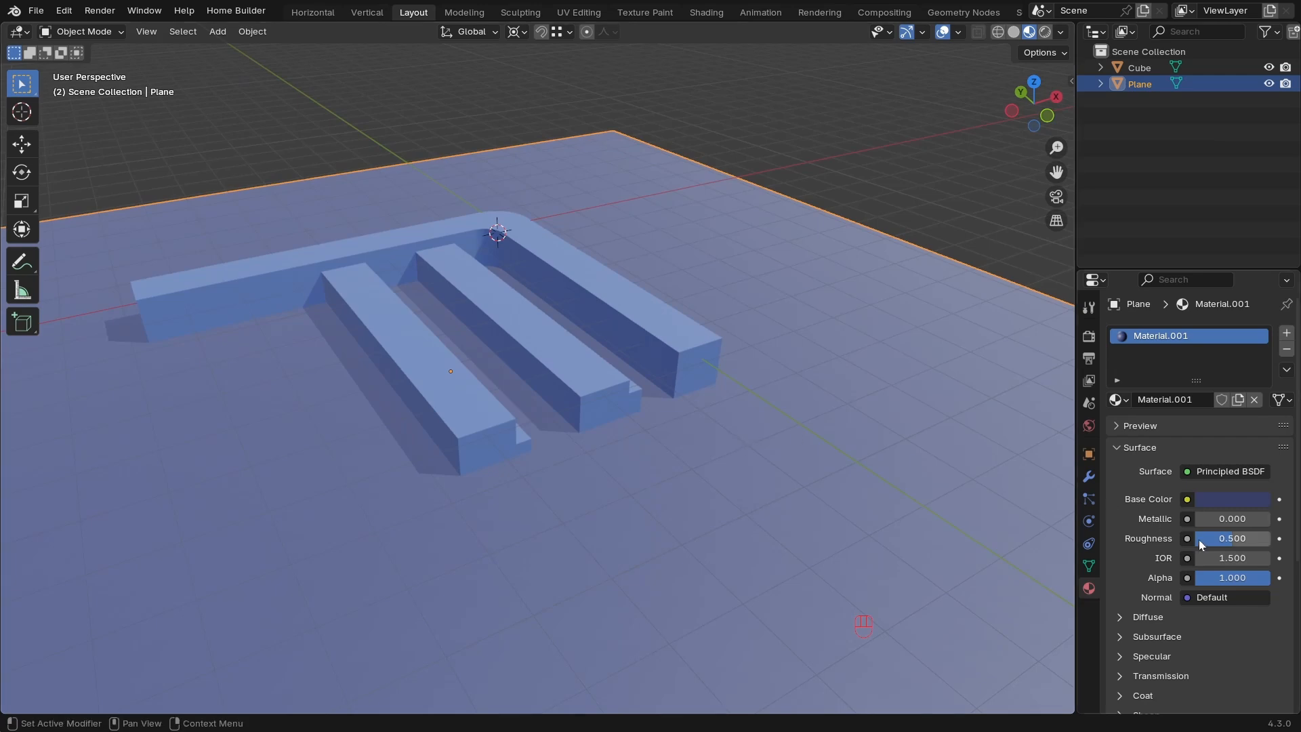
drag(1229, 545, 1291, 544)
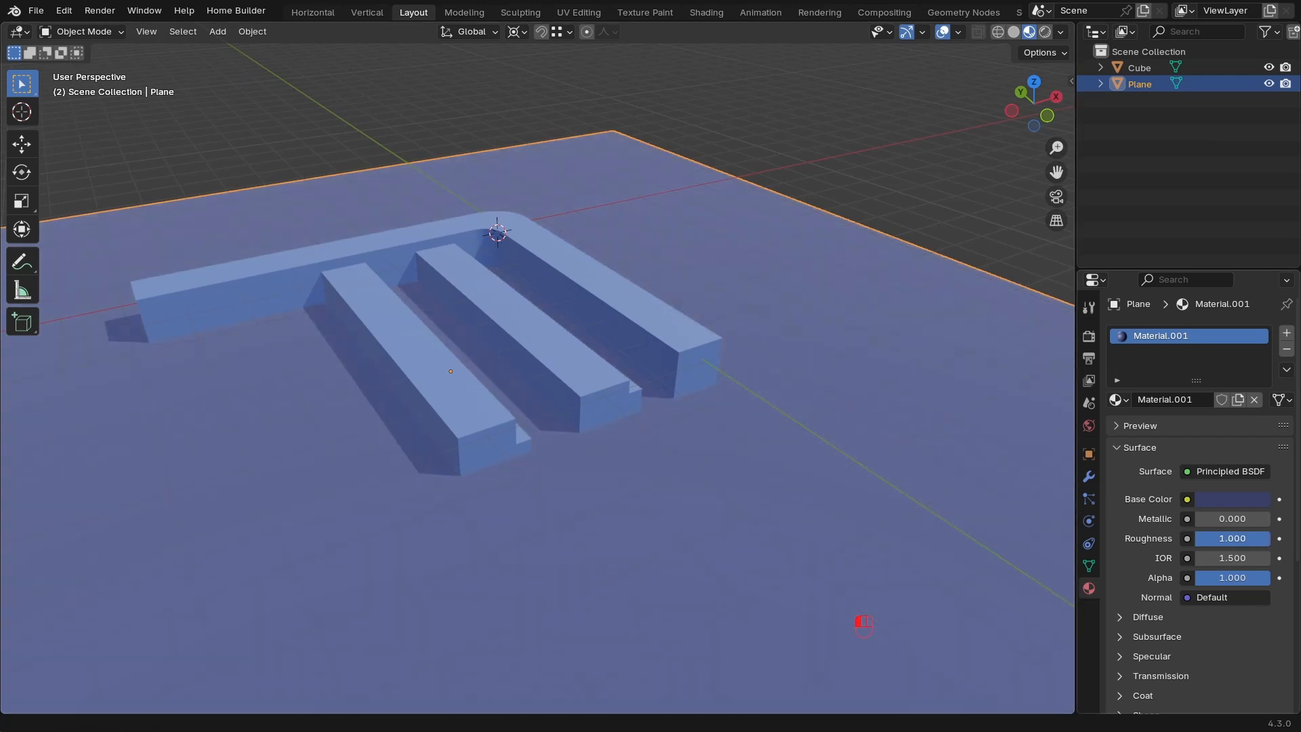
Select the bar object and set its material's roughness to 0.600.
ctrl+middle_drag(743, 417, 780, 411)
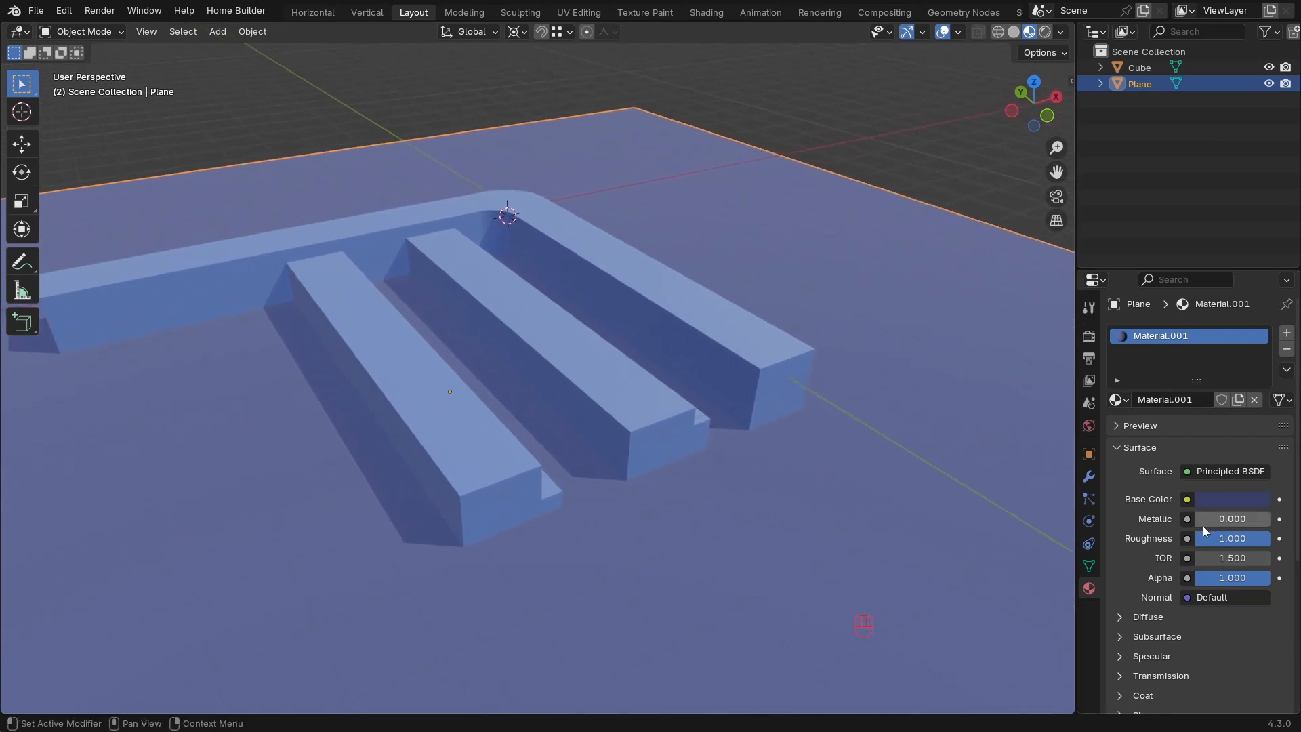
click(678, 410)
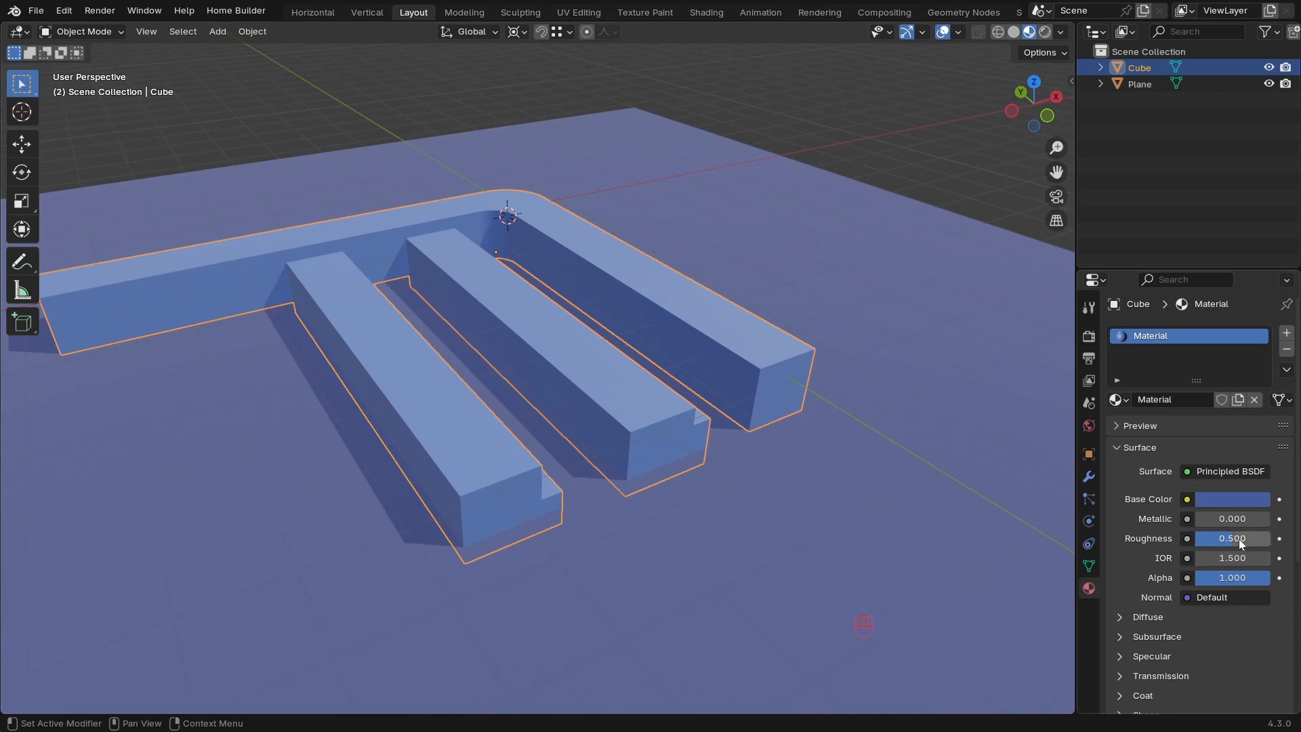
ctrl+drag(1234, 538, 1242, 539)
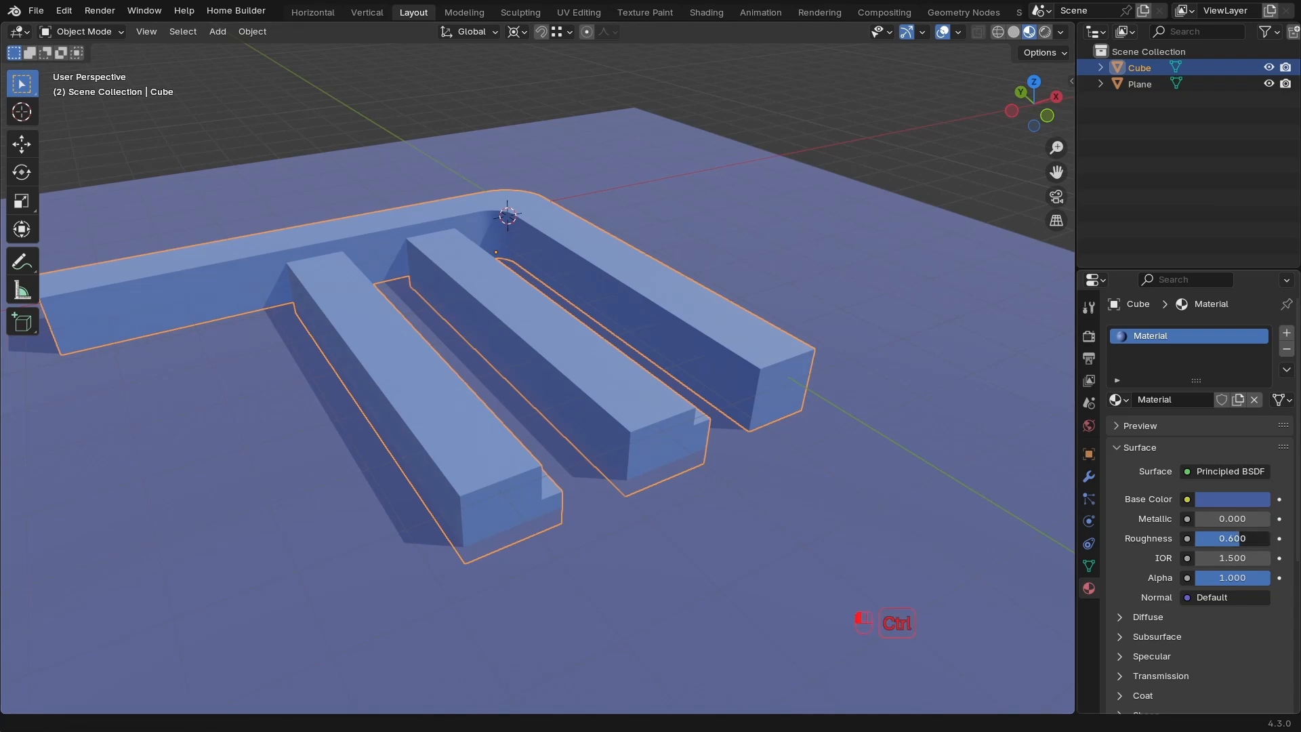
Try out the diffuse roughness setting of the bar object's material.
scroll(1152, 529, down, 3)
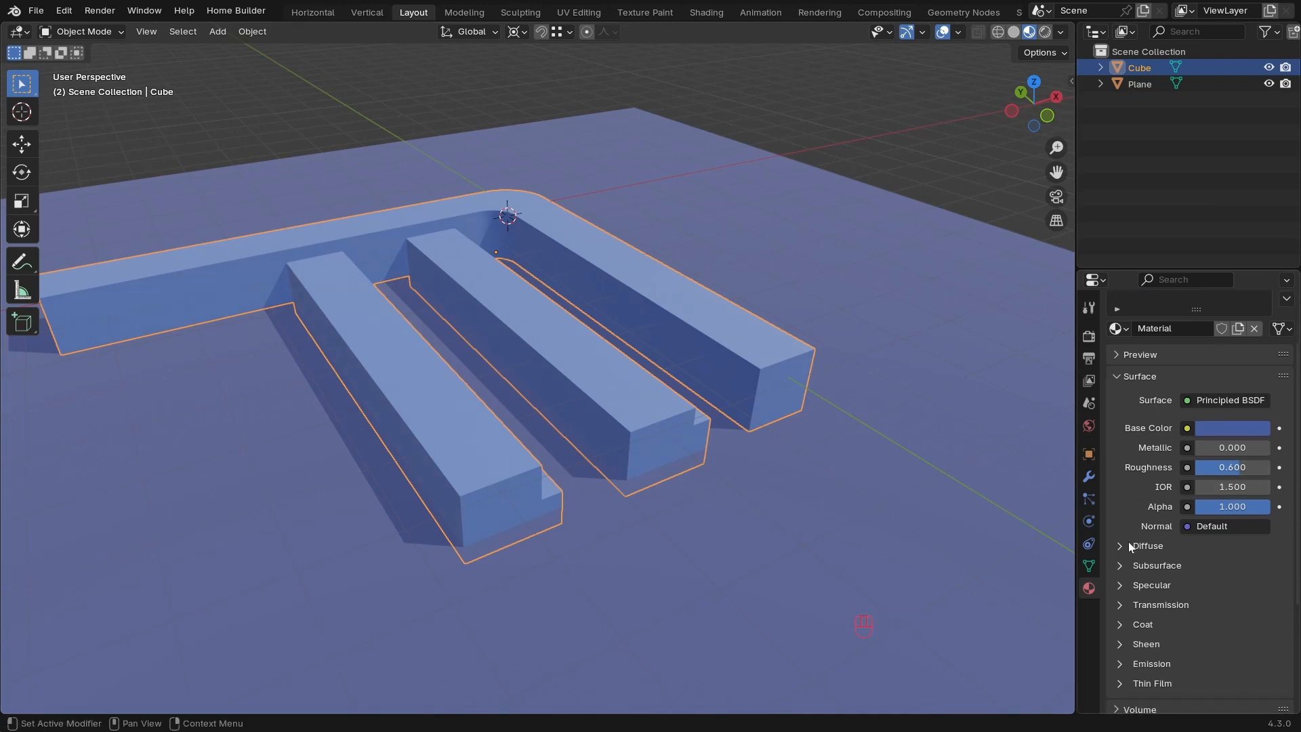
click(1118, 549)
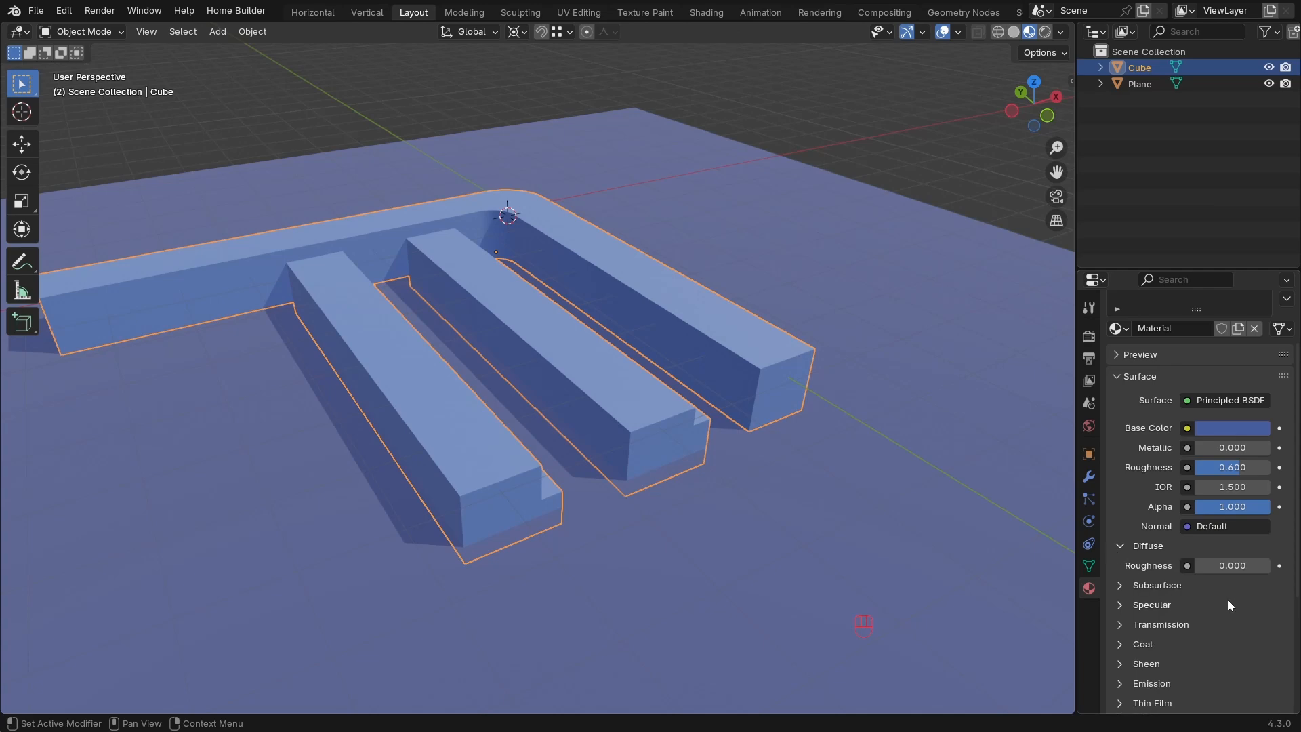
drag(1270, 565, 1196, 565)
click(1118, 546)
Try a specular IOR level of 0.400 on the bar material and readjust the level.
click(1162, 592)
scroll(1251, 589, down, 2)
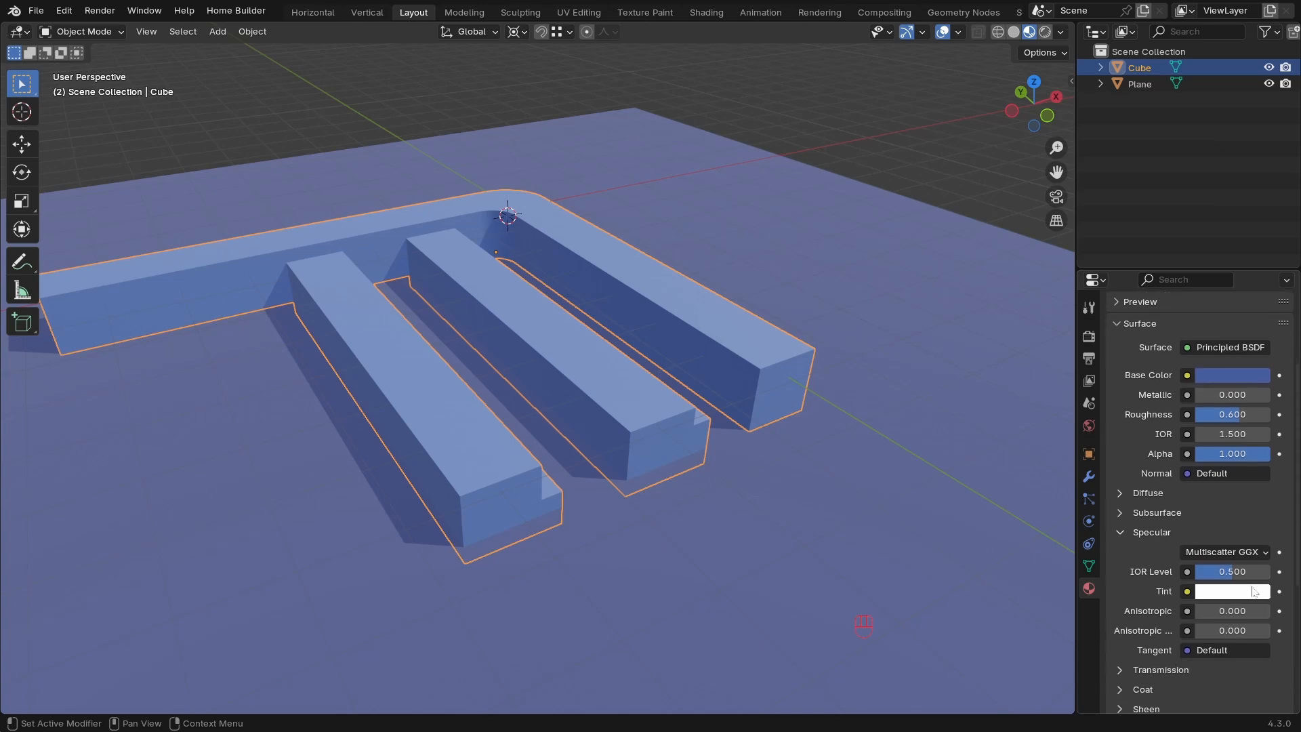
mouse_move(1230, 573)
mouse_down()
mouse_move(1193, 573)
mouse_move(1225, 571)
mouse_up()
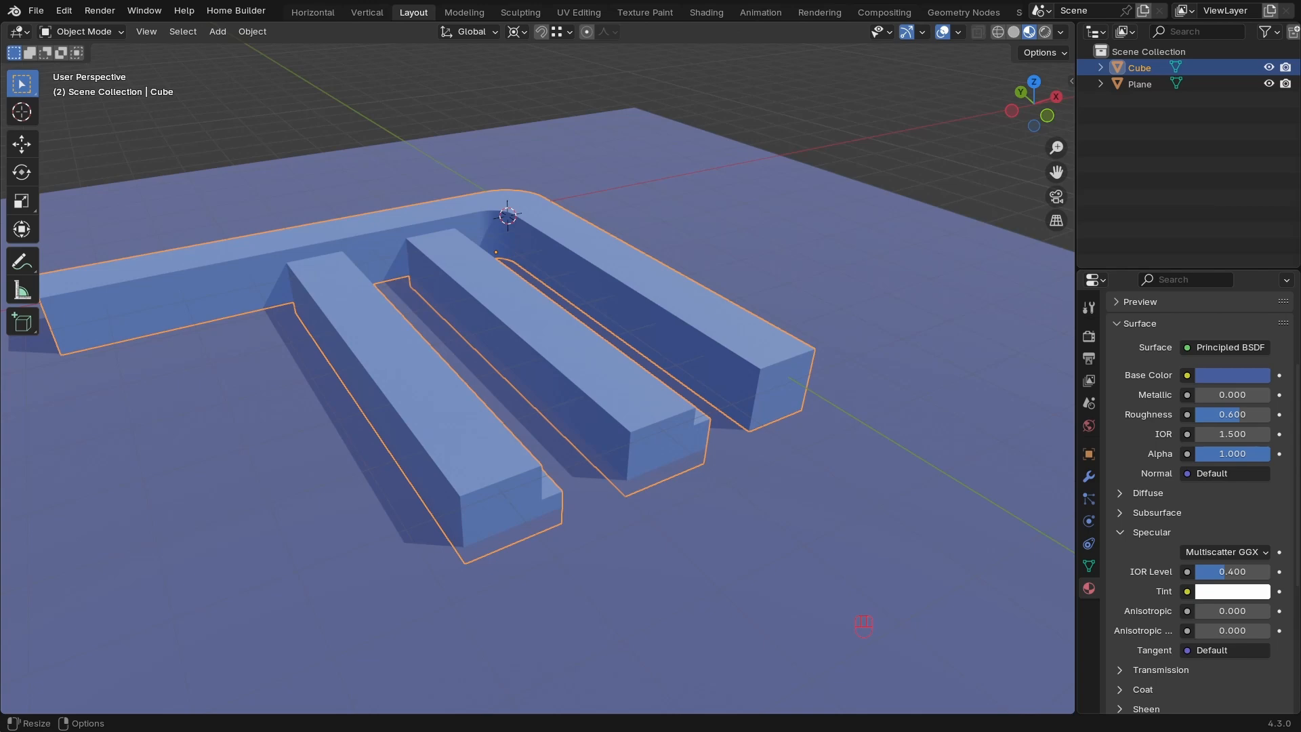
drag(1202, 572, 1232, 571)
click(1124, 532)
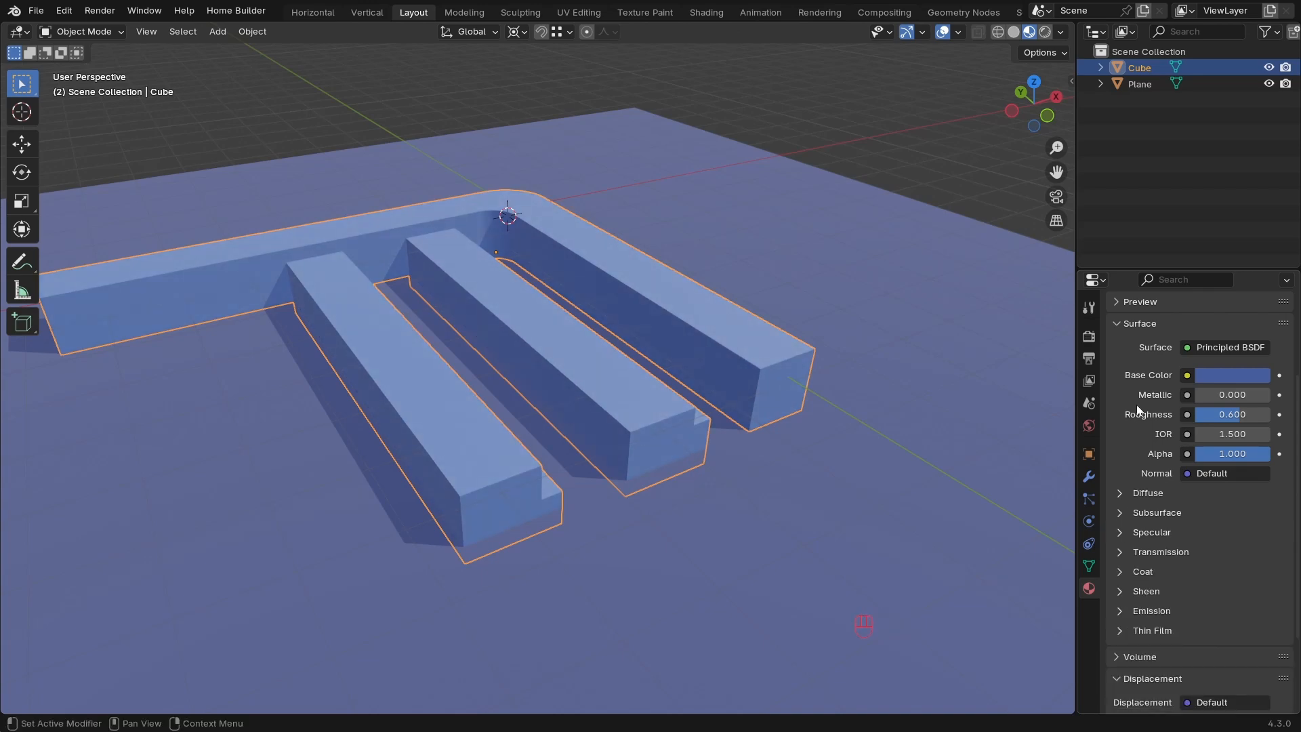
click(1117, 324)
Switch the viewport shading from Material Preview to Rendered.
middle_drag(847, 366, 664, 430)
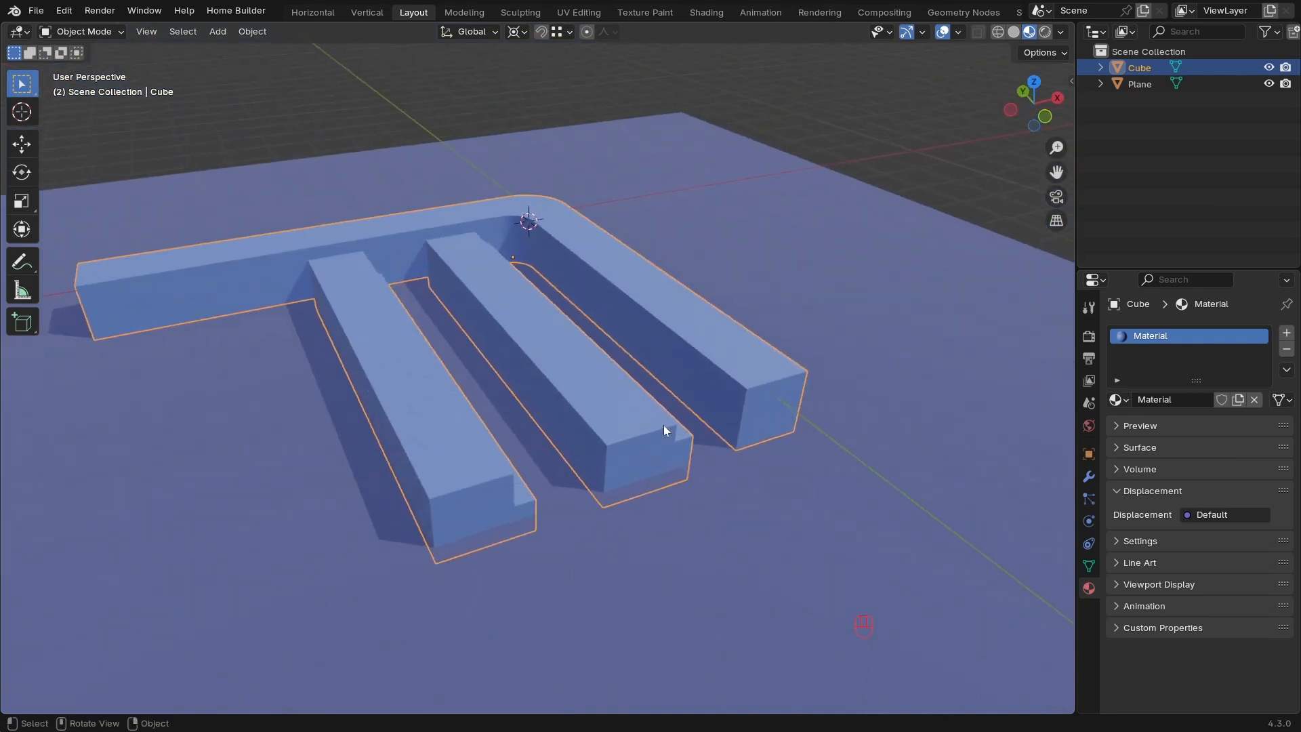
scroll(648, 339, down, 5)
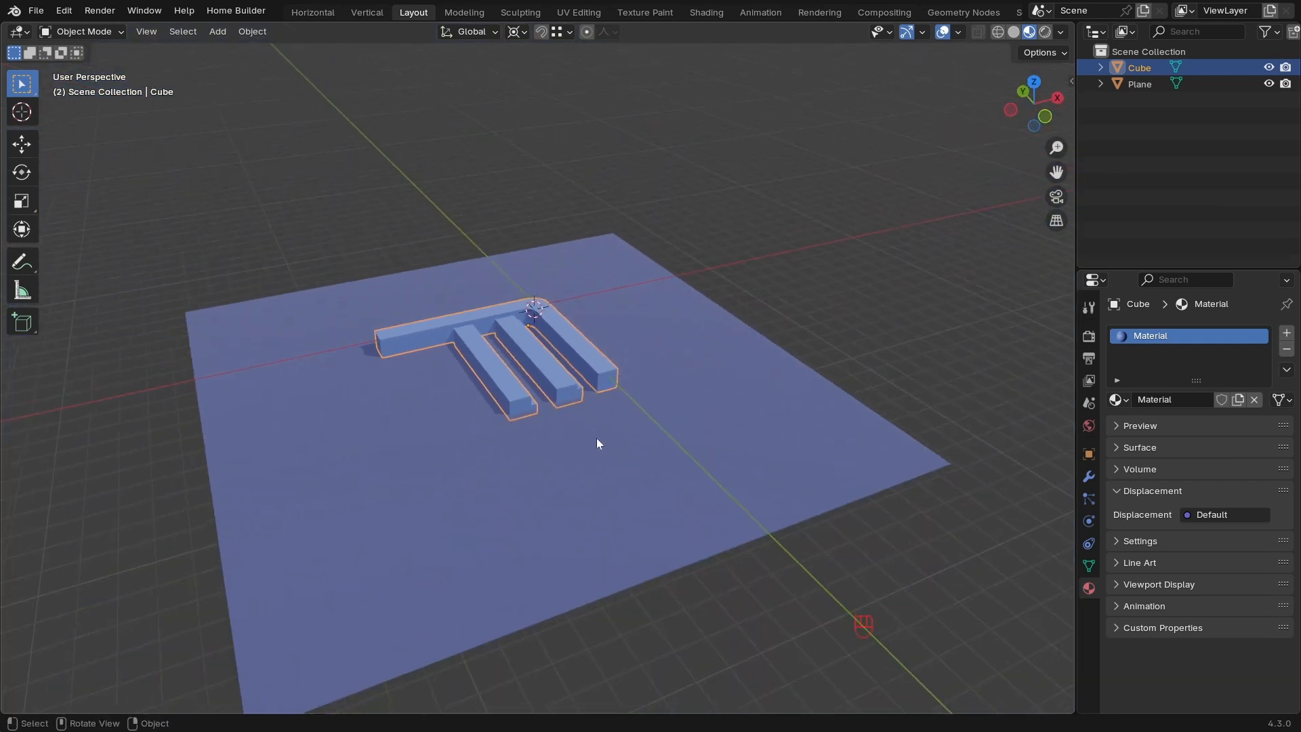
scroll(684, 342, up, 4)
key(z)
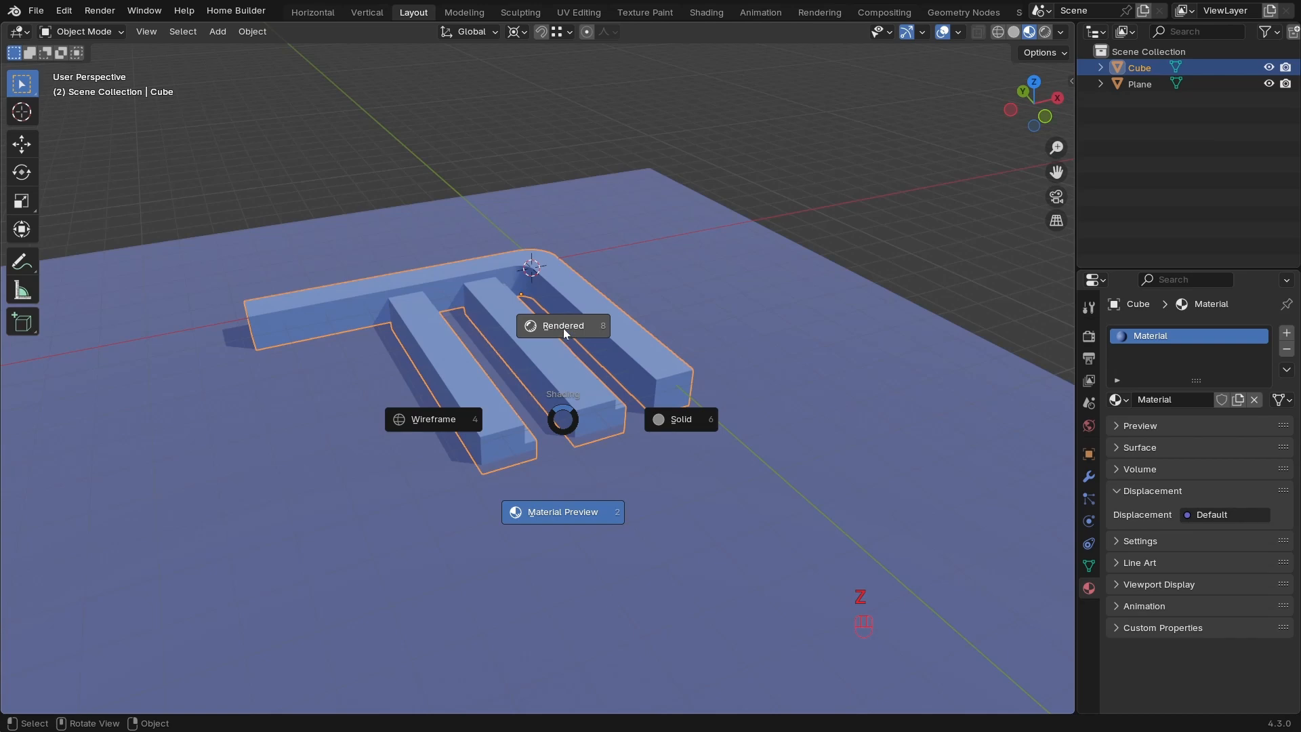
click(564, 328)
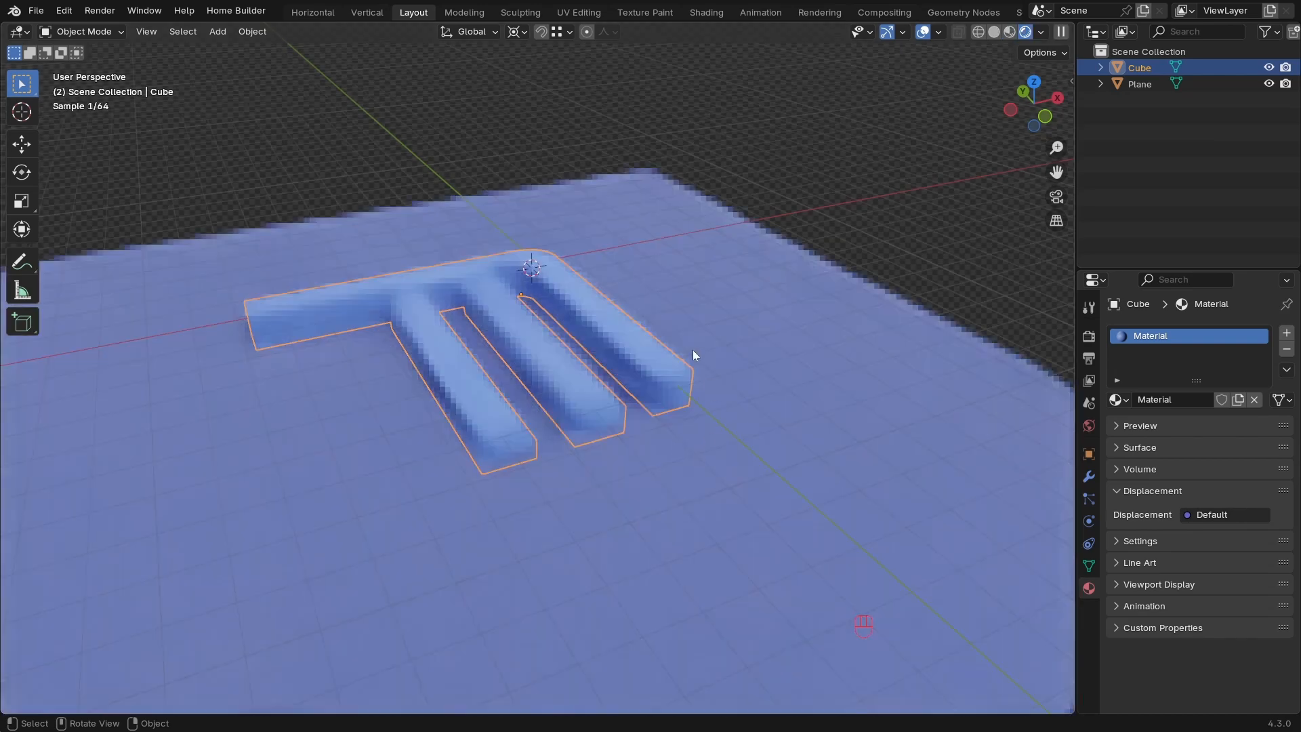
Turn Scene Lights and Scene World off and back on to compare the lighting in the rendered viewport.
click(1042, 31)
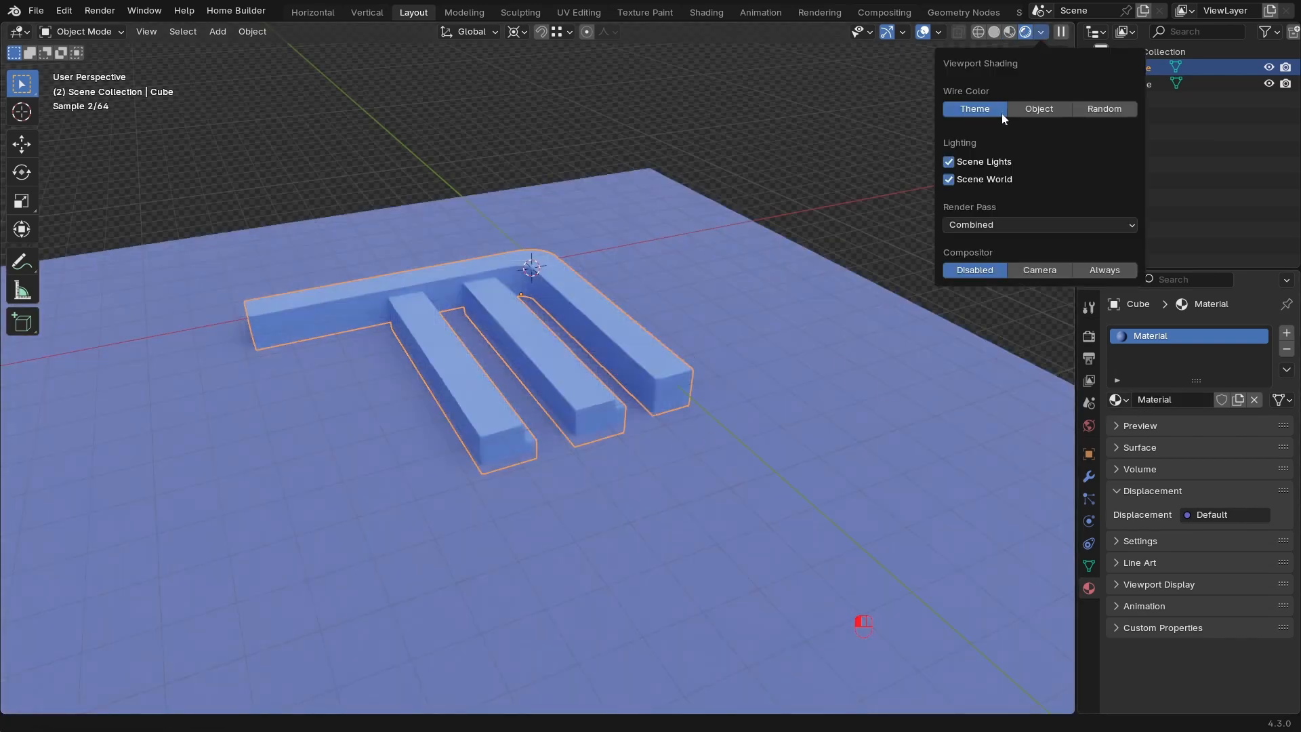
click(948, 162)
click(950, 180)
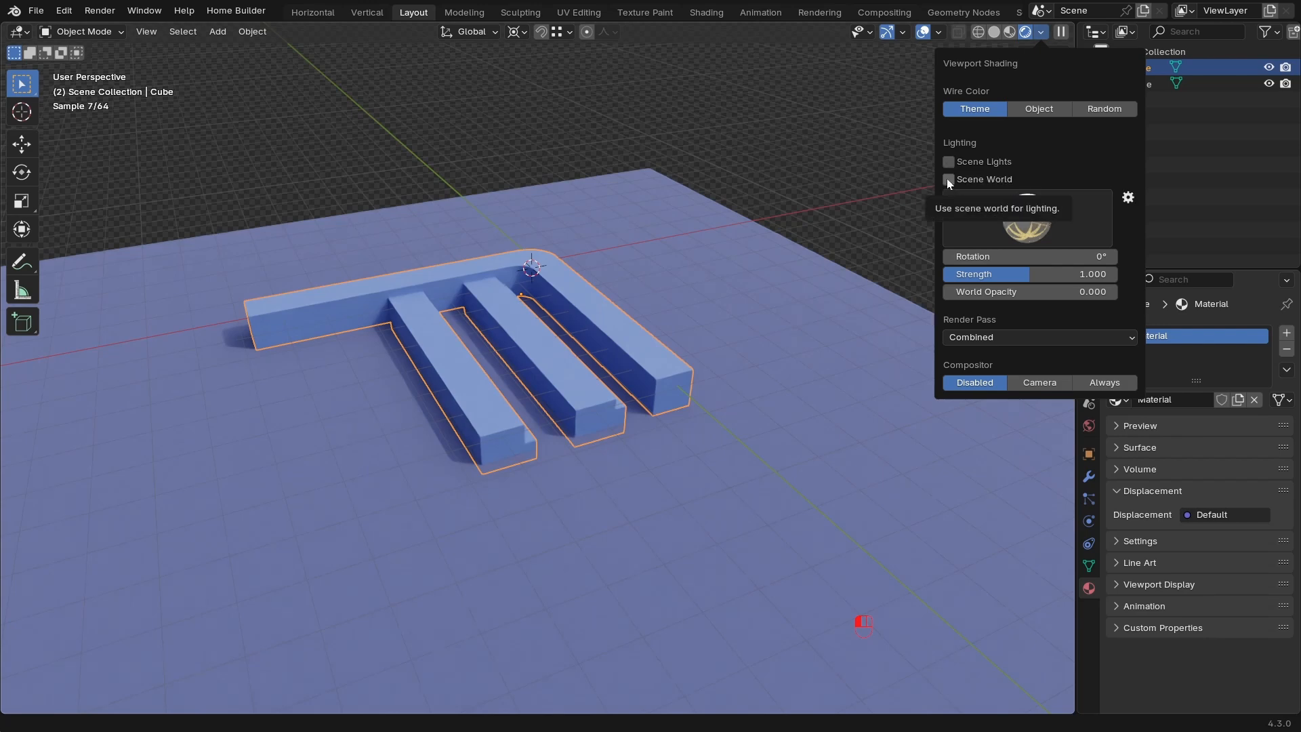
click(948, 179)
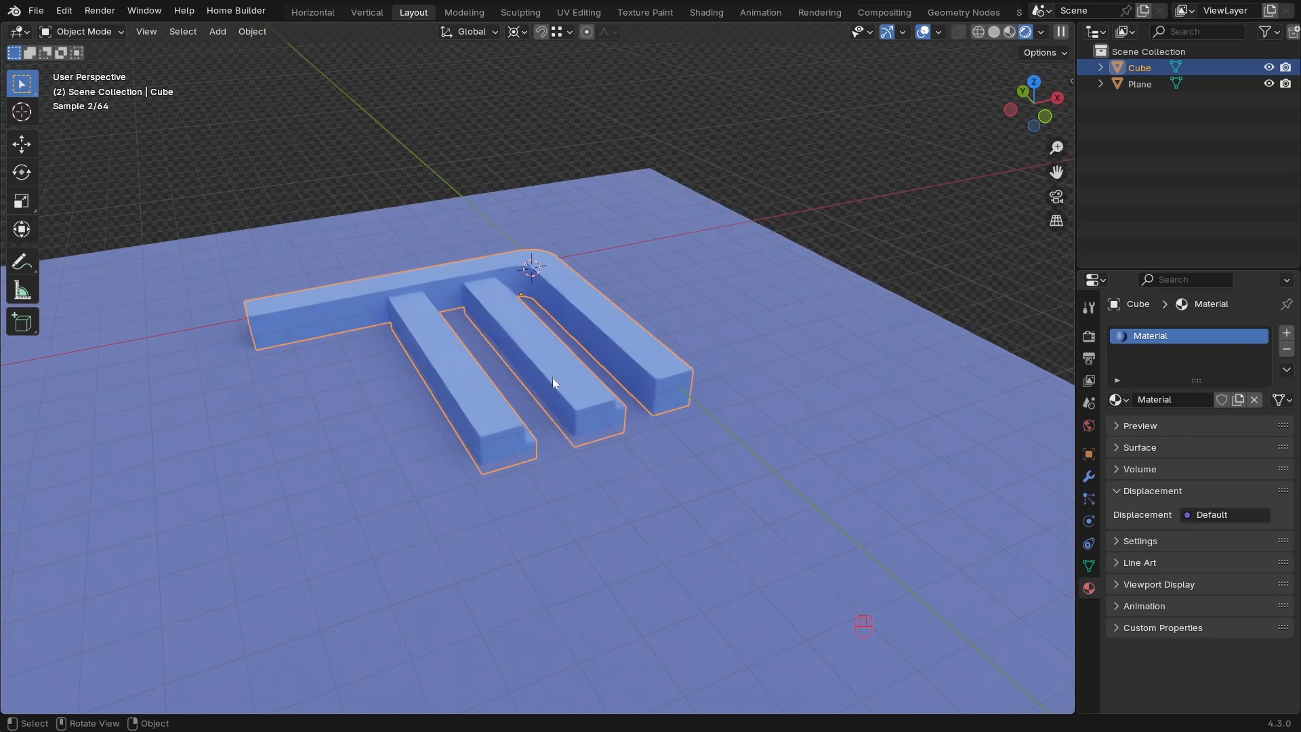
middle_drag(553, 382, 653, 338)
mouse_move(646, 405)
ctrl+middle_down()
mouse_move(698, 392)
mouse_move(666, 389)
ctrl+middle_up()
Light the viewport with the green outdoor environment rotated to 13.5° instead of the scene lights and scene world.
click(1042, 32)
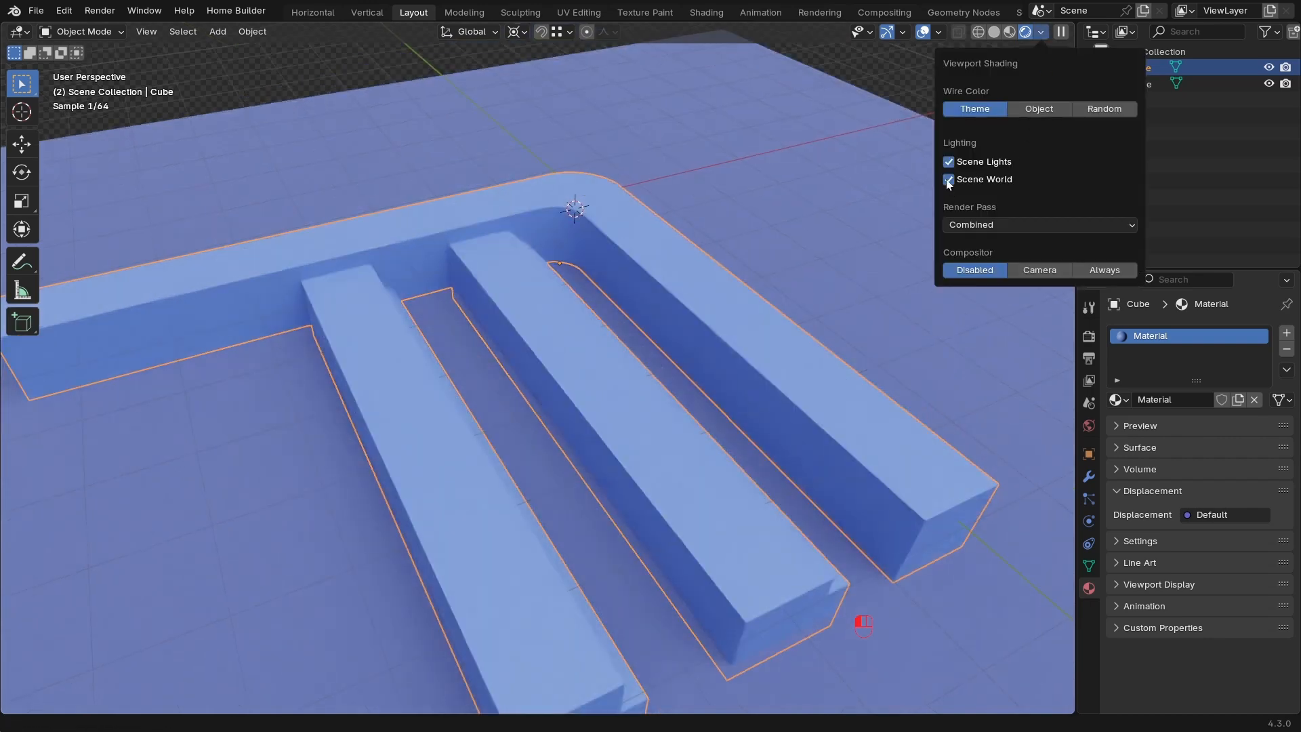
drag(949, 181, 946, 165)
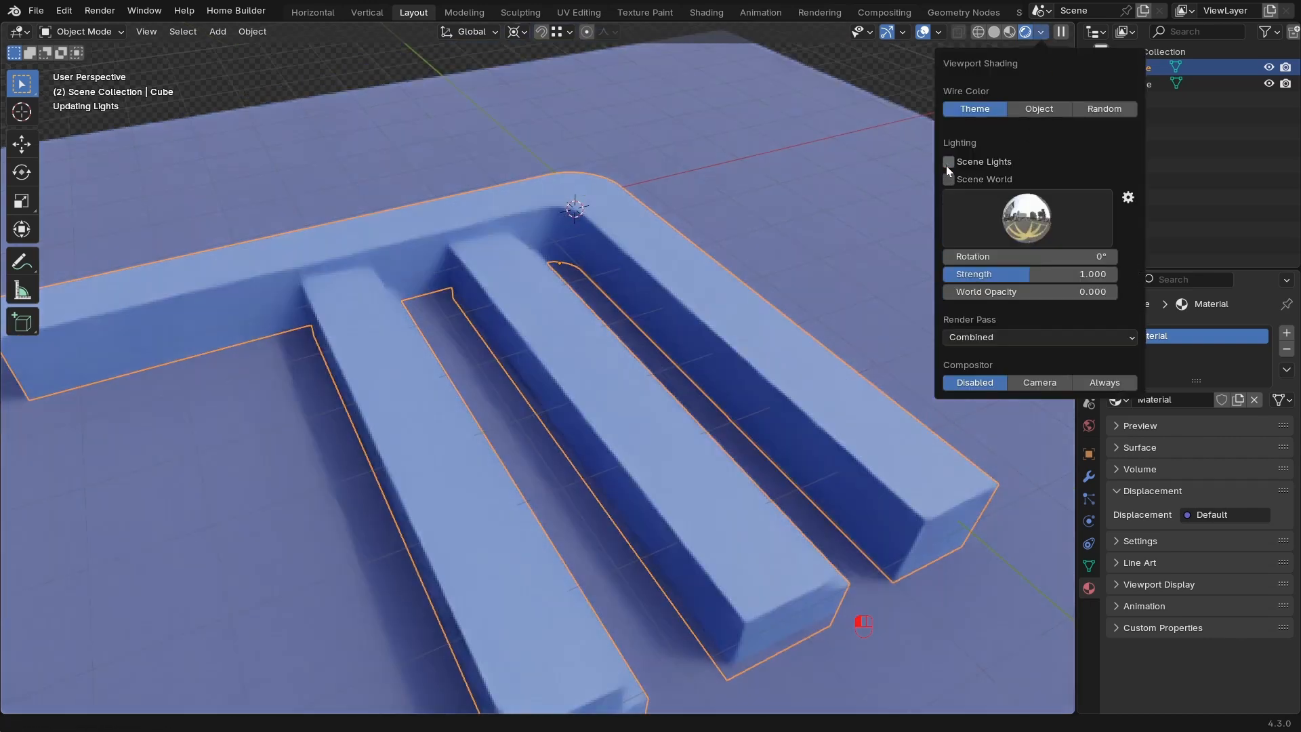
click(1028, 225)
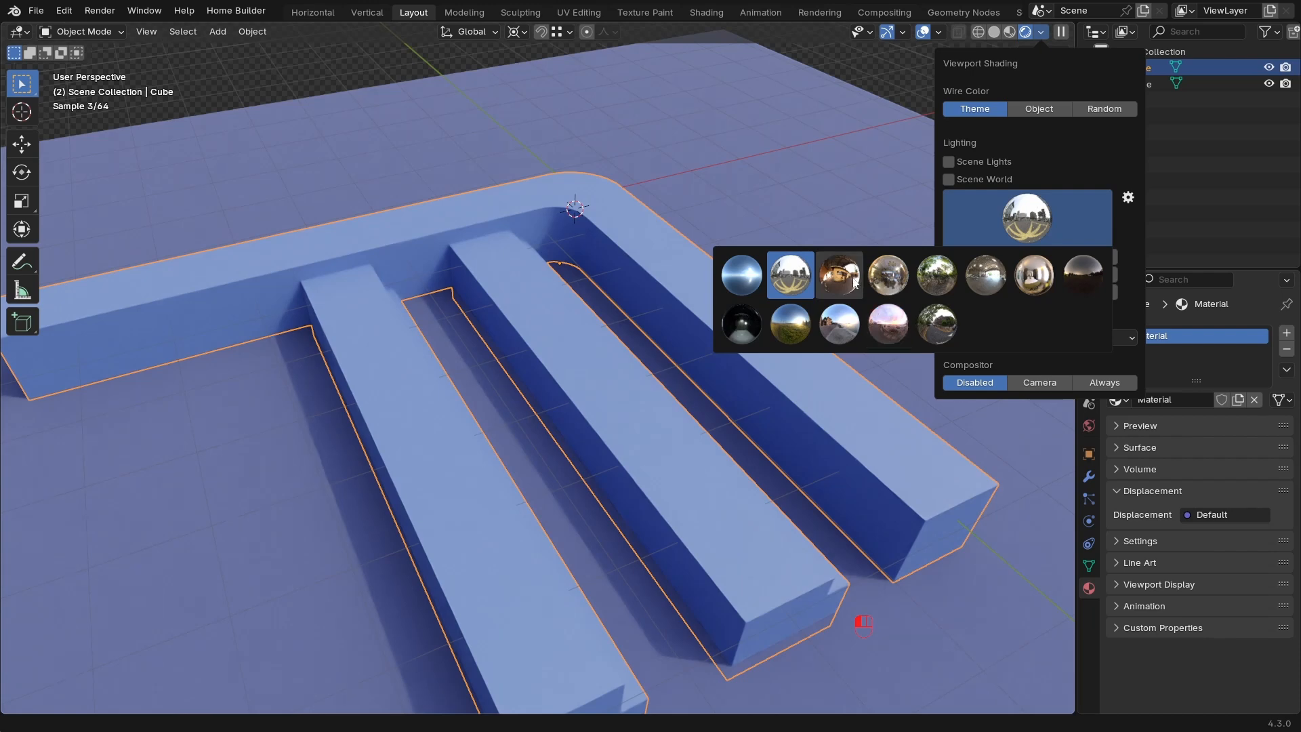
click(751, 271)
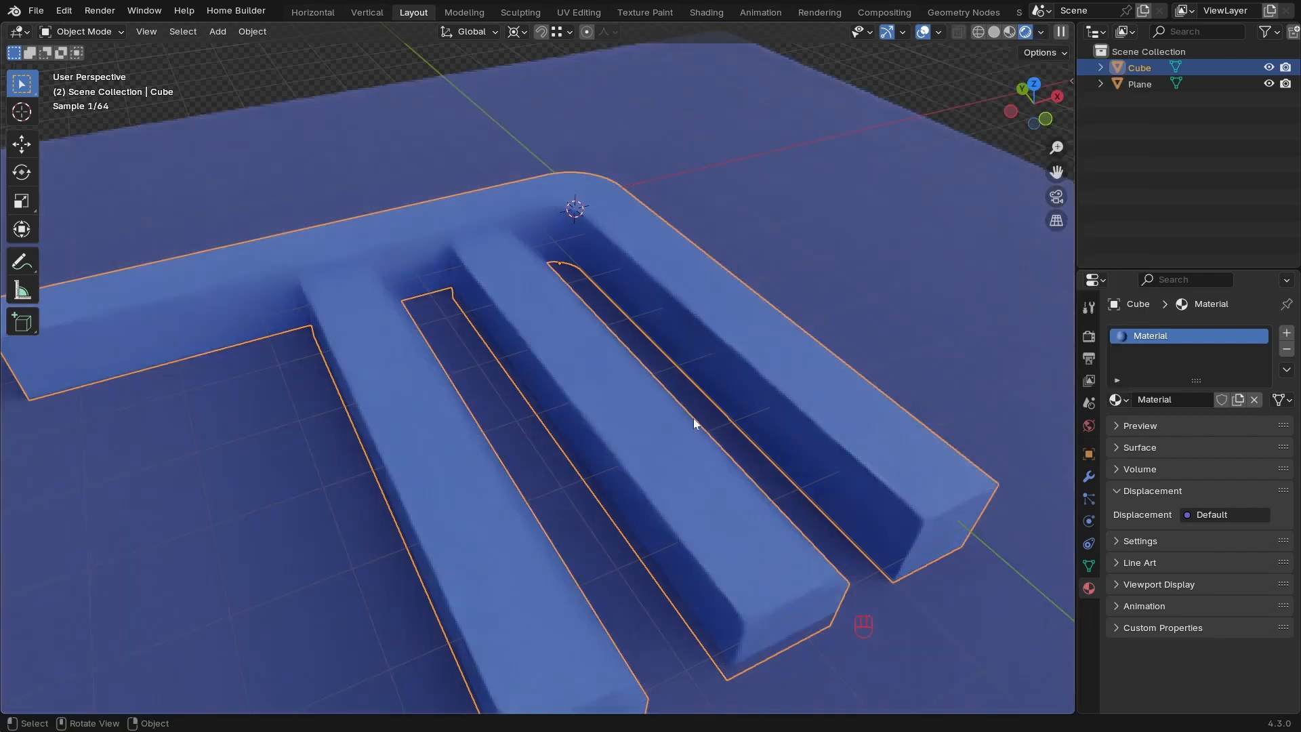
click(1041, 31)
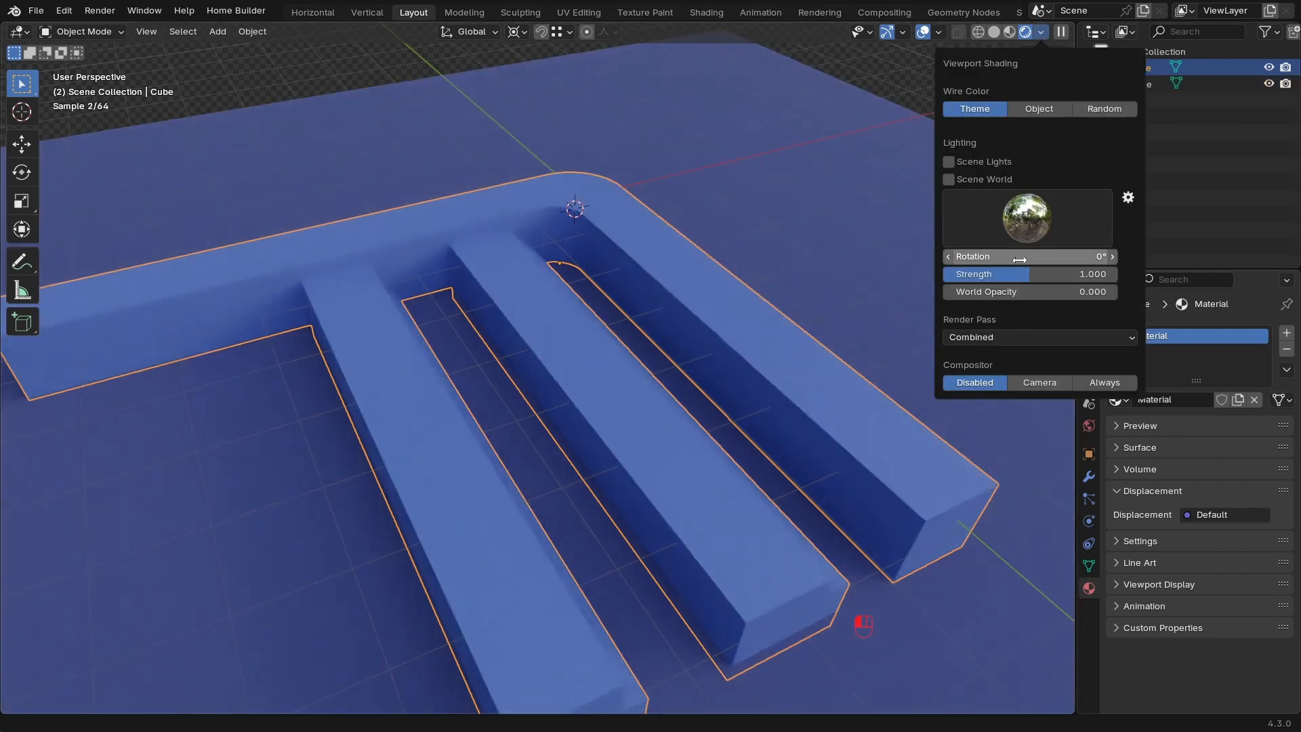
mouse_move(1019, 259)
mouse_down()
mouse_move(1057, 259)
mouse_move(1005, 256)
mouse_up()
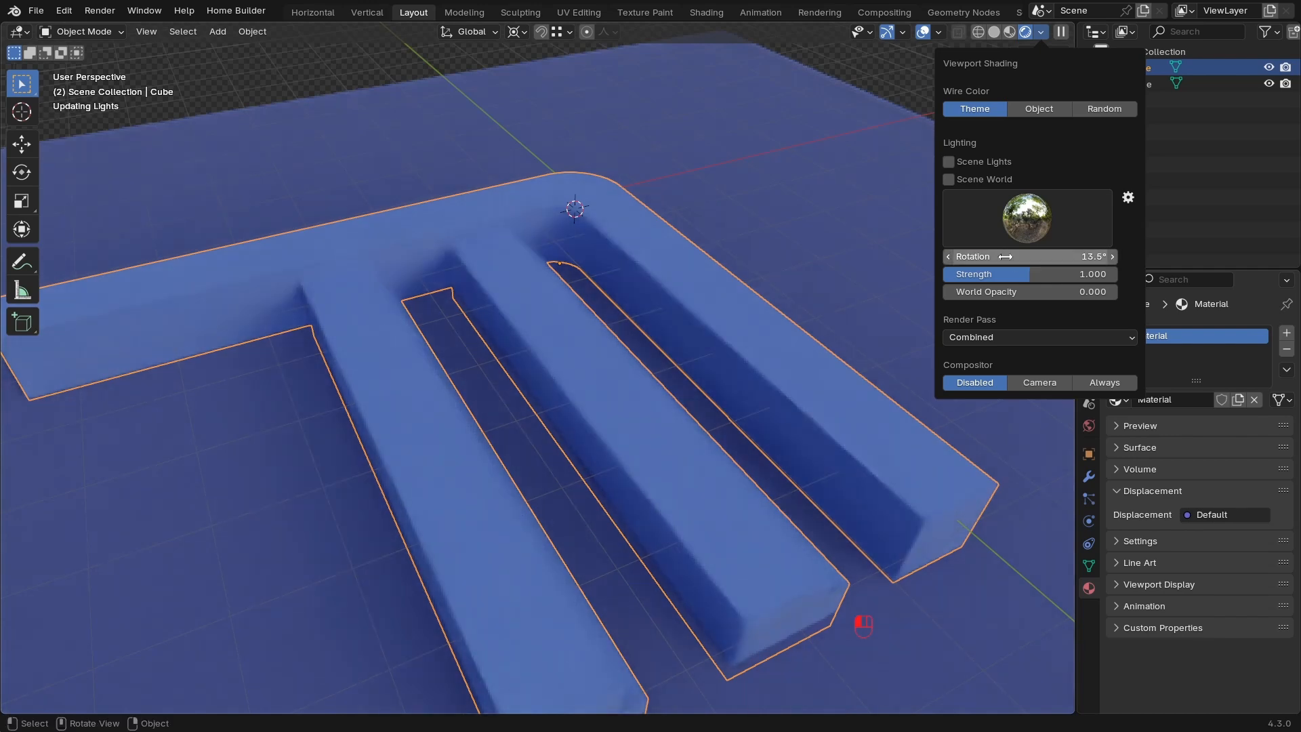
Turn Scene Lights and Scene World back on for the rendered viewport.
click(1042, 32)
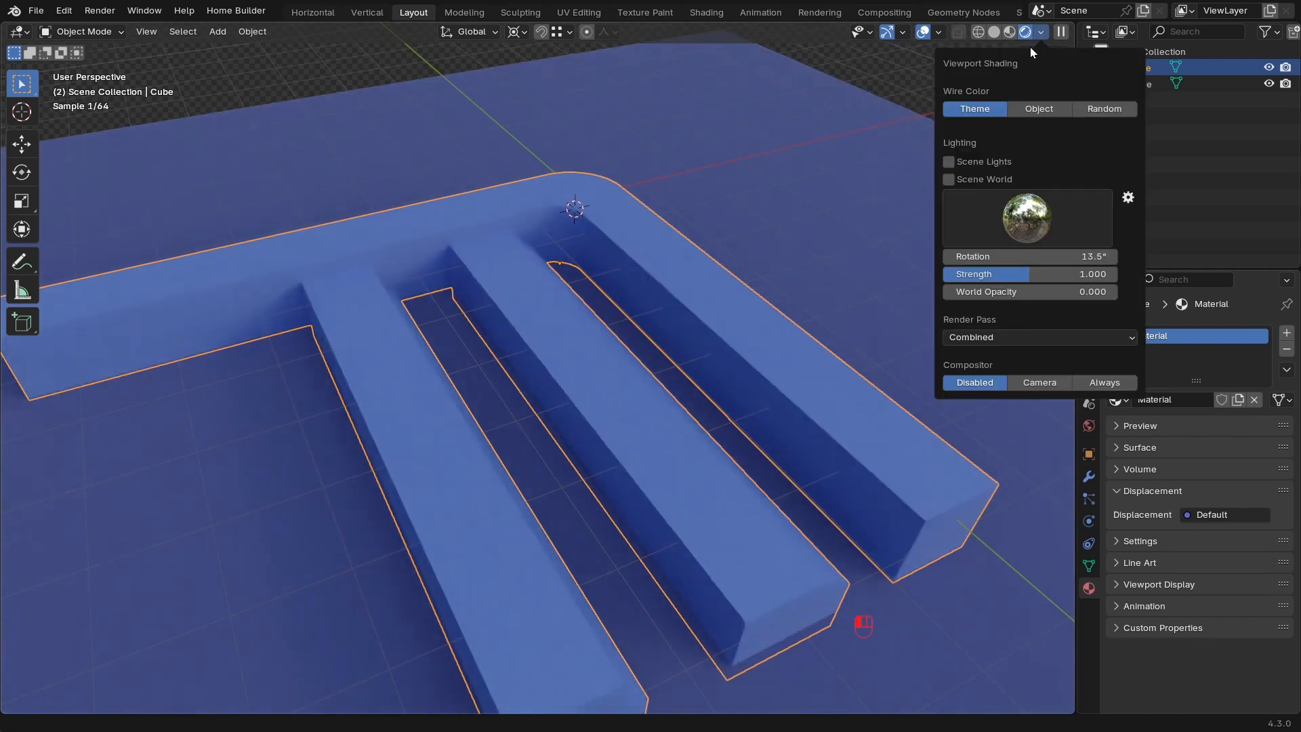
click(949, 163)
click(949, 178)
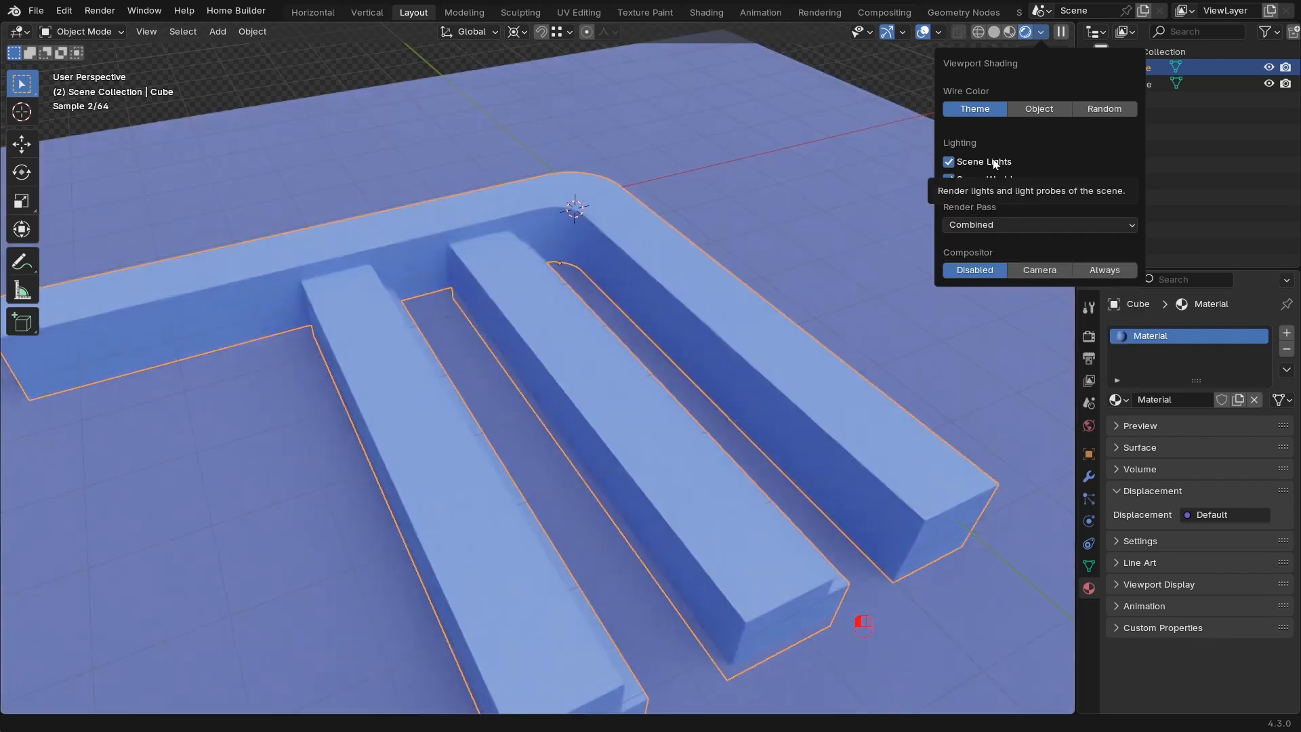
click(1040, 32)
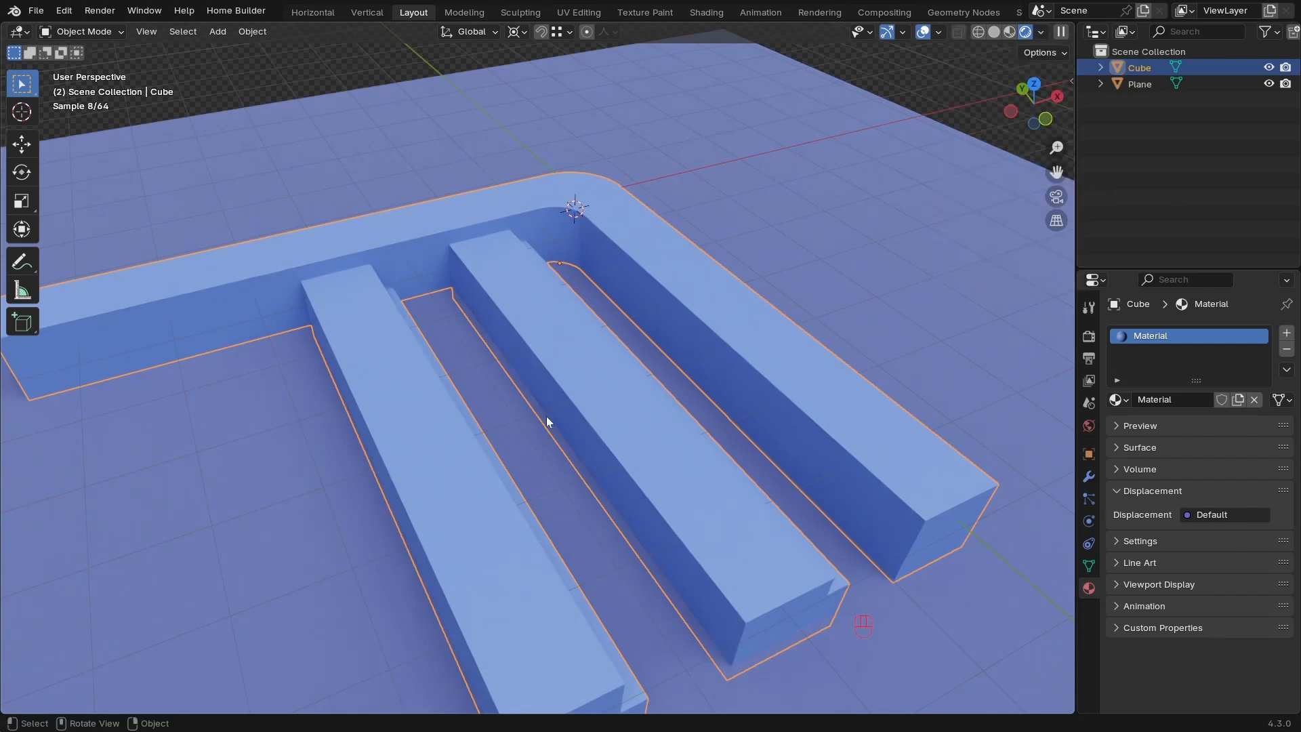
Add an area light to the scene.
key(shift+a)
mouse_move(584, 553)
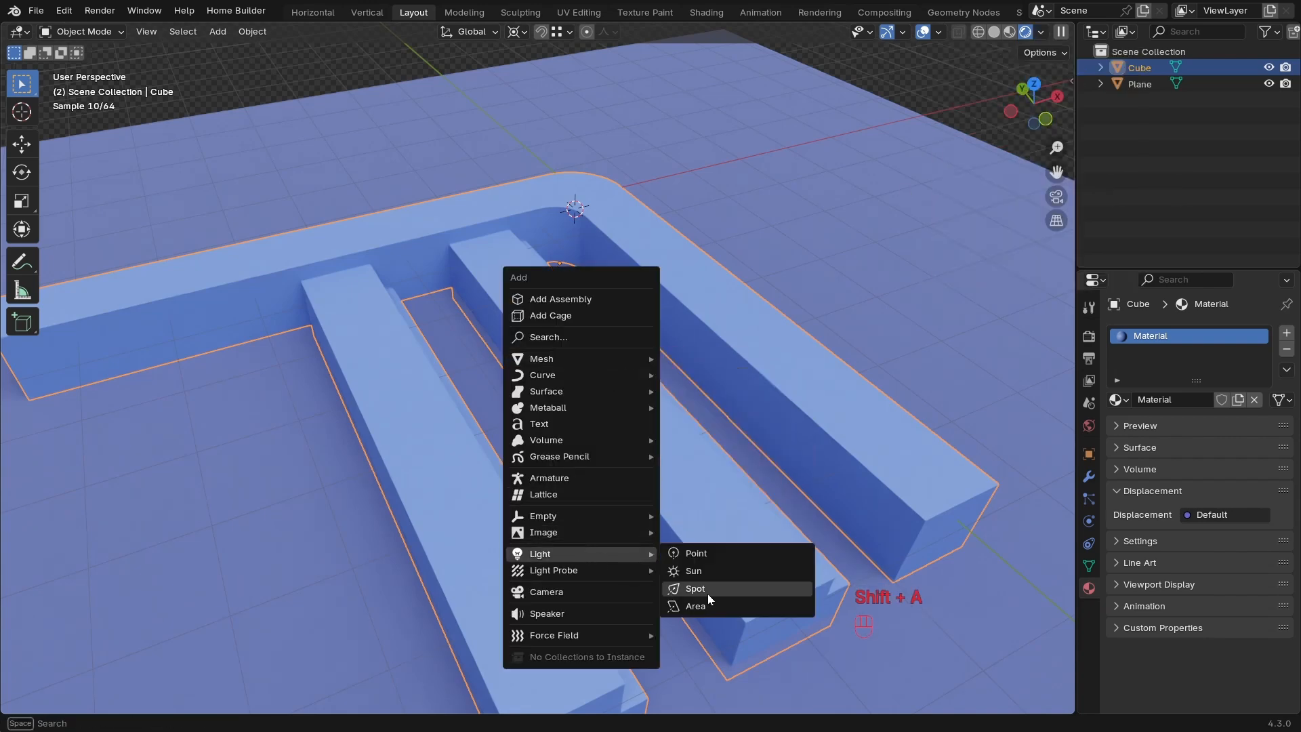
click(706, 608)
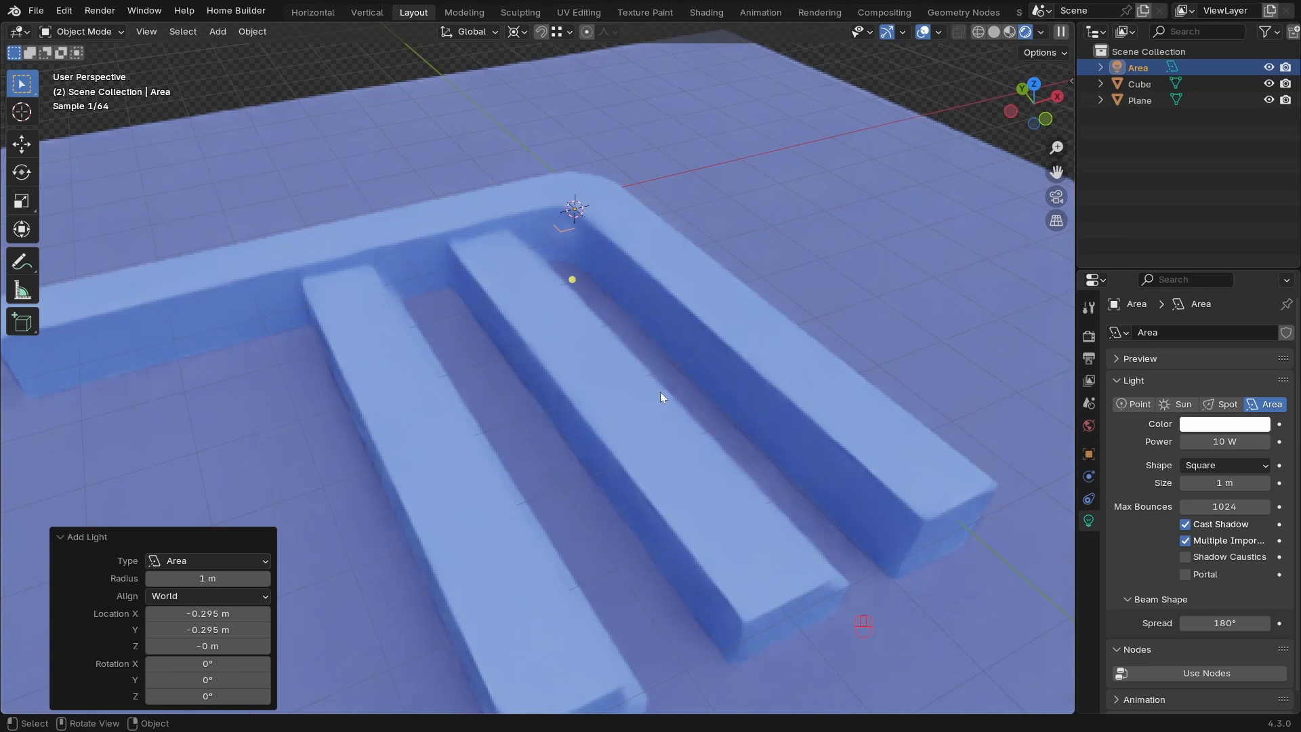
Move the area light above the bar object's rounded corner and scale it up by a factor of about 2.2.
key(g)
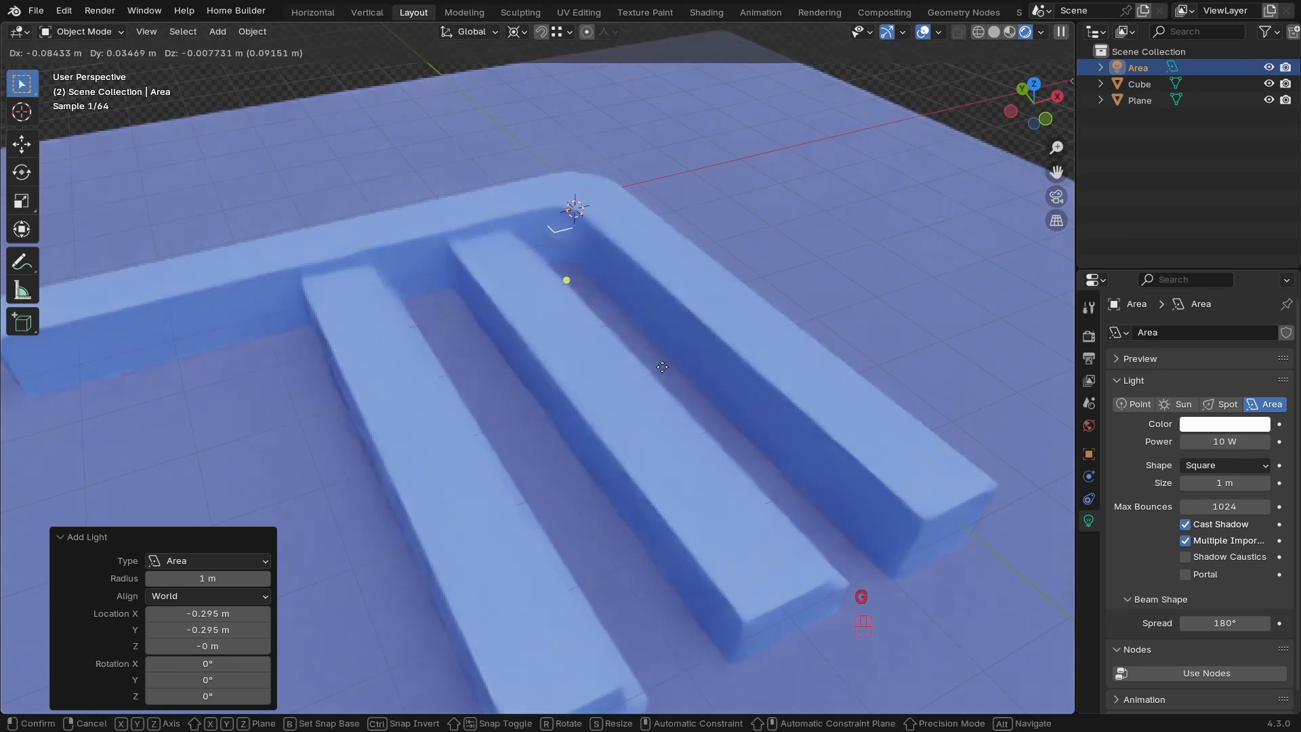
click(668, 349)
key(s)
click(864, 441)
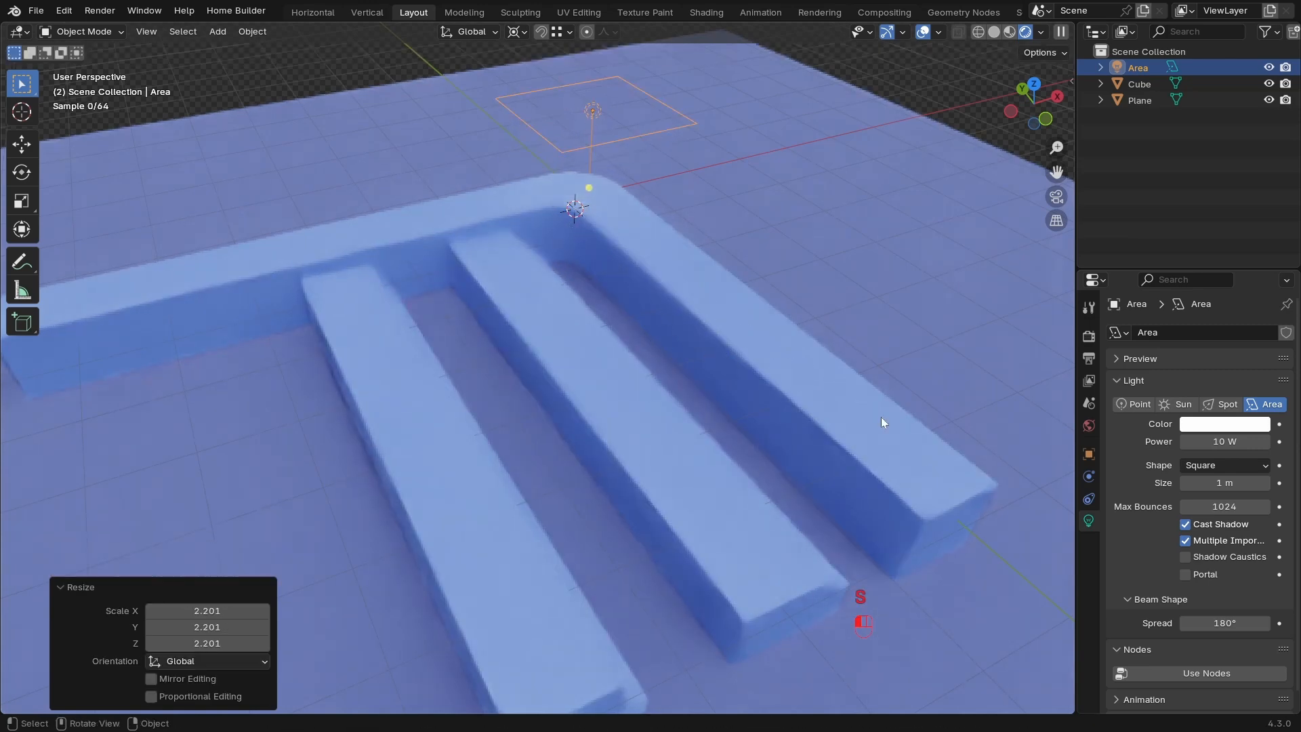
Set the area light's power to 200 W.
click(1224, 423)
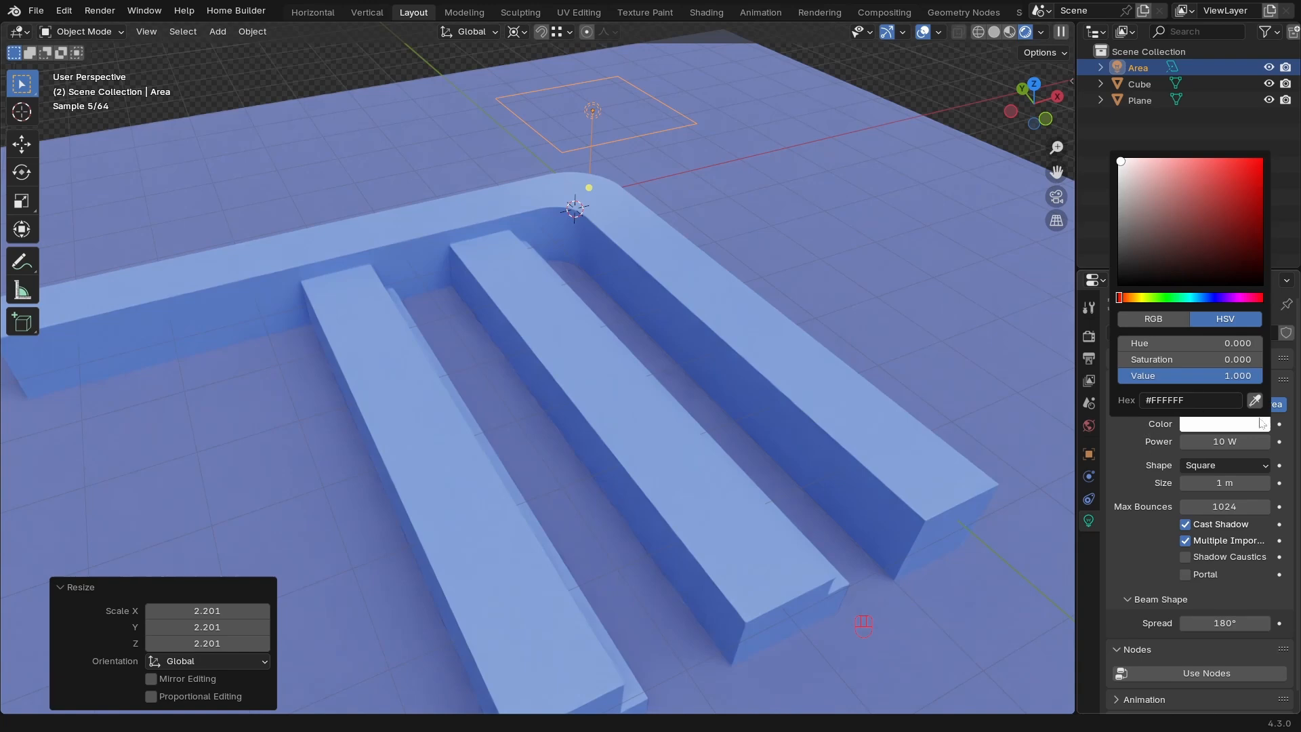
key(Escape)
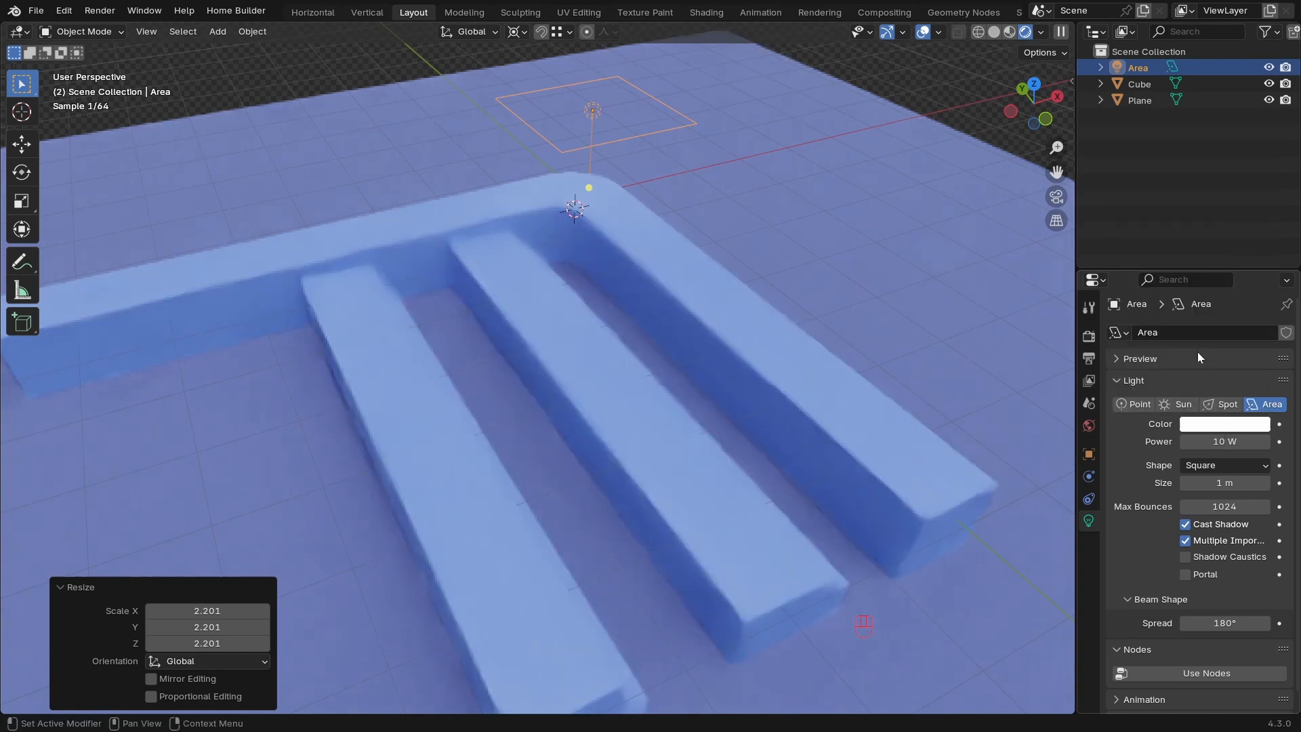
click(1224, 423)
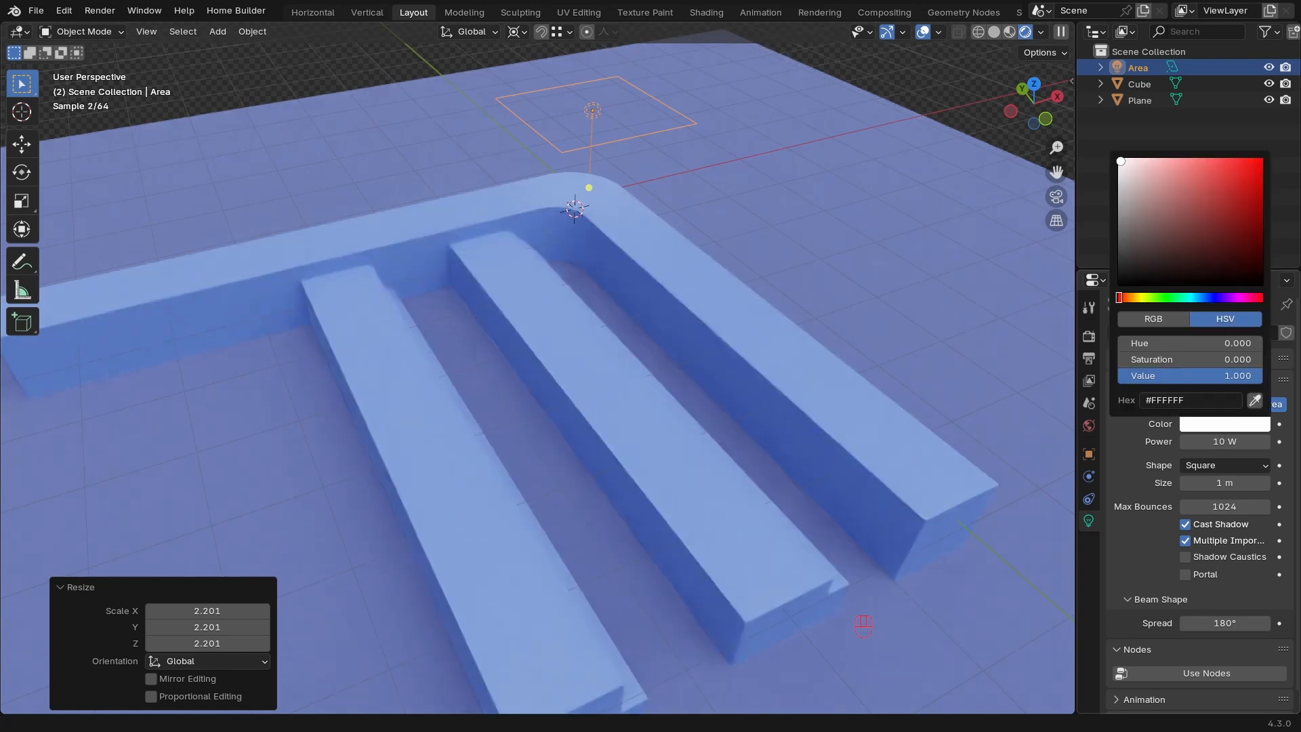
key(Escape)
click(1226, 442)
text(2)
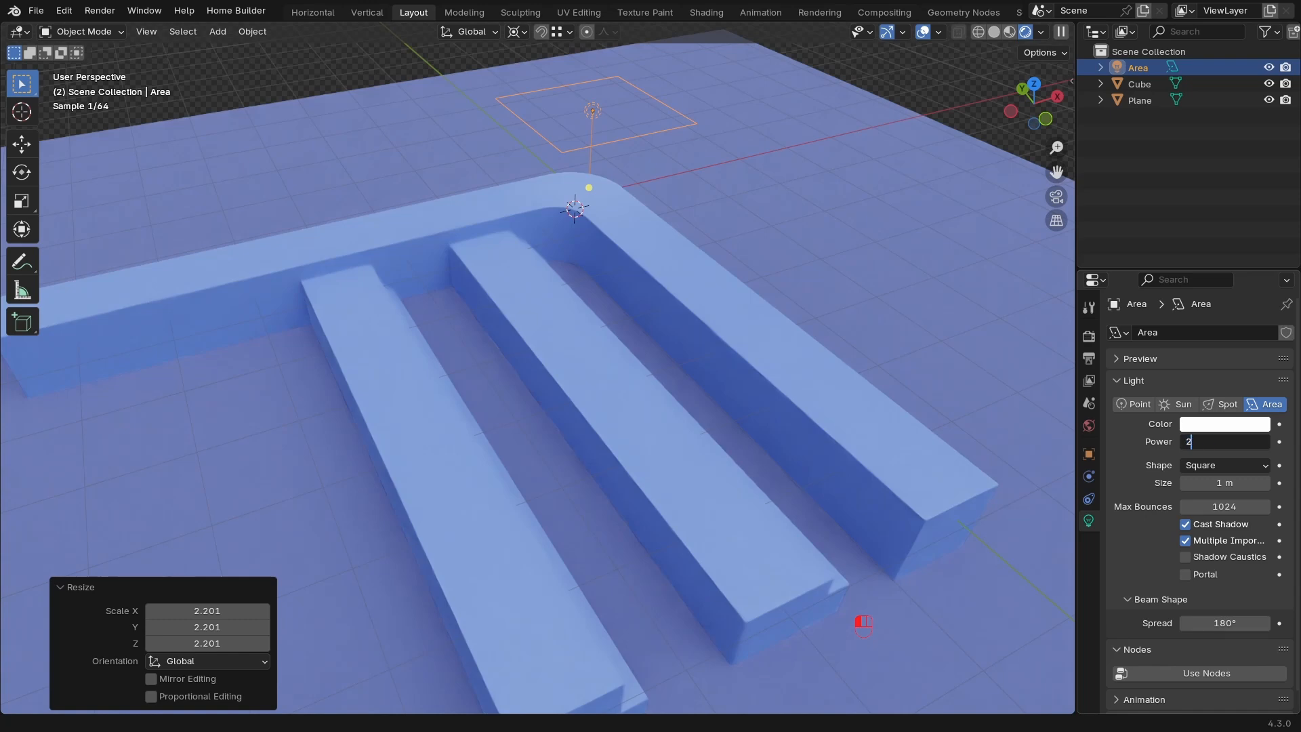
text(00)
key(Return)
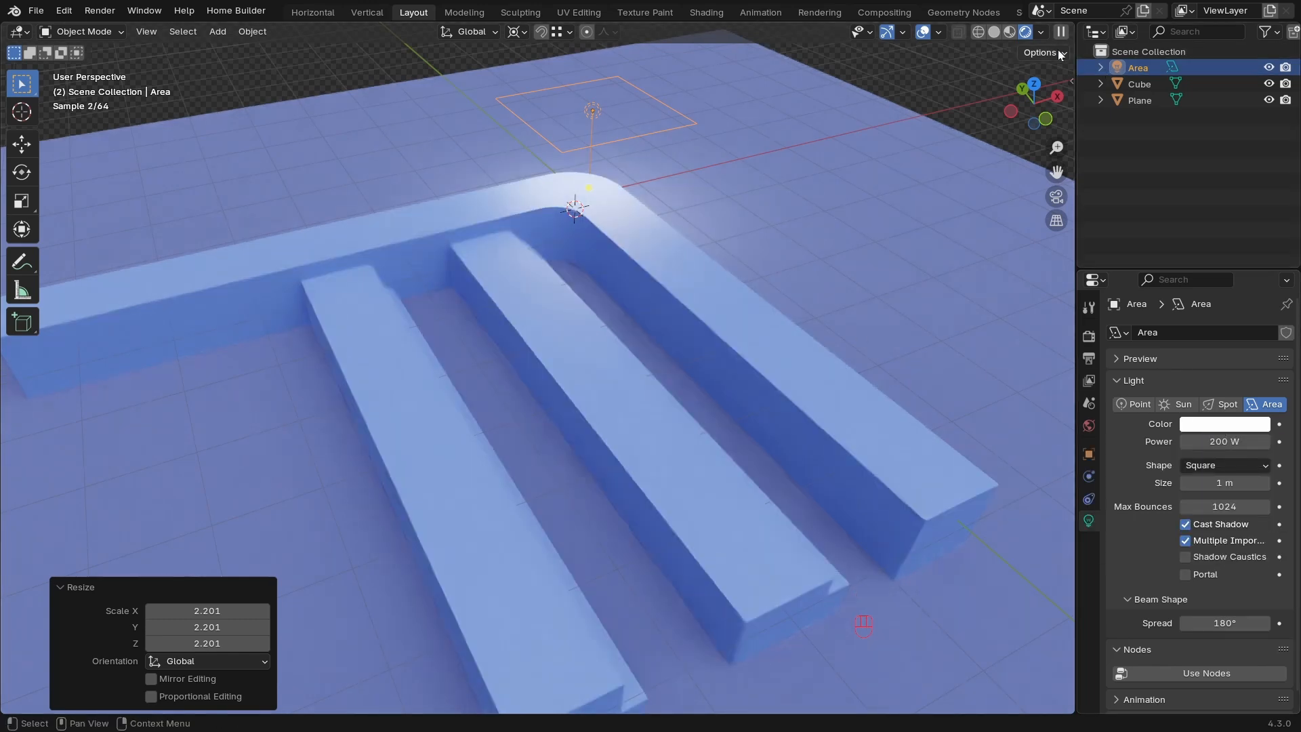
Turn off Scene Lights in the rendered viewport's shading options.
click(1041, 31)
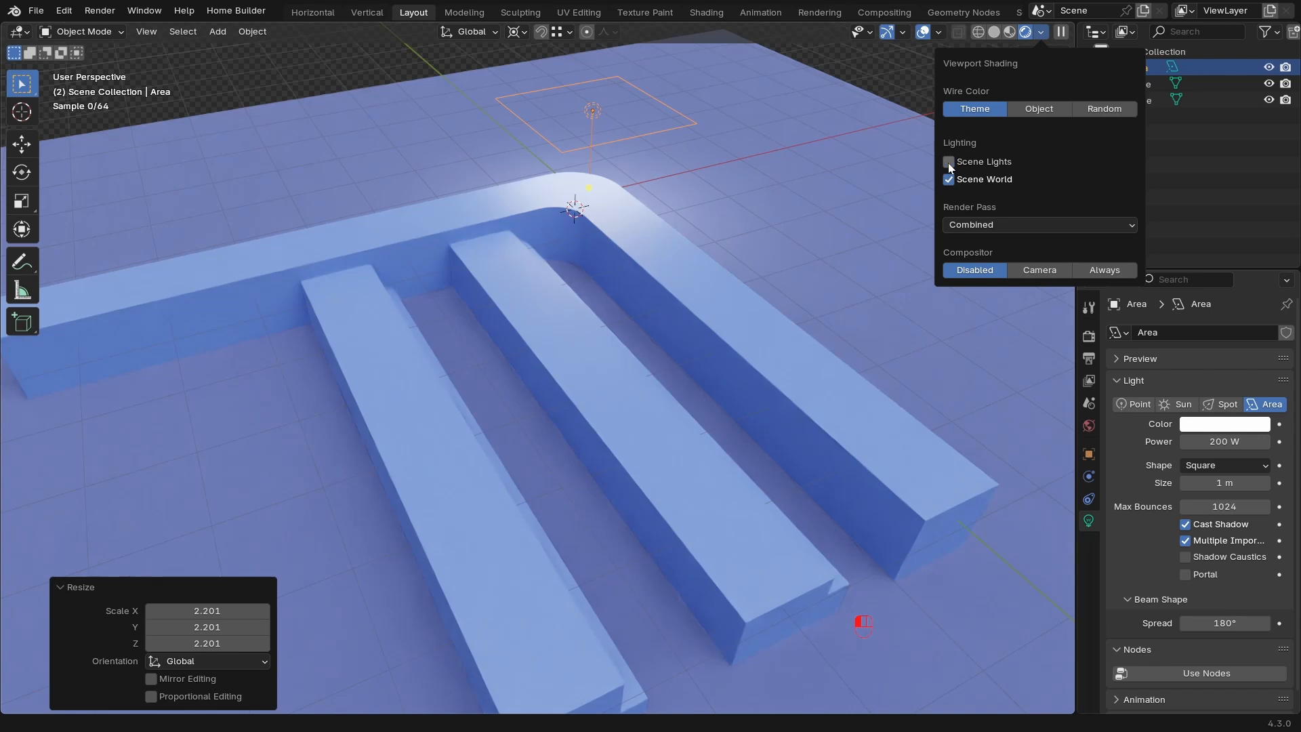
click(949, 162)
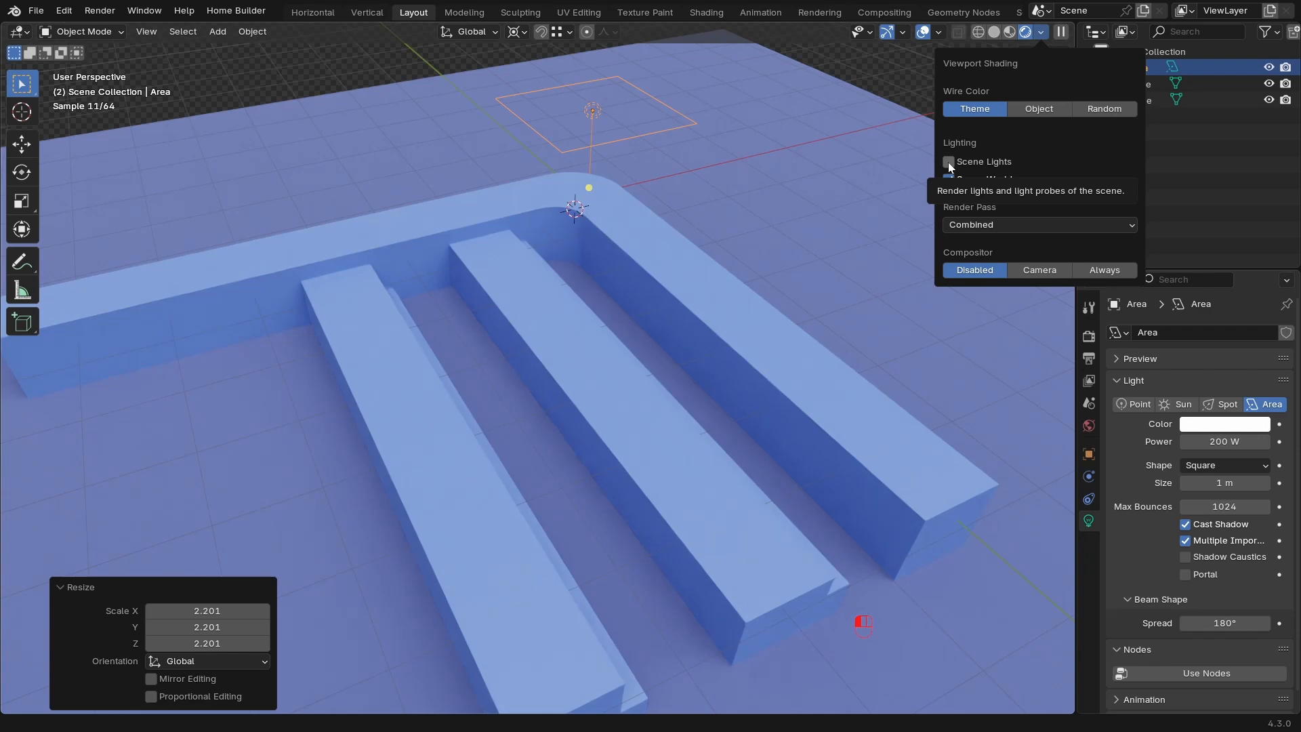
Turn Scene Lights back on in the rendered viewport's shading options and delete the area light.
click(948, 162)
middle_drag(628, 144, 605, 139)
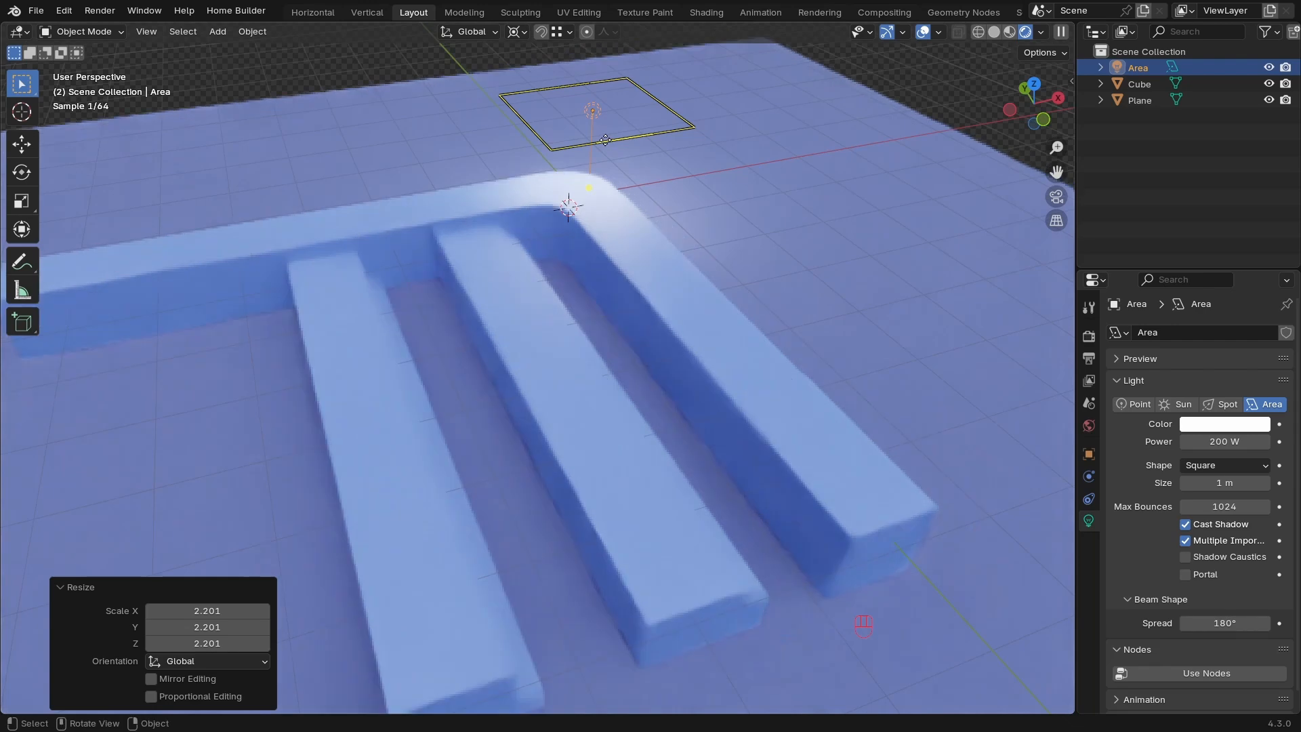
key(Delete)
ctrl+middle_drag(669, 214, 679, 315)
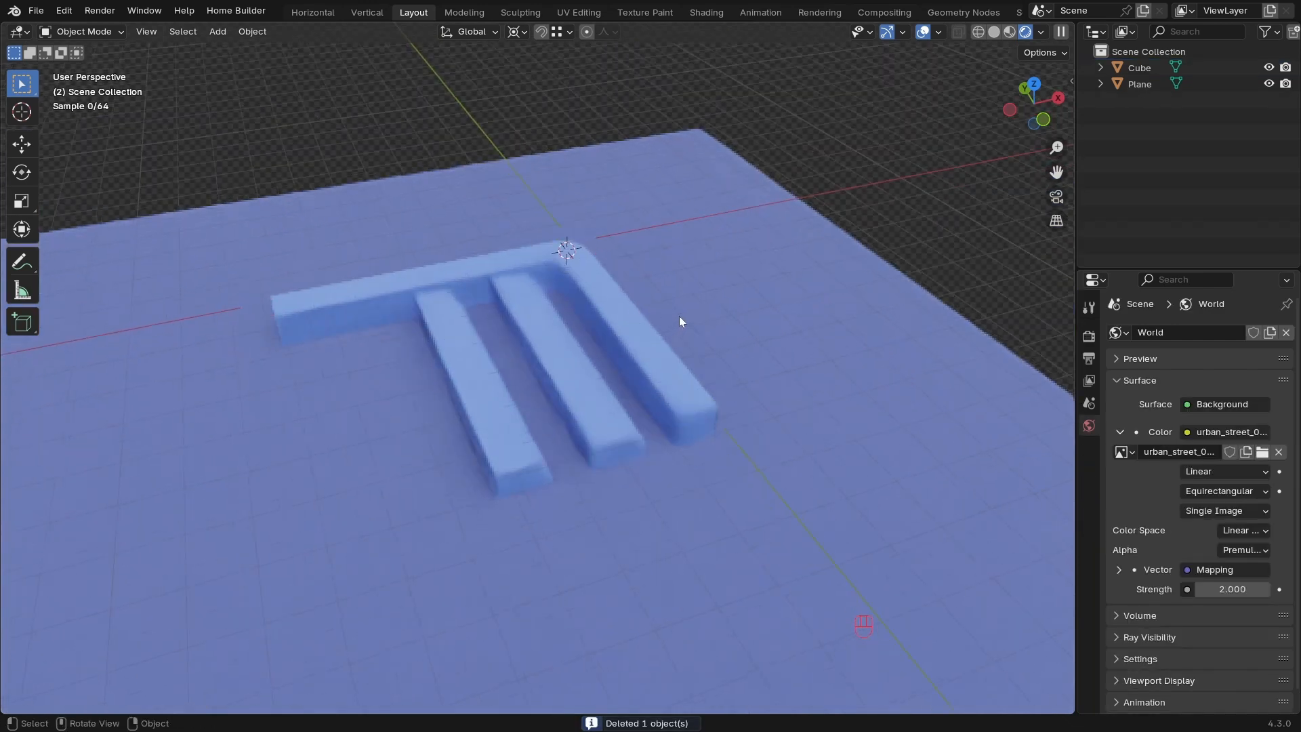
ctrl+middle_drag(726, 379, 693, 357)
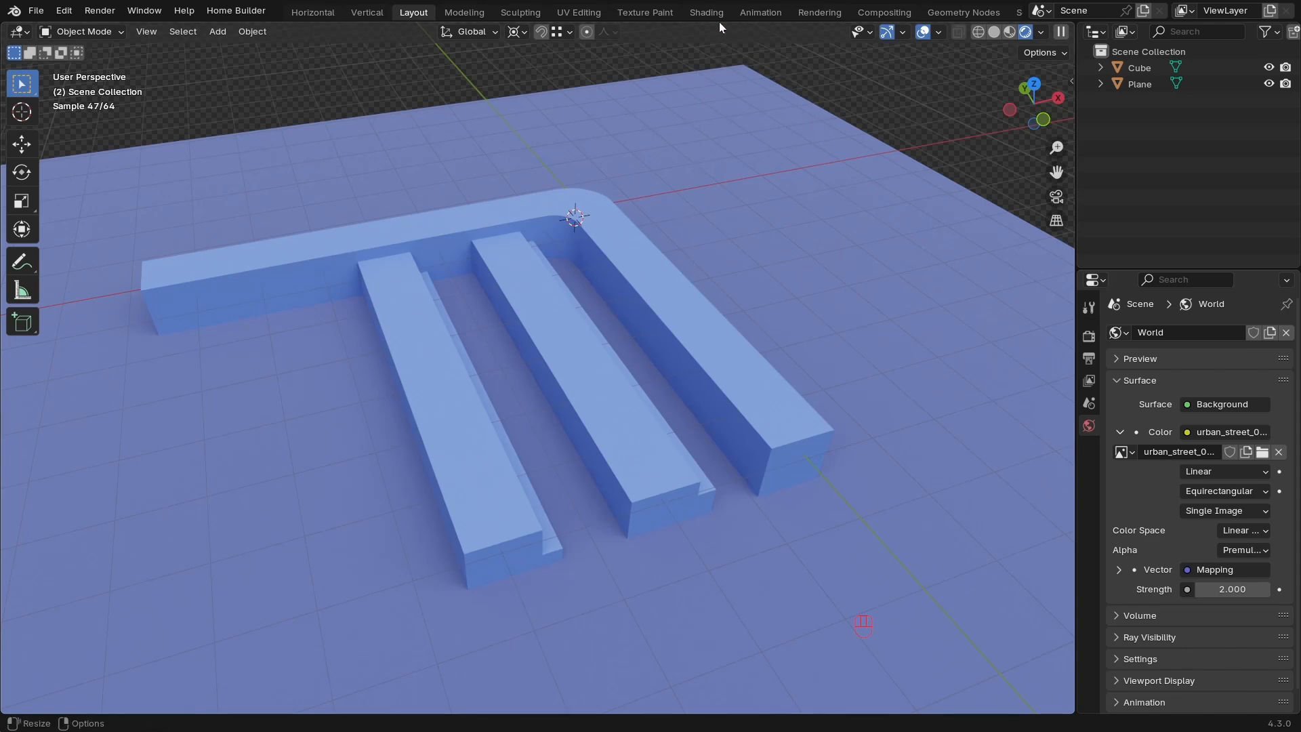
Split the 3D viewport and make the new area a Shader Editor showing the World nodes, with its sidebar hidden.
drag(1075, 24, 427, 100)
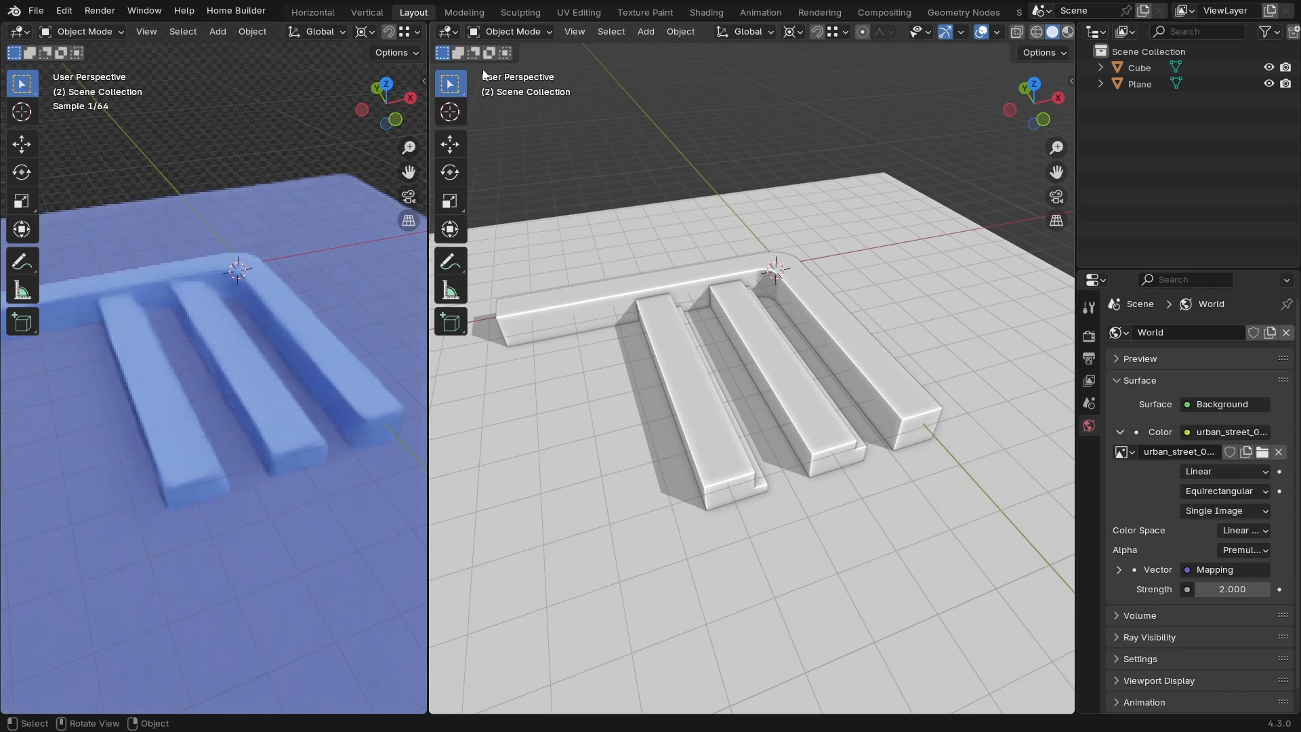
click(449, 32)
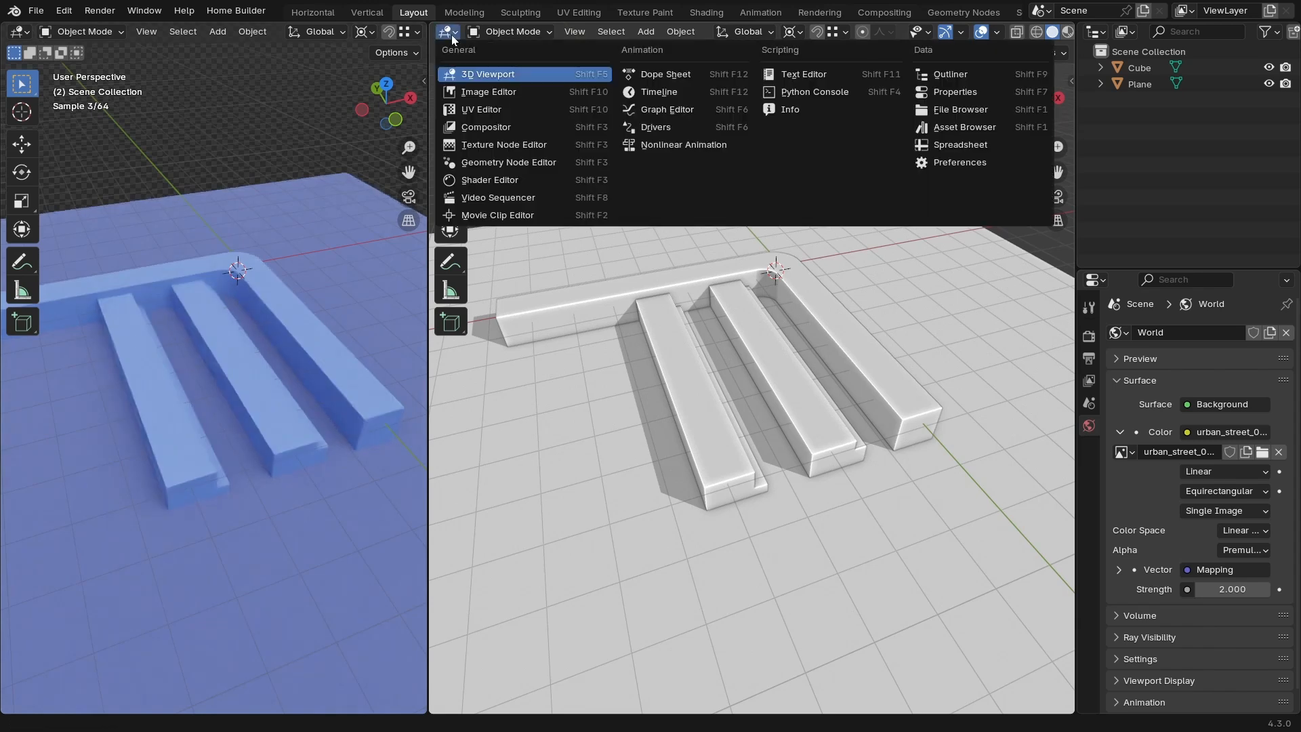
click(505, 180)
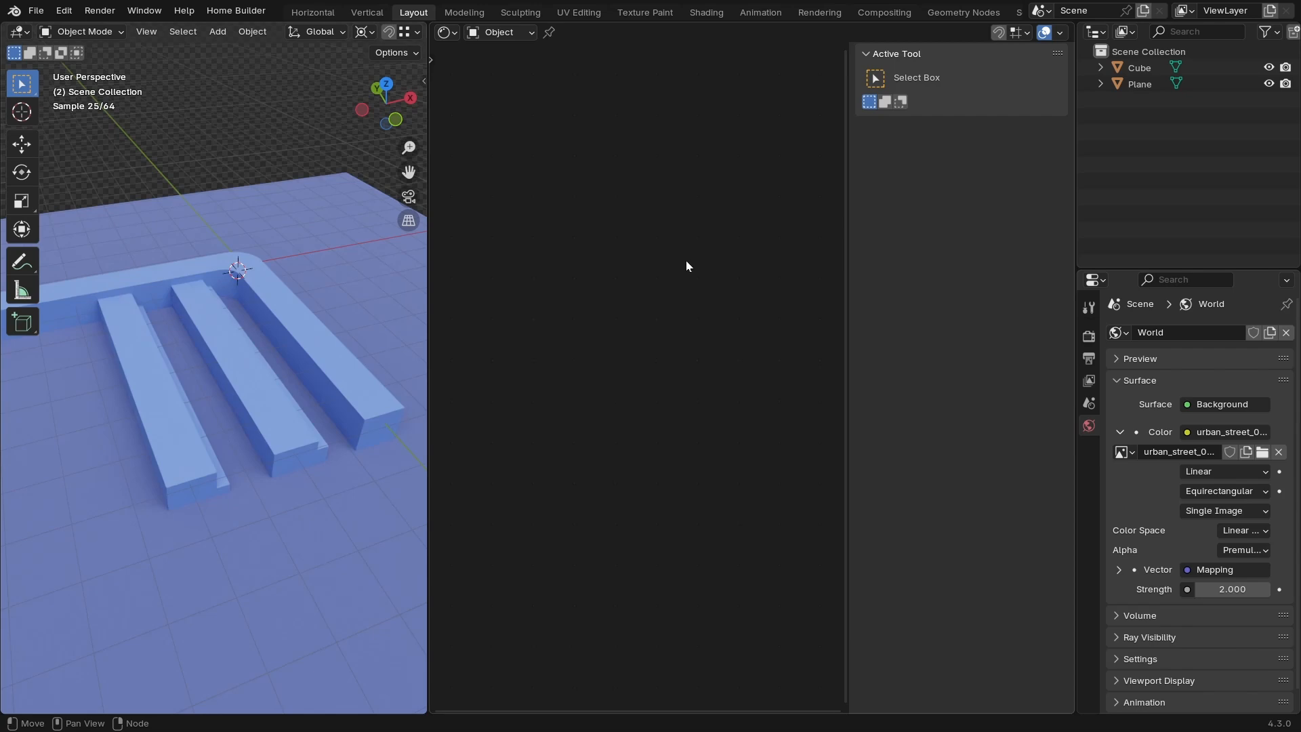
key(n)
click(490, 32)
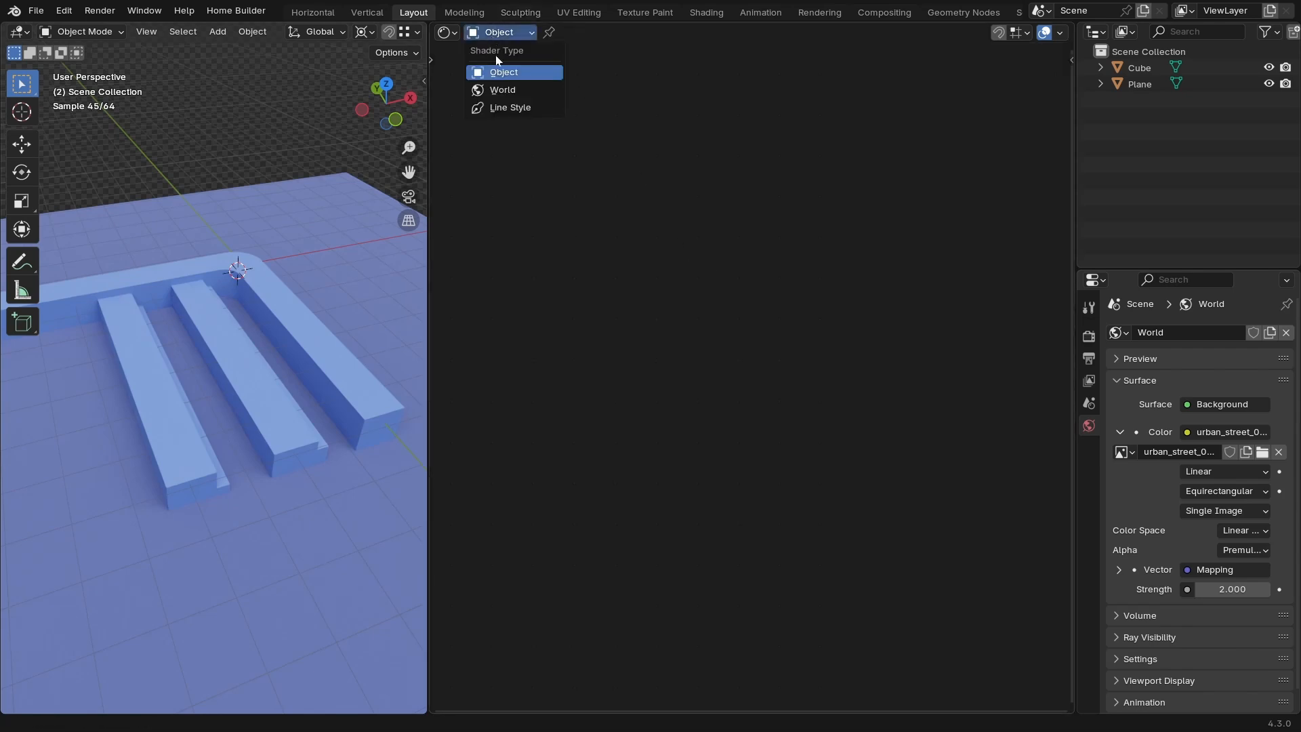
click(510, 91)
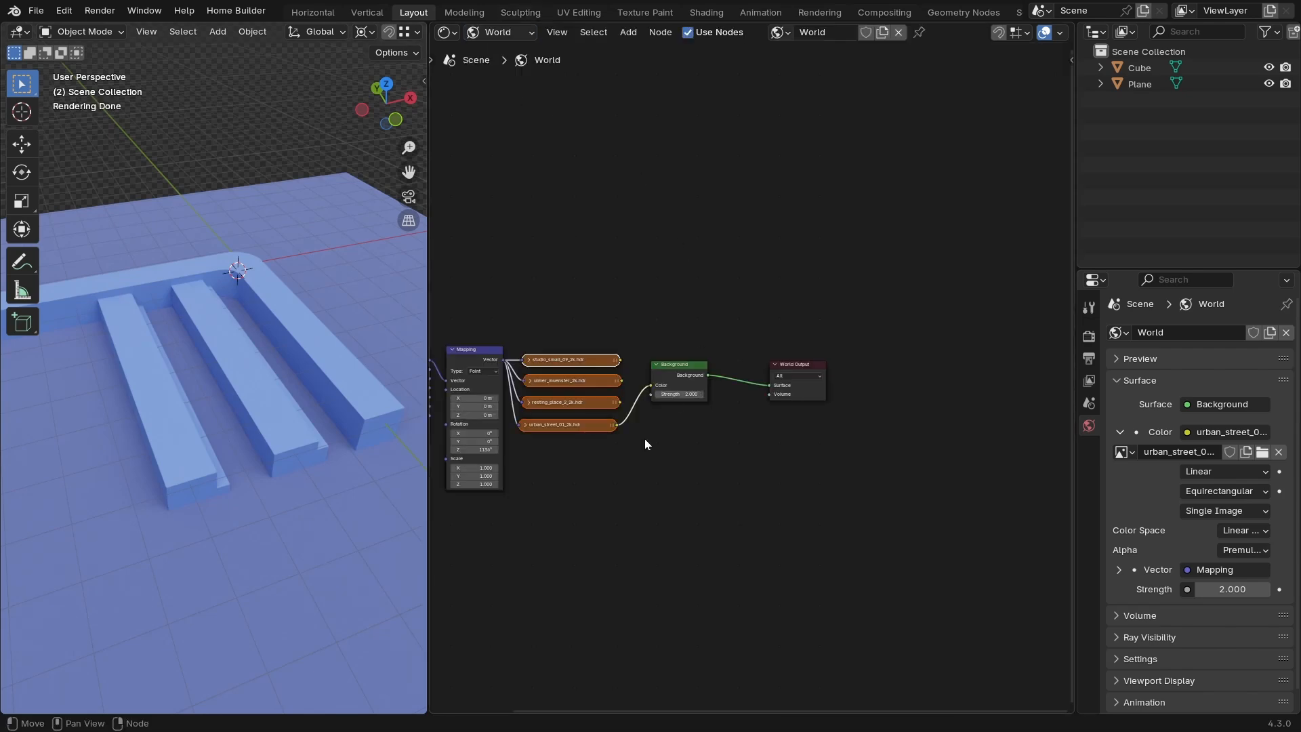
Delete the three unused environment texture nodes and expand the urban_street_01_2k.hdr node in line with the Background node.
scroll(645, 439, up, 5)
middle_drag(620, 436, 916, 427)
drag(797, 305, 763, 402)
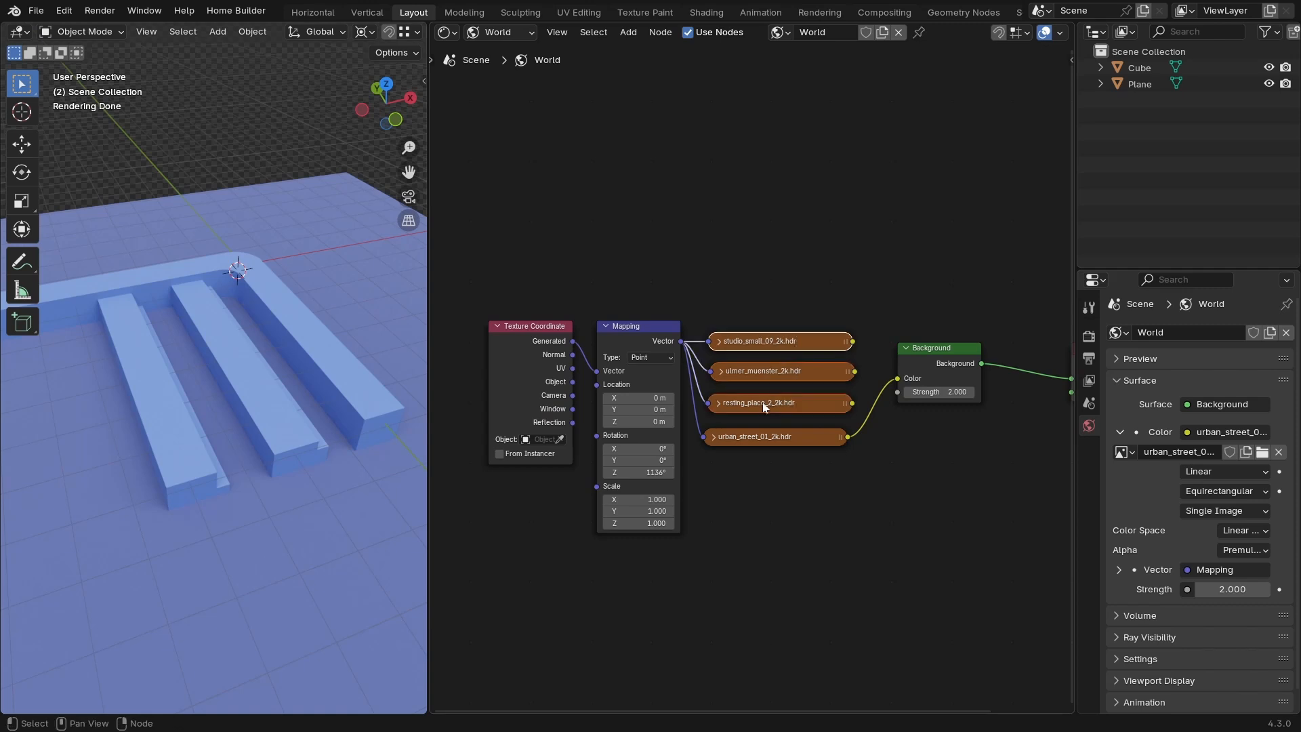
key(BackSpace)
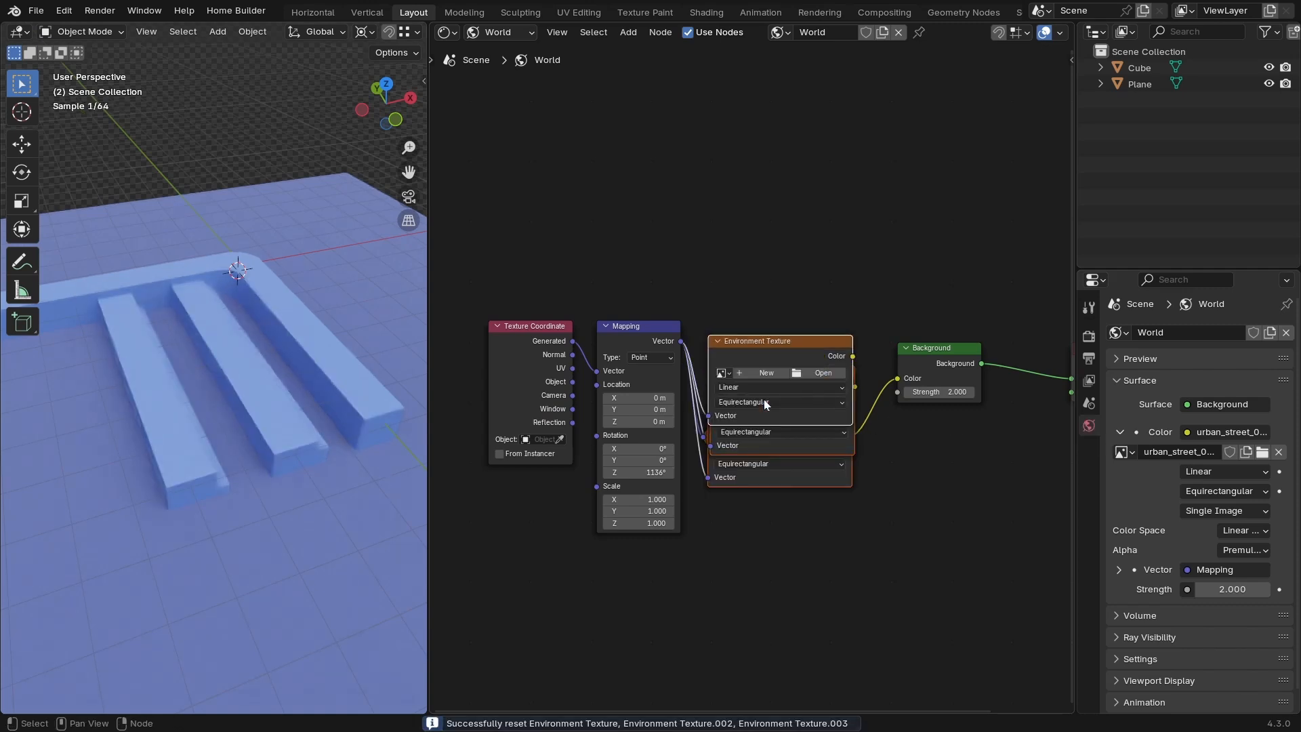
key(Delete)
drag(738, 437, 750, 364)
click(725, 361)
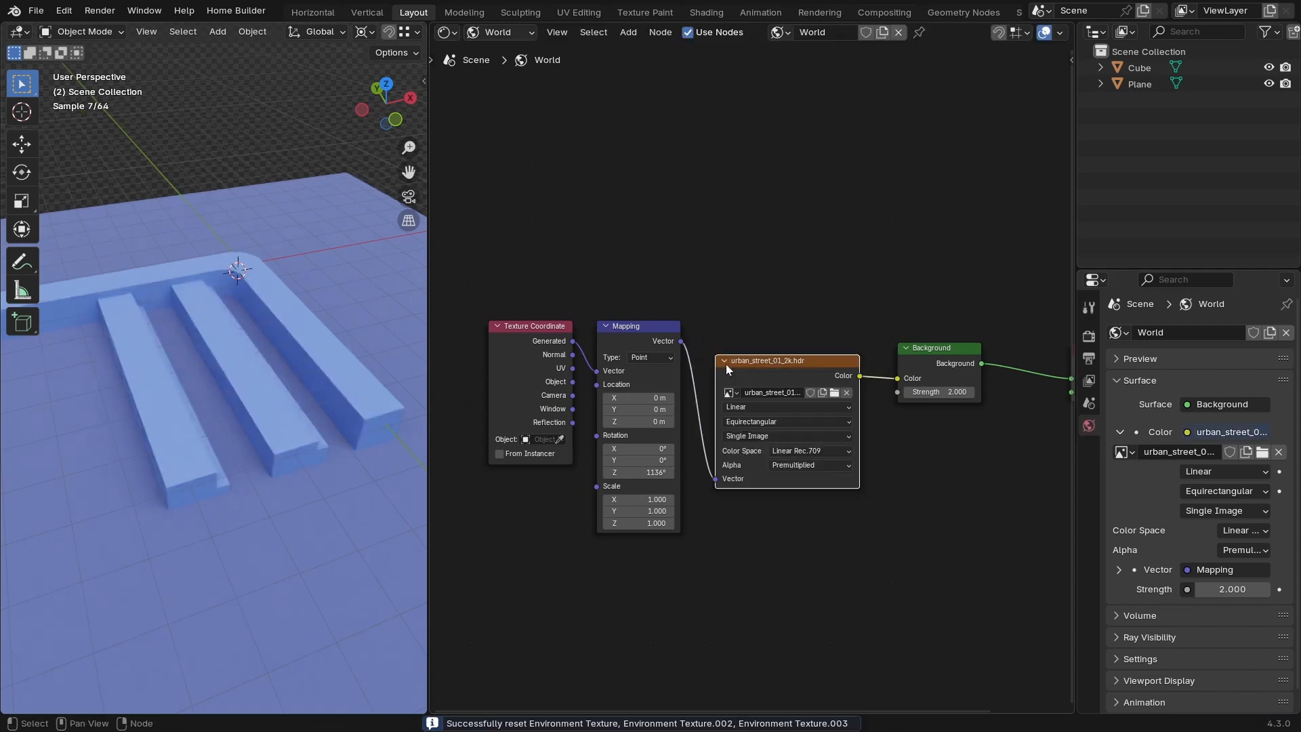
Look through the HDRI folder from the urban_street_01_2k.hdr node and leave it without choosing another image.
scroll(820, 447, up, 3)
middle_drag(653, 415, 493, 360)
scroll(894, 400, up, 4)
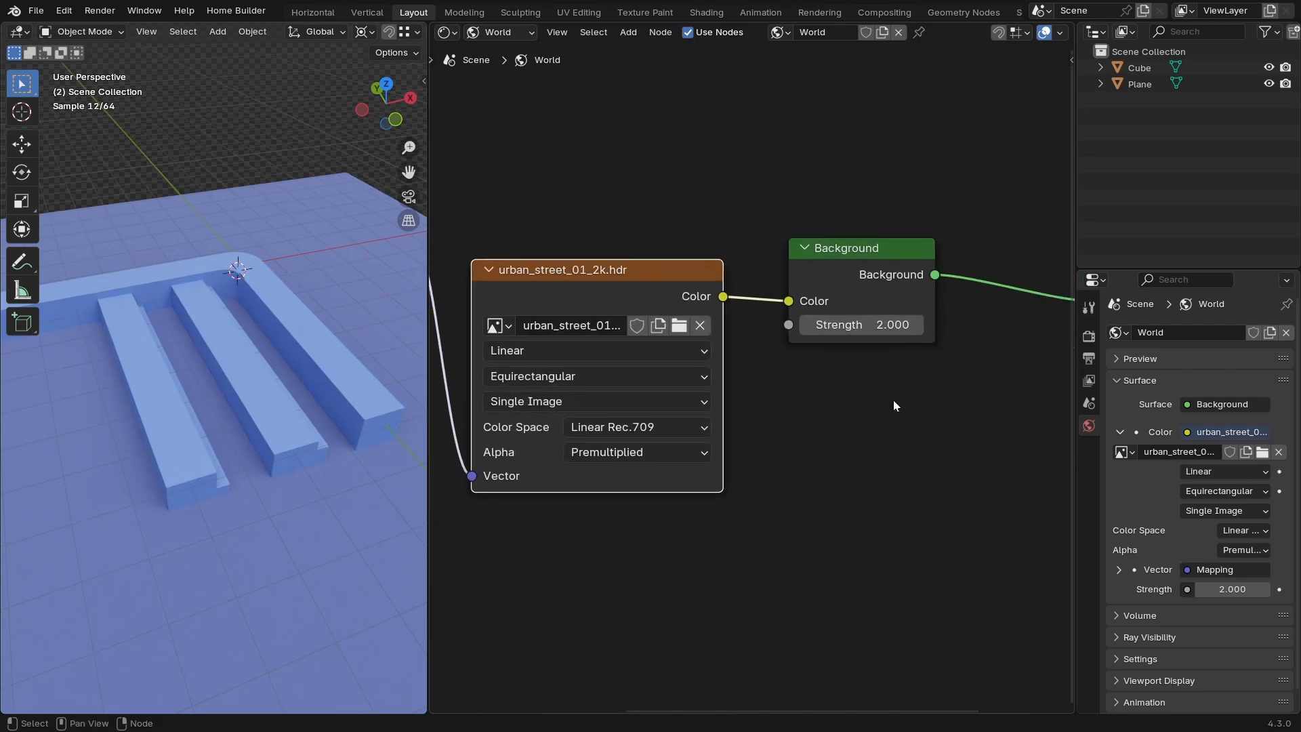
middle_drag(893, 401, 1021, 541)
scroll(876, 424, up, 5)
middle_drag(875, 424, 936, 447)
middle_drag(961, 558, 927, 369)
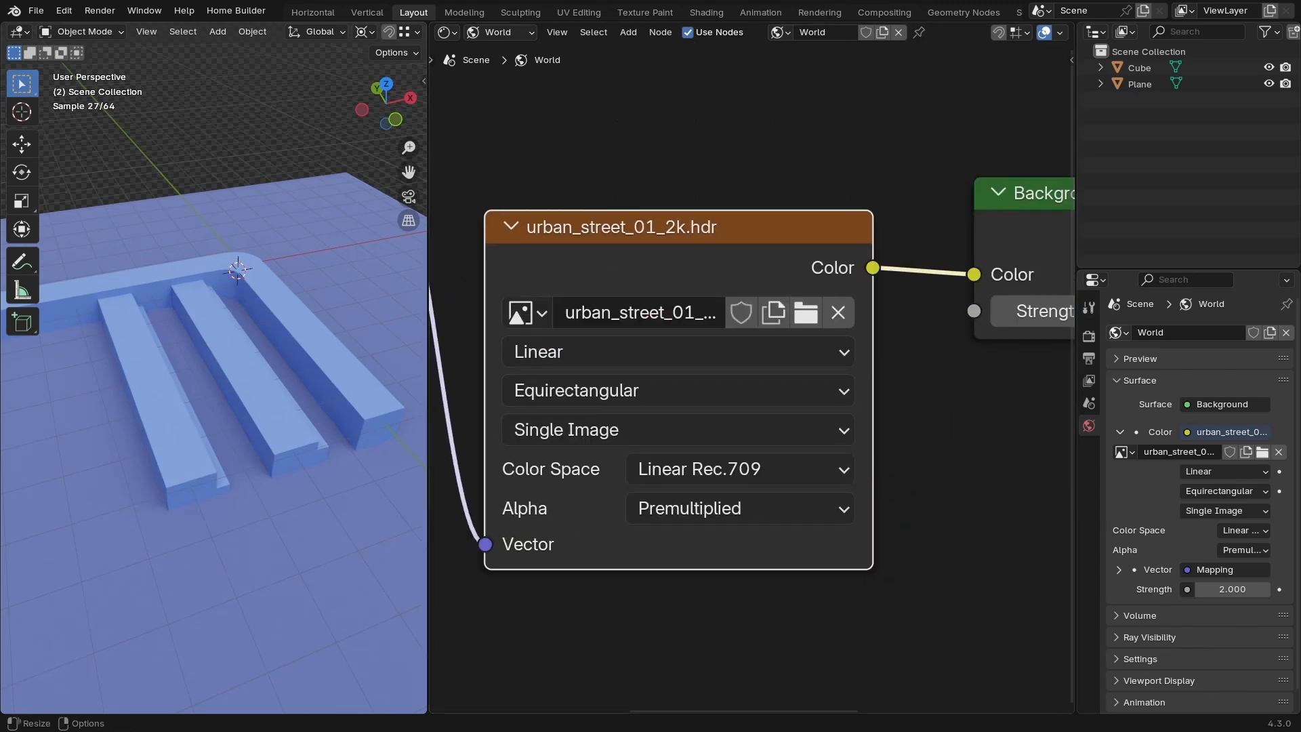
click(806, 316)
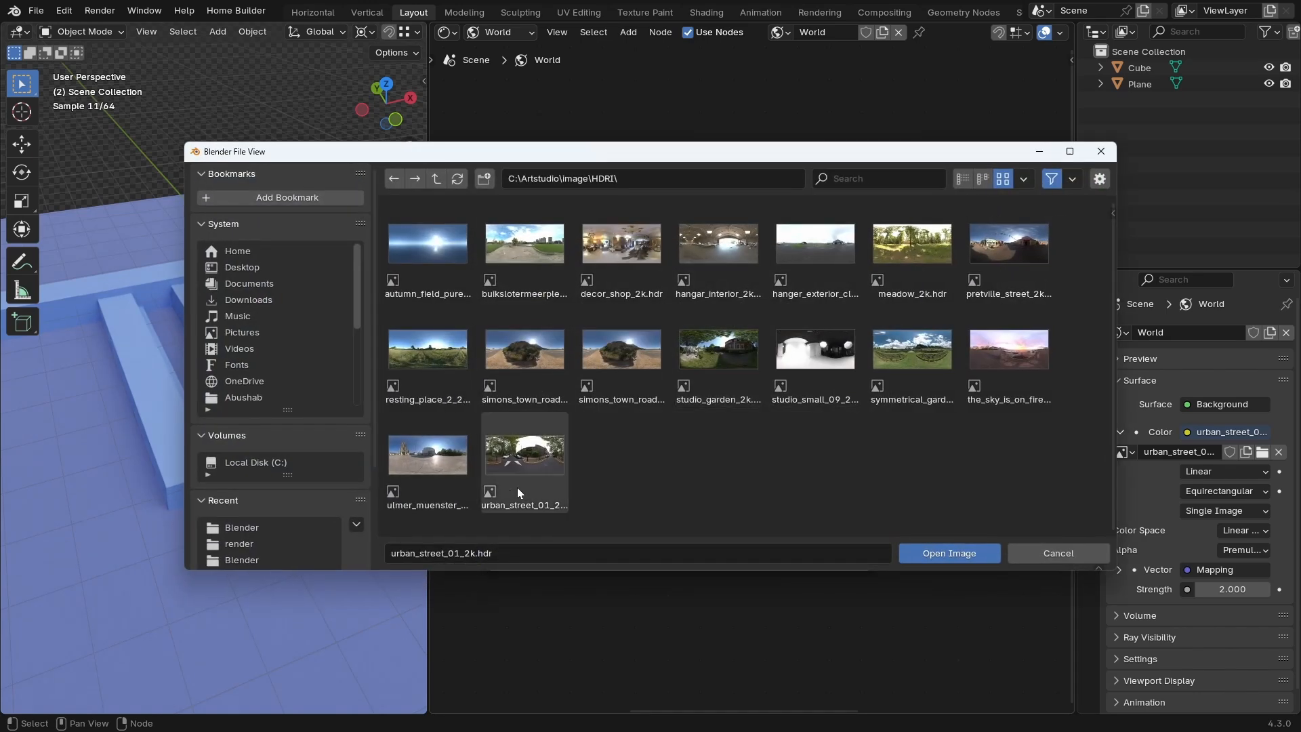
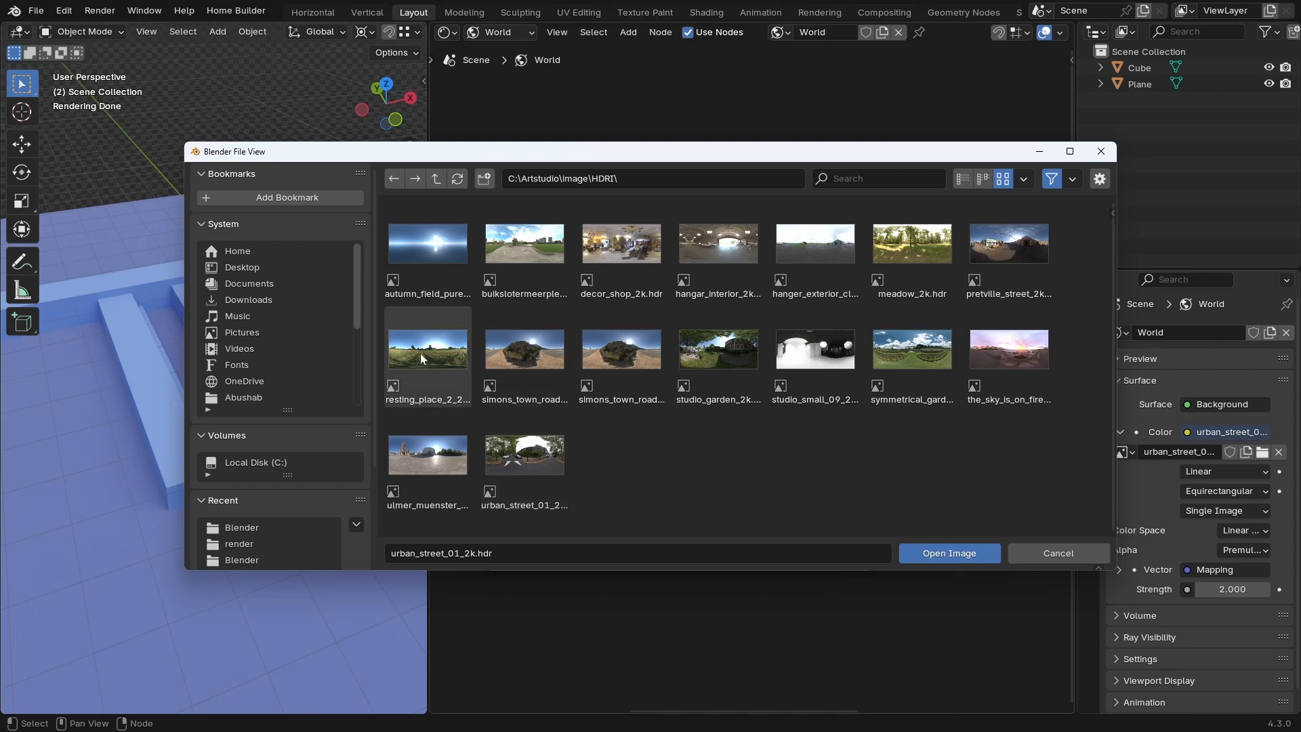
click(1056, 554)
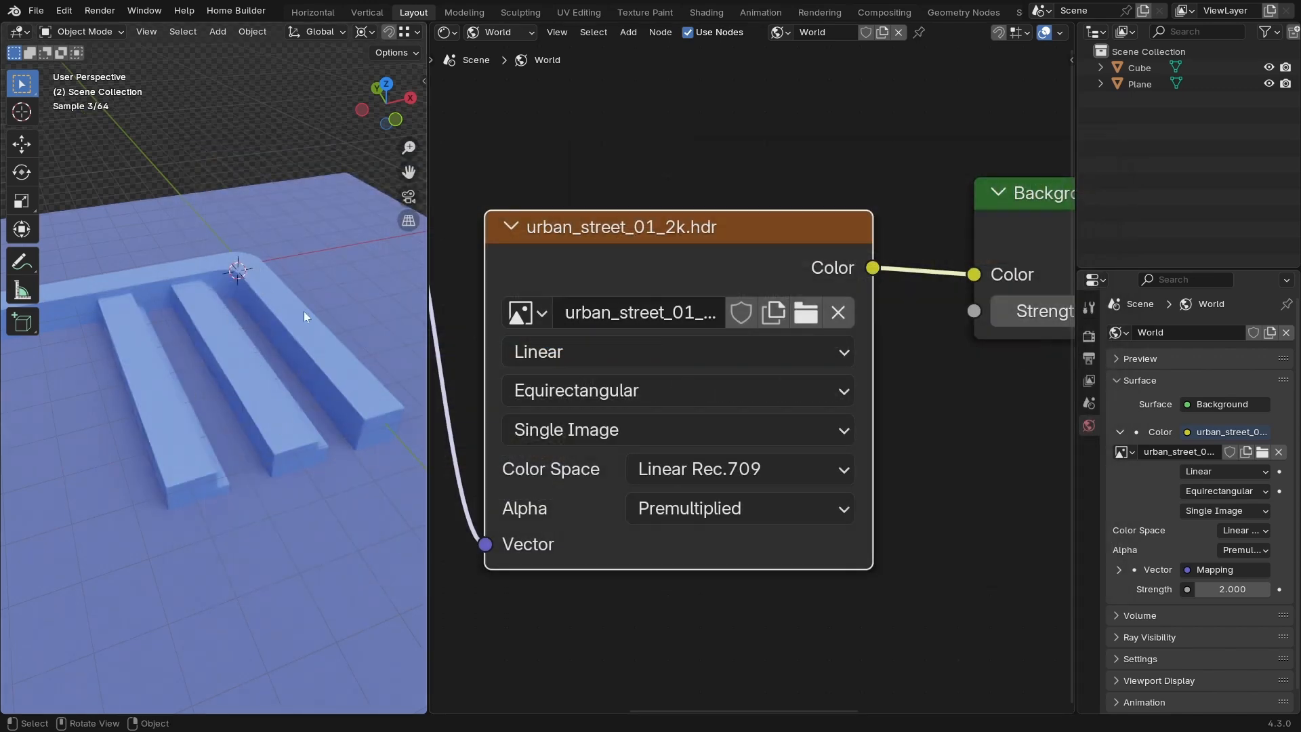
Examine the world node chain from Texture Coordinate and Mapping through the environment texture to World Output.
scroll(778, 474, down, 4)
scroll(958, 395, up, 1)
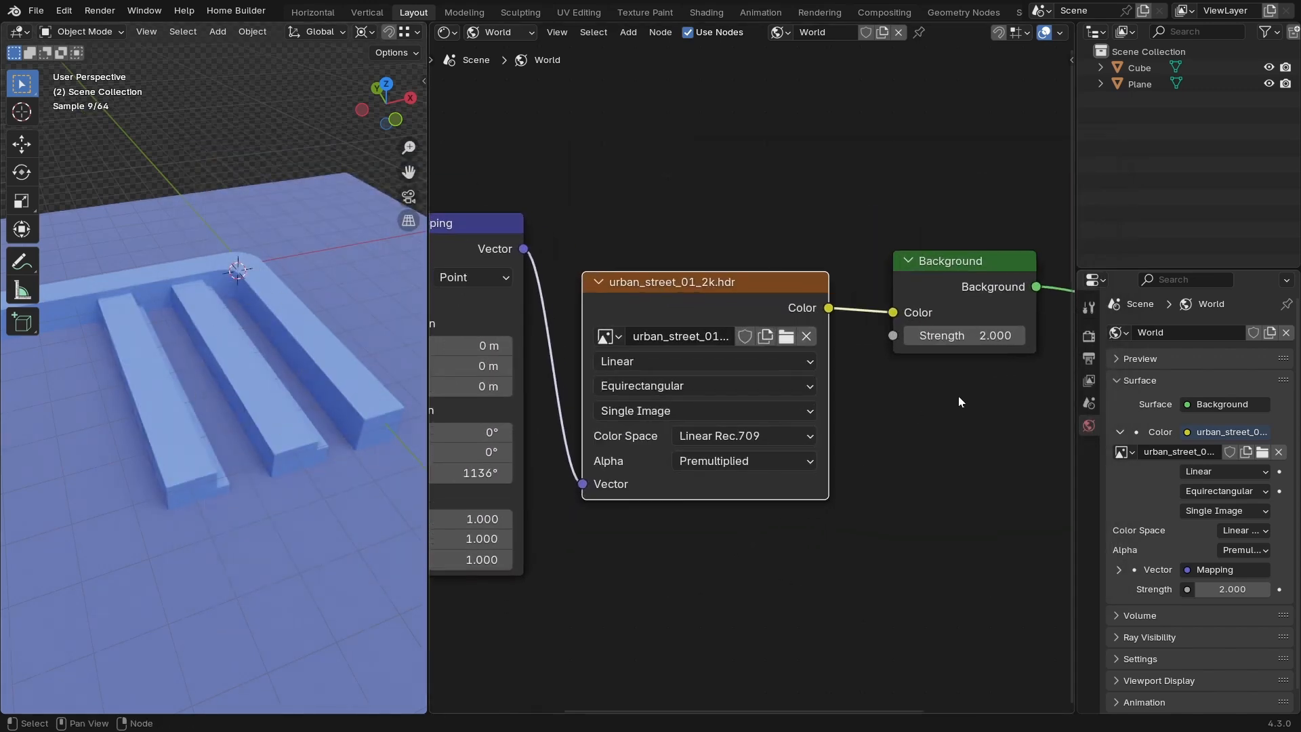
middle_drag(959, 396, 840, 461)
scroll(801, 532, down, 5)
middle_drag(732, 538, 783, 538)
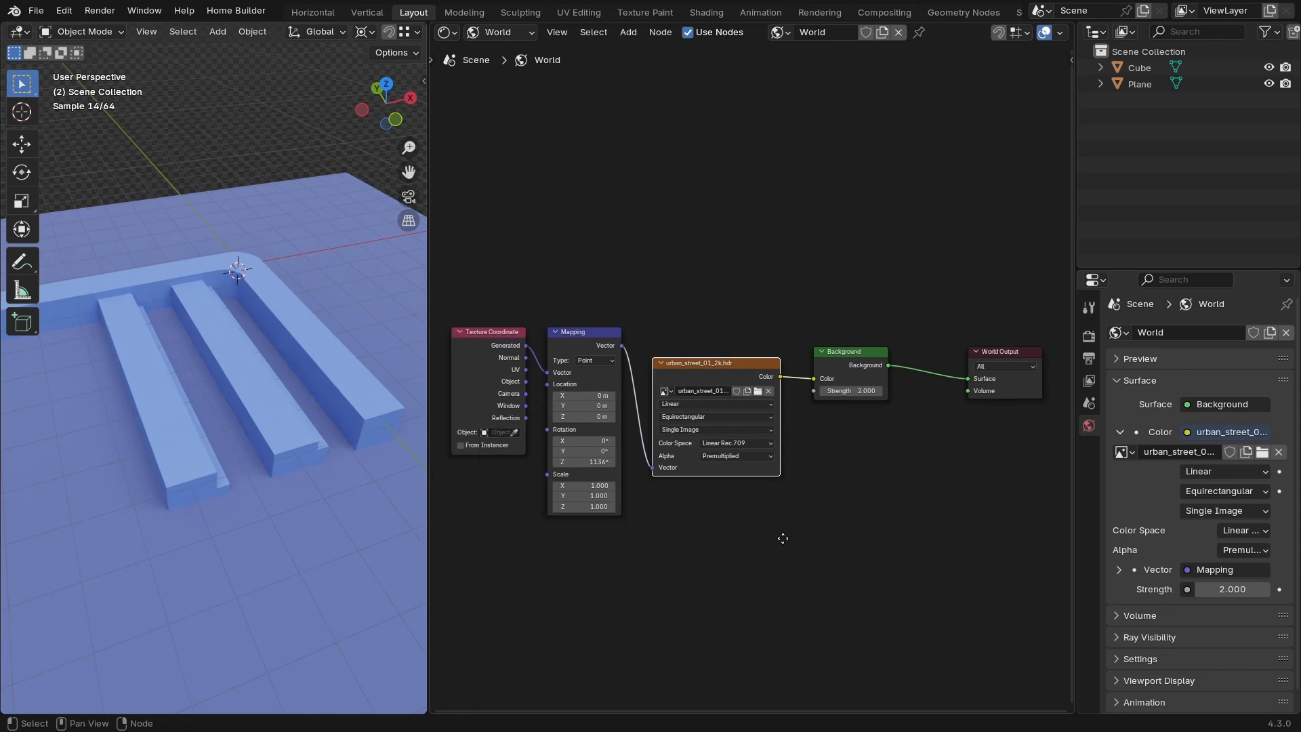
scroll(783, 538, up, 3)
middle_drag(644, 446, 738, 436)
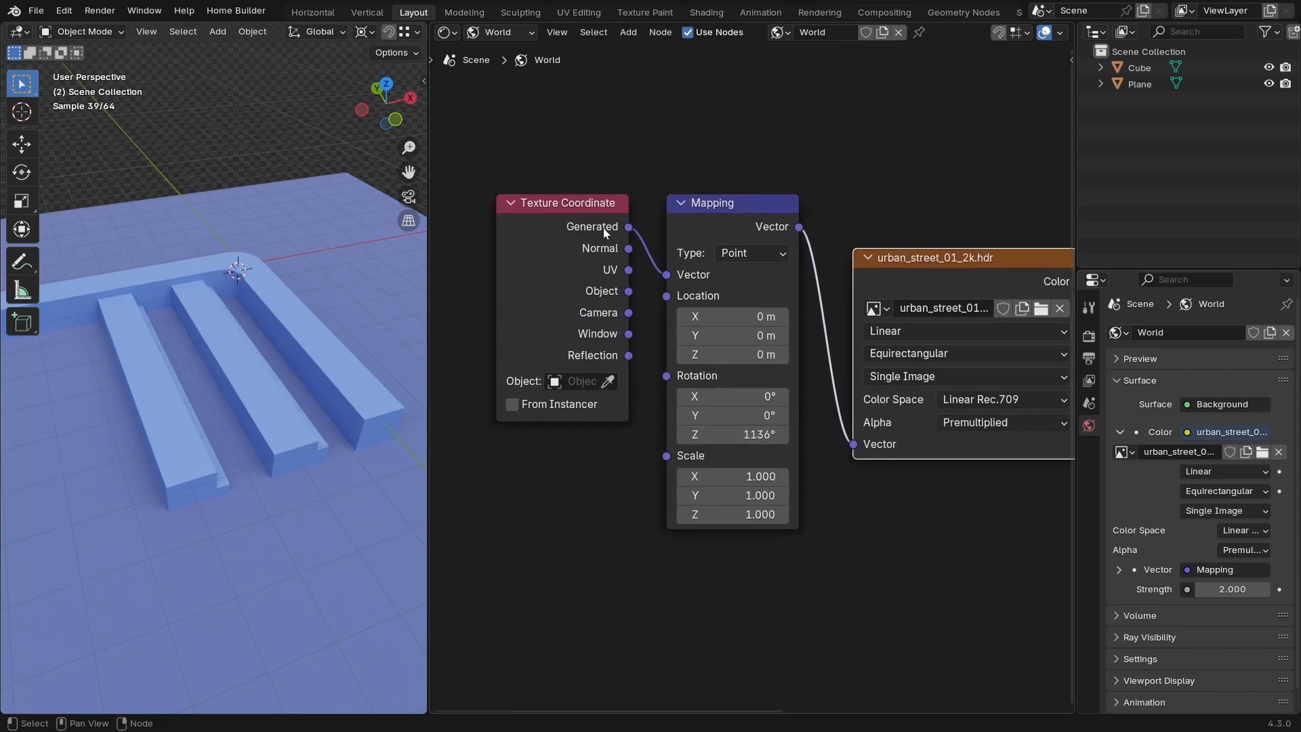
scroll(830, 412, down, 3)
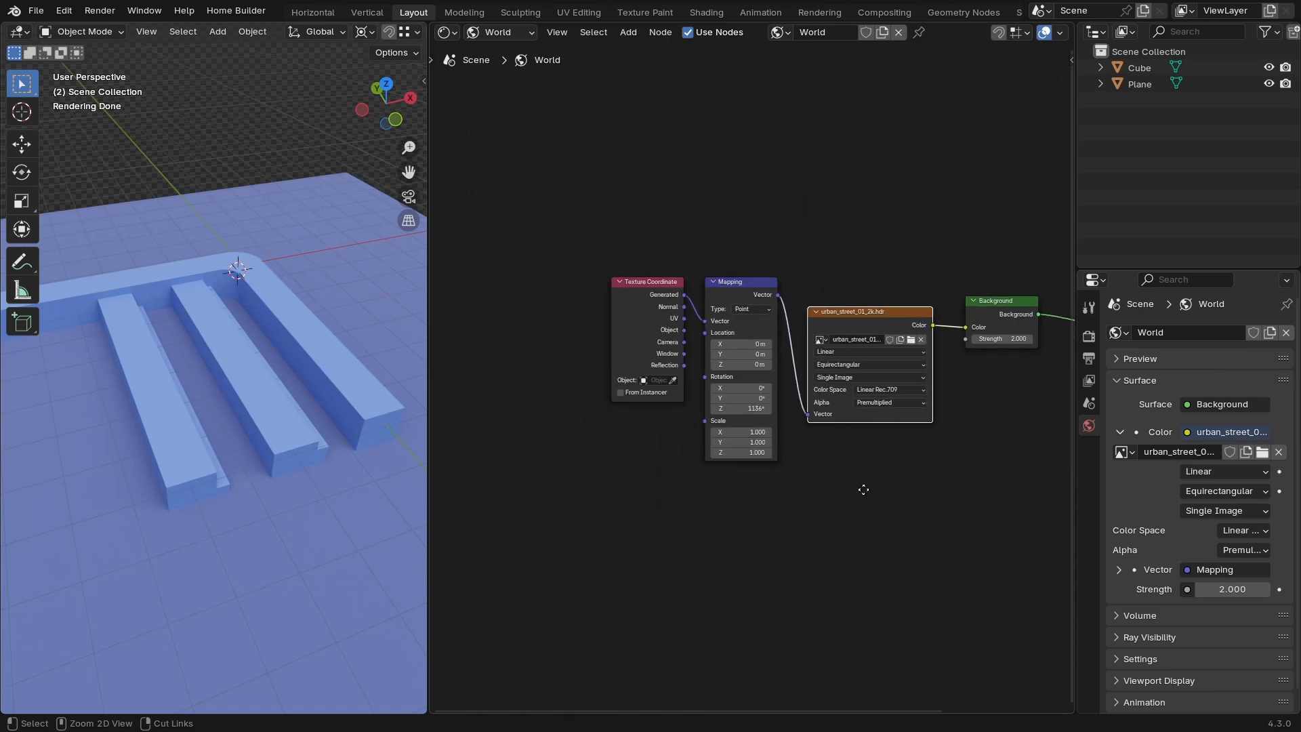
Close the Shader Editor by joining its area back into the 3D viewport.
right_click(427, 289)
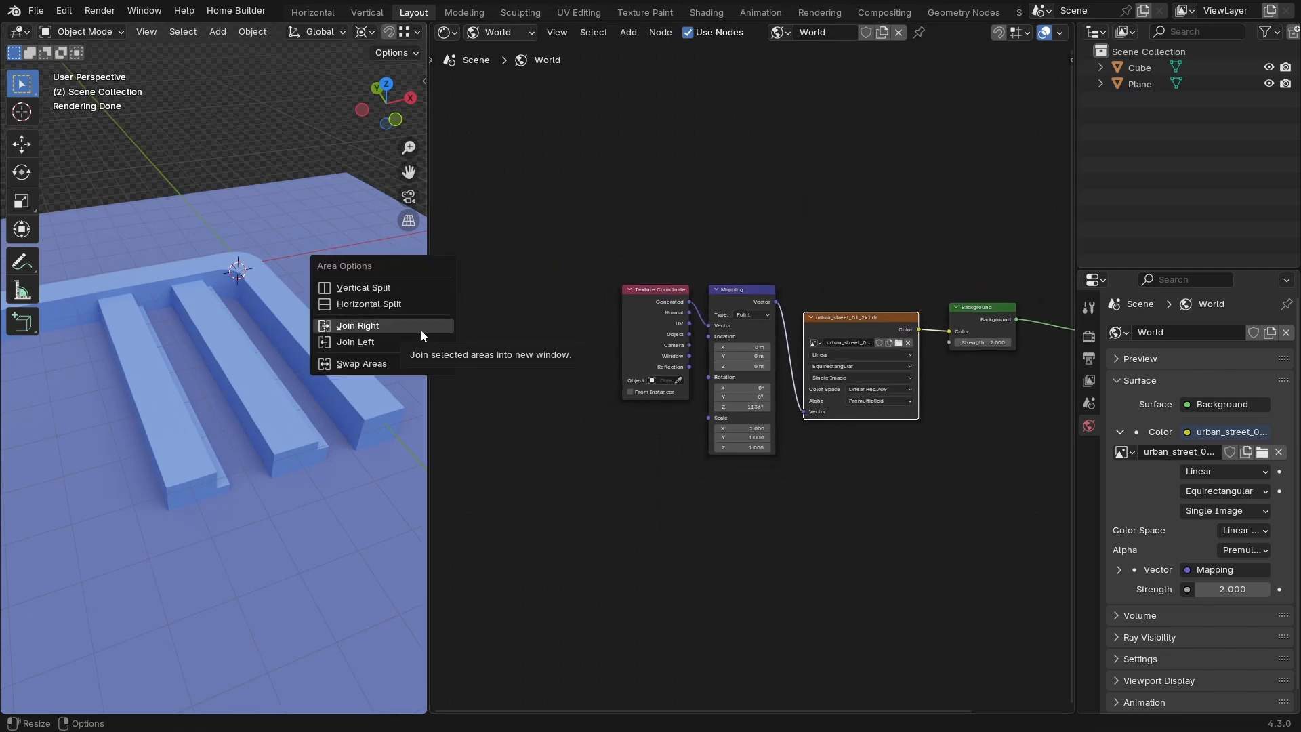
click(421, 328)
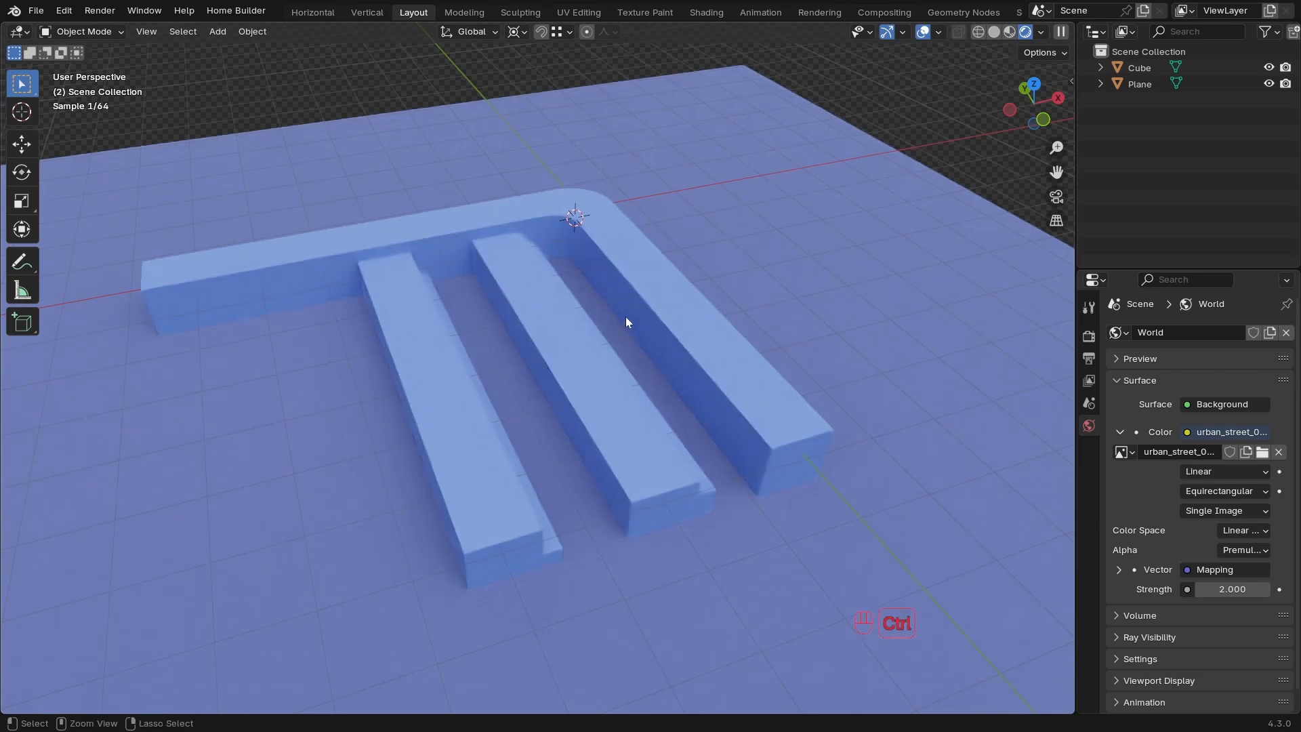
scroll(599, 352, down, 3)
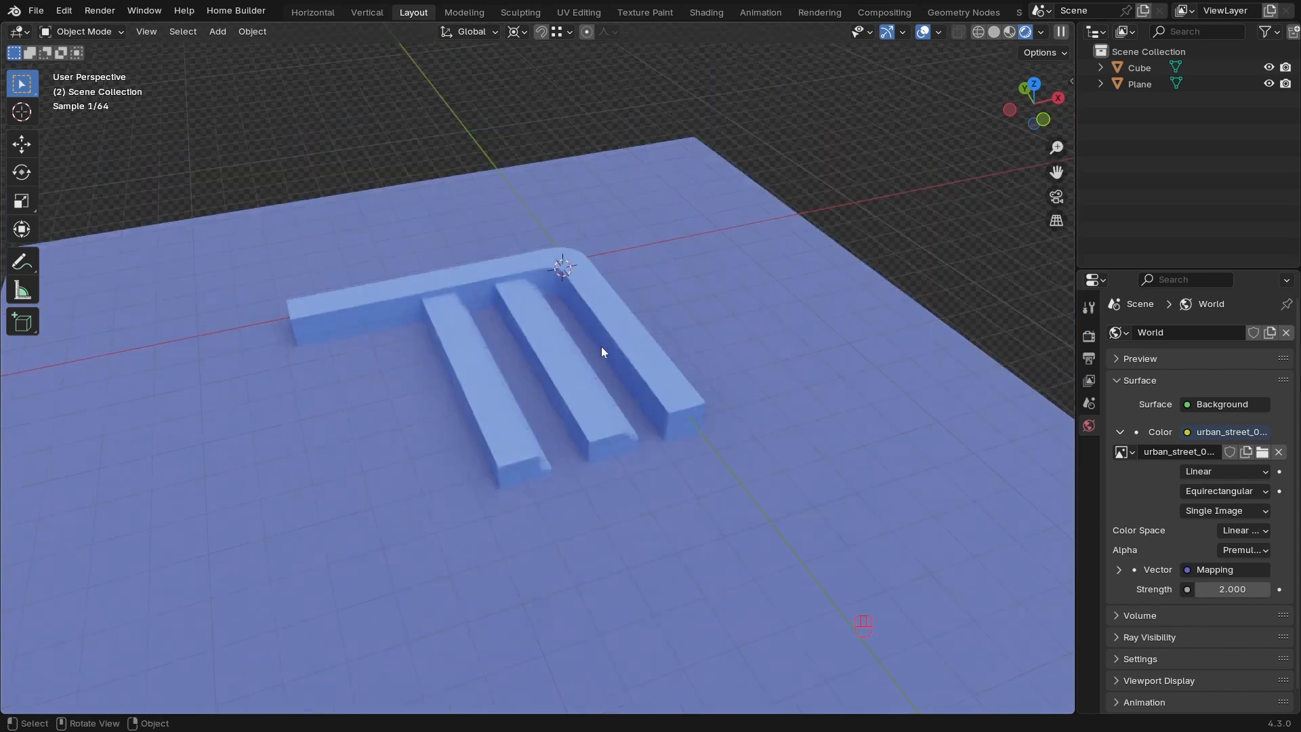
scroll(621, 322, down, 3)
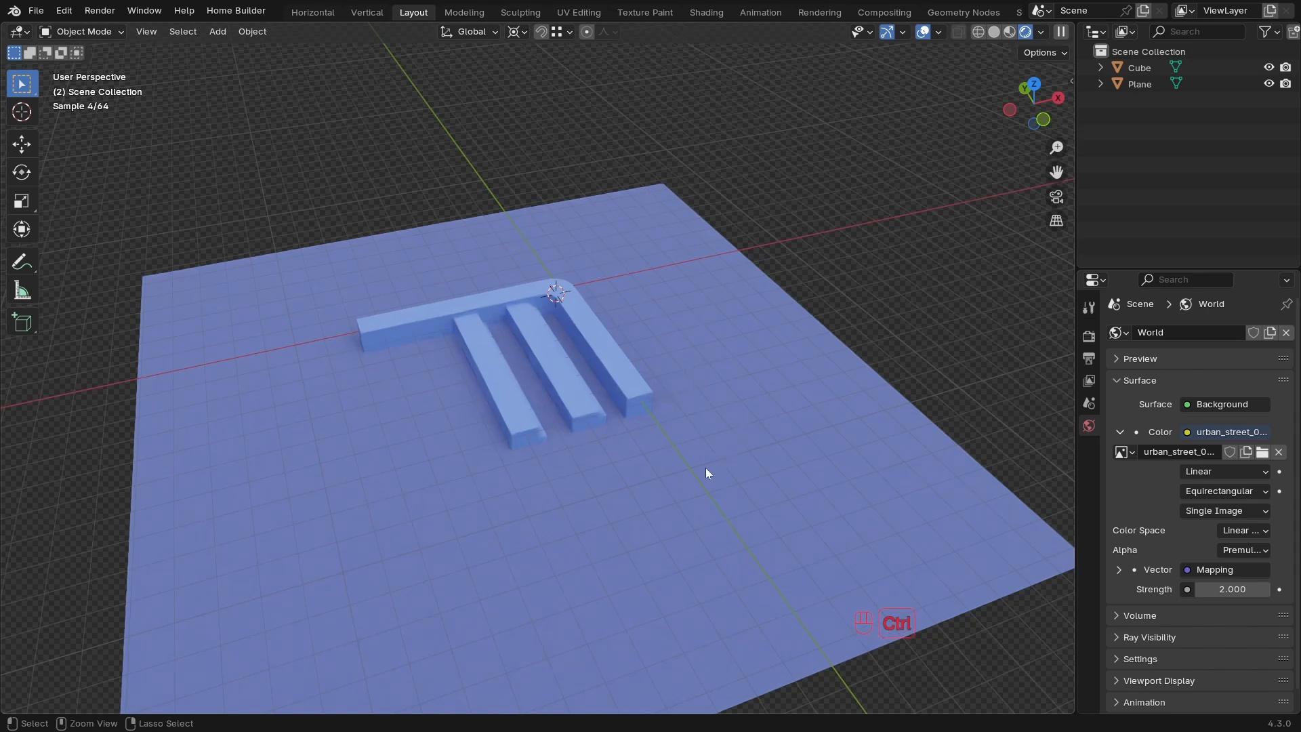
scroll(662, 499, down, 2)
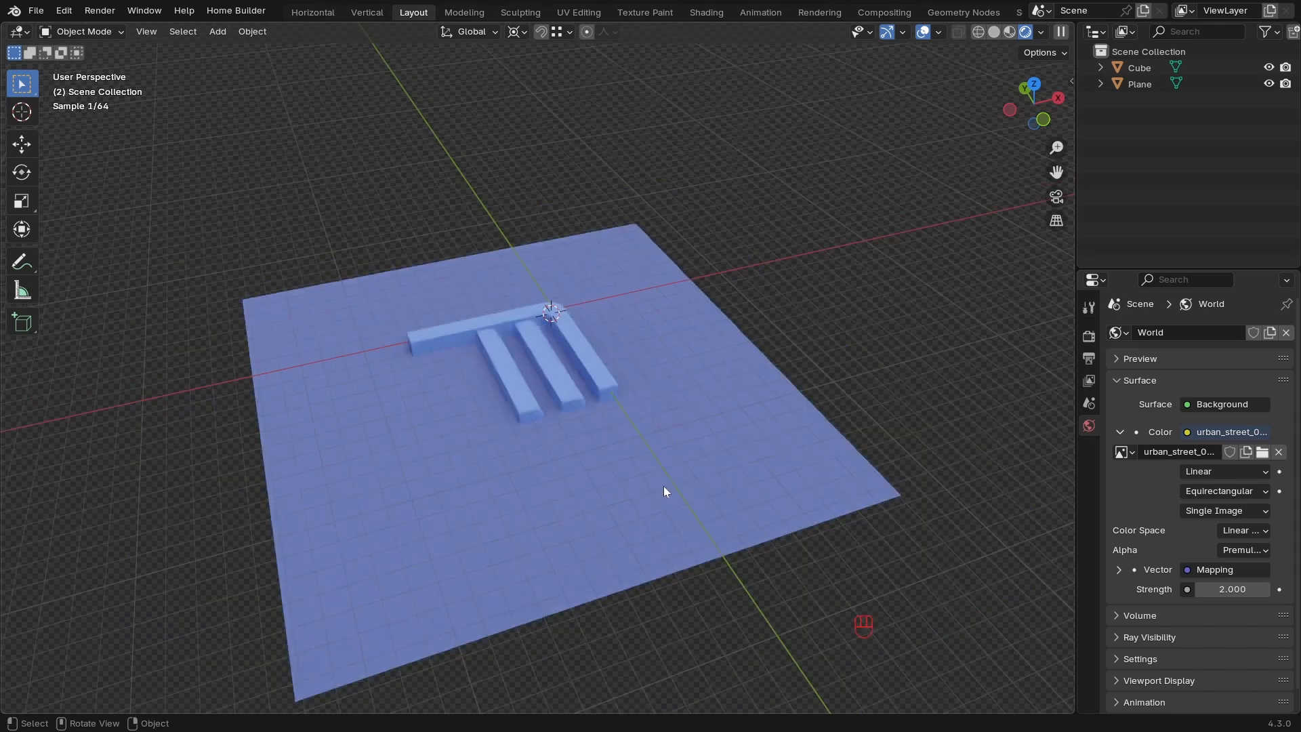
Add a plane mesh at the 3D cursor and scale it up by a factor of about 18.2.
click(661, 433)
key(shift+a)
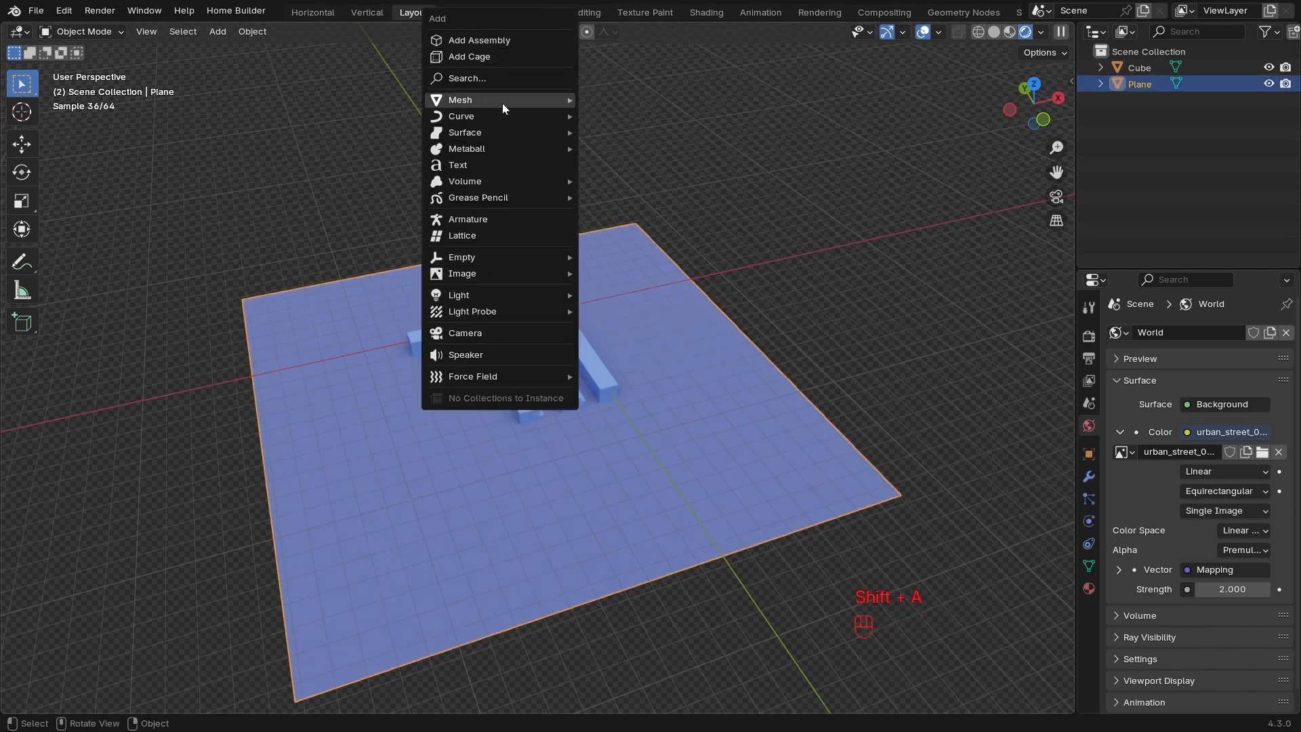
mouse_move(502, 103)
click(616, 103)
key(s)
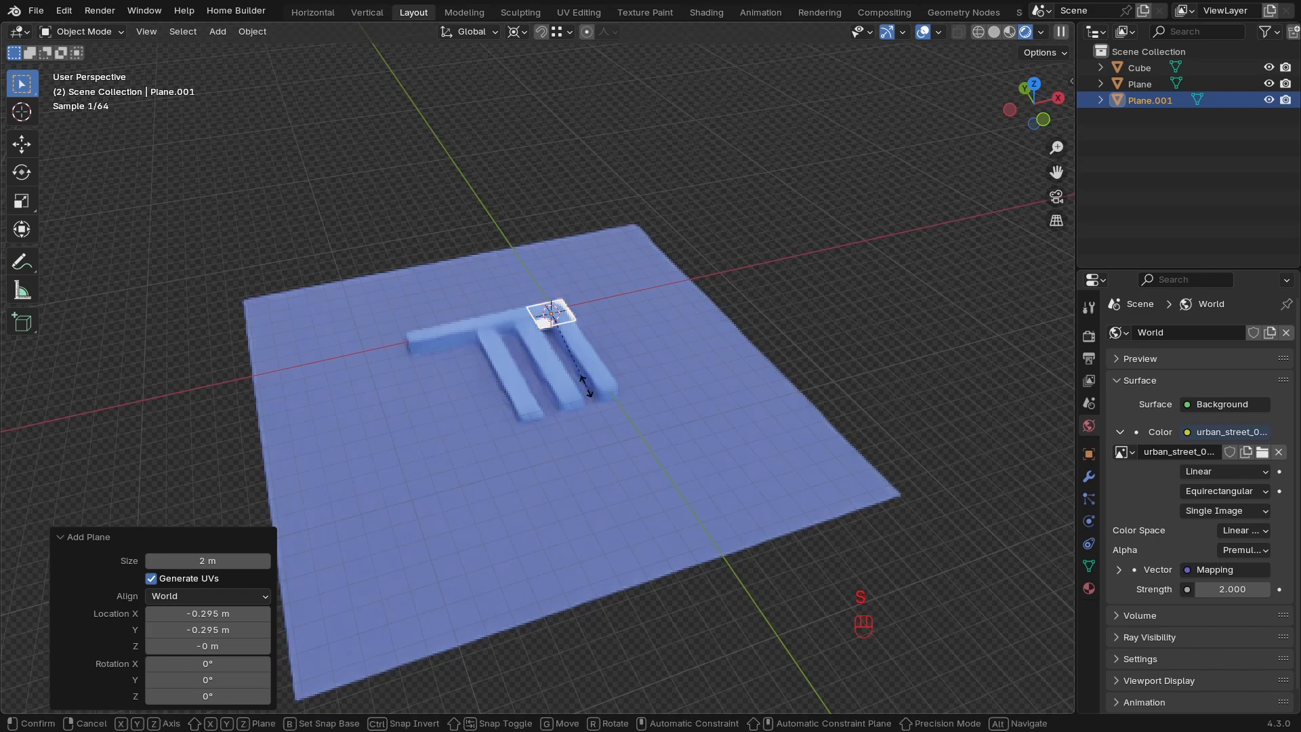
click(927, 633)
In top view, move the new plane about -1.64 m in X and -2.49 m in Y, and scale it up by about 2.15.
key(KP_7)
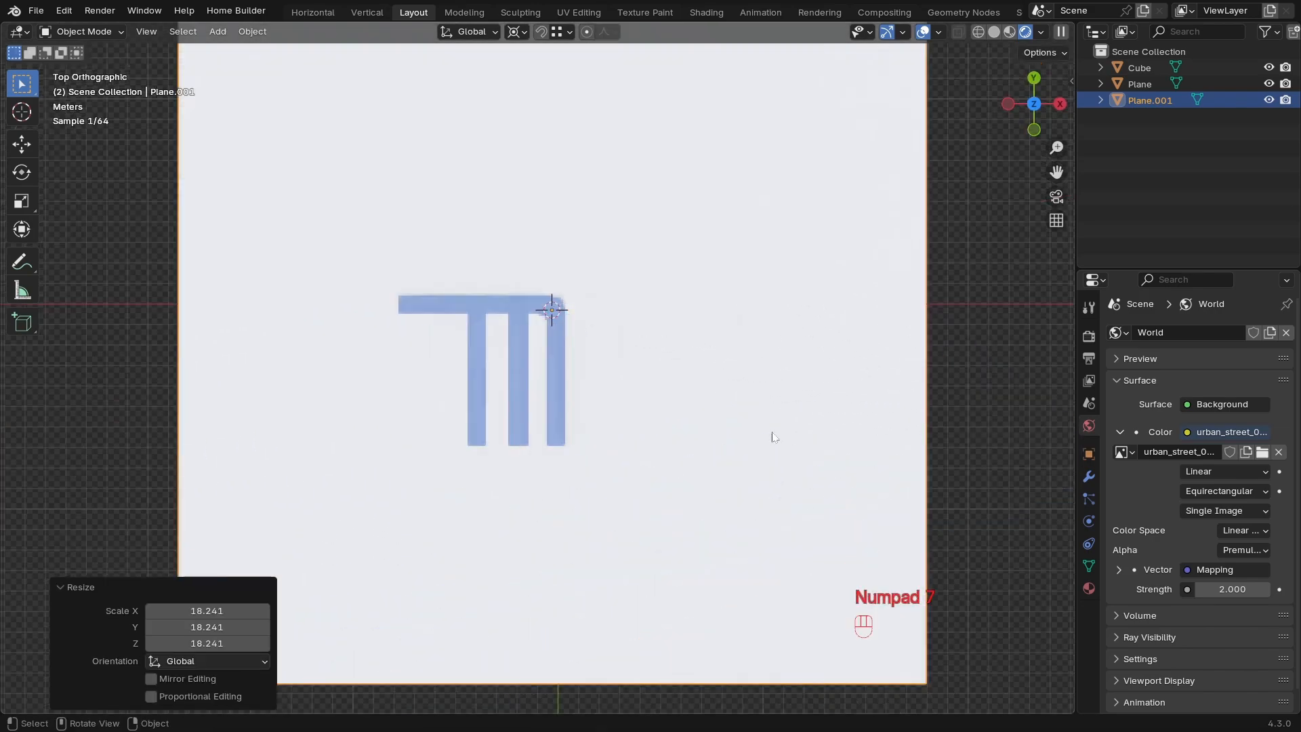
scroll(633, 481, down, 3)
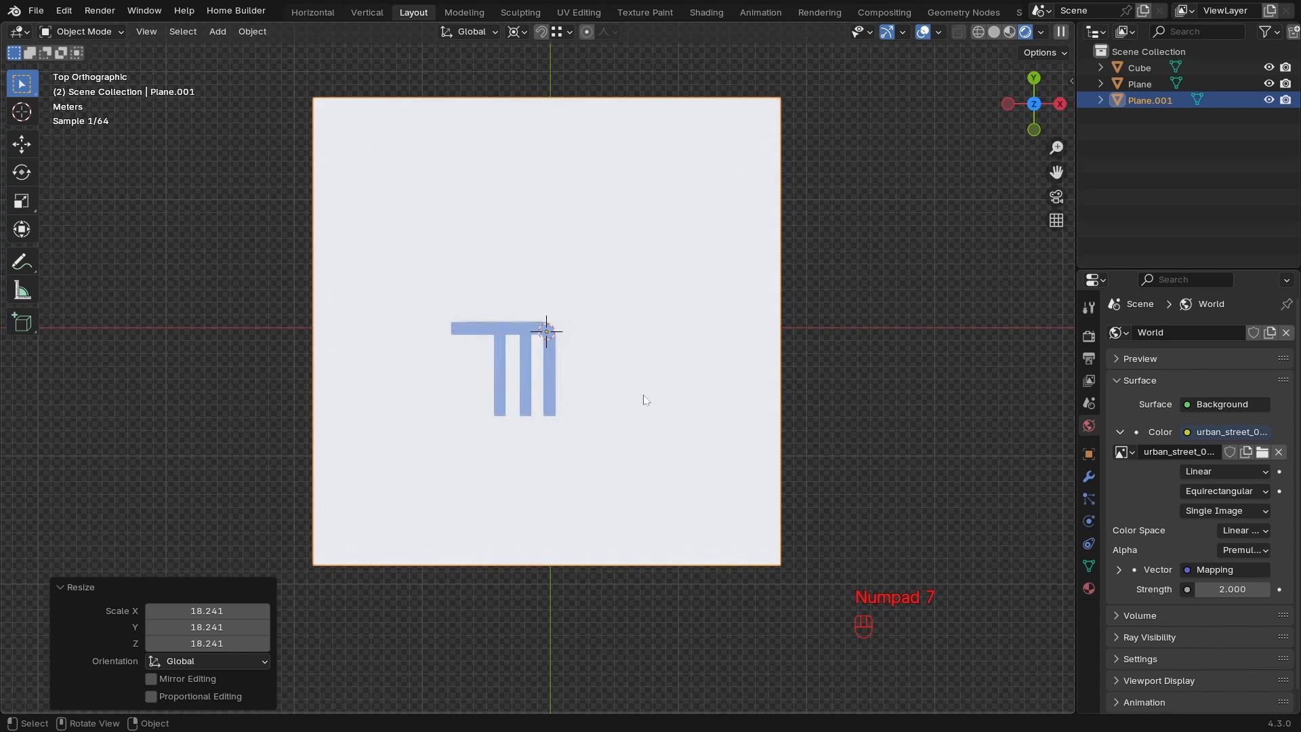
key(g)
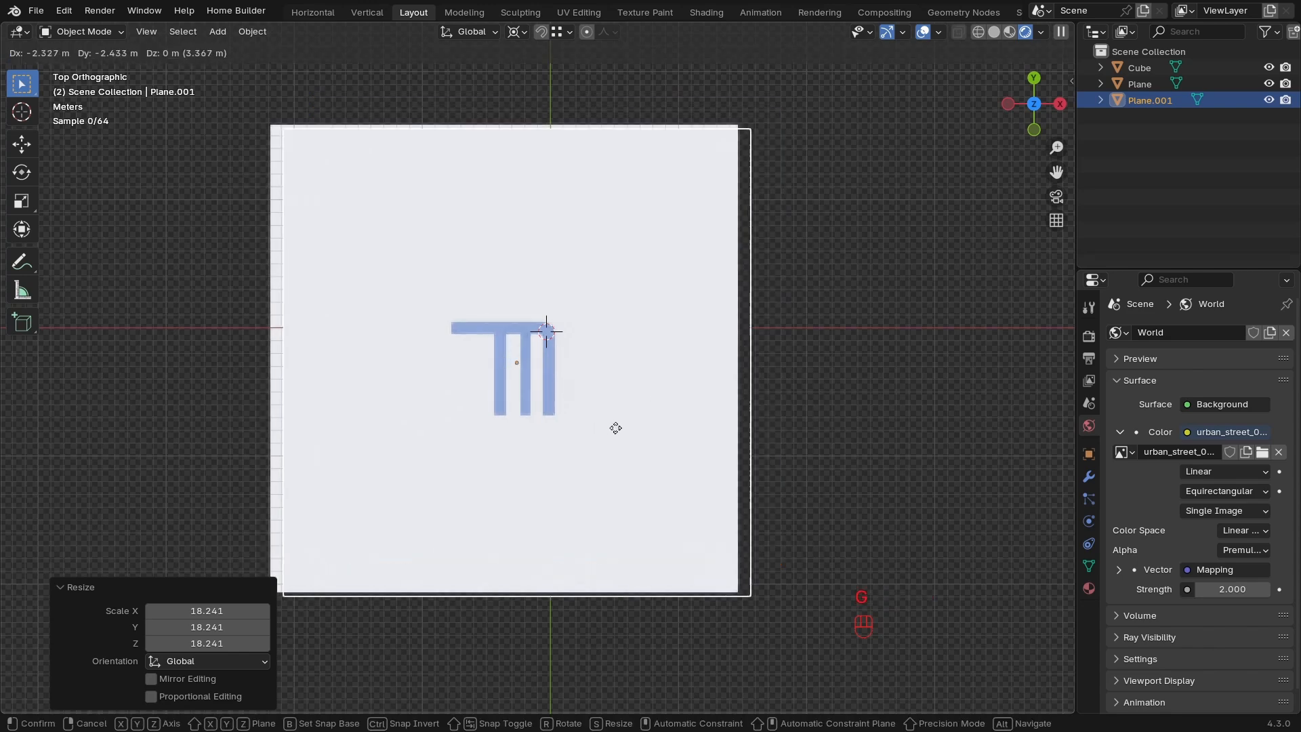
click(623, 433)
key(s)
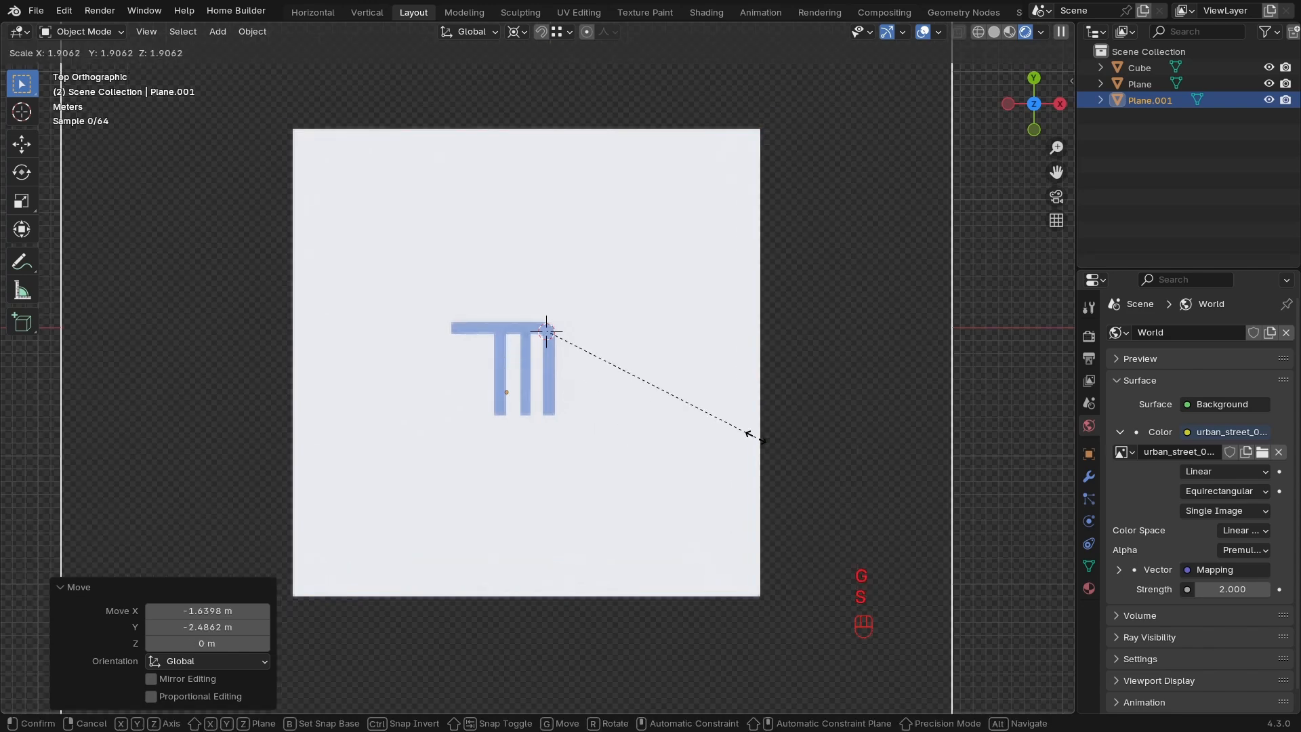
click(788, 440)
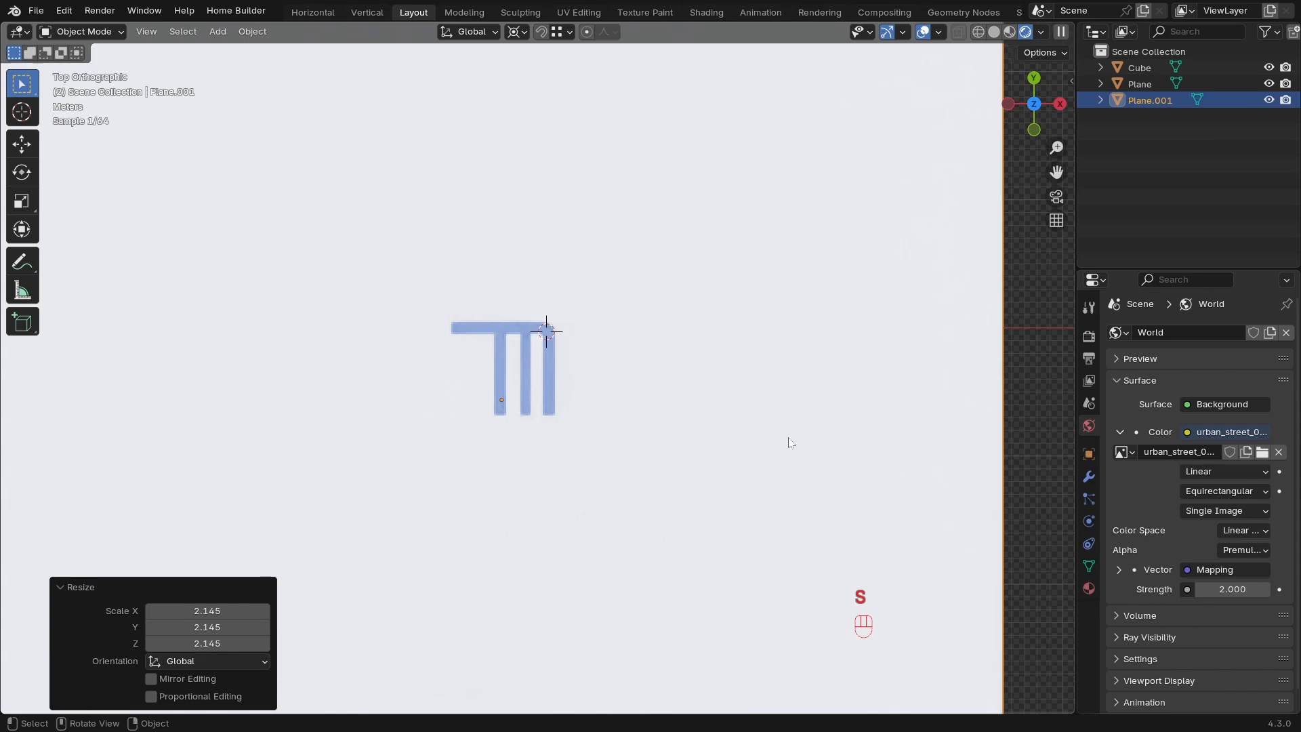
Scale the overhead plane down by a factor of about 0.17 in a tilted front view.
key(KP_1)
key(KP_2)
key(s)
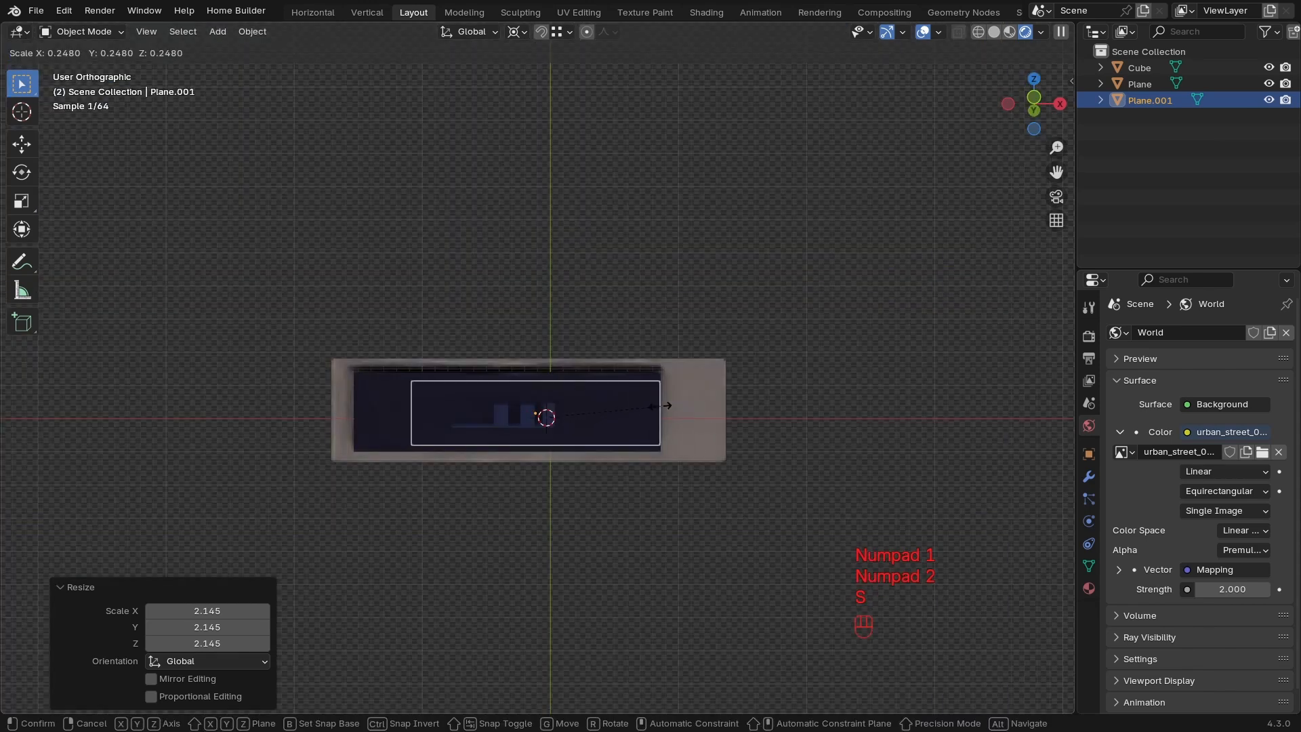
click(623, 397)
key(g)
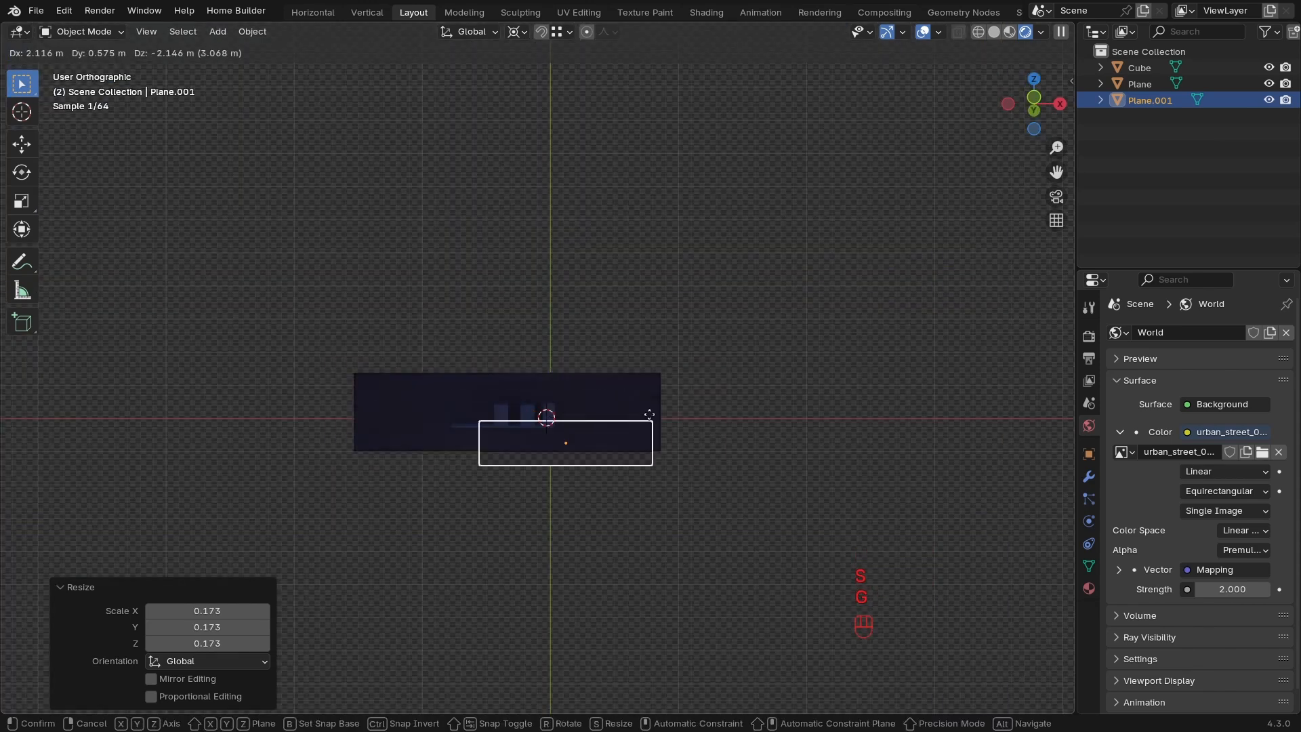
key(z)
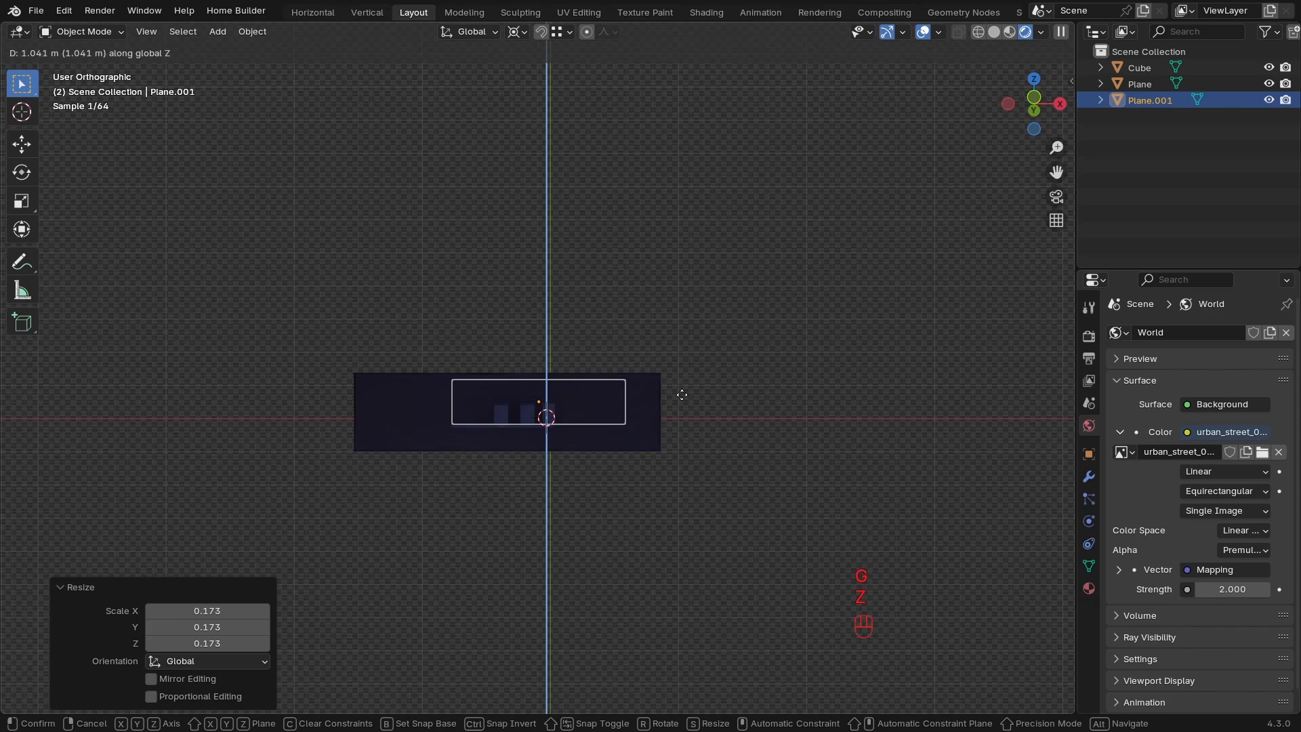
click(760, 451)
middle_drag(741, 468, 705, 477)
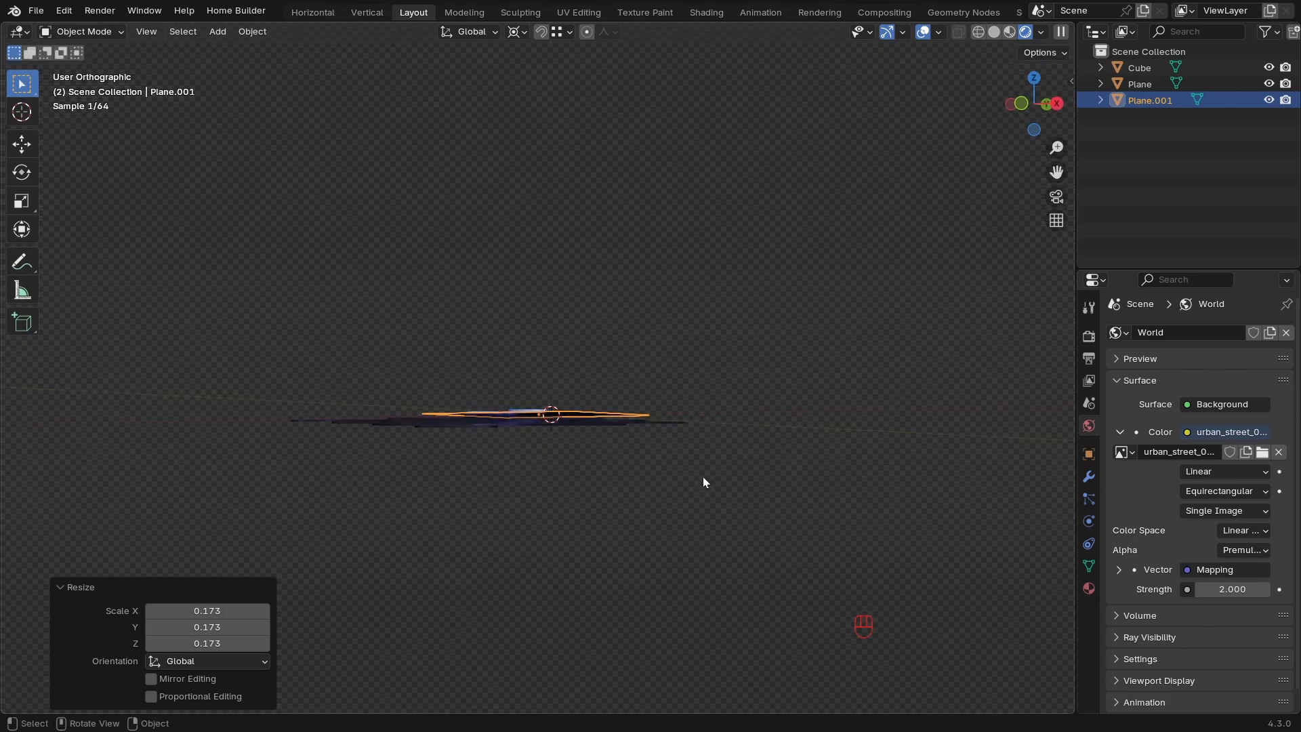
In front view, raise the overhead plane about 3.93 m along Z and scale it up by about 2.01.
key(KP_1)
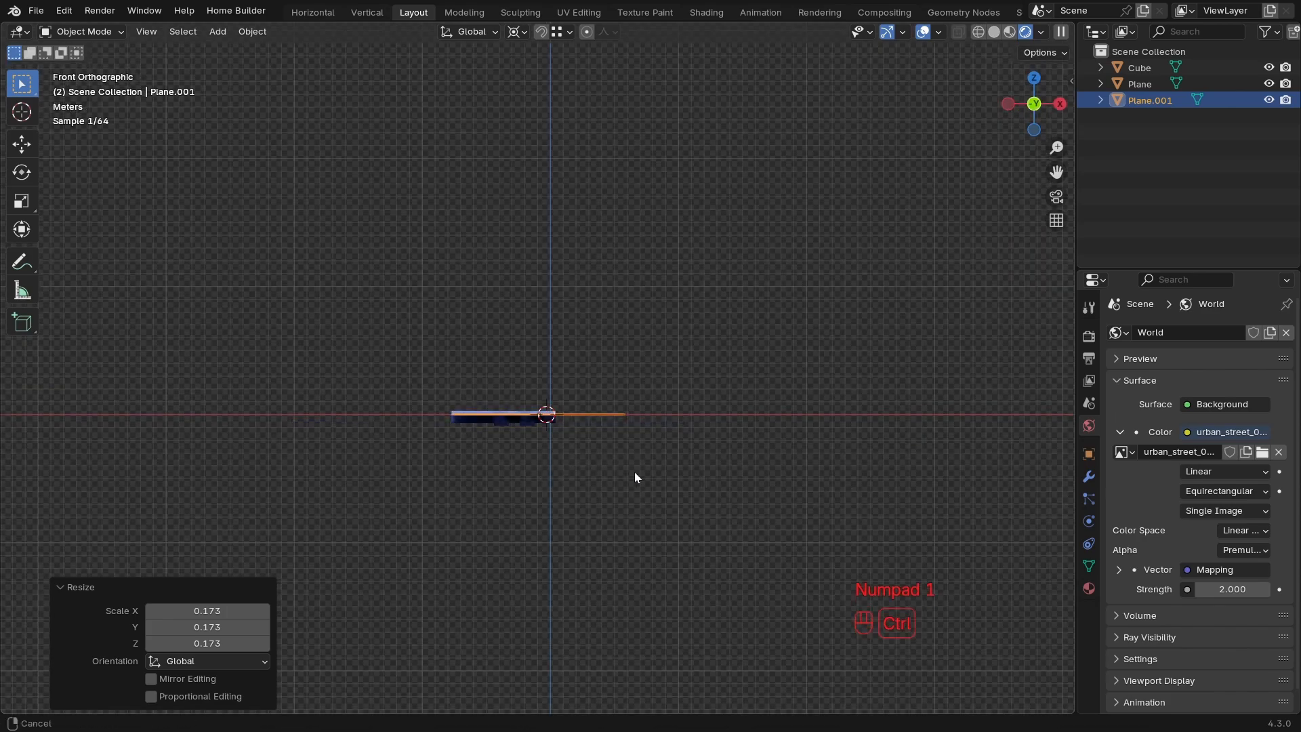
key(g)
key(z)
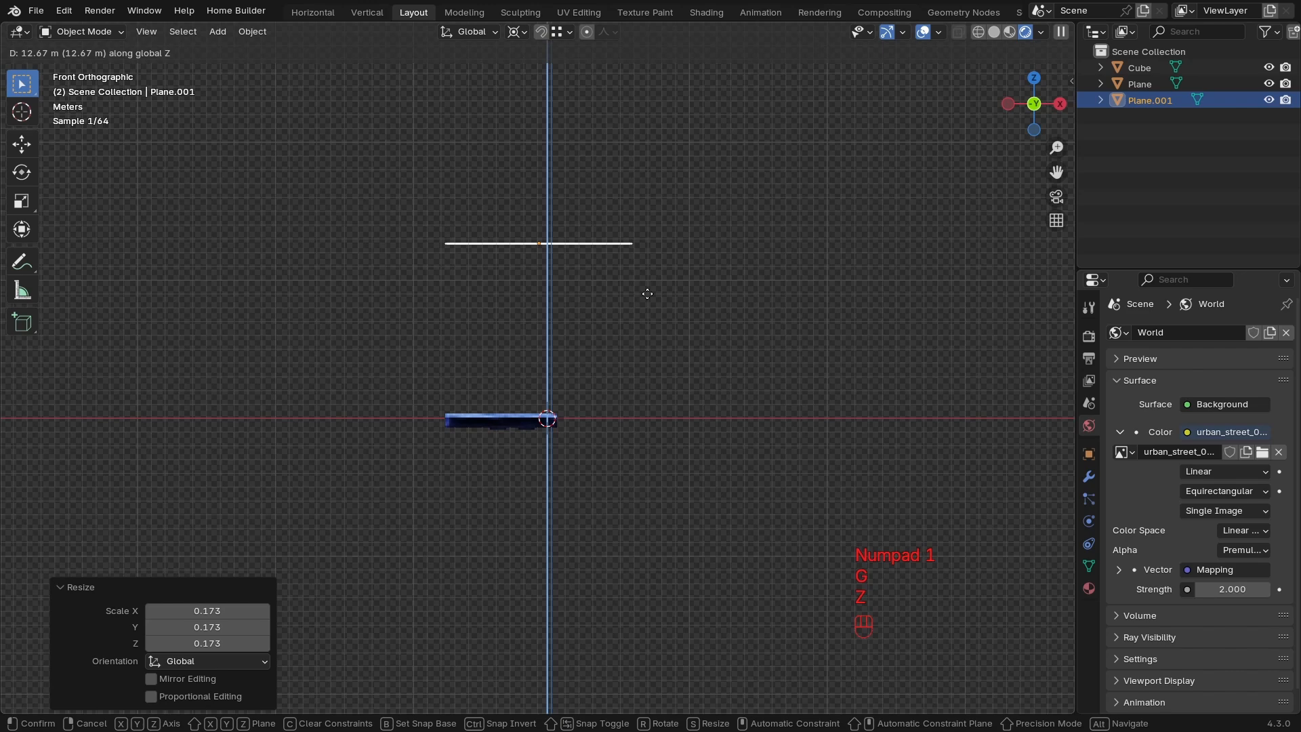
click(571, 418)
key(s)
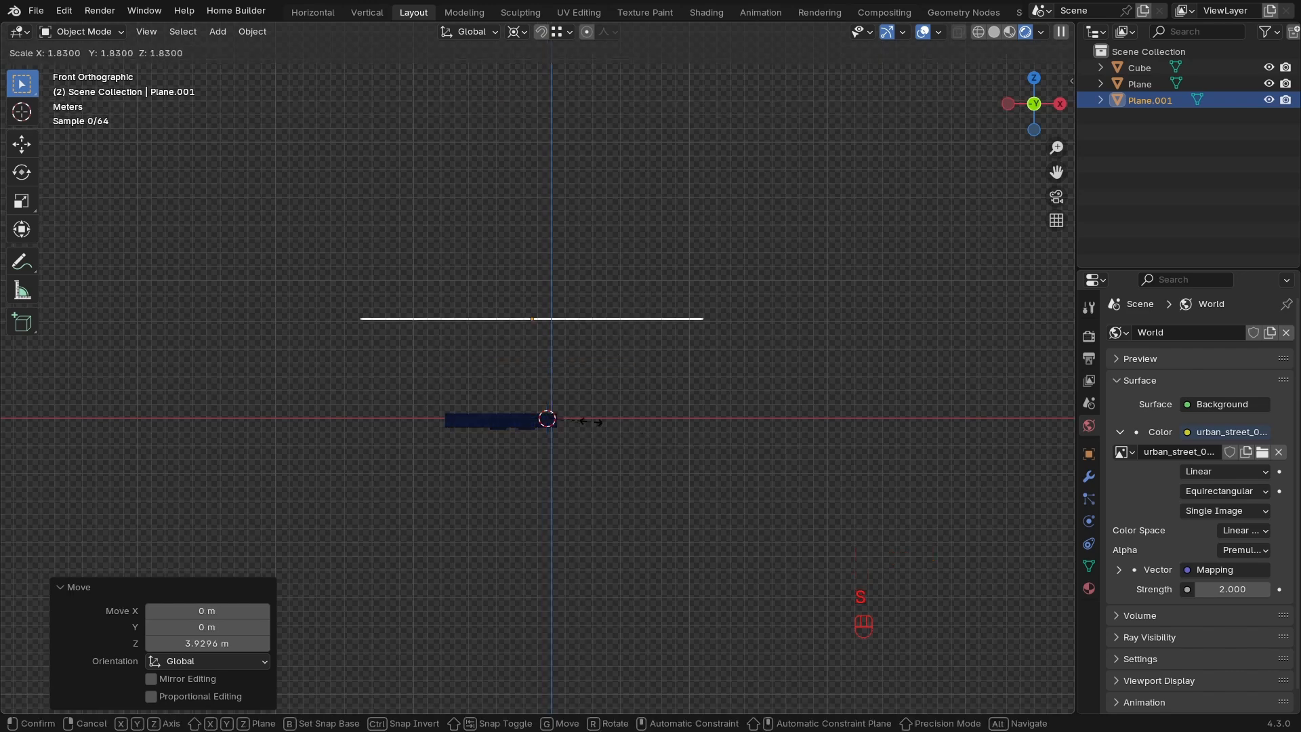
click(591, 420)
Set the transform pivot point to Bounding Box Center.
click(519, 32)
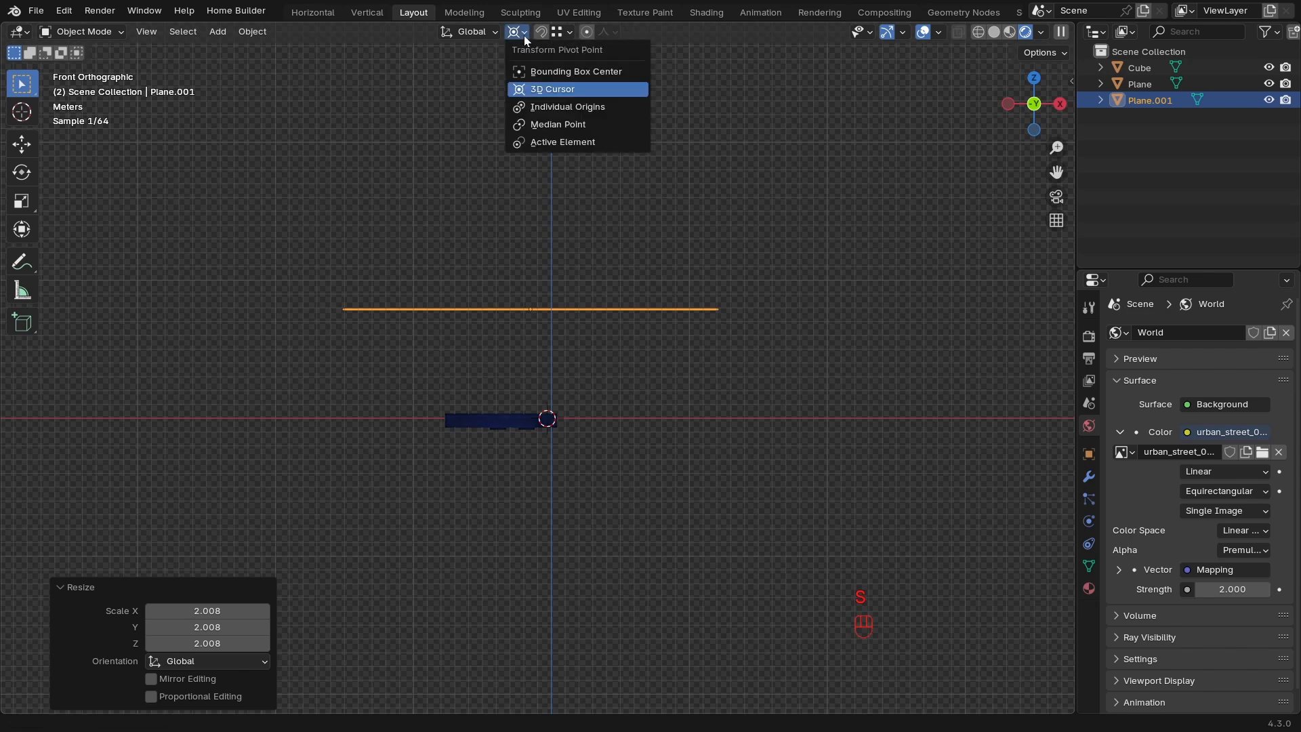
click(549, 72)
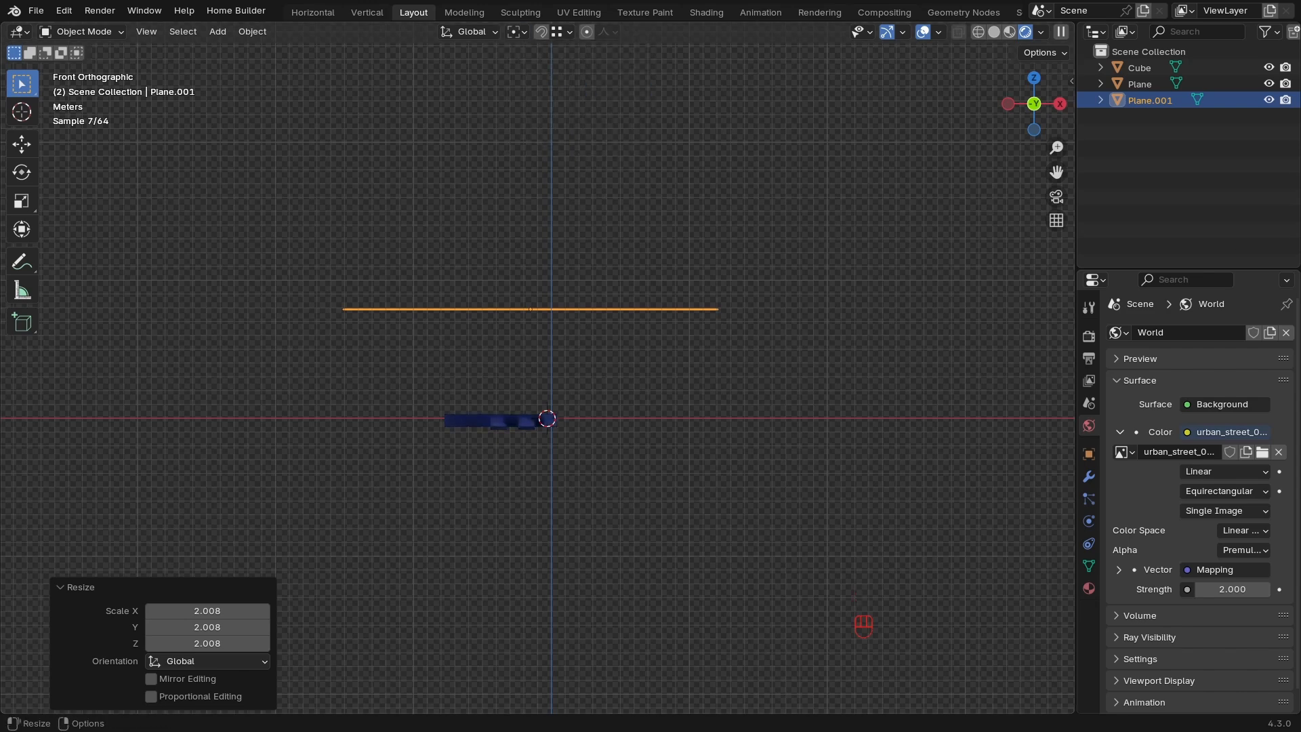
click(518, 32)
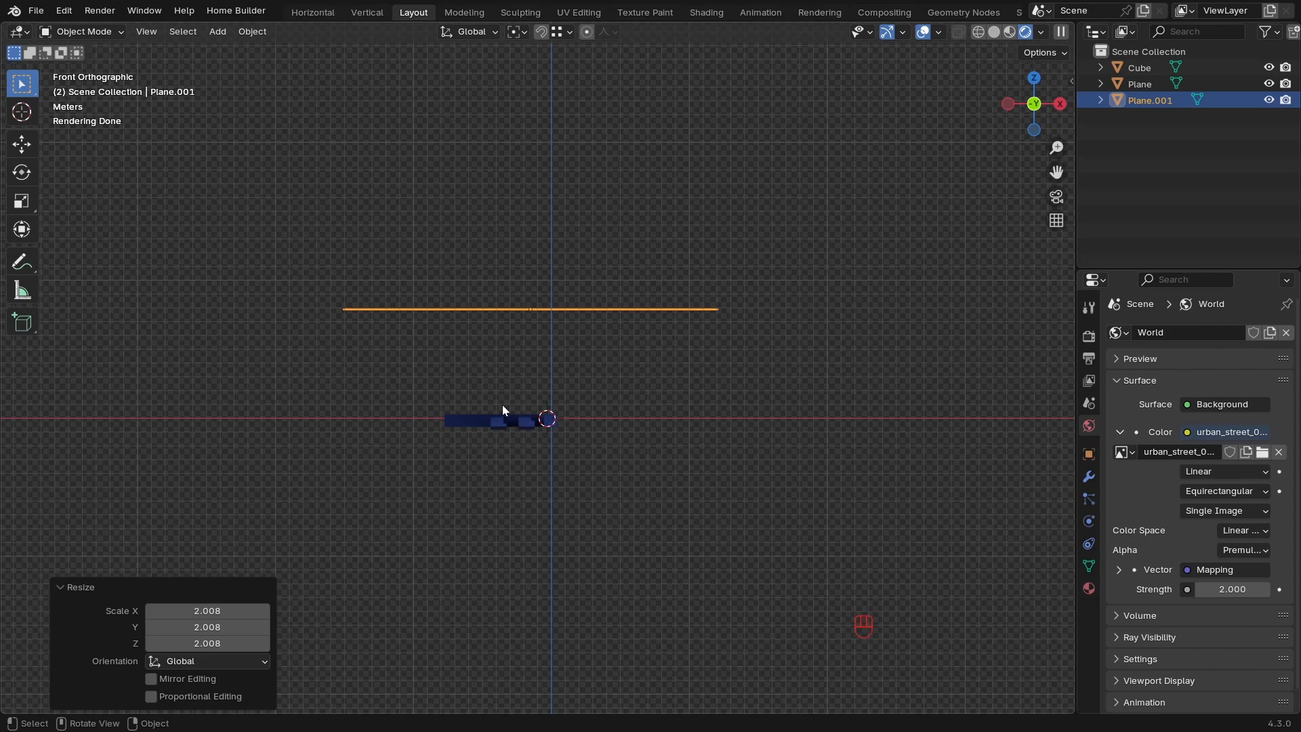
Frame the connected bars in a perspective view and turn off the floor grid overlay.
key(KP_Decimal)
click(481, 515)
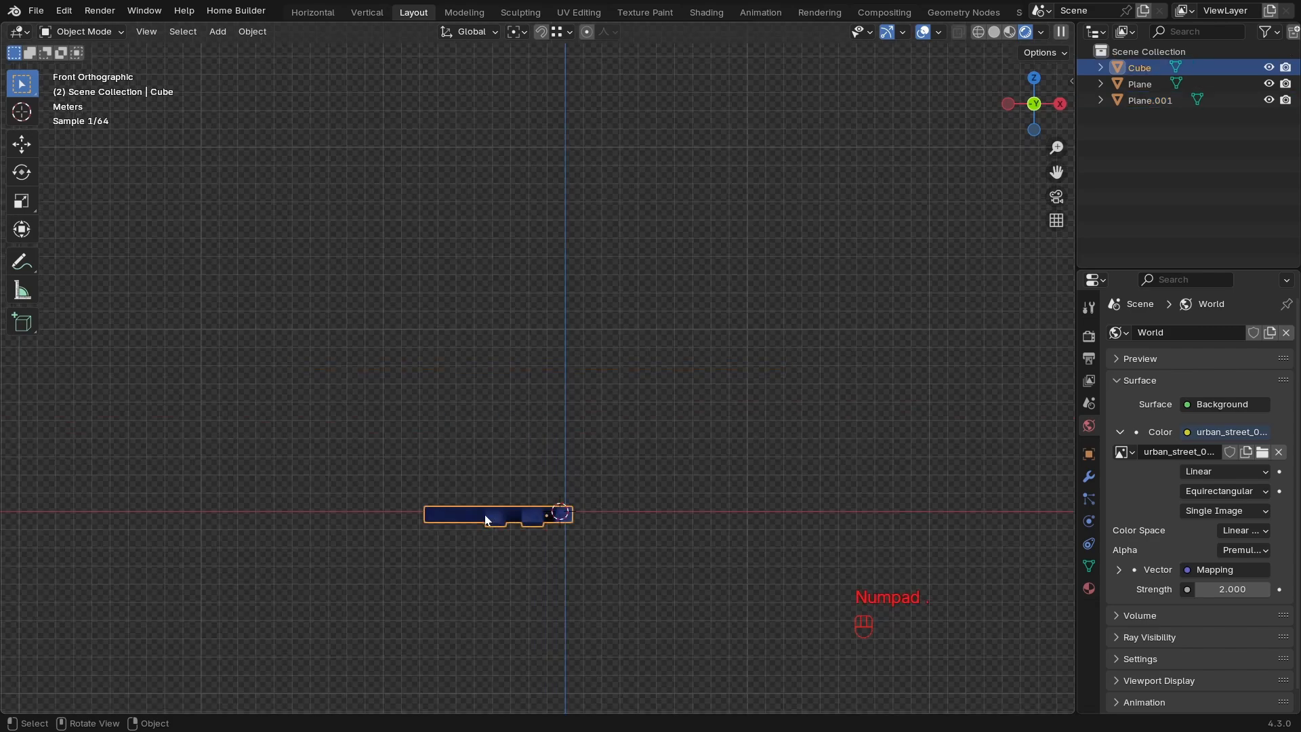
key(KP_Decimal)
middle_drag(618, 405, 910, 165)
click(937, 31)
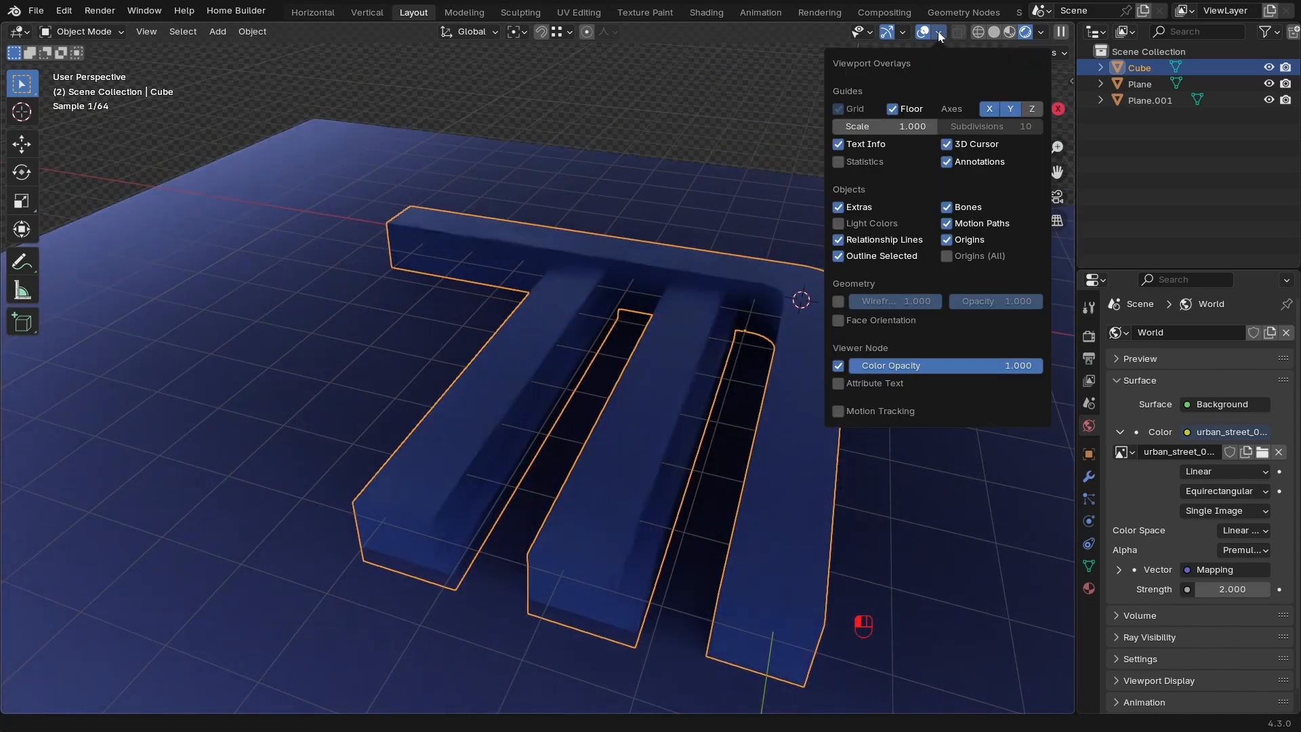
click(893, 108)
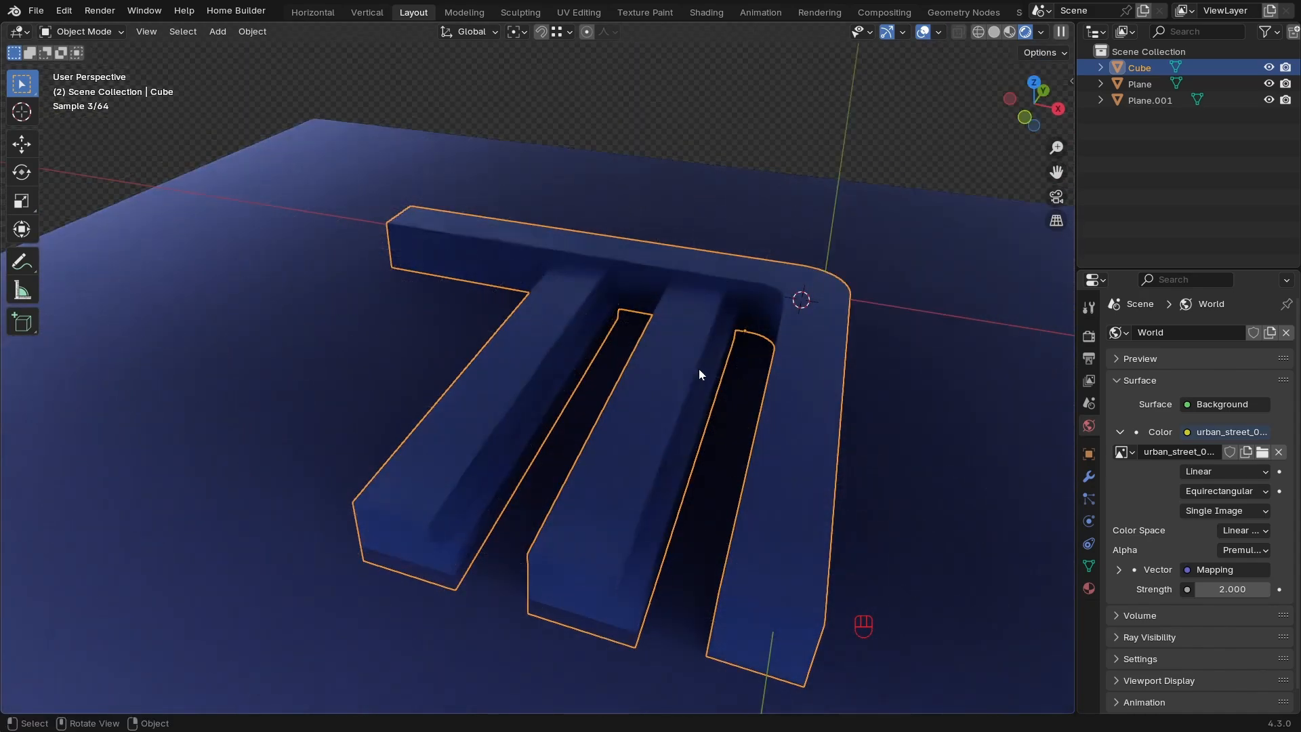
ctrl+middle_drag(714, 409, 713, 421)
shift+middle_drag(712, 411, 637, 402)
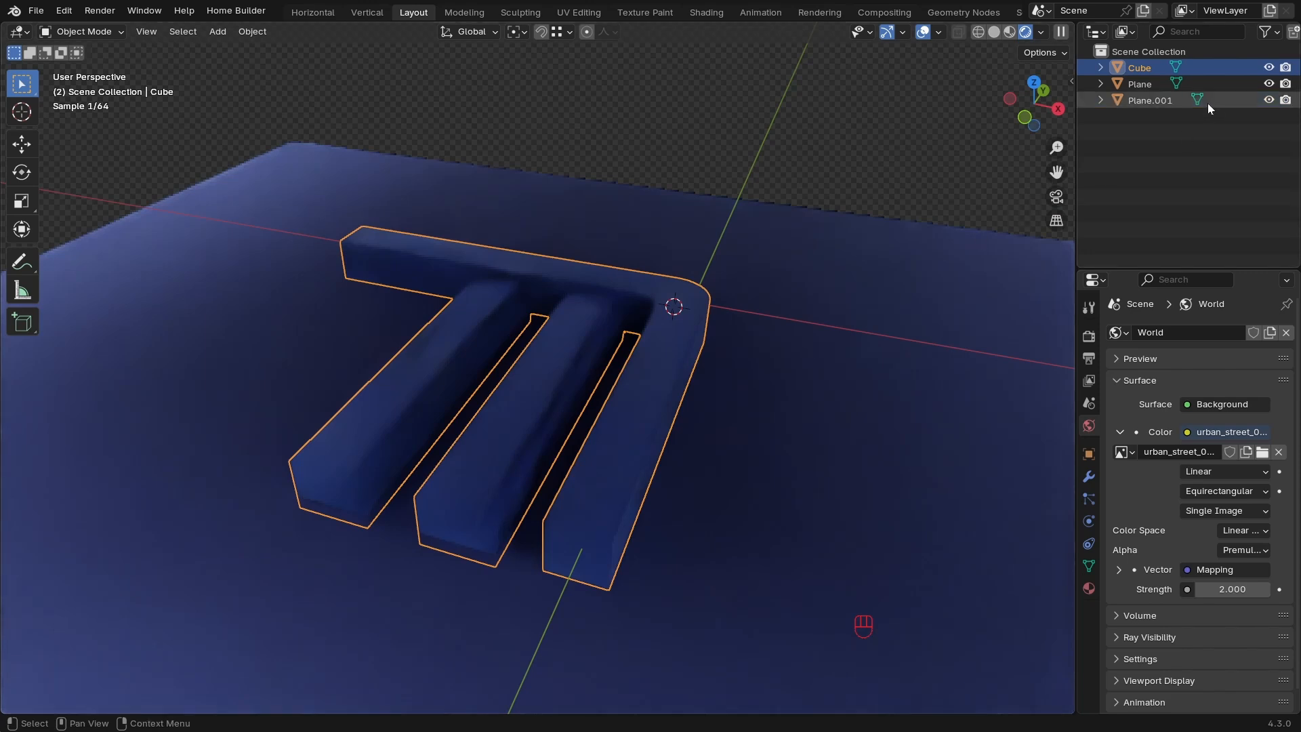
Hide and show the overhead plane to compare its effect on the lighting of the bars.
click(1141, 82)
click(1148, 100)
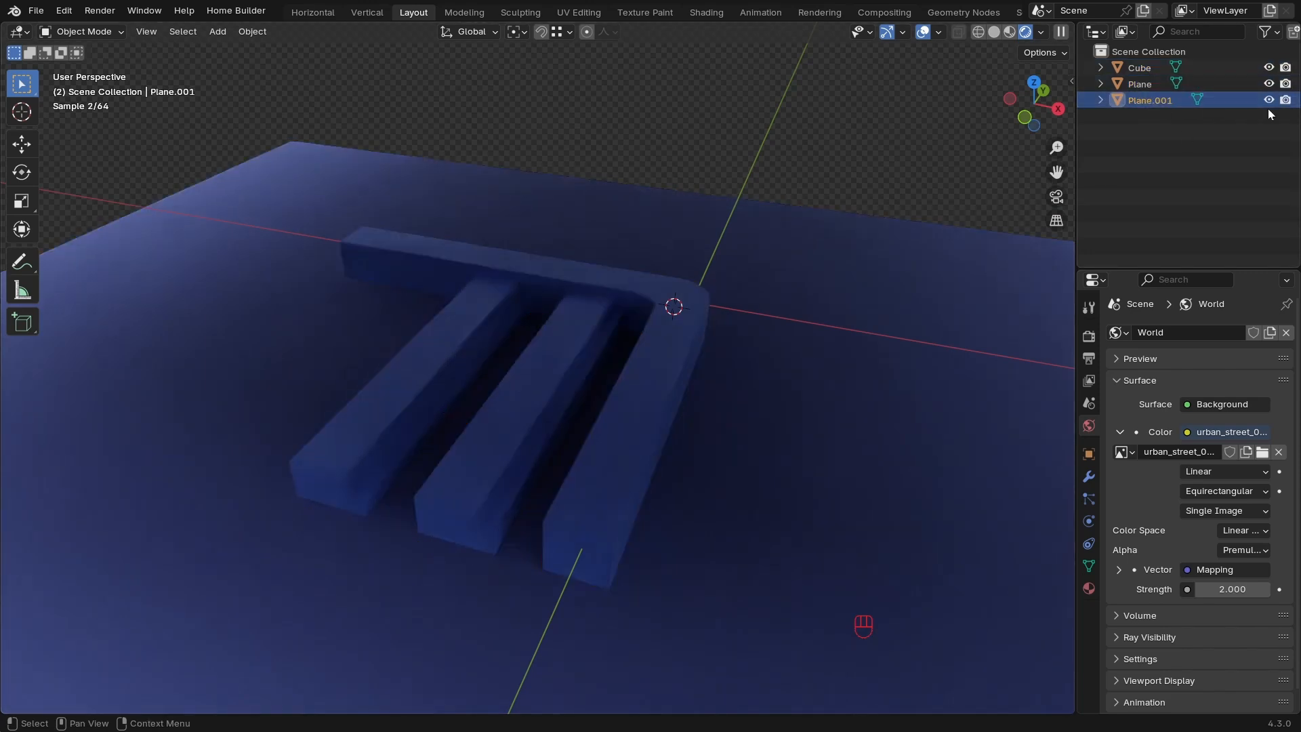
click(1269, 100)
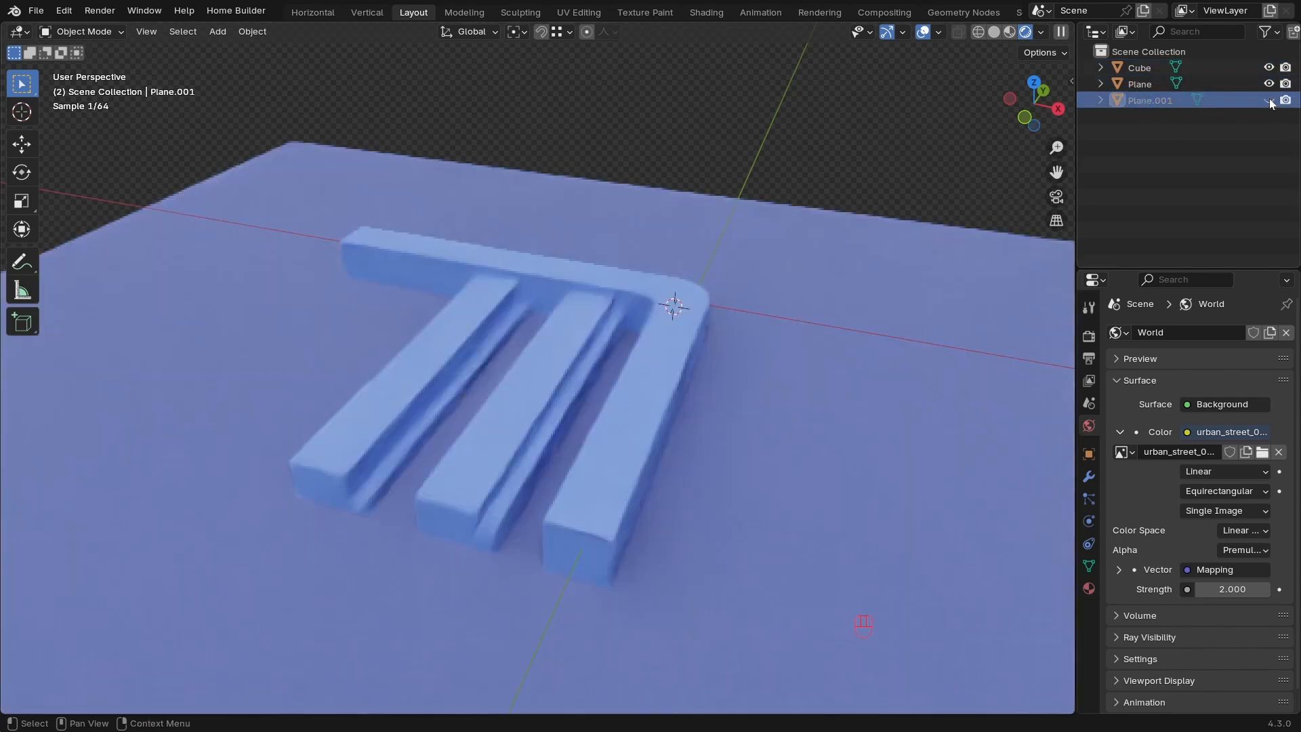
click(1270, 102)
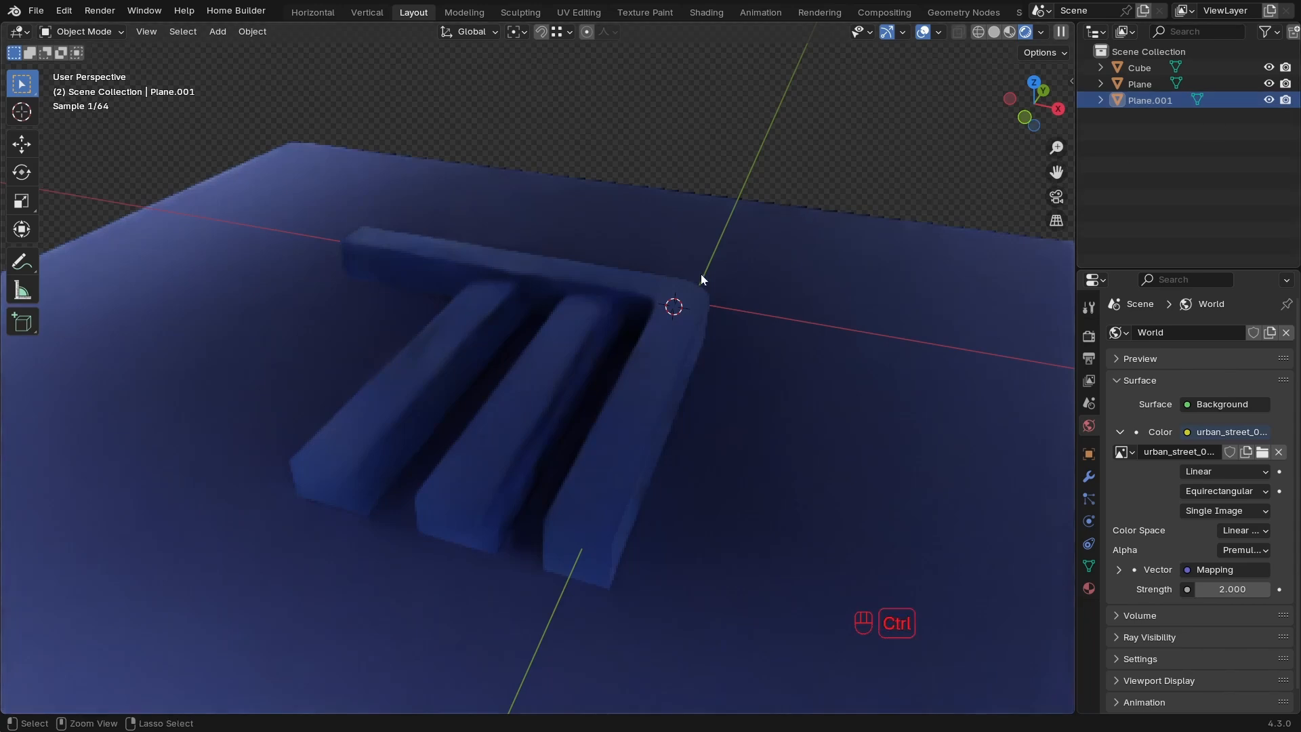
Scale the overhead plane up by a factor of about 2.22.
ctrl+middle_drag(700, 275, 563, 471)
key(s)
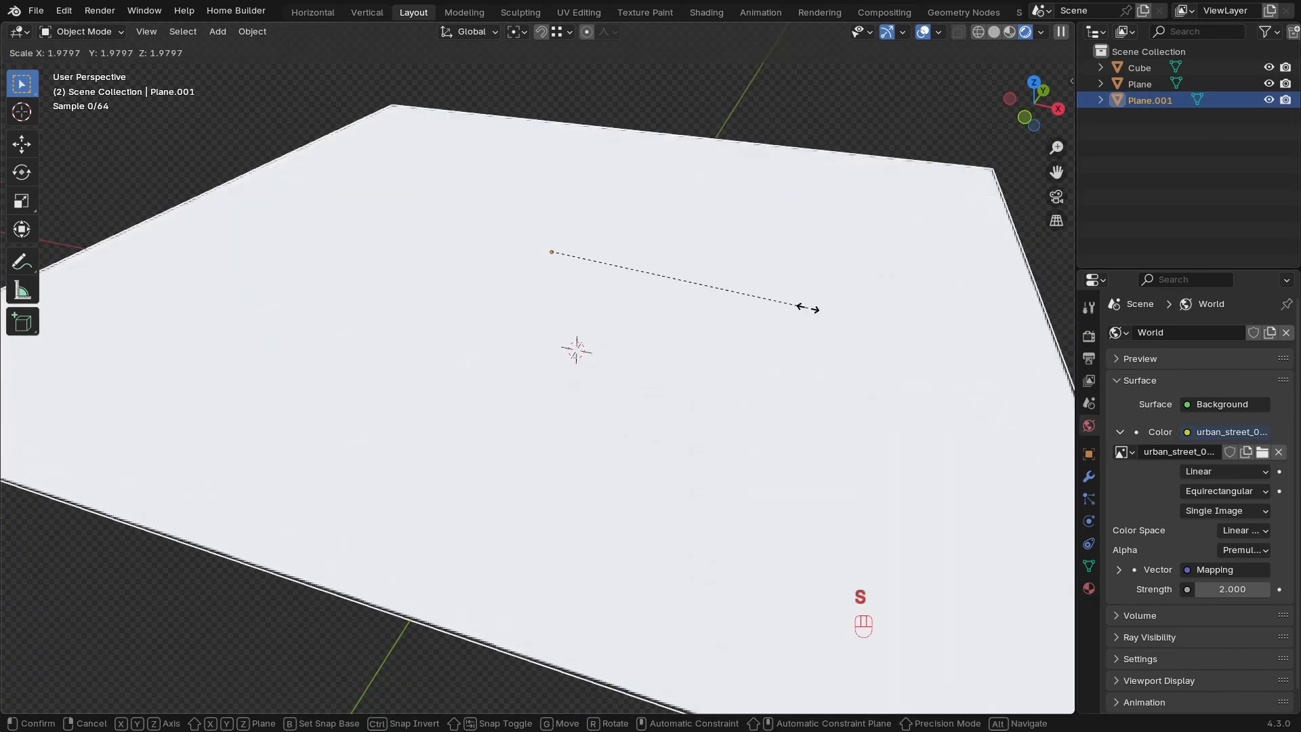
click(839, 310)
In front wireframe view, raise the overhead plane about 22 m along Z and scale it up by about 1.86.
key(KP_1)
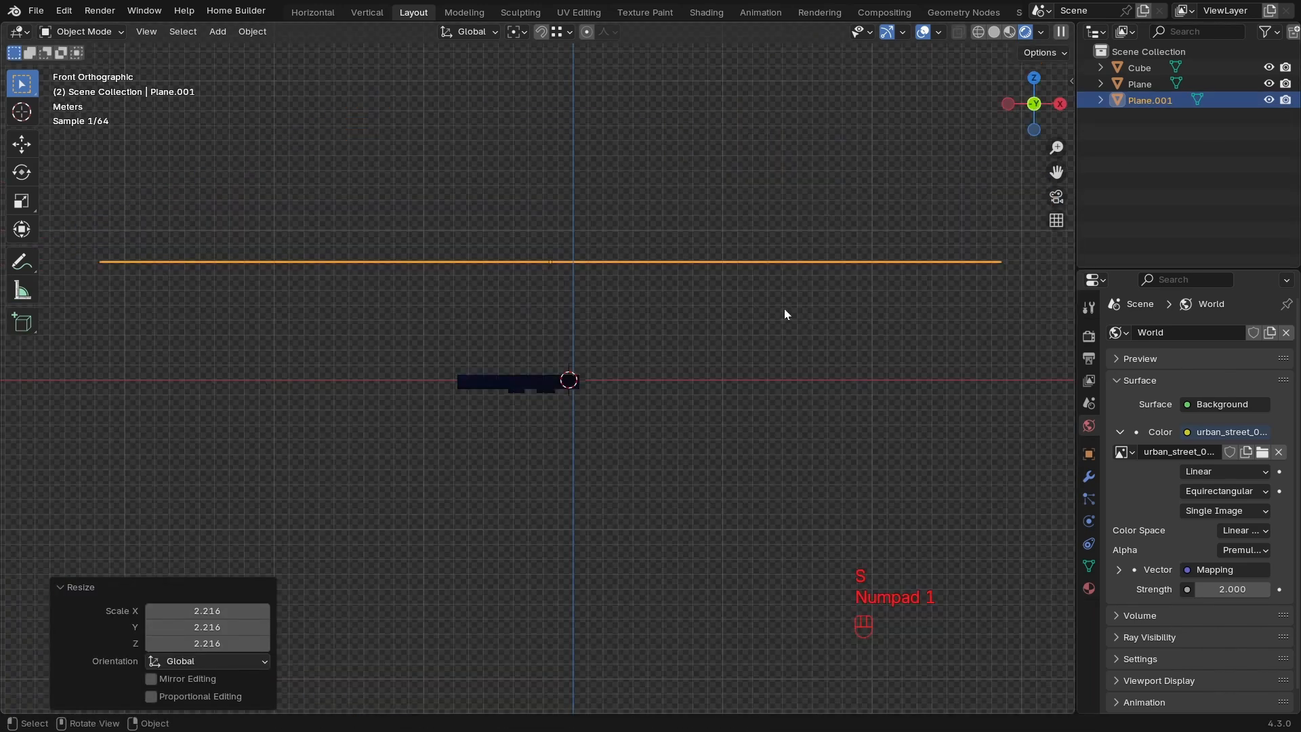
key(shift+z)
scroll(591, 429, down, 4)
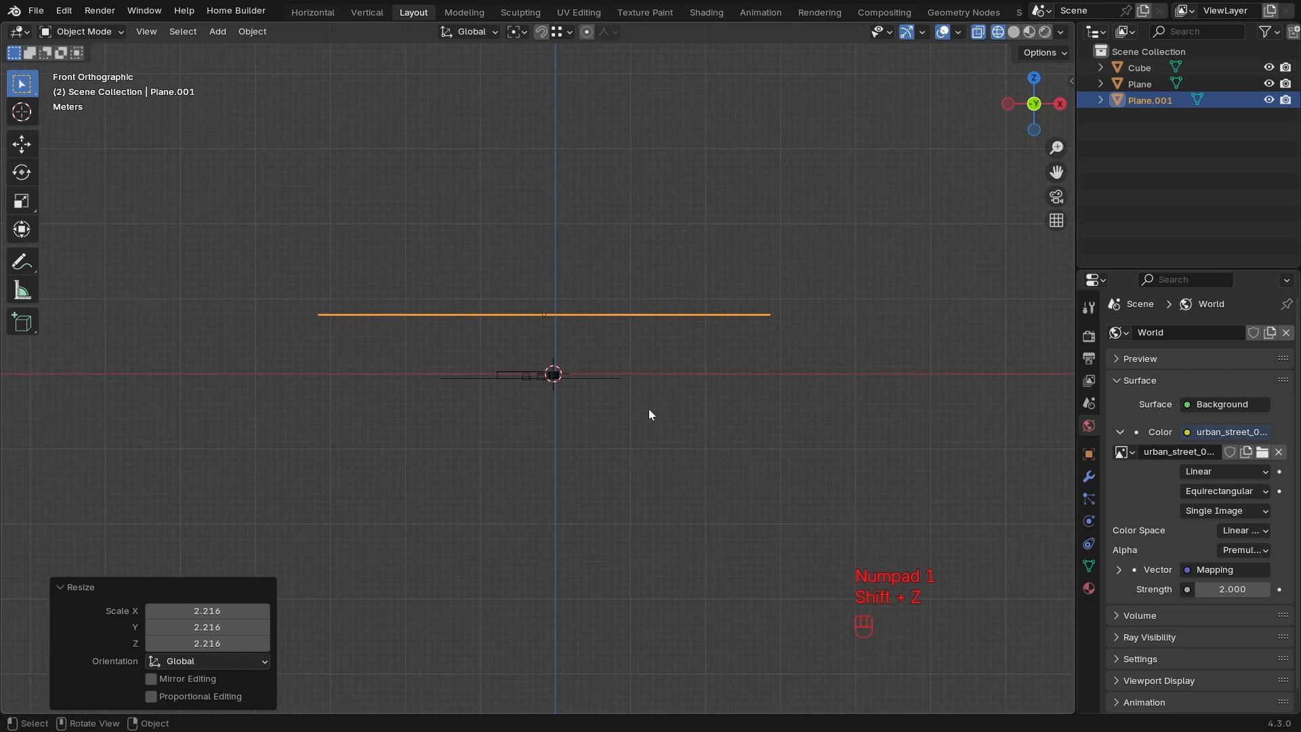
key(g)
key(z)
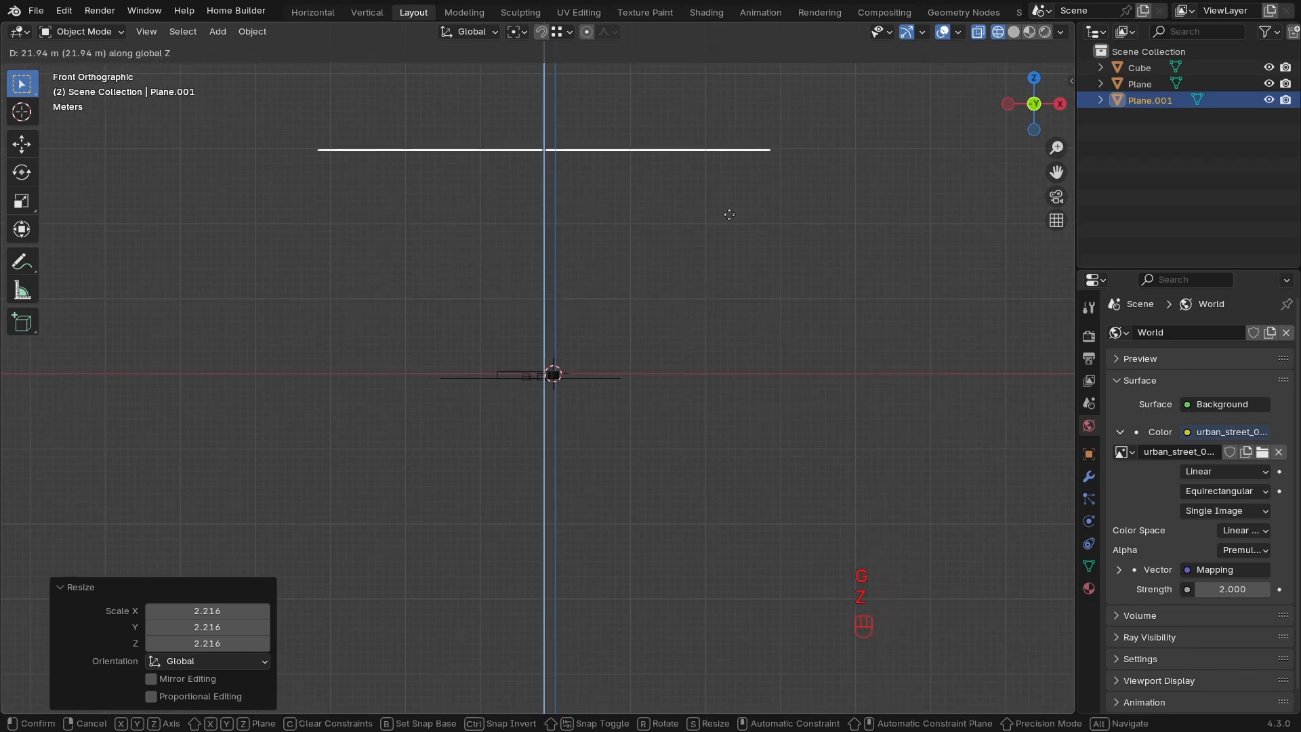
click(717, 208)
key(s)
click(867, 265)
Raise the overhead plane further along Z and scale it up by about 1.75.
scroll(665, 354, down, 4)
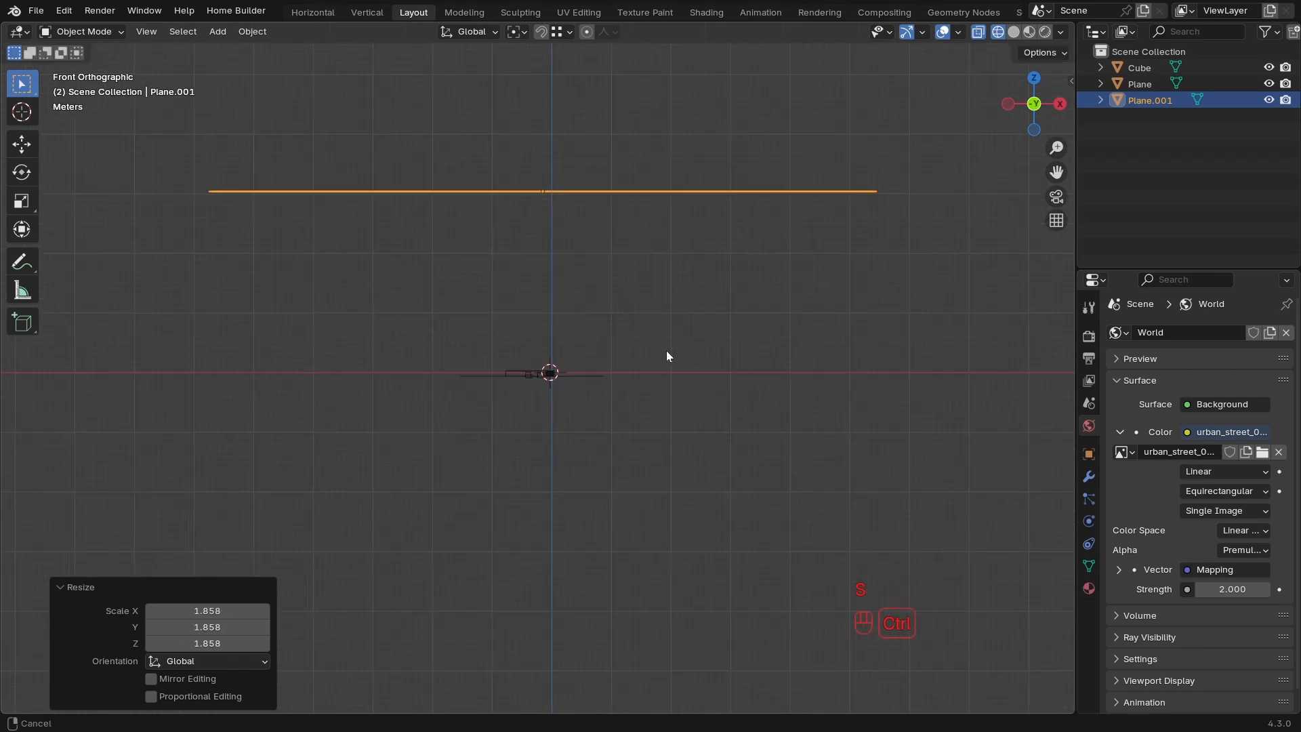
key(g)
key(z)
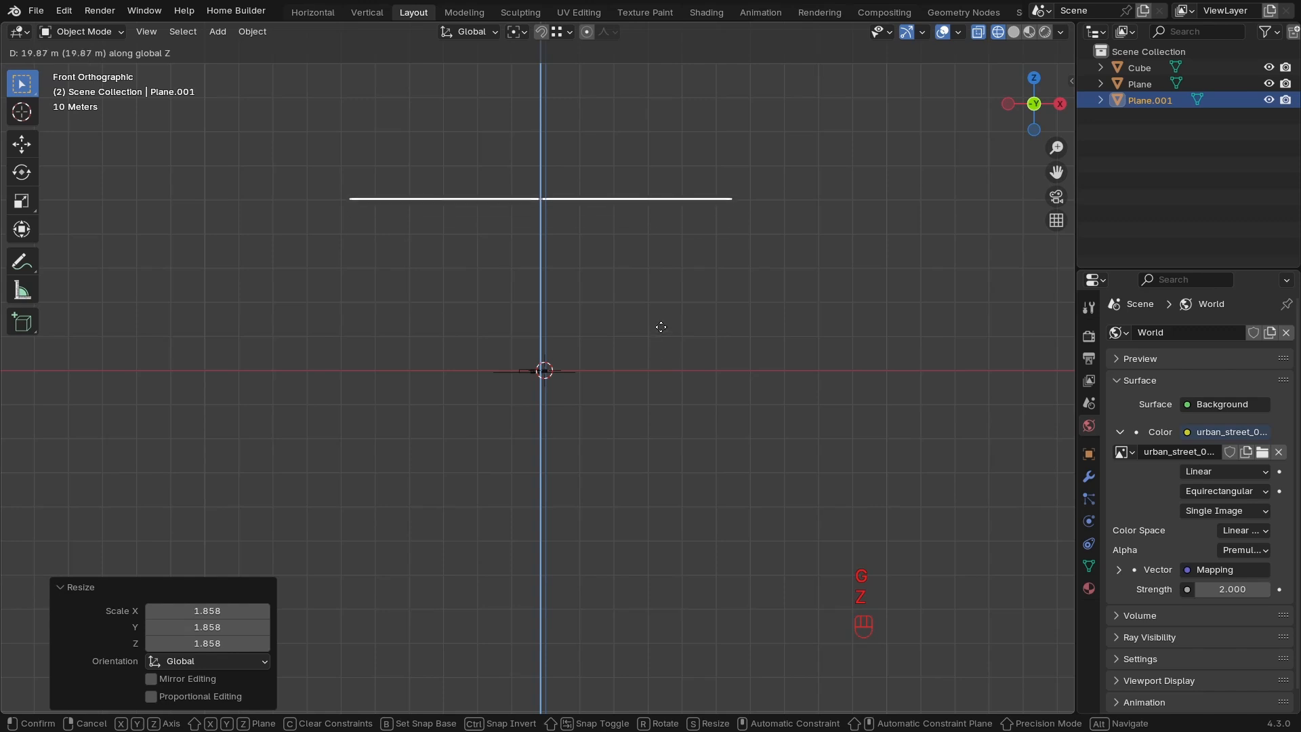
click(663, 299)
key(s)
click(761, 344)
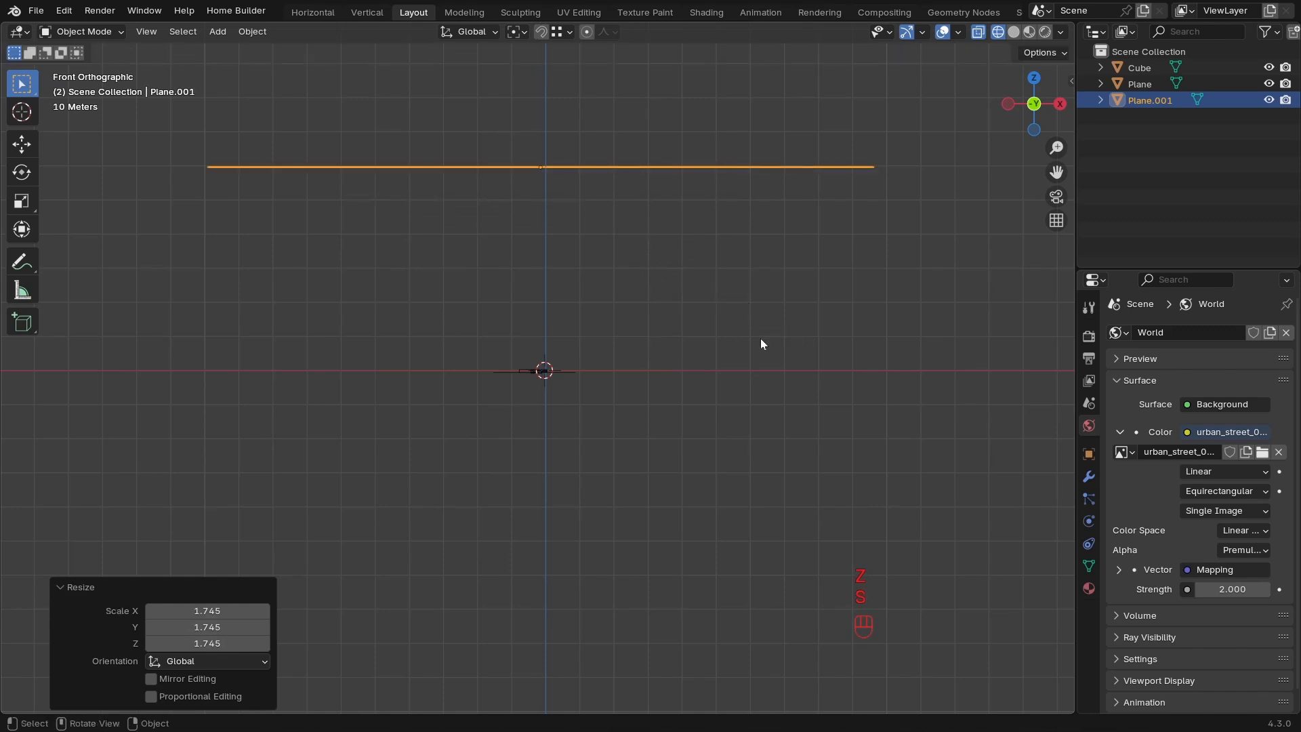
Select the connected bars, frame them in a perspective view and switch to rendered shading.
click(534, 367)
key(KP_Decimal)
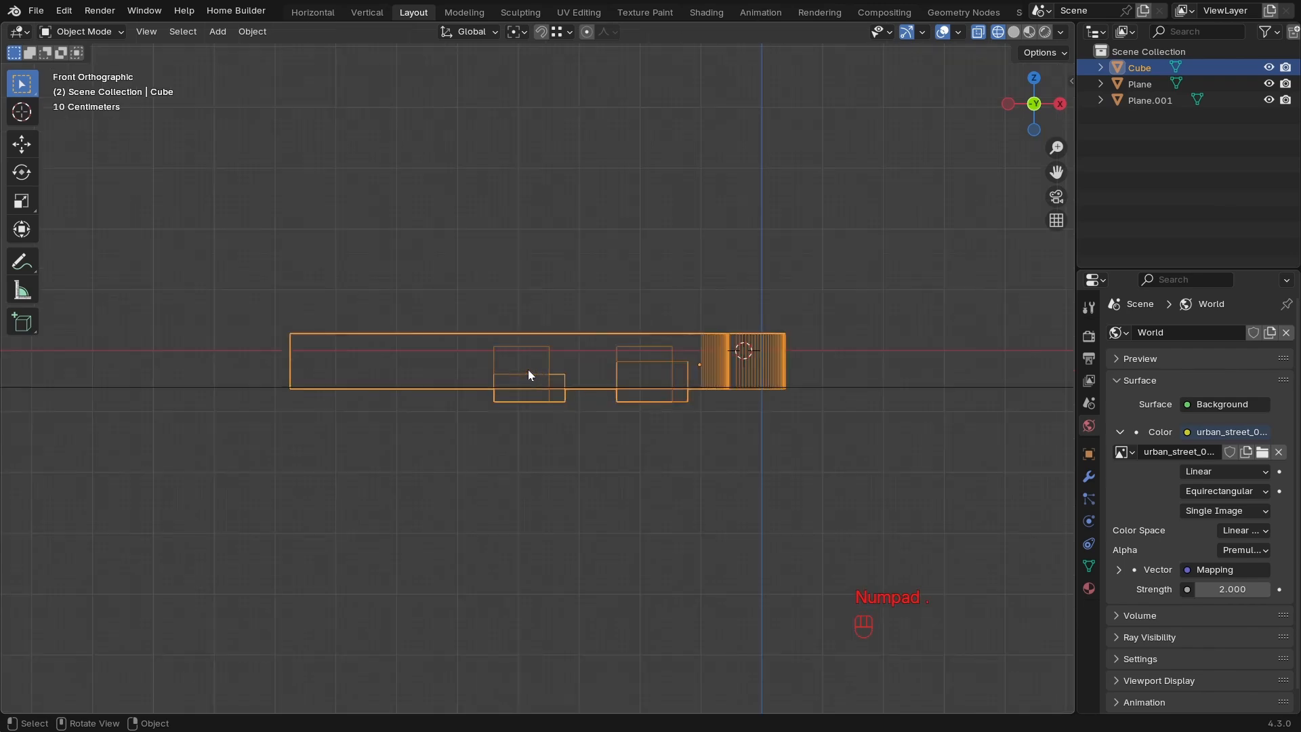
middle_drag(528, 369, 600, 429)
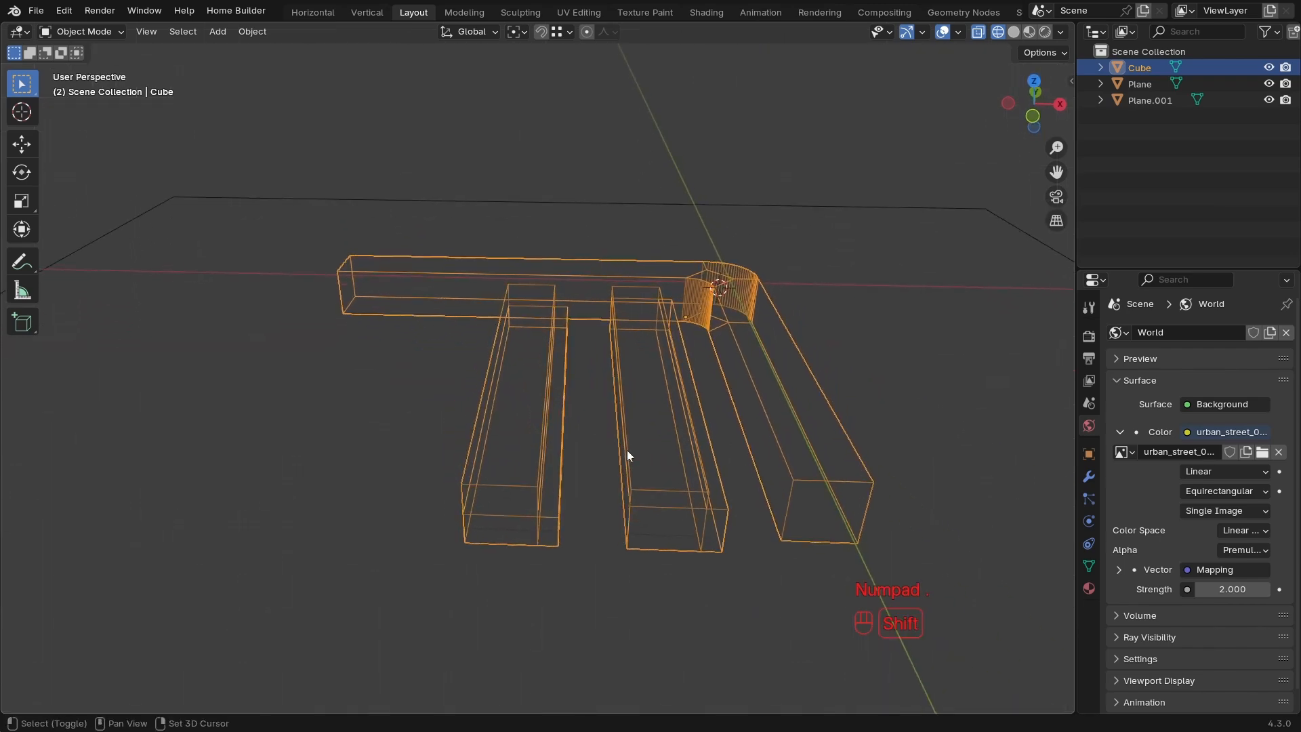
key(z)
click(827, 476)
key(z)
click(750, 327)
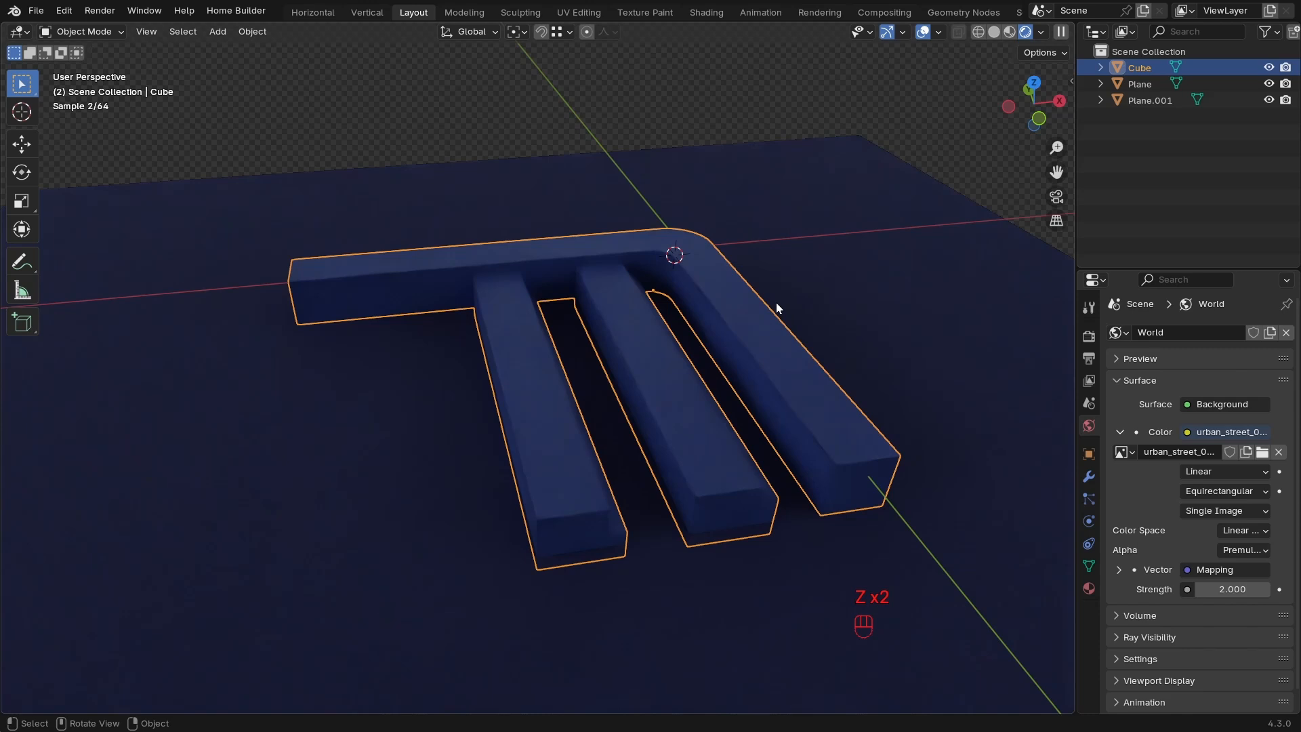
Show the material properties, select the ground plane and scale it up by about 1.83.
click(1090, 589)
middle_drag(881, 385, 812, 457)
click(900, 367)
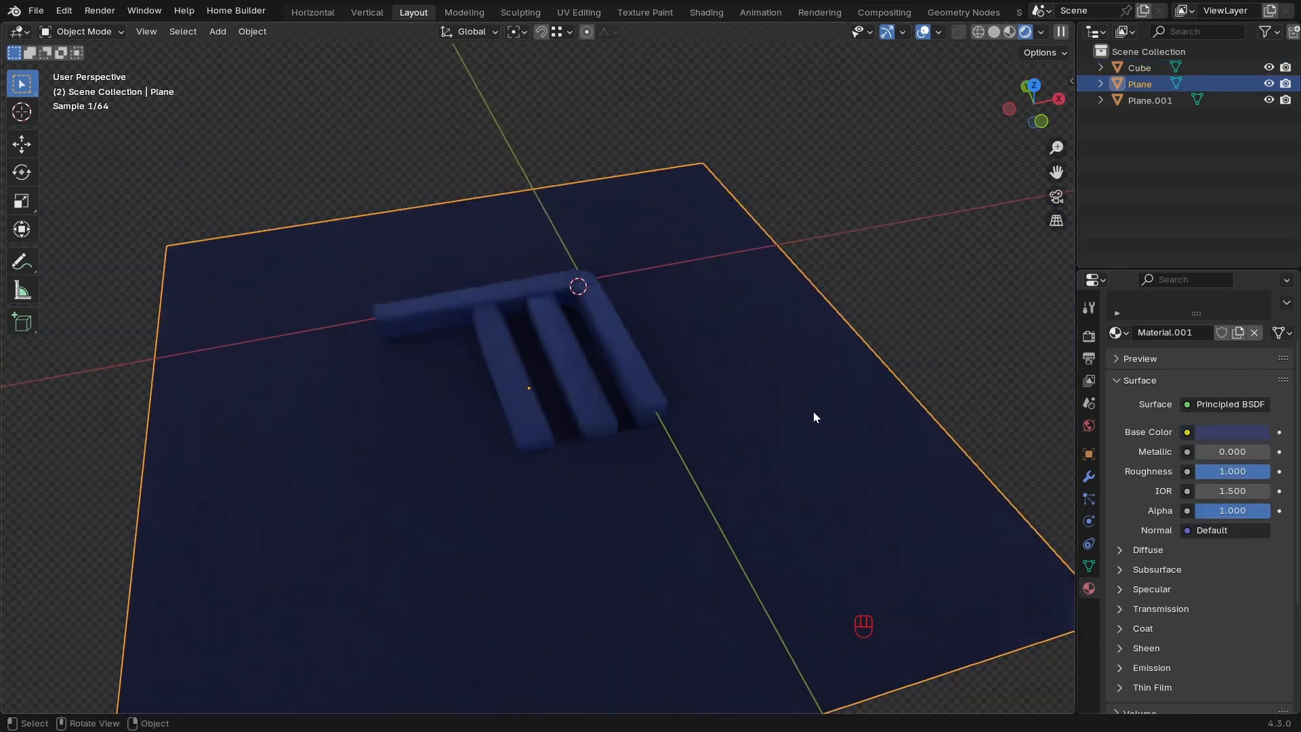
key(s)
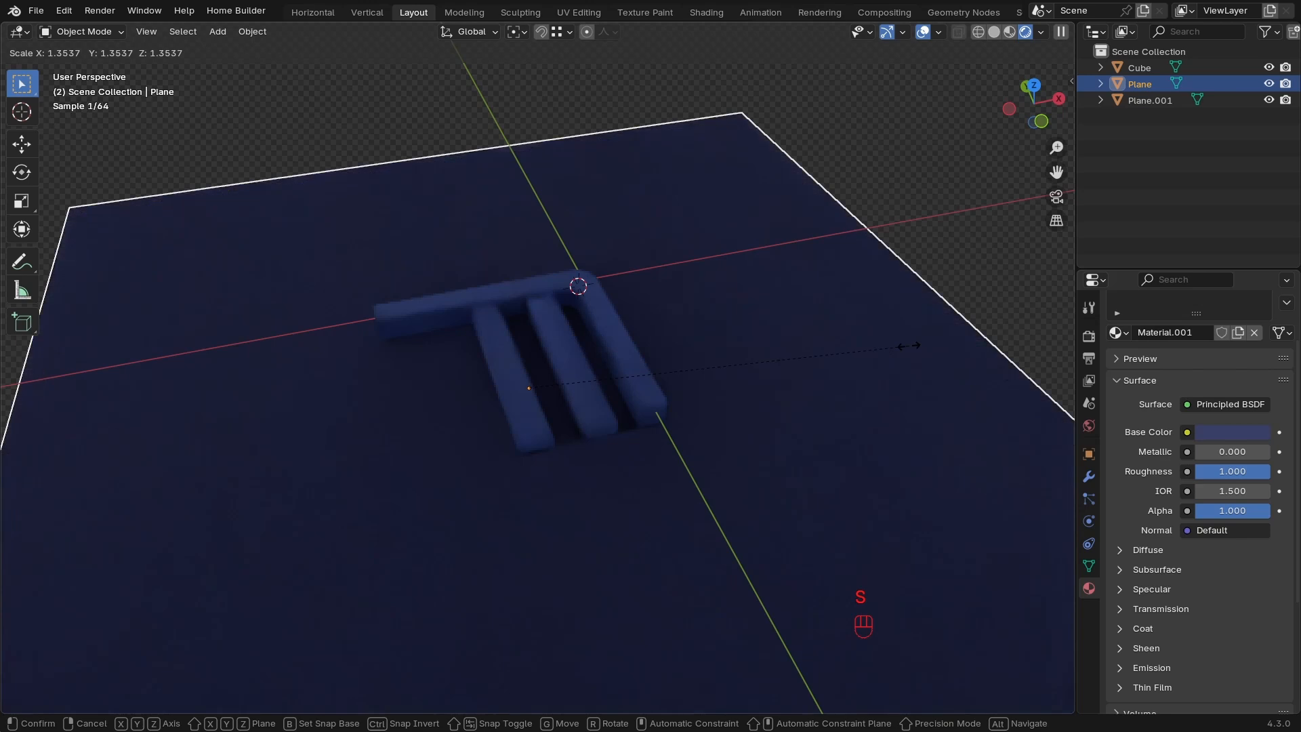
click(1034, 303)
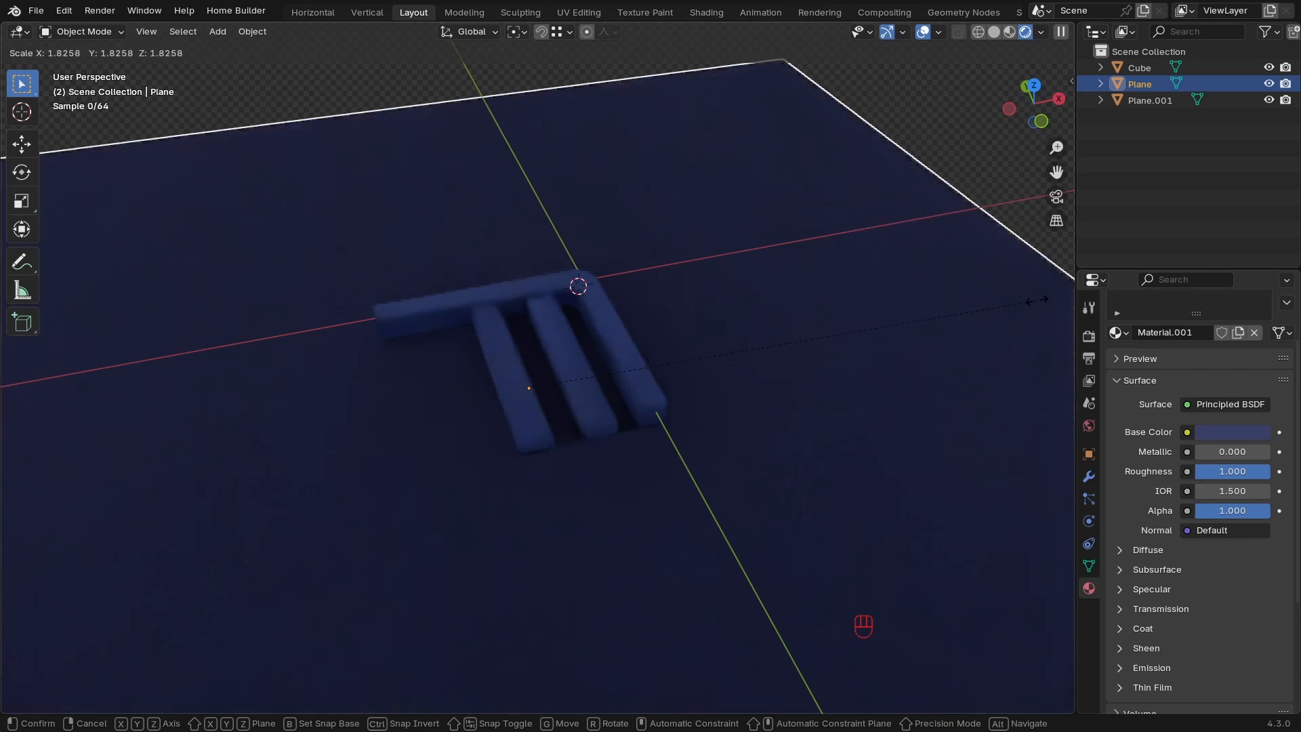
ctrl+middle_drag(685, 450, 660, 438)
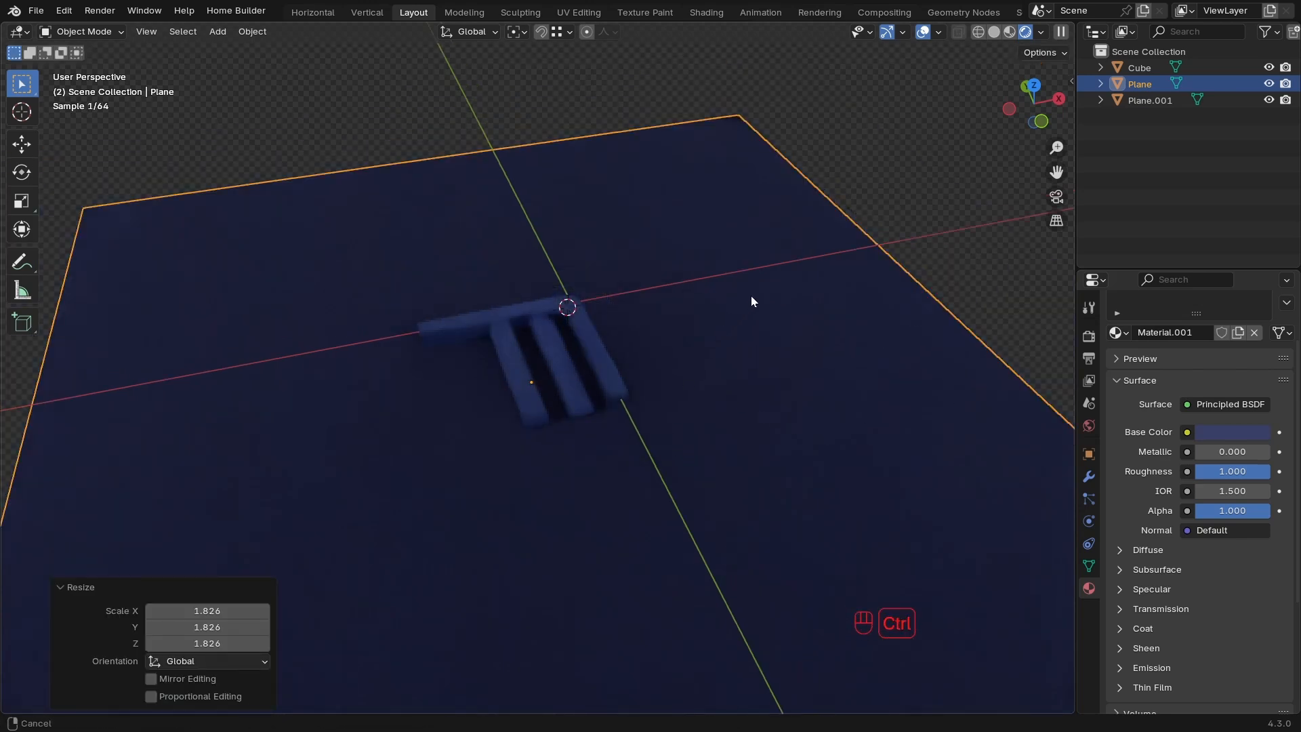
ctrl+middle_drag(751, 296, 734, 401)
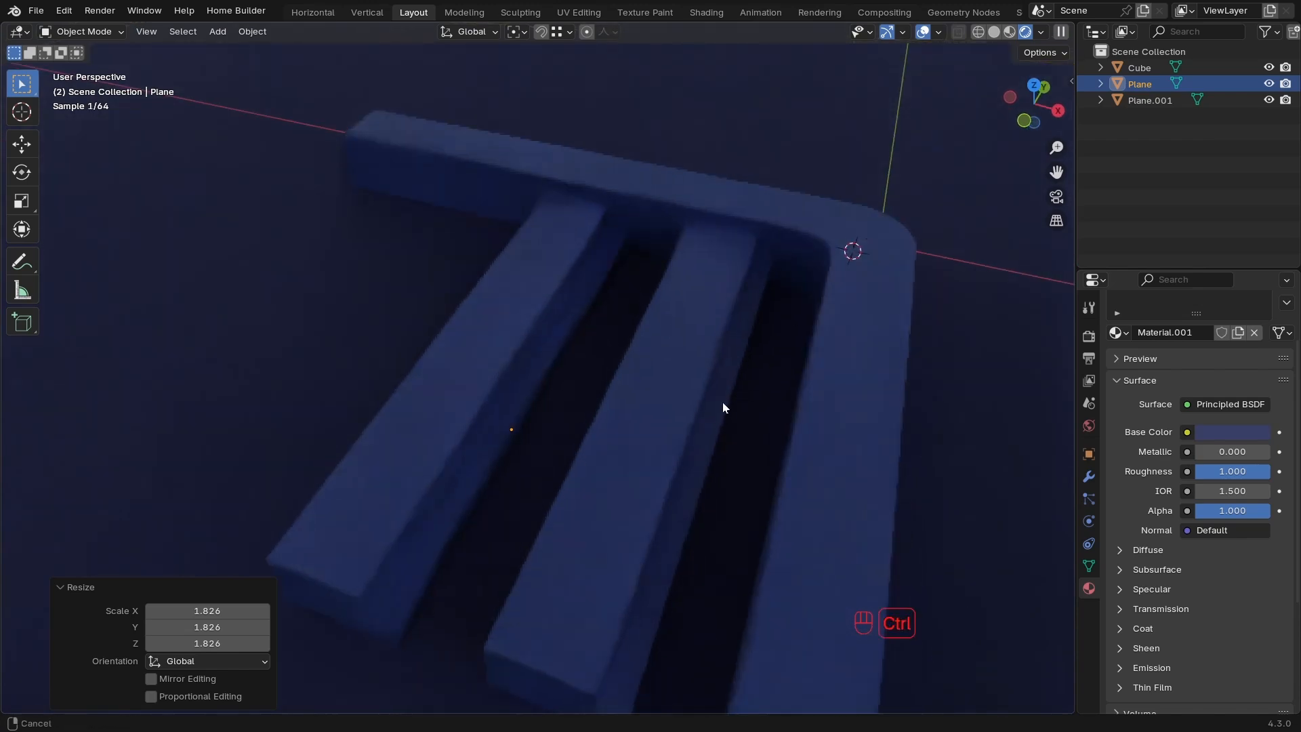
scroll(718, 434, down, 4)
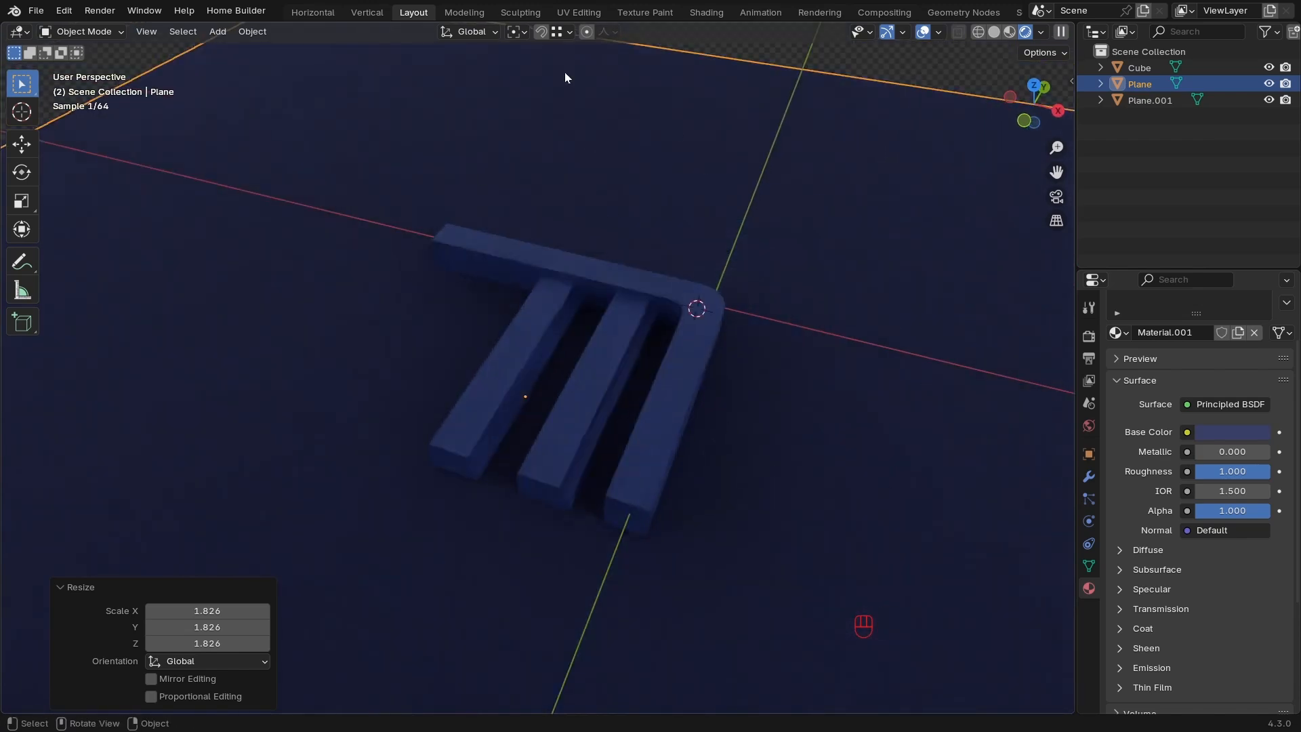
click(423, 412)
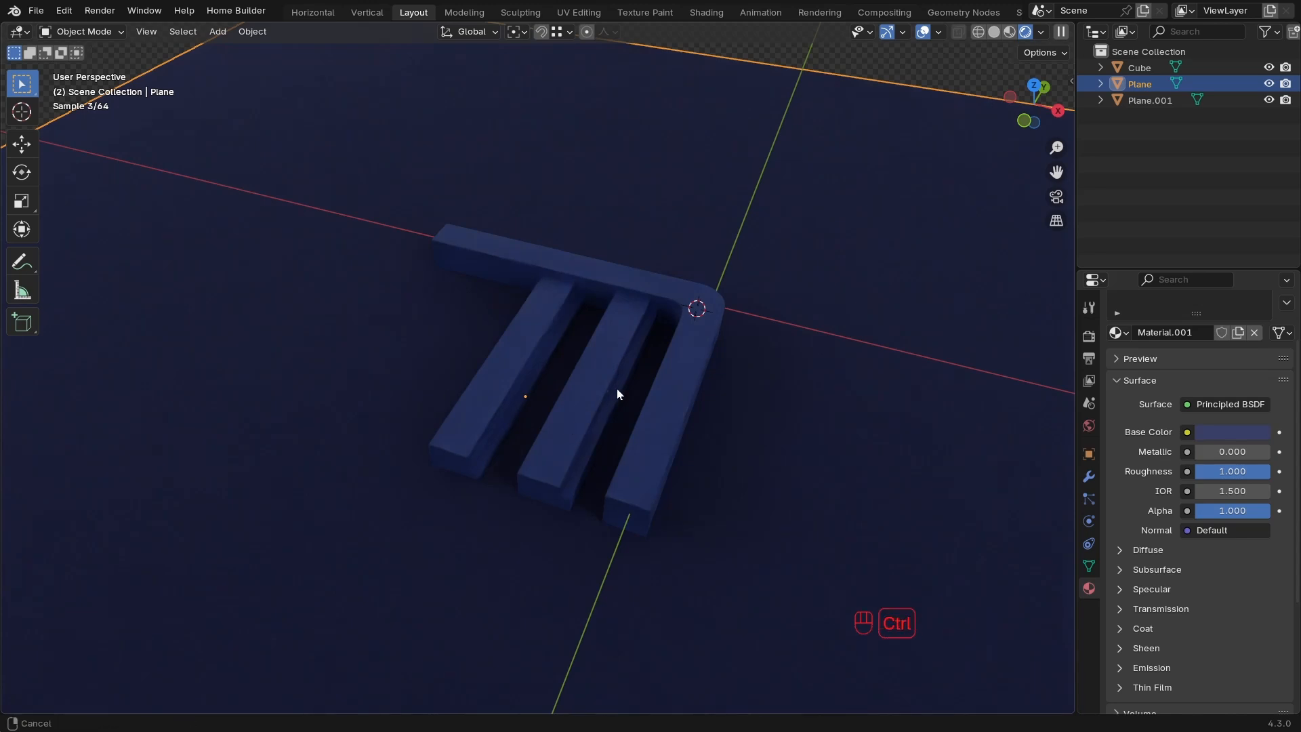
scroll(278, 335, up, 1)
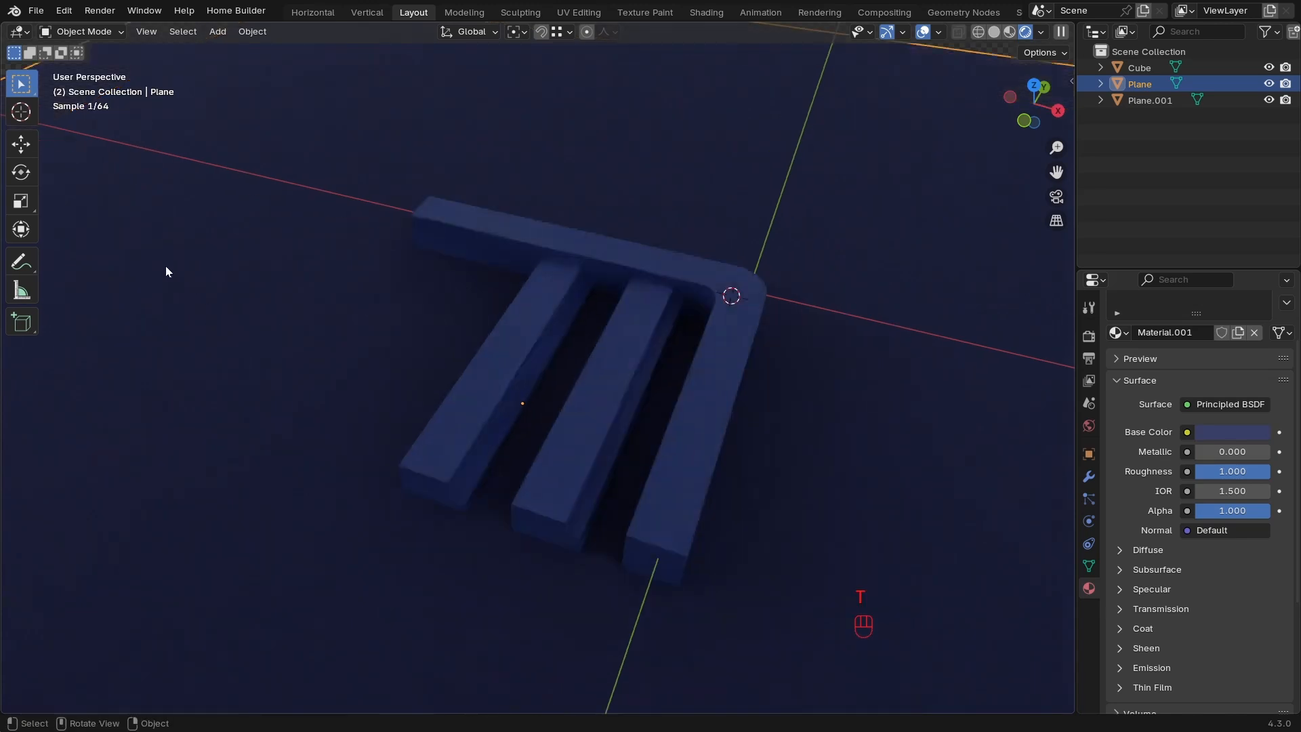
Hide the viewport toolbar and save the file.
key(t)
key(t)
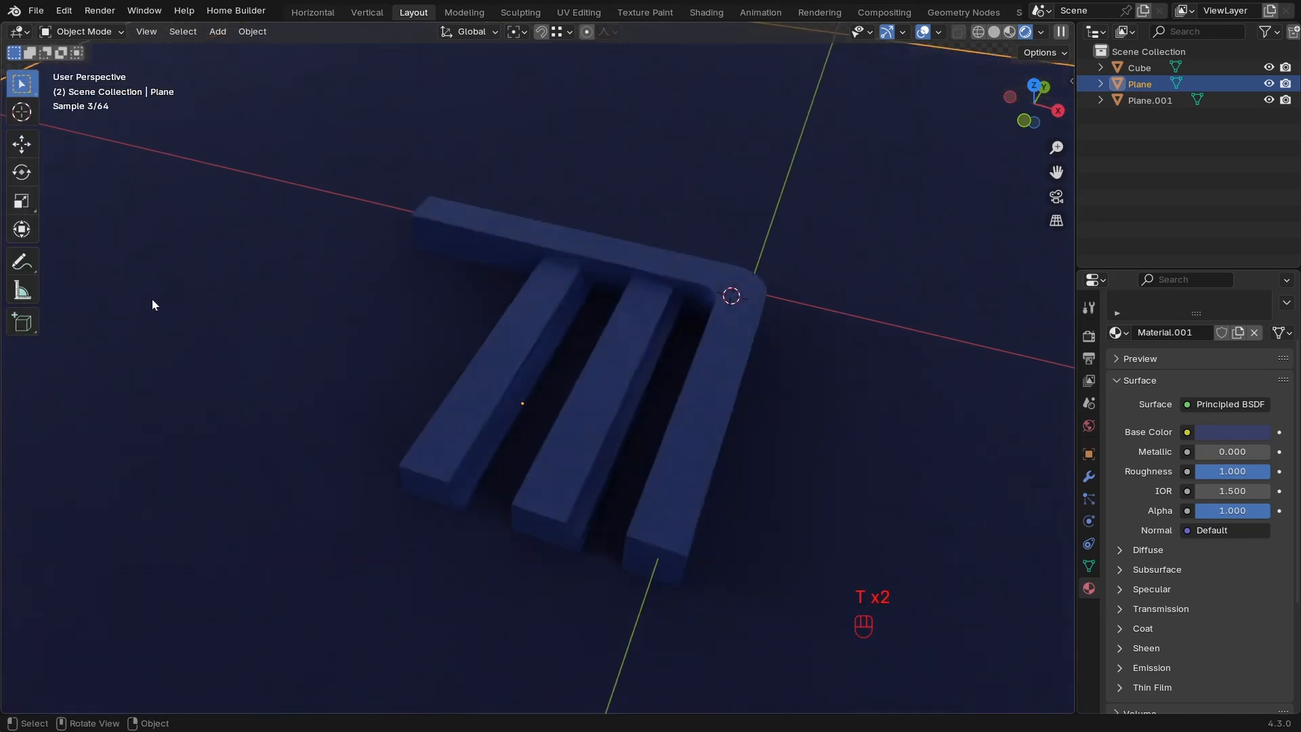
key(t)
middle_drag(408, 389, 450, 389)
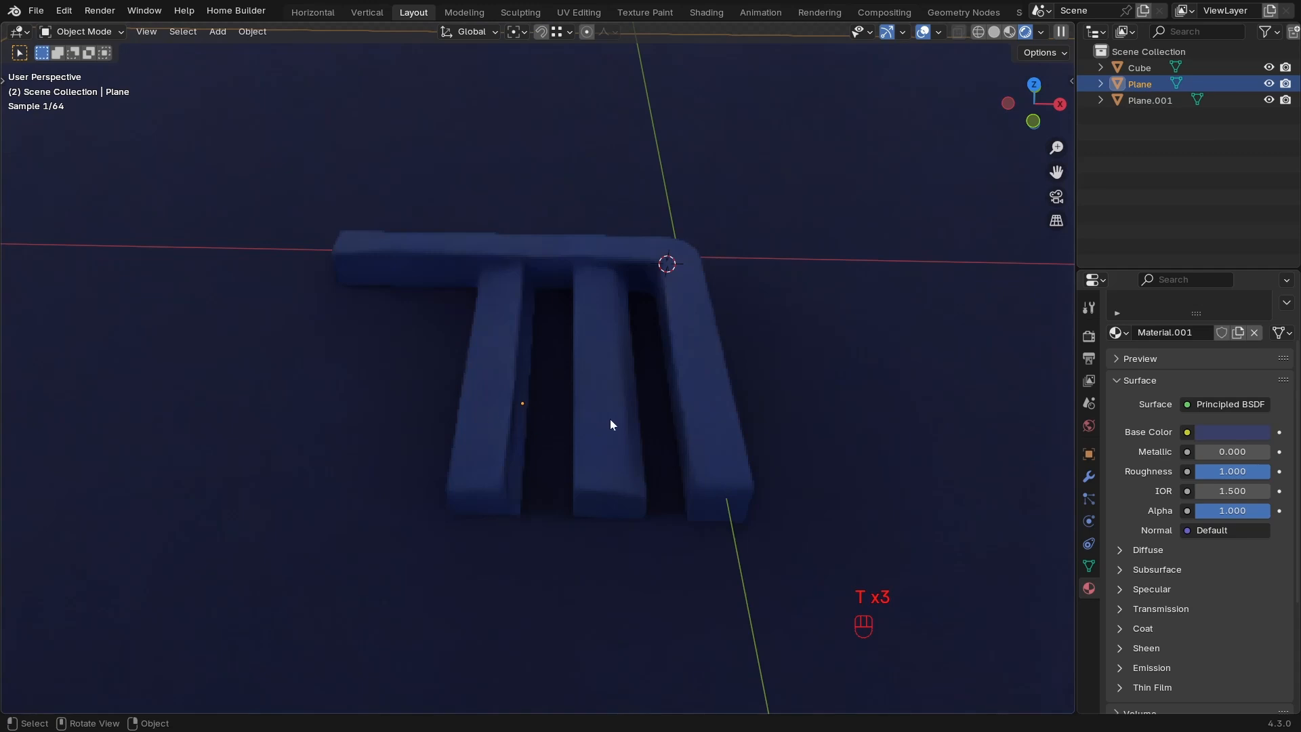
key(ctrl+s)
shift+middle_drag(718, 424, 638, 349)
middle_drag(654, 410, 656, 360)
key(ctrl+s)
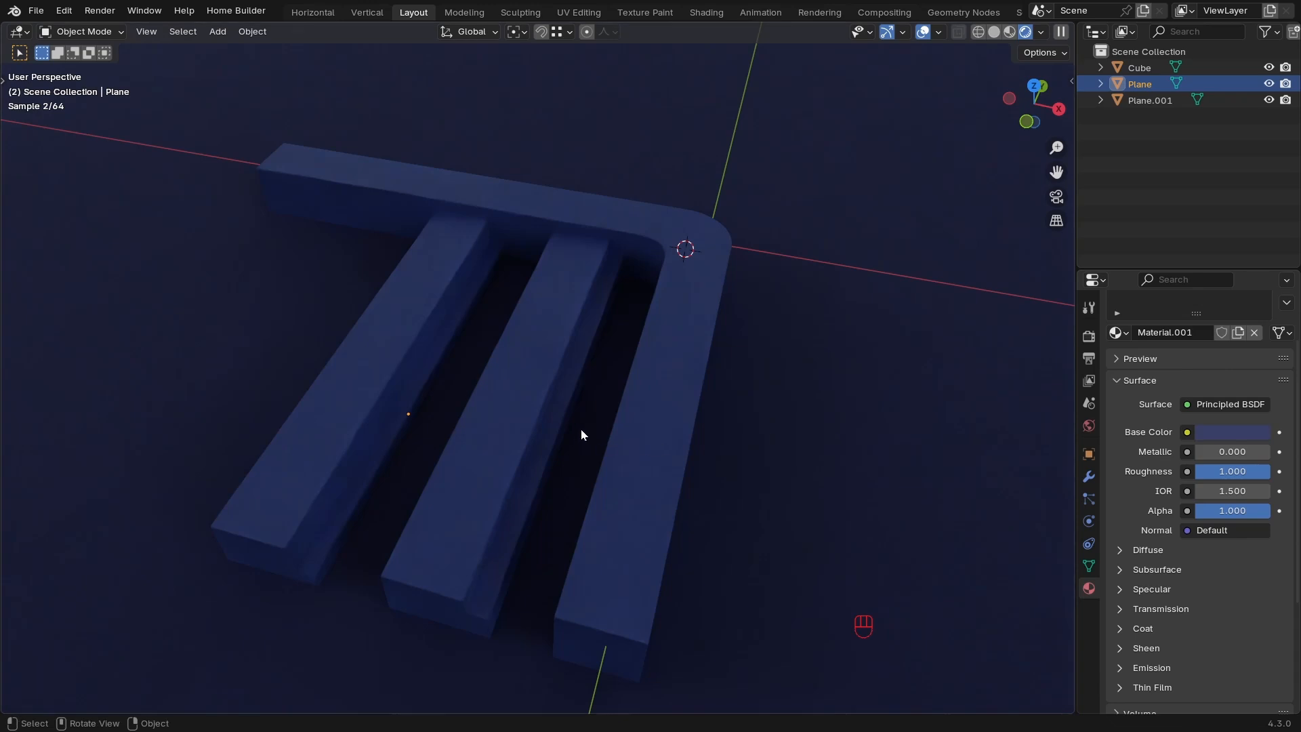
Switch the viewport from rendered to solid shading, then select and frame the connected bars.
middle_drag(438, 458, 437, 458)
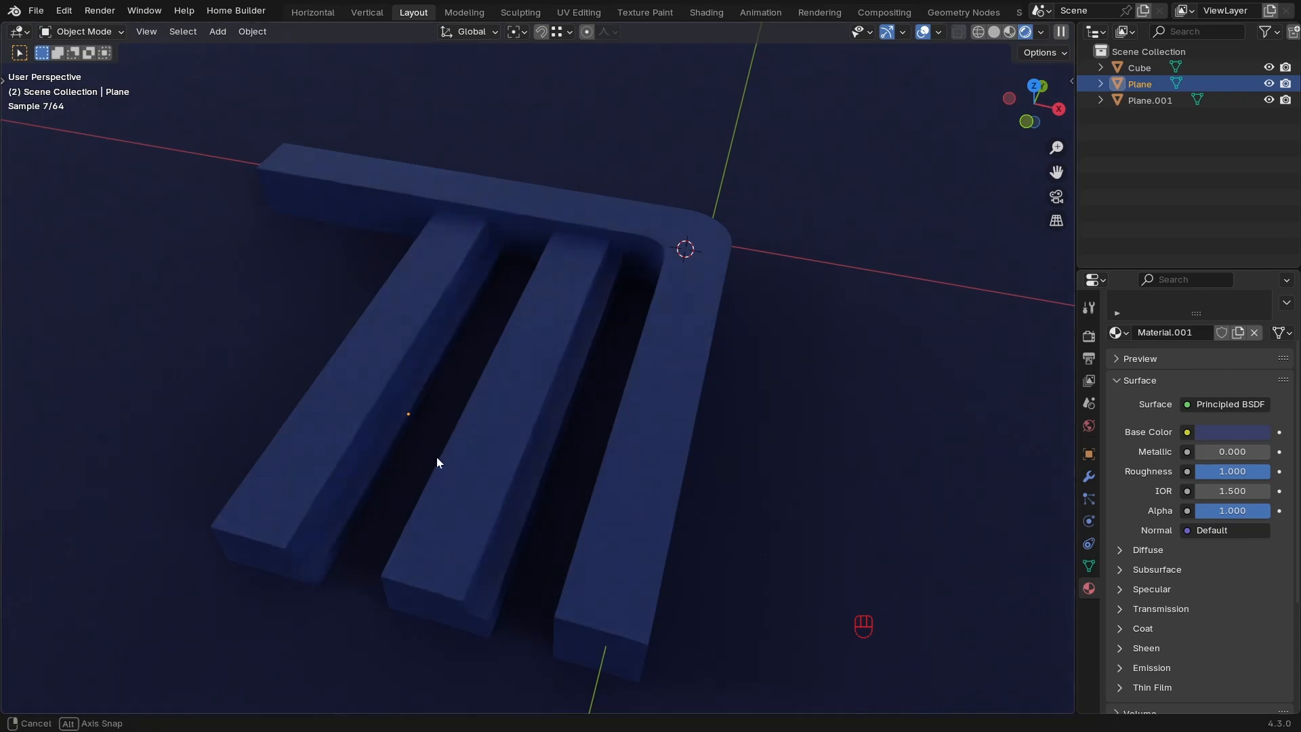
middle_drag(460, 378, 456, 345)
key(shift+a)
mouse_move(457, 344)
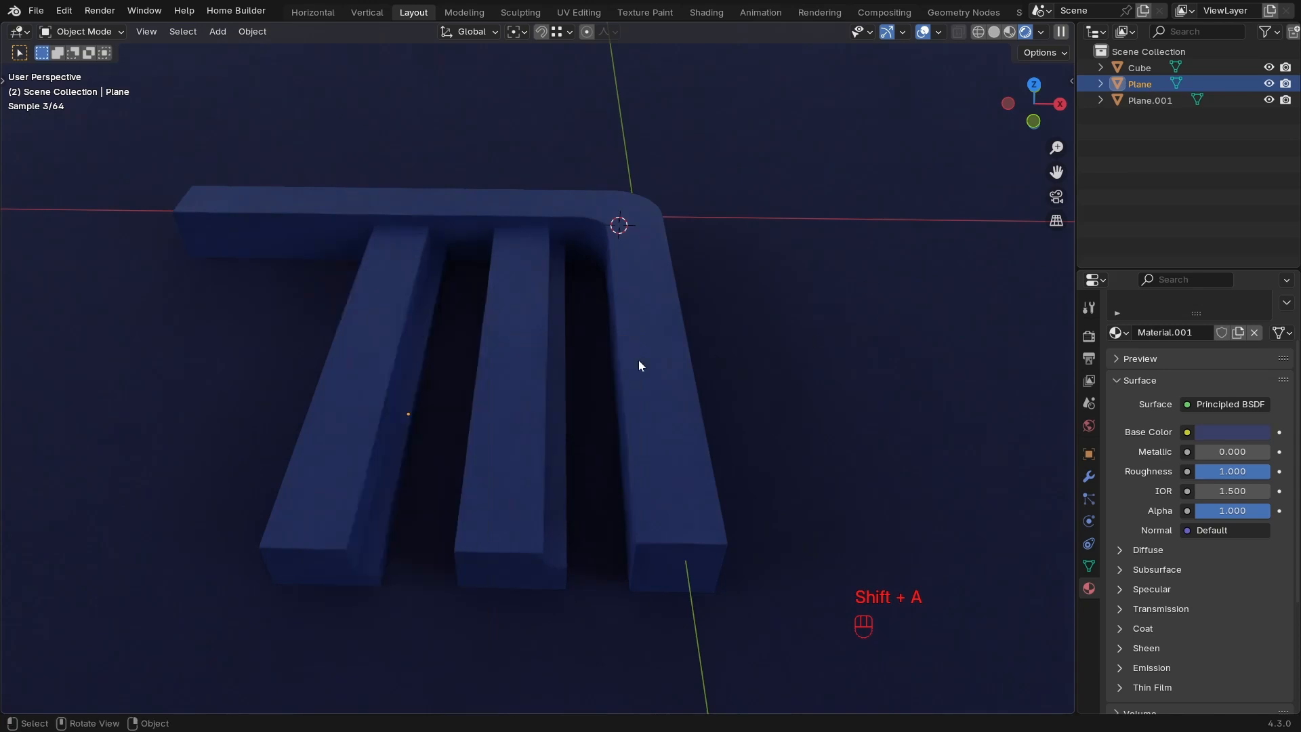
key(shift)
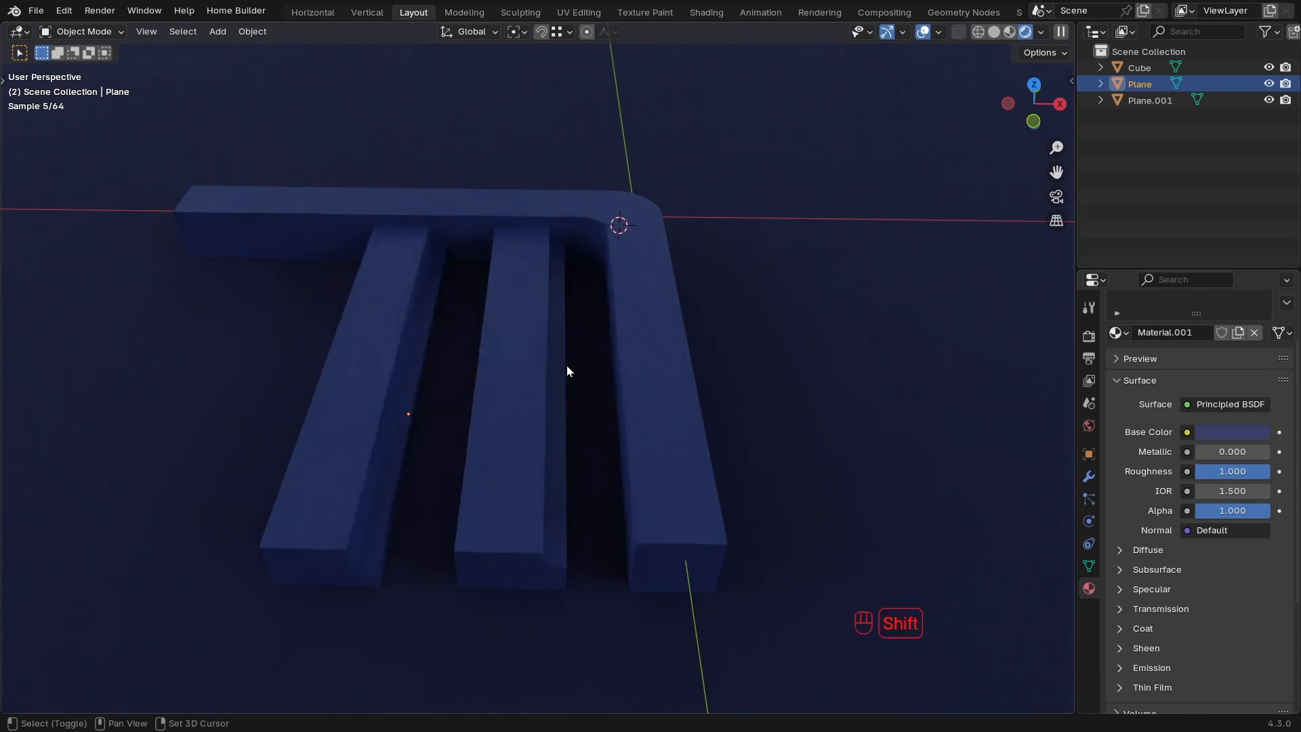
key(shift+z)
click(566, 369)
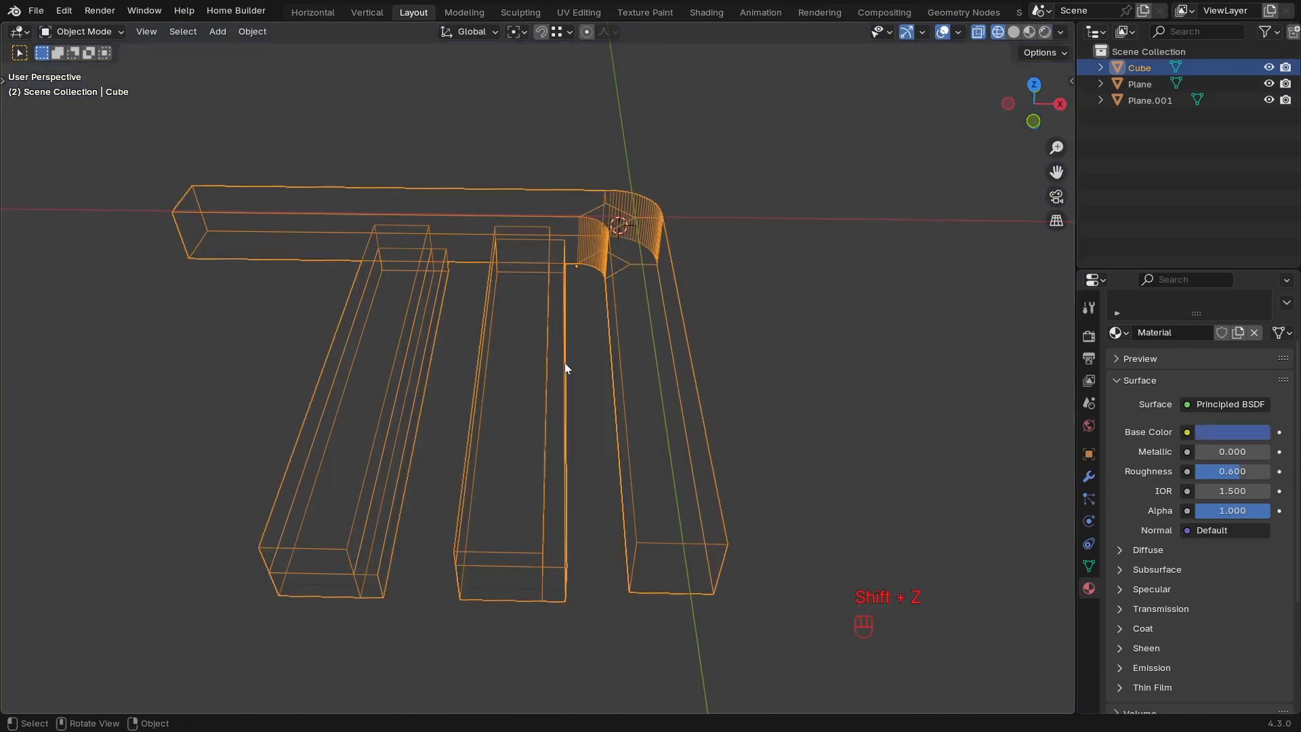
key(a)
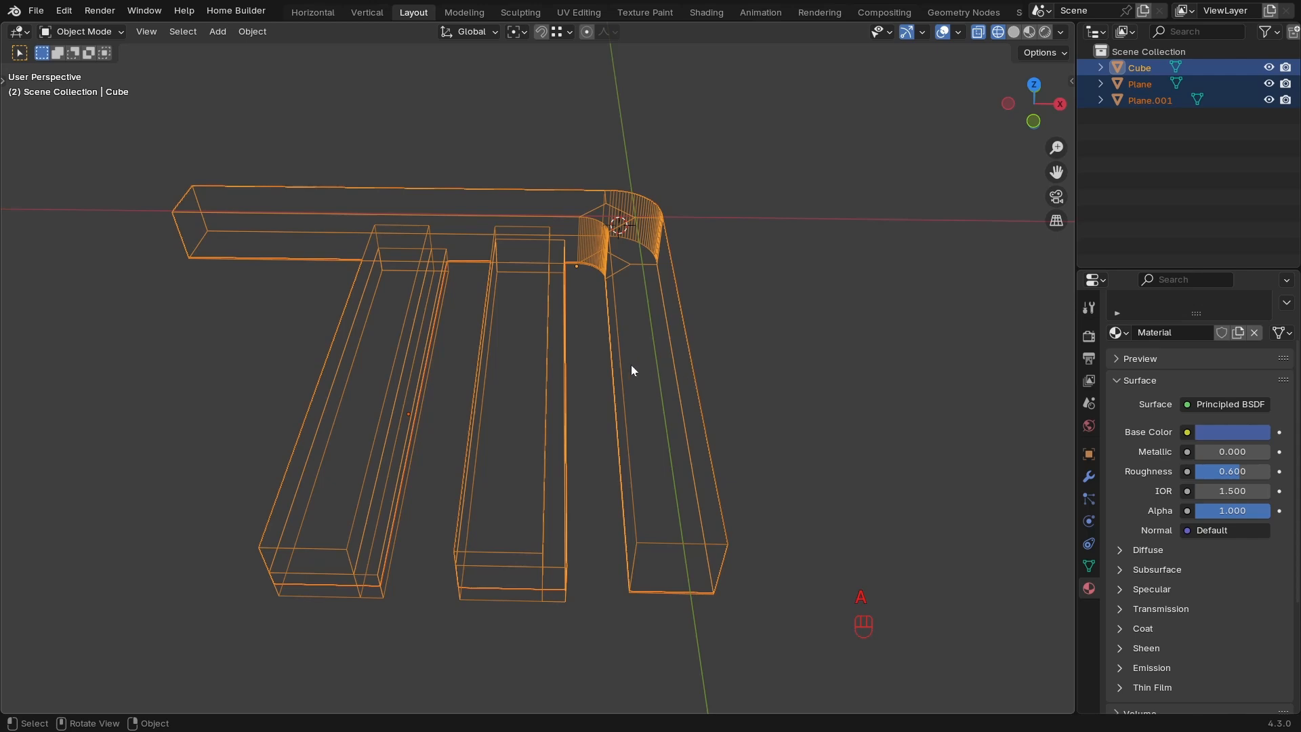
key(z)
middle_drag(538, 347, 659, 383)
click(606, 303)
key(KP_Decimal)
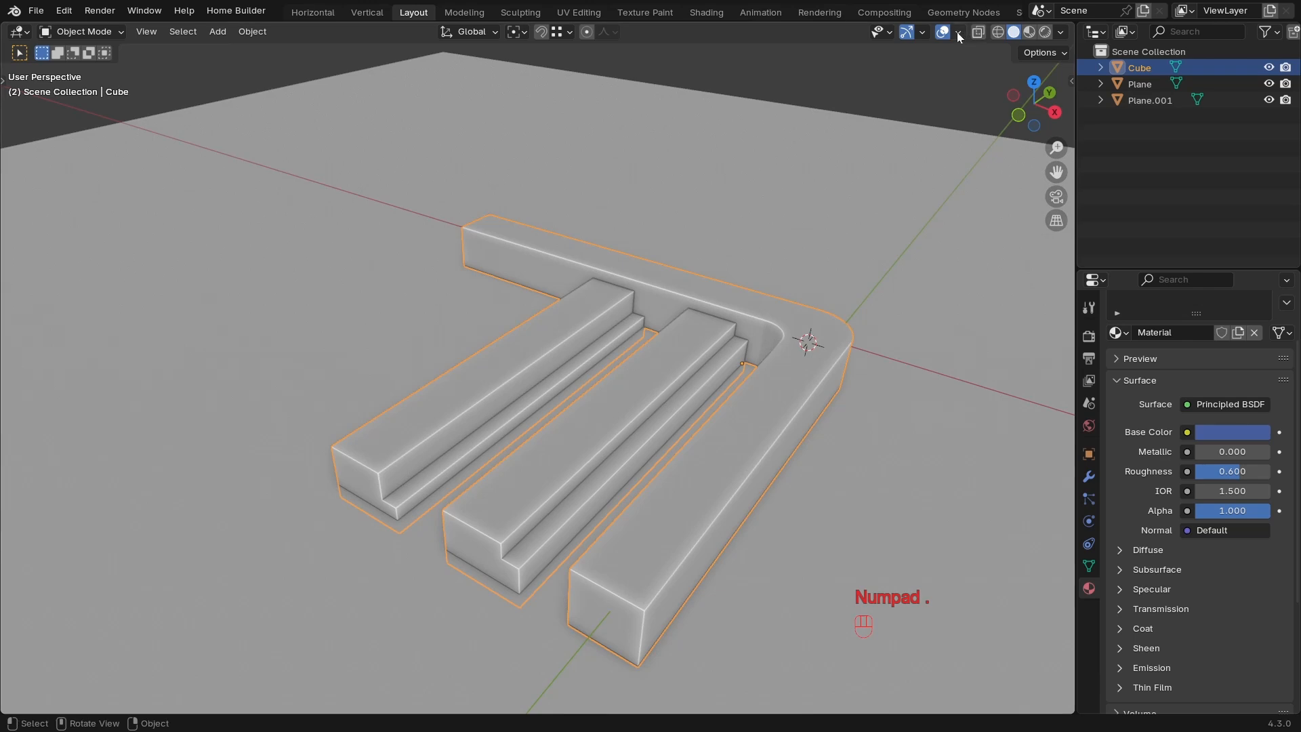
Set the viewport's solid-shading lighting to MatCap.
click(1061, 32)
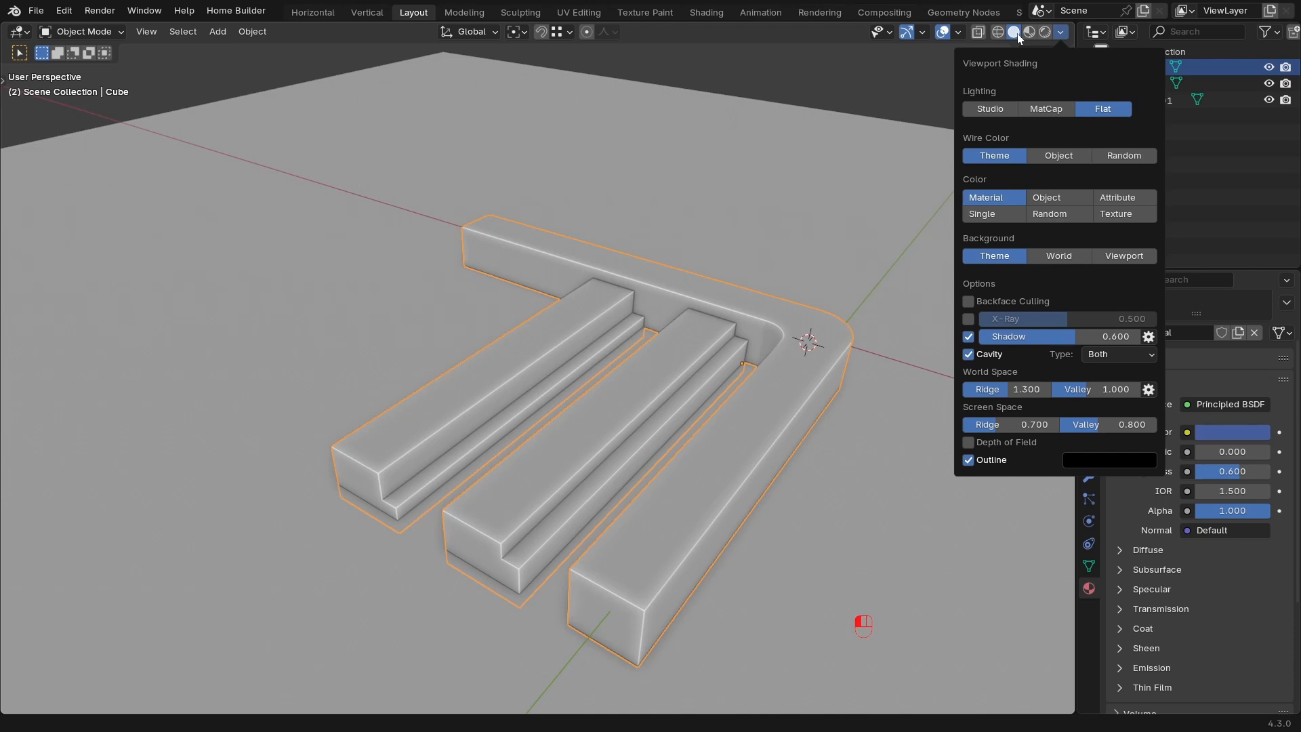
click(1061, 33)
click(1046, 108)
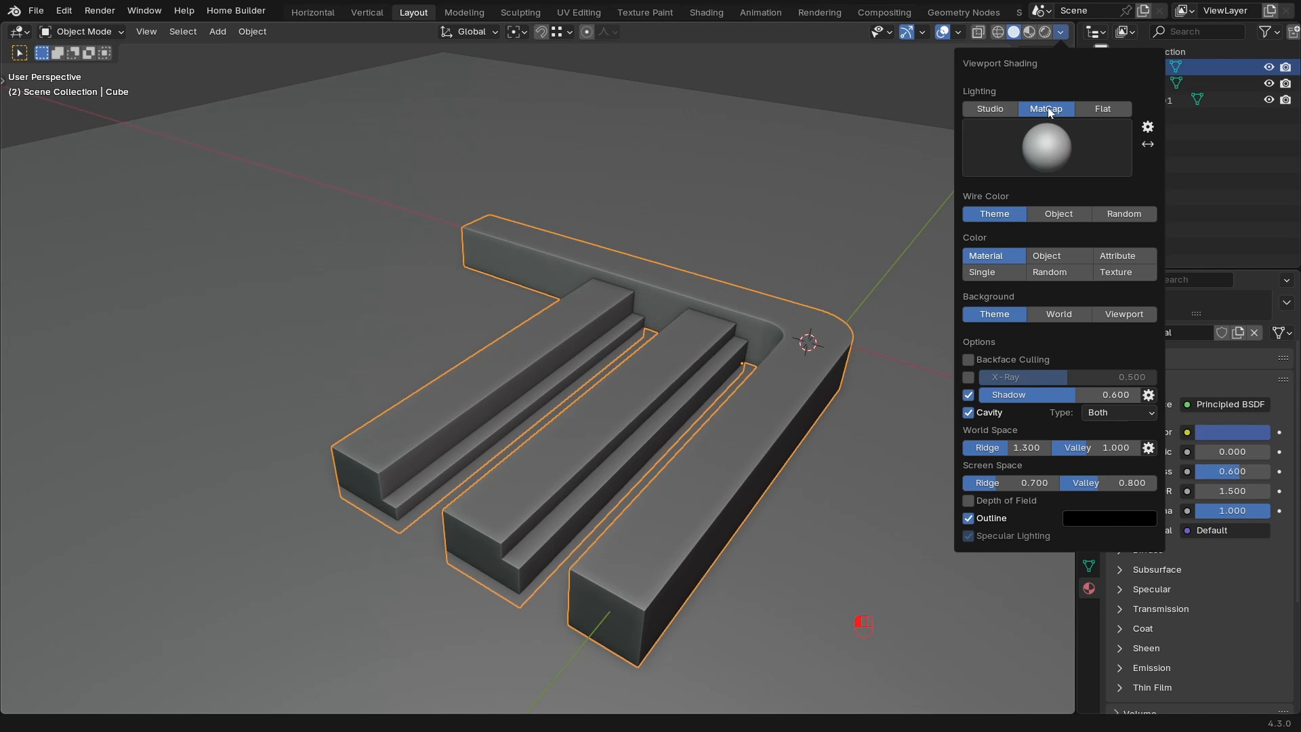
Try the red, green, brown and beige MatCaps, and return to the plain grey one.
click(1039, 143)
click(824, 256)
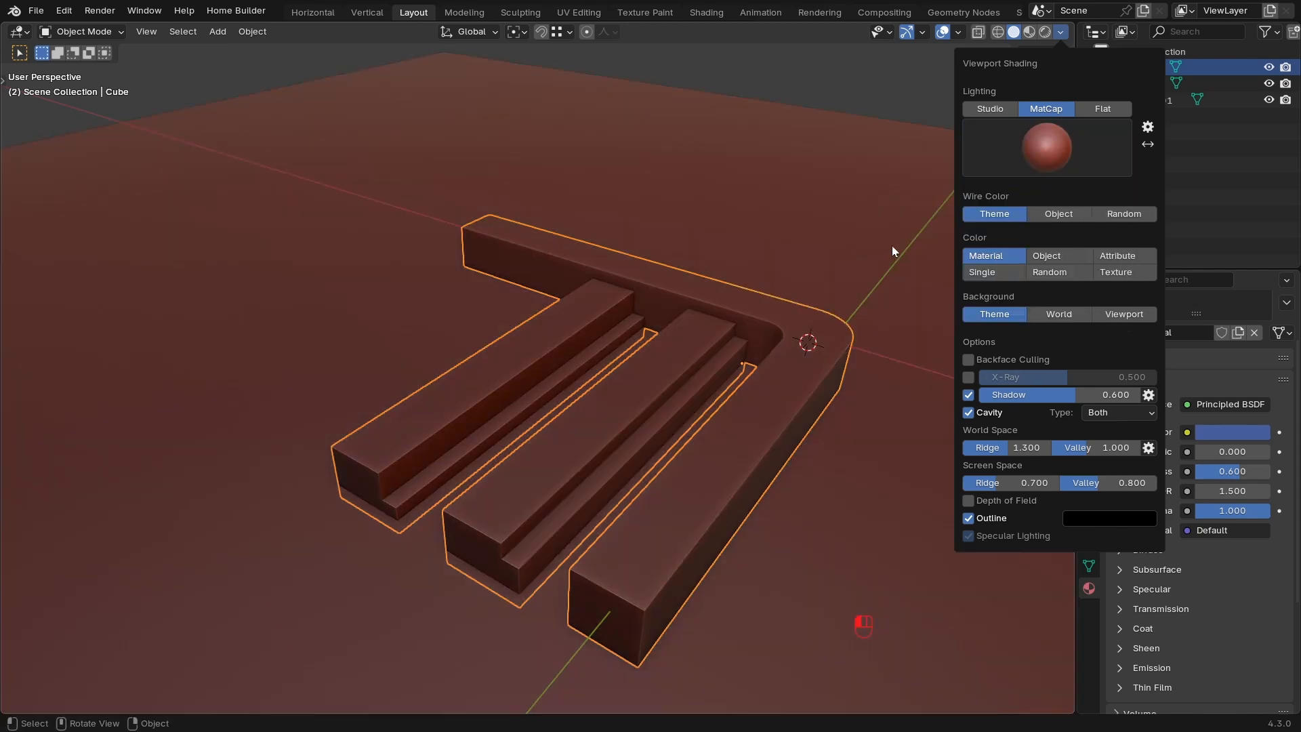
click(1049, 145)
click(958, 247)
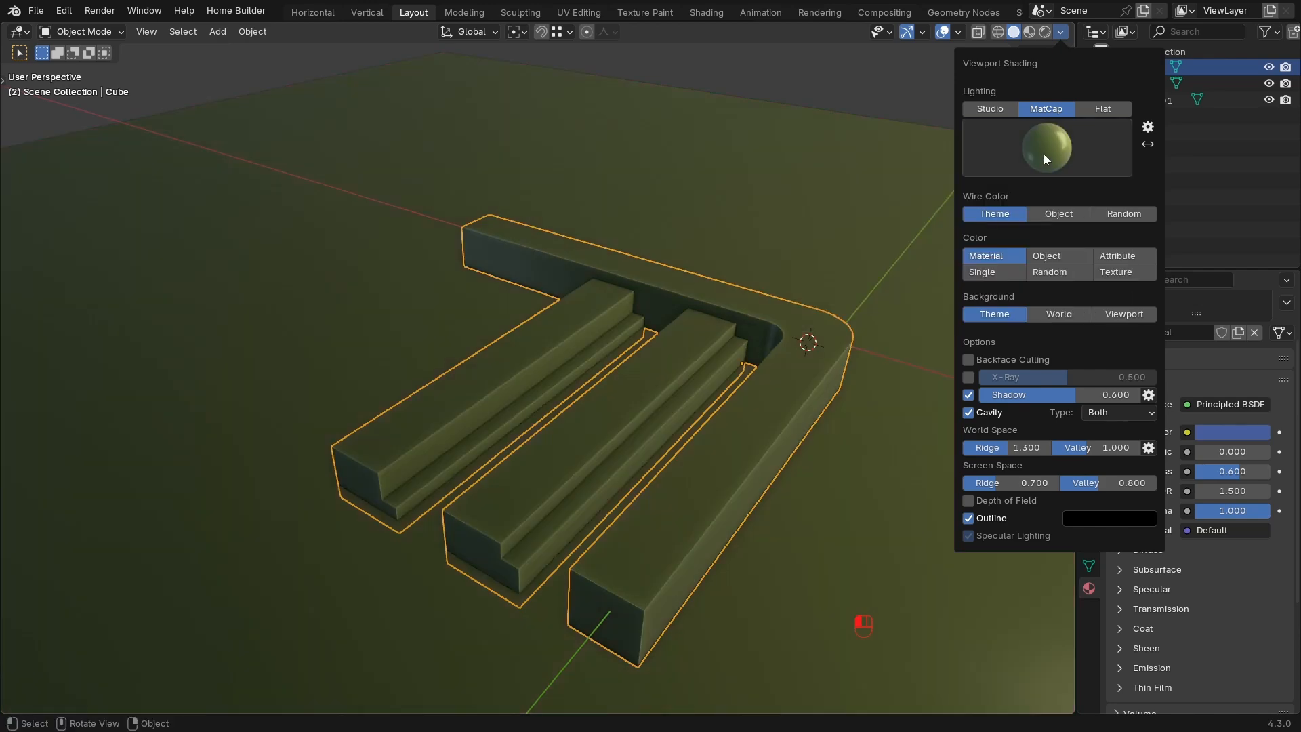
click(1043, 153)
click(851, 258)
click(1076, 153)
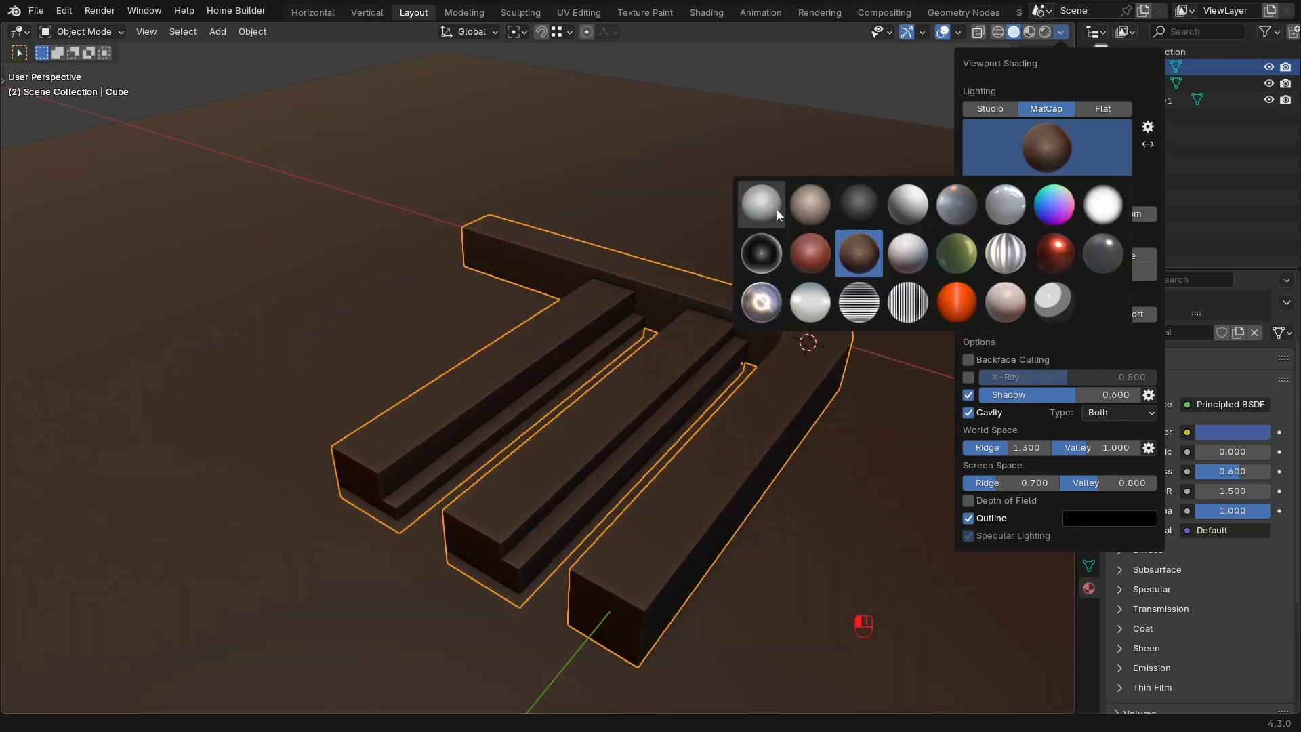
click(800, 206)
click(1003, 149)
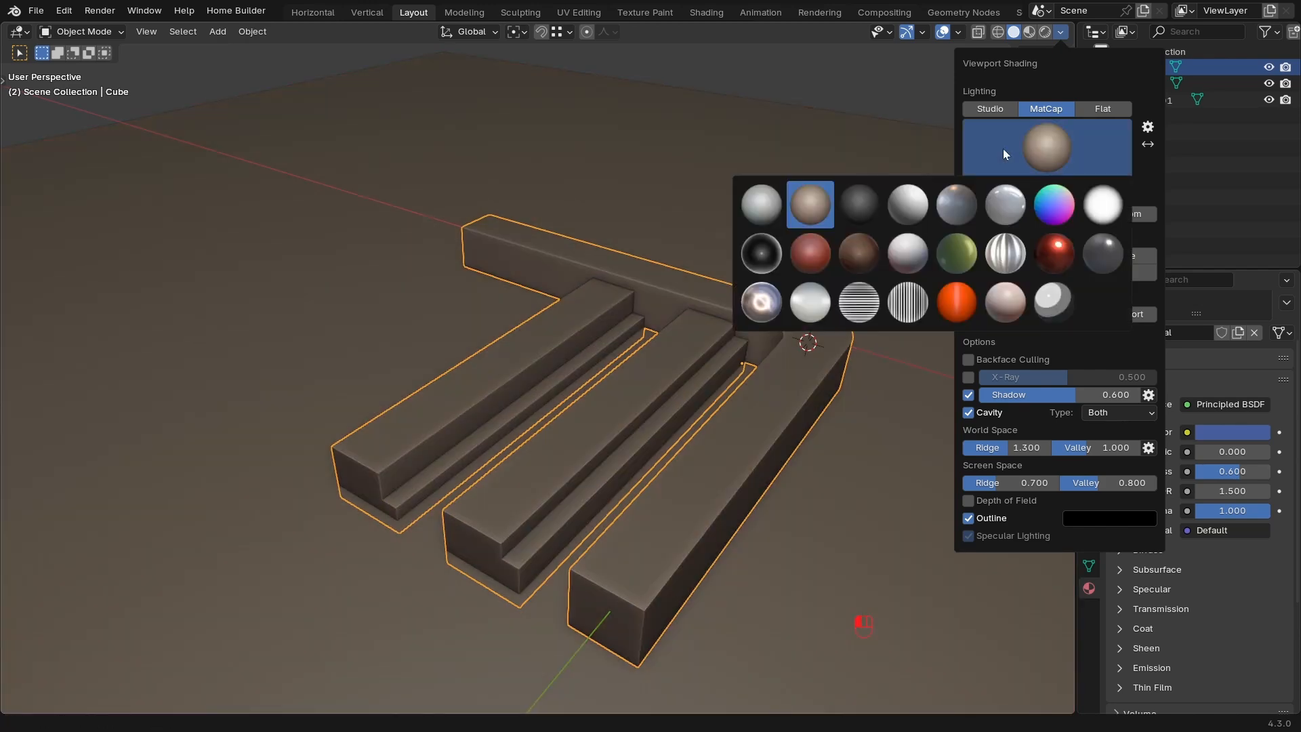
click(742, 209)
Add a camera to the scene.
mouse_move(721, 263)
middle_down()
mouse_move(771, 355)
mouse_move(711, 305)
middle_up()
mouse_move(712, 305)
ctrl+middle_down()
mouse_move(709, 384)
mouse_move(770, 360)
mouse_move(782, 393)
ctrl+middle_up()
key(shift+a)
mouse_move(625, 302)
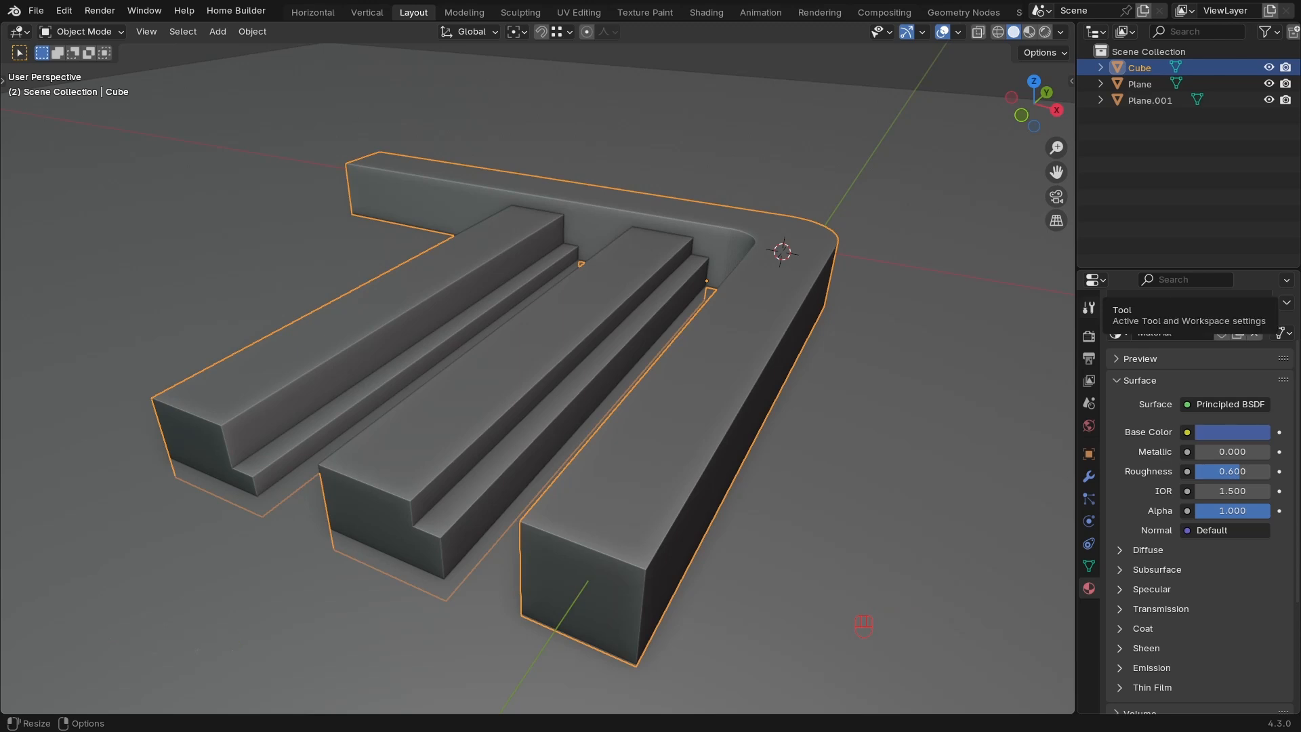
middle_drag(630, 486, 657, 471)
key(shift+a)
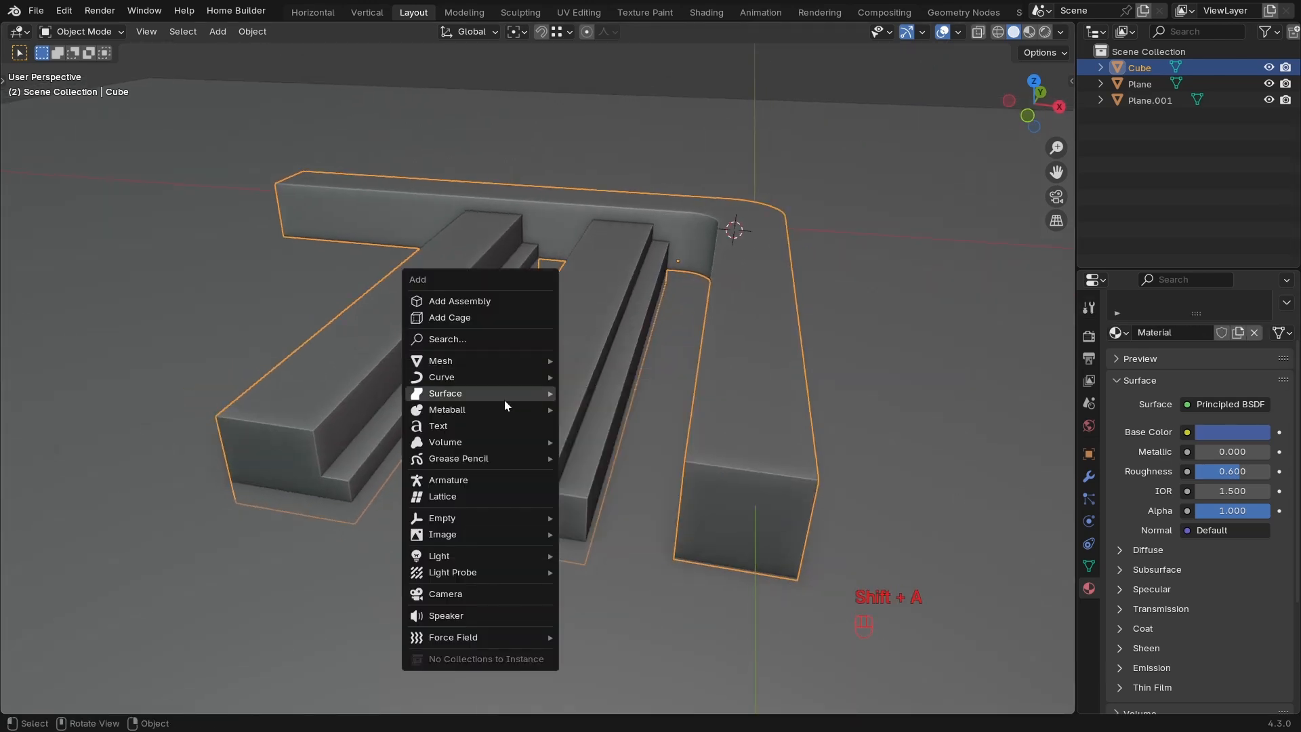
click(472, 592)
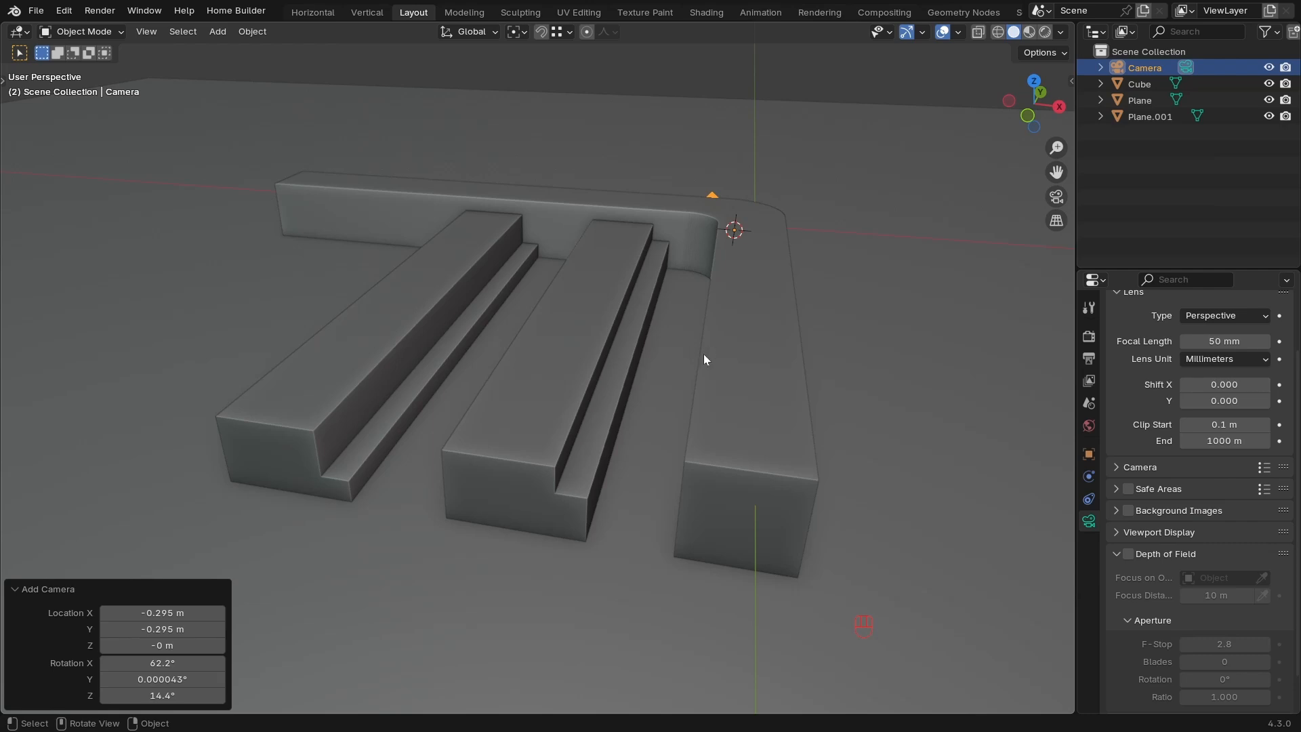
Place the 3D cursor on the ground plane, off to one side of the connected bars.
middle_drag(705, 359, 670, 365)
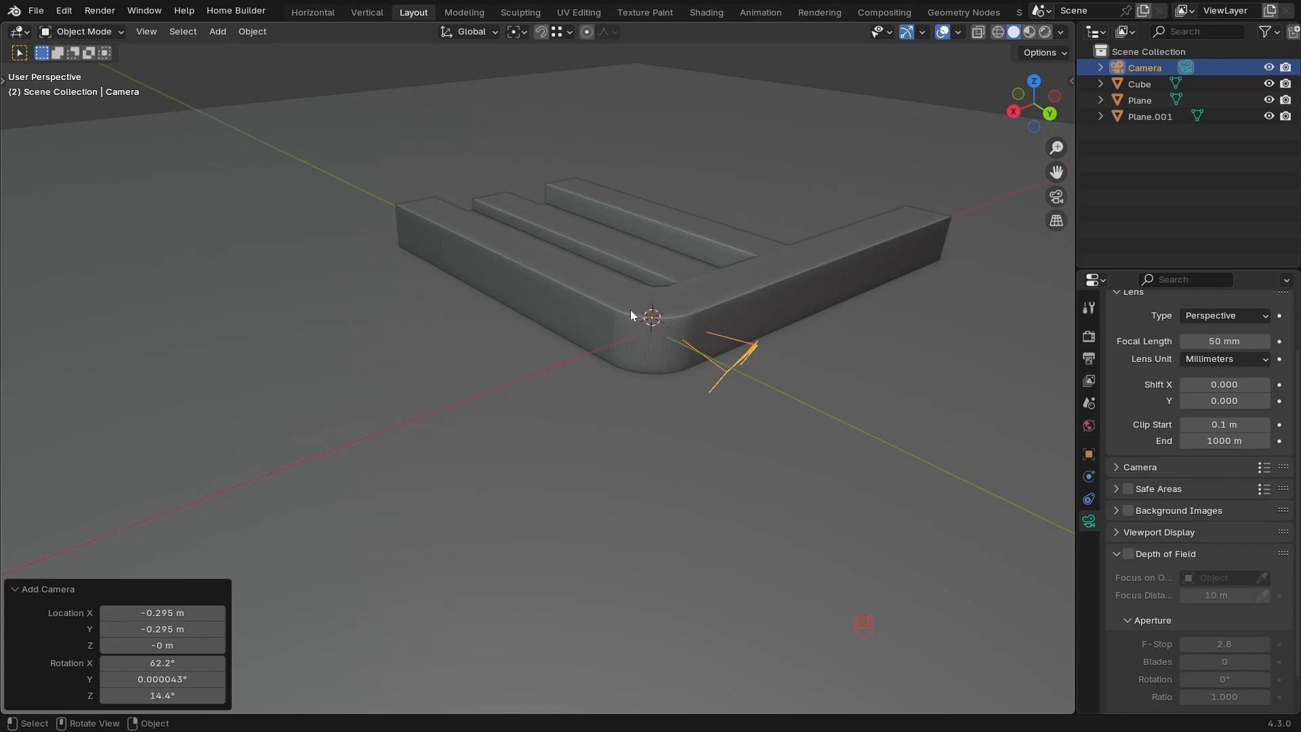
key(shift)
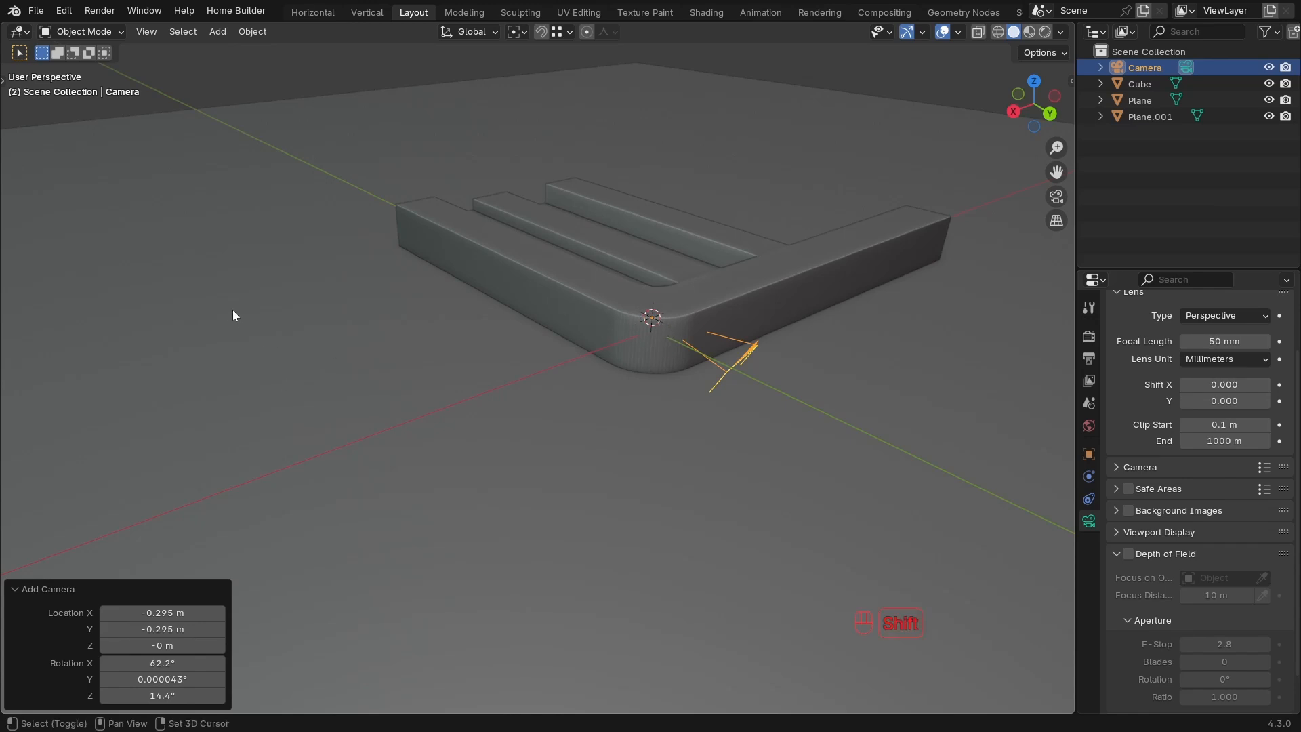
shift+right_drag(233, 312, 208, 274)
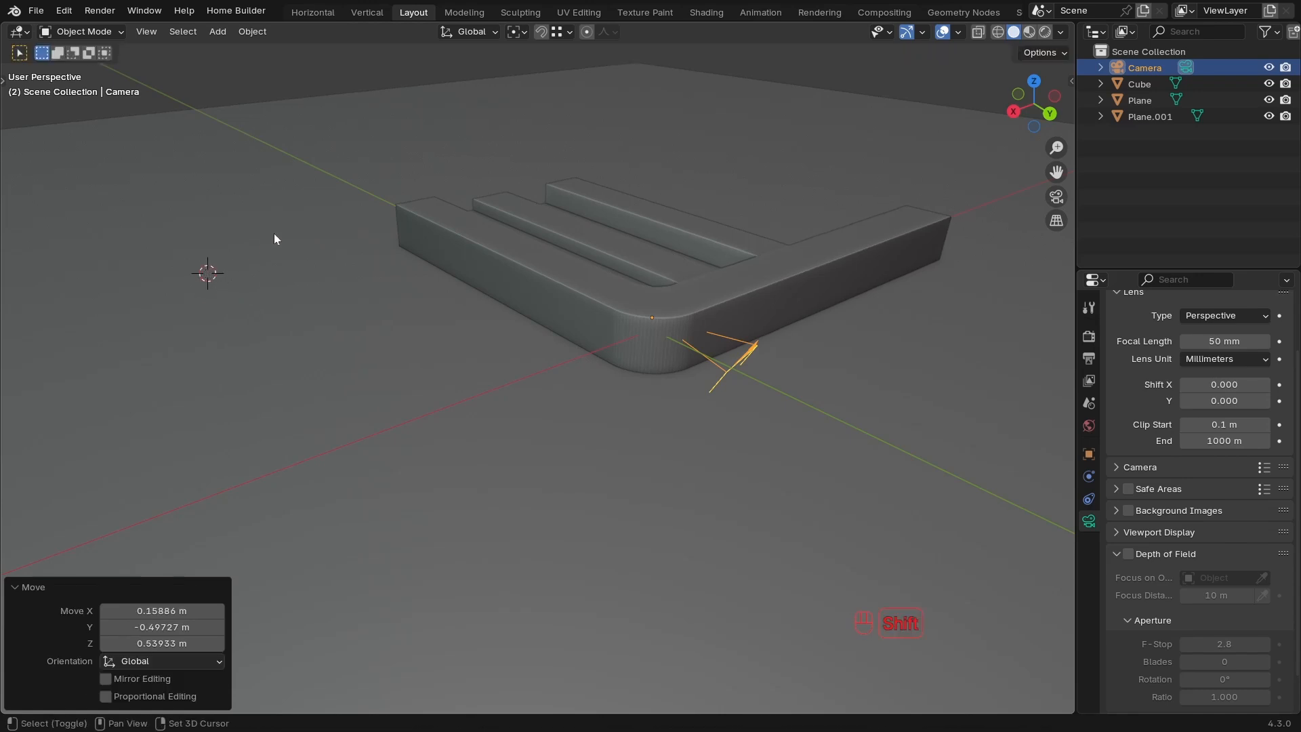
Try adding a 2 m cube at the 3D cursor, and delete it again.
key(shift+a)
mouse_move(413, 100)
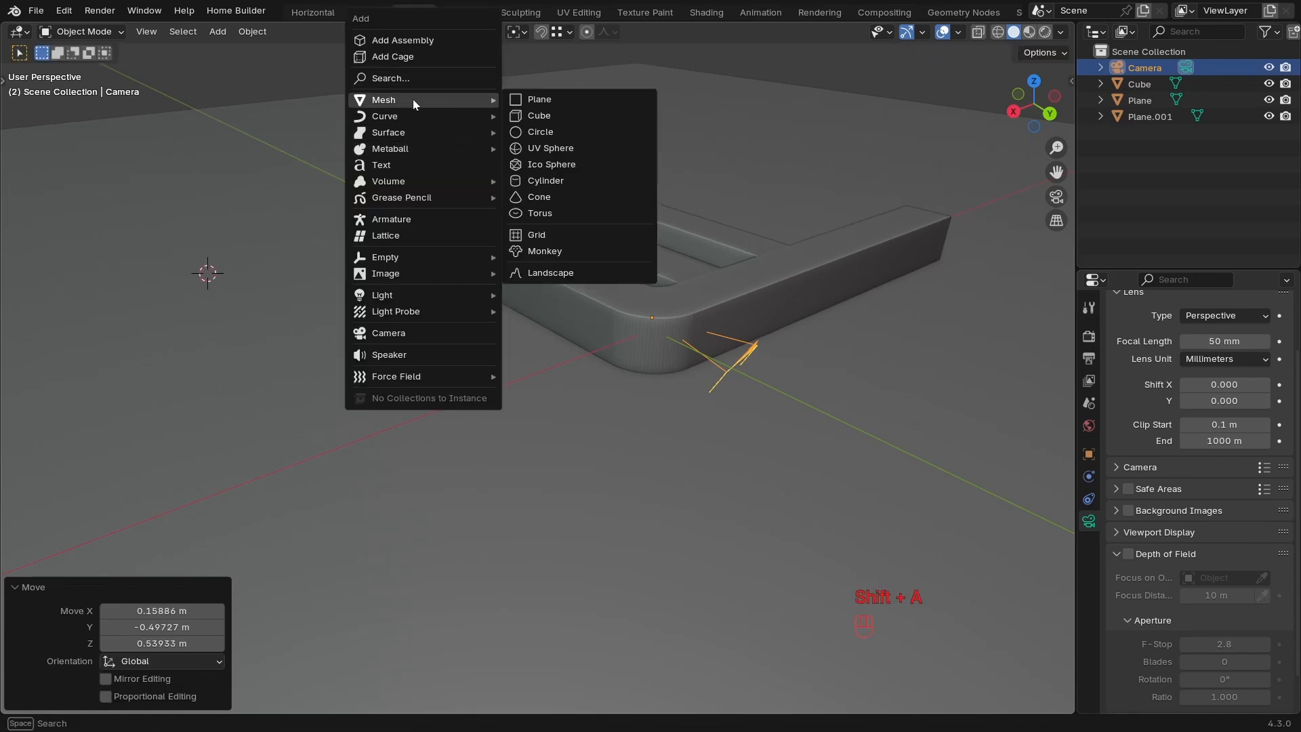
click(543, 114)
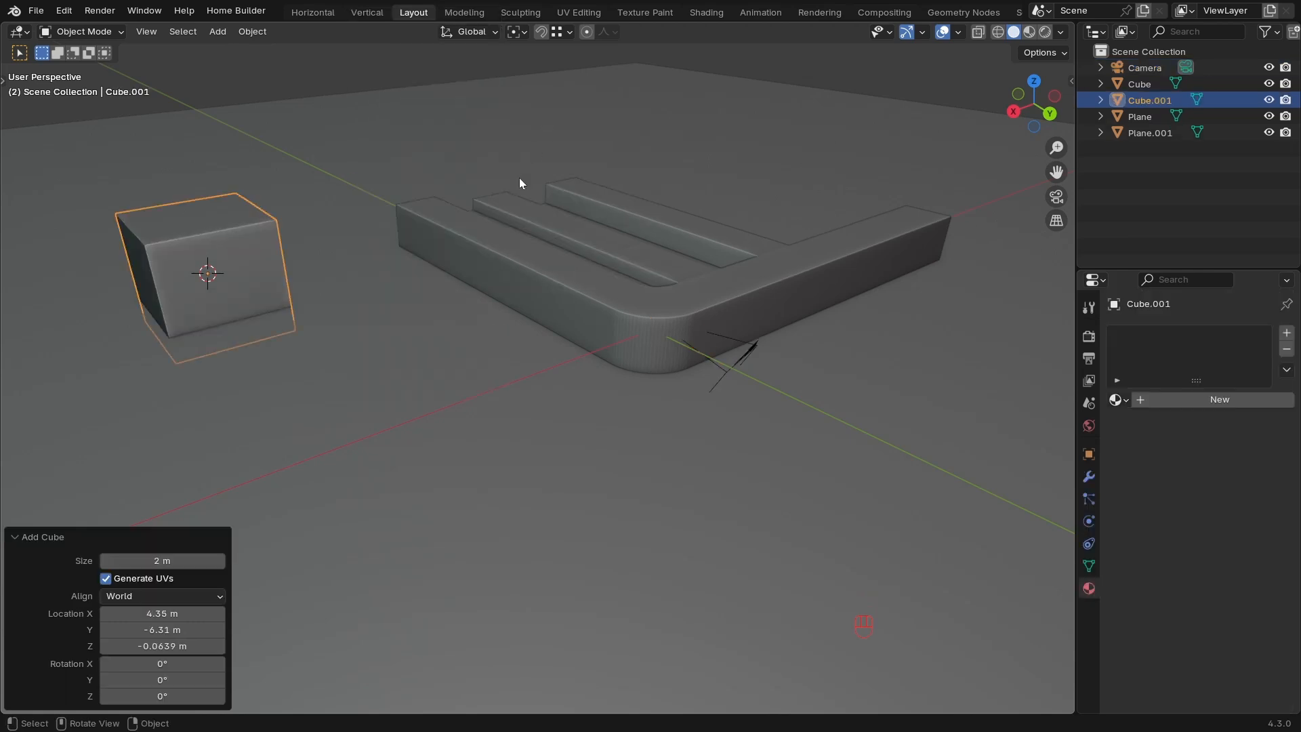
middle_drag(278, 273, 531, 454)
ctrl+middle_drag(569, 447, 613, 384)
middle_drag(485, 462, 511, 388)
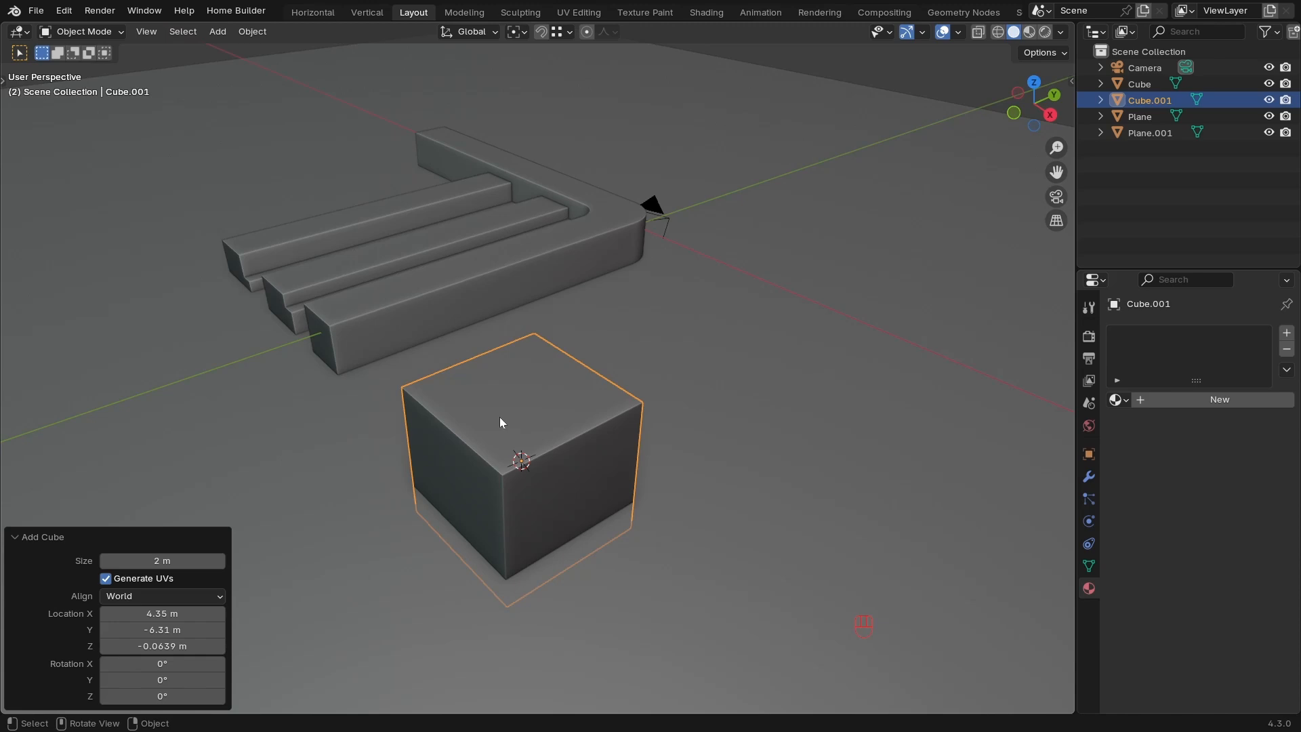
key(Delete)
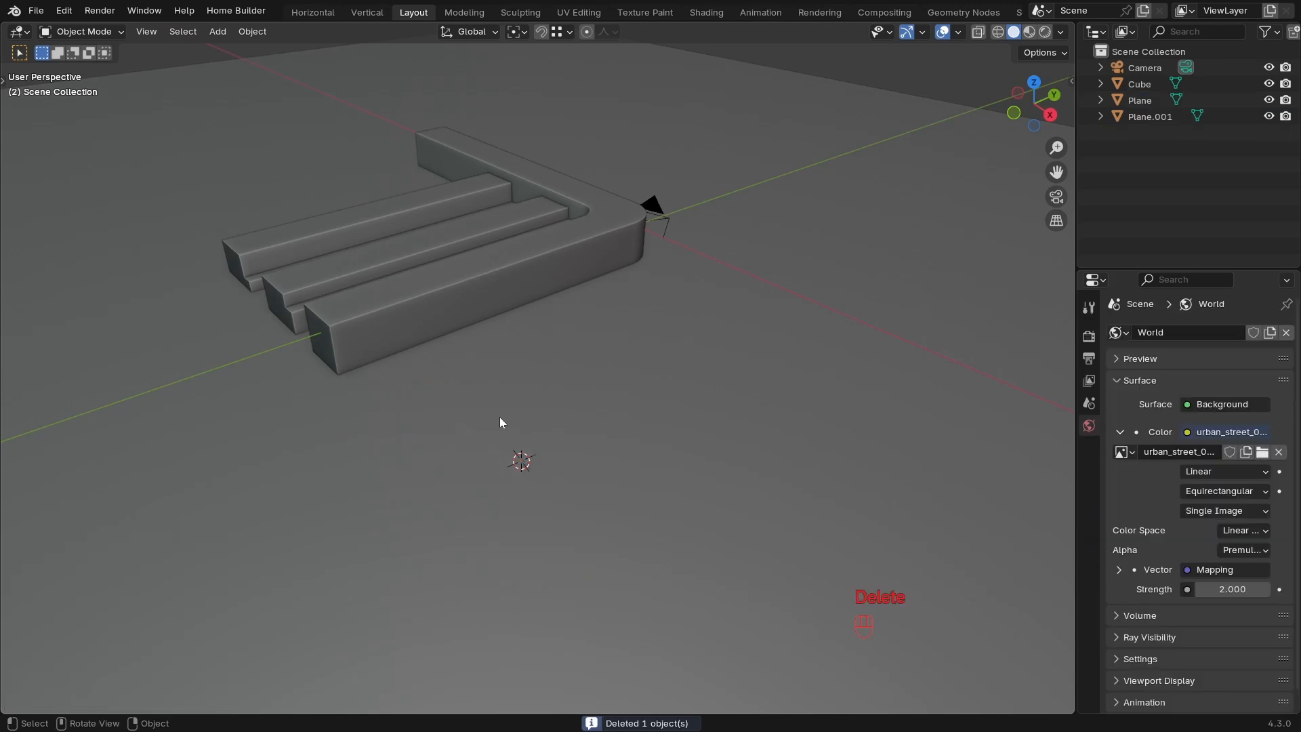
Select the camera, toggle between the perspective and camera views, and end in the camera view.
click(656, 206)
middle_drag(608, 311, 608, 412)
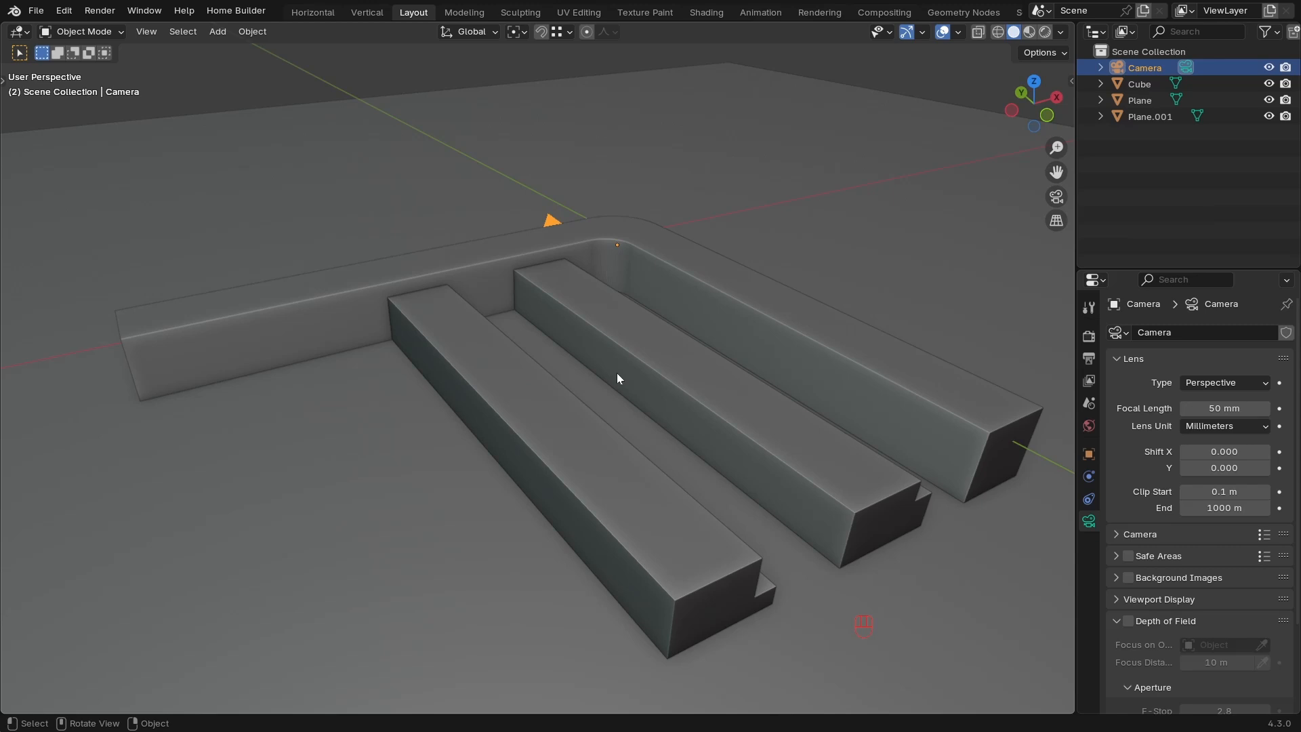
key(KP_0)
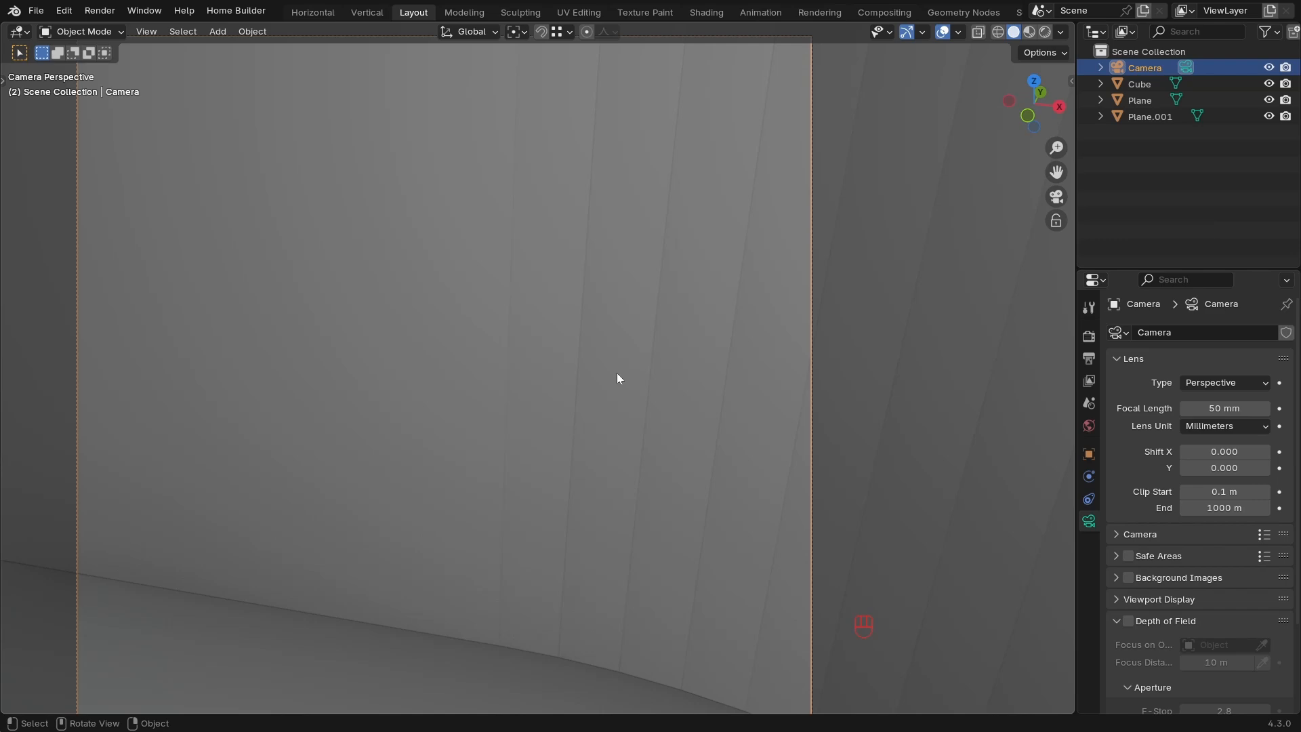
key(KP_0)
key(KP_0)
key(KP_0)
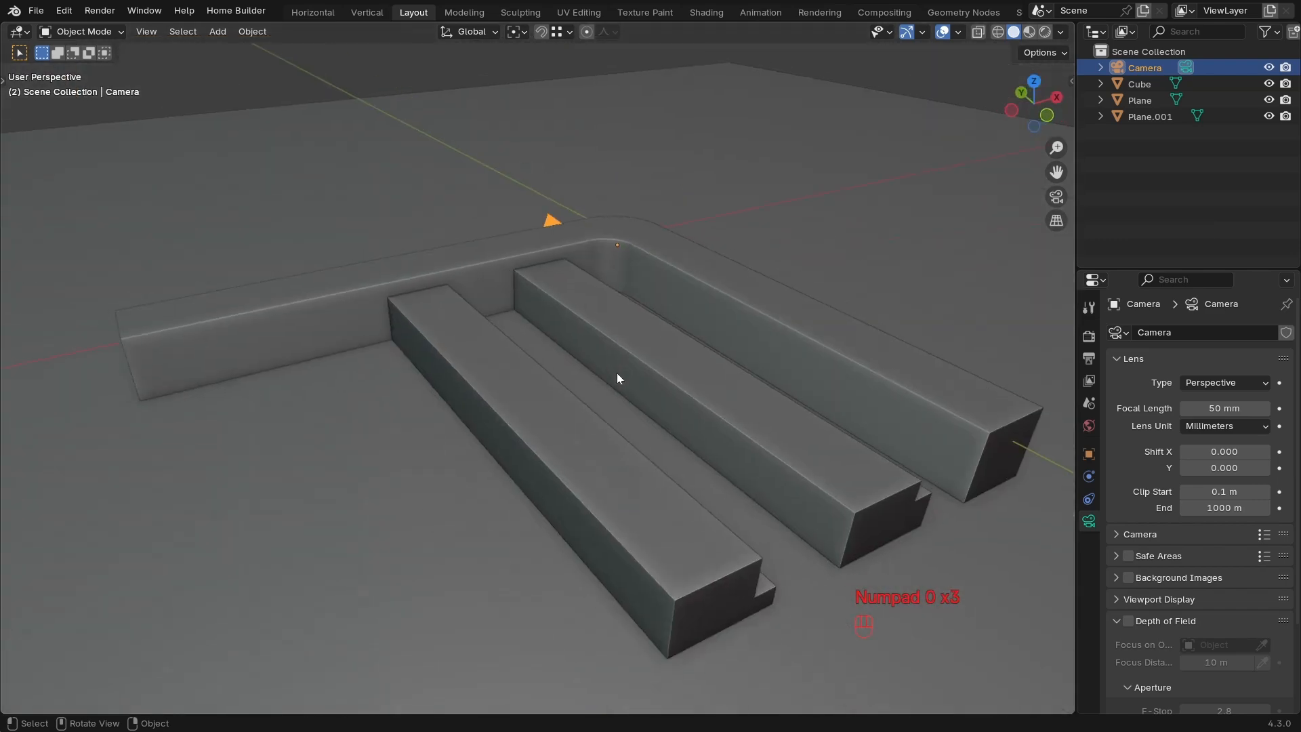
key(KP_0)
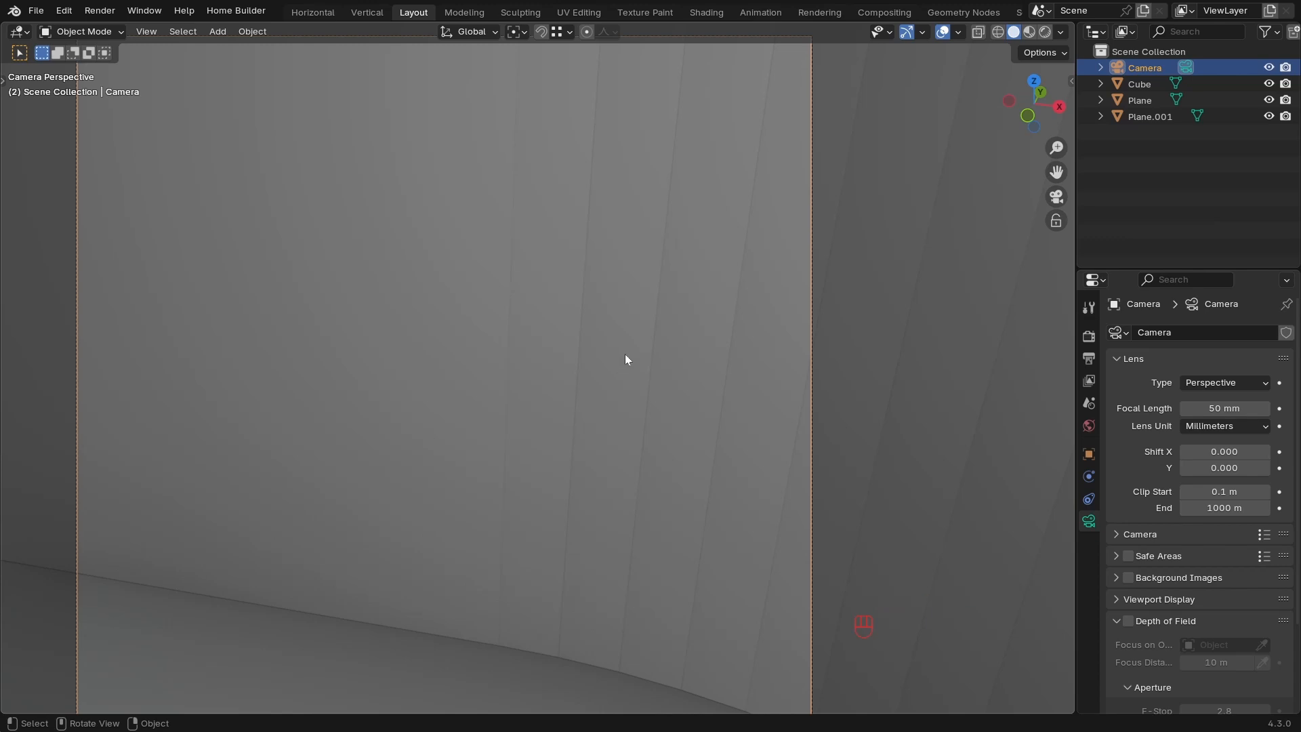
key(KP_0)
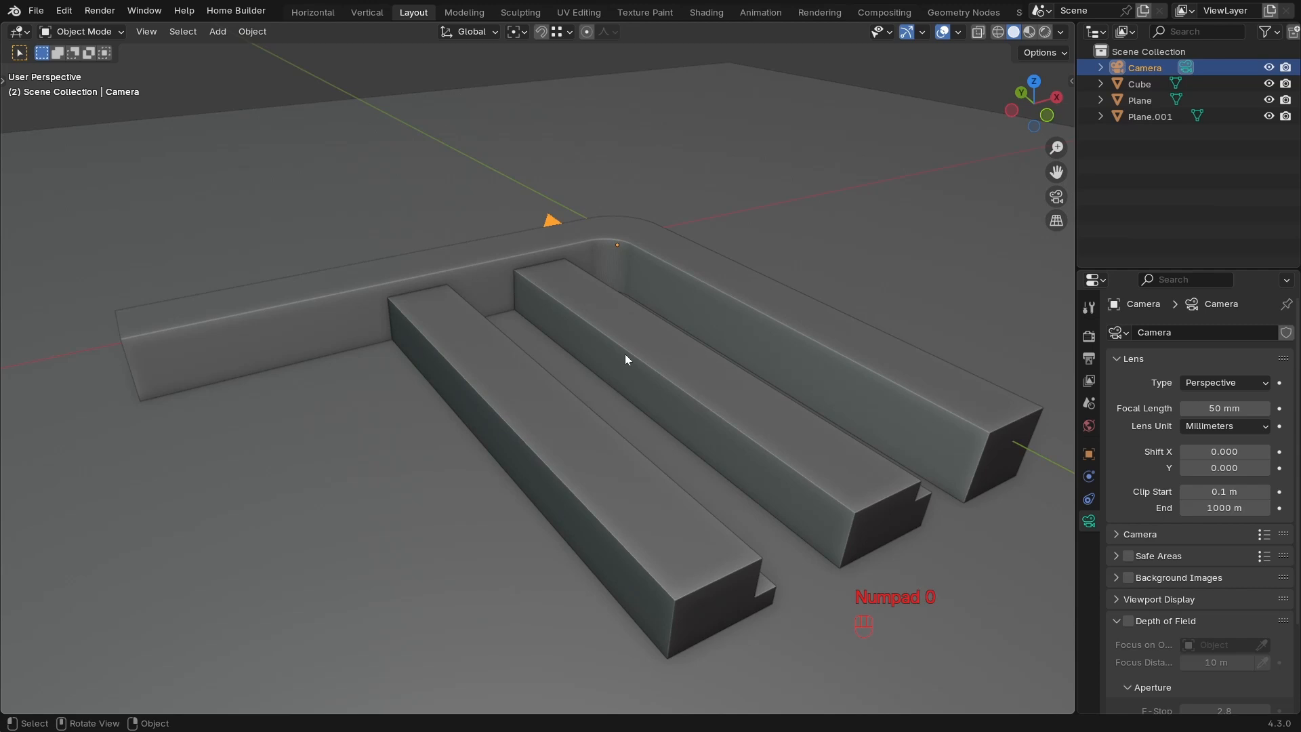
key(KP_0)
key(KP_0)
key(KP_0)
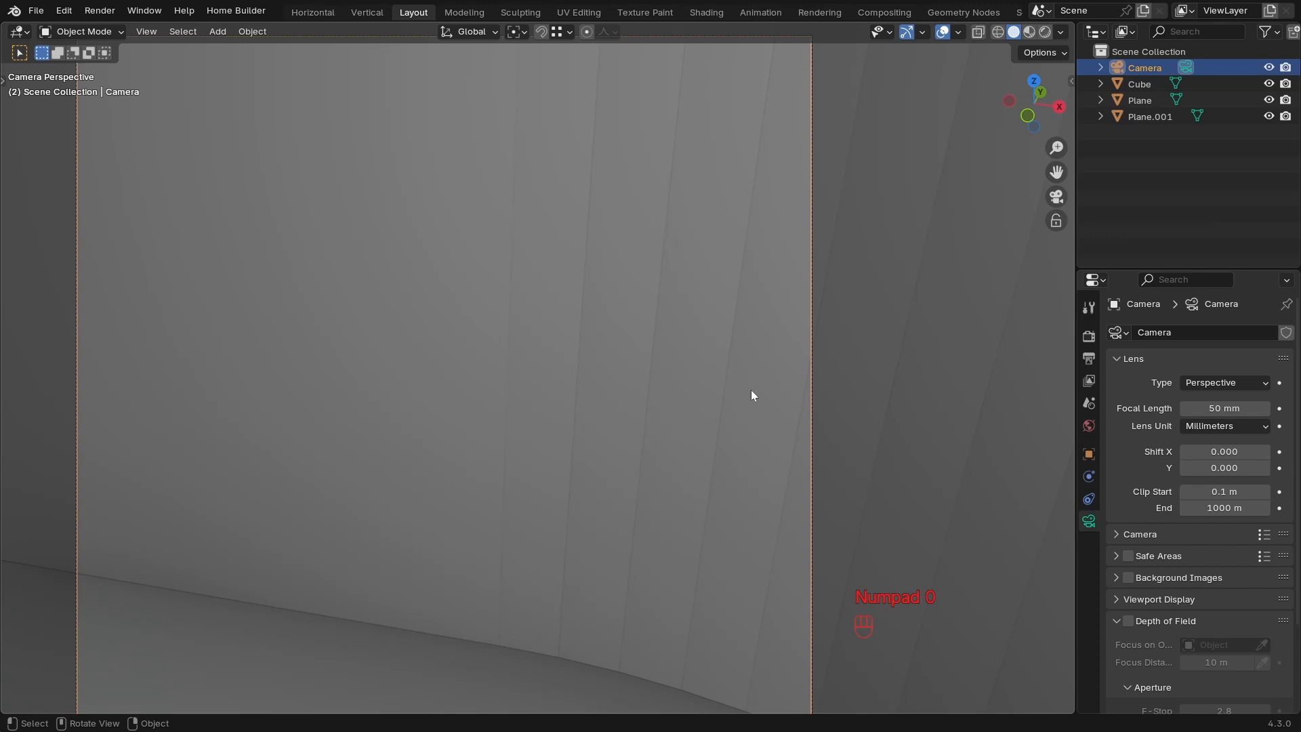
Lock the camera to the view, compare navigating unlocked and locked, and move the camera until the bars enter the frame.
click(1056, 221)
ctrl+middle_drag(669, 292, 655, 323)
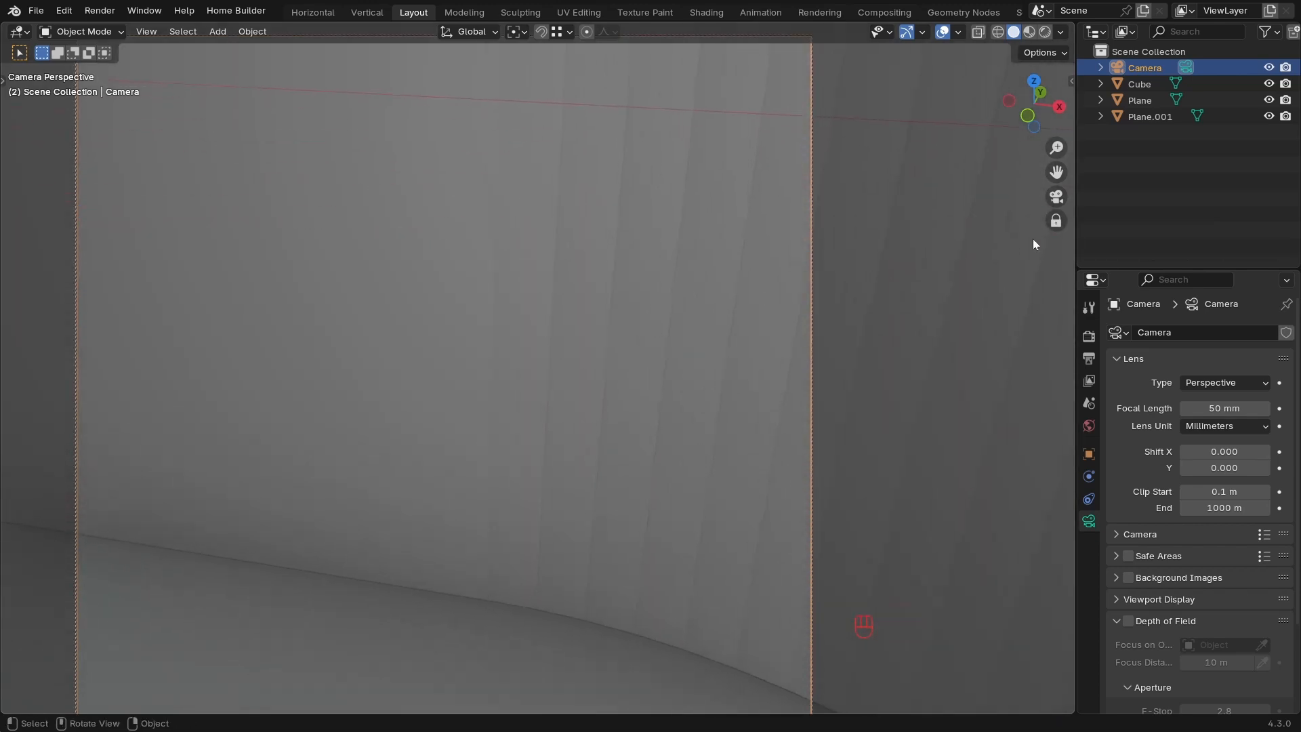
middle_drag(685, 364, 704, 344)
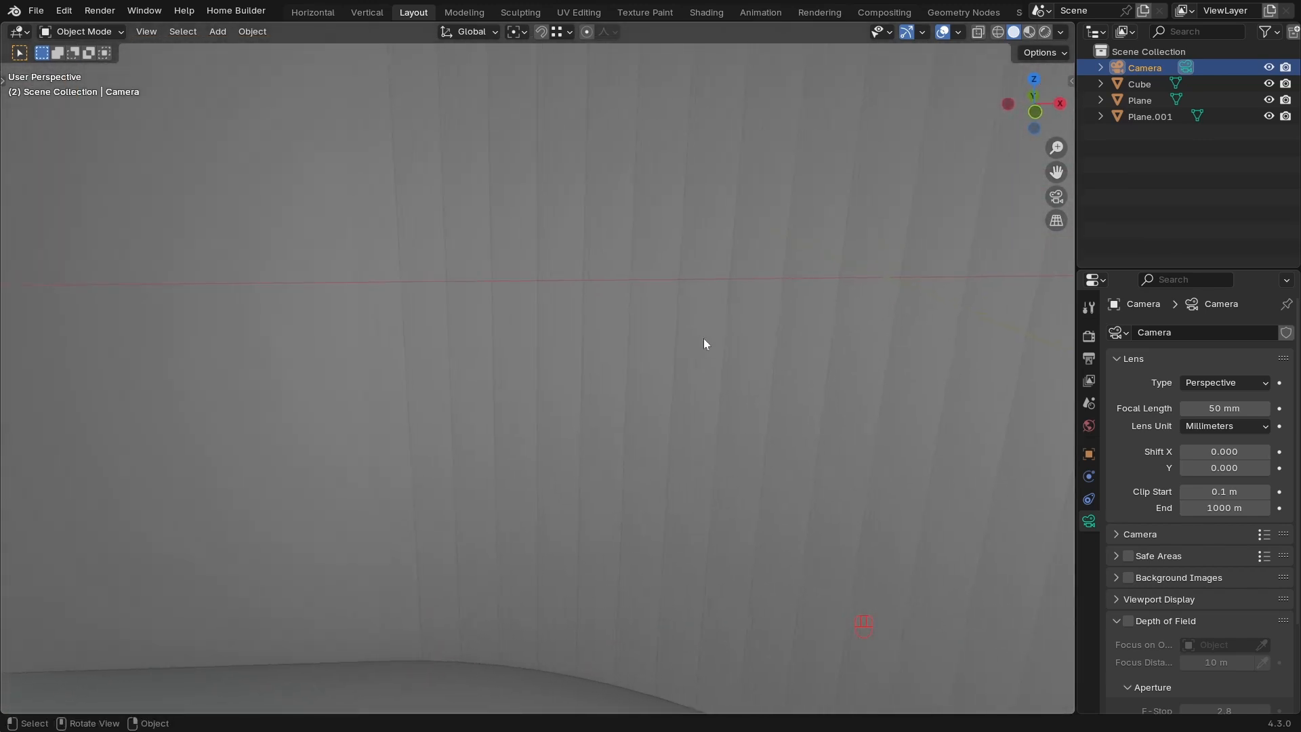
key(KP_0)
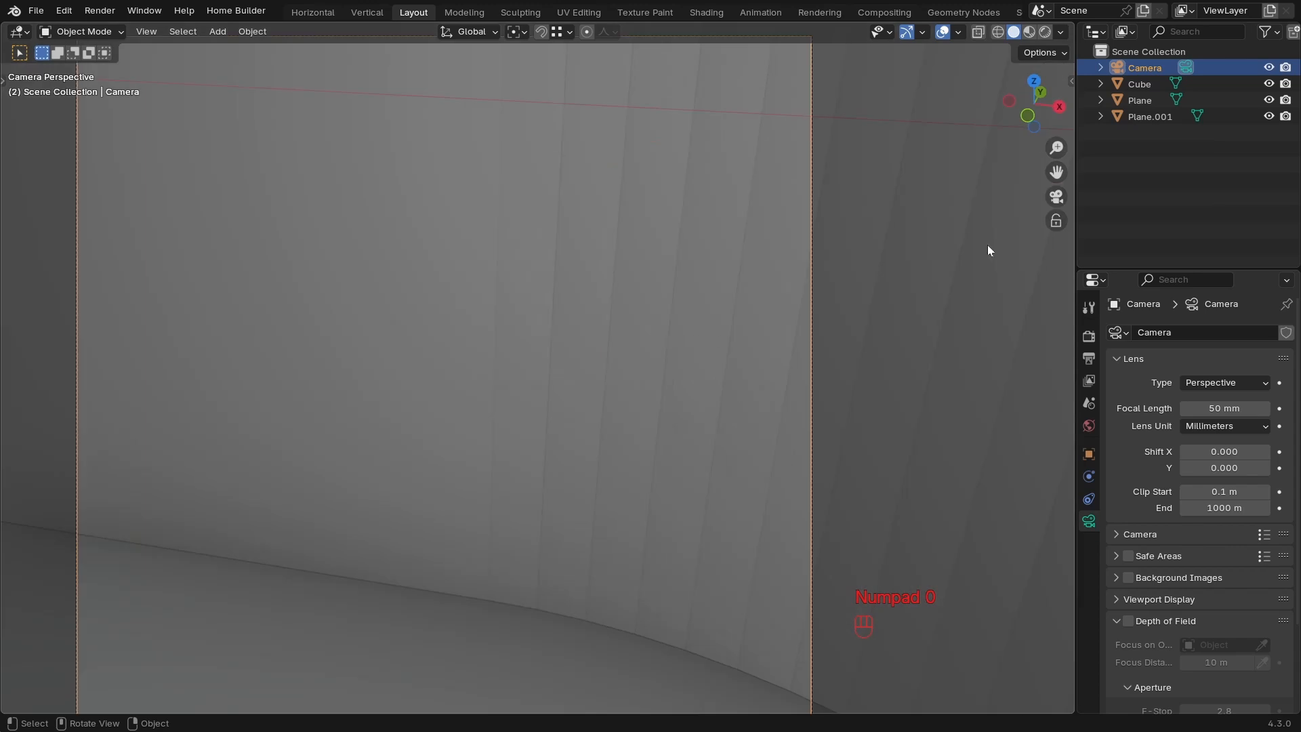
ctrl+middle_drag(738, 246, 681, 466)
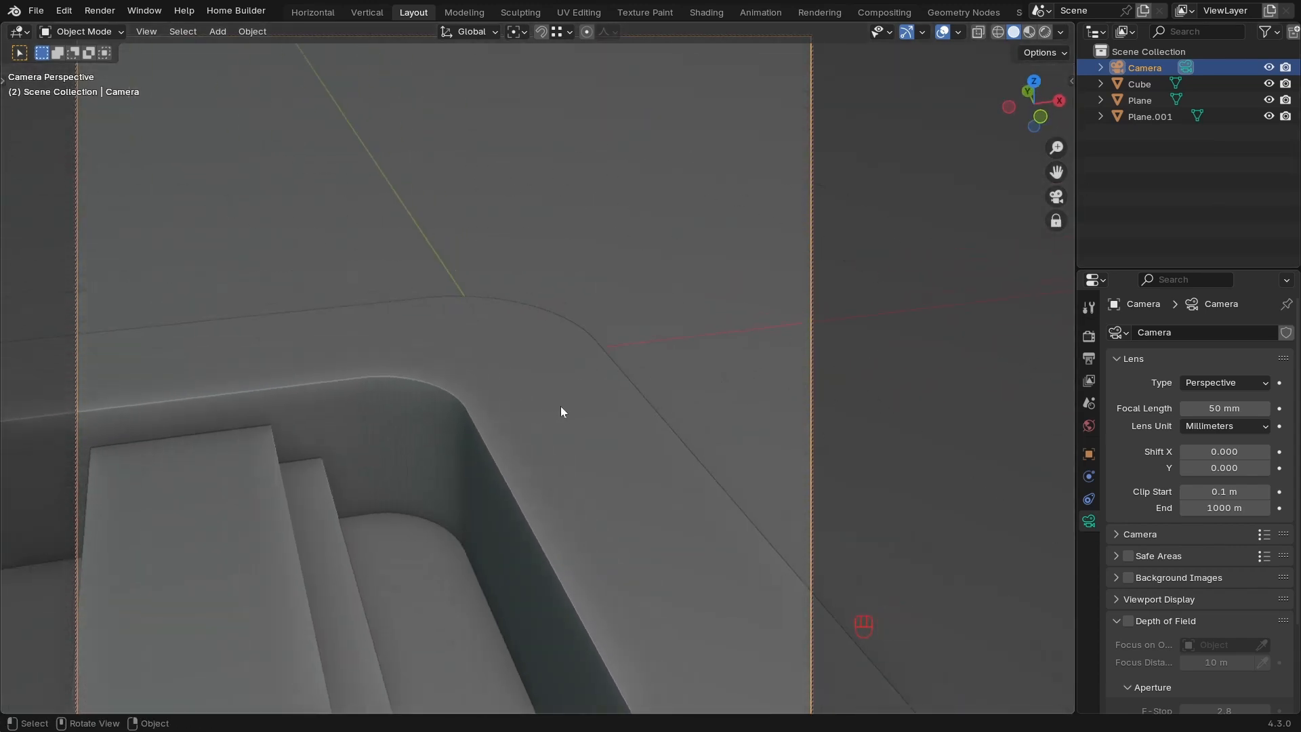
Align the camera to a perspective view of the bars, and orbit it with the lock on around the outer rounded corner.
key(KP_0)
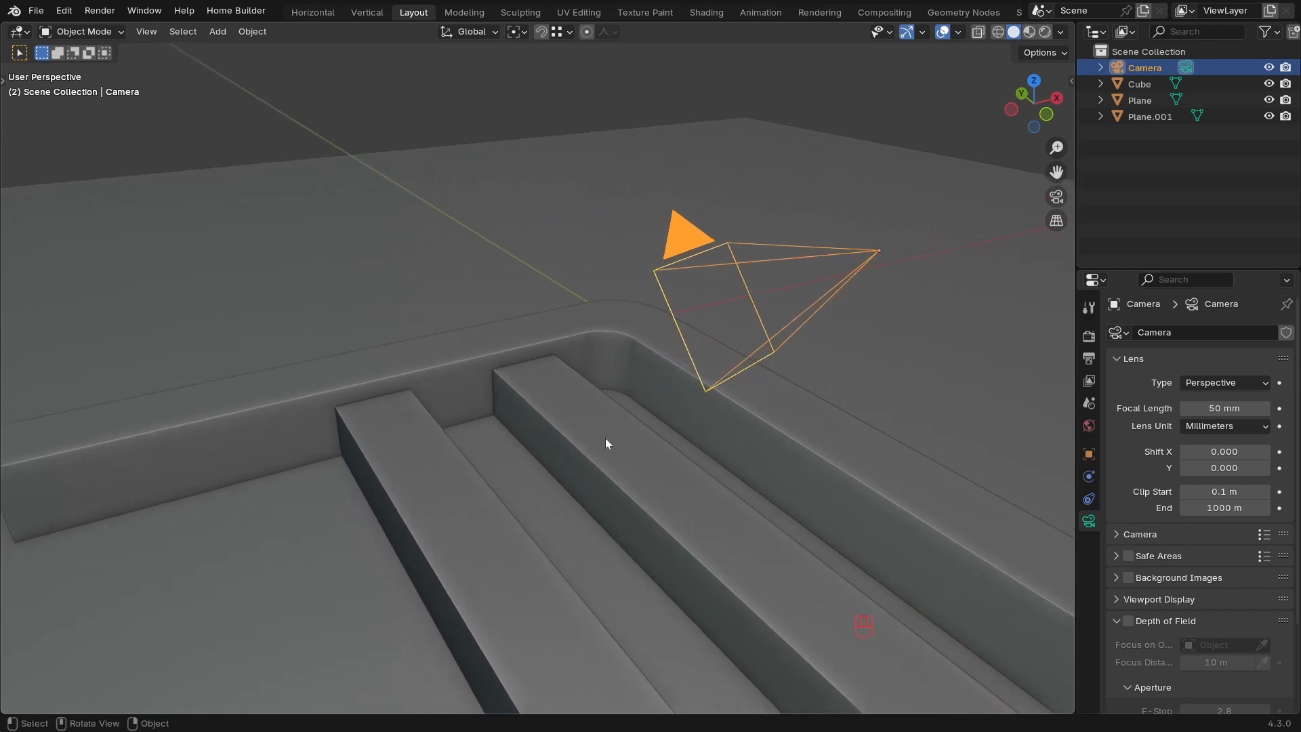
key(ctrl)
key(ctrl+alt+KP_0)
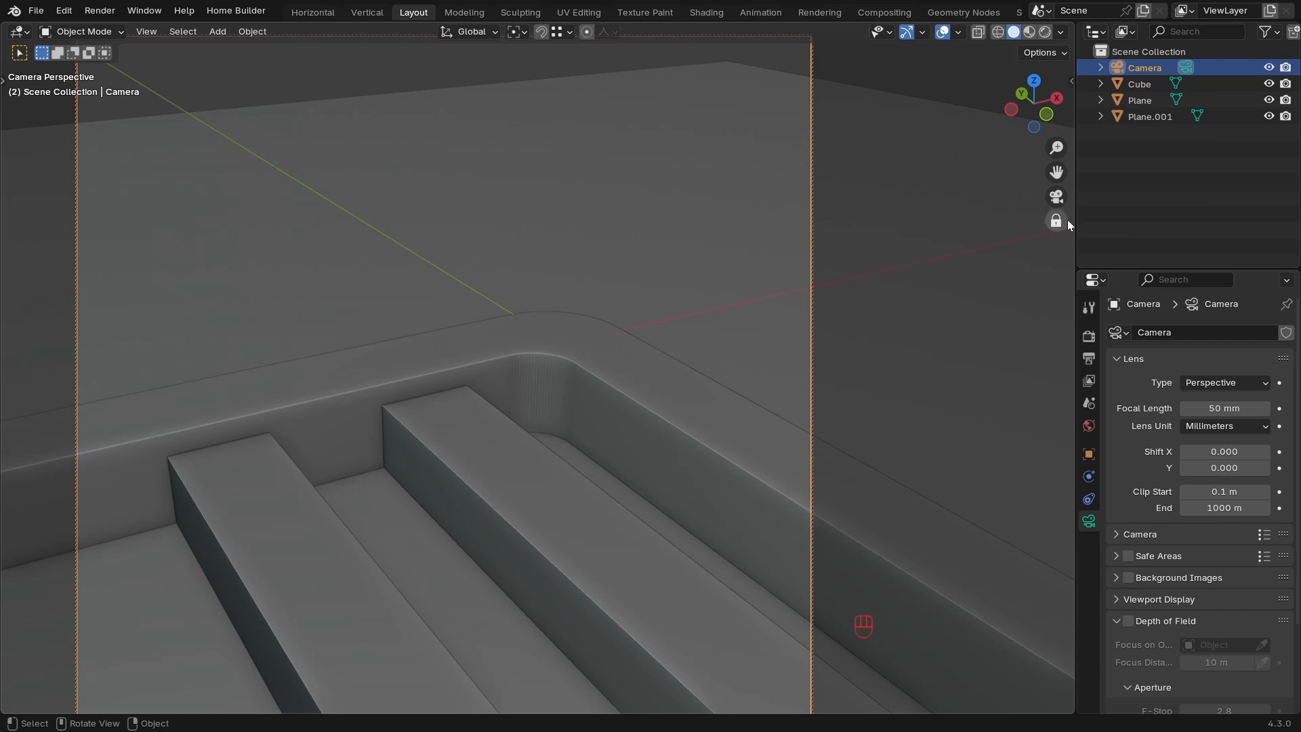
middle_drag(712, 385, 768, 292)
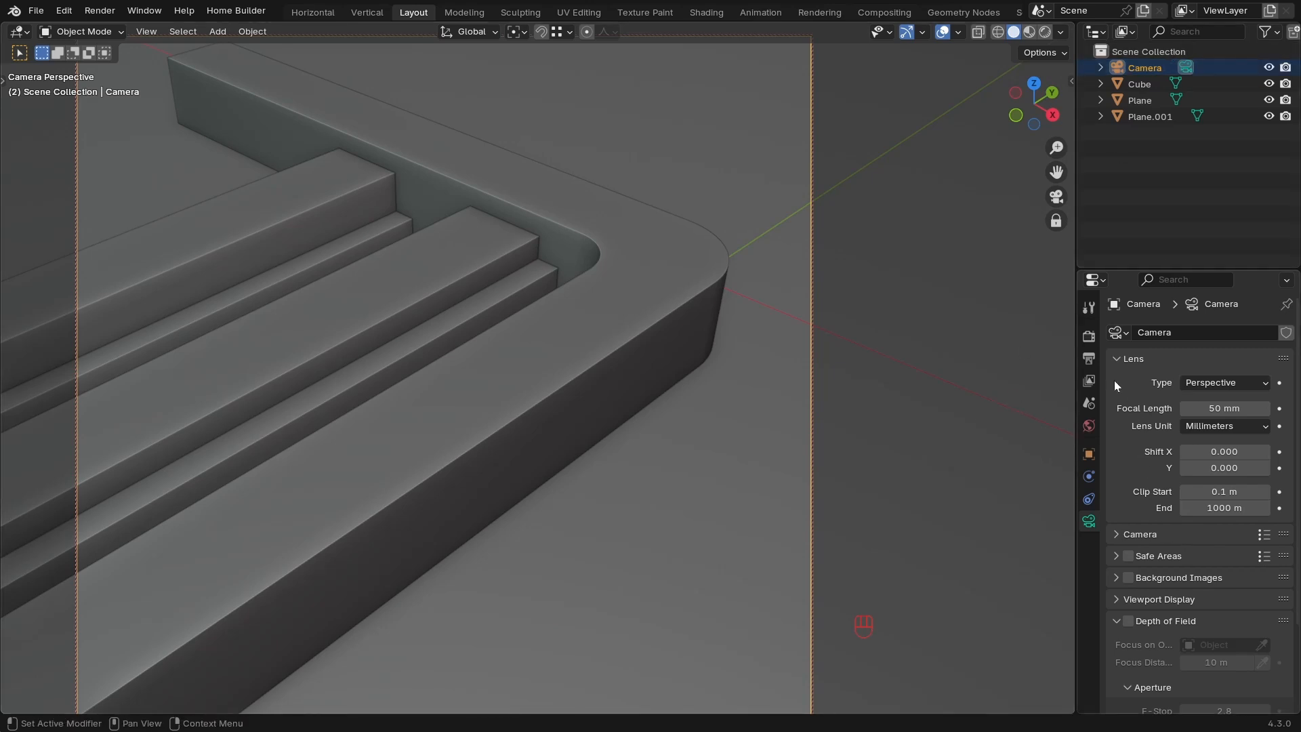
Set the horizontal render resolution to 1920 px in the output format settings.
click(1087, 359)
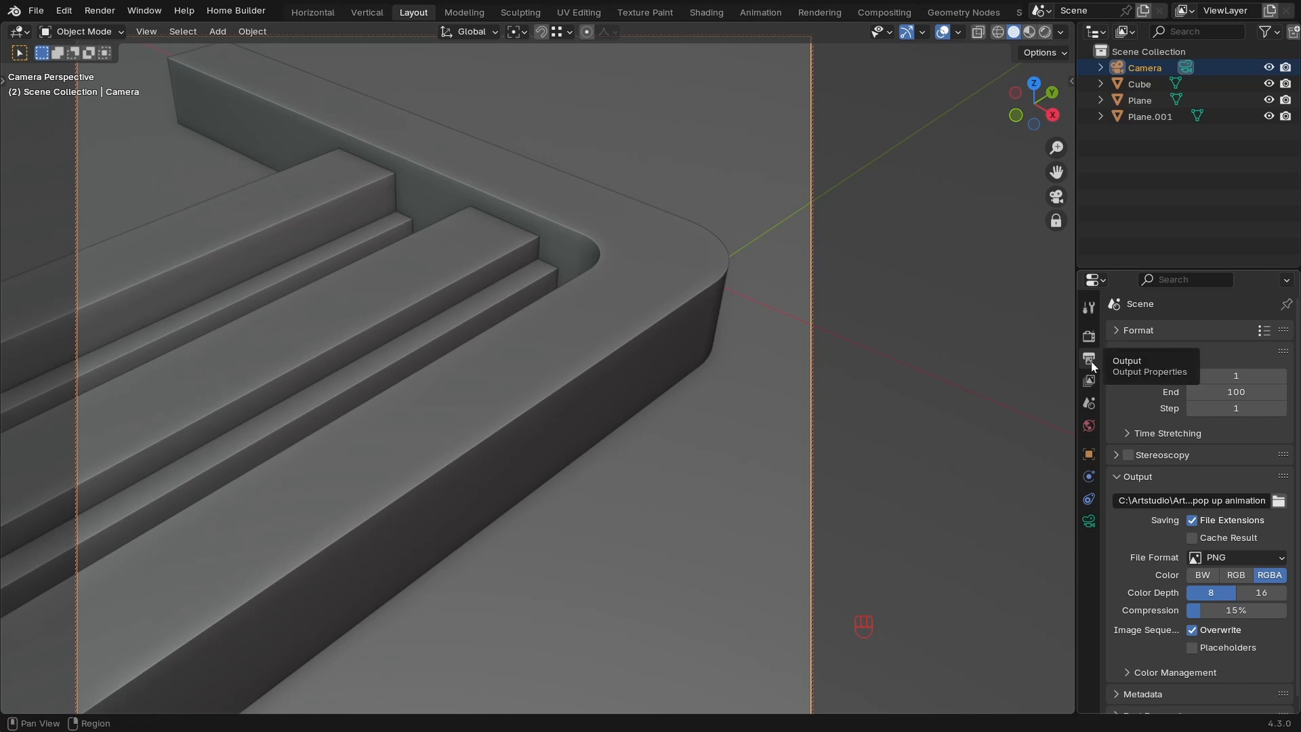
click(1116, 331)
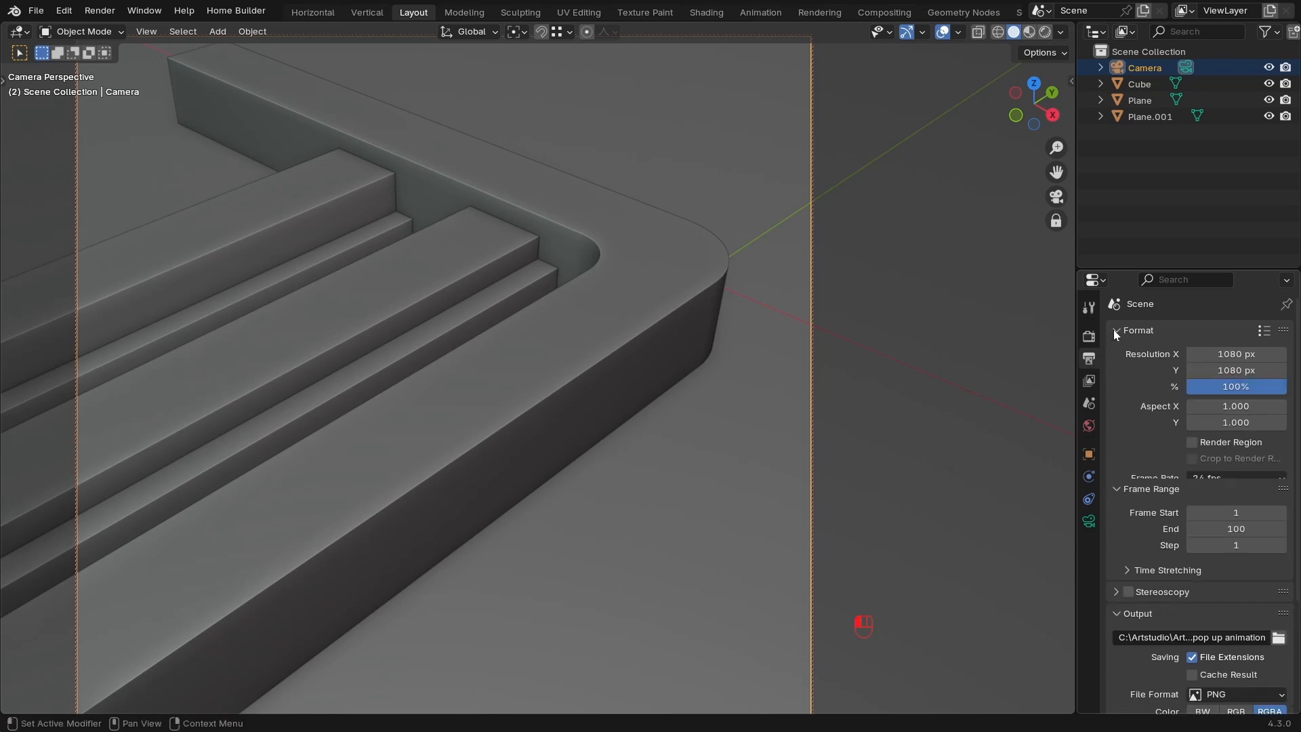
double_click(1230, 353)
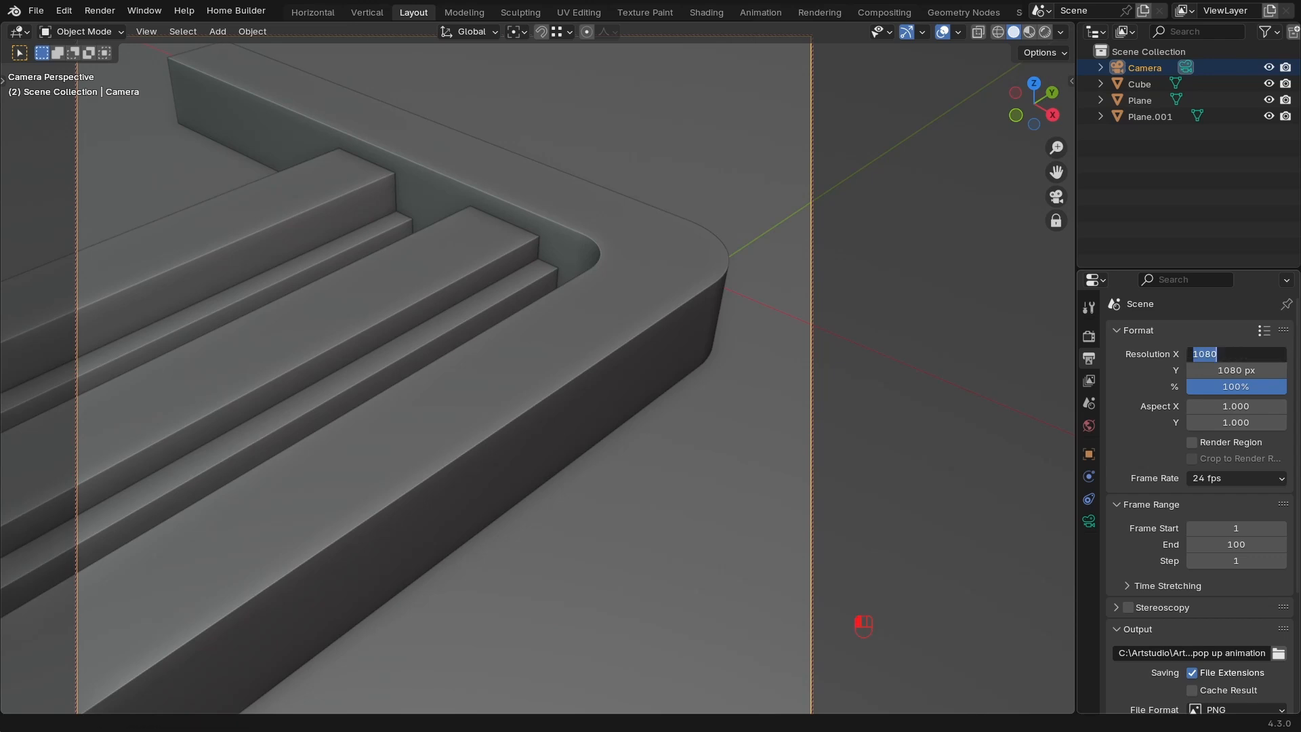
text(1920)
key(Return)
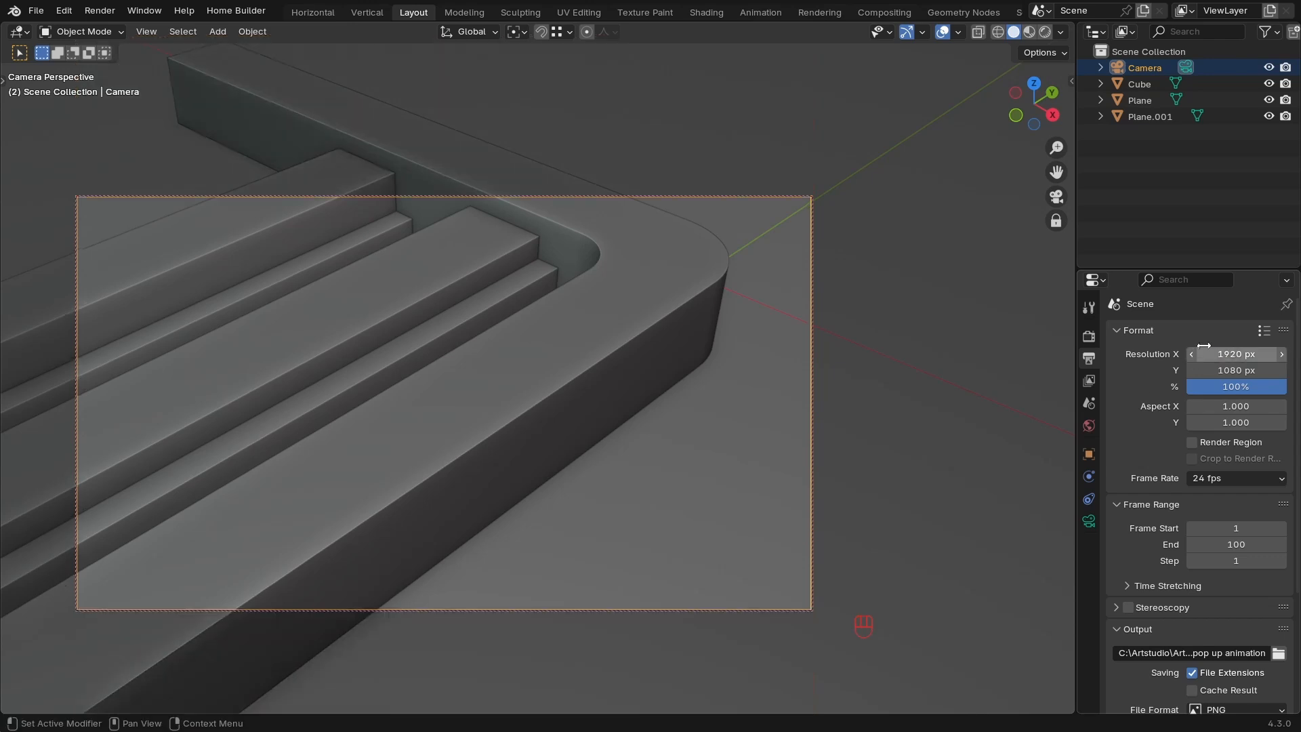
click(1264, 330)
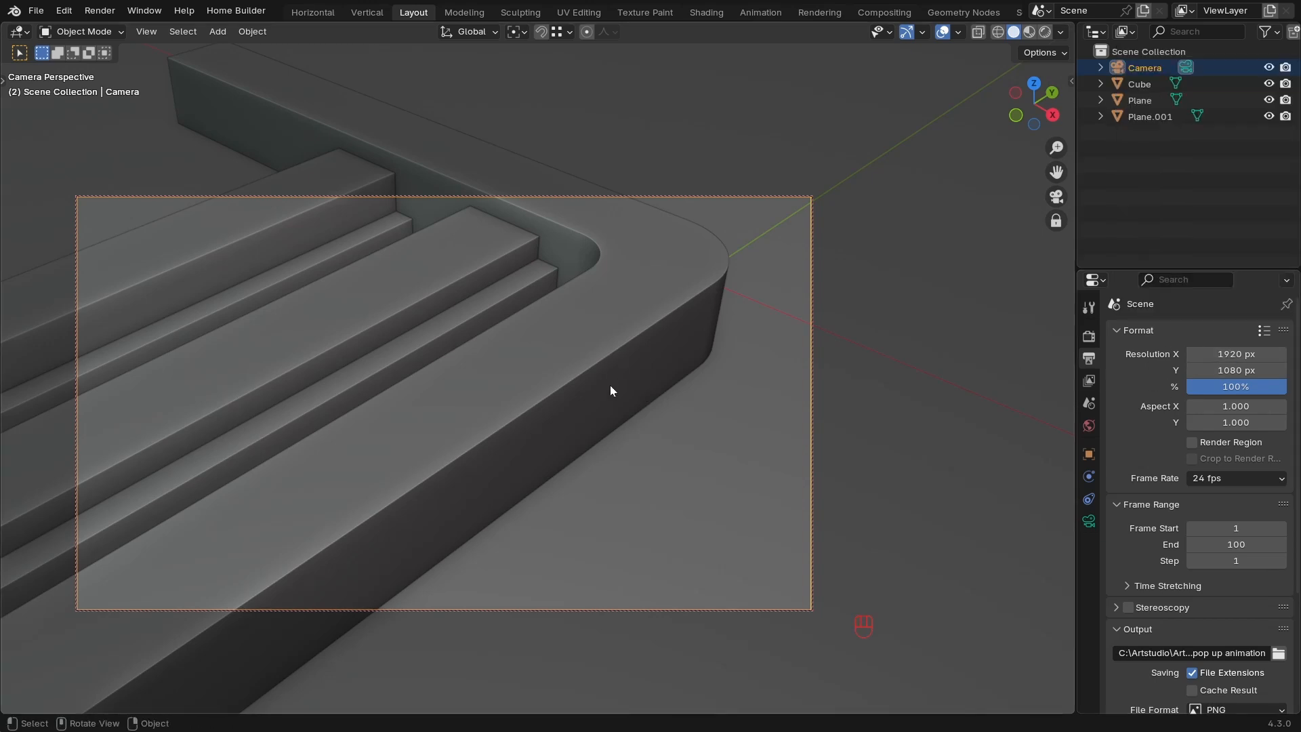
Centre the locked camera on the connected bars and adjust its distance and angle, keeping the rounded corner inside the frame.
shift+middle_drag(582, 426, 551, 413)
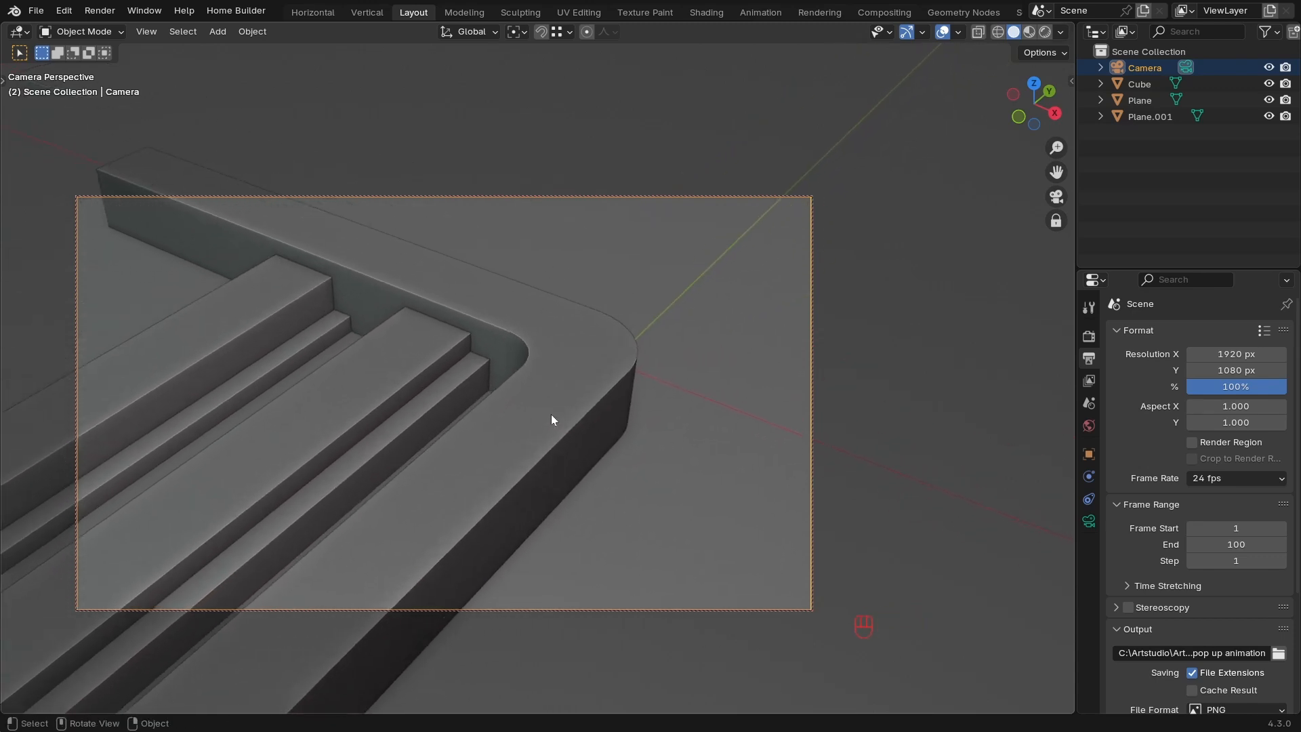
click(551, 413)
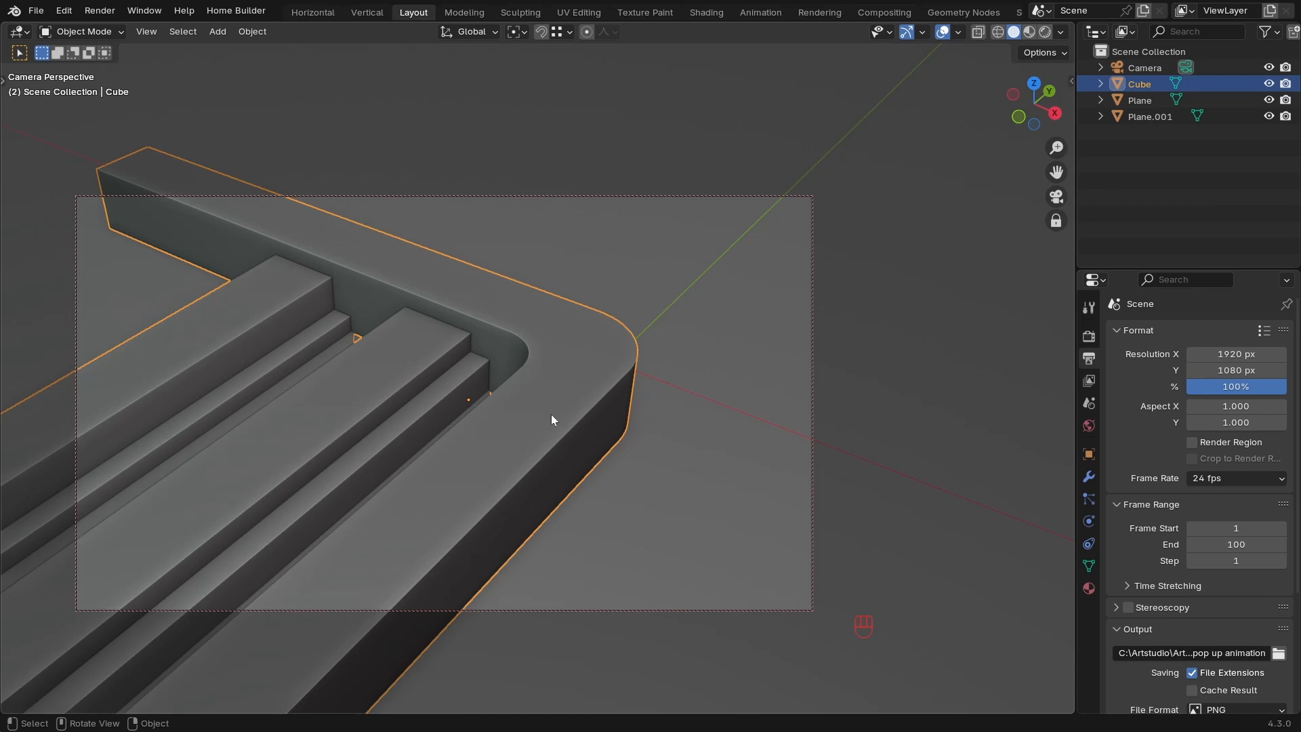
key(KP_Decimal)
ctrl+middle_drag(535, 505, 798, 343)
shift+middle_drag(664, 403, 533, 457)
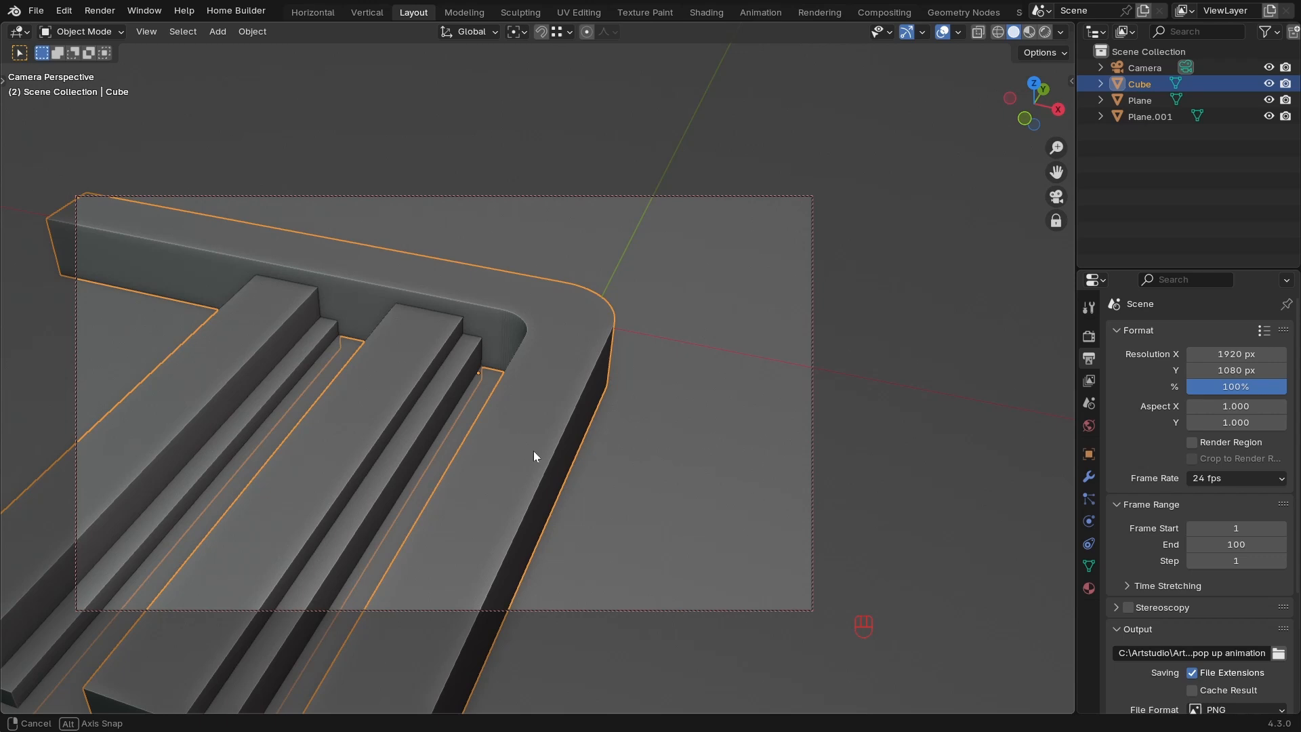
middle_drag(534, 450, 524, 438)
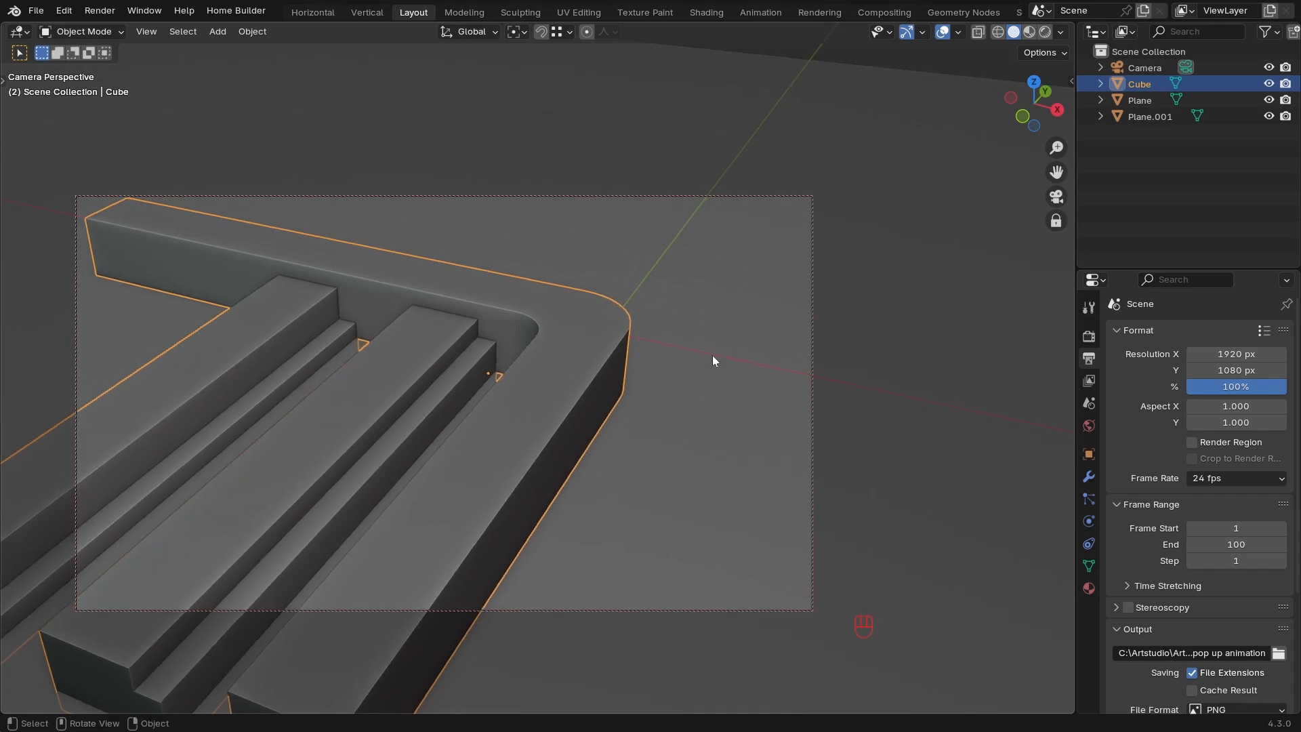
middle_drag(648, 441, 582, 418)
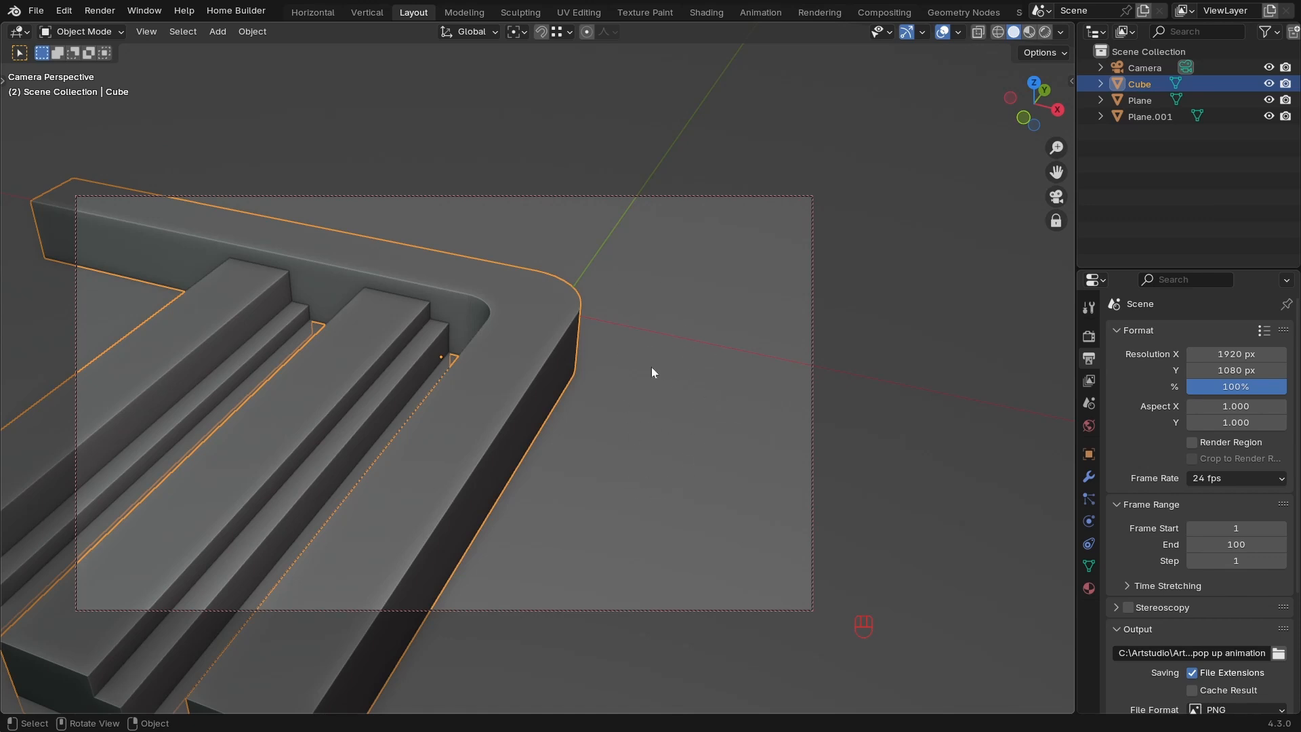
Select the scene camera so that its lens settings are shown.
mouse_move(622, 415)
shift+middle_down()
mouse_move(585, 416)
mouse_move(604, 415)
shift+middle_up()
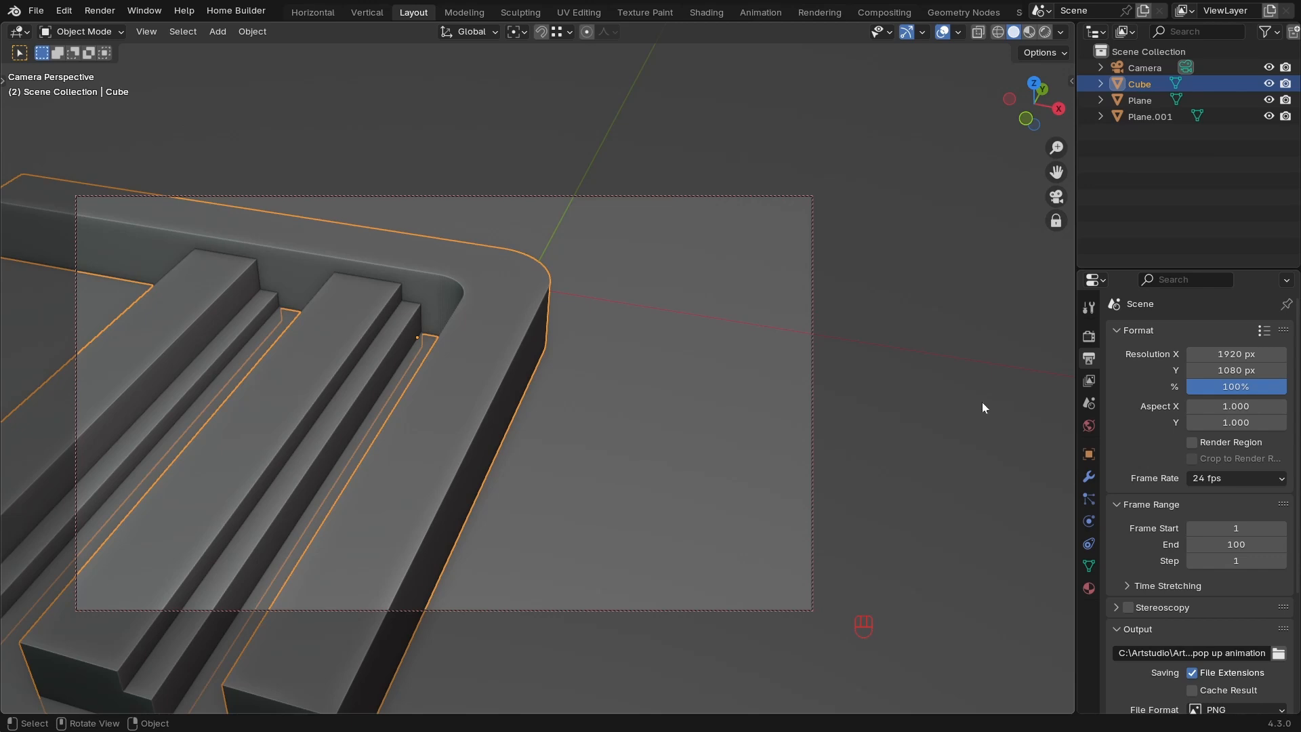
click(549, 405)
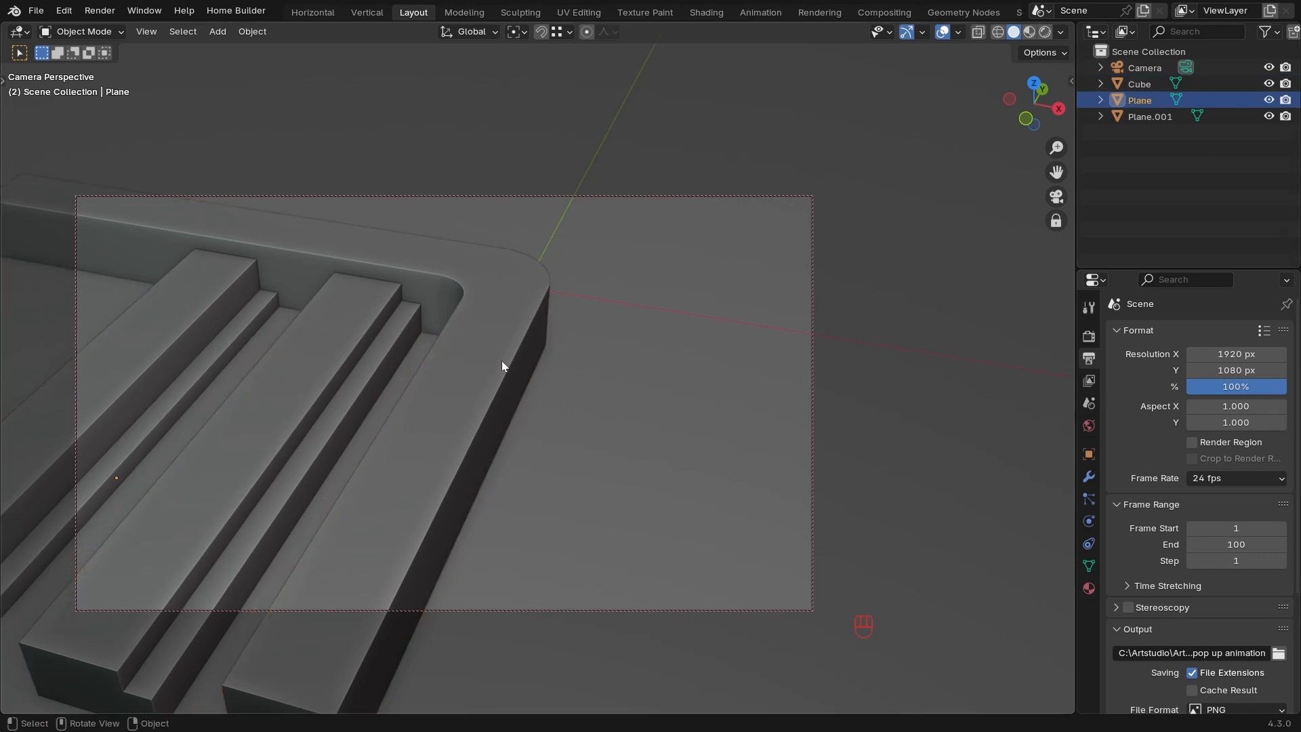
click(507, 316)
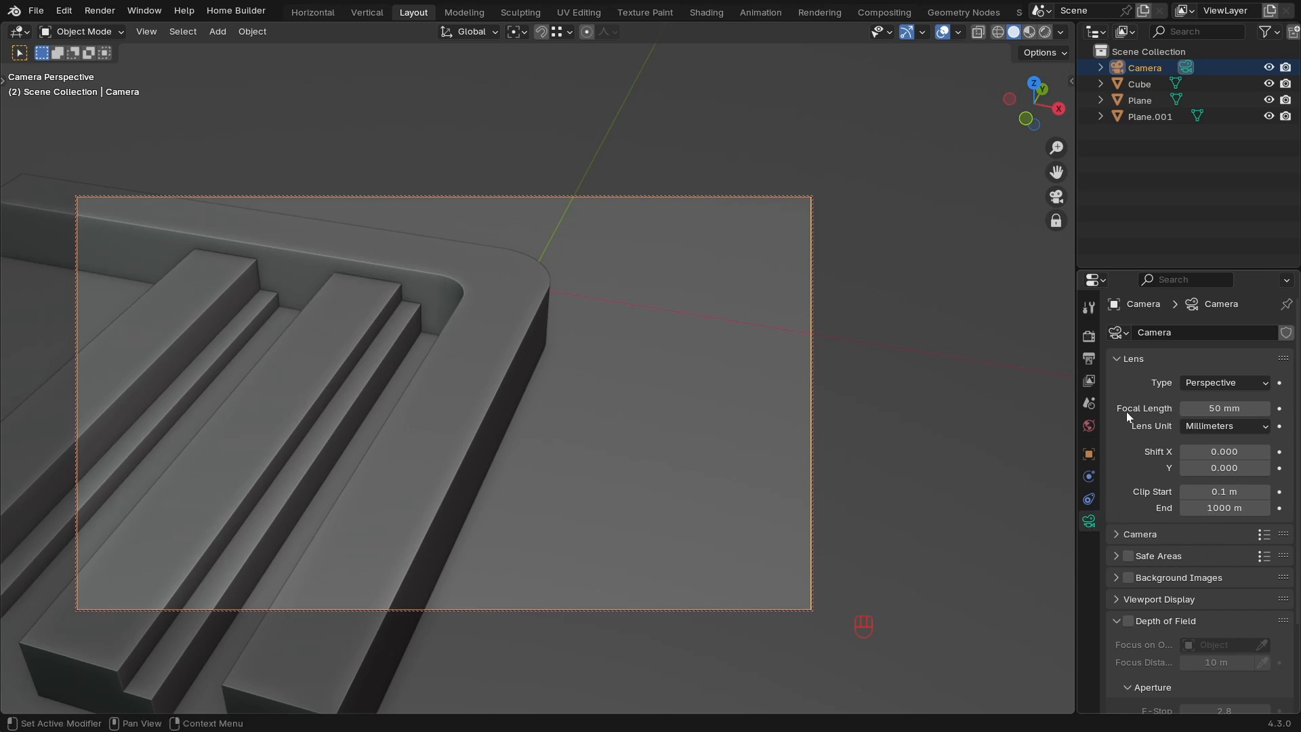
Try wide-angle focal lengths of 12 mm and 10 mm on the camera, moving it closer to the model.
click(1218, 410)
text(12)
key(Return)
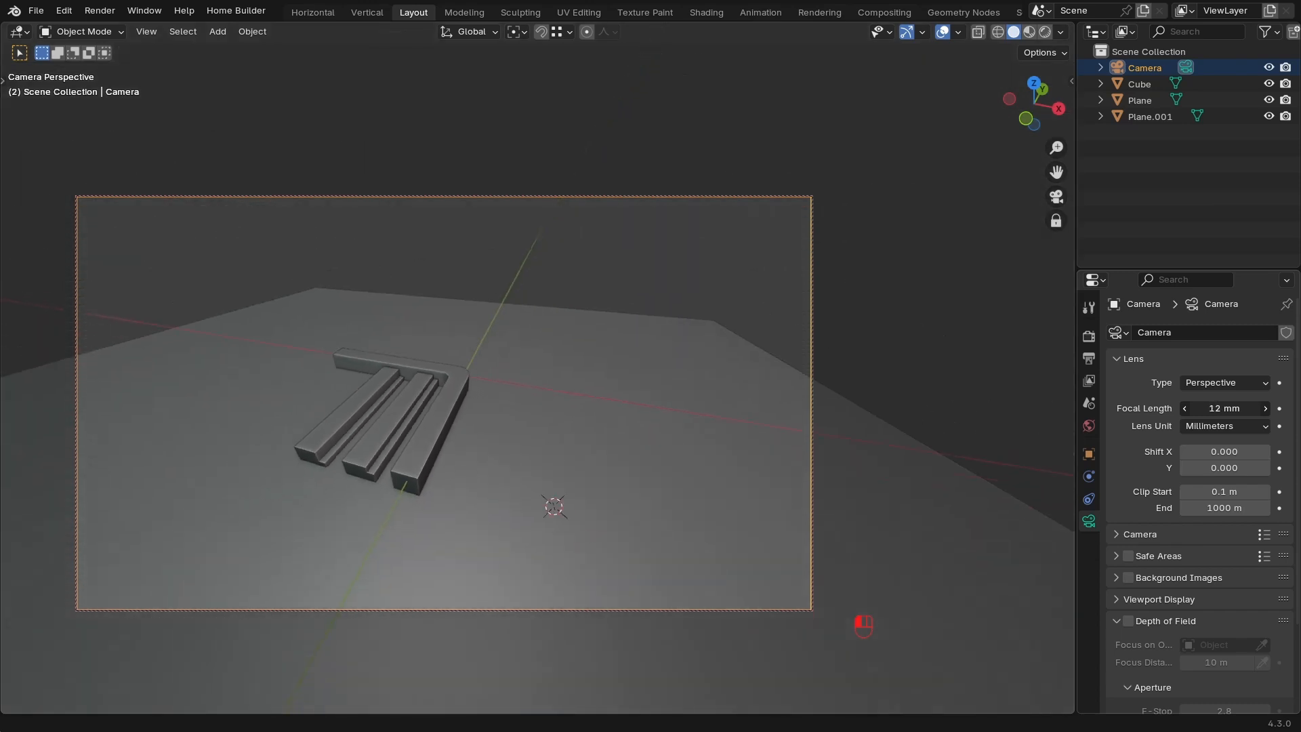
mouse_move(1218, 410)
mouse_down()
mouse_move(1194, 410)
mouse_move(1230, 410)
mouse_up()
ctrl+middle_drag(454, 428, 548, 317)
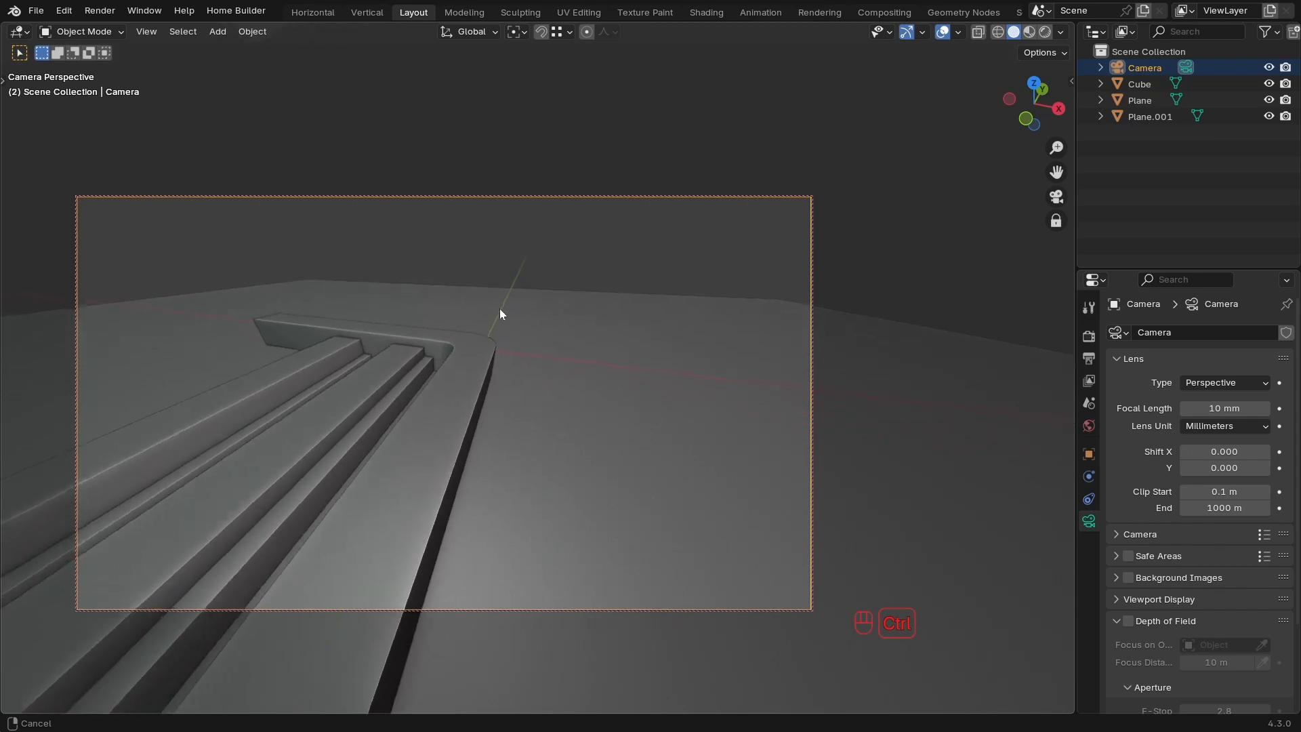
Set the camera's focal length to 140 mm.
click(1224, 409)
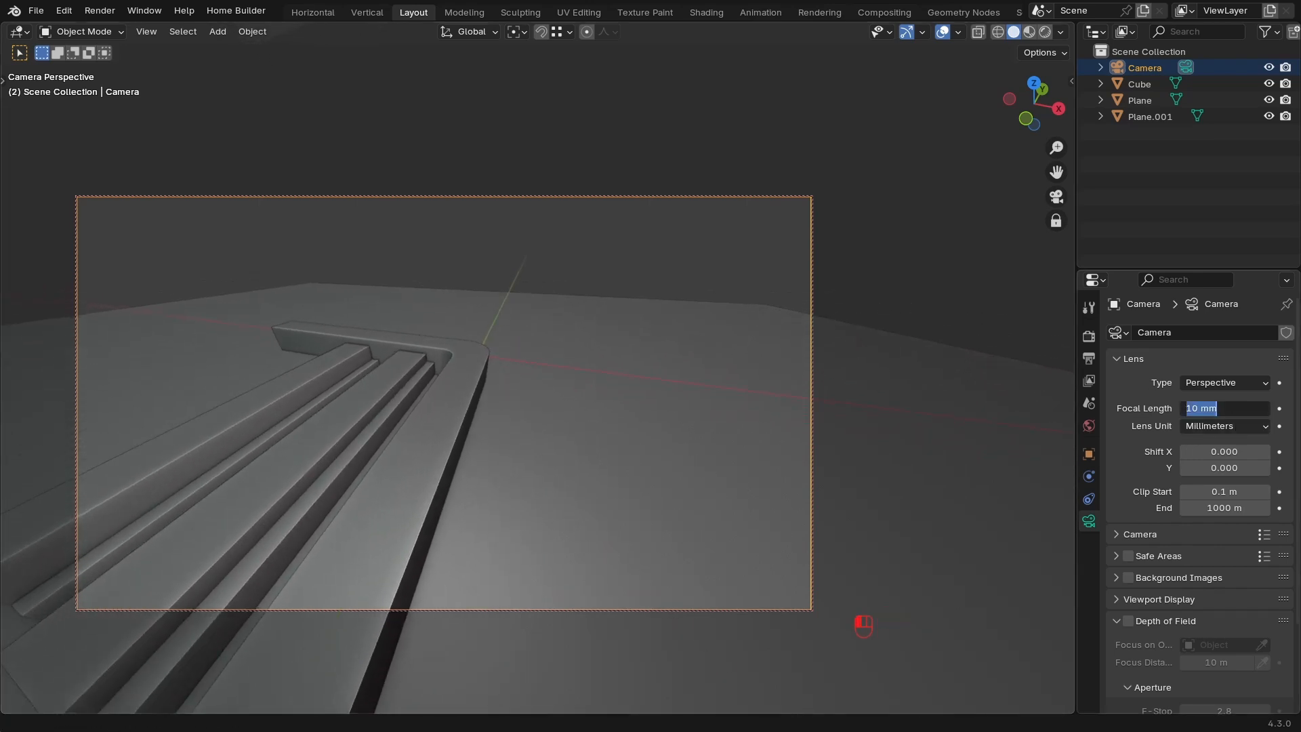
text(140)
key(Return)
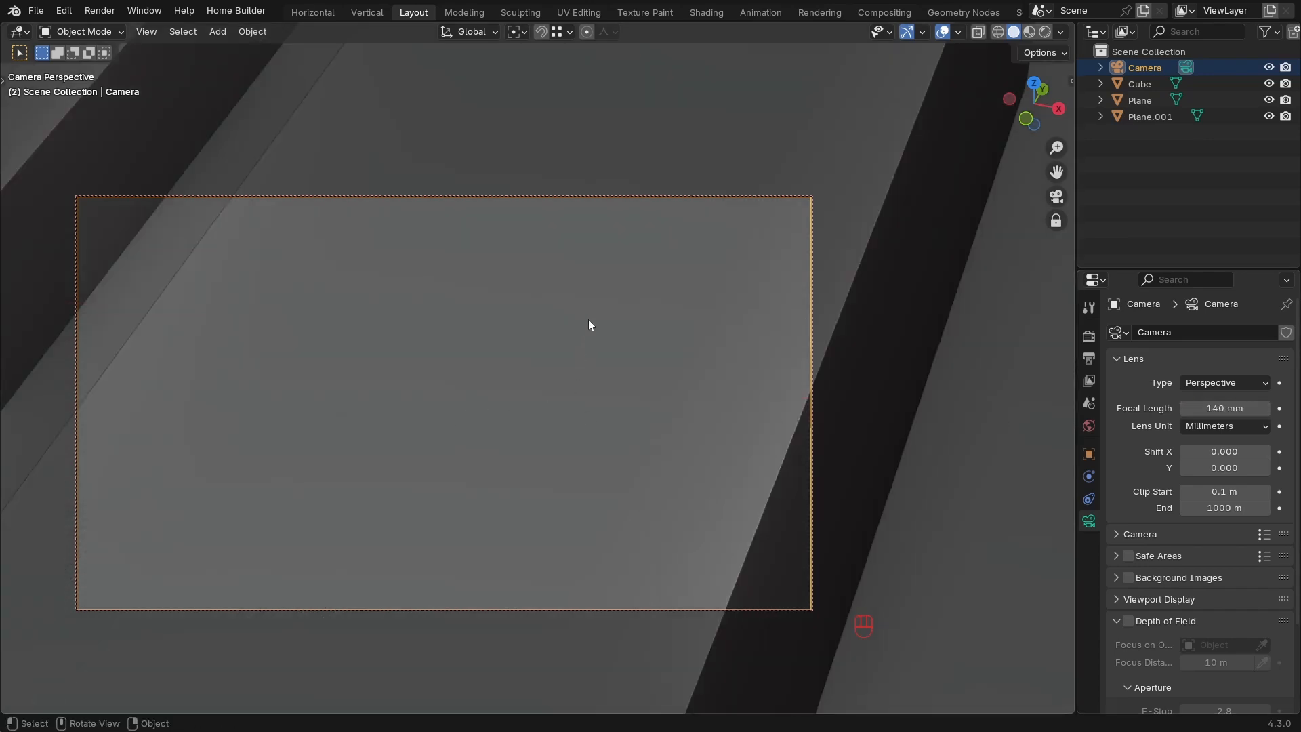
Reframe the camera on the Cube object so that its bars and rounded corner fill the shot.
ctrl+middle_drag(588, 319, 503, 465)
ctrl+middle_drag(505, 380, 468, 437)
ctrl+middle_drag(454, 374, 508, 426)
click(436, 432)
key(KP_Decimal)
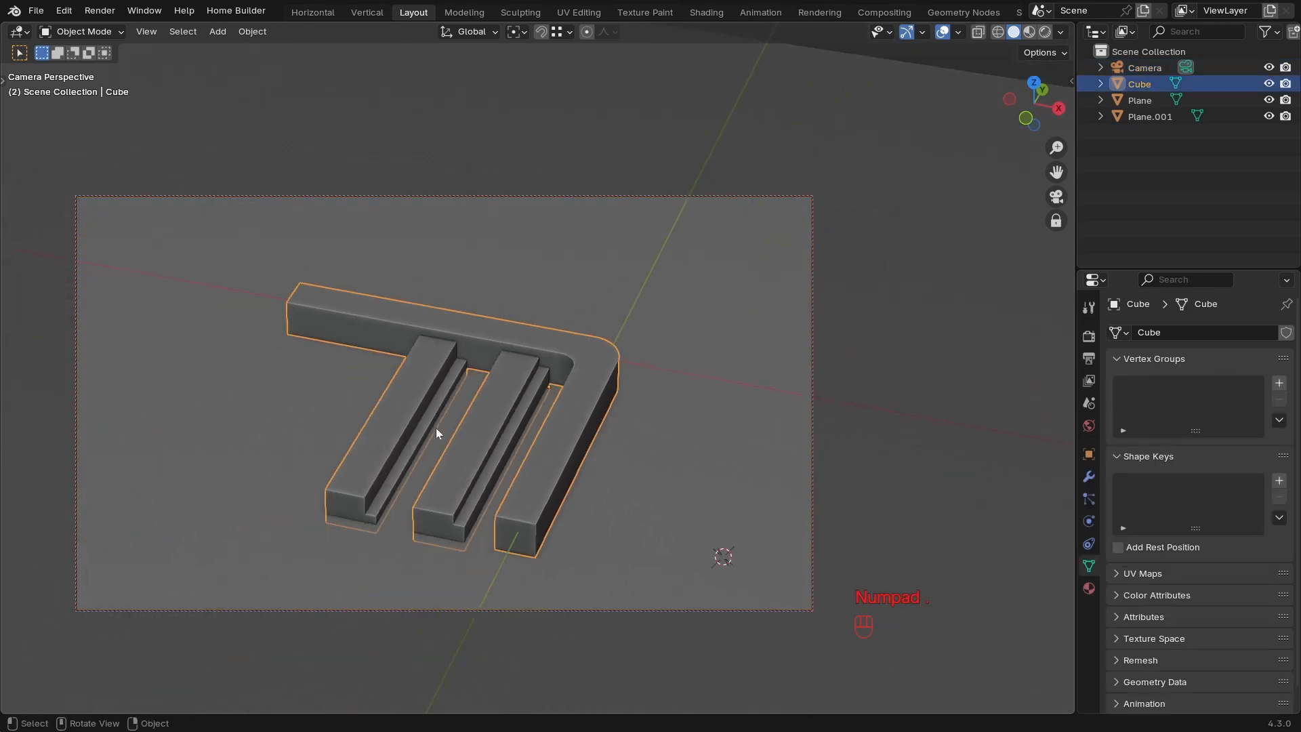
ctrl+middle_drag(578, 450, 672, 362)
shift+middle_drag(614, 400, 528, 461)
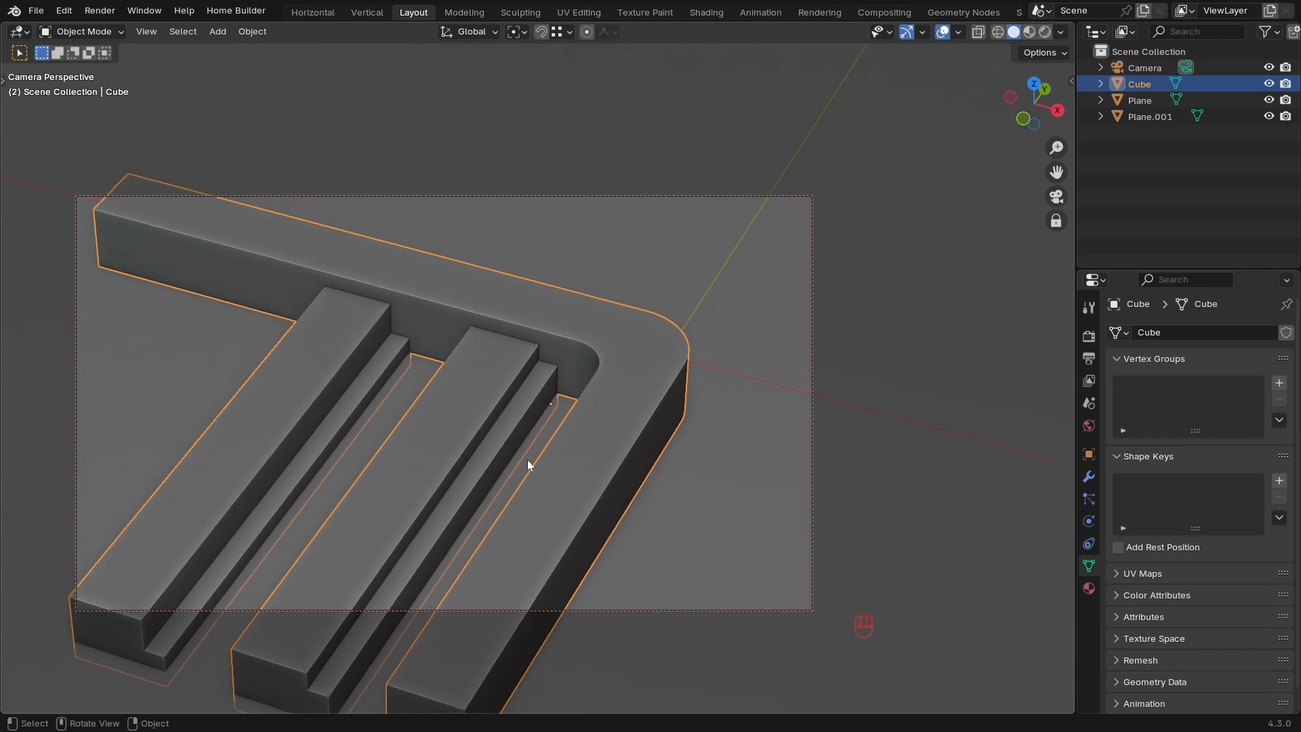
Leave the camera view and snap the 3D cursor to the selected Cube object.
key(KP_0)
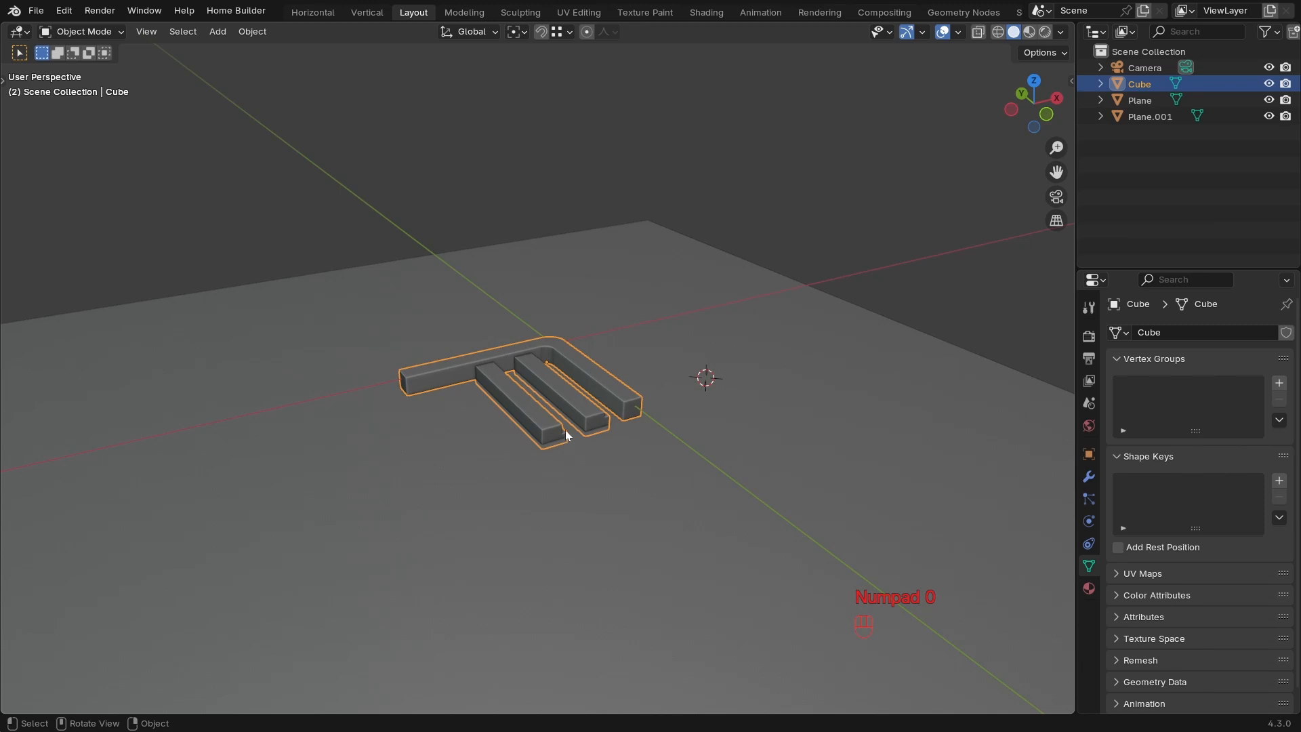
scroll(448, 461, down, 3)
scroll(636, 376, up, 4)
scroll(589, 494, down, 4)
scroll(551, 472, up, 3)
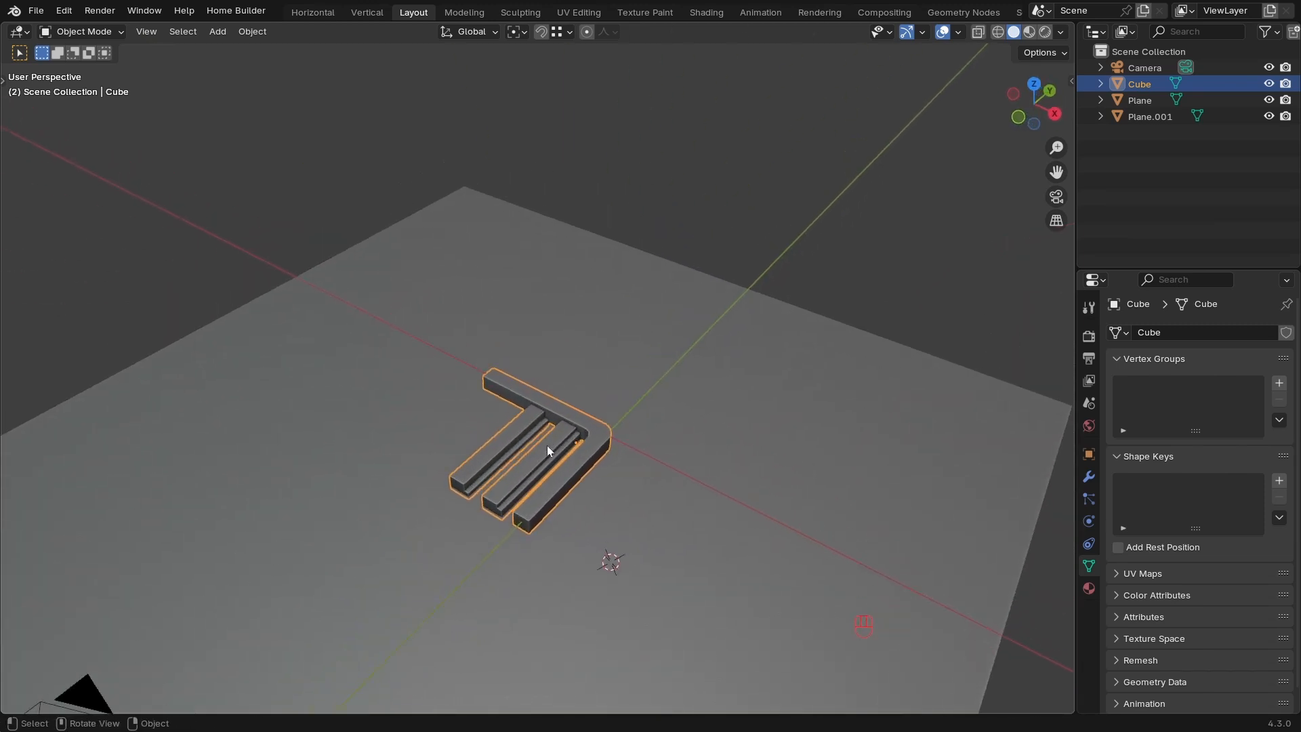
key(shift+s)
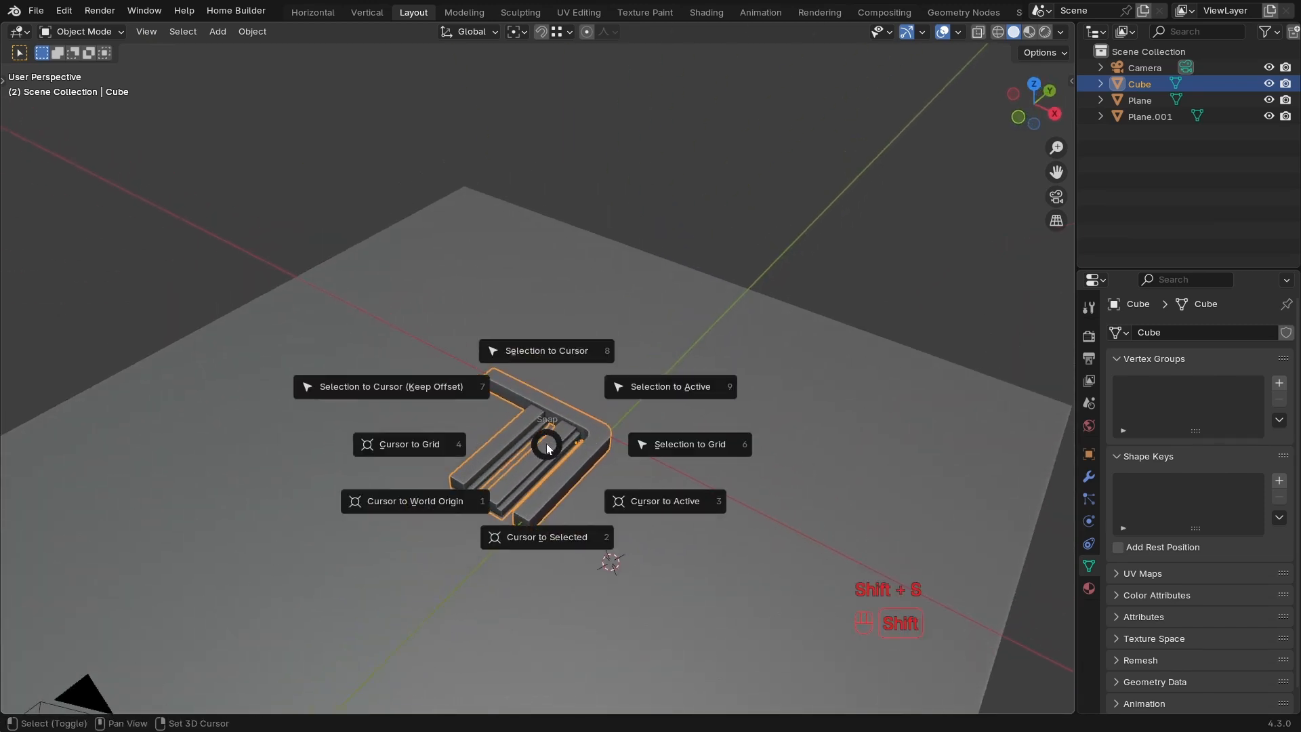
click(533, 535)
Add an empty of type Sphere at the 3D cursor.
key(shift+a)
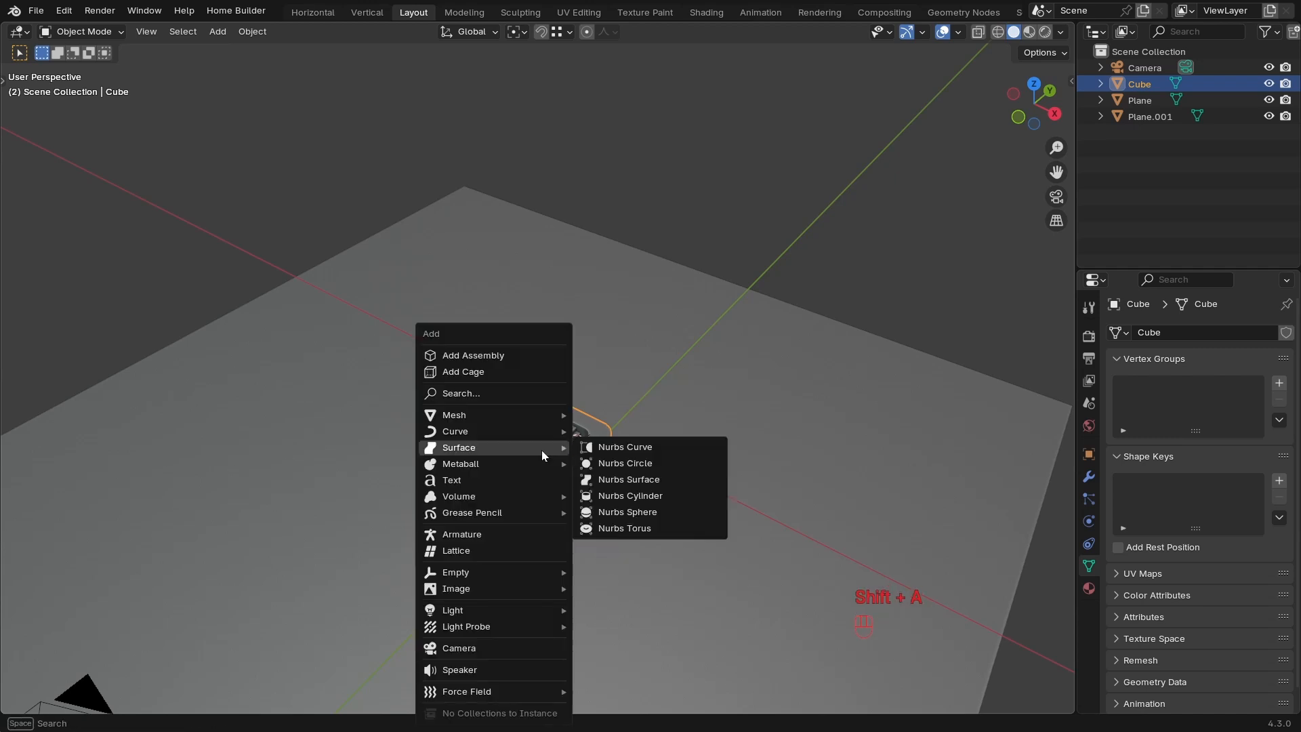
mouse_move(467, 573)
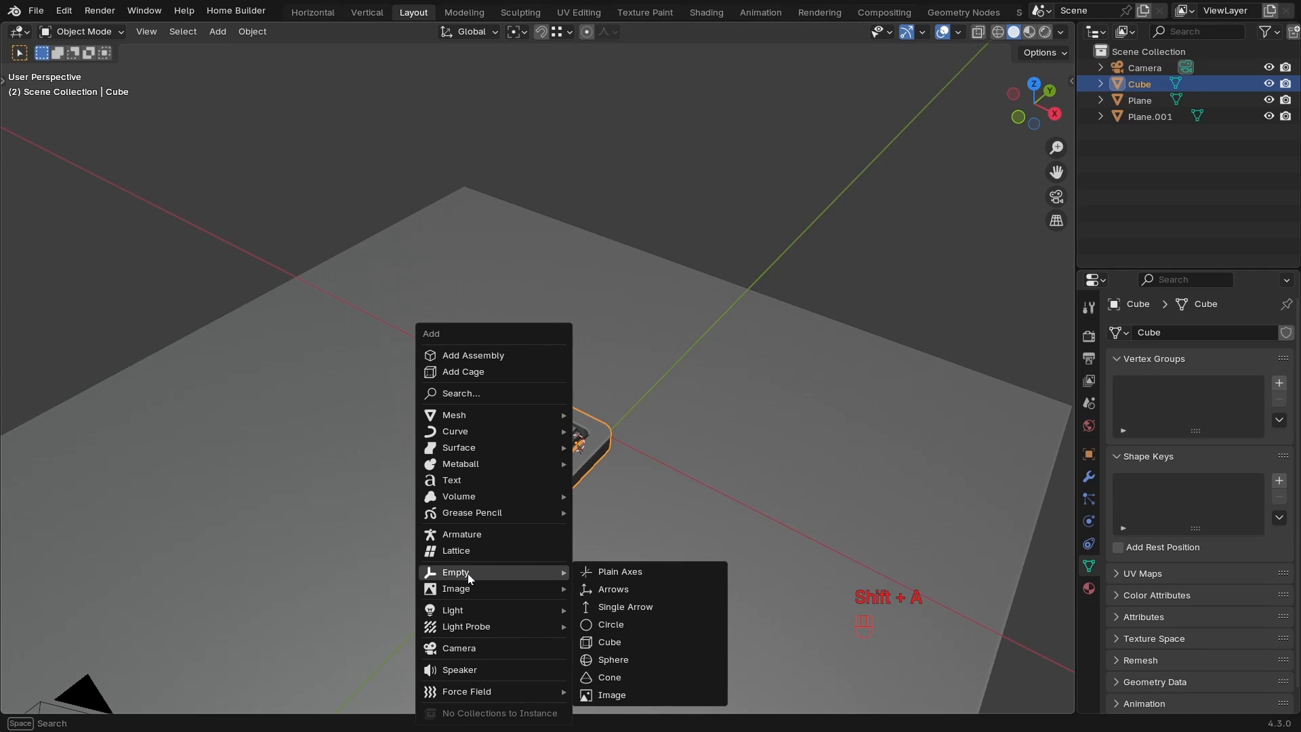
click(620, 662)
Show the scene from the top and hide the large Plane.001 object covering the model.
key(KP_7)
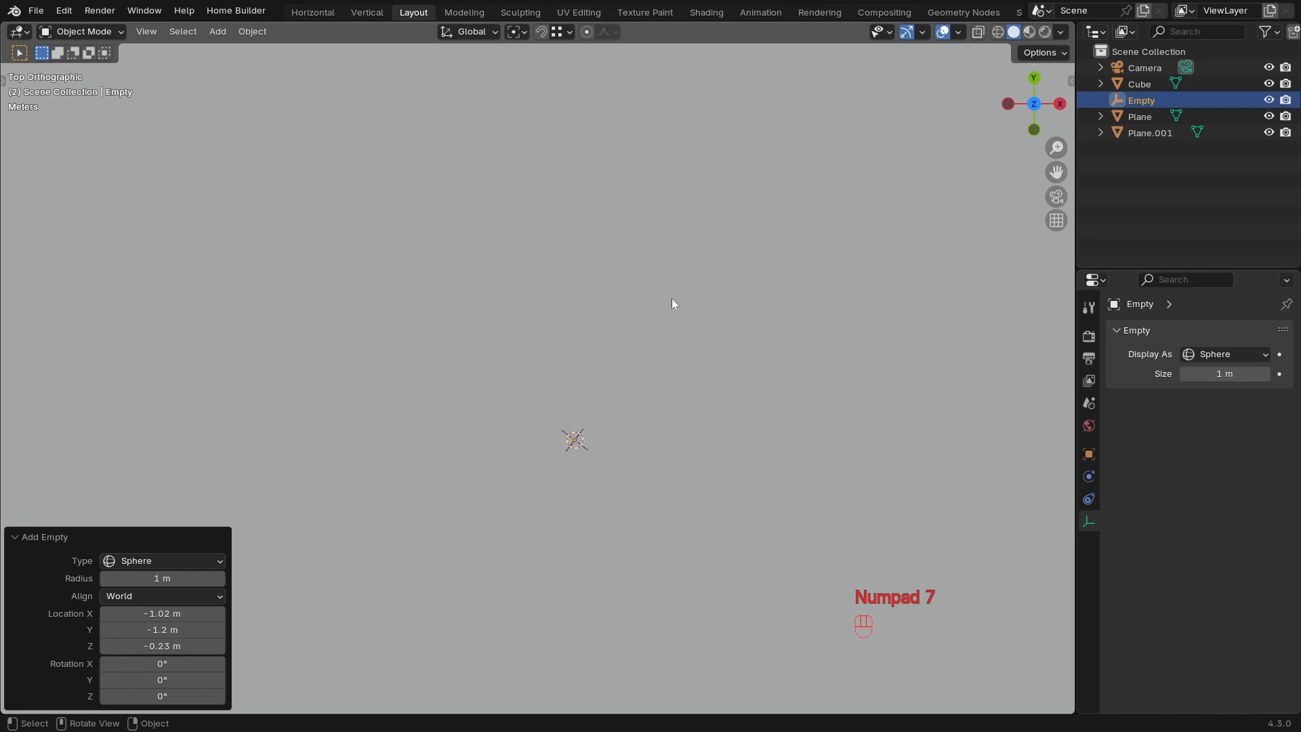
ctrl+middle_drag(654, 368, 565, 440)
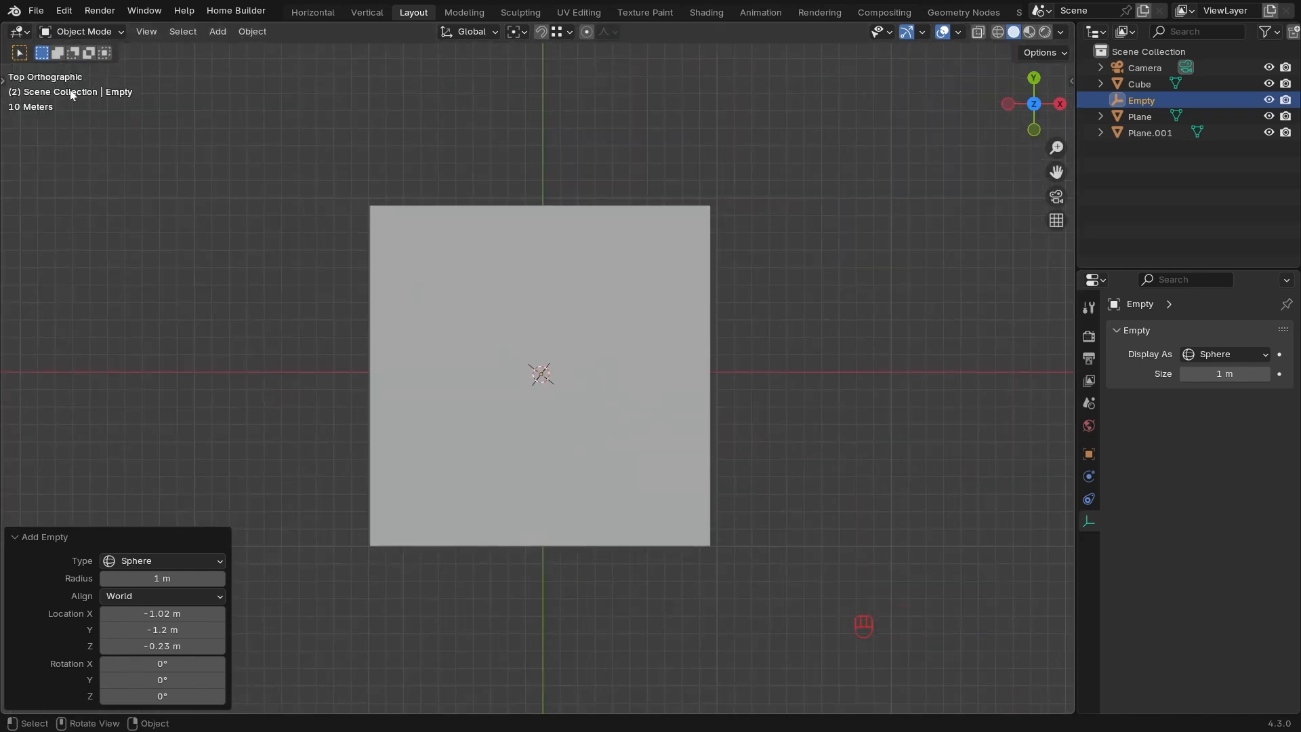
click(607, 444)
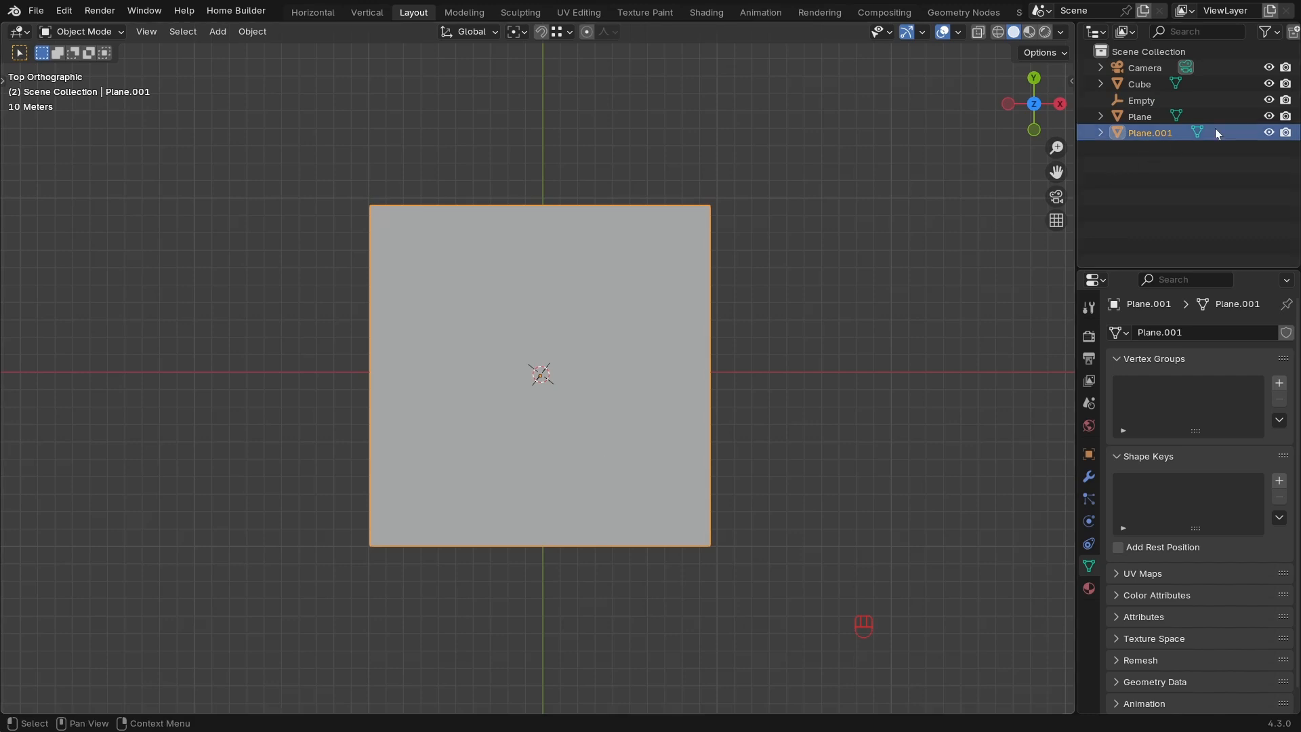
click(1270, 133)
ctrl+middle_drag(507, 390, 644, 396)
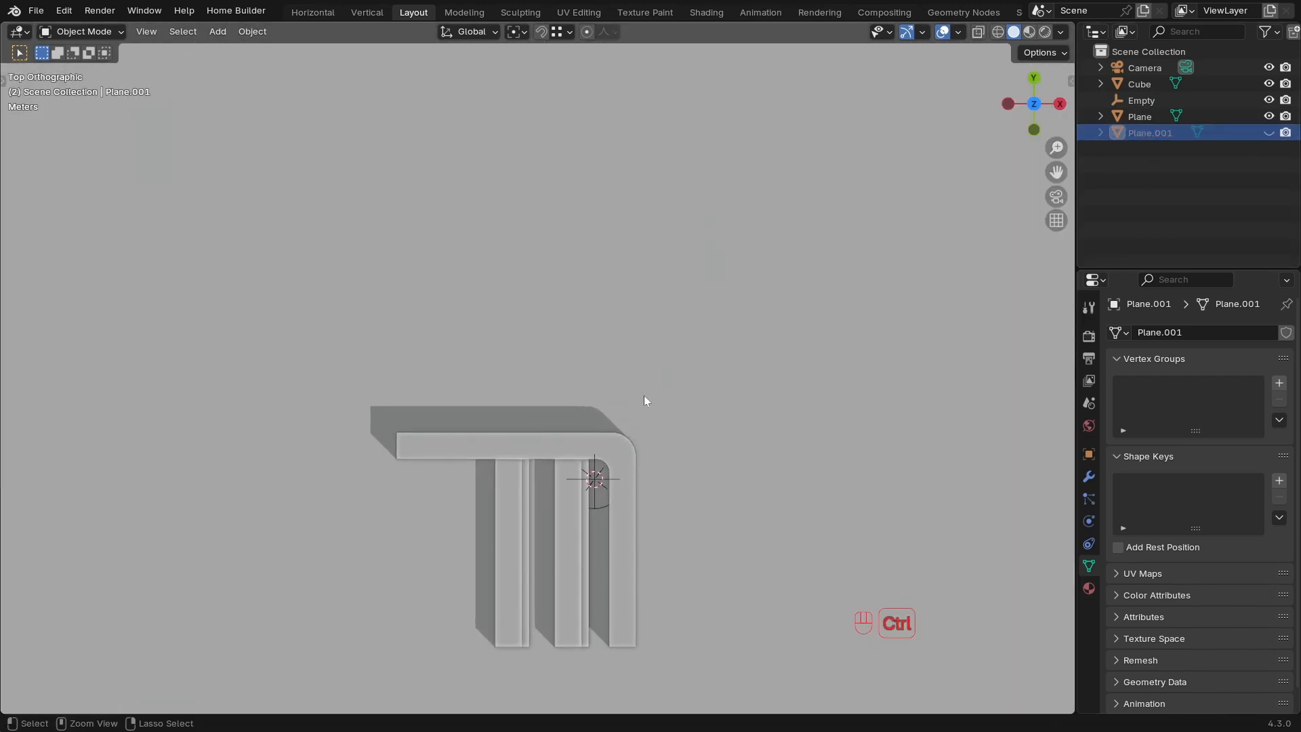
ctrl+middle_drag(609, 439, 658, 422)
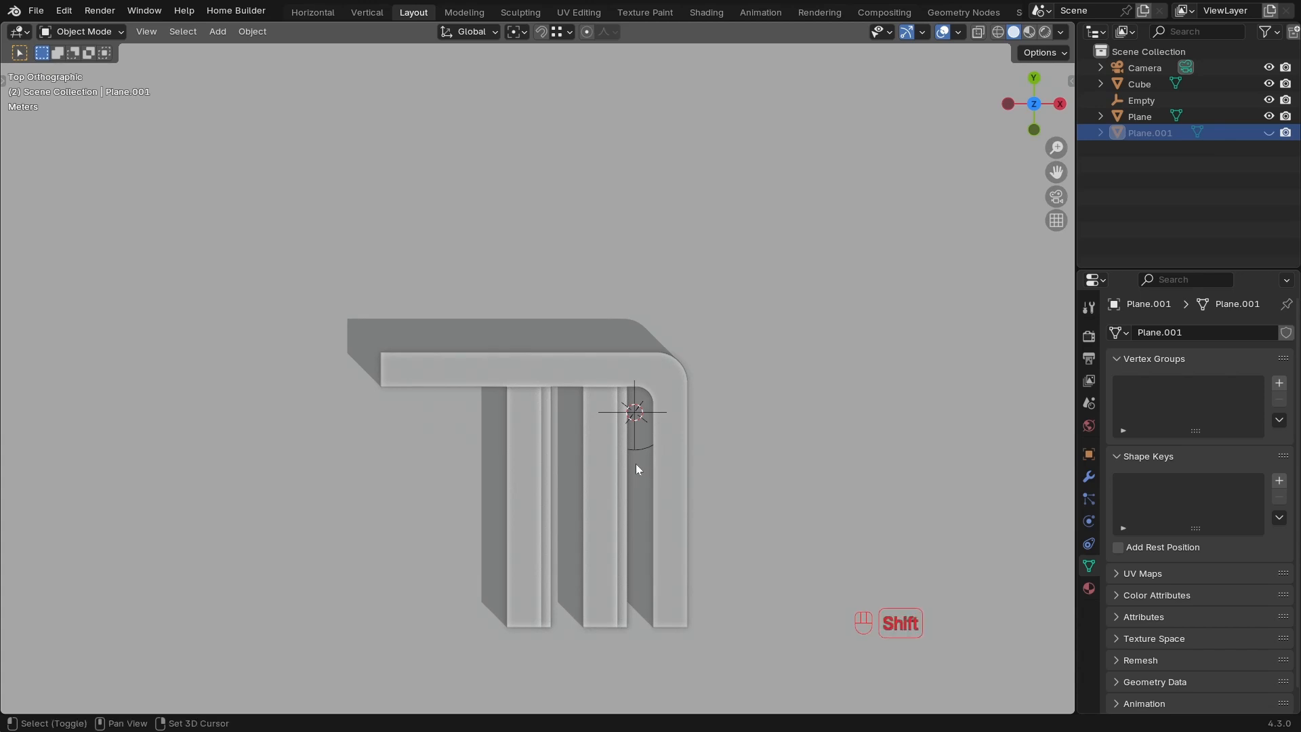
Select the sphere empty, display the scene in wireframe and unhide Plane.001.
click(639, 450)
key(shift+z)
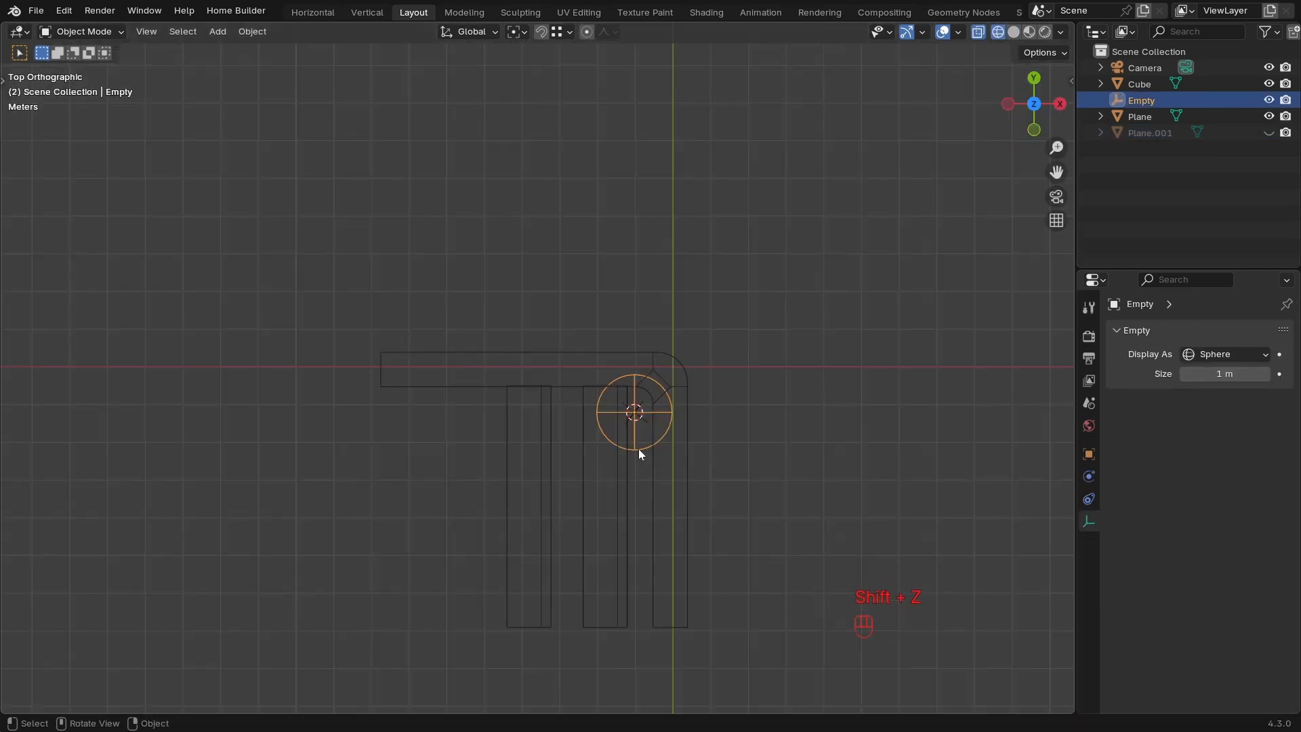
click(1267, 133)
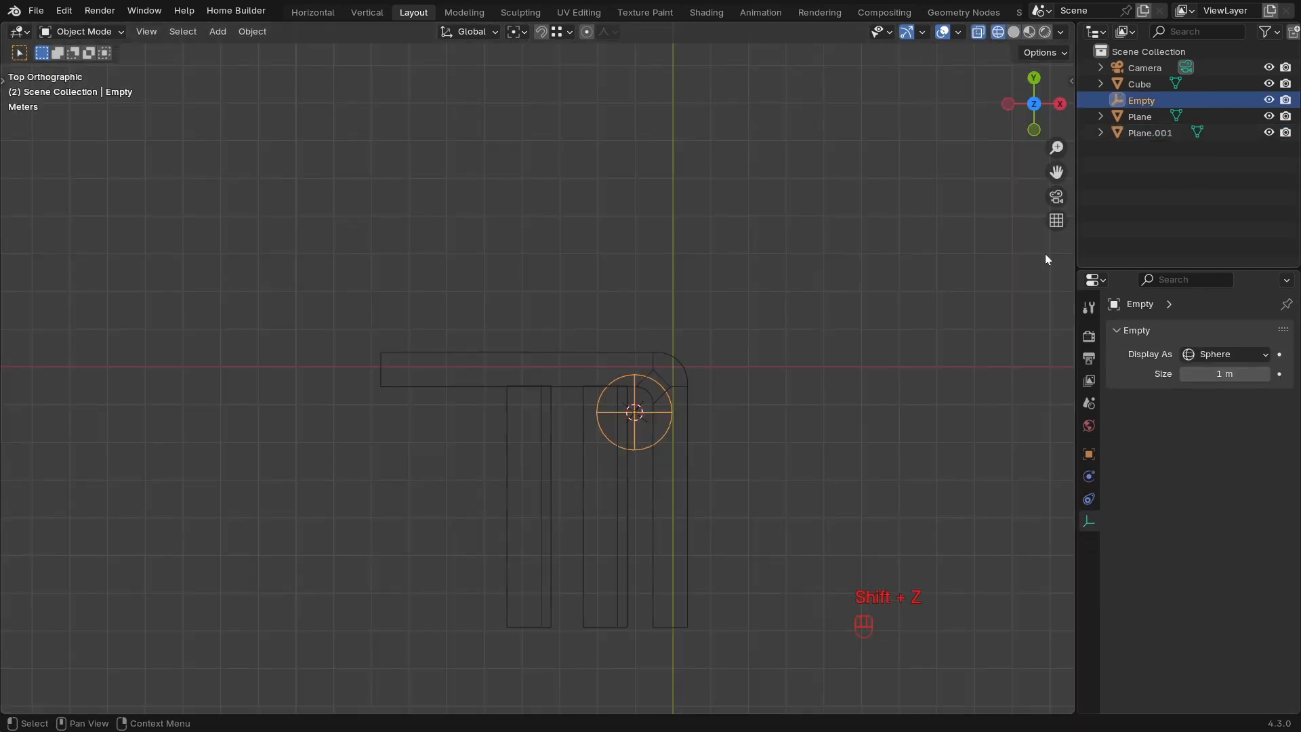
Move the sphere empty about -0.47 m in X and -1.5 m in Y, between the bars.
ctrl+middle_drag(637, 437, 703, 448)
key(g)
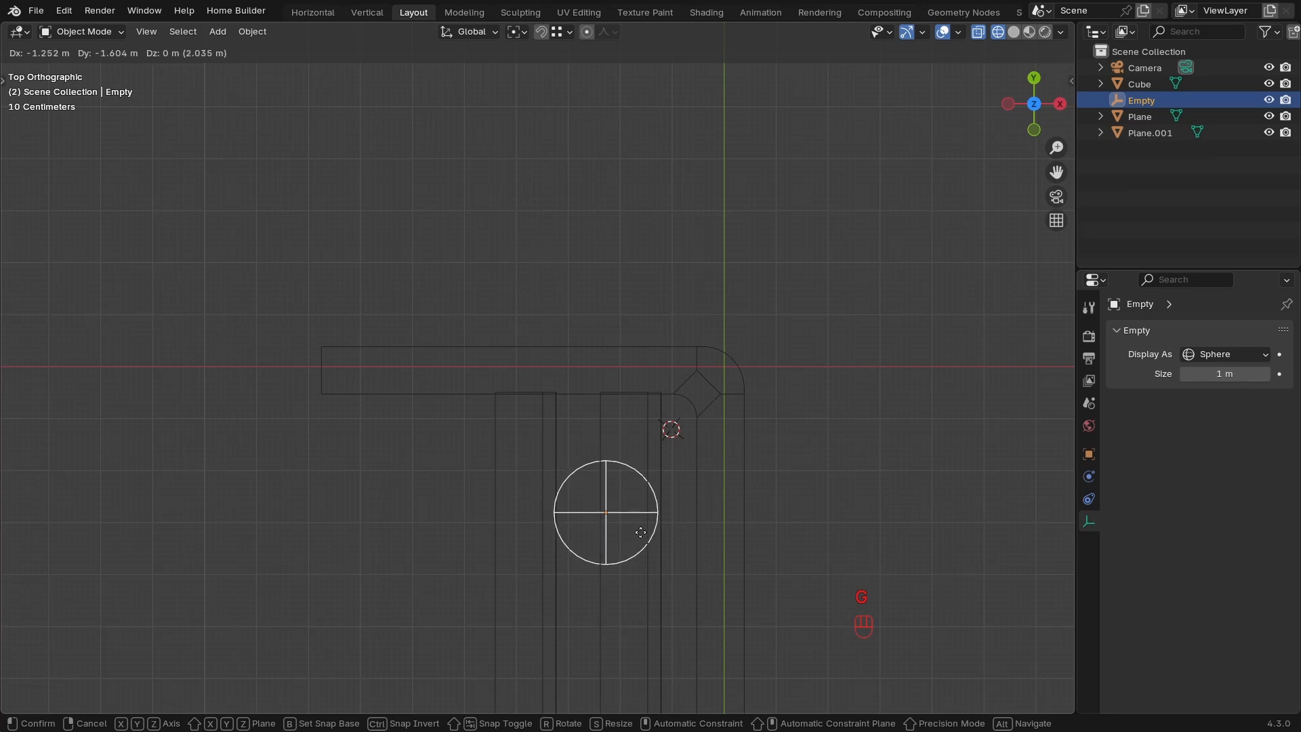
click(680, 528)
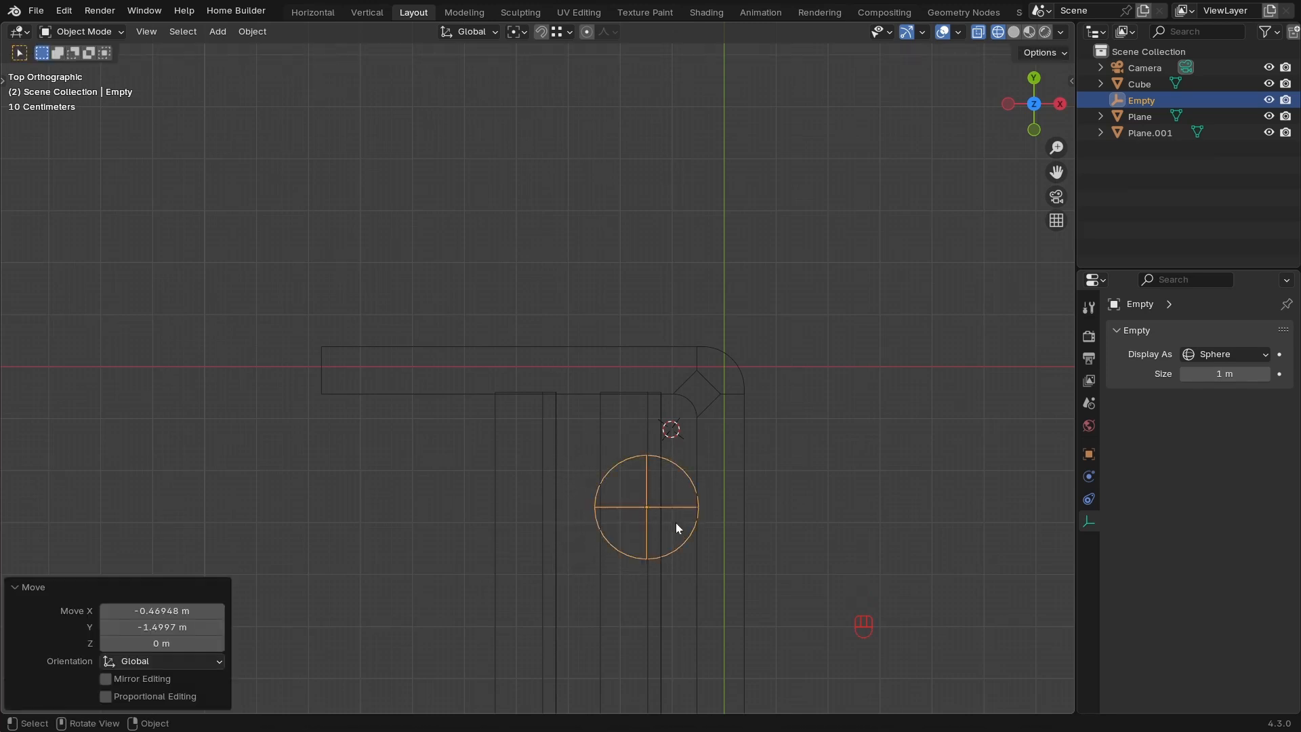
Enlarge the sphere empty by a factor of about 1.245, and by a further factor of about 1.388.
scroll(680, 526, down, 1)
key(s)
click(701, 531)
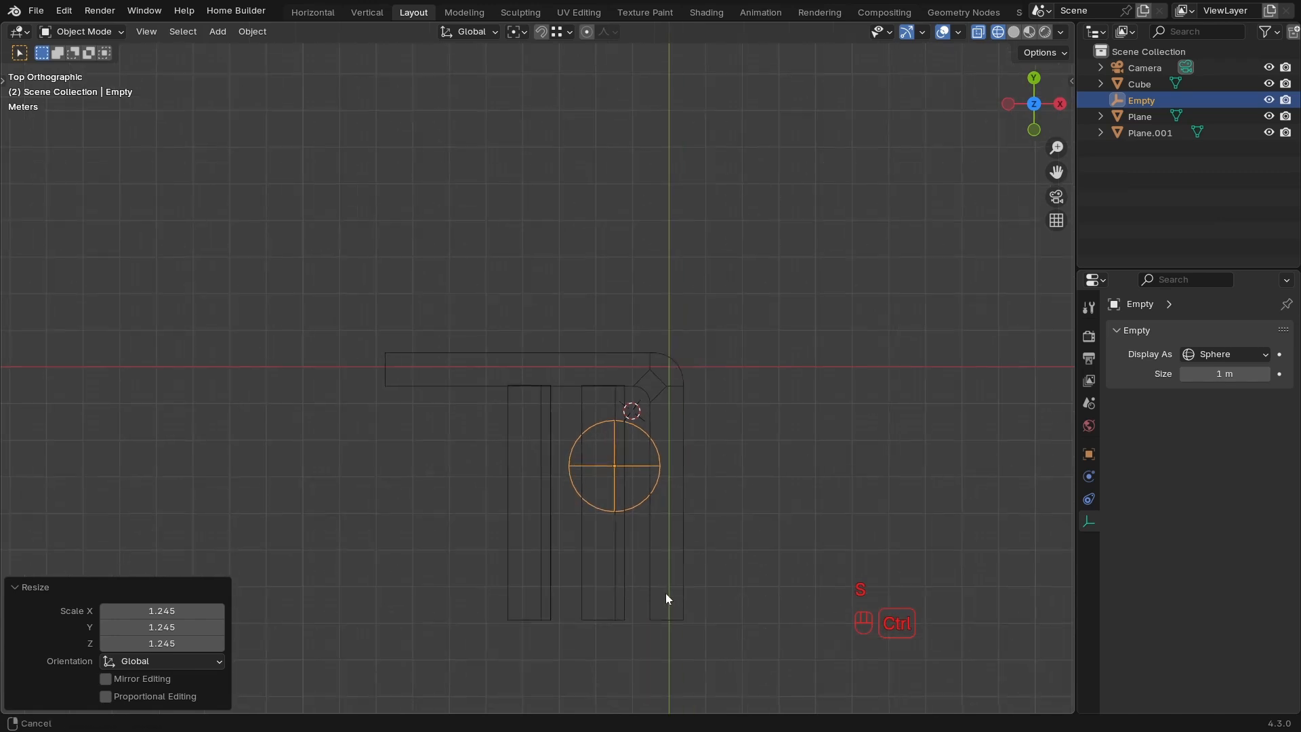
middle_drag(698, 492, 660, 383)
ctrl+middle_drag(669, 477, 361, 298)
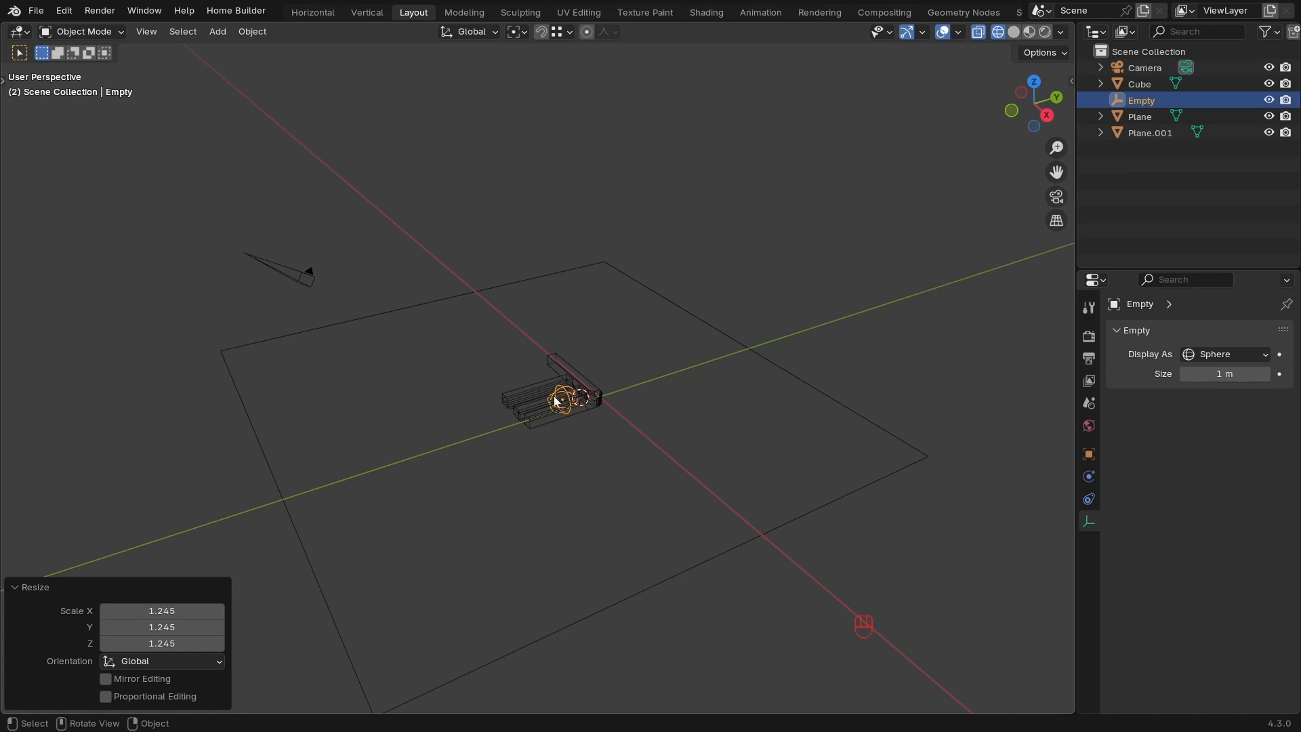
key(s)
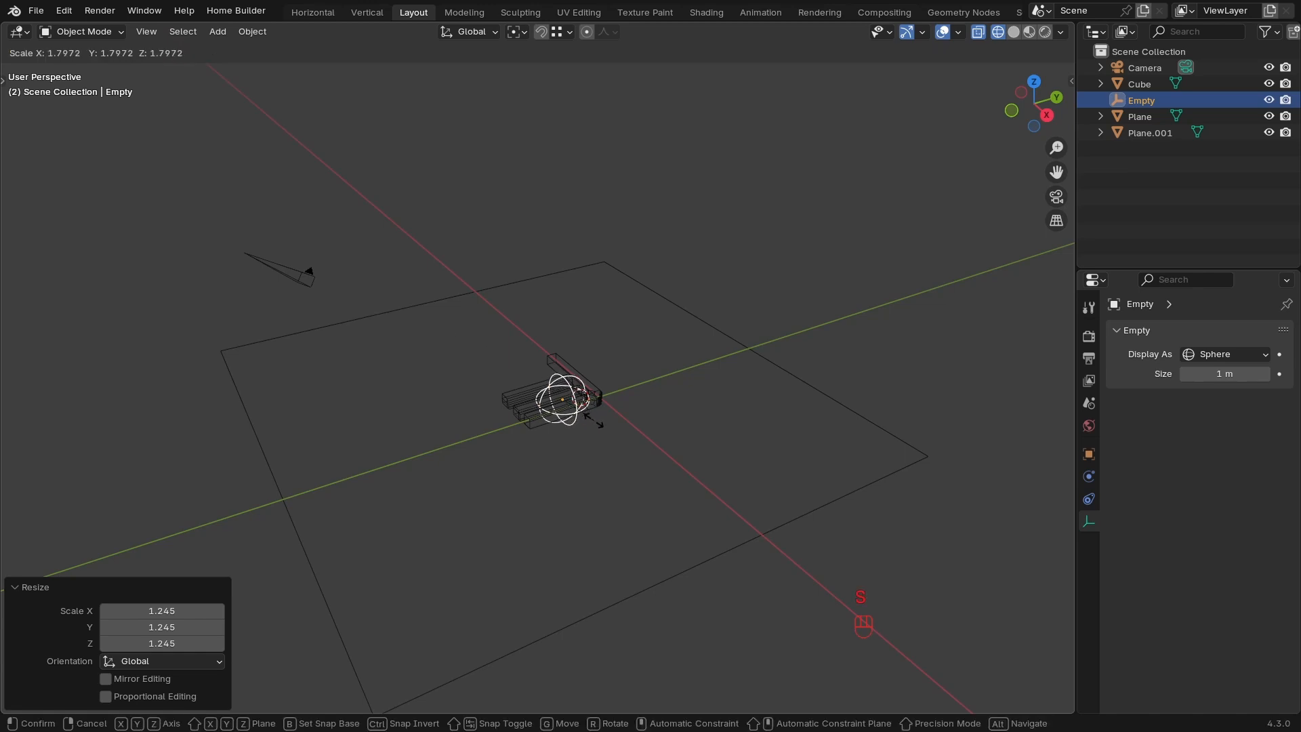
click(585, 415)
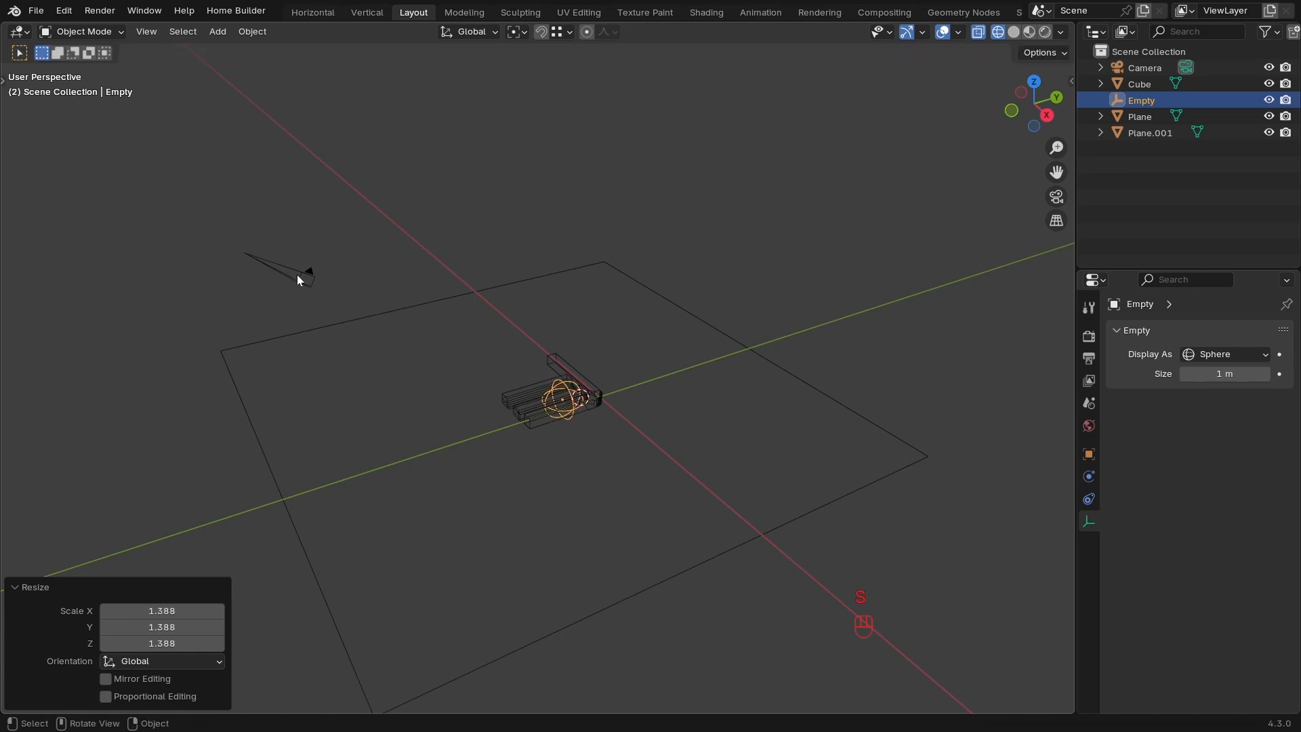
key(s)
click(624, 453)
Parent the camera to the sphere empty using Object (Keep Transform).
click(311, 271)
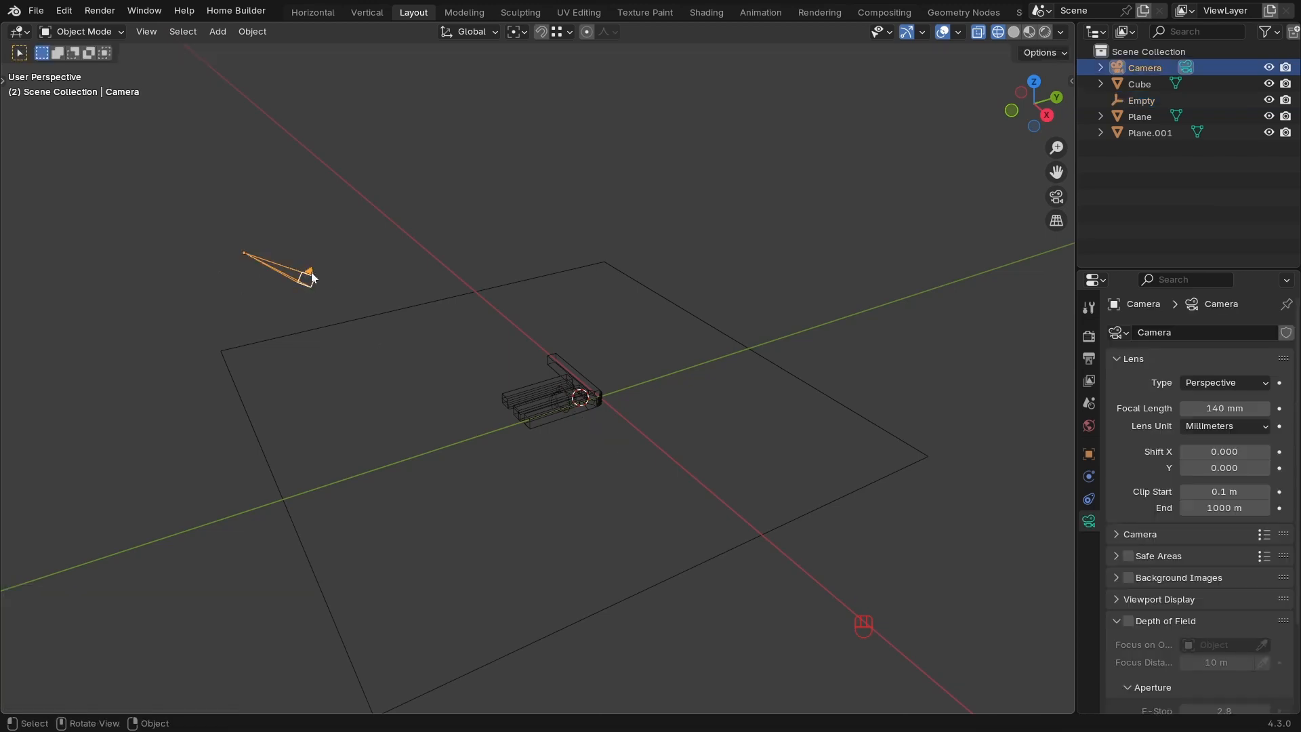
scroll(567, 397, up, 4)
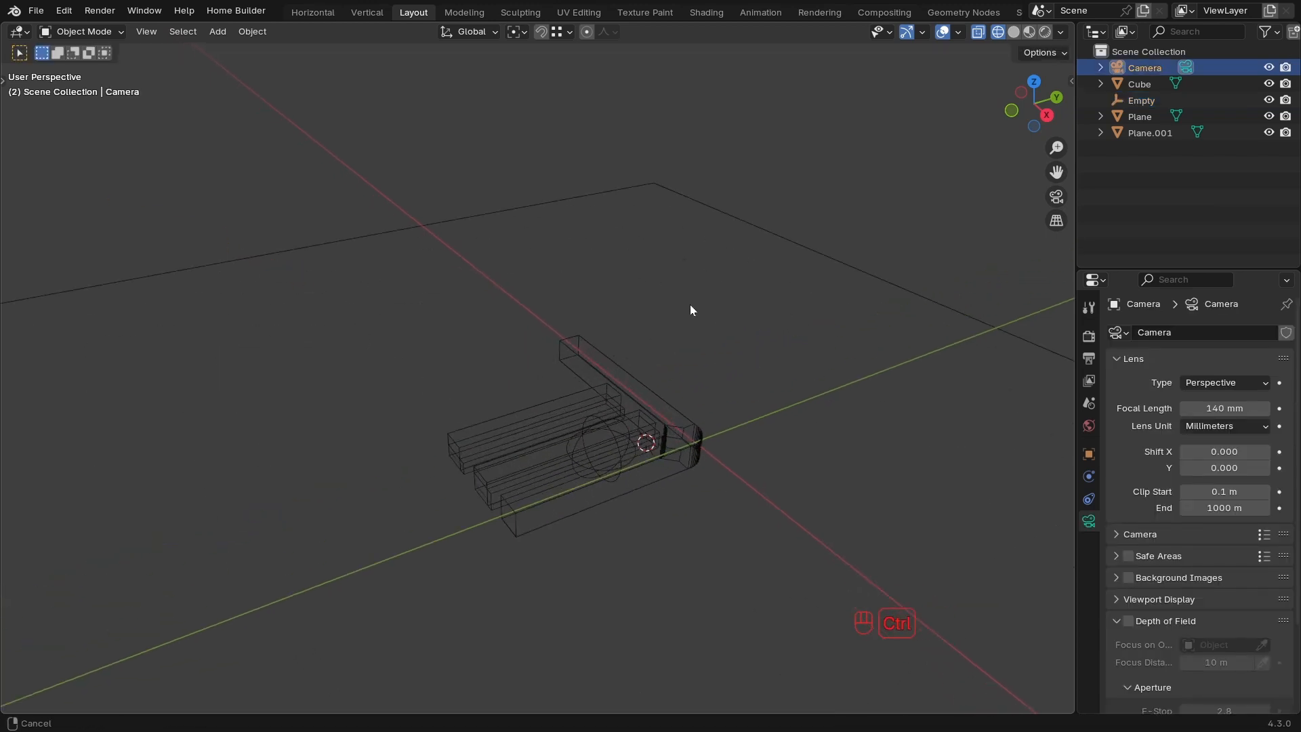
shift+click(627, 444)
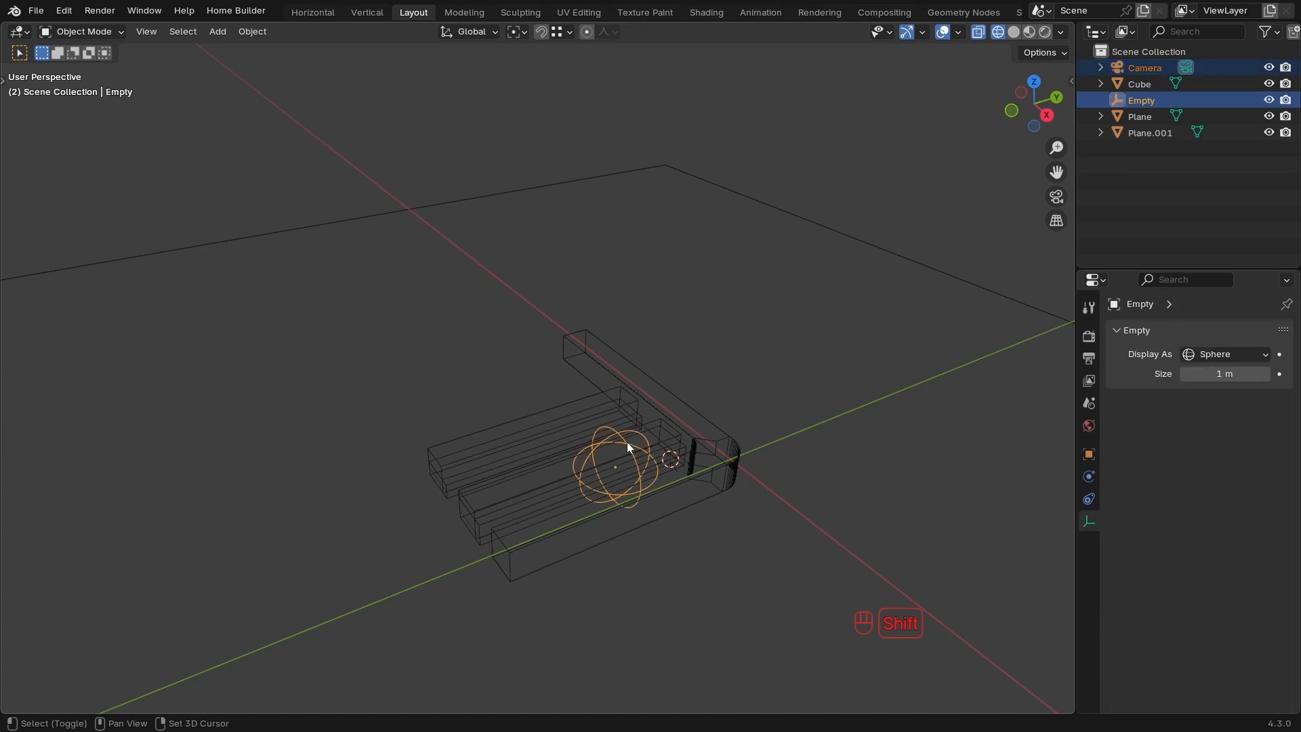
scroll(656, 380, down, 5)
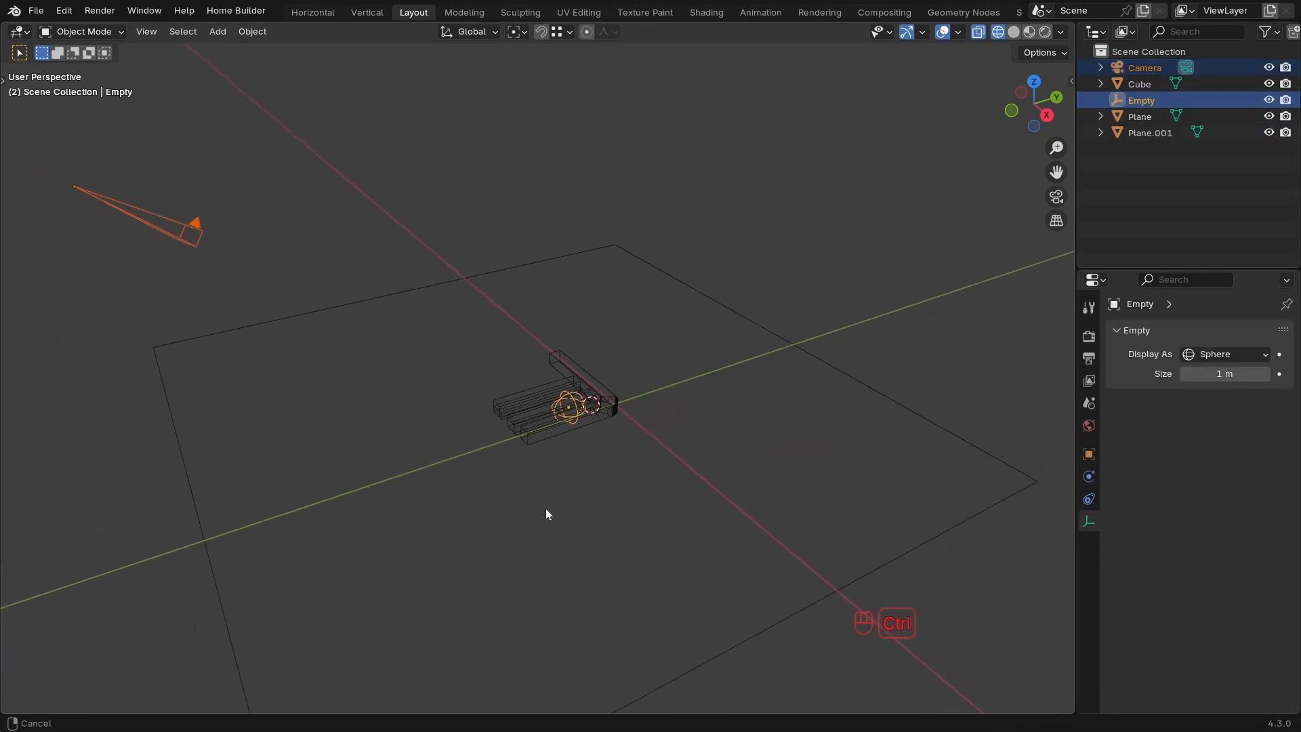
key(ctrl+p)
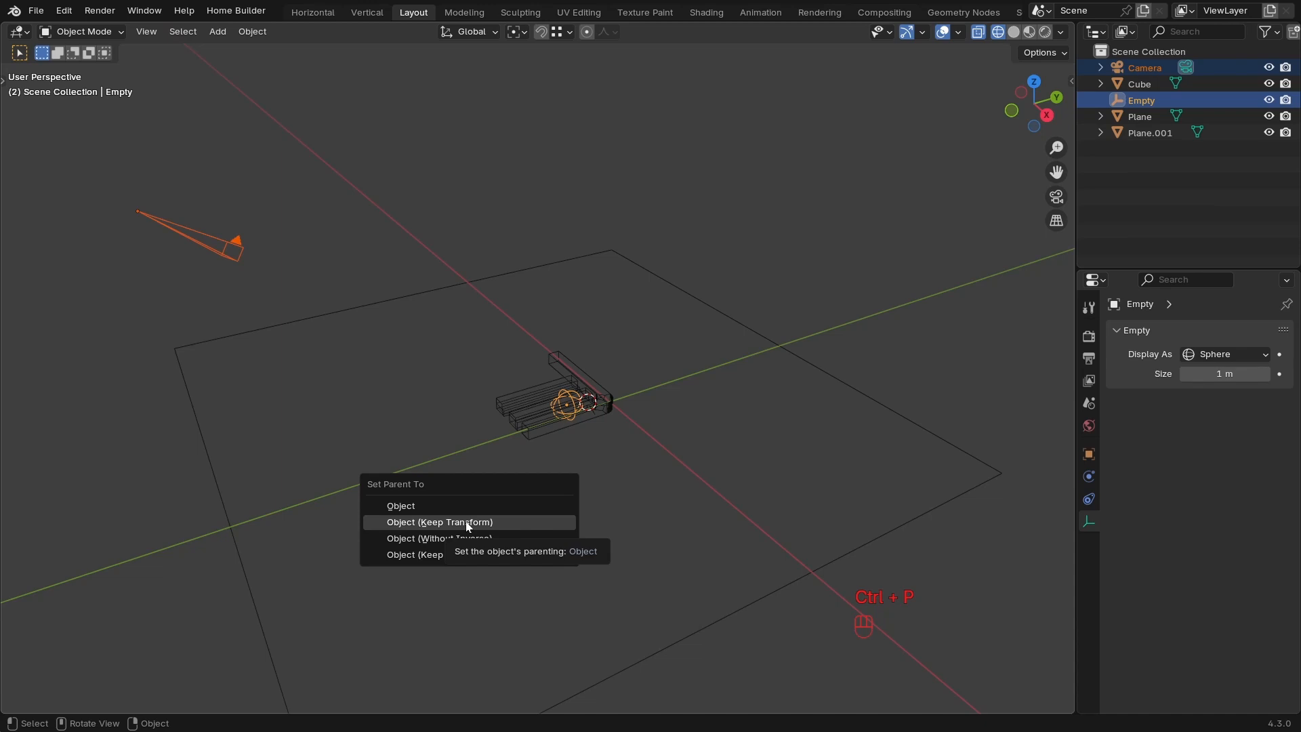
click(448, 522)
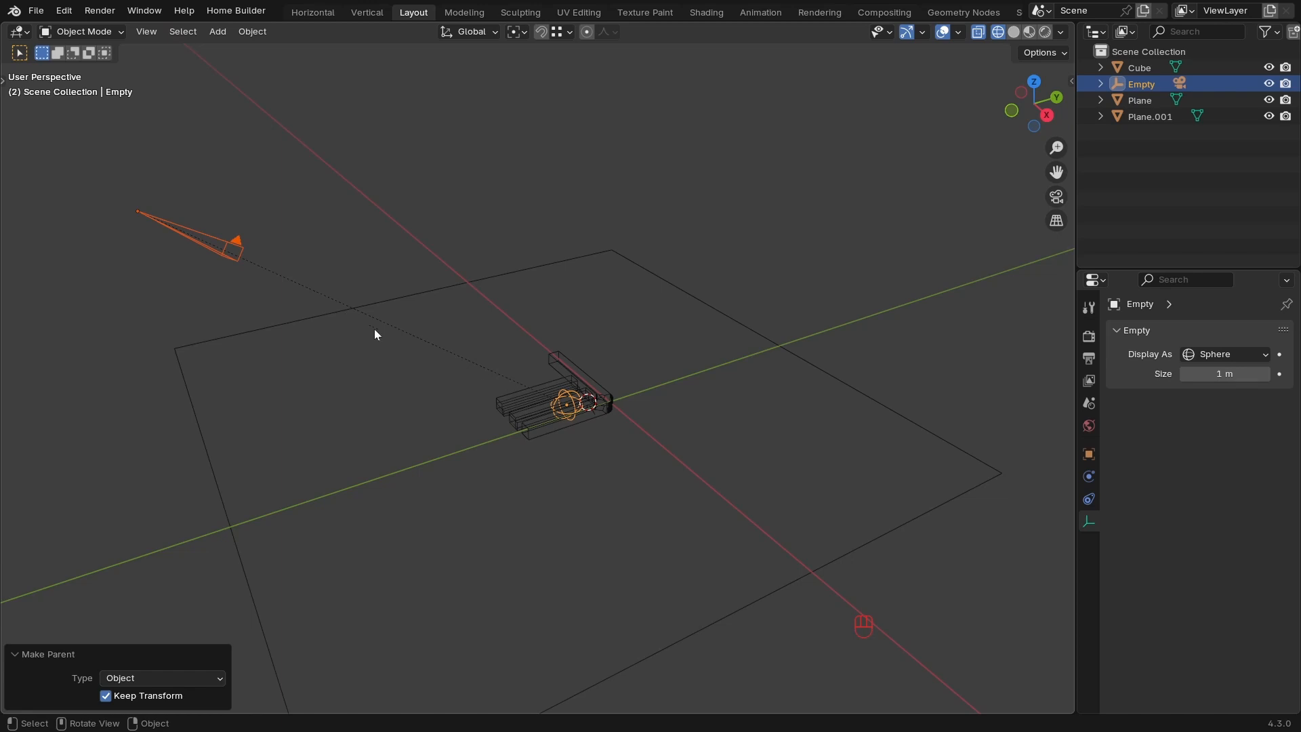
Select the sphere empty and try rotating it about the global Z axis to test the camera's orbit.
click(565, 397)
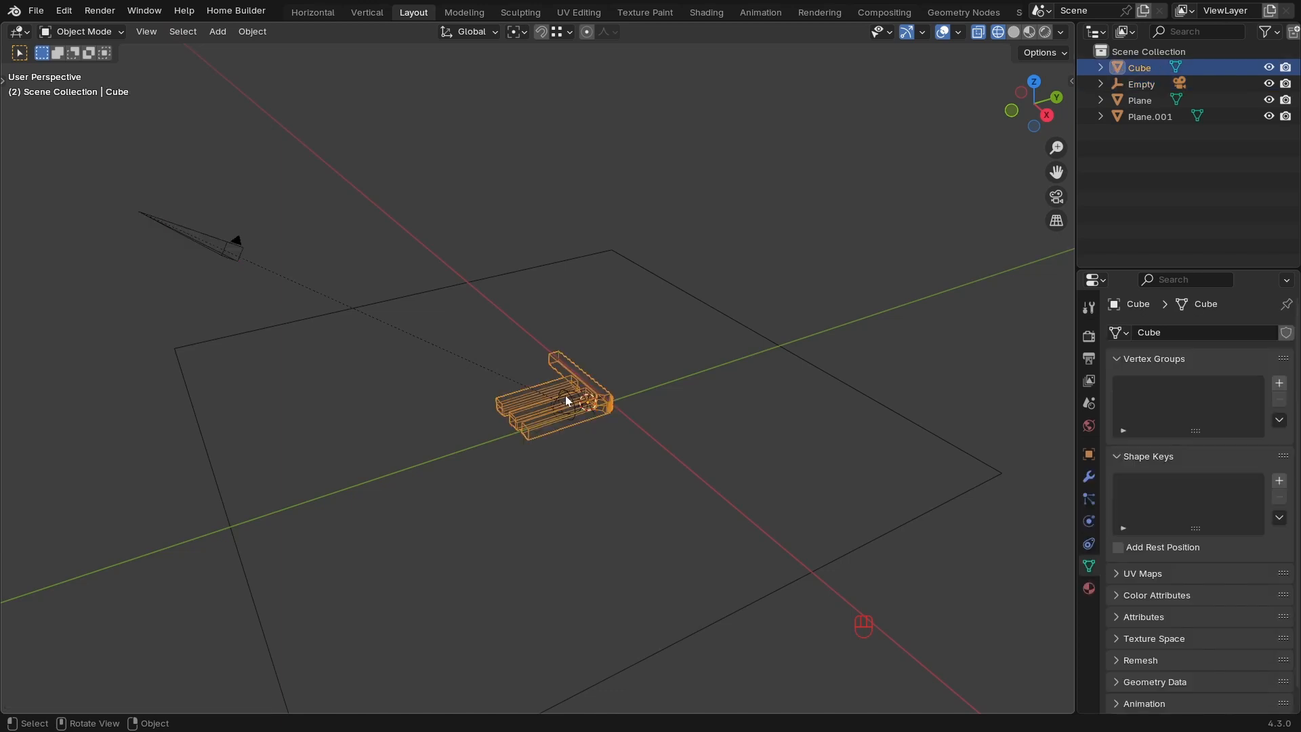
click(566, 398)
key(r)
key(z)
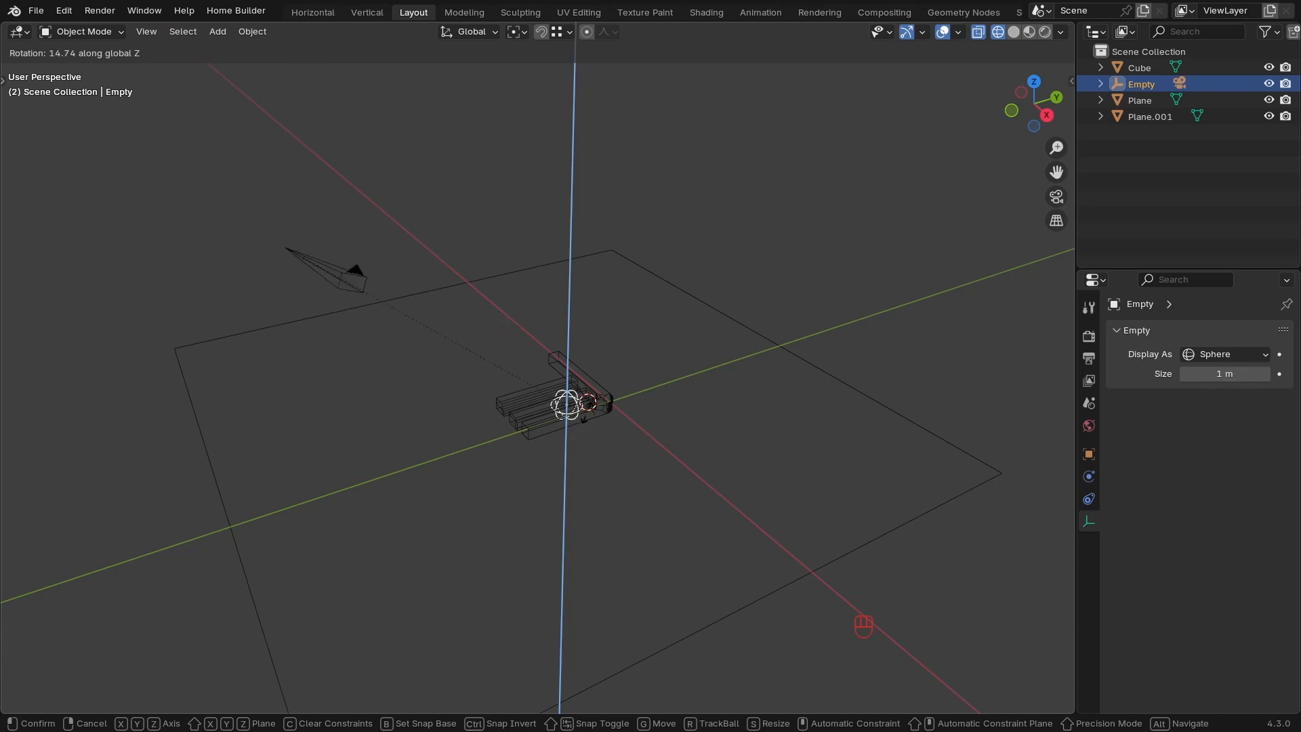
click(1016, 415)
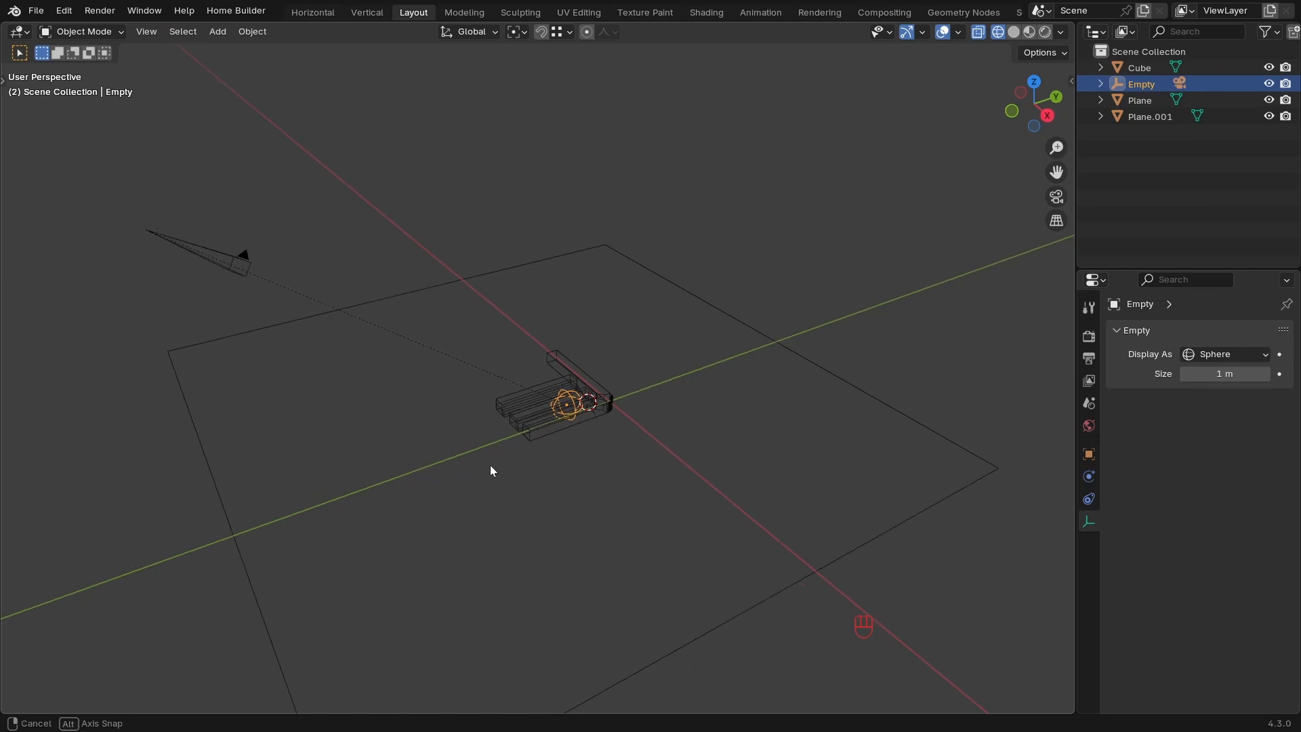
Look through the camera in solid shading and try rotating the sphere empty about the global Z axis.
key(KP_0)
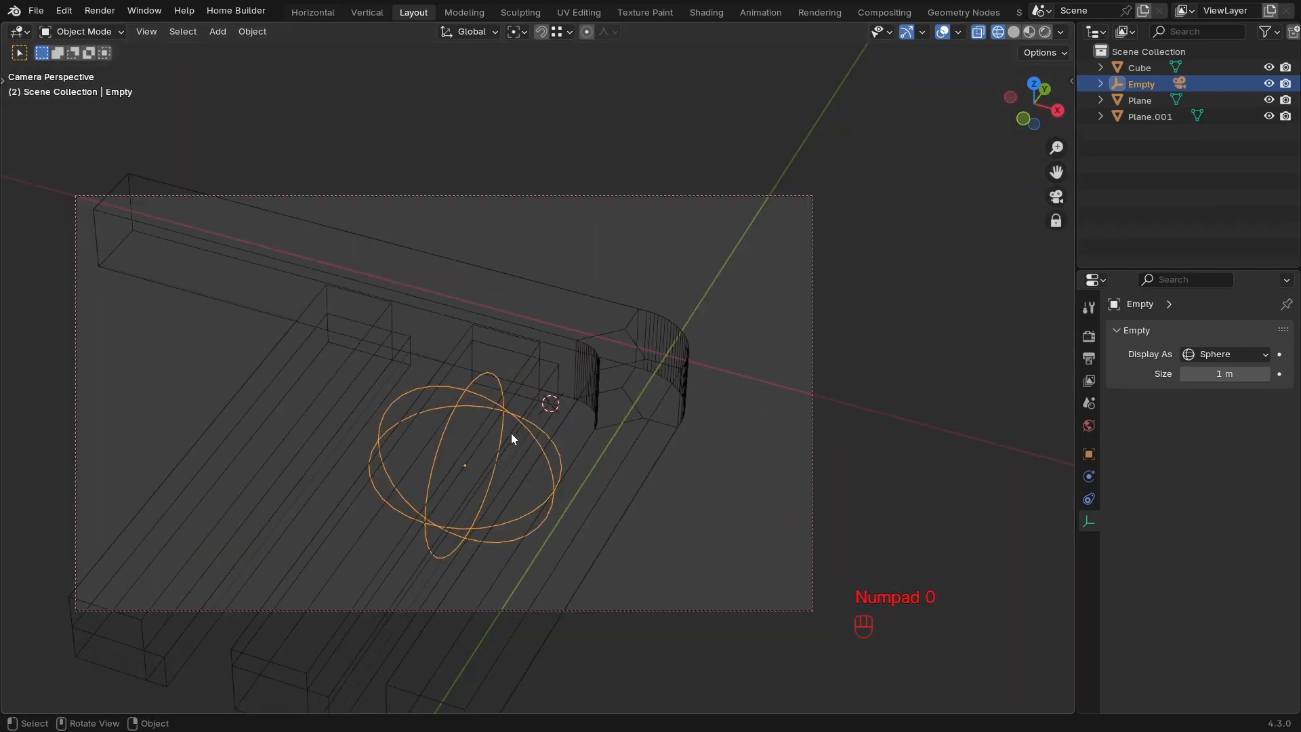
key(z)
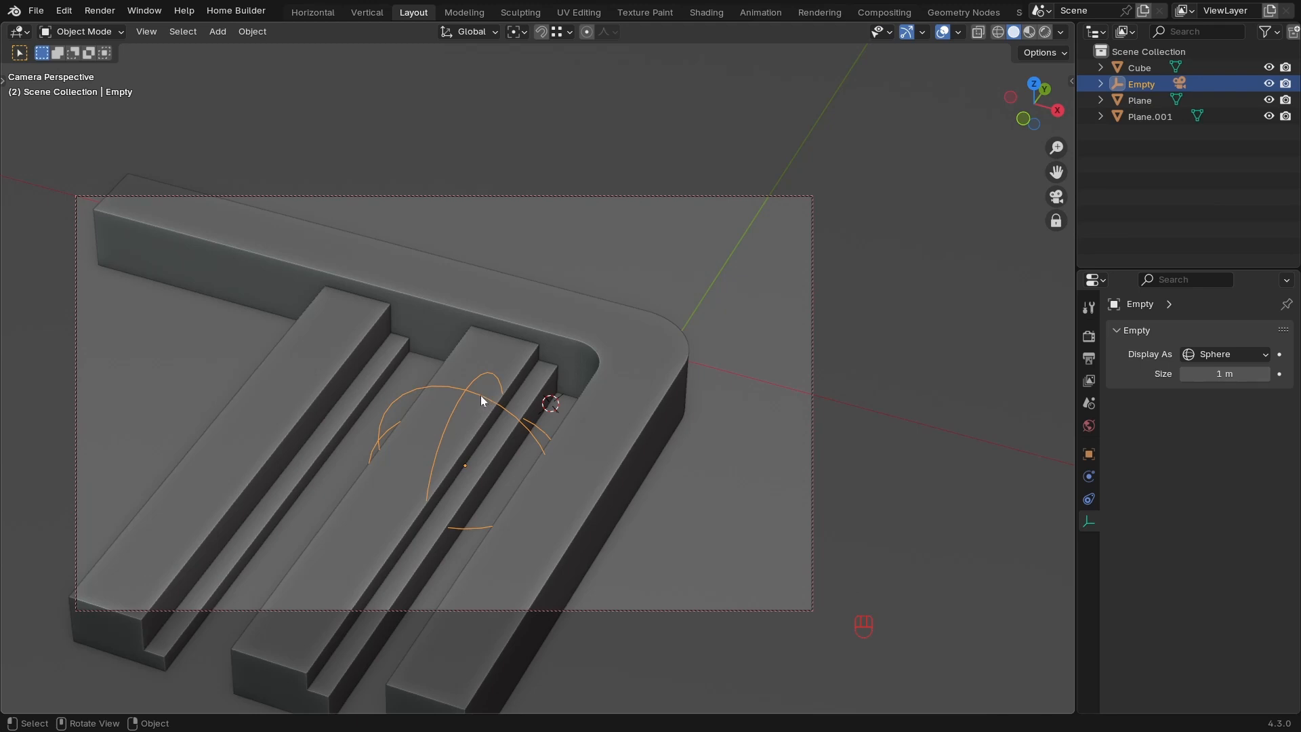
key(r)
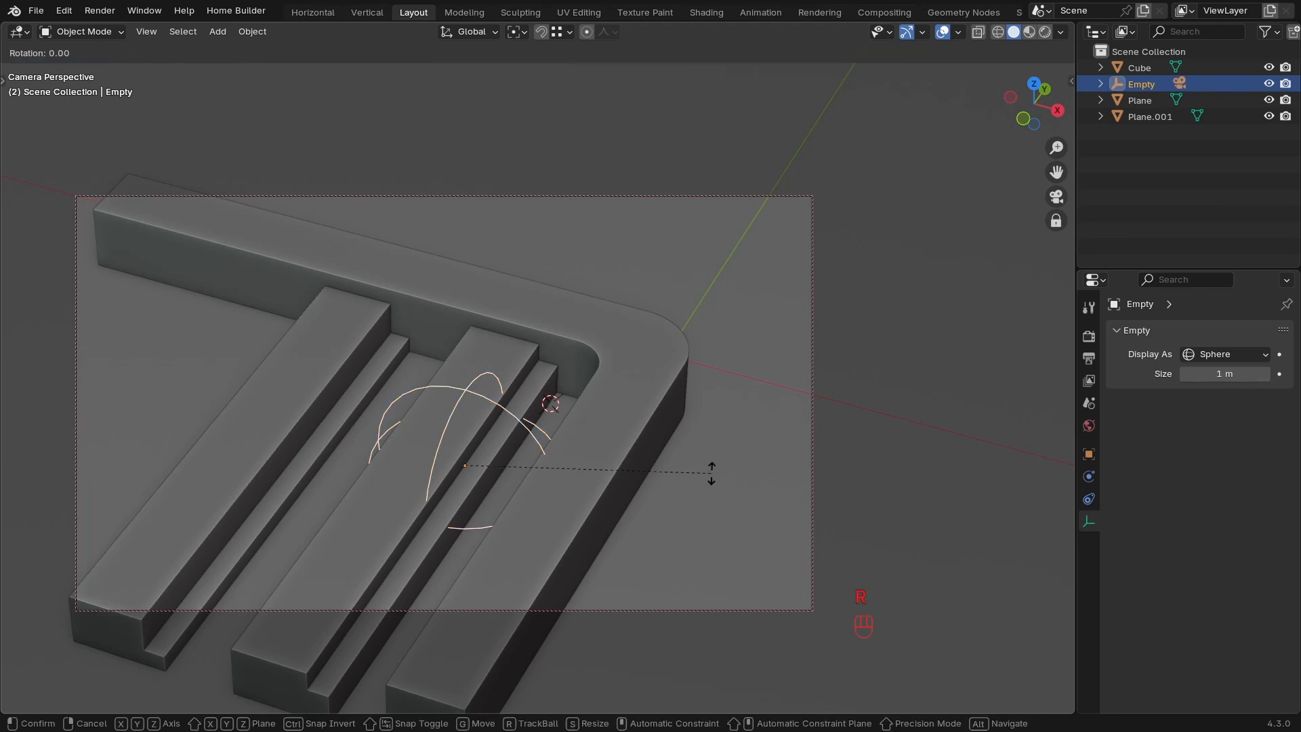
key(z)
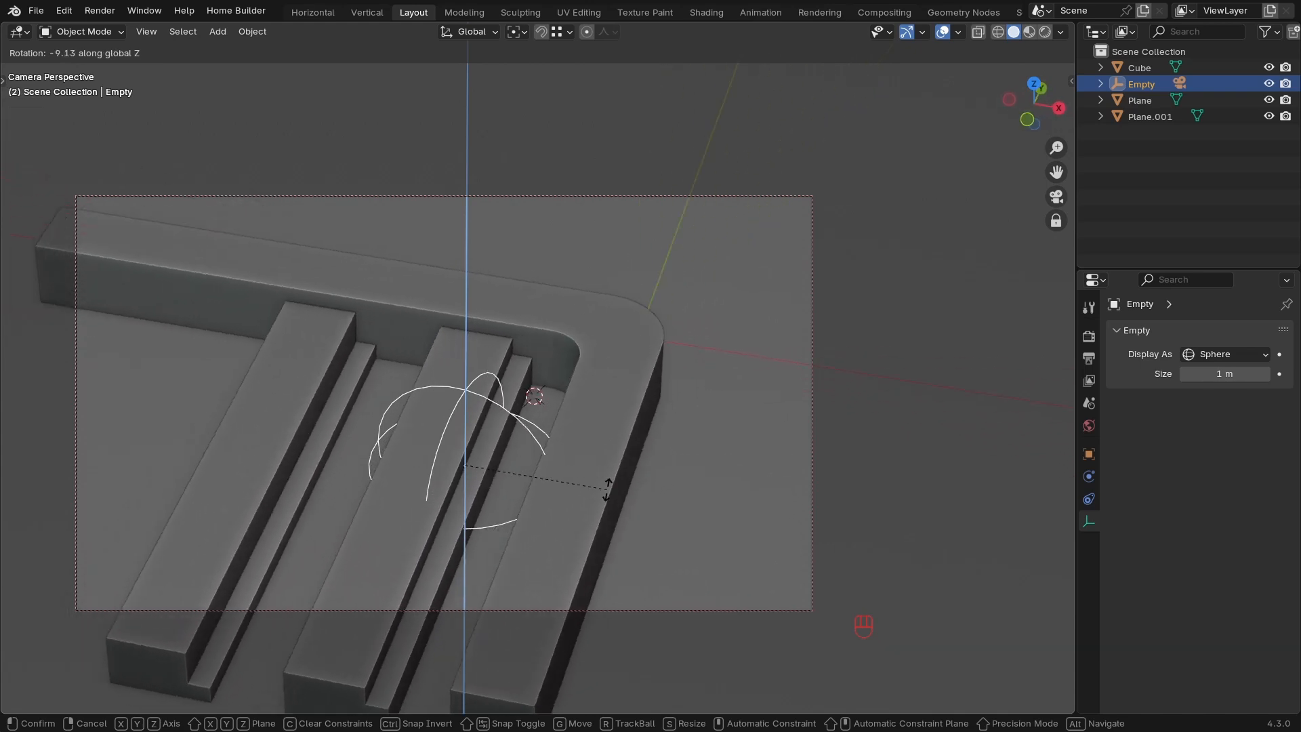
click(636, 481)
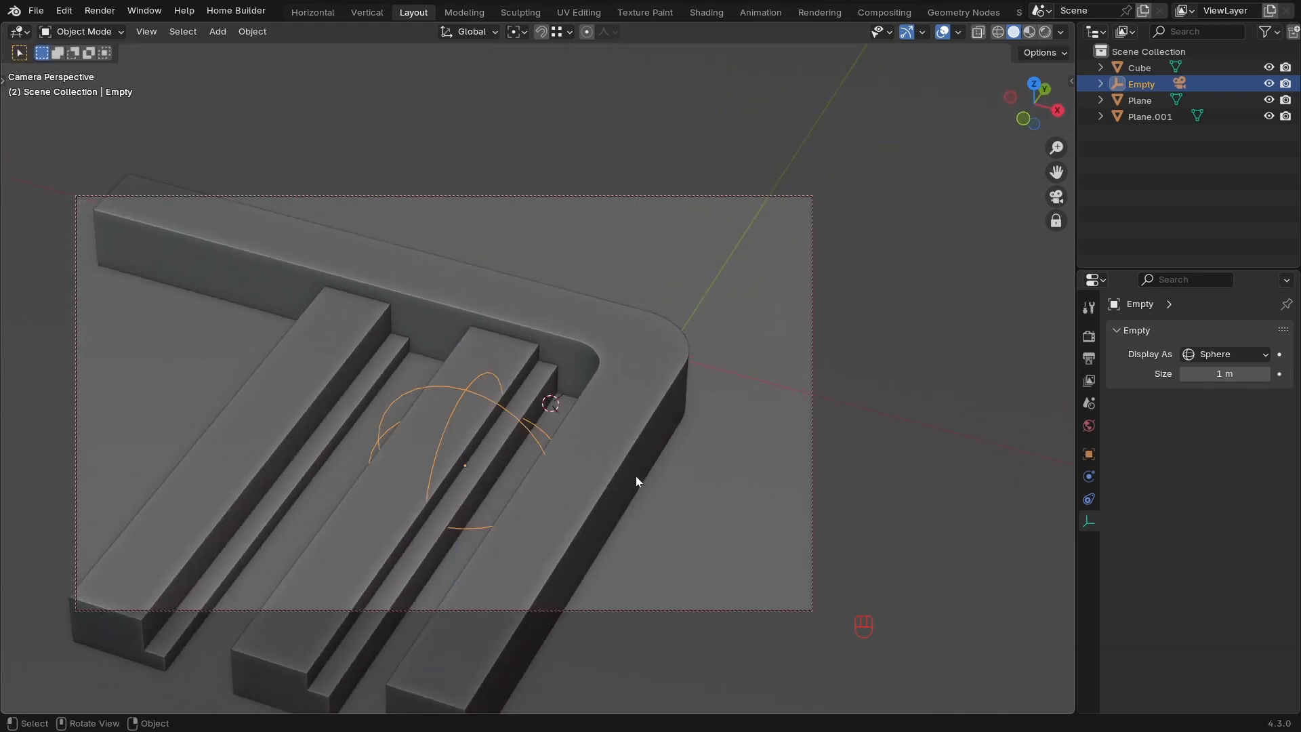
Try a free trackball rotation of the sphere empty, then leave the camera view.
key(r)
key(r)
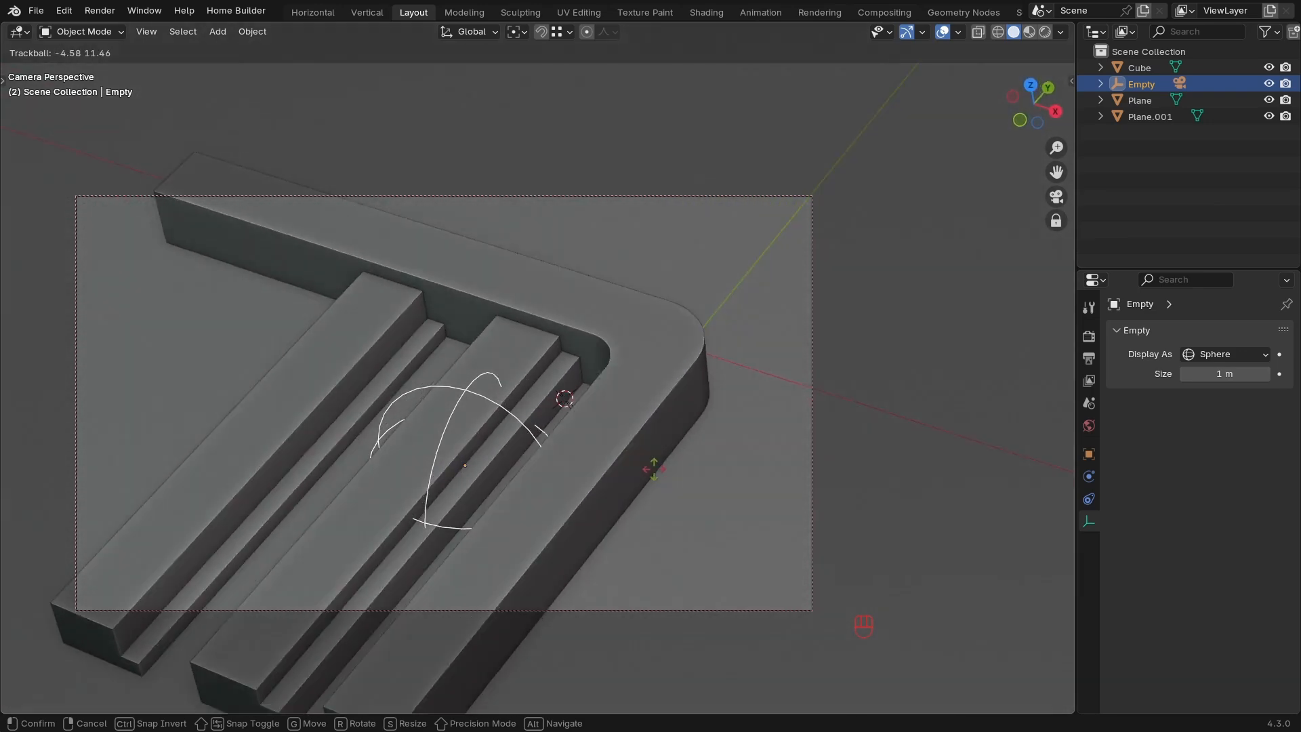
click(661, 479)
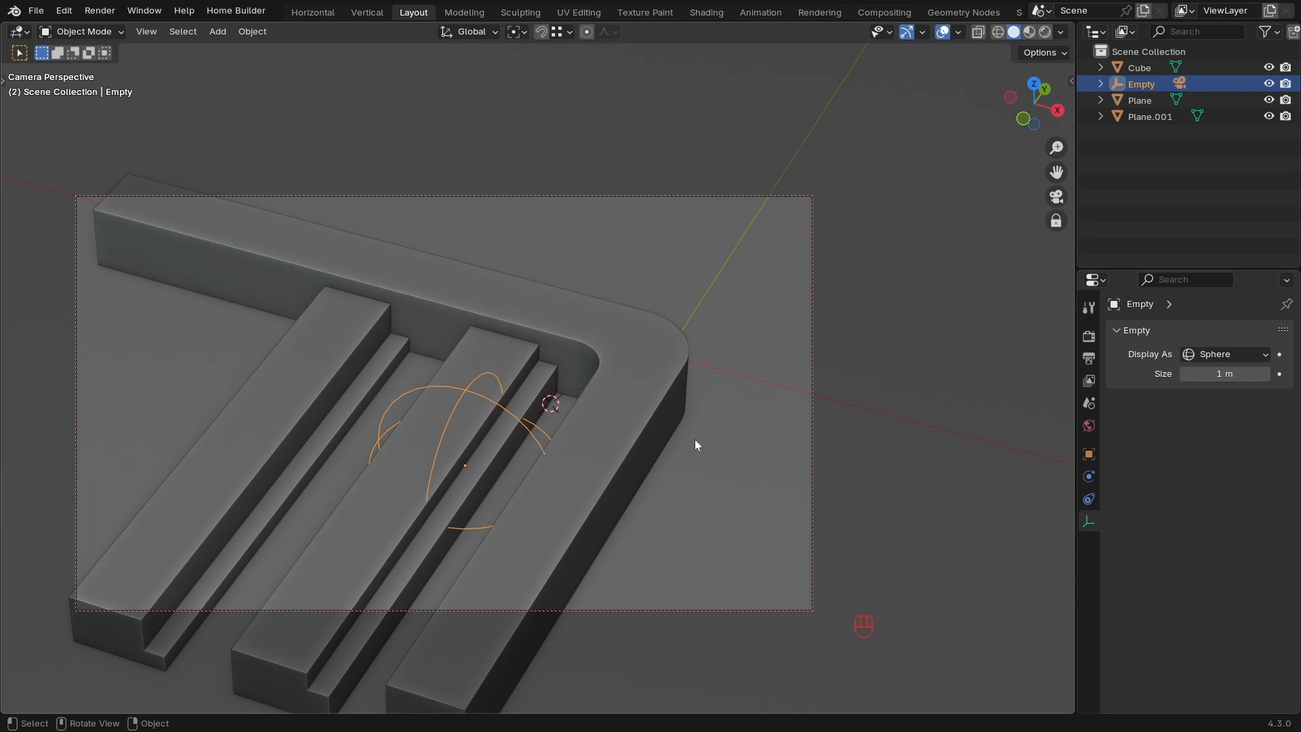
key(KP_0)
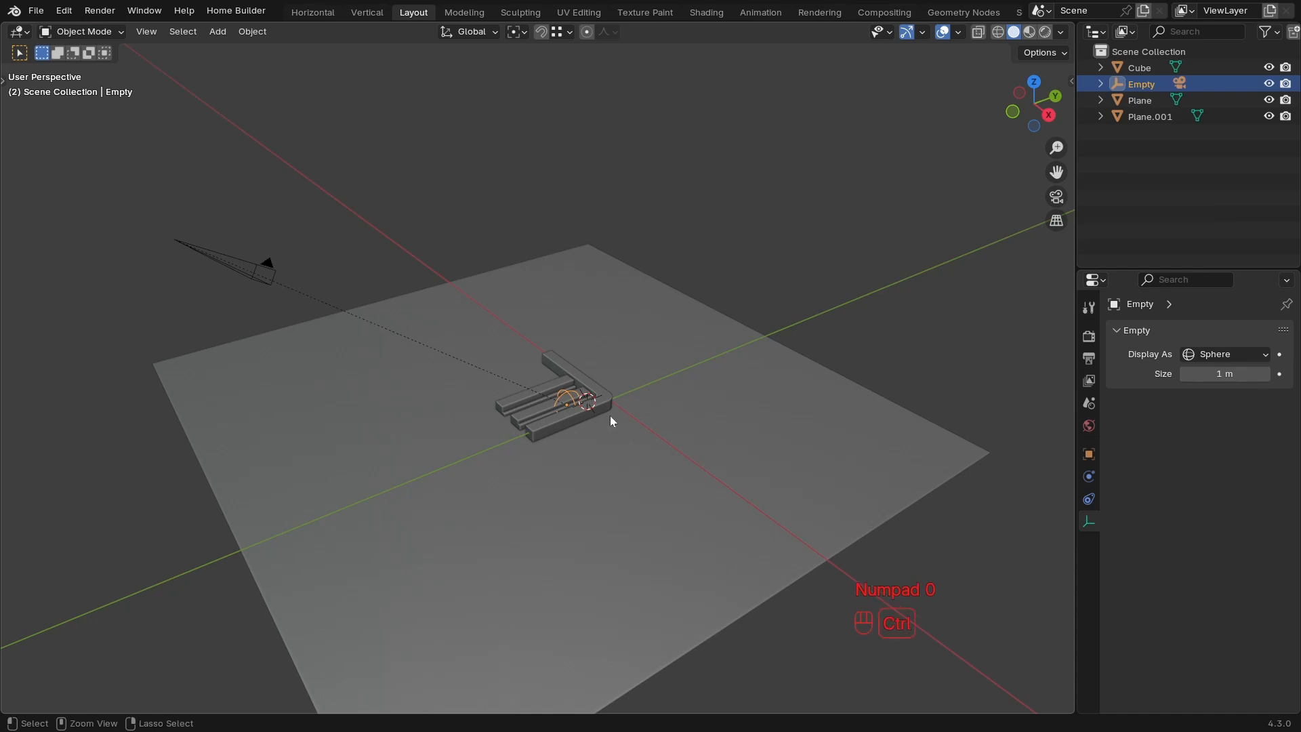
Save the file and display the scene close up in rendered shading.
key(ctrl+s)
ctrl+middle_drag(590, 454, 615, 473)
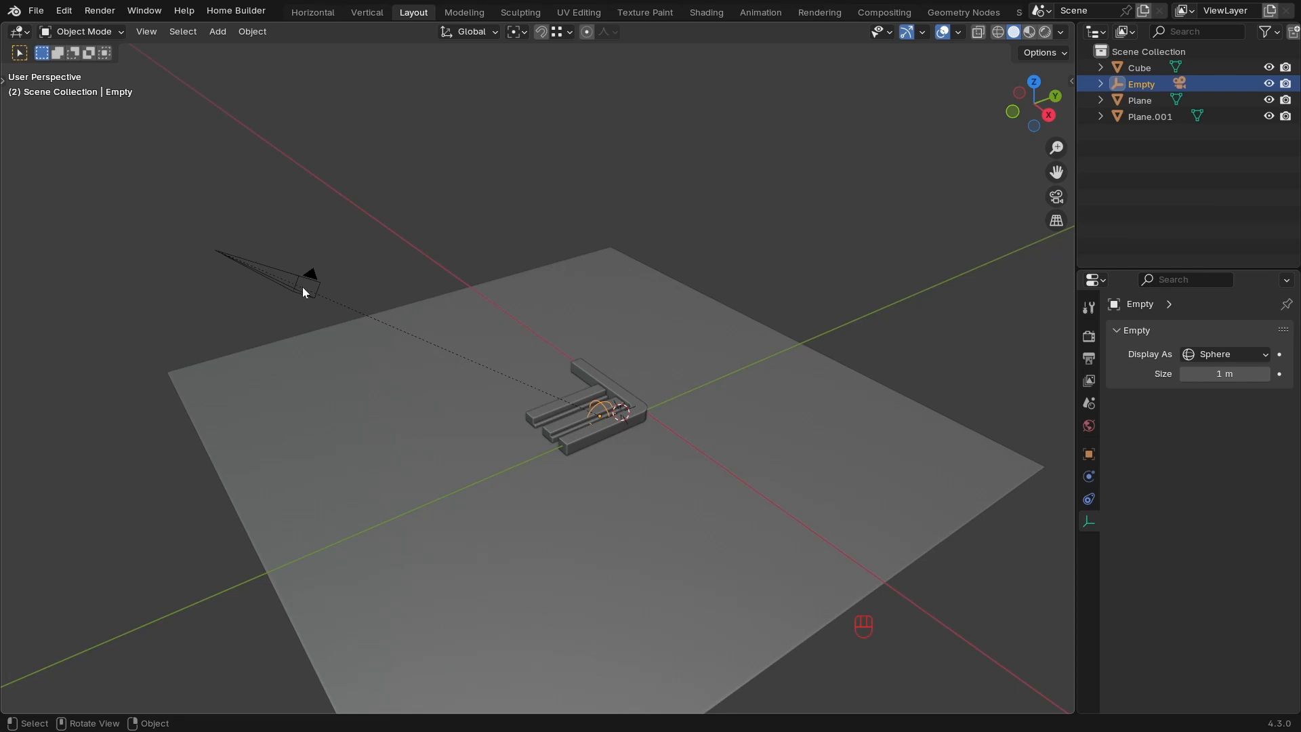
mouse_move(604, 441)
ctrl+middle_down()
mouse_move(726, 346)
mouse_move(556, 357)
mouse_move(620, 370)
mouse_move(623, 354)
ctrl+middle_up()
key(z)
click(632, 293)
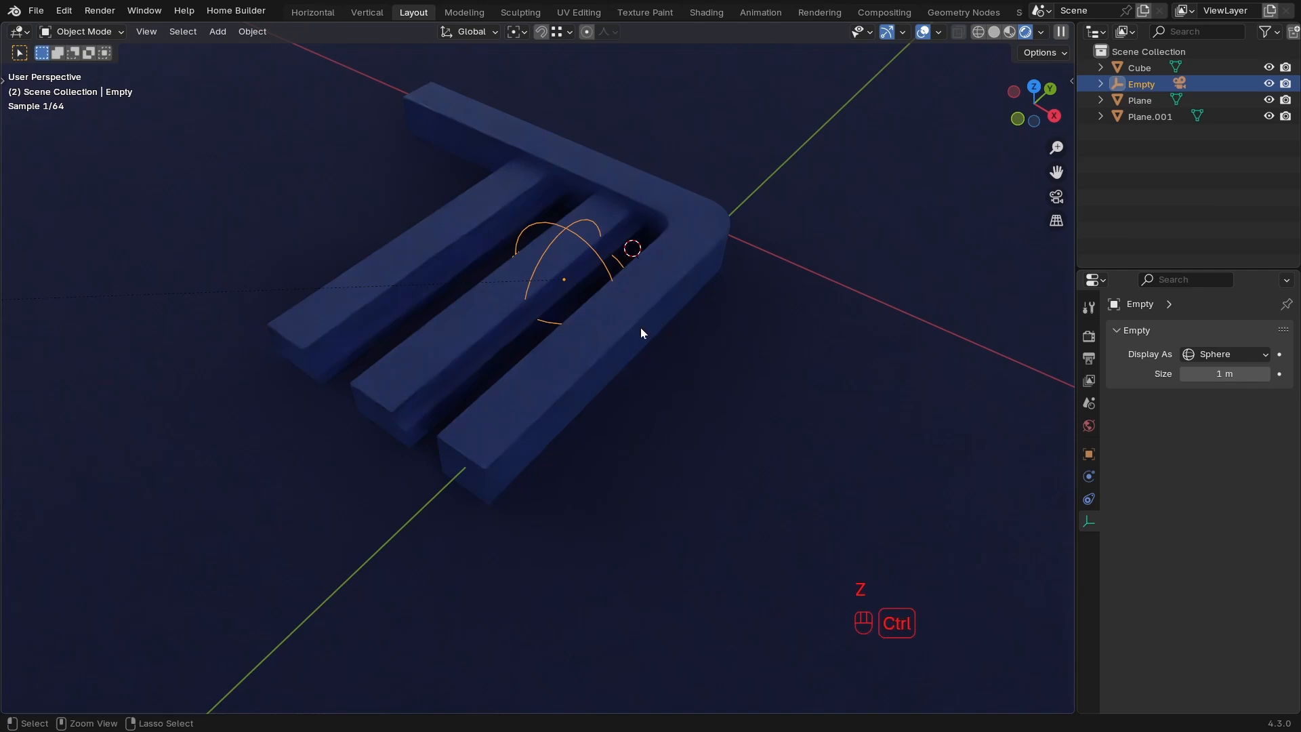
Hide the sphere empty in the viewport.
shift+middle_drag(642, 335, 616, 393)
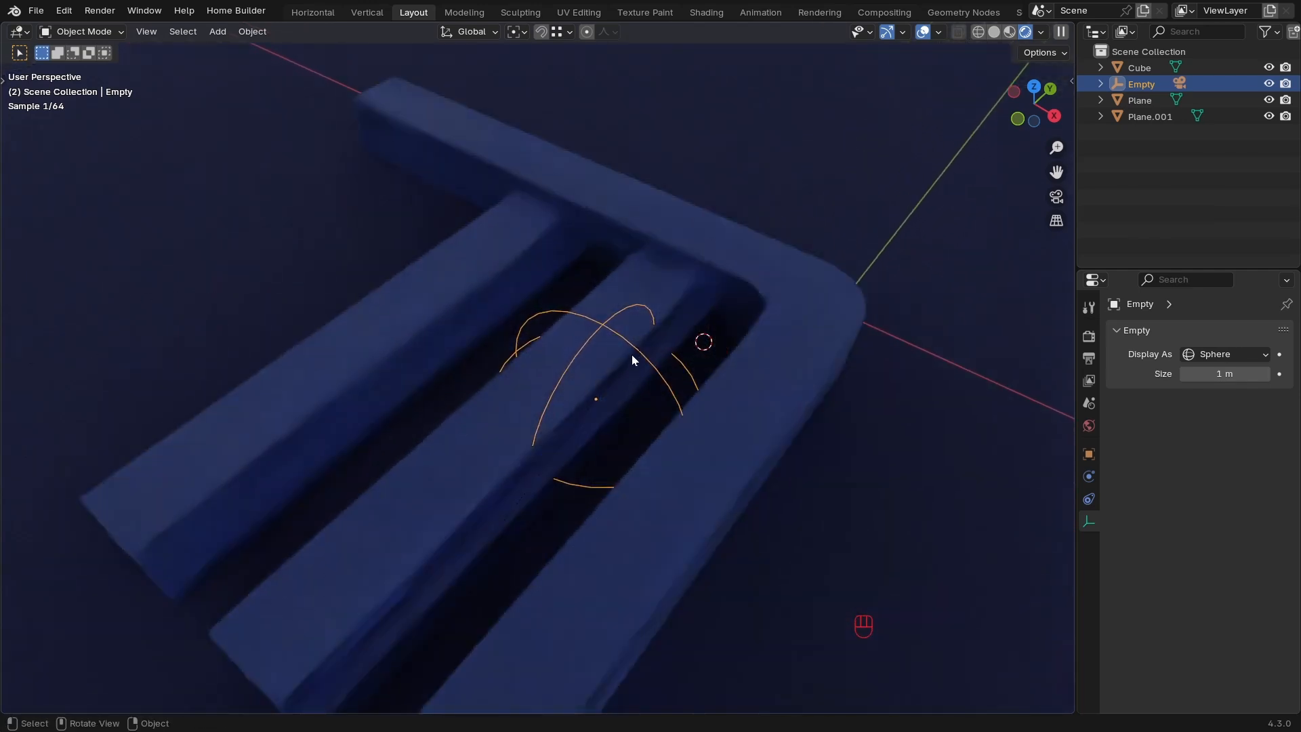
click(1270, 84)
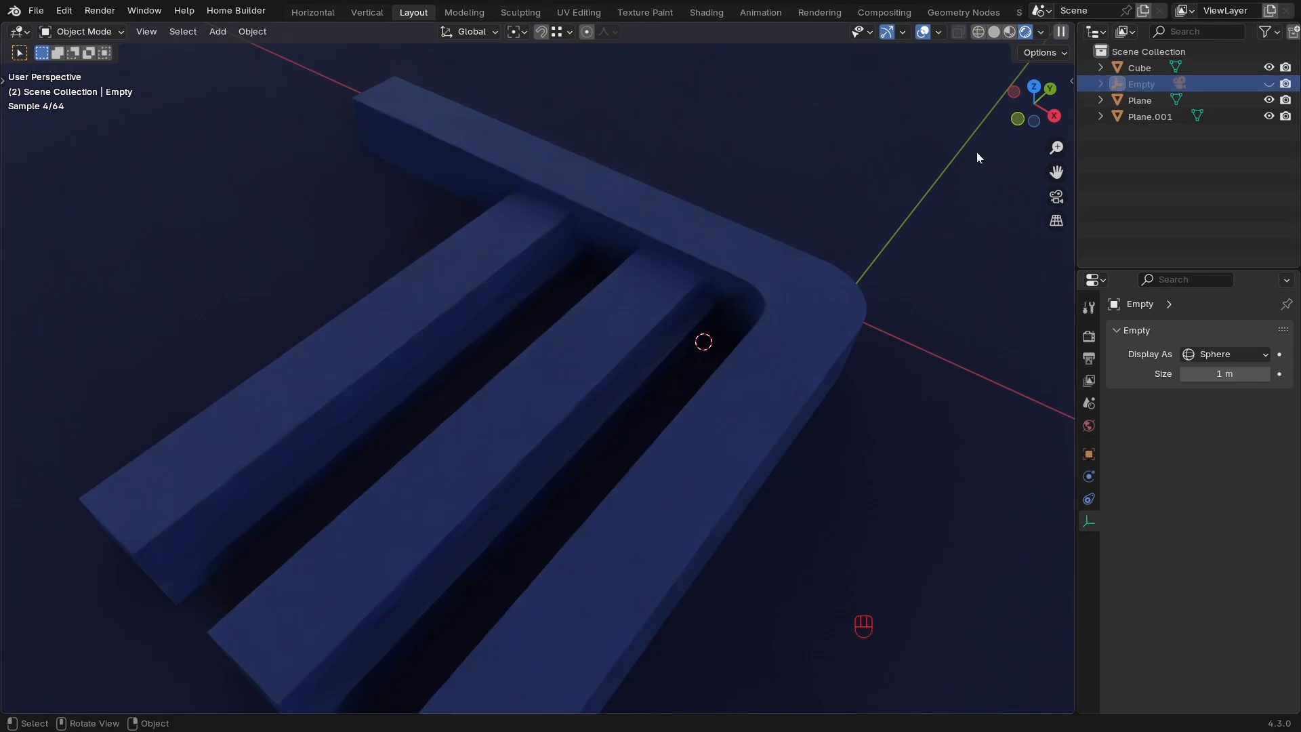
middle_drag(754, 347, 726, 326)
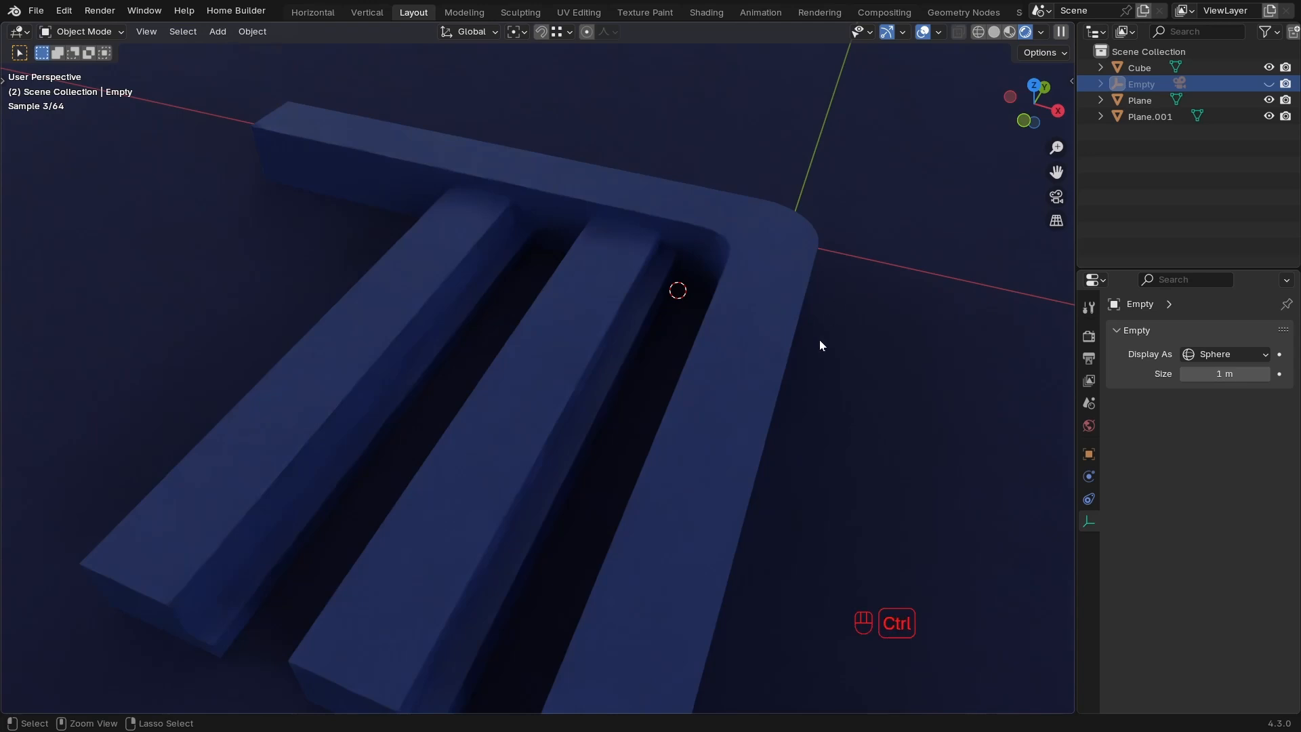
ctrl+middle_drag(819, 340, 774, 364)
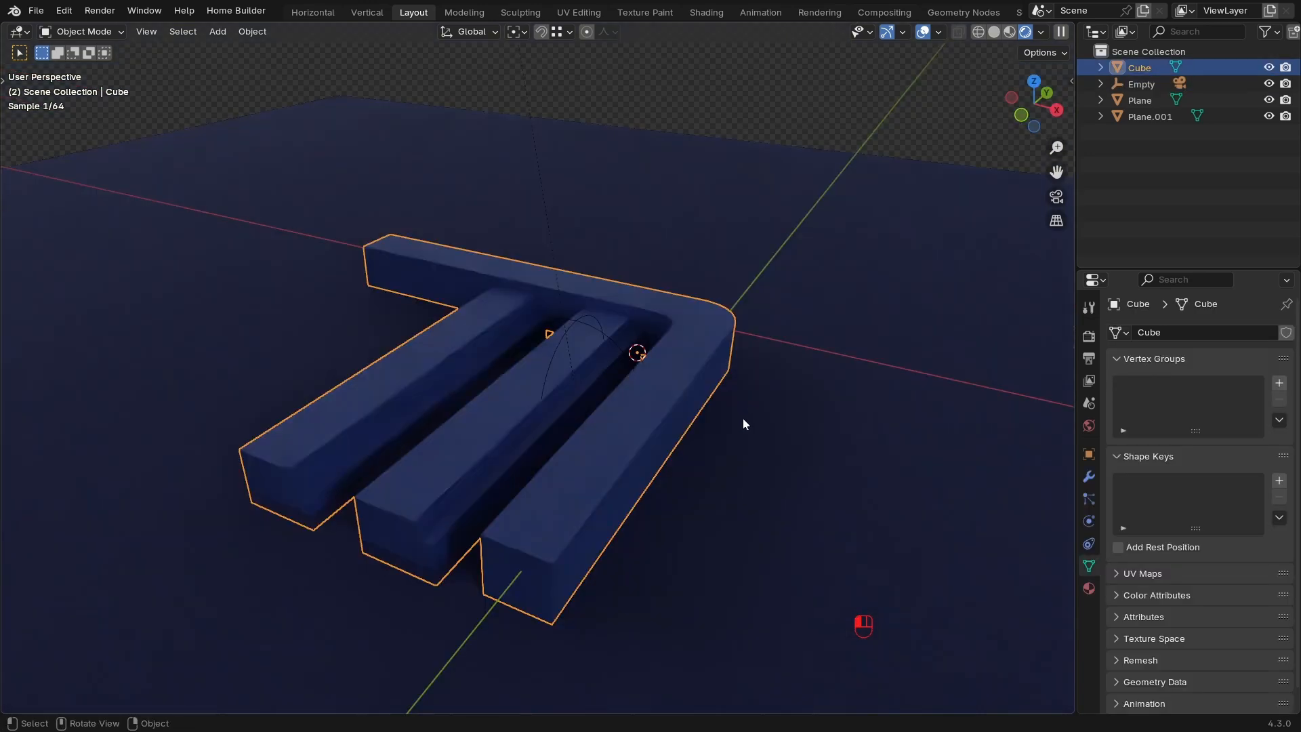
click(743, 418)
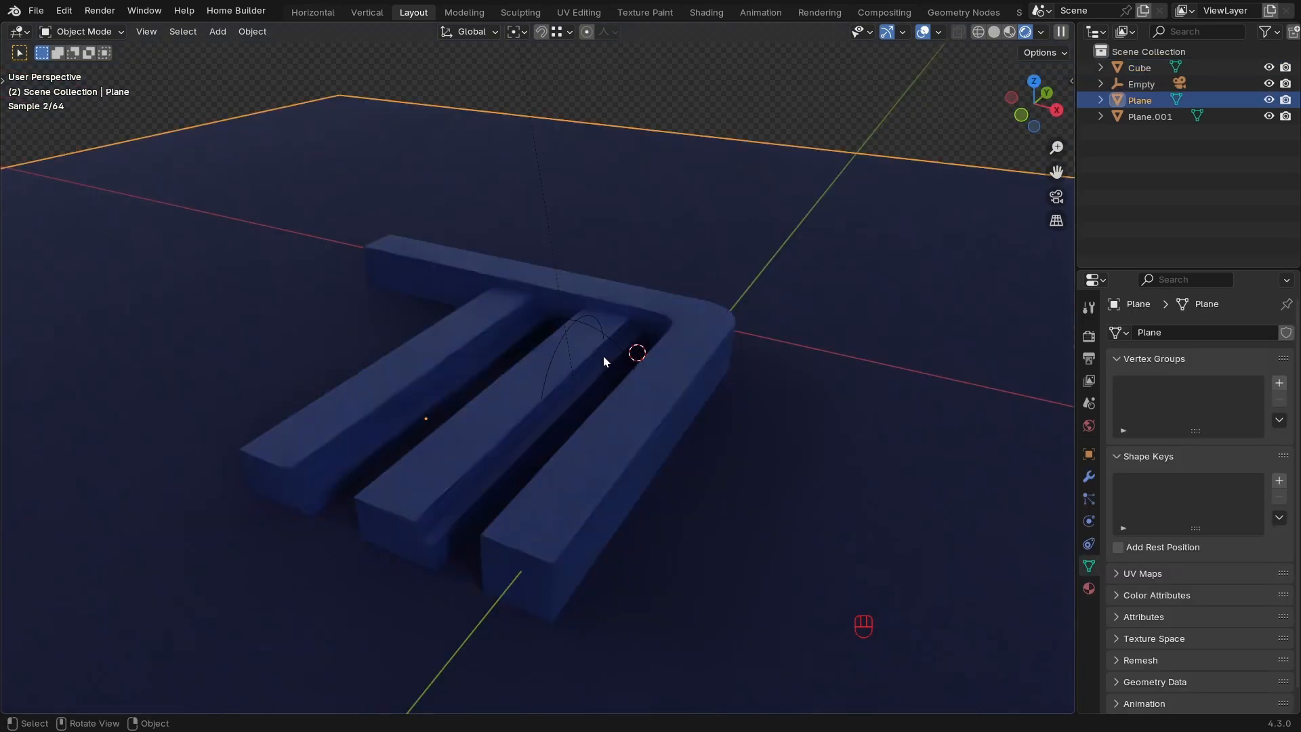
ctrl+middle_drag(656, 343, 659, 368)
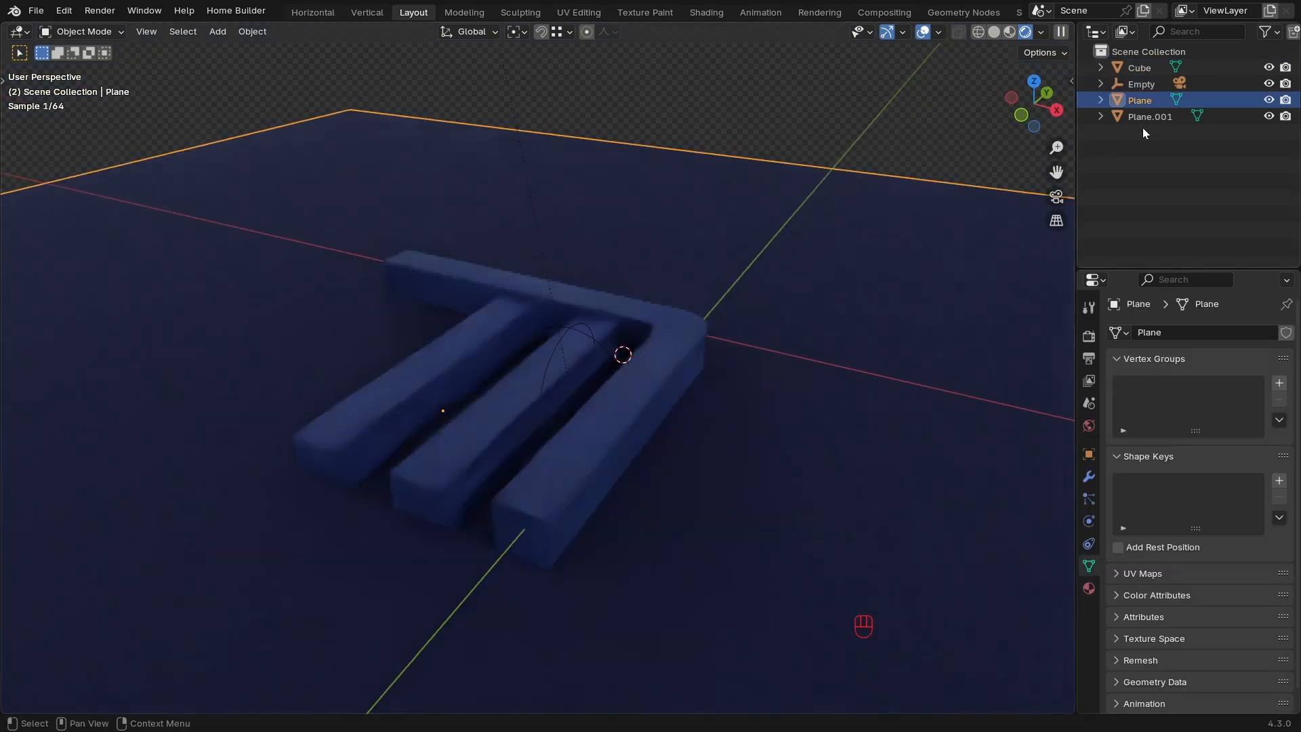
click(1268, 84)
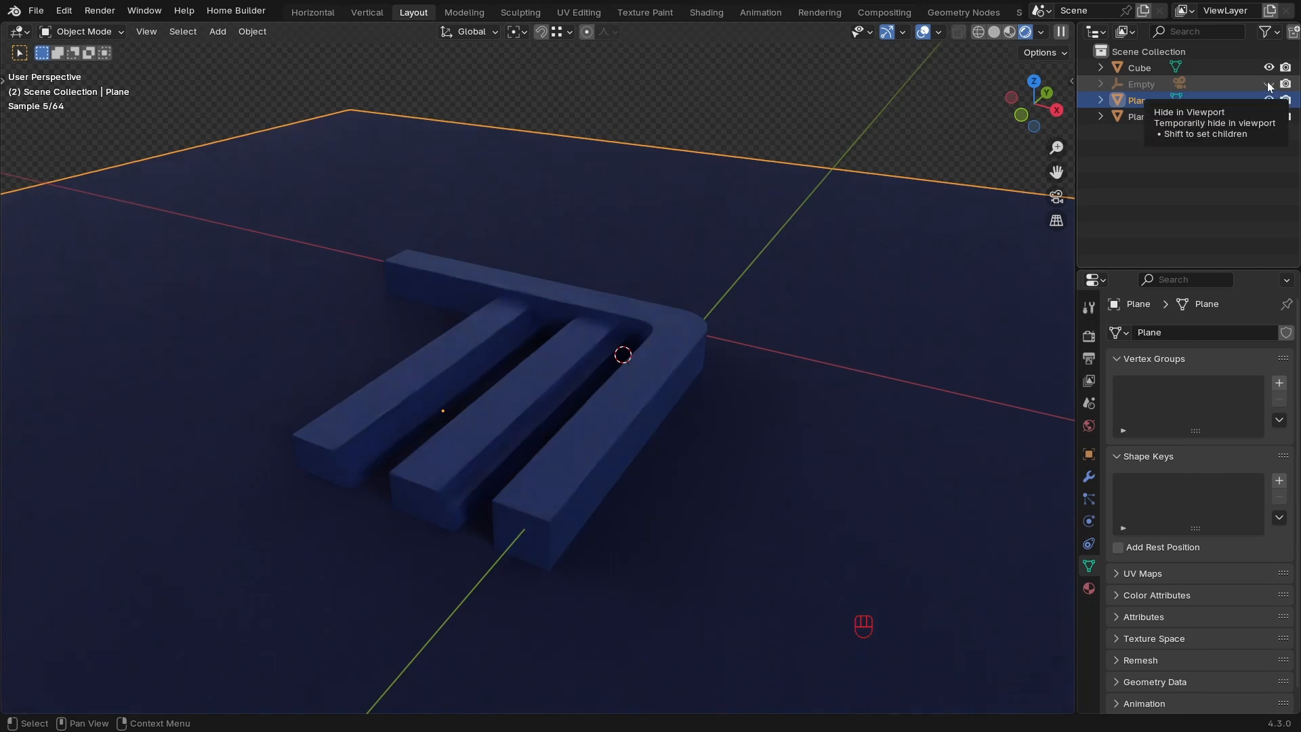
Examine the rendered bars and their shadows from several angles.
scroll(552, 474, up, 1)
middle_drag(553, 473, 601, 473)
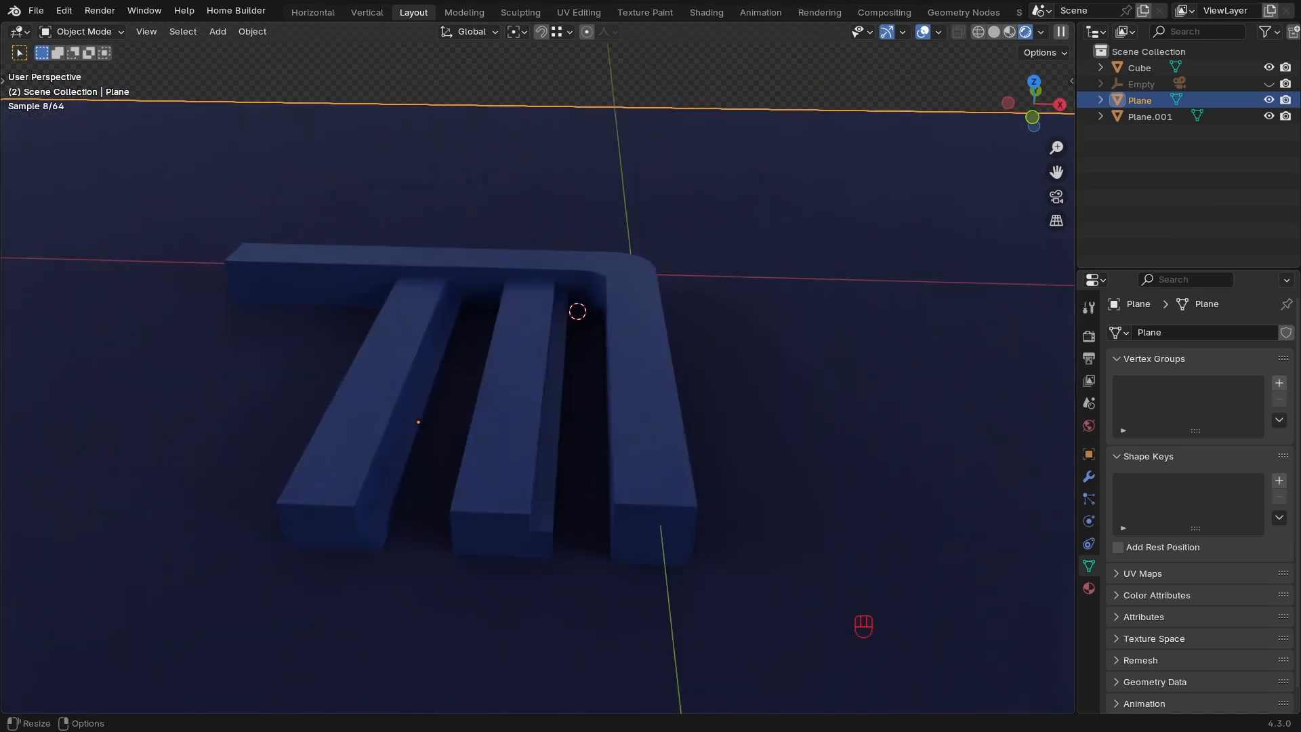
scroll(604, 417, up, 2)
middle_drag(604, 418, 567, 424)
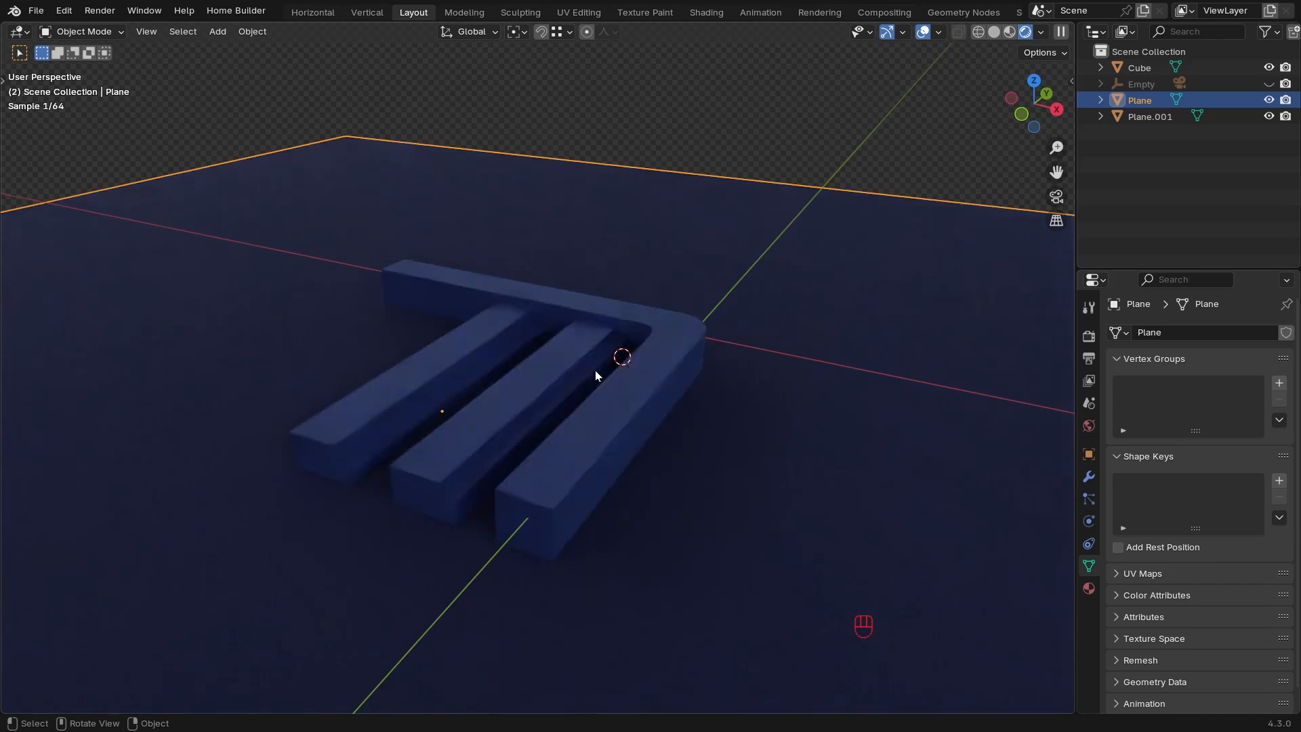
middle_drag(603, 398, 729, 424)
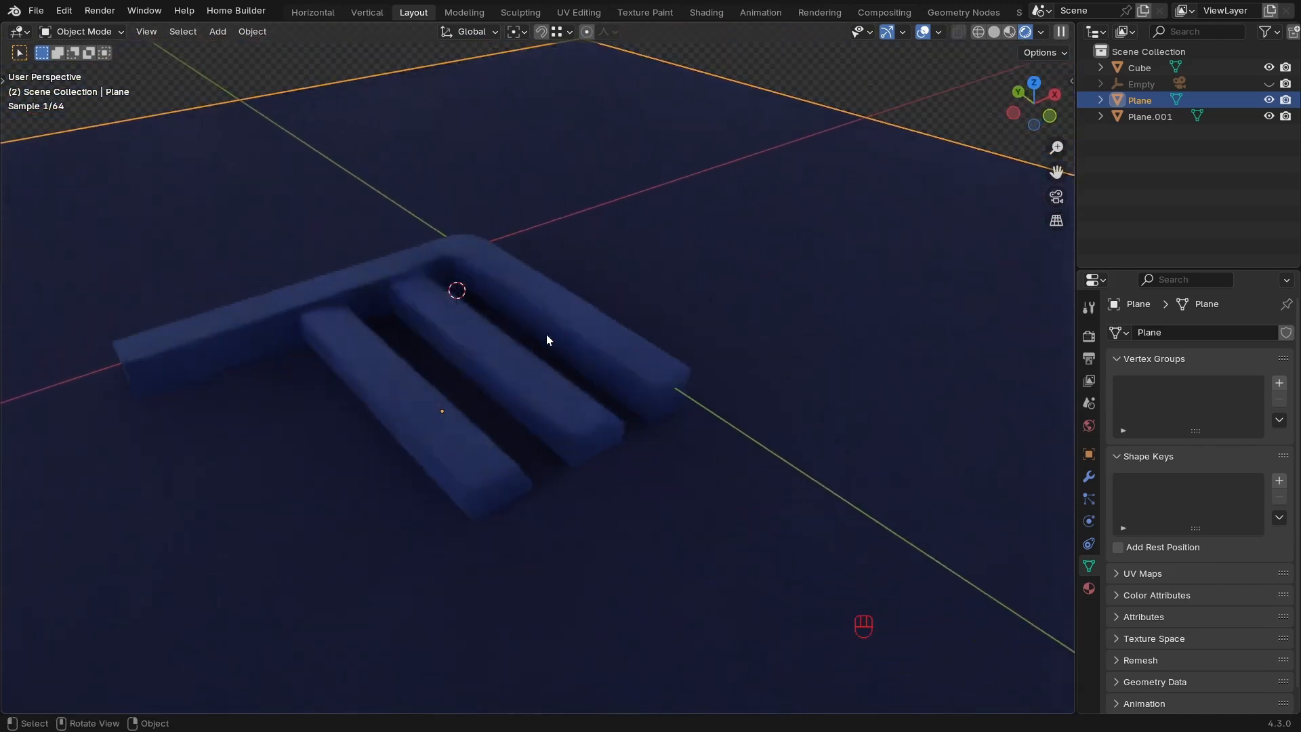
middle_drag(547, 340, 499, 347)
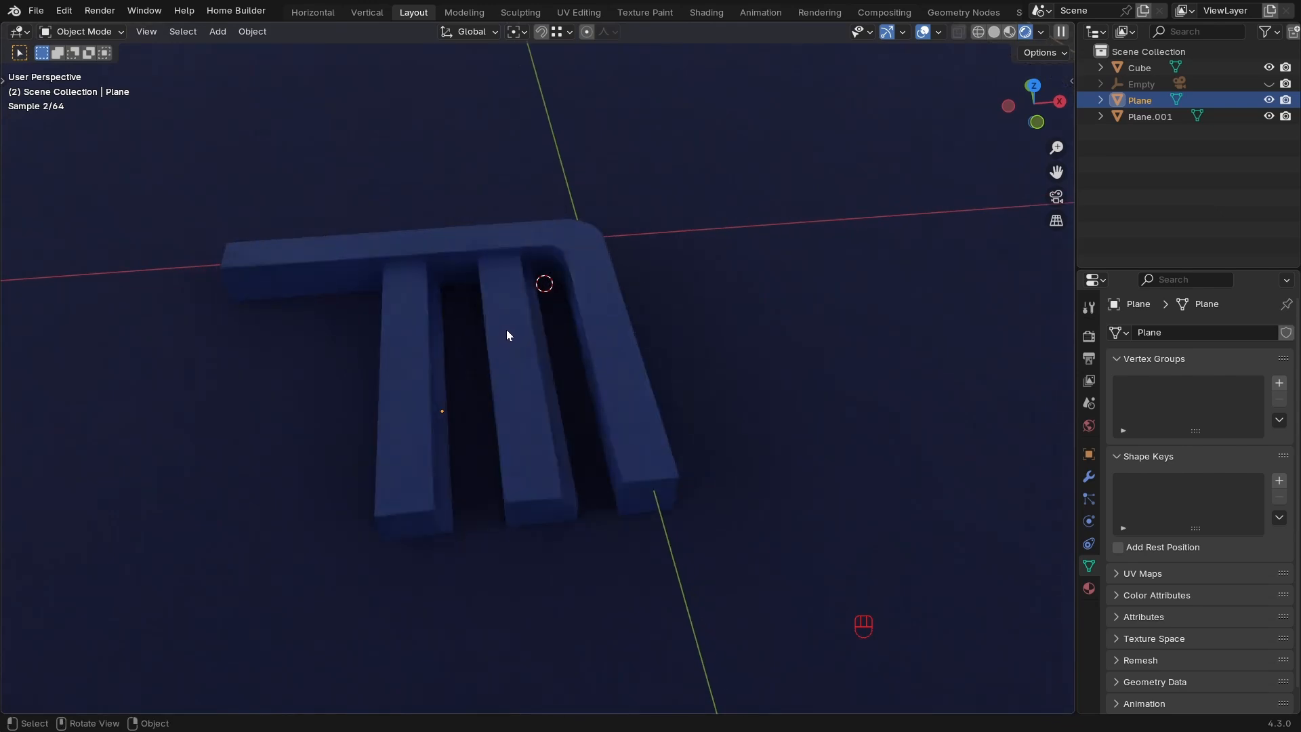
middle_drag(535, 335, 657, 358)
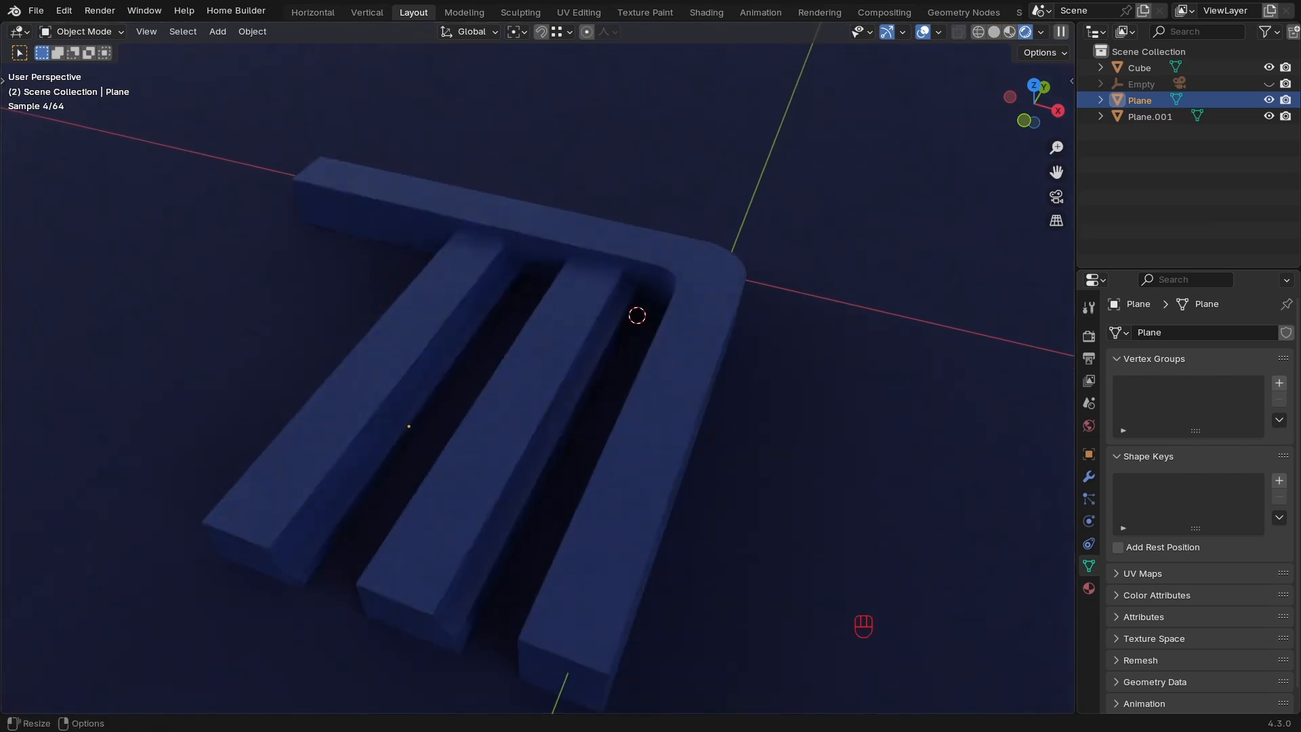
ctrl+middle_drag(594, 438, 652, 422)
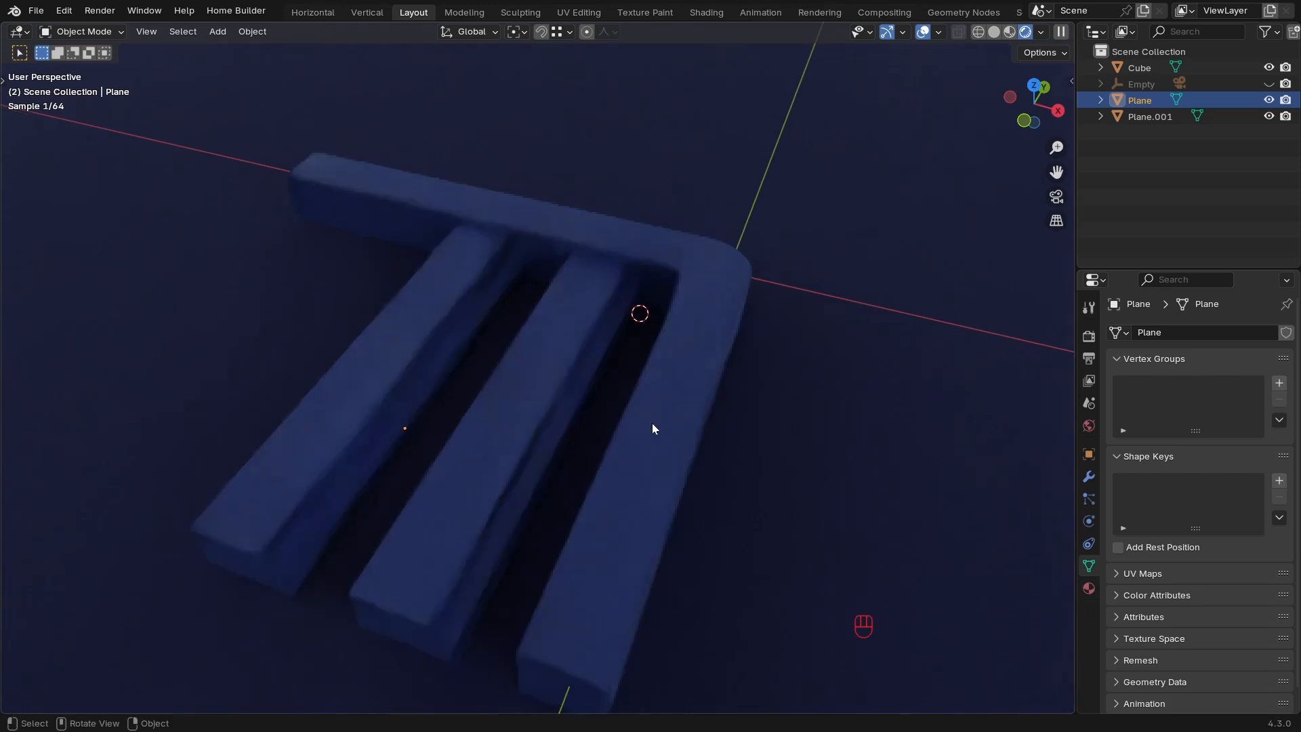
Open the Cube mesh in Edit Mode with edge selection active.
click(660, 417)
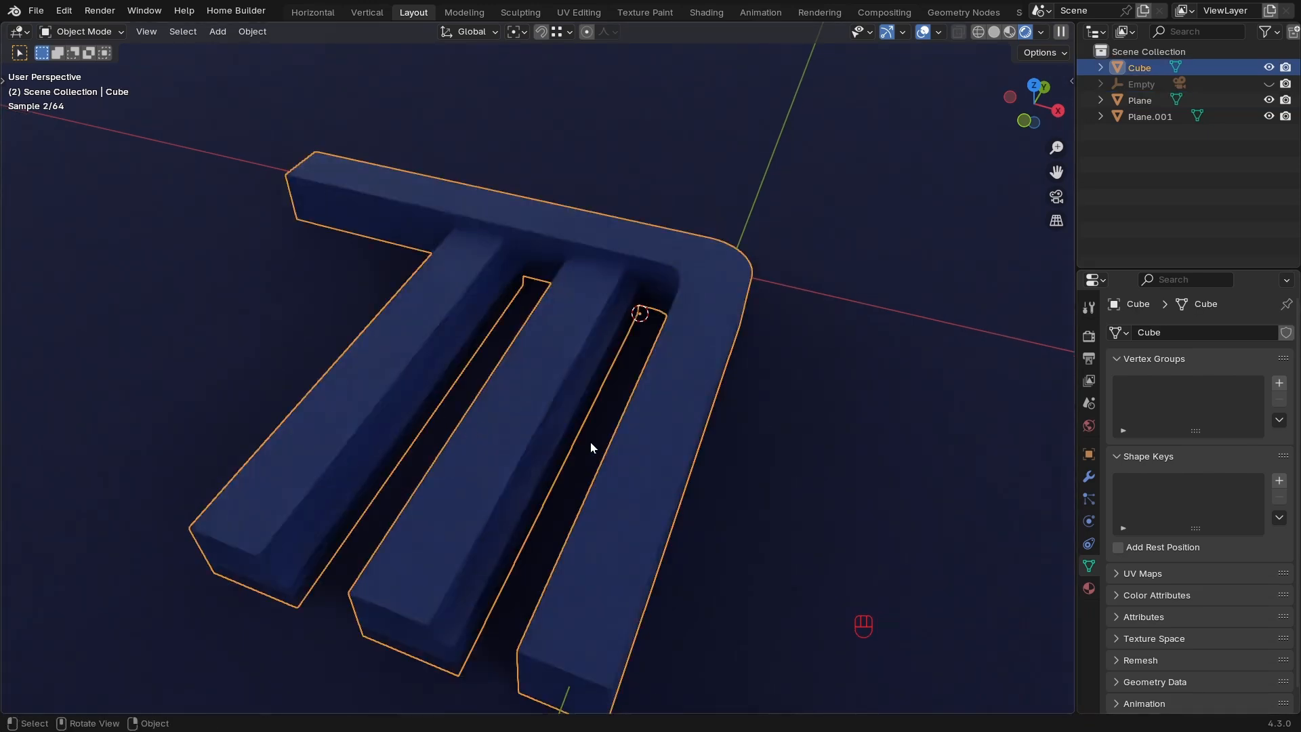
key(Tab)
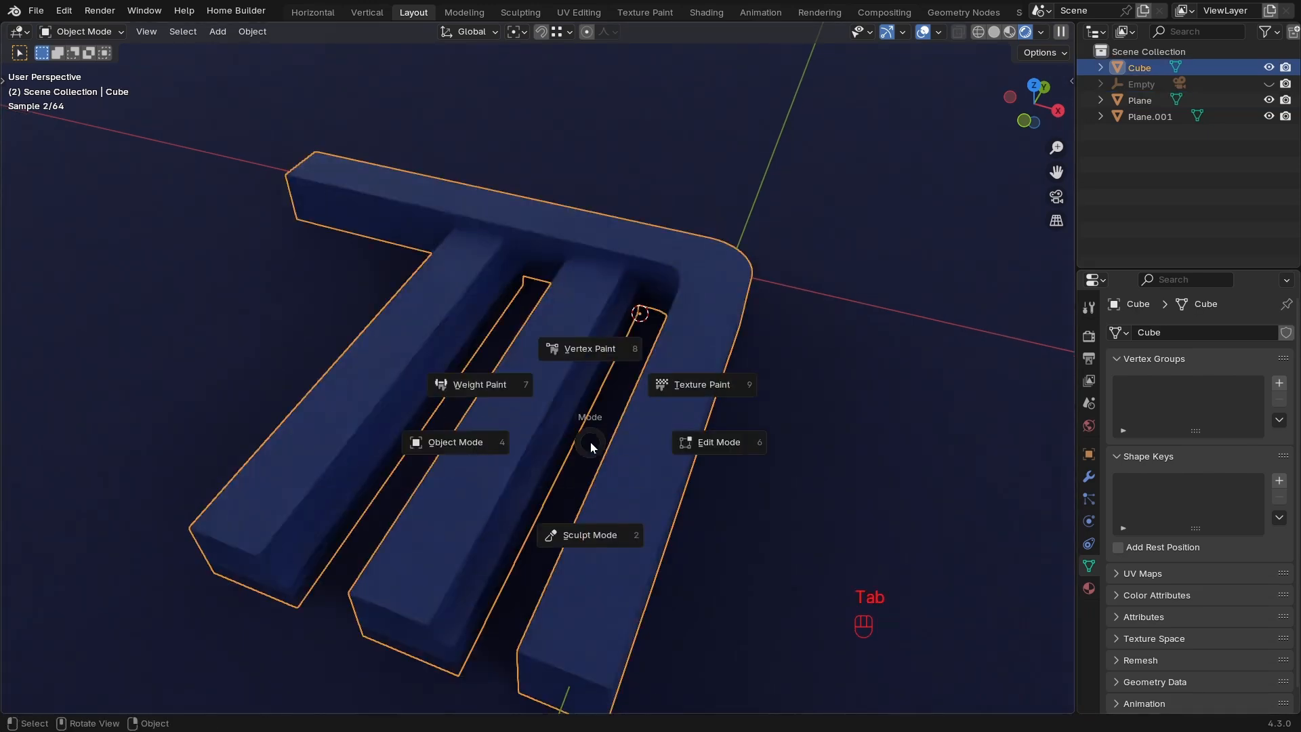
click(721, 446)
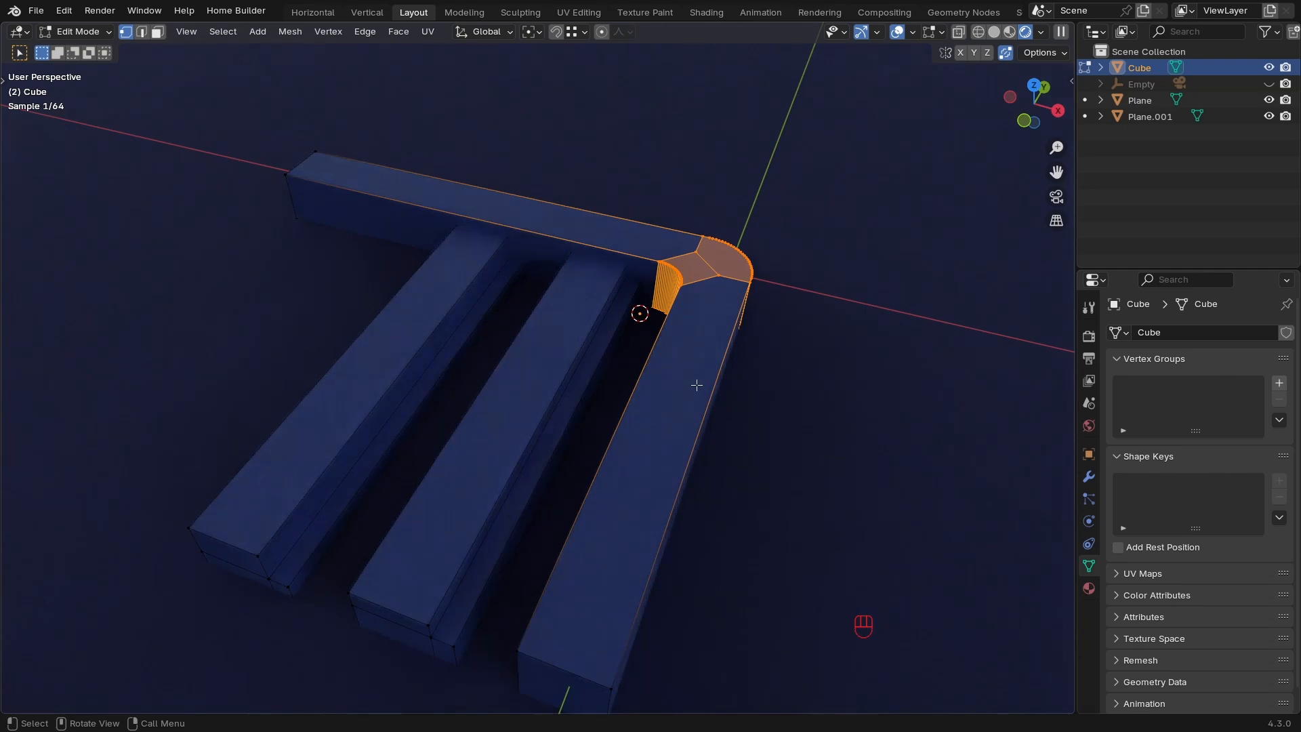
key(2)
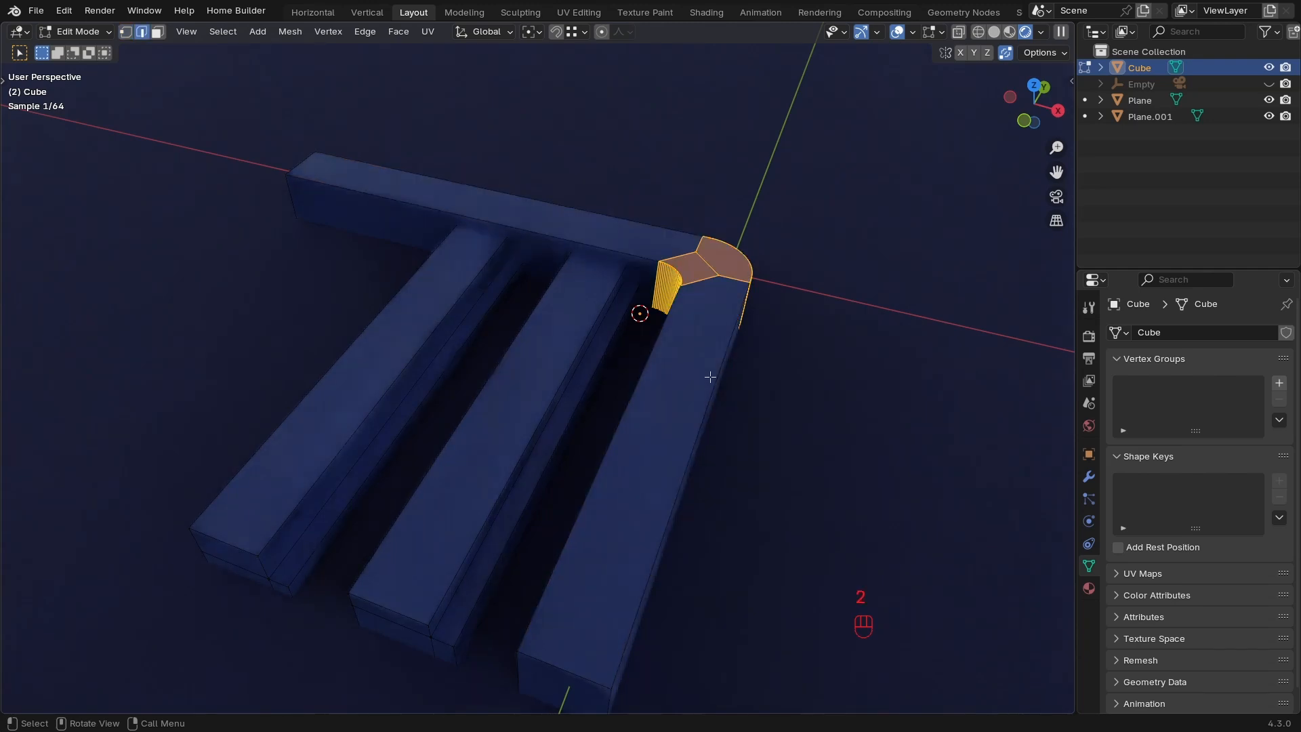
Select the upper outline edges of the L-shaped bar, including both corner curves, and leave out its two end edges.
click(721, 366)
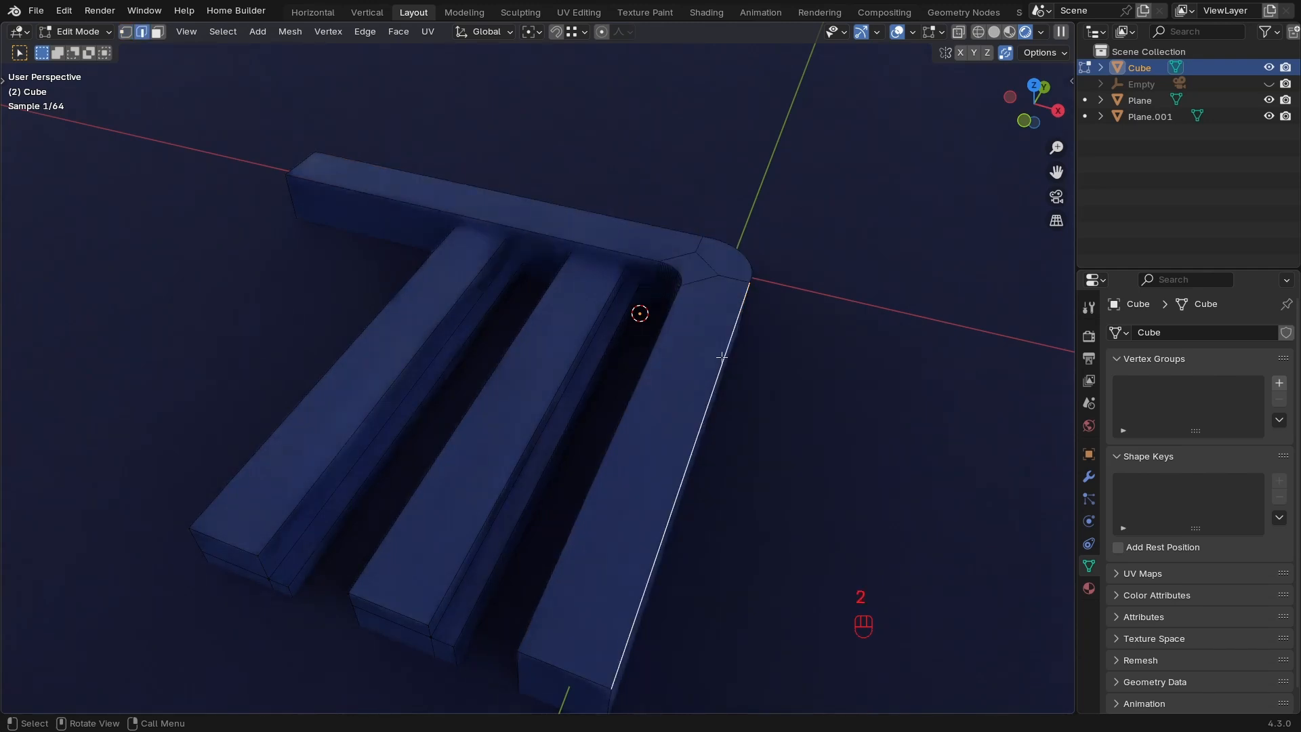
alt+click(742, 297)
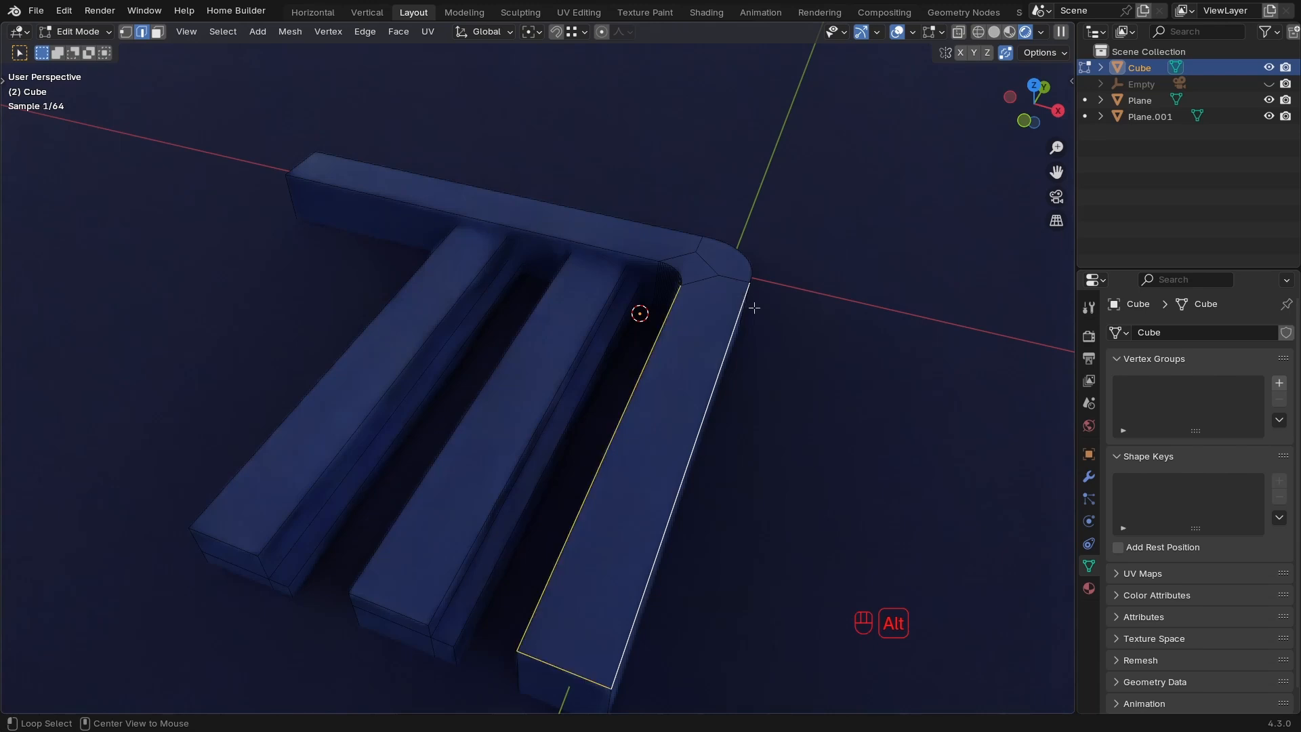
alt+shift+click(606, 248)
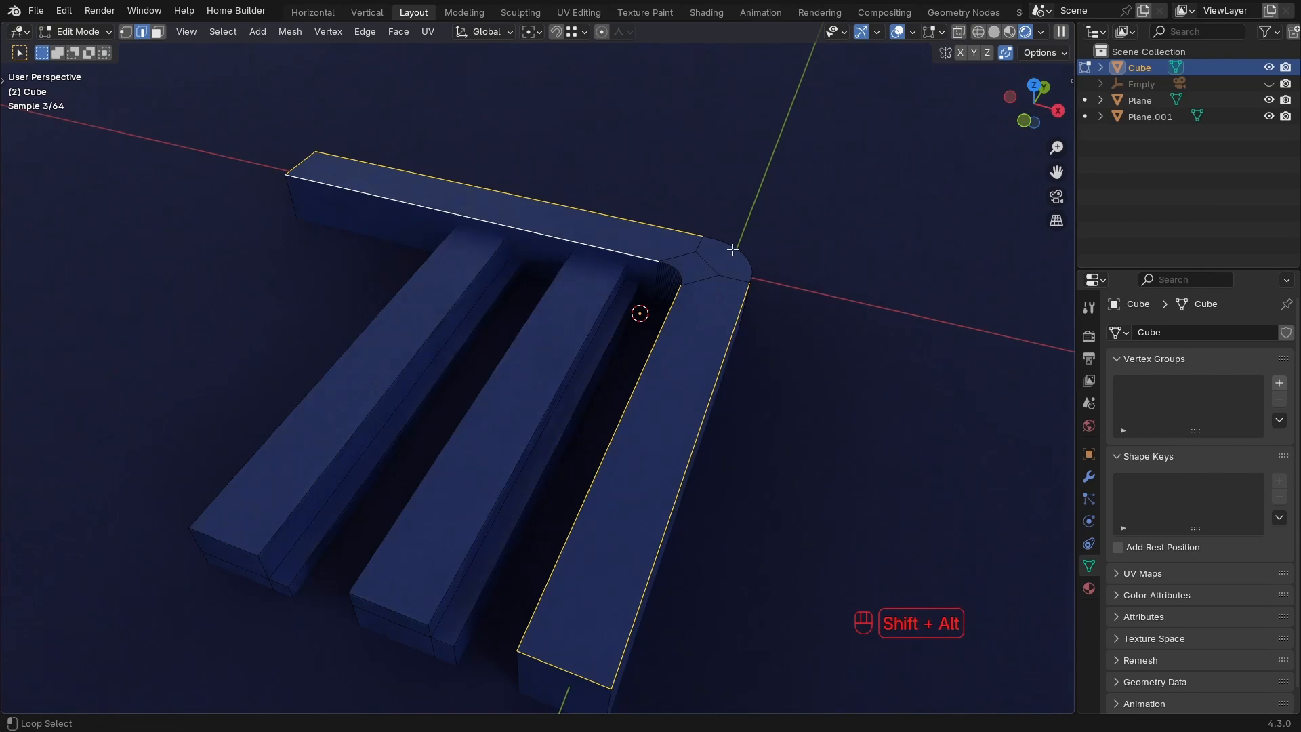
alt+shift+click(720, 267)
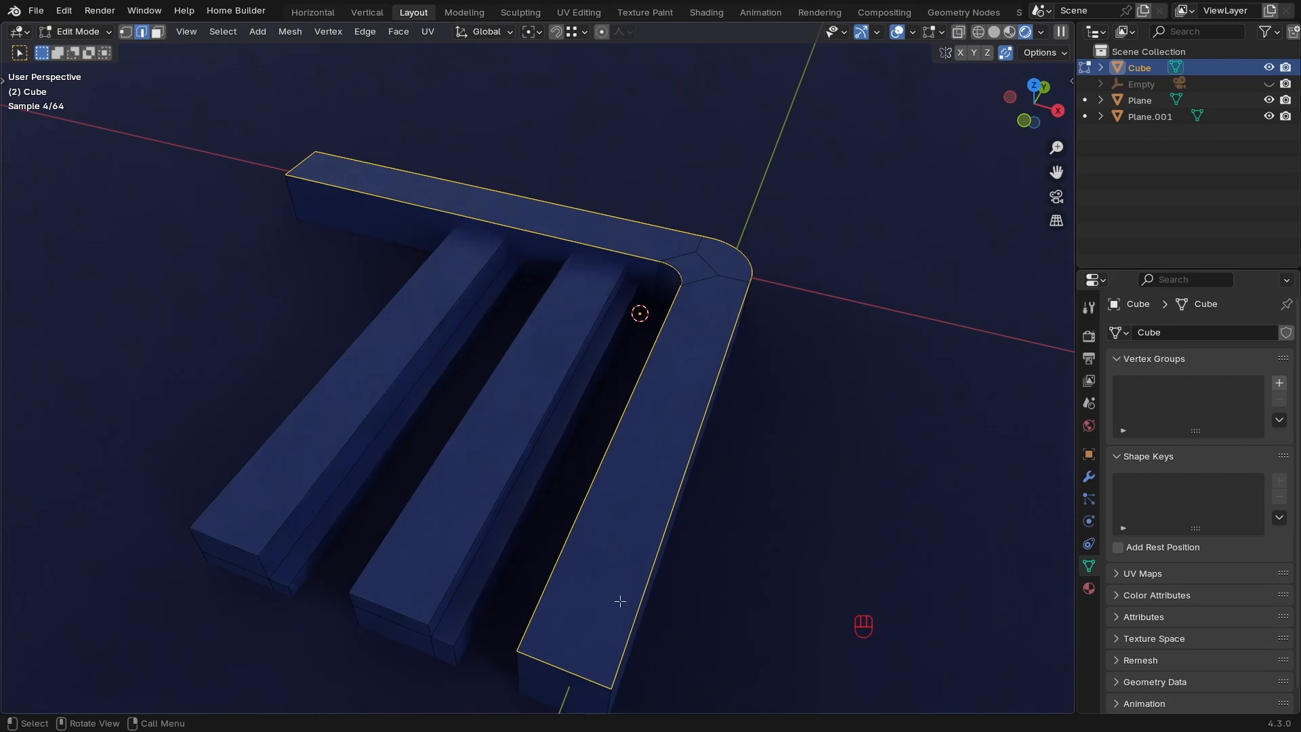
mouse_move(583, 654)
ctrl+mouse_down()
mouse_move(554, 695)
mouse_move(566, 666)
ctrl+mouse_up()
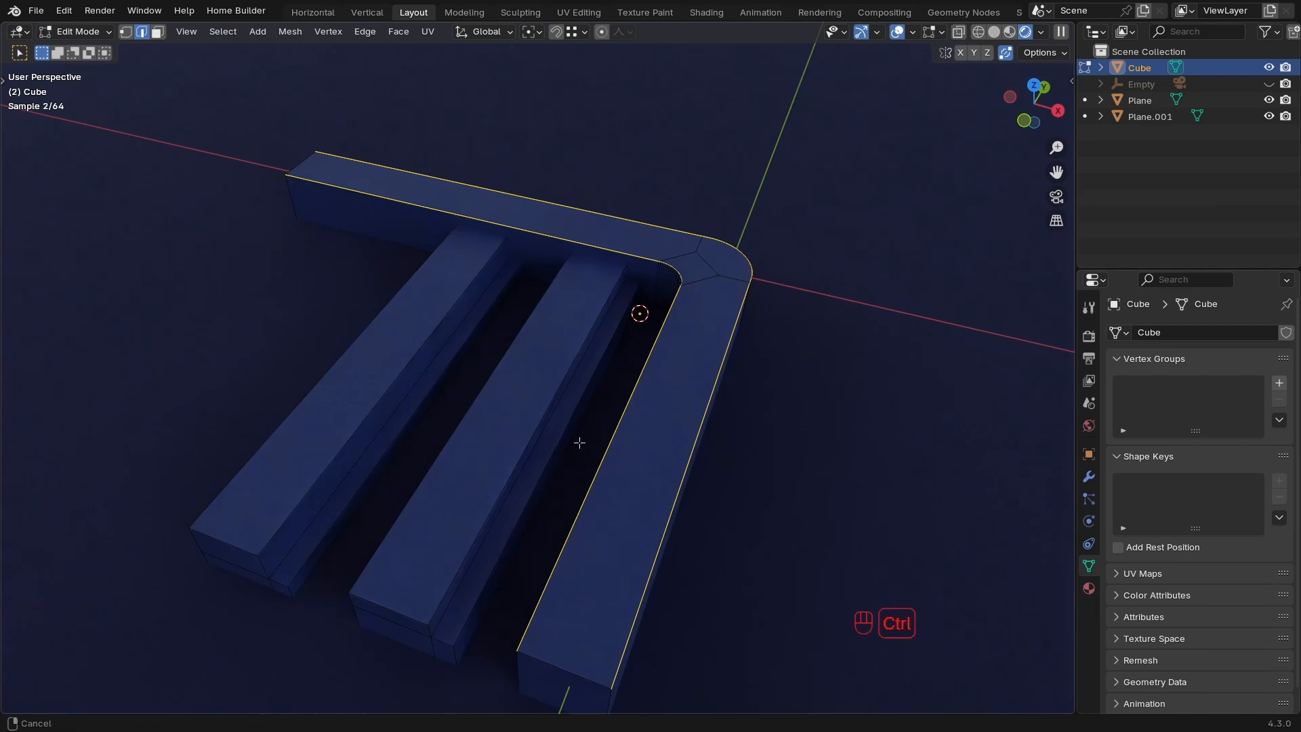
Add the long upper edges and the lower step edges of the two remaining bars to the selection.
ctrl+middle_drag(576, 437, 566, 431)
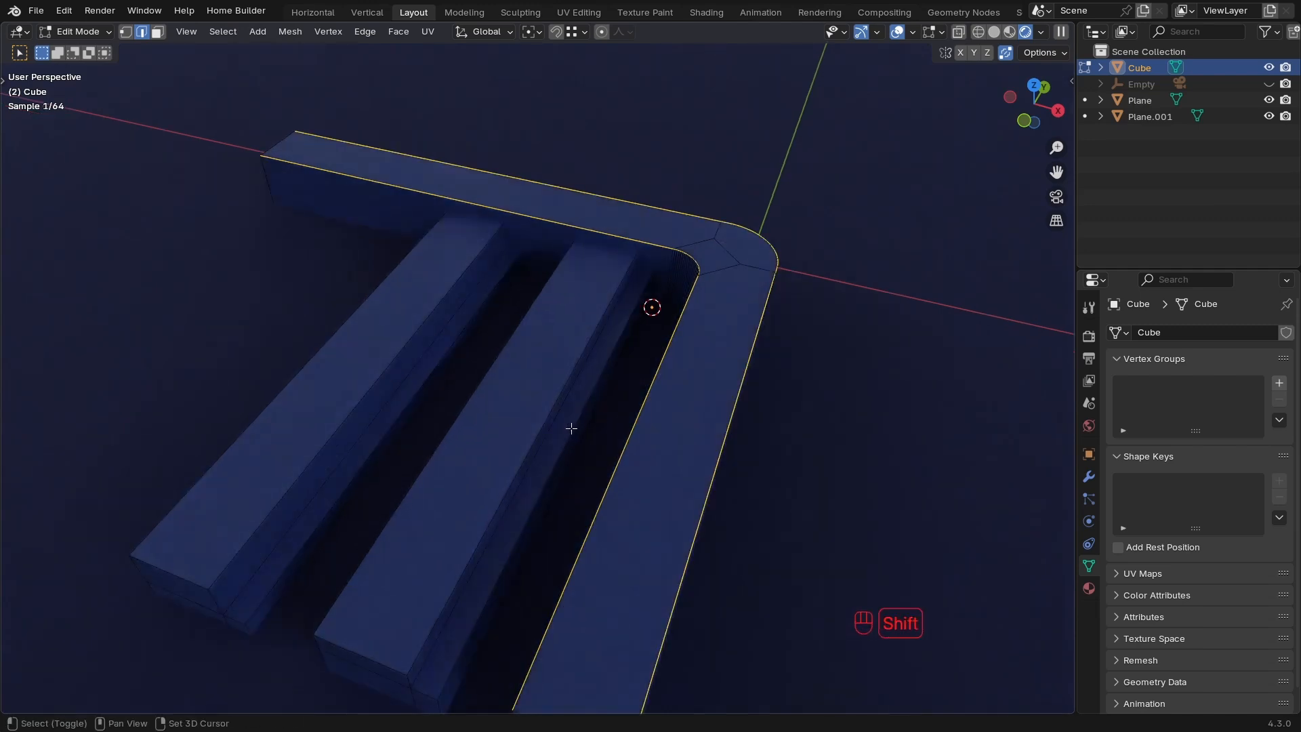
shift+click(572, 428)
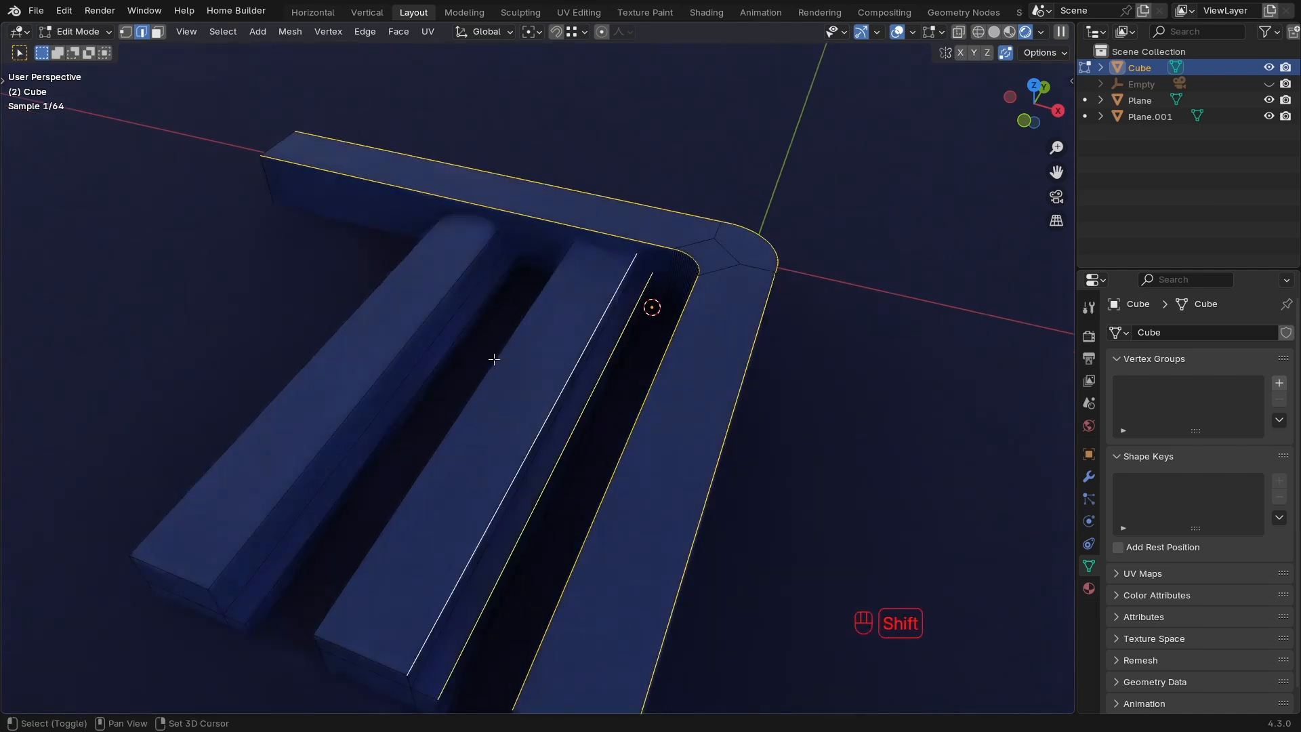
shift+click(558, 399)
shift+click(391, 358)
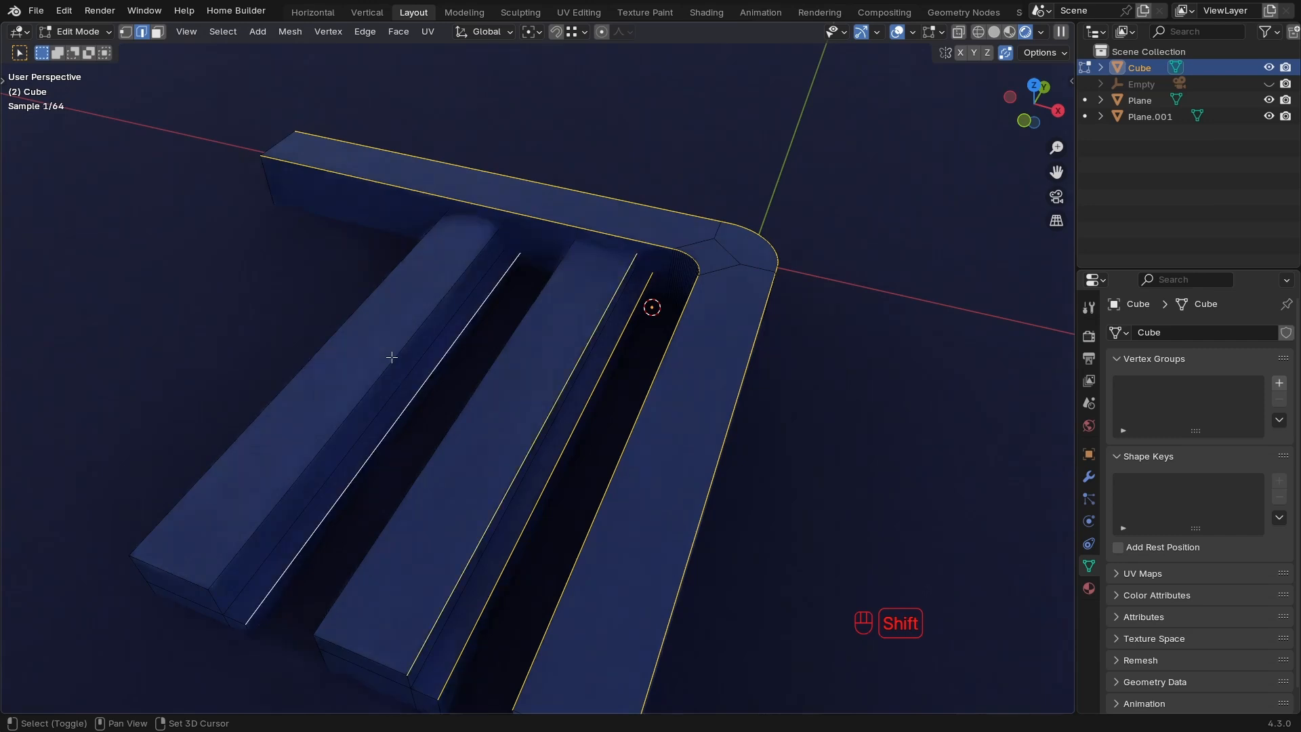
shift+click(432, 364)
ctrl+middle_drag(575, 363, 569, 427)
shift+click(482, 406)
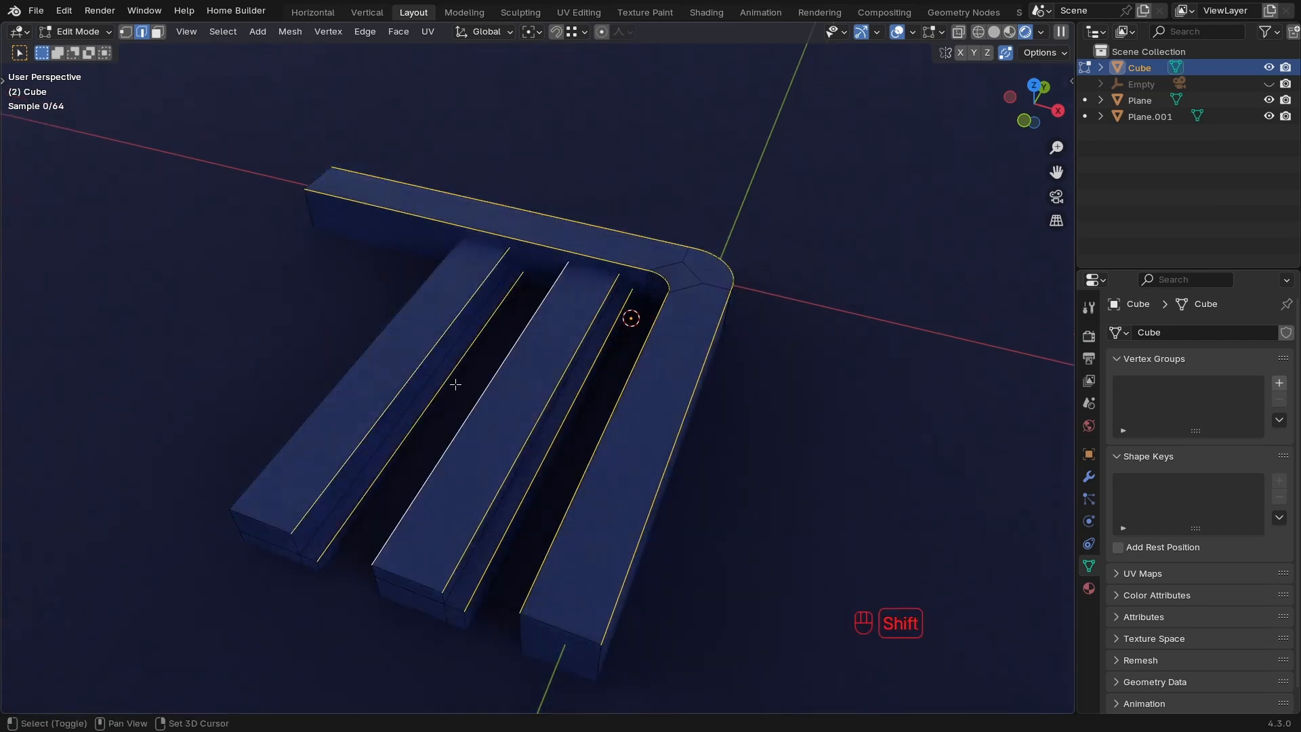
shift+click(369, 348)
middle_drag(596, 471, 658, 403)
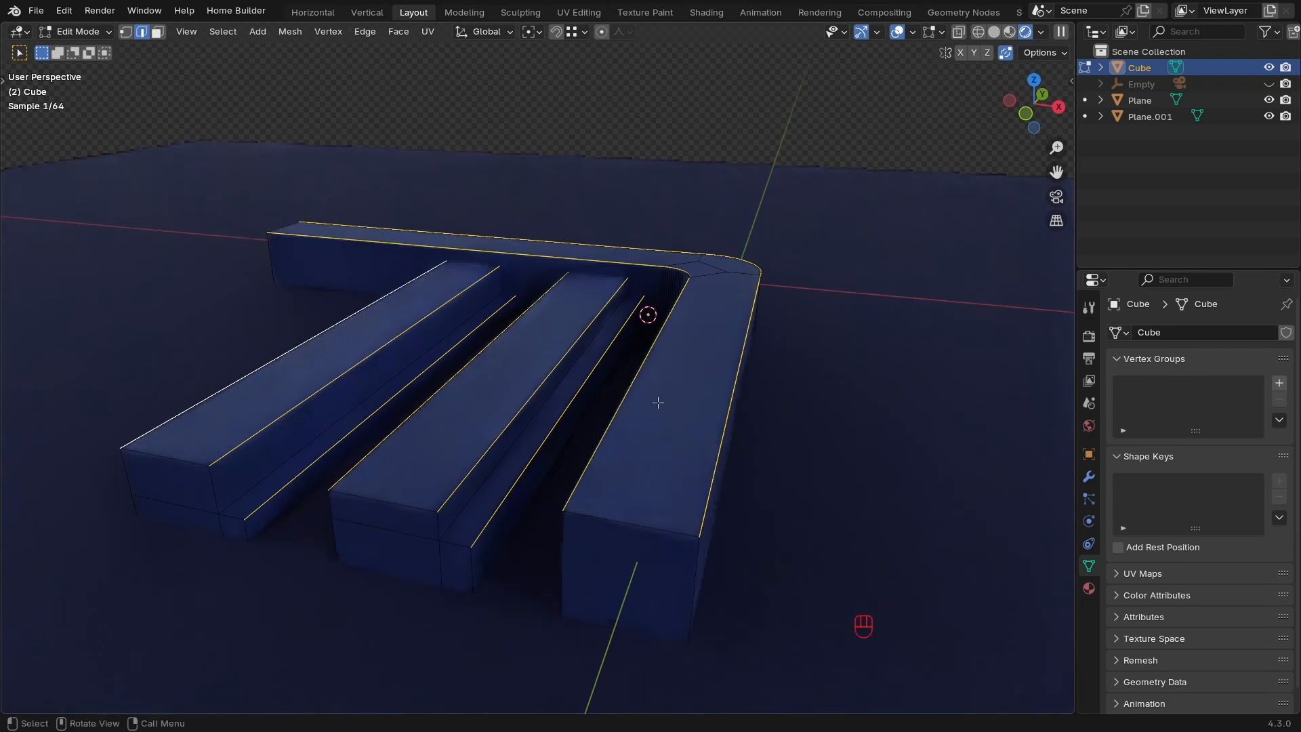
Duplicate the selected edges in place, separate them into their own object and return to Object Mode.
key(shift)
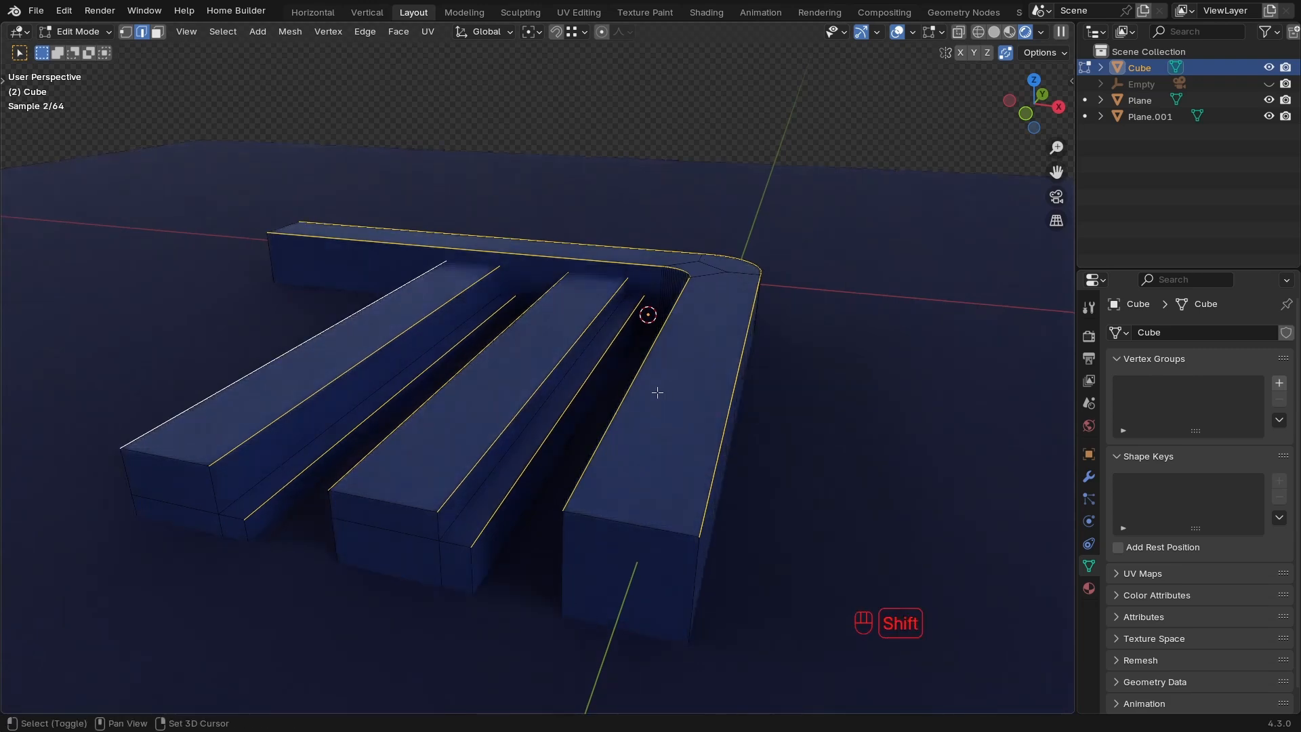
key(shift+d)
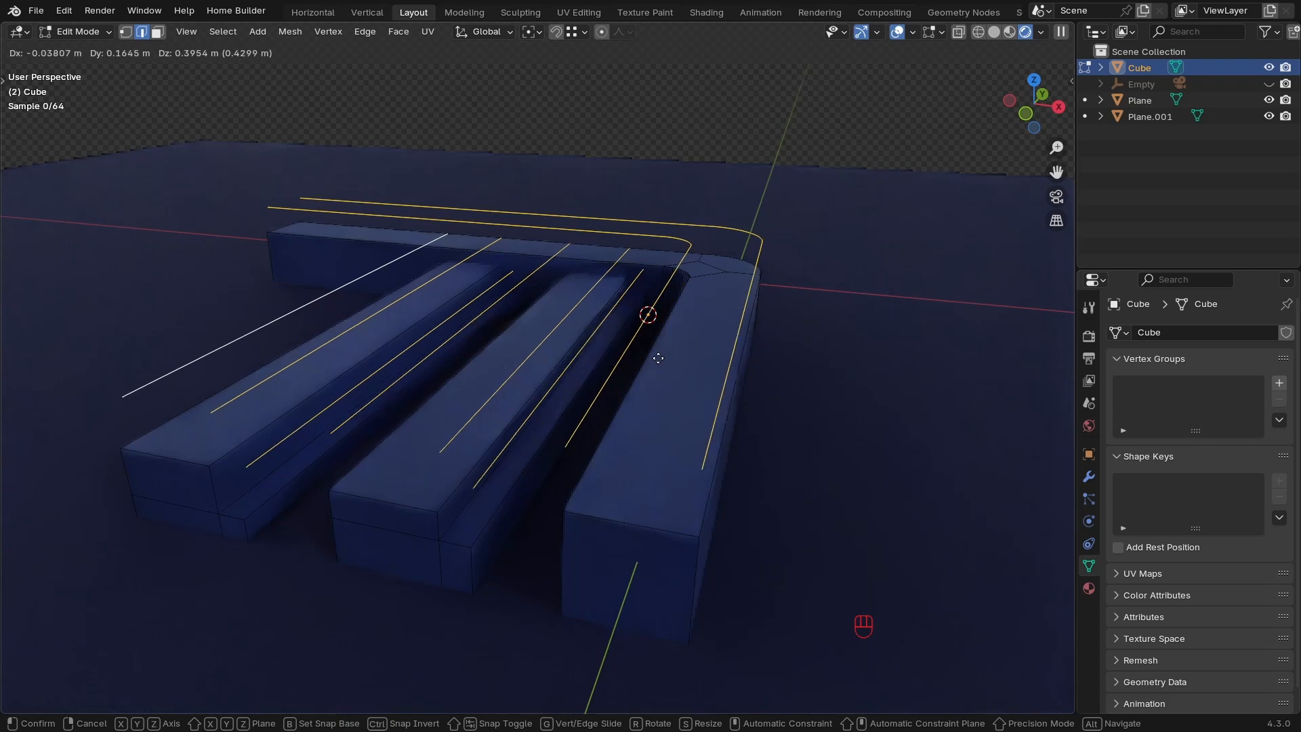
right_click(659, 364)
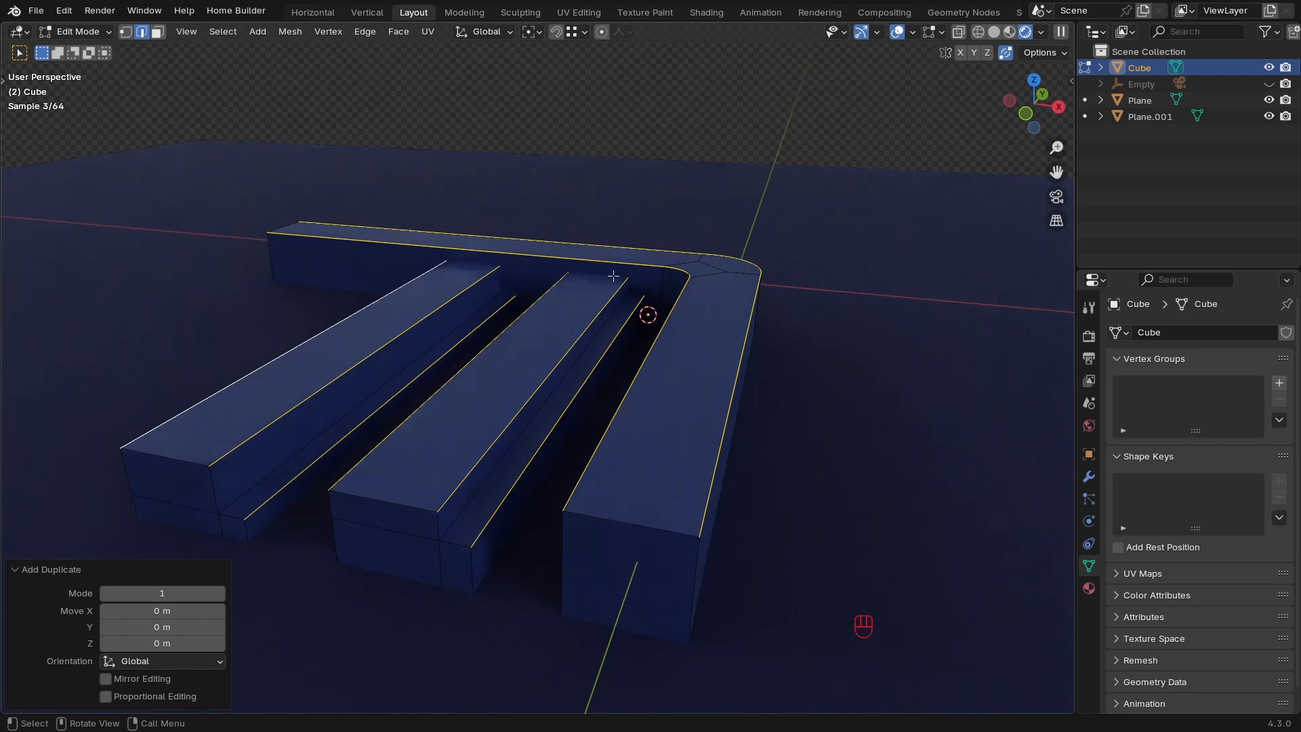
key(p)
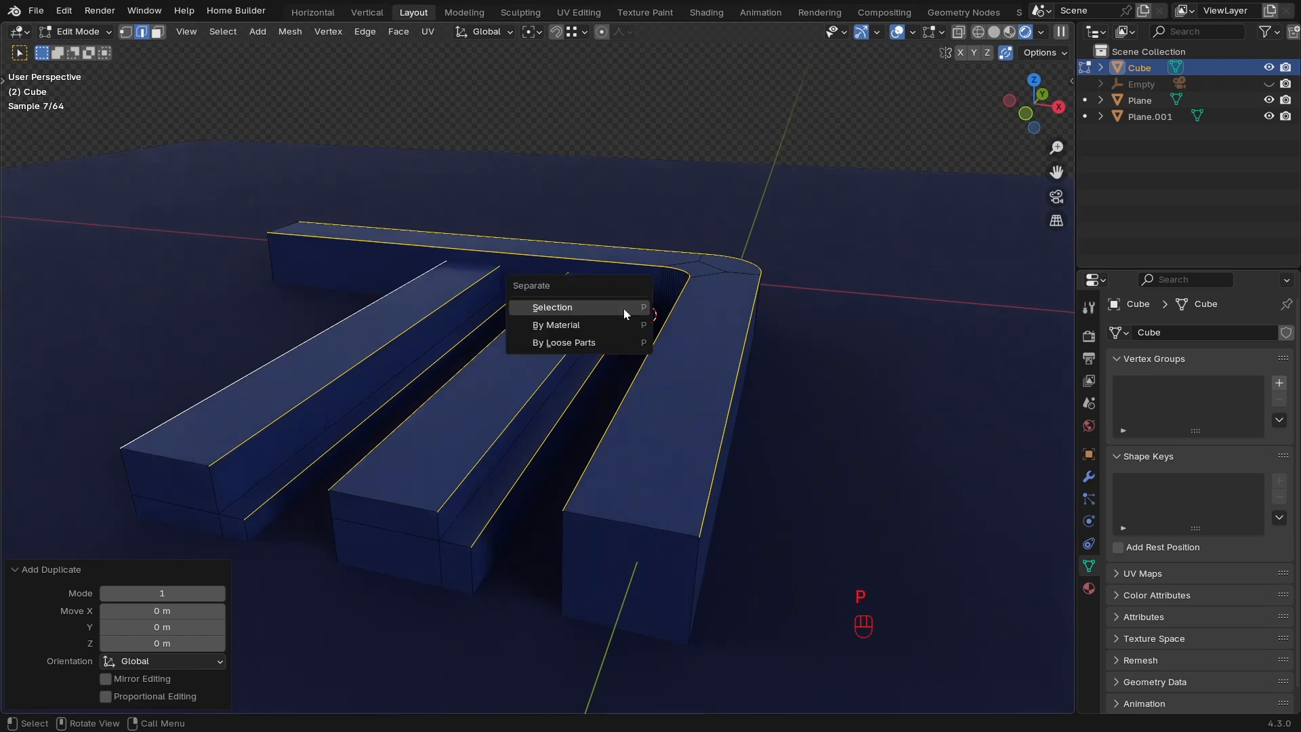
click(623, 307)
key(Tab)
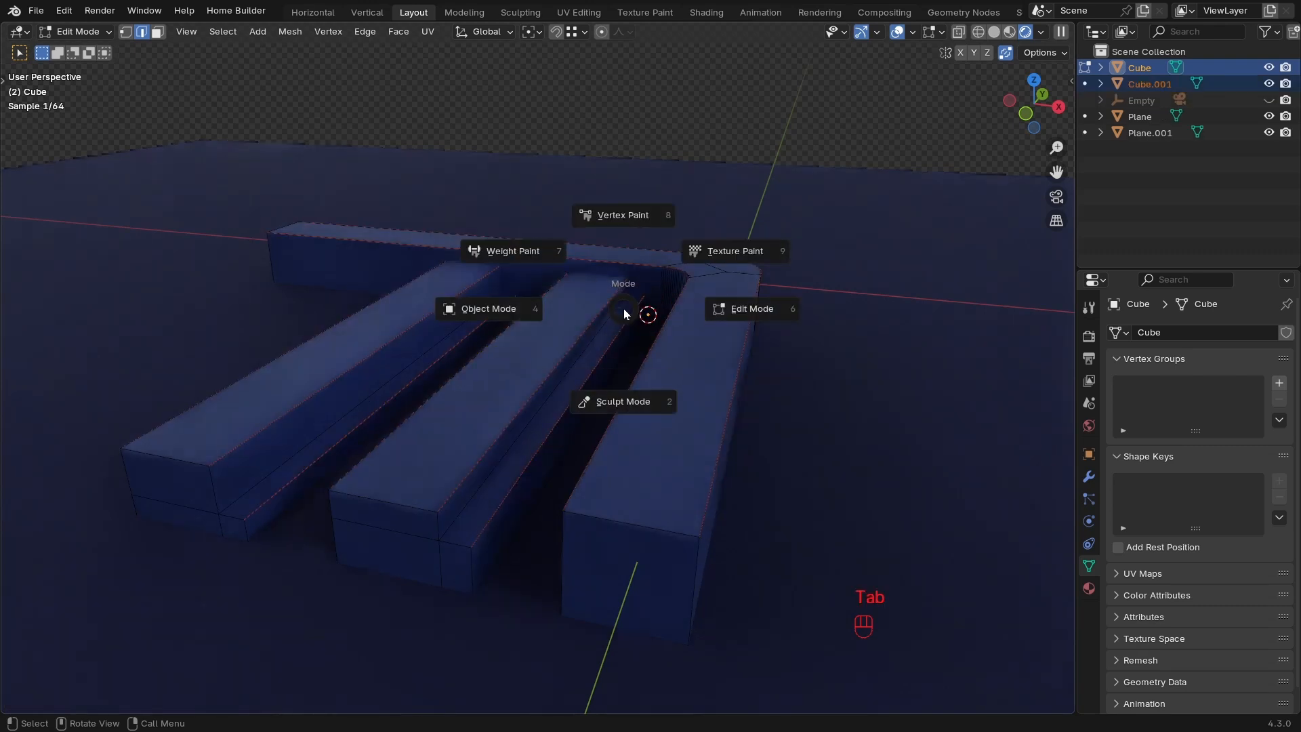
click(480, 312)
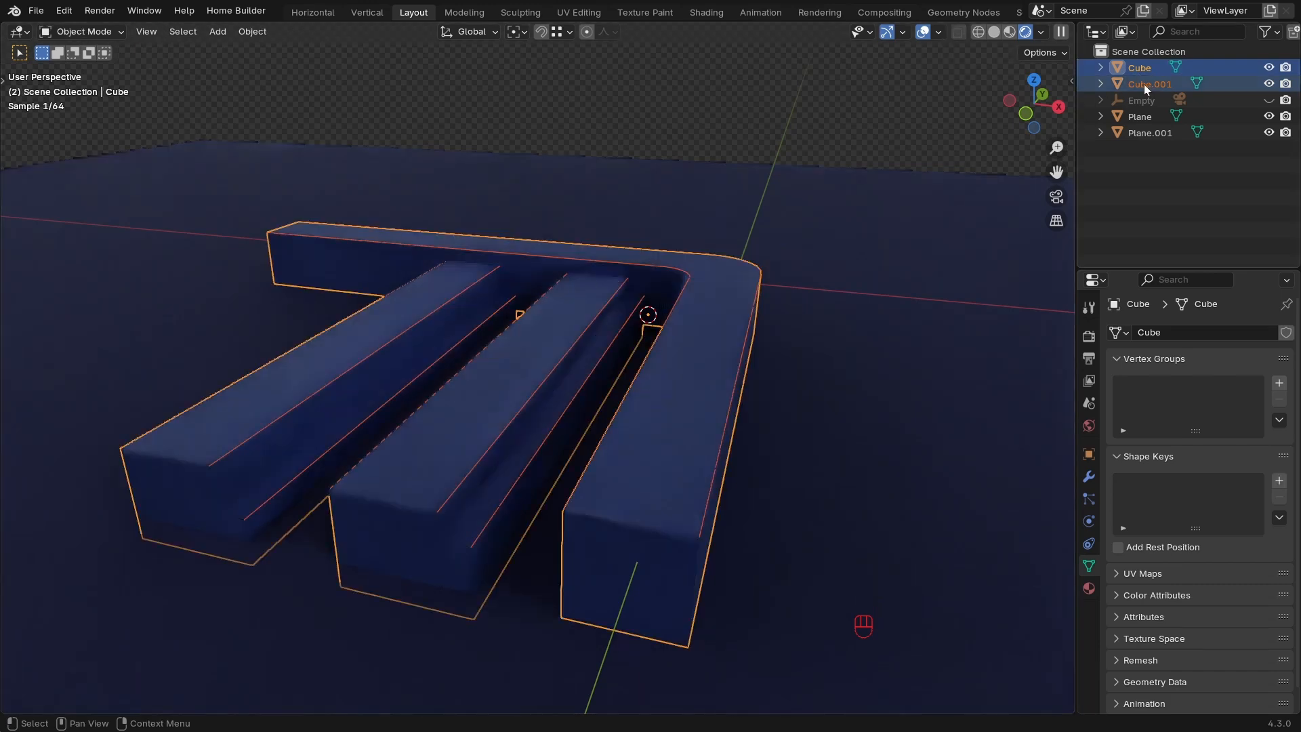
Rename the Cube object as Abstract.
click(1144, 84)
click(1148, 70)
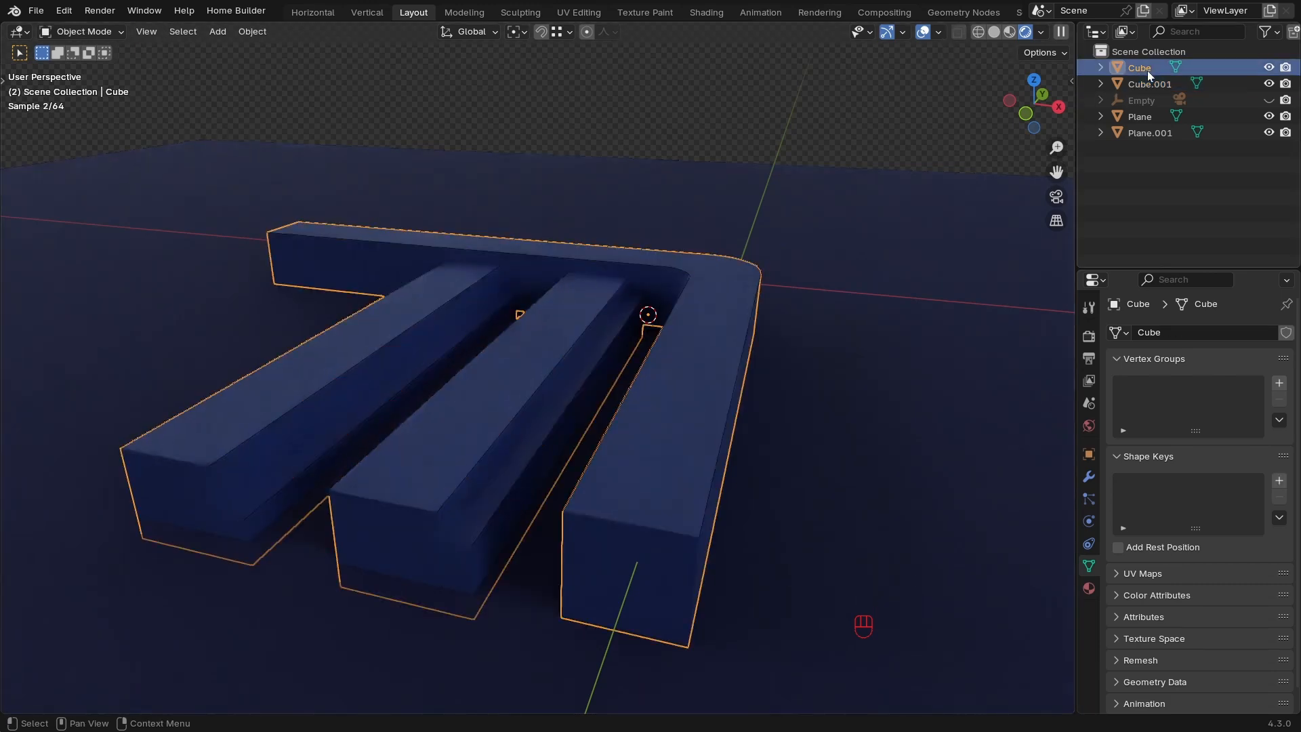
key(F2)
text(Main)
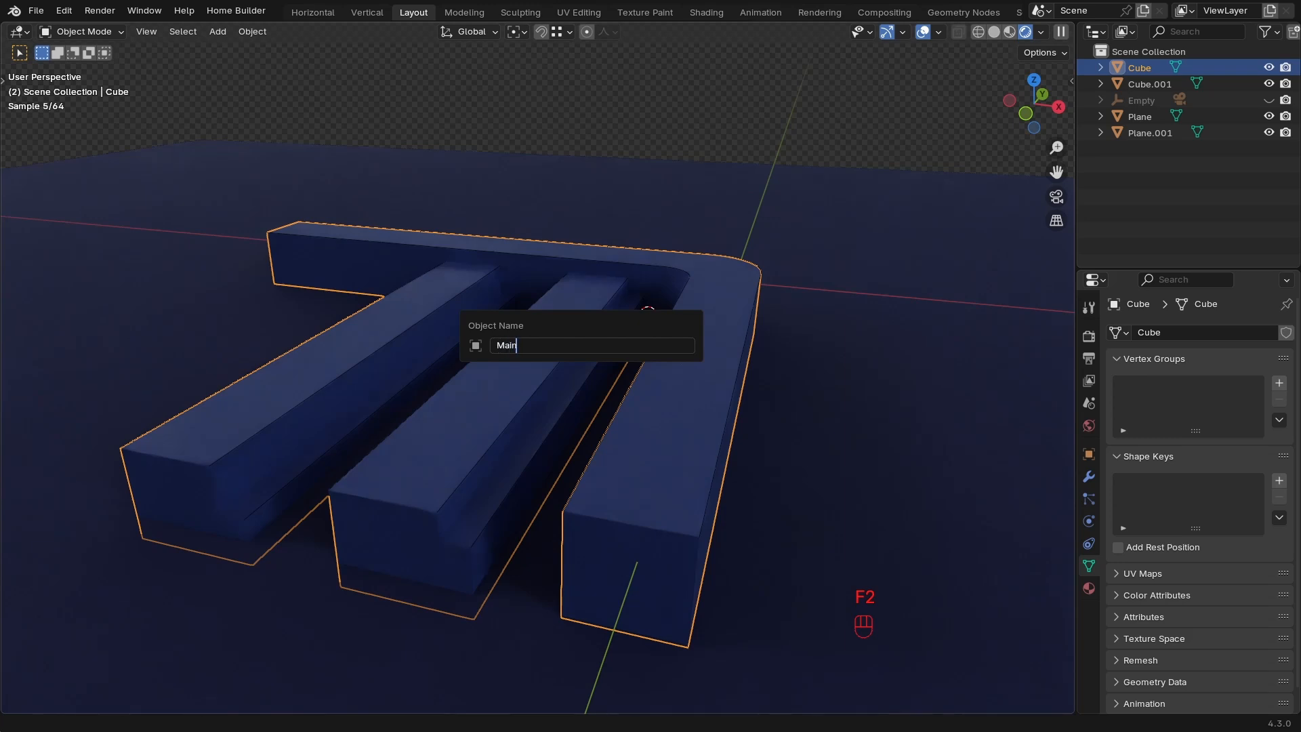
key(ctrl+a)
text(Abstract)
key(Return)
Rename the separated edge object Cube.001 as Energy.
click(1152, 83)
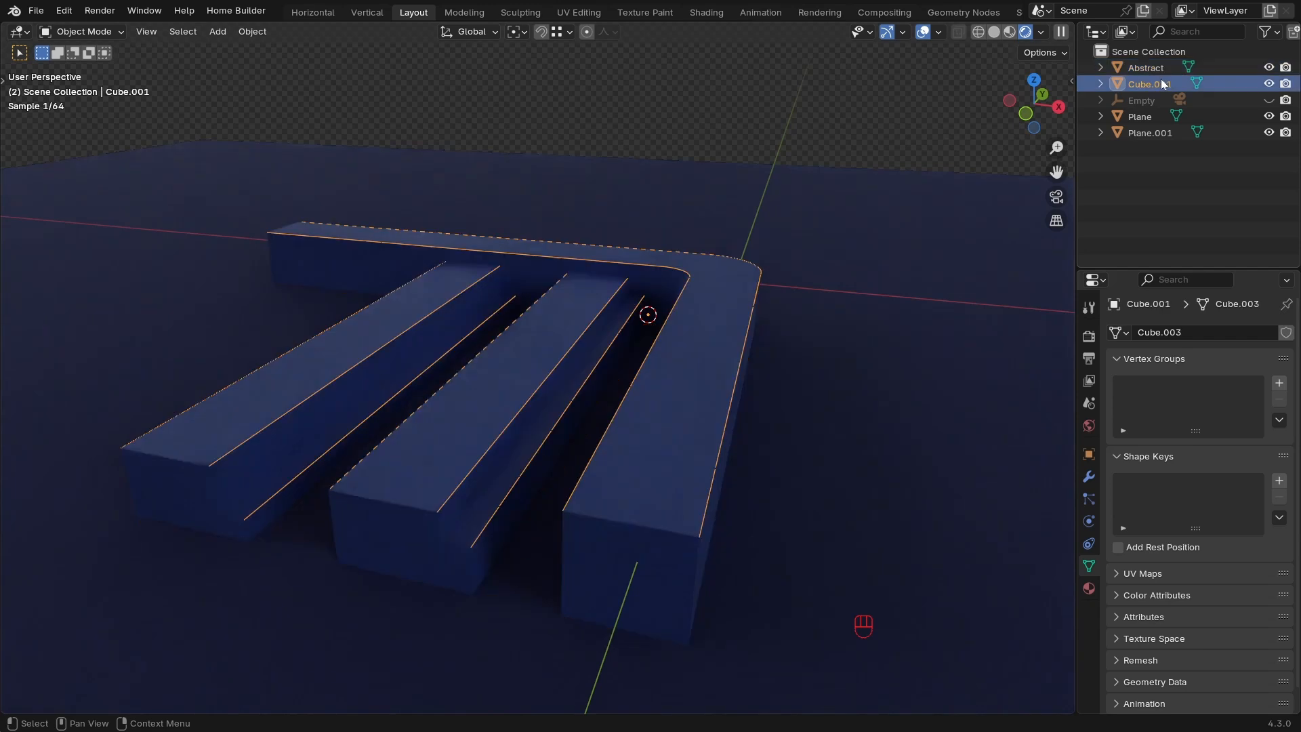
key(F2)
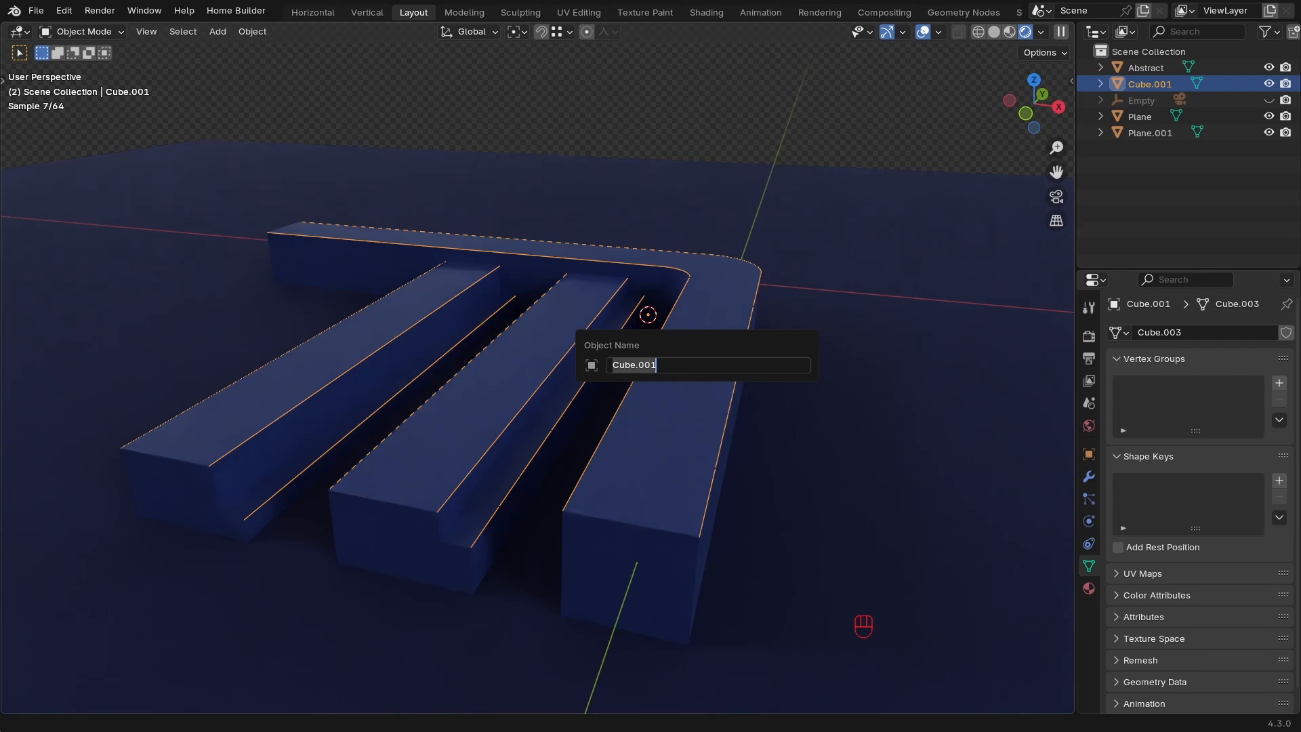
text(Energy)
key(Return)
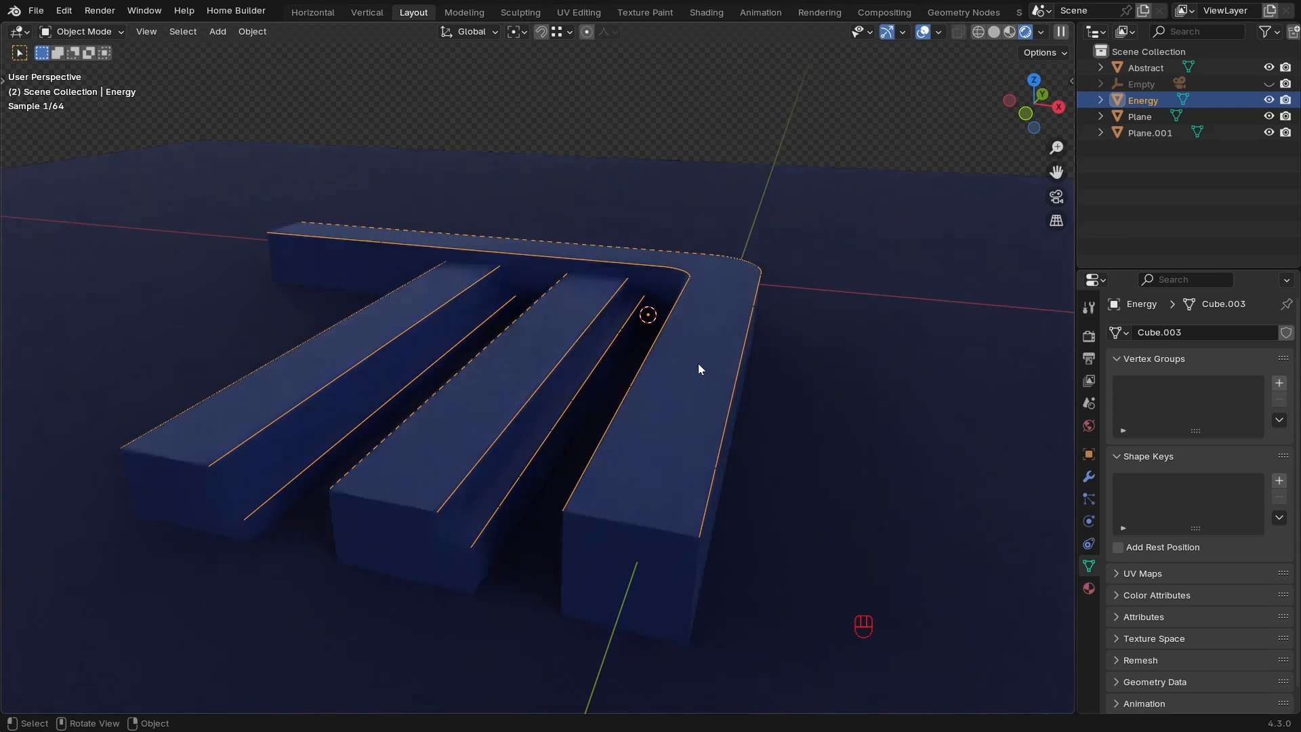
Rename the large ground Plane as BG.
click(1139, 118)
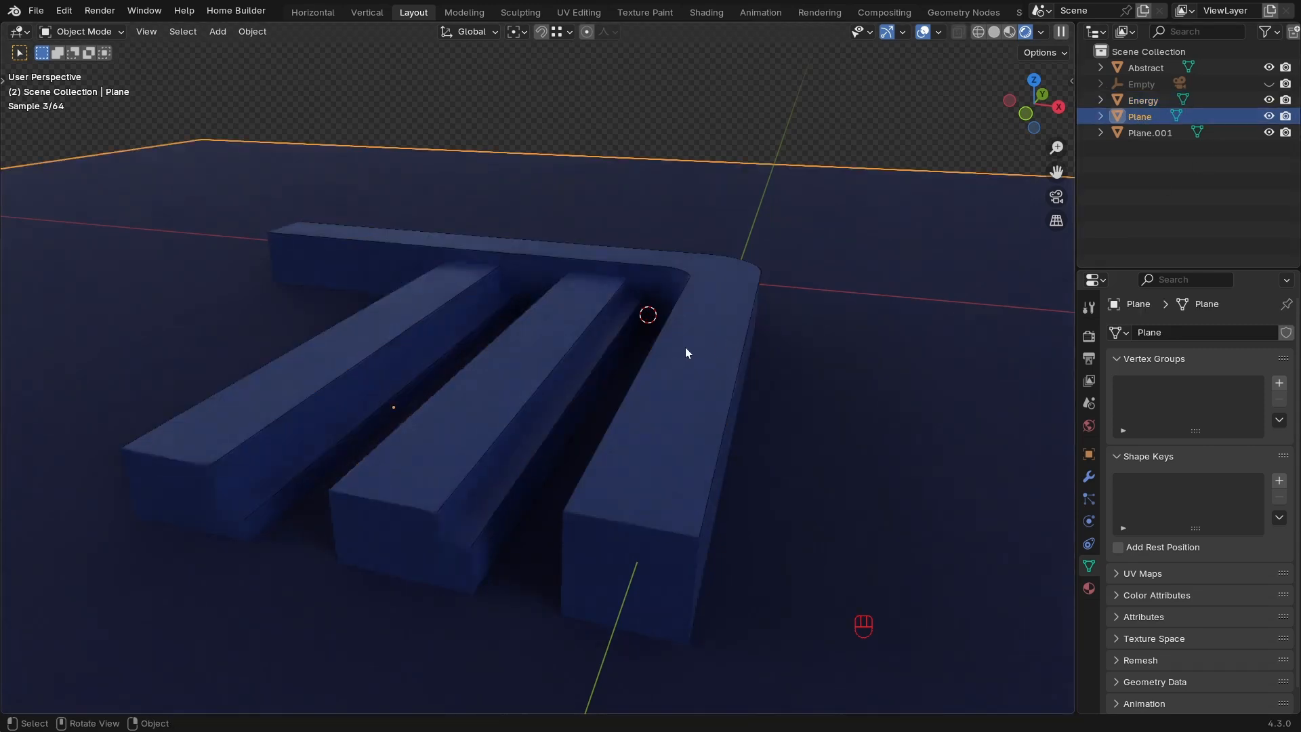
key(F2)
text(BG)
key(Return)
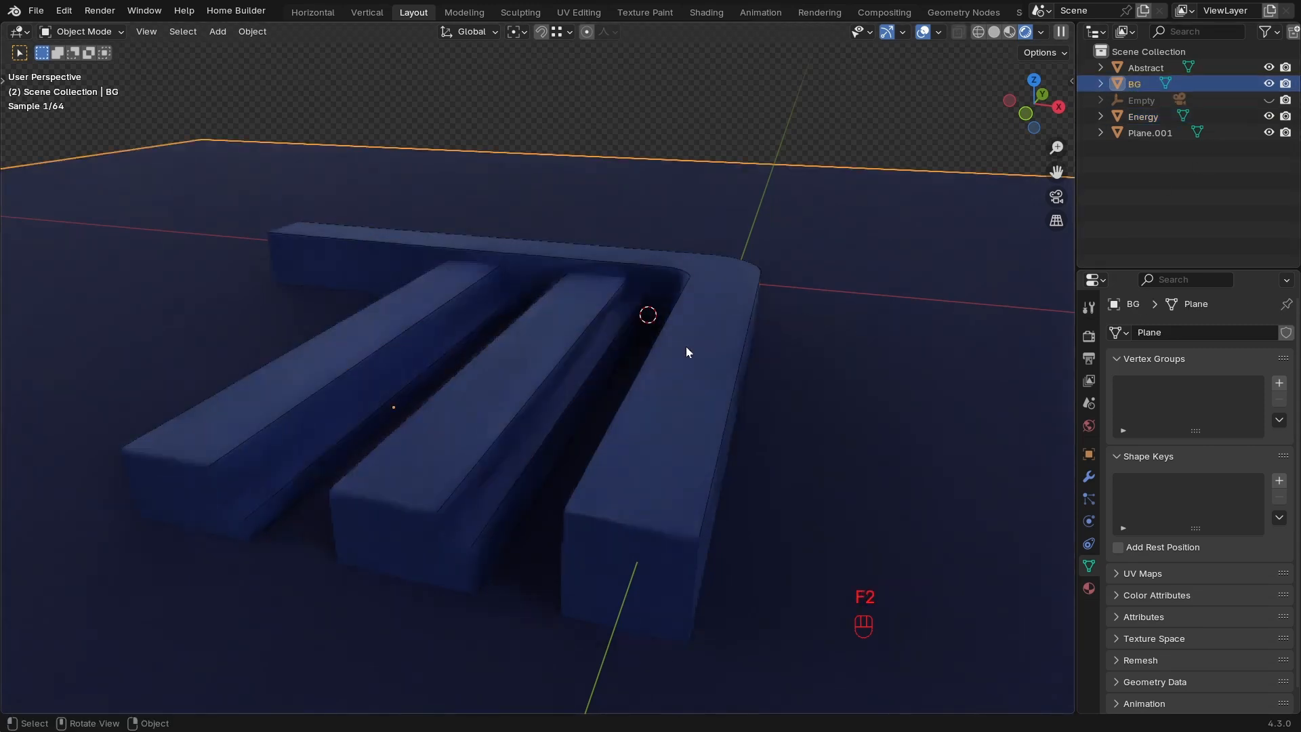
Rename the Plane.001 object as Blocking.
click(1150, 132)
key(F2)
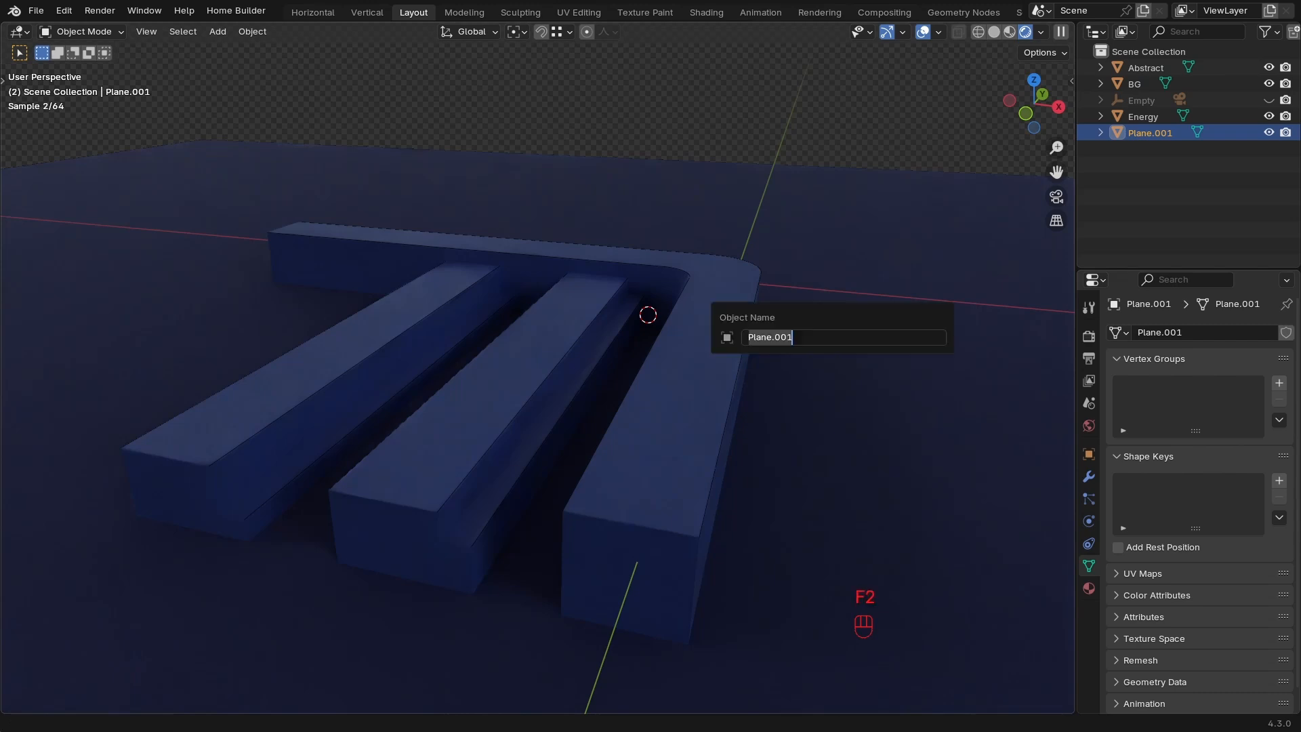
text(bLOCKING)
key(ctrl+a)
text(Blocking)
key(Return)
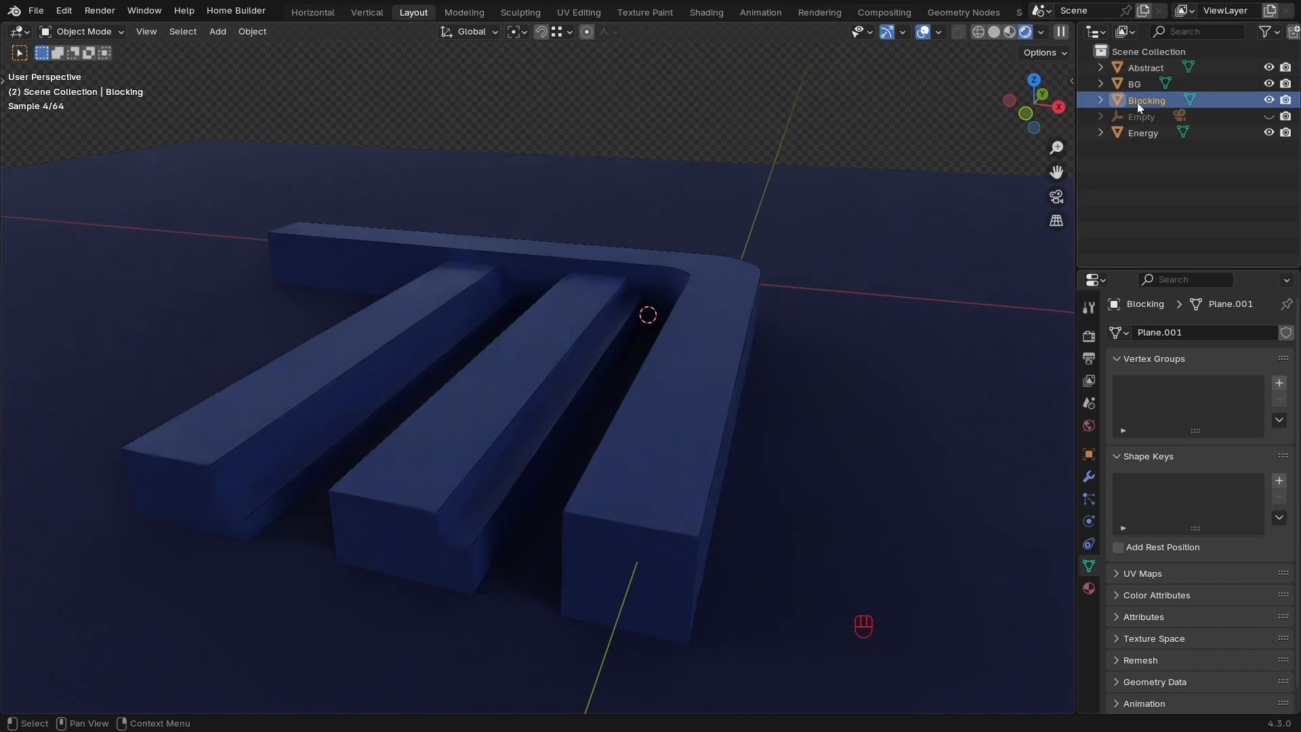
Convert the Energy edge object from a mesh to a curve.
click(1142, 132)
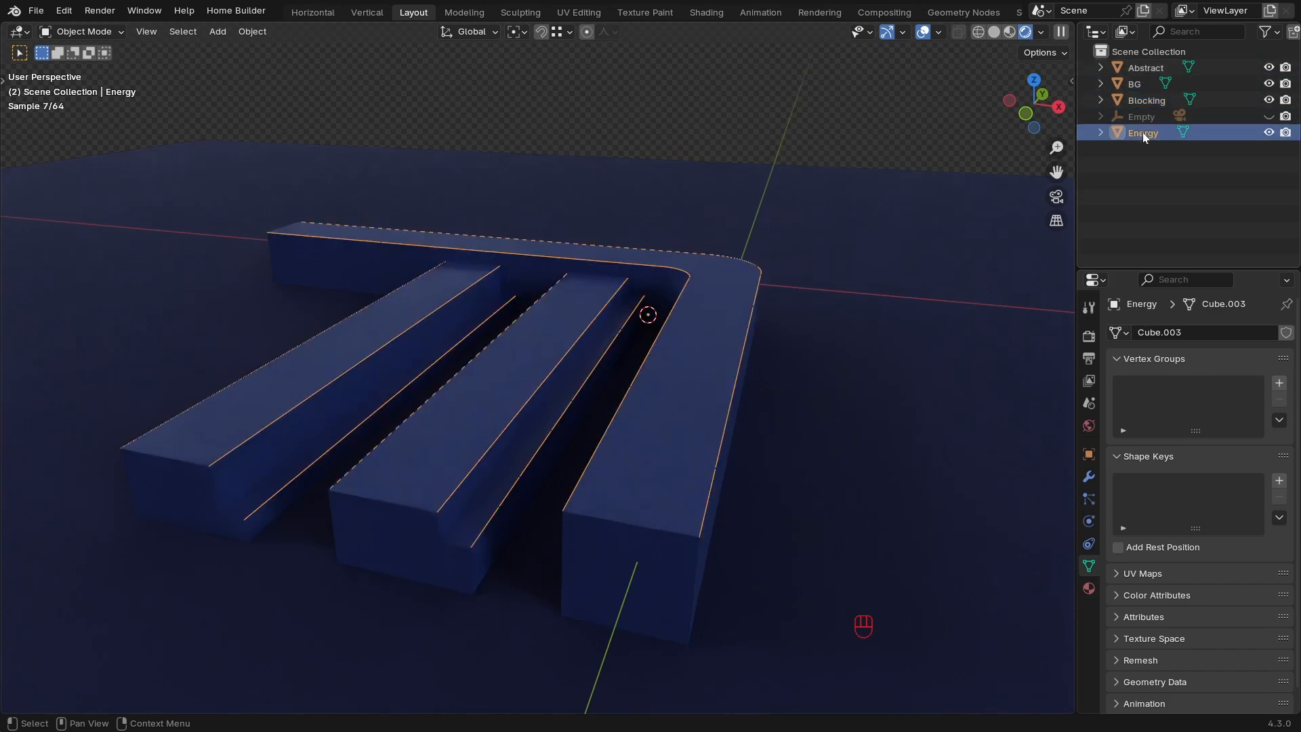
ctrl+middle_drag(620, 355, 659, 412)
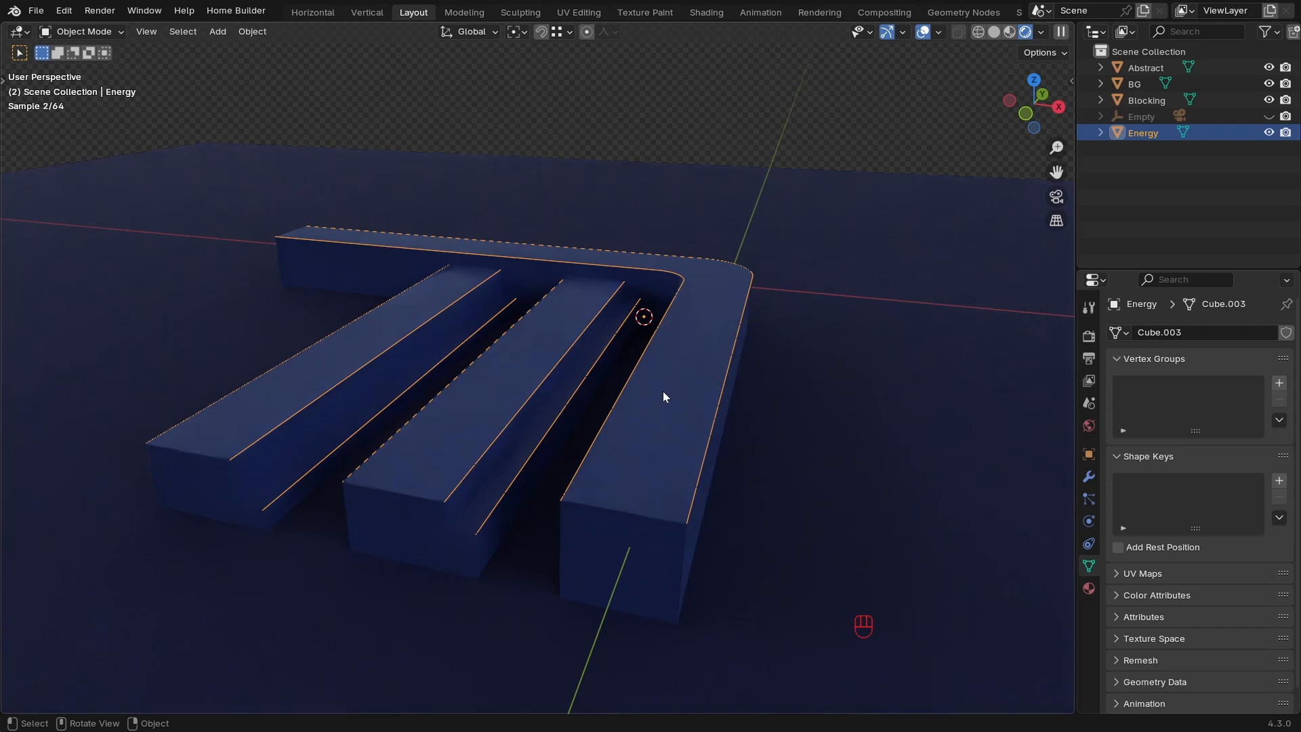
right_click(693, 383)
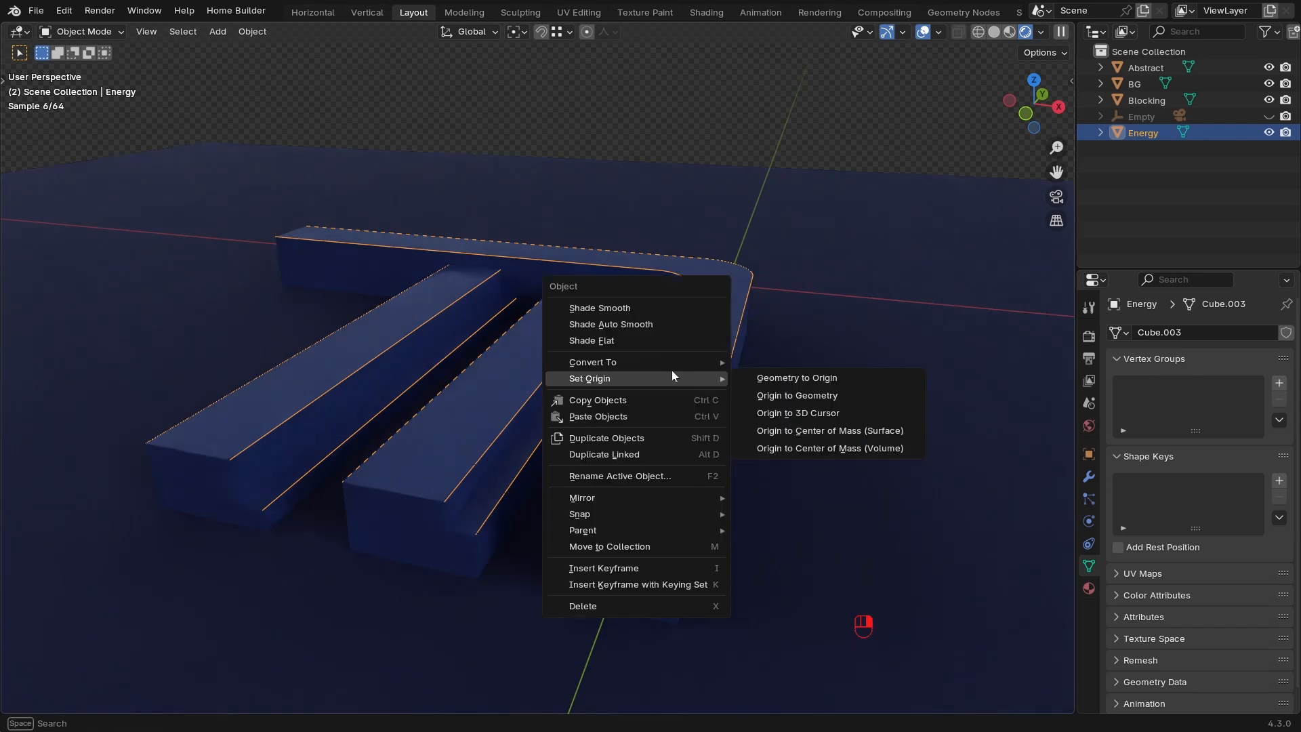
mouse_move(628, 360)
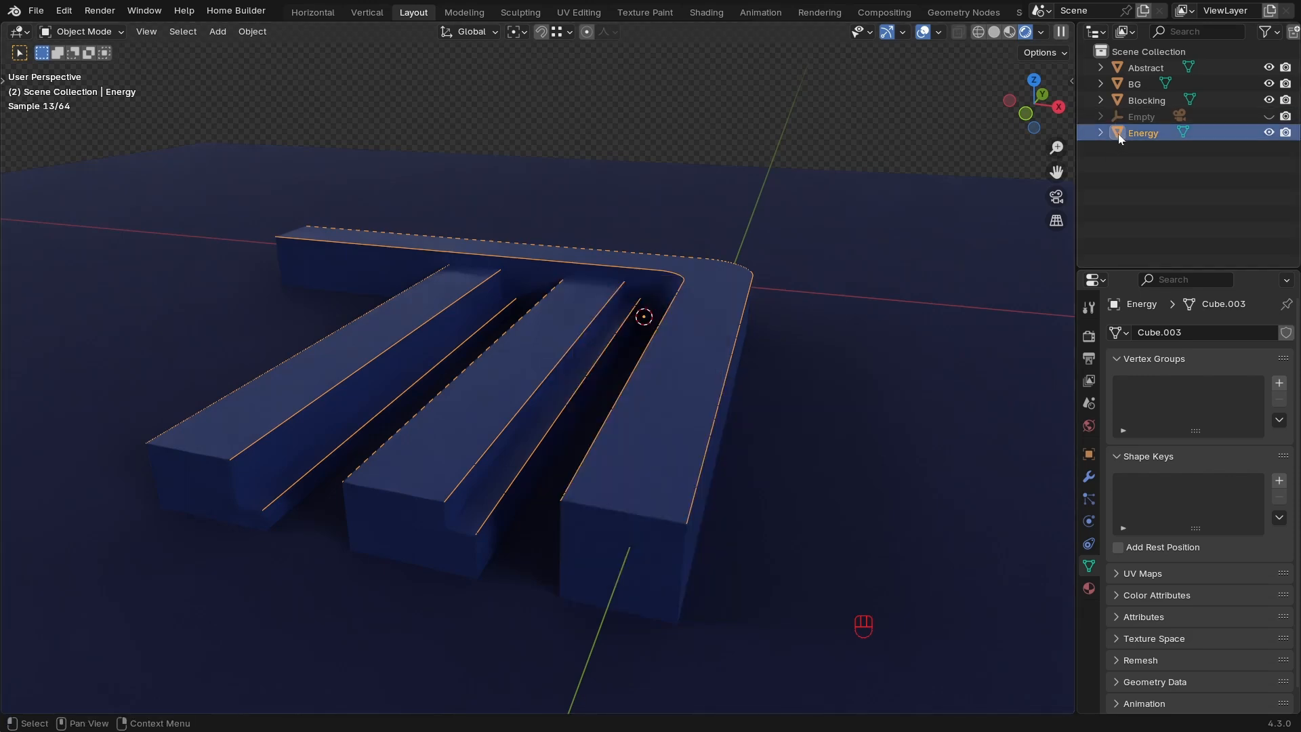
right_click(852, 307)
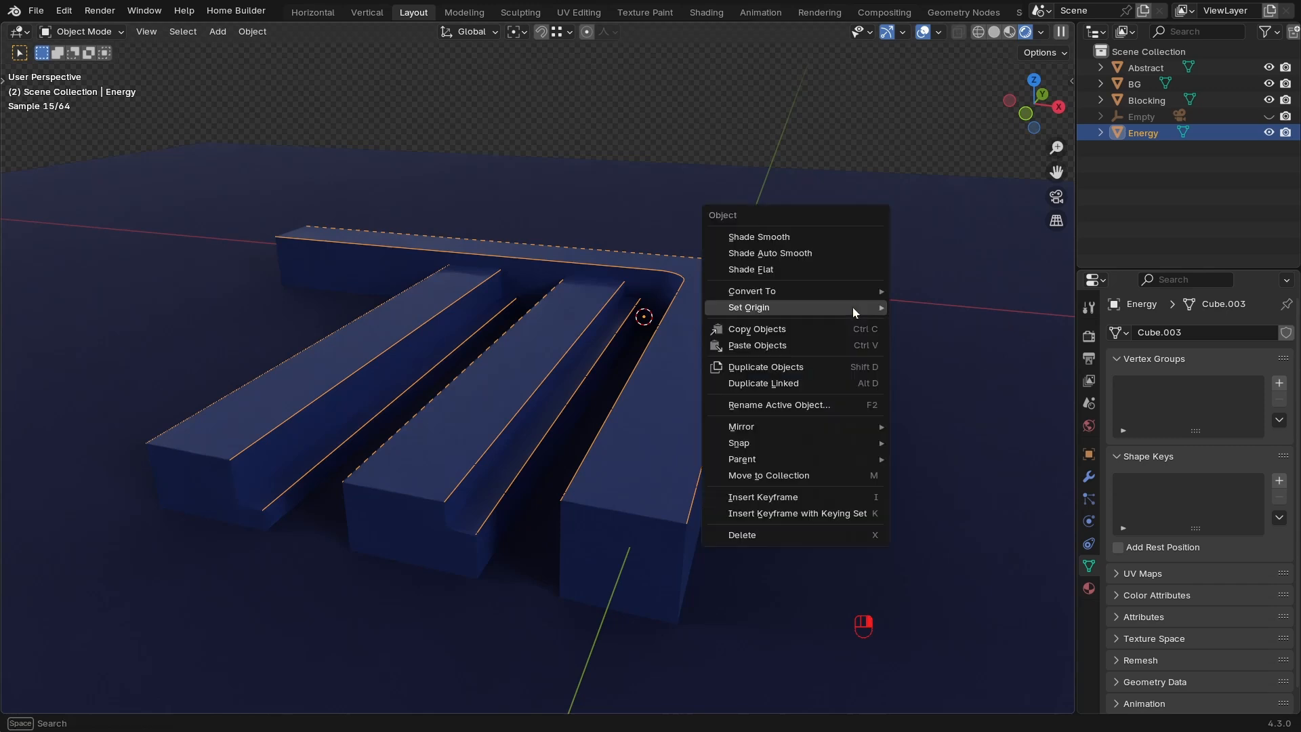
mouse_move(852, 307)
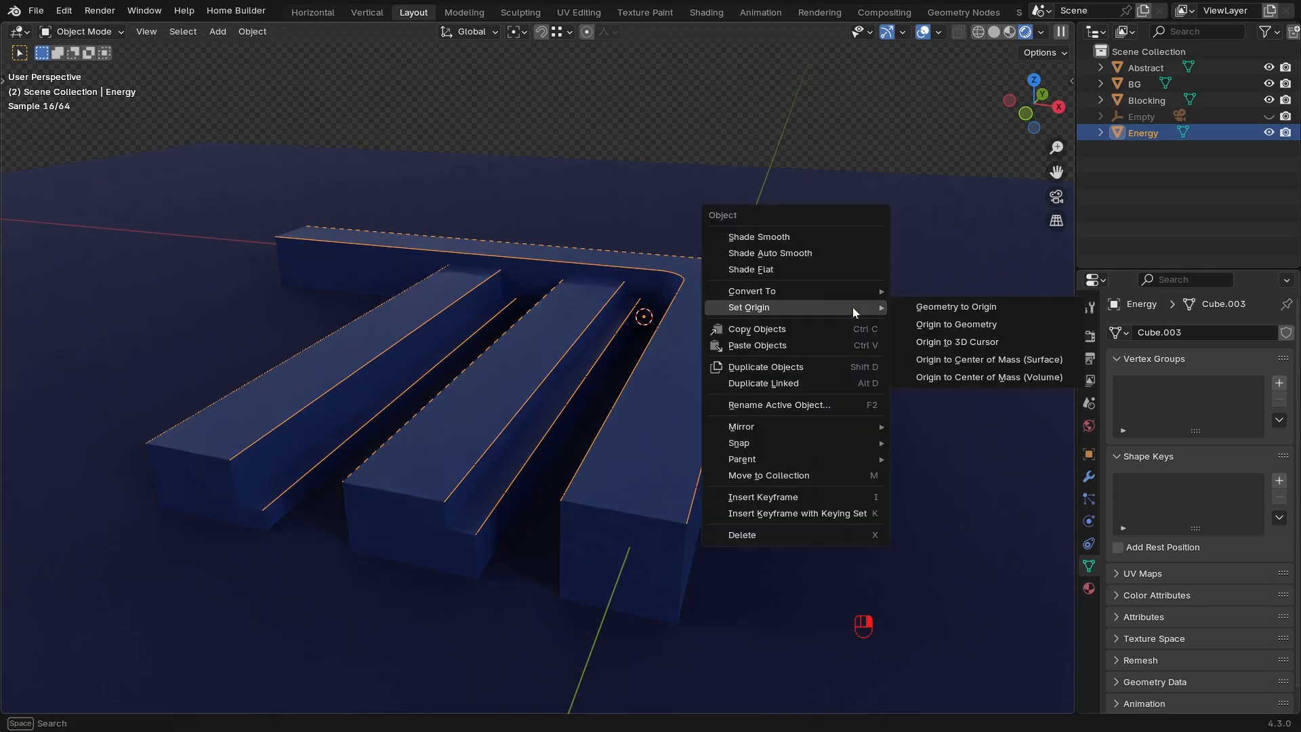
mouse_move(815, 296)
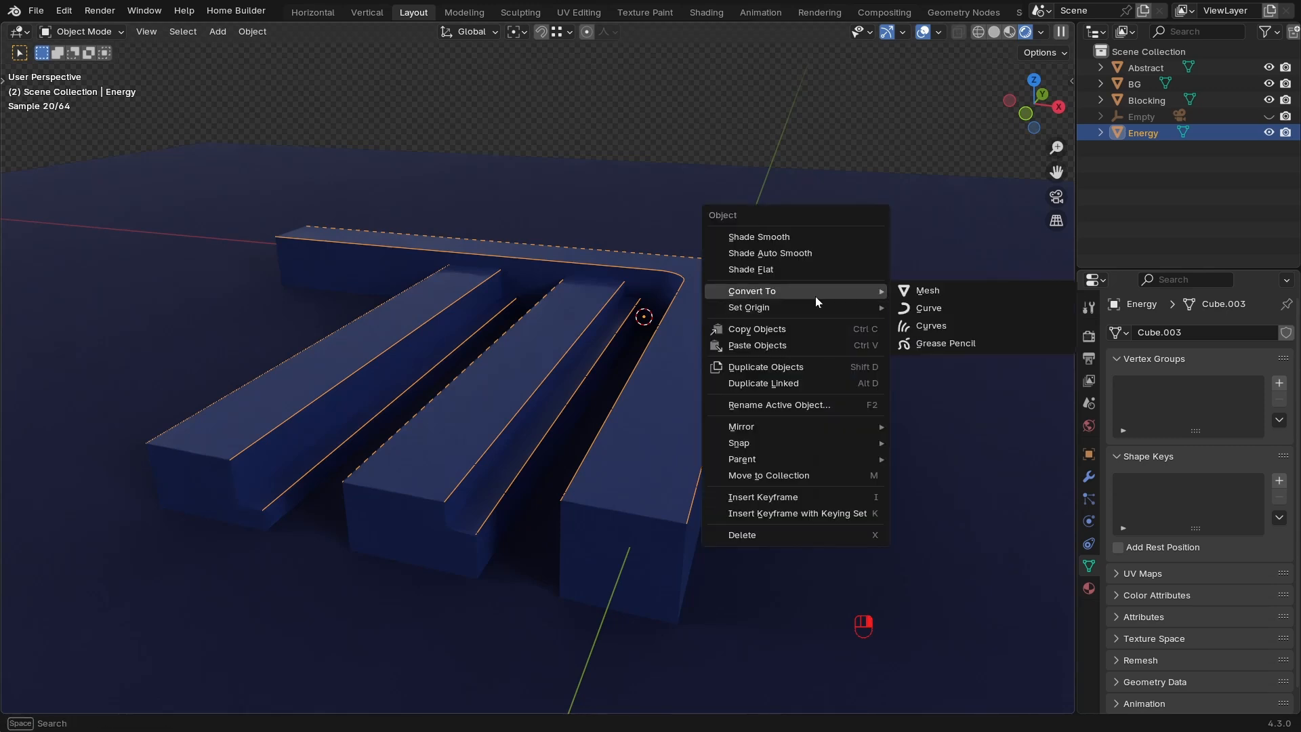
click(926, 308)
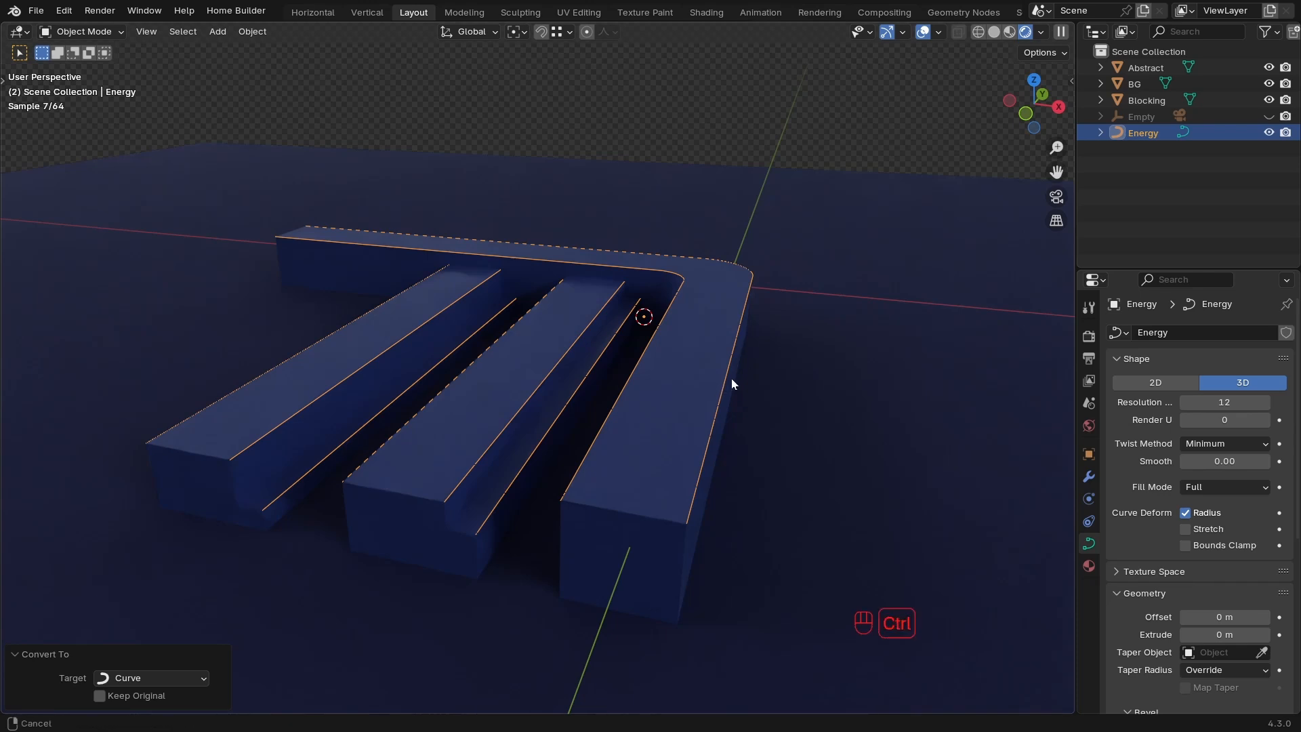
Open the Energy curve in Edit Mode.
scroll(740, 370, up, 1)
key(Tab)
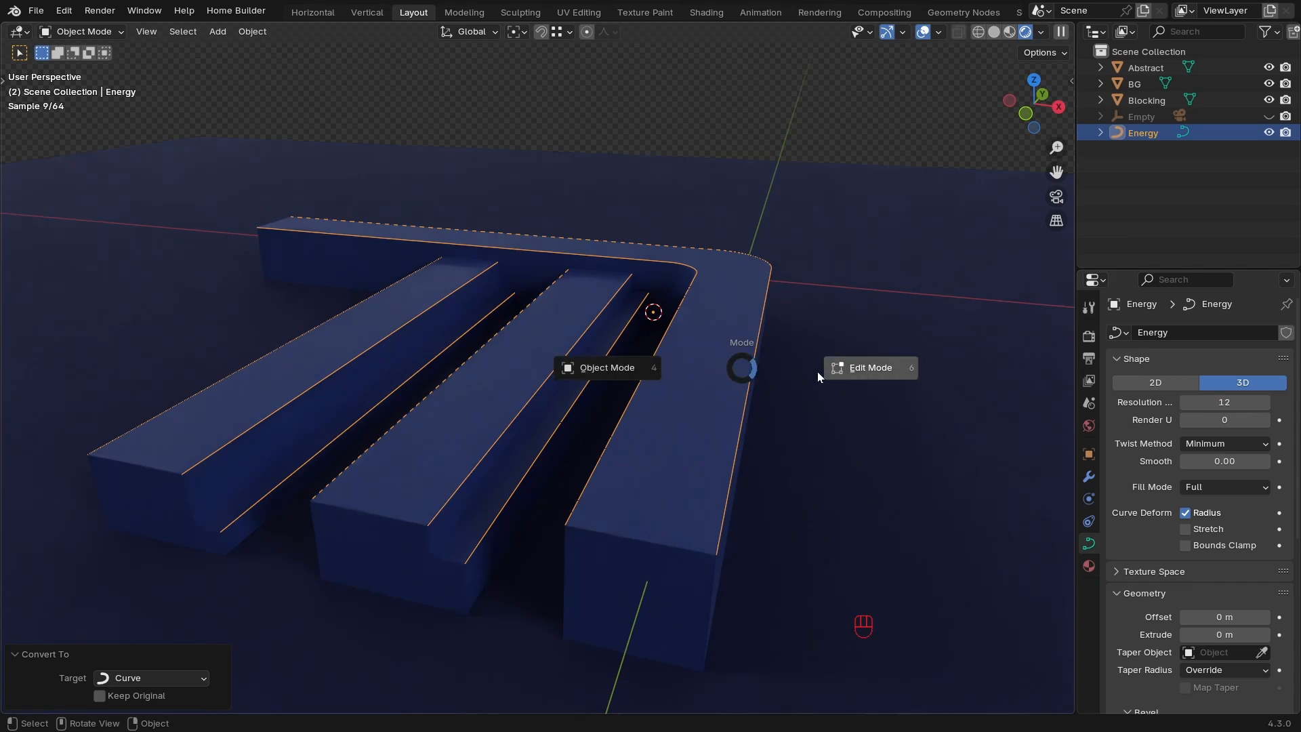
click(858, 368)
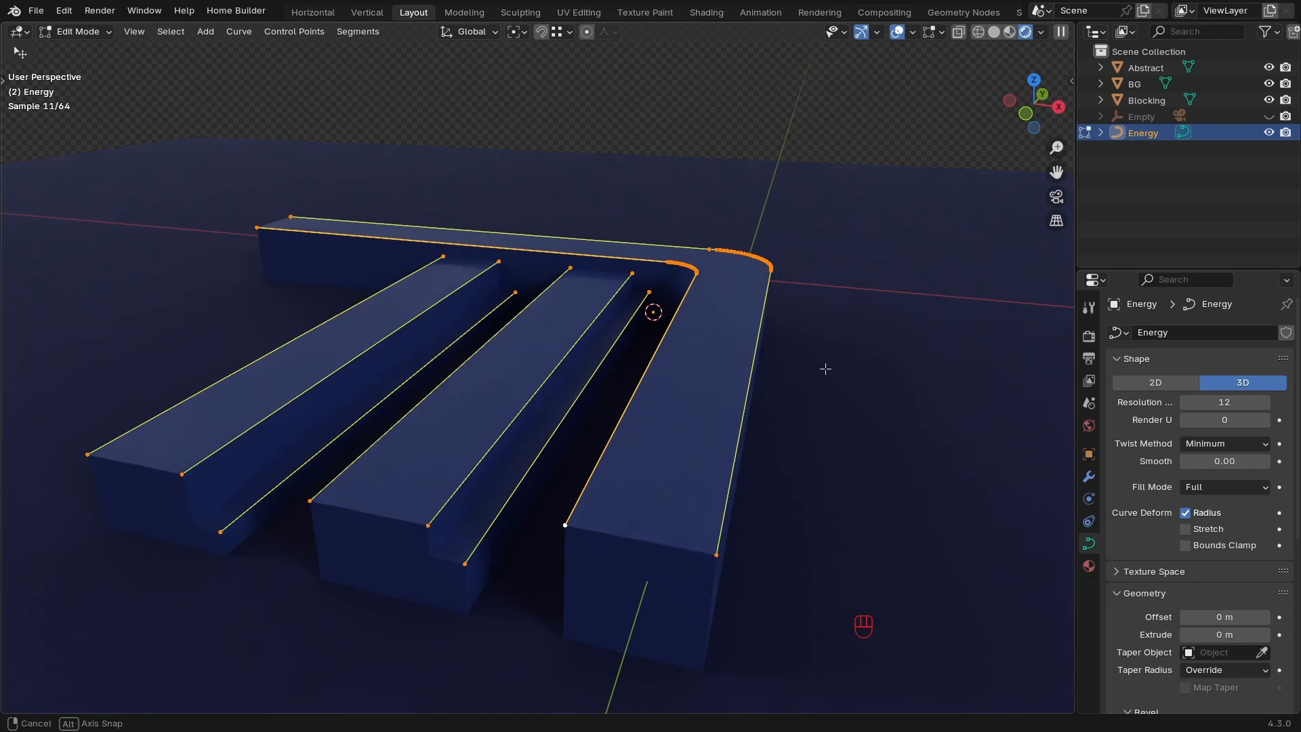
Show the tool shelf in the 3D viewport.
middle_drag(827, 369, 794, 376)
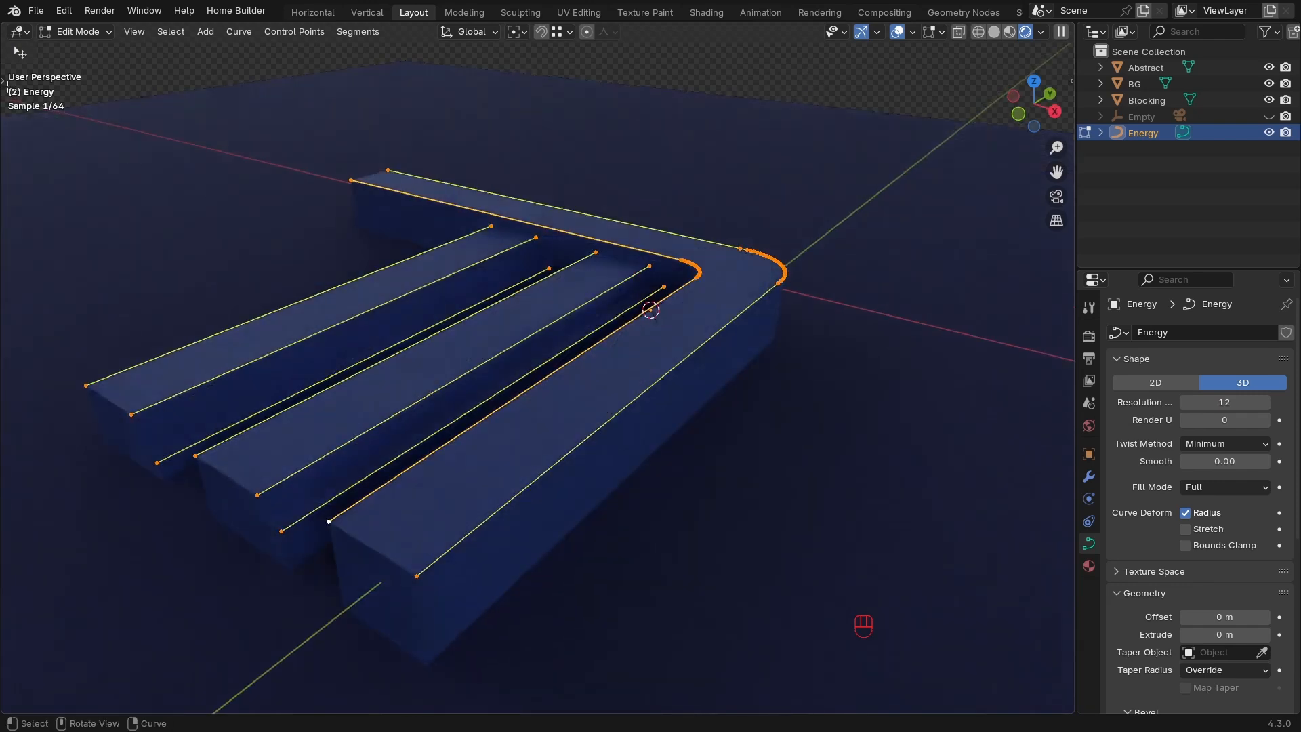
click(4, 85)
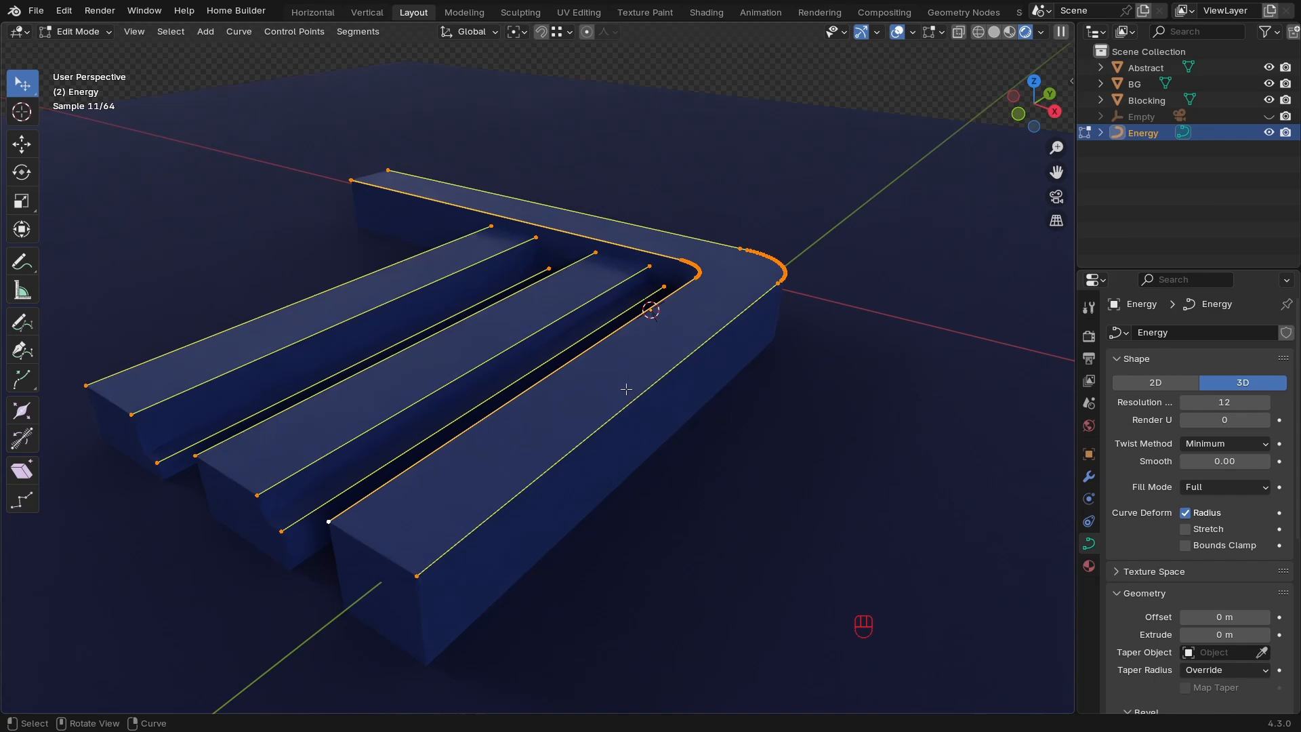
ctrl+middle_drag(635, 421, 723, 434)
shift+middle_drag(724, 433, 728, 392)
ctrl+middle_drag(728, 391, 712, 426)
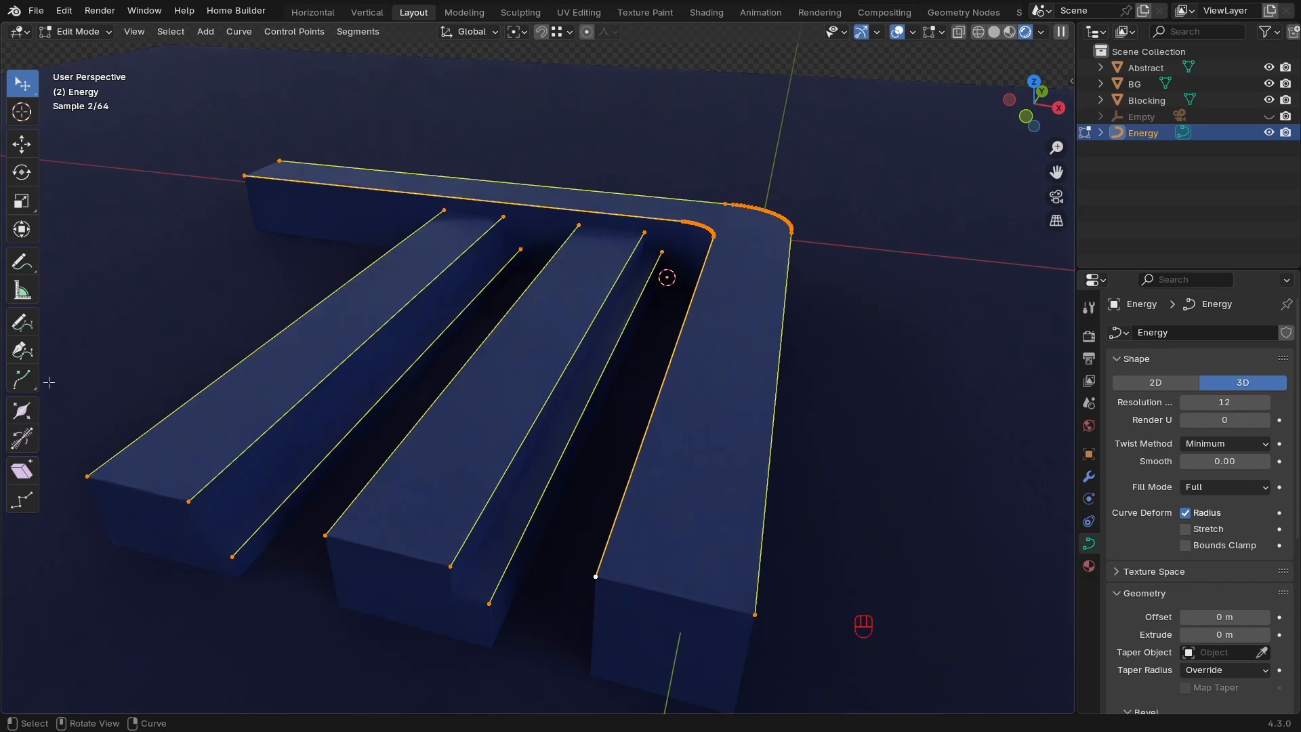
Shorten the L-shaped bar's outer edge line by moving its front endpoint about 1.77 m along Y.
ctrl+middle_drag(663, 509, 659, 498)
shift+middle_drag(660, 498, 648, 490)
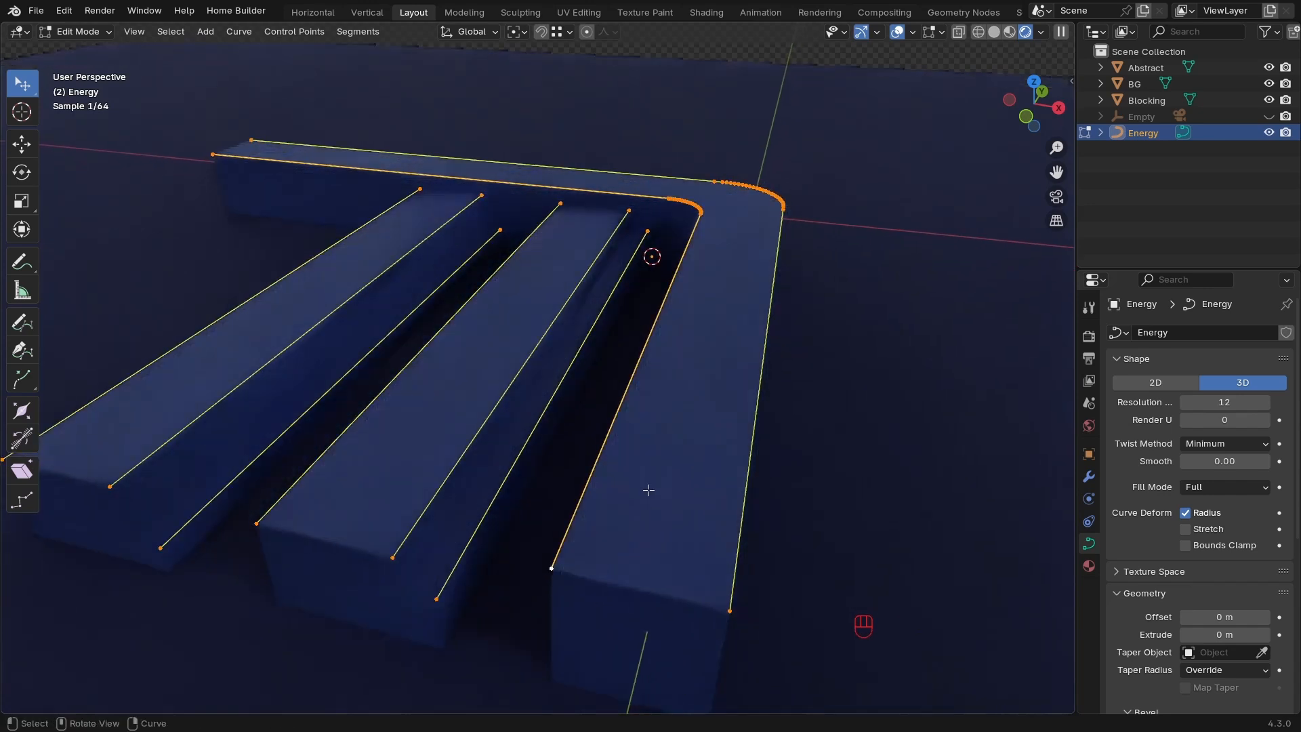
click(729, 609)
key(g)
key(g)
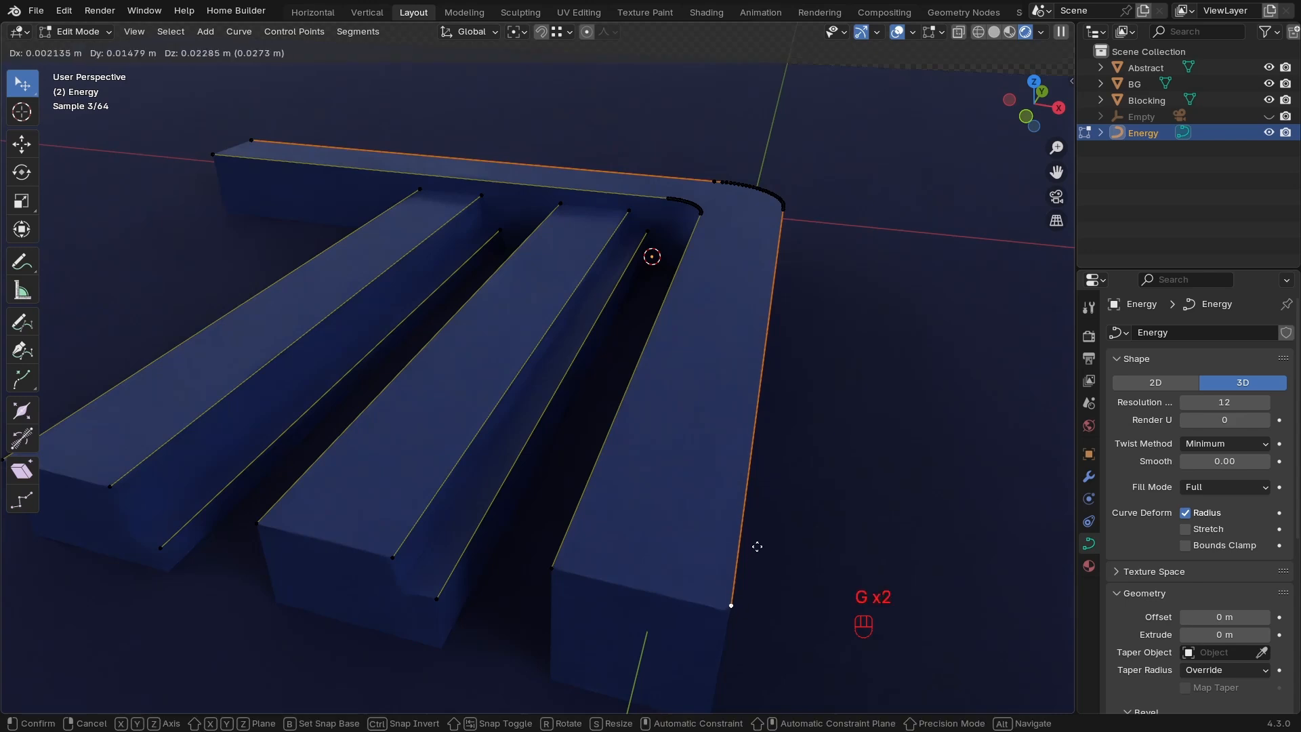
key(g)
key(y)
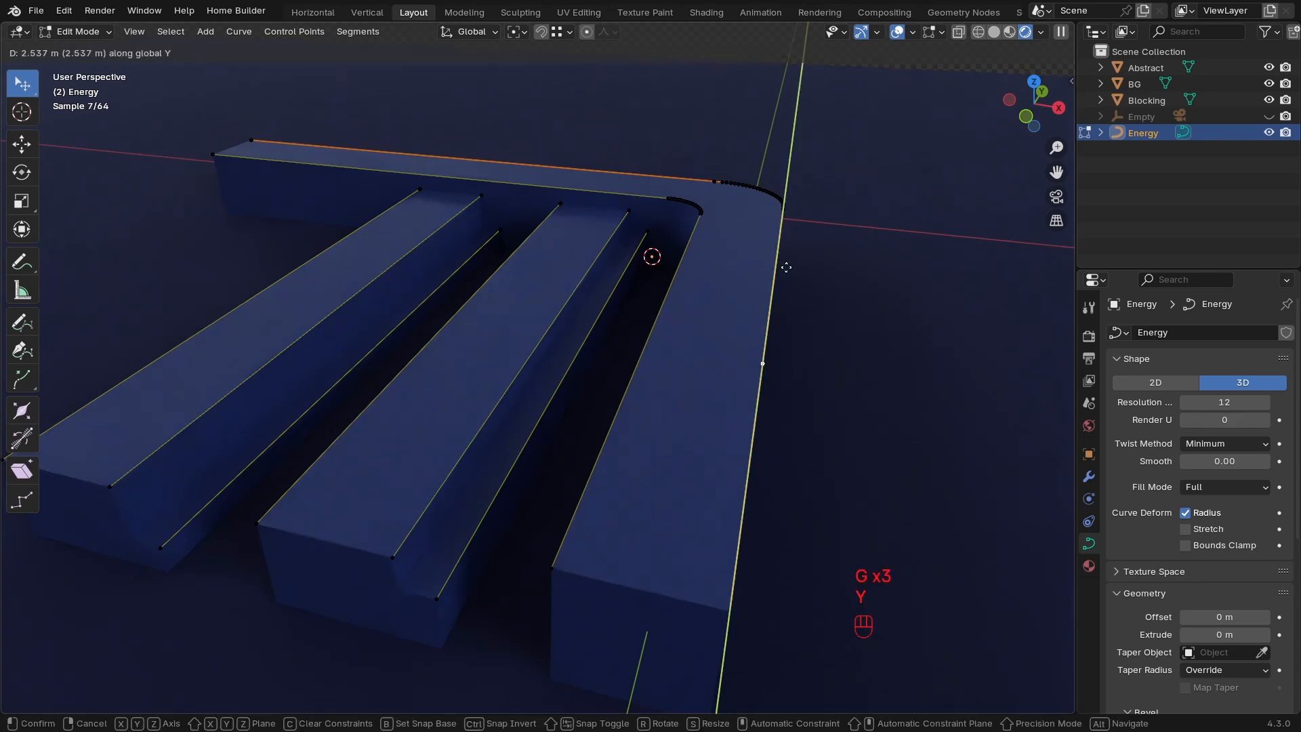
click(764, 318)
Shorten the L-shaped bar's inner edge line by moving its front endpoint about 1.77 m along Y.
middle_drag(820, 424, 727, 418)
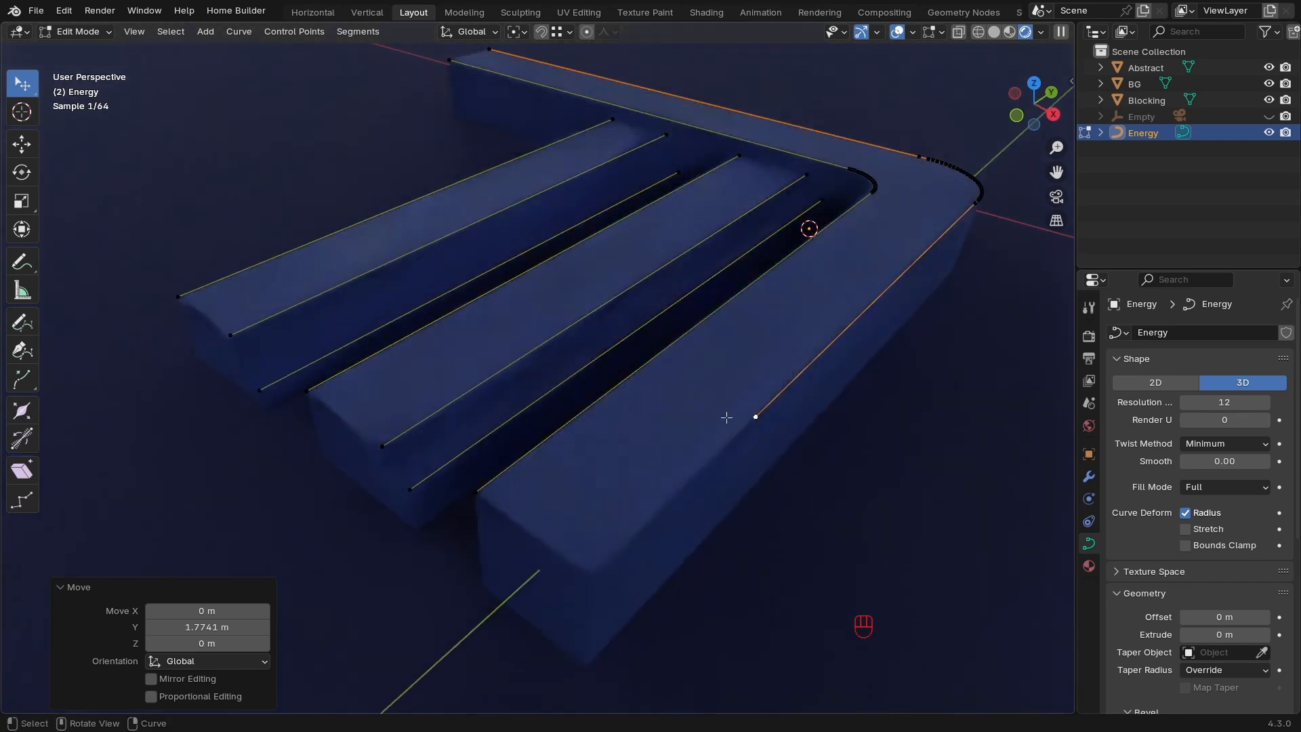
click(496, 483)
key(g)
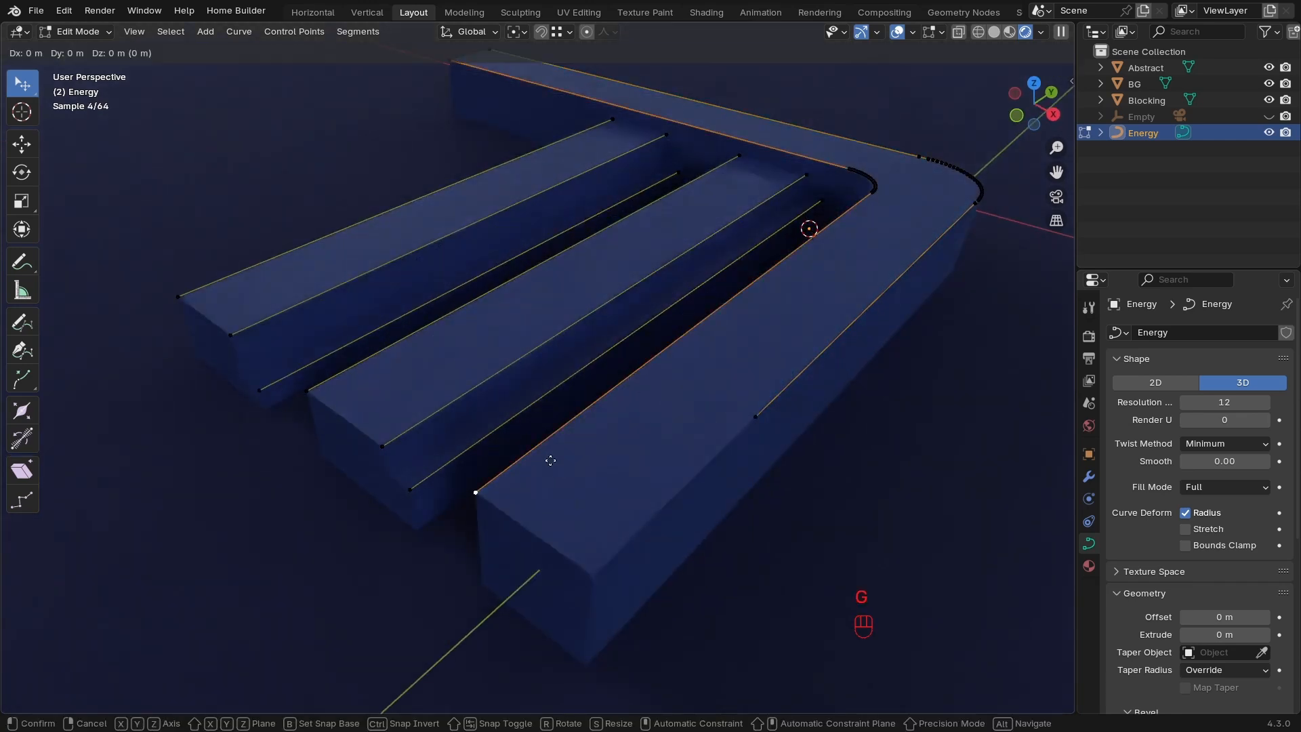
key(y)
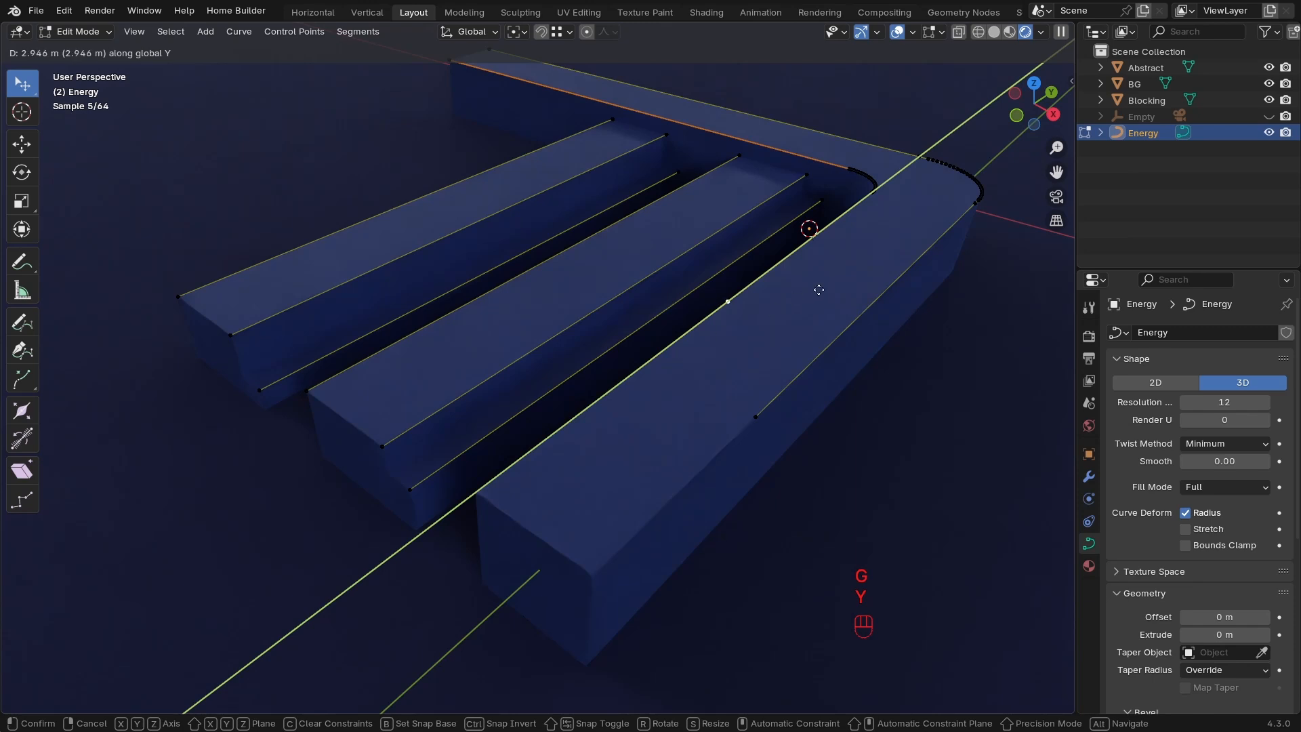
click(696, 359)
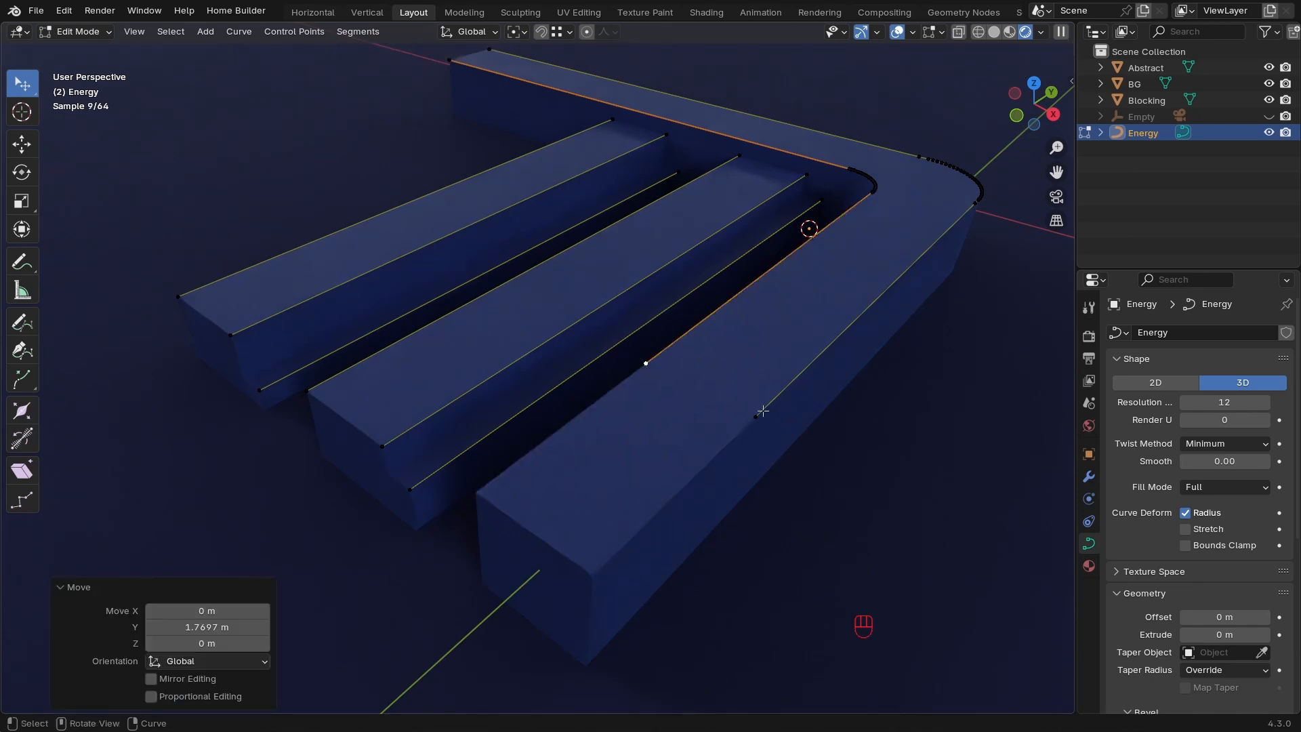
Move the front endpoint of the L-shaped bar's outer edge line about 2.44 m further along Y toward the bend.
key(g)
key(y)
click(896, 273)
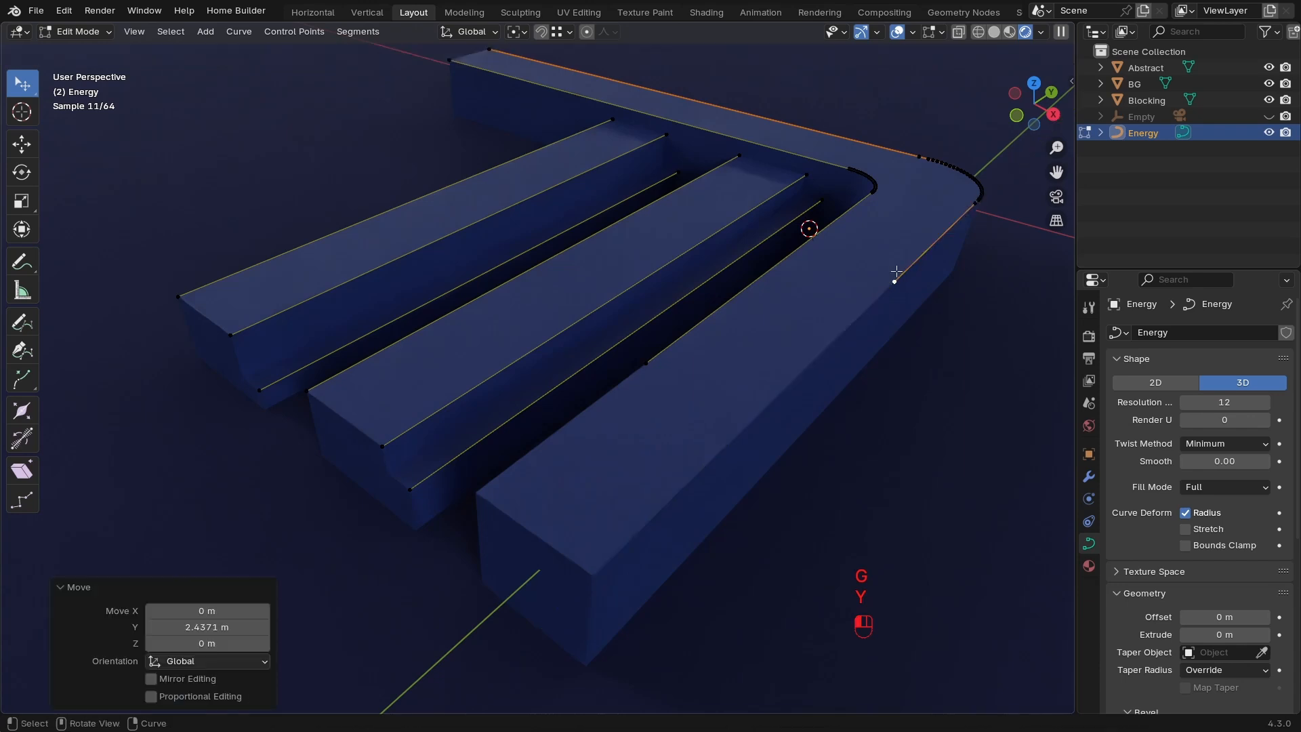
Move the far endpoints of both L-shaped bar edge lines along X toward the bend, the outer one by about 3.9 m.
ctrl+middle_drag(897, 273, 655, 387)
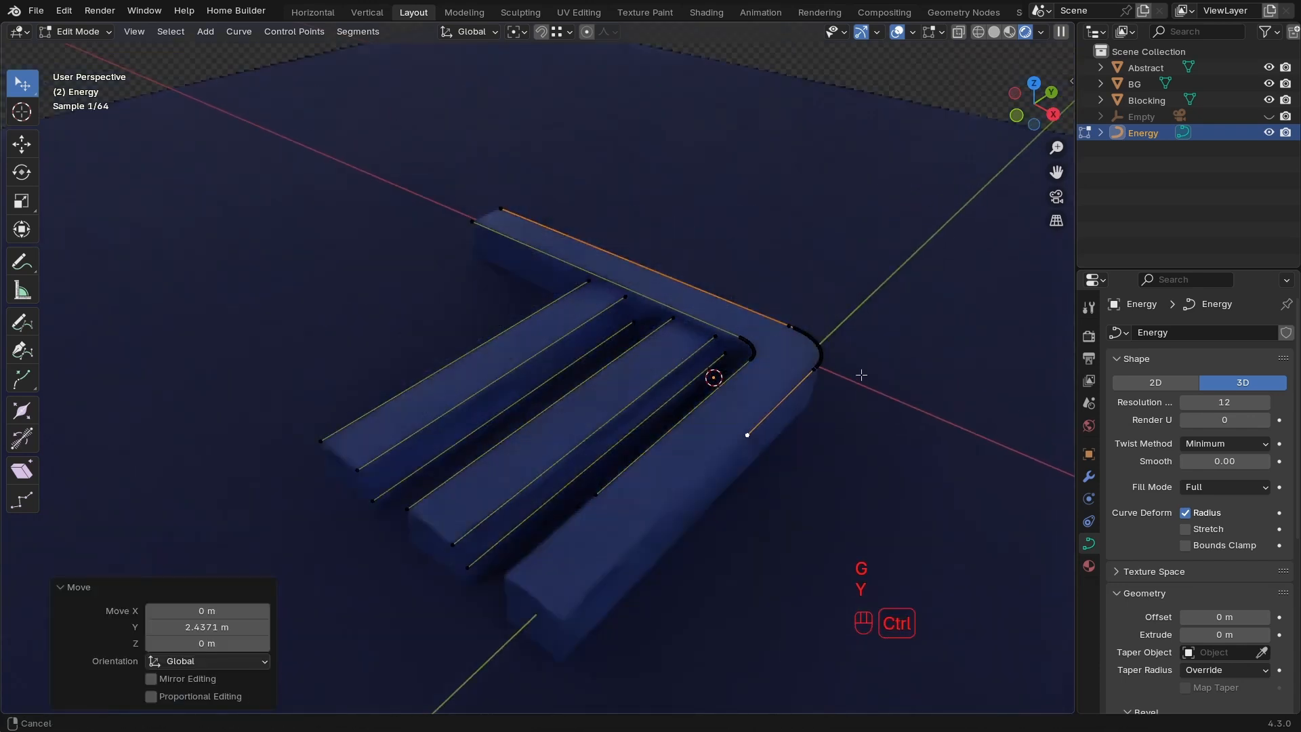
ctrl+middle_drag(861, 375, 885, 353)
click(456, 181)
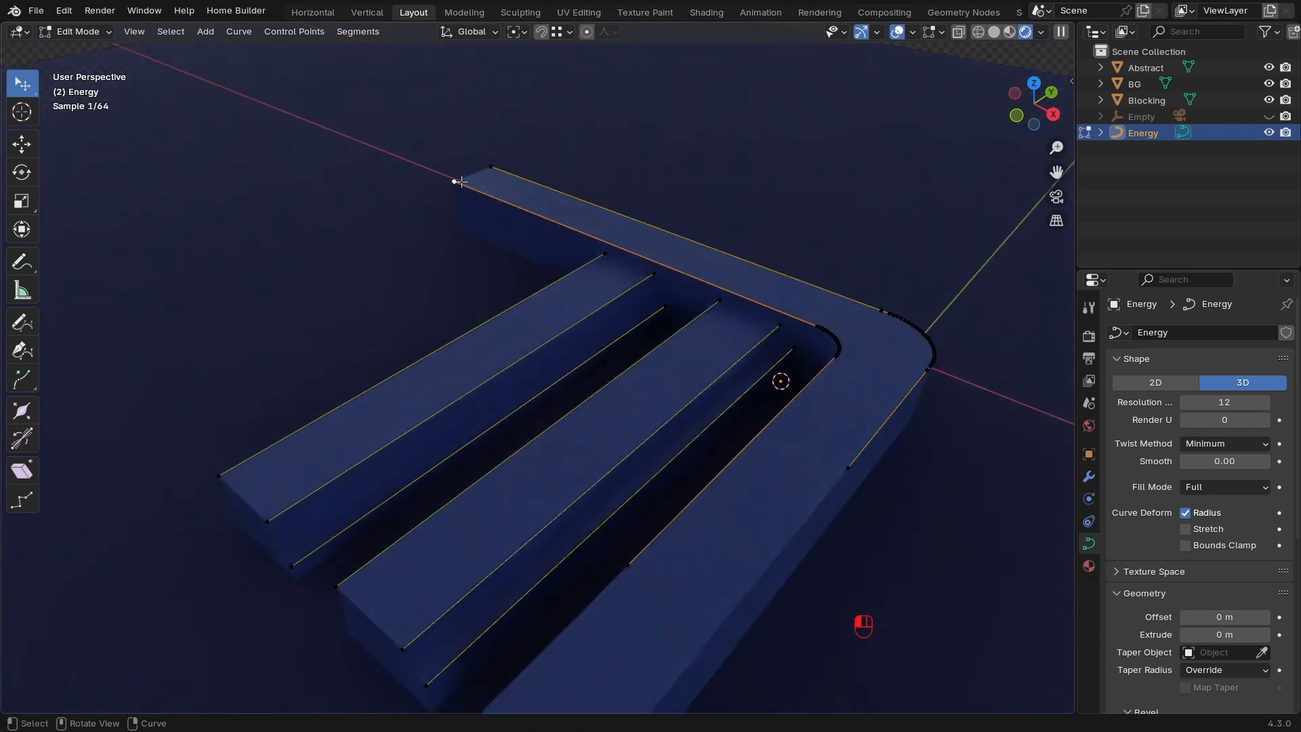
key(g)
key(y)
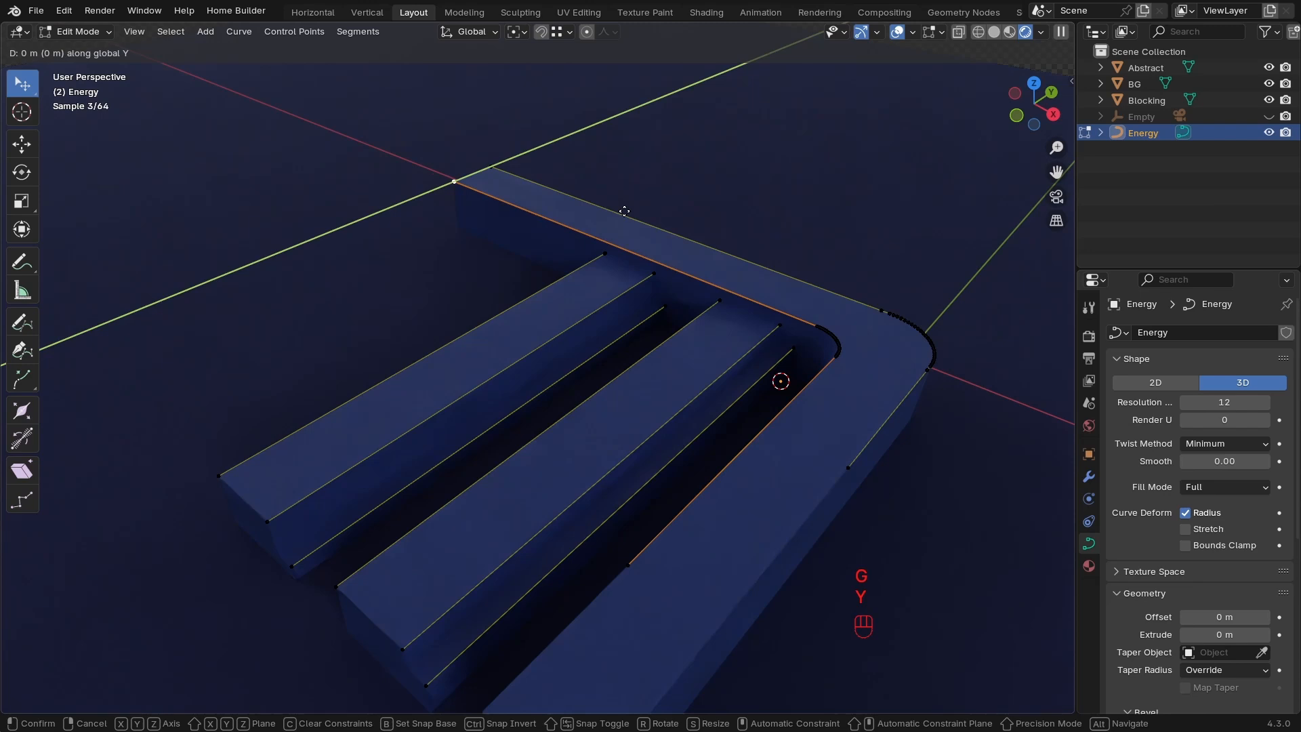
key(x)
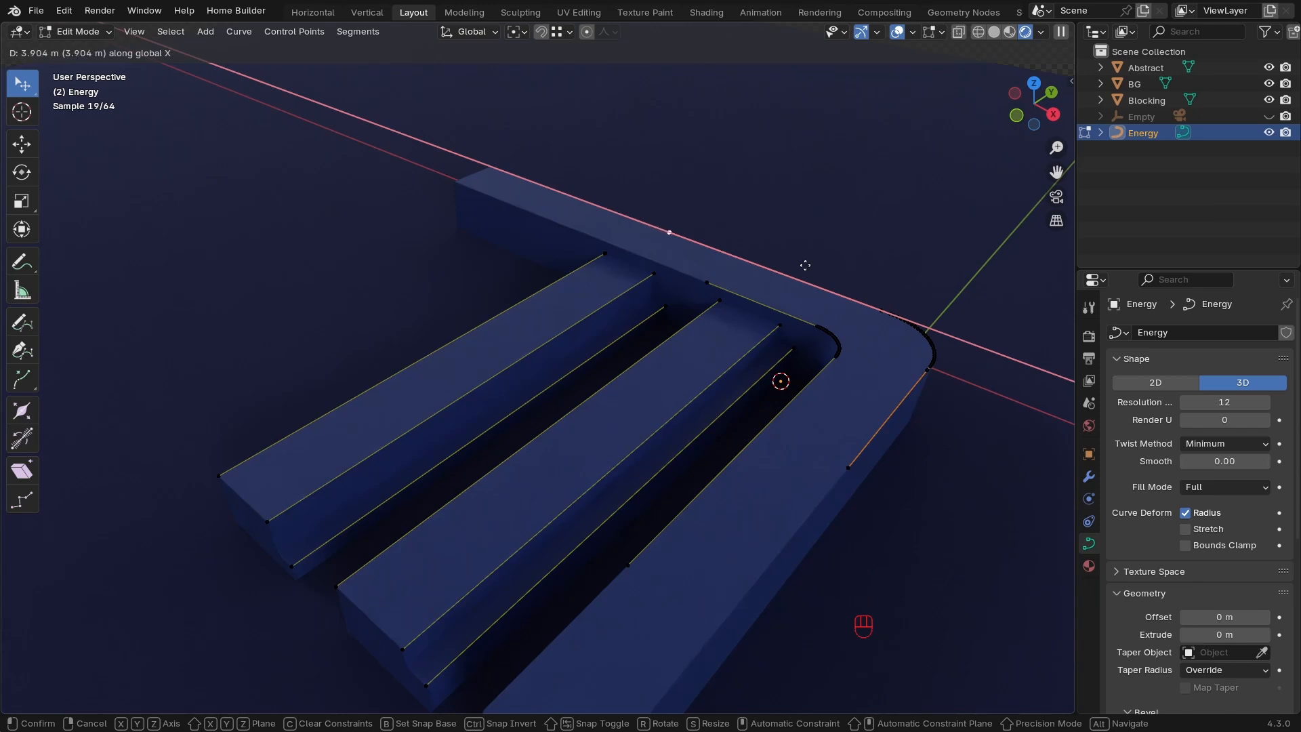
click(805, 265)
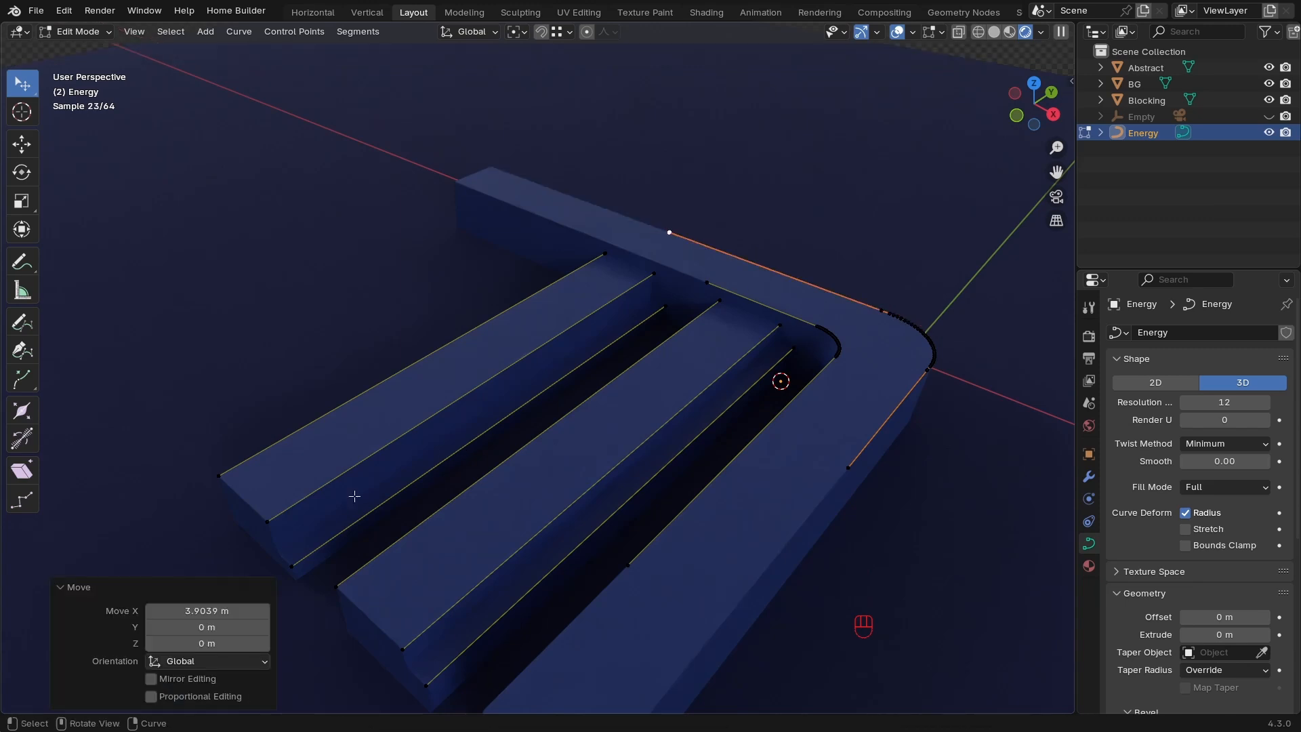
Shorten the middle bar's left upper edge line by moving its front endpoint about 3.48 m along Y.
click(335, 594)
key(g)
key(y)
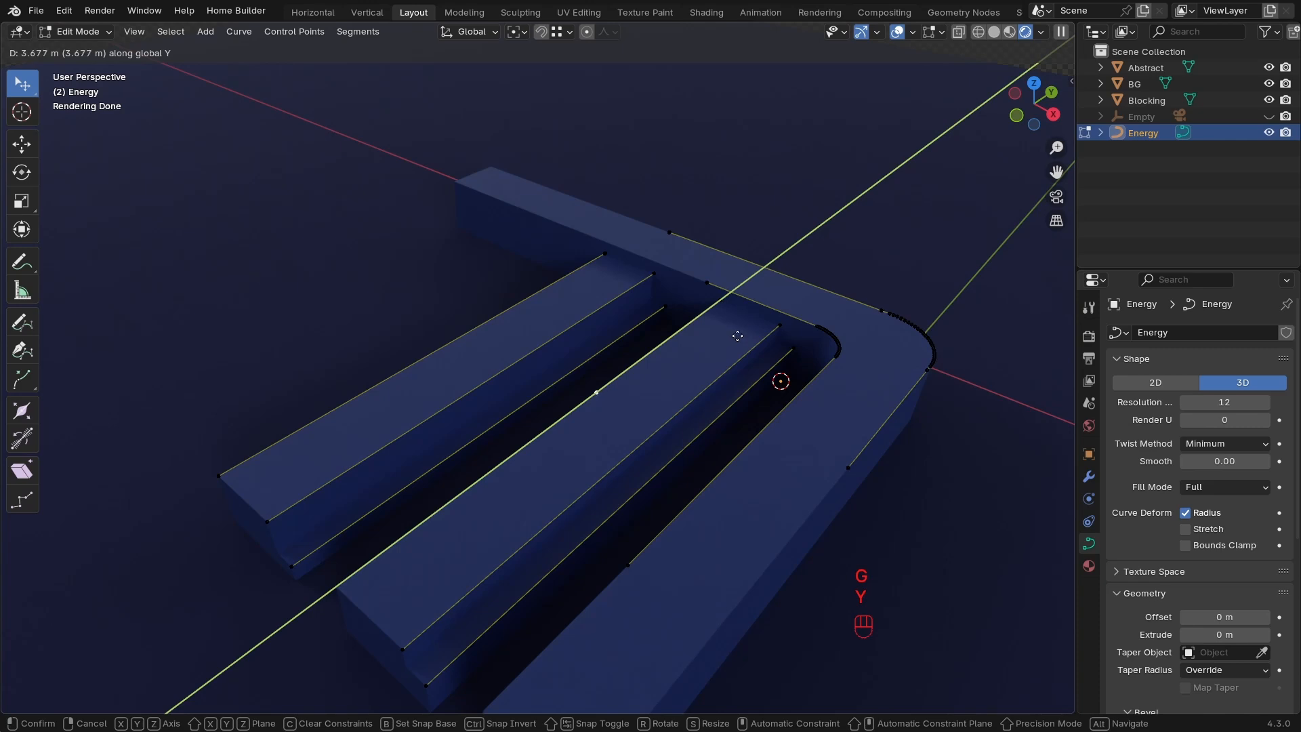
click(728, 339)
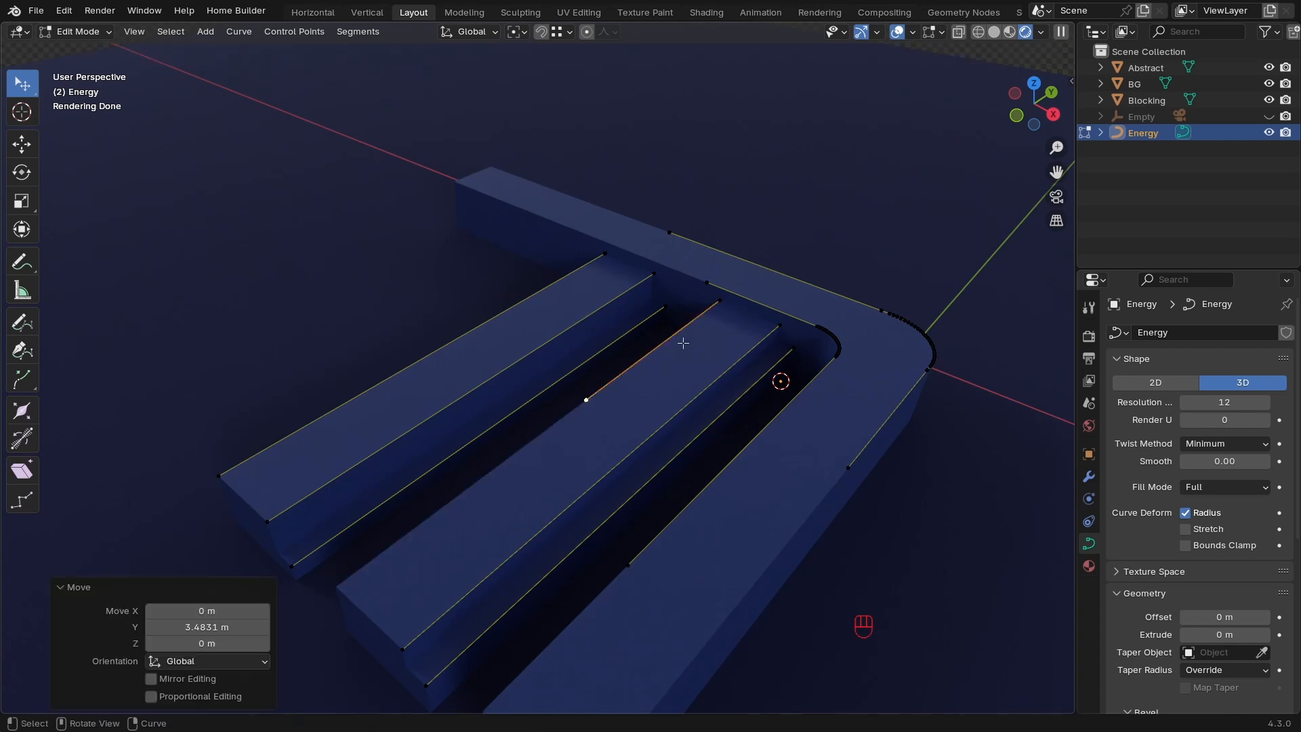
Select the whole shortened left edge line of the middle bar and move it about -1.33 m along Y.
key(l)
click(664, 342)
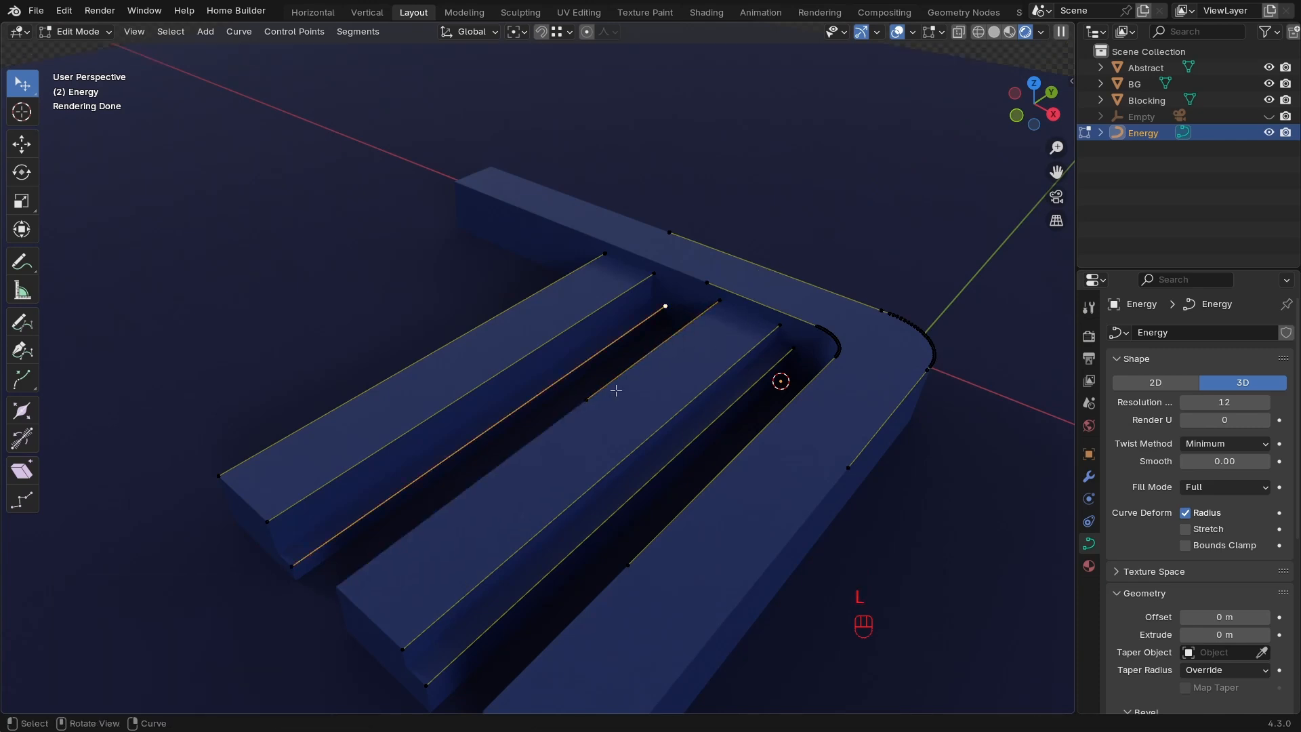
click(594, 400)
key(l)
key(g)
key(y)
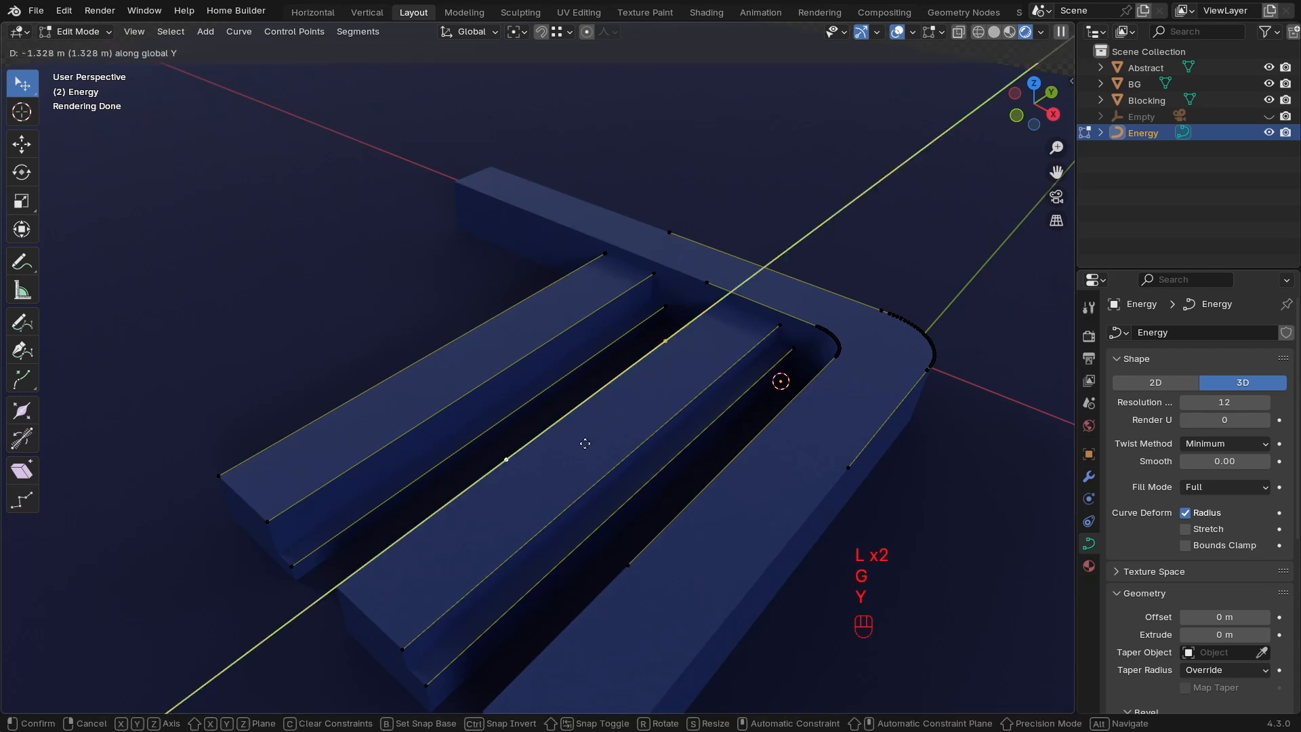
click(585, 443)
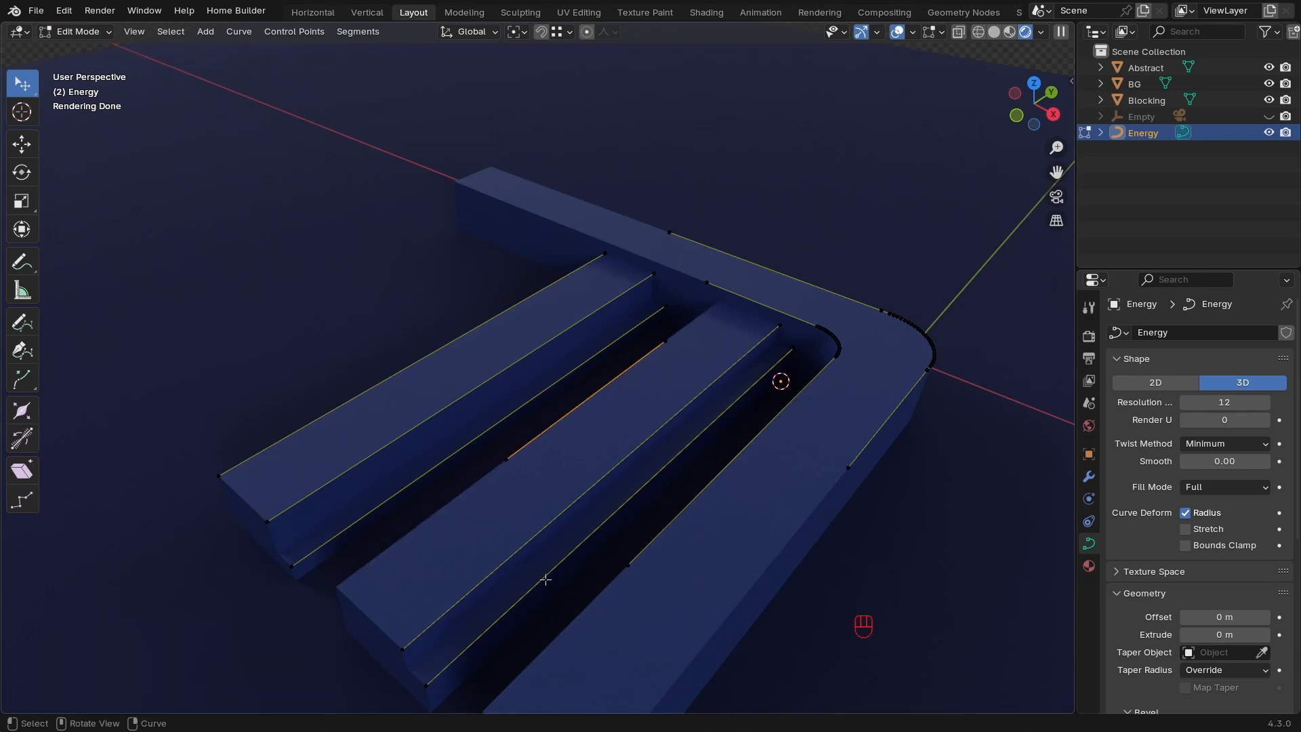
click(433, 685)
key(l)
key(l)
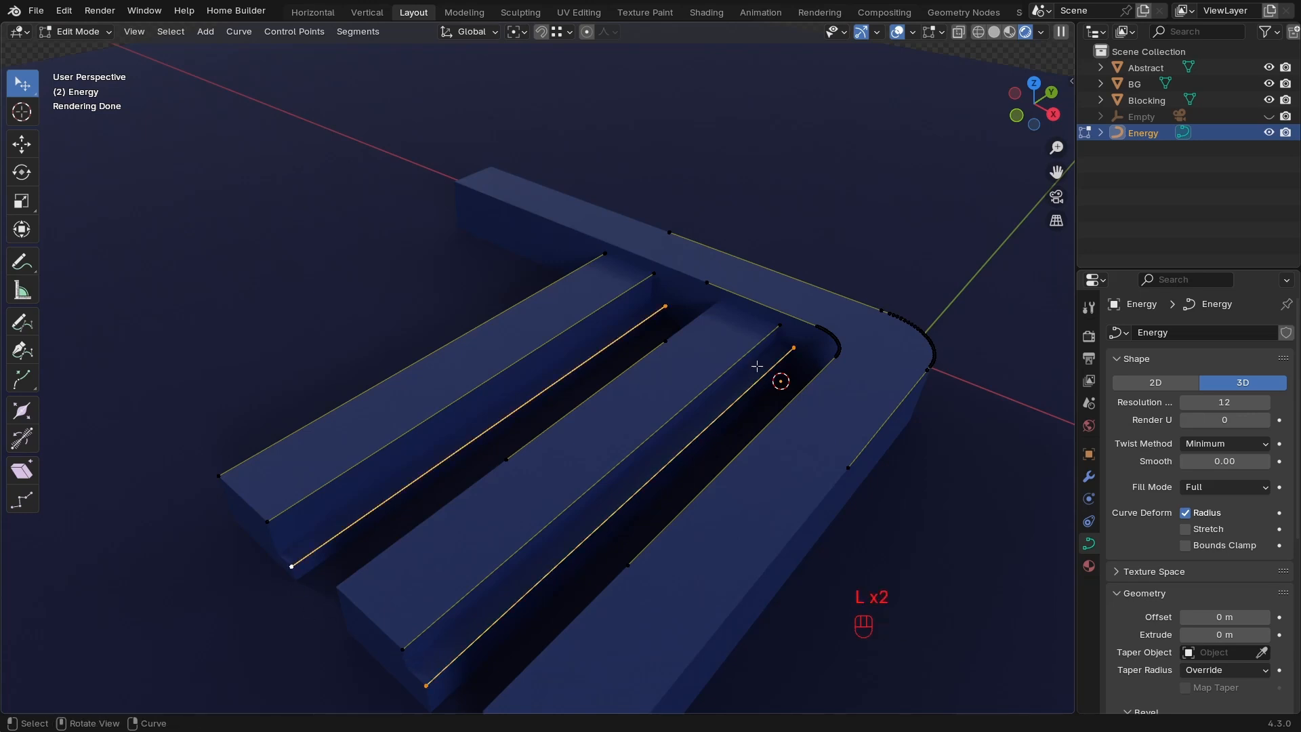
Shorten the middle bar's right upper edge line by moving its rear endpoint about -3.3 m along Y.
middle_drag(672, 466, 779, 353)
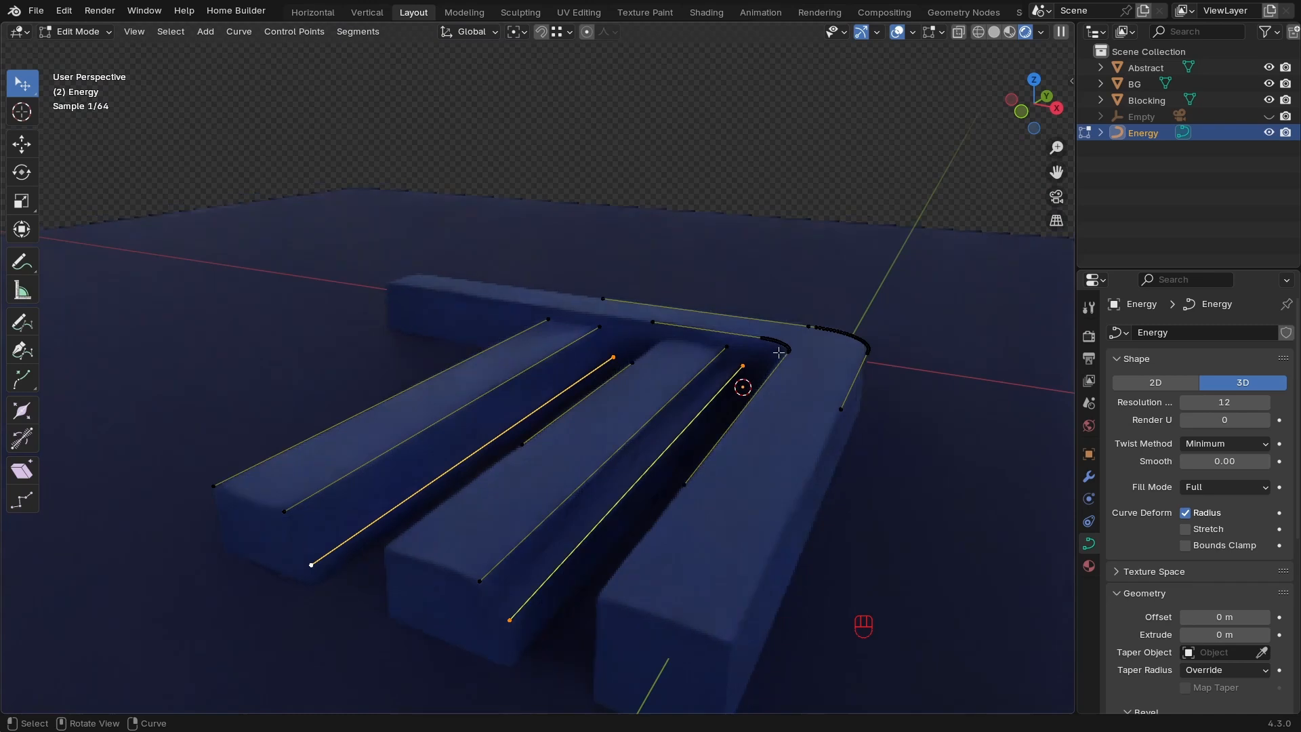
click(743, 386)
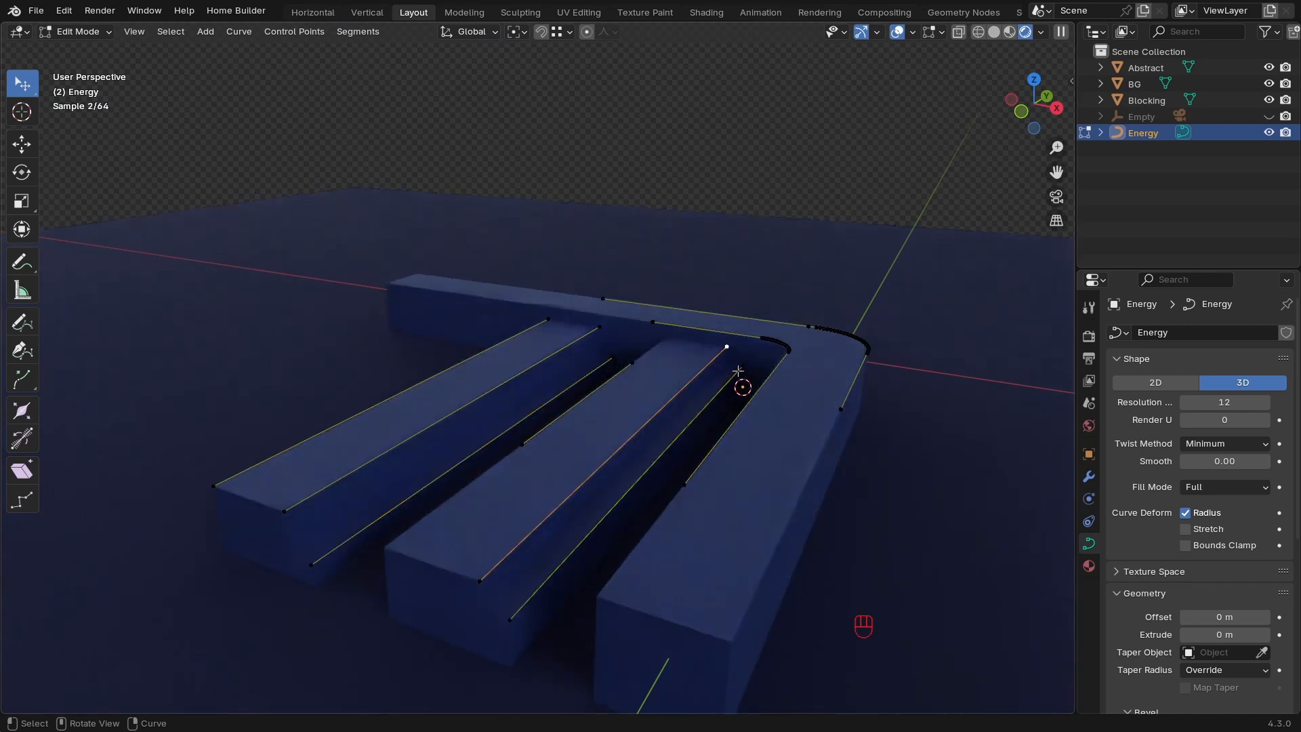
key(g)
key(y)
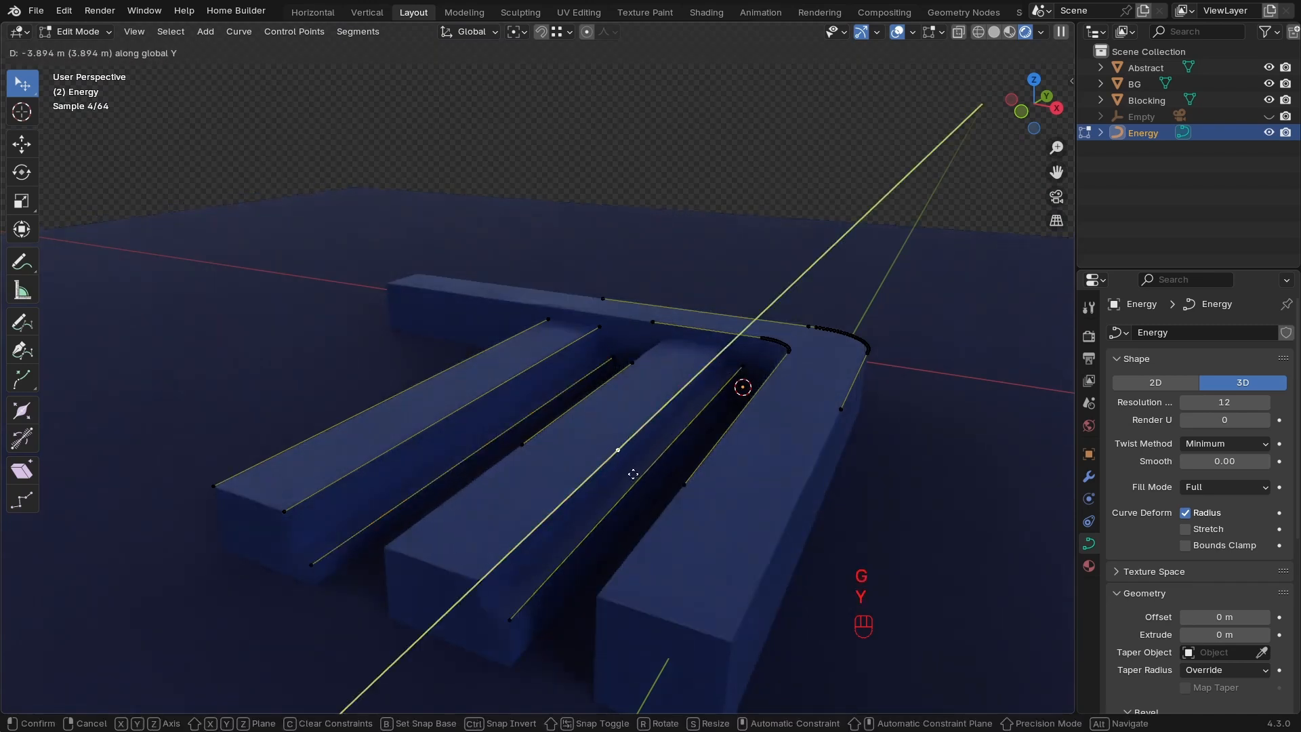
click(646, 450)
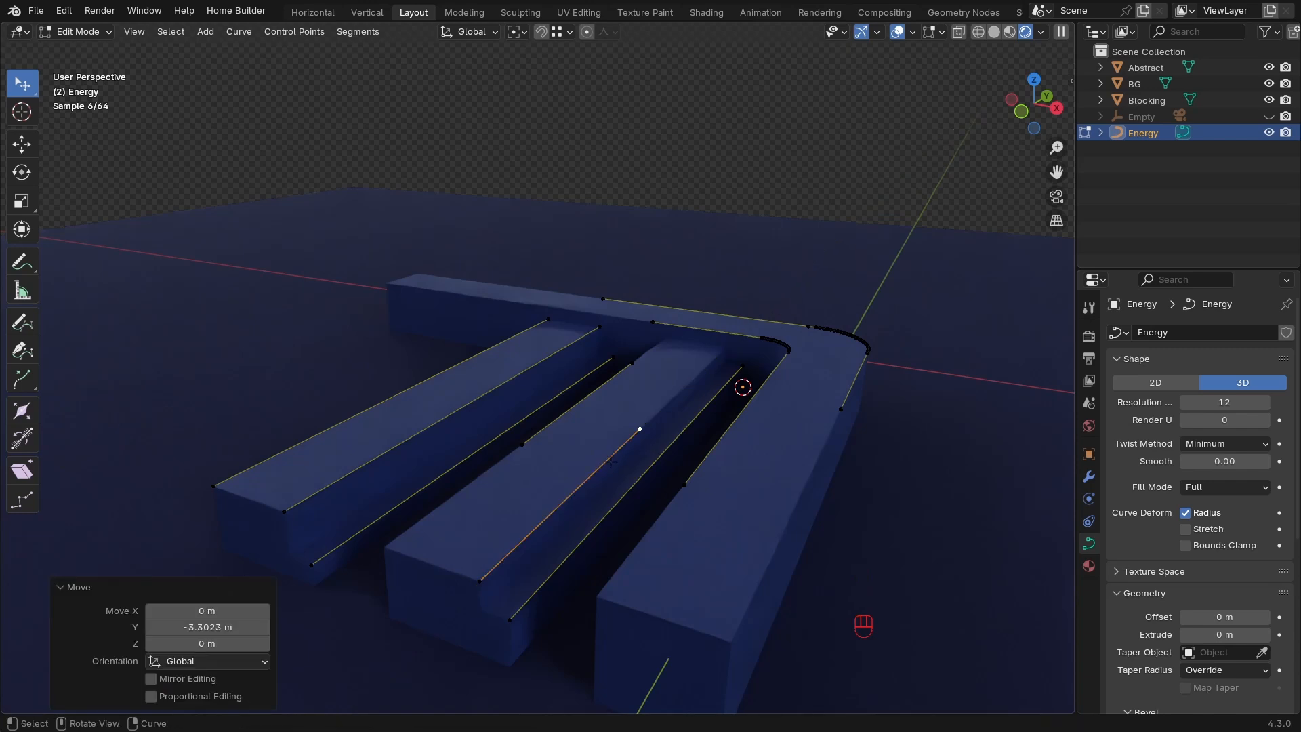
Select the whole shortened right edge line of the middle bar and move it about 1.78 m along Y.
key(l)
key(g)
key(y)
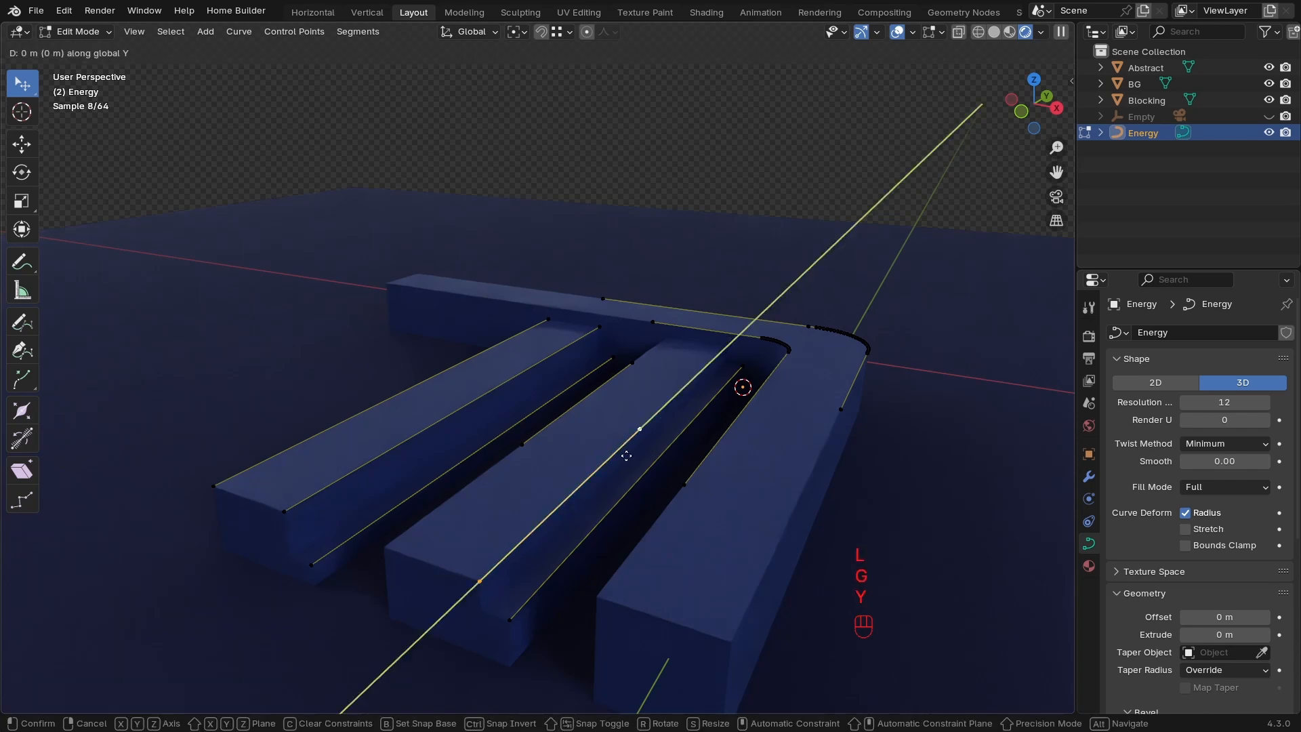
click(692, 377)
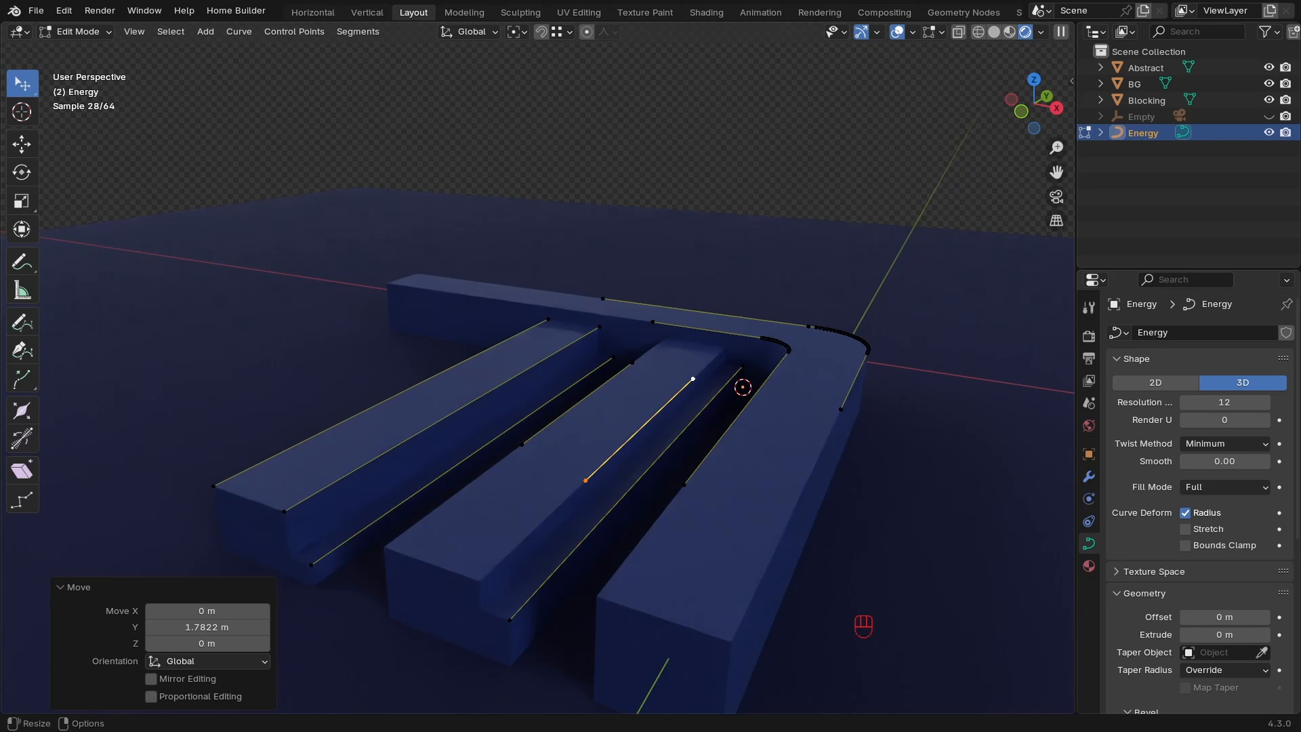
Shorten the left bar's right upper edge line by moving its front endpoint along Y to about the middle of the bar.
scroll(606, 403, up, 1)
middle_drag(662, 393, 658, 363)
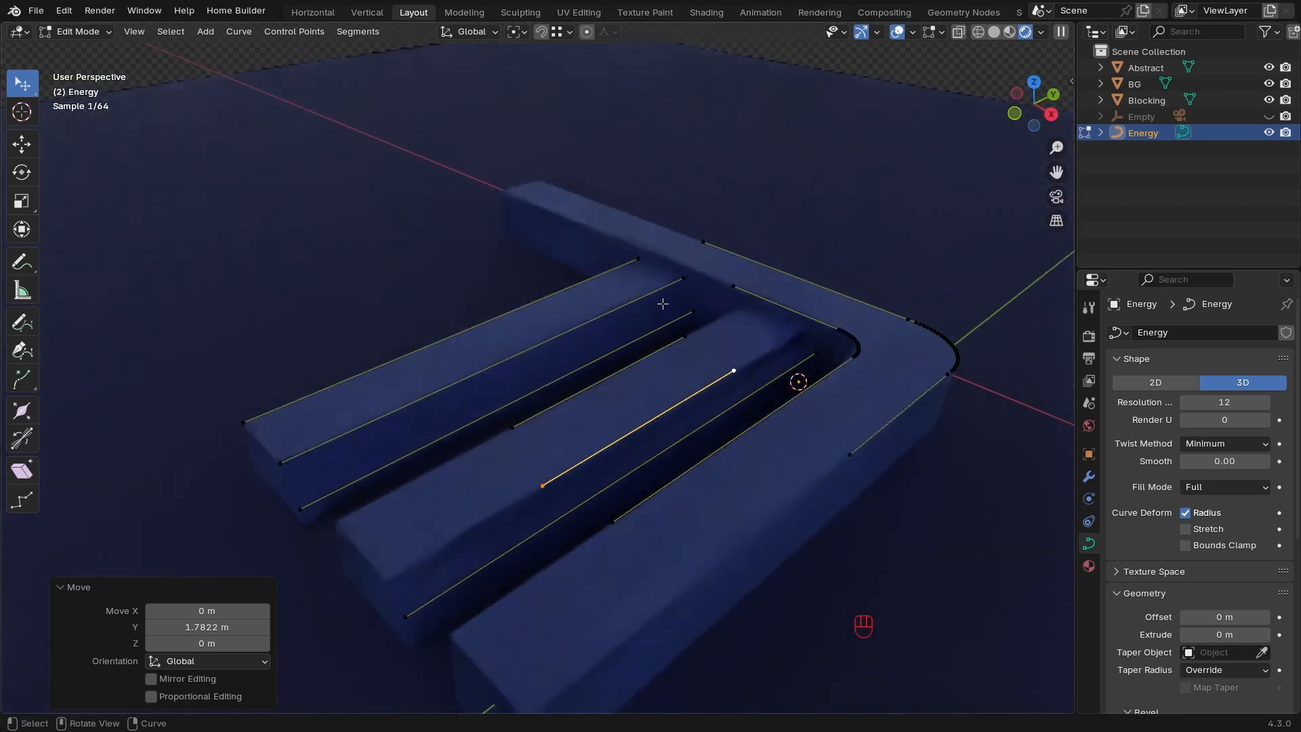
ctrl+middle_drag(662, 304, 679, 276)
ctrl+middle_drag(616, 326, 556, 359)
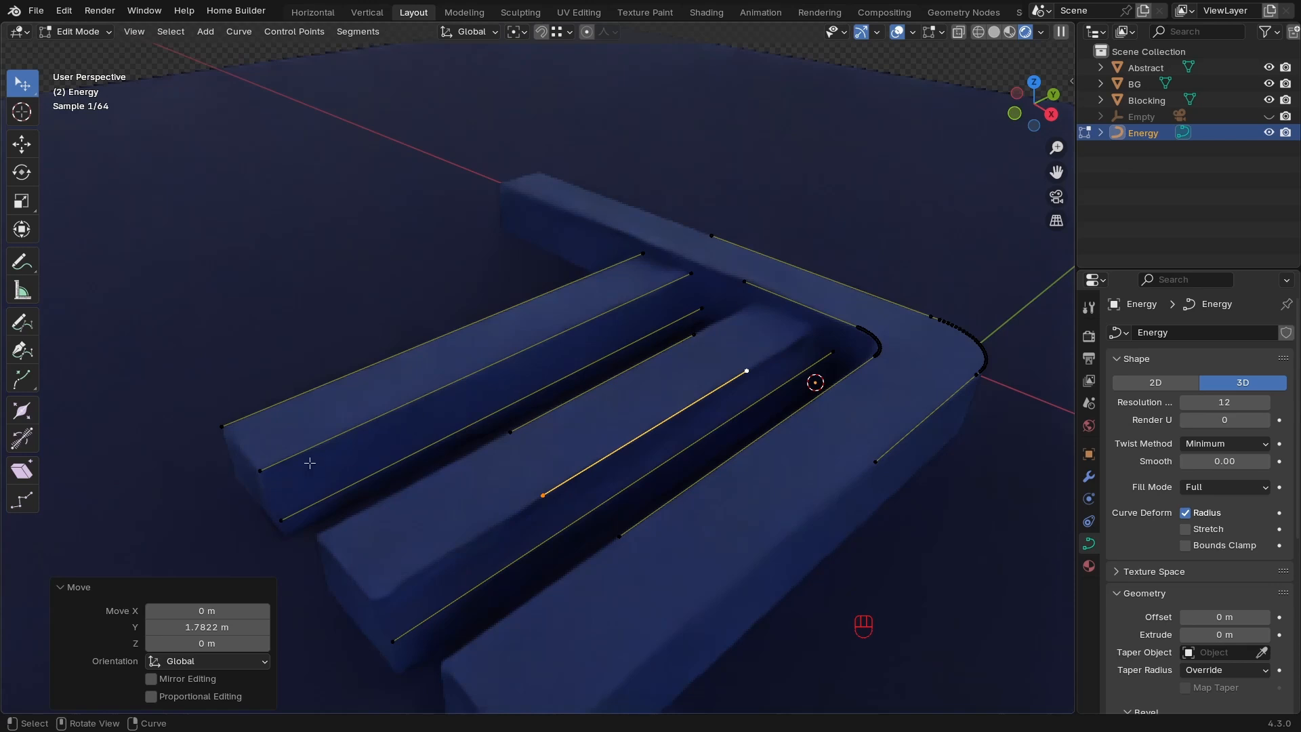
click(266, 468)
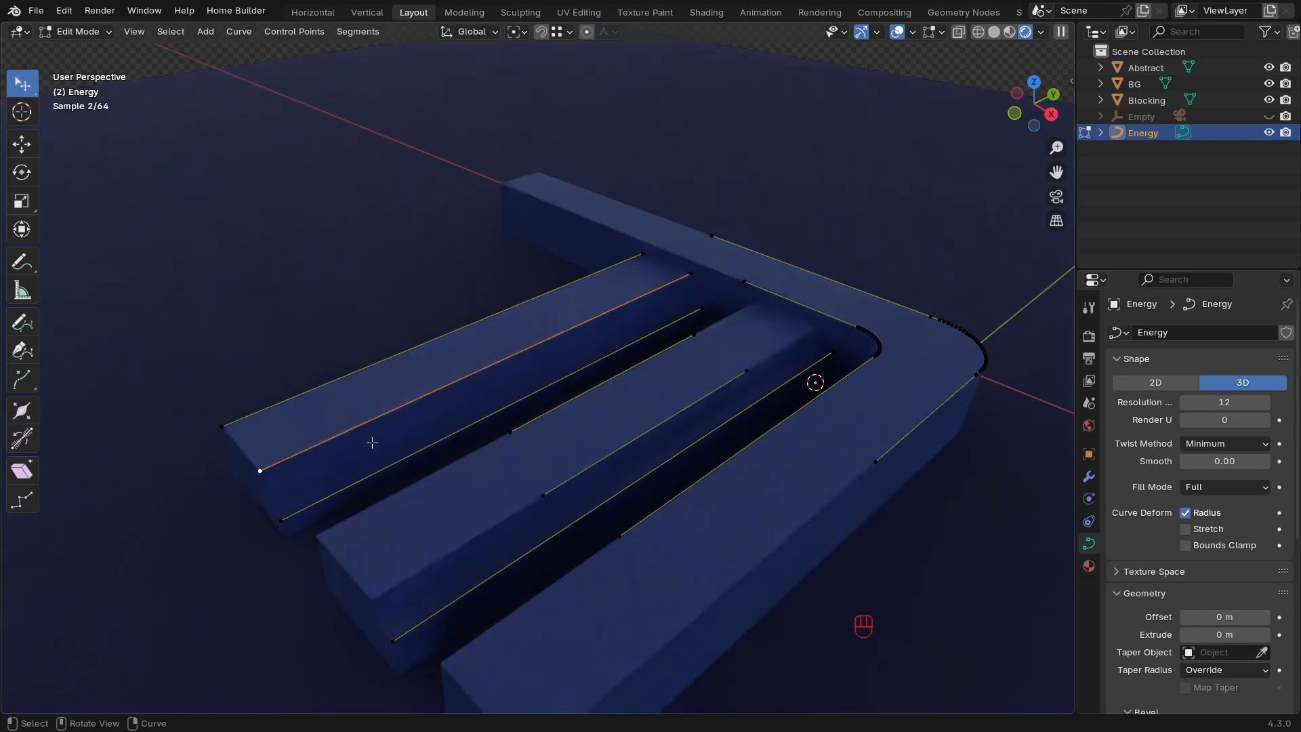
key(g)
key(y)
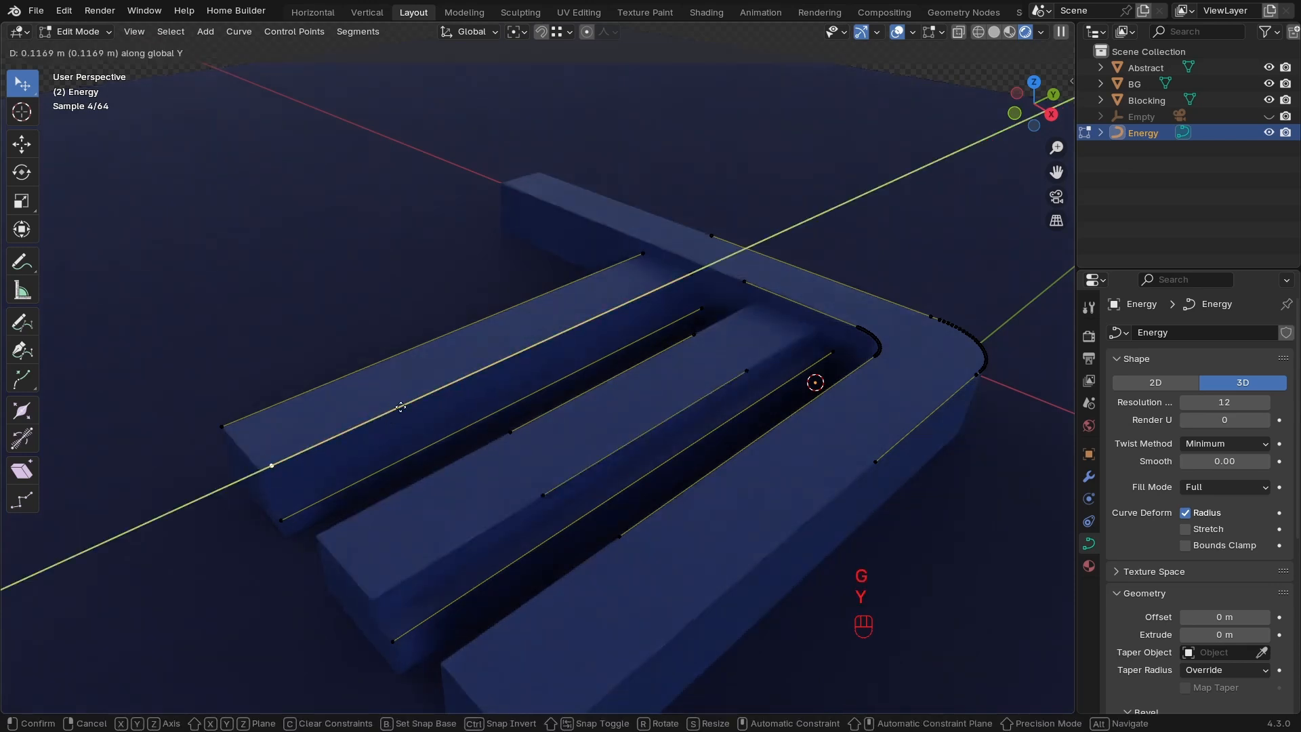
click(562, 322)
Select the left bar's whole shortened edge line and move it about -0.66 m along Y.
click(690, 278)
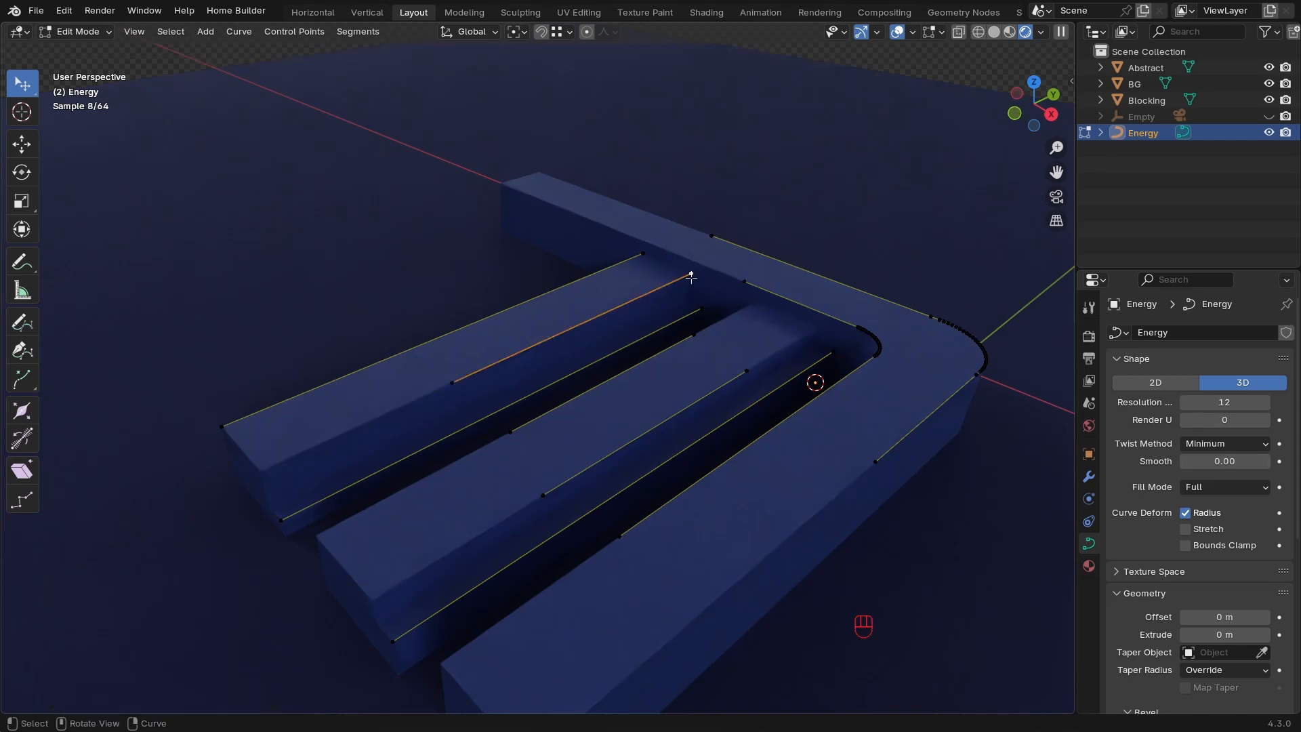
key(l)
key(g)
key(x)
key(y)
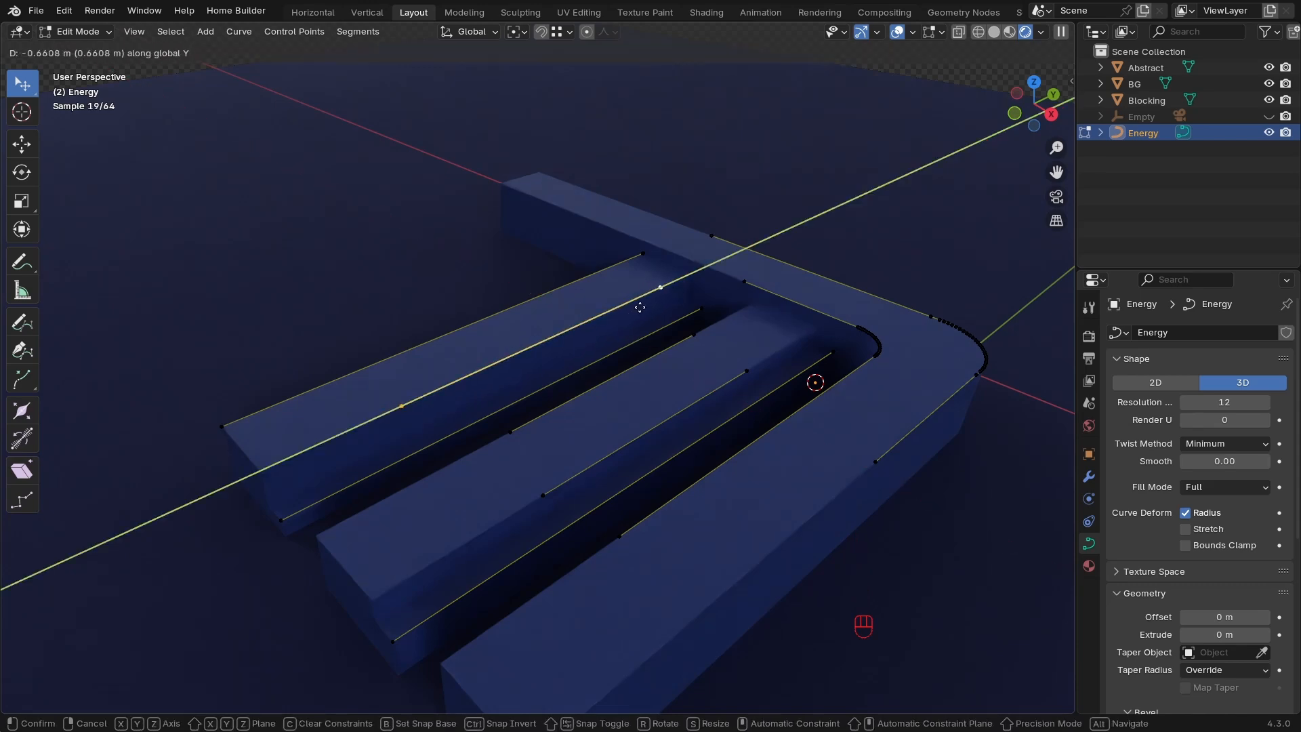
click(639, 306)
Finish moving the left bar's edge line, select all points of the Energy curve and return to Object Mode.
click(408, 408)
middle_drag(531, 307, 732, 376)
shift+middle_drag(659, 447, 637, 384)
ctrl+middle_drag(637, 385, 753, 409)
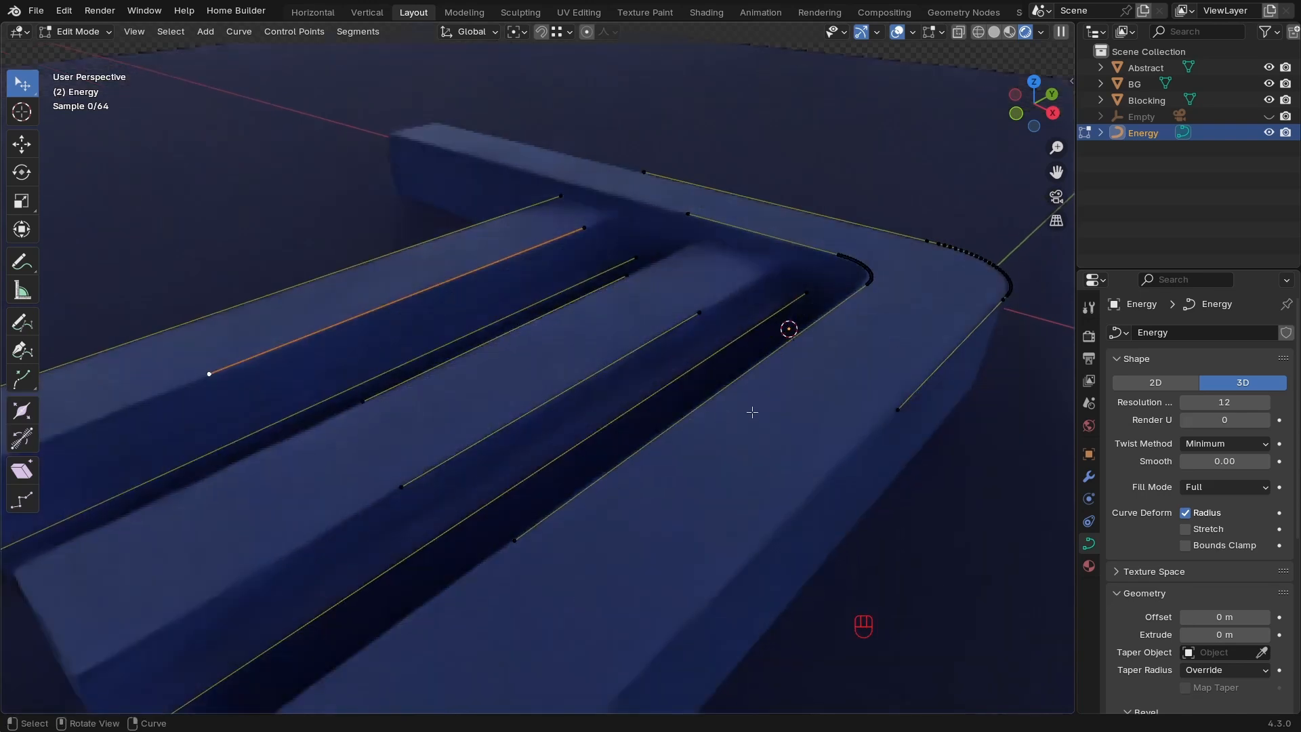
key(a)
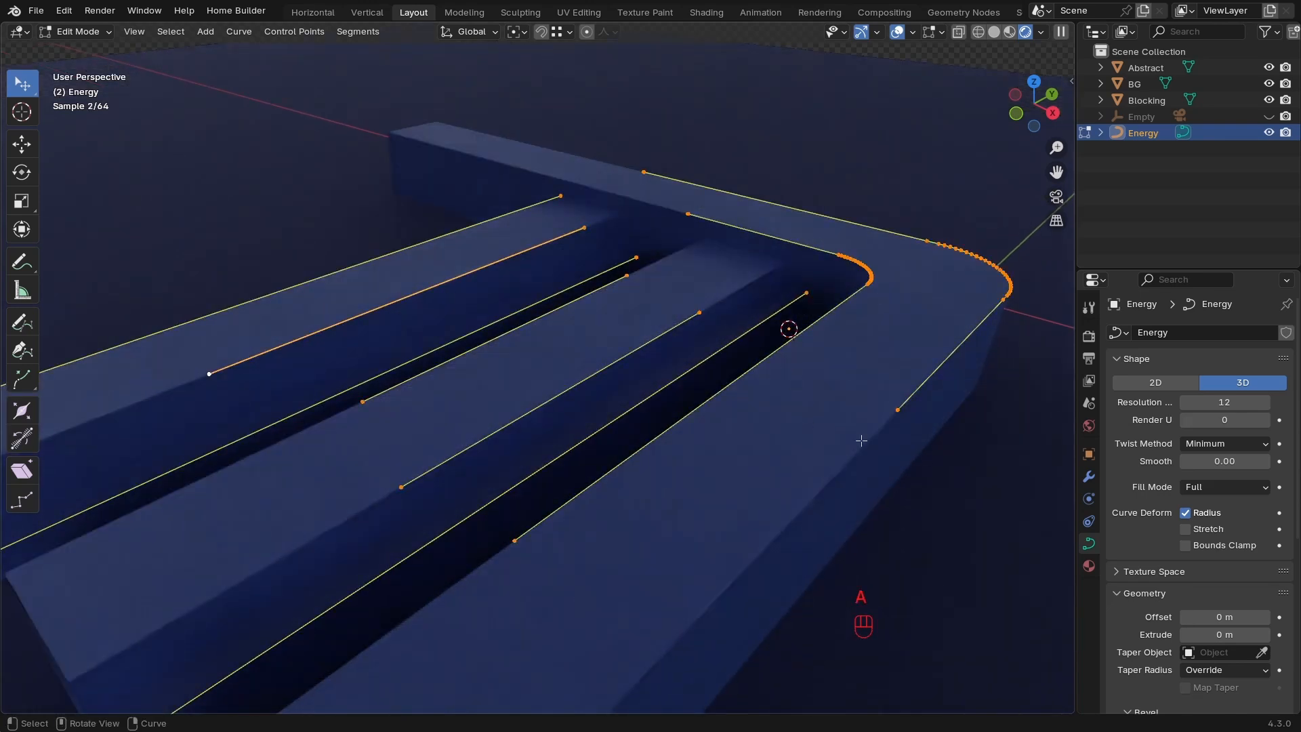
key(Tab)
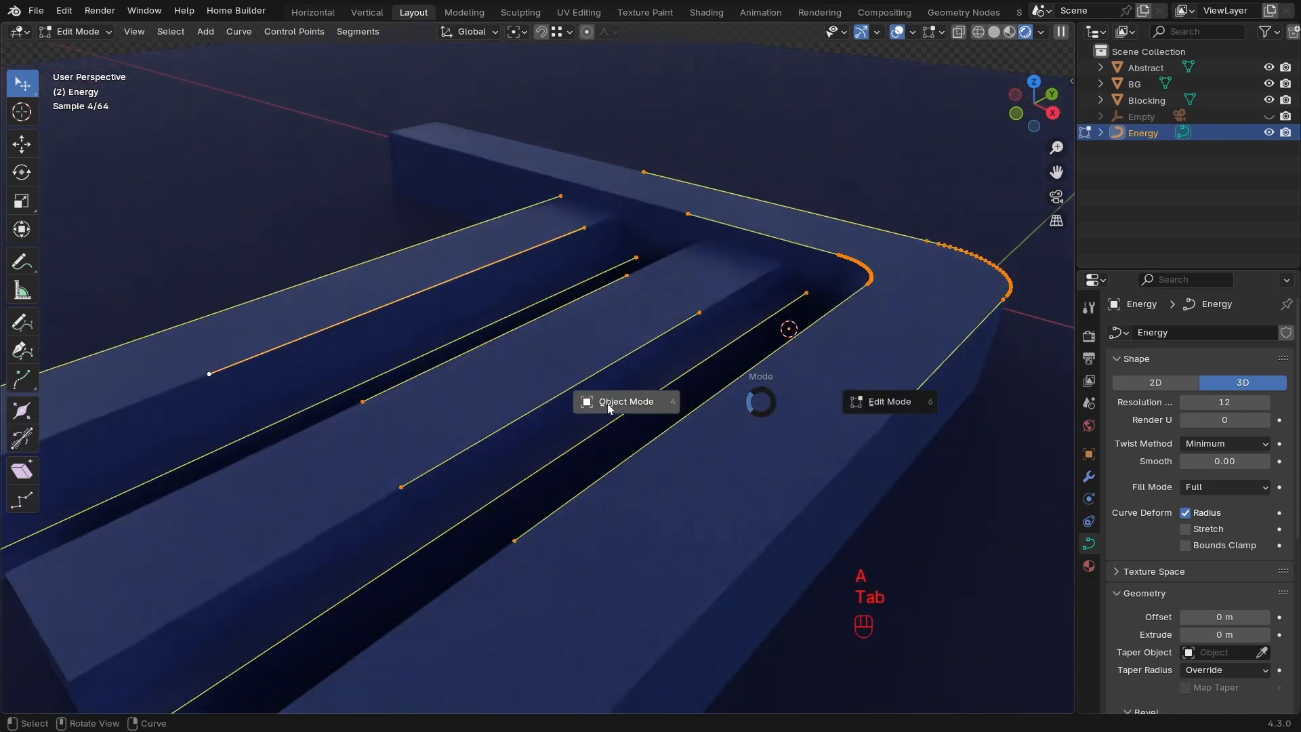
ctrl+middle_drag(751, 405, 783, 473)
shift+middle_drag(783, 473, 726, 437)
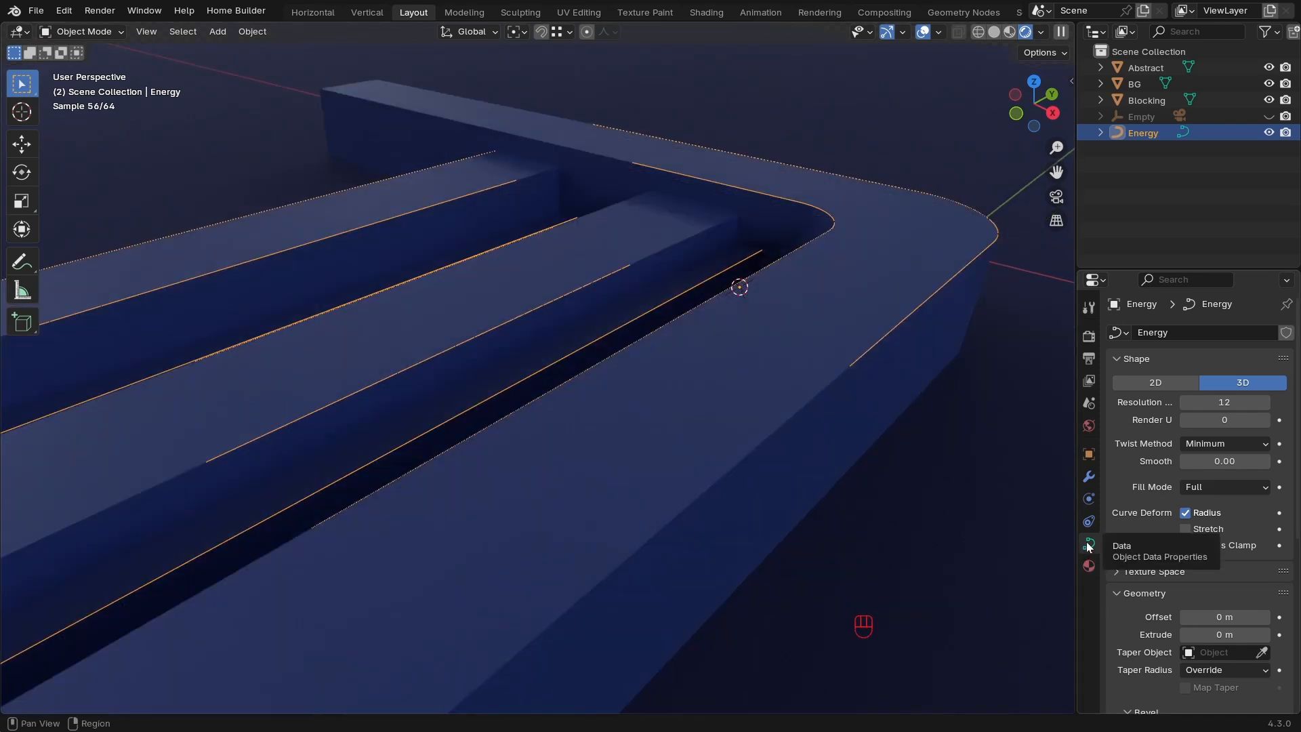
Set the Energy curve's round bevel depth to 0.009 m in its geometry settings.
mouse_move(1180, 631)
middle_down()
mouse_move(1178, 613)
mouse_move(1174, 634)
middle_up()
click(1117, 360)
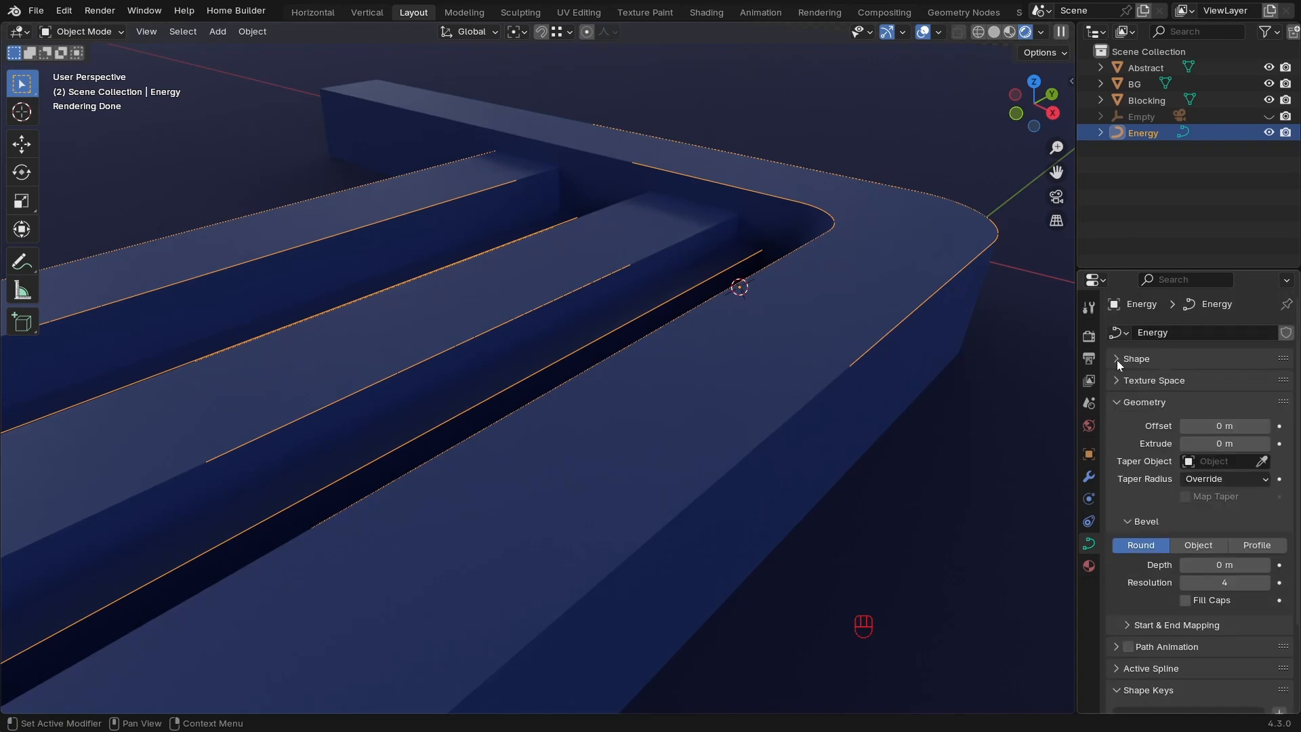
click(1122, 404)
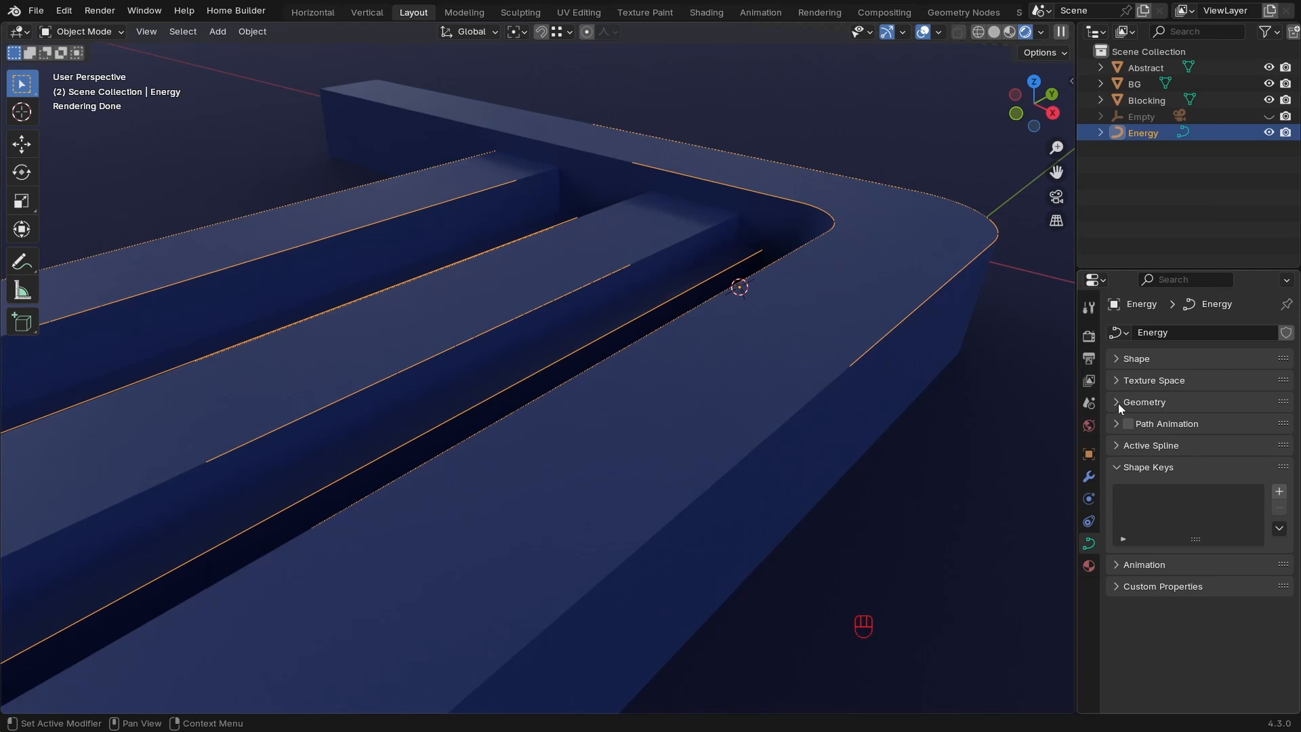
click(1118, 403)
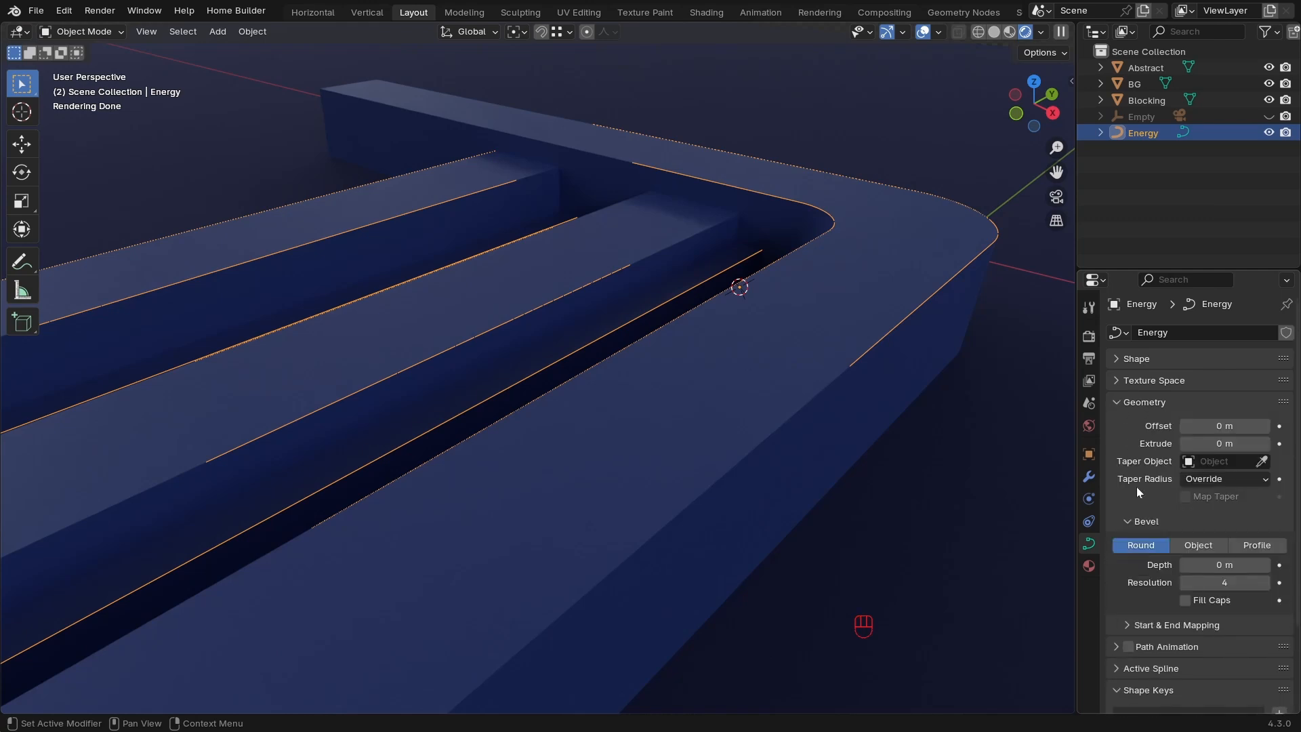
click(1129, 521)
click(1130, 522)
shift+drag(1228, 566, 1246, 565)
ctrl+middle_drag(879, 448, 714, 384)
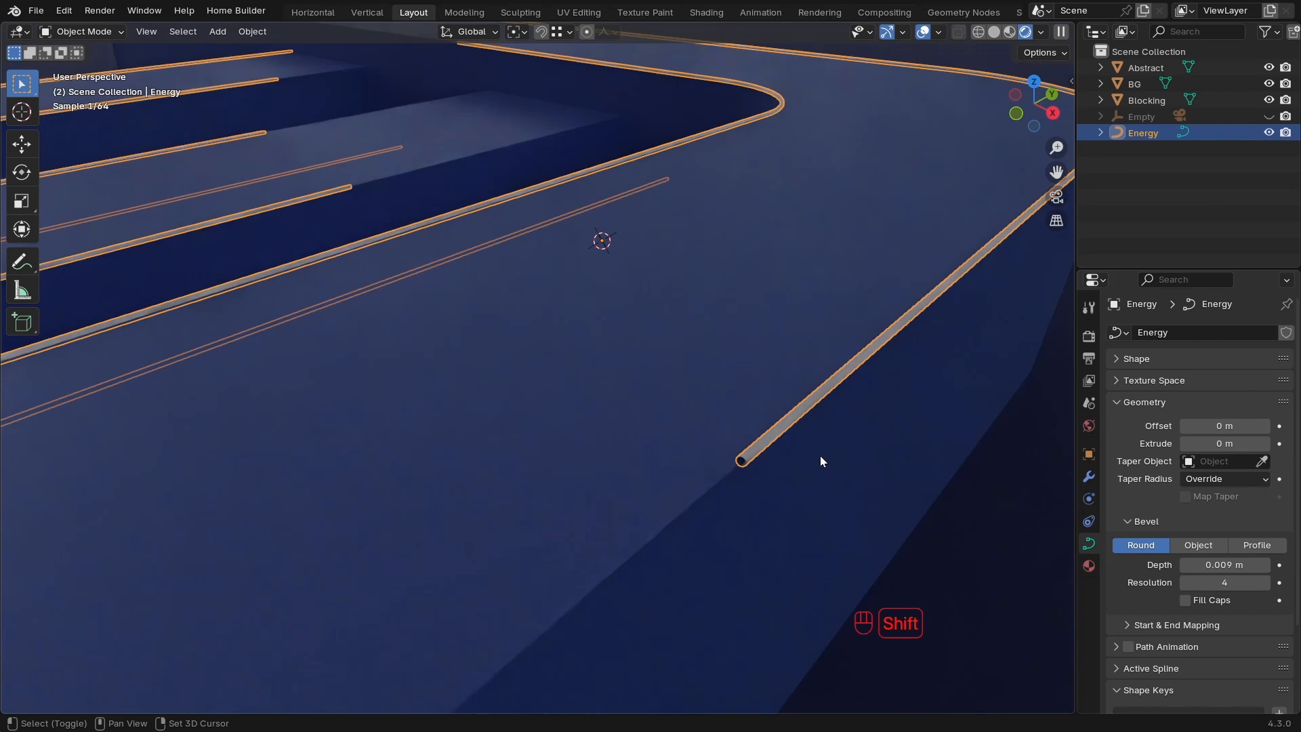
Switch the viewport to solid shading and reduce the Energy curve's bevel resolution to 2.
key(shift+z)
key(shift+z)
ctrl+middle_drag(867, 489, 695, 447)
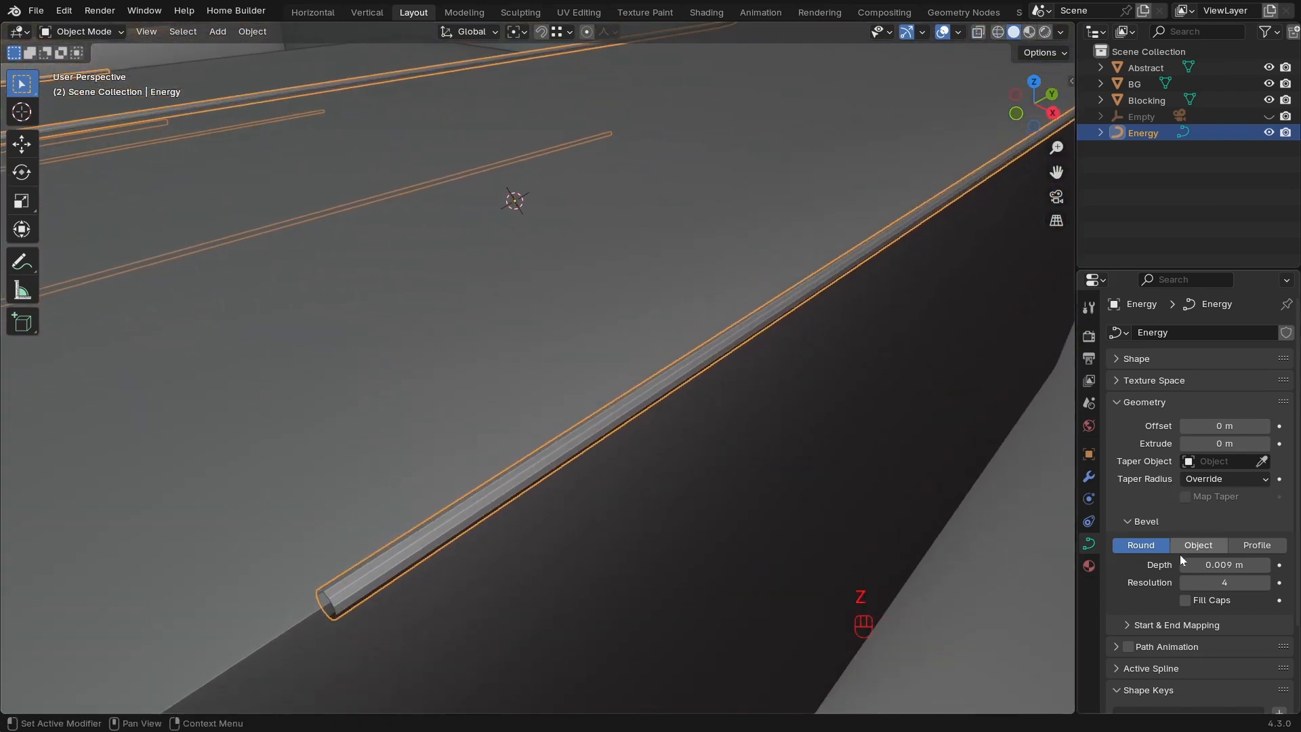
click(1265, 582)
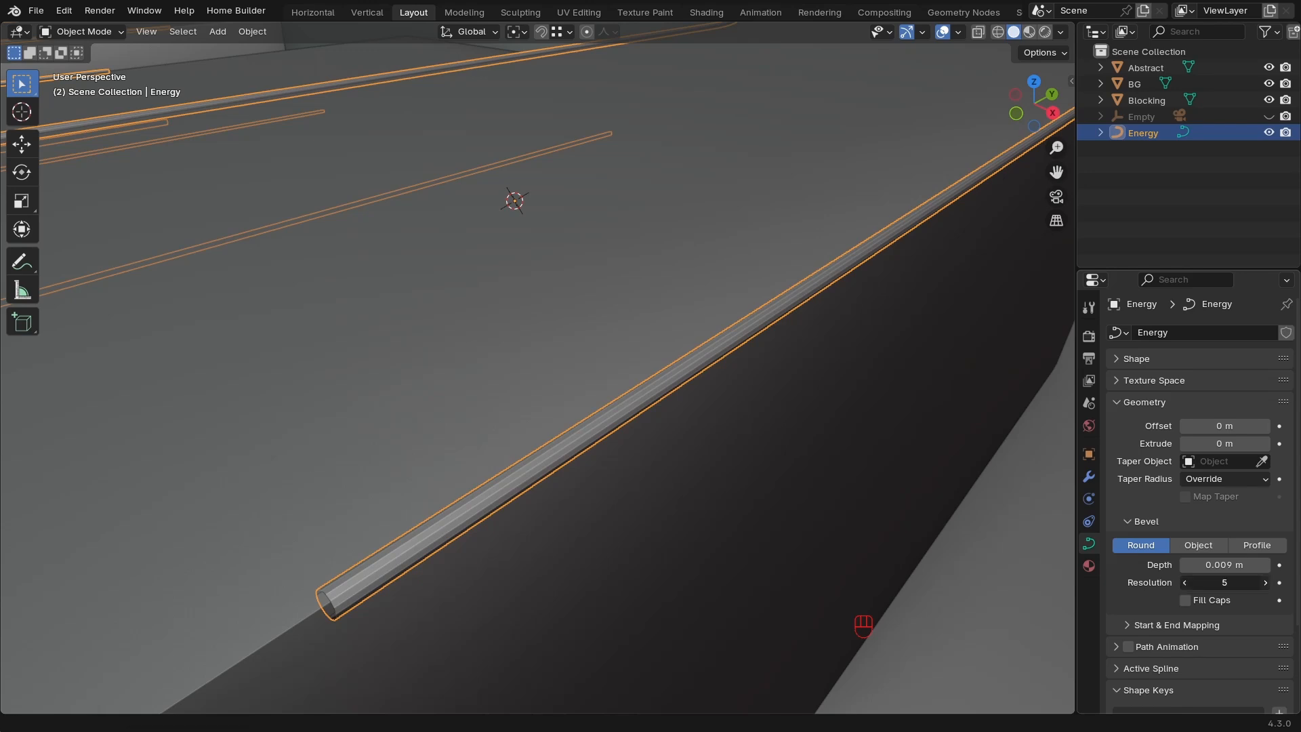
click(1186, 585)
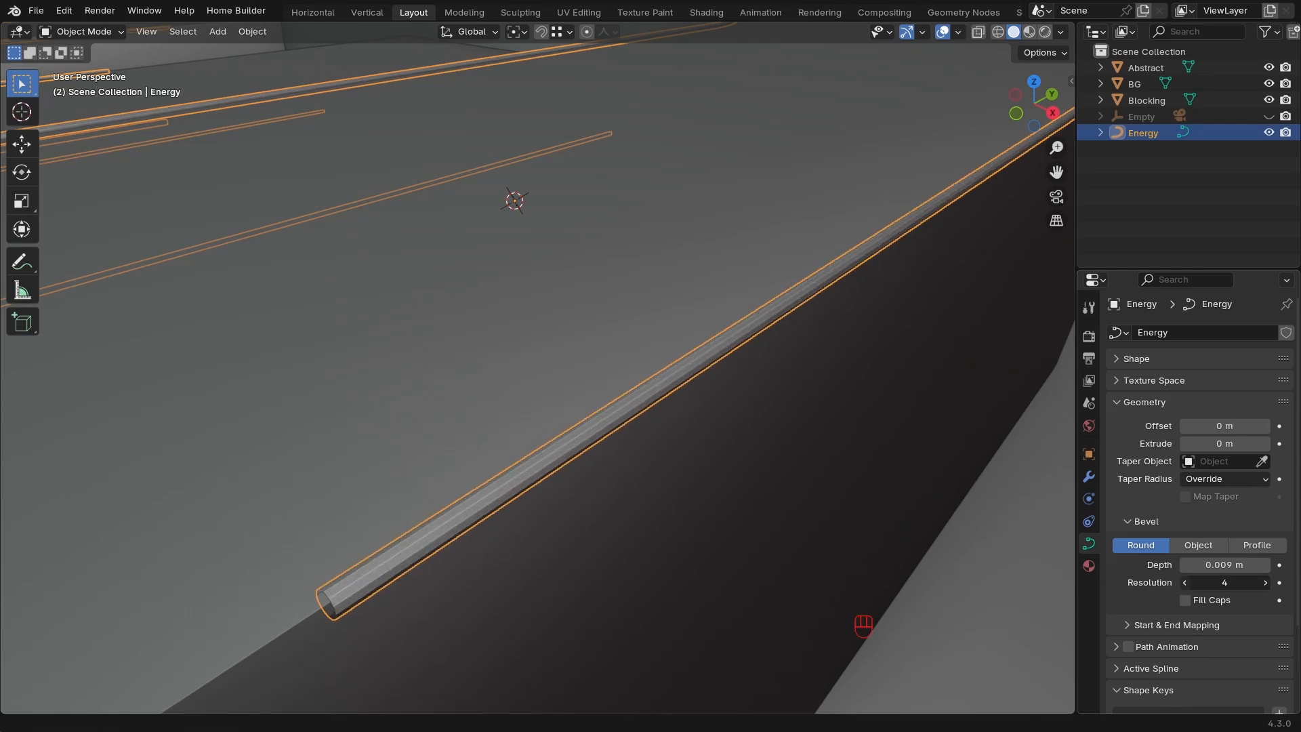
click(1186, 584)
click(1186, 584)
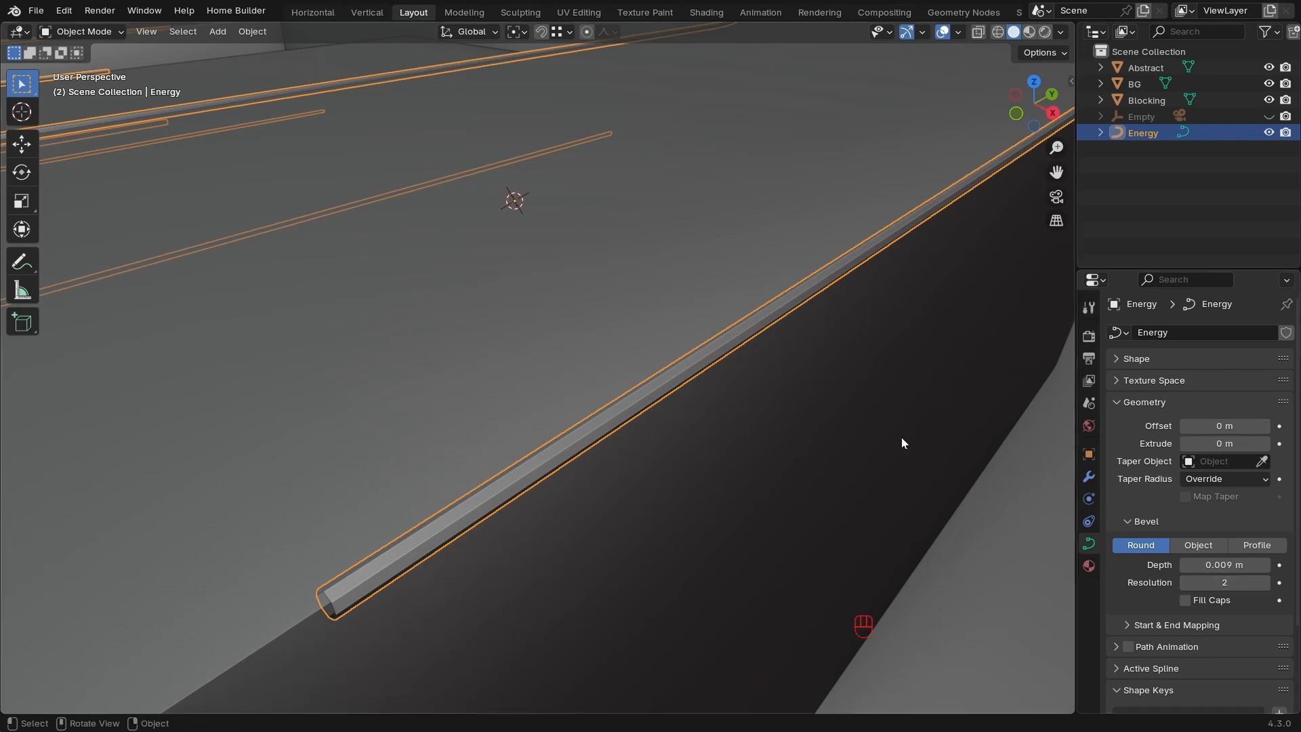
ctrl+middle_drag(901, 437, 814, 360)
shift+middle_drag(709, 418, 748, 403)
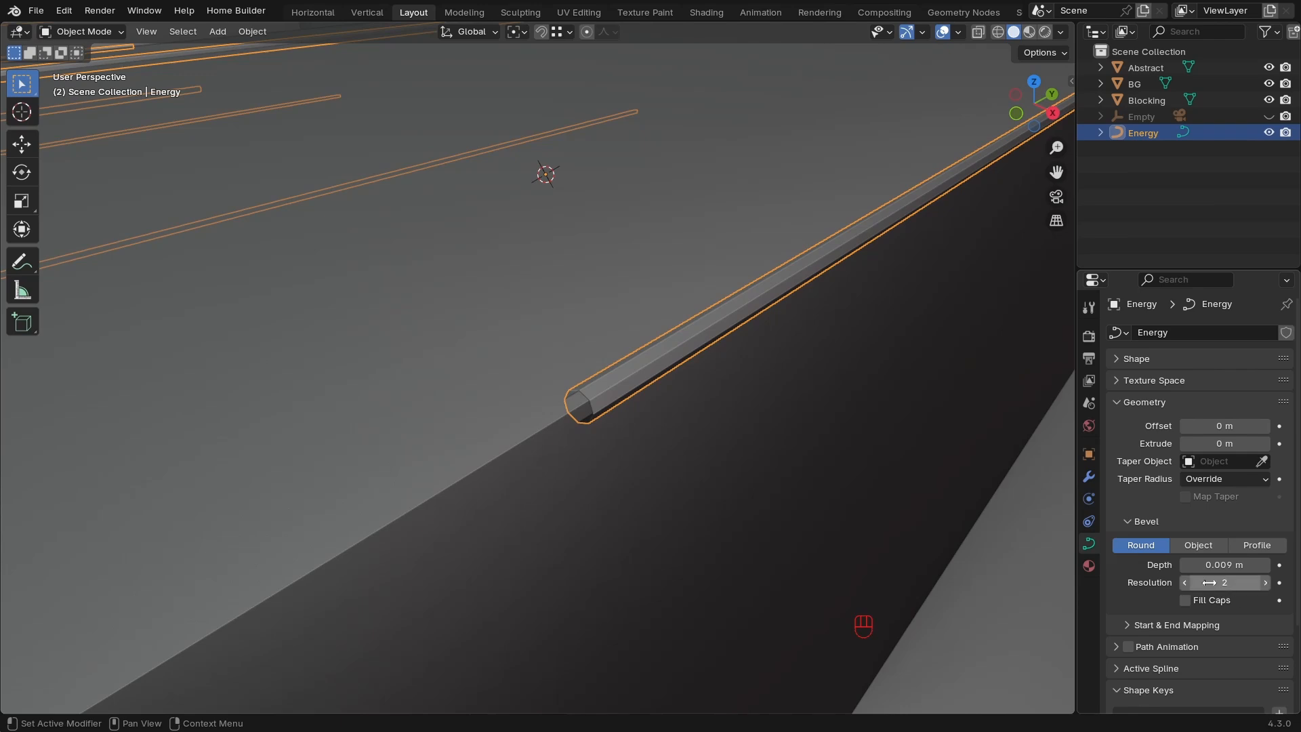
ctrl+middle_drag(600, 408, 625, 420)
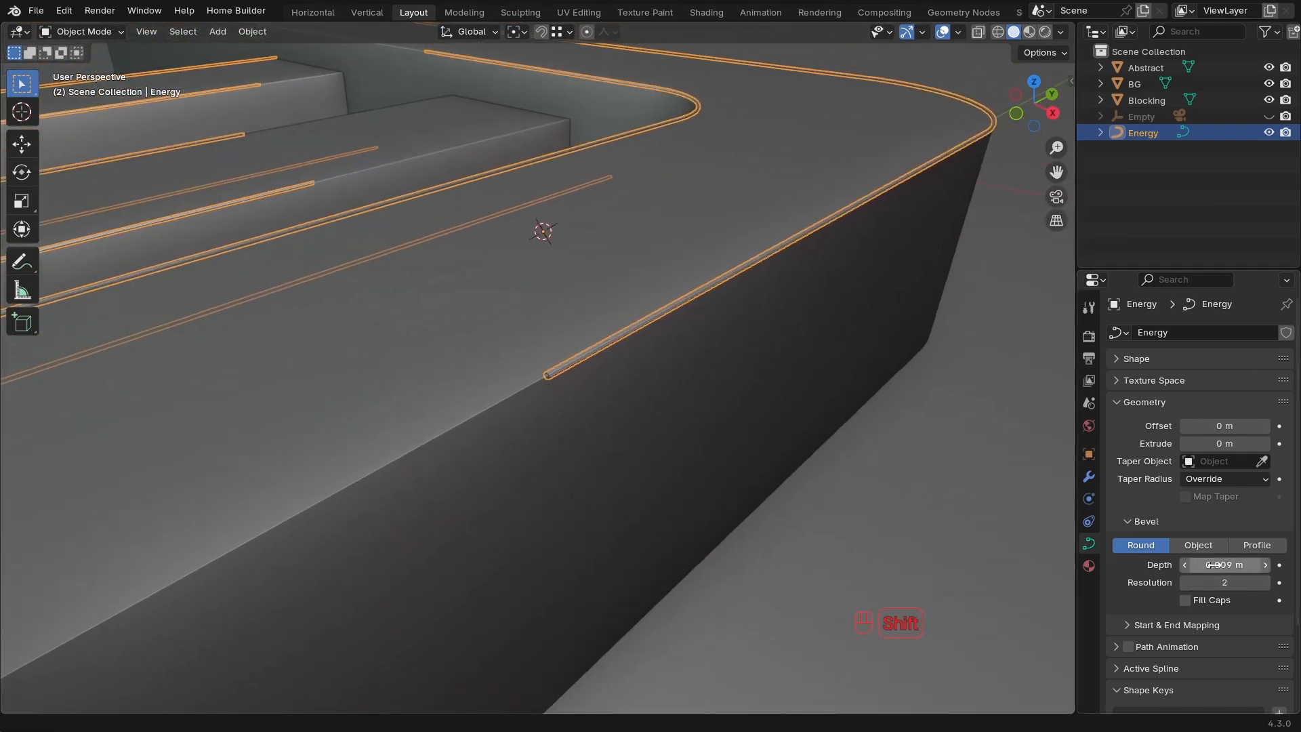
Set the Energy curve's bevel depth to 0.005 m and enable Fill Caps to close the tube ends.
mouse_move(1224, 565)
shift+mouse_down()
mouse_move(1194, 565)
mouse_move(1213, 565)
shift+mouse_up()
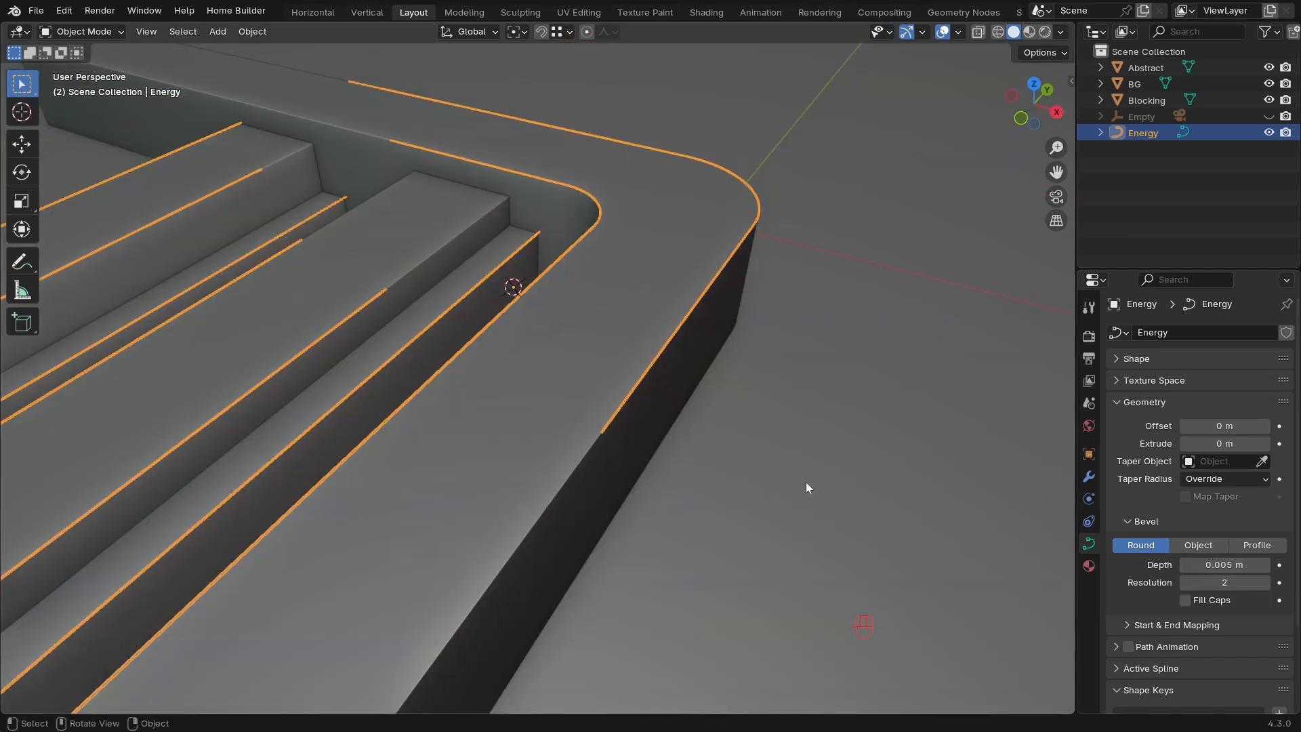
ctrl+middle_drag(806, 482, 667, 339)
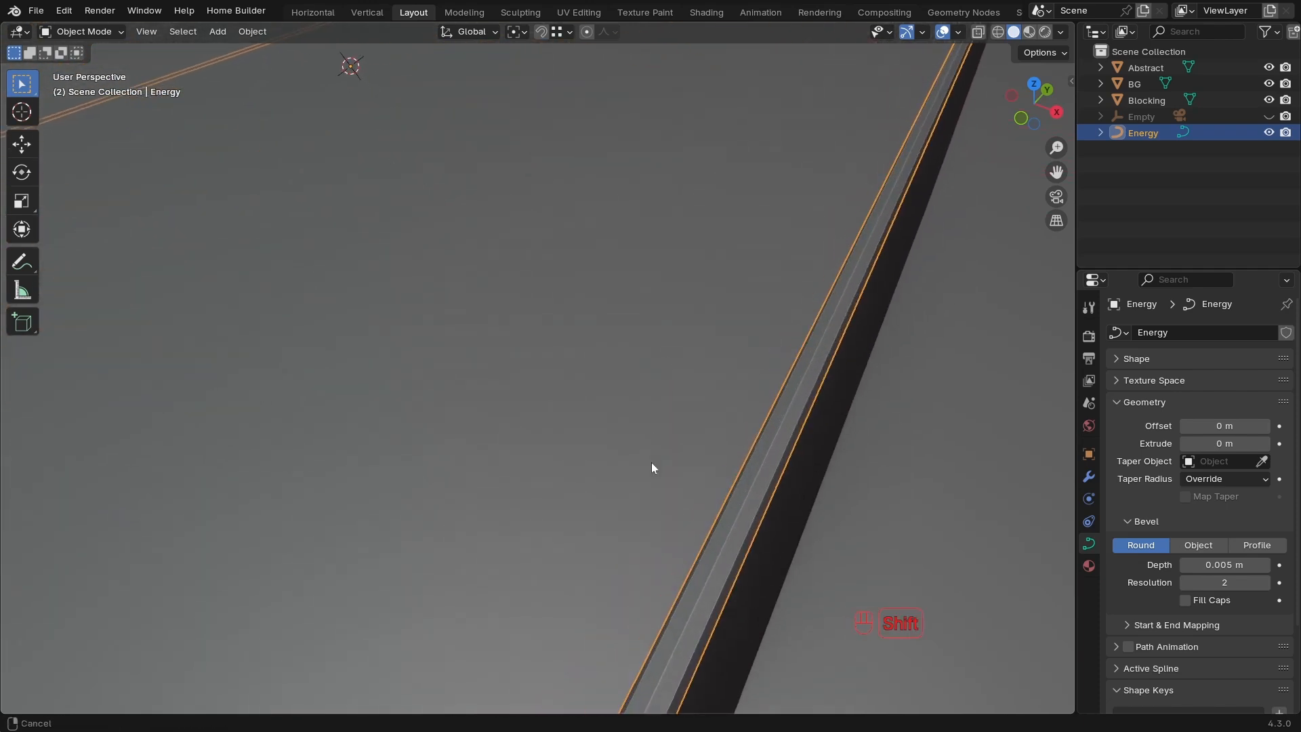
shift+middle_drag(652, 467, 639, 412)
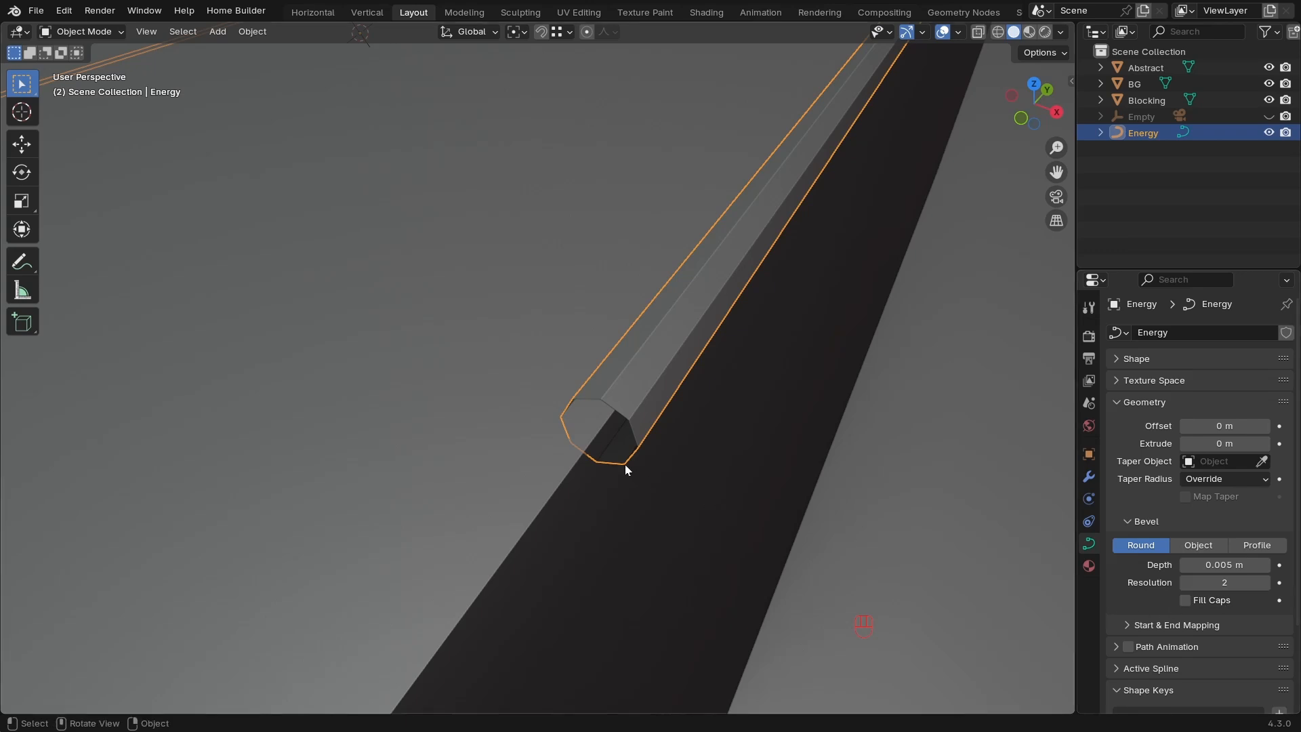
click(1185, 601)
ctrl+middle_drag(728, 431, 709, 229)
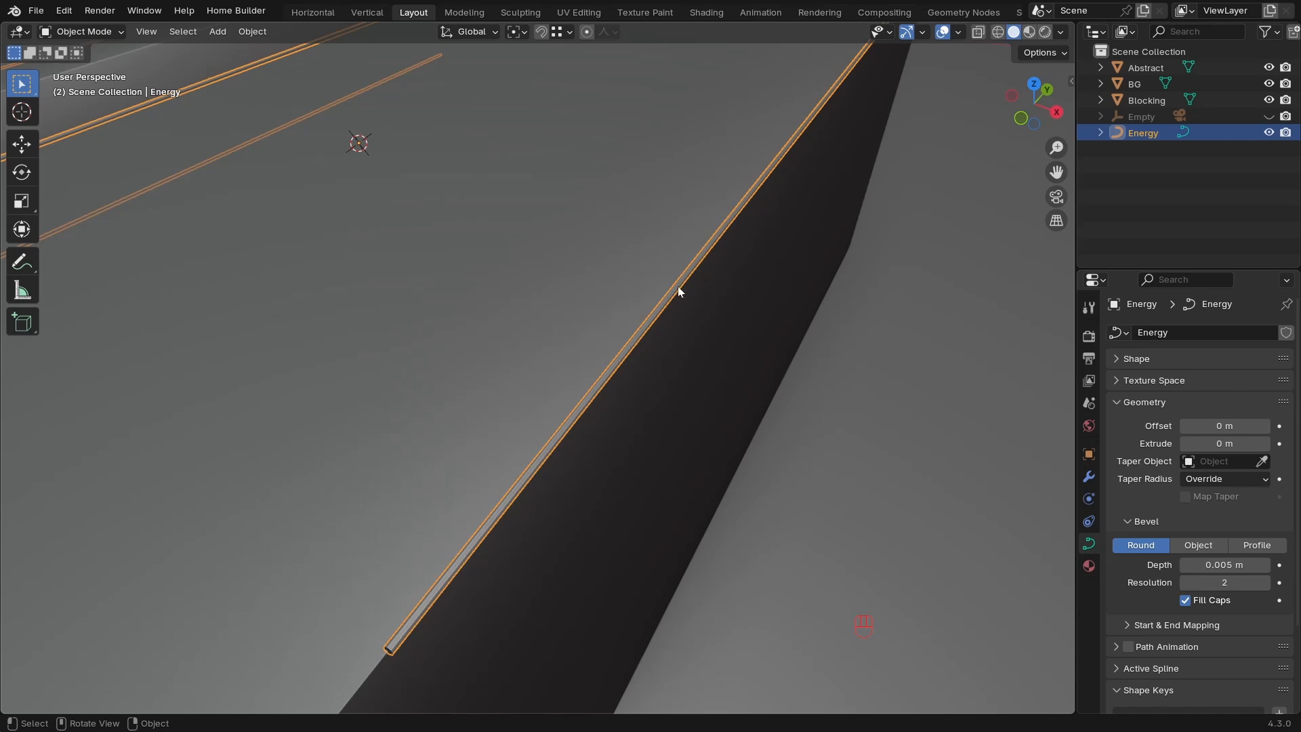
ctrl+middle_drag(601, 413, 651, 377)
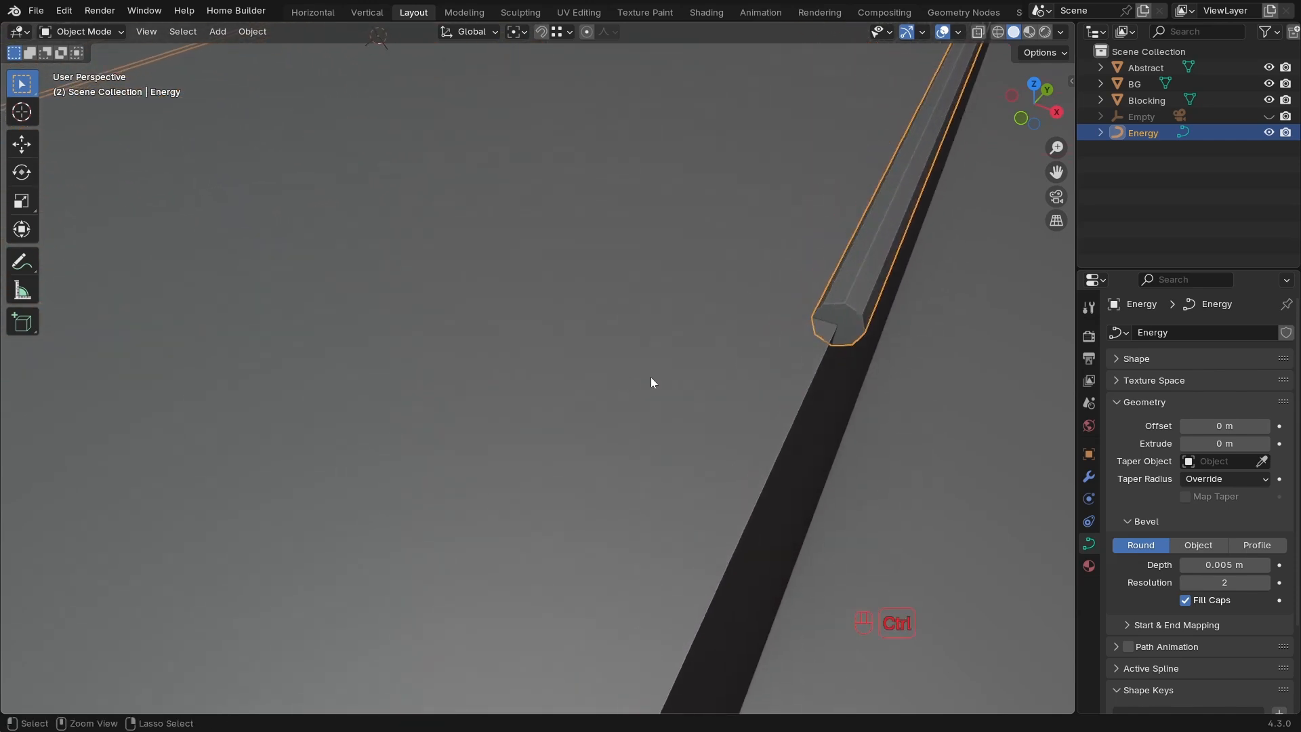
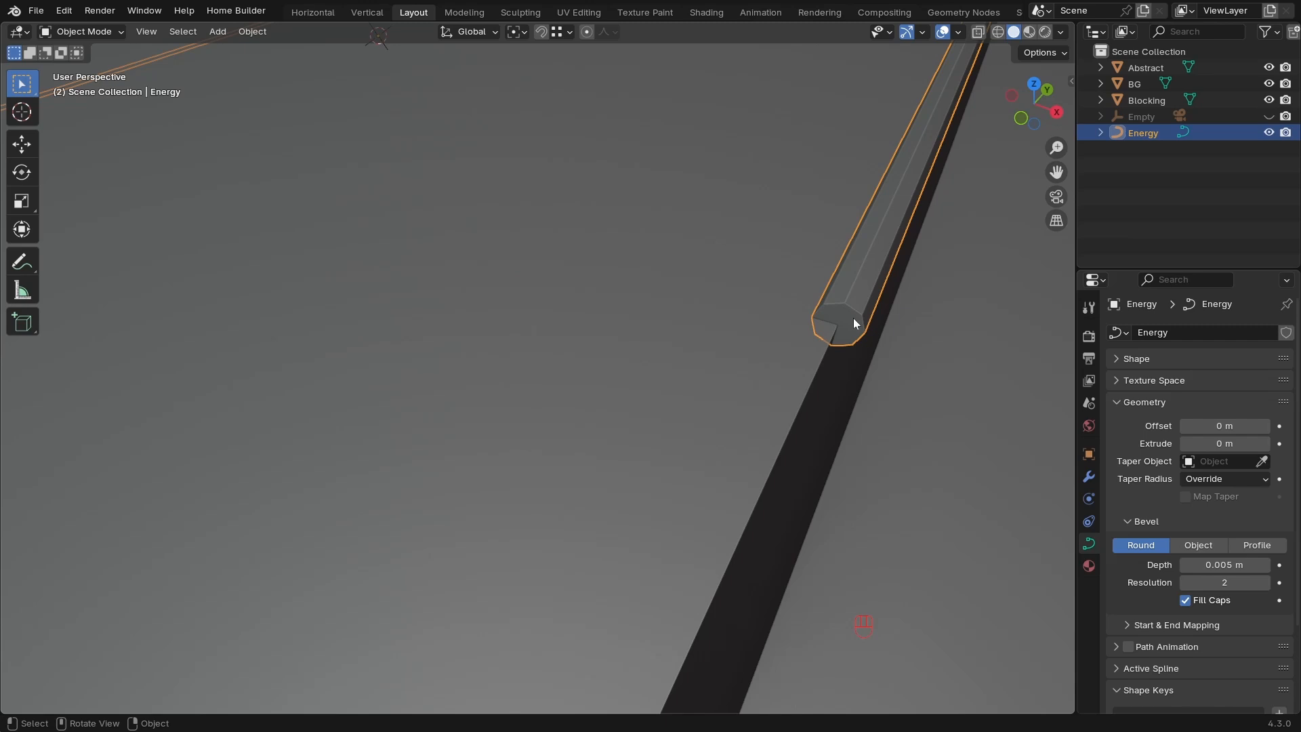
key(s)
ctrl+middle_drag(836, 332, 696, 455)
ctrl+middle_drag(751, 331, 719, 355)
ctrl+middle_drag(719, 356, 680, 366)
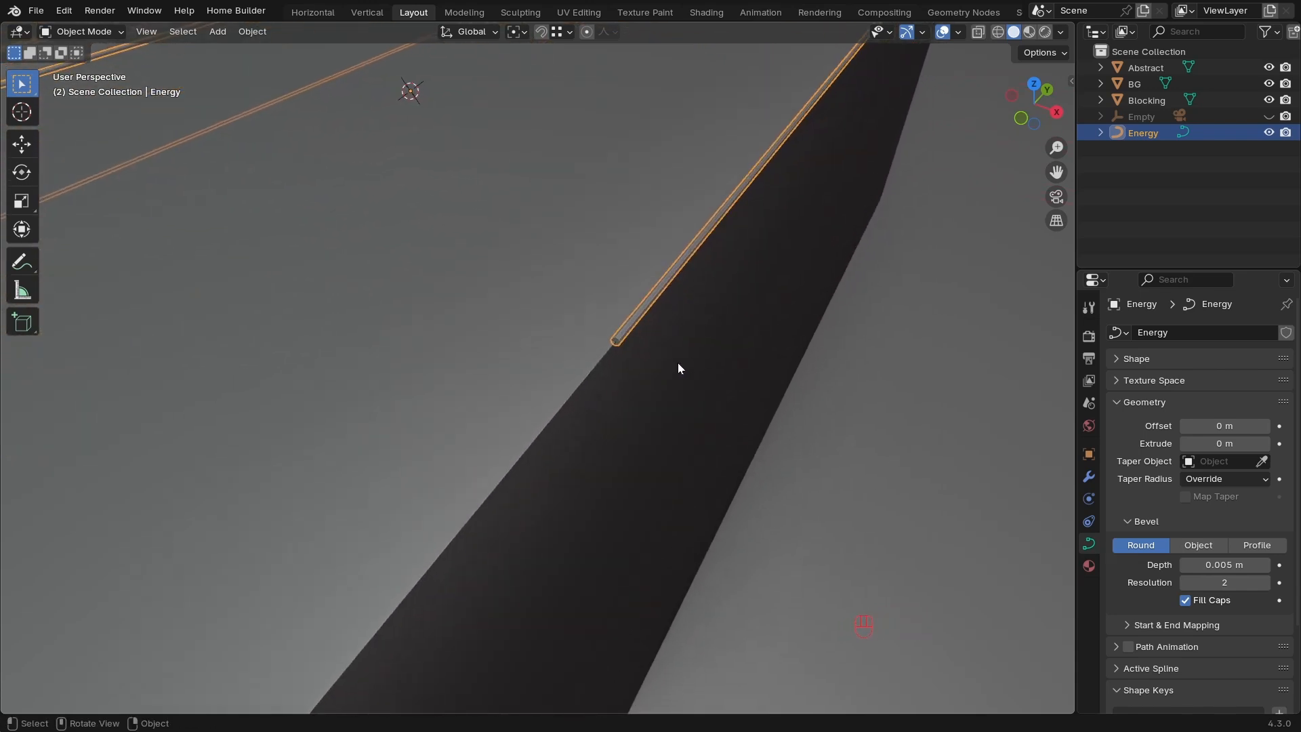
In Edit Mode, select the end points of the Energy curve's lines and set their radius to 0 with Shrink/Fatten.
key(Tab)
click(616, 342)
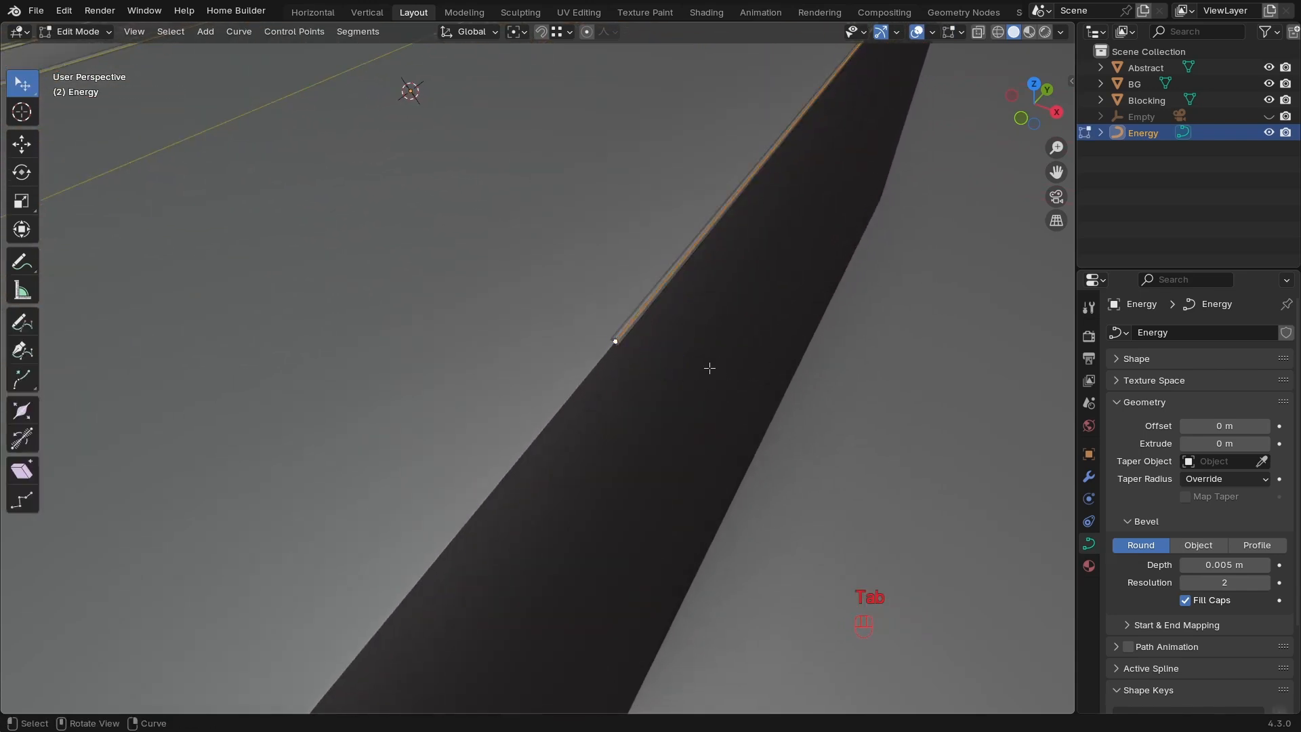
ctrl+middle_drag(781, 291, 705, 360)
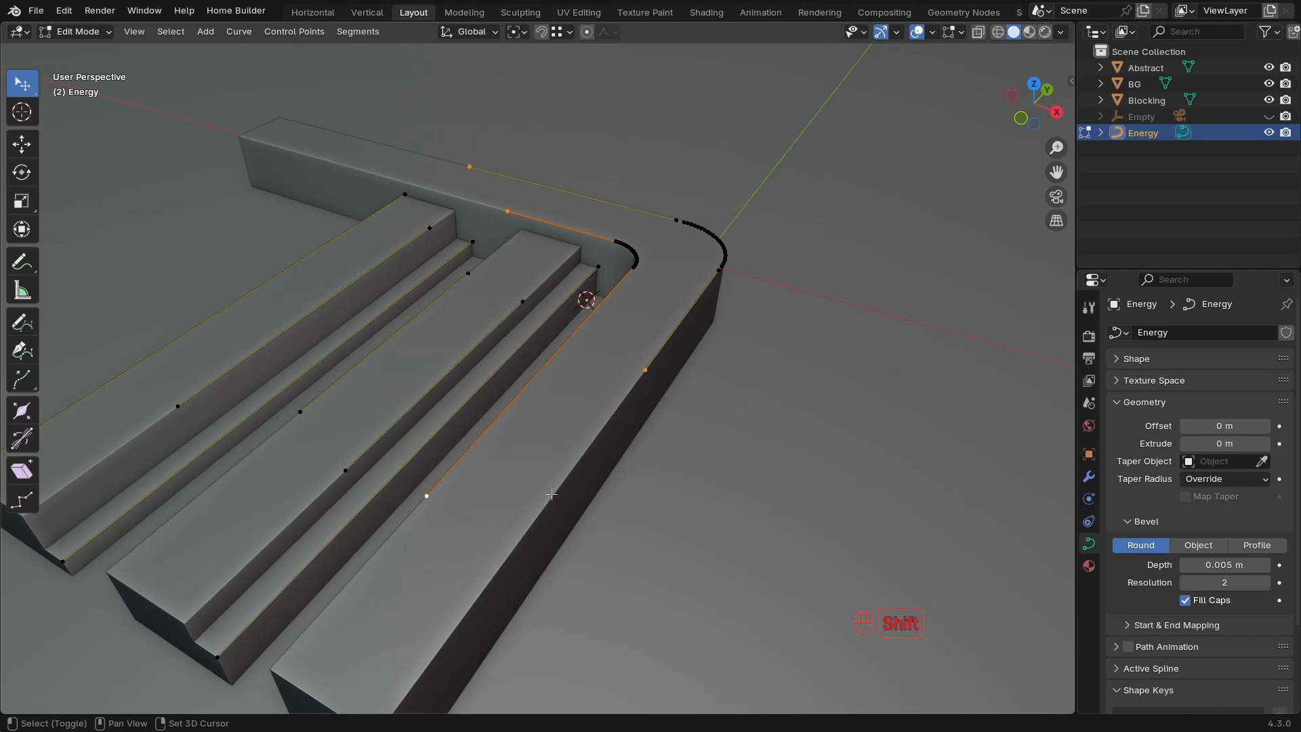
shift+middle_drag(552, 495, 575, 502)
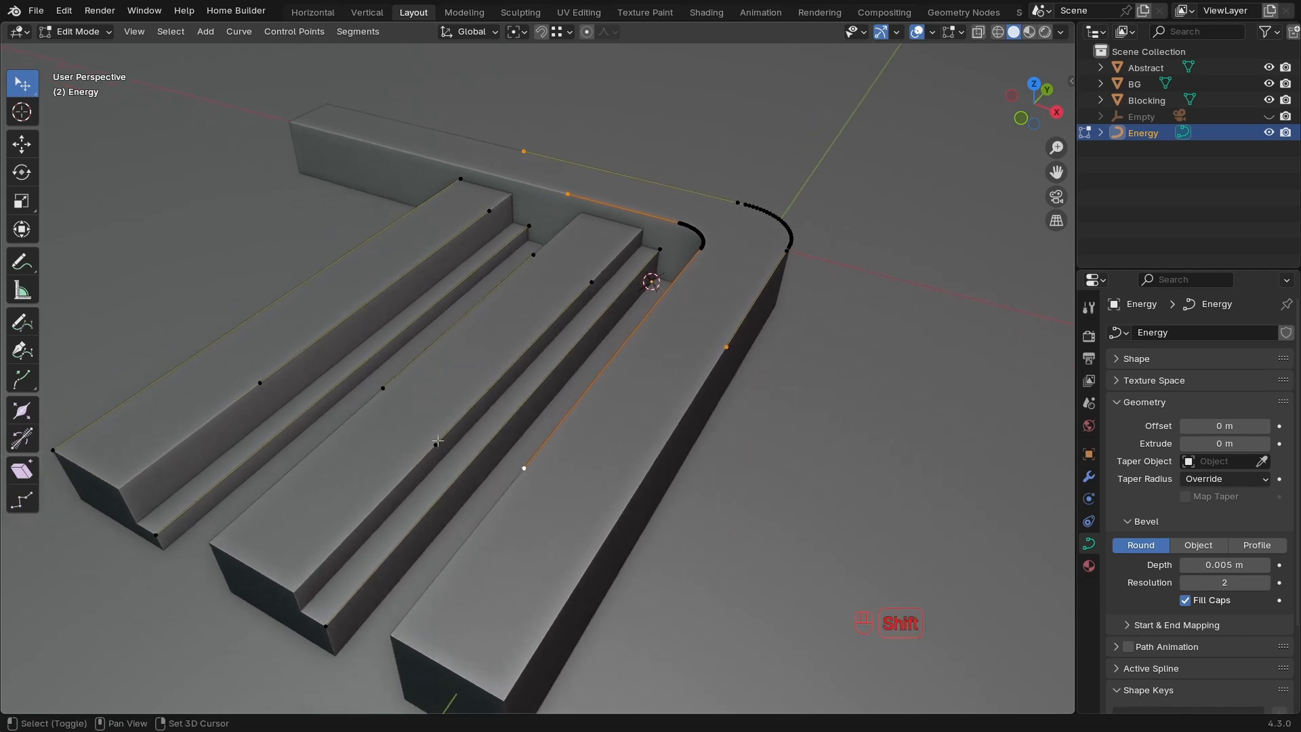
ctrl+middle_drag(712, 507, 735, 342)
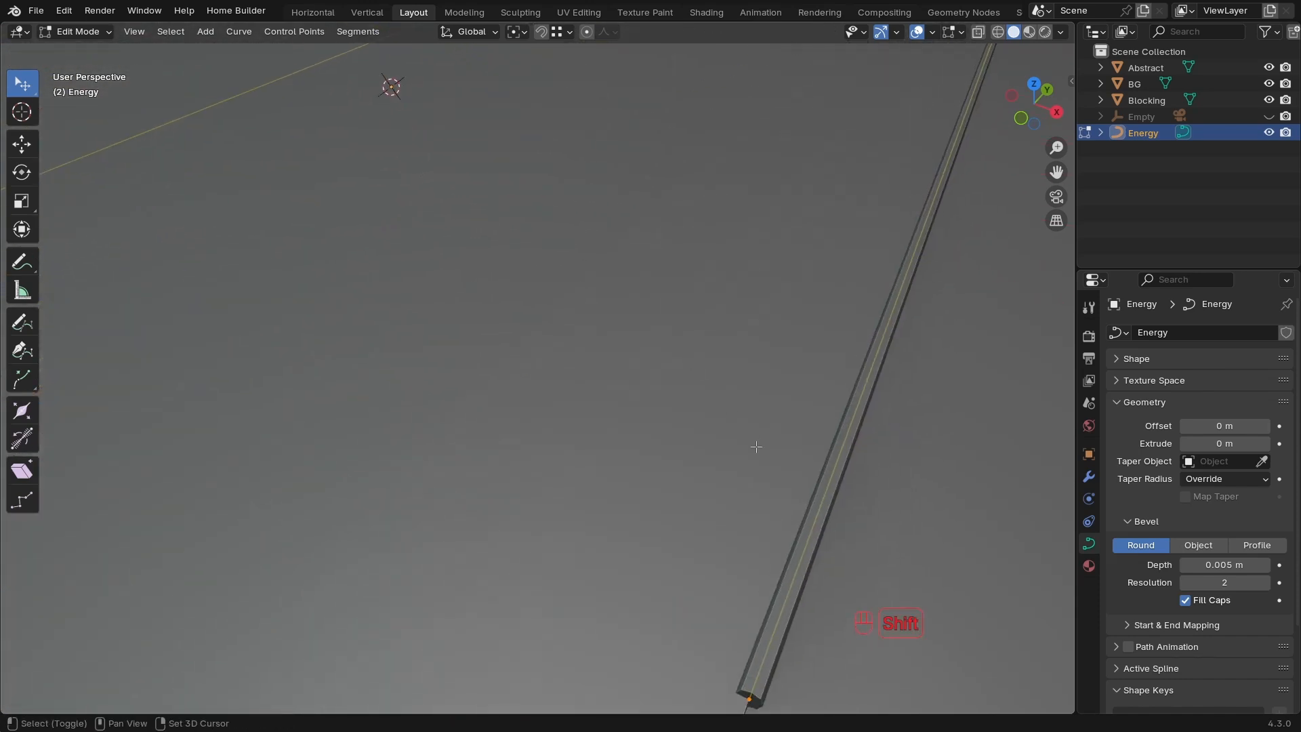
shift+middle_drag(755, 445, 573, 292)
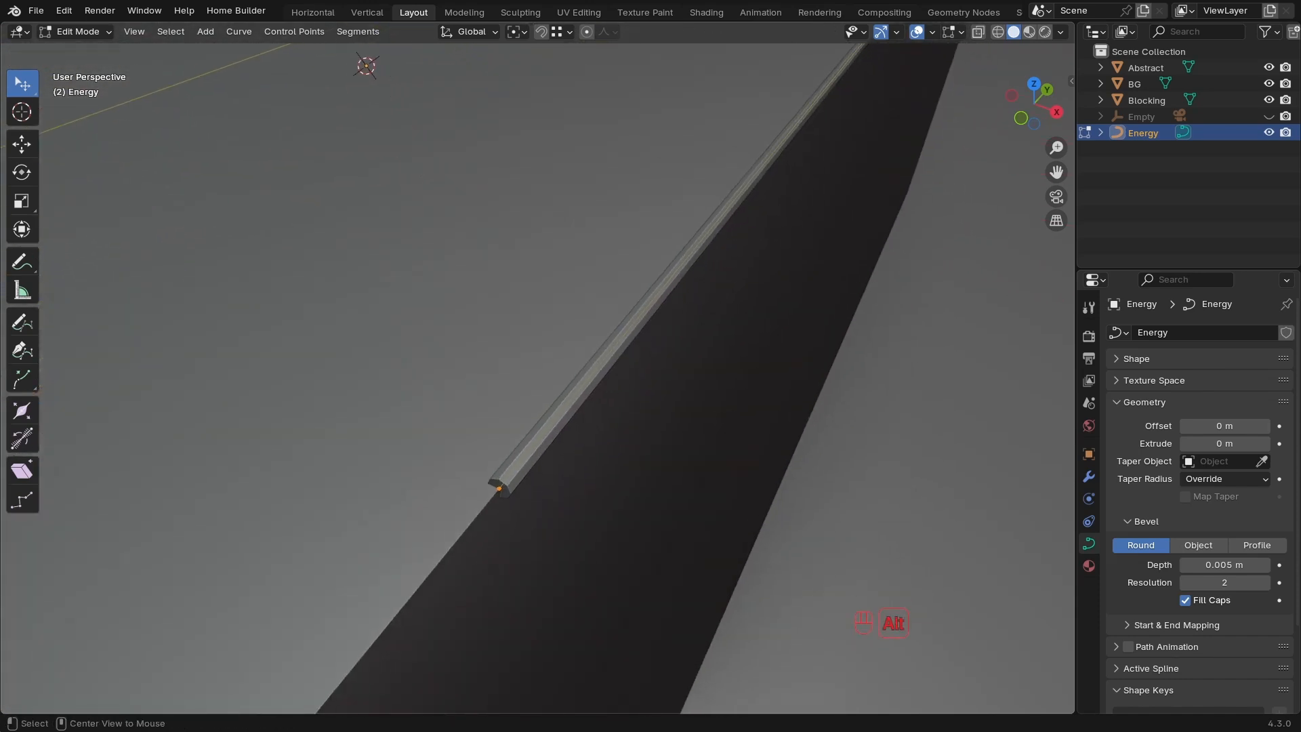
key(alt+s)
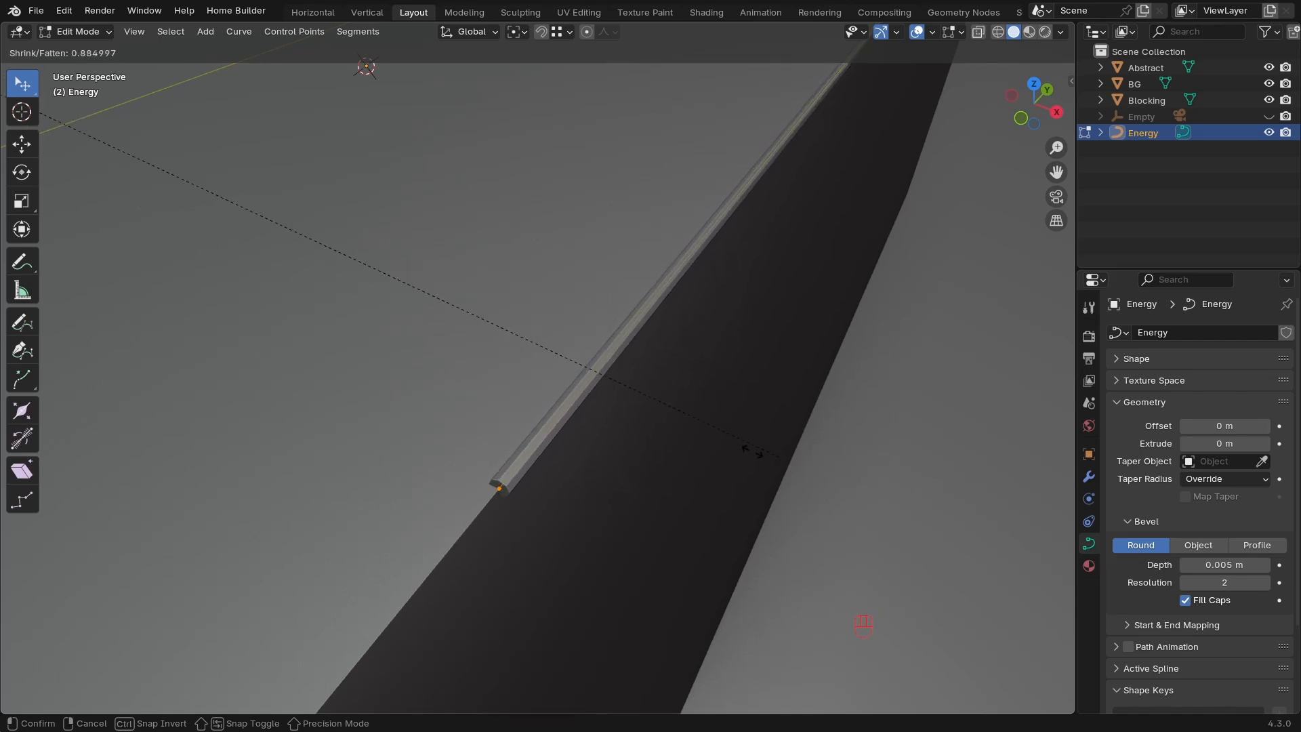
click(660, 434)
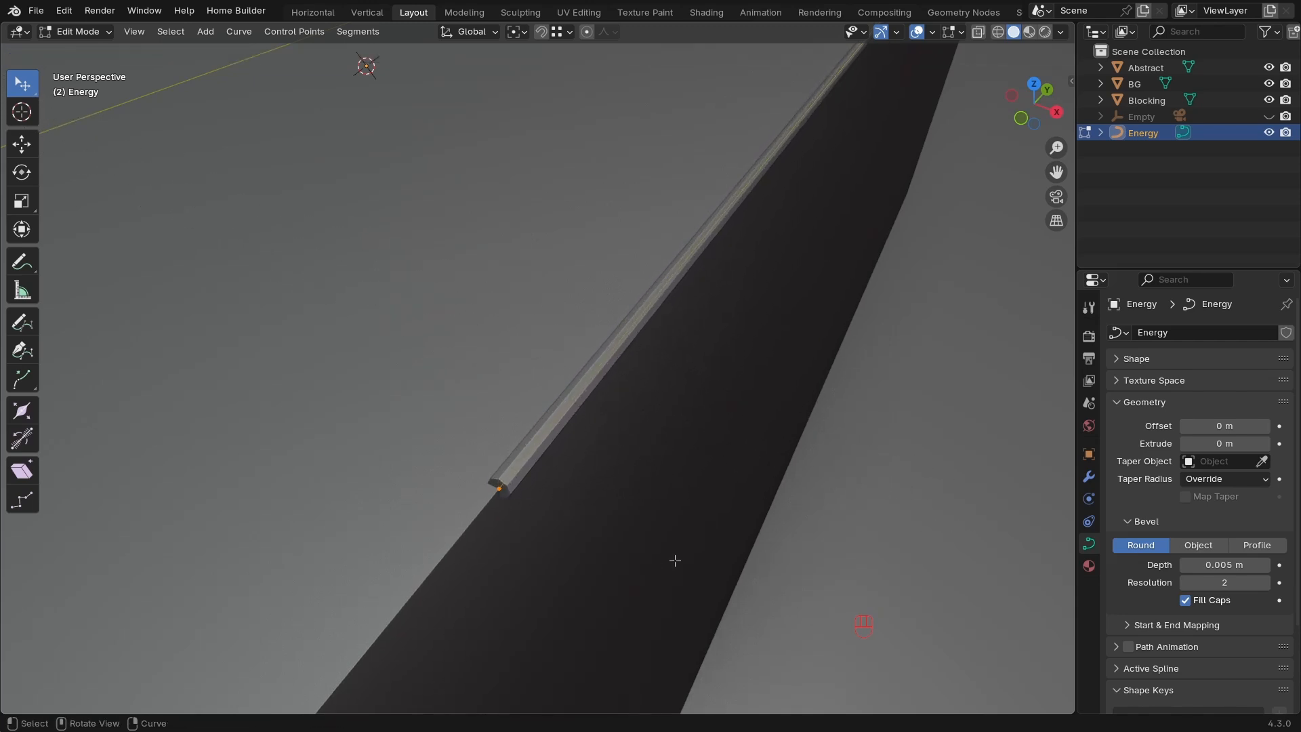
key(alt+s)
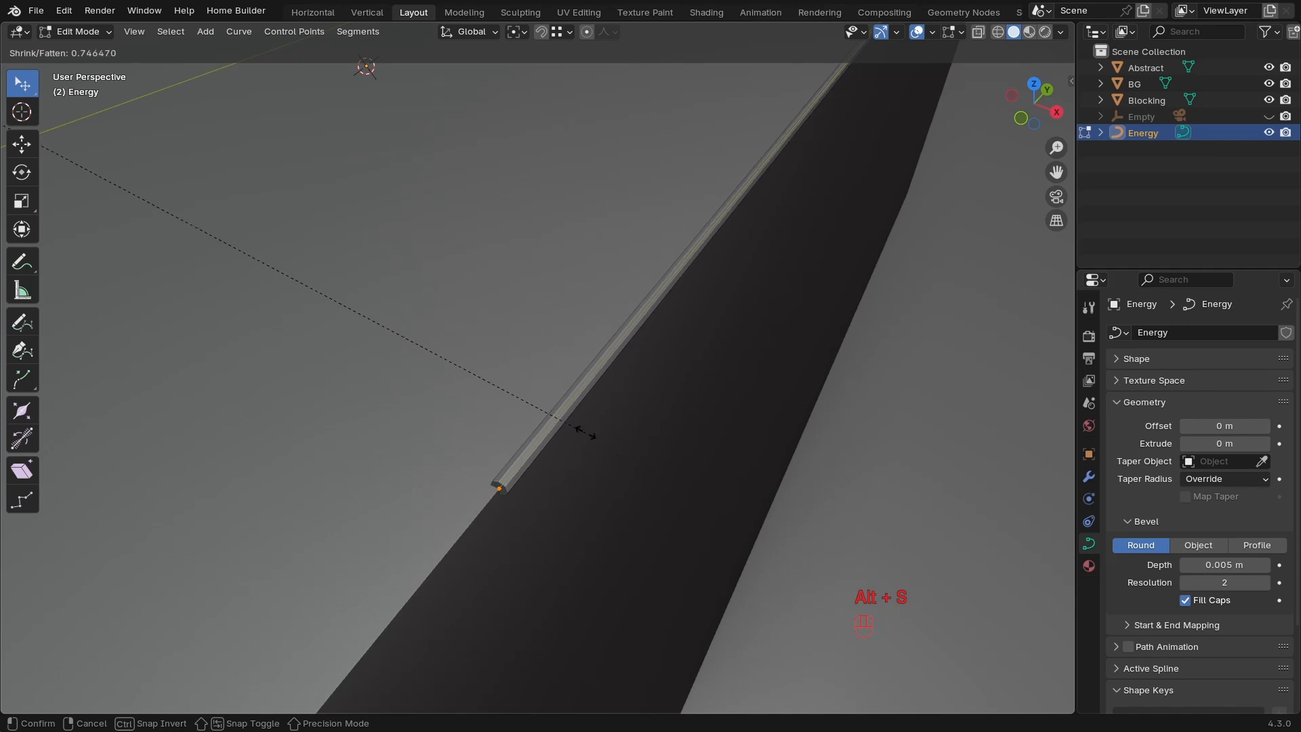
click(581, 430)
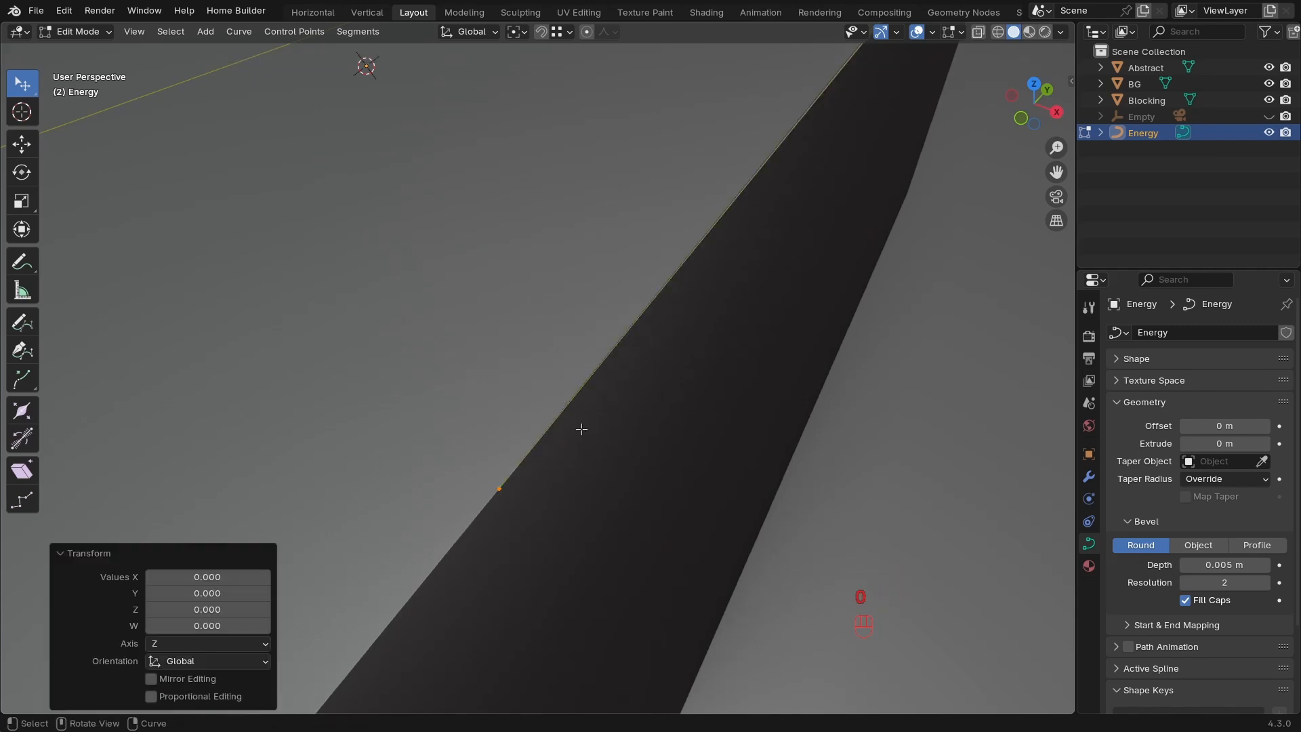
Select the straight segments on both sides of the outer rounded corner and subdivide them once.
mouse_move(581, 431)
shift+middle_down()
mouse_move(544, 430)
mouse_move(612, 386)
mouse_move(540, 480)
mouse_move(586, 415)
shift+middle_up()
middle_drag(586, 415, 547, 418)
shift+middle_drag(571, 482, 739, 374)
click(798, 414)
ctrl+middle_drag(715, 385, 551, 482)
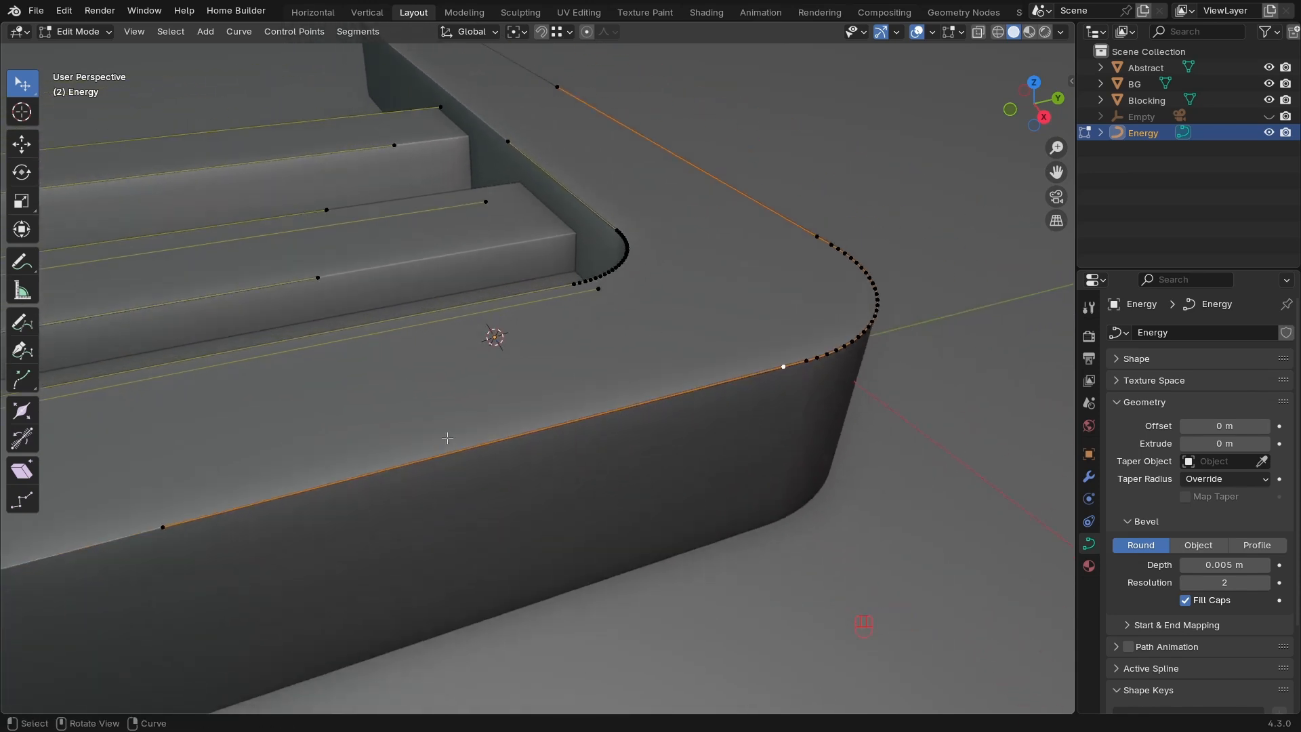
shift+click(163, 527)
shift+middle_drag(576, 315, 521, 440)
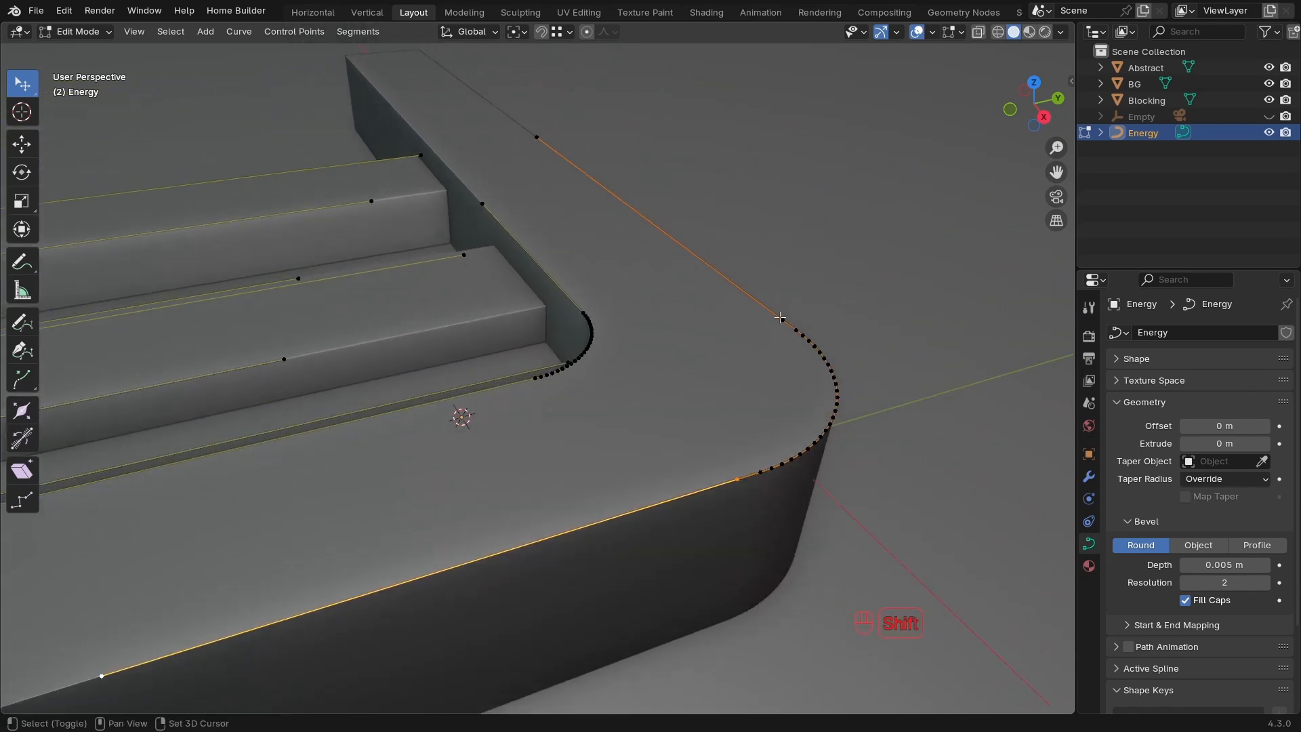
shift+click(546, 140)
right_click(756, 169)
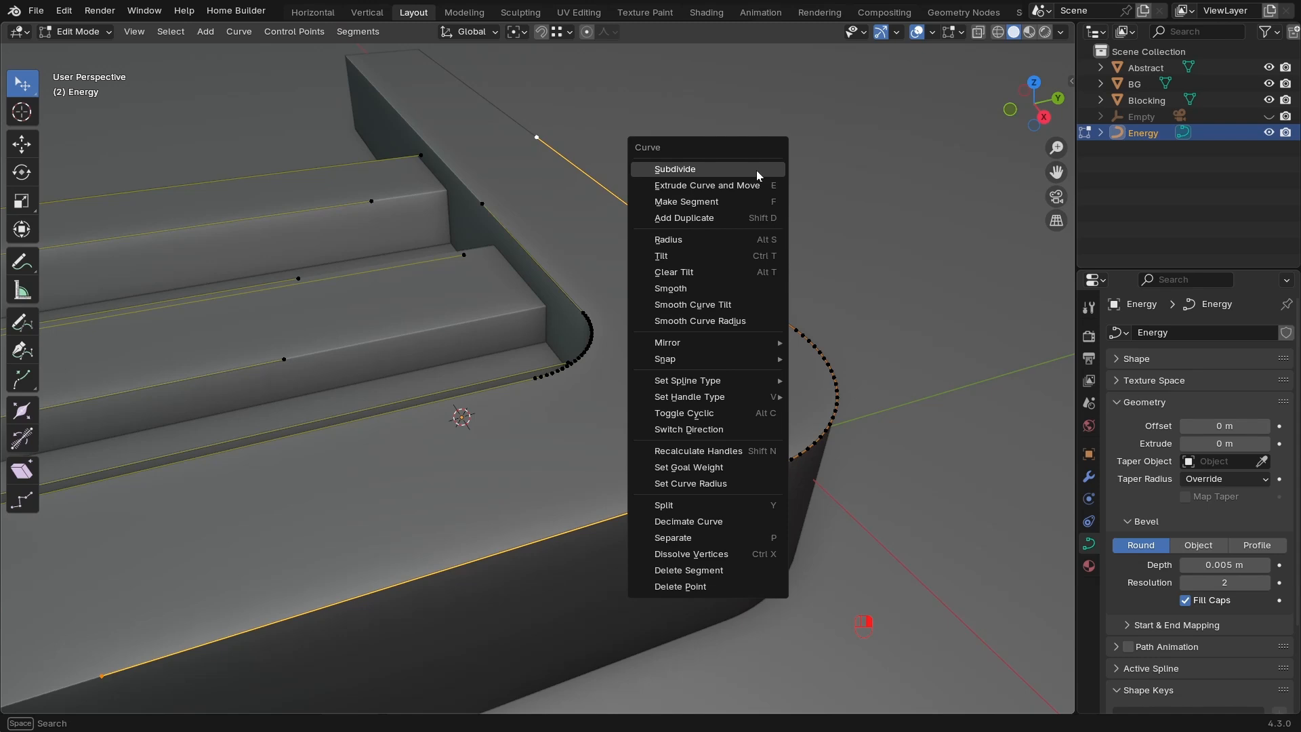
click(713, 170)
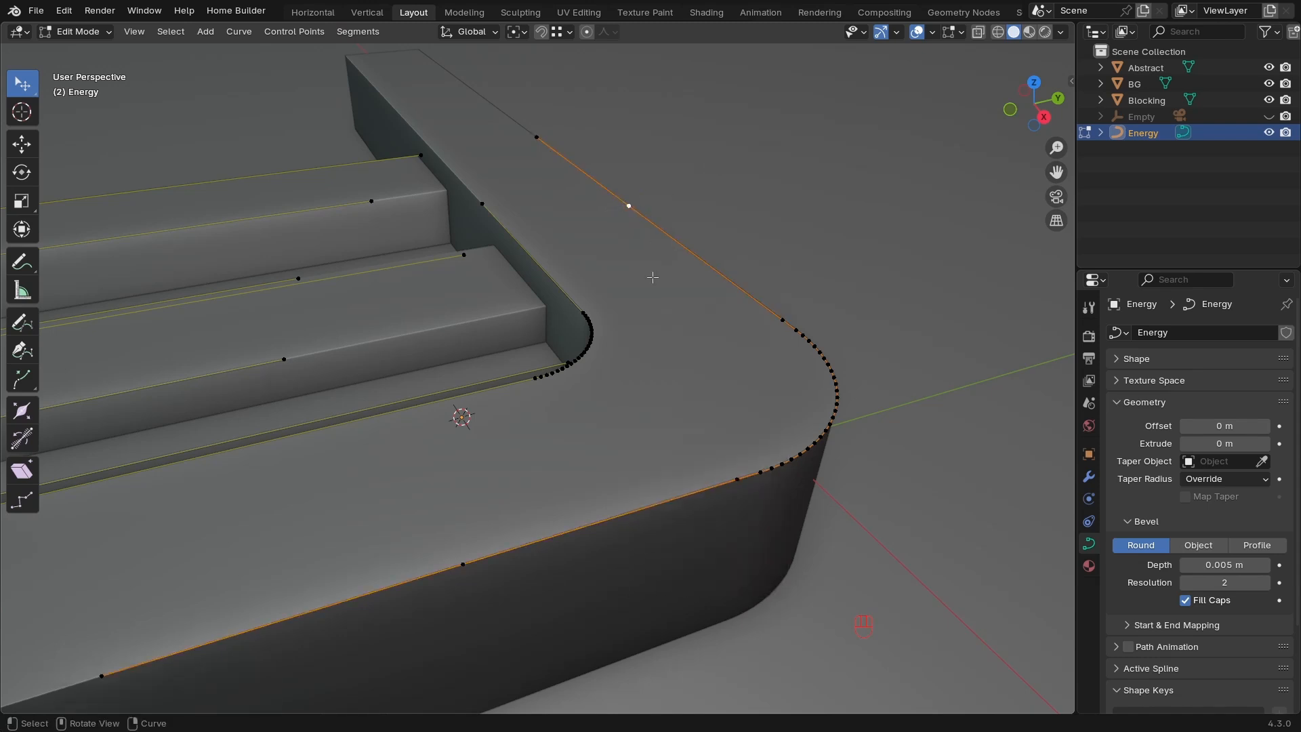
Select the midpoints on both sides of the outer rounded corner, enlarge their radius by 1.583 with Shrink/Fatten, and return to Object Mode.
shift+middle_drag(652, 276, 718, 253)
shift+click(569, 431)
key(alt+s)
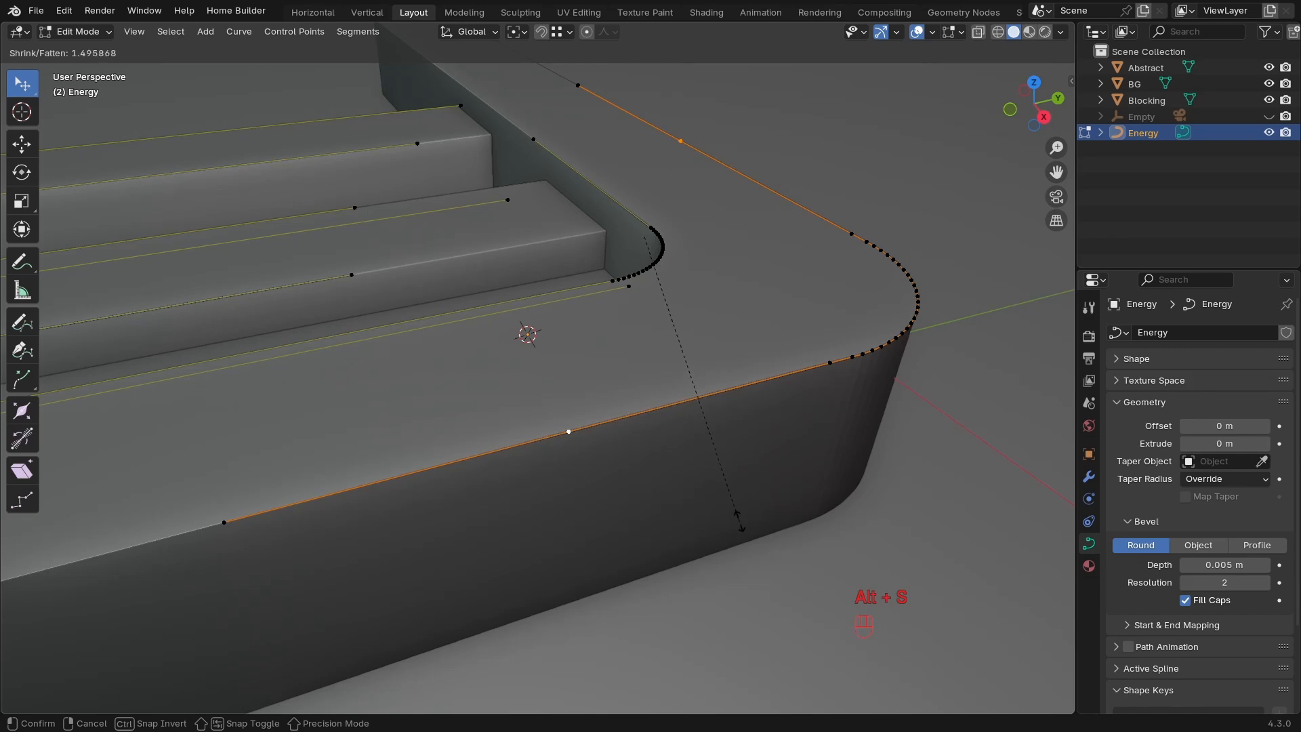
click(761, 533)
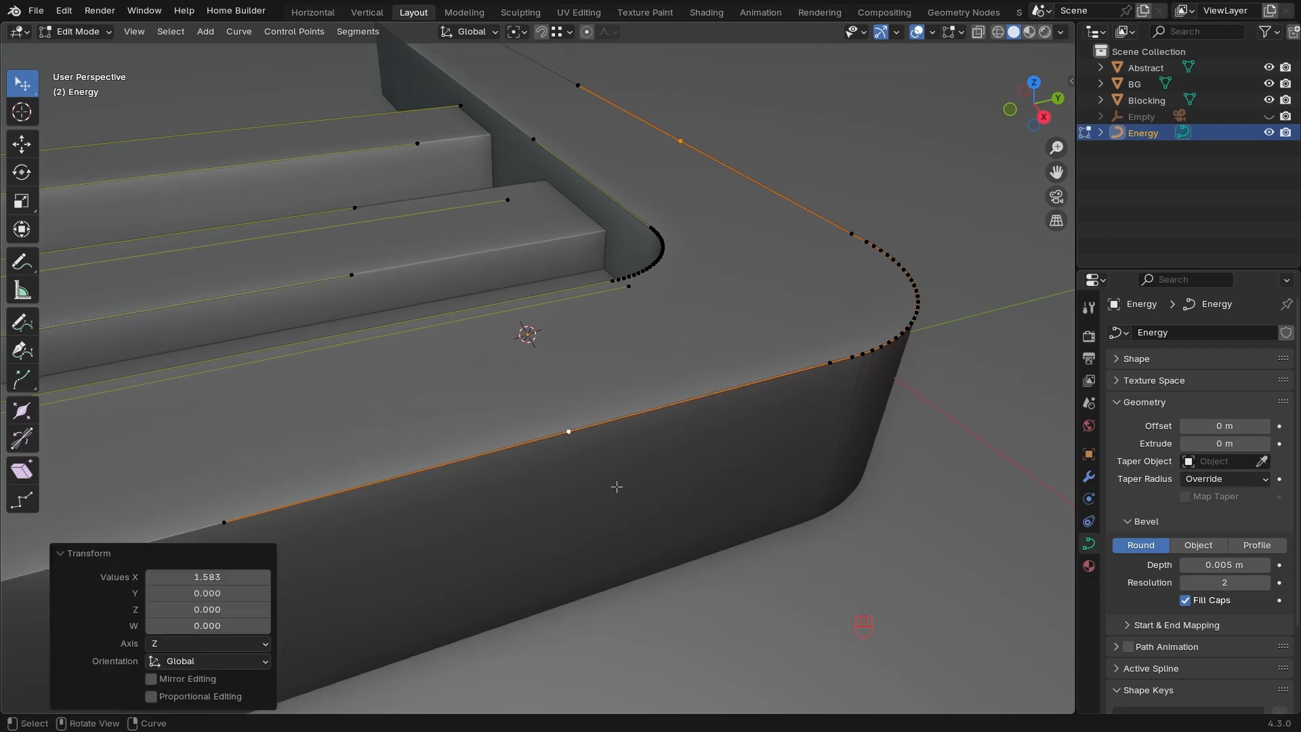
key(Tab)
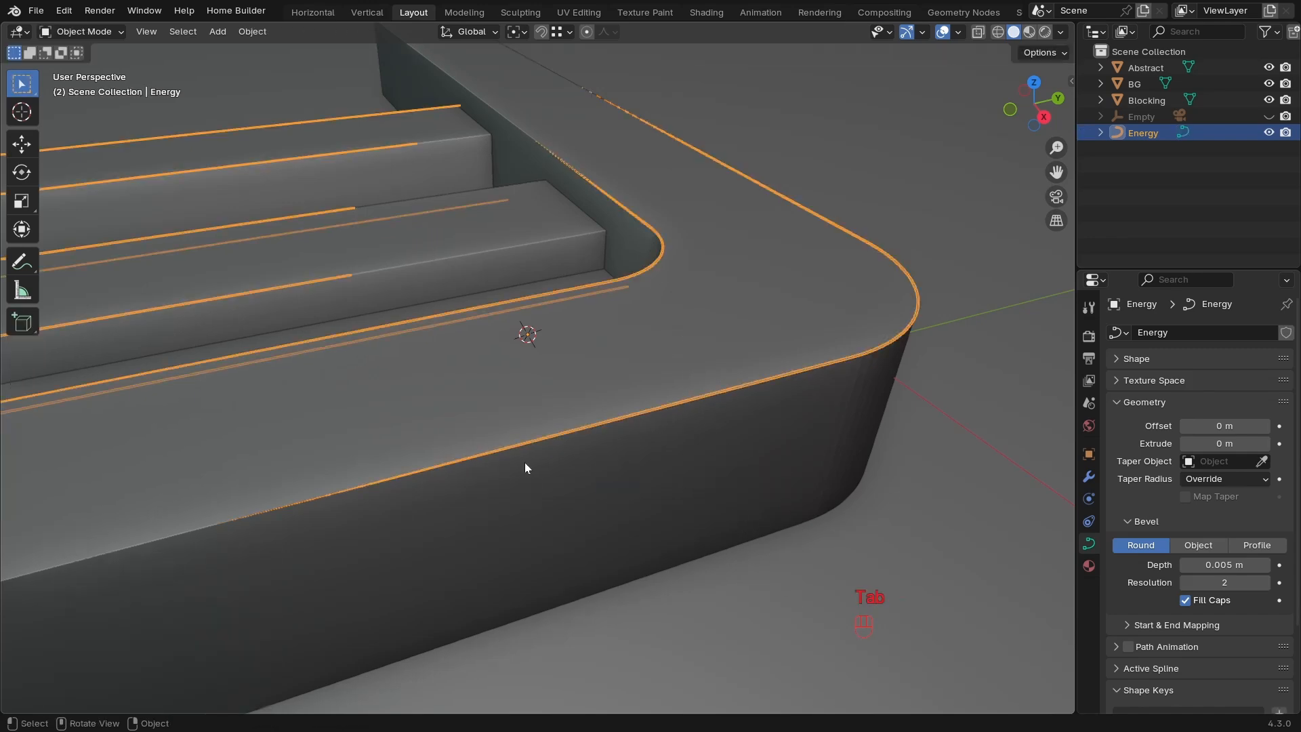
Switch the viewport to wireframe shading and isolate the Energy curve in Local View.
click(599, 471)
key(shift+z)
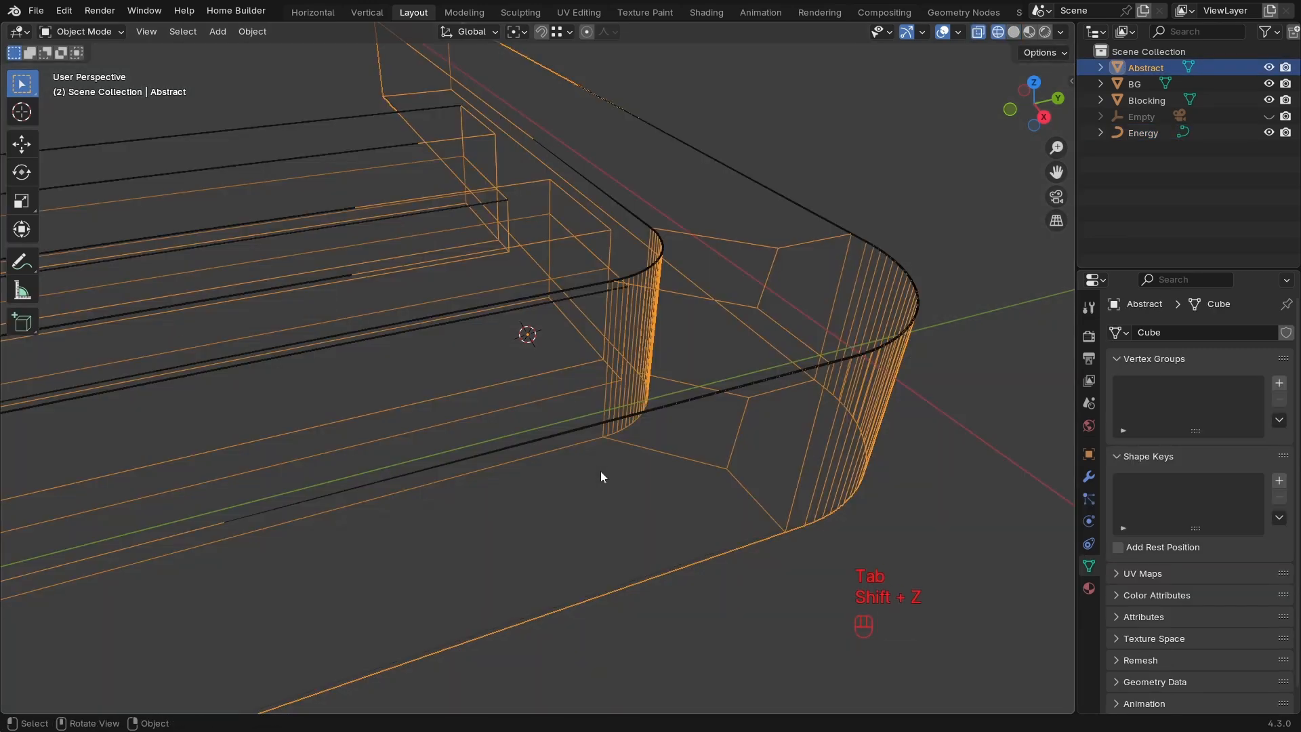
click(649, 410)
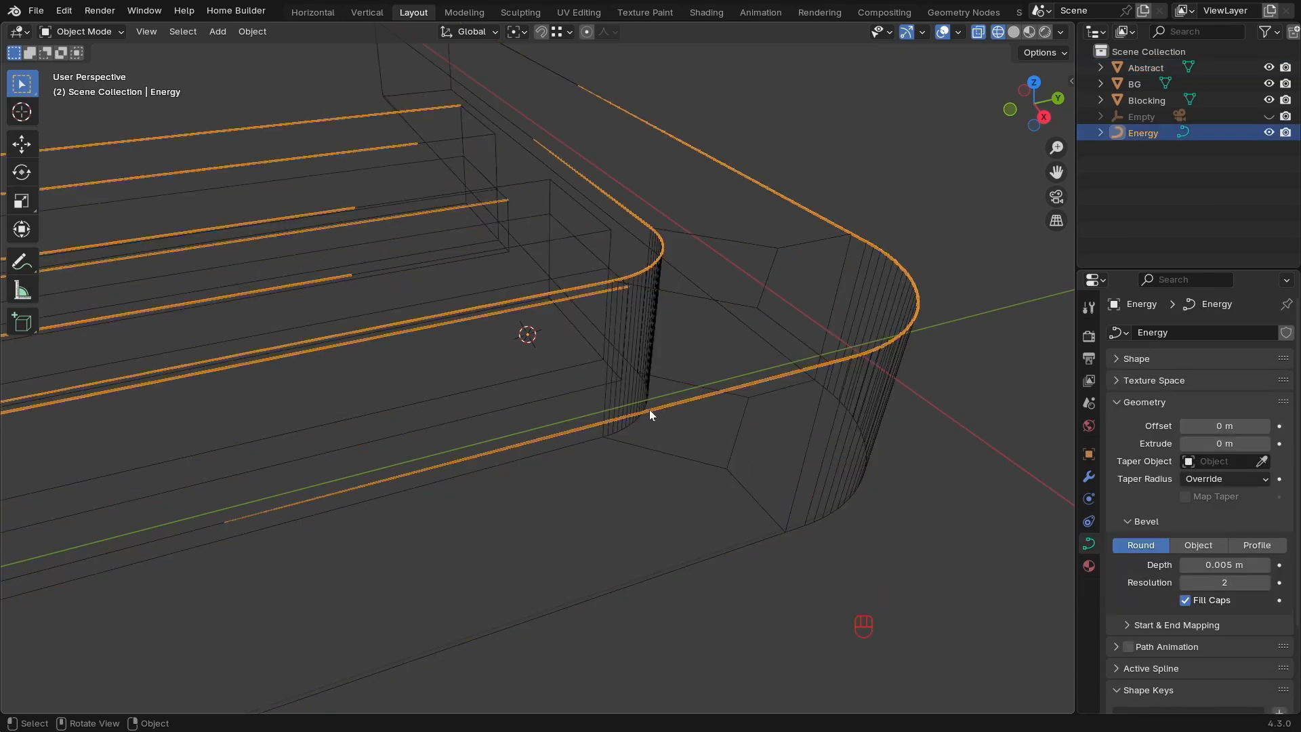
key(KP_Divide)
ctrl+middle_drag(655, 410, 973, 380)
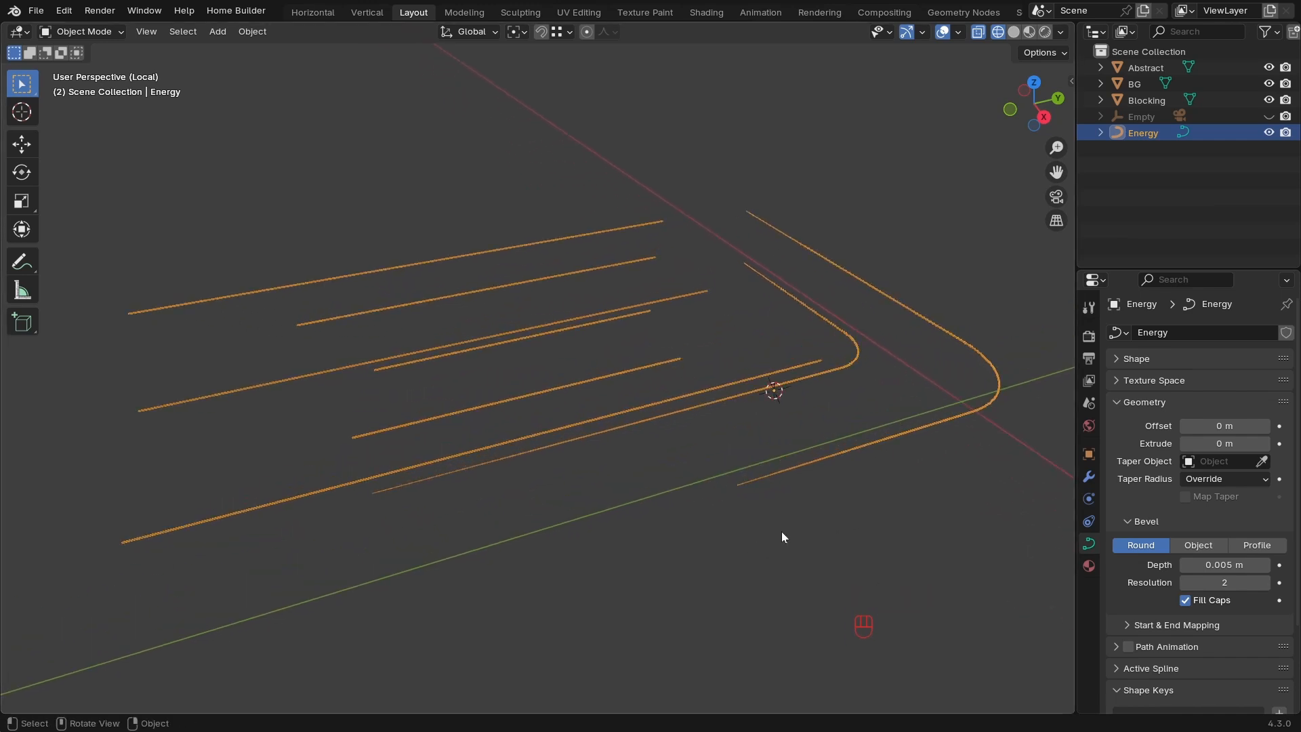
Examine the thickness and tapered ends of the isolated Energy lines around the outer rounded corner.
shift+middle_drag(782, 532, 721, 421)
ctrl+middle_drag(722, 421, 678, 479)
click(680, 473)
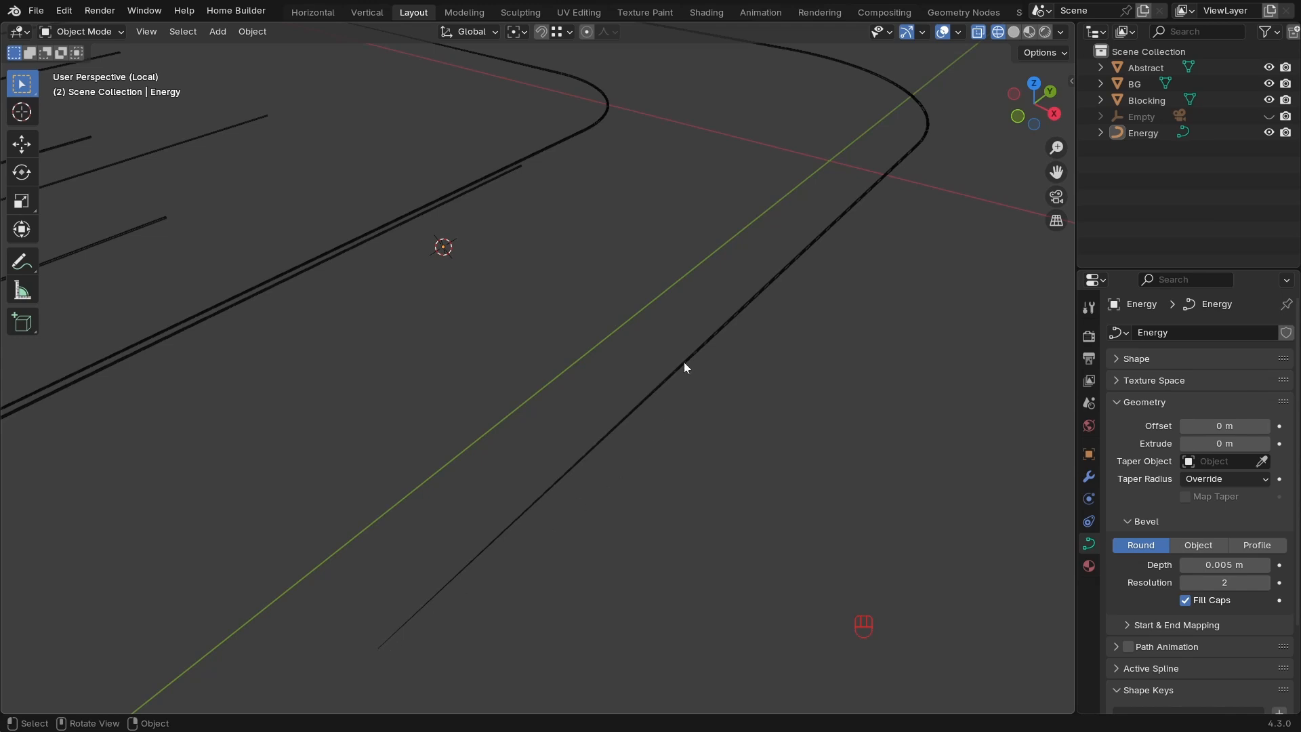
middle_drag(893, 161, 774, 450)
middle_drag(471, 385, 555, 391)
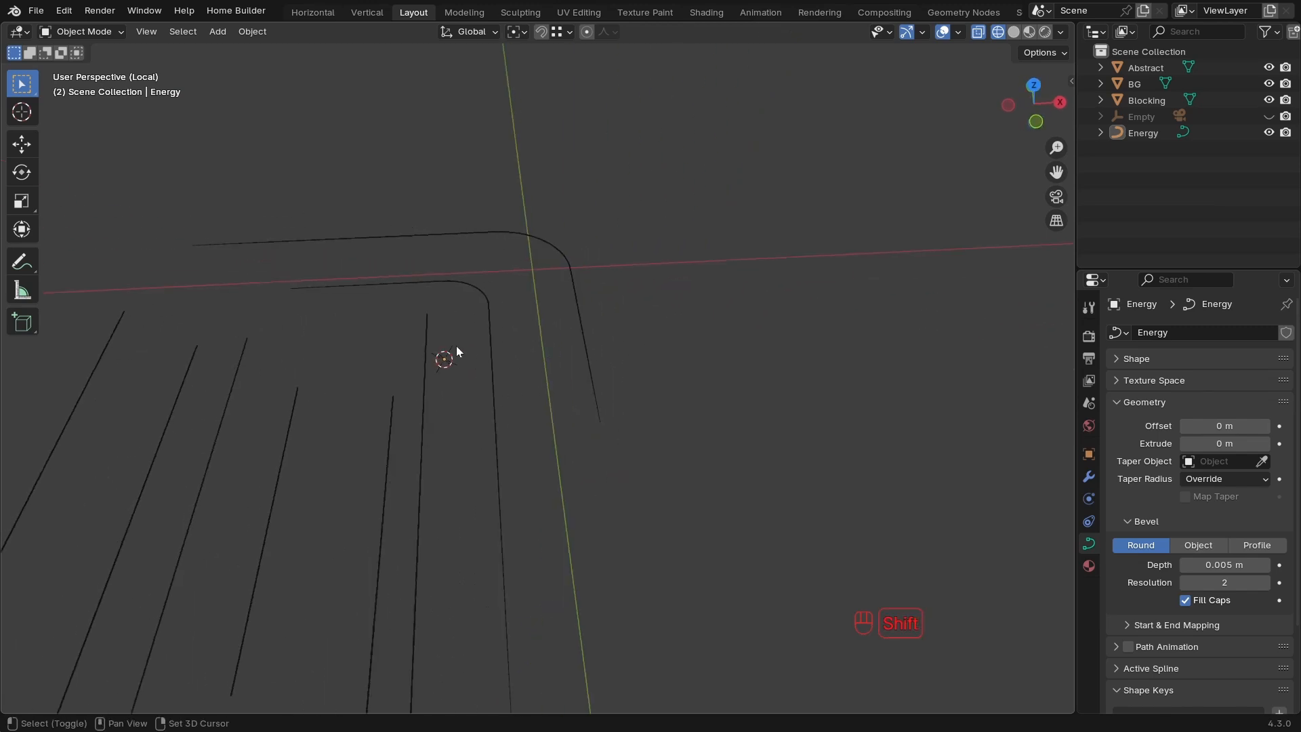
shift+middle_drag(457, 346, 617, 433)
ctrl+middle_drag(408, 416, 603, 456)
shift+click(607, 459)
In Edit Mode from the top view, select the six straight Energy lines, excluding the two cornered ones, and subdivide them with 2 cuts.
key(Tab)
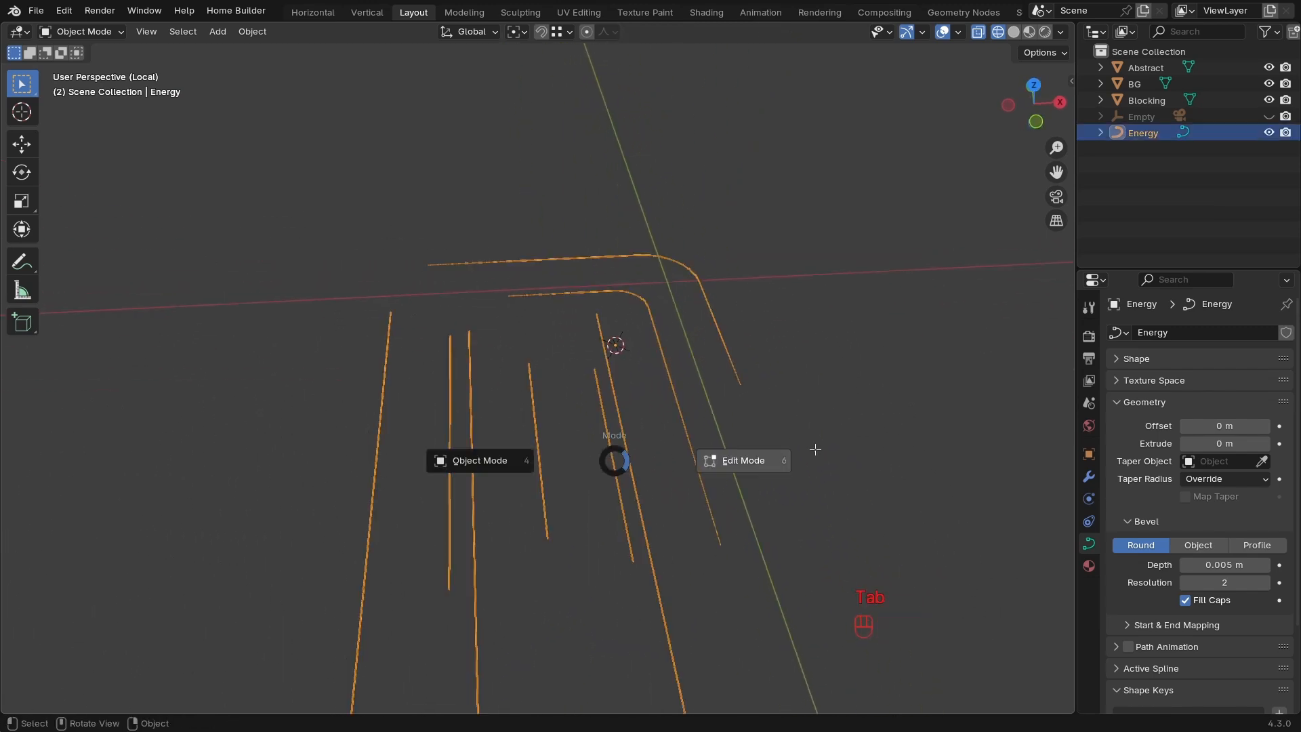
shift+middle_drag(622, 413, 622, 409)
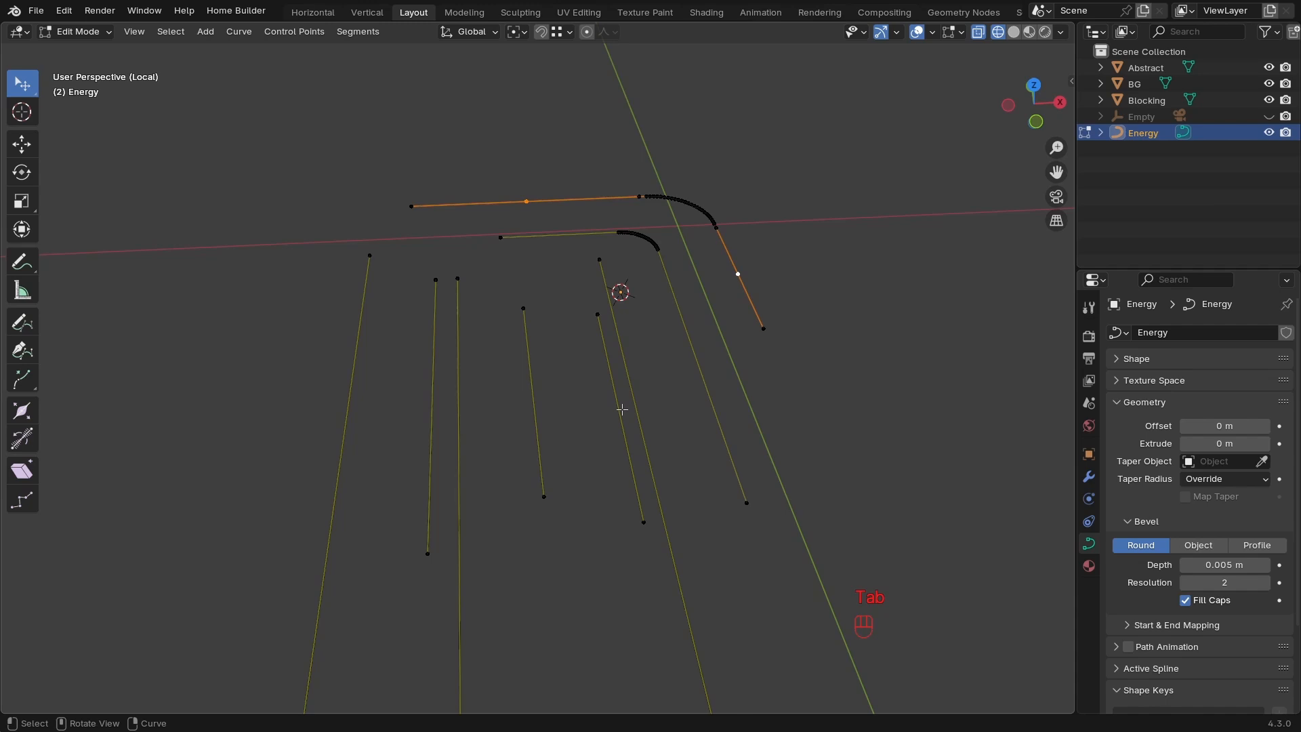
key(KP_7)
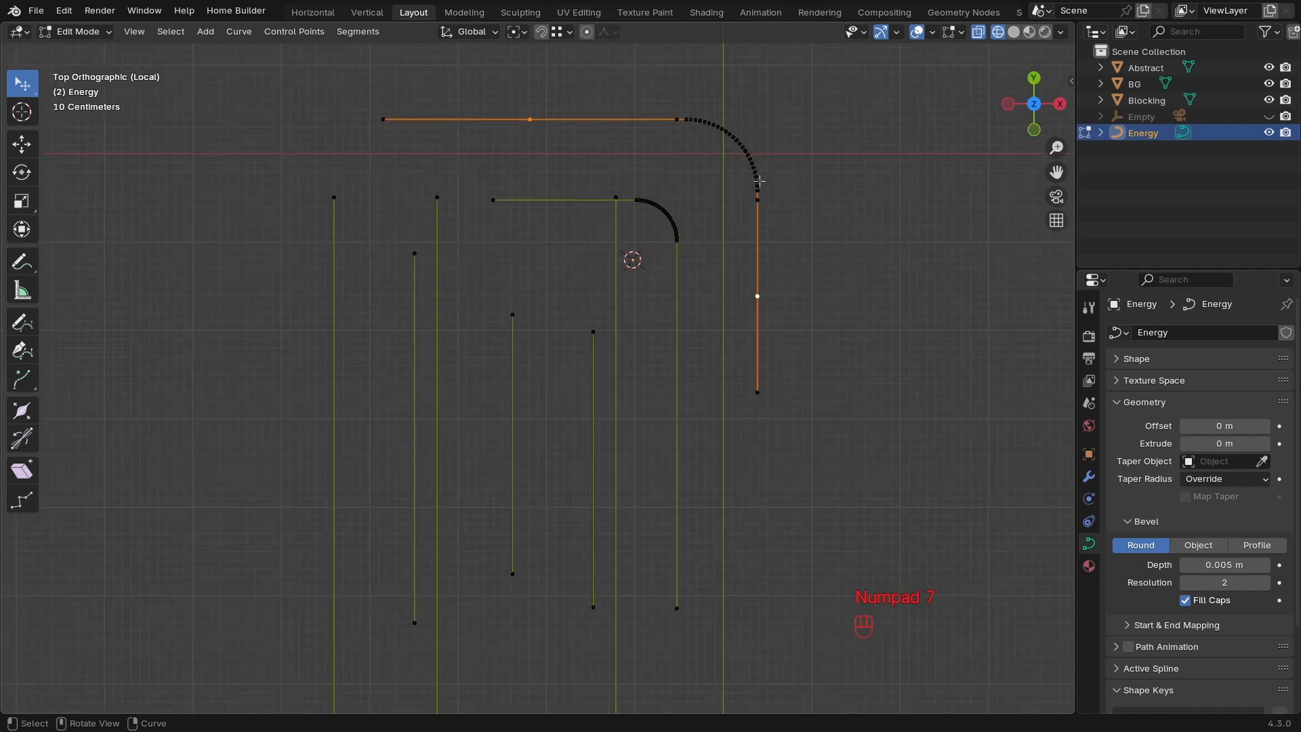
key(l)
key(l)
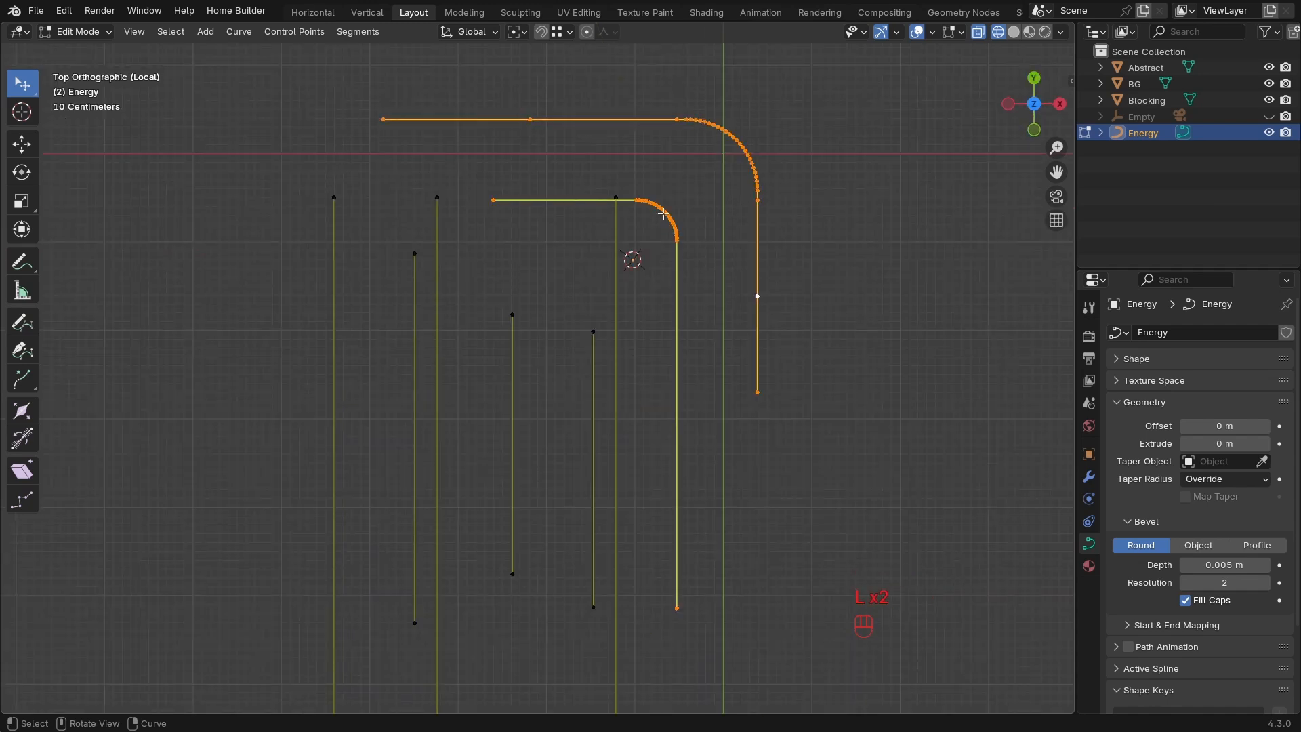
key(ctrl+i)
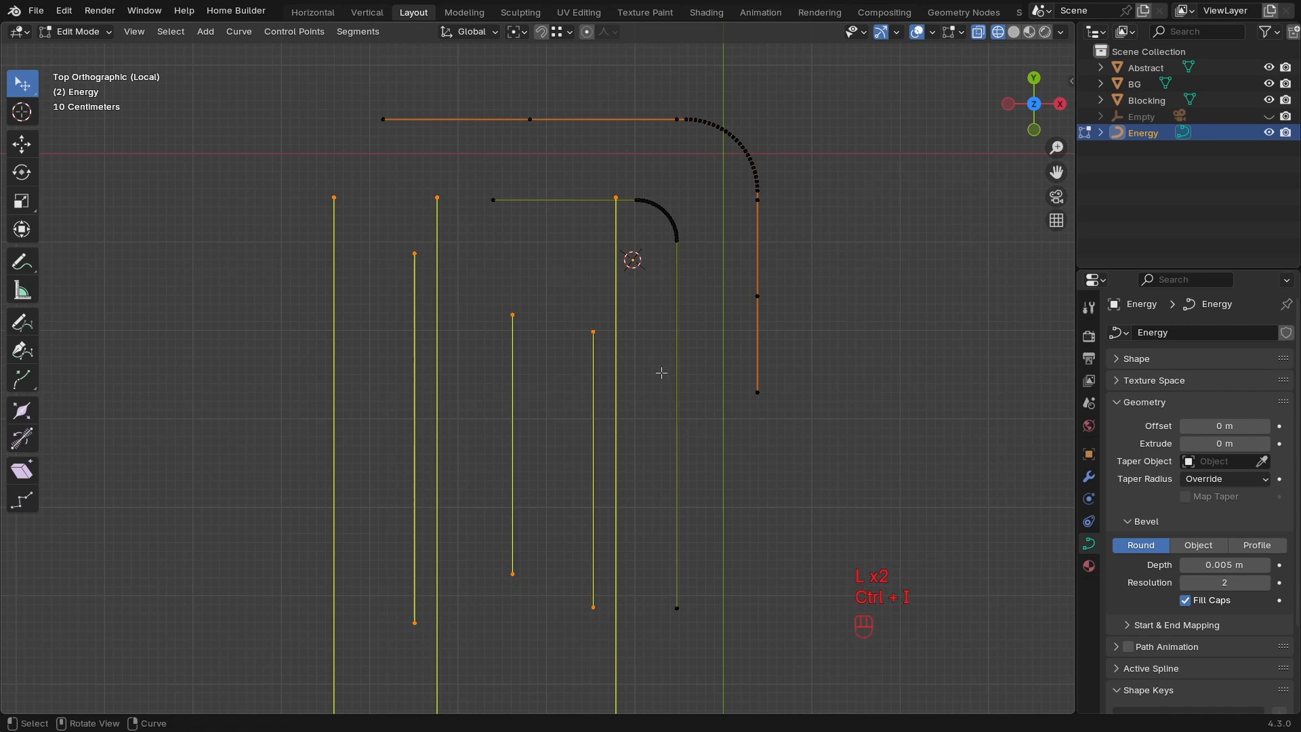
scroll(623, 396, down, 1)
shift+middle_drag(624, 397, 665, 330)
ctrl+middle_drag(645, 421, 649, 417)
scroll(675, 349, up, 1)
right_click(673, 343)
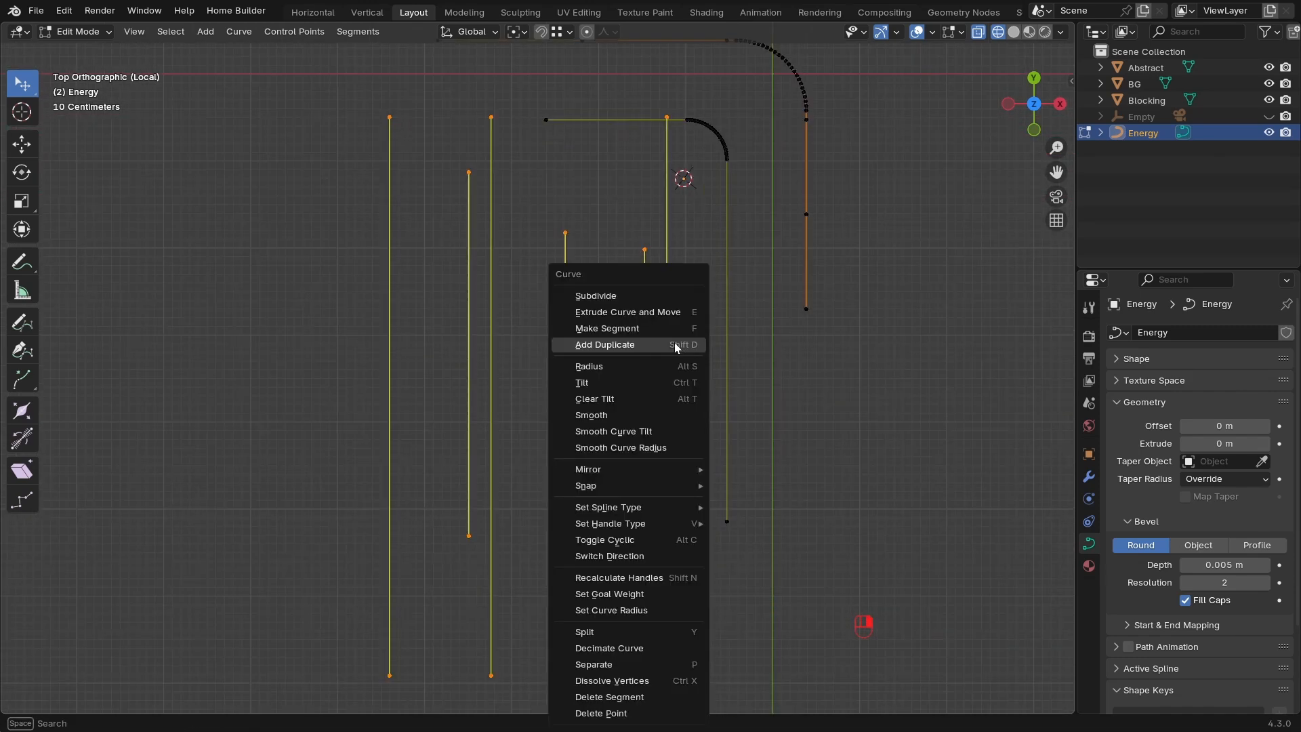
click(632, 298)
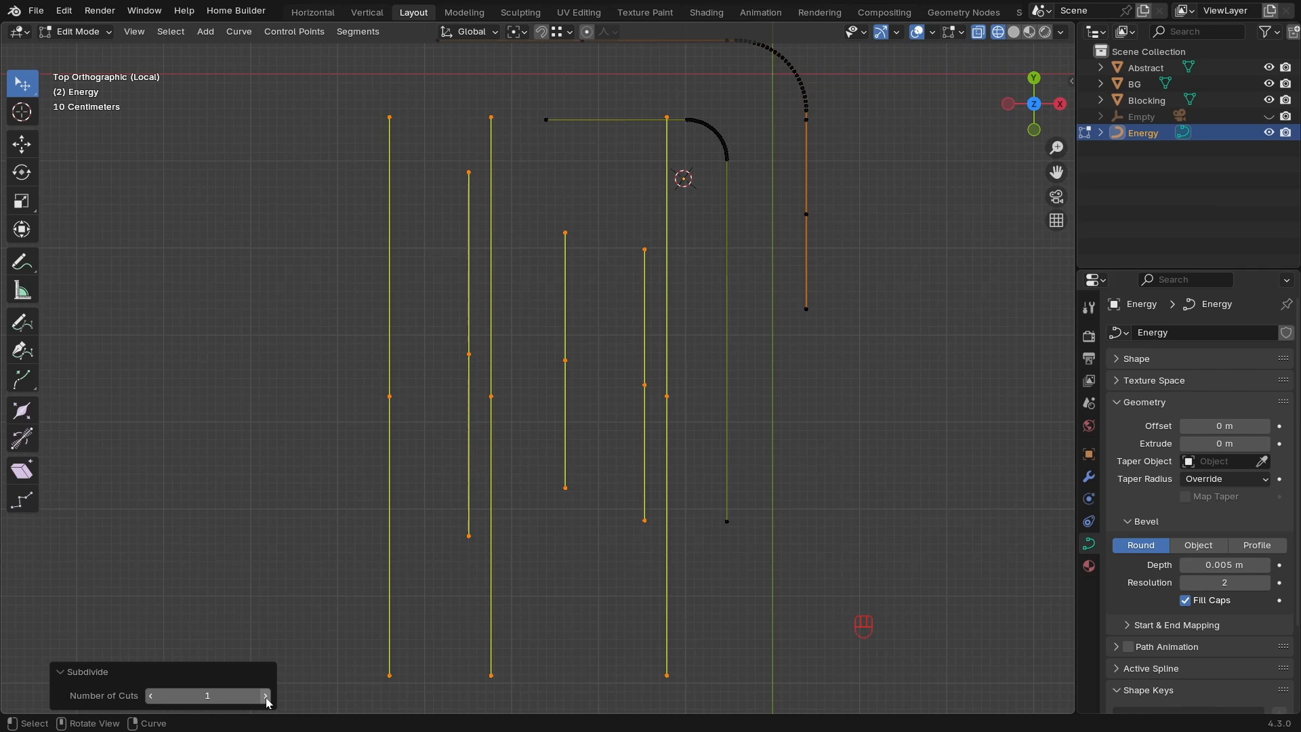
click(266, 702)
scroll(665, 324, down, 1)
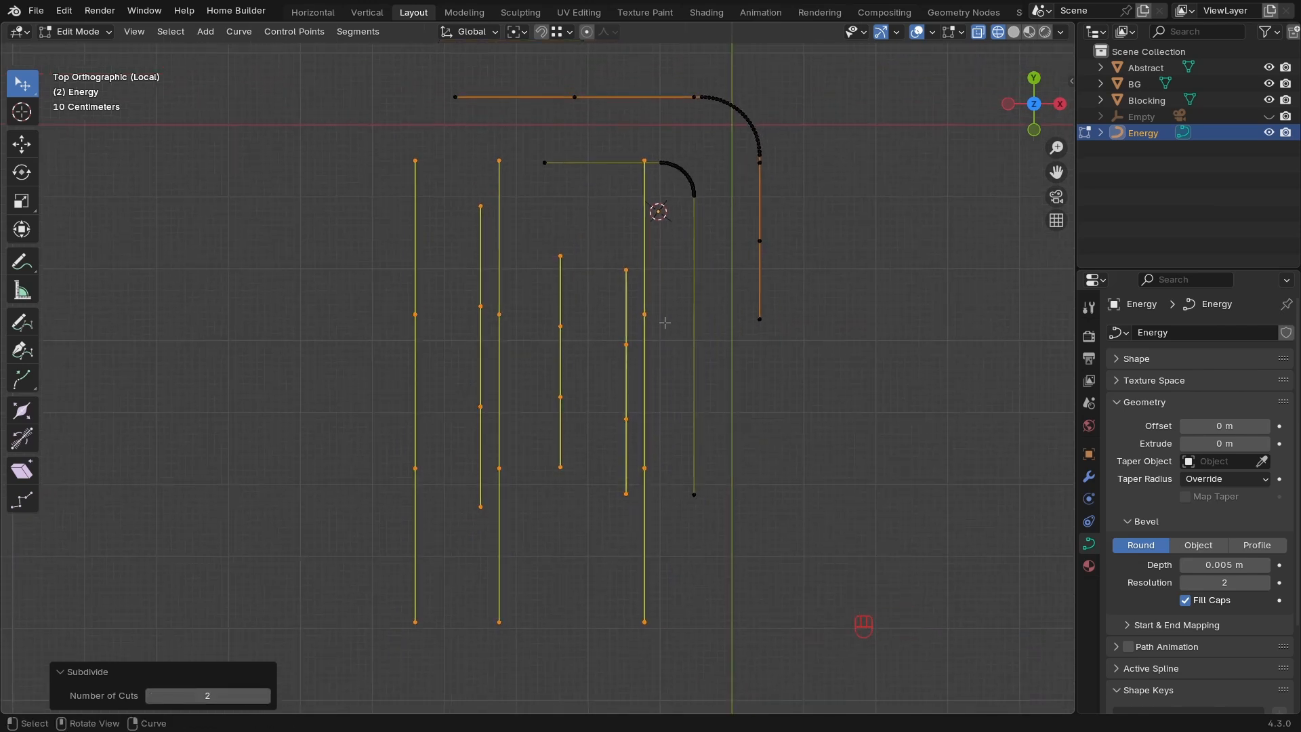
Clear the point selection and change the active selection tool to Select Box.
click(644, 159)
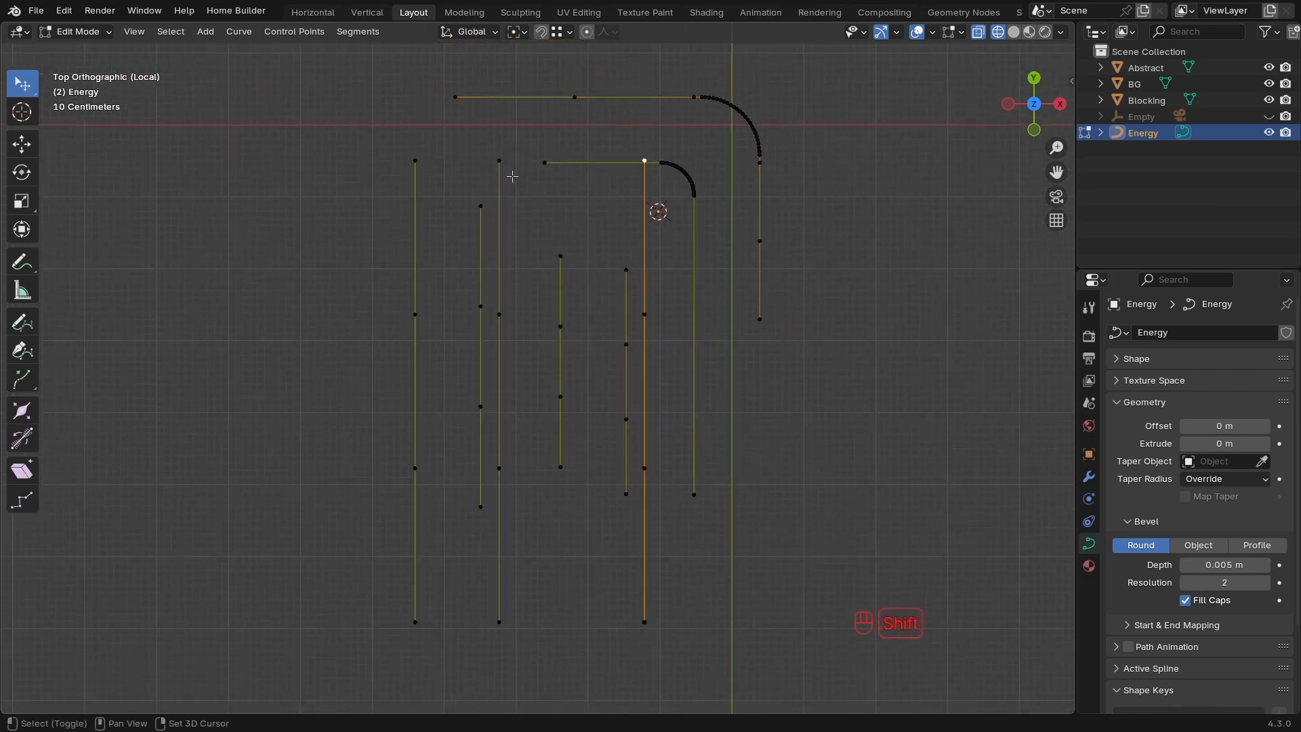
click(19, 89)
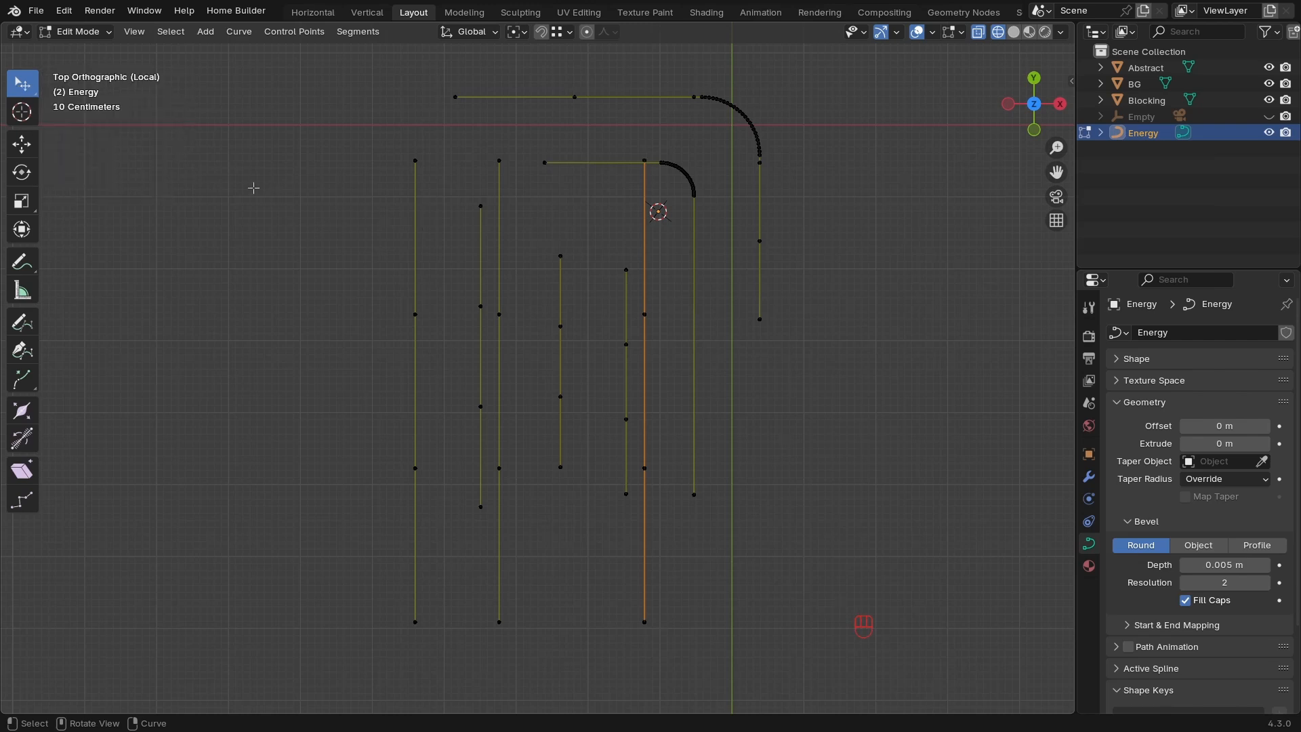
key(w)
click(21, 84)
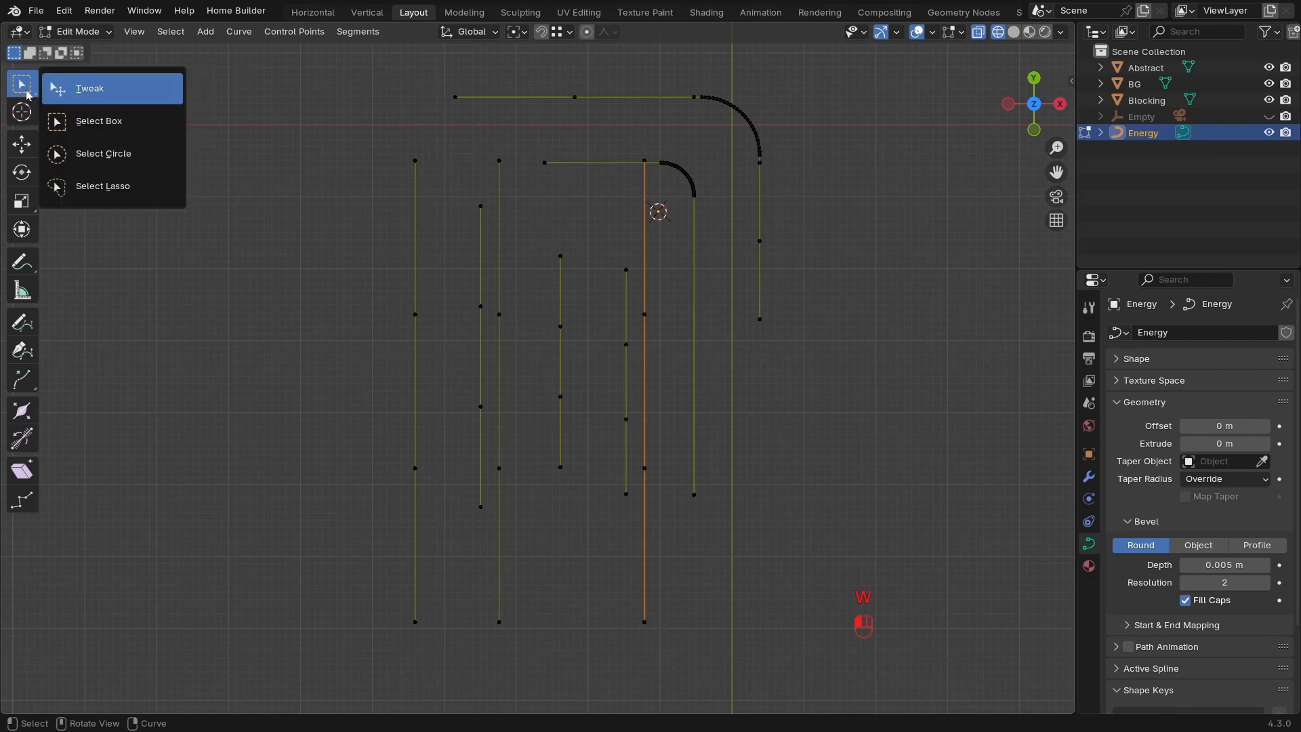
click(111, 129)
Select both end points of each of the six straight lines and set their radius to 0 with Shrink/Fatten.
click(632, 169)
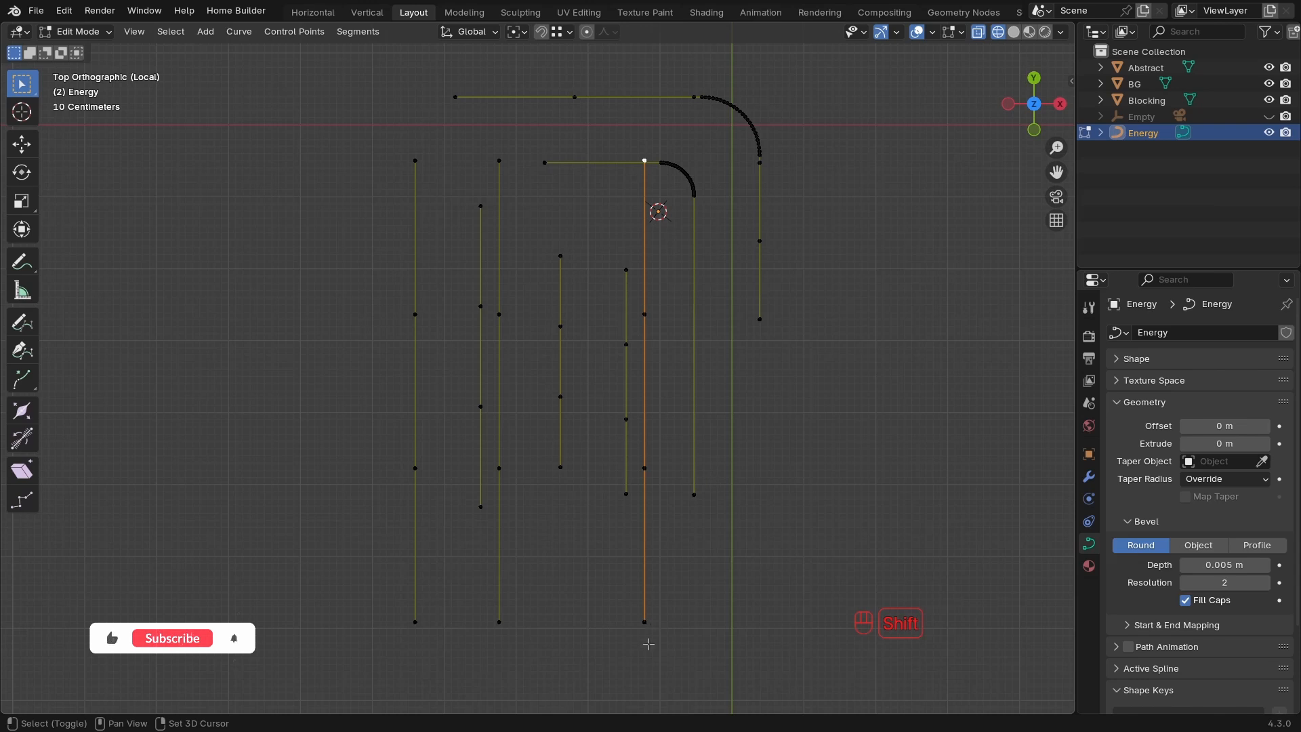
shift+click(644, 621)
shift+click(624, 494)
shift+click(562, 467)
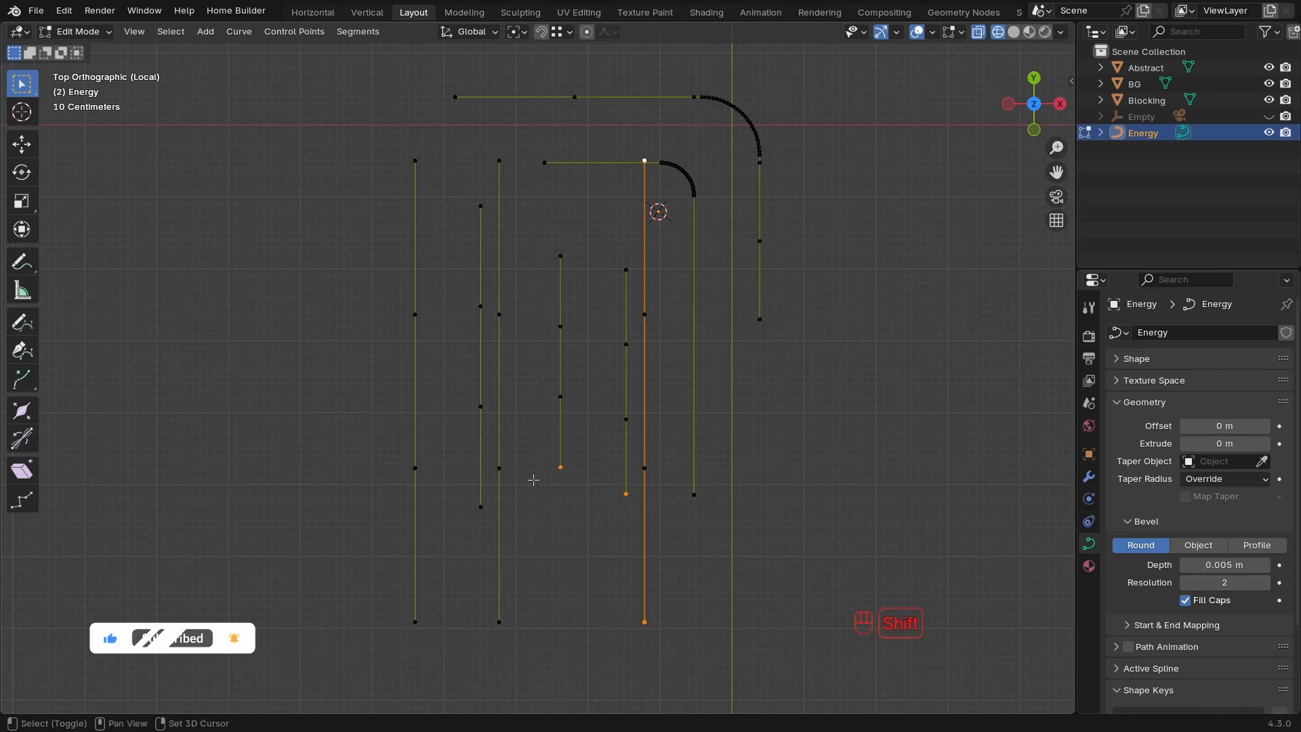
shift+click(499, 621)
shift+click(415, 621)
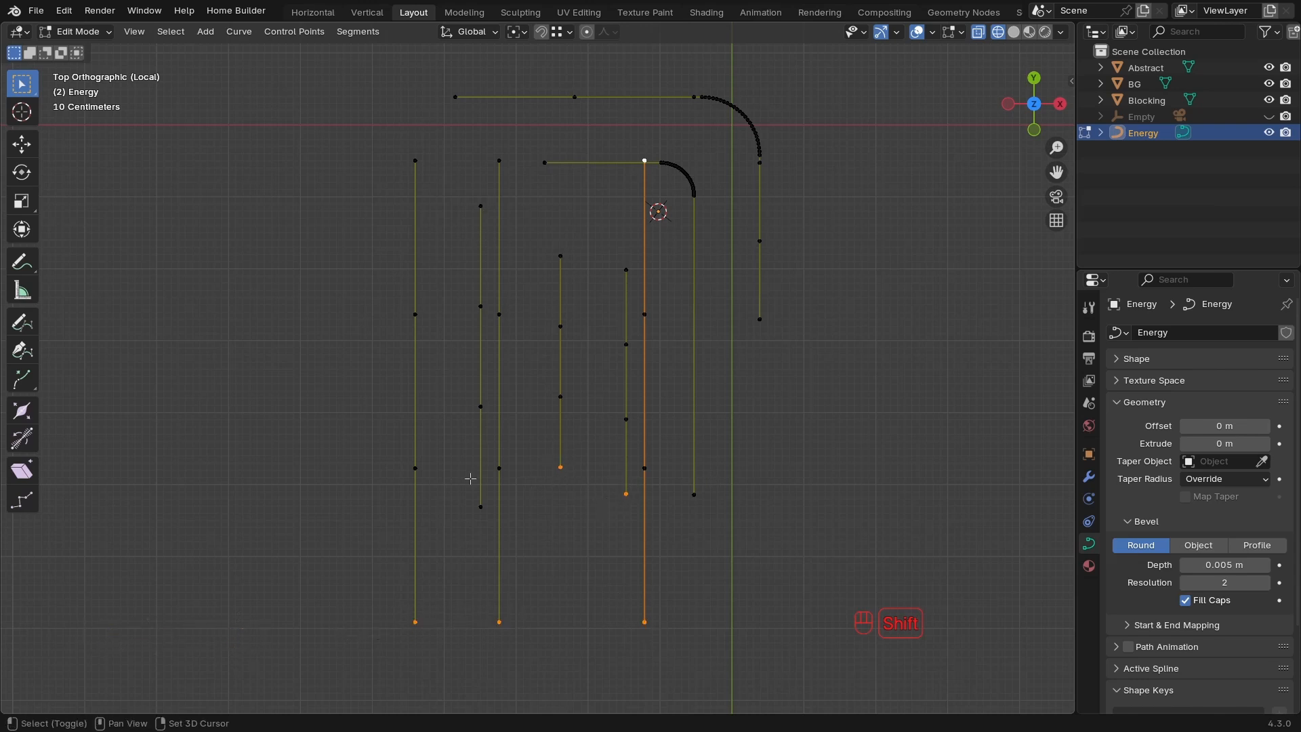
shift+click(480, 506)
shift+drag(513, 141, 402, 232)
shift+drag(637, 248, 529, 289)
scroll(554, 323, down, 3)
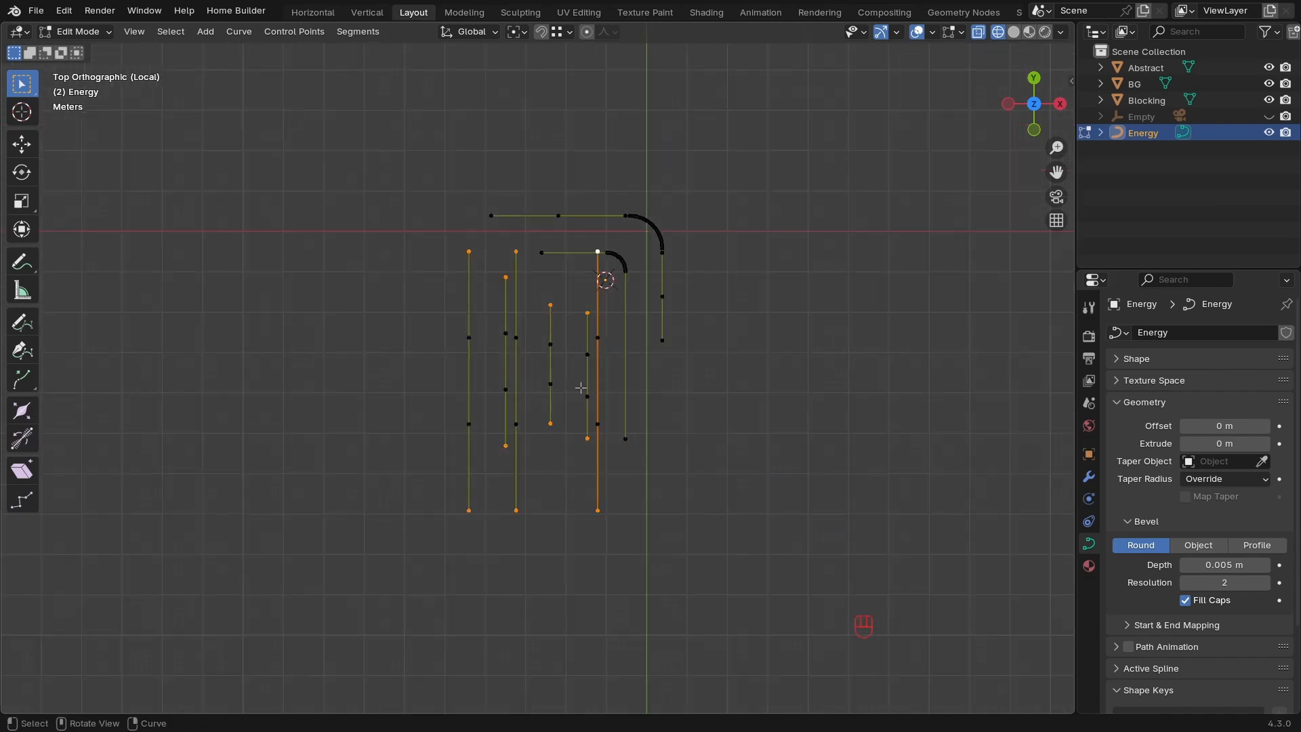
middle_drag(540, 352, 542, 399)
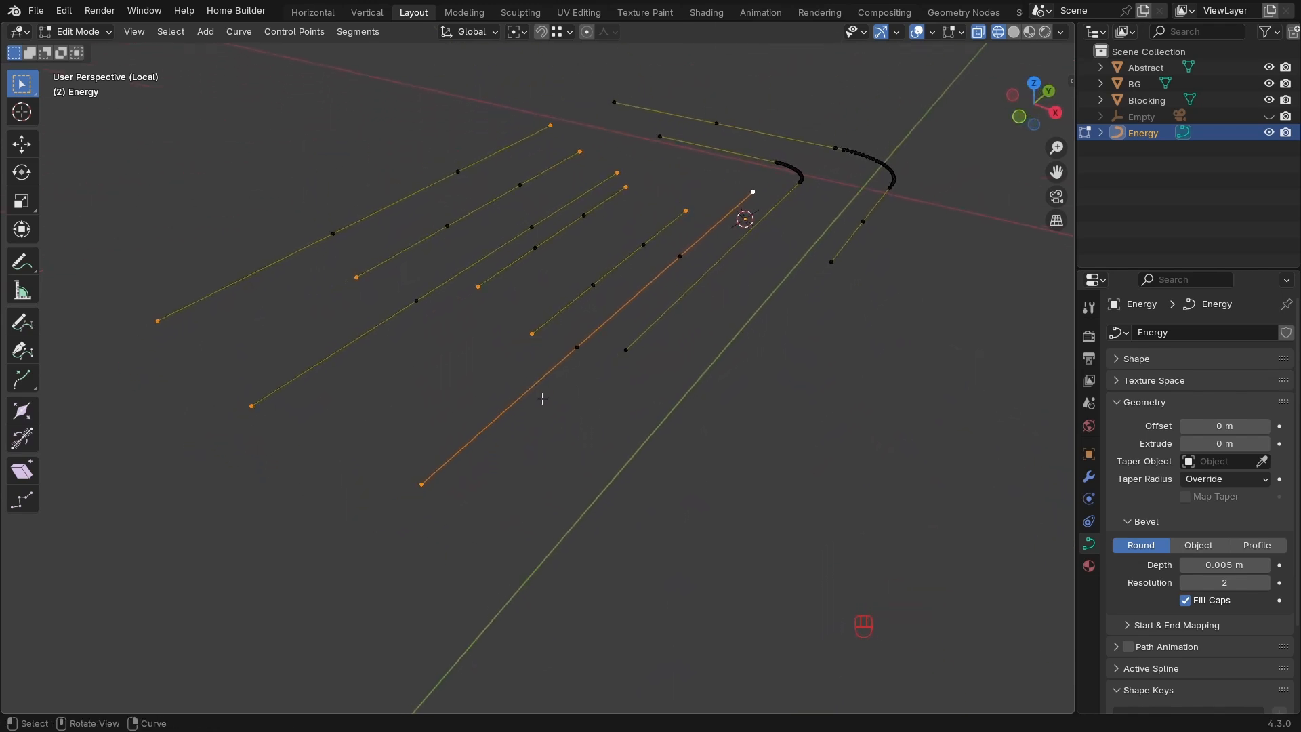
ctrl+middle_drag(493, 472, 653, 311)
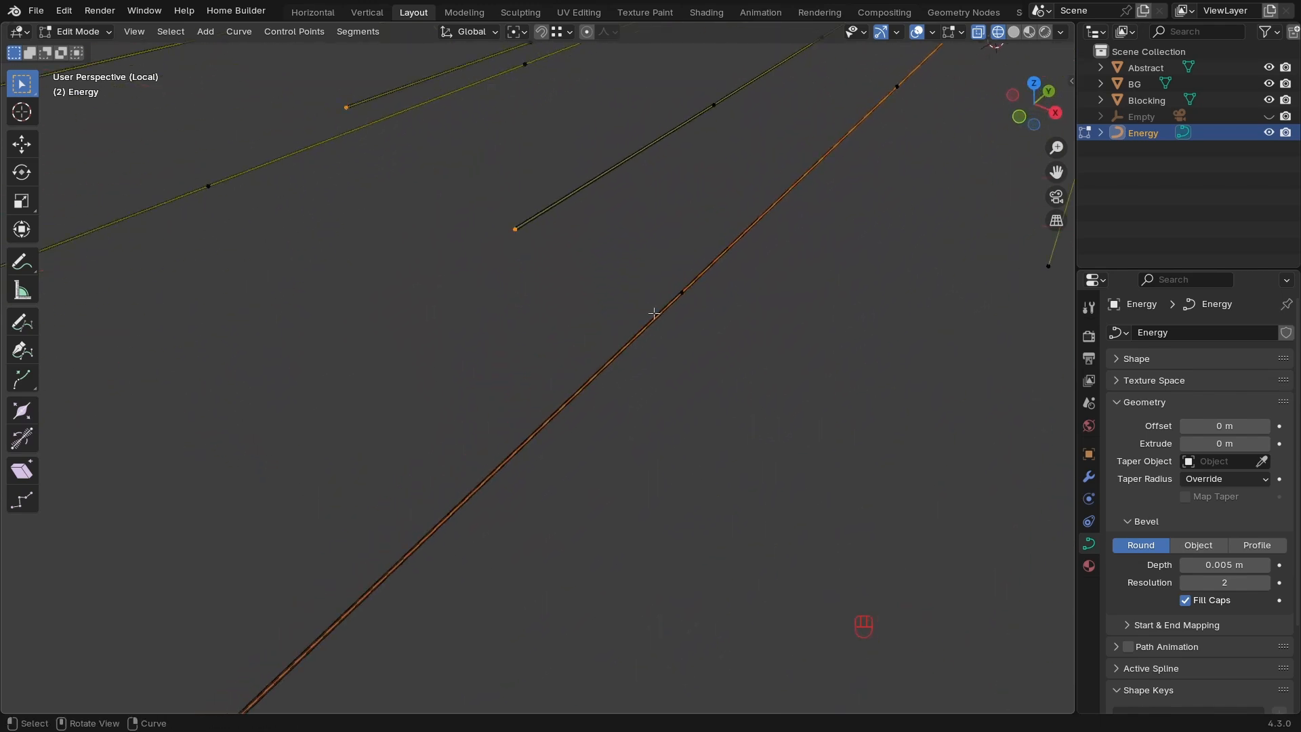
shift+middle_drag(580, 291, 760, 428)
key(alt+s)
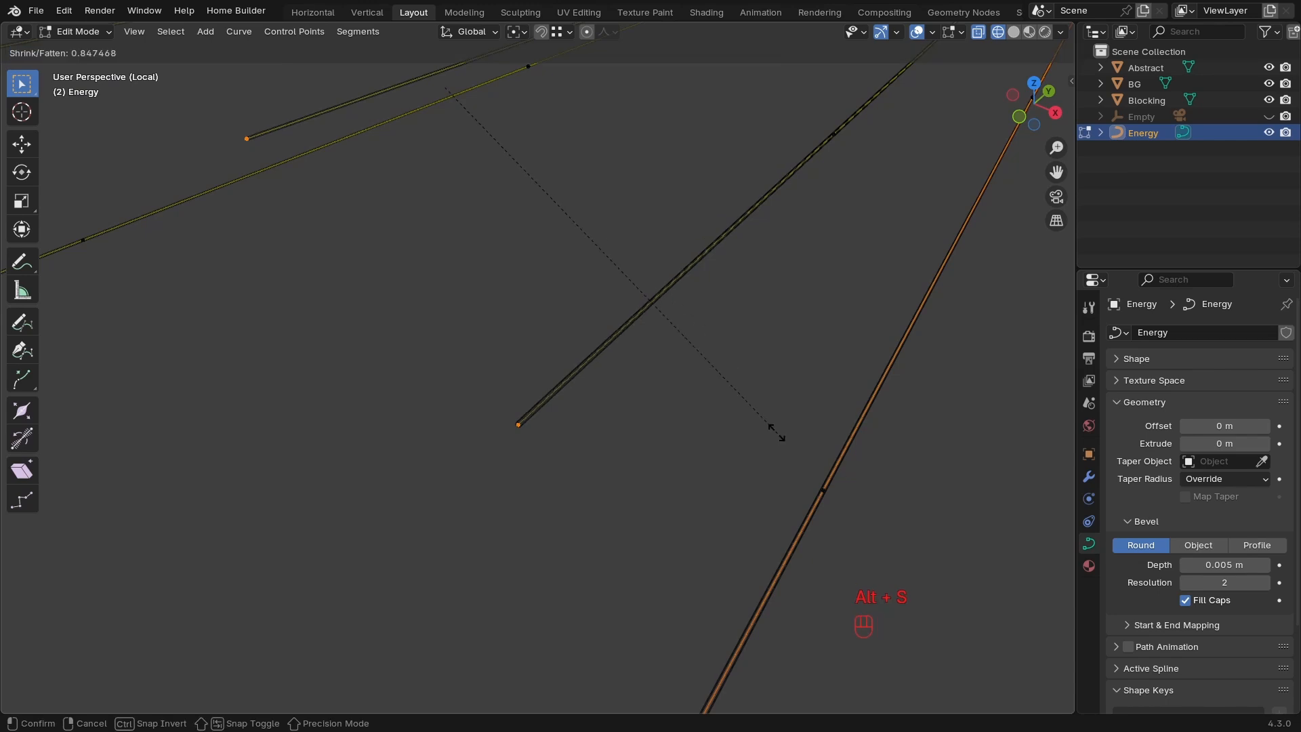
text(0)
click(666, 367)
Return to Object Mode, exit Local View and switch the viewport to solid shading.
ctrl+middle_drag(717, 274, 534, 429)
key(Tab)
click(599, 451)
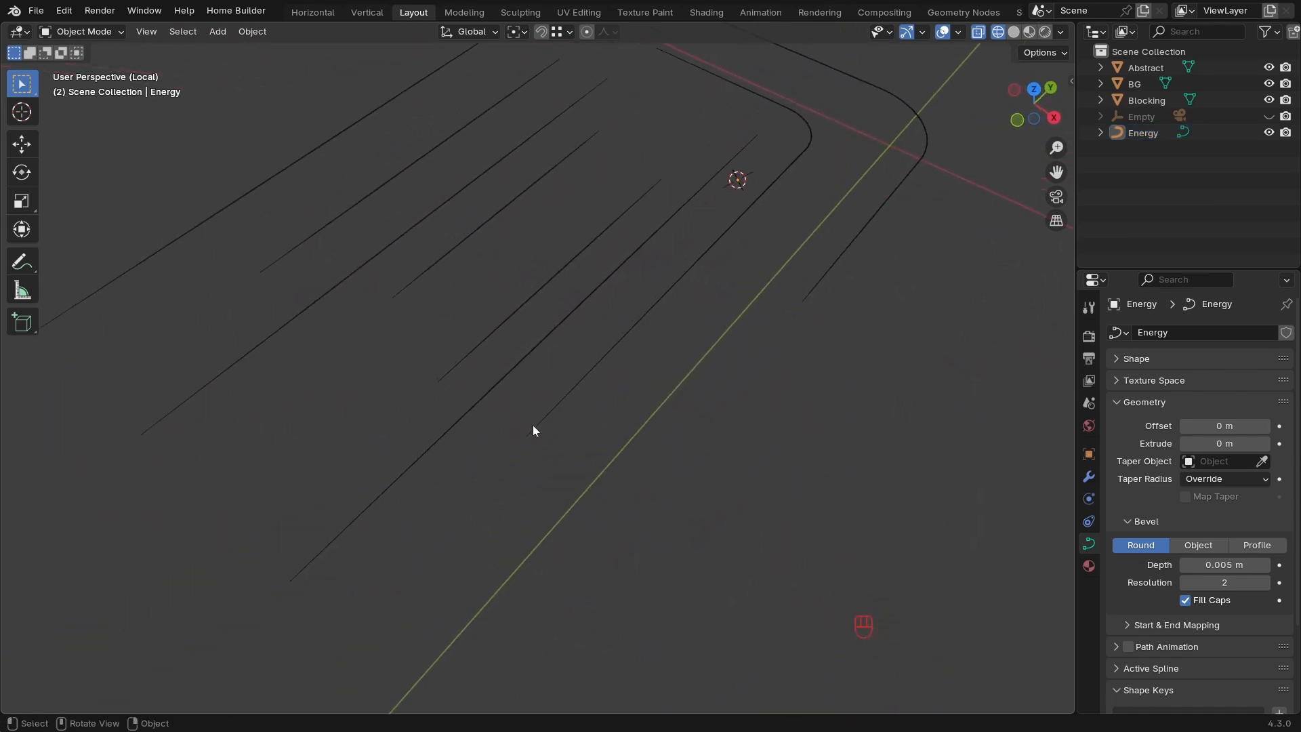
key(KP_Divide)
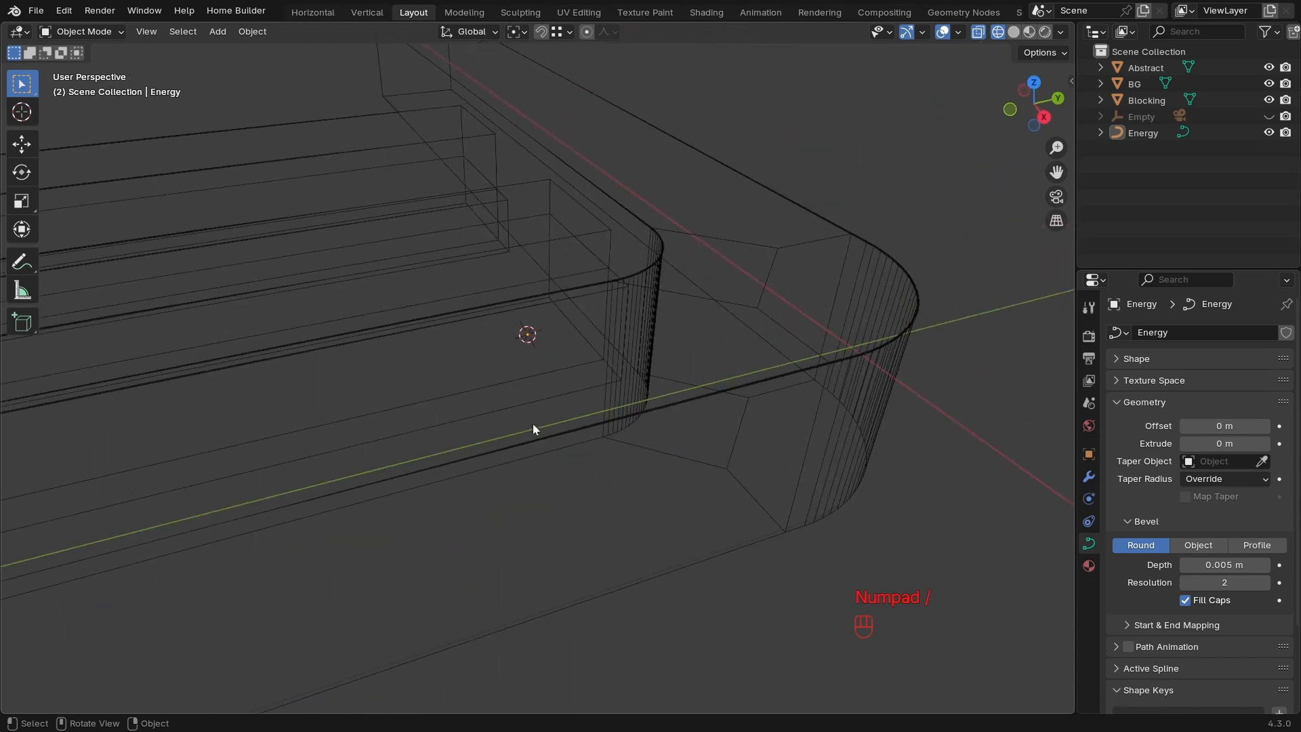
middle_drag(510, 395, 550, 385)
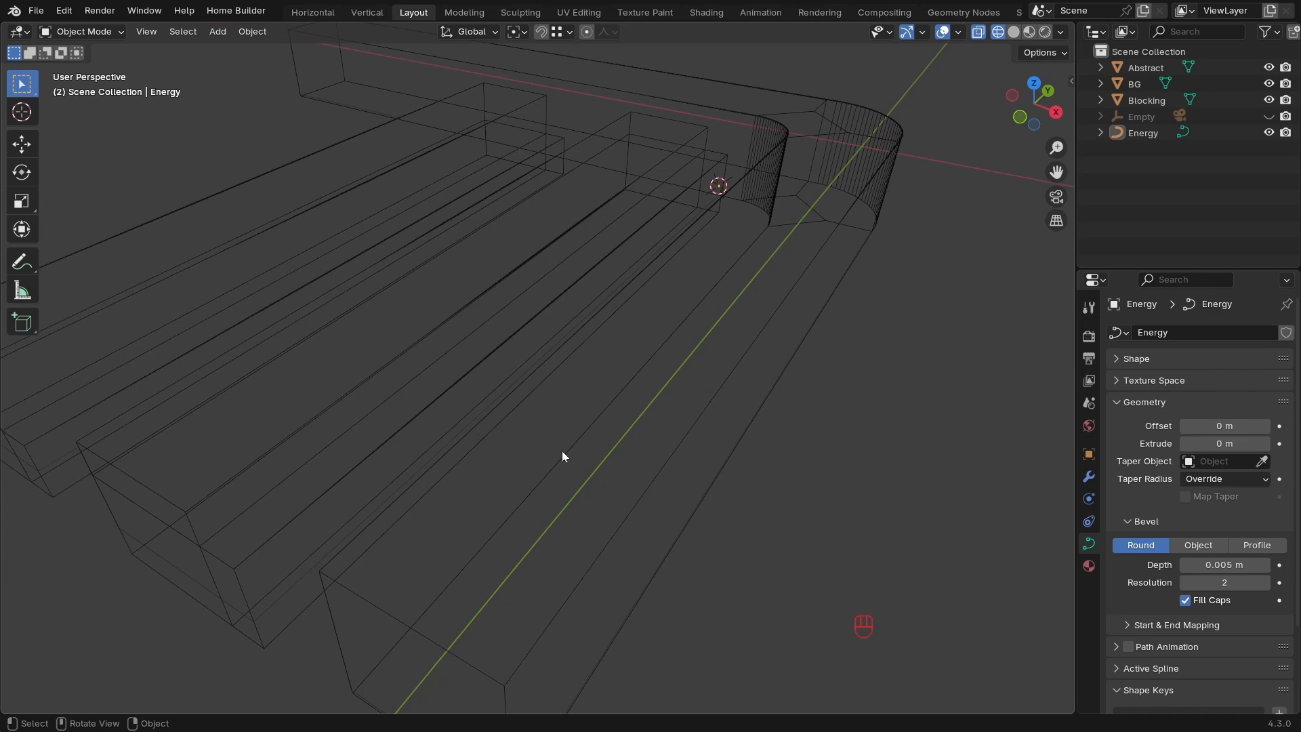
mouse_move(546, 384)
ctrl+middle_down()
mouse_move(542, 397)
mouse_move(613, 335)
mouse_move(576, 373)
ctrl+middle_up()
key(z)
ctrl+middle_drag(576, 373, 633, 468)
shift+middle_drag(729, 383, 652, 415)
Select the Energy curve and switch the viewport to rendered shading.
ctrl+middle_drag(652, 415, 624, 352)
click(613, 355)
ctrl+middle_drag(705, 316, 652, 407)
key(z)
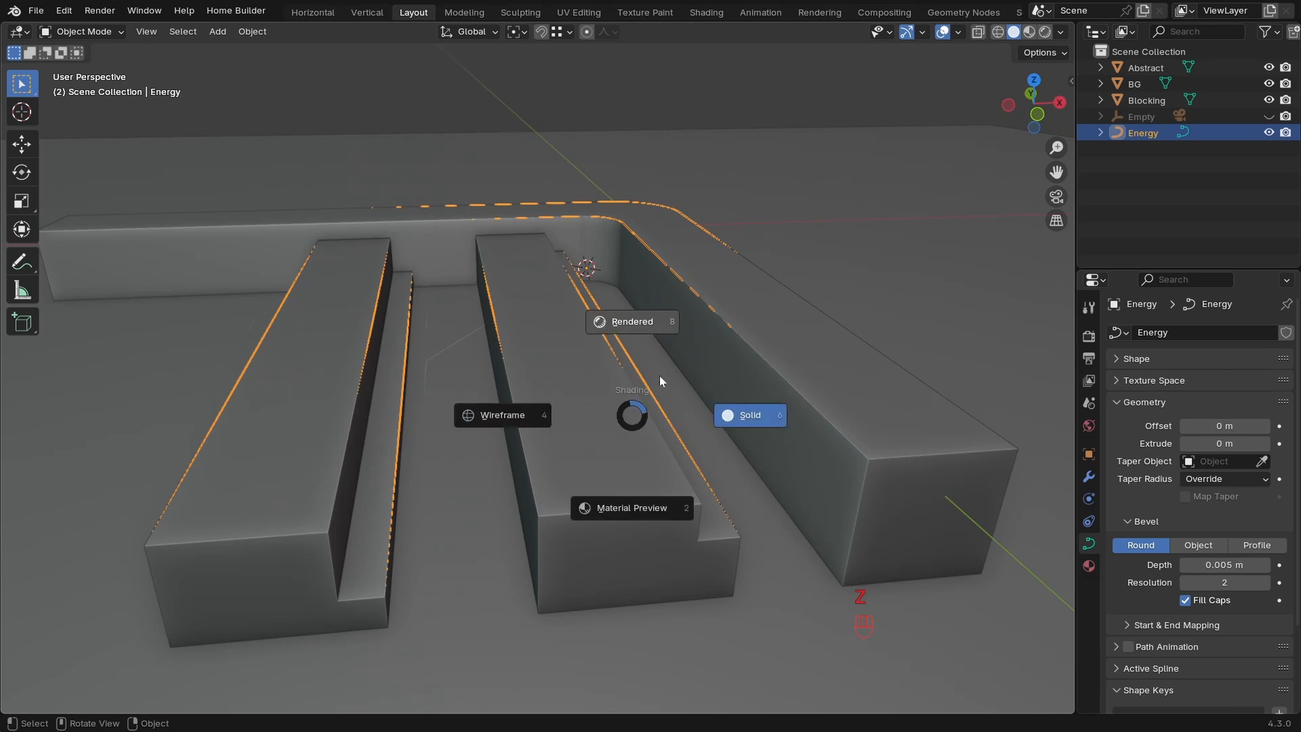
click(628, 321)
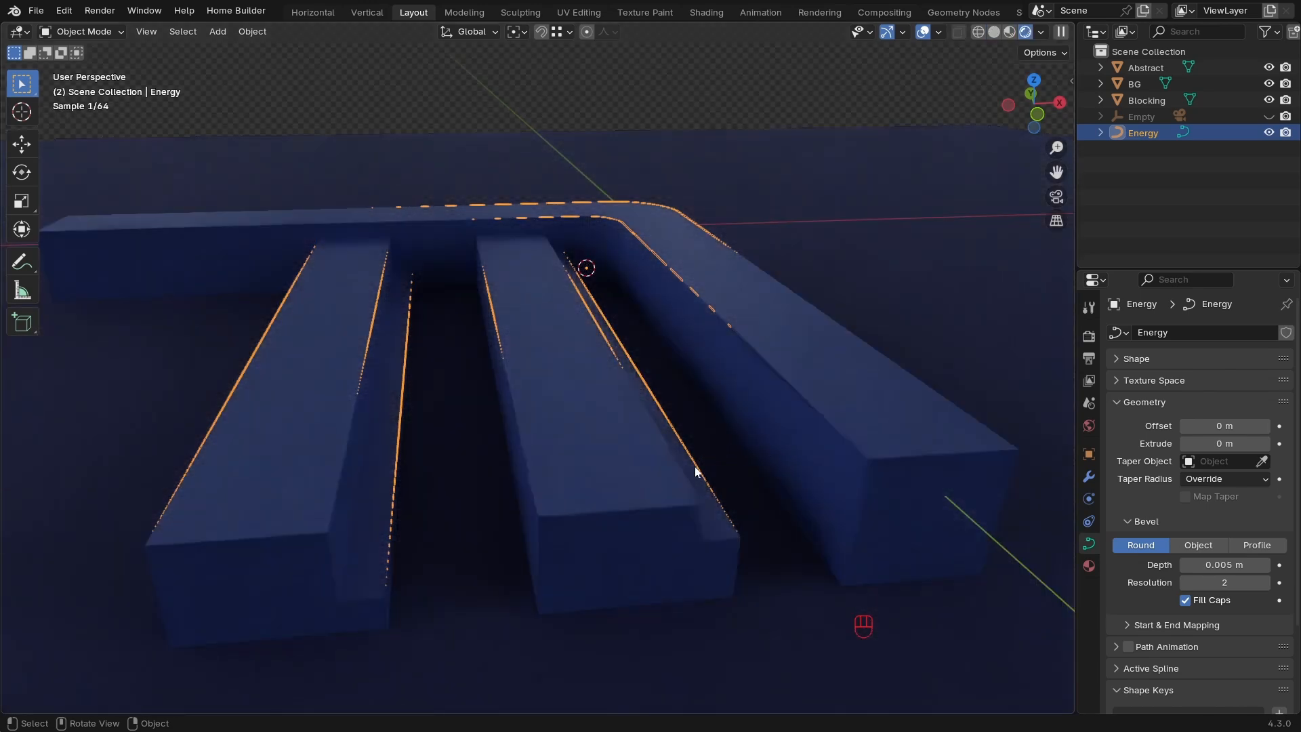
middle_drag(698, 467, 660, 479)
ctrl+middle_drag(748, 426, 770, 404)
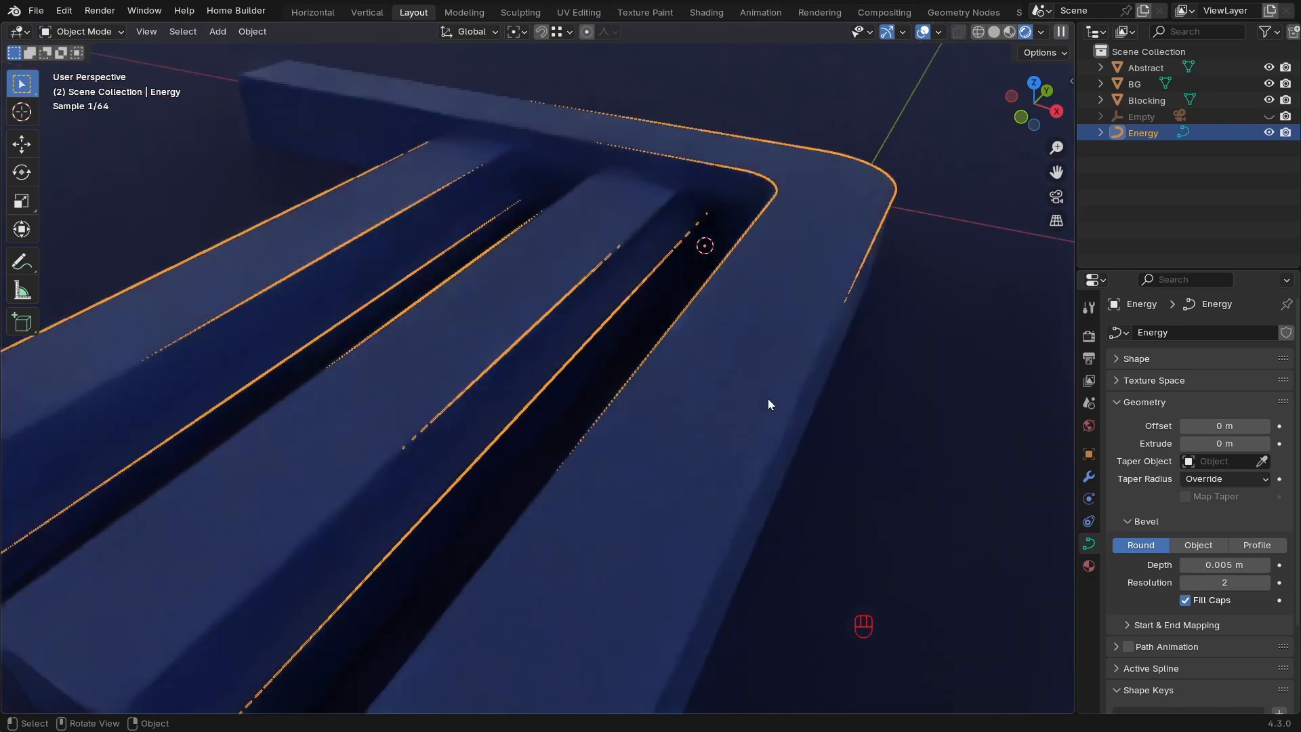
Create a new material for the Energy curve and name it Energy.
click(1089, 566)
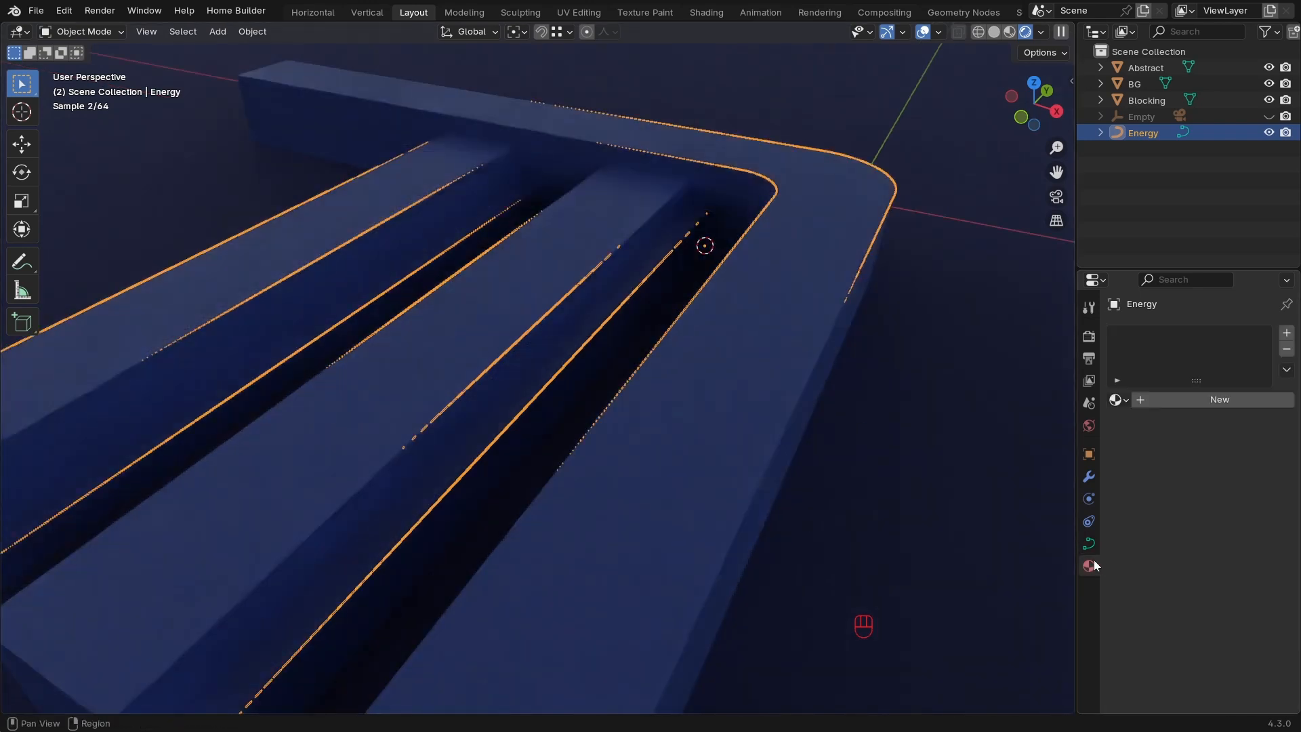
click(1230, 406)
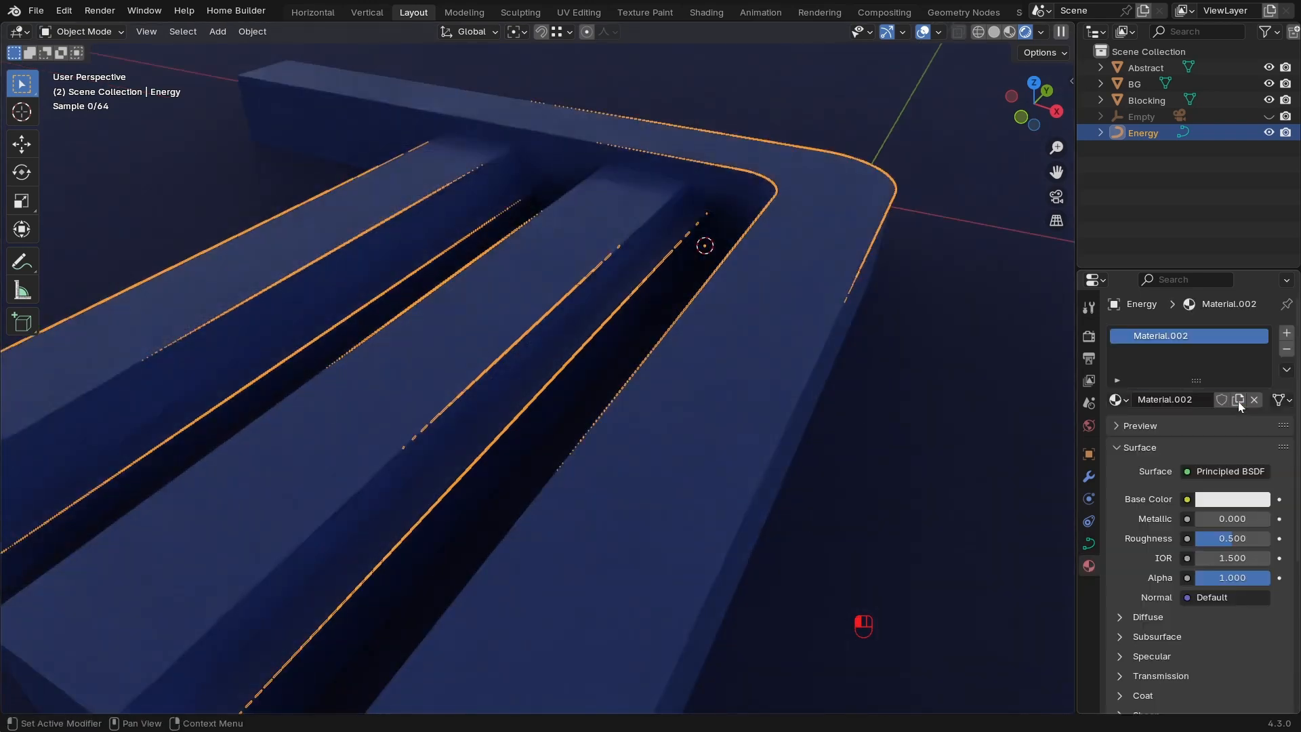
click(1197, 404)
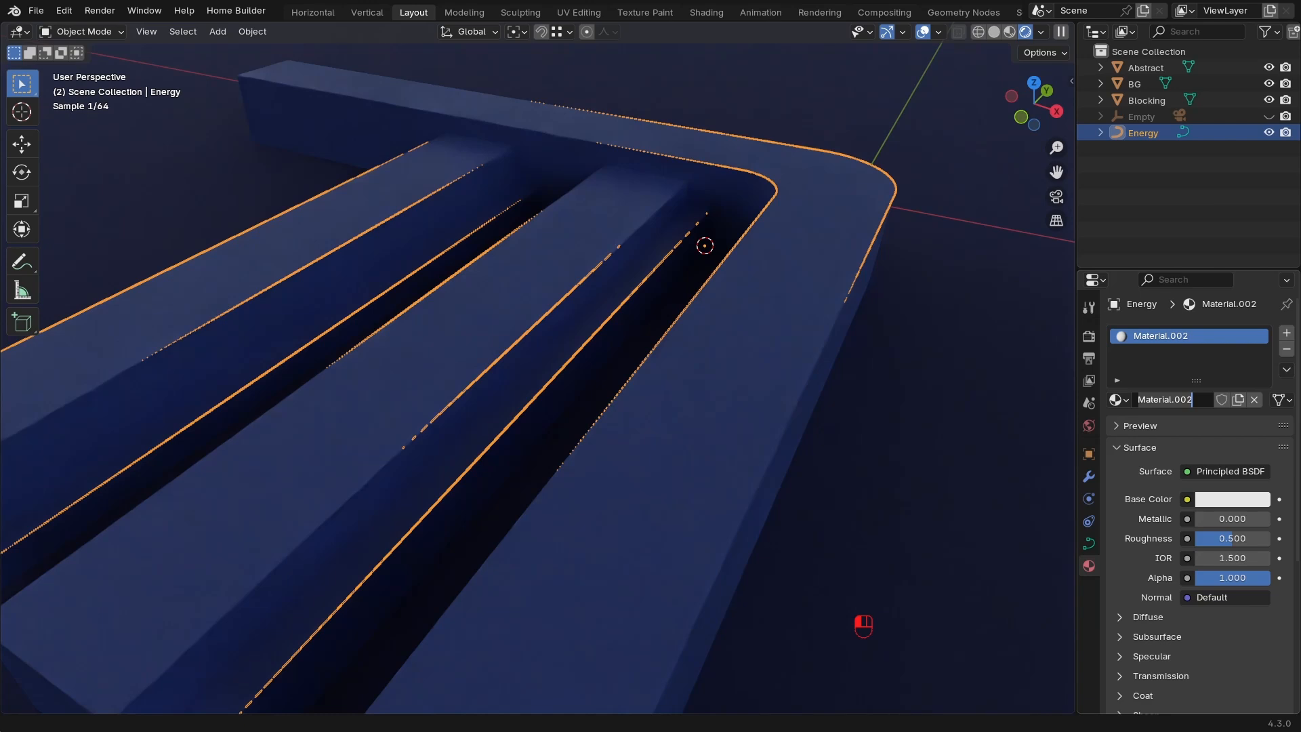
text(Light)
key(ctrl+a)
text(Energy)
key(Return)
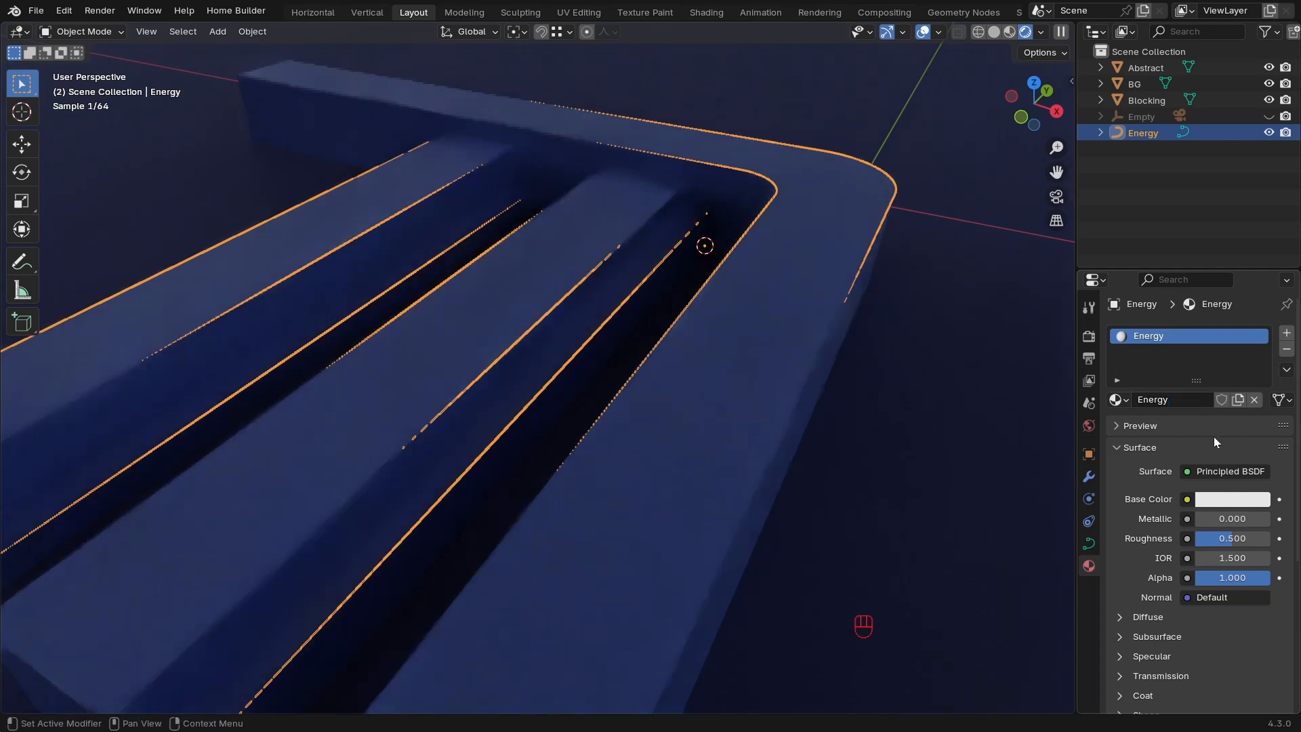
Give the Energy material a saturated red base color (#FF2020) and an emission strength of 100.
click(1246, 507)
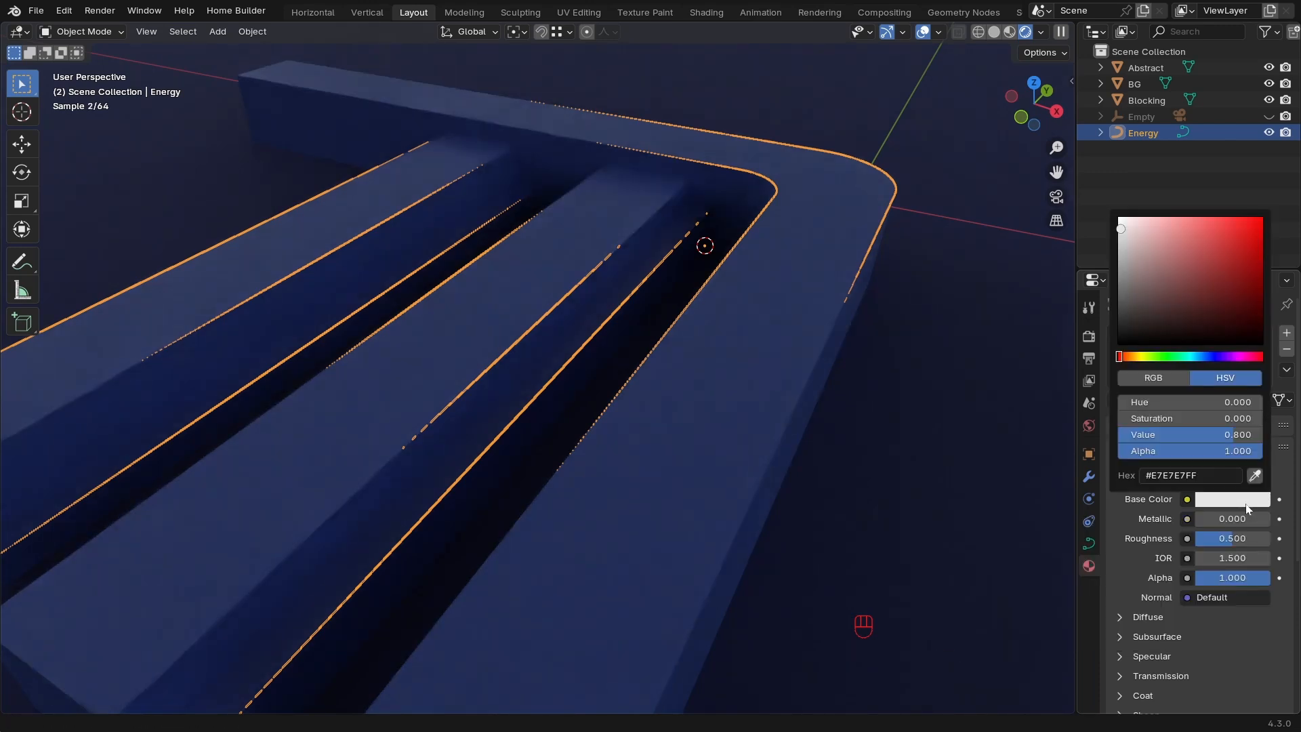
drag(1201, 300, 1242, 231)
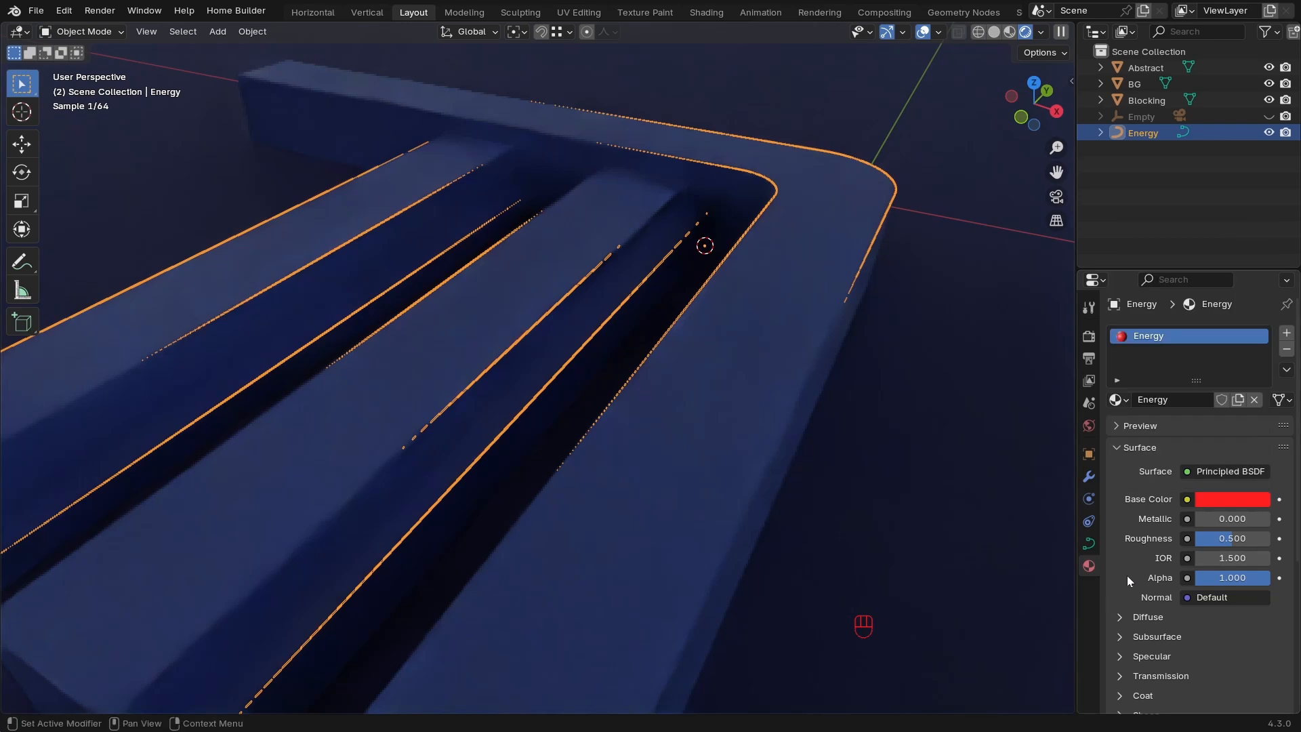
scroll(1128, 575, down, 4)
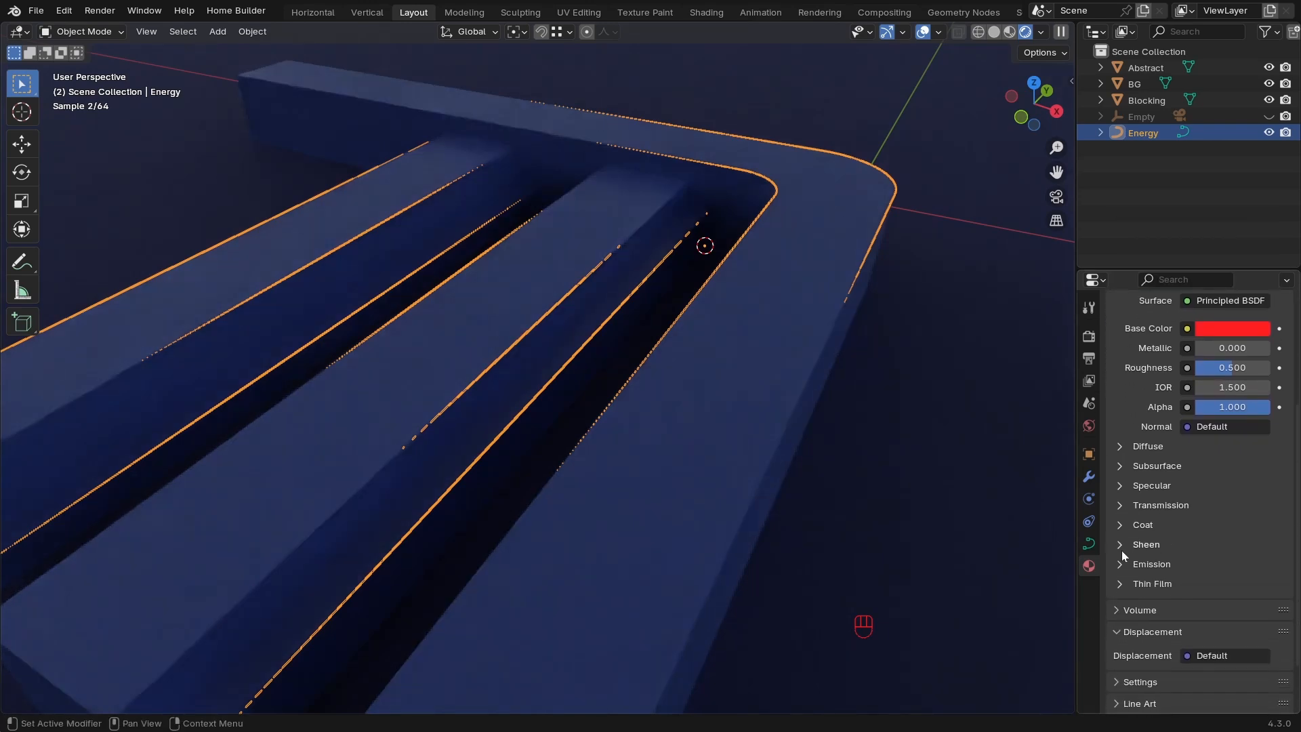
click(1120, 567)
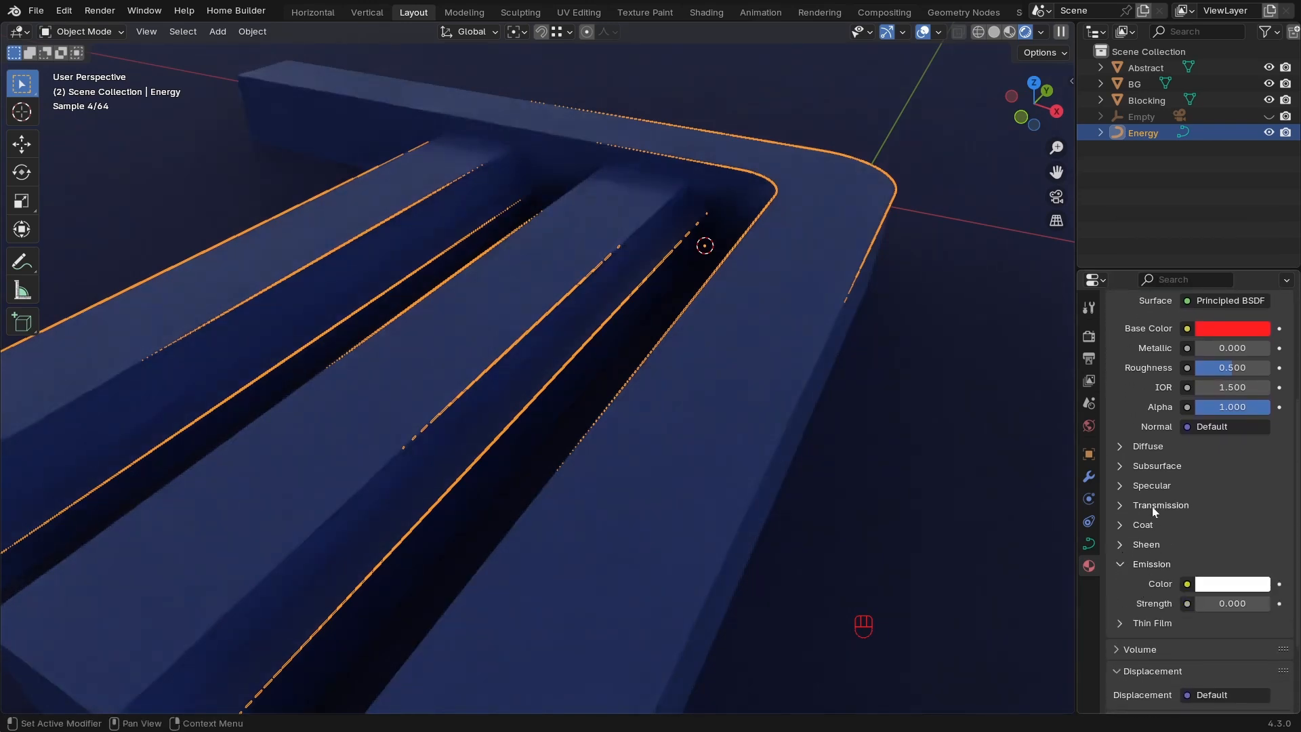
scroll(1140, 576, down, 4)
click(1234, 524)
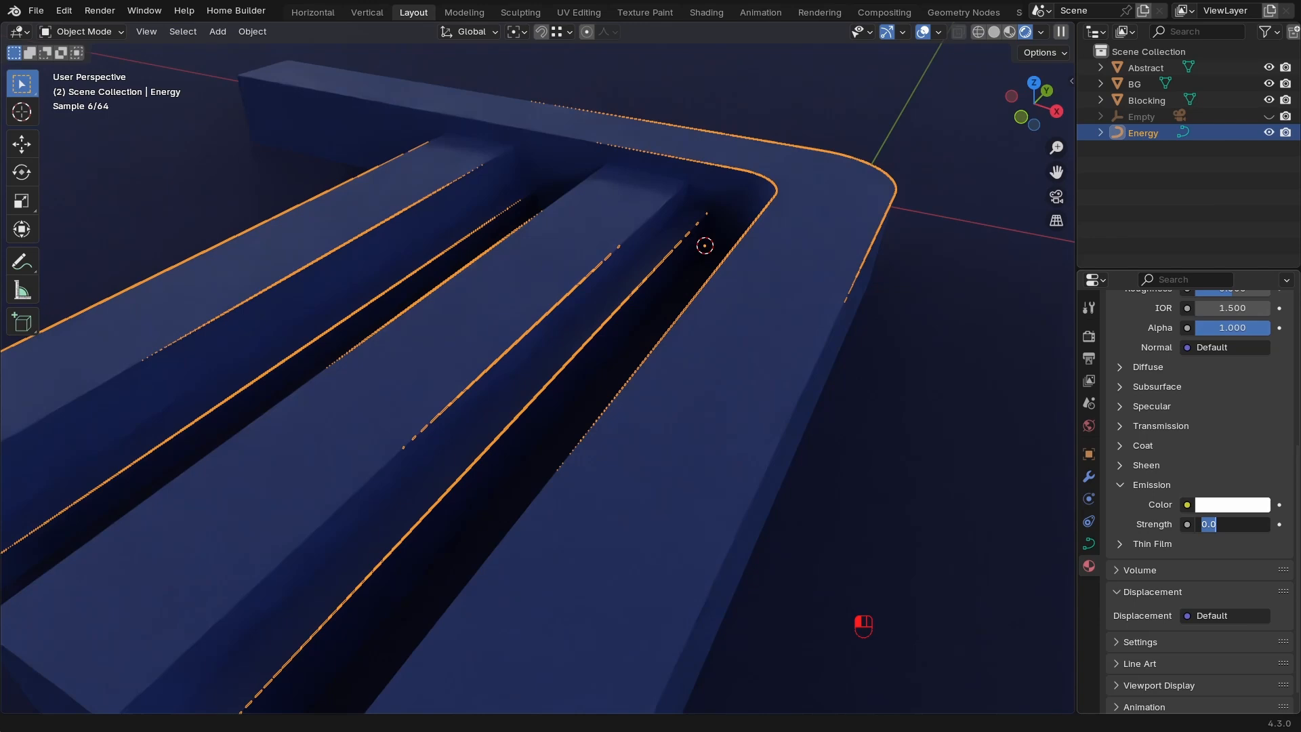
text(100)
key(Return)
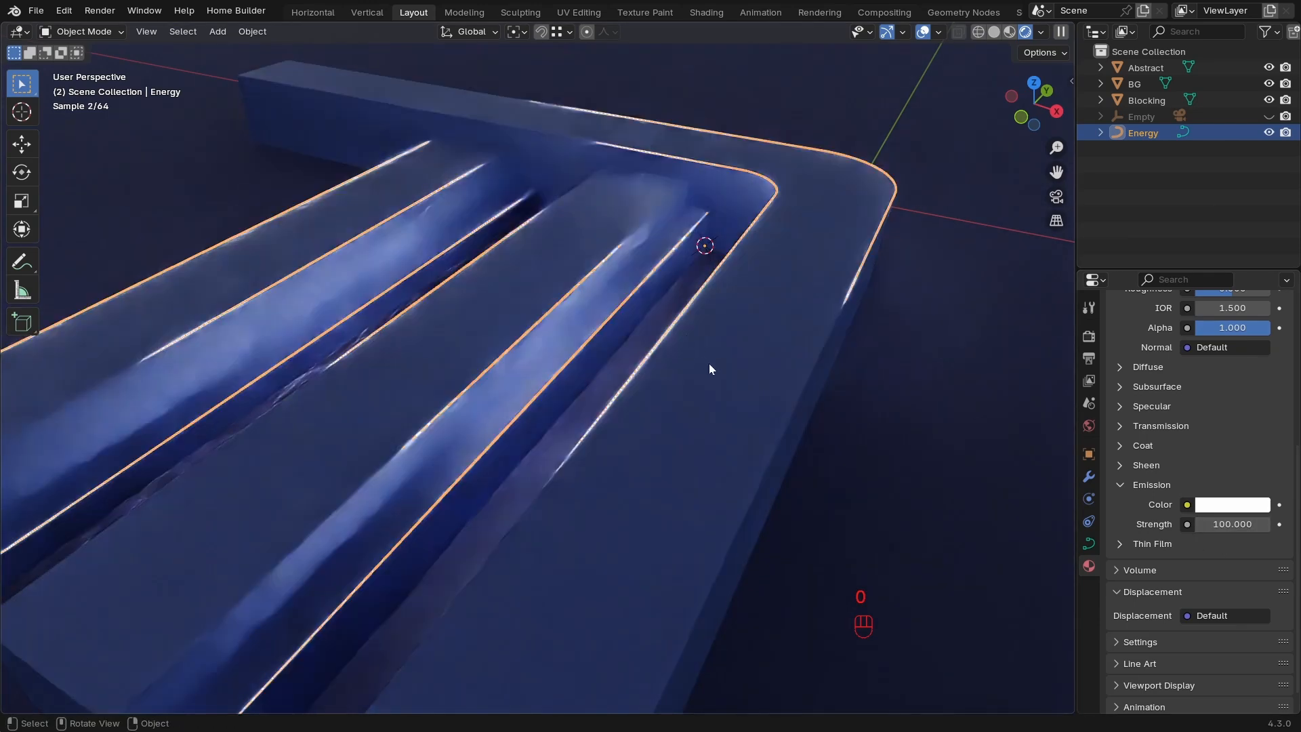
Set the emission color of the Energy material's Principled BSDF to bright red.
scroll(1213, 416, up, 6)
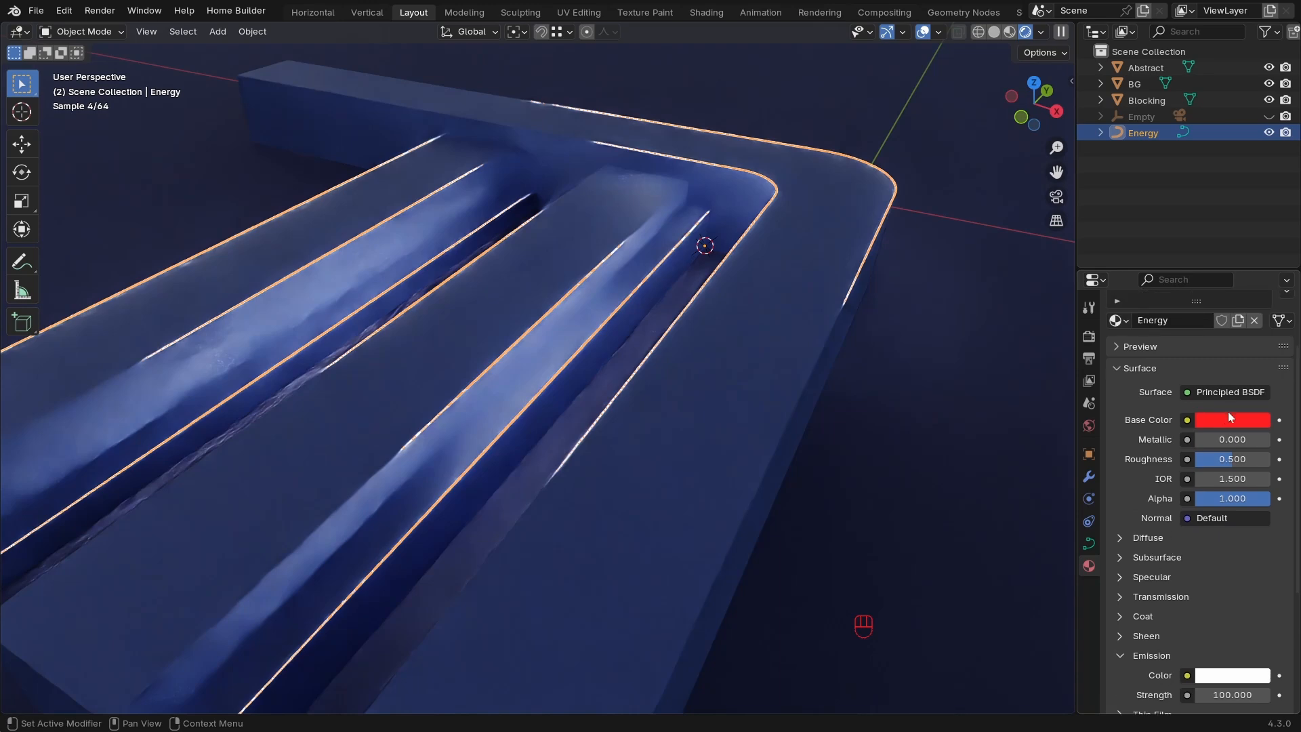
click(1246, 421)
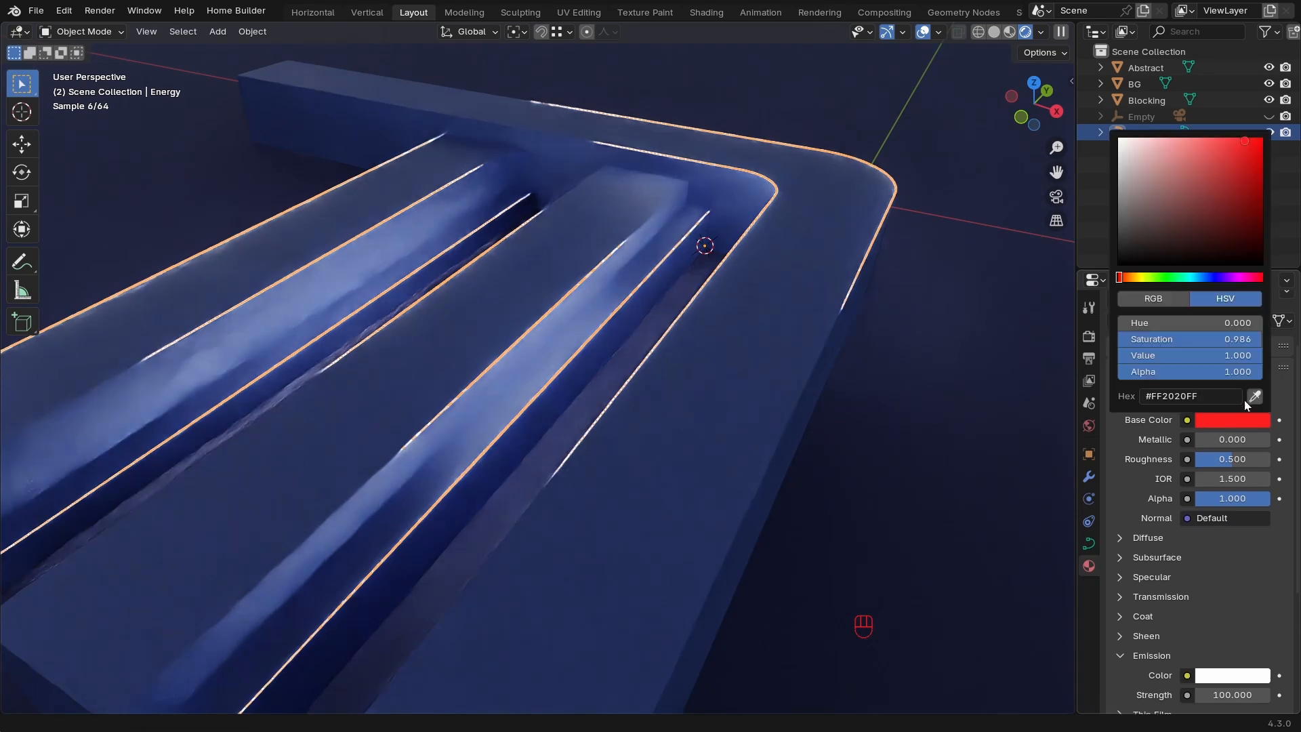
scroll(1161, 478, down, 7)
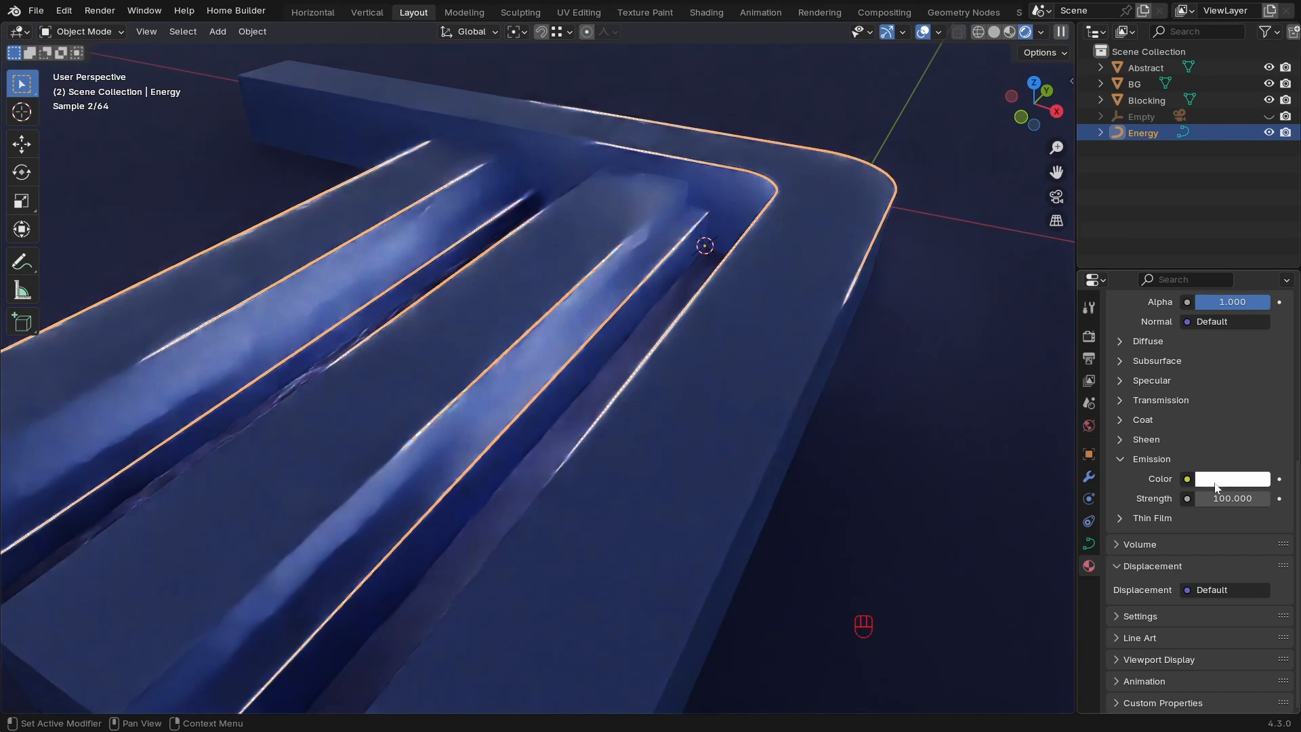
click(1216, 483)
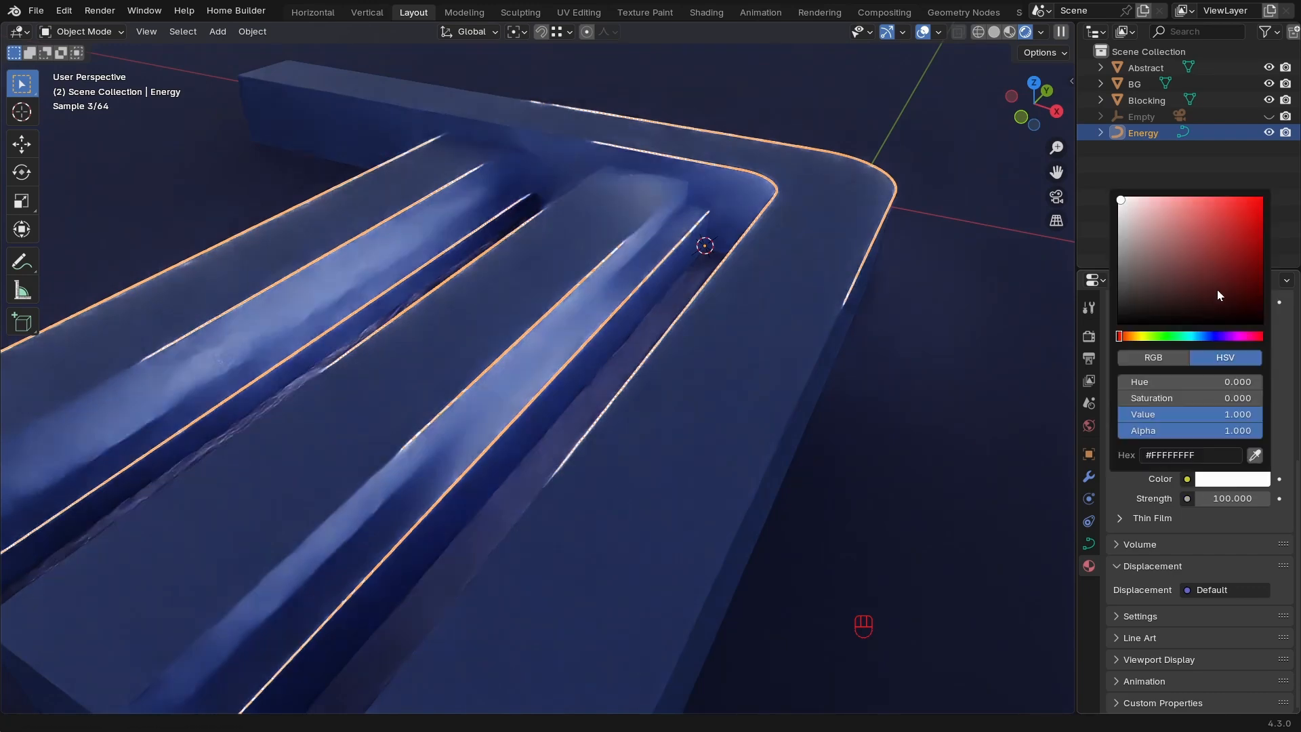
click(1220, 221)
drag(1242, 245, 1237, 199)
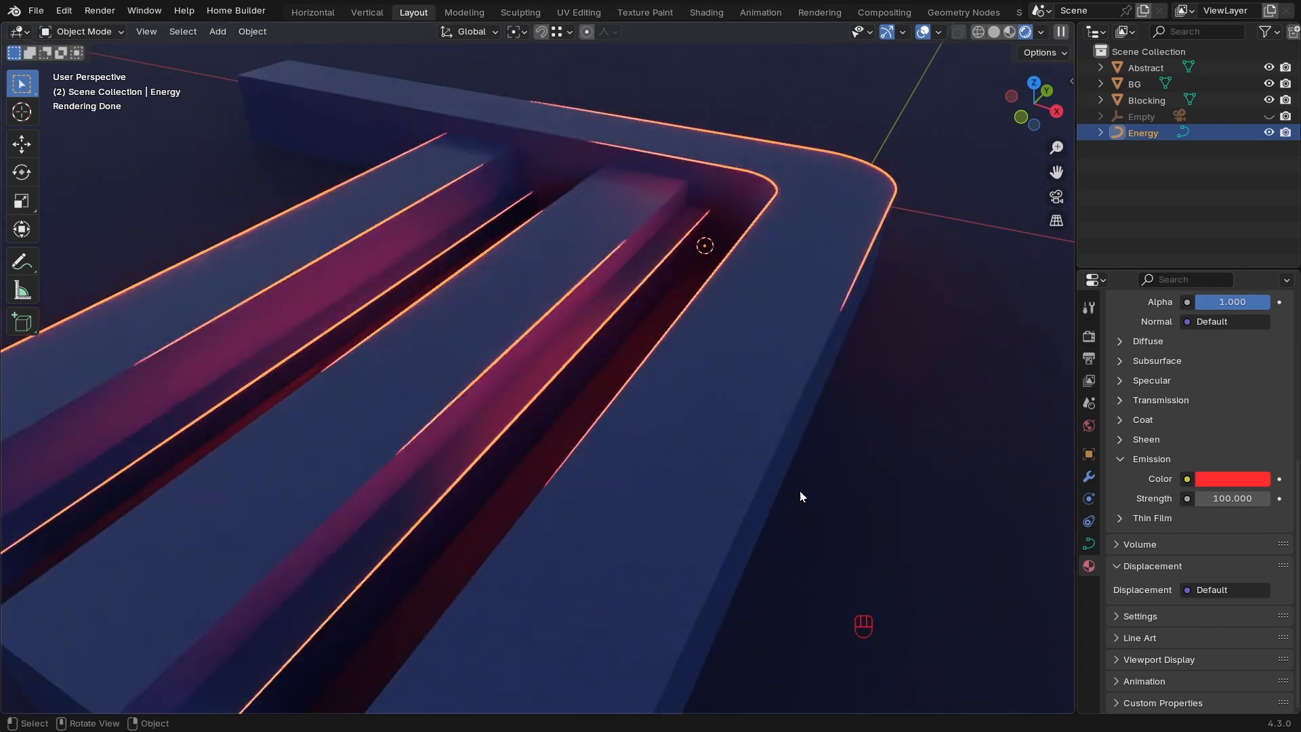
Replace the Energy material's surface shader with an Emission shader and set its strength to 100.
scroll(1174, 452, up, 10)
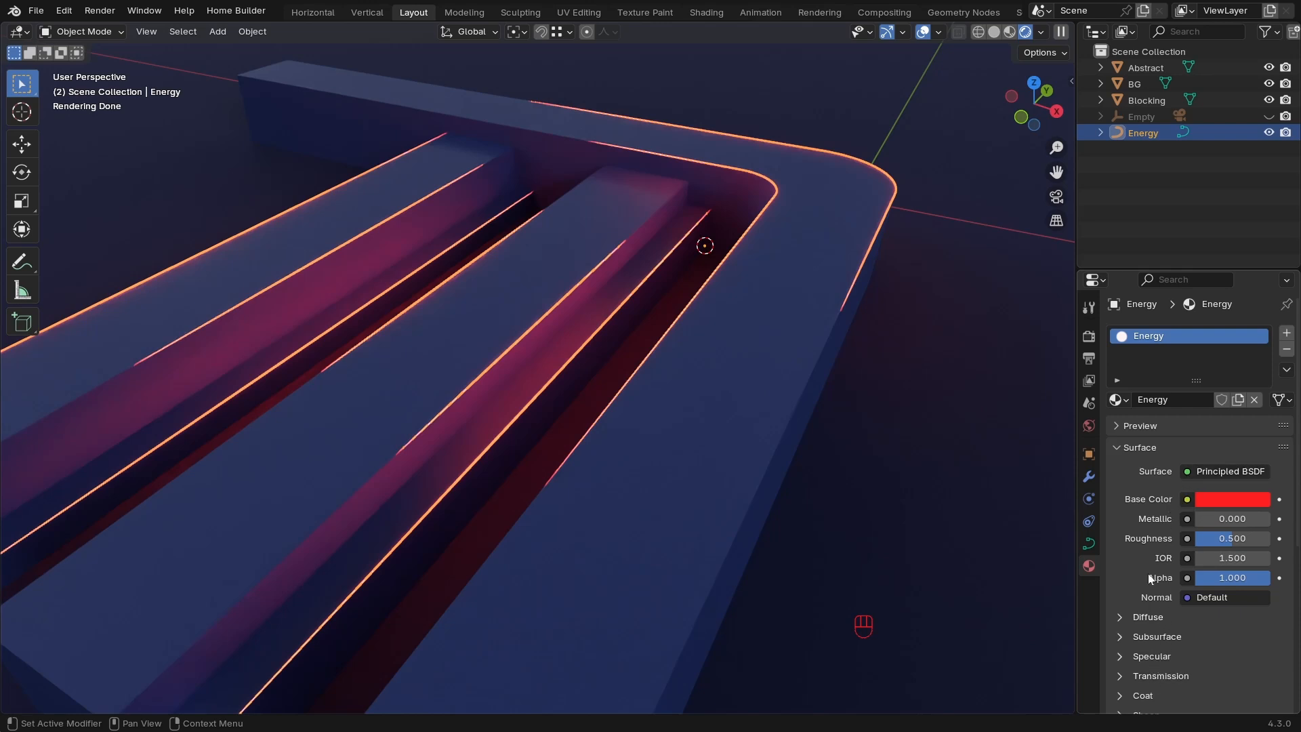
click(1186, 472)
click(1189, 473)
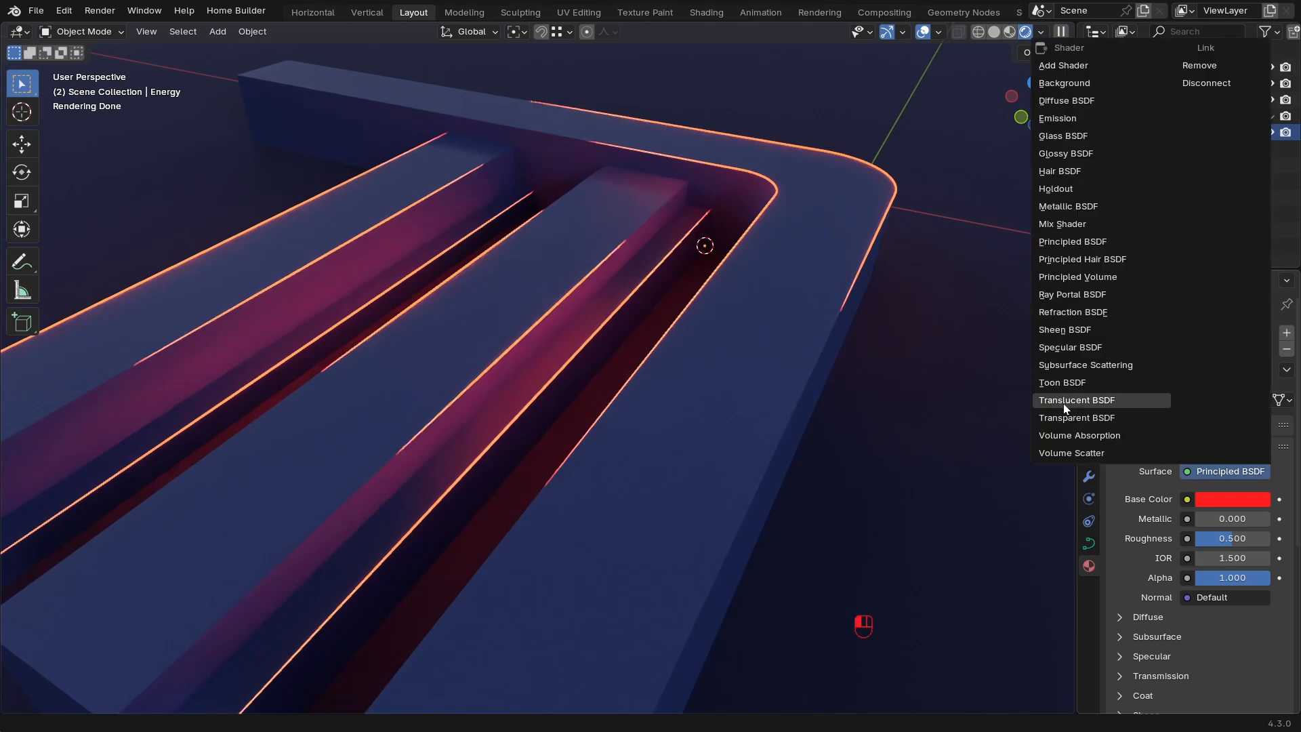
click(1061, 118)
click(1232, 518)
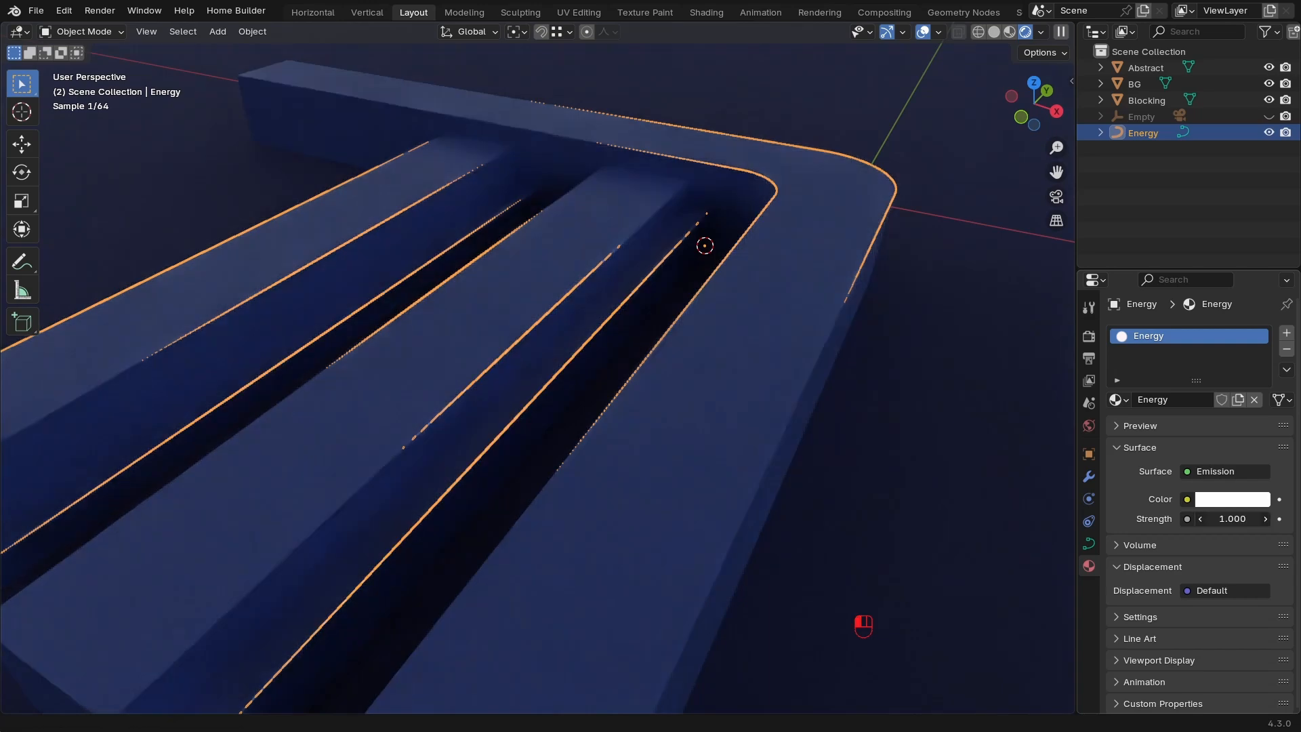
text(100)
key(Return)
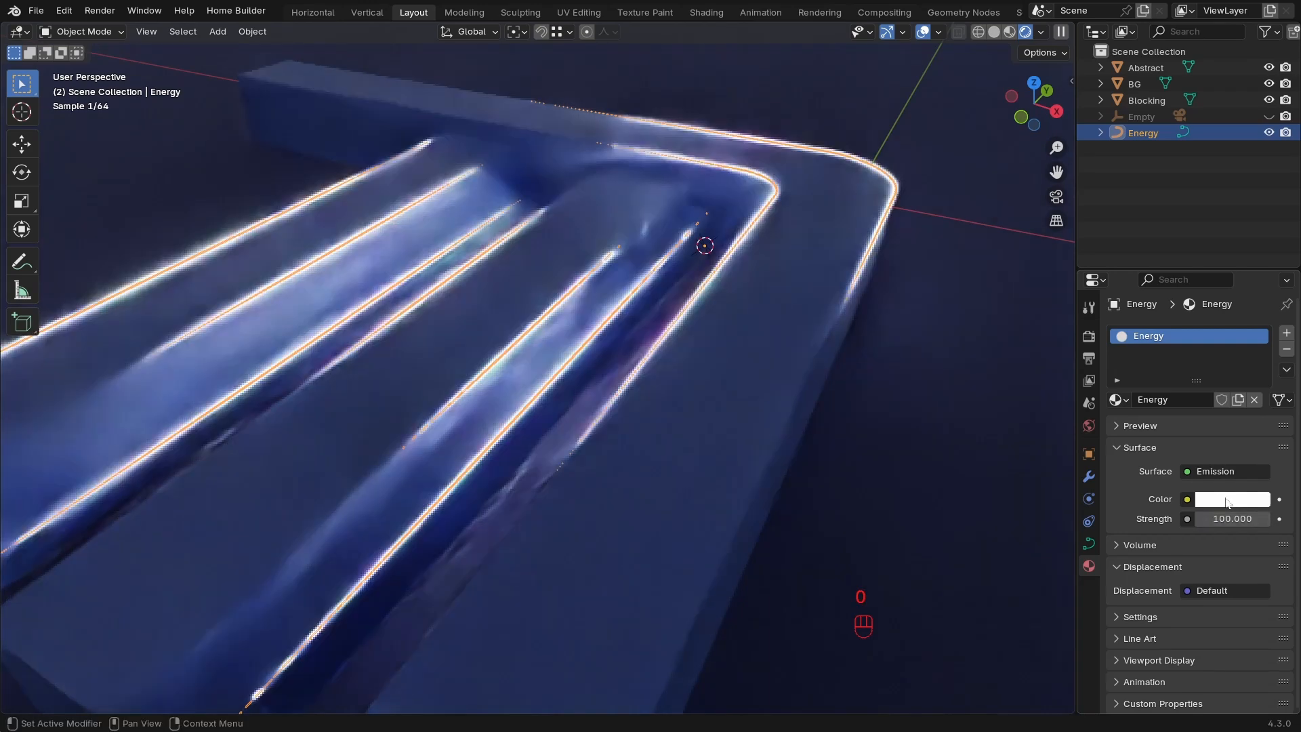
Try several hues for the Emission shader's color and settle on a vivid blue, #287DFC.
click(1232, 500)
click(1228, 221)
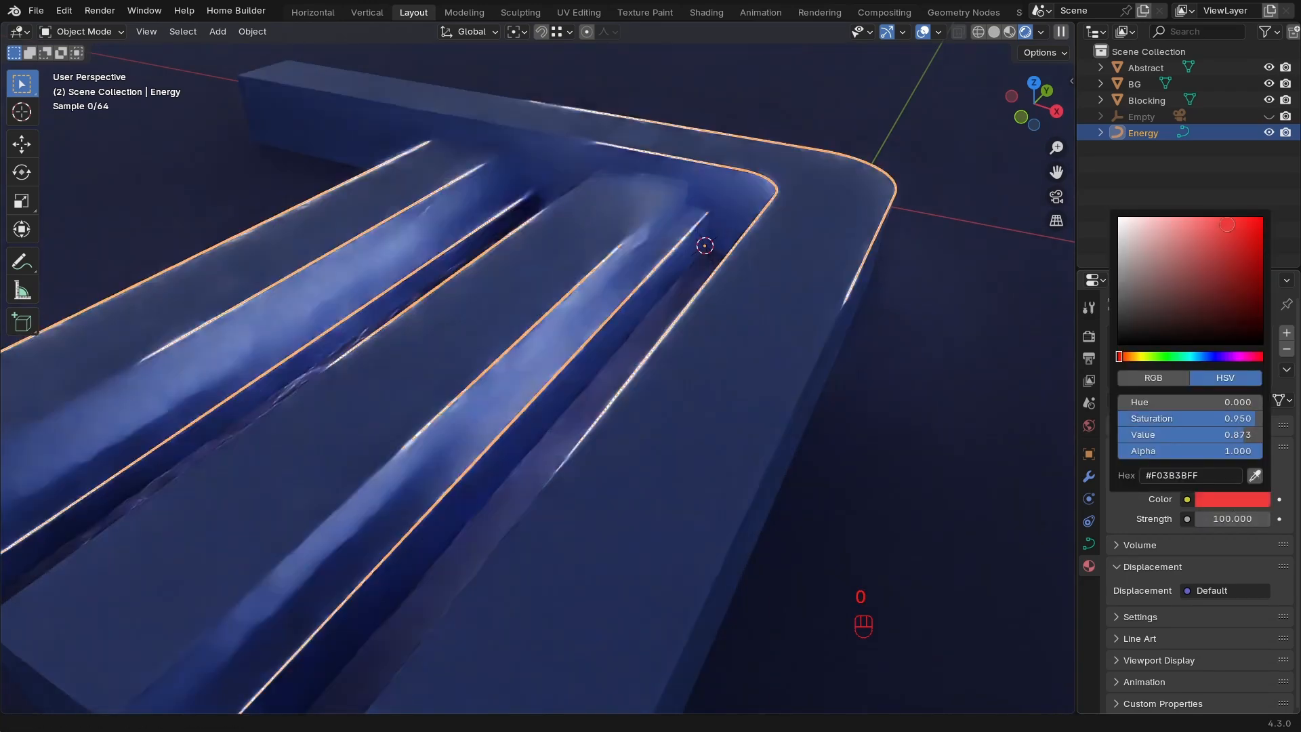
click(1149, 357)
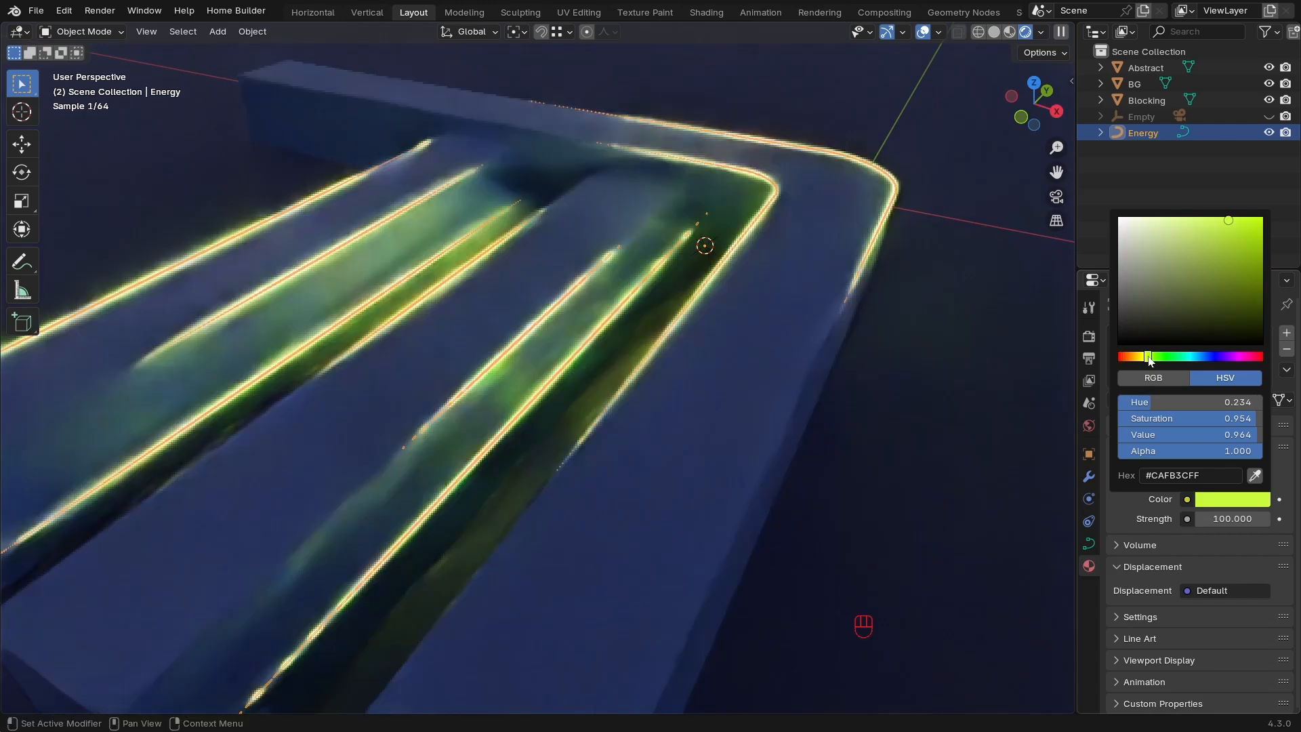
click(1180, 357)
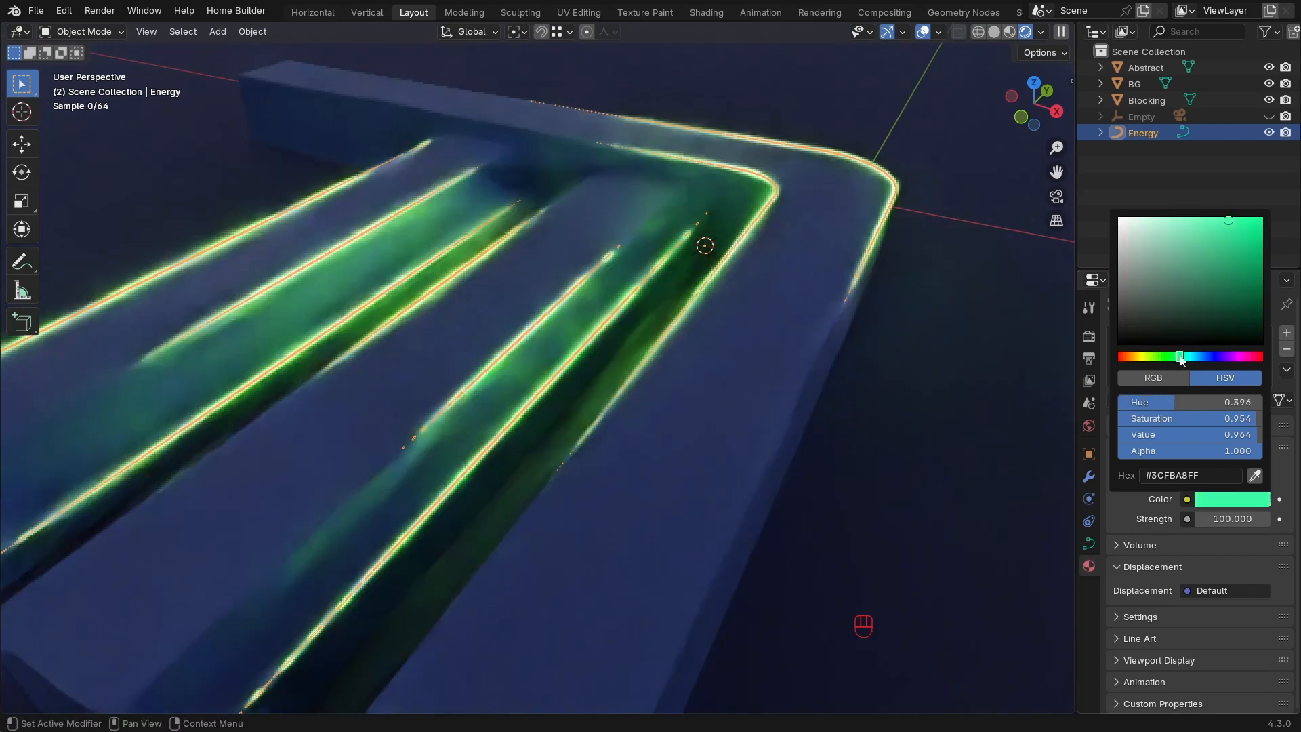
click(1196, 357)
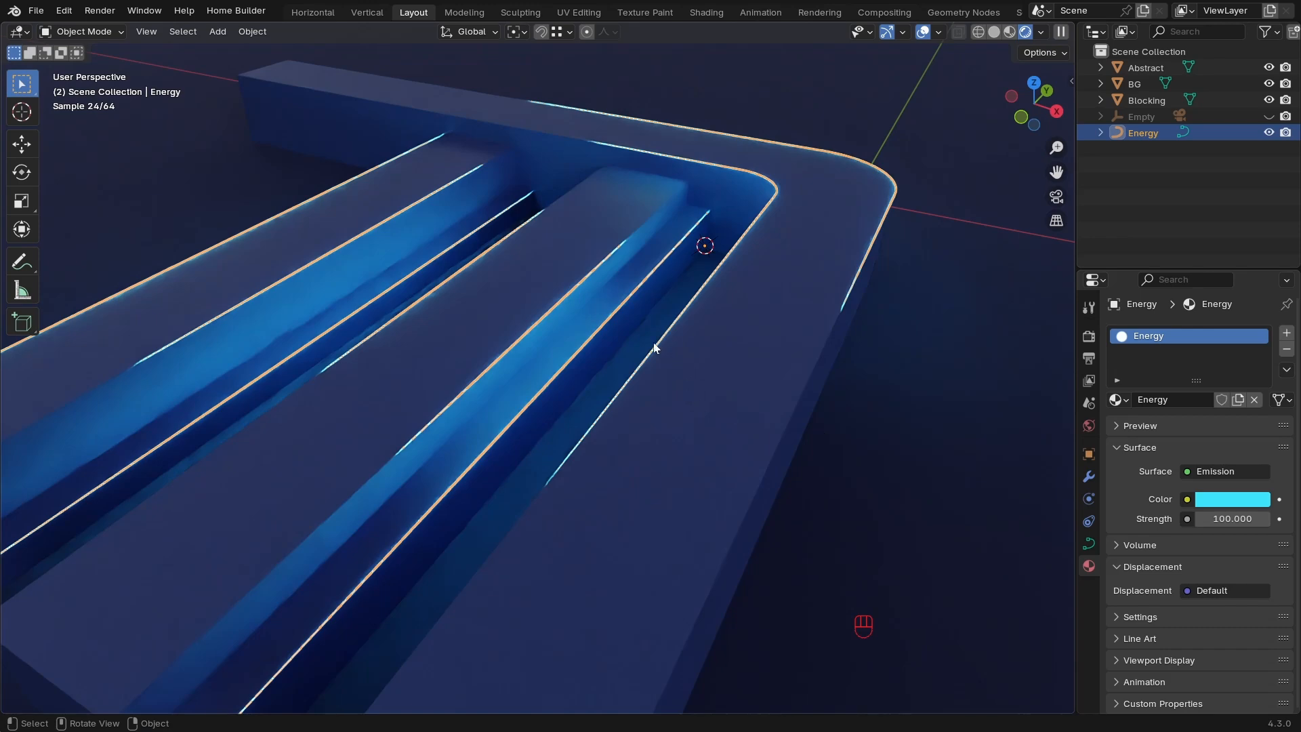
click(587, 347)
click(587, 343)
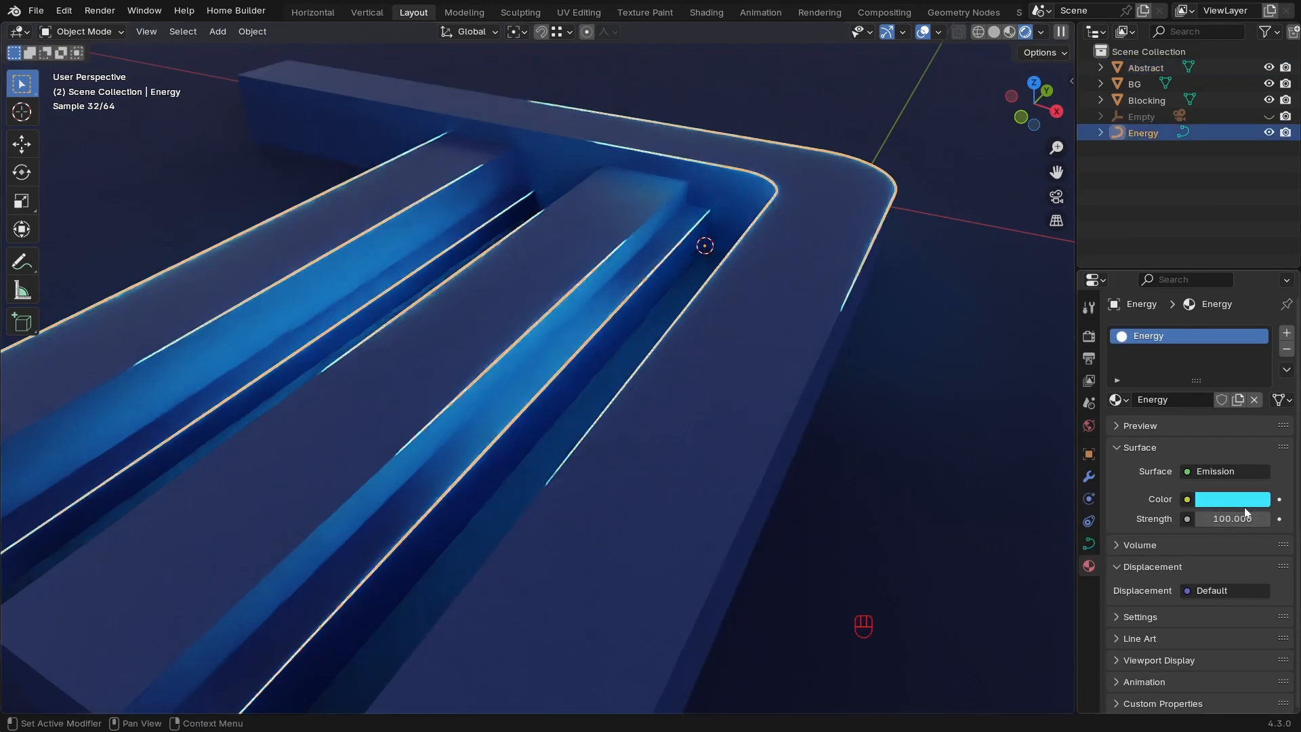
key(ctrl+v)
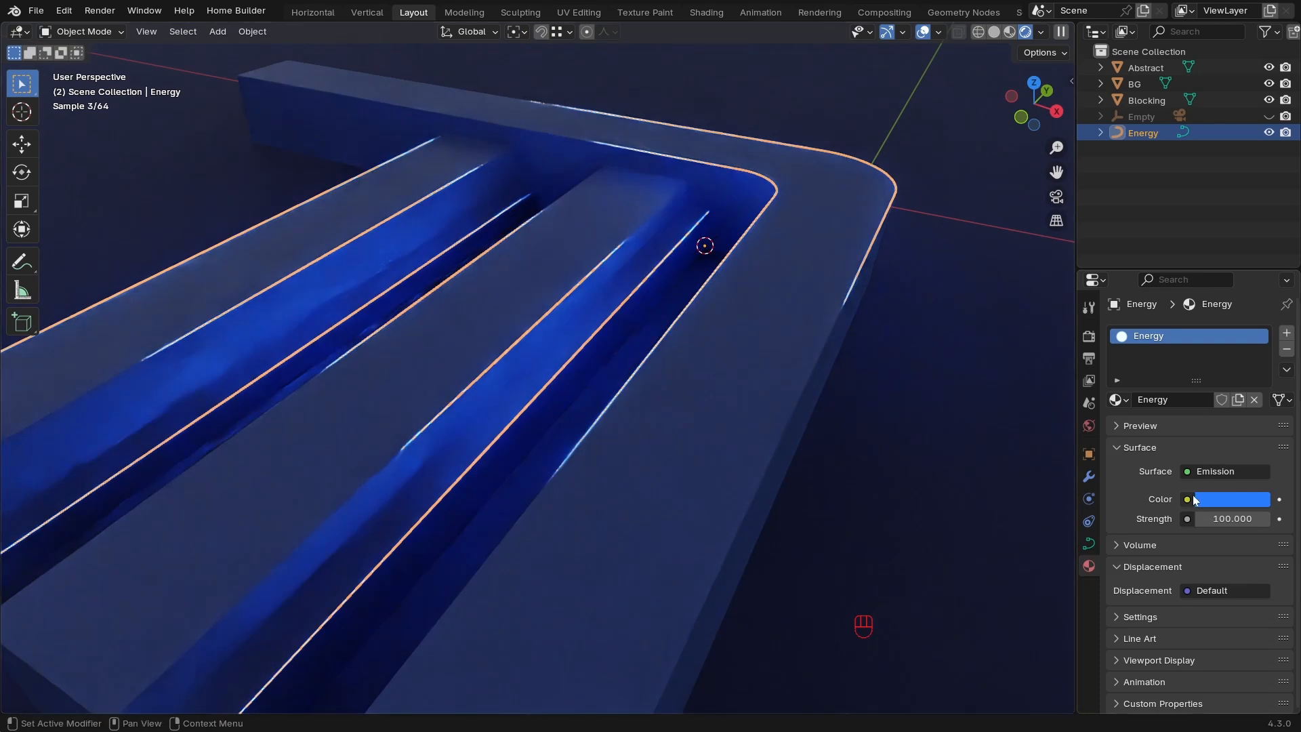
Try a yellow emission color on the Energy material and hide the viewport overlays to judge the glow.
click(1232, 499)
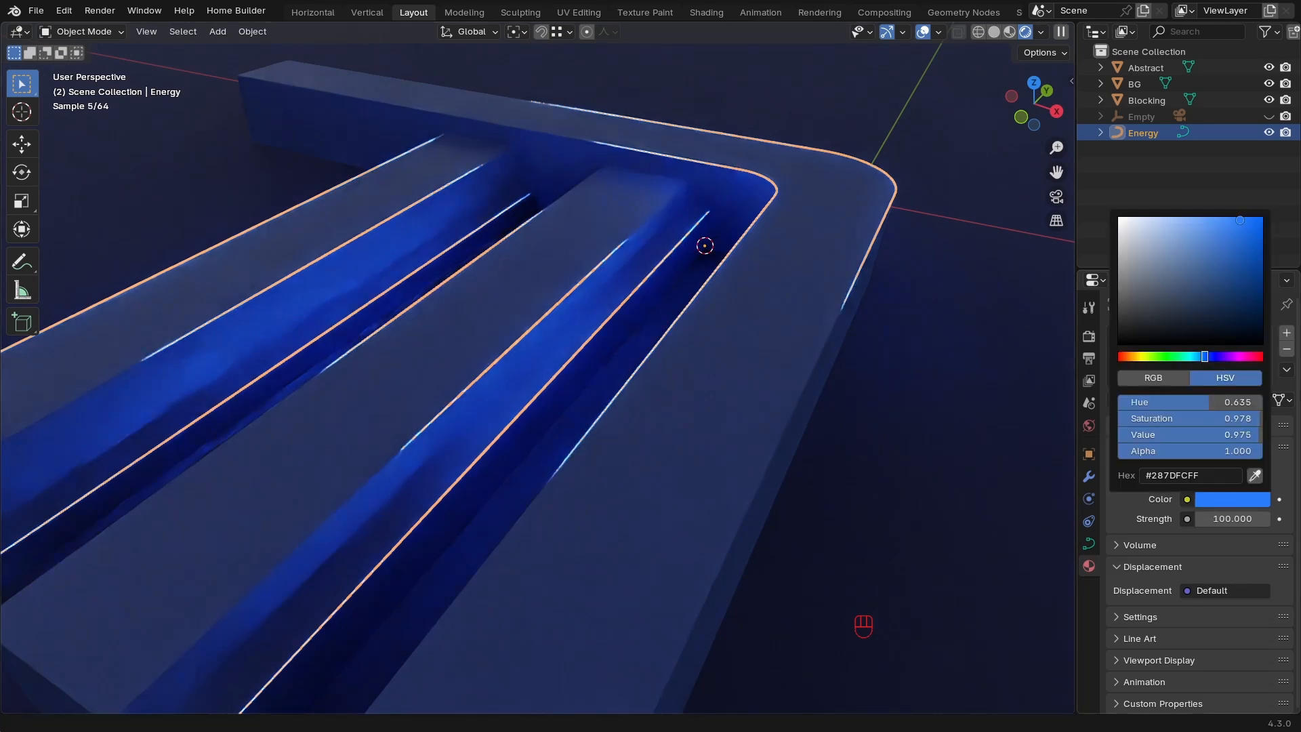
drag(1205, 357, 1143, 357)
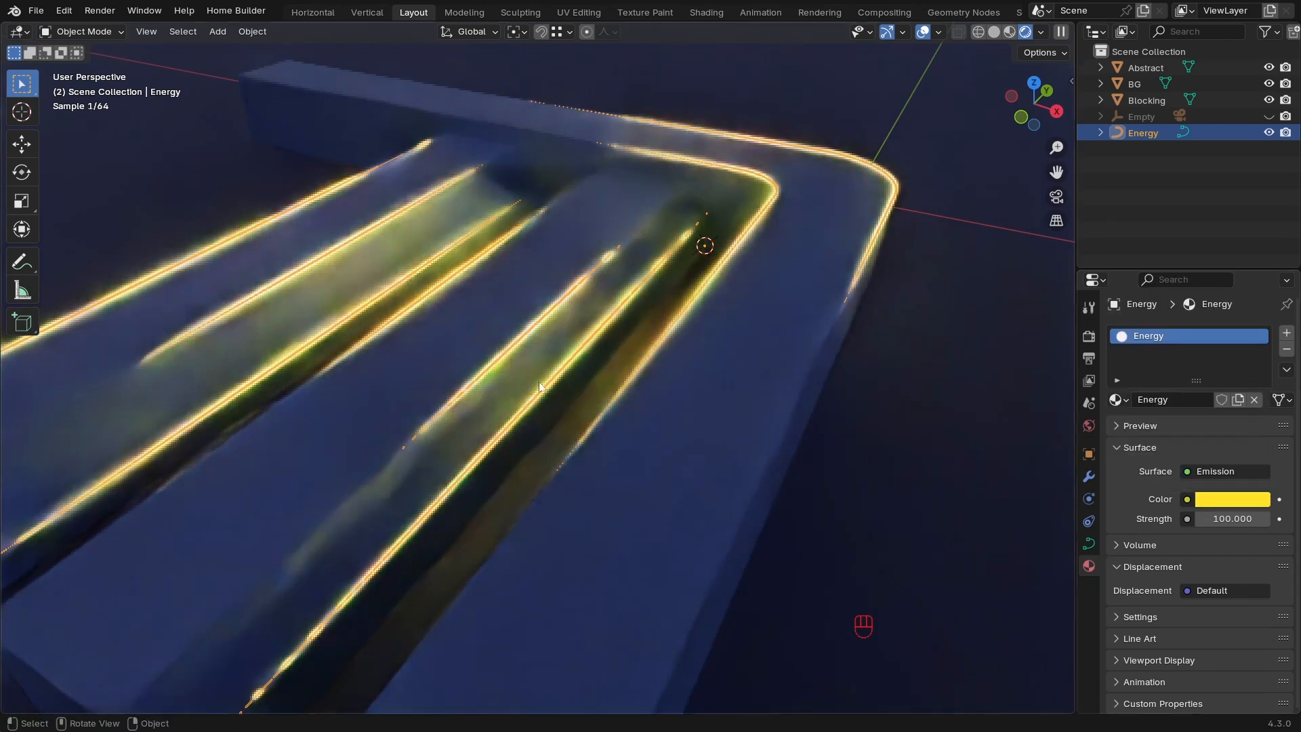
click(924, 33)
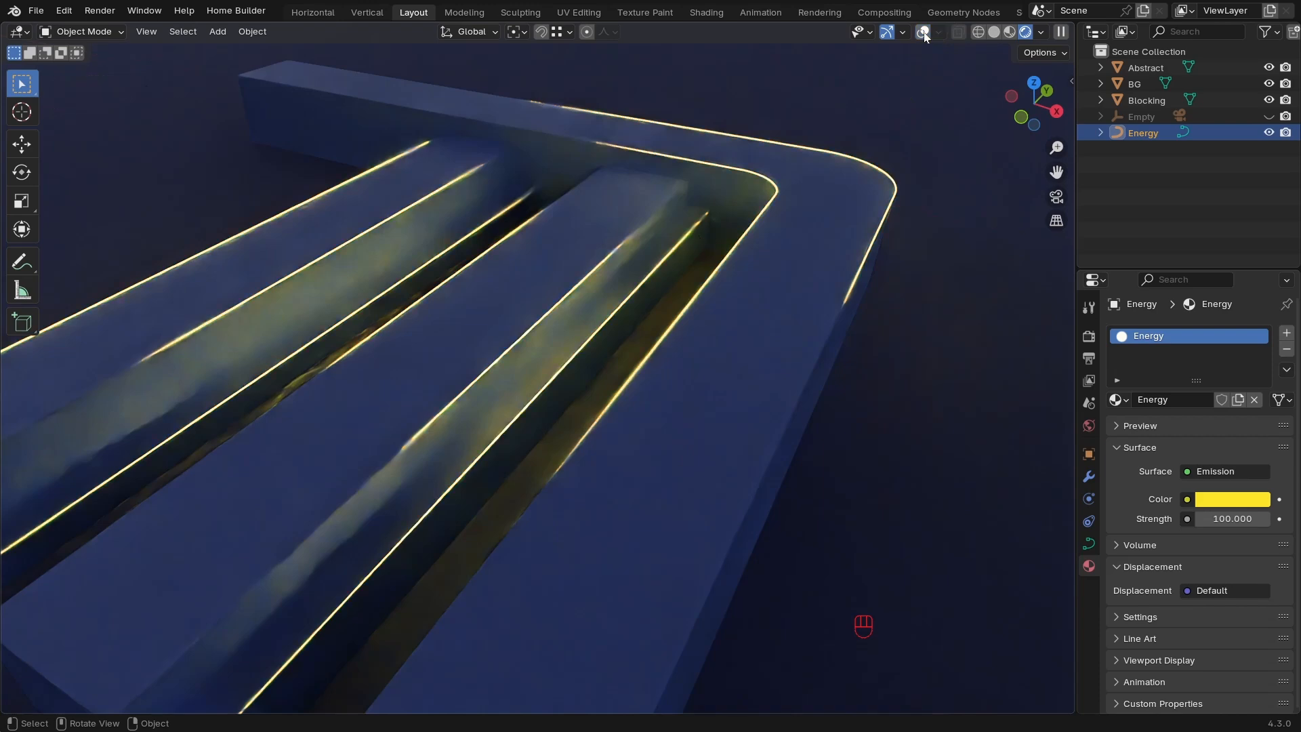
middle_drag(630, 372, 685, 364)
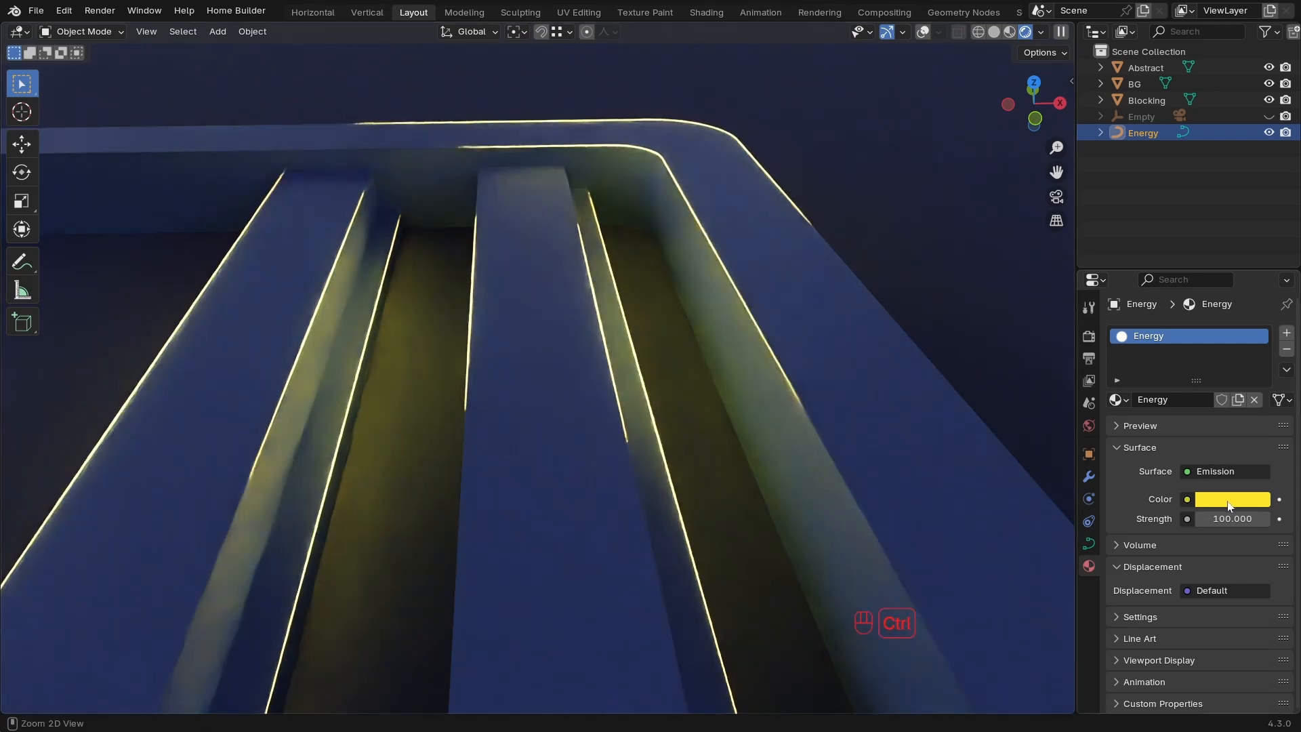
Paste the copied blue back into the Energy material's emission color and select the BG object.
key(ctrl+v)
key(ctrl+v)
click(957, 273)
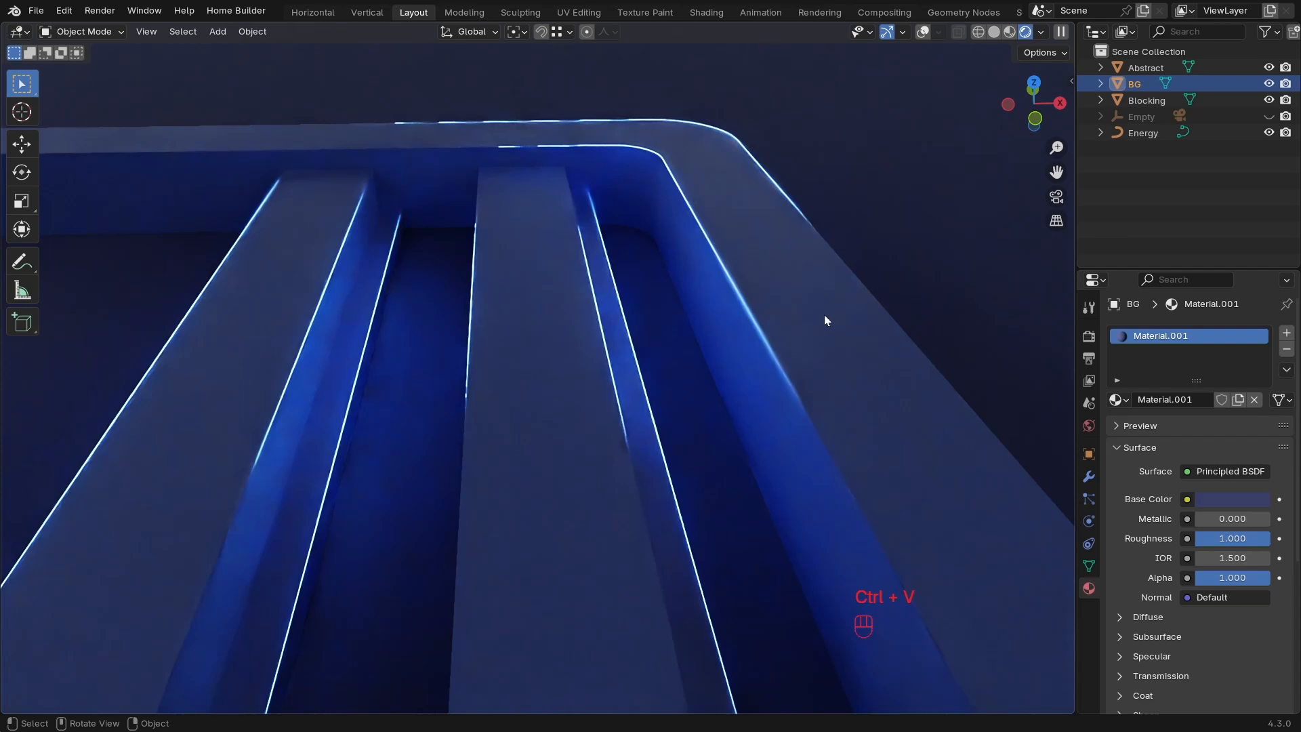
Hide the toolbar and inspect the glowing edge lines on the rendered model from several distances and angles.
key(t)
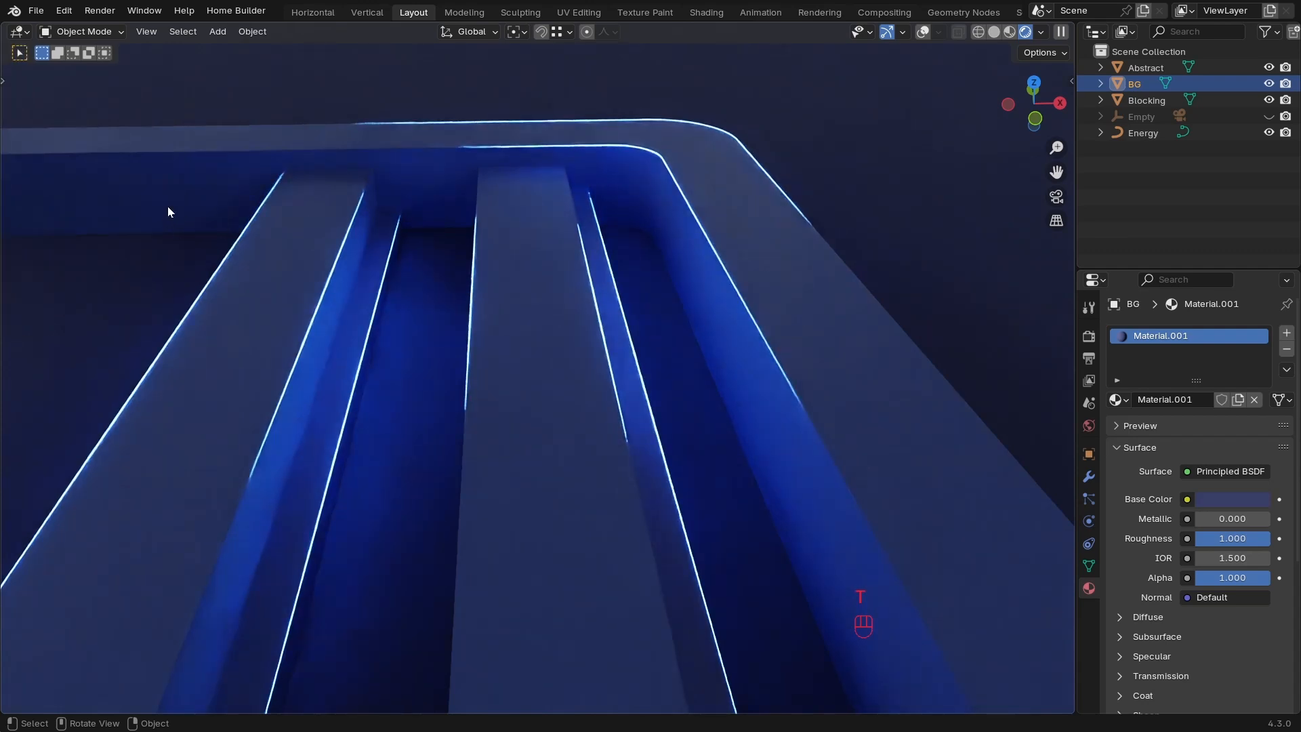
ctrl+middle_drag(790, 337, 652, 430)
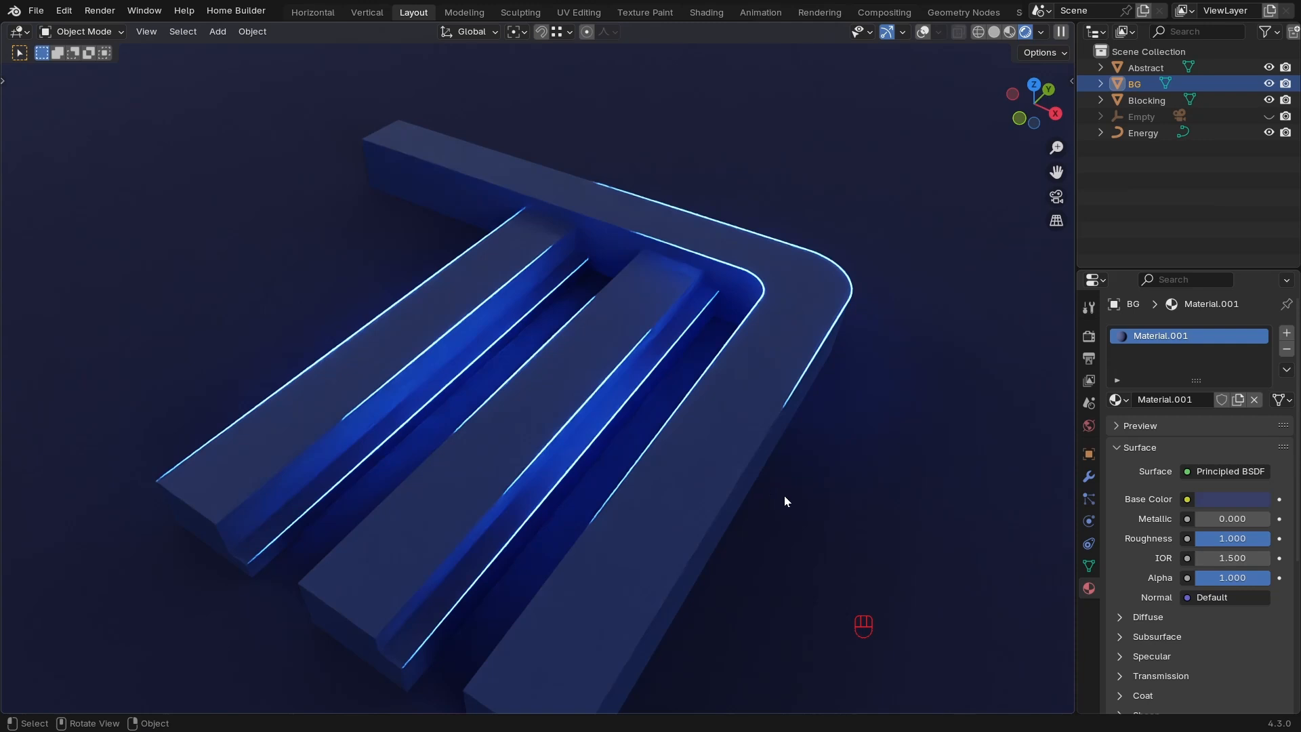
middle_drag(796, 476, 805, 466)
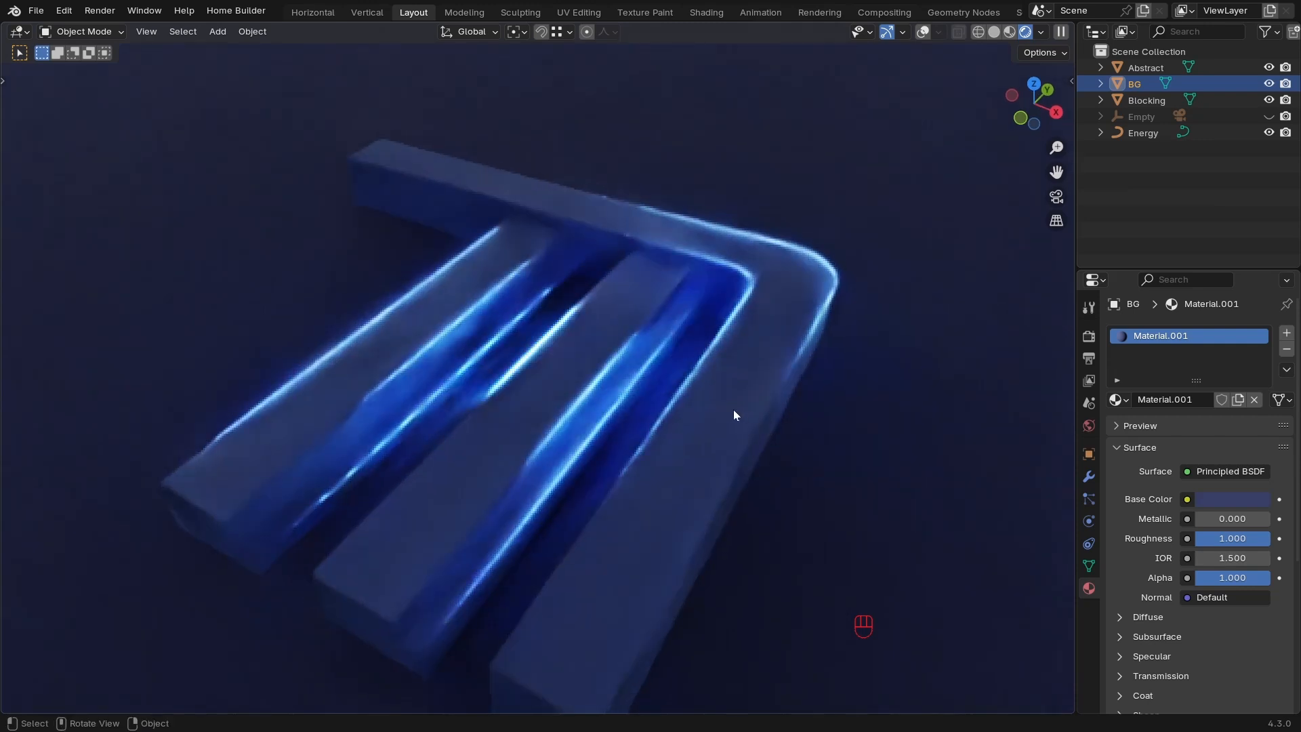
ctrl+middle_click(727, 397)
ctrl+middle_drag(727, 396, 752, 381)
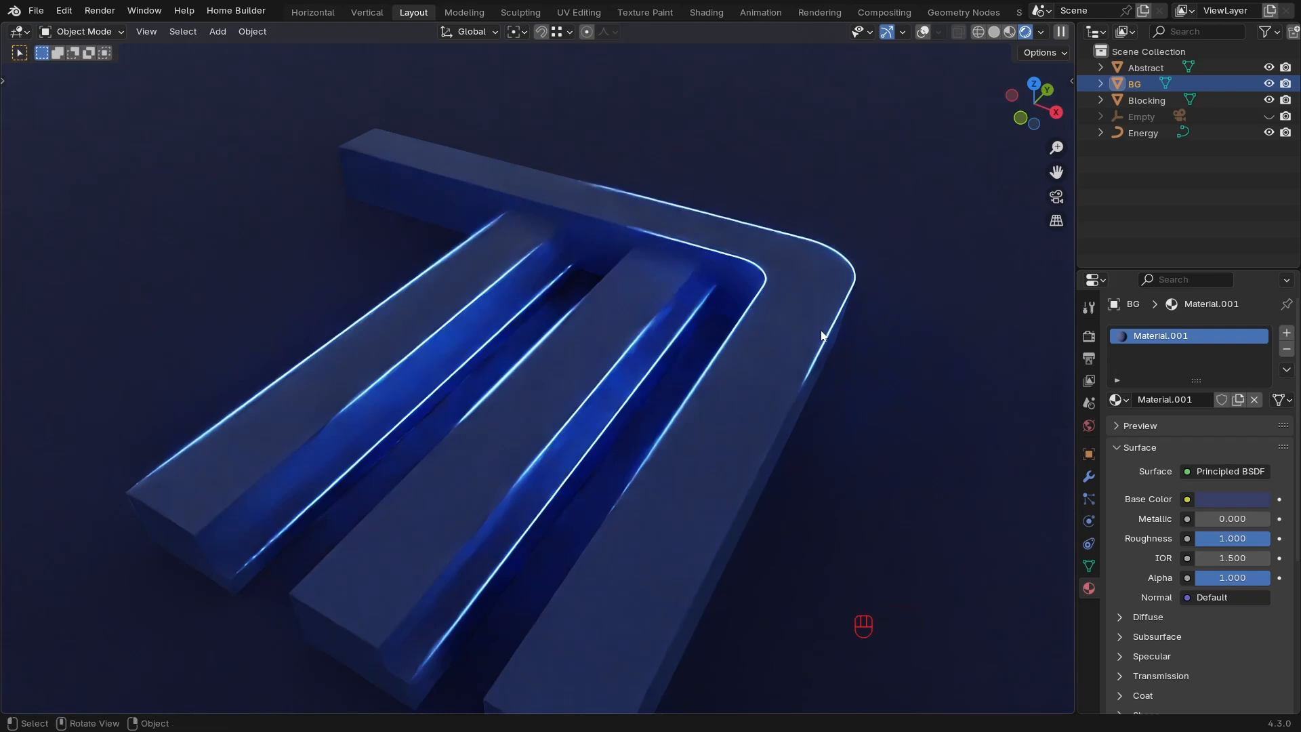
Switch the viewport to solid shading and select the Energy curve at the outer rounded corner.
key(z)
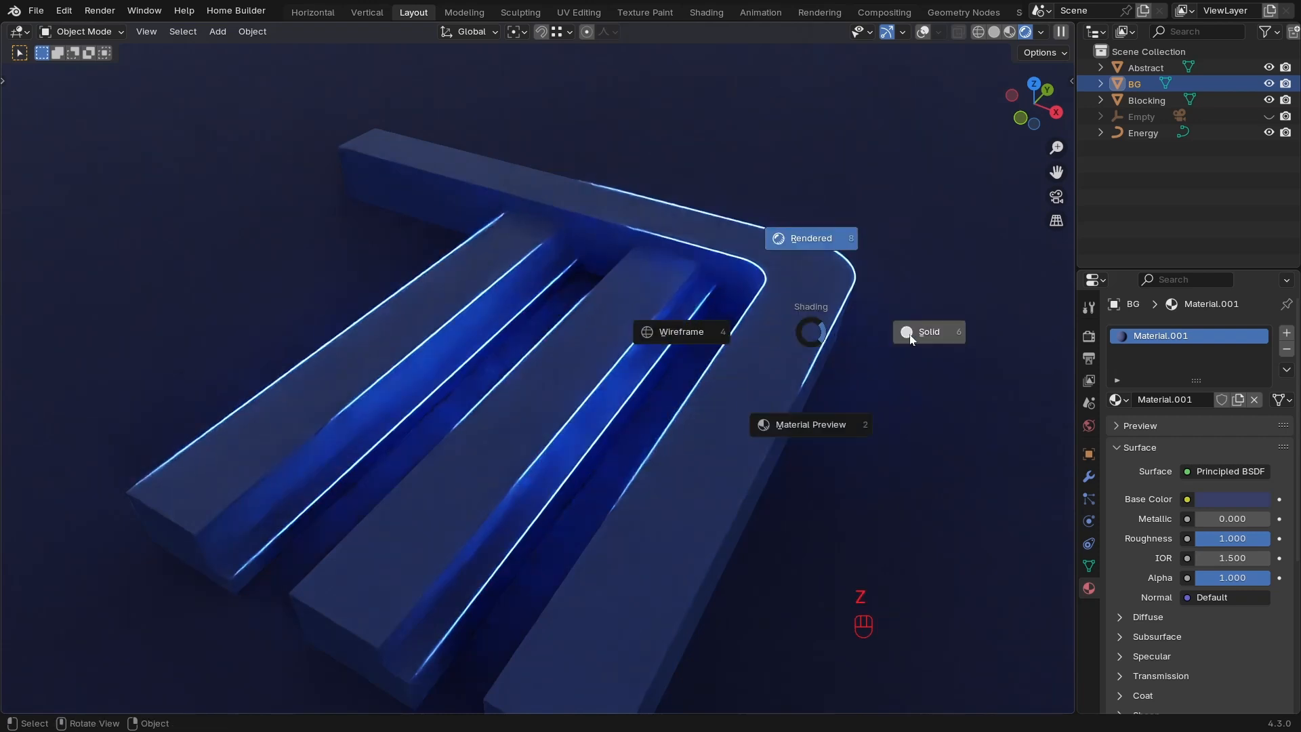
click(856, 287)
shift+middle_drag(808, 331, 624, 438)
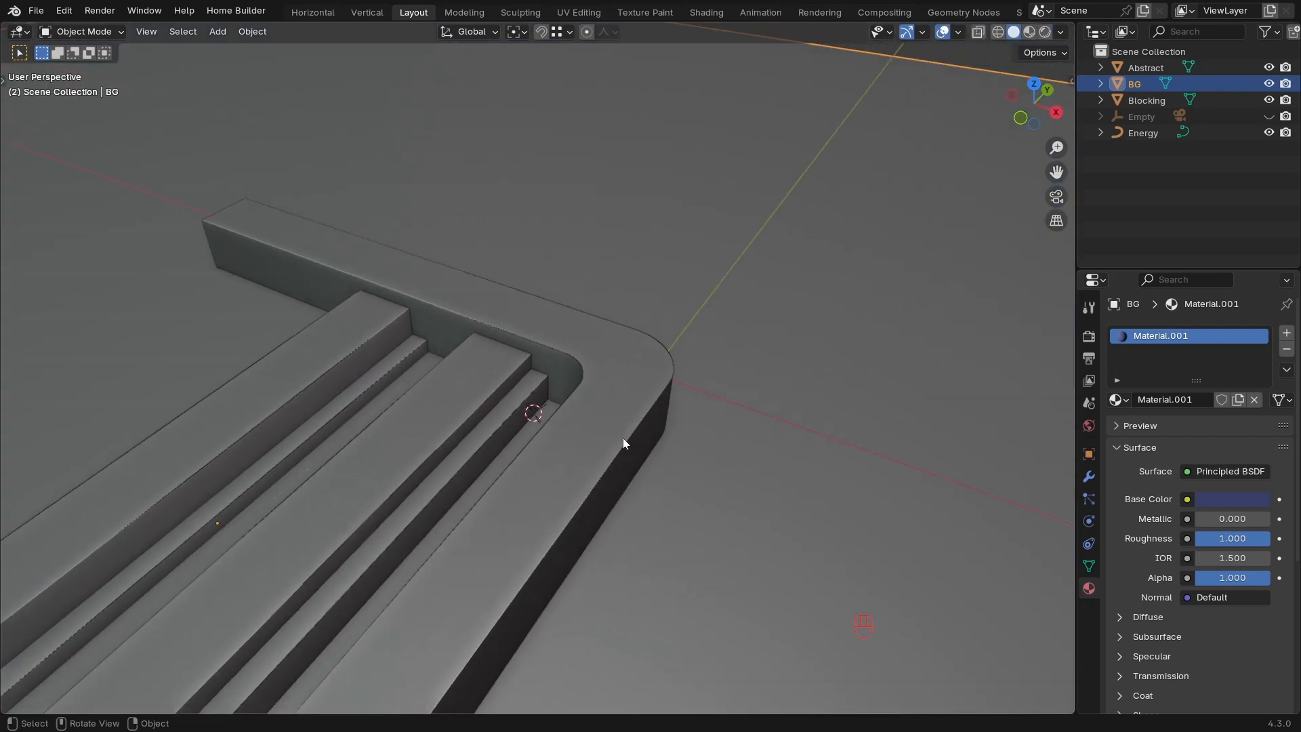
scroll(624, 438, up, 2)
click(734, 350)
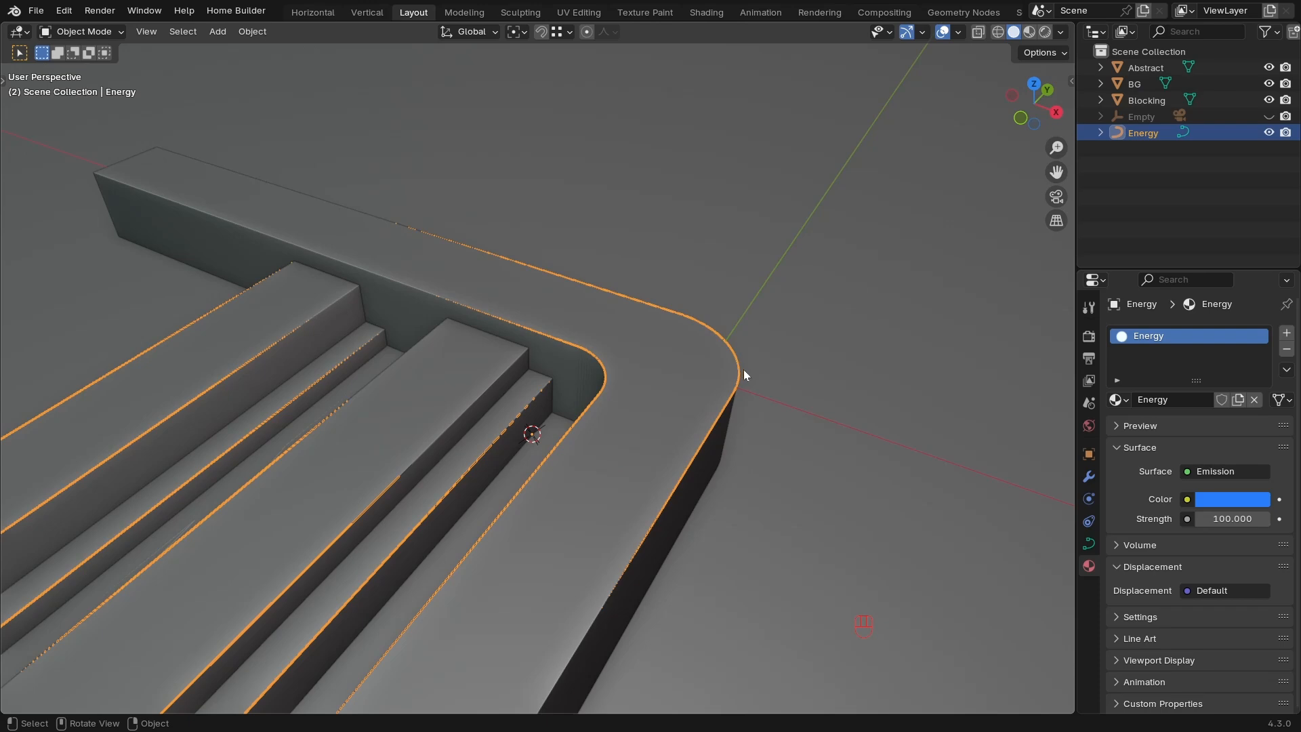
Show the Energy curve's rounded corners in a wireframe top view and enter Edit Mode on it.
key(KP_7)
key(shift+z)
ctrl+middle_drag(742, 369, 617, 285)
shift+middle_drag(616, 285, 695, 442)
ctrl+middle_drag(647, 348, 746, 298)
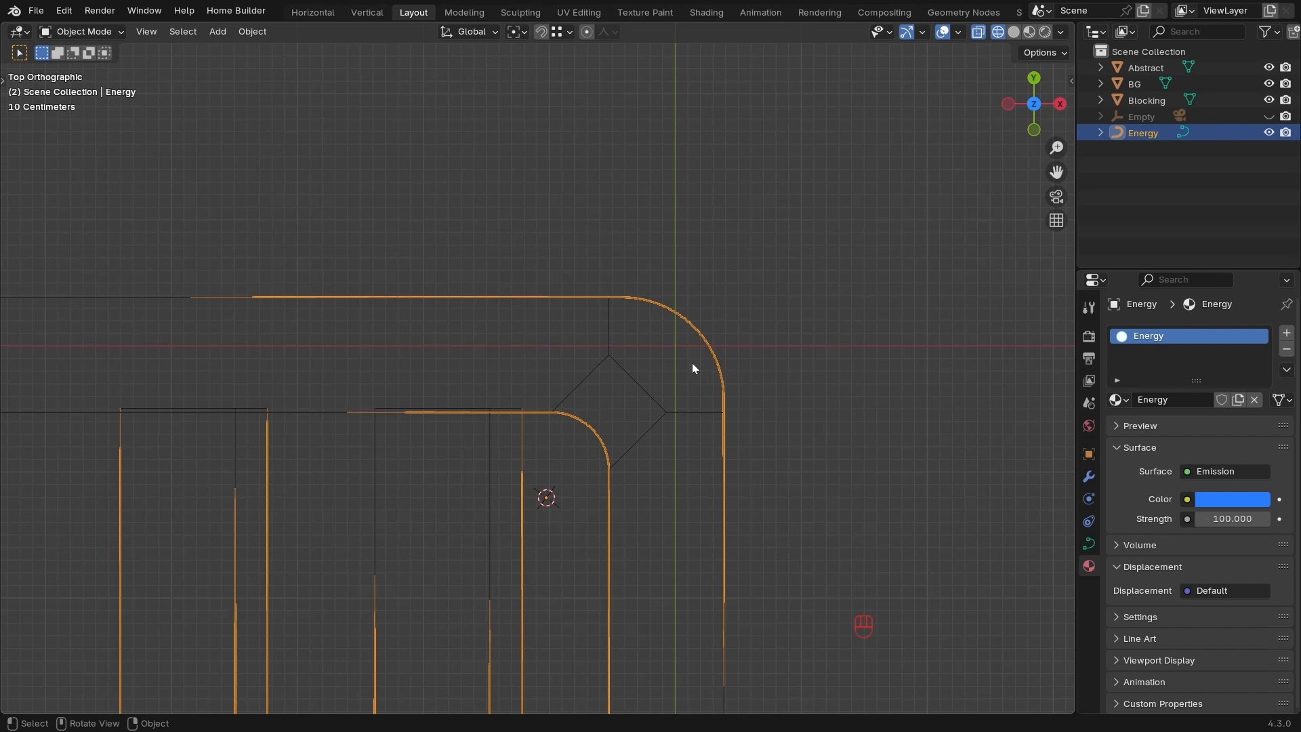
mouse_move(697, 360)
ctrl+middle_down()
mouse_move(764, 307)
mouse_move(713, 361)
ctrl+middle_up()
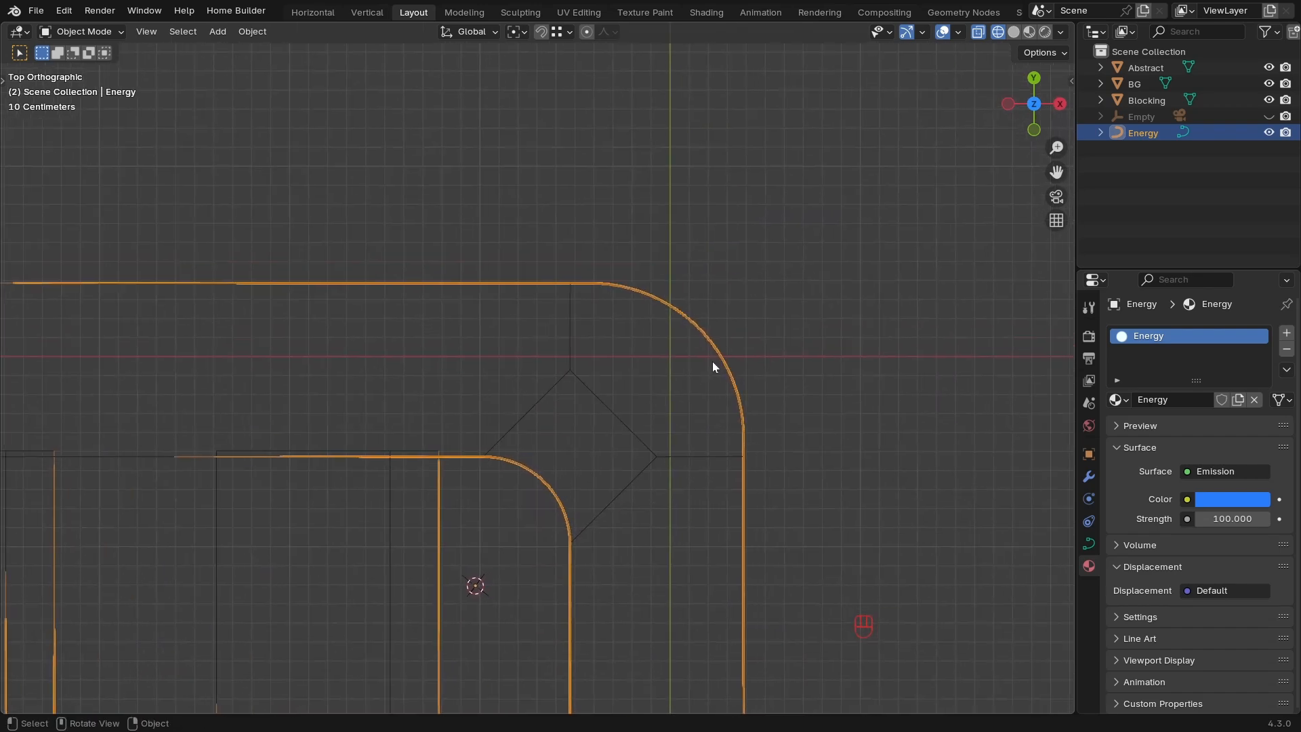
key(Tab)
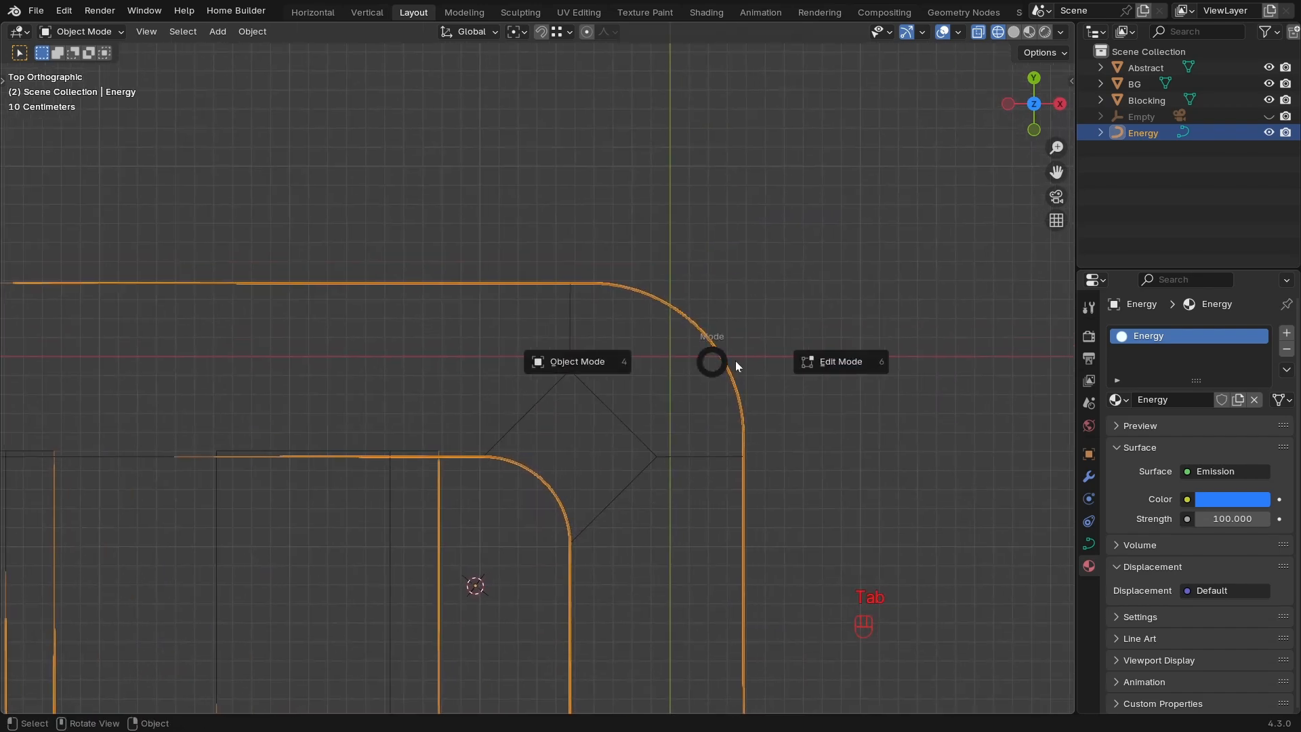
click(845, 361)
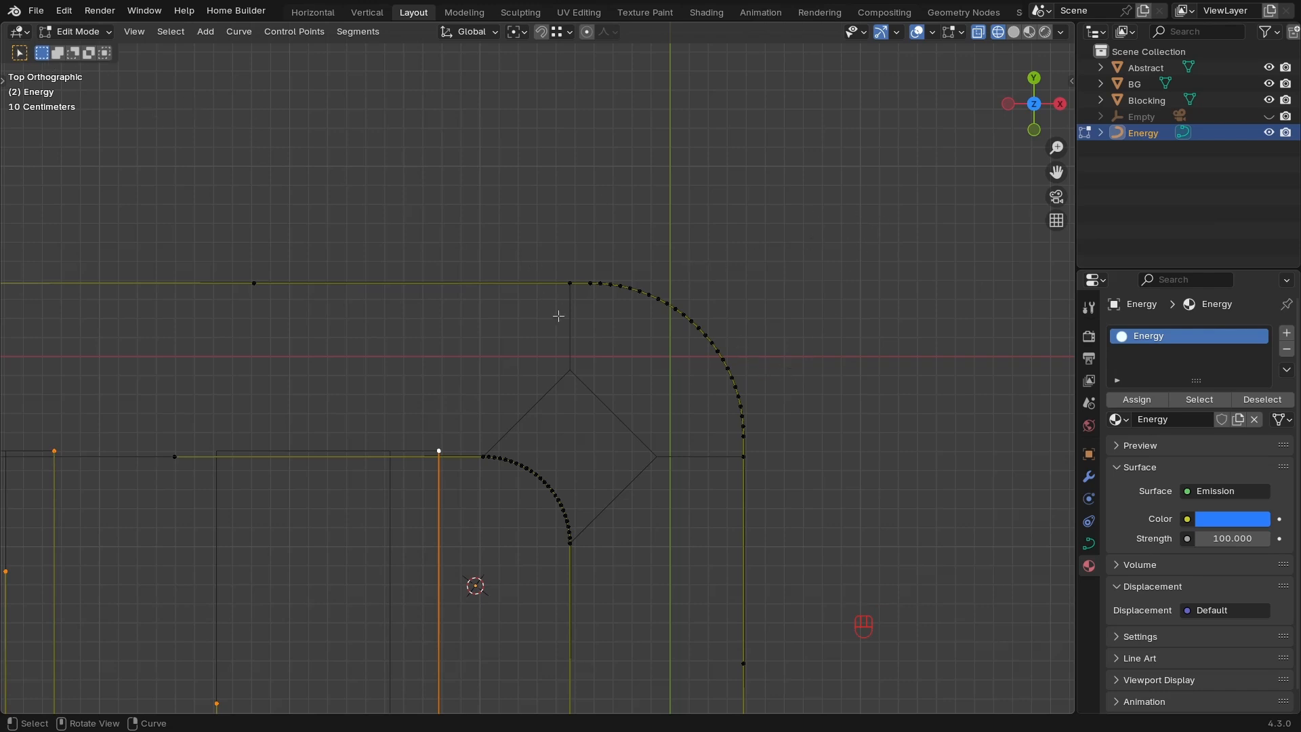
Duplicate the control points of the outer corner arc in place, separate them into a new curve object, and return to Object Mode.
key(w)
key(w)
key(w)
key(w)
drag(863, 208, 582, 448)
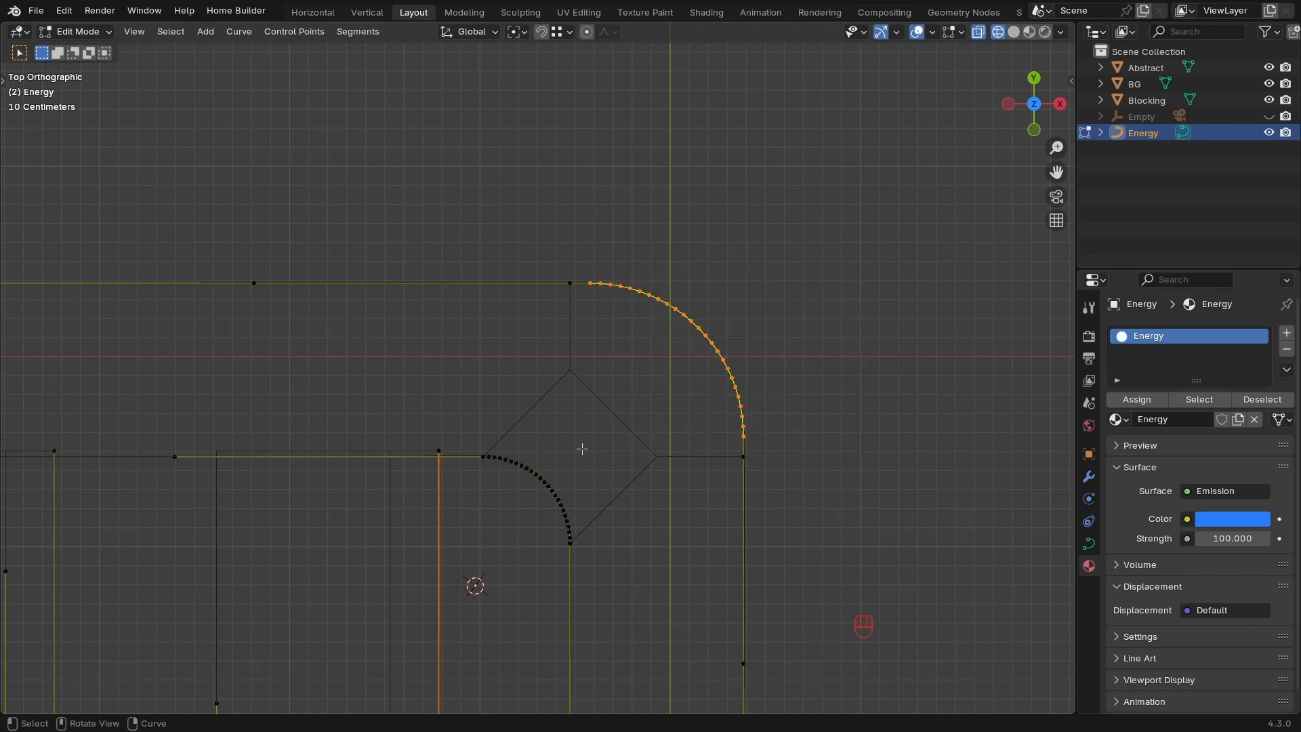
key(shift+d)
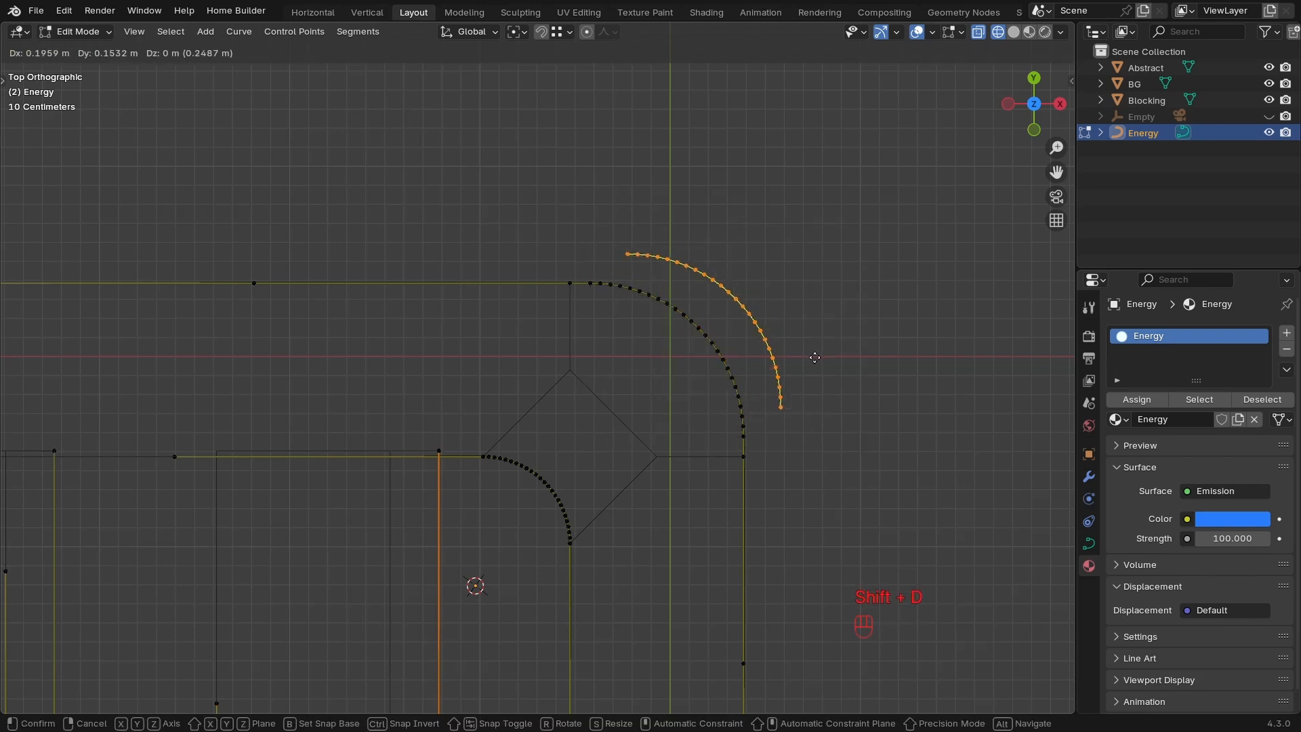
right_click(814, 357)
key(p)
key(Tab)
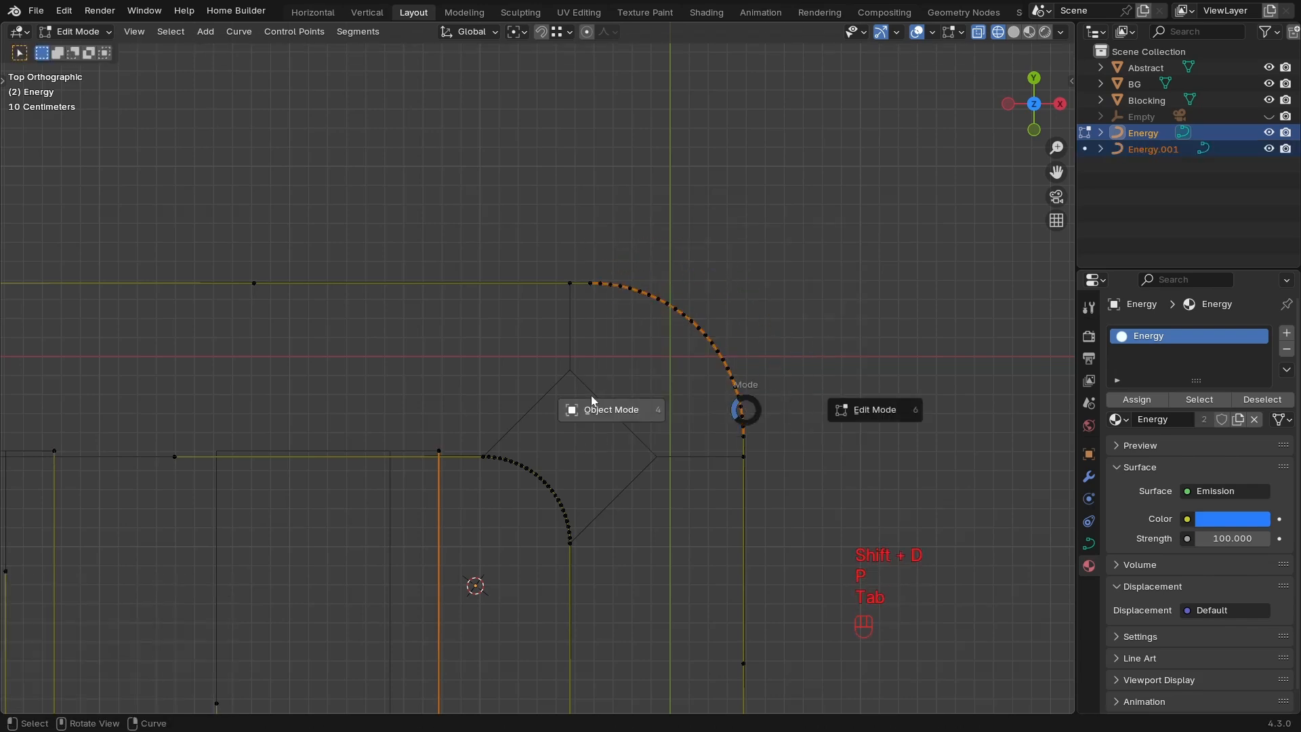
click(591, 400)
Isolate the selection to the separated corner curve, frame it, and select a control point near its middle in Edit Mode.
middle_drag(766, 404, 665, 287)
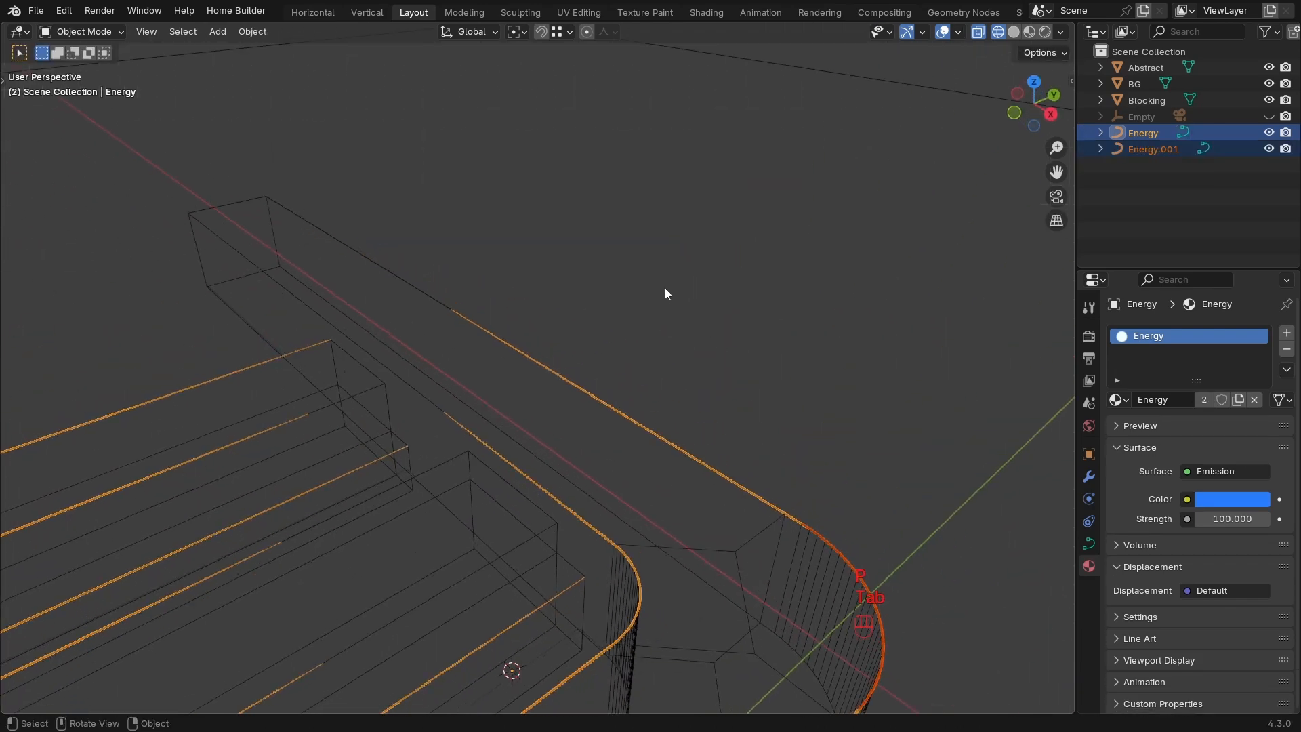
click(881, 647)
key(KP_Decimal)
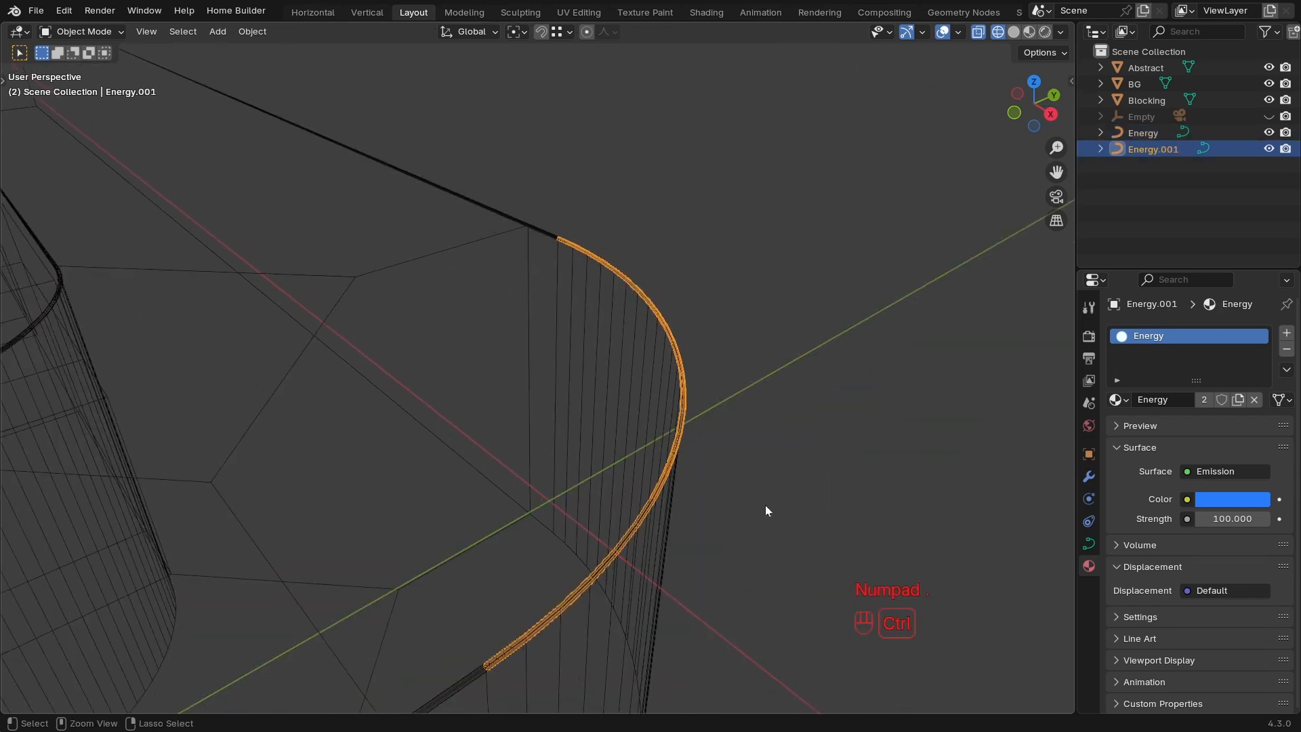
middle_drag(765, 510, 626, 502)
key(Tab)
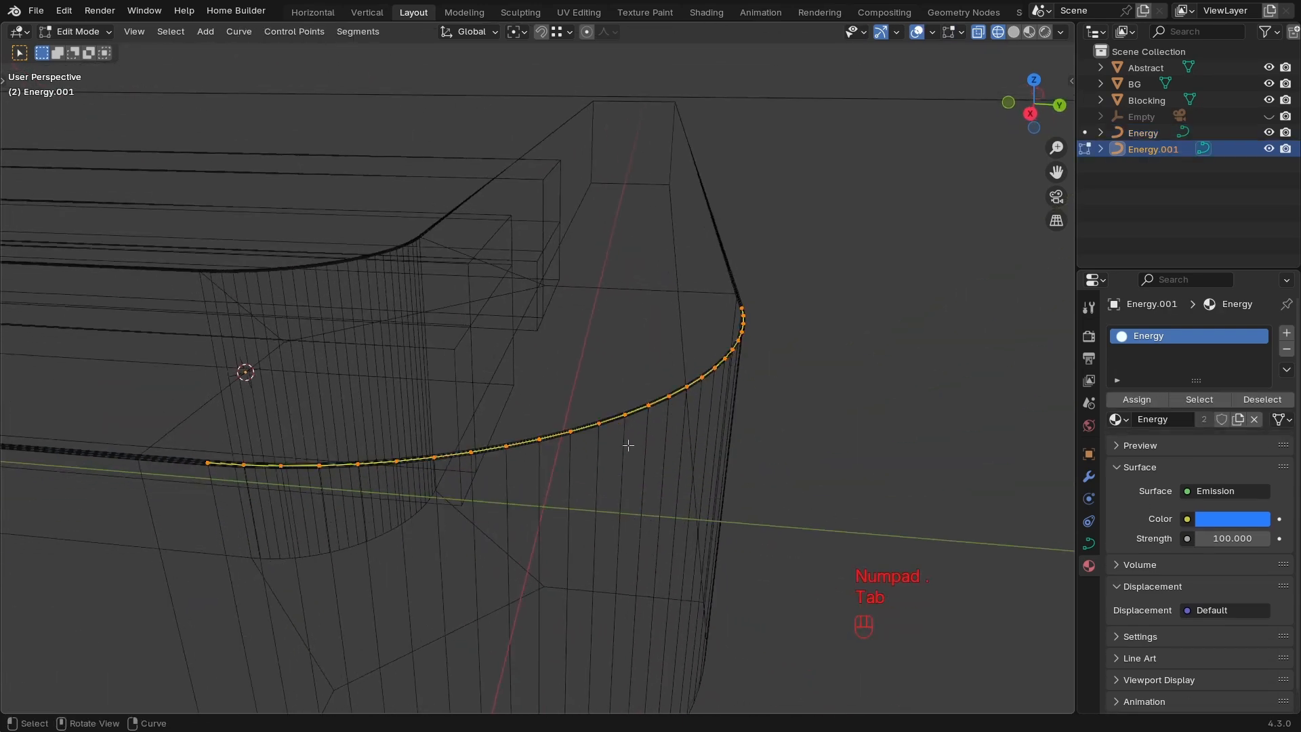
click(628, 445)
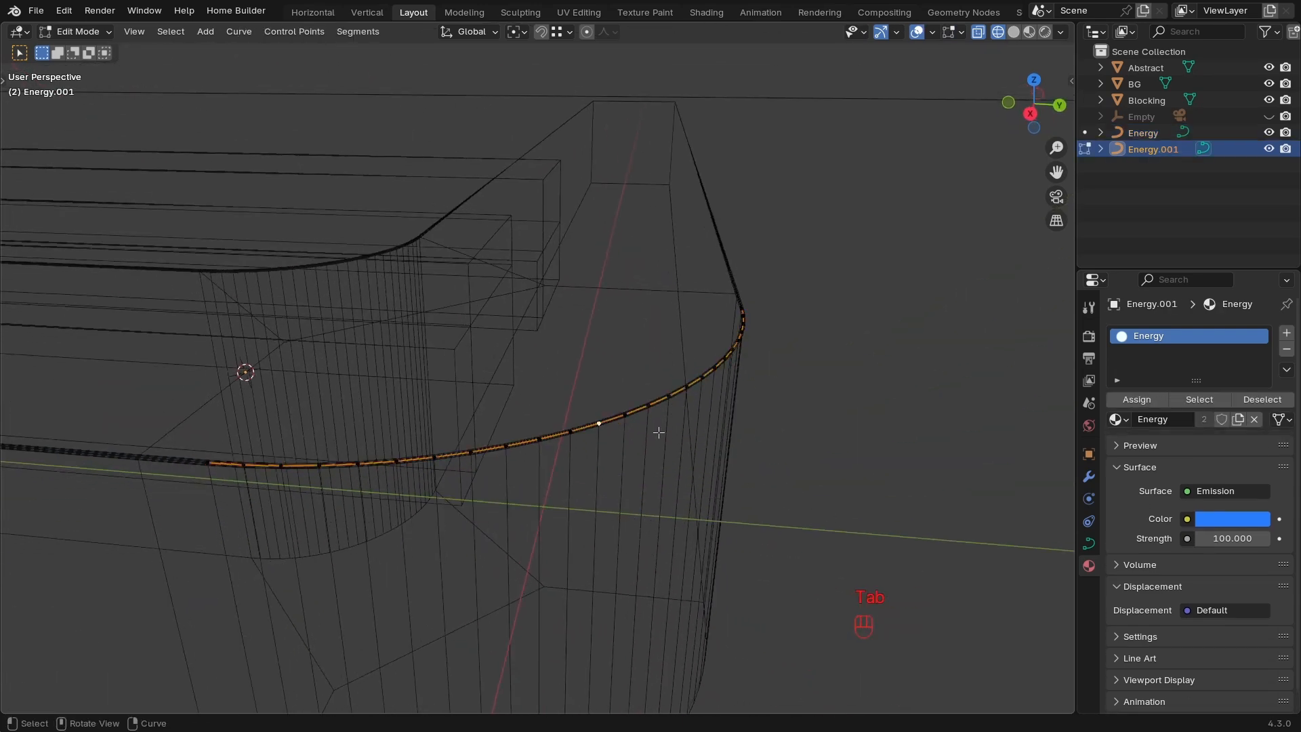
Enable proportional editing with a size of 4 m and fatten the corner curve from the selected point by about 10.35.
click(604, 32)
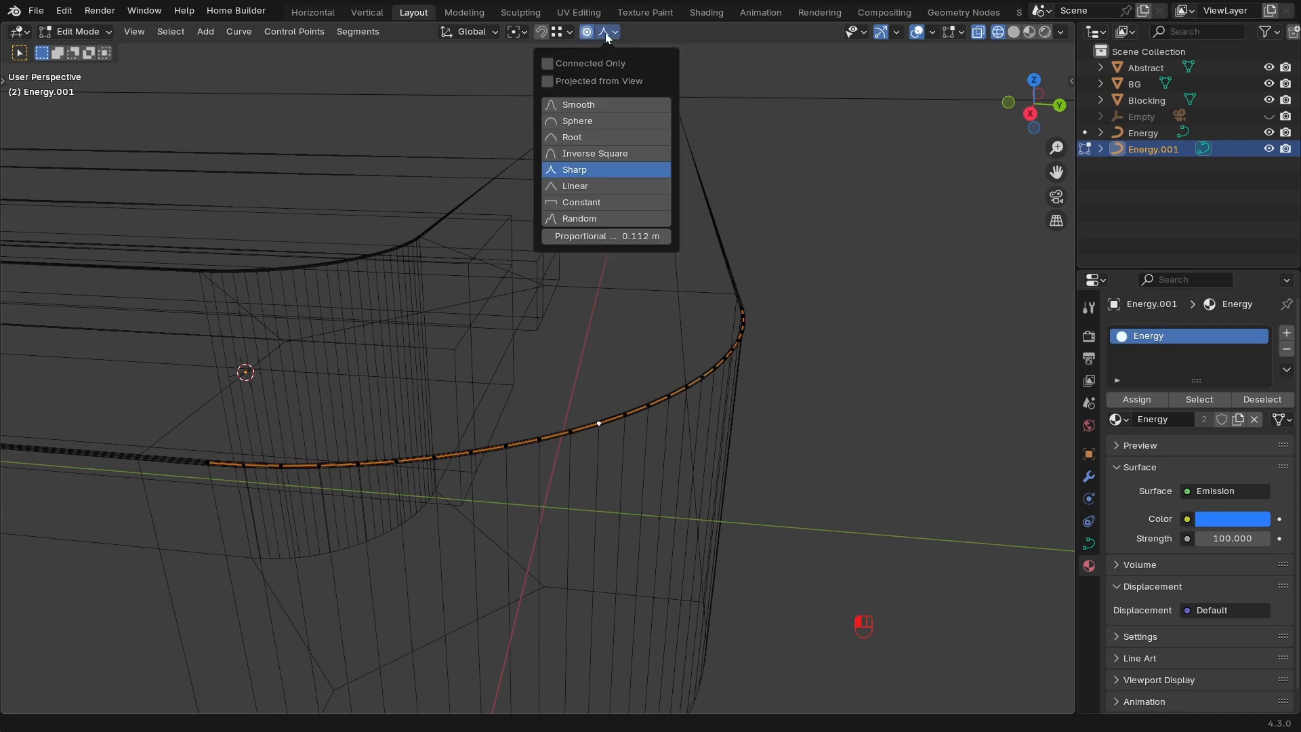
click(615, 237)
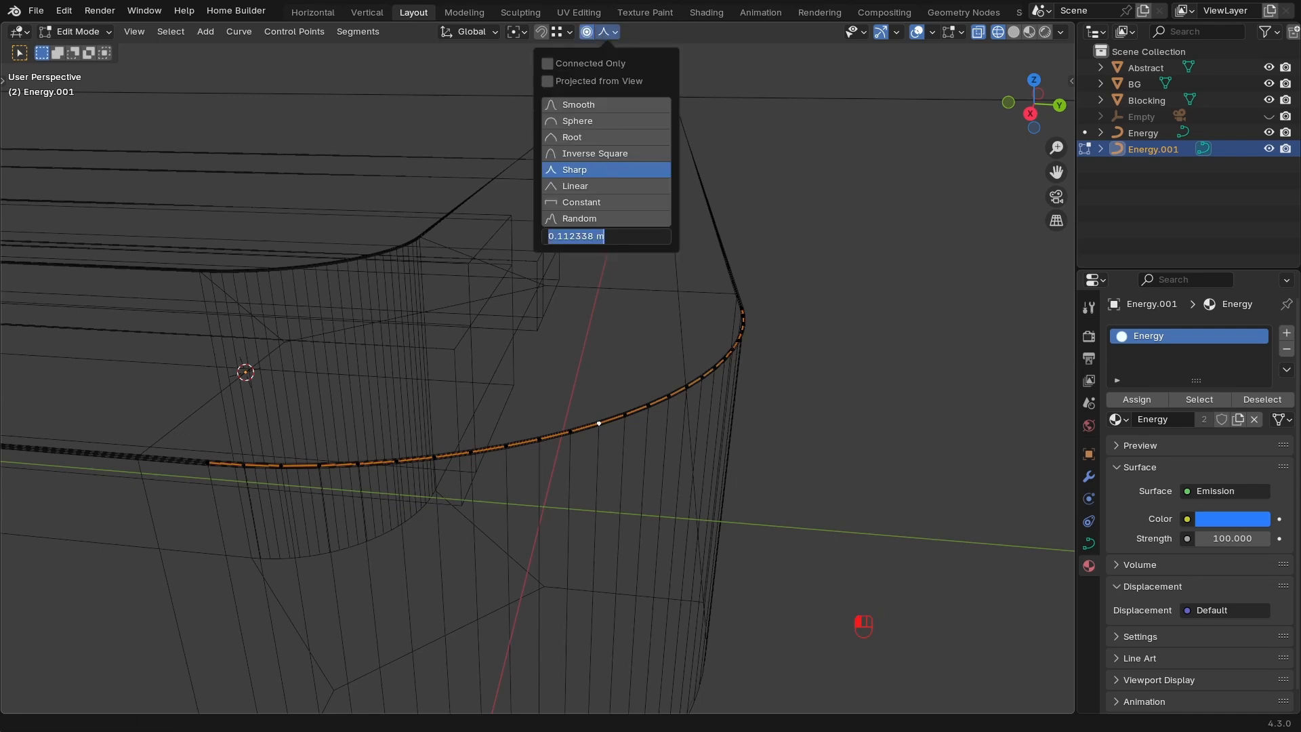
text(5)
key(Return)
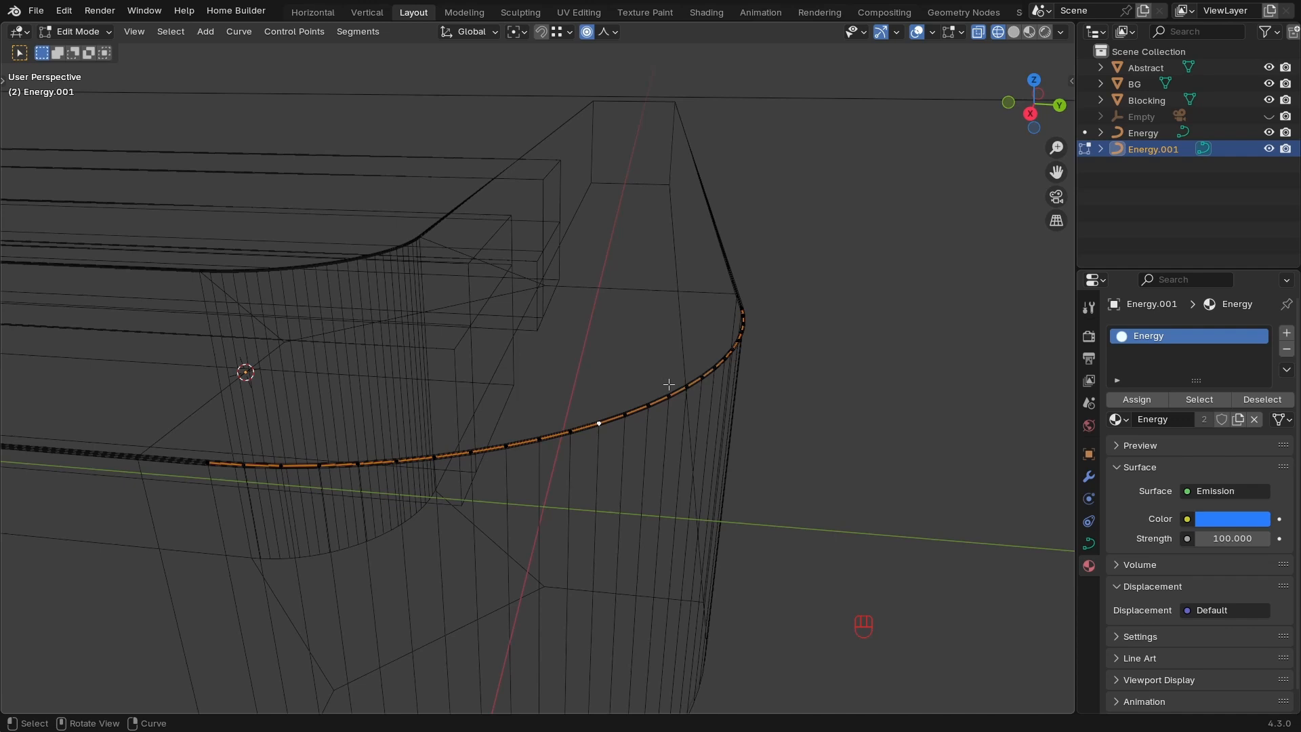
key(alt+s)
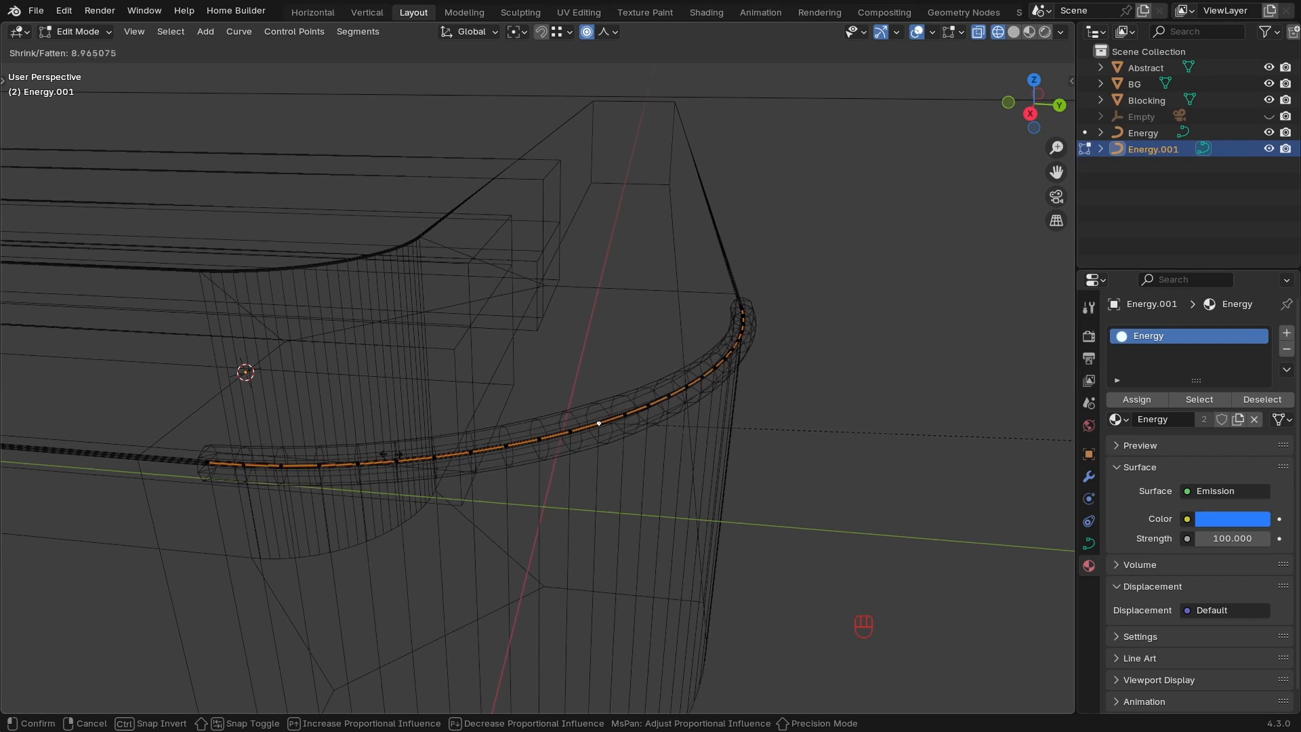
click(527, 473)
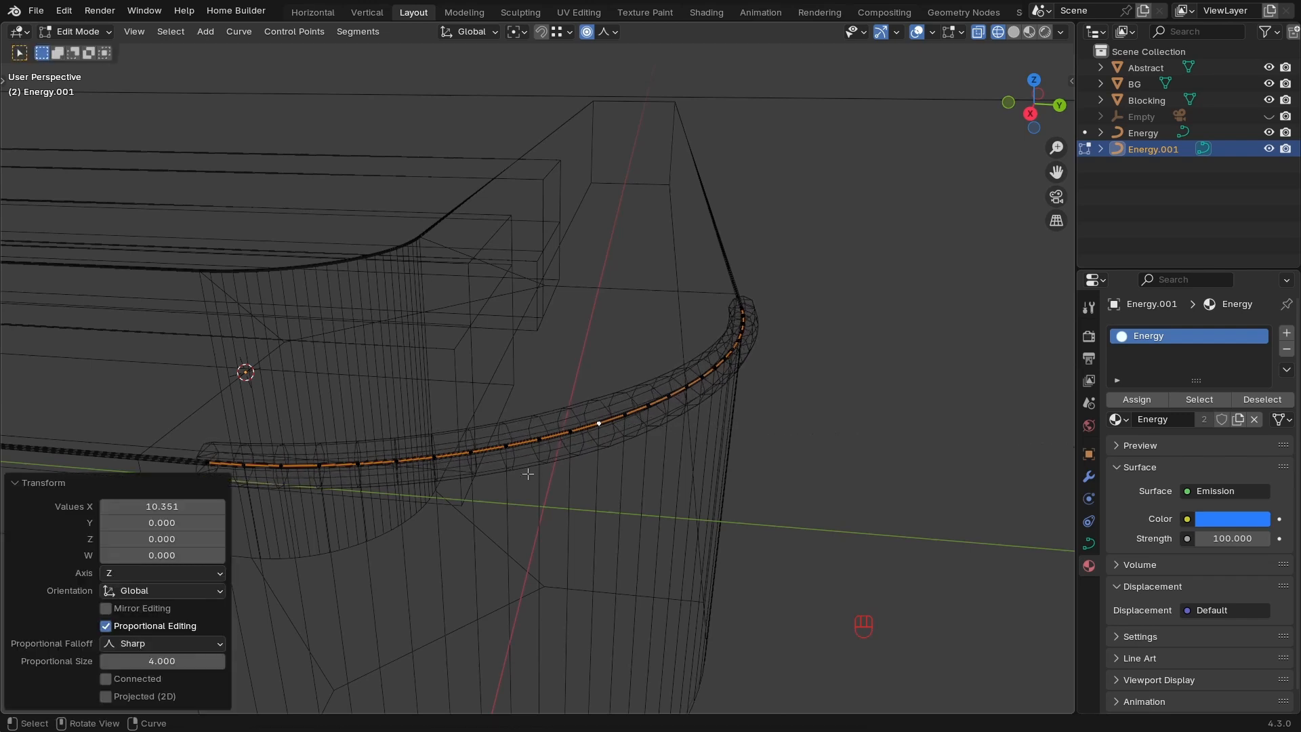
Reduce the proportional size of the fatten operation to 0.575.
click(608, 31)
shift+drag(141, 661, 108, 661)
shift+drag(162, 661, 147, 661)
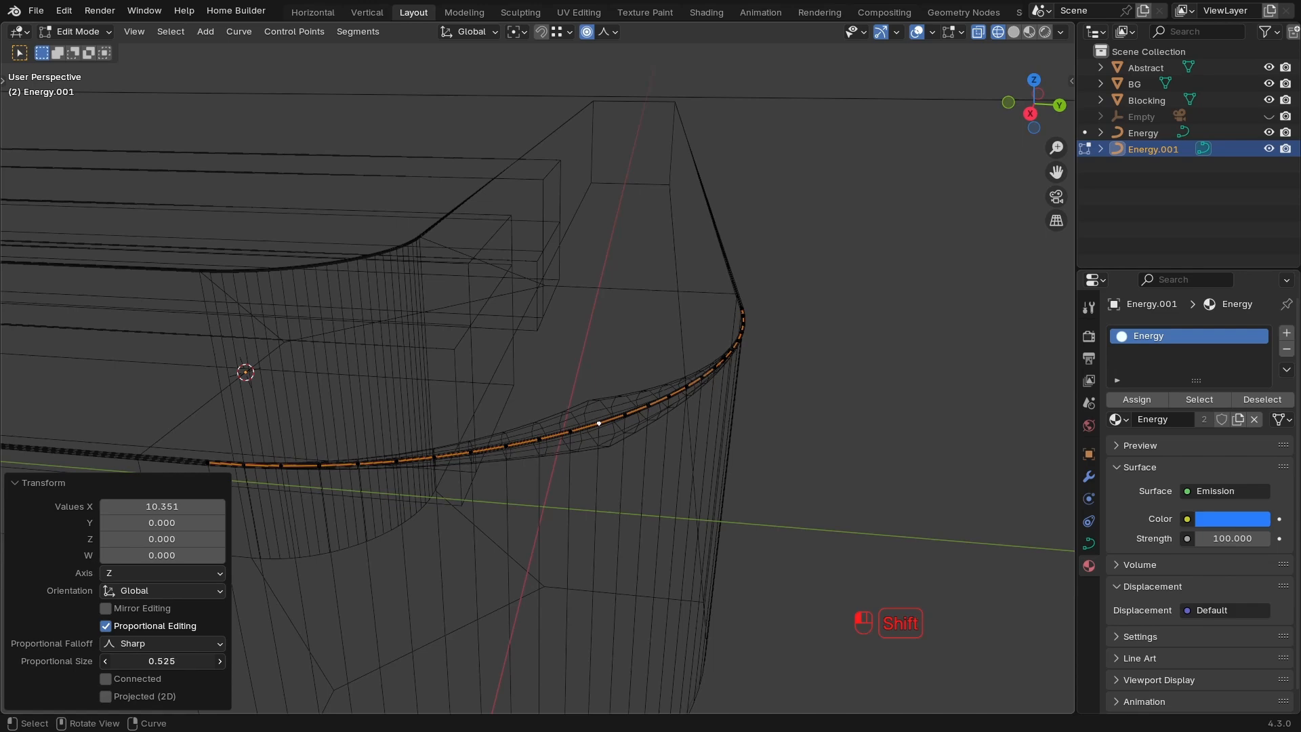
mouse_move(162, 662)
shift+mouse_down()
mouse_move(189, 662)
mouse_move(176, 661)
shift+mouse_up()
middle_drag(665, 291, 453, 447)
Set the proportional falloff to Sphere, both as the editing default and for the fatten operation, with a proportional size of 0.468.
click(612, 32)
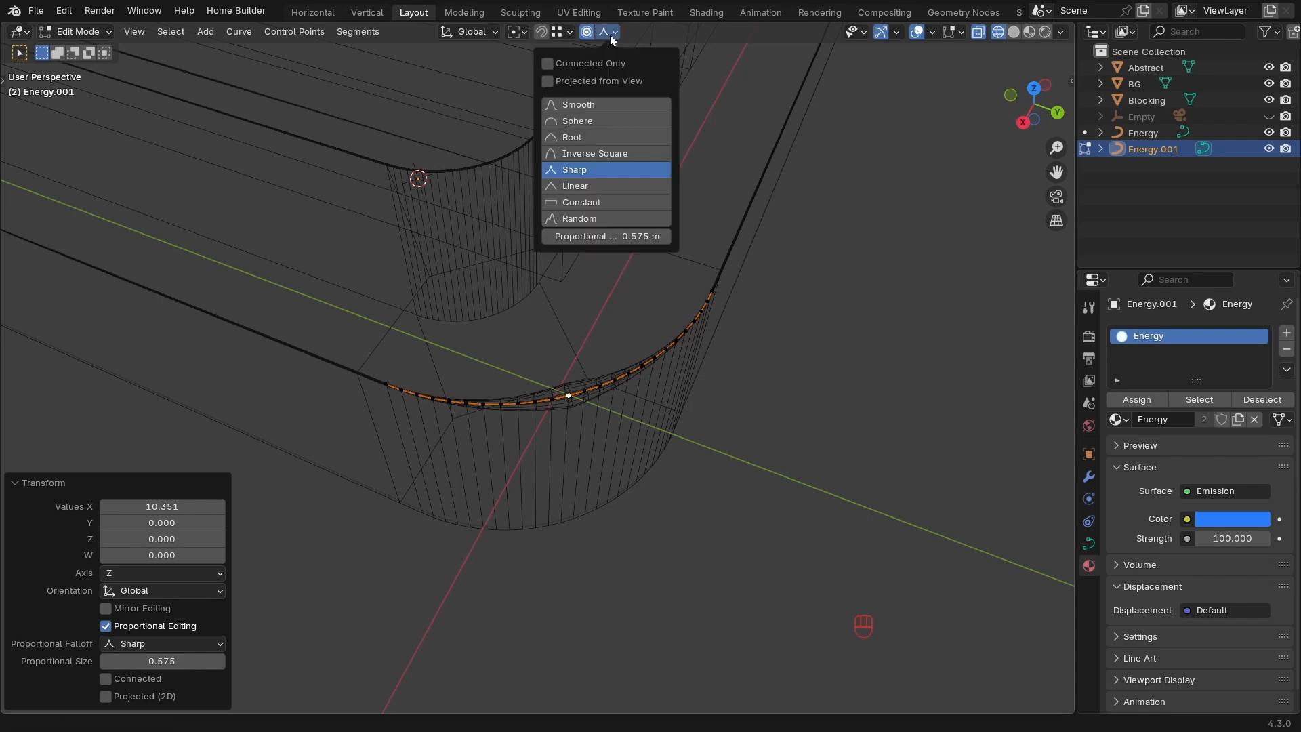
click(582, 124)
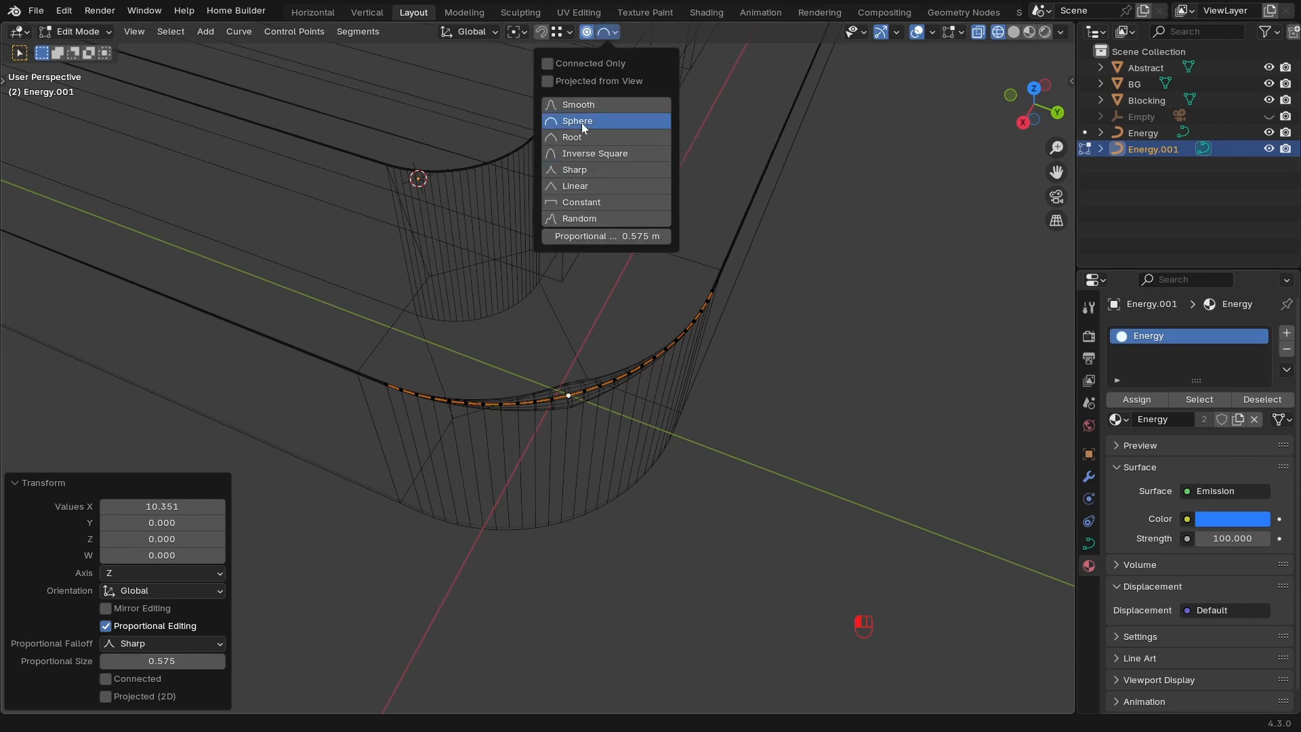
click(156, 646)
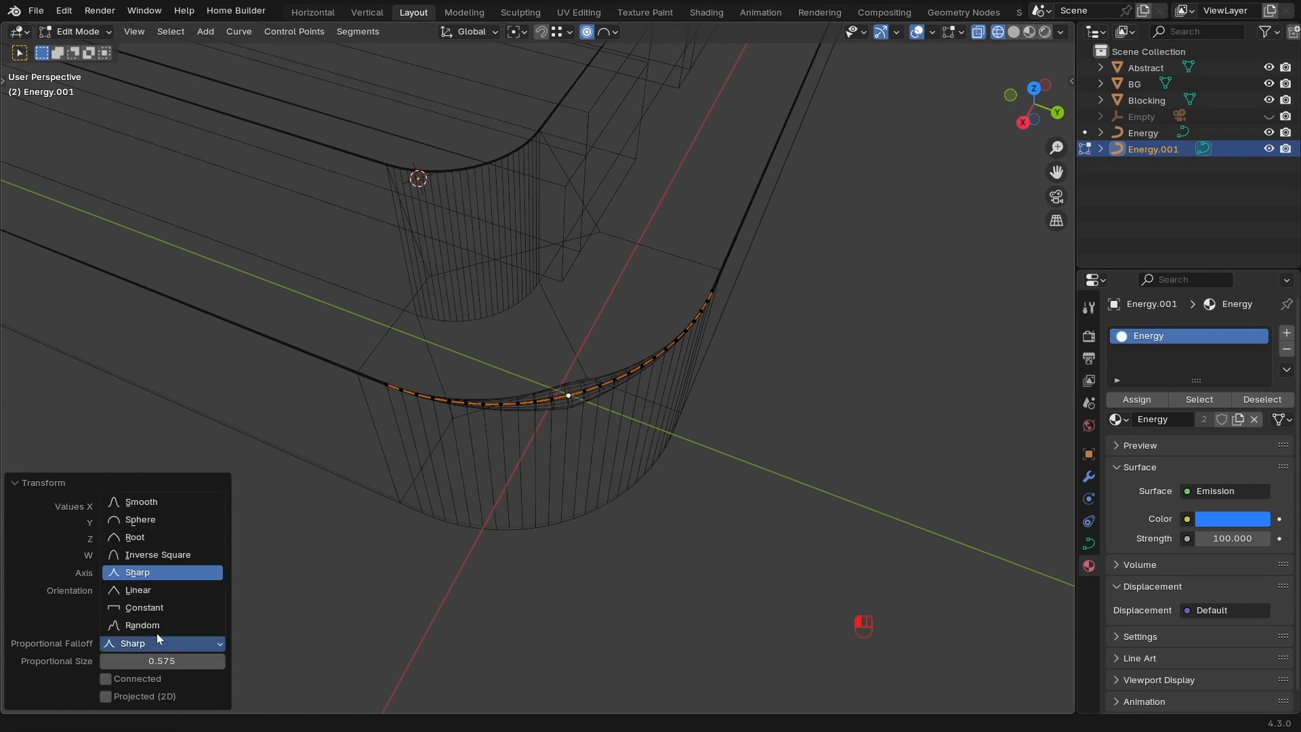
click(143, 523)
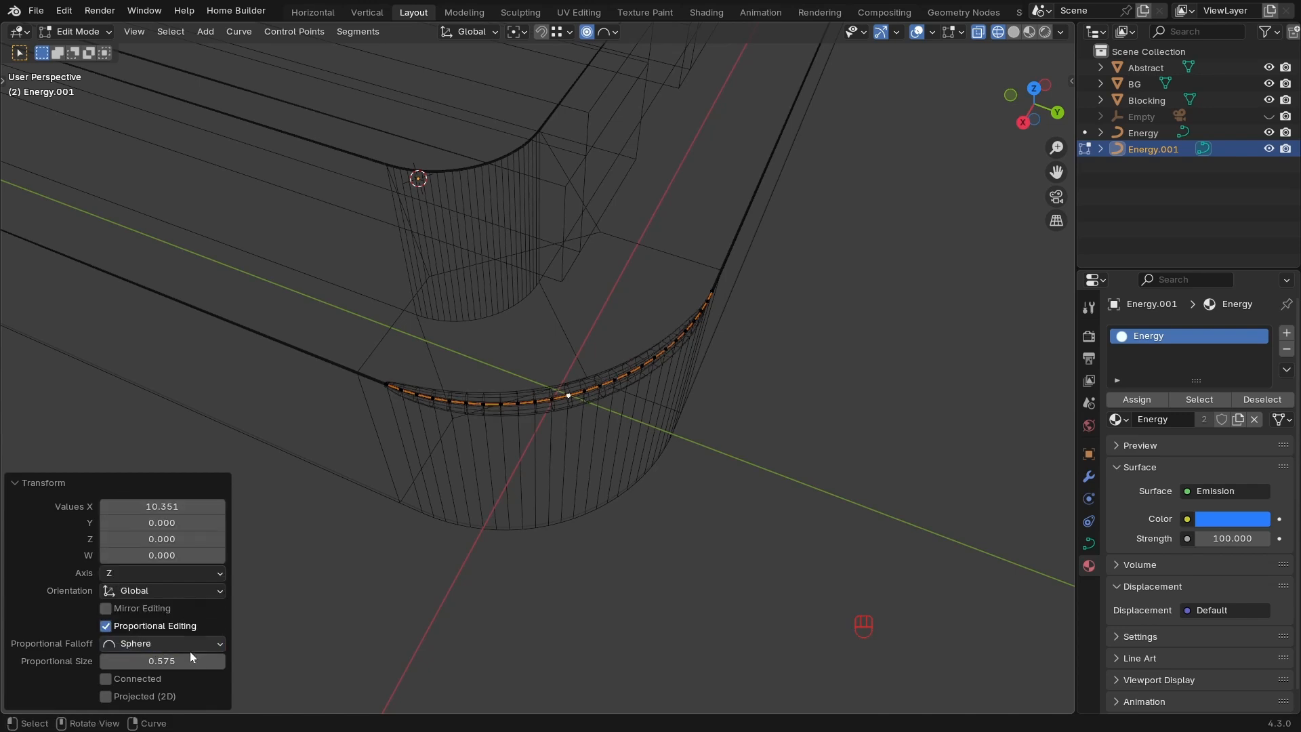
shift+drag(162, 661, 136, 661)
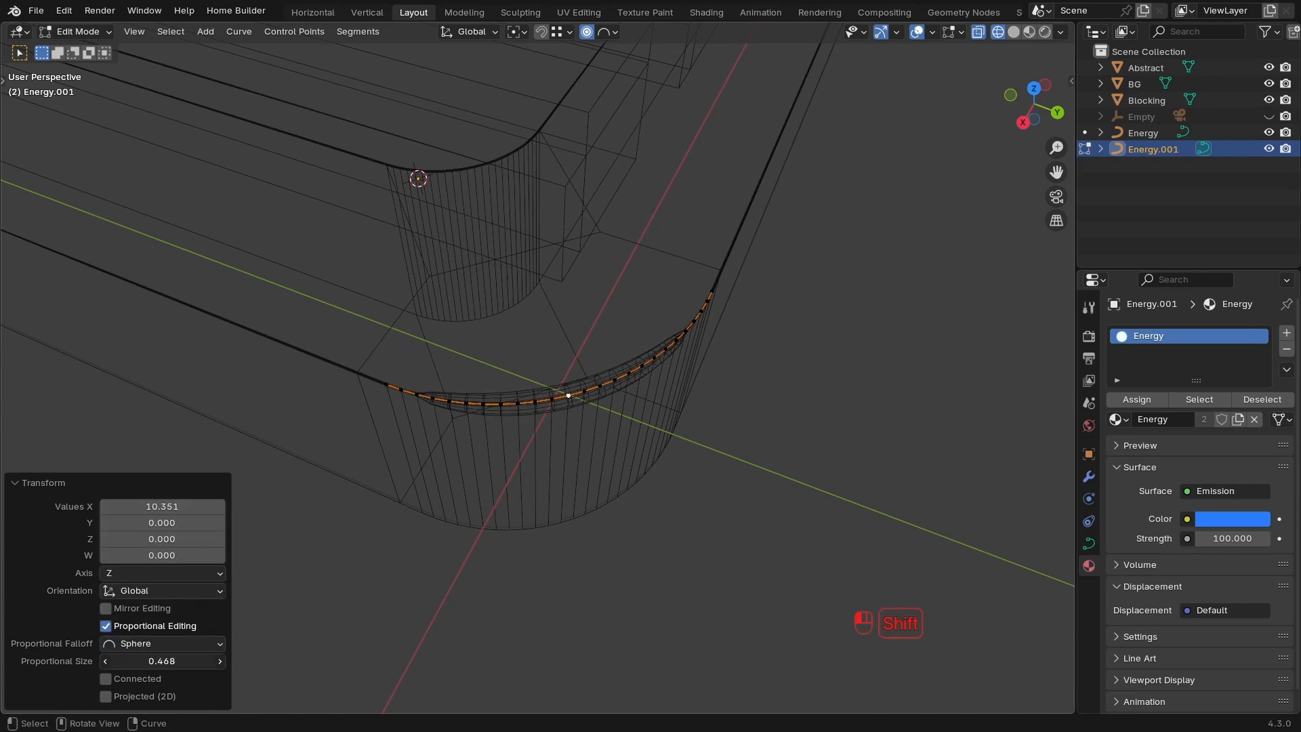
Try the Constant falloff on the fatten operation, and settle on Random with a proportional size of 0.756.
click(177, 645)
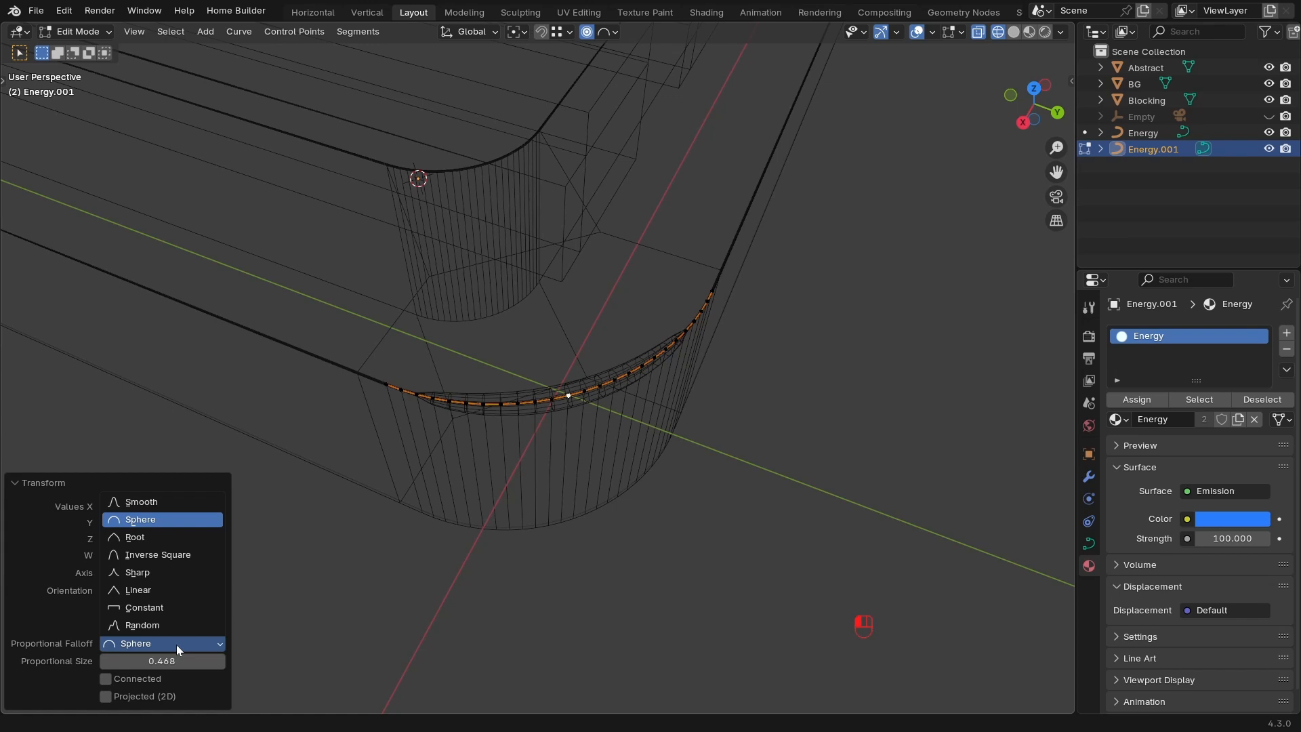
click(144, 606)
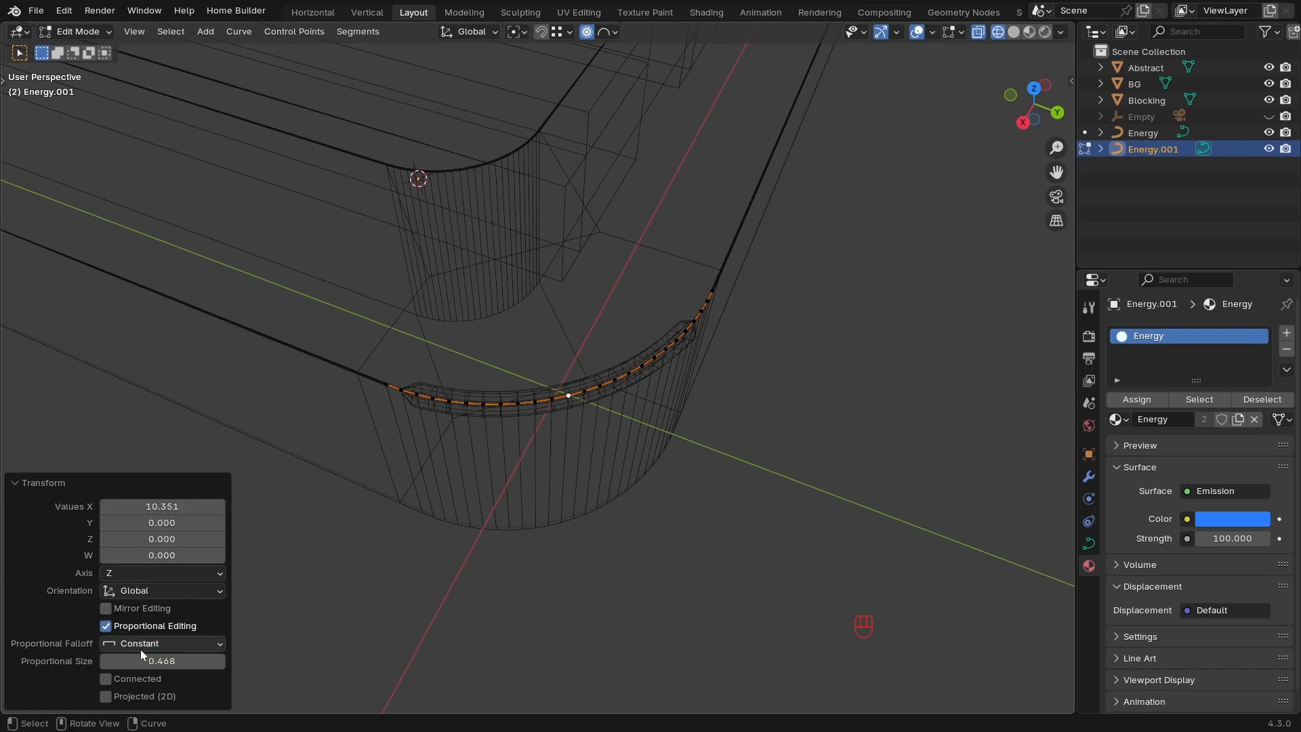
click(149, 645)
click(148, 625)
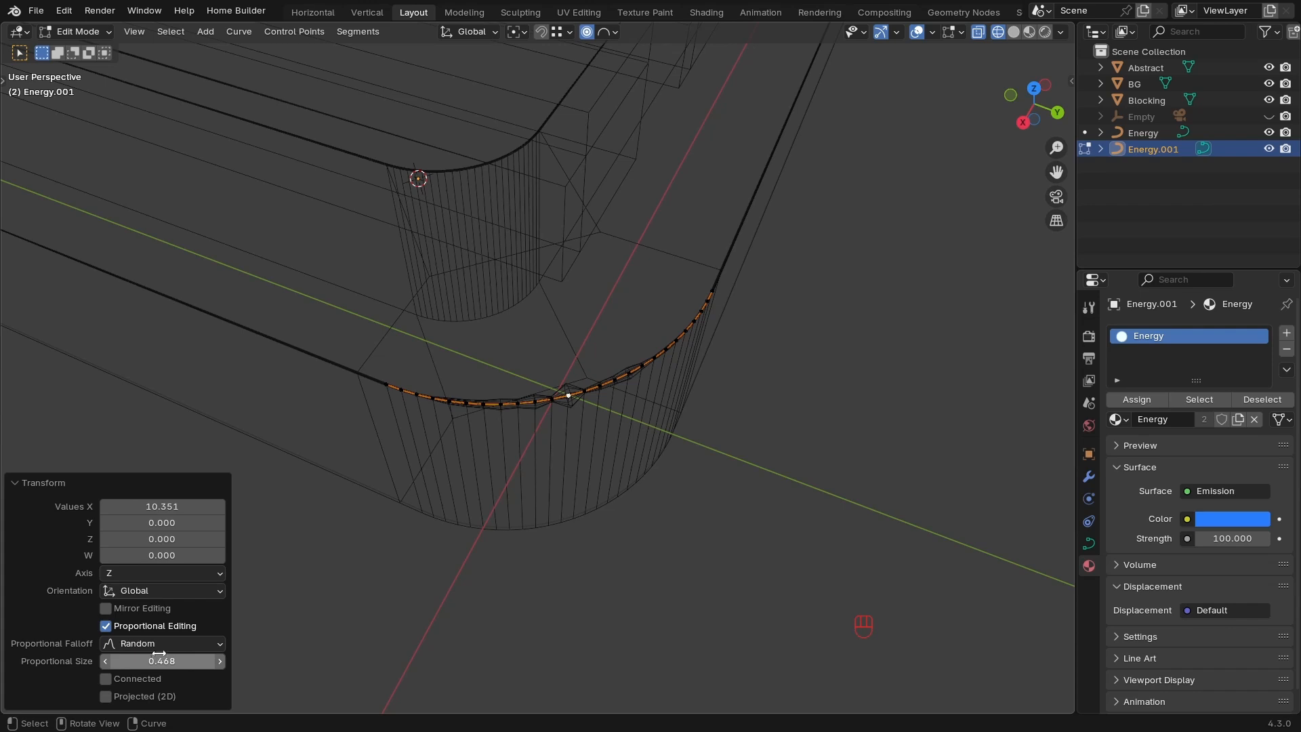
shift+drag(177, 659, 355, 659)
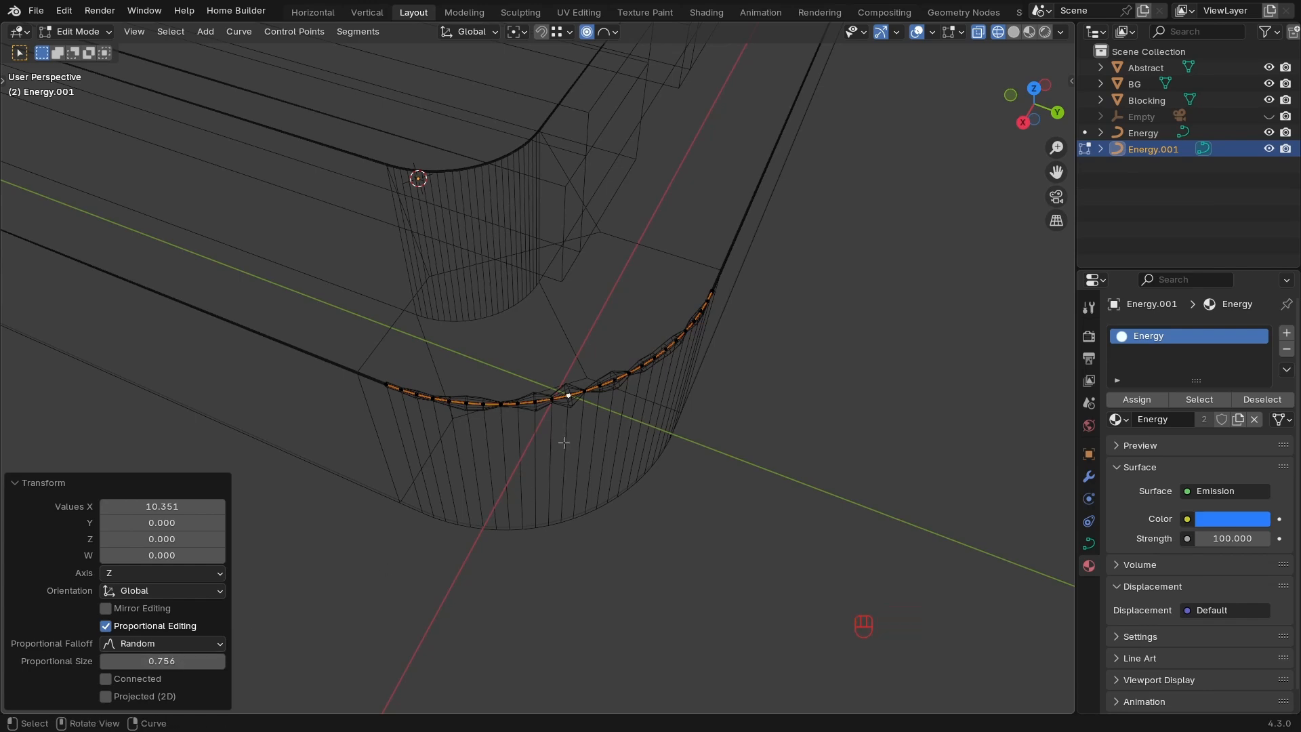
Switch to rendered shading and hide the overlays to examine the fattened corner curve's glow.
middle_drag(564, 443, 585, 448)
key(z)
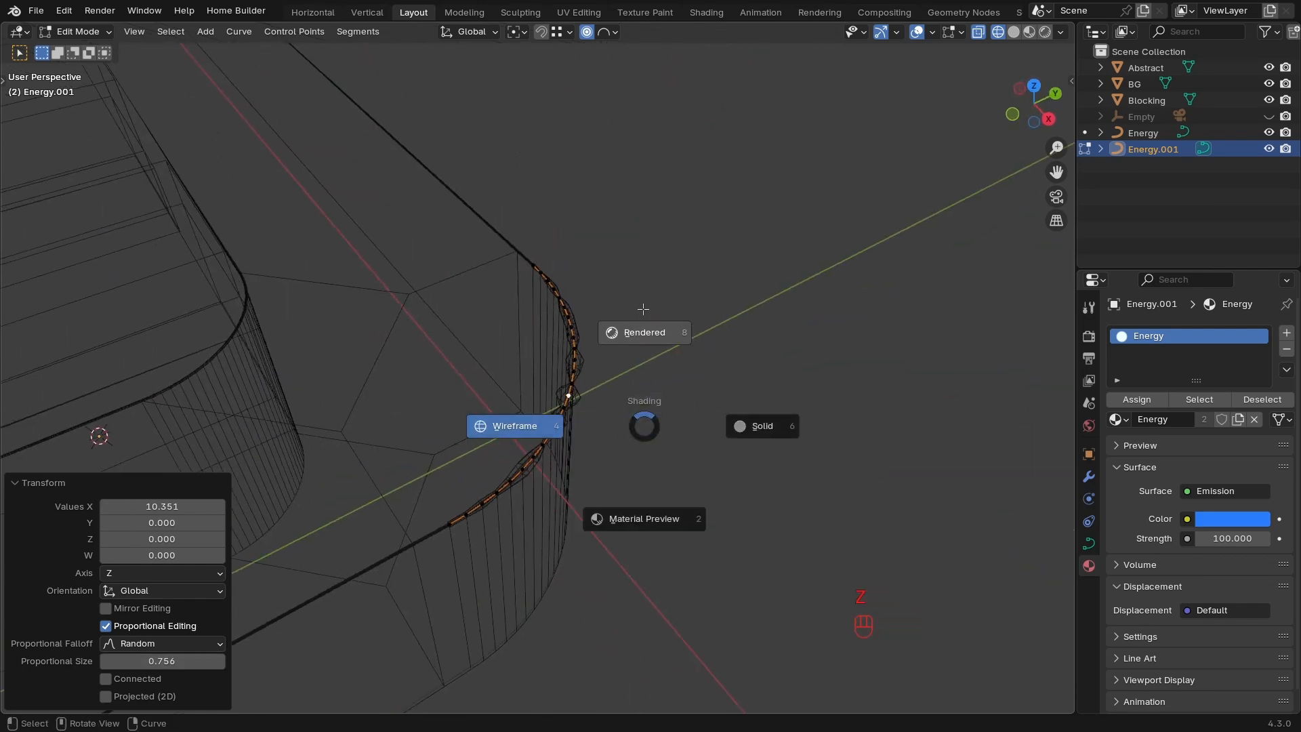
click(637, 363)
click(896, 32)
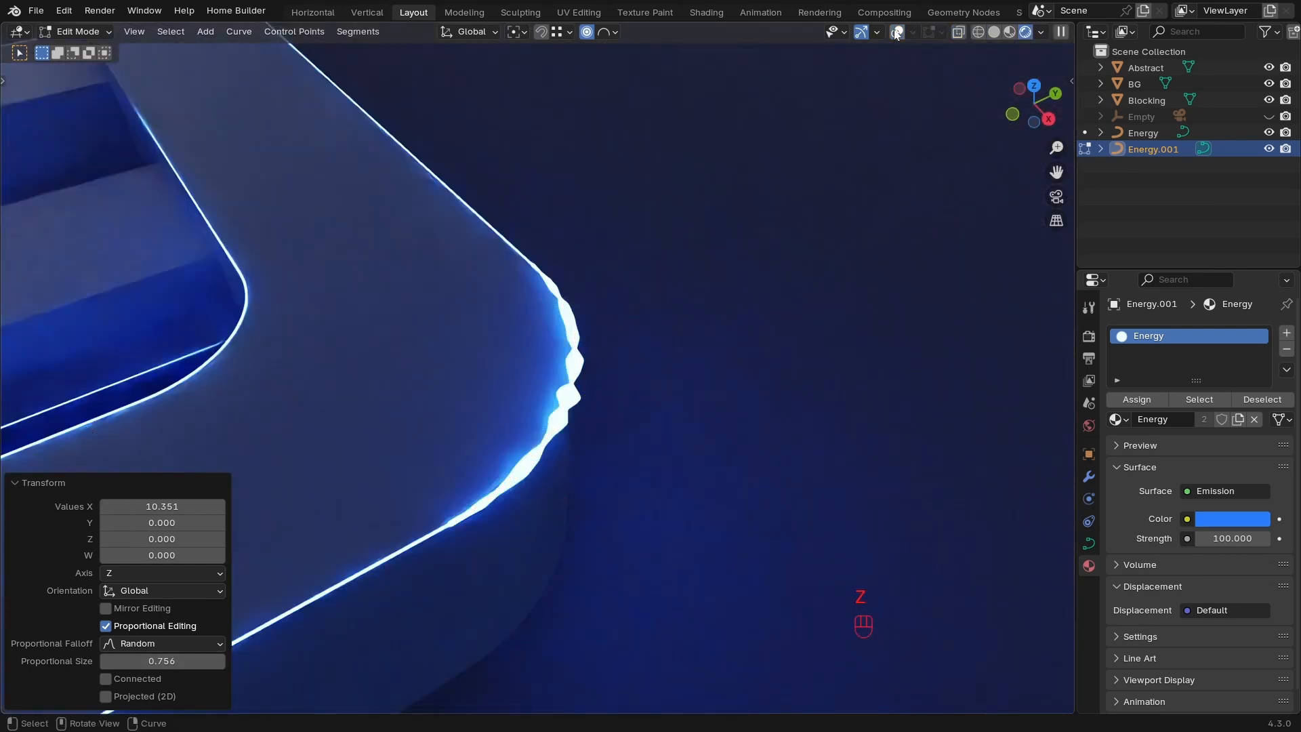
Return to solid shading with overlays shown and undo the Random-falloff fattening of the outer corner curve.
ctrl+middle_drag(763, 131, 668, 276)
key(Tab)
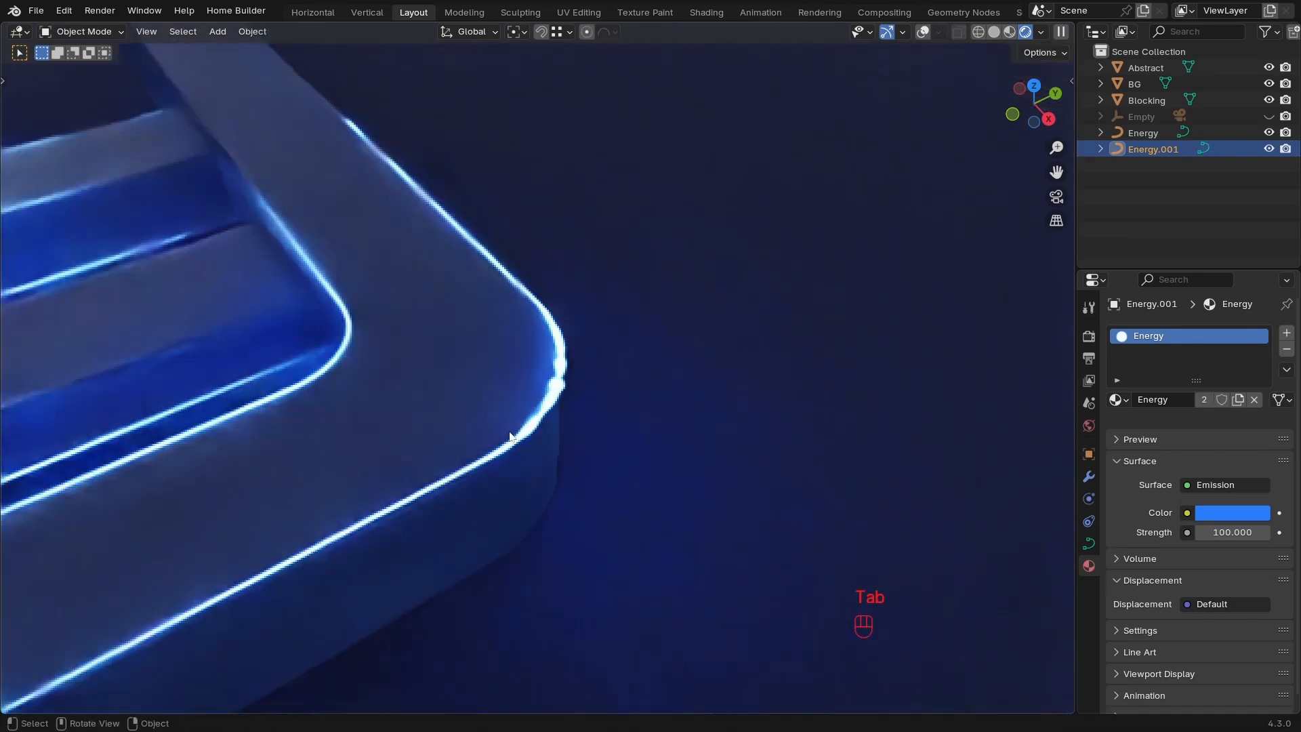
key(Tab)
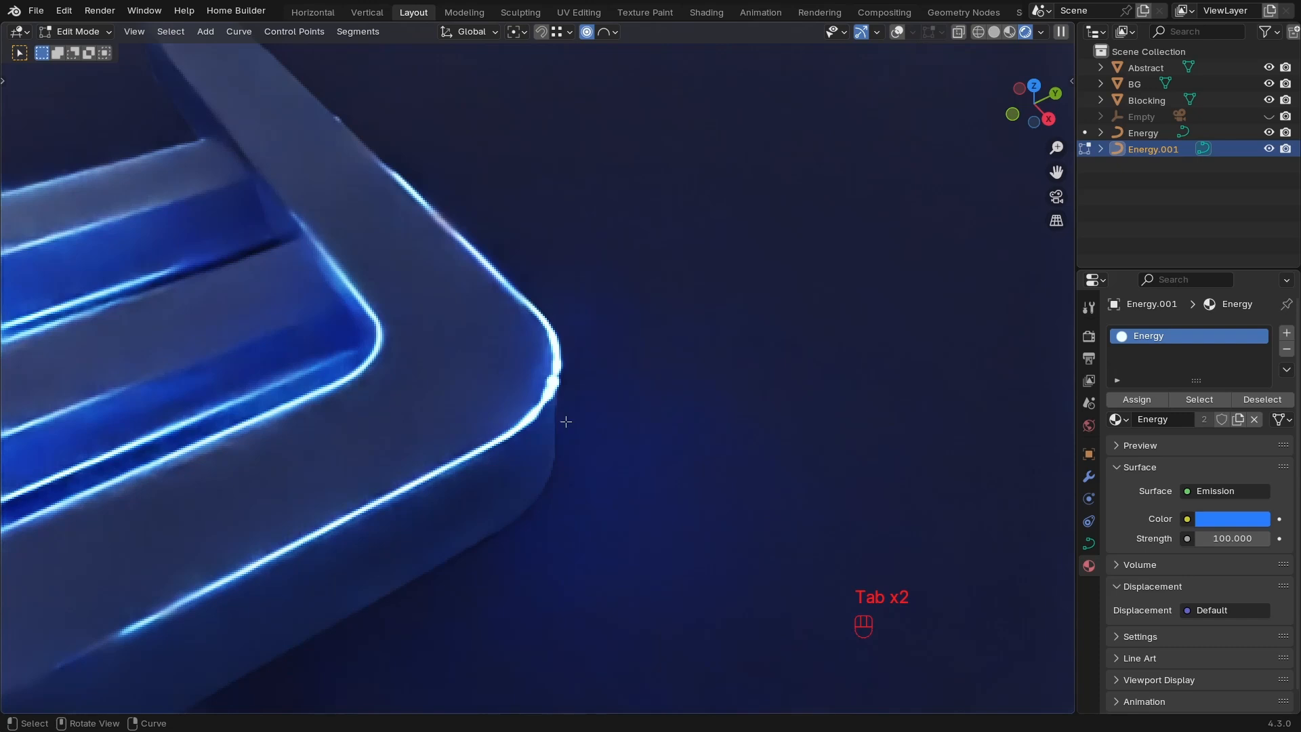
key(z)
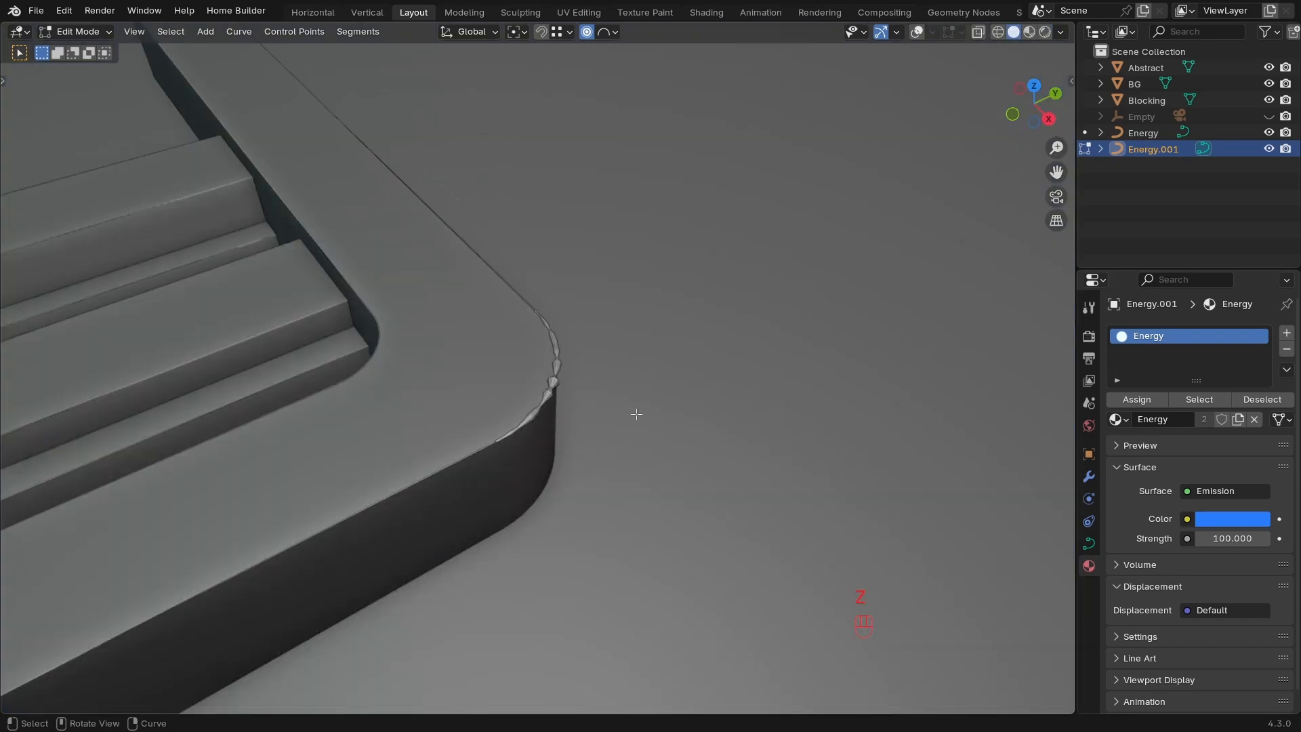
click(917, 32)
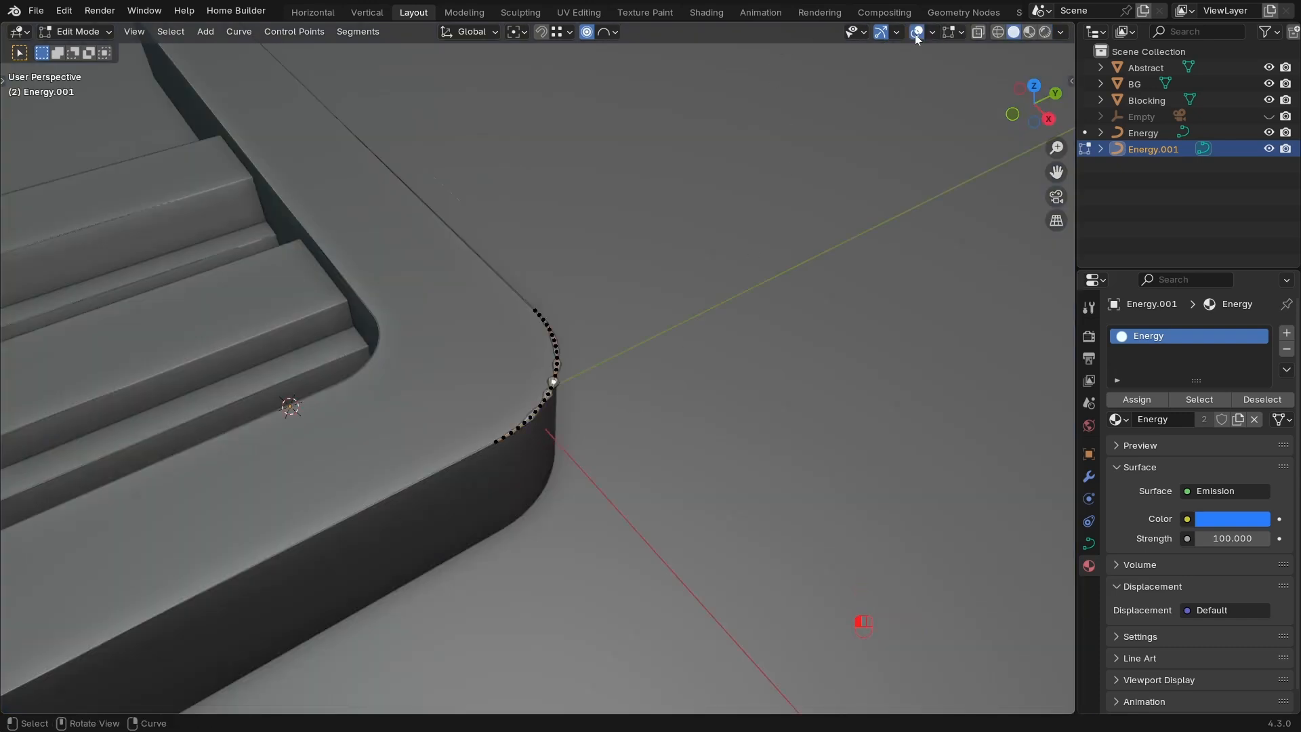
ctrl+middle_drag(720, 329, 852, 223)
middle_drag(758, 391, 644, 384)
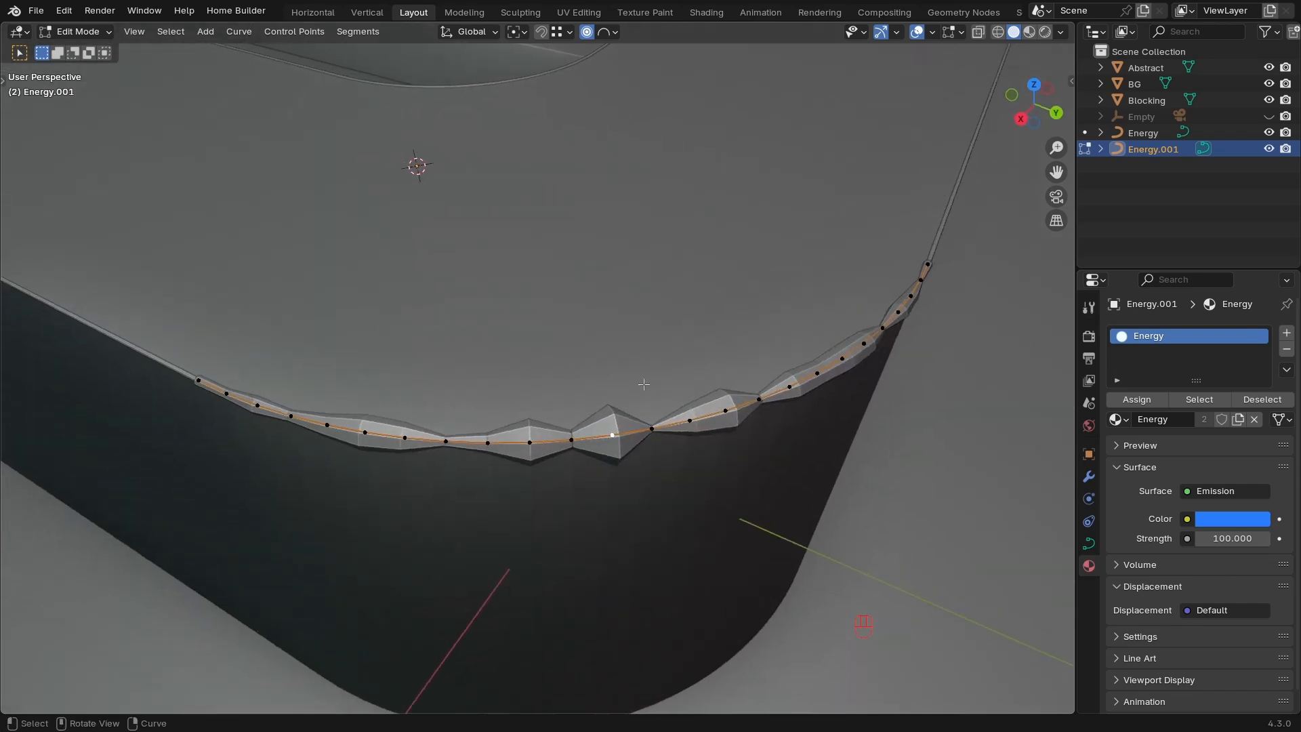
key(ctrl+z)
key(ctrl+z)
key(ctrl+z)
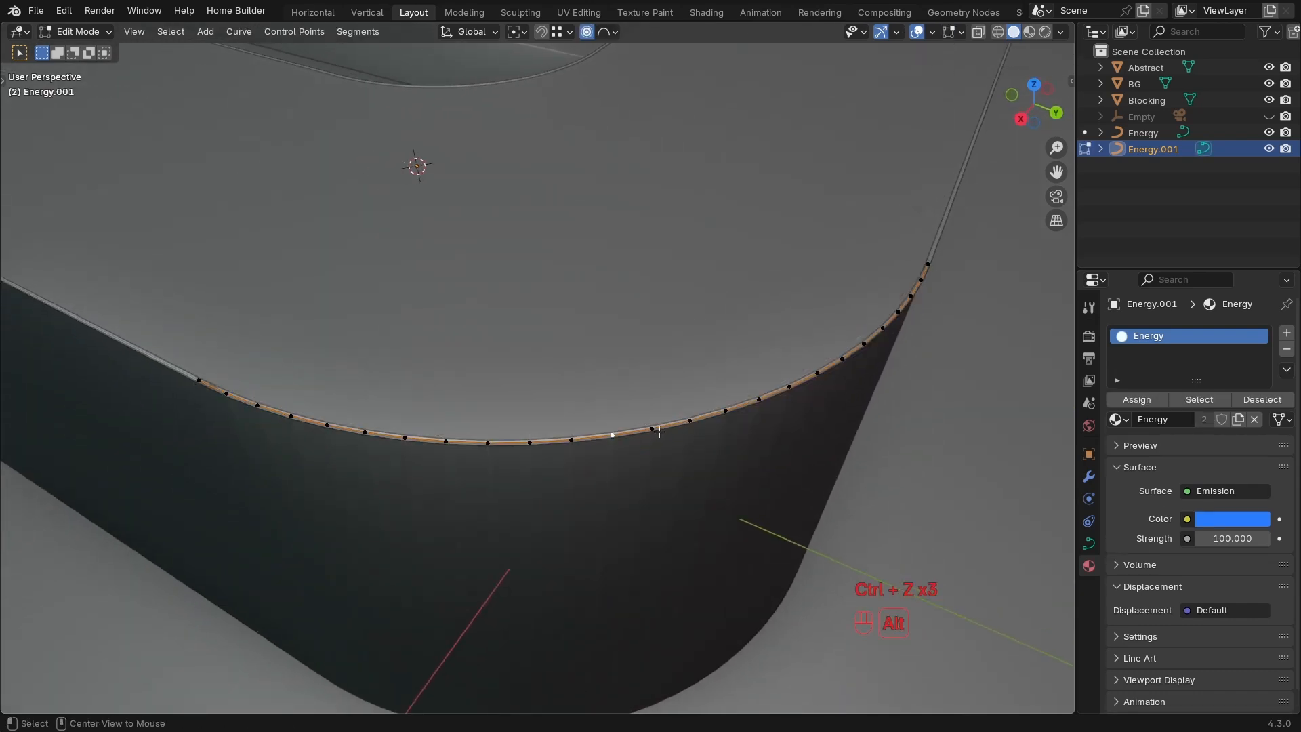
Fatten the corner curve by 5.781 from its selected middle point, using Linear falloff and a proportional size of 0.641.
key(alt+s)
click(879, 493)
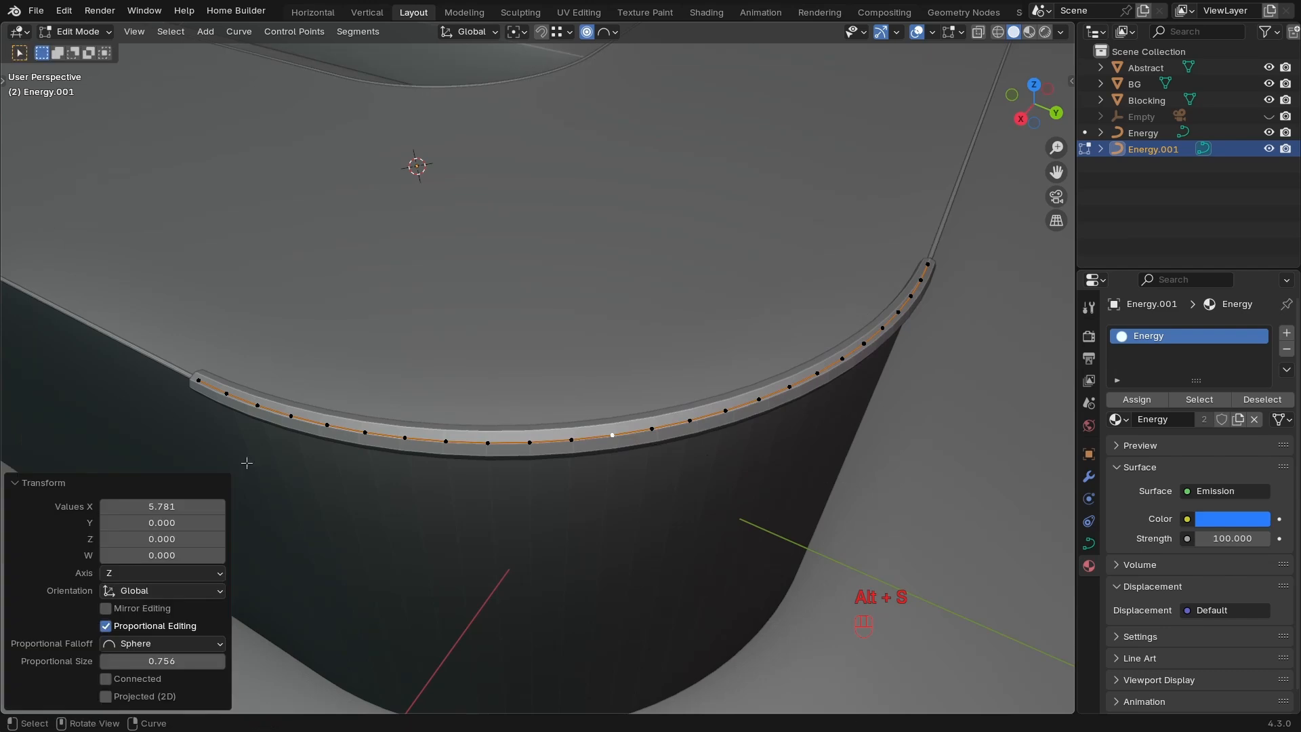
click(154, 644)
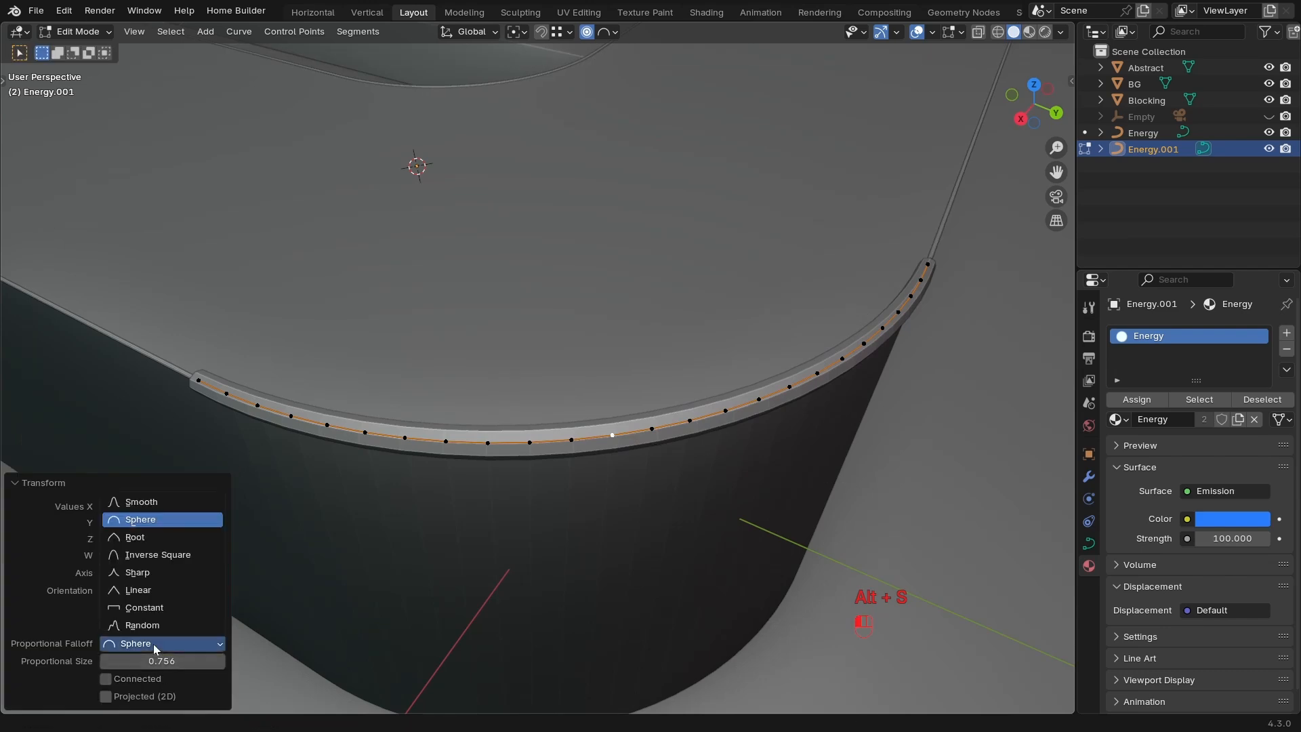
click(145, 590)
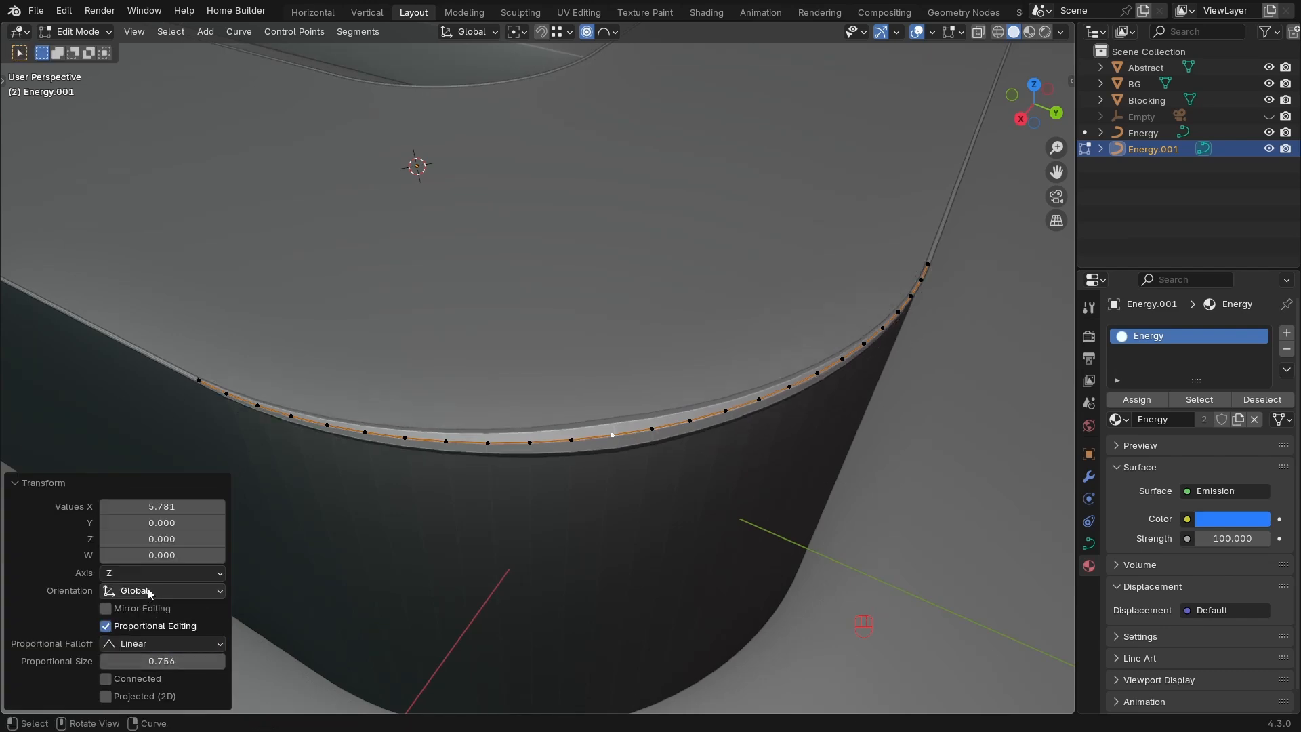
drag(161, 661, 170, 661)
shift+drag(184, 185, 159, 172)
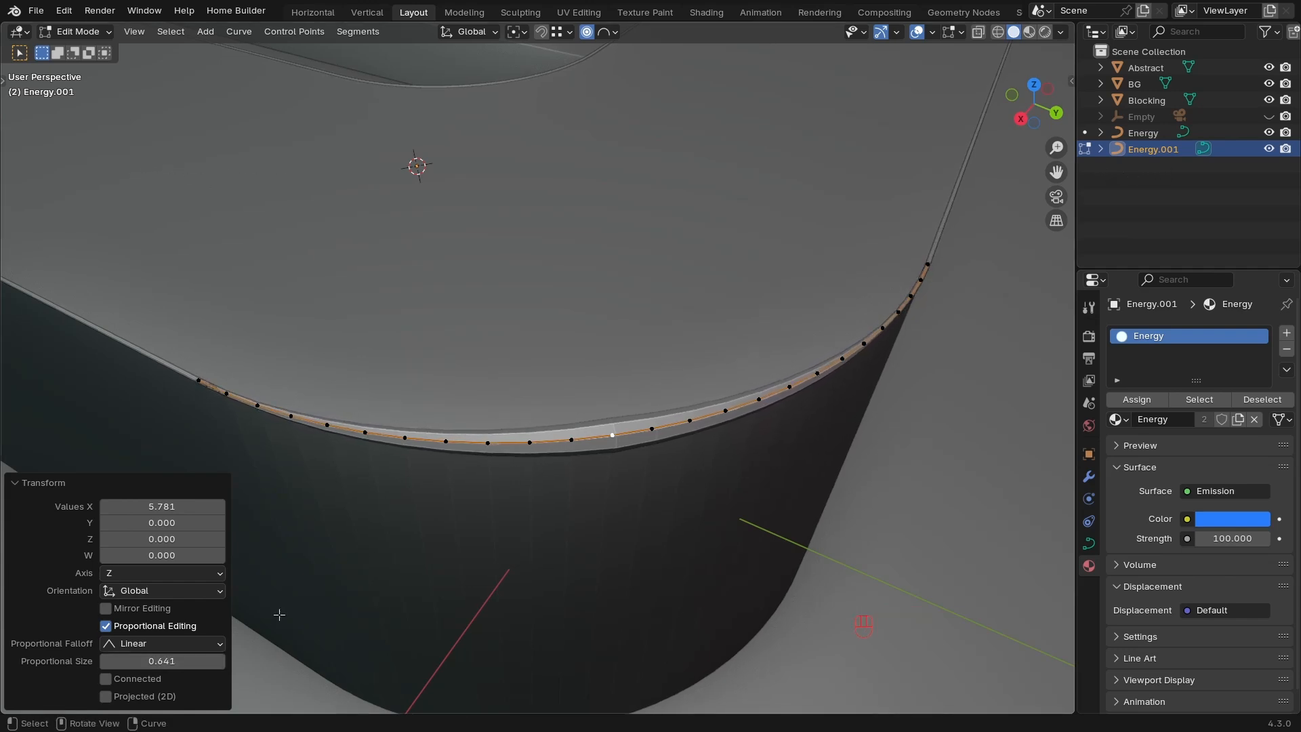
Try fattening the corner curve's middle point by 2.163 with Sphere falloff, reducing the proportional size to 0.083 in rendered shading.
click(612, 435)
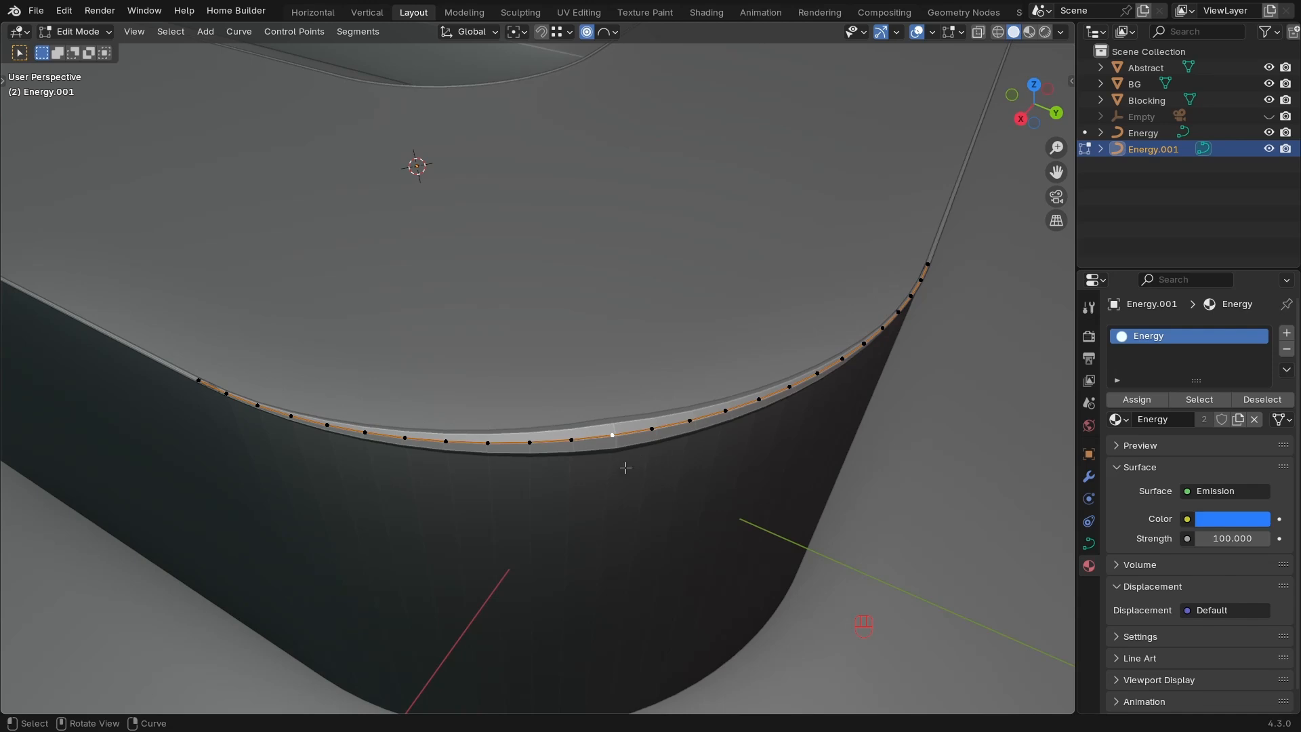
key(alt+s)
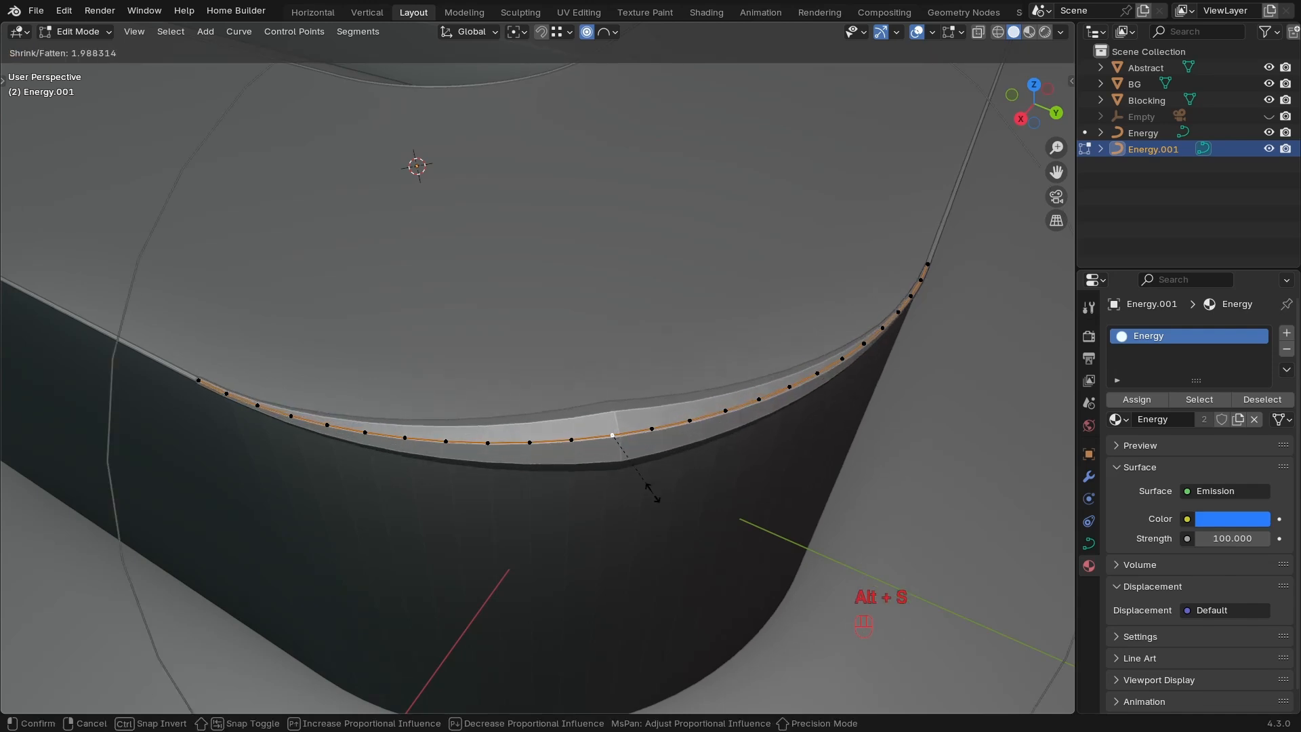
click(652, 494)
ctrl+middle_drag(652, 493, 557, 433)
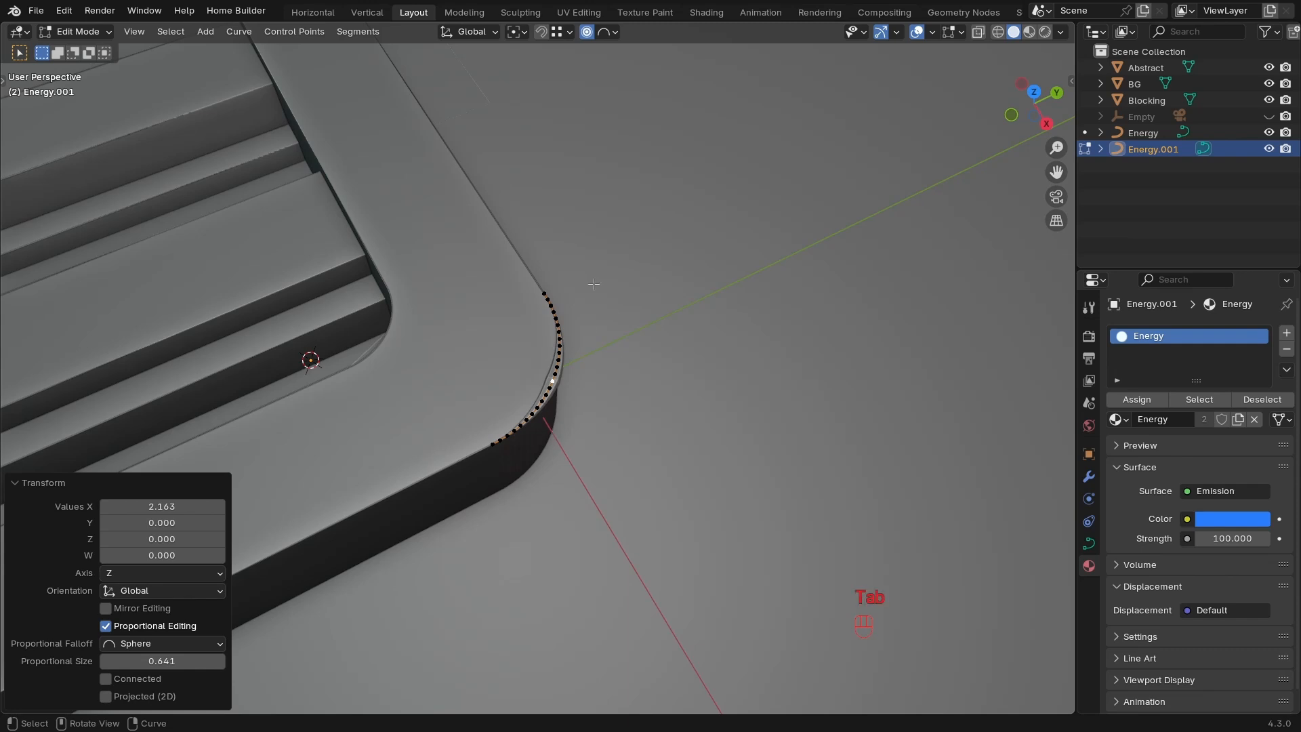
key(z)
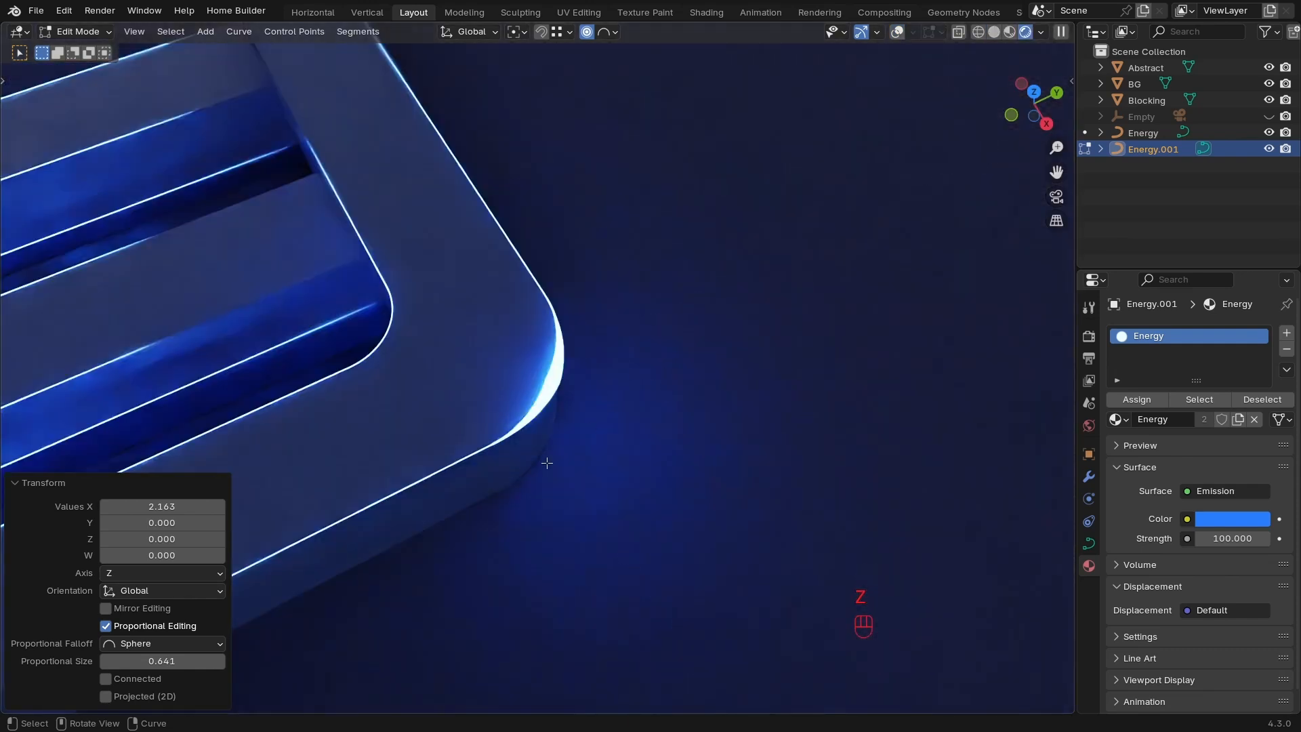
shift+drag(166, 661, 112, 660)
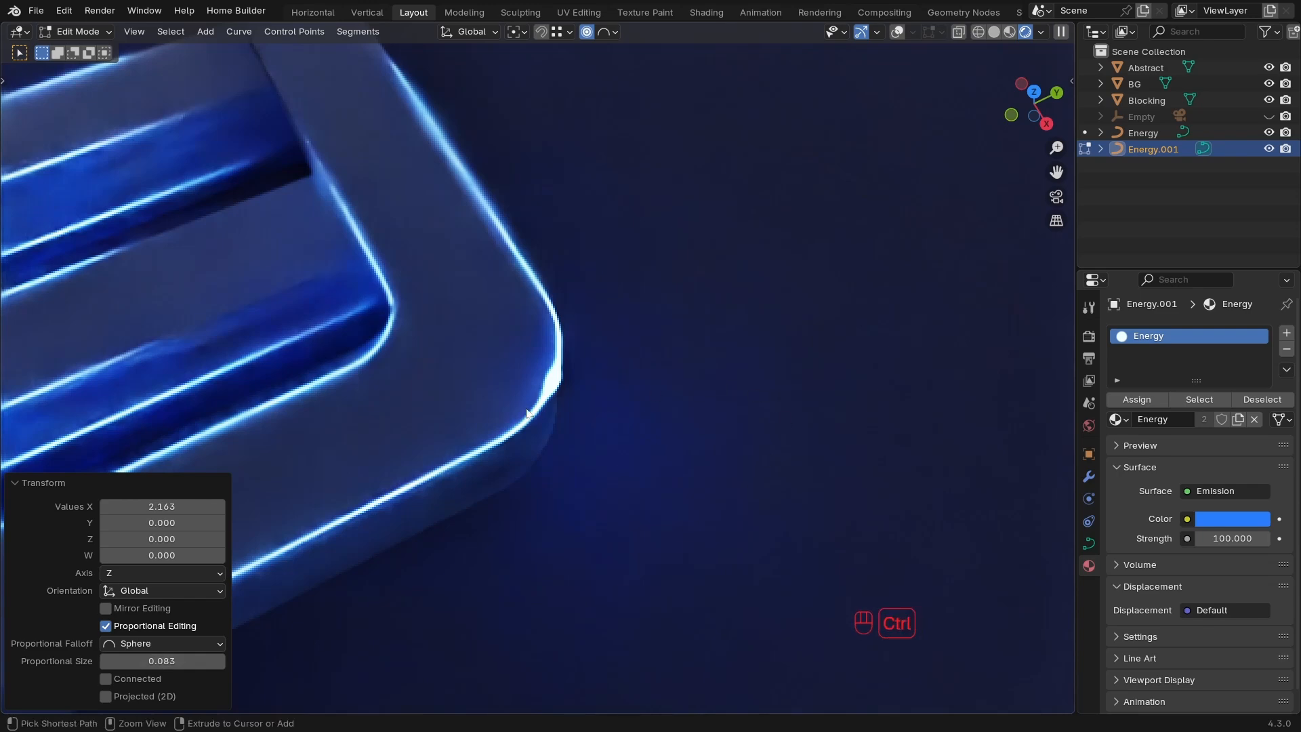
Return to solid shading with overlays shown and undo the last fattening of the corner curve.
key(z)
click(622, 360)
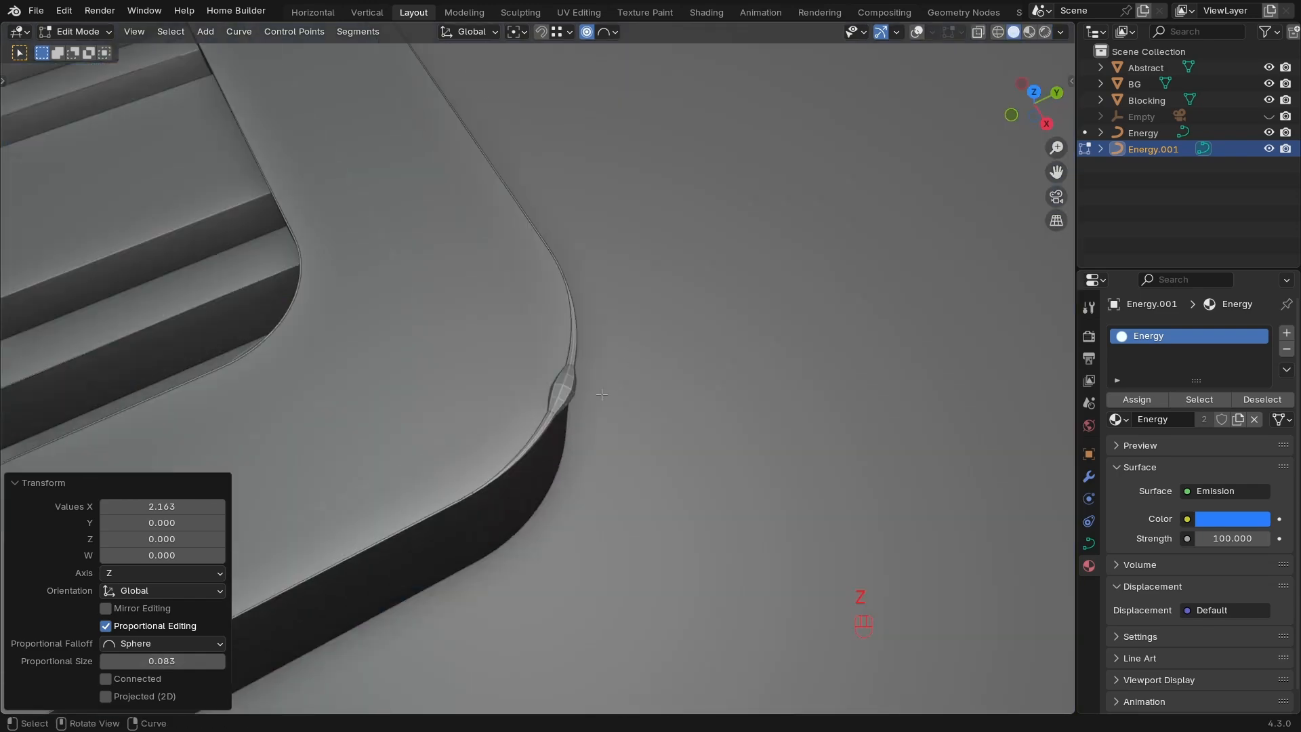
scroll(759, 327, up, 5)
click(917, 33)
scroll(777, 417, up, 2)
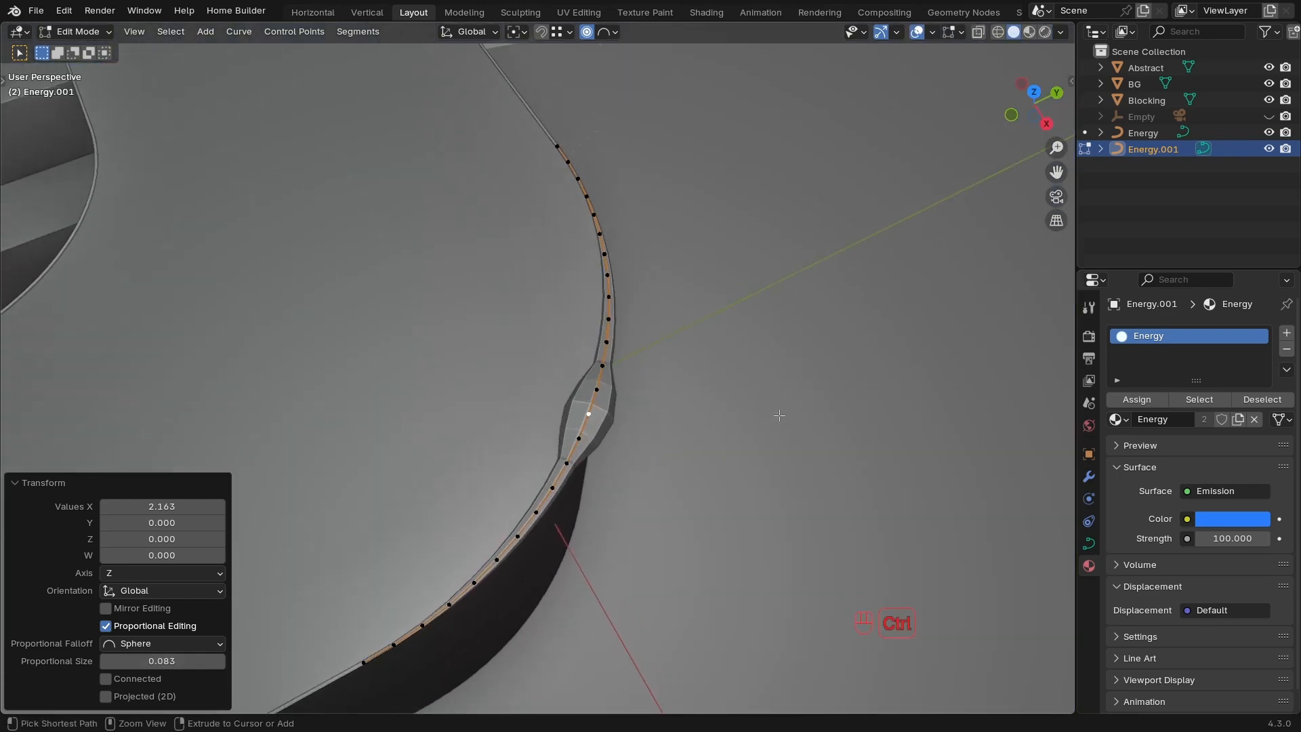
key(ctrl+z)
Fatten the corner curve's middle point by 1.415 with Sphere falloff, adjust the proportional size, and finish editing the curve.
middle_drag(777, 416, 618, 416)
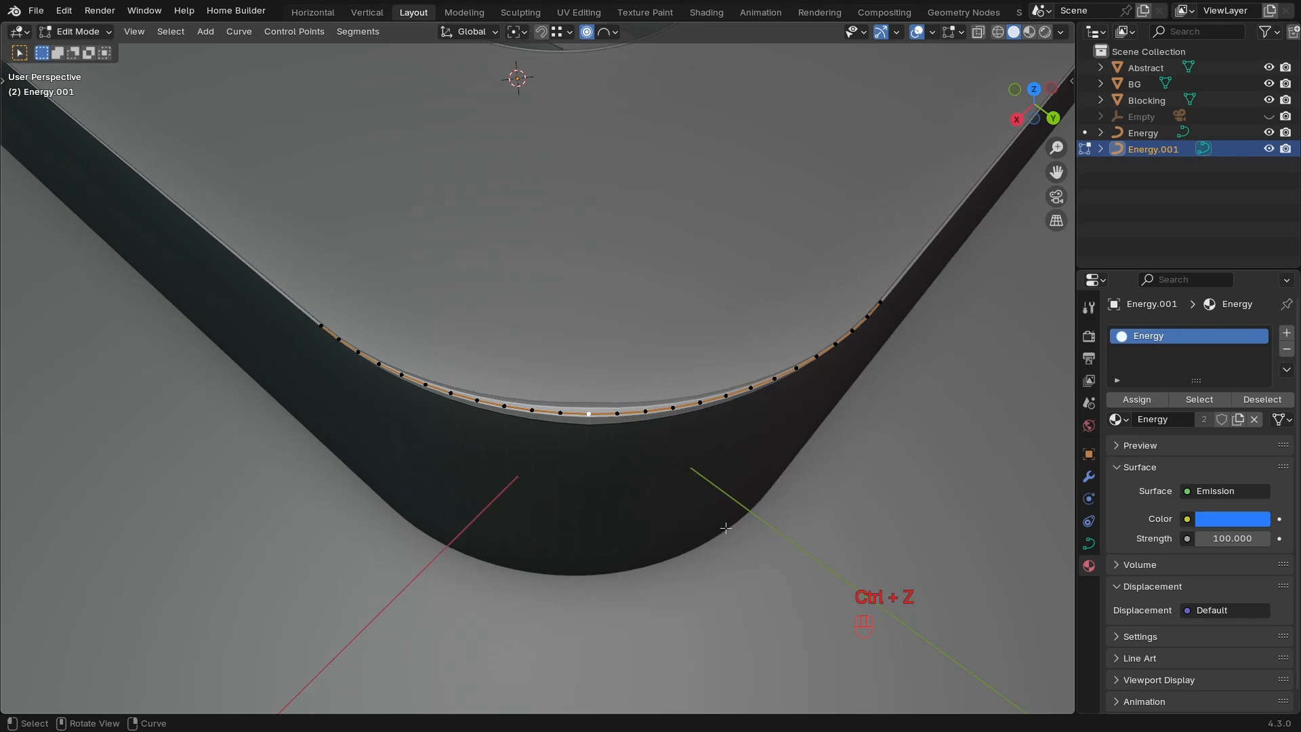
key(alt+s)
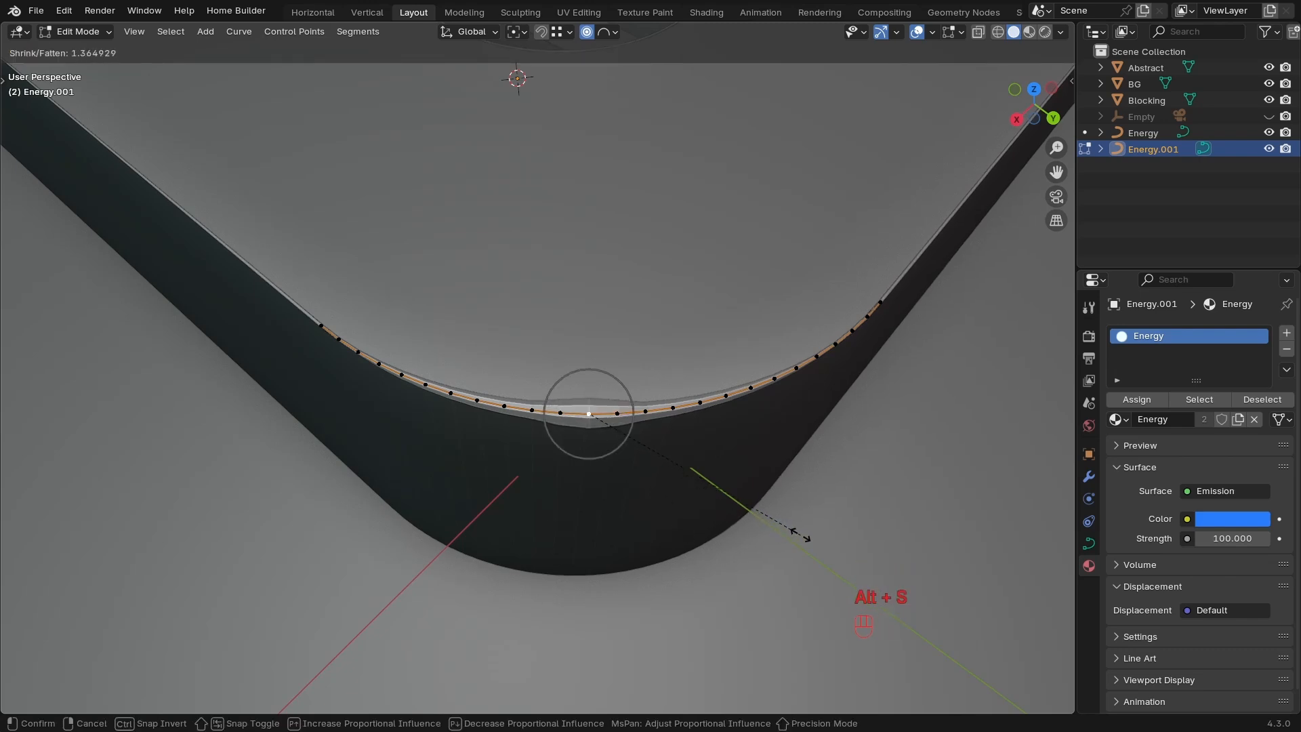
click(810, 528)
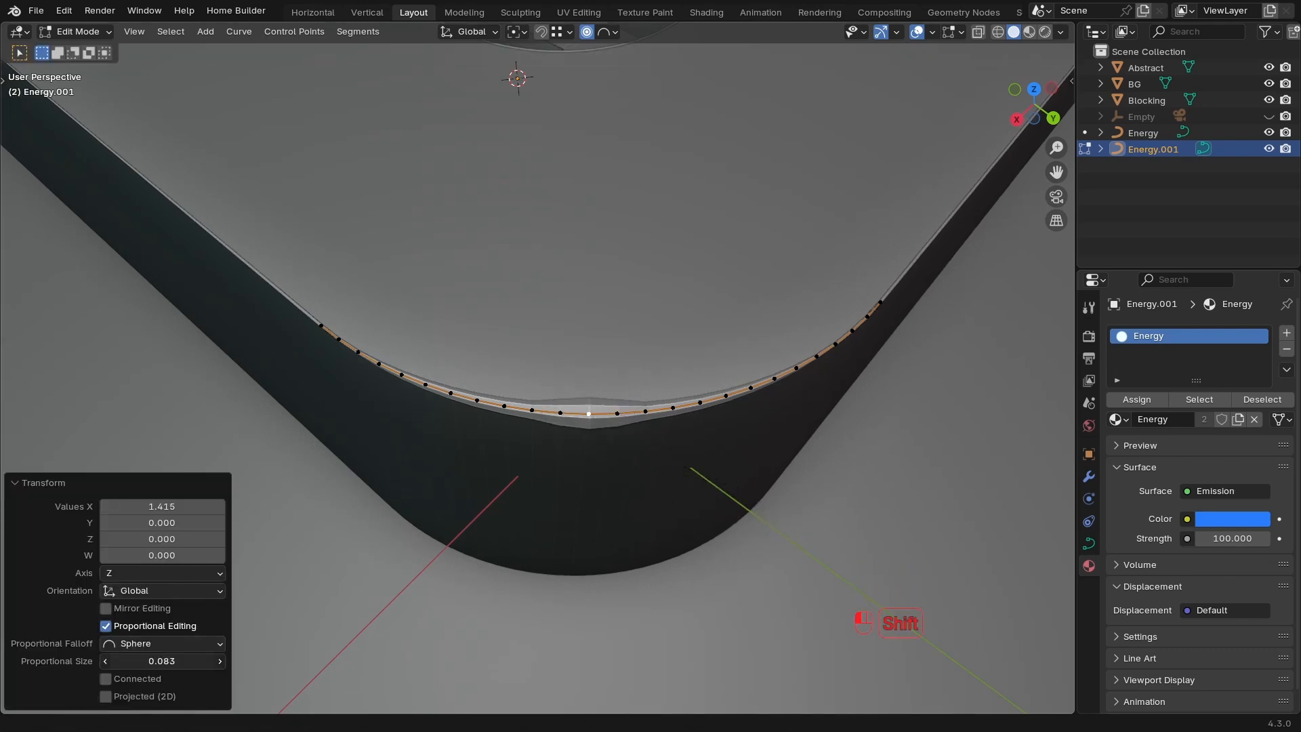
mouse_move(162, 661)
shift+mouse_down()
mouse_move(177, 661)
mouse_move(164, 662)
shift+mouse_up()
ctrl+middle_drag(622, 292, 679, 360)
key(Tab)
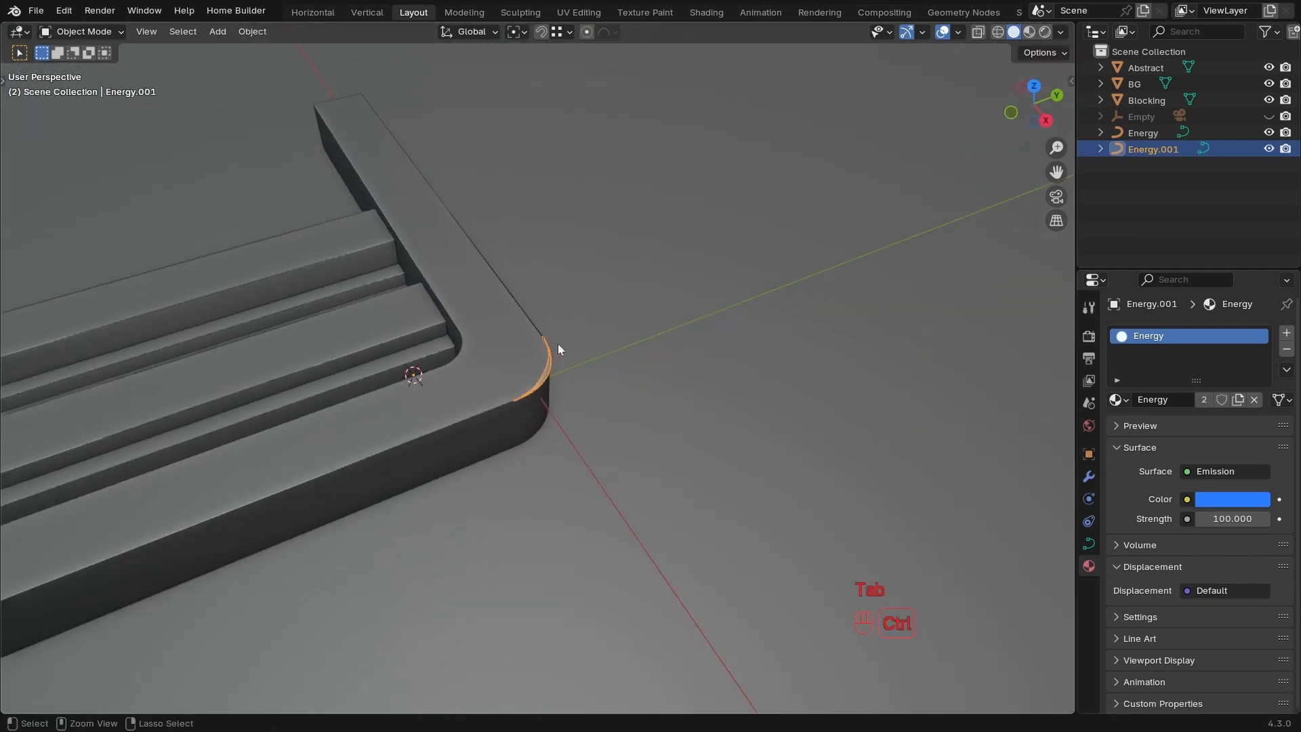
Open the main Energy curve for editing around the inner step bars.
ctrl+middle_drag(558, 344, 644, 444)
ctrl+middle_drag(531, 446, 500, 355)
click(589, 389)
click(597, 412)
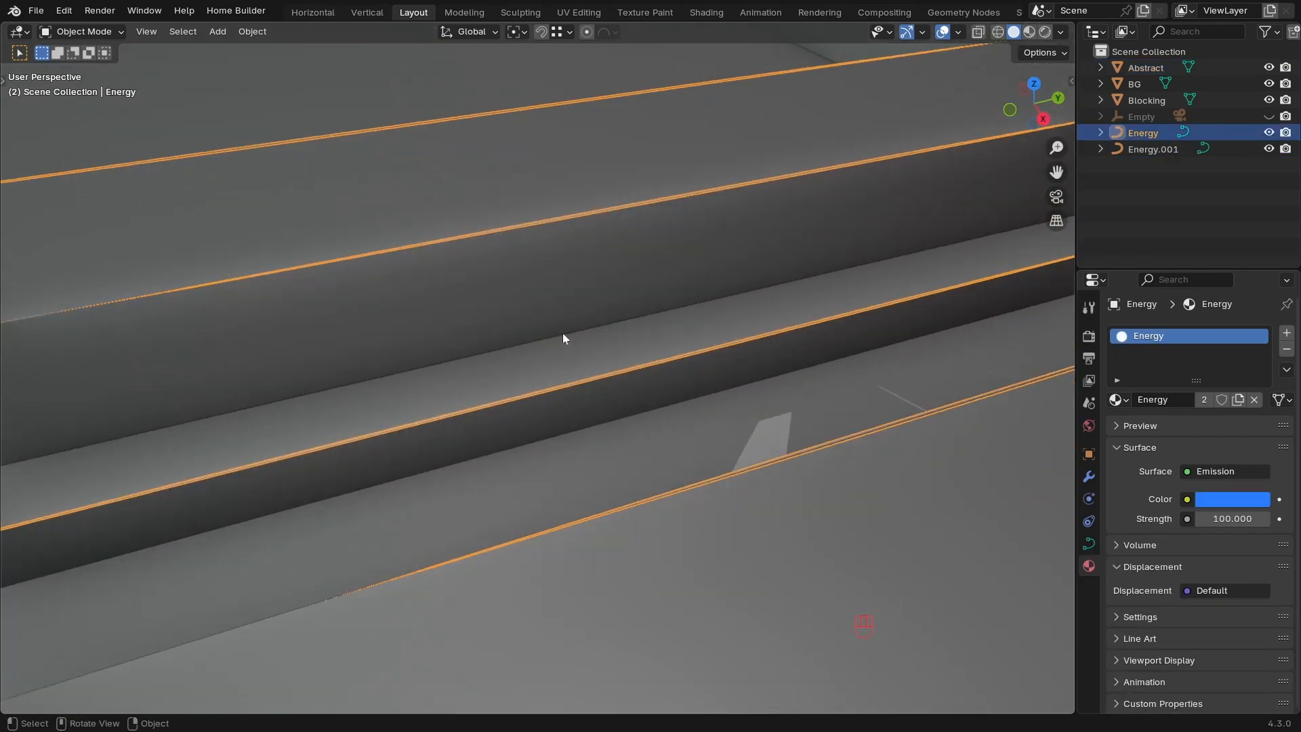
key(Tab)
ctrl+middle_drag(689, 251, 585, 358)
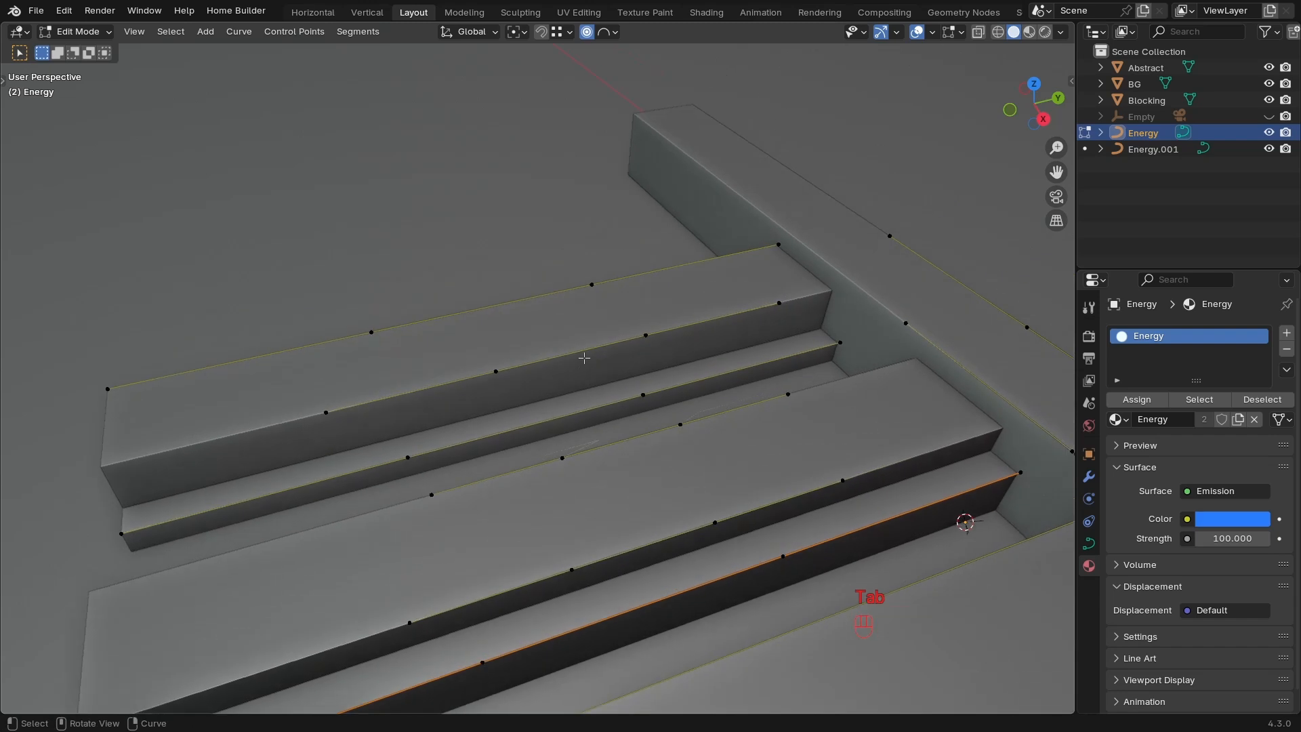
Duplicate the middle segment on the upper bar's front edge in place and separate it into its own curve object.
key(2)
shift+click(497, 371)
scroll(610, 373, up, 2)
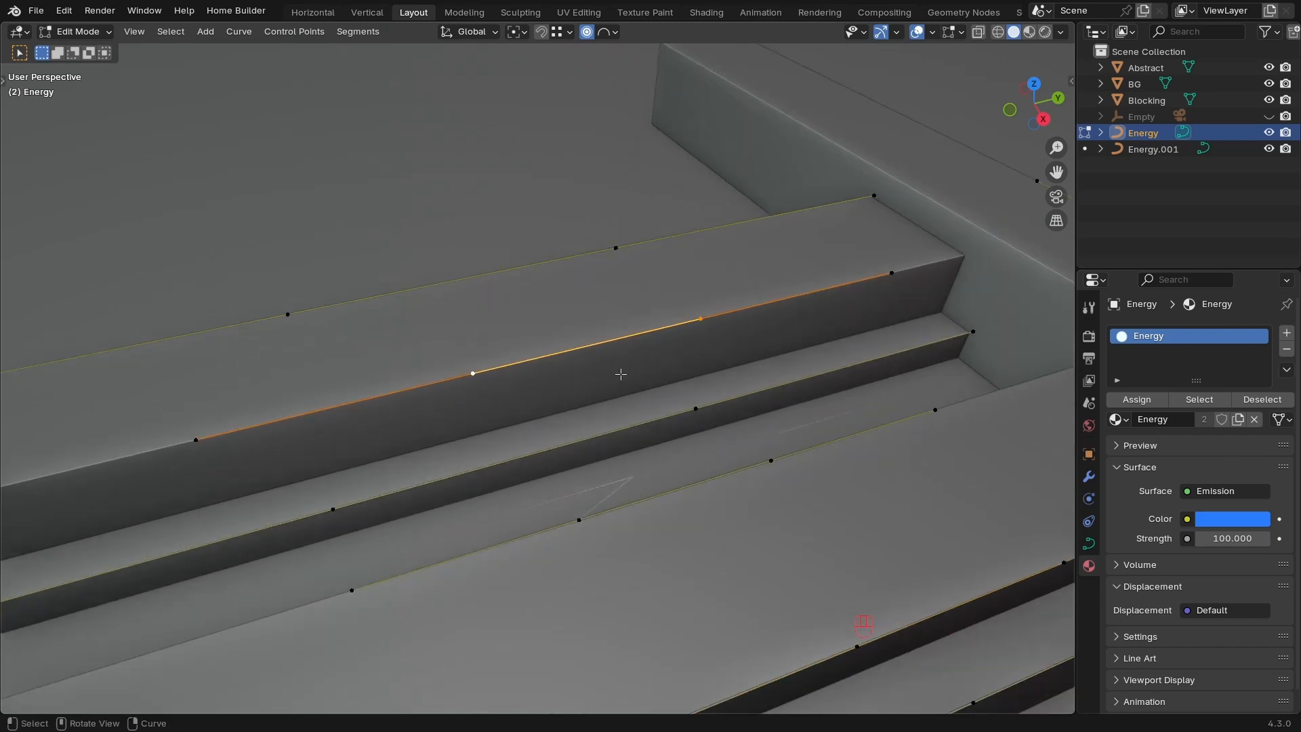
key(shift+d)
right_click(613, 346)
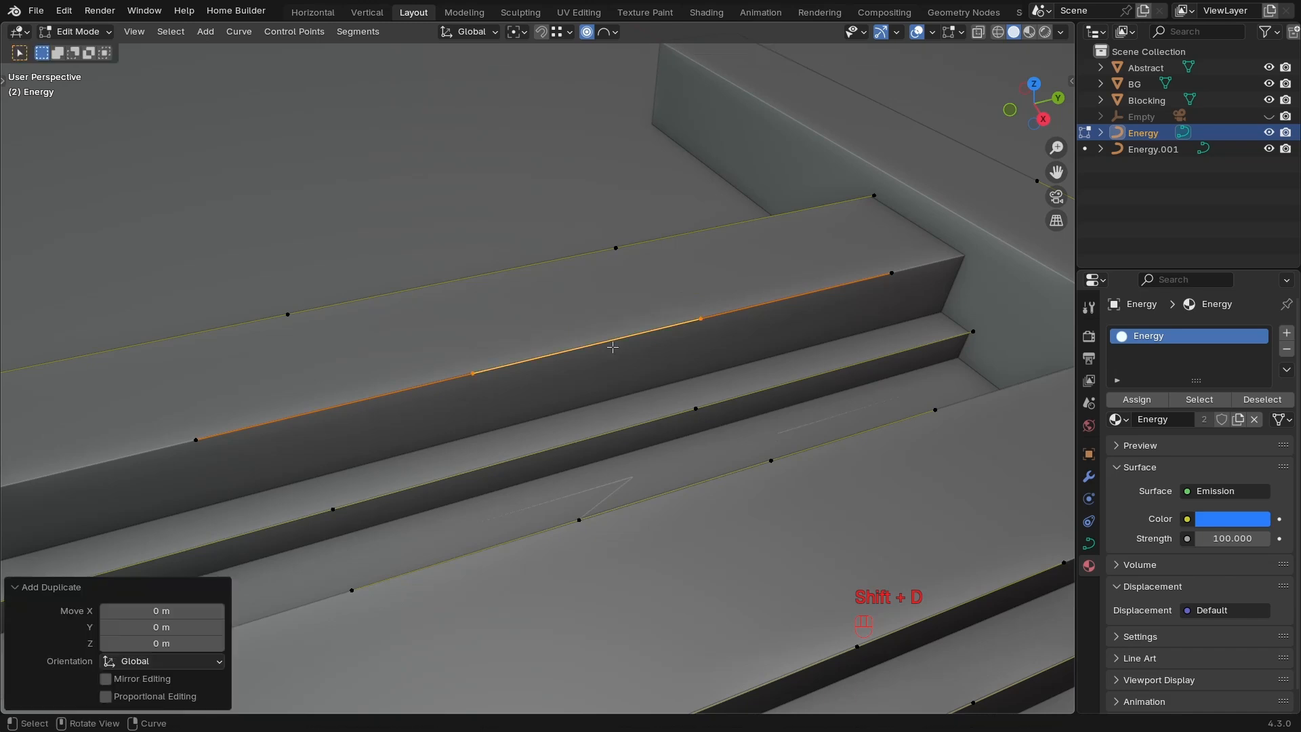
key(p)
key(Tab)
key(Tab)
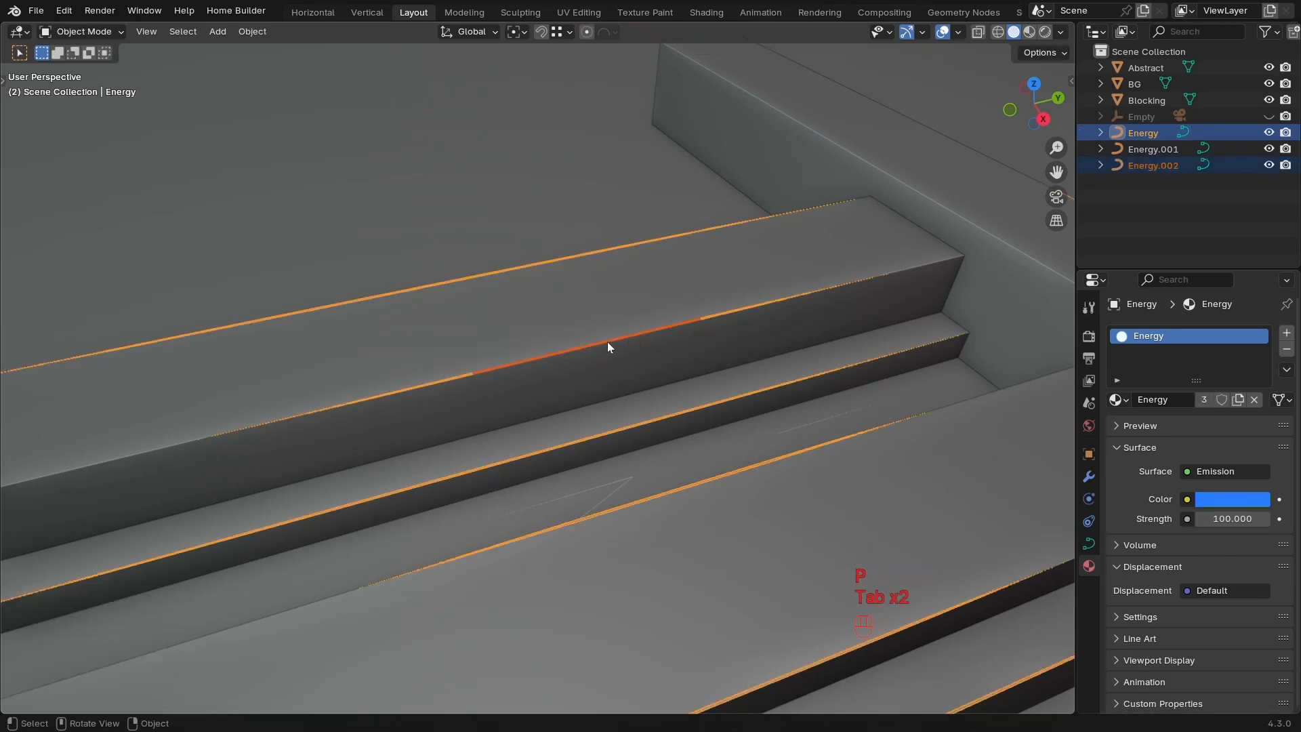
Open the separated edge segment for editing and subdivide it with 2 cuts.
click(612, 340)
key(Tab)
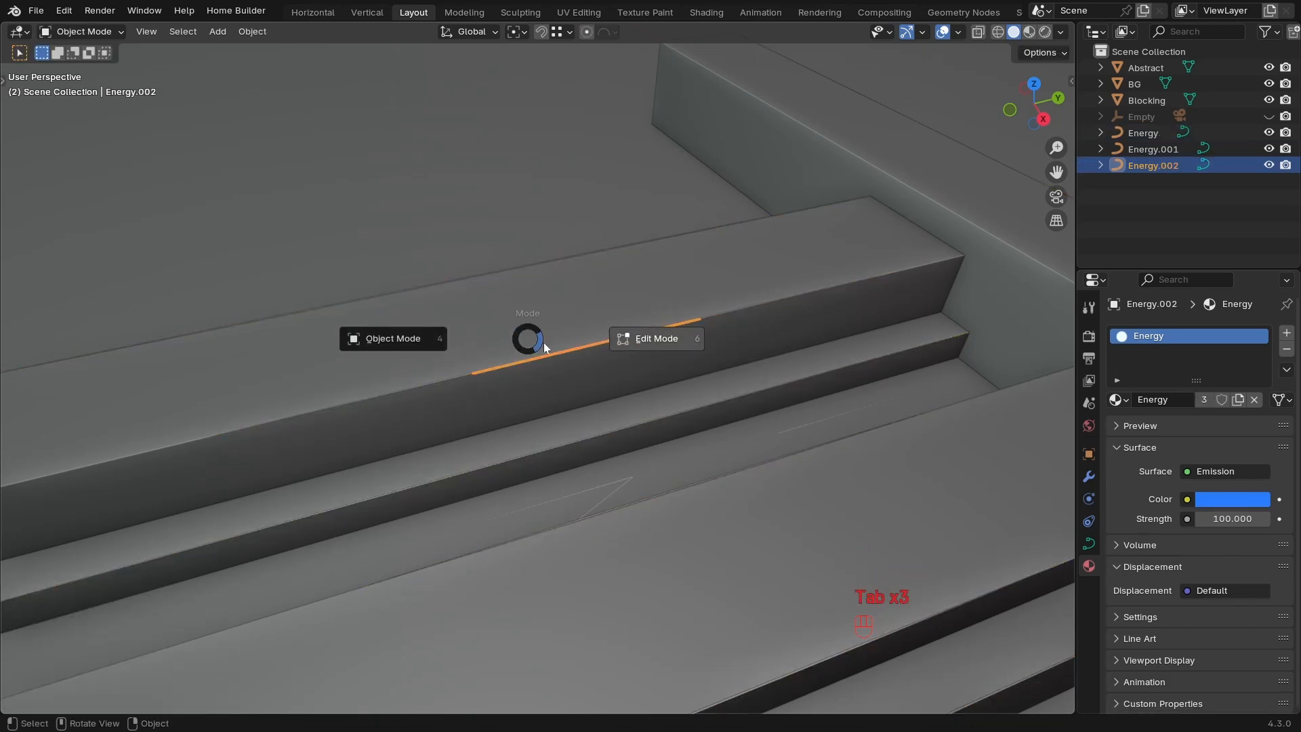
right_click(570, 349)
key(Tab)
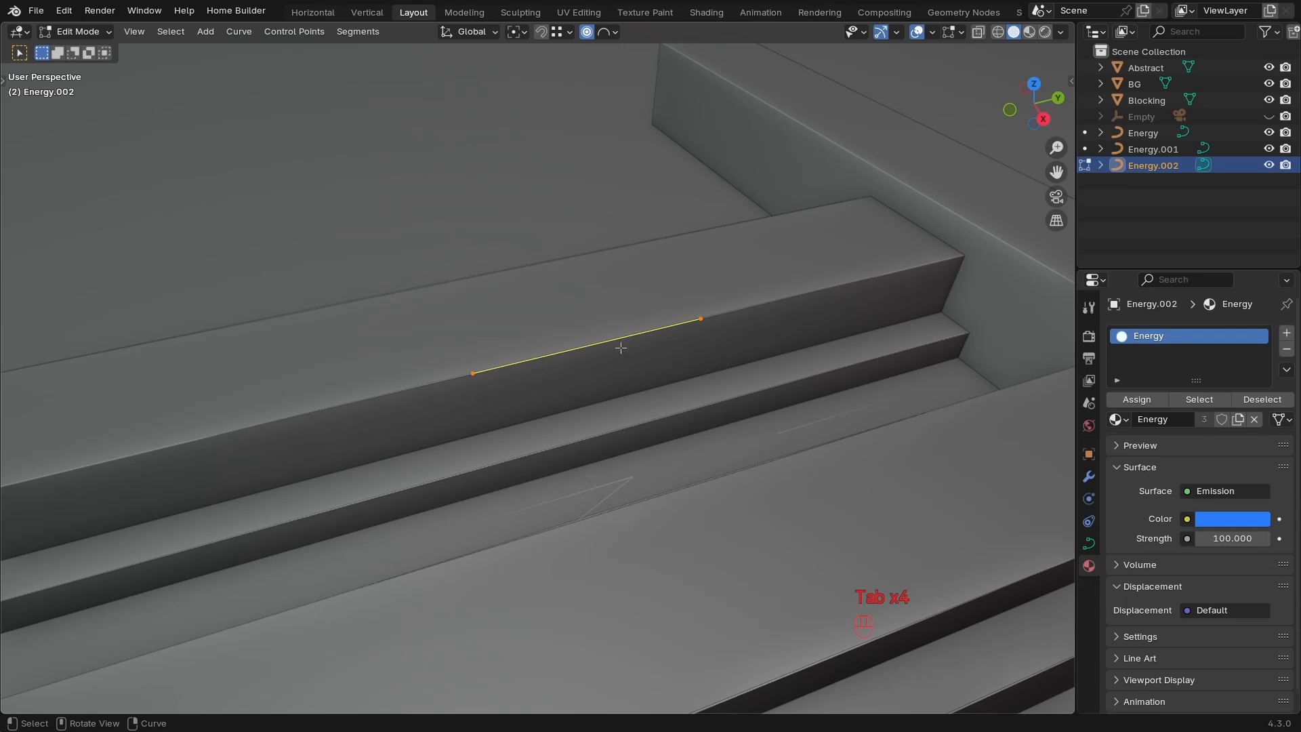
right_click(580, 342)
click(573, 297)
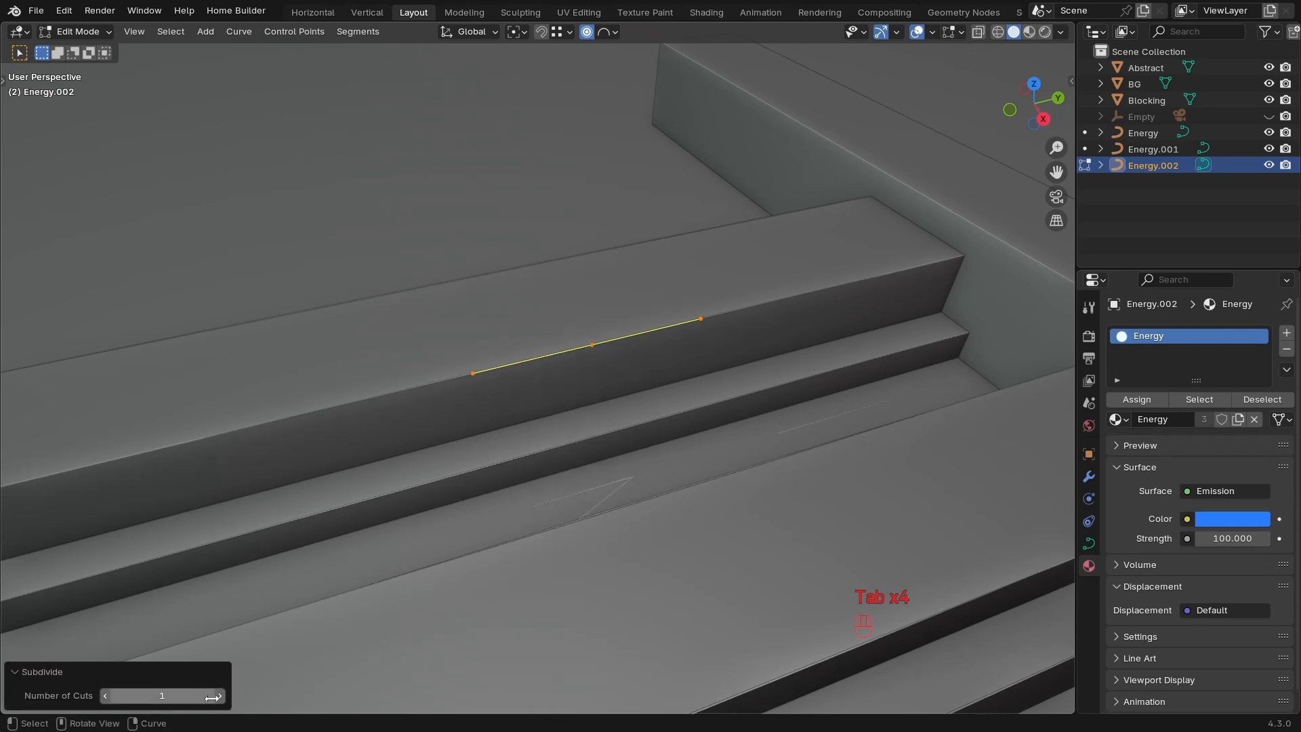
click(218, 695)
scroll(628, 391, up, 4)
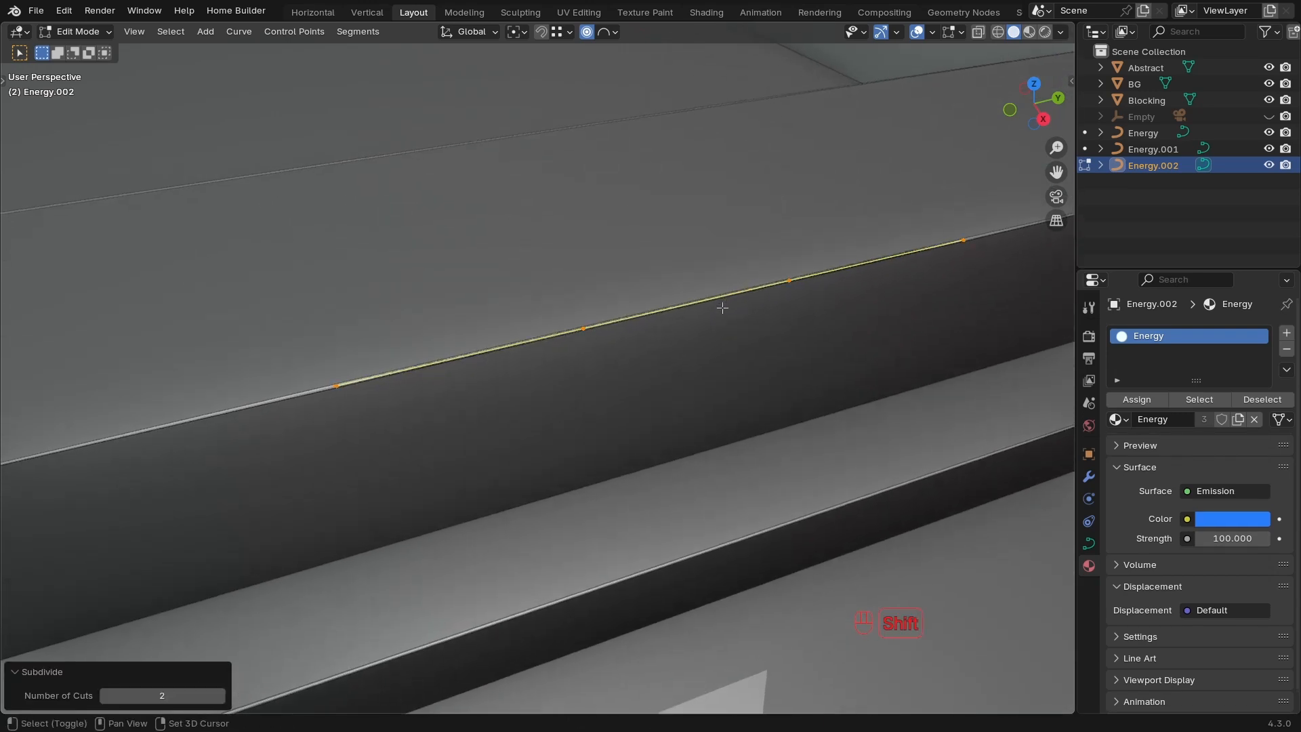
Fatten all points of the subdivided segment by 5.041.
scroll(607, 364, up, 2)
key(alt+s)
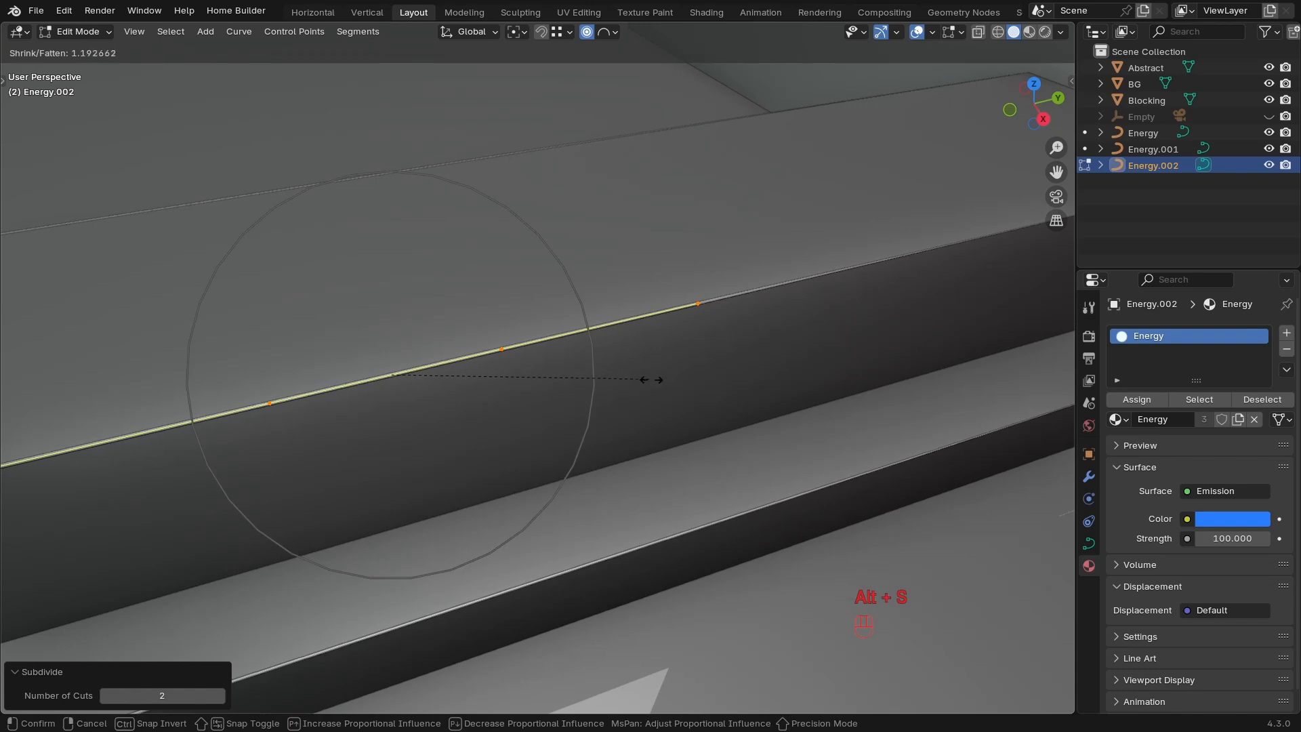
click(314, 368)
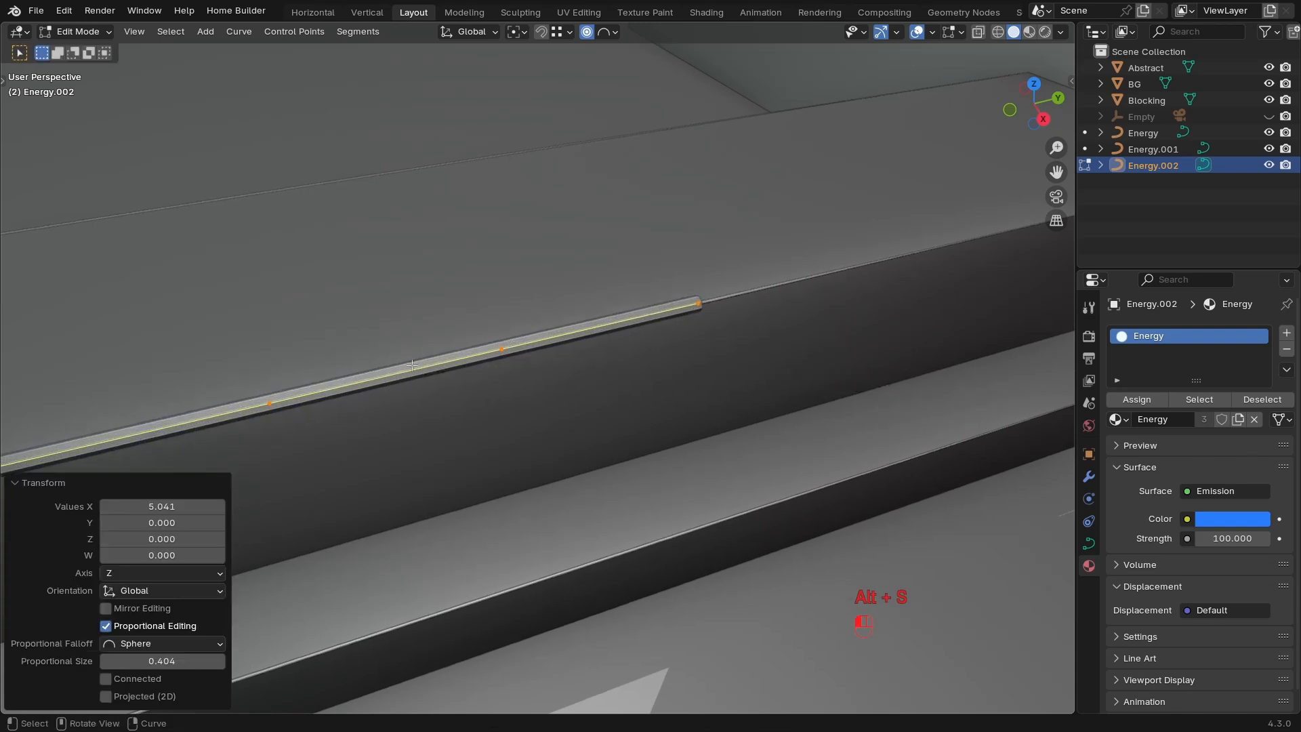
ctrl+middle_drag(313, 369, 534, 357)
Fatten the segment's two inner points further so the strip tapers toward both ends.
click(526, 359)
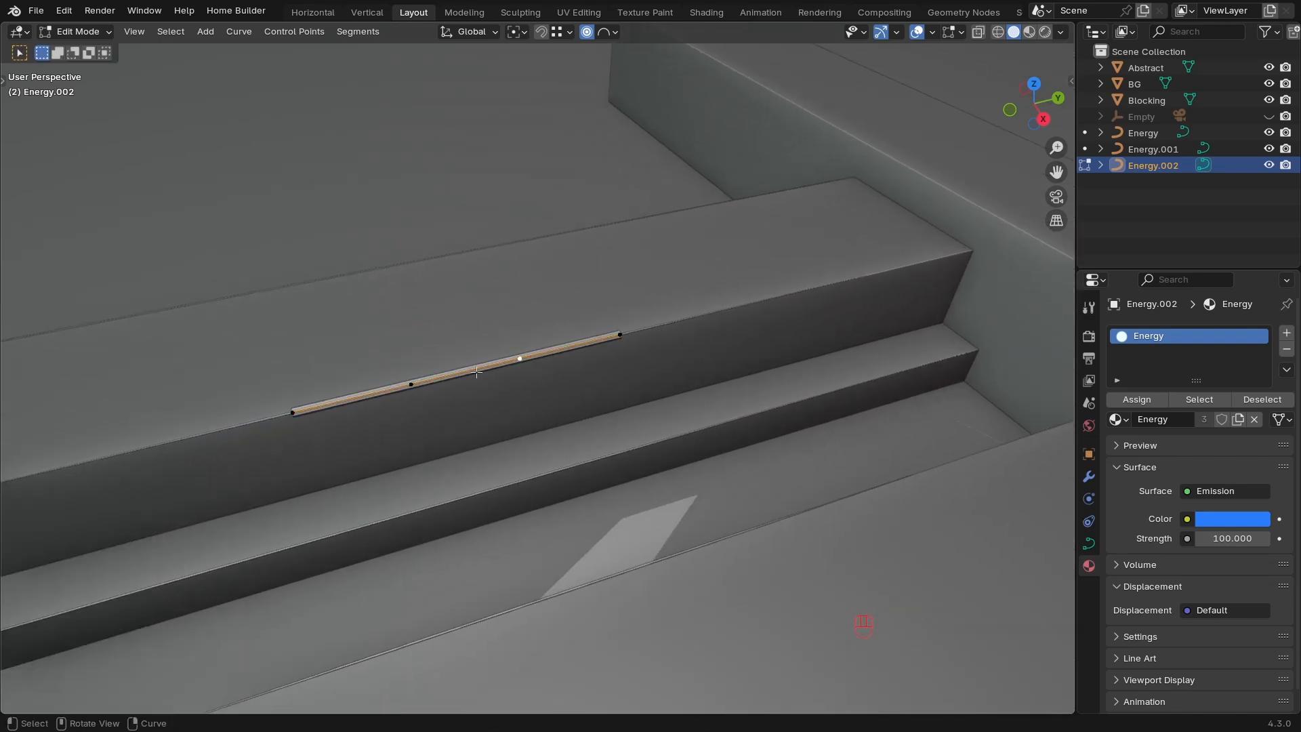
shift+click(415, 384)
key(alt+s)
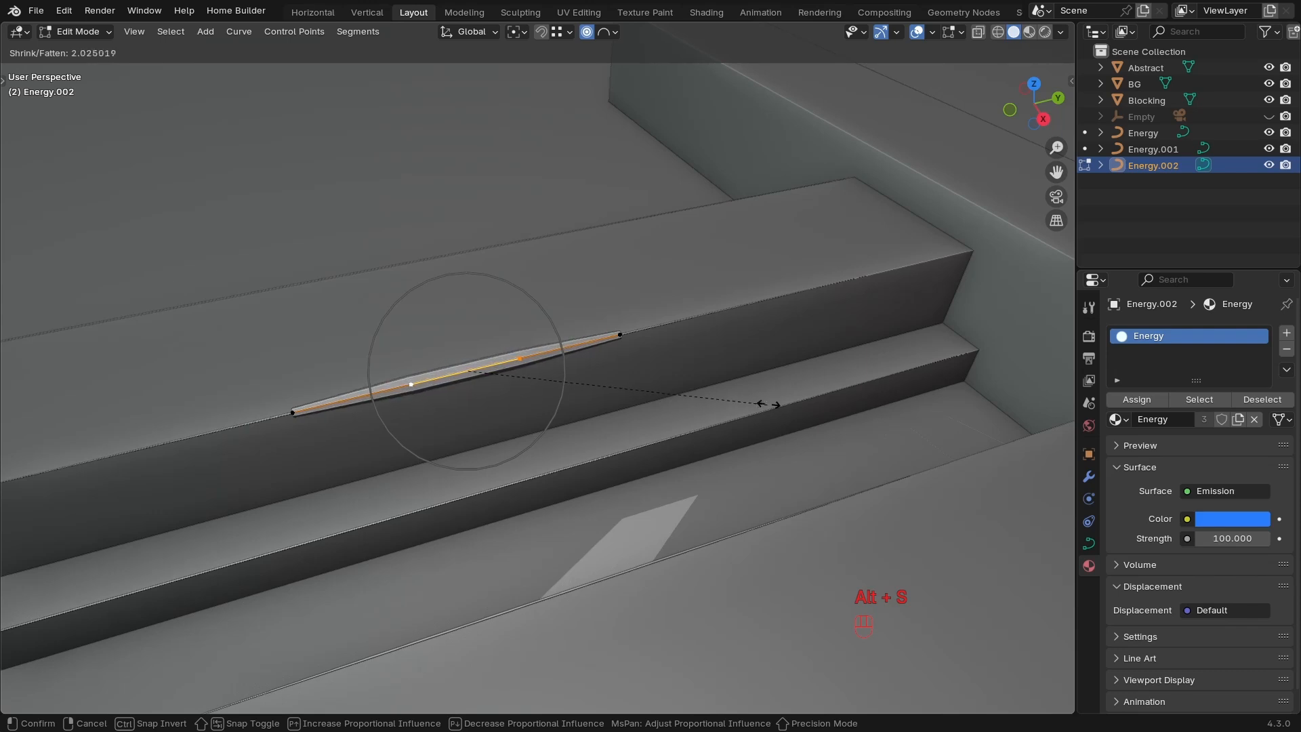
click(728, 398)
Shrink the separated strip's two end points to nearly zero thickness so both ends taper to fine tips.
click(620, 334)
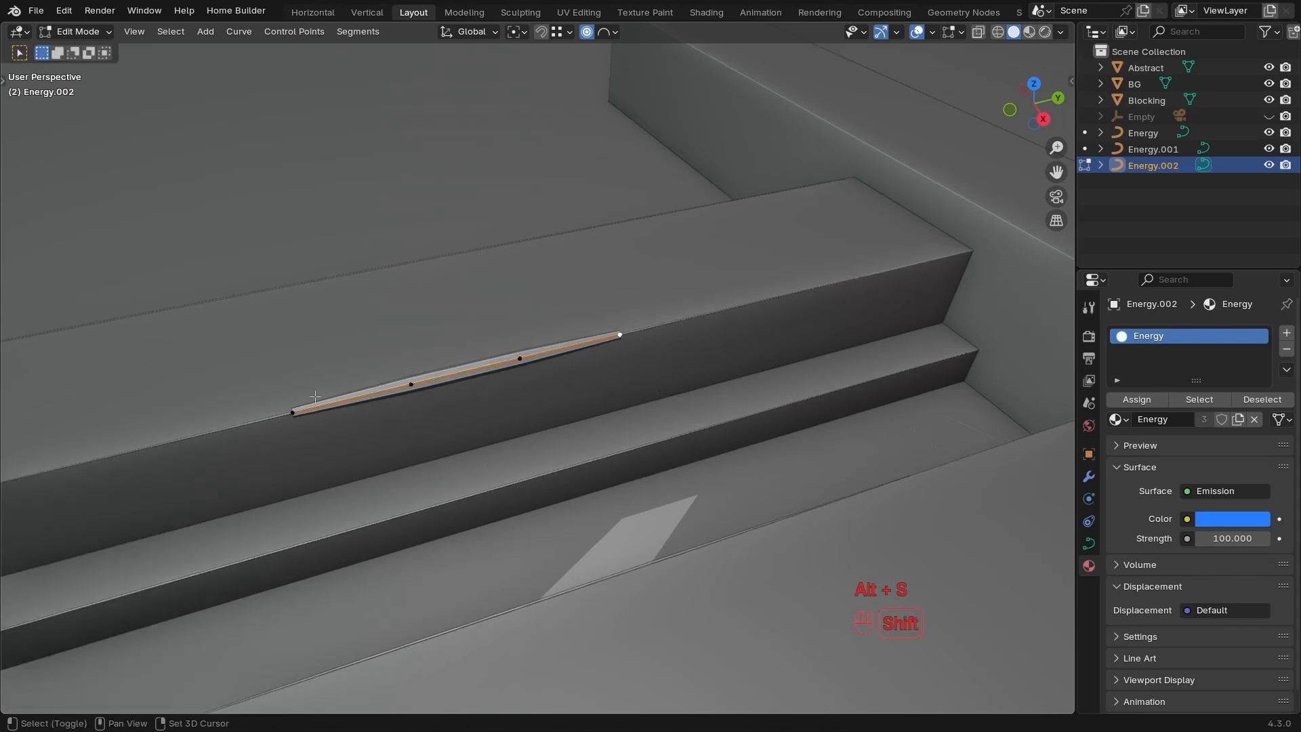
shift+click(294, 413)
key(alt+s)
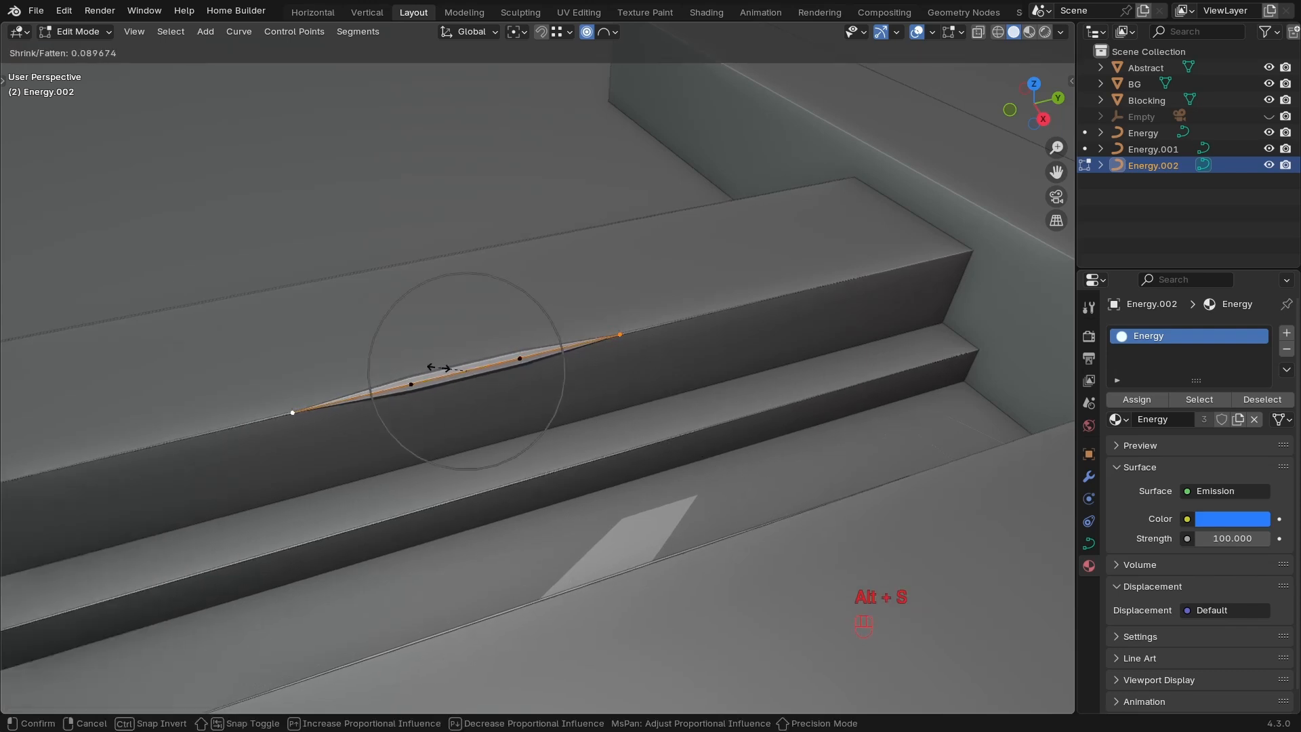
click(482, 372)
Slide the inner point nearest the strip's far end along the Y axis toward the strip's middle.
click(521, 359)
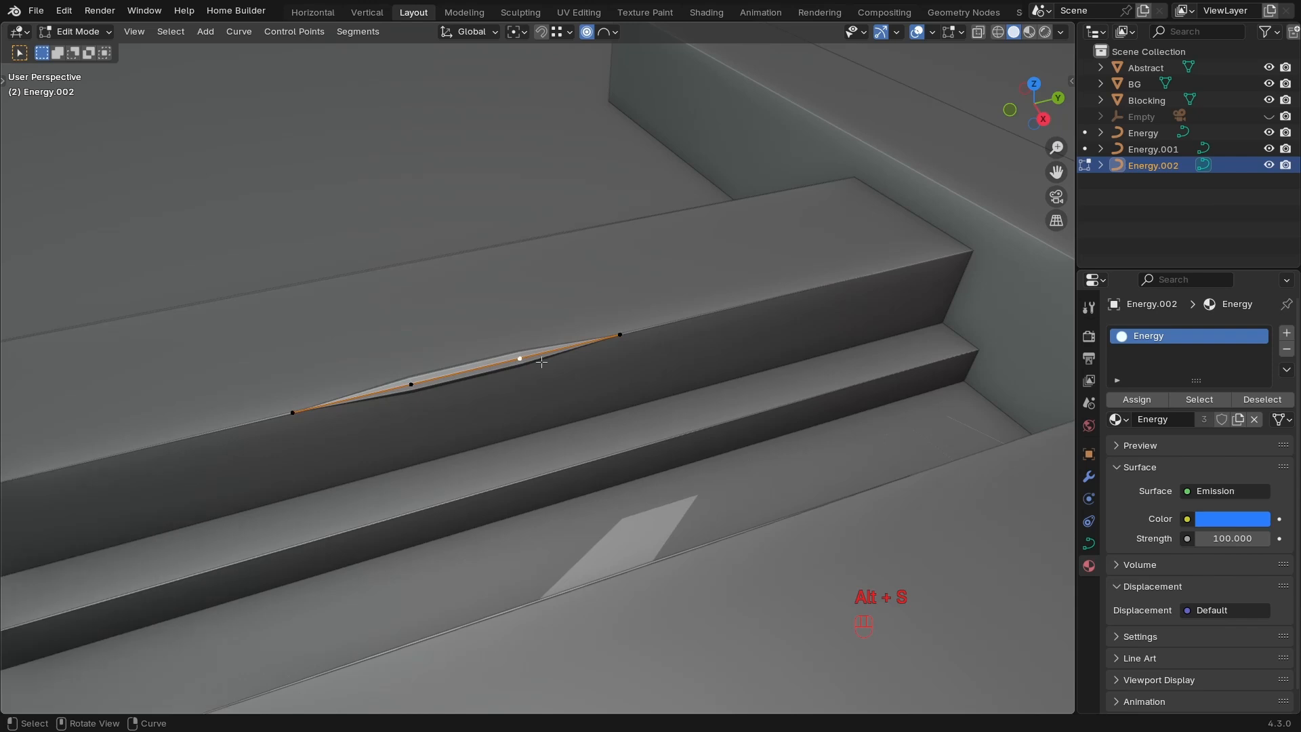
key(g)
key(g)
right_click(503, 372)
key(g)
key(y)
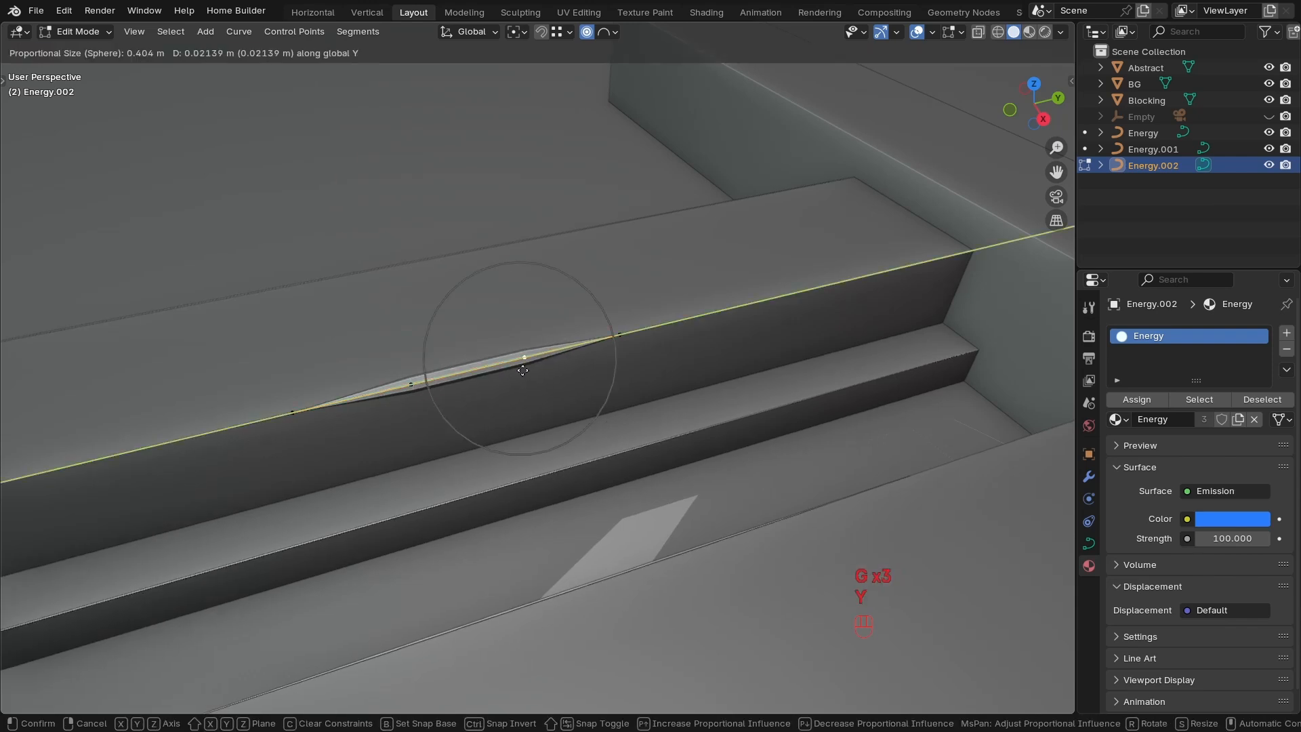
click(469, 379)
Slide the strip's other inner point along the Y axis toward the first inner point.
click(418, 383)
key(g)
key(y)
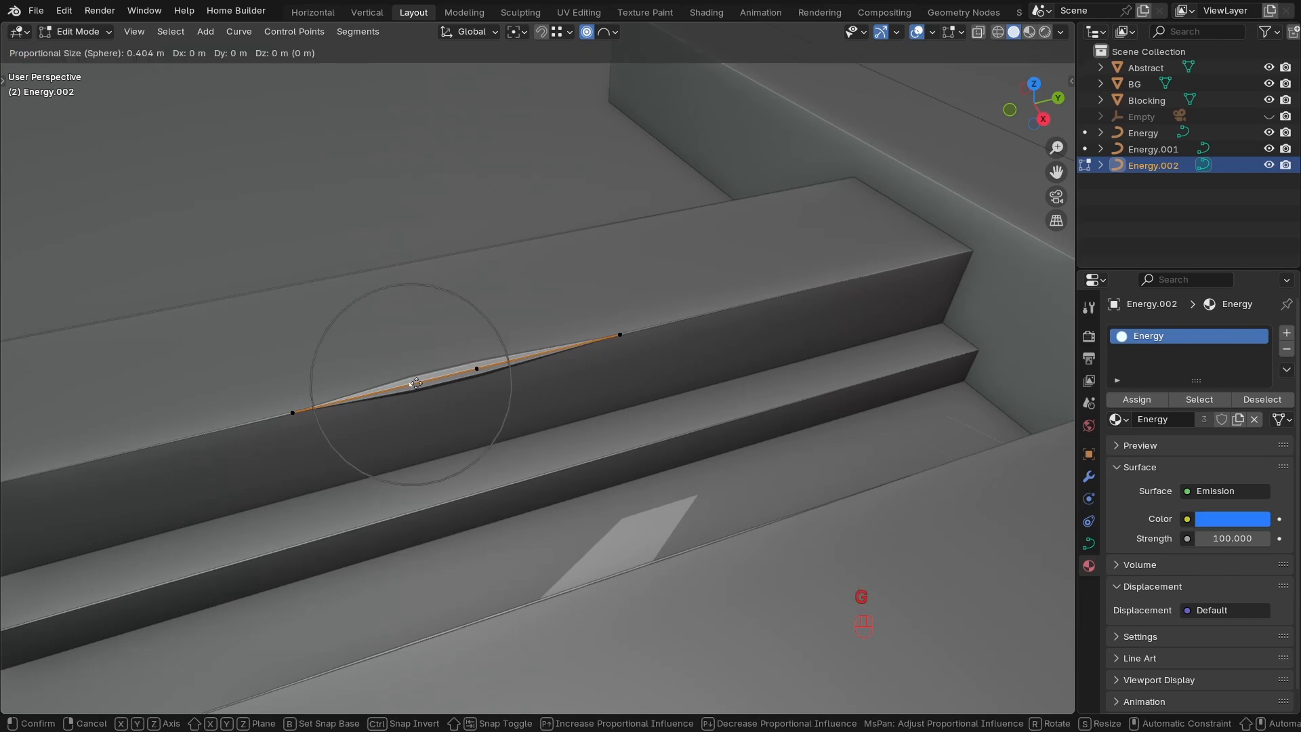
click(487, 370)
Space the two inner points along Y, first pushing one toward the far end, finishing with a -0.086672 m move of the farther one.
click(492, 365)
key(g)
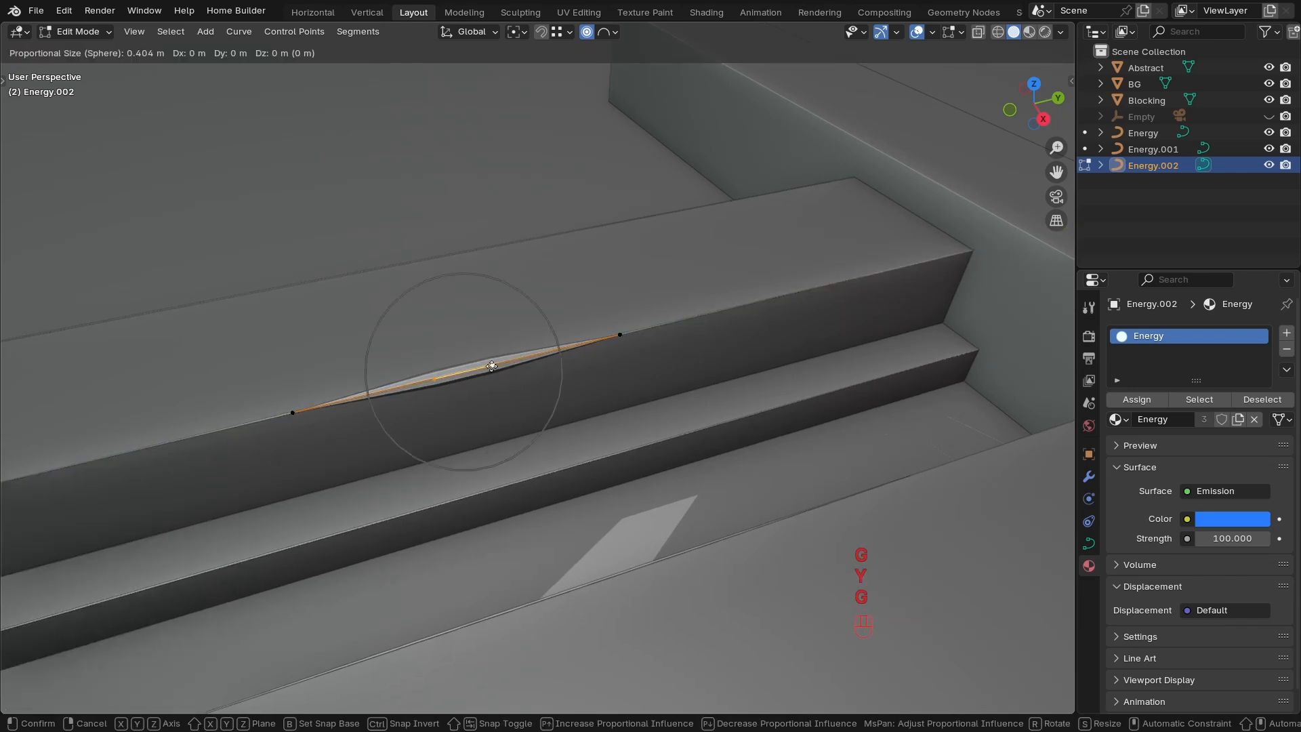
key(y)
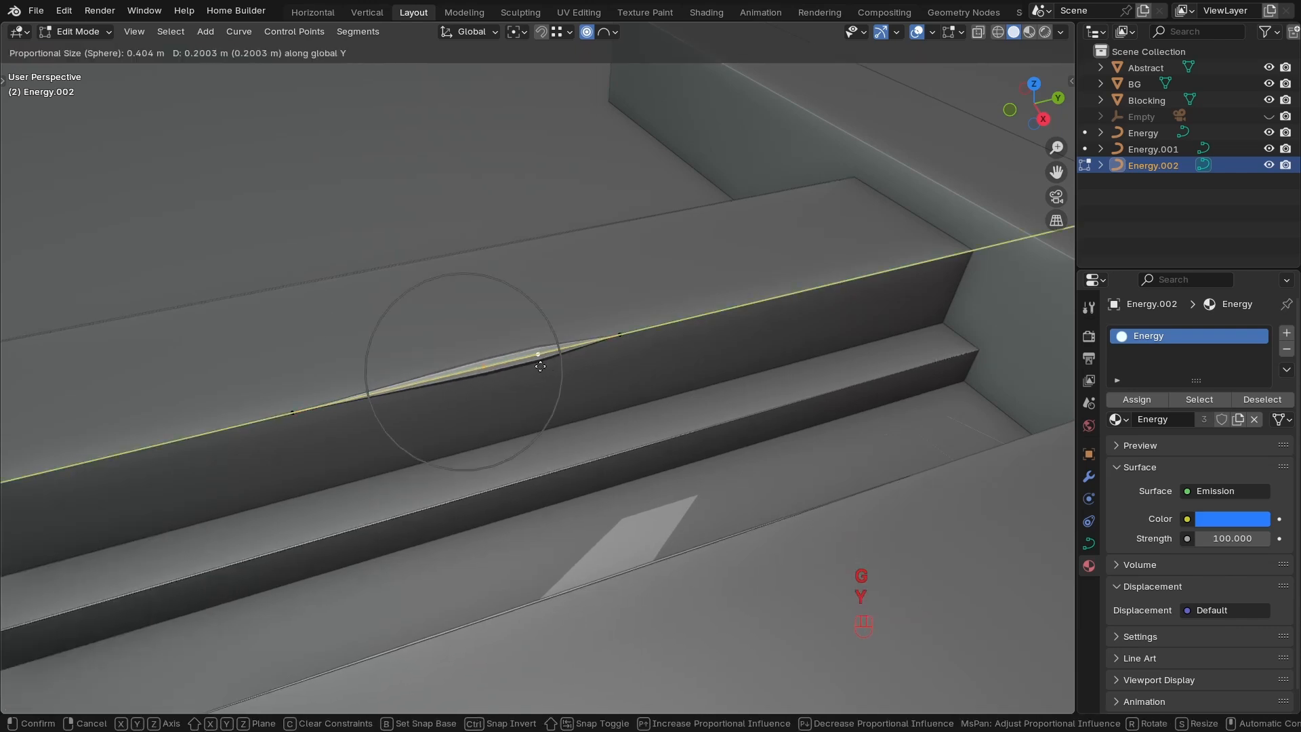
click(545, 363)
click(540, 357)
key(g)
key(x)
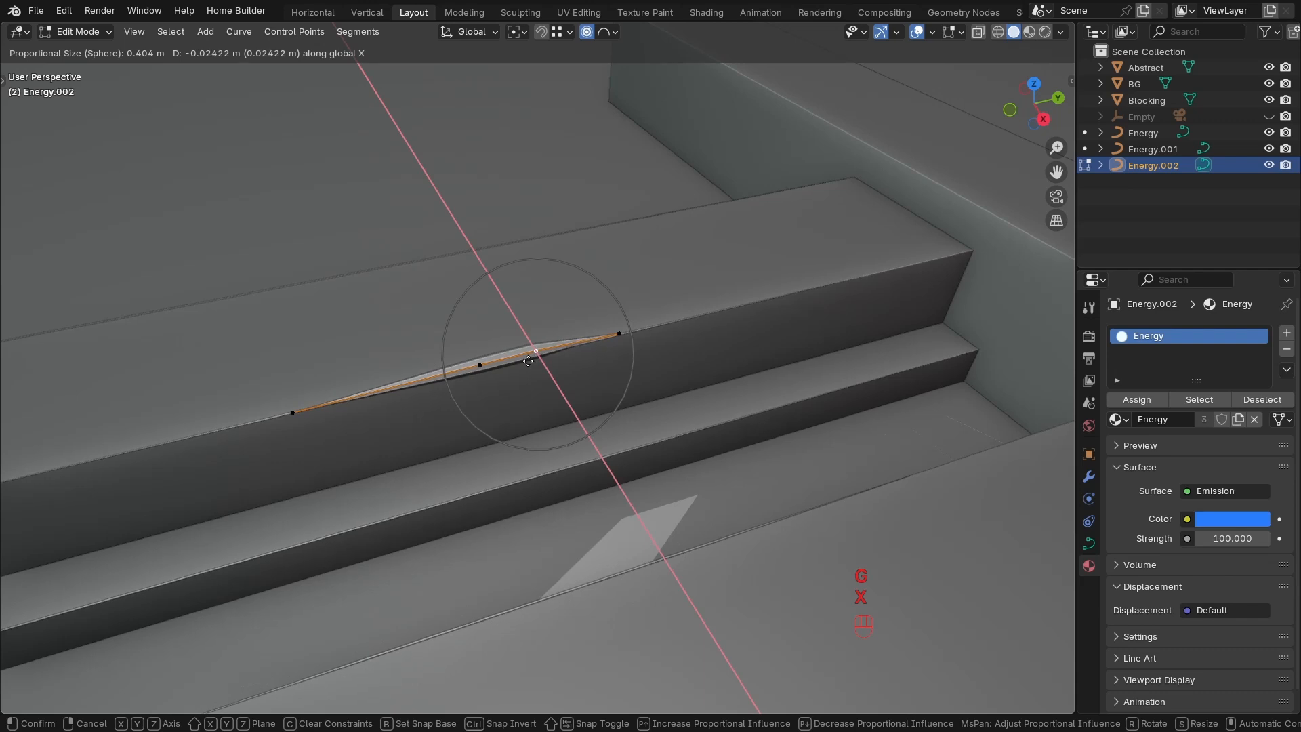
key(y)
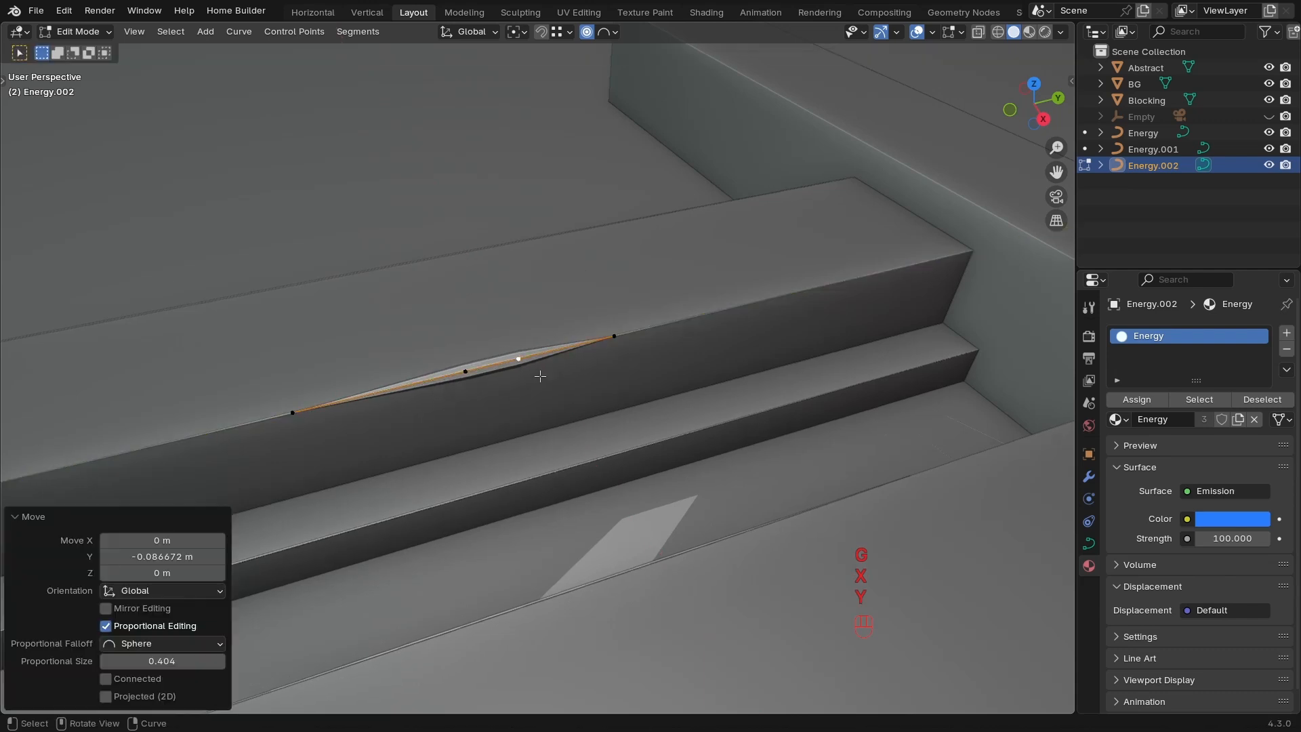
click(535, 372)
Fatten the farther inner point by about 1.37 and shrink the other inner point with a factor of 0.610.
key(alt+s)
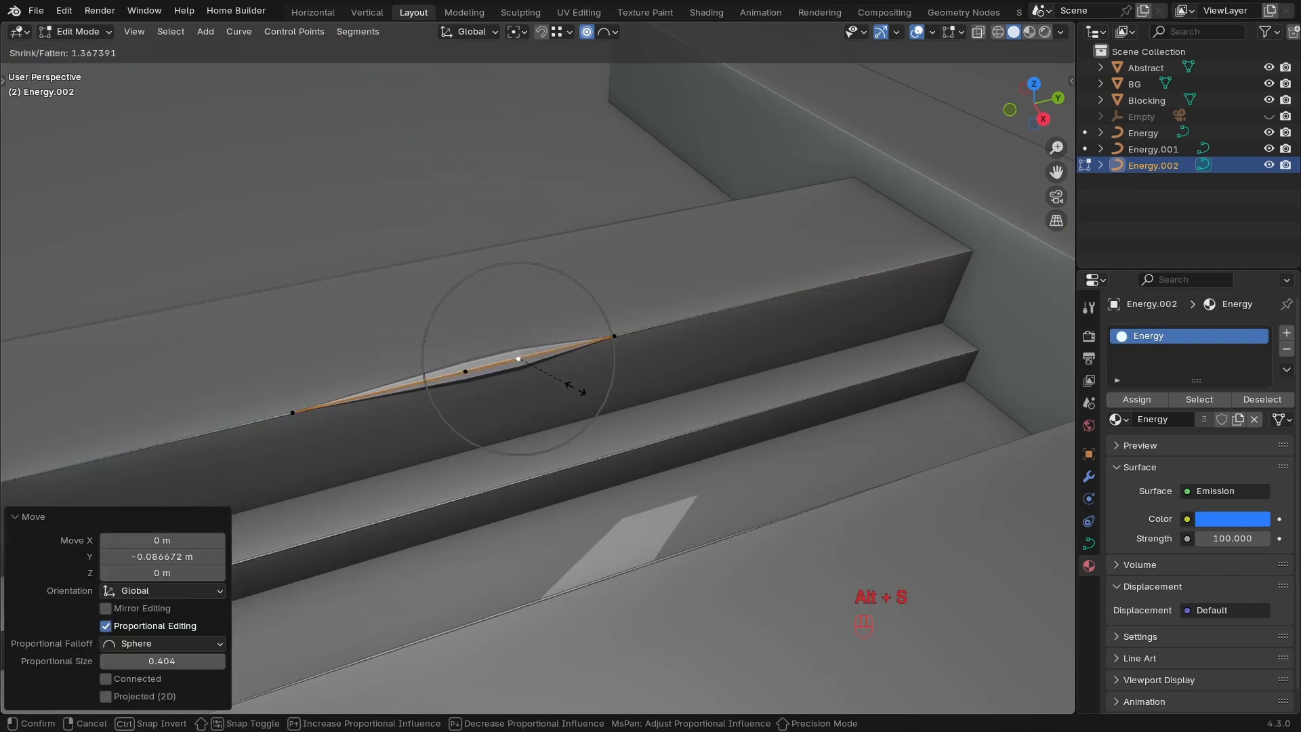
click(570, 387)
click(468, 372)
key(alt+s)
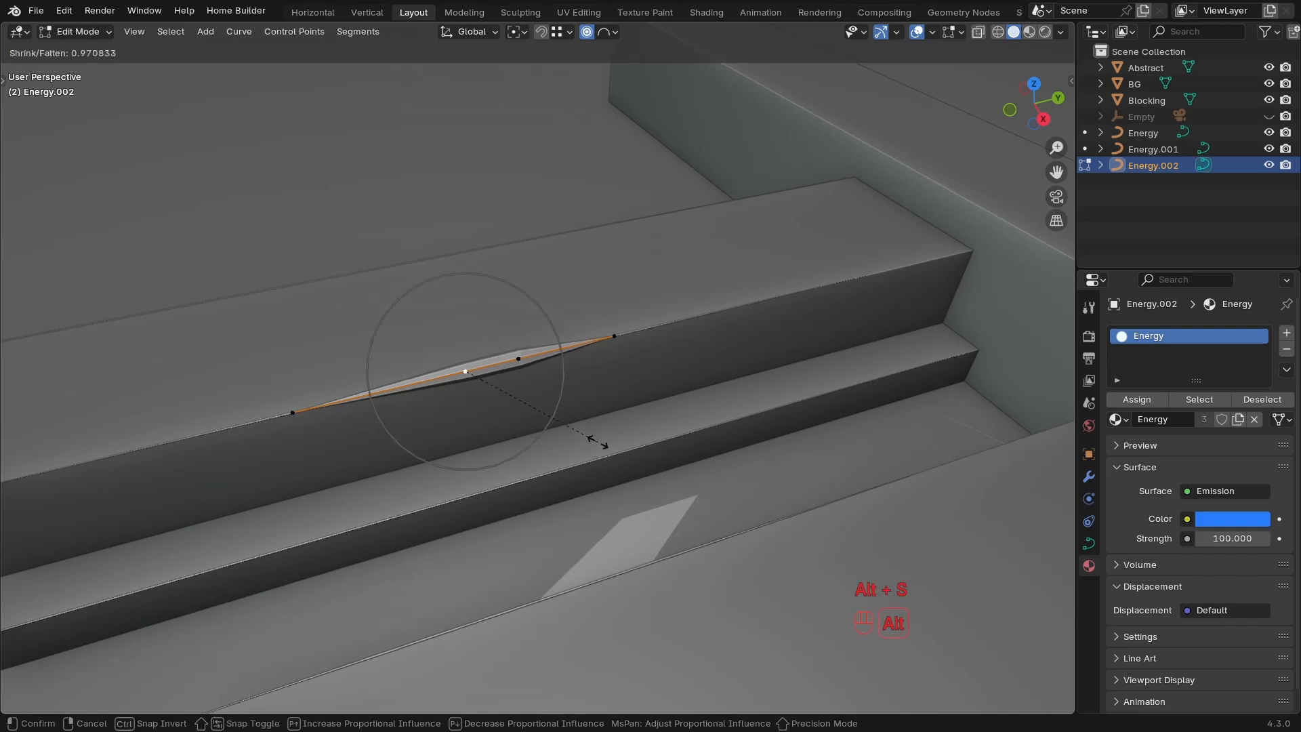
click(546, 420)
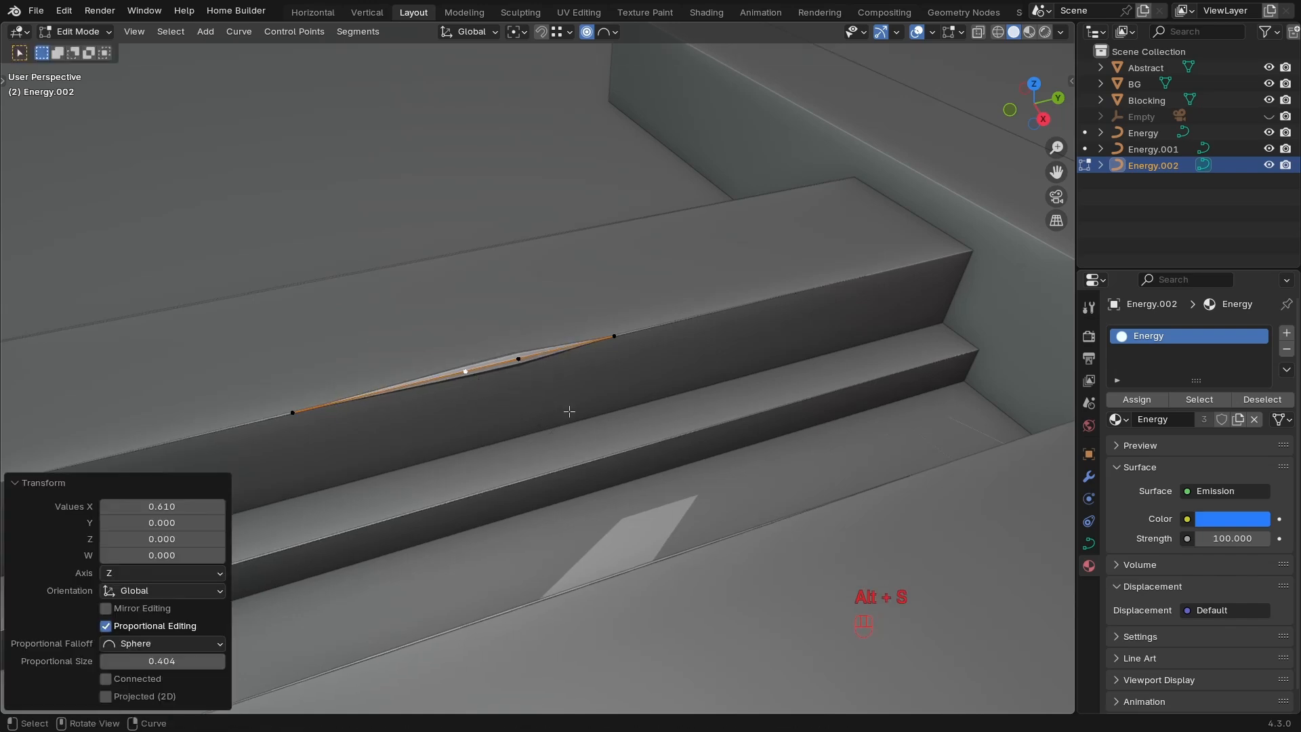
Finish editing the strip and show the scene as a rendered preview with the overlays hidden.
key(Tab)
key(z)
click(665, 286)
mouse_move(591, 340)
ctrl+middle_down()
mouse_move(585, 423)
mouse_move(625, 438)
mouse_move(578, 402)
ctrl+middle_up()
click(925, 34)
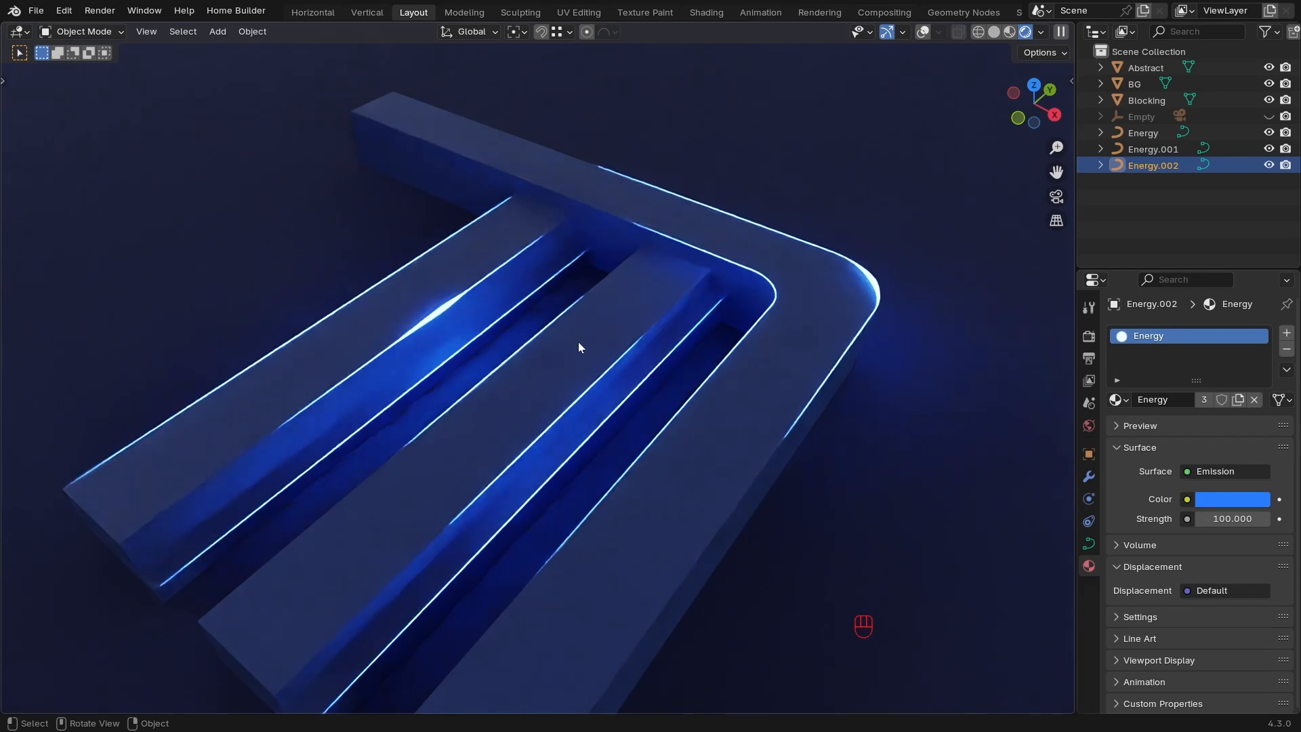
Look through the camera and reframe the shot so the bars' rounded corner sits slightly beyond the frame's middle.
key(KP_0)
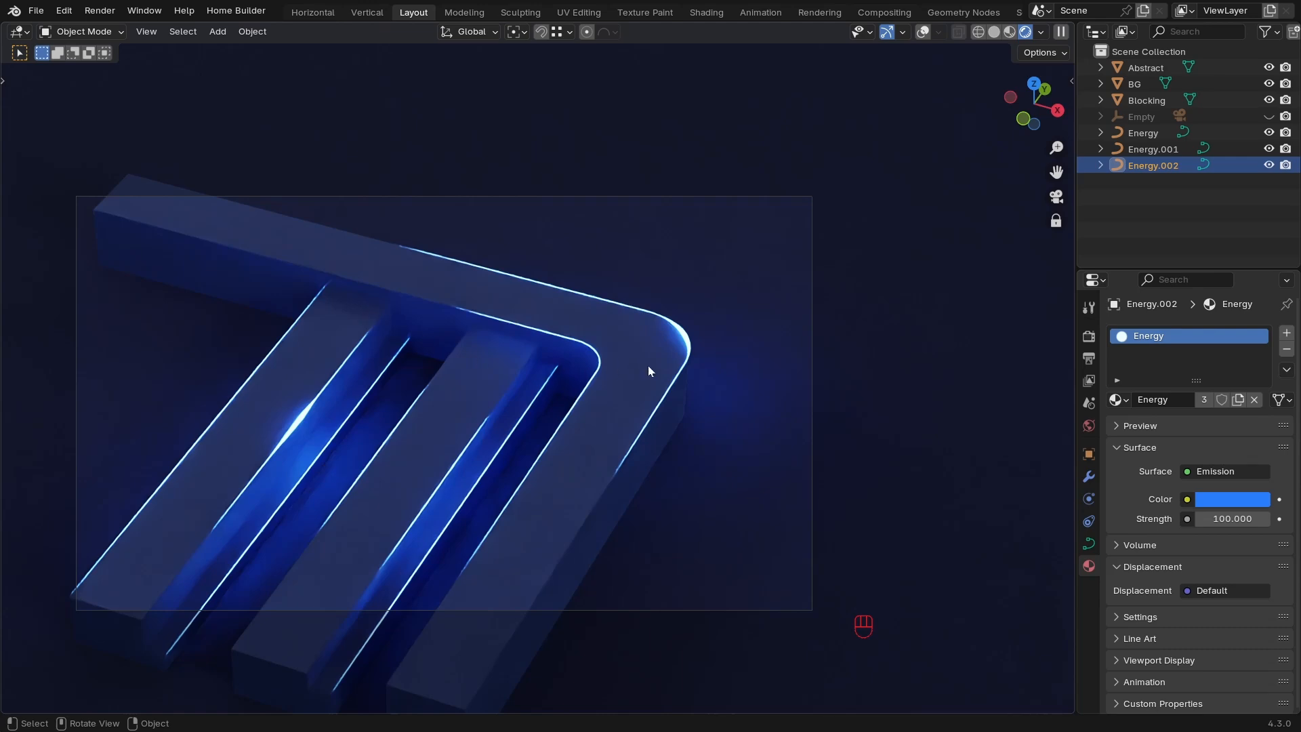
shift+middle_drag(659, 391, 551, 390)
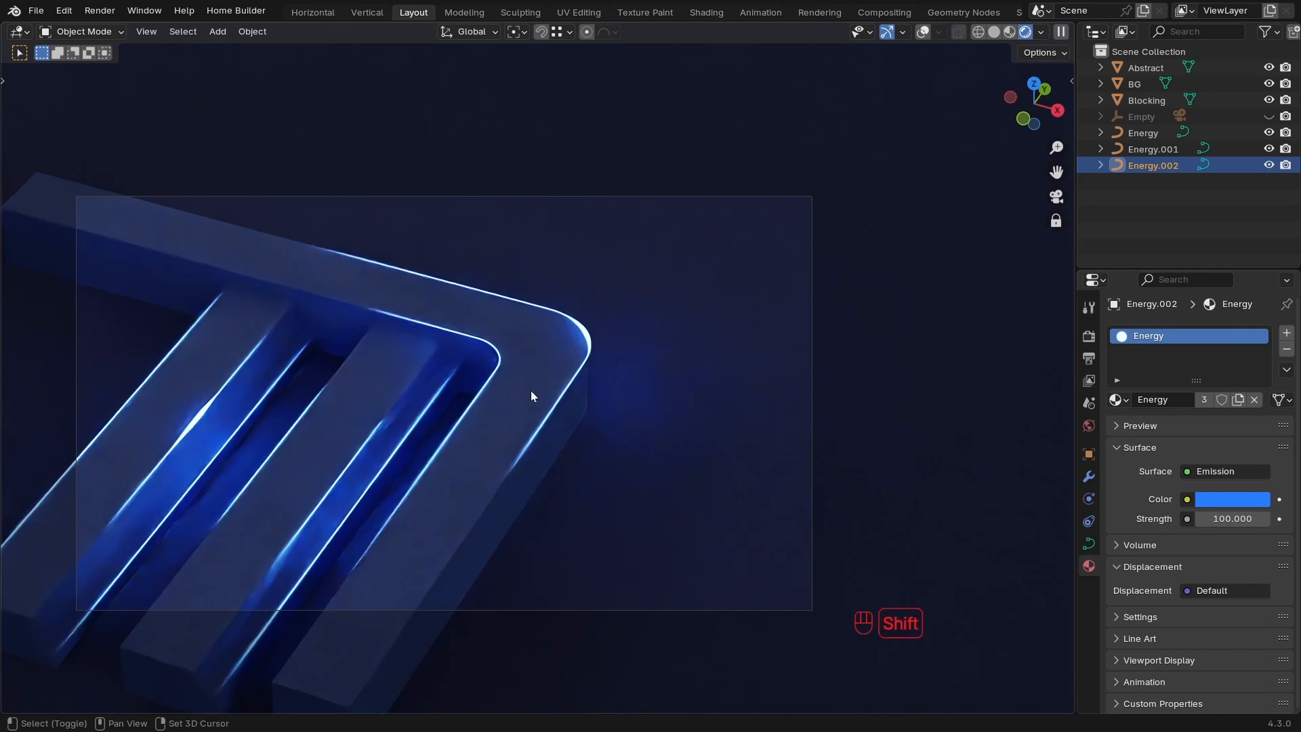
mouse_move(519, 385)
middle_down()
mouse_move(530, 396)
mouse_move(531, 385)
middle_up()
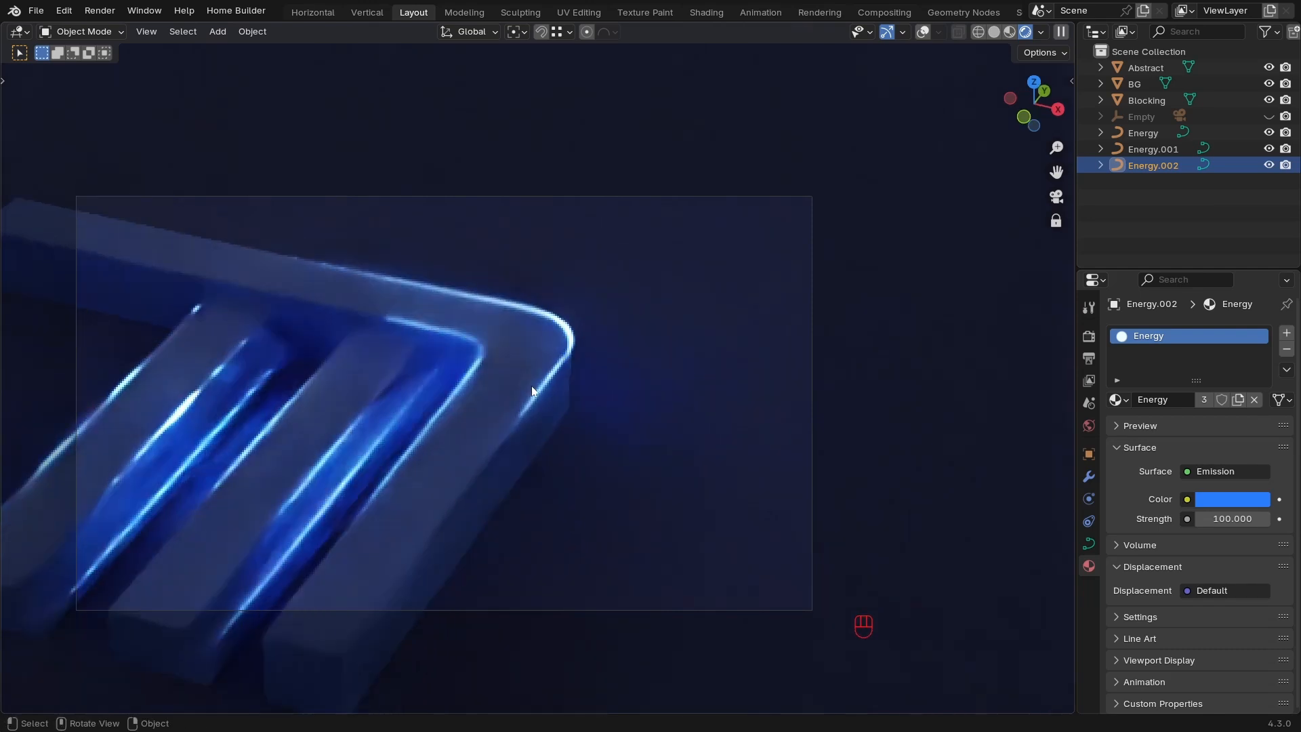
Unhide the Empty and expand its hierarchy down to the camera's data.
click(1268, 116)
click(1101, 117)
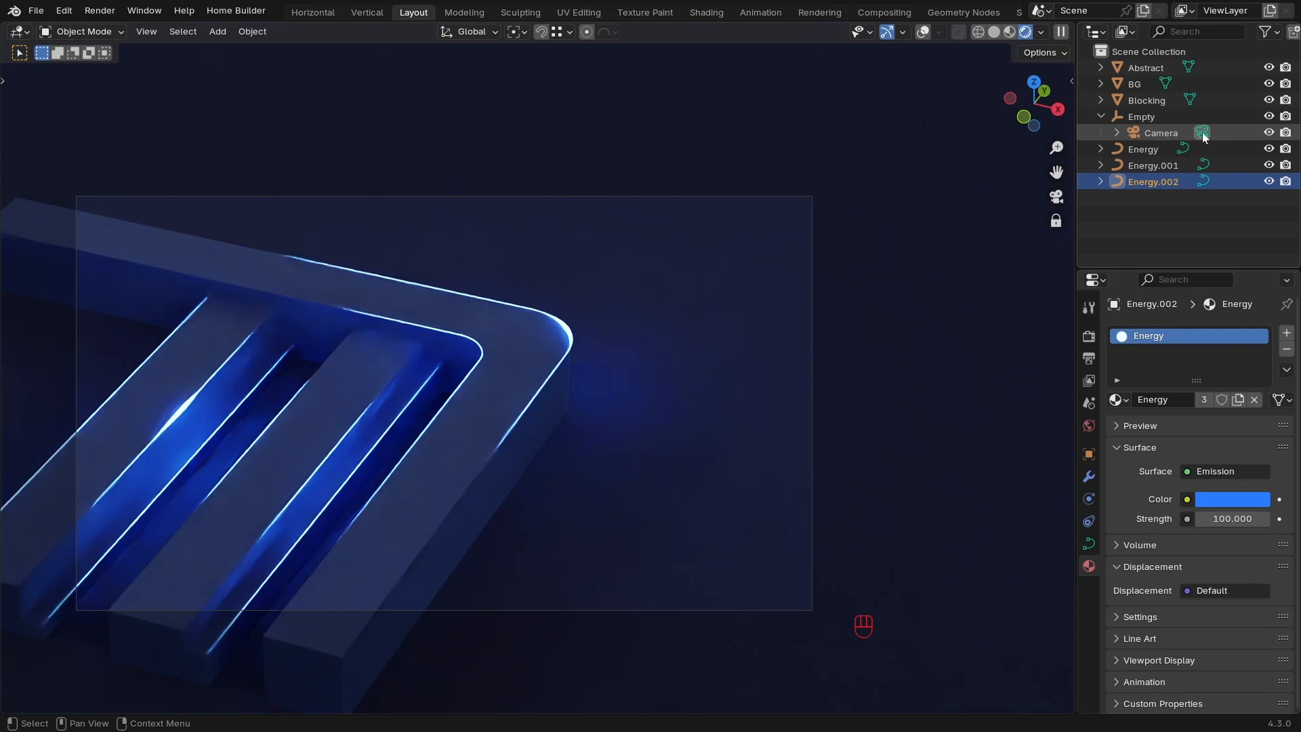
click(1117, 133)
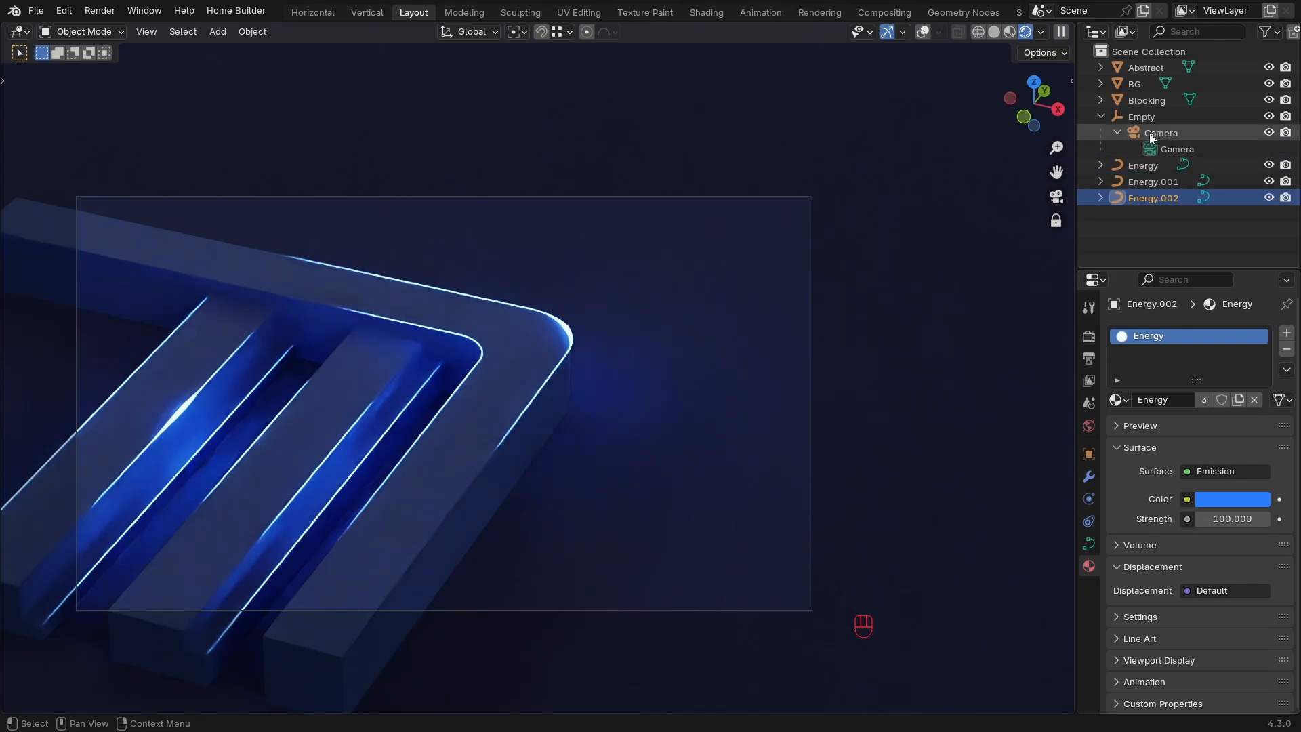
Select the camera's parent empty and turn on the viewport overlays.
click(1140, 118)
click(923, 31)
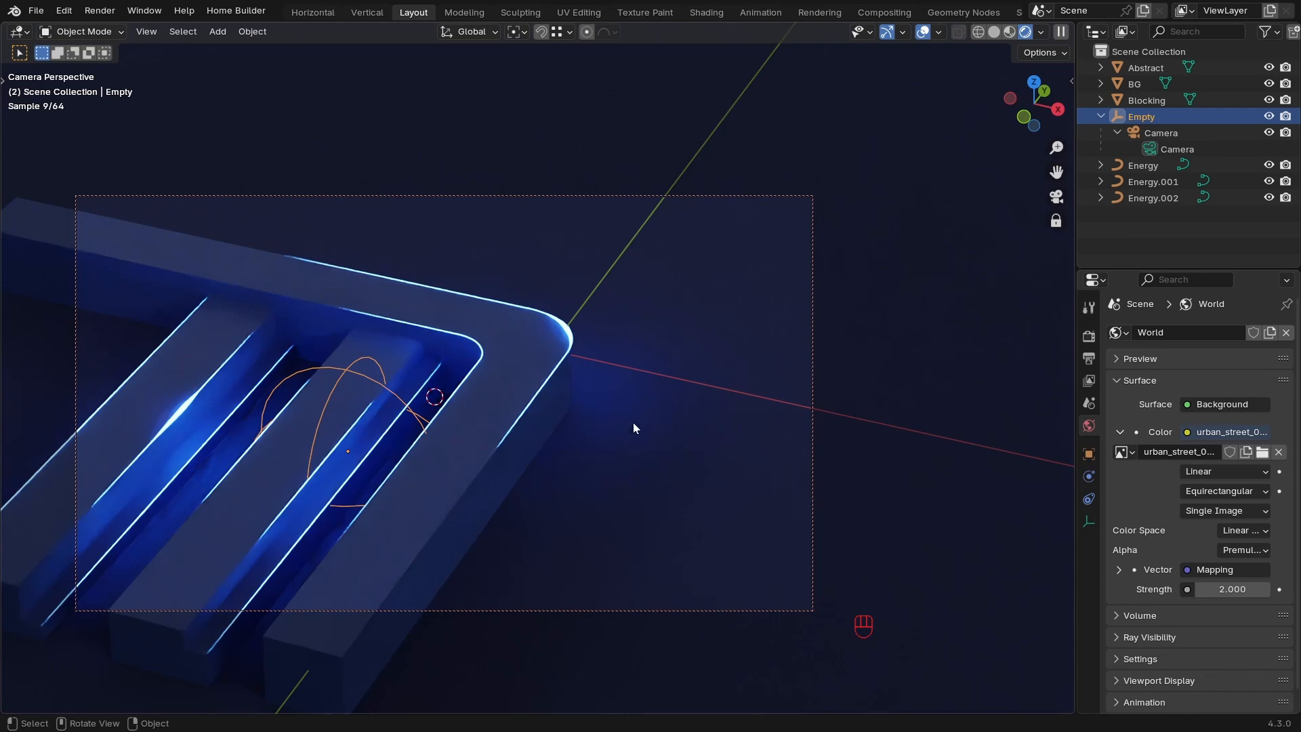
Try rotating the camera's parent empty freely and around the global Z axis, and undo the rotation.
key(r)
key(r)
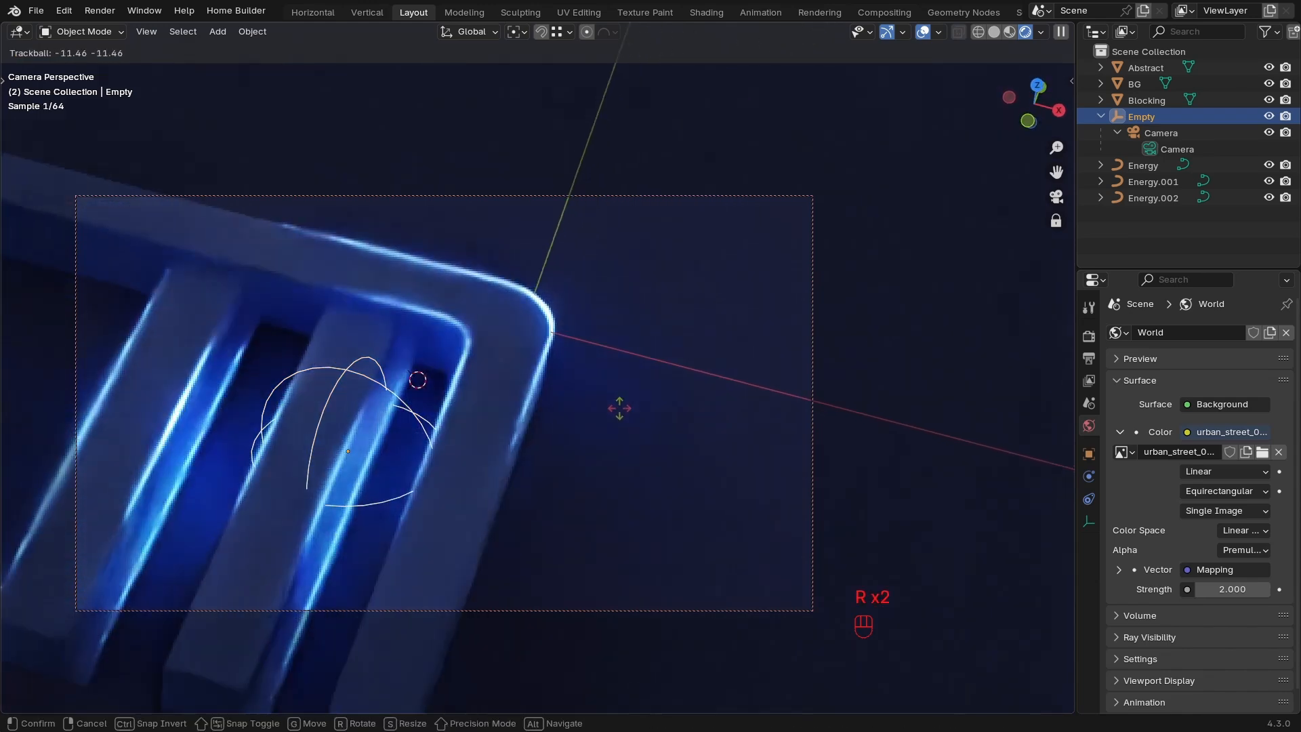
key(r)
key(z)
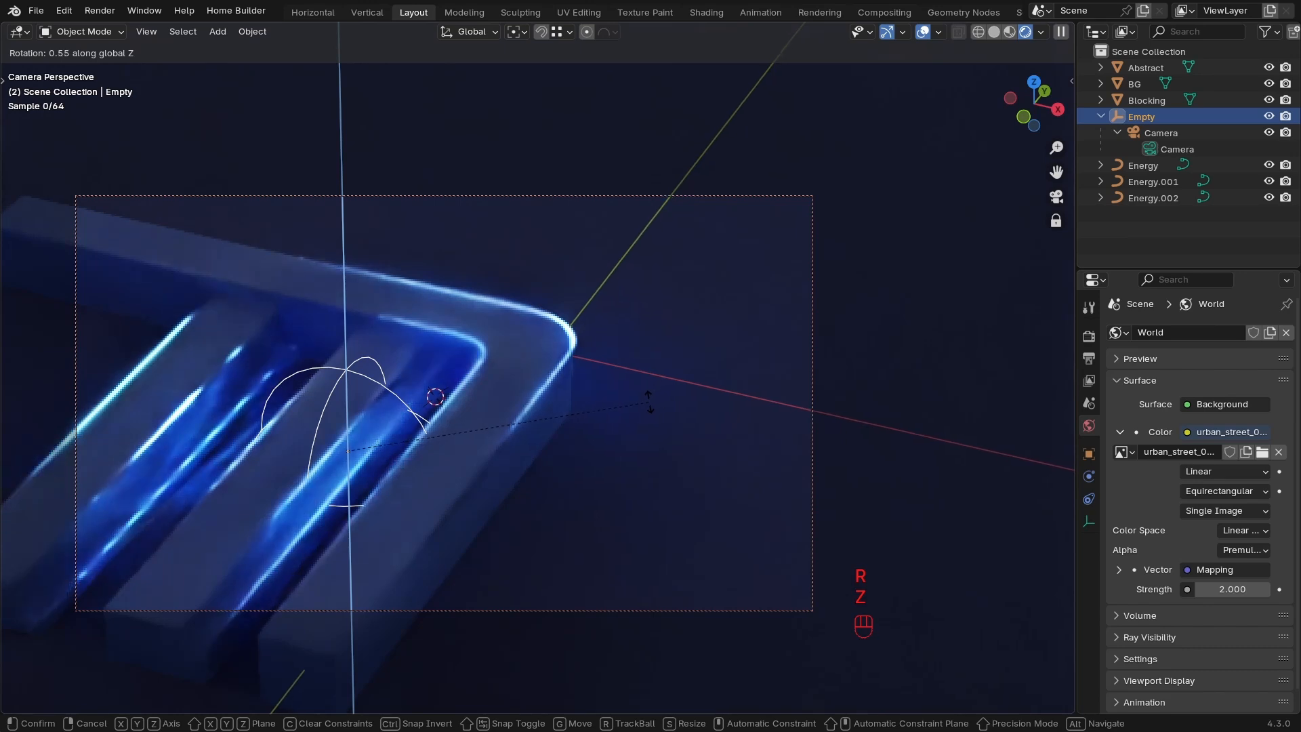
click(567, 434)
key(ctrl+z)
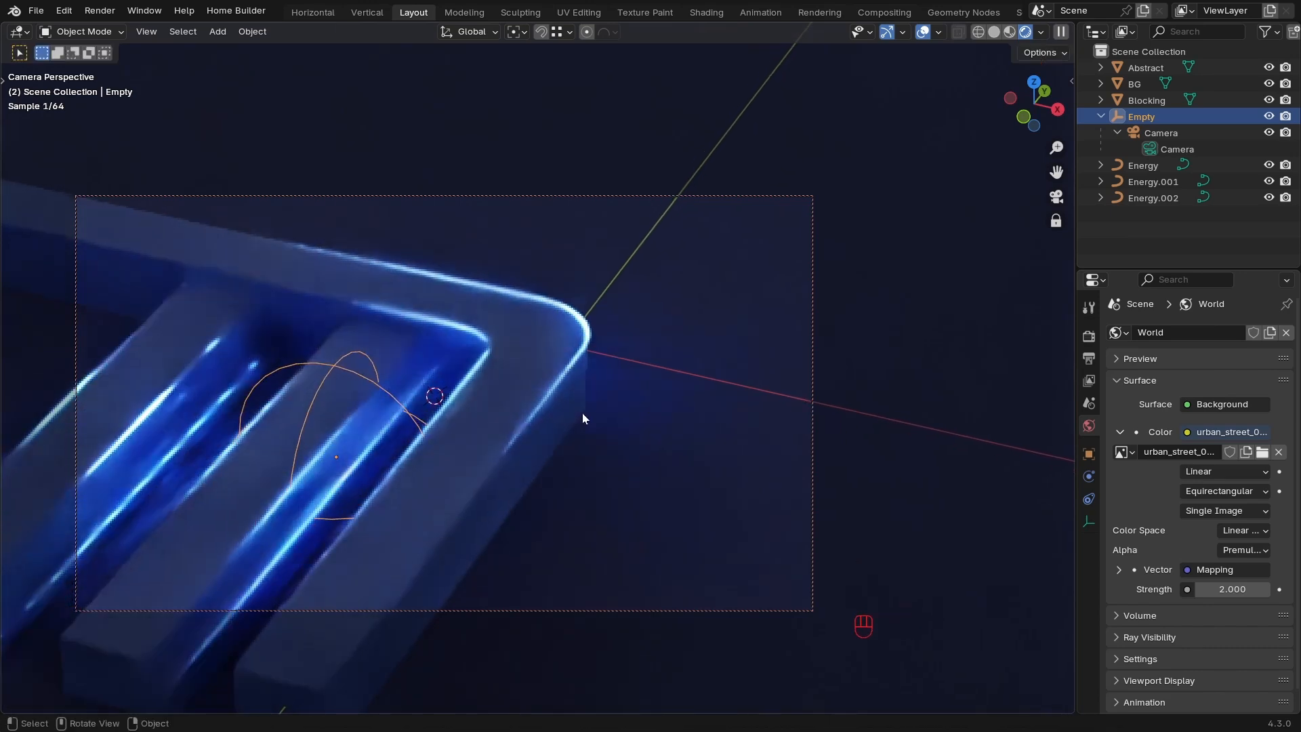
Shift the camera framing slightly and deselect the empty by selecting the background plane.
shift+middle_drag(574, 422, 583, 417)
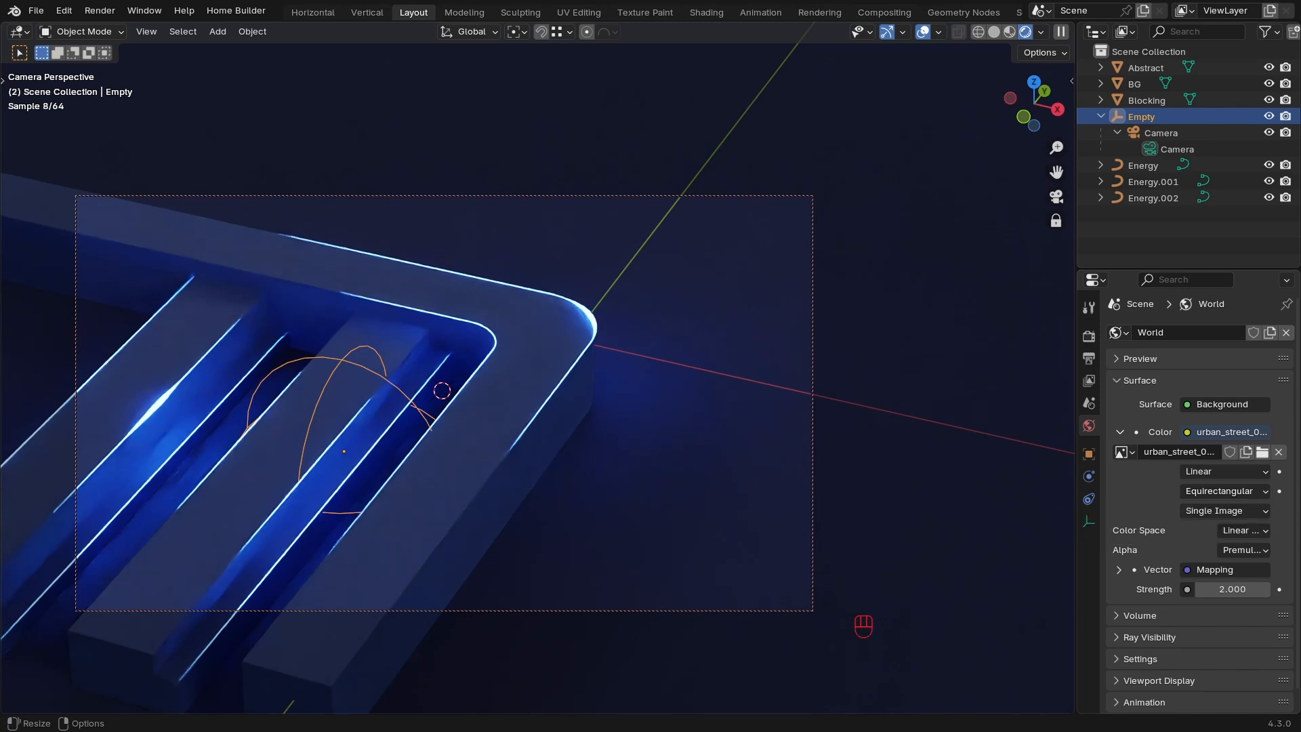
click(515, 389)
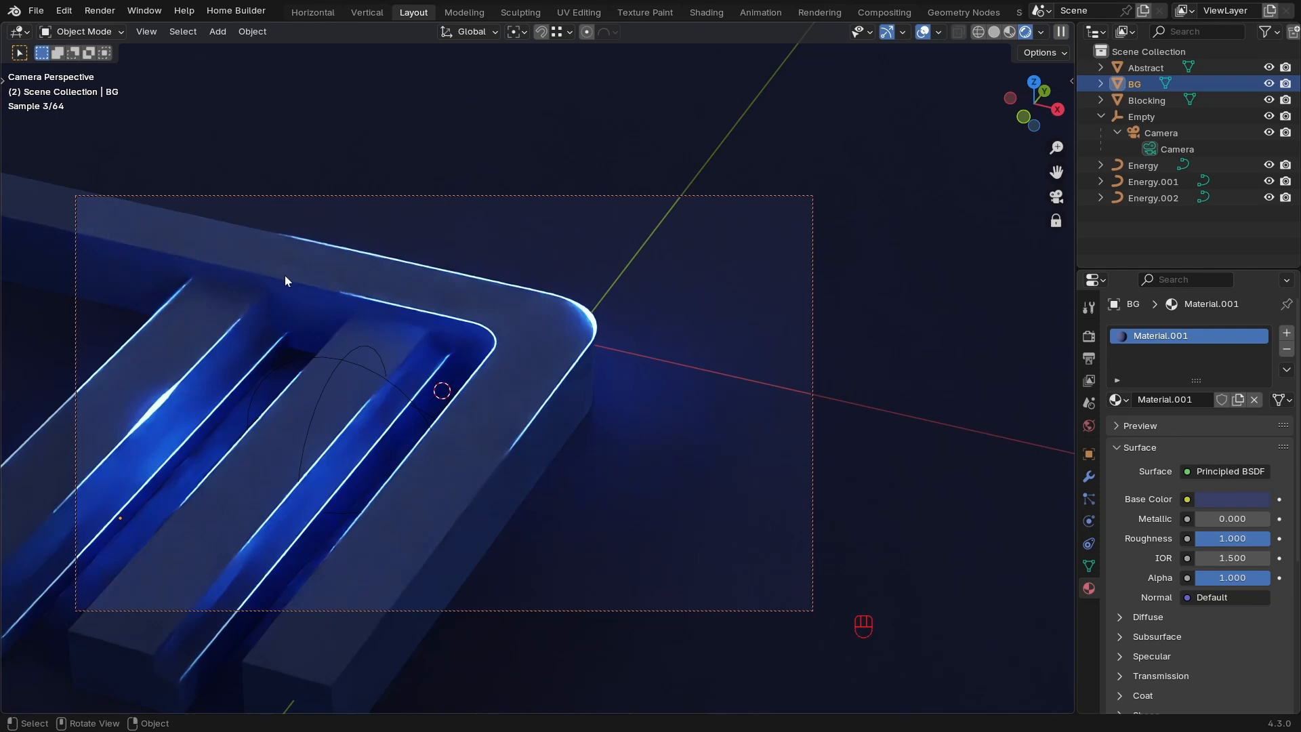
Edit the Energy curve and duplicate the straight segment beside the inner rounded corner about 4 m along negative global X.
click(406, 308)
key(Tab)
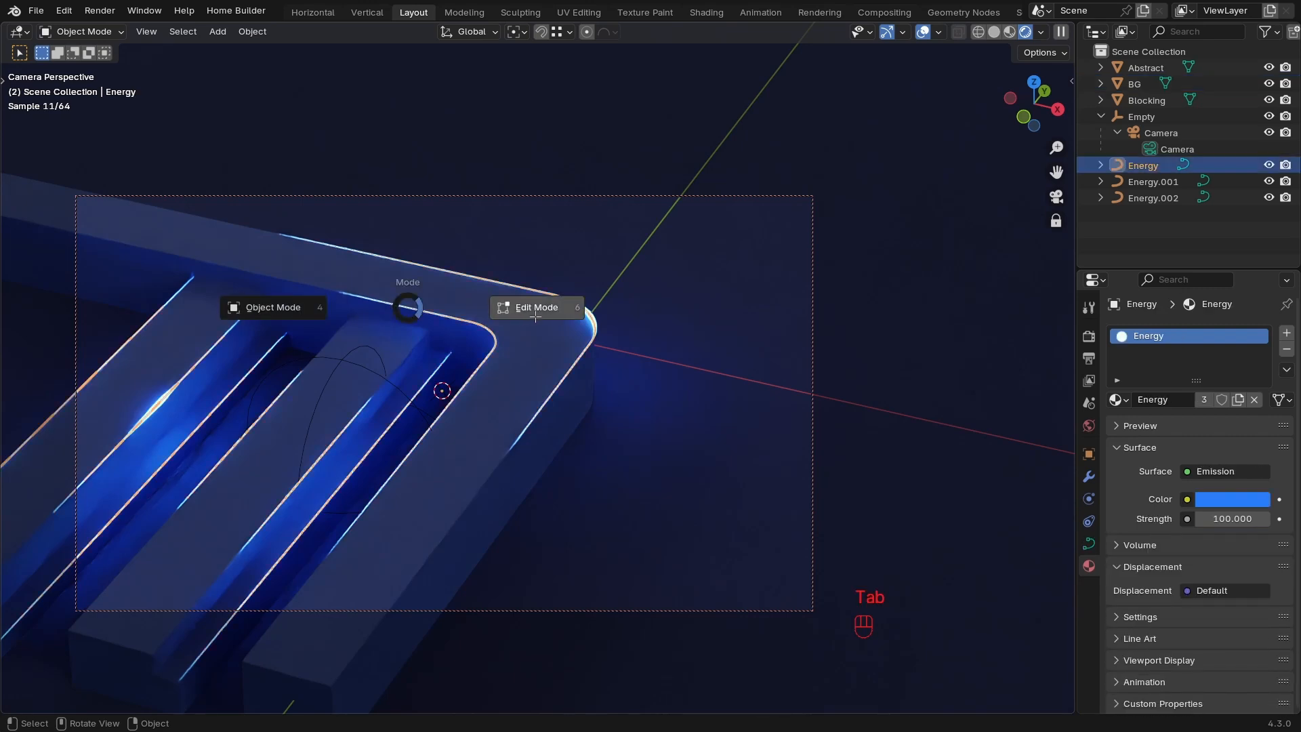
click(536, 308)
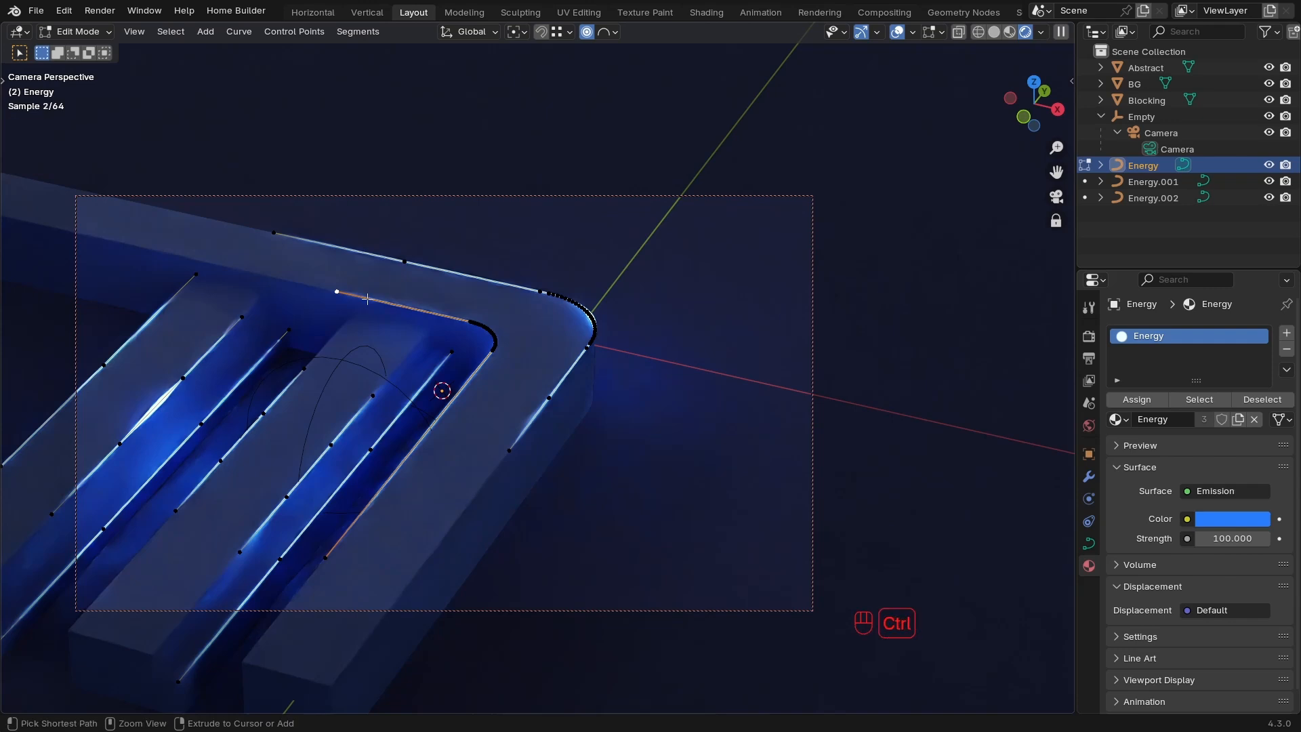
key(ctrl+KP_Add)
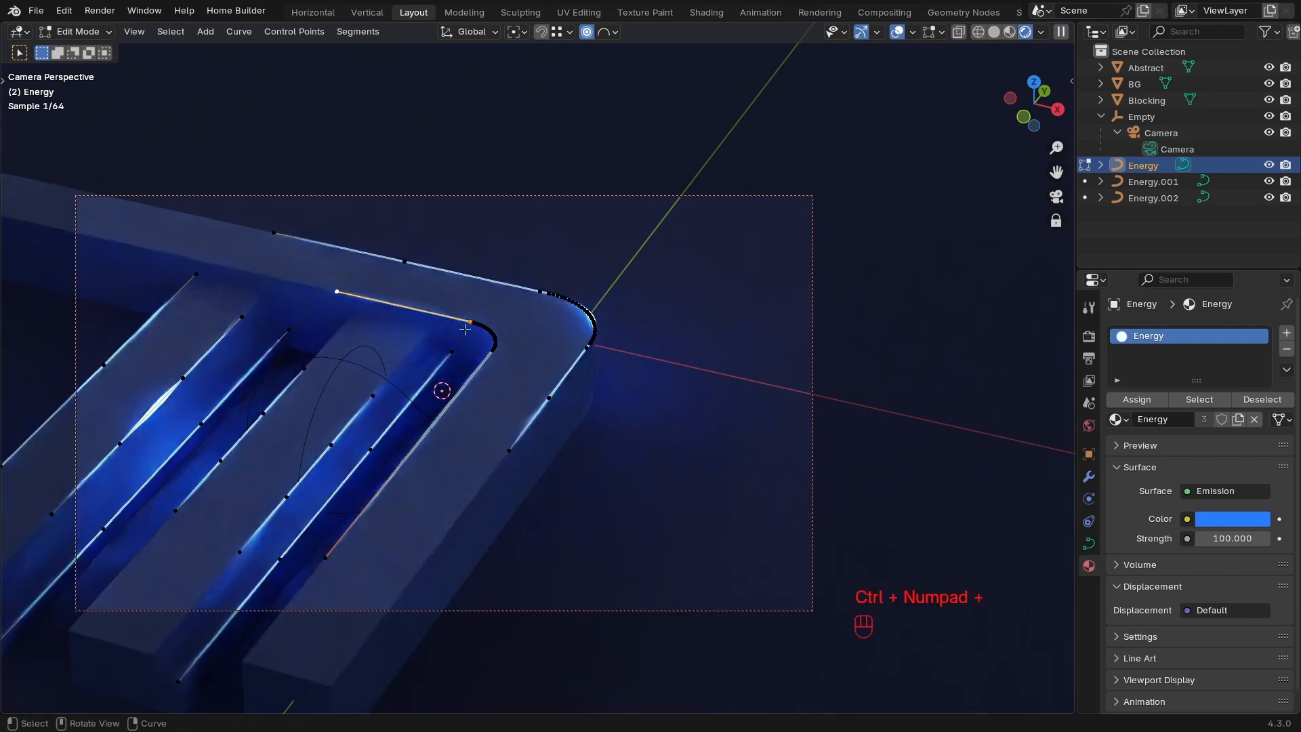
key(shift+d)
key(x)
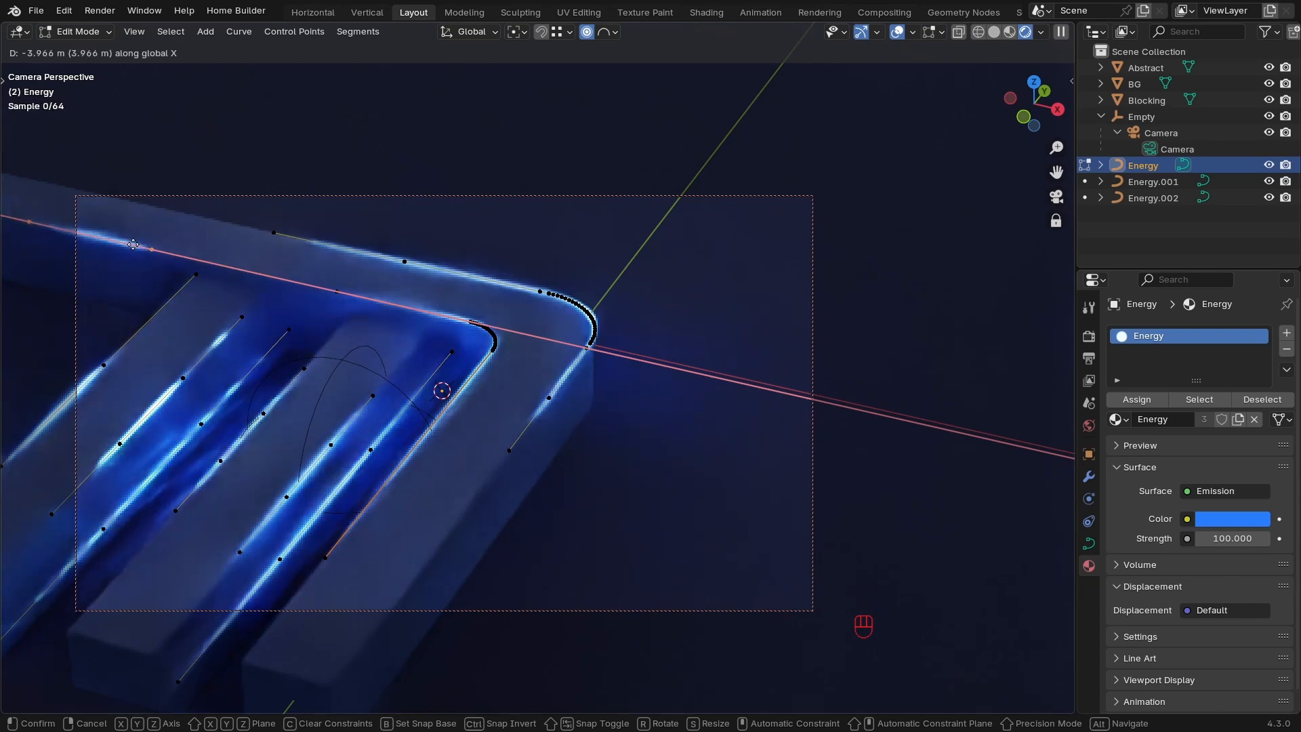
click(151, 250)
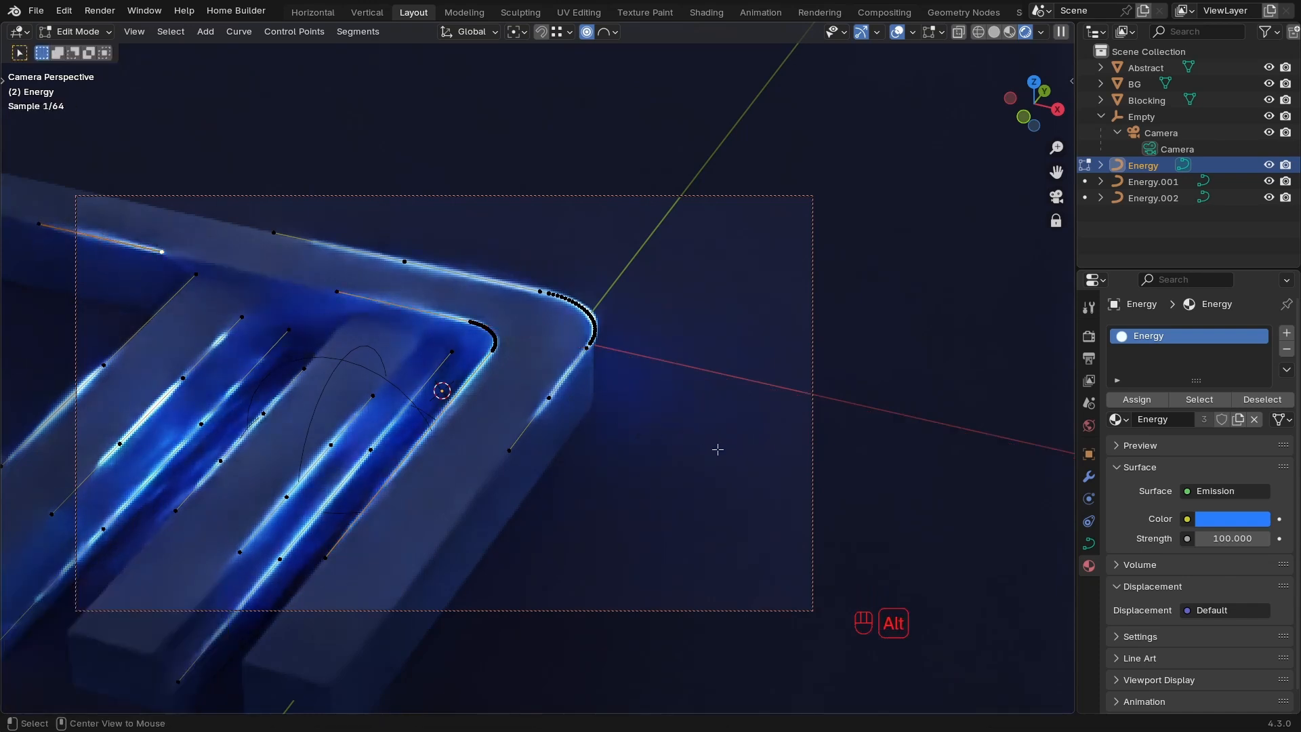
Shrink the radius at the copied segment's near end, scale its far end's radius by 7.766, and disable proportional editing.
key(alt+s)
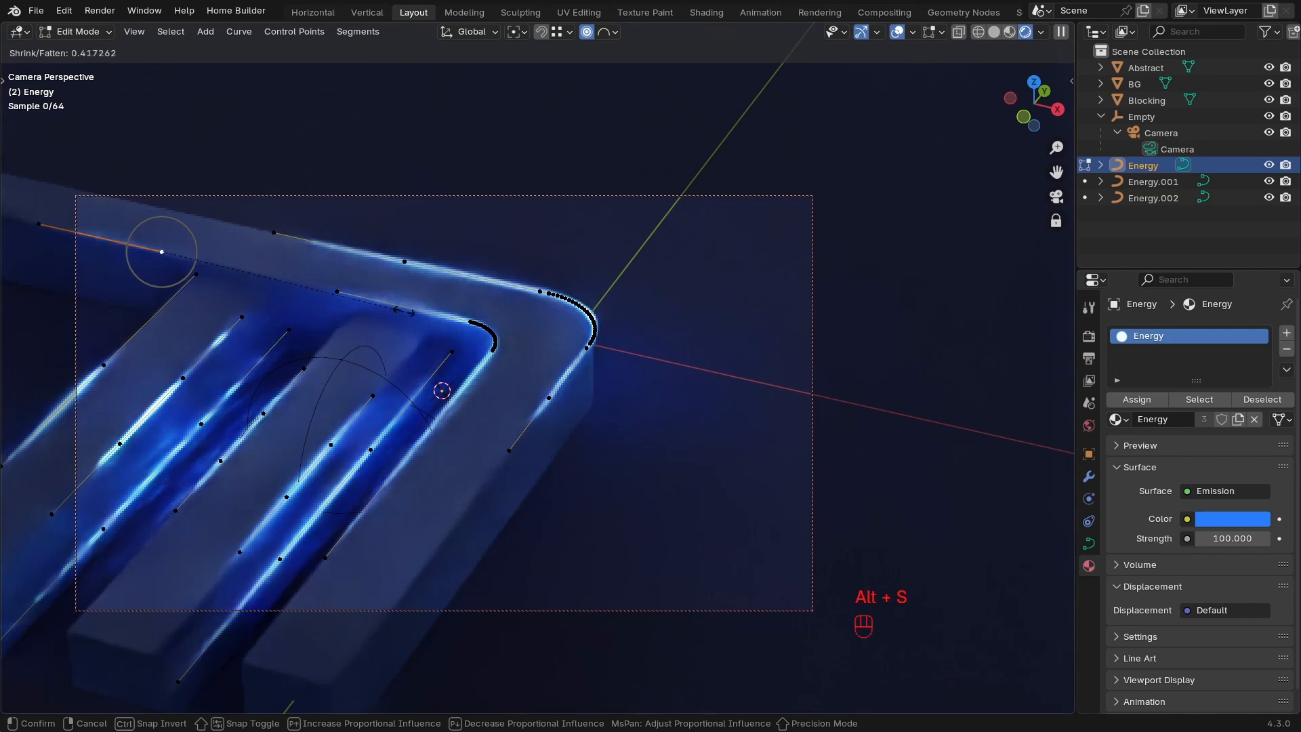
click(435, 321)
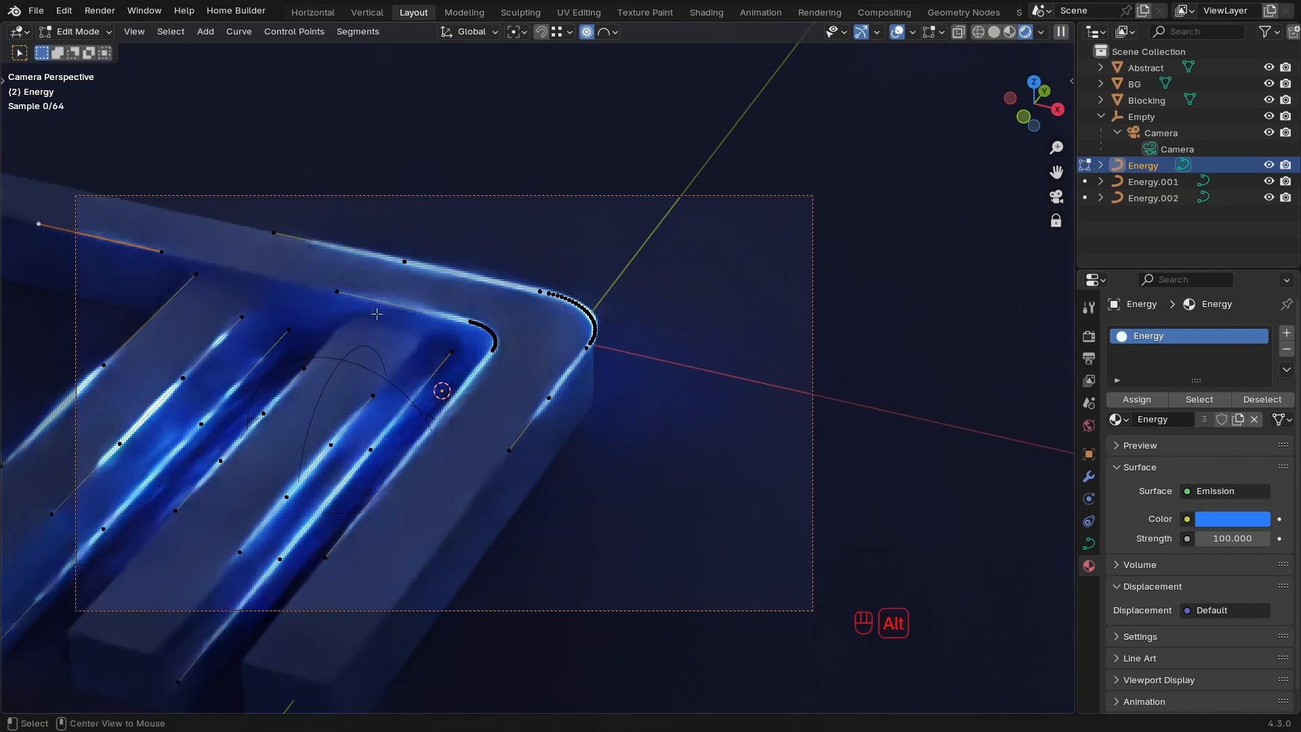
key(alt+s)
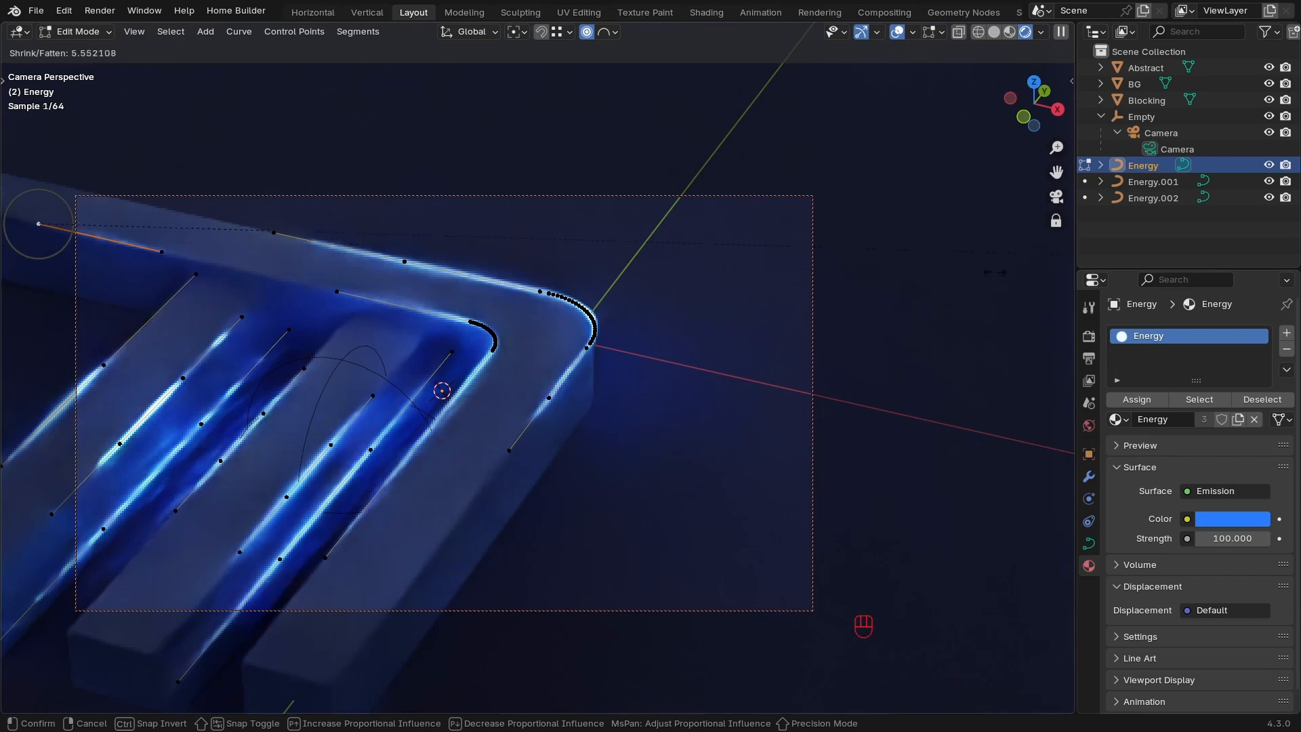
click(613, 293)
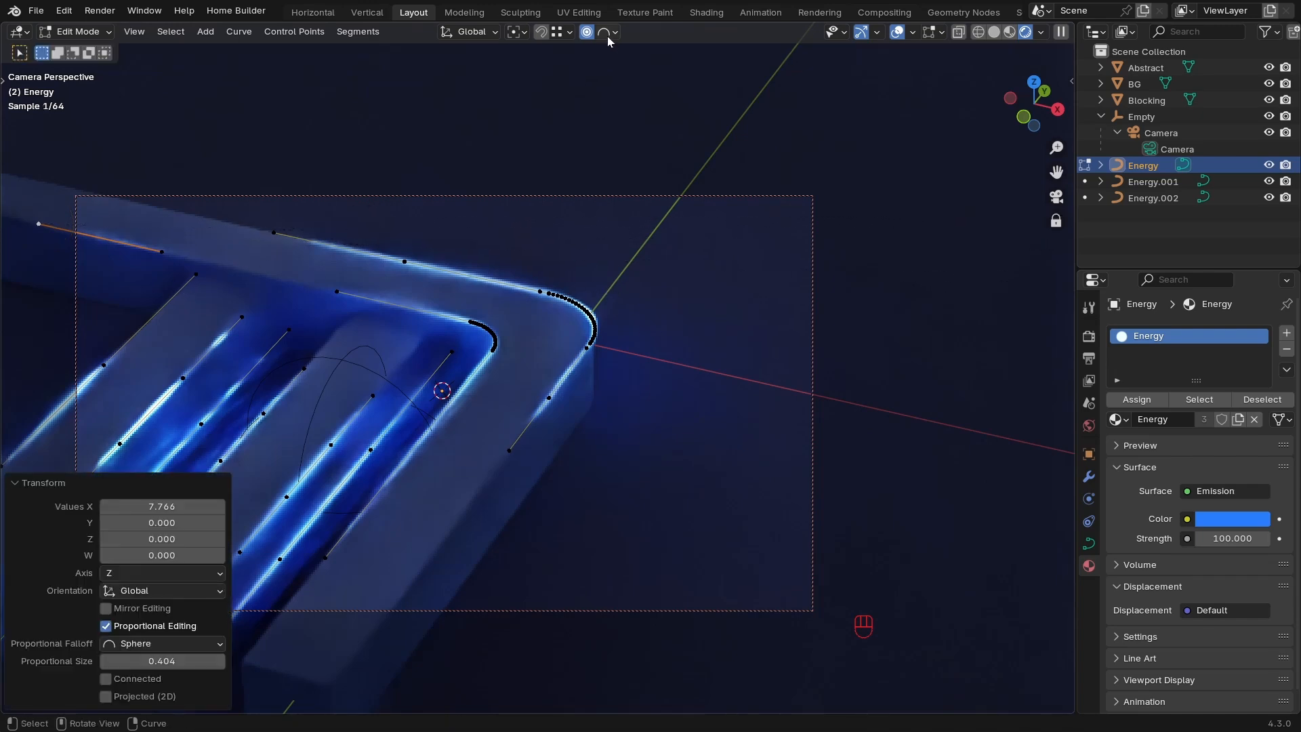
click(587, 32)
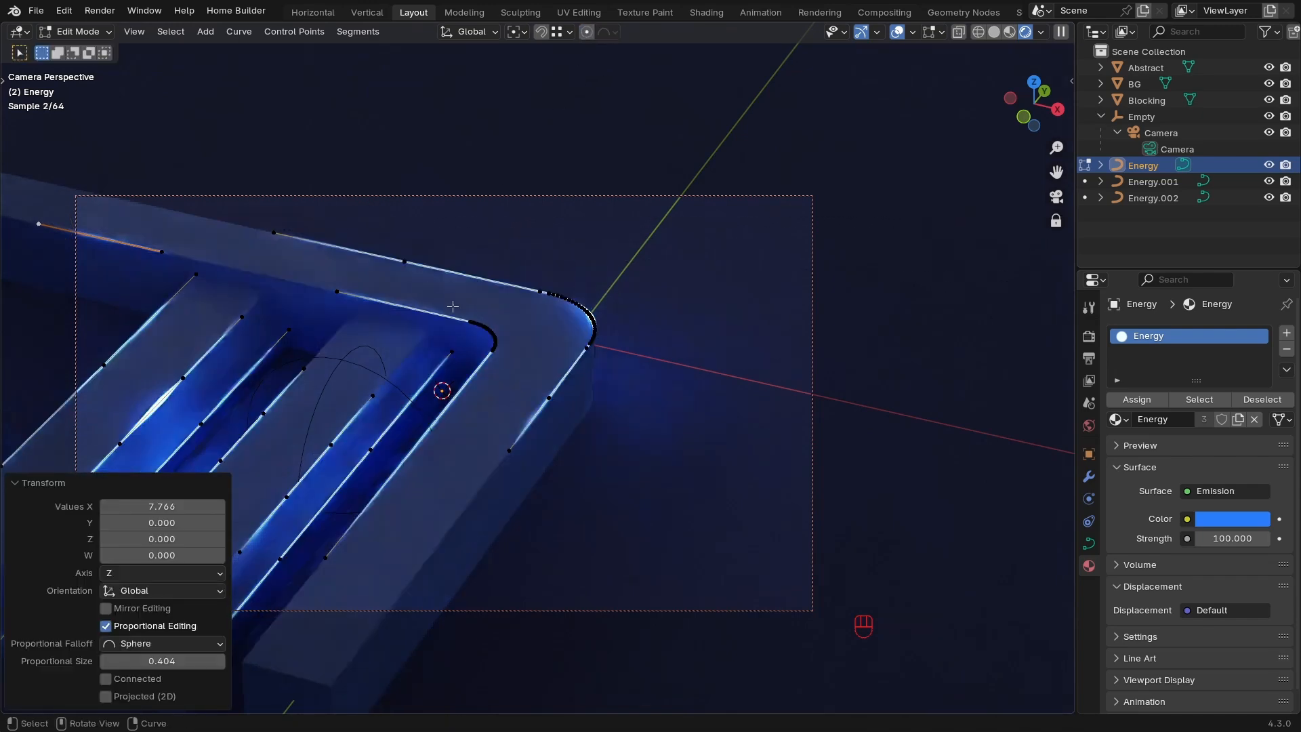
Select the whole copied energy segment on the inner edge and subdivide it with one cut.
key(Tab)
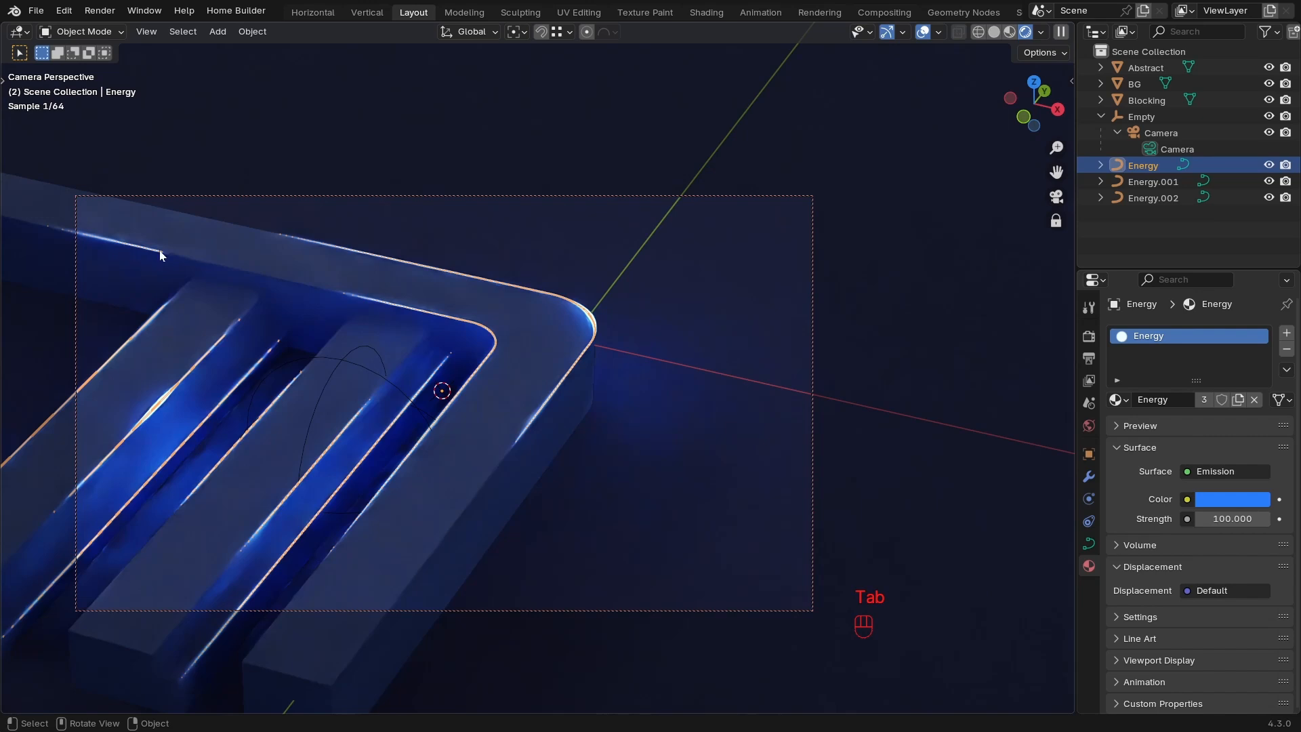
key(Tab)
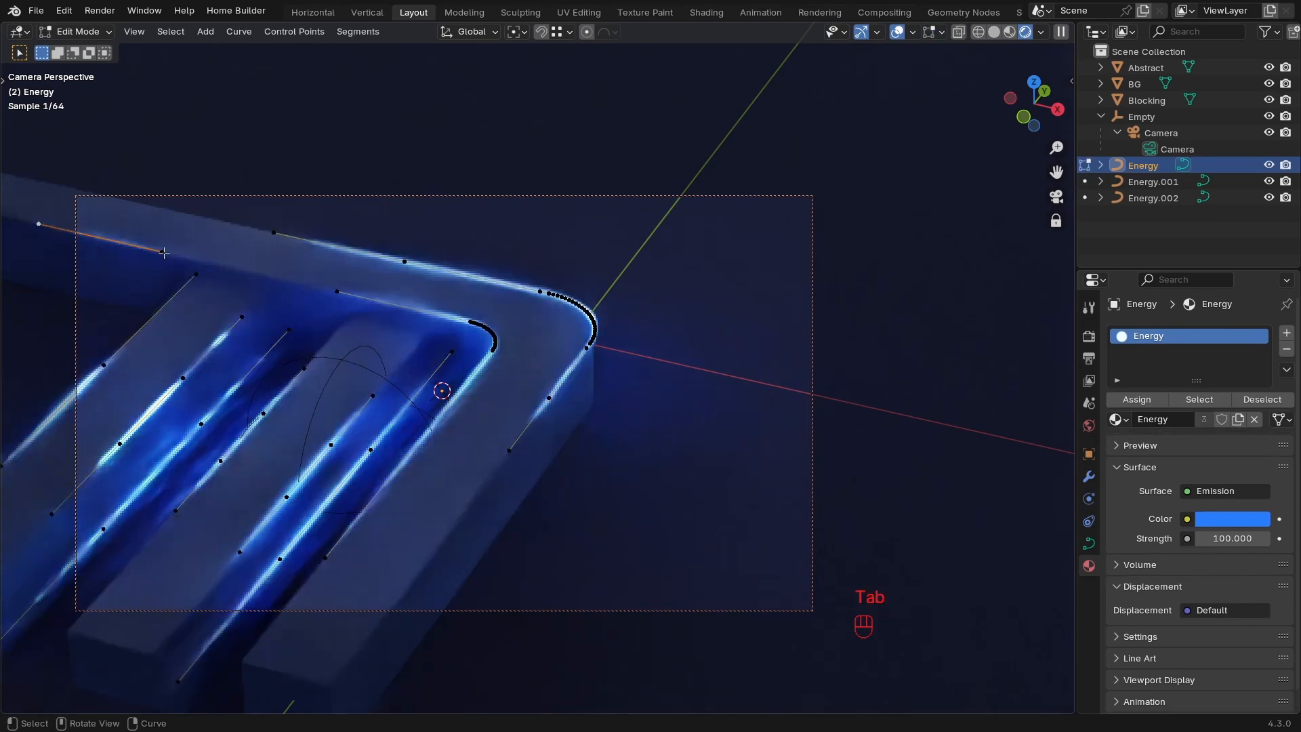
click(109, 244)
right_click(112, 242)
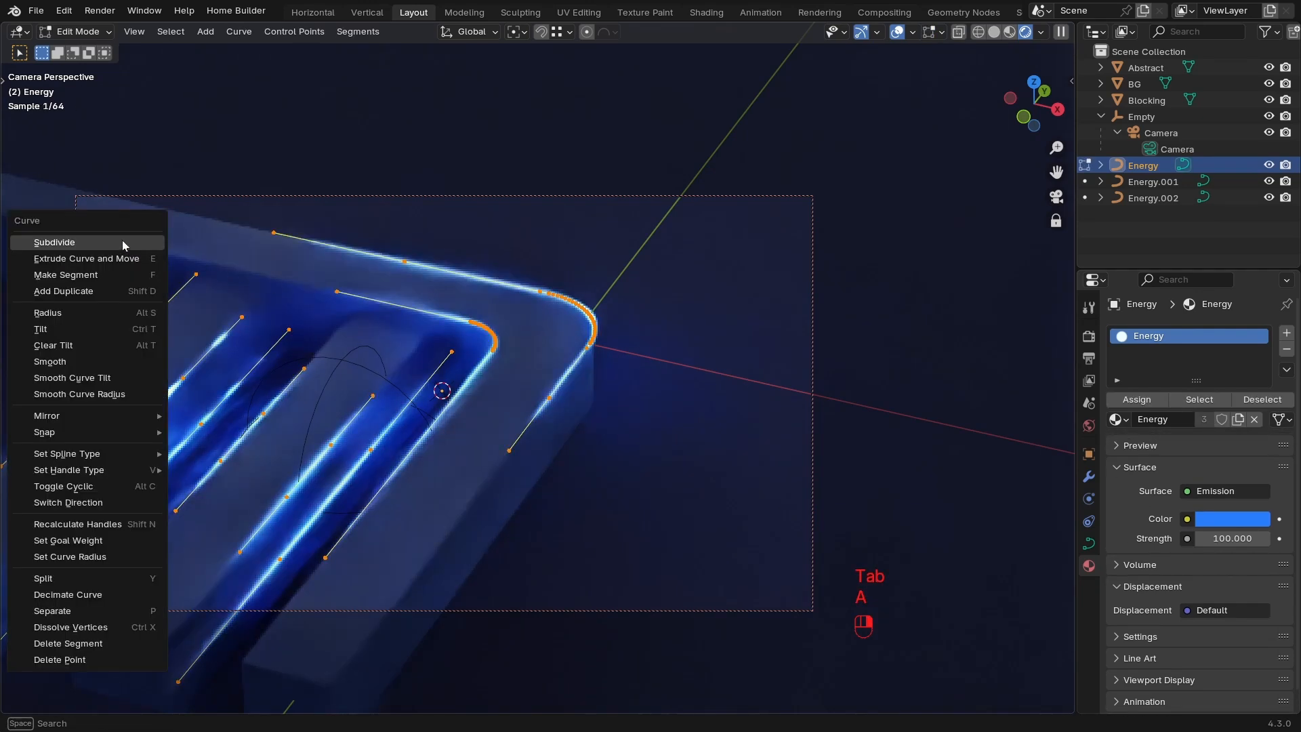
key(a)
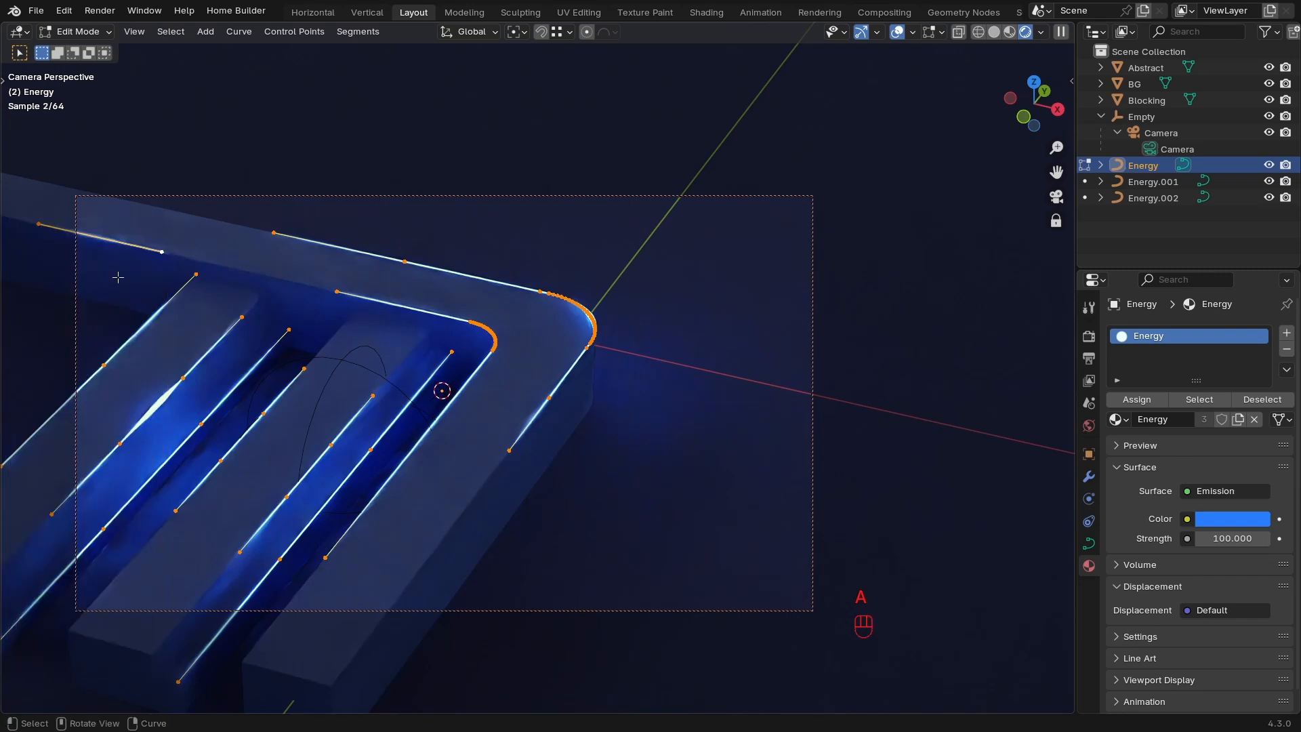
click(132, 247)
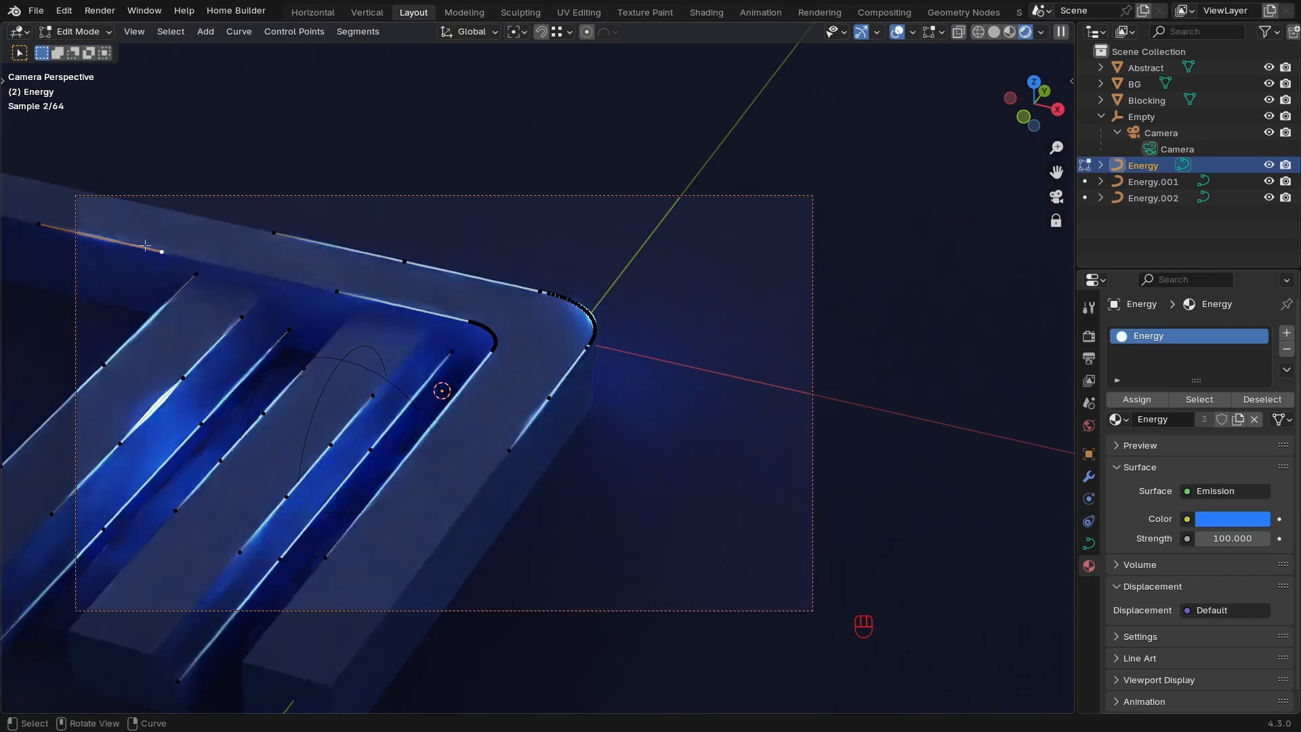
key(l)
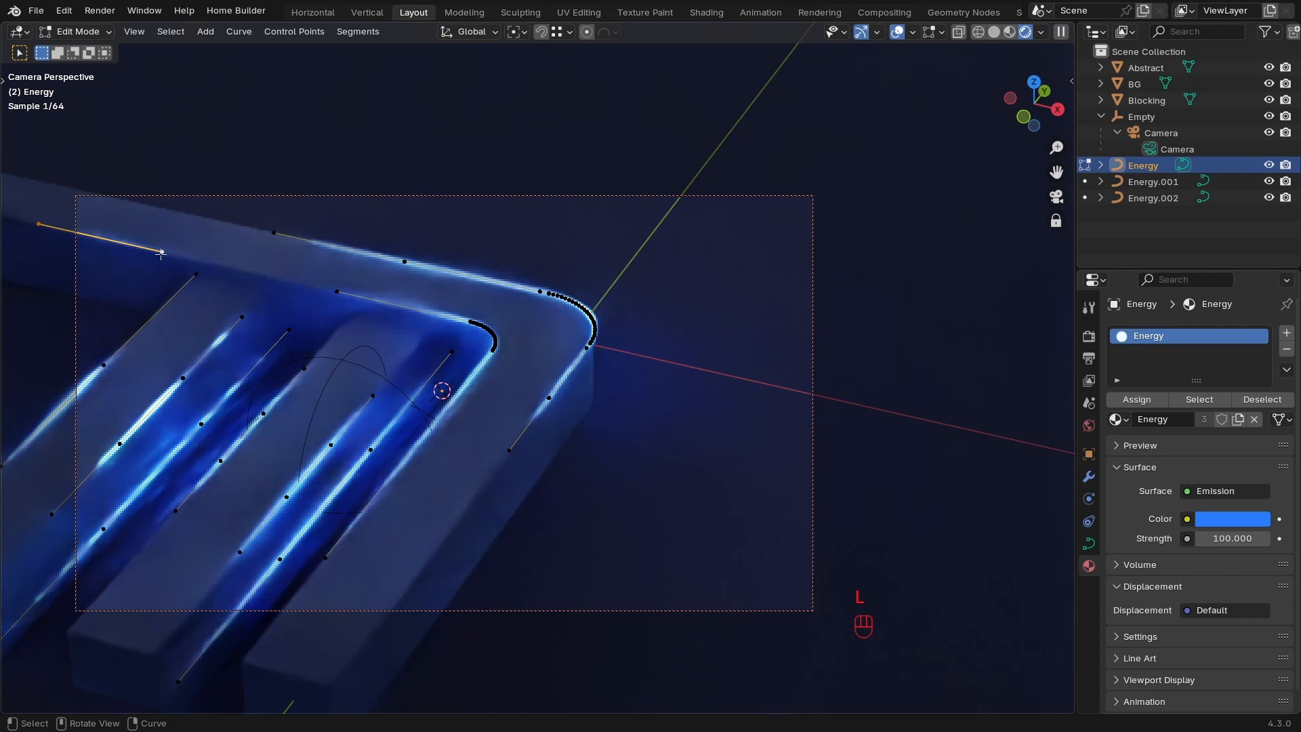
right_click(145, 249)
click(110, 255)
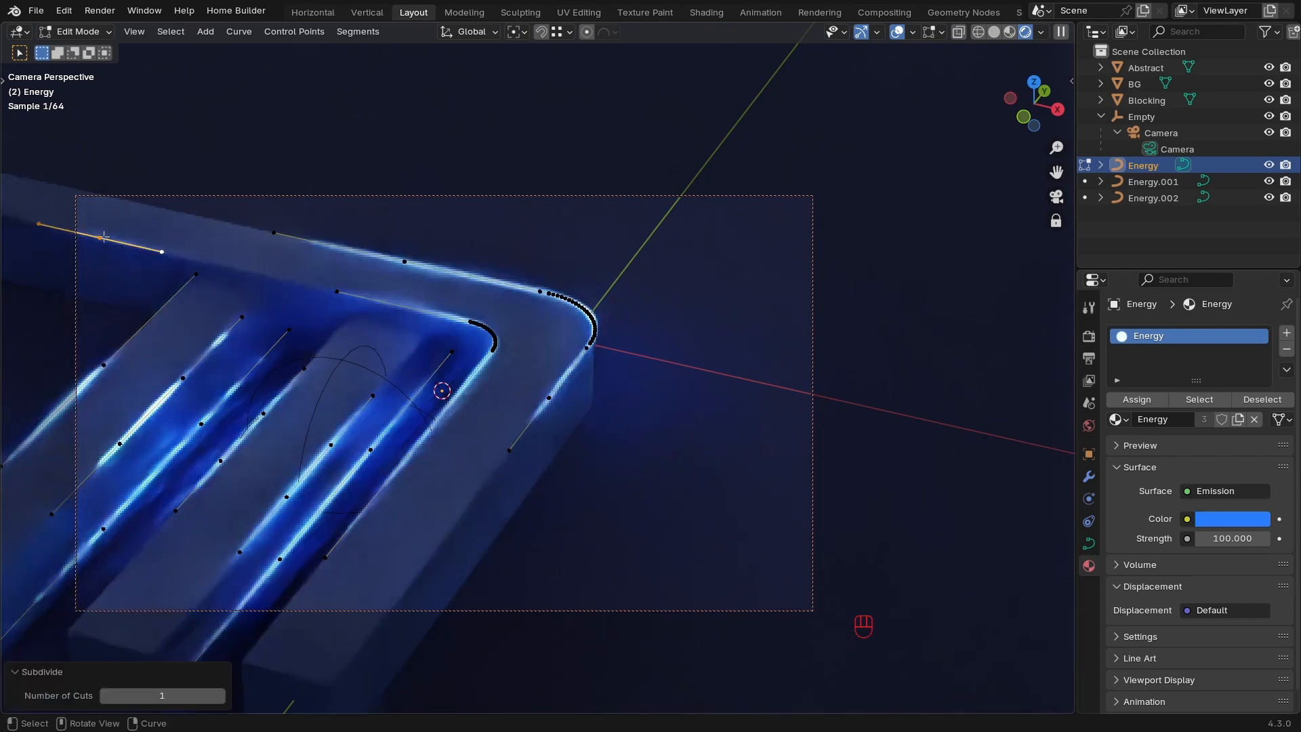
Scale the radius of the segment's new midpoint by 1.677 and taper its near endpoint to radius 0.
key(alt+s)
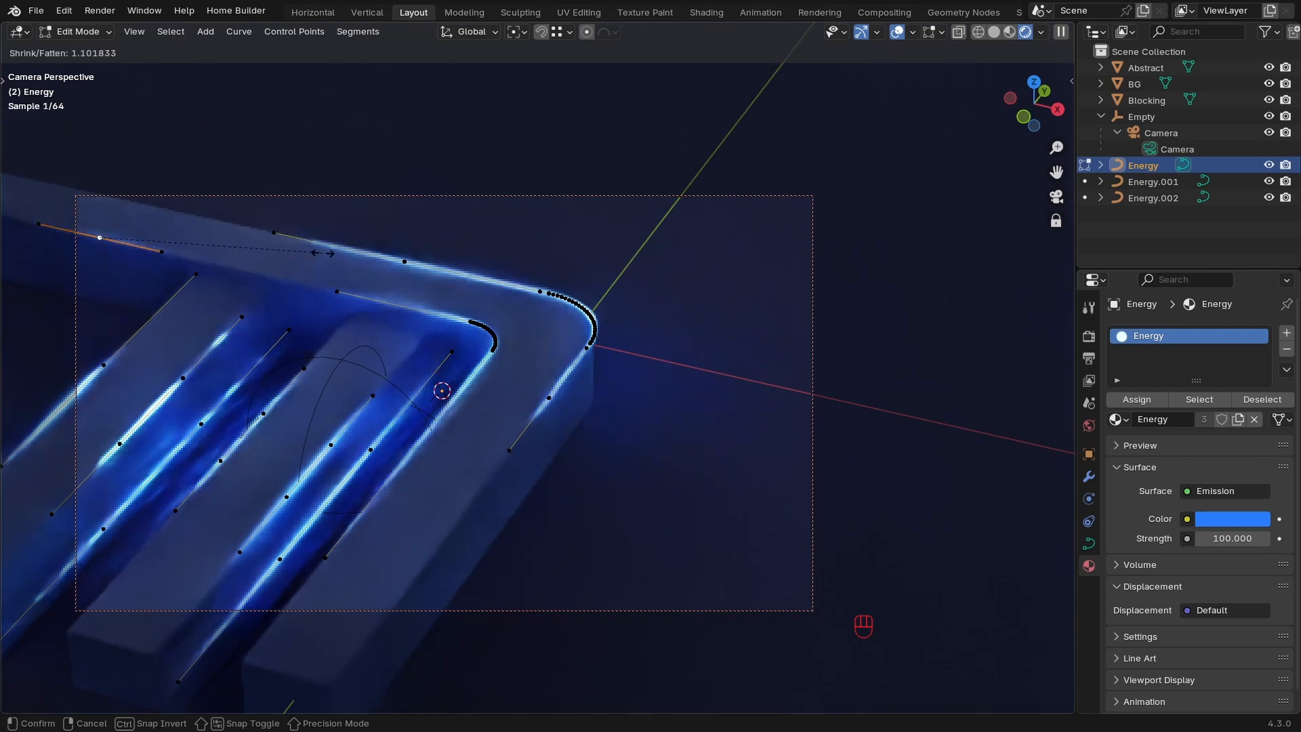
click(439, 268)
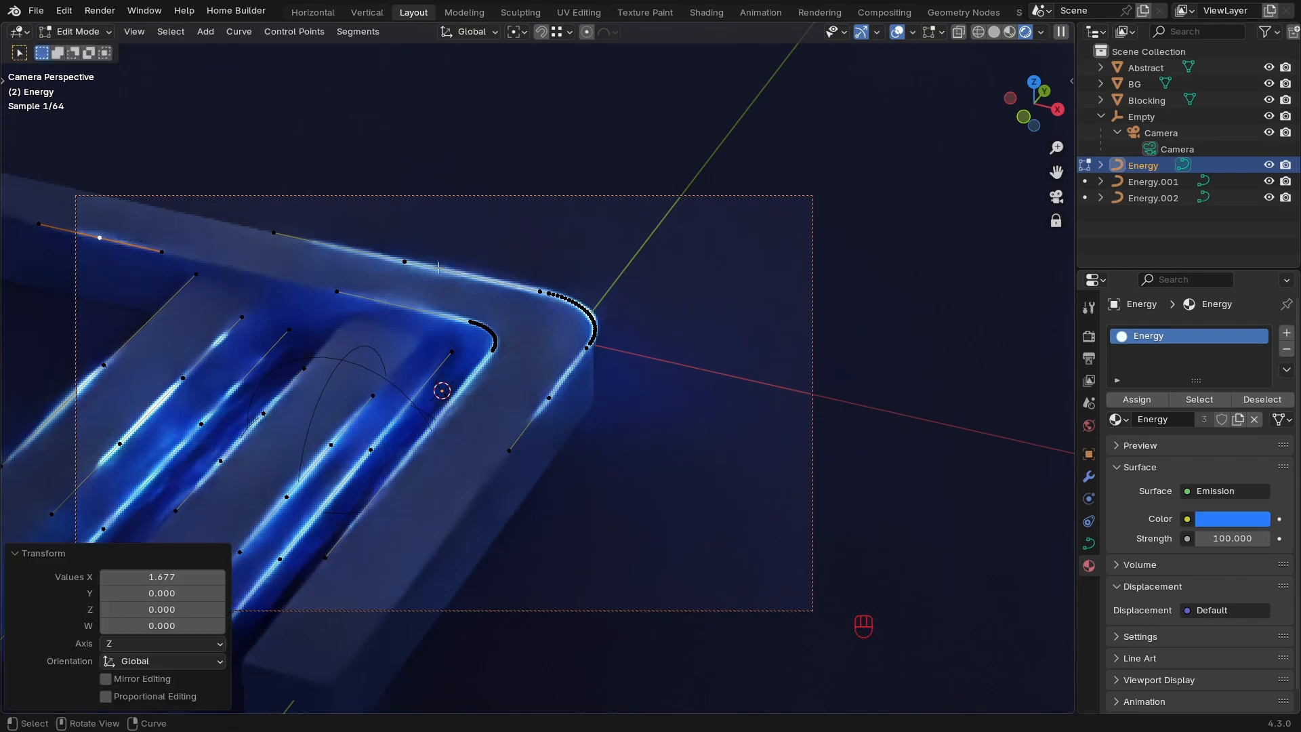
click(164, 253)
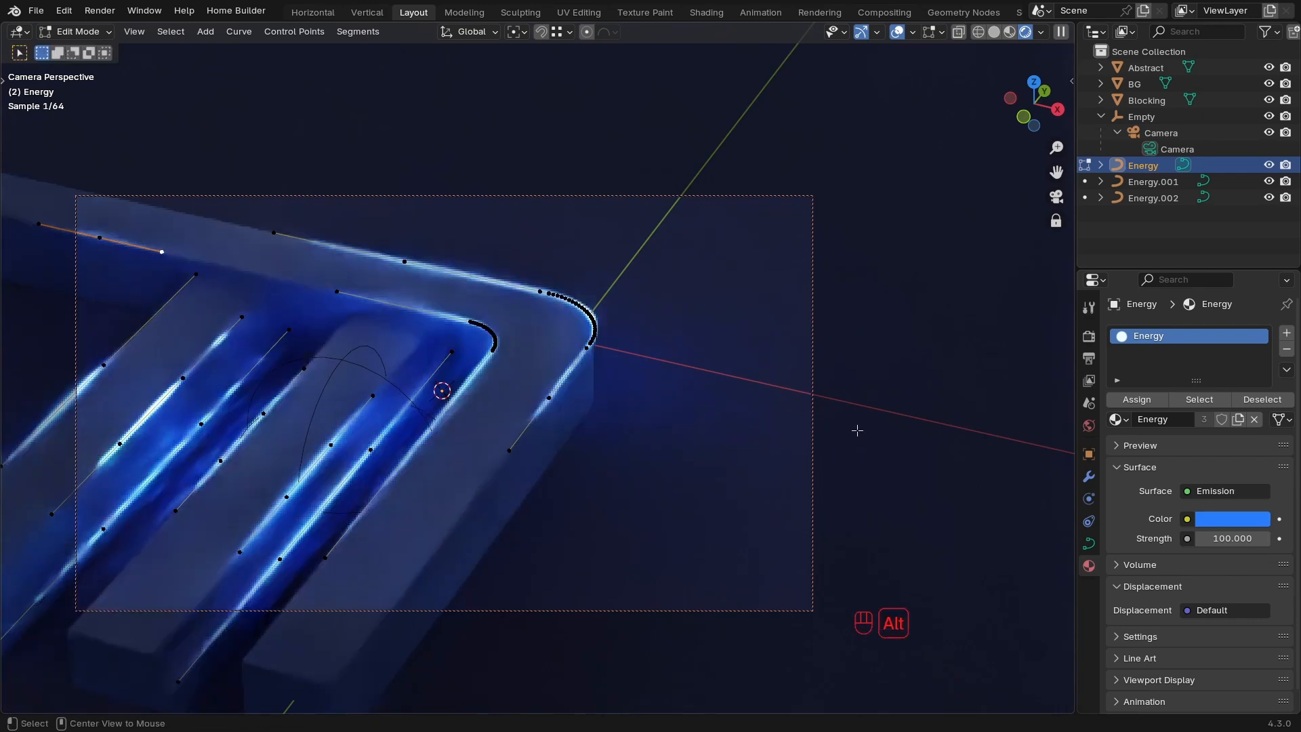
key(alt+s)
text(0)
click(662, 374)
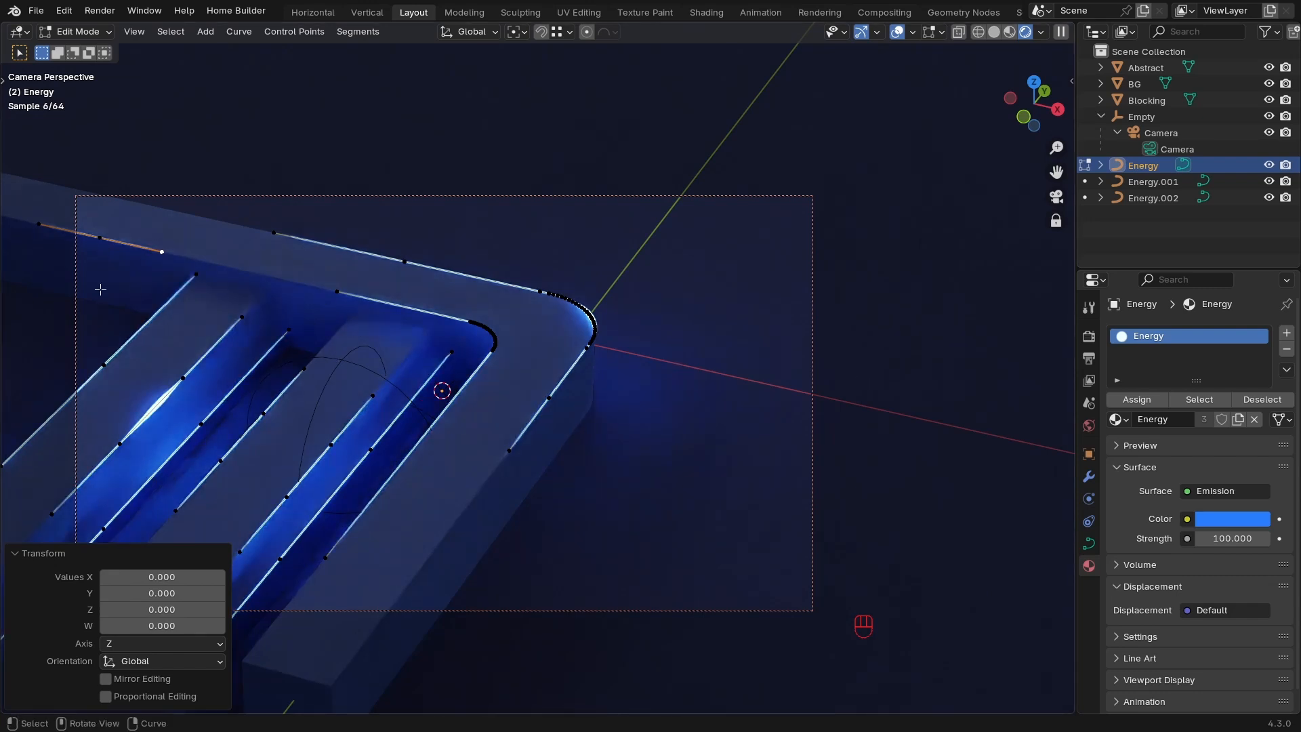
key(Tab)
click(531, 262)
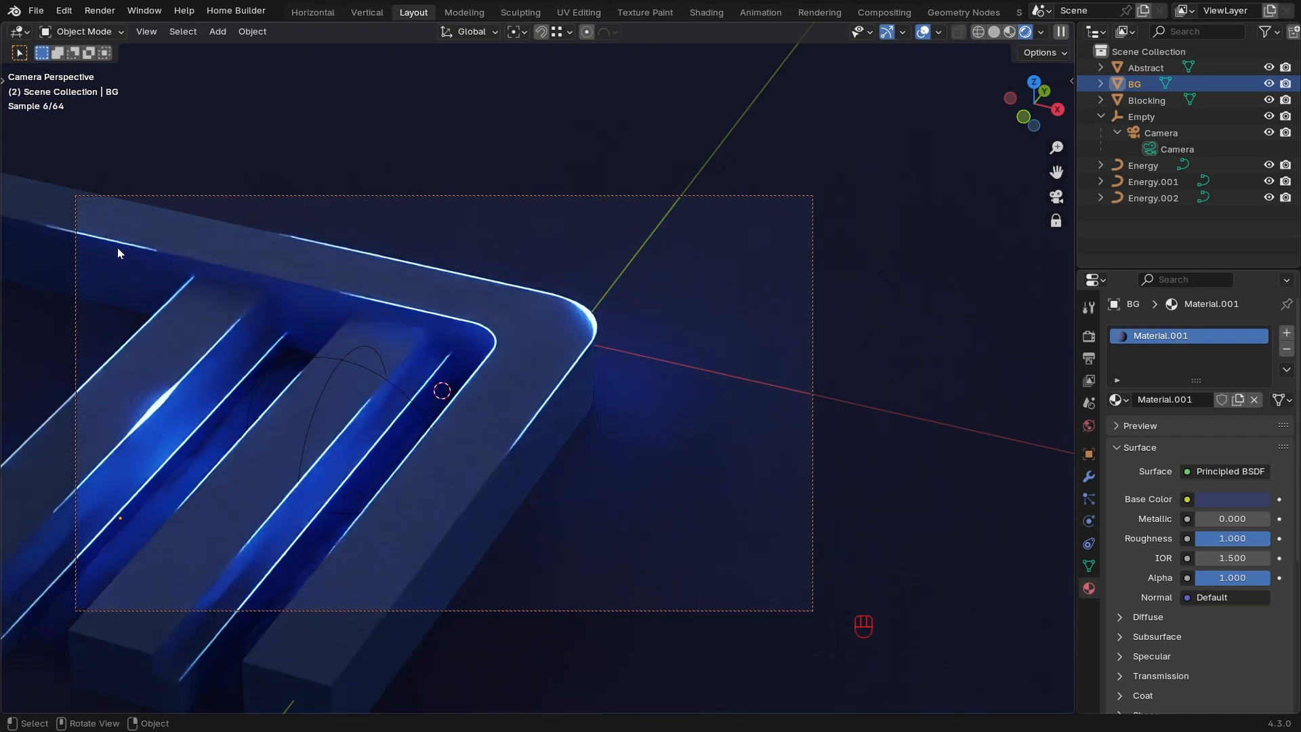
Move the whole copied energy segment -0.6895 m along global X, farther from the corner, and finish editing the curve.
key(Tab)
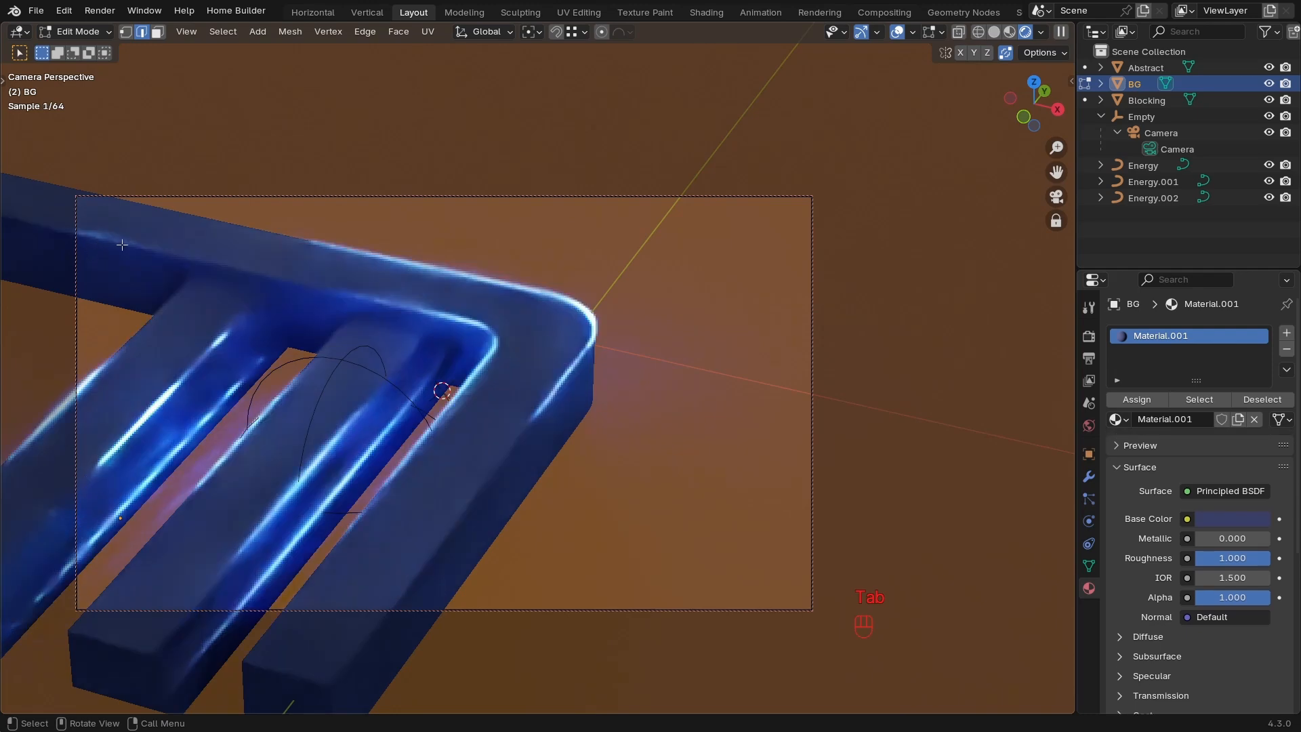
key(Tab)
click(164, 254)
click(122, 244)
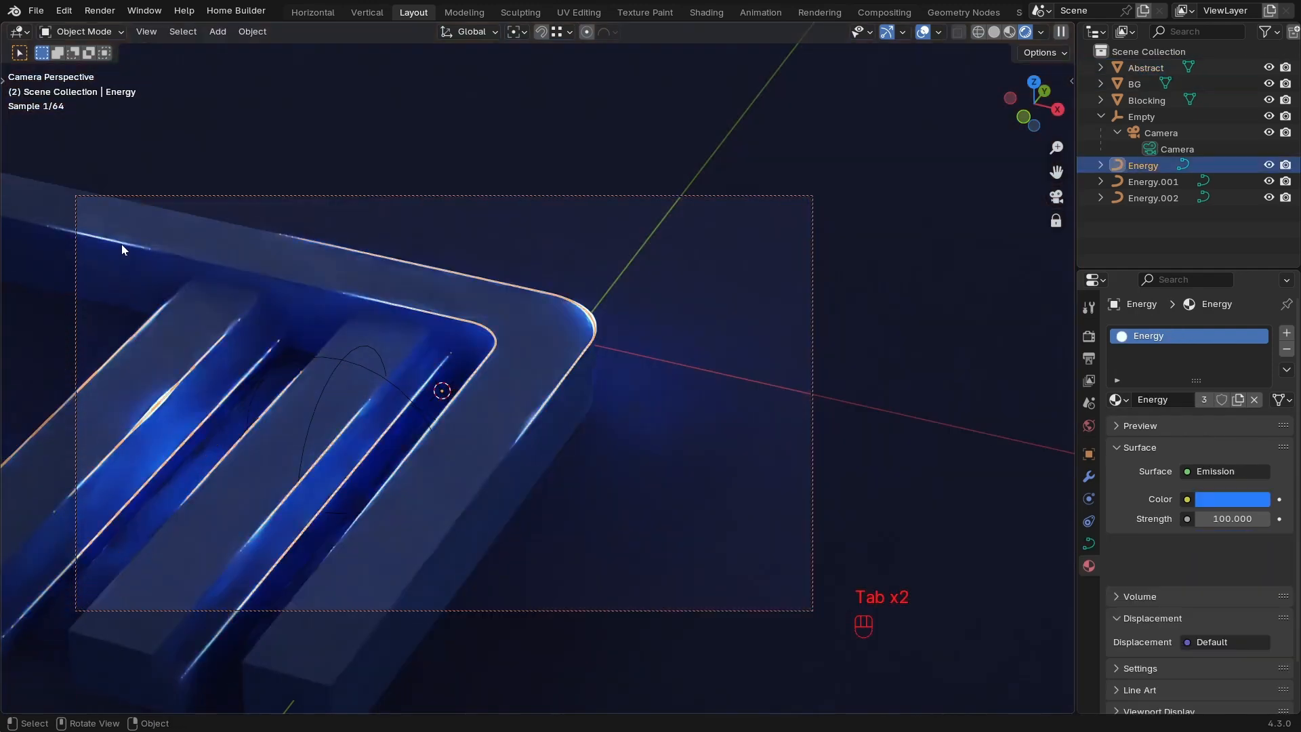
key(Tab)
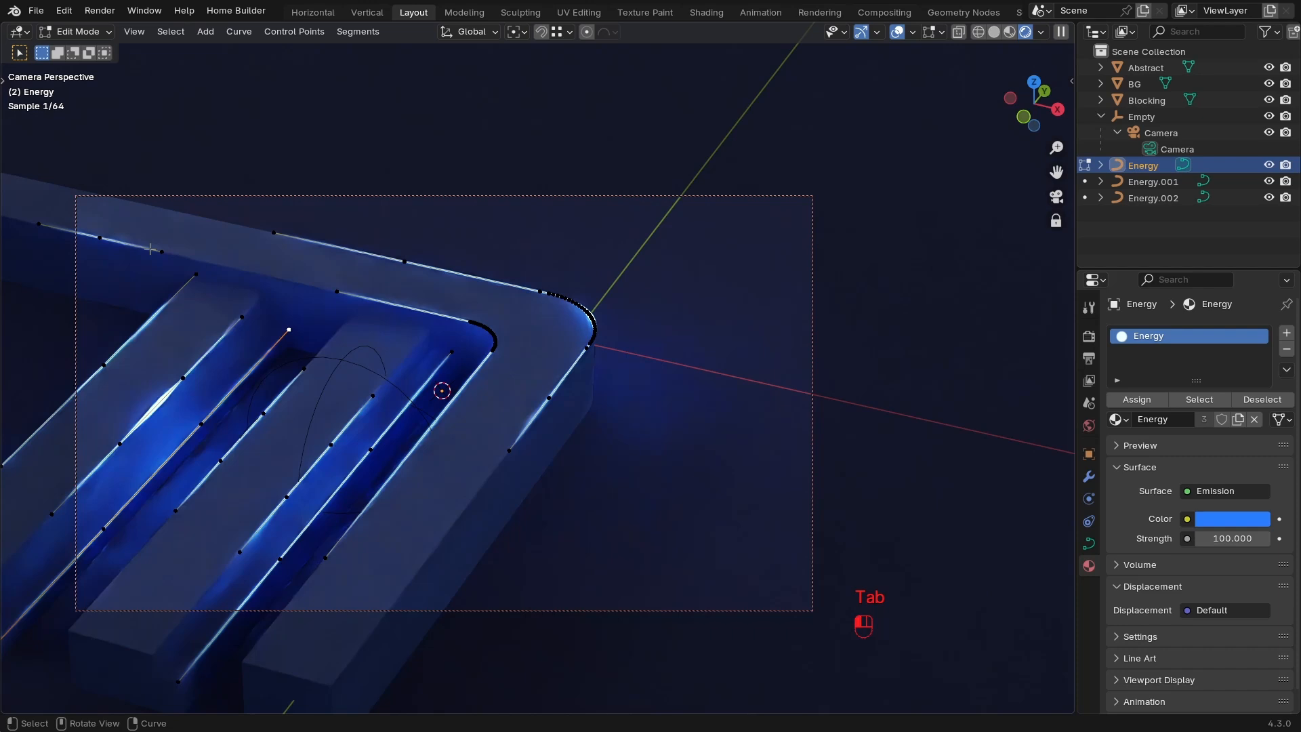
key(l)
key(g)
key(x)
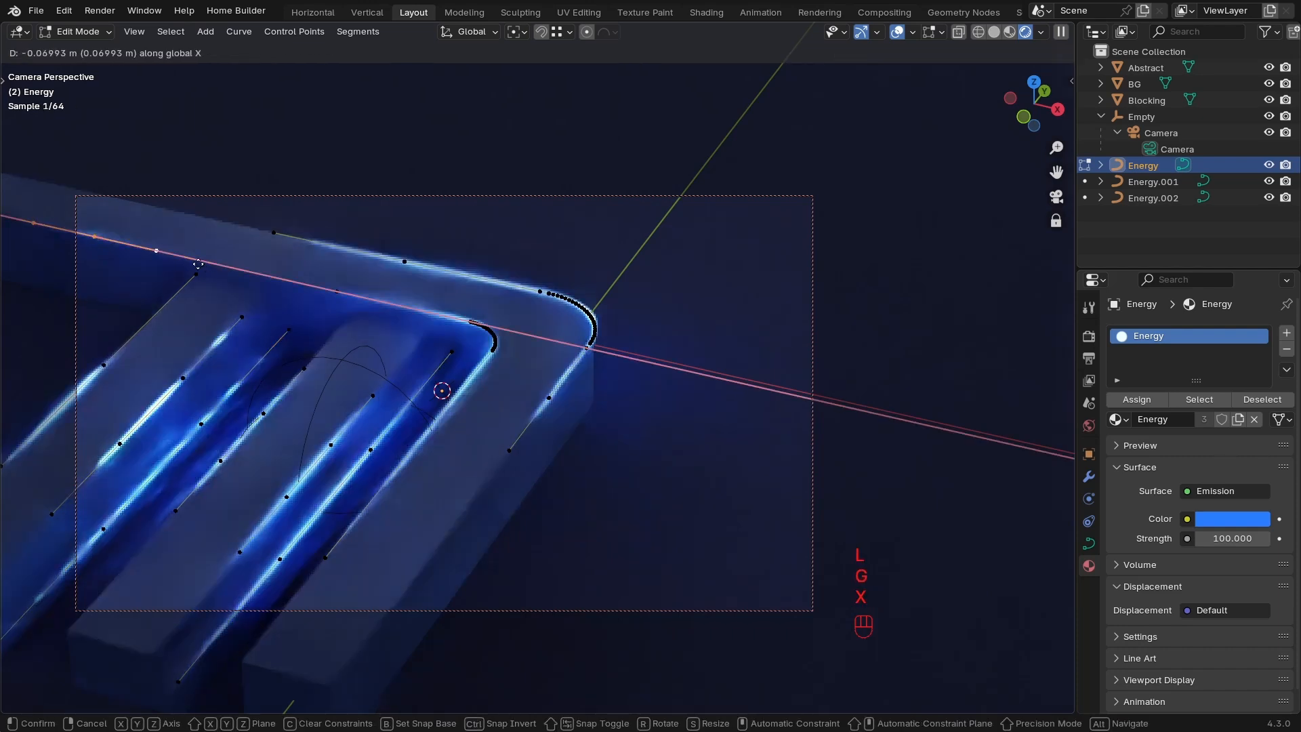
click(172, 256)
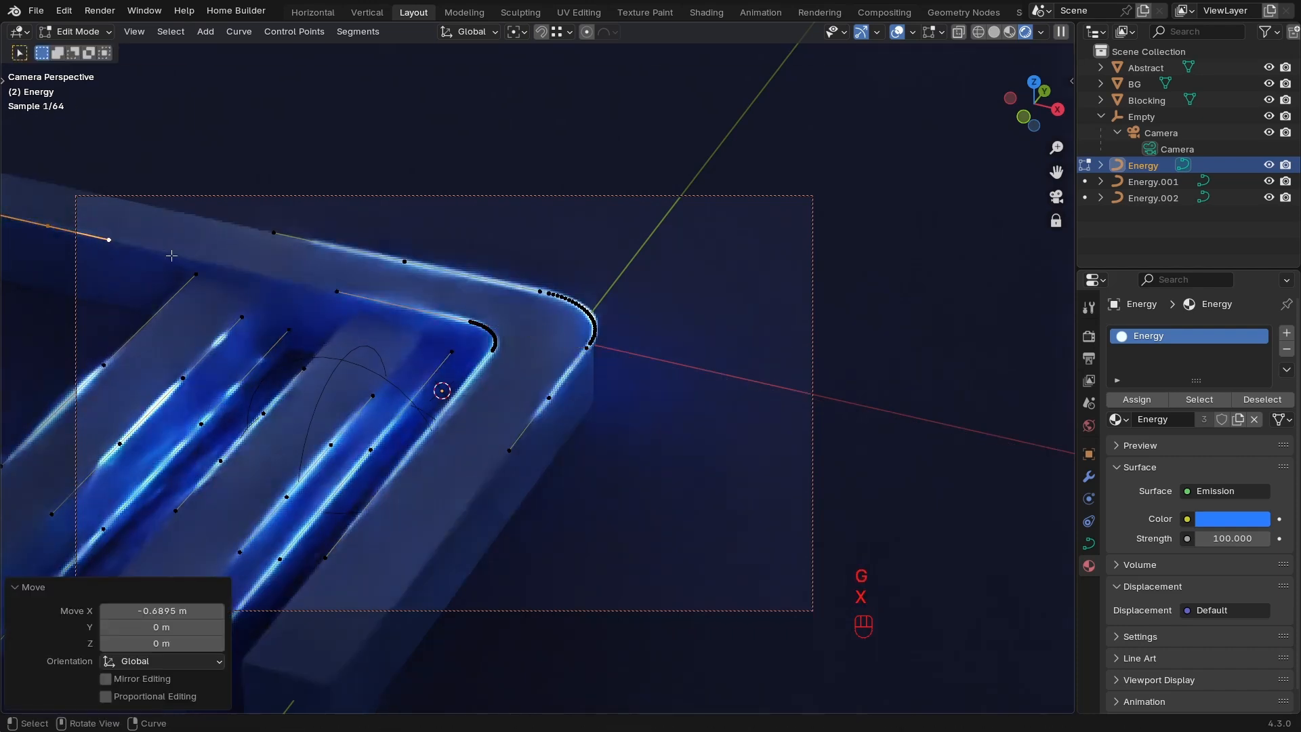
key(Tab)
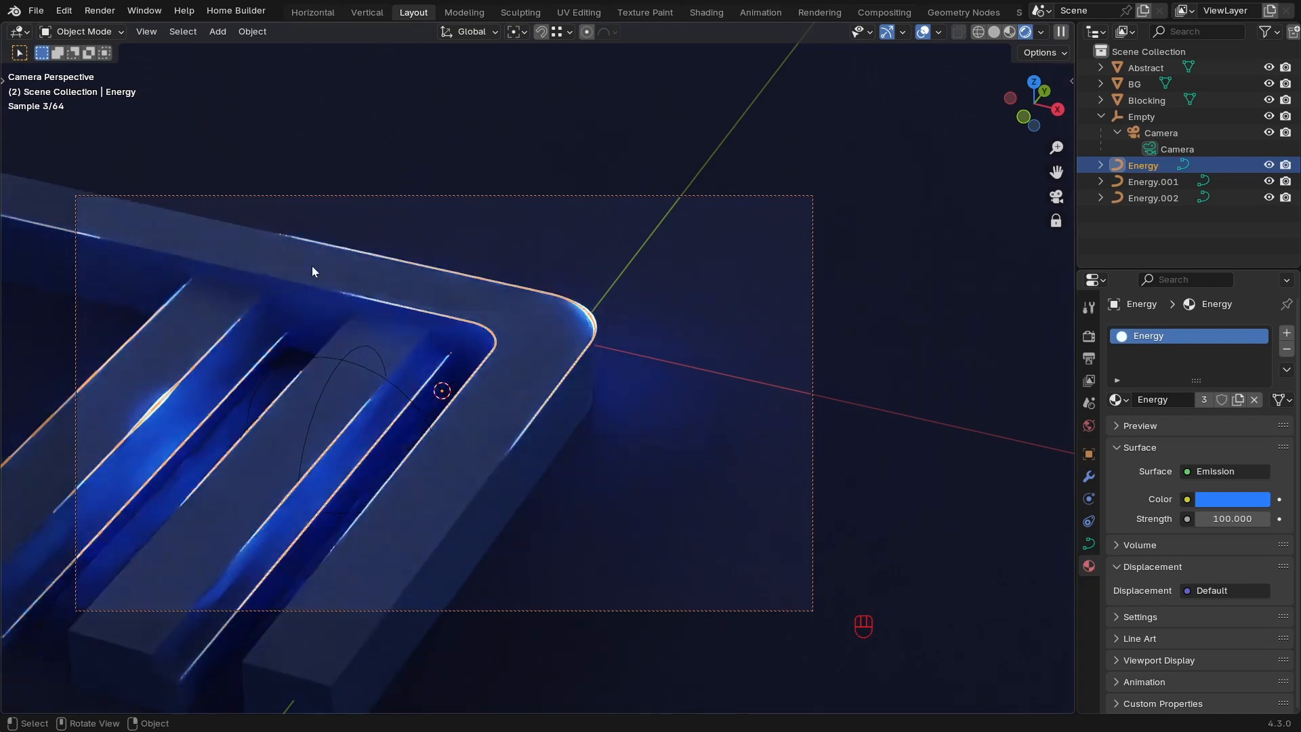
click(770, 367)
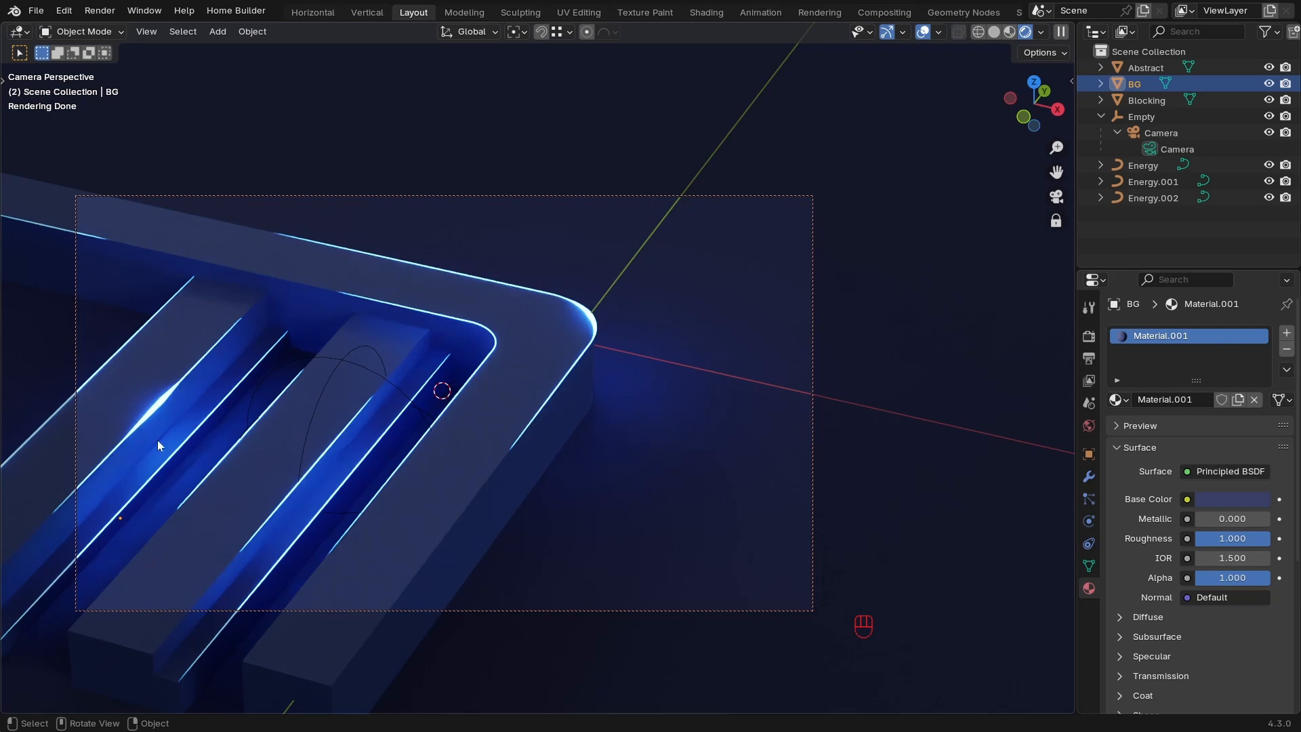
Select the camera's parent empty and add a Timeline editor below the 3D viewport.
click(341, 366)
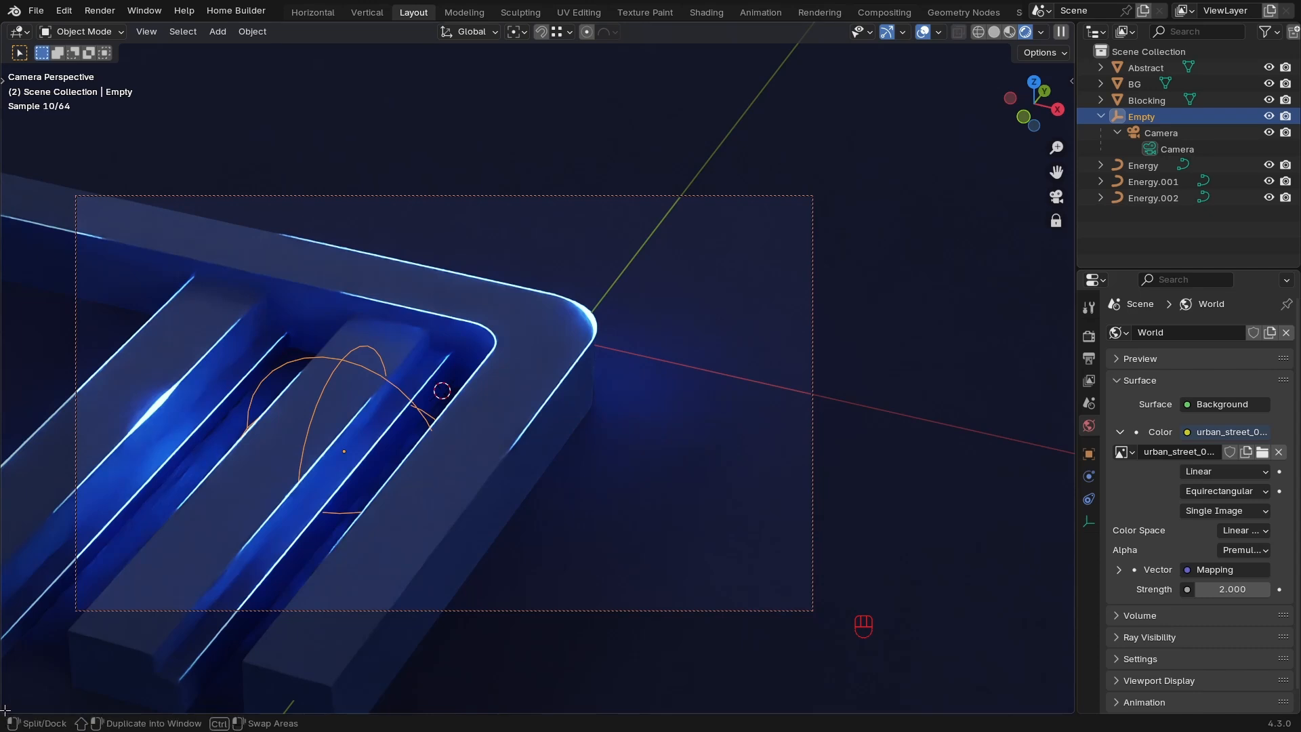
drag(5, 710, 19, 639)
click(19, 649)
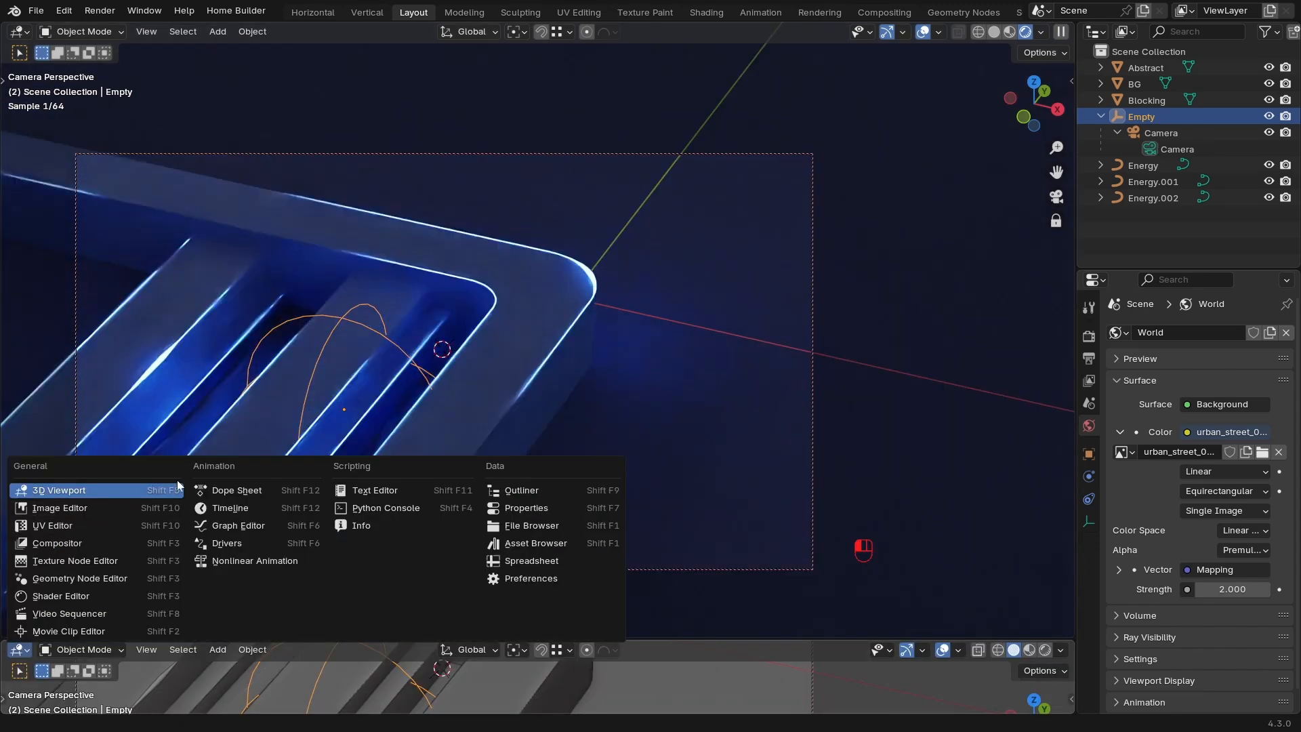
click(234, 508)
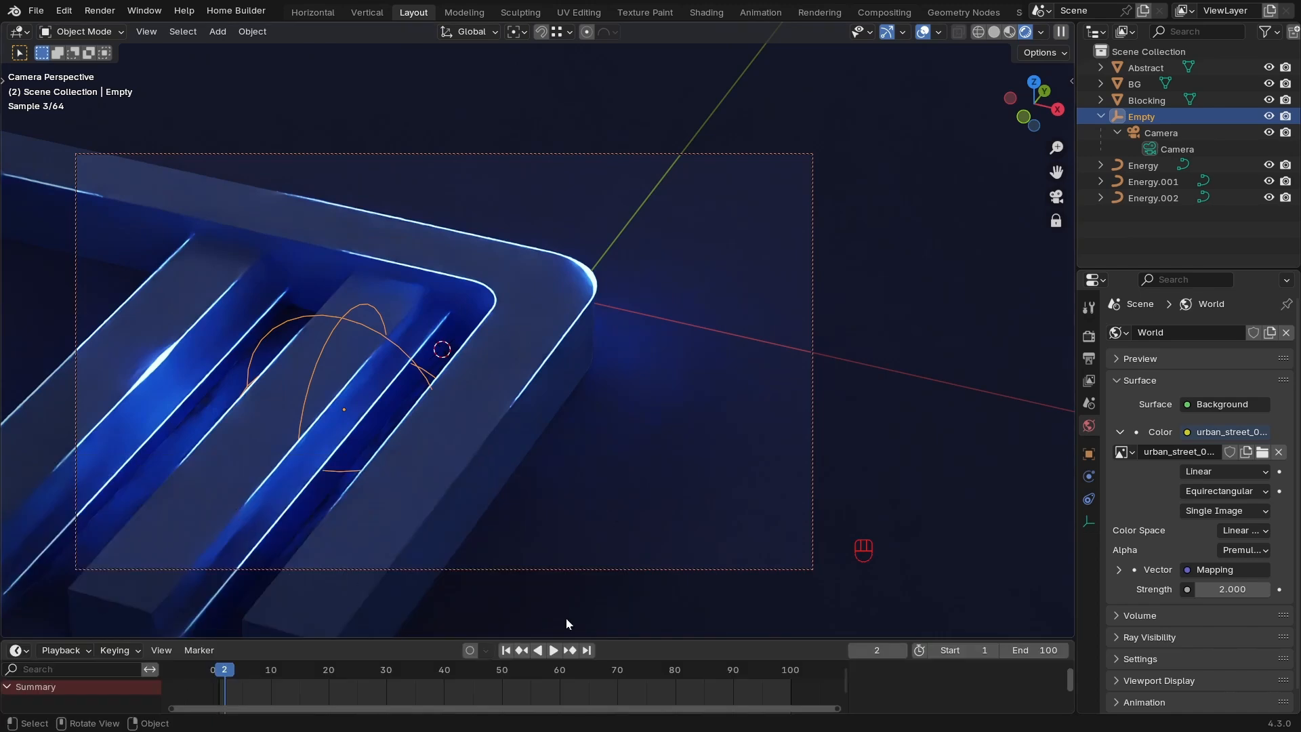
Extend the timeline across the space beneath the properties editor and make it taller.
drag(1081, 712, 1093, 641)
right_click(1077, 668)
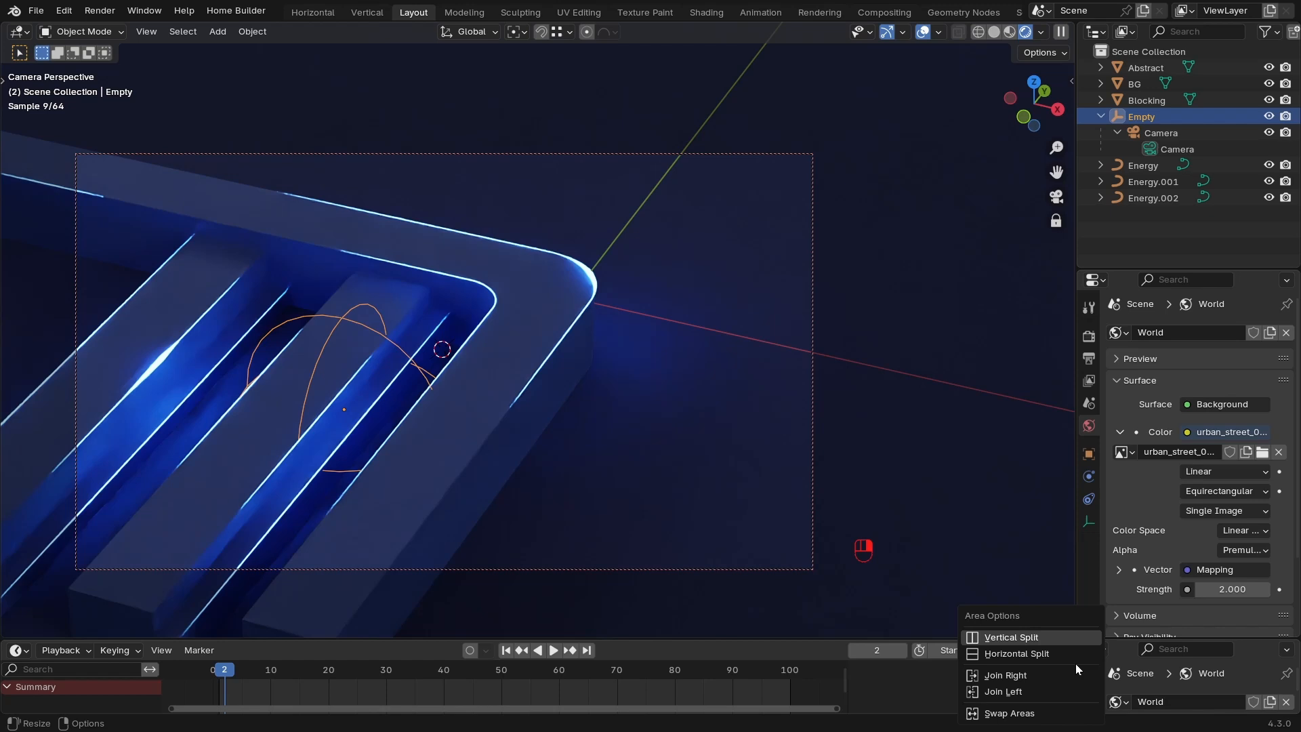
click(1027, 676)
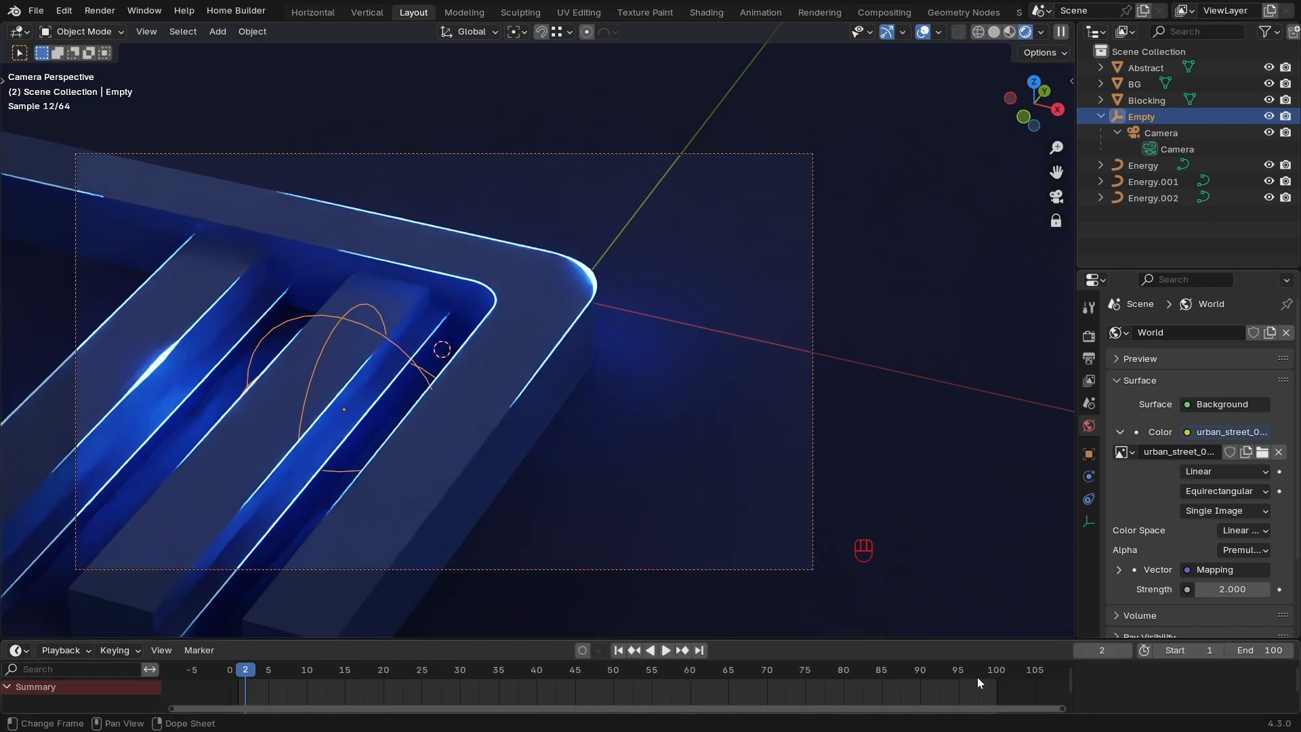
drag(766, 639, 775, 590)
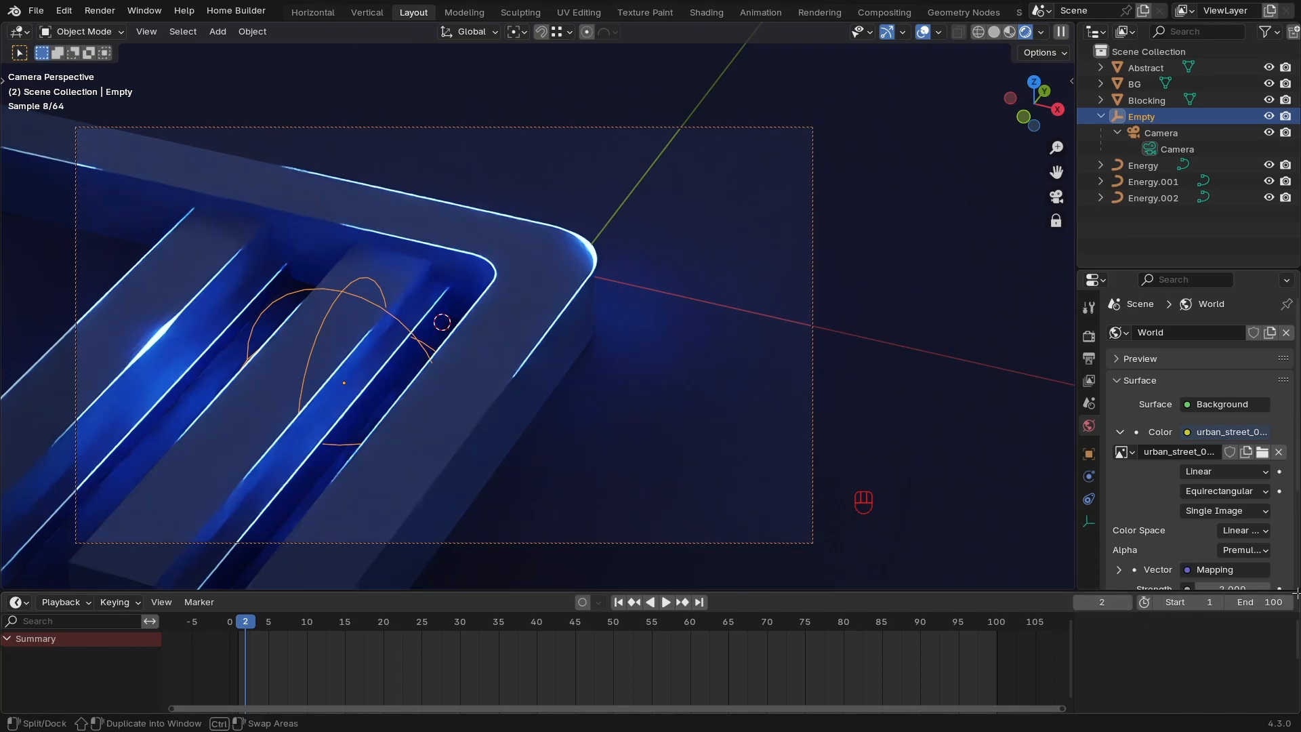
Give the space beneath the properties editor back to it, so the timeline spans only the viewport's width.
drag(1295, 591, 1087, 619)
right_click(1117, 591)
click(1052, 646)
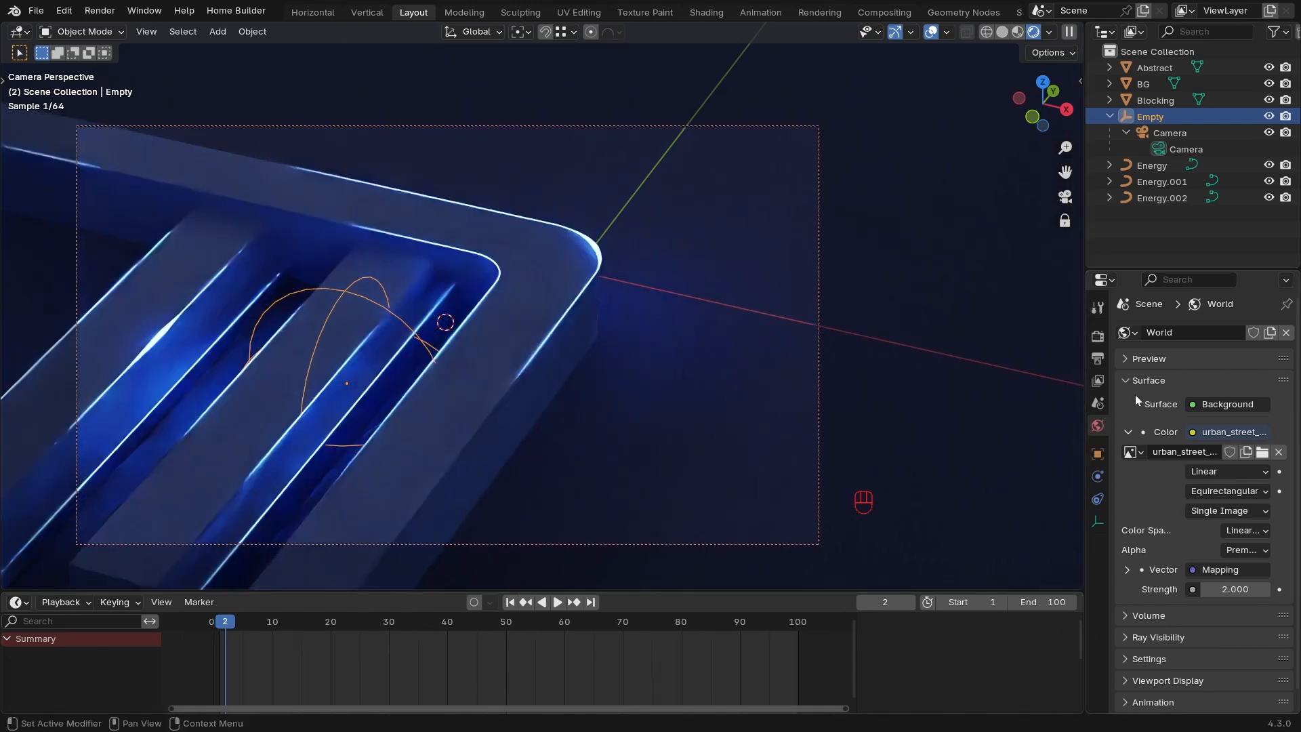
click(1104, 280)
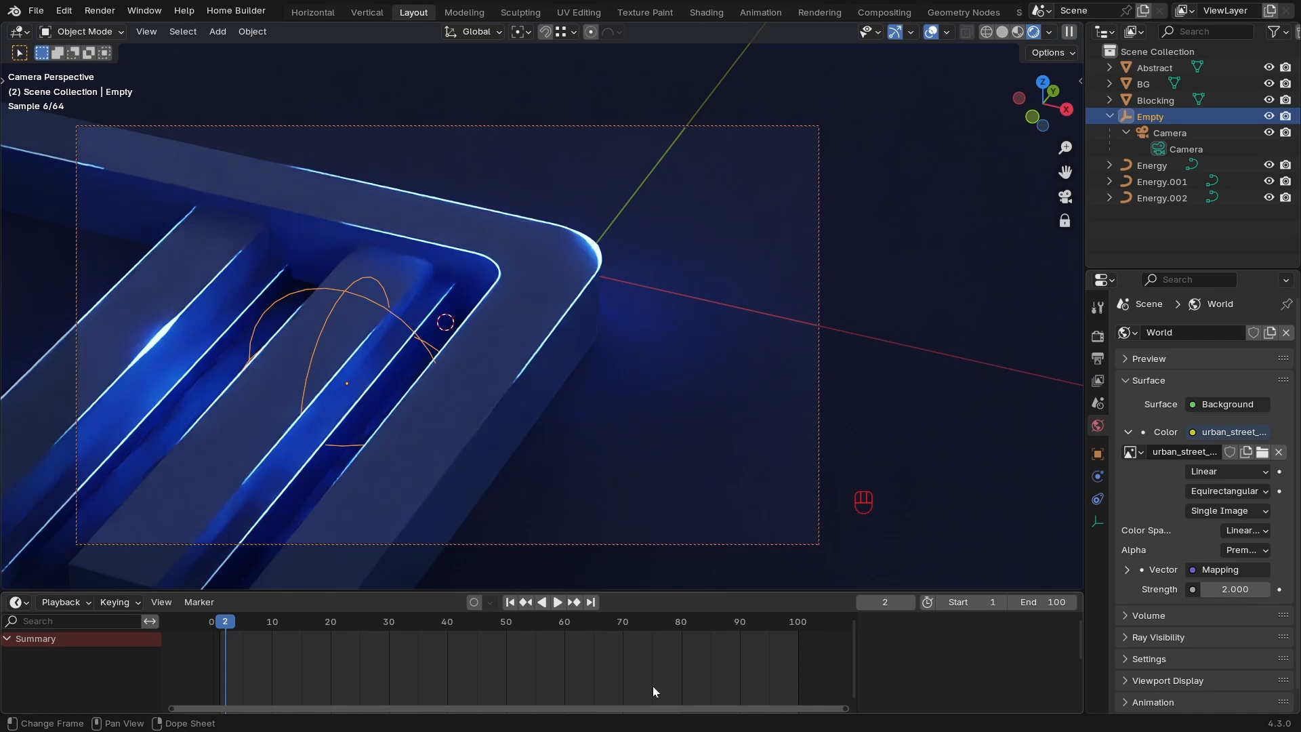
Frame the timeline range, go to frame 1 and insert a rotation keyframe on the empty.
mouse_move(475, 639)
ctrl+middle_down()
mouse_move(486, 634)
mouse_move(472, 641)
ctrl+middle_up()
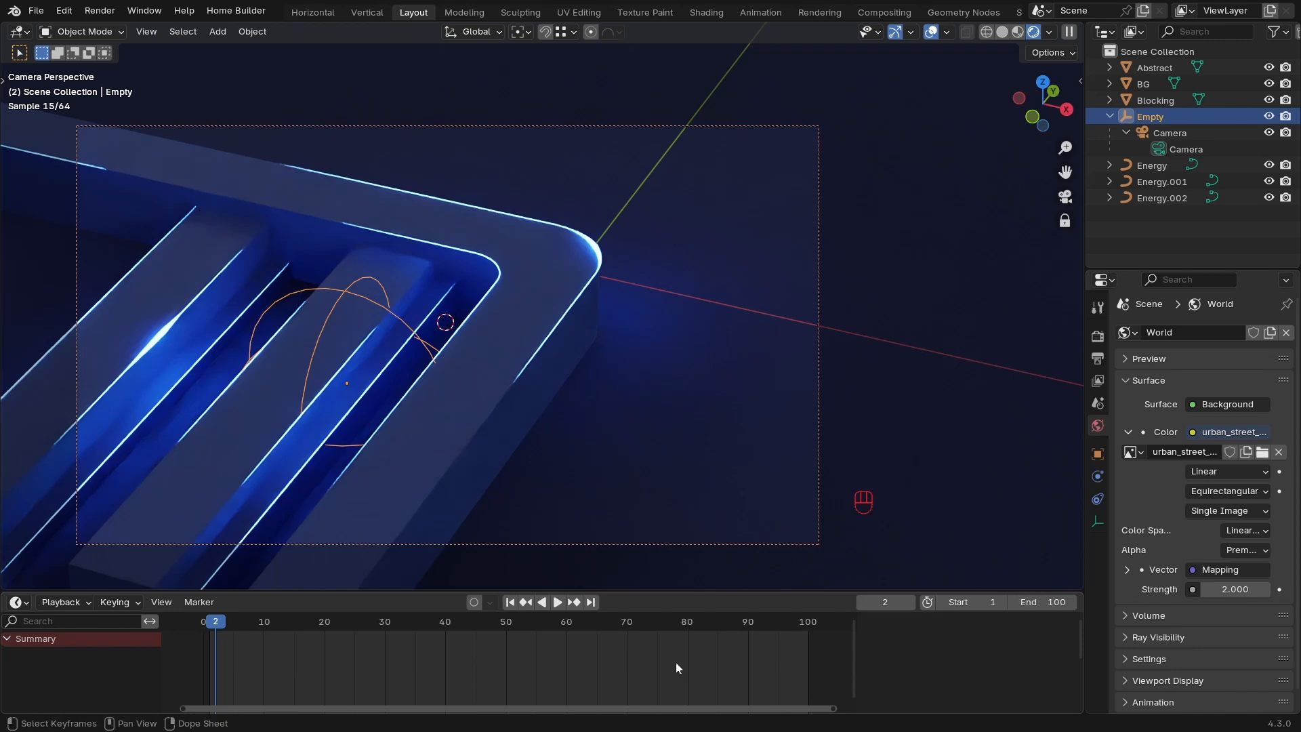
middle_drag(676, 661, 695, 664)
click(511, 602)
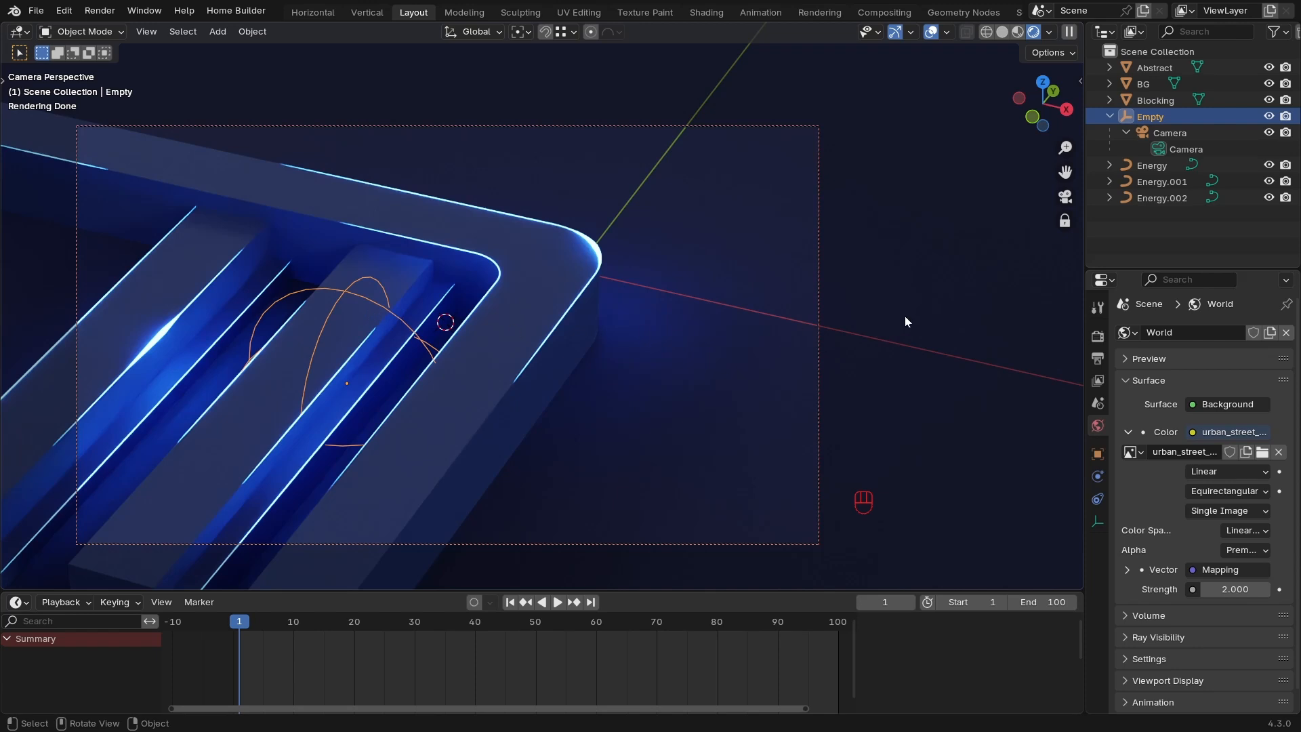
key(n)
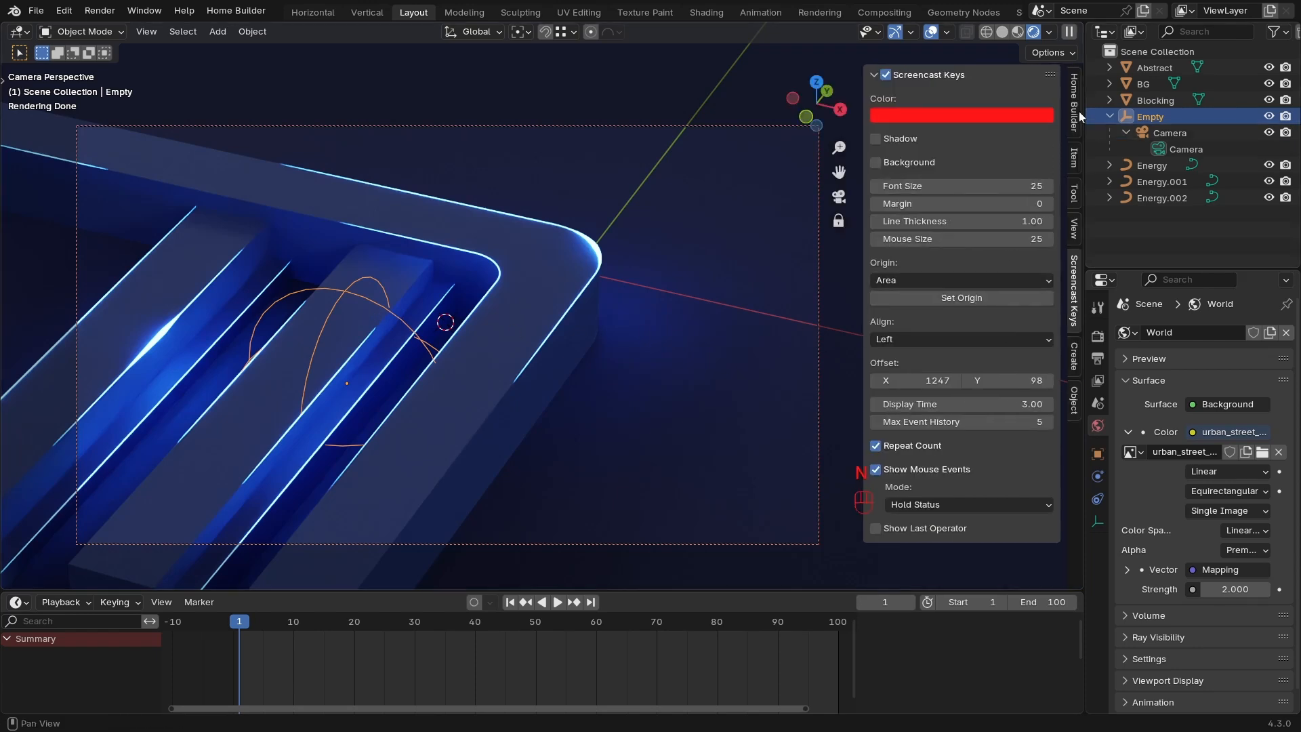
click(1075, 161)
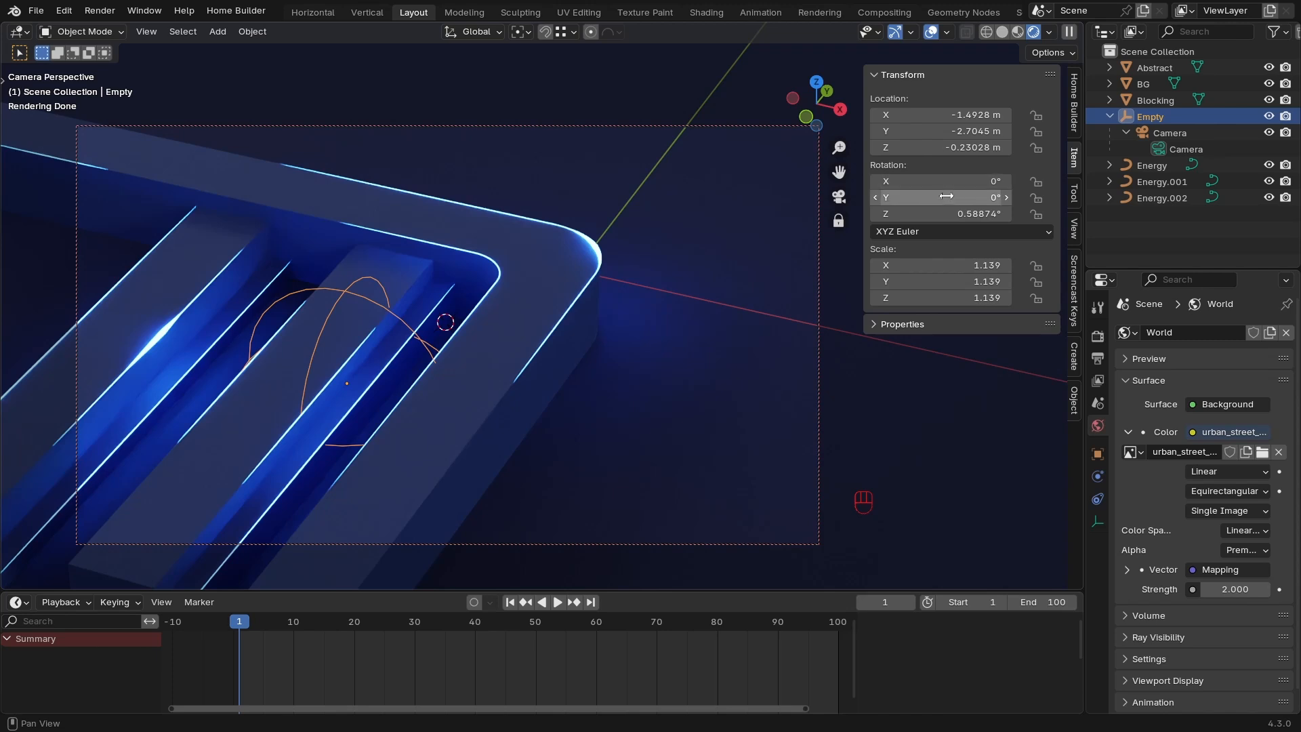
key(i)
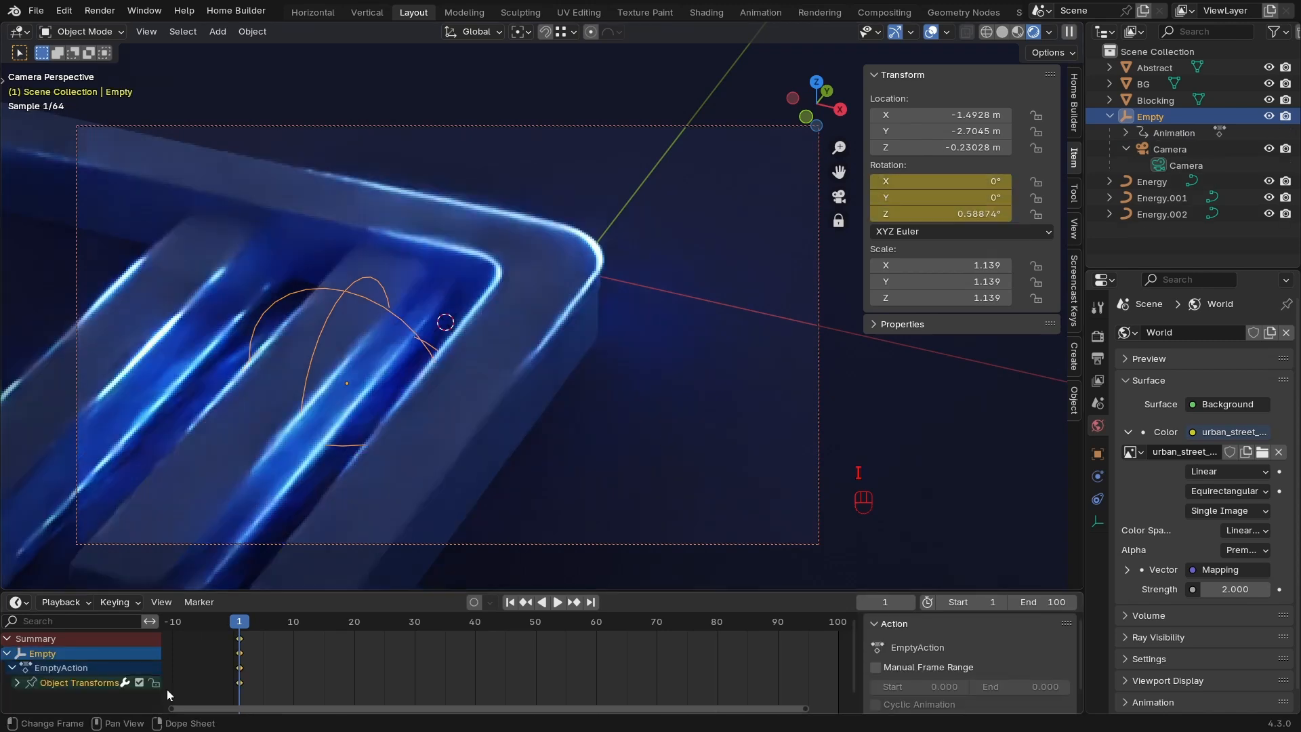
click(234, 622)
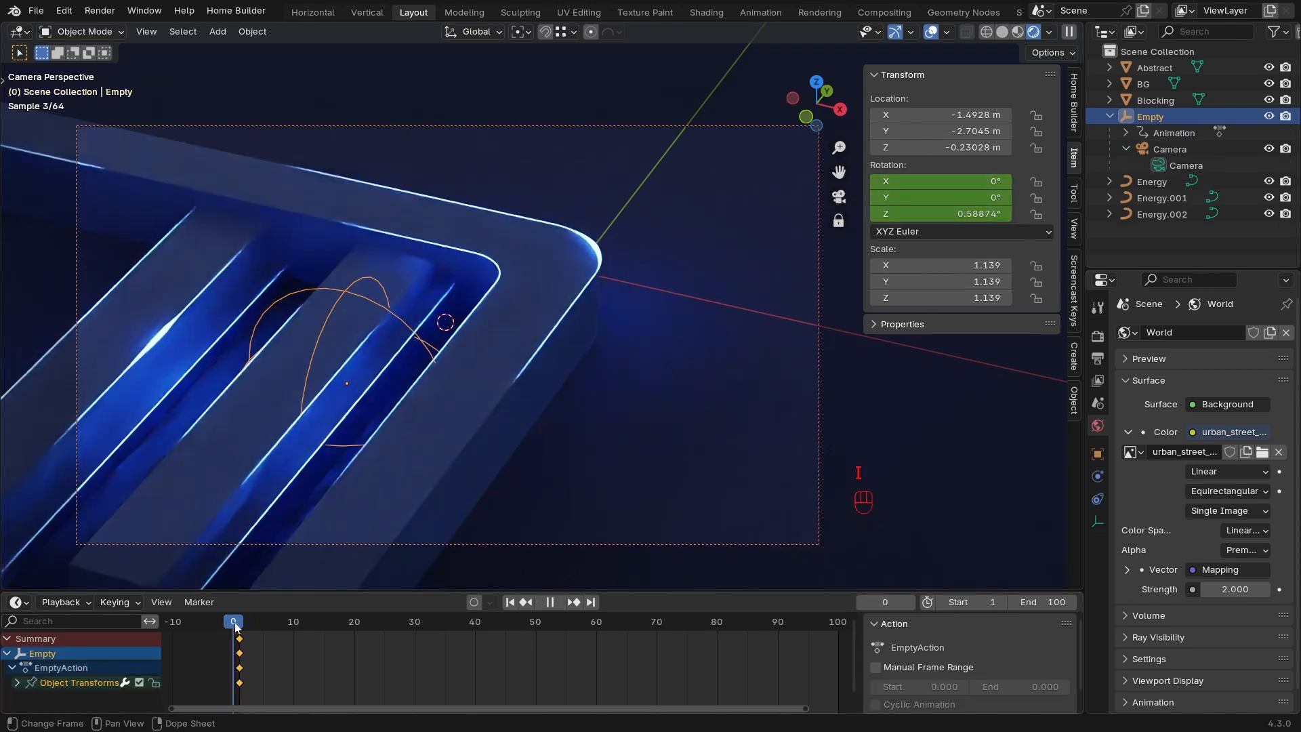
key(space)
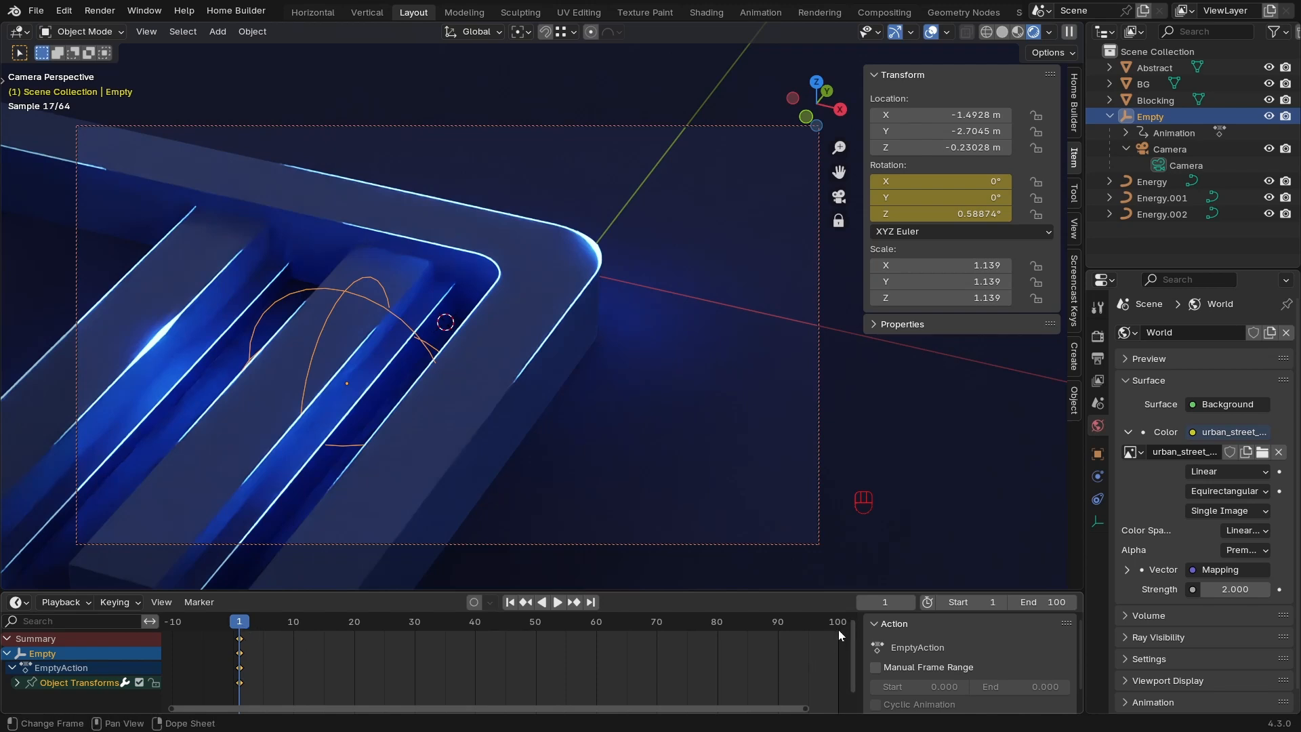
click(592, 602)
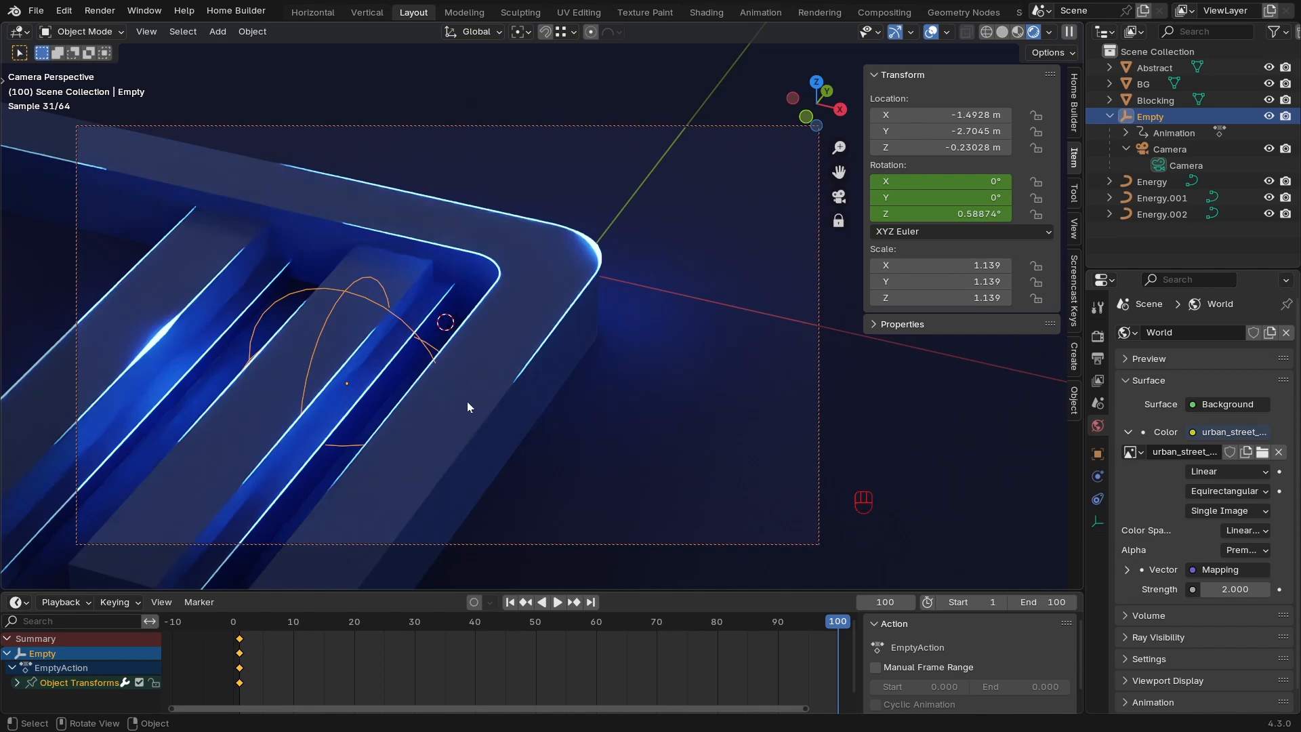
key(r)
key(r)
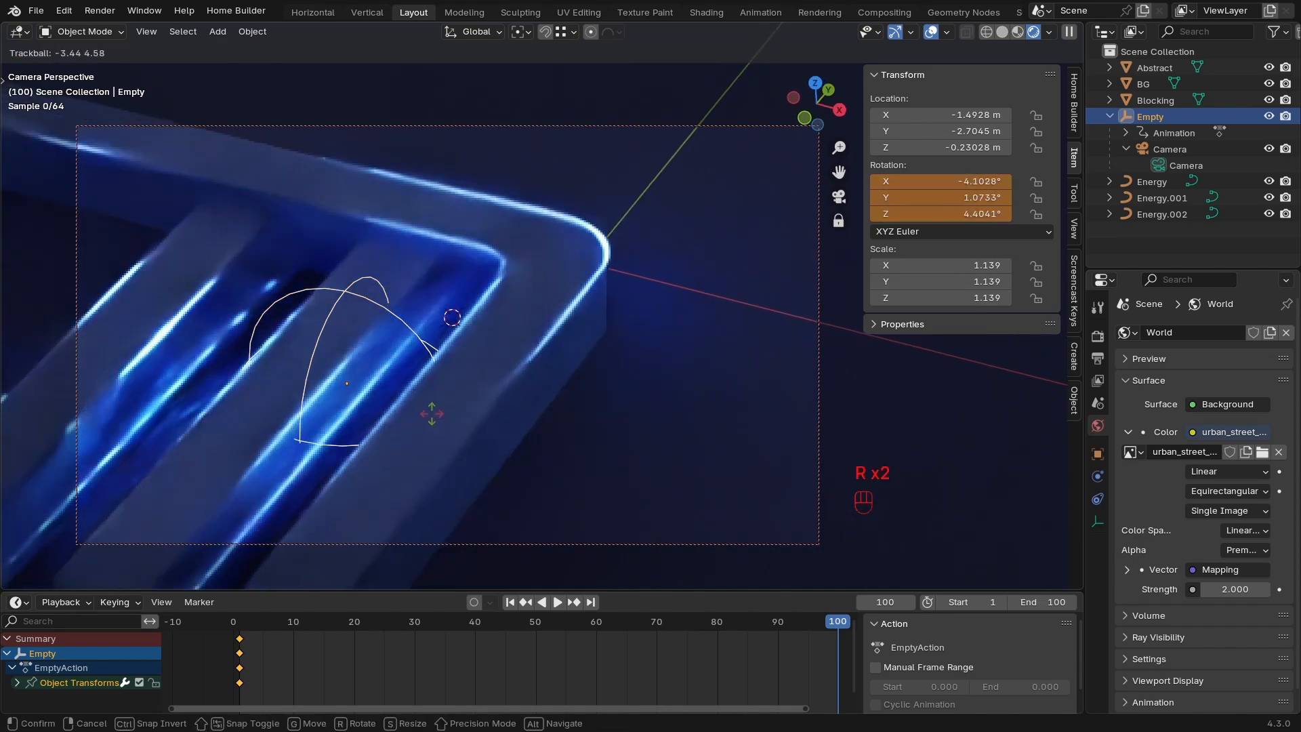
right_click(425, 411)
Switch the viewport to solid shading.
key(z)
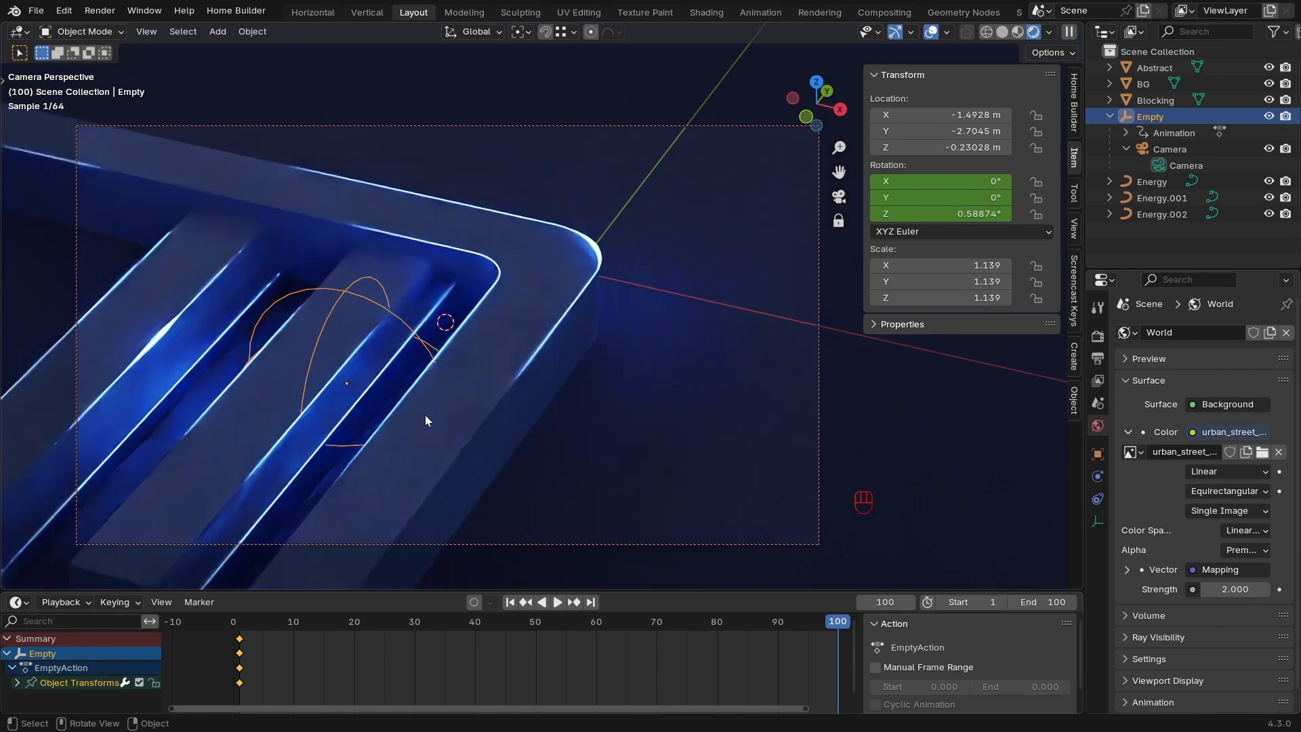
click(538, 417)
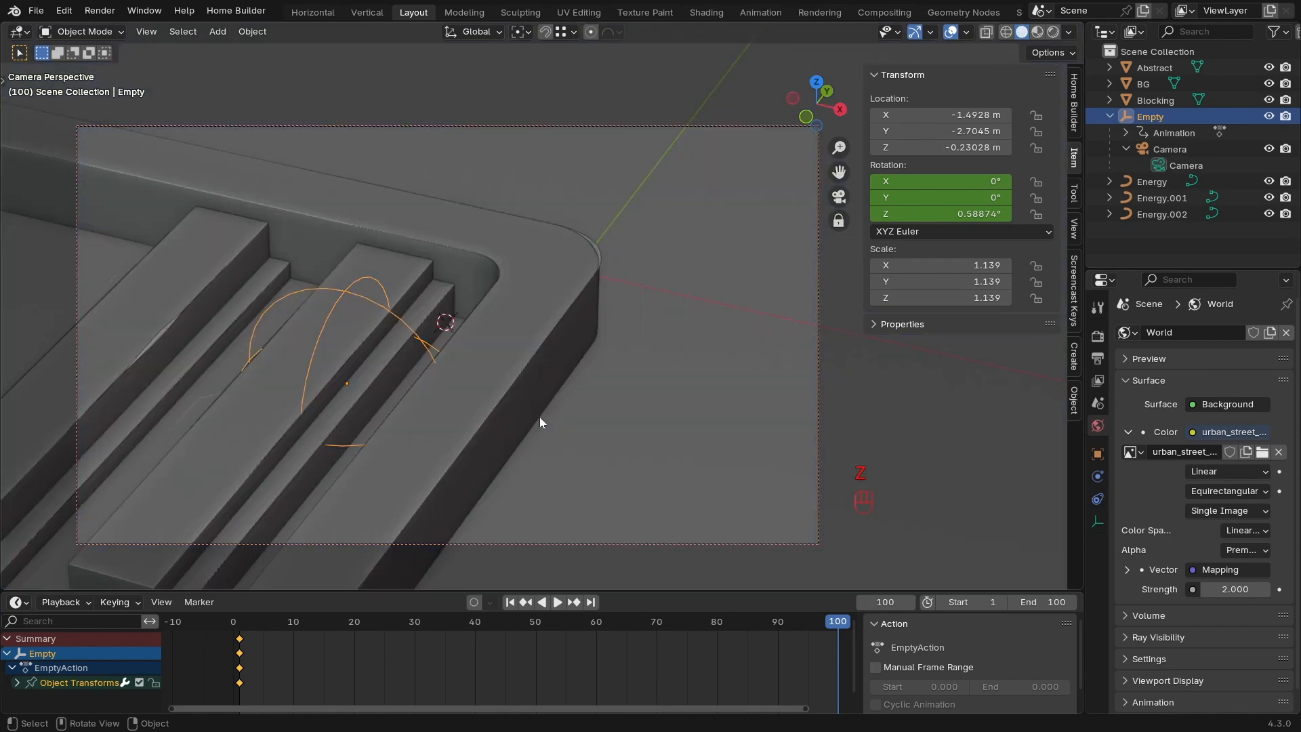
key(r)
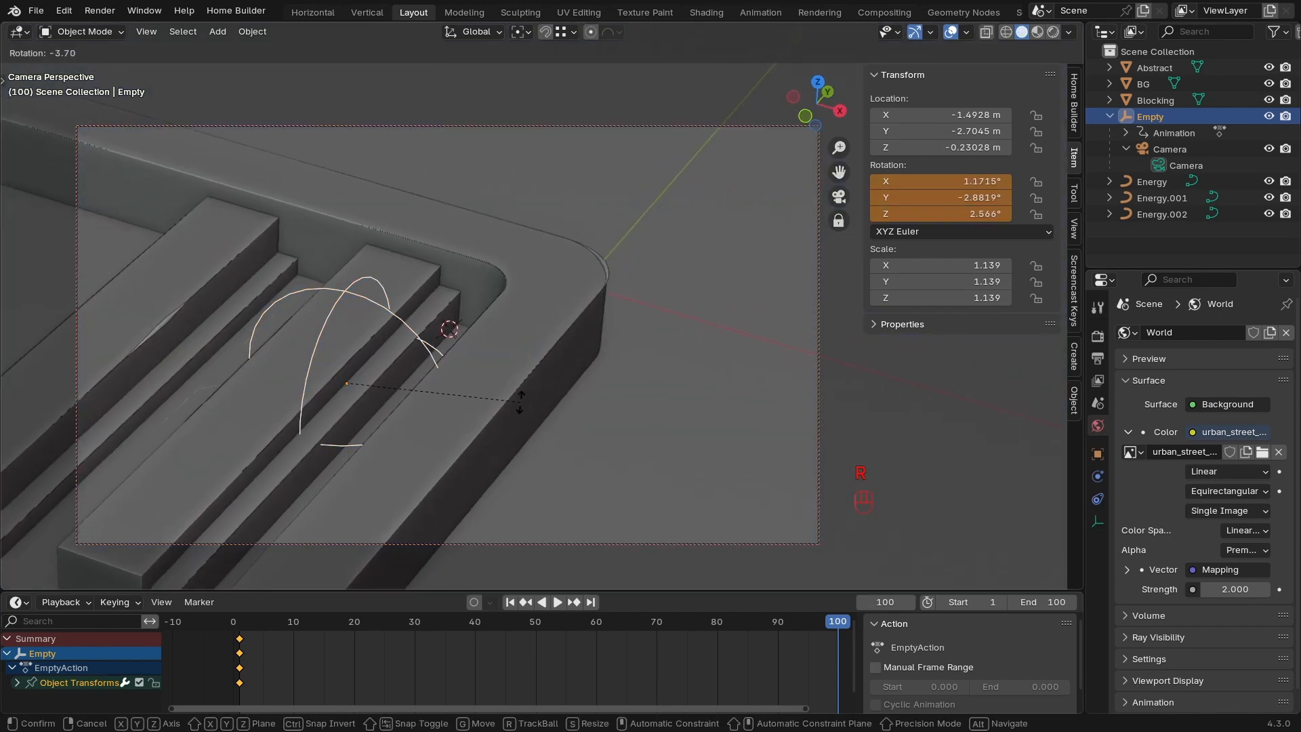
right_click(518, 405)
key(r)
key(r)
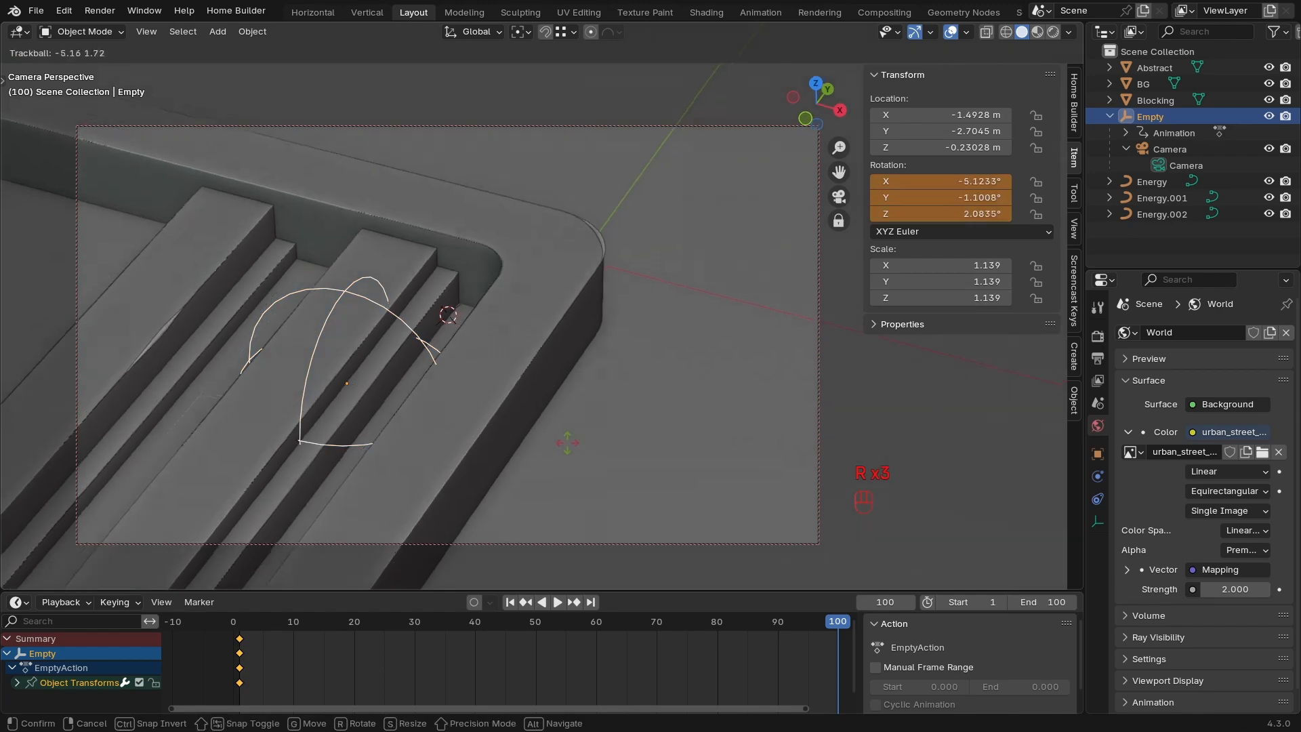
right_click(347, 609)
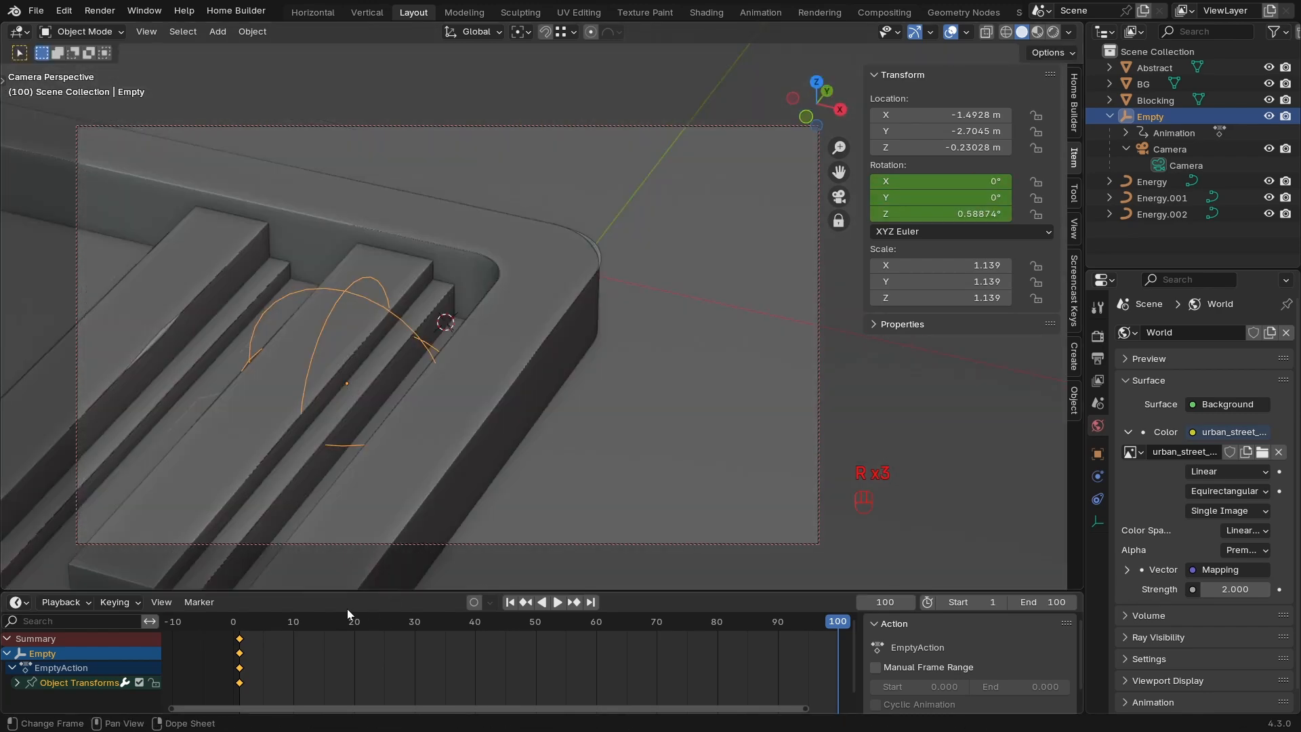
click(505, 602)
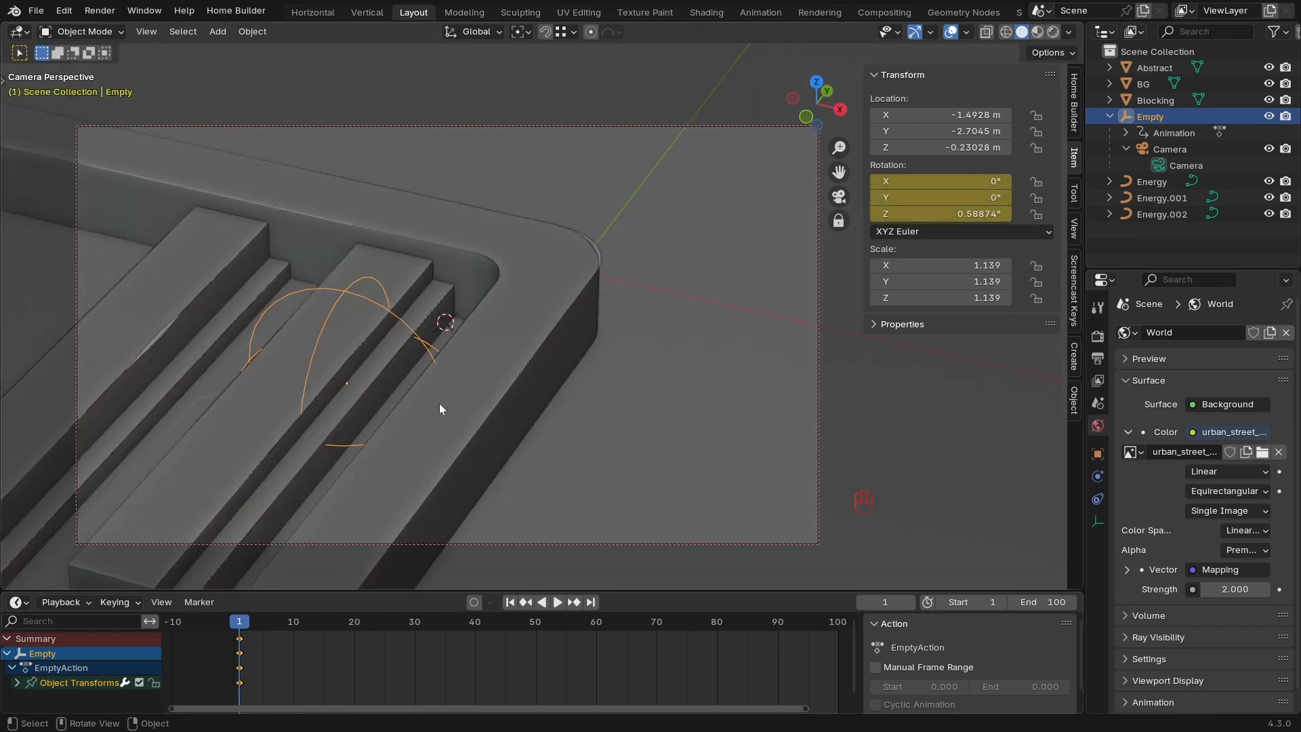
key(r)
key(r)
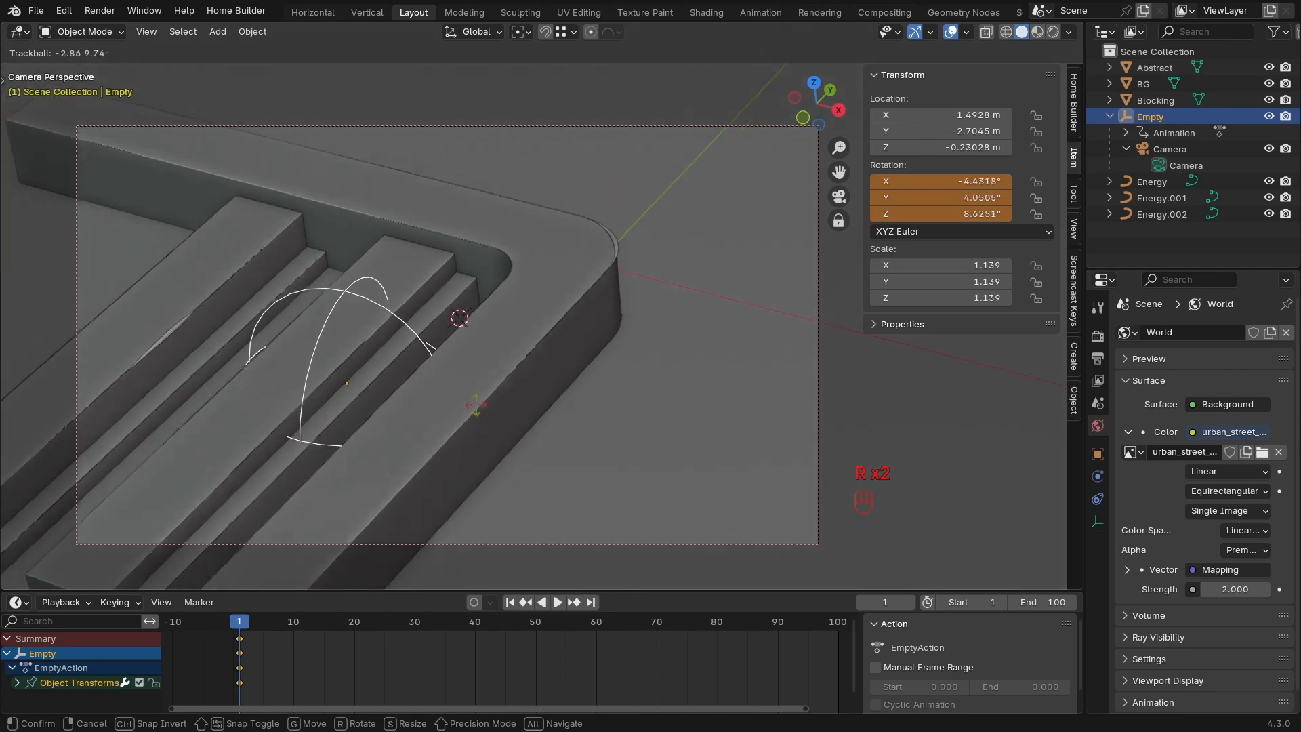
right_click(479, 406)
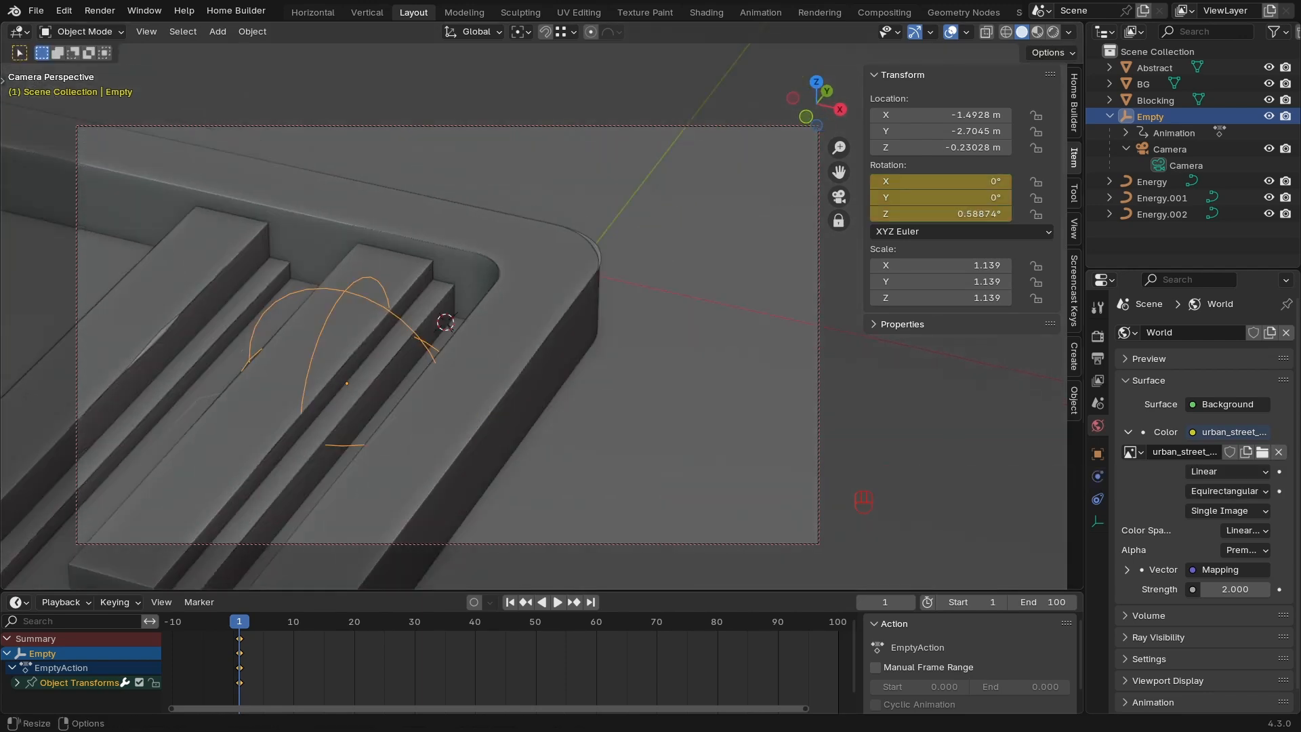
Reselect the empty and trackball-rotate it at frame 1 to about X -6.56°, Y 3.13°, Z 8.01°.
click(556, 434)
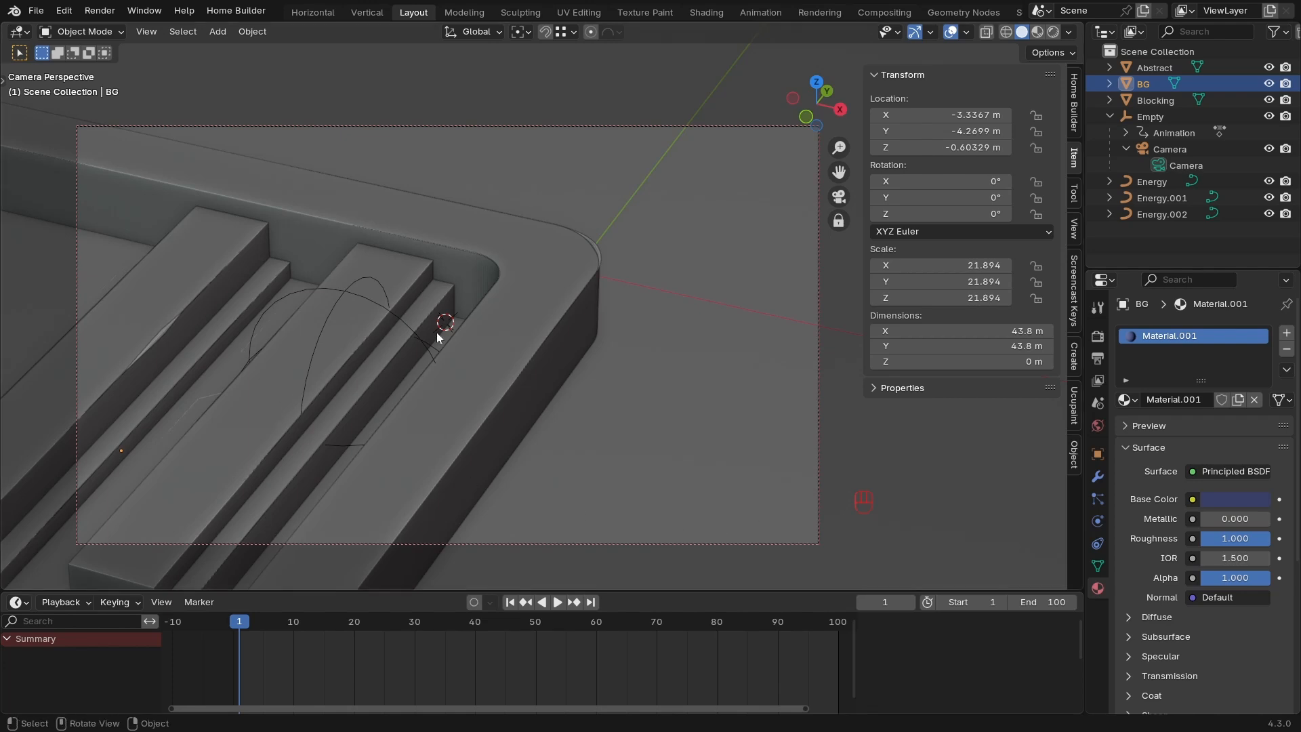
click(387, 317)
key(r)
key(r)
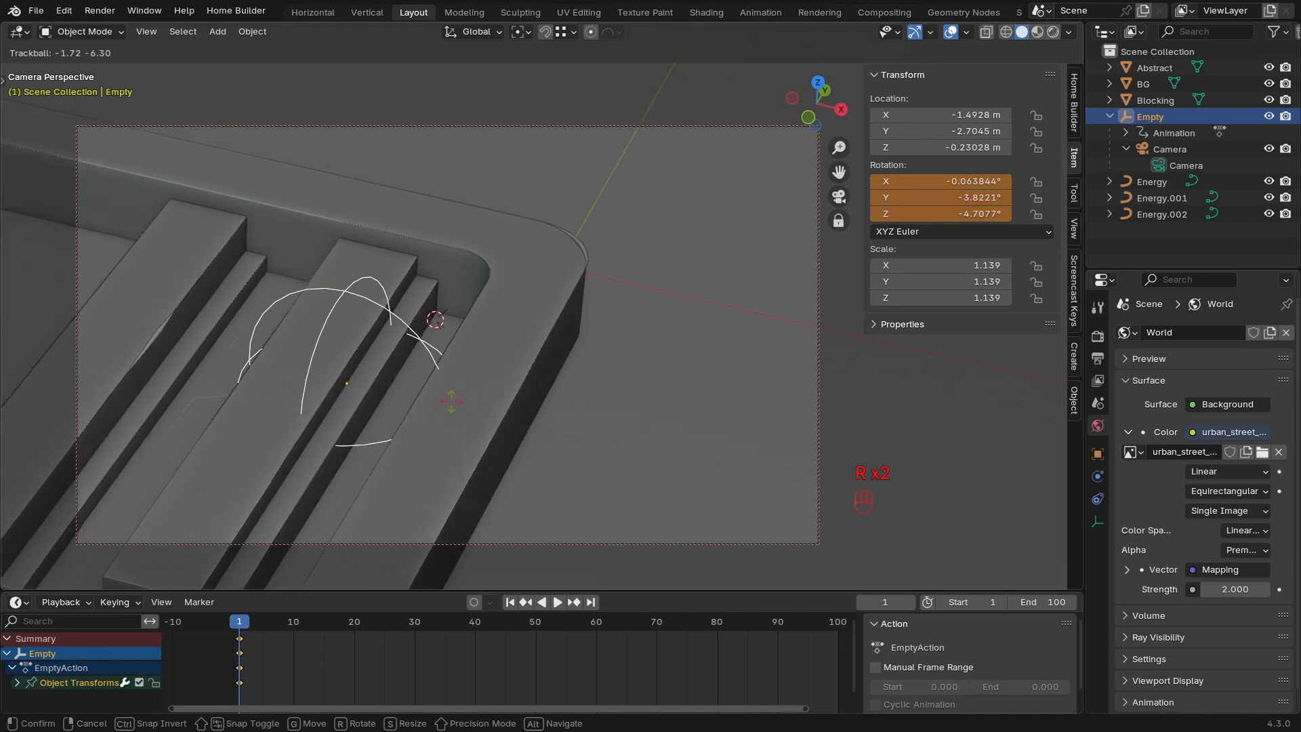
click(456, 395)
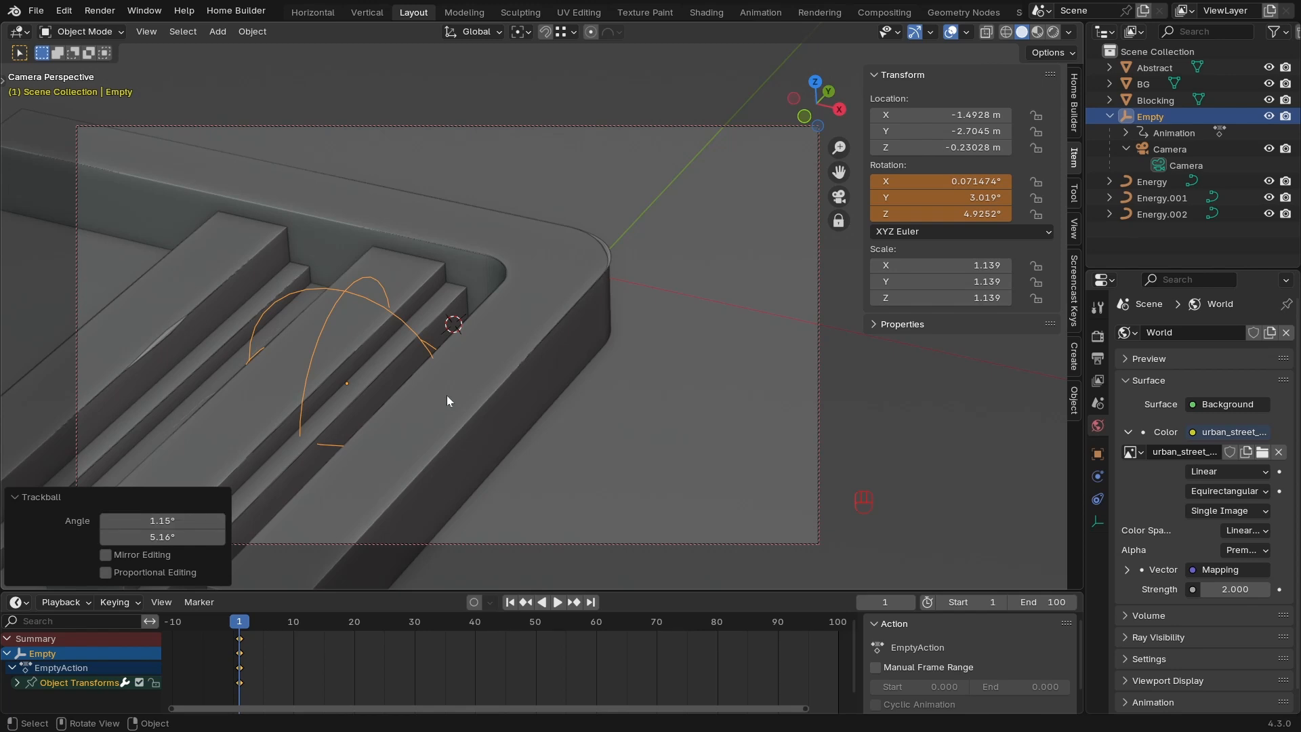
key(r)
key(r)
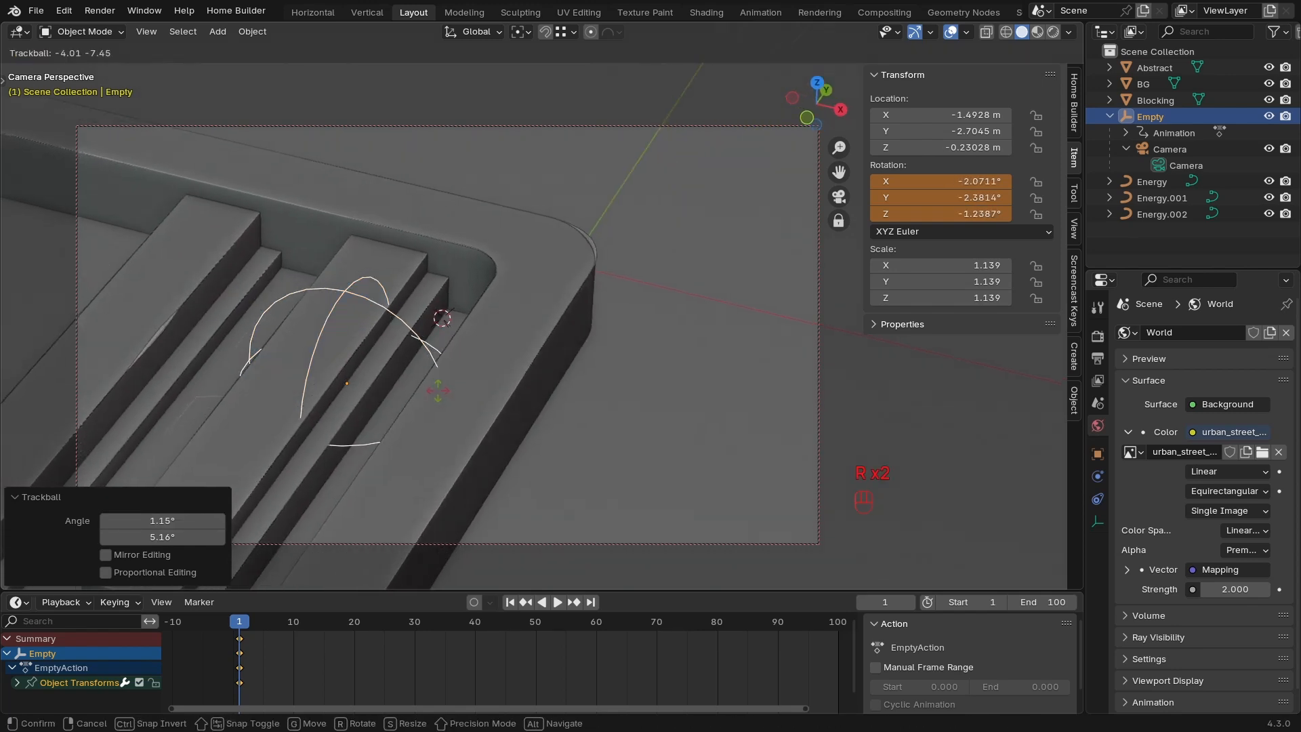
click(414, 383)
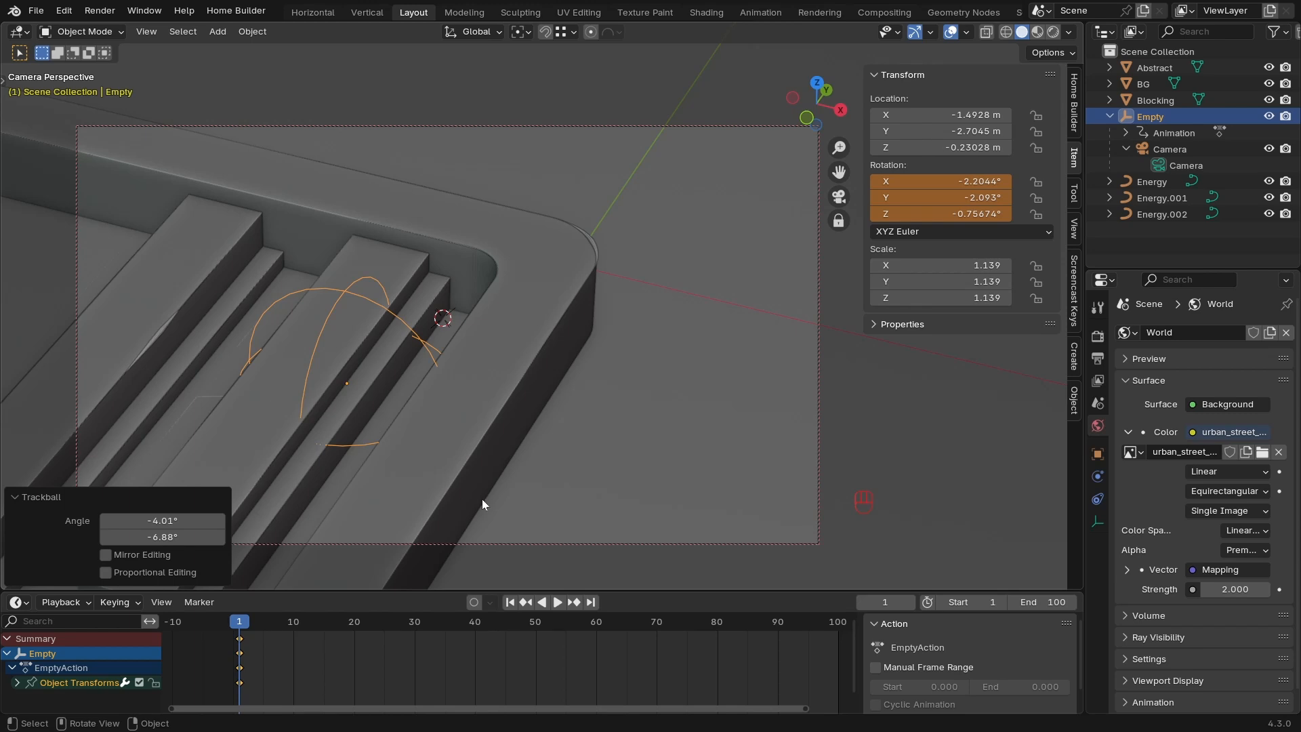
key(r)
key(r)
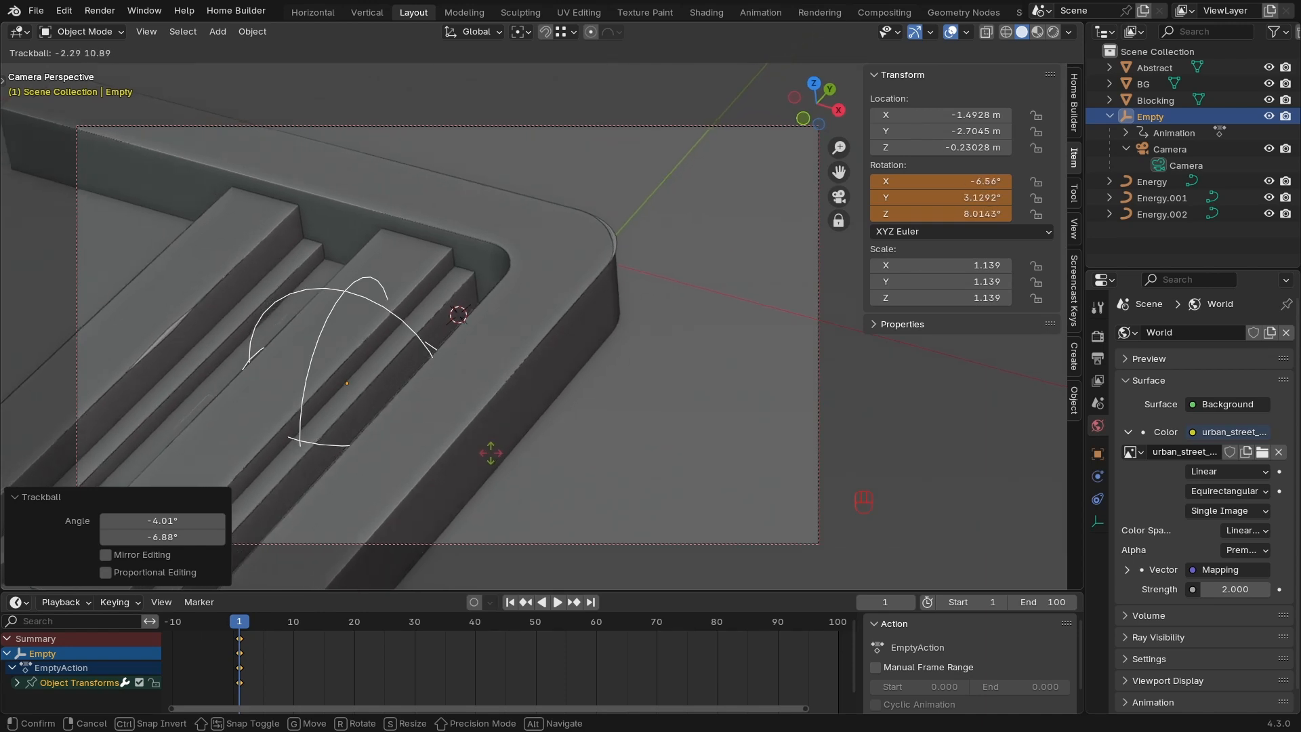
click(407, 595)
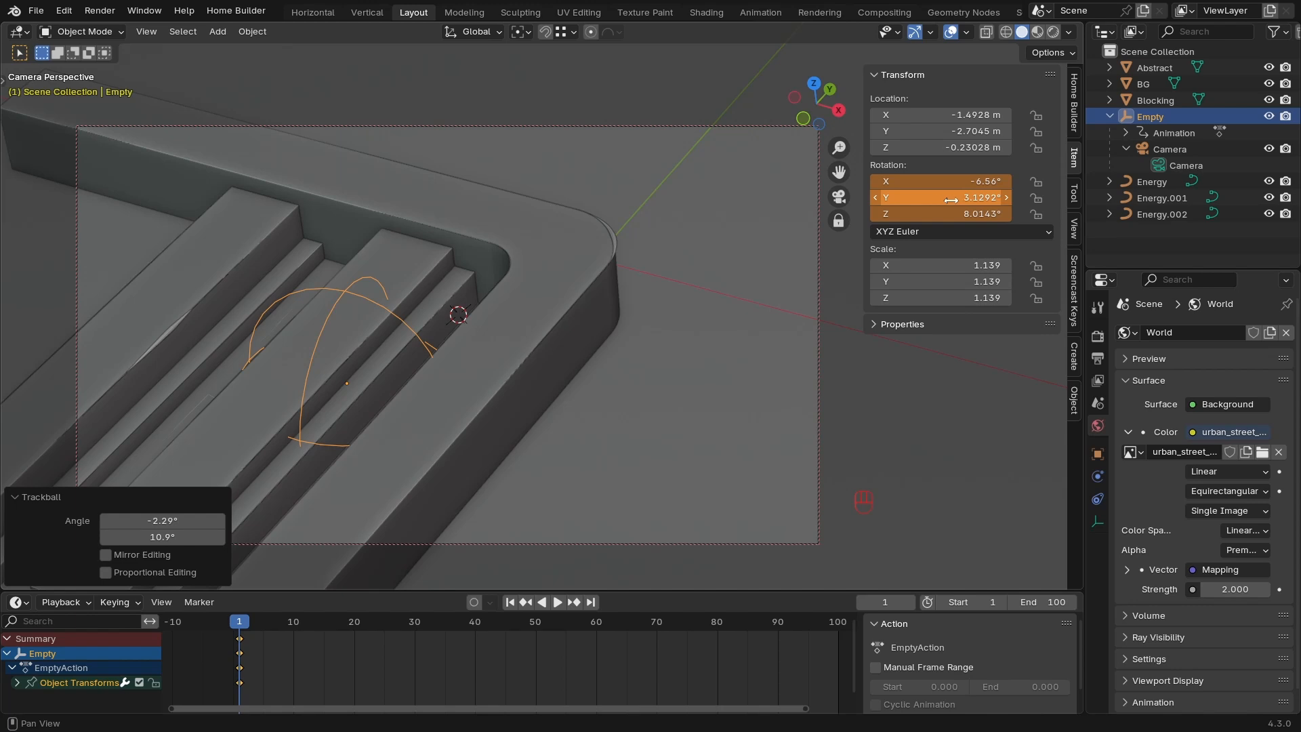
Enable auto keying and trackball-rotate the empty at frame 1 to about X -5.60°, Y 3.91°, Z 8.42°.
click(474, 602)
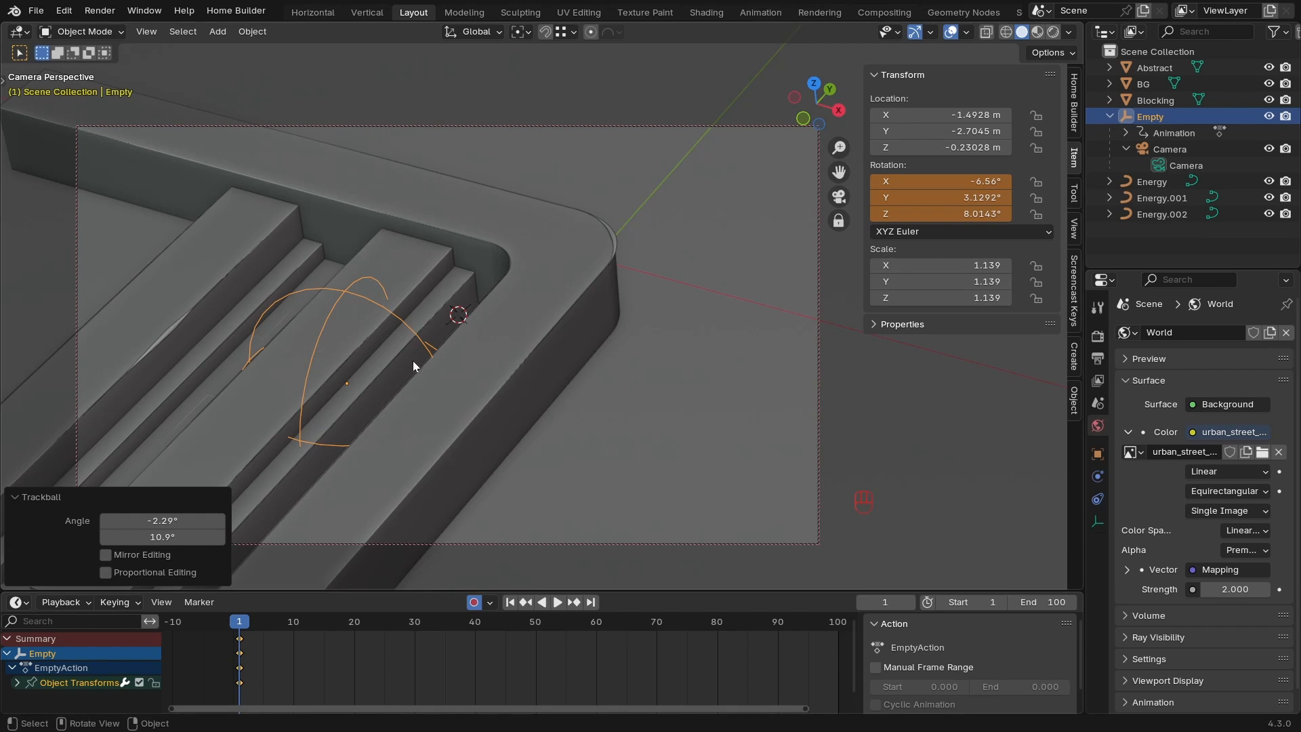
key(r)
key(r)
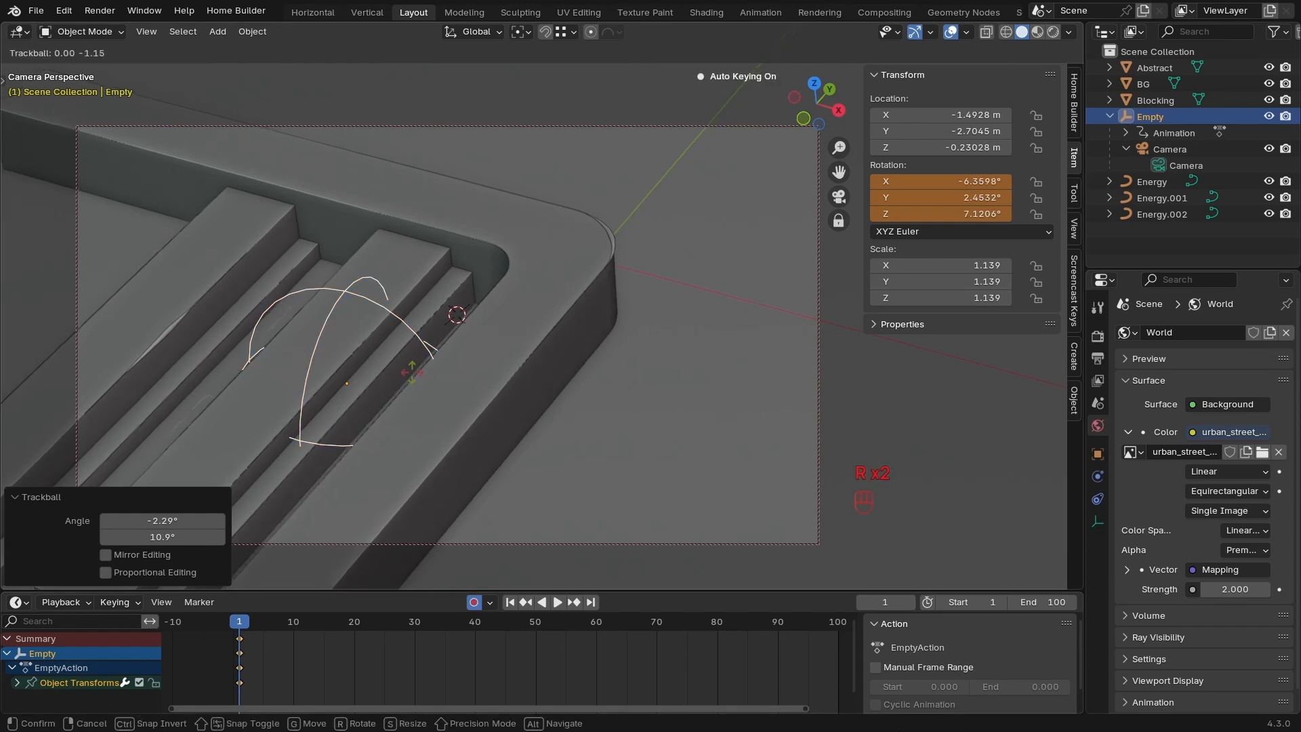
click(415, 375)
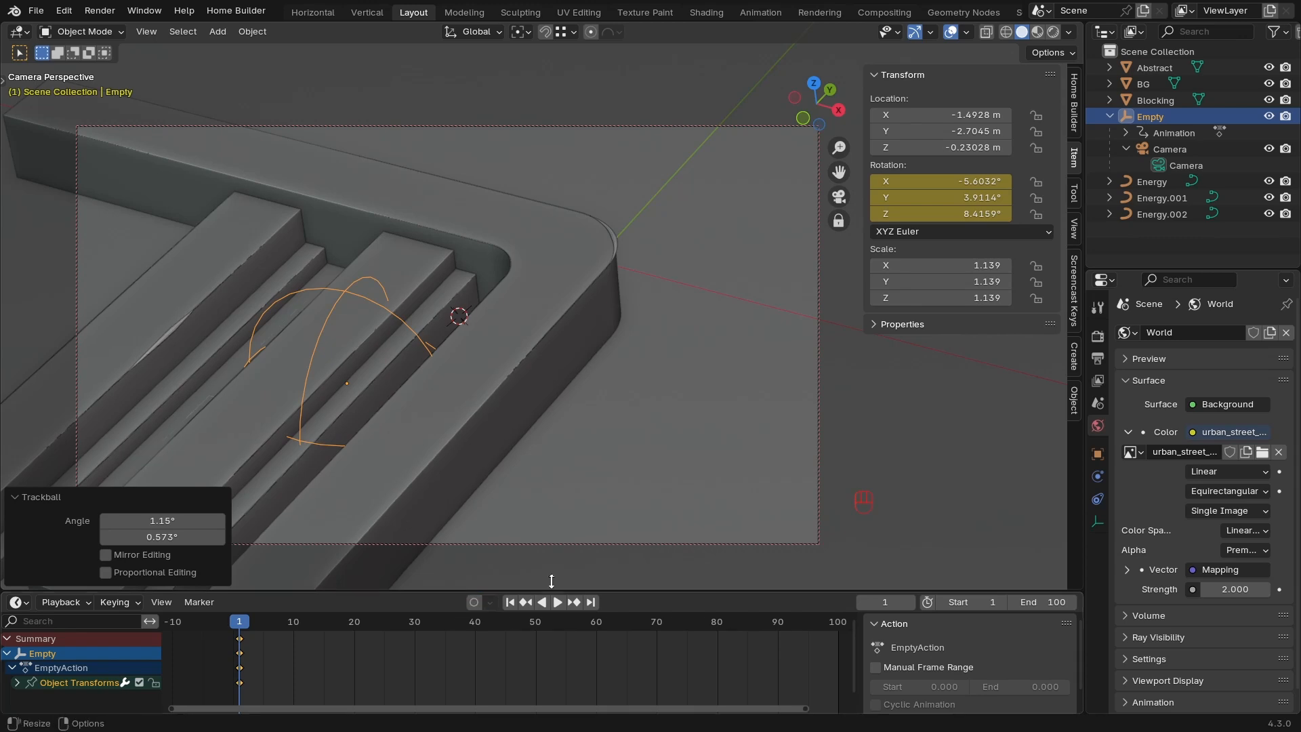
Insert a rotation keyframe on the empty at frame 1 and enable auto keying.
right_click(952, 197)
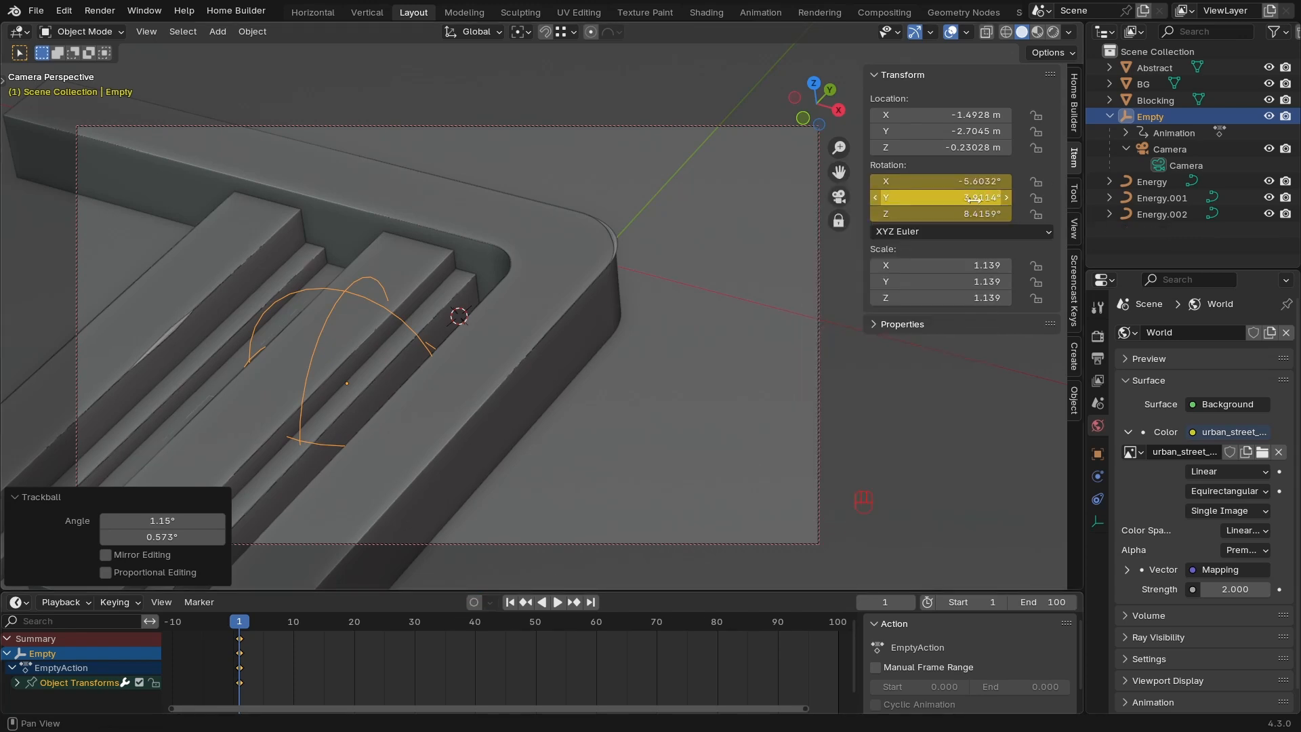
right_click(962, 199)
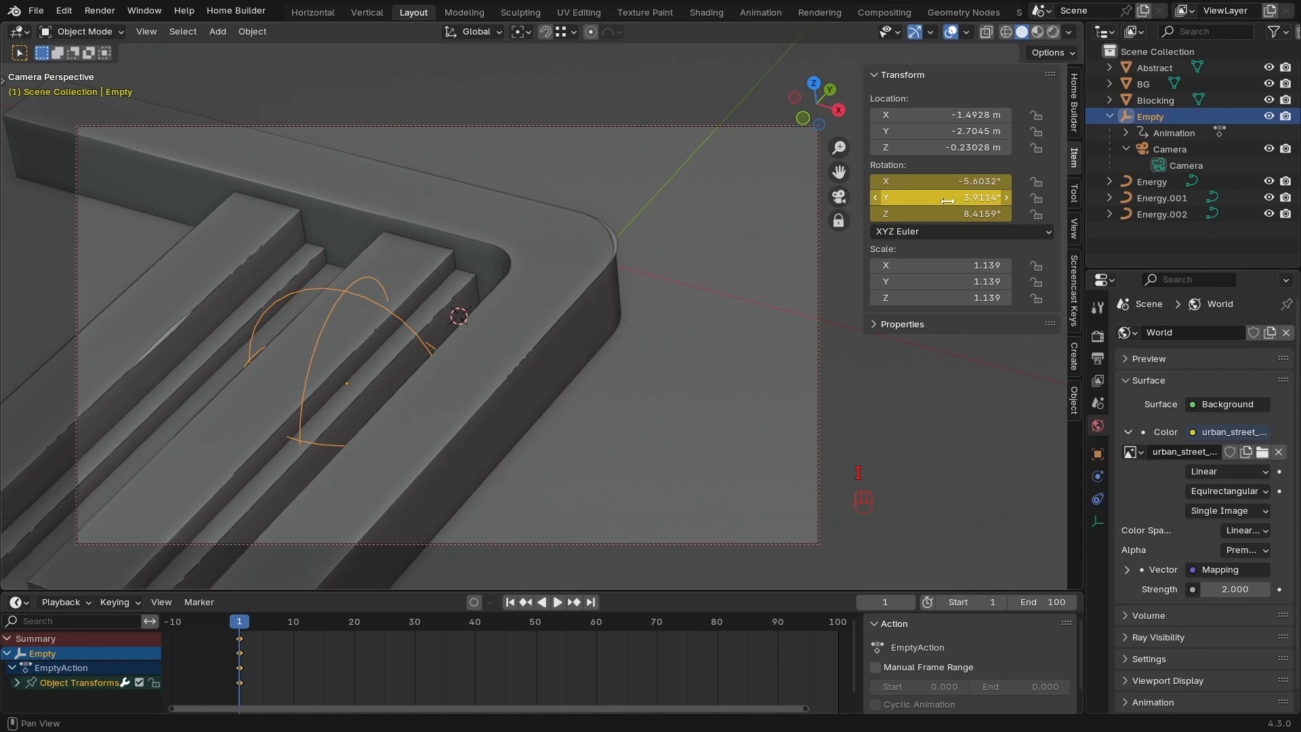
key(i)
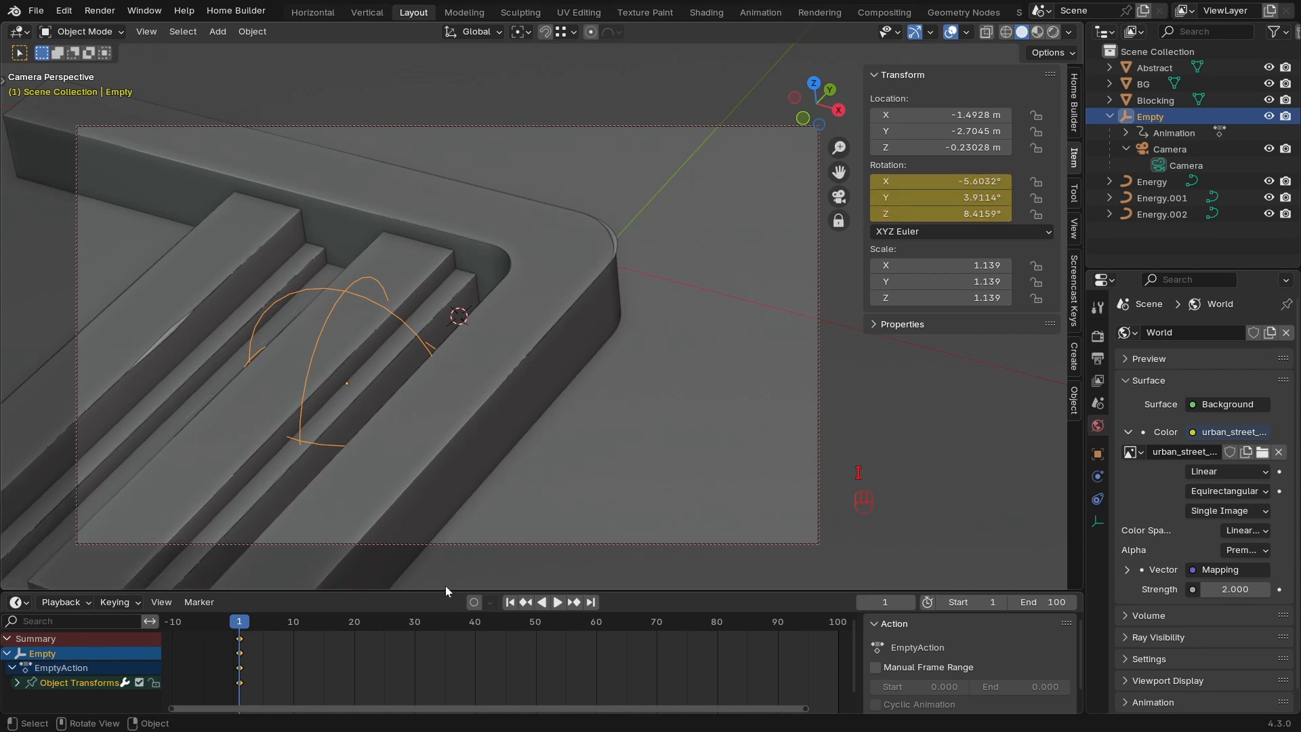
click(473, 603)
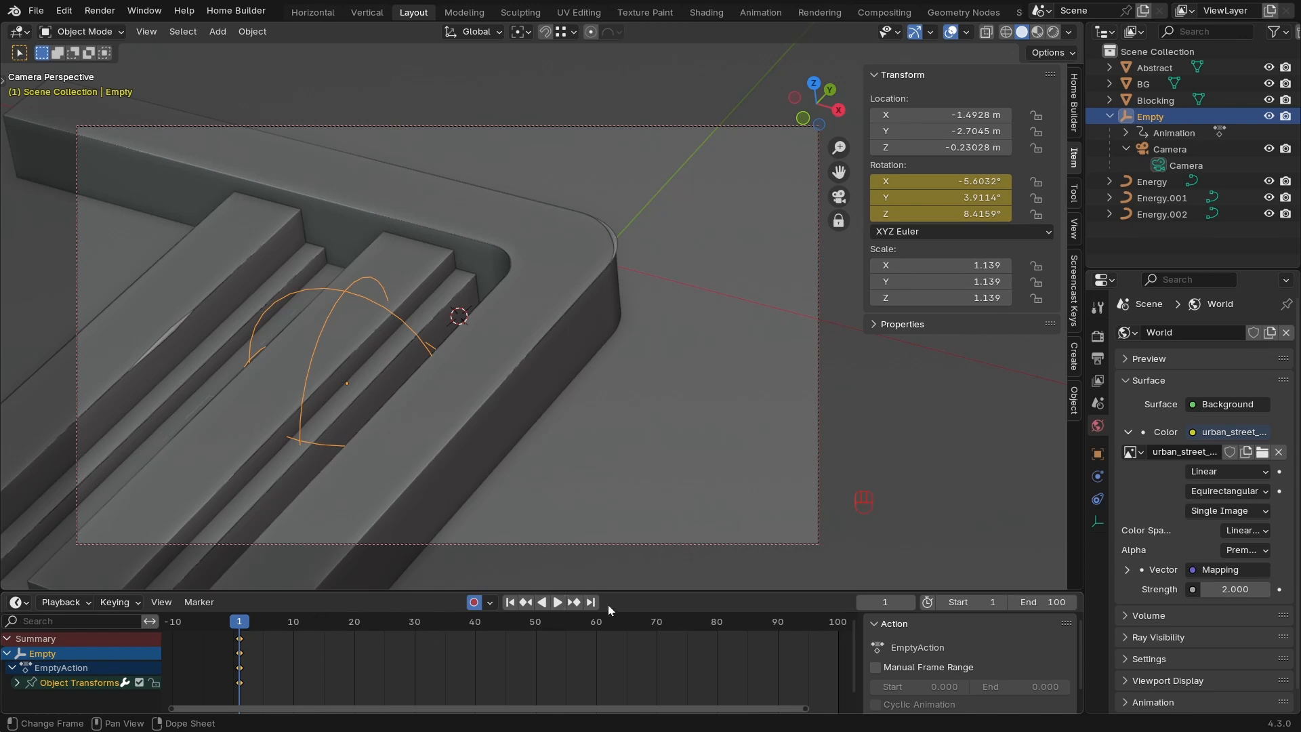
At frame 100, trackball-rotate the empty to about X -6.22°, Y -2.48°, Z 1.35° and play back the animation.
click(590, 603)
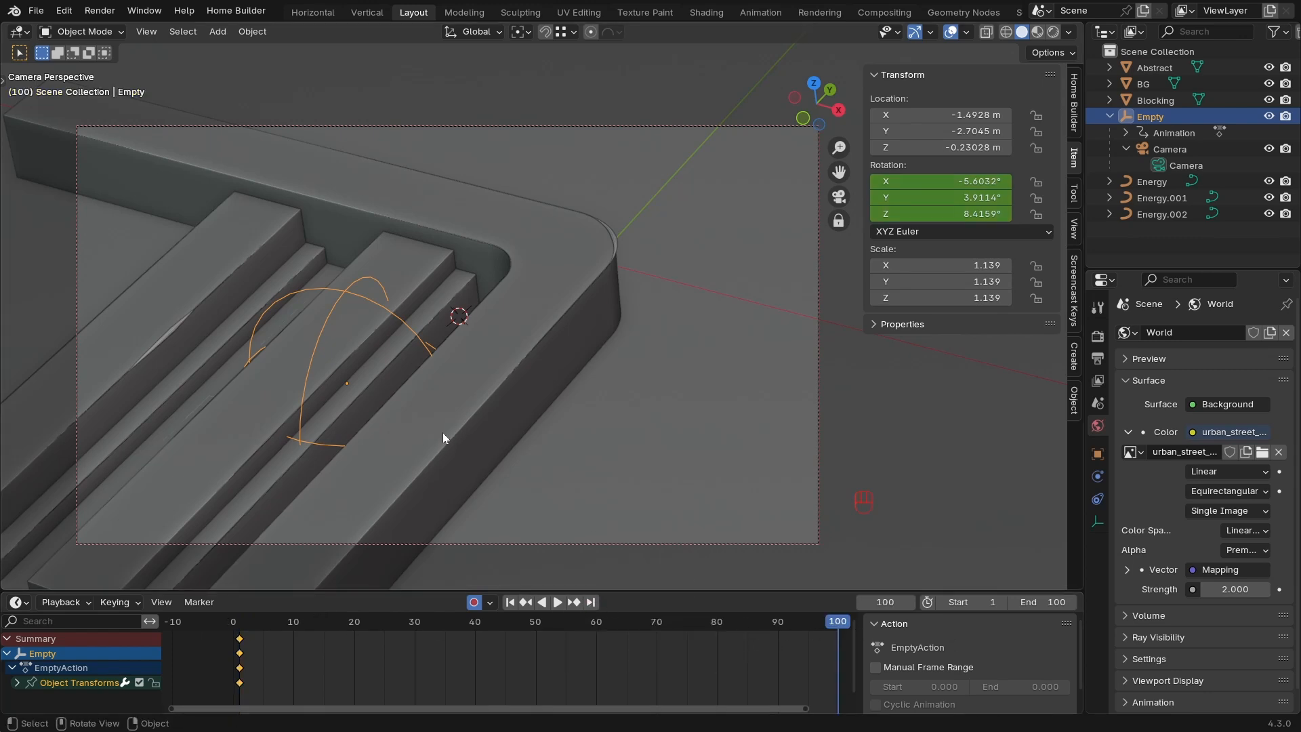
key(r)
key(r)
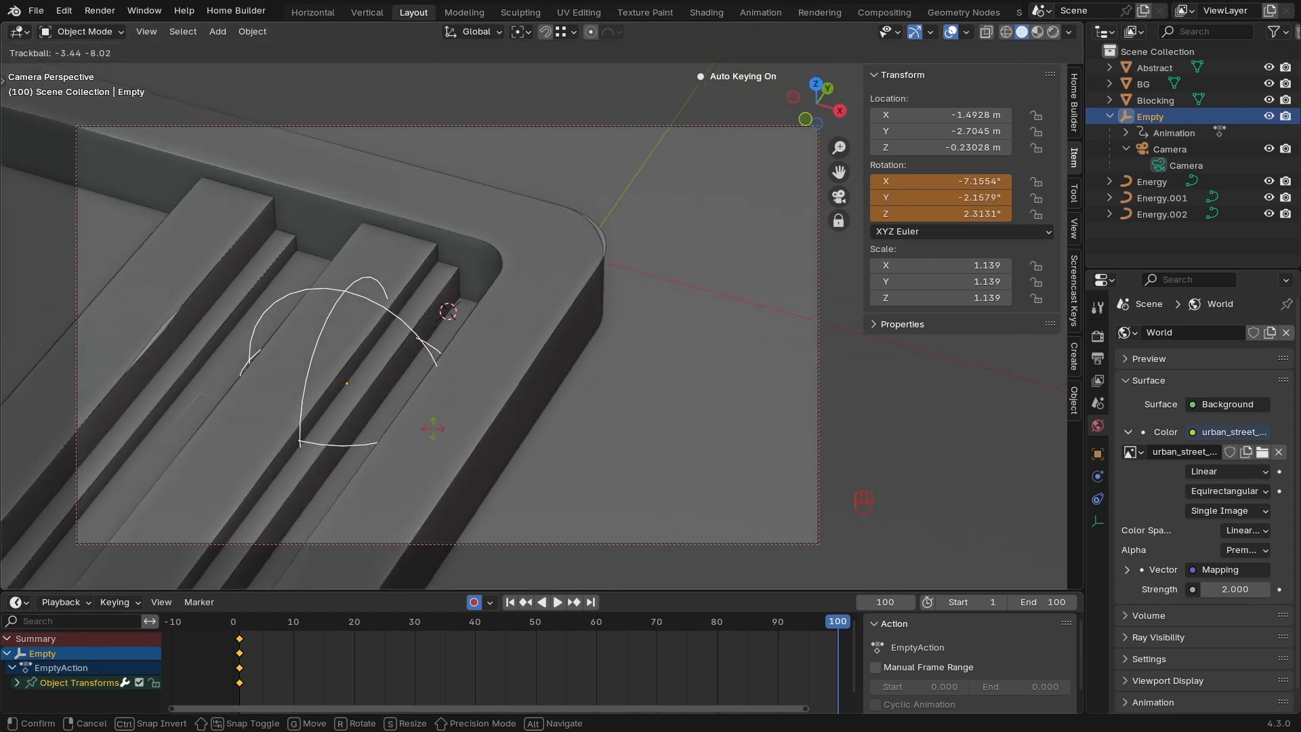
key(shift)
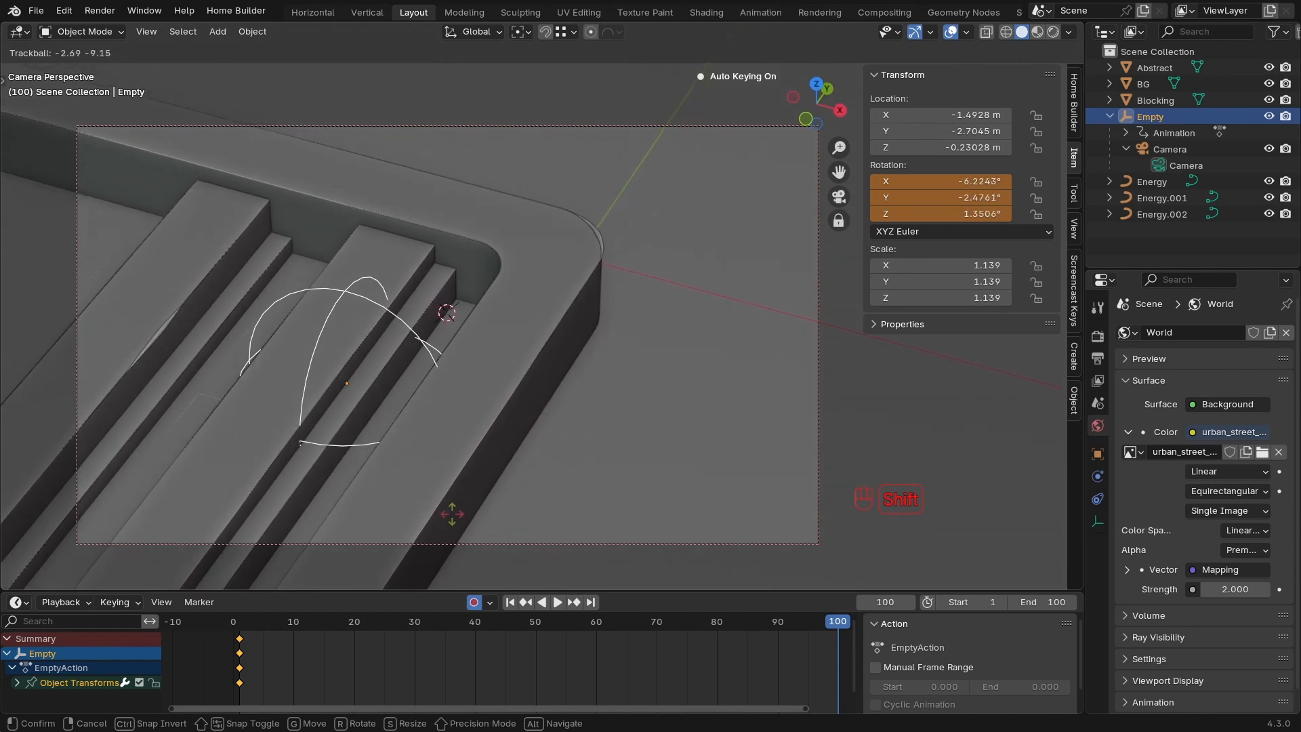
click(451, 515)
key(space)
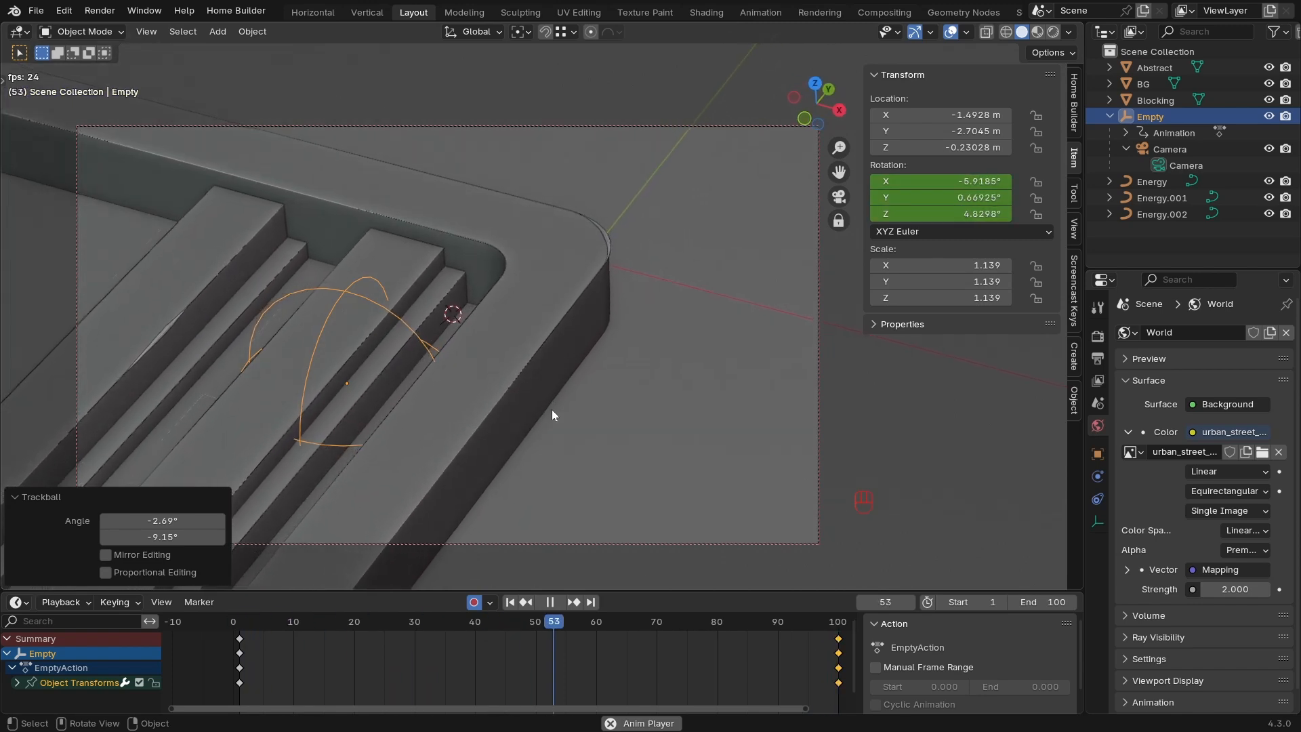
key(space)
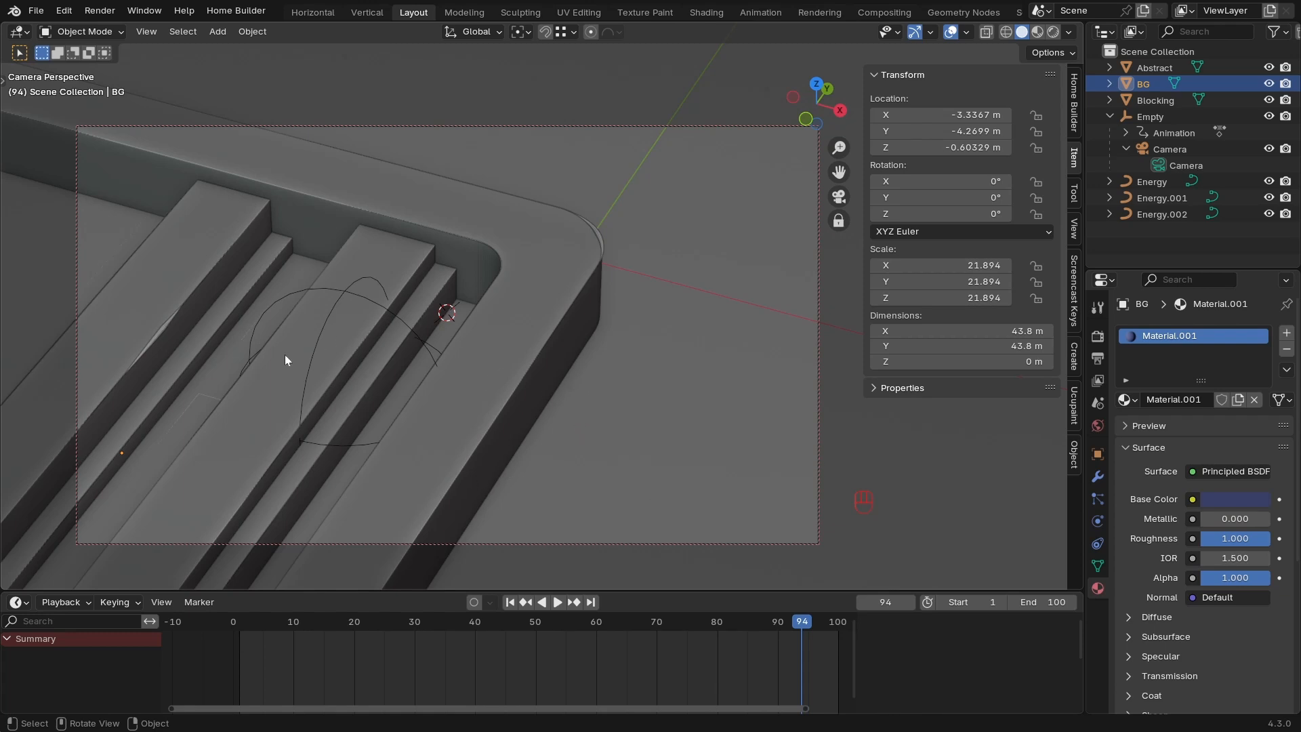
Select the Energy.002 strip on the far bar, leave the camera view to zoom in on it, and save the file.
click(165, 327)
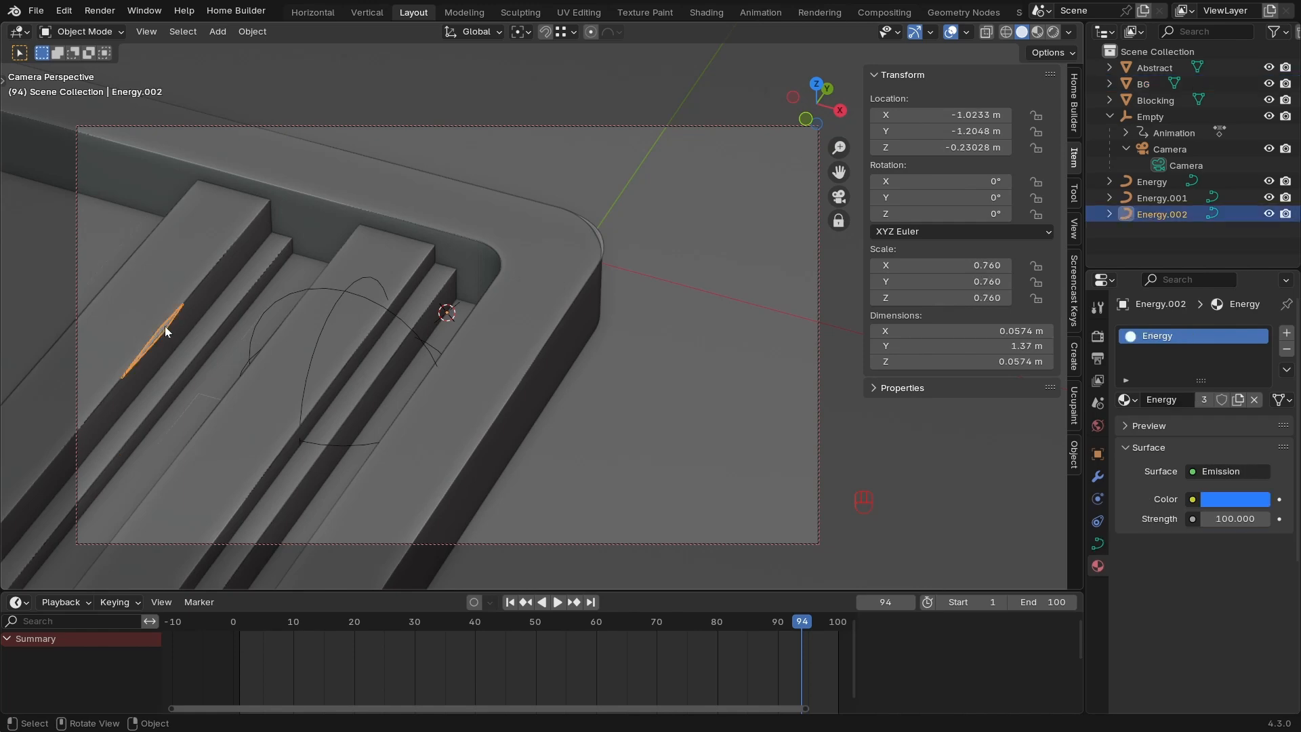
key(KP_0)
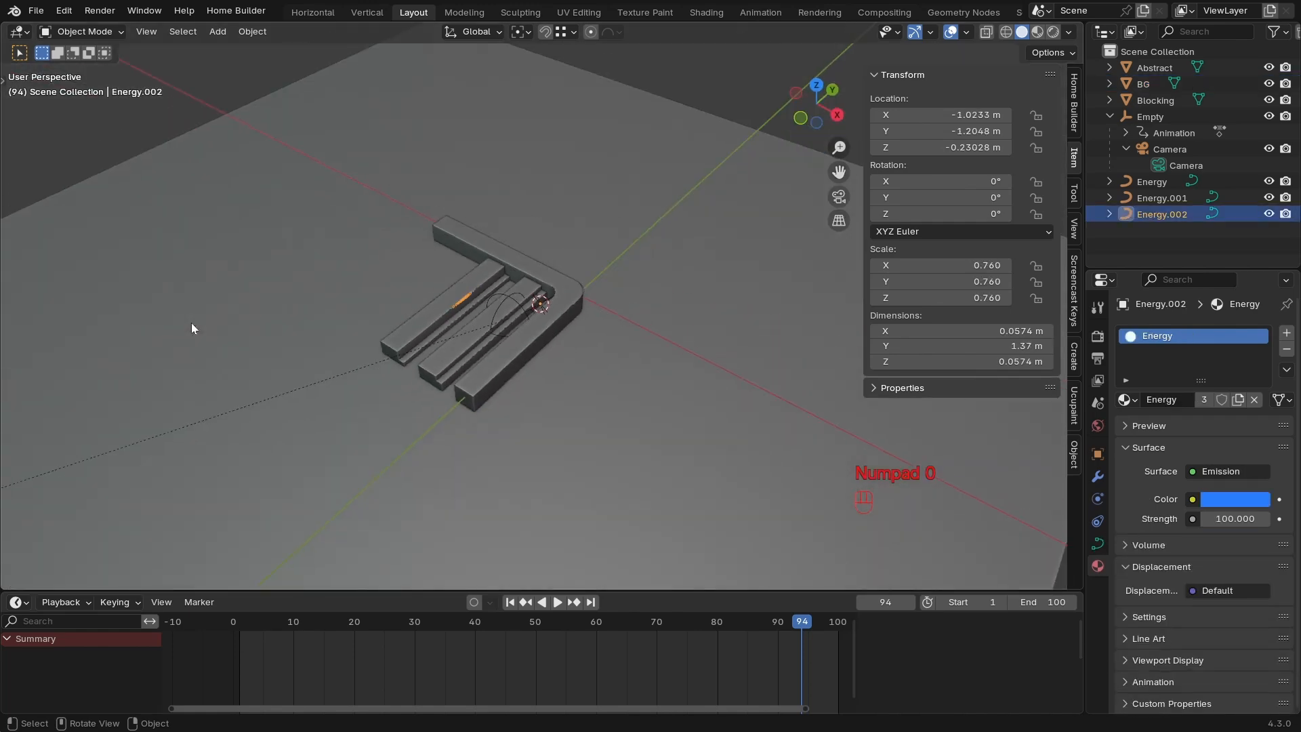
ctrl+middle_drag(324, 372, 529, 370)
ctrl+middle_drag(529, 370, 549, 333)
middle_drag(549, 332, 463, 357)
shift+middle_drag(463, 357, 546, 253)
key(ctrl+s)
Try to move the Energy.002 strip along the Y axis.
shift+middle_drag(546, 254, 501, 411)
ctrl+middle_drag(500, 410, 520, 368)
key(g)
key(y)
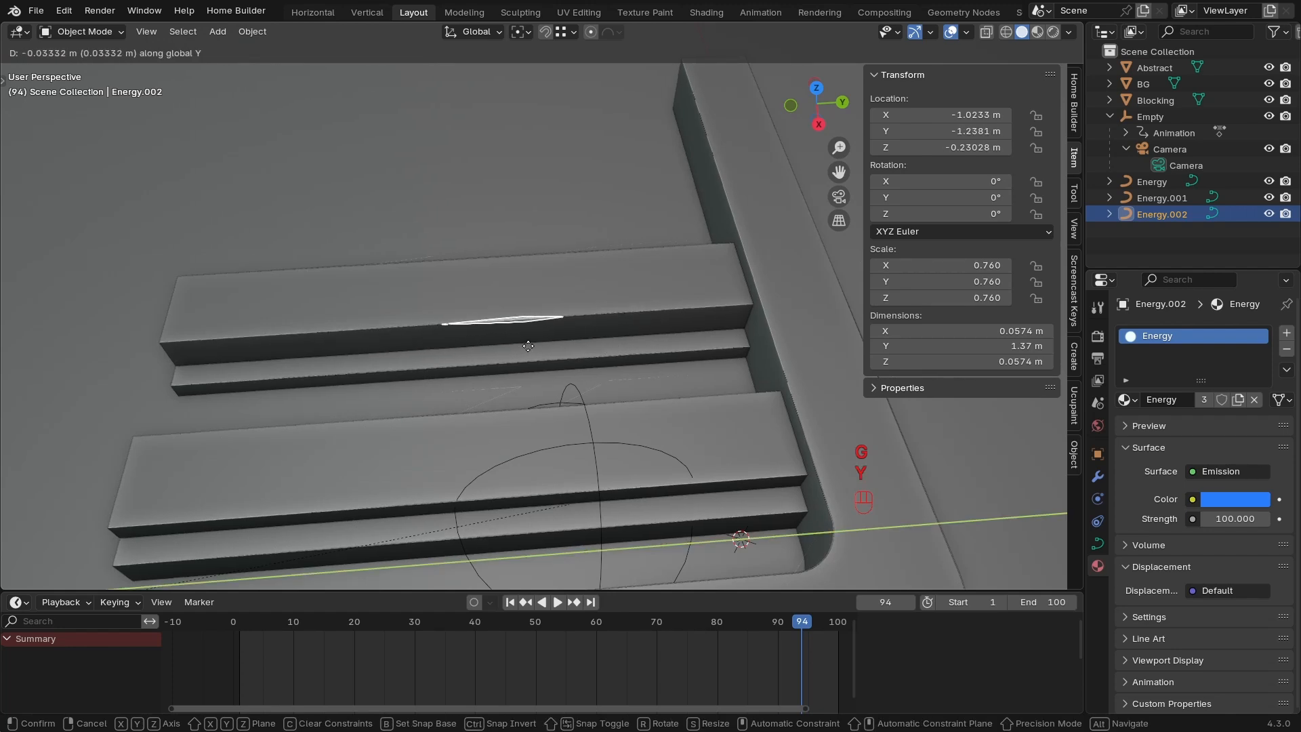
right_click(529, 350)
In a wireframe top view, duplicate the Energy.002 strip about 1.11 m along X to the neighbouring bar's edge.
key(KP_7)
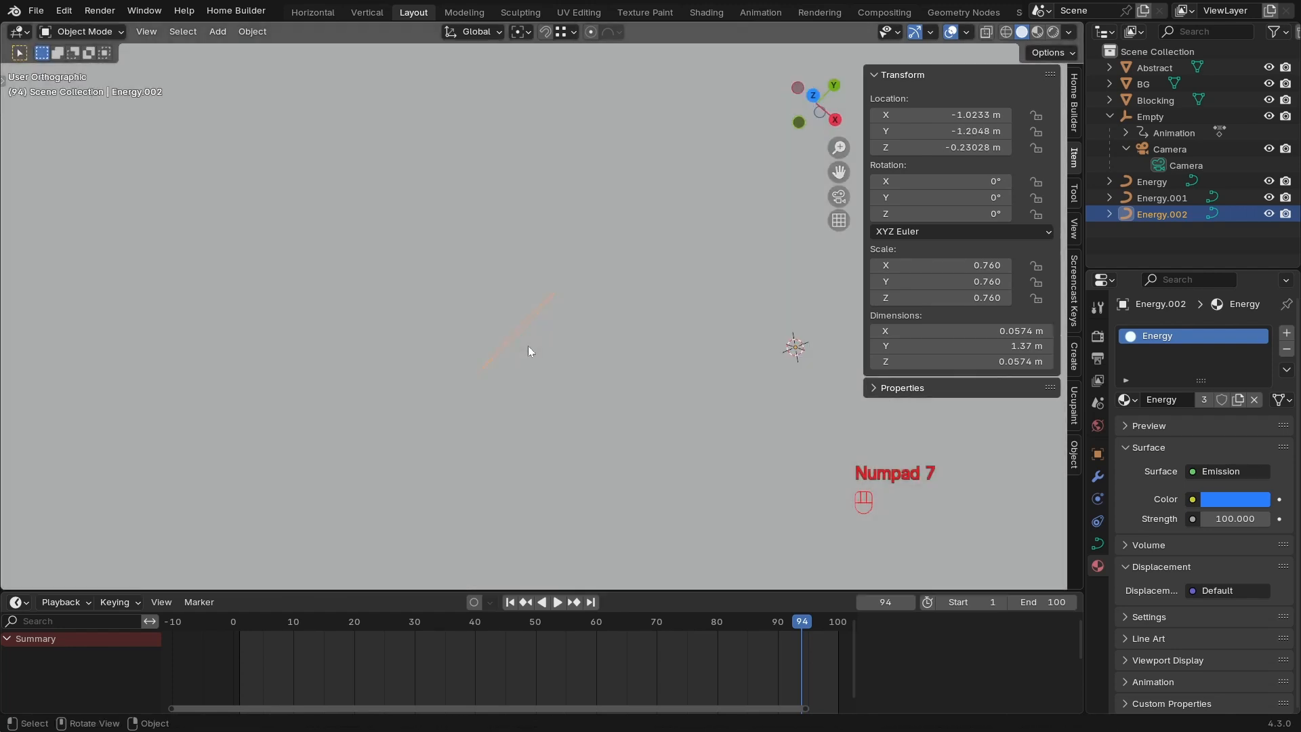
key(shift+z)
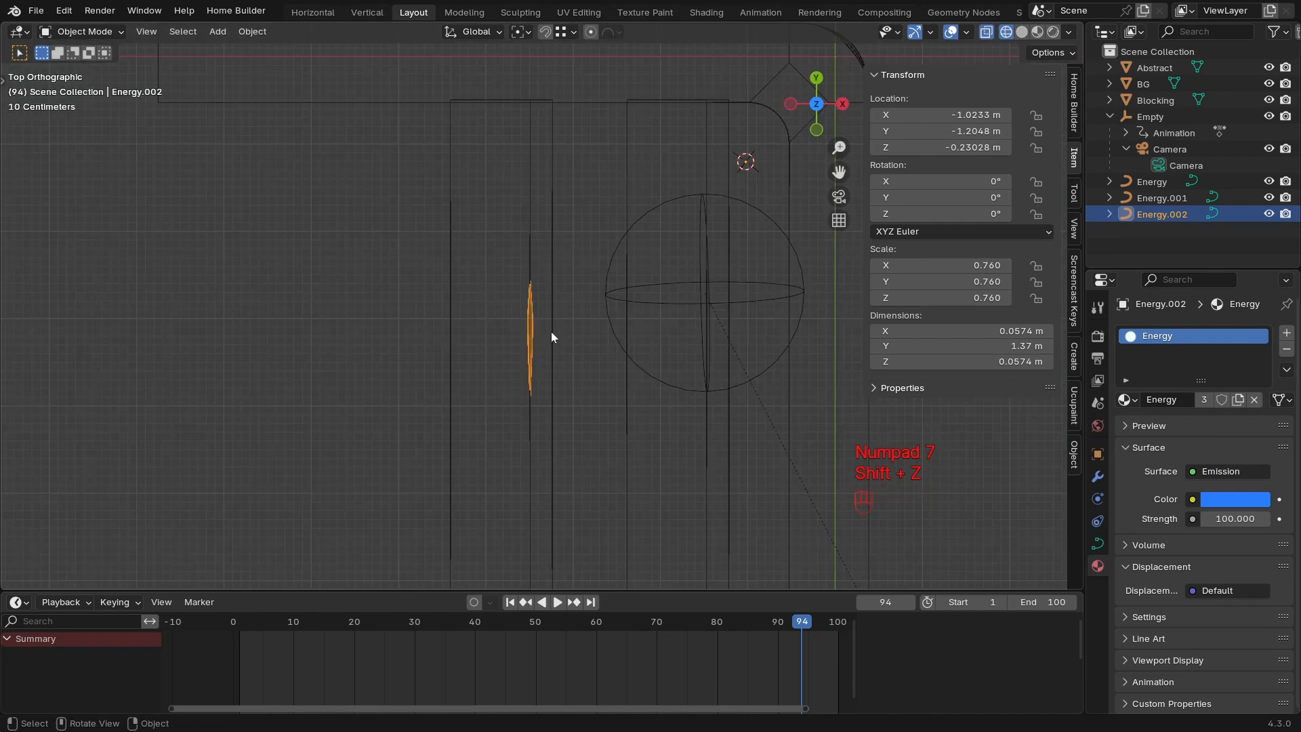
ctrl+middle_drag(629, 281, 534, 376)
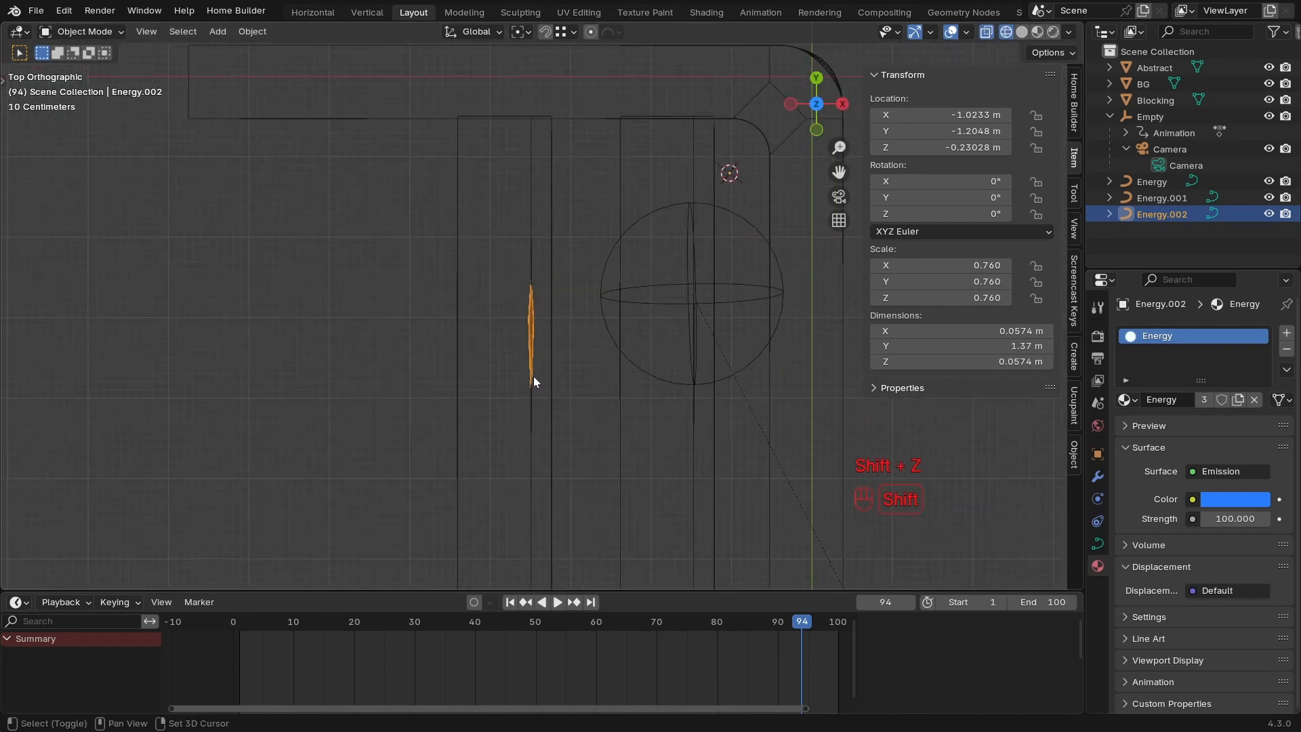
key(shift+d)
key(x)
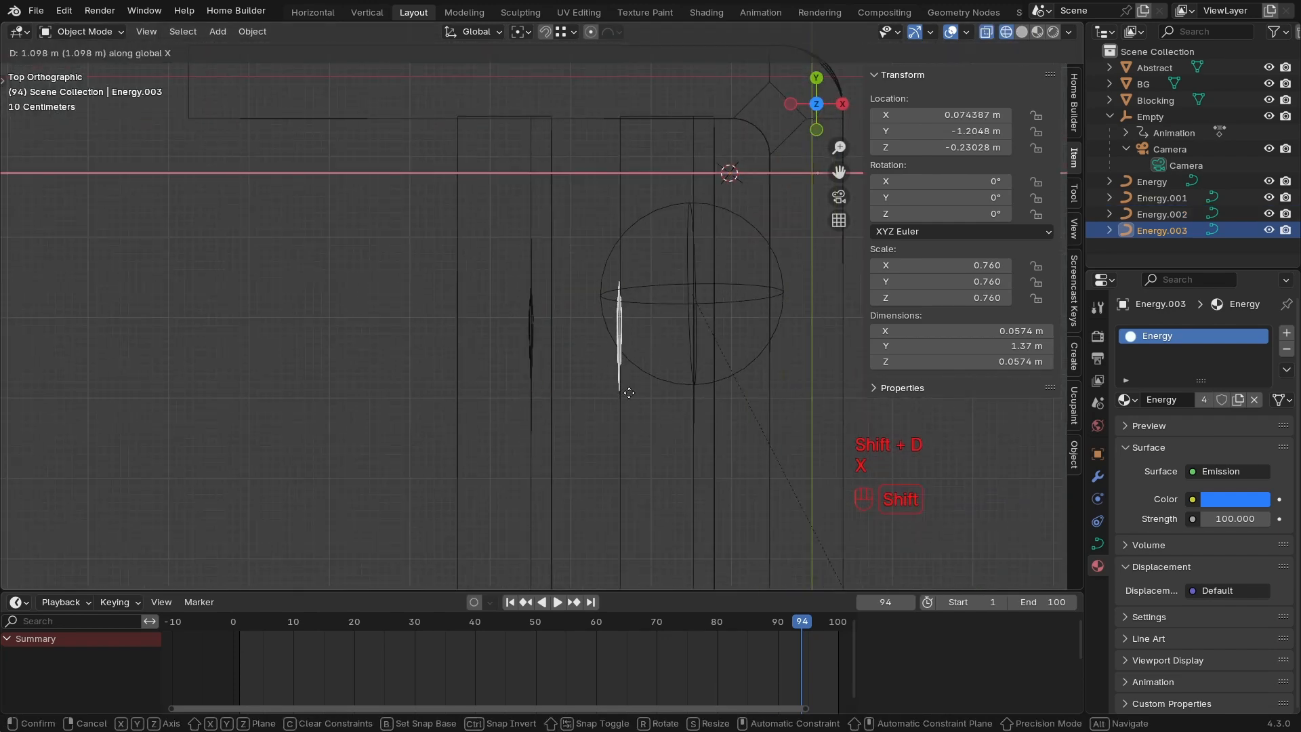
click(627, 391)
Go to frame 1 and move the duplicated strip about -4.48 m along Y, beyond the open ends of the bars.
ctrl+middle_drag(639, 393, 507, 416)
click(531, 324)
ctrl+middle_drag(506, 355, 514, 348)
key(shift+Left)
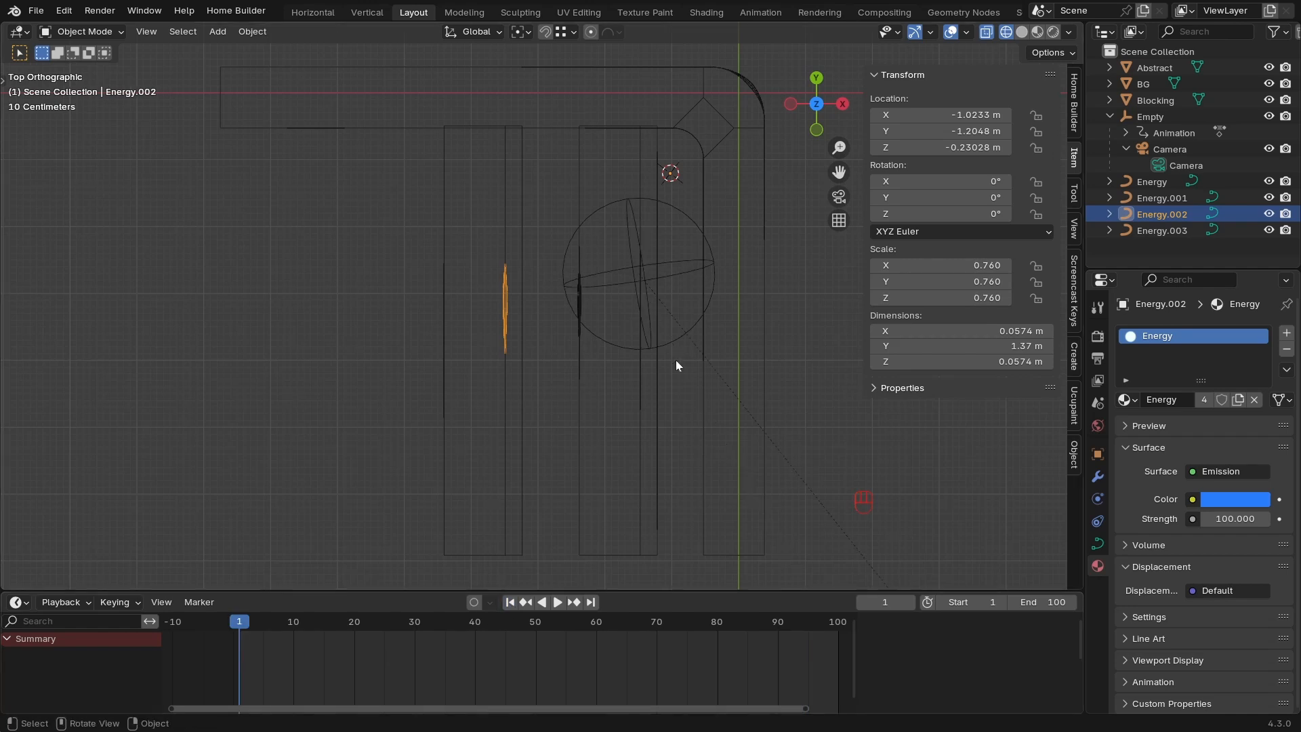
click(580, 301)
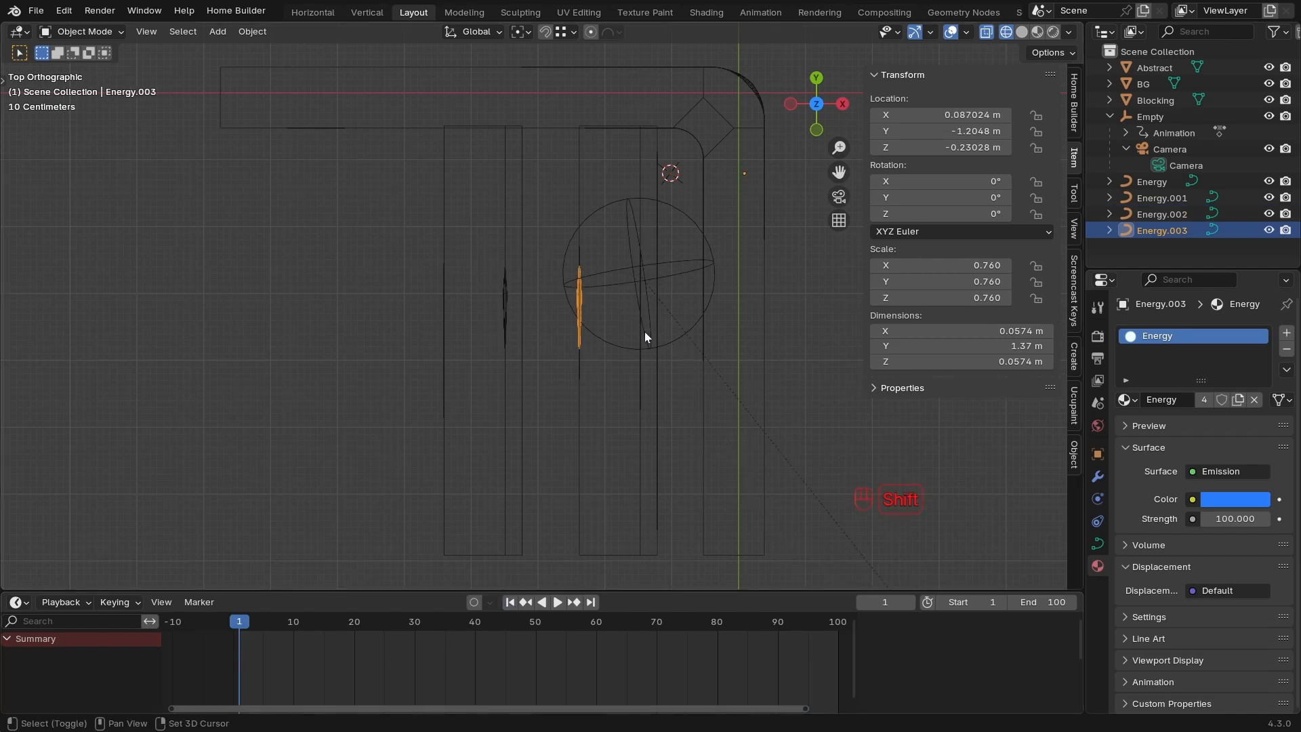
shift+middle_drag(645, 332, 571, 295)
key(g)
key(y)
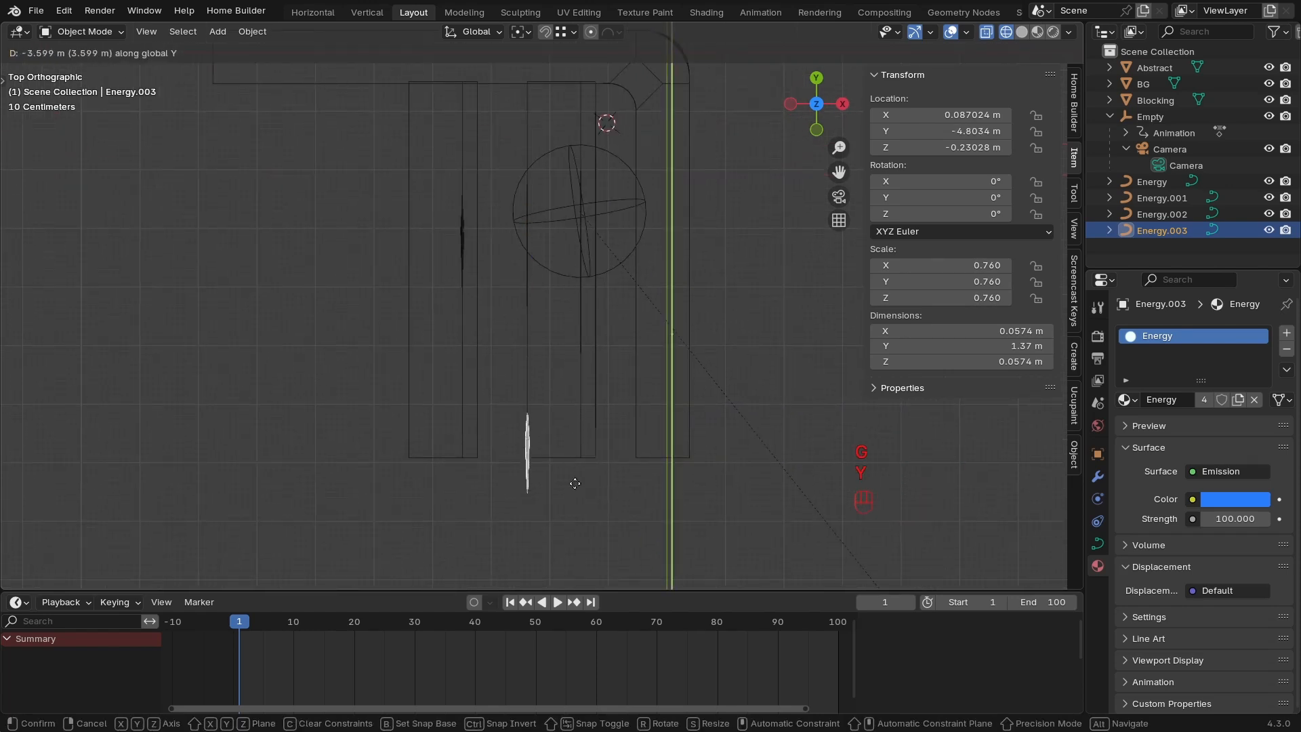
click(573, 530)
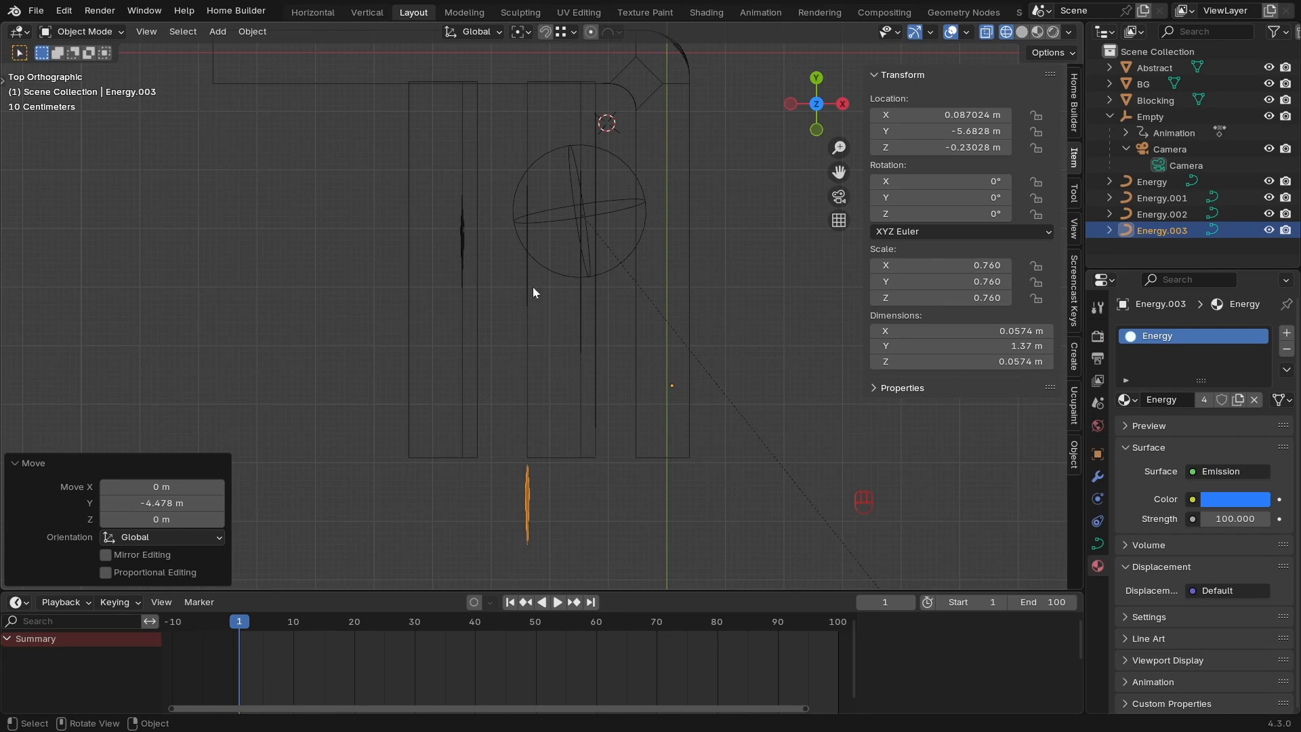
Split the 3D viewport in two and show the camera view without its sidebar in the new viewport.
drag(6, 27, 518, 100)
key(KP_0)
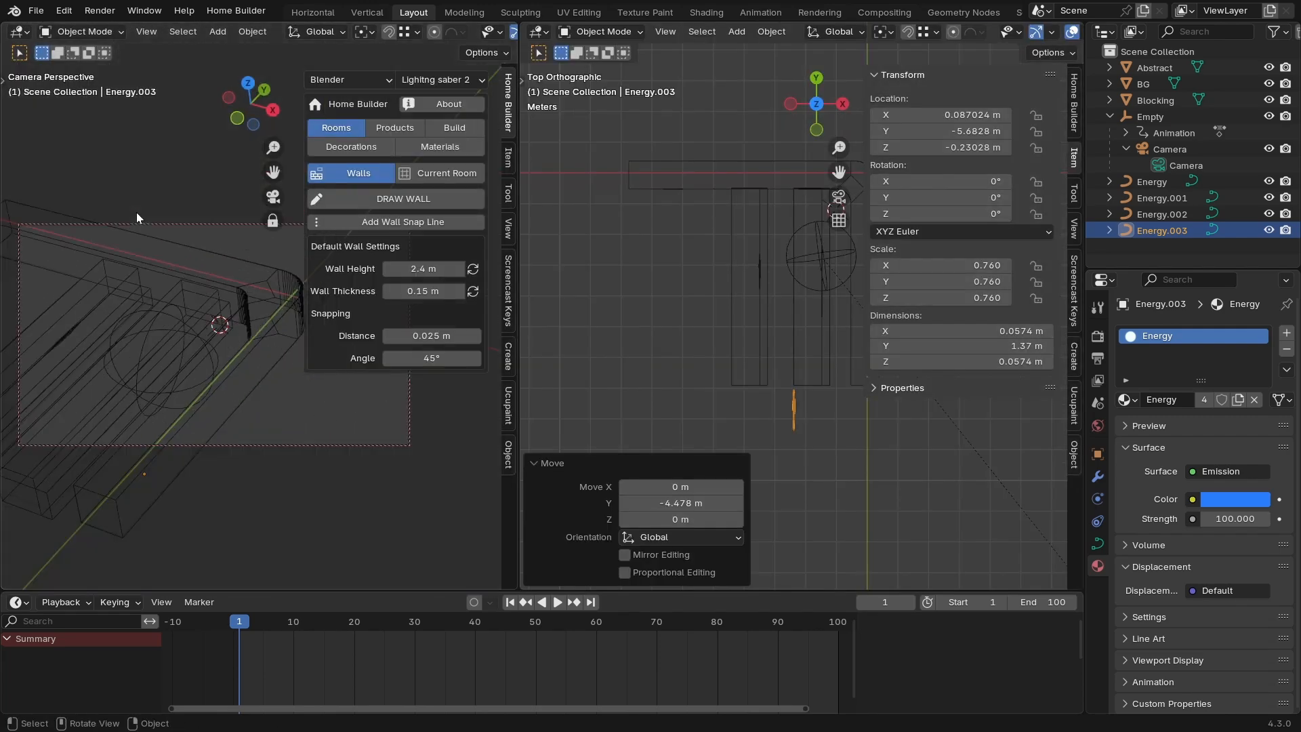
key(n)
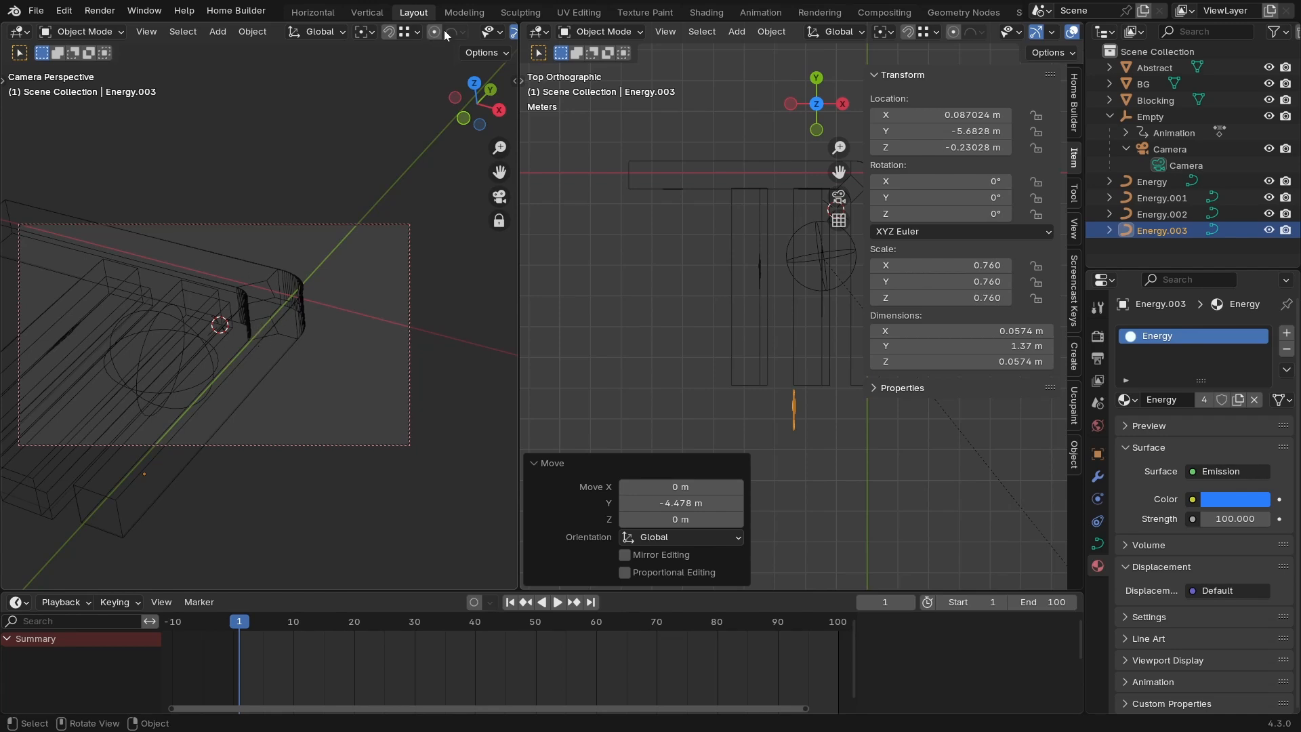
scroll(445, 30, down, 5)
Preview the camera viewport in Material Preview shading, save the file, and return the viewport to wireframe.
key(z)
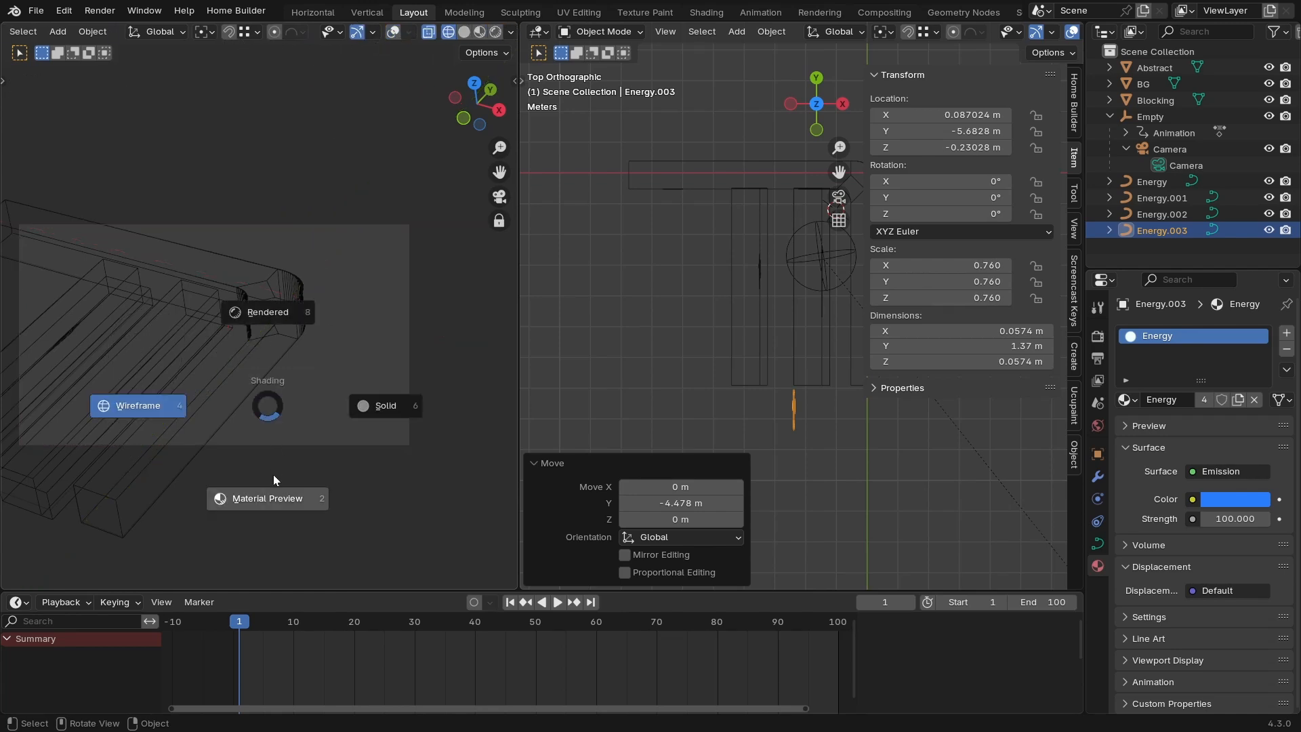
click(274, 478)
key(ctrl+s)
key(z)
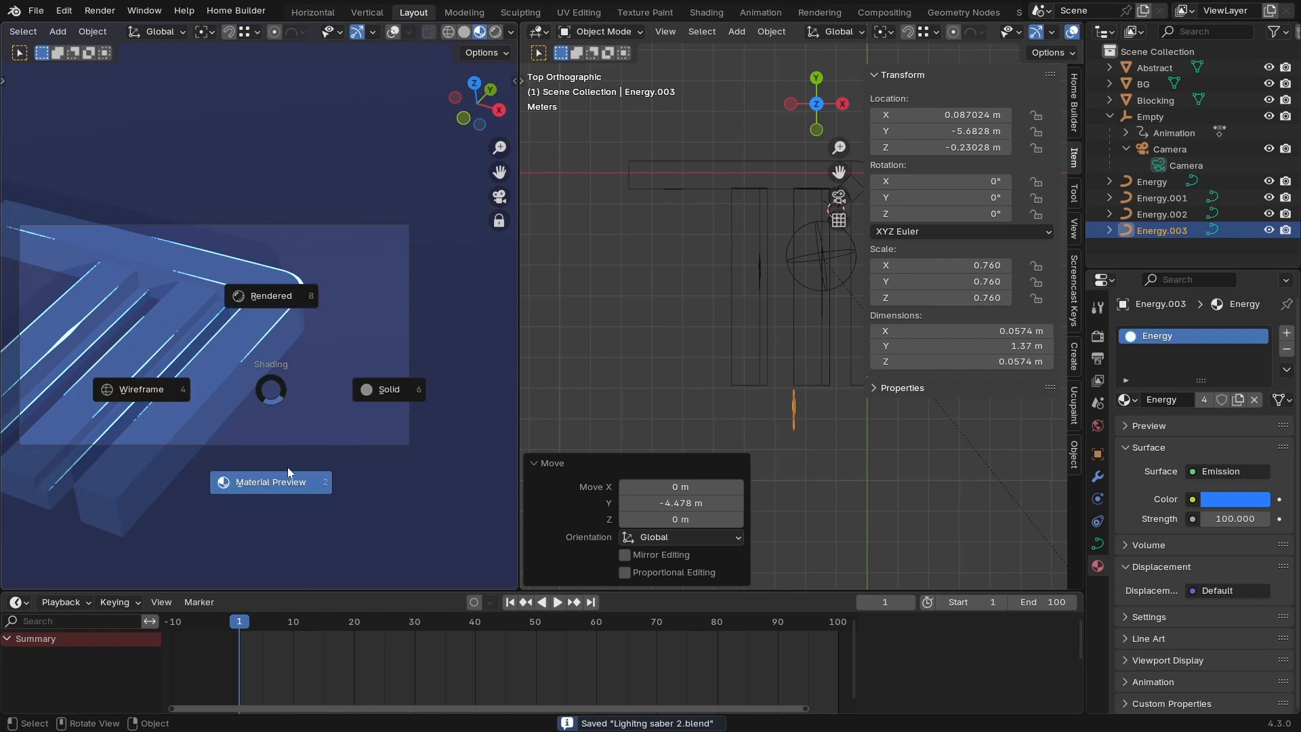
click(137, 390)
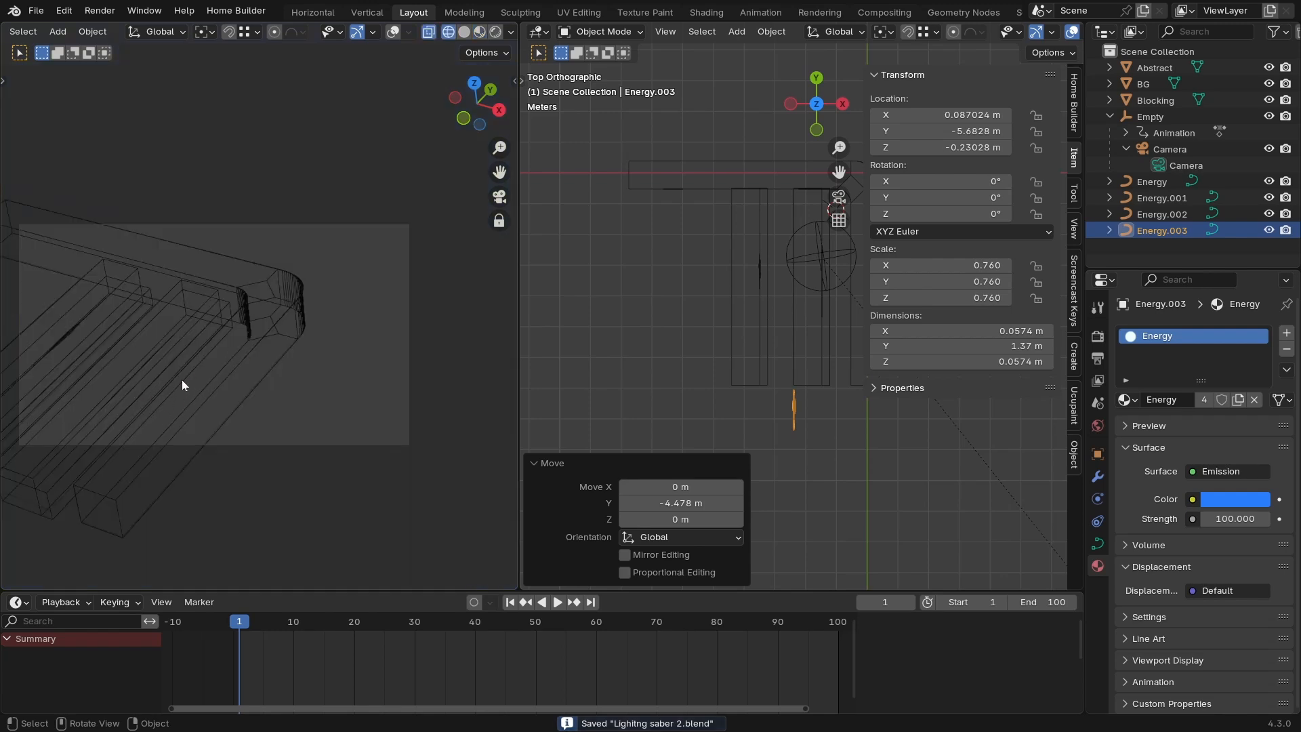
Reselect the duplicated energy strip below the bars and set its origin to its geometry.
click(757, 416)
ctrl+middle_drag(695, 416, 766, 403)
shift+middle_drag(766, 403, 704, 454)
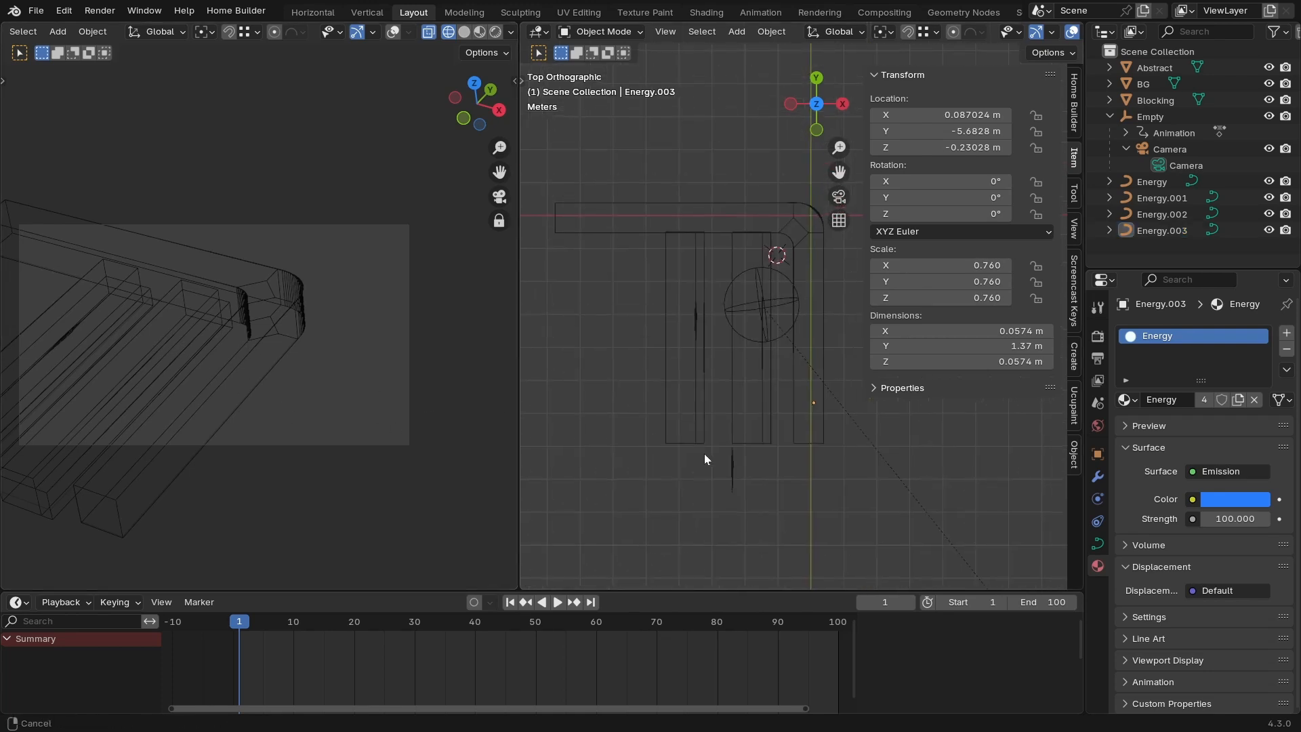
click(733, 469)
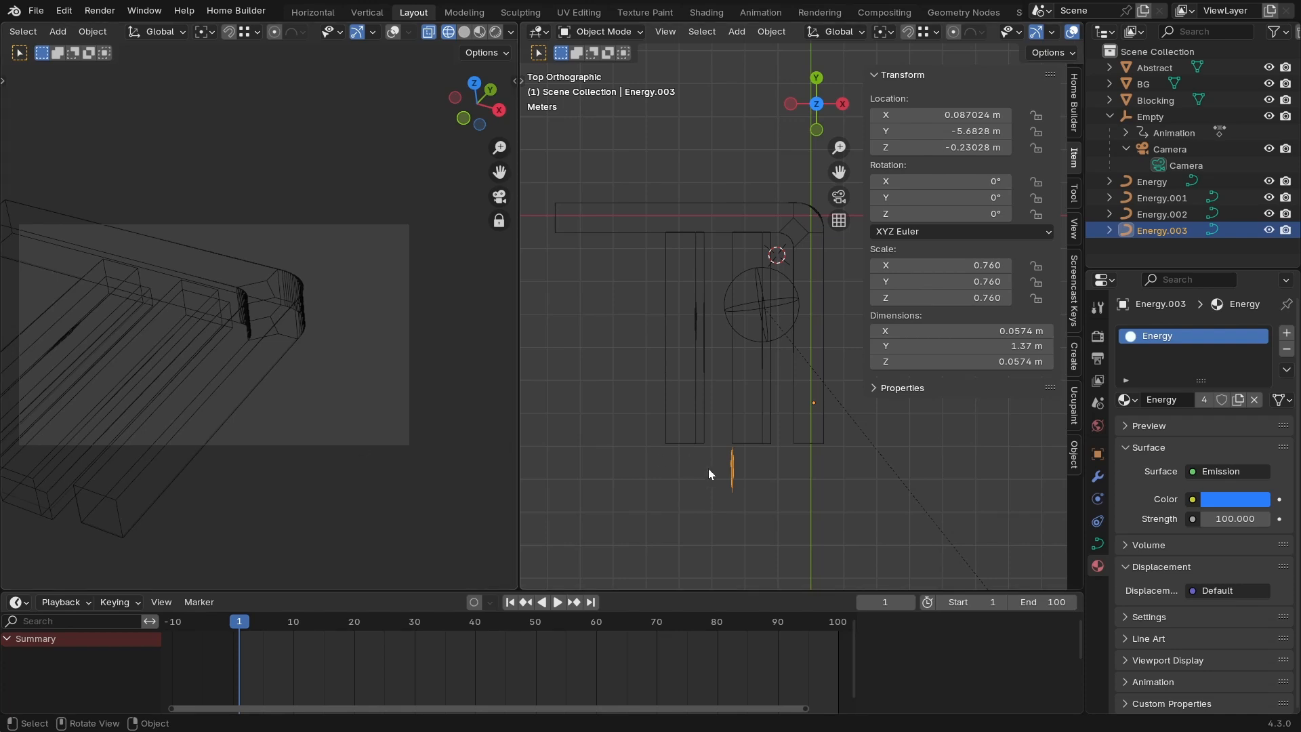
drag(961, 134, 1003, 134)
key(ctrl+z)
right_click(761, 460)
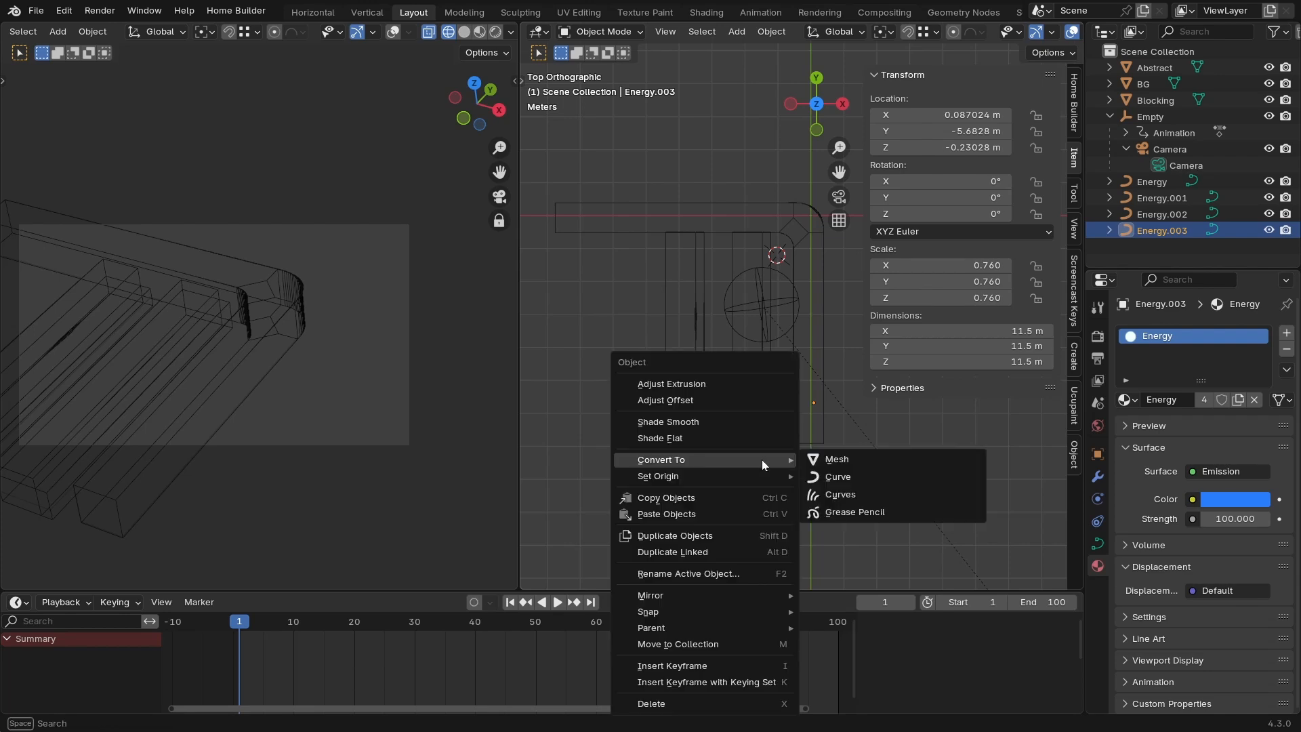
right_click(594, 253)
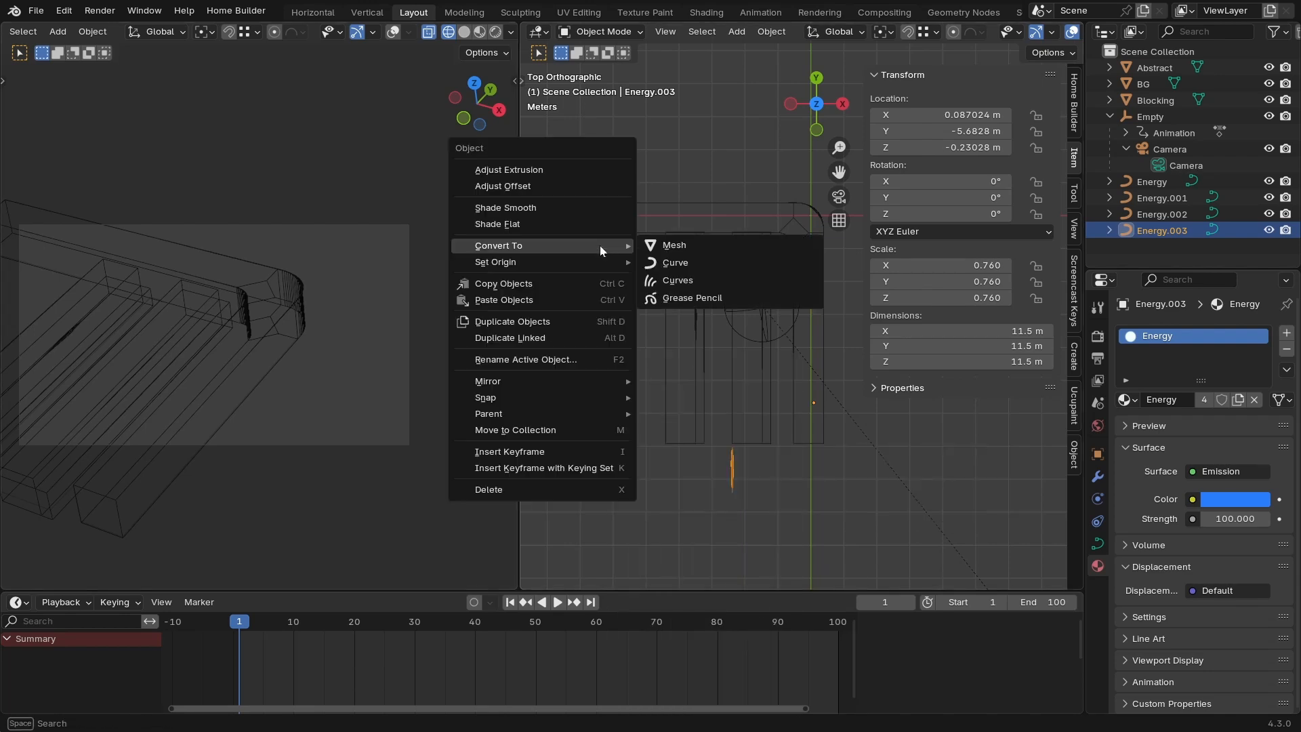
mouse_move(540, 263)
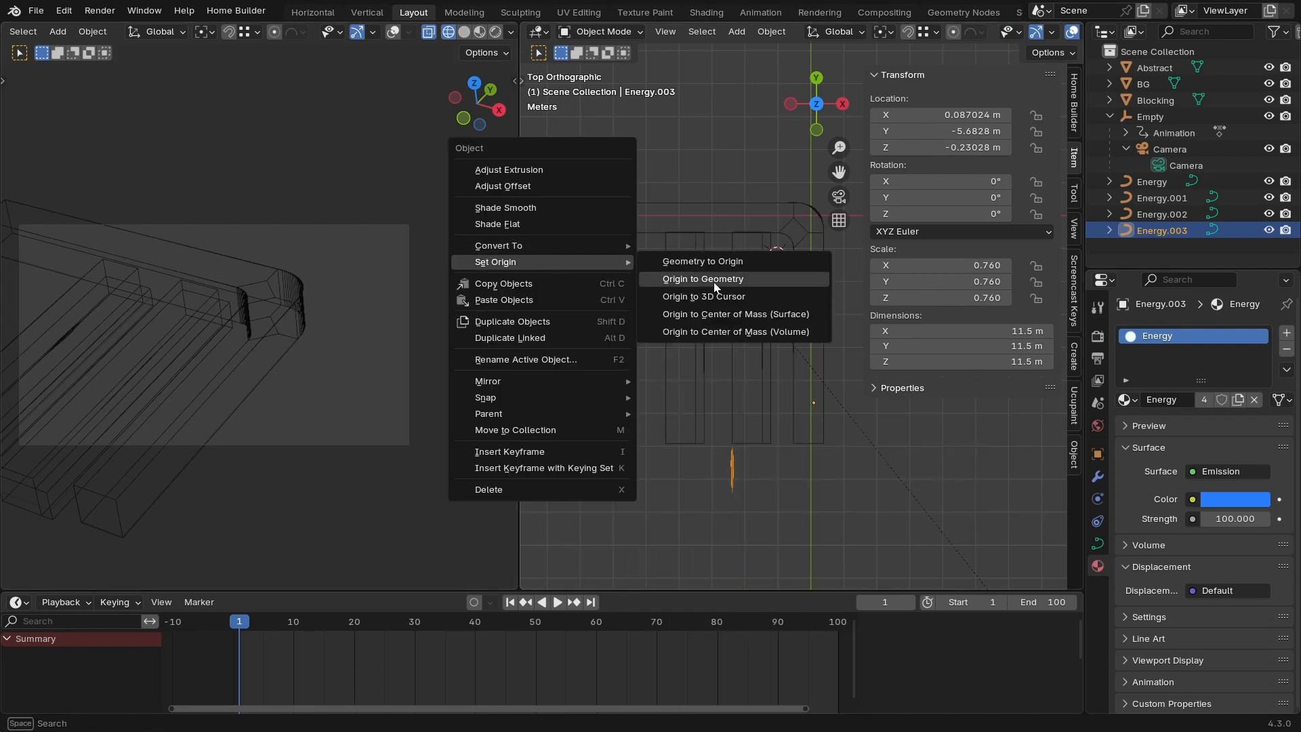
click(713, 282)
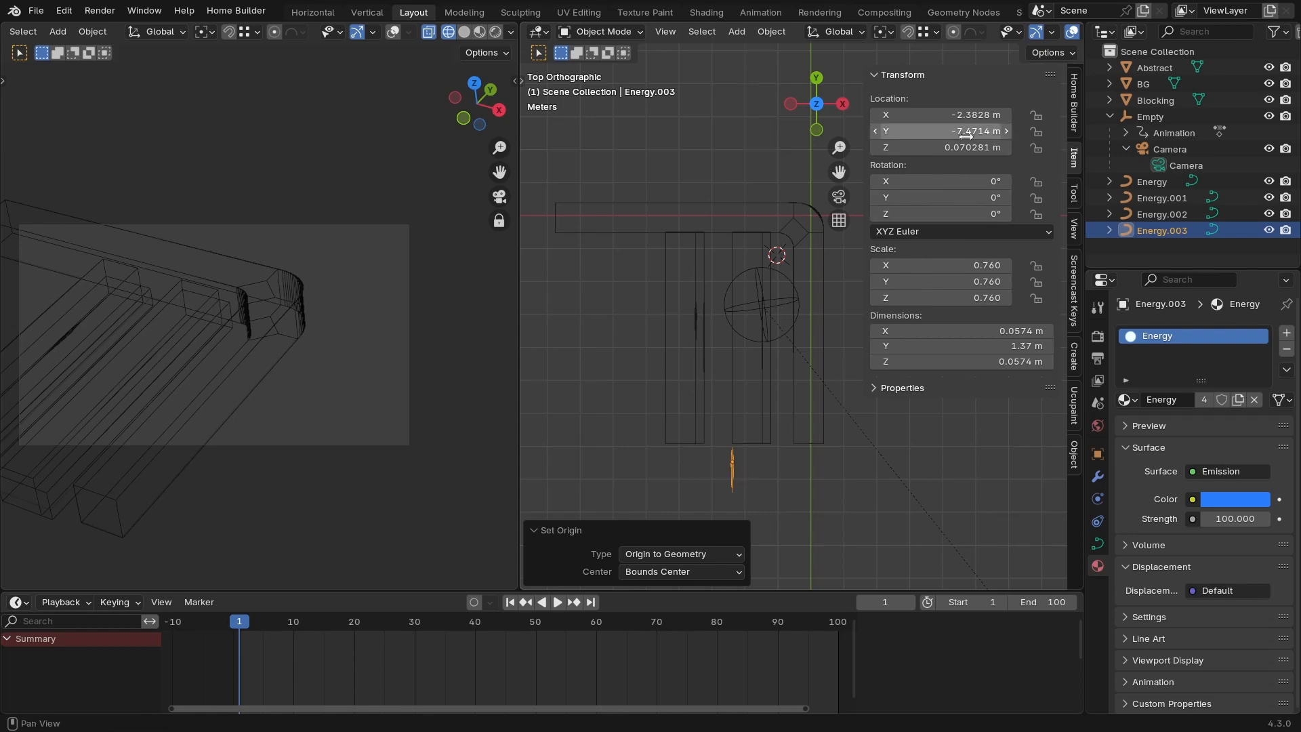
Insert a single keyframe on the strip's Y location at frame 1, collapse the keyframe summary and go to frame 25.
right_click(908, 132)
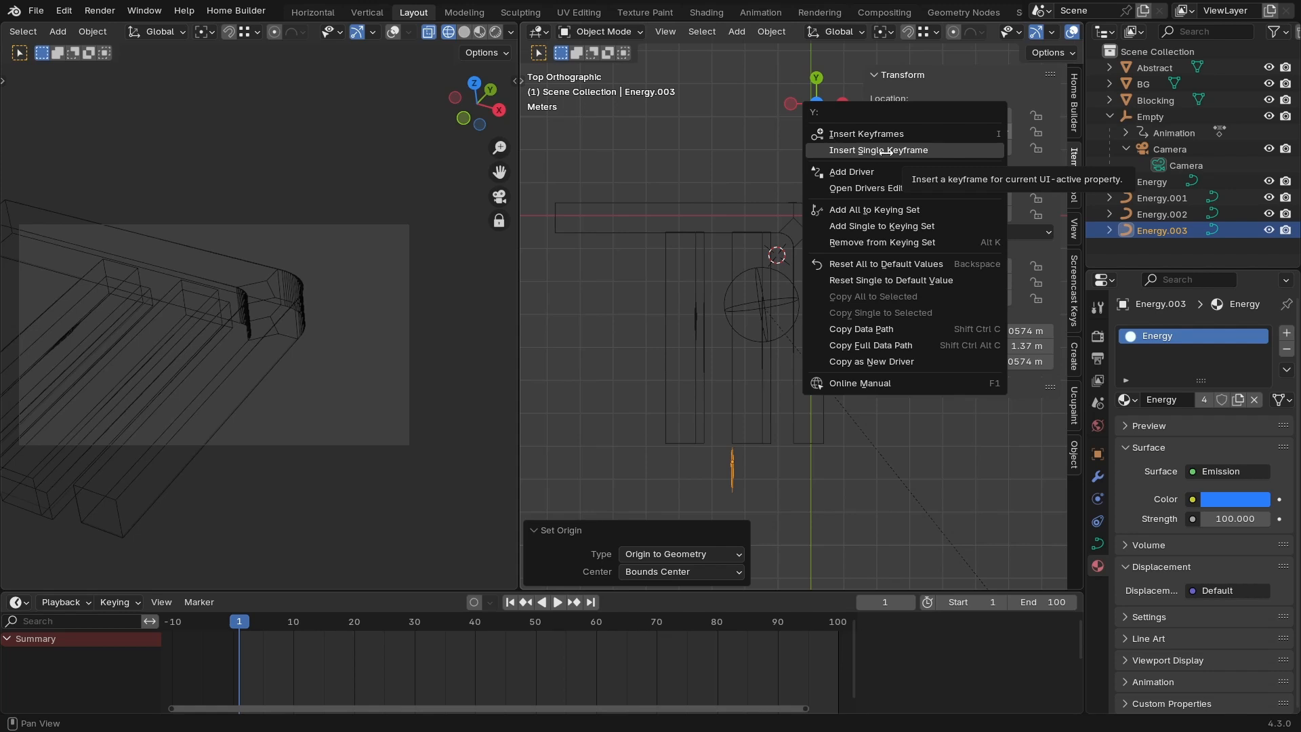
click(885, 150)
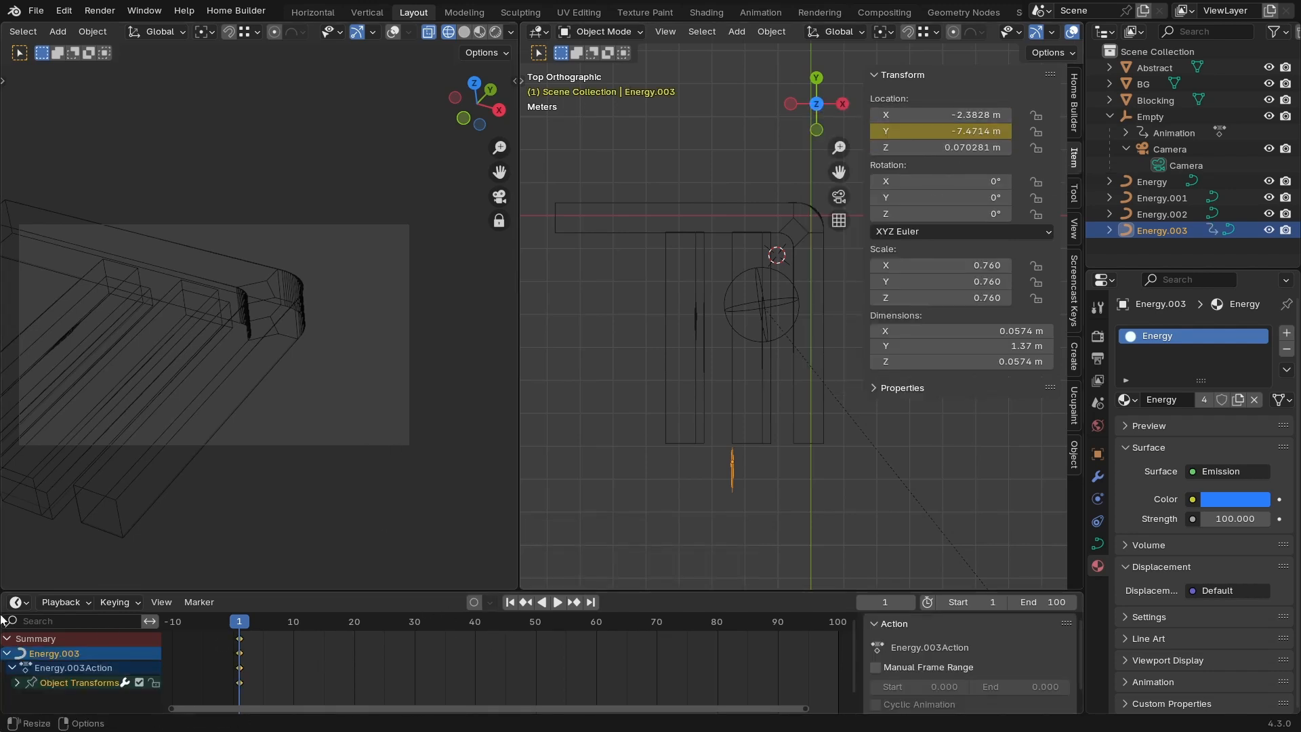
click(6, 639)
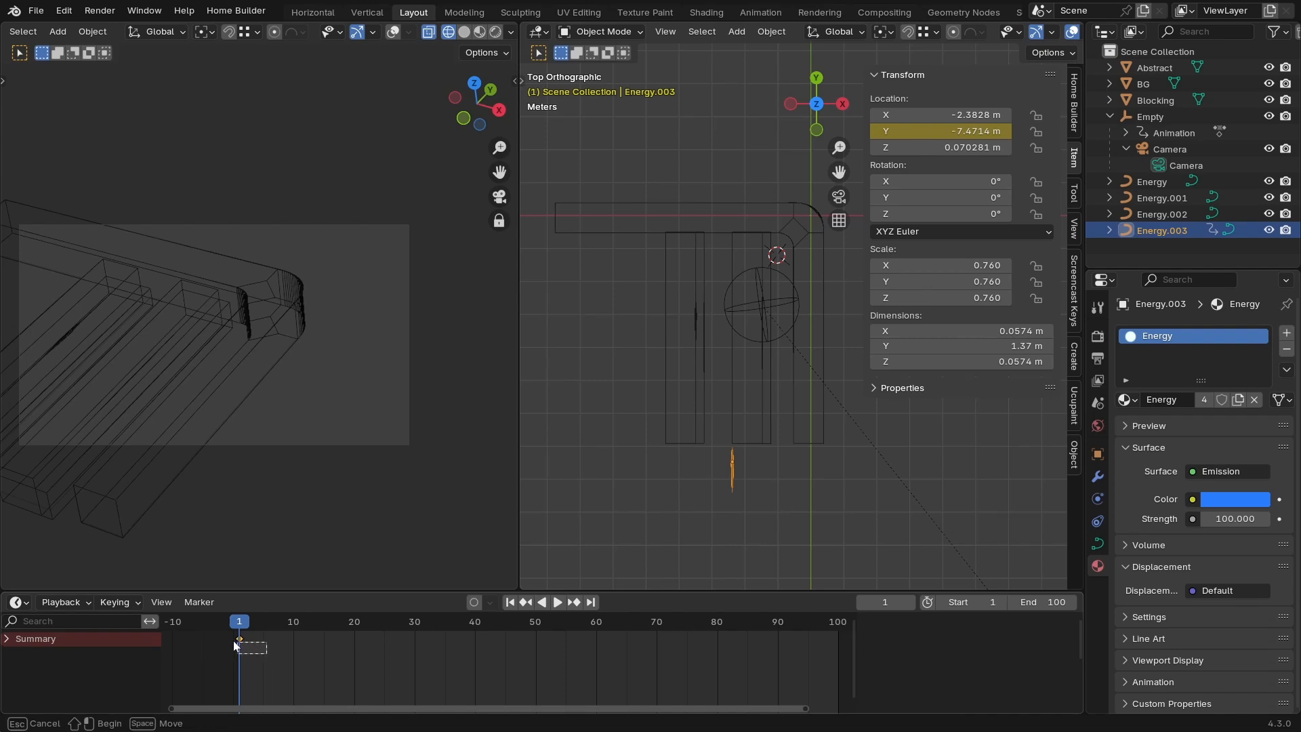
click(388, 627)
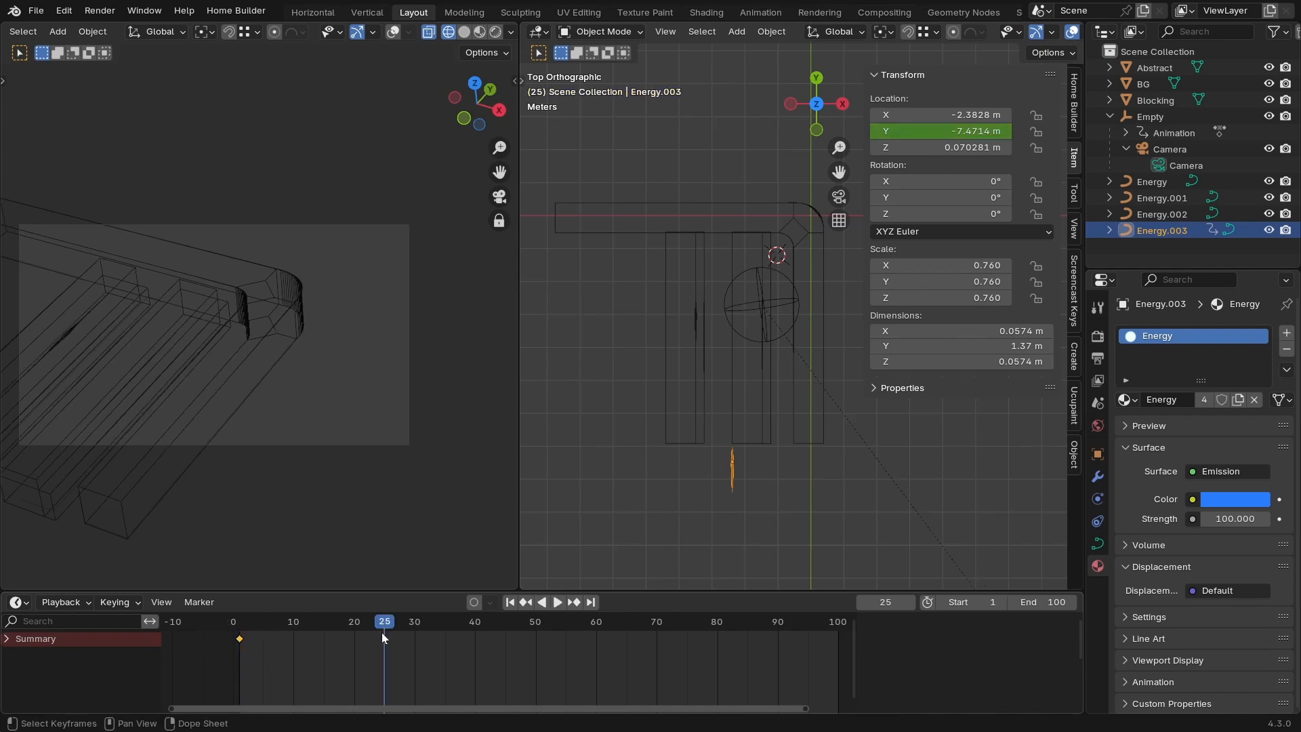
Move the strip's Y location keyframe from frame 1 to frame 25 and play the animation.
drag(239, 640, 388, 652)
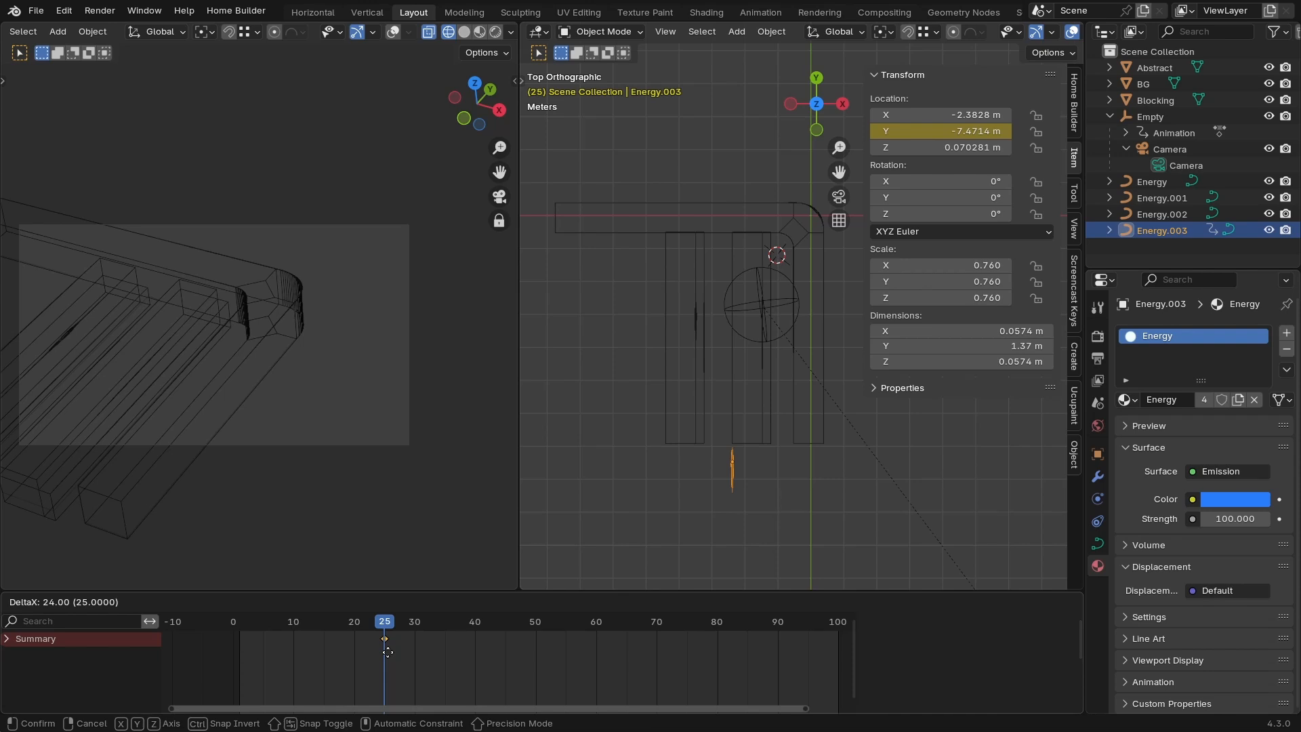
drag(387, 652, 384, 641)
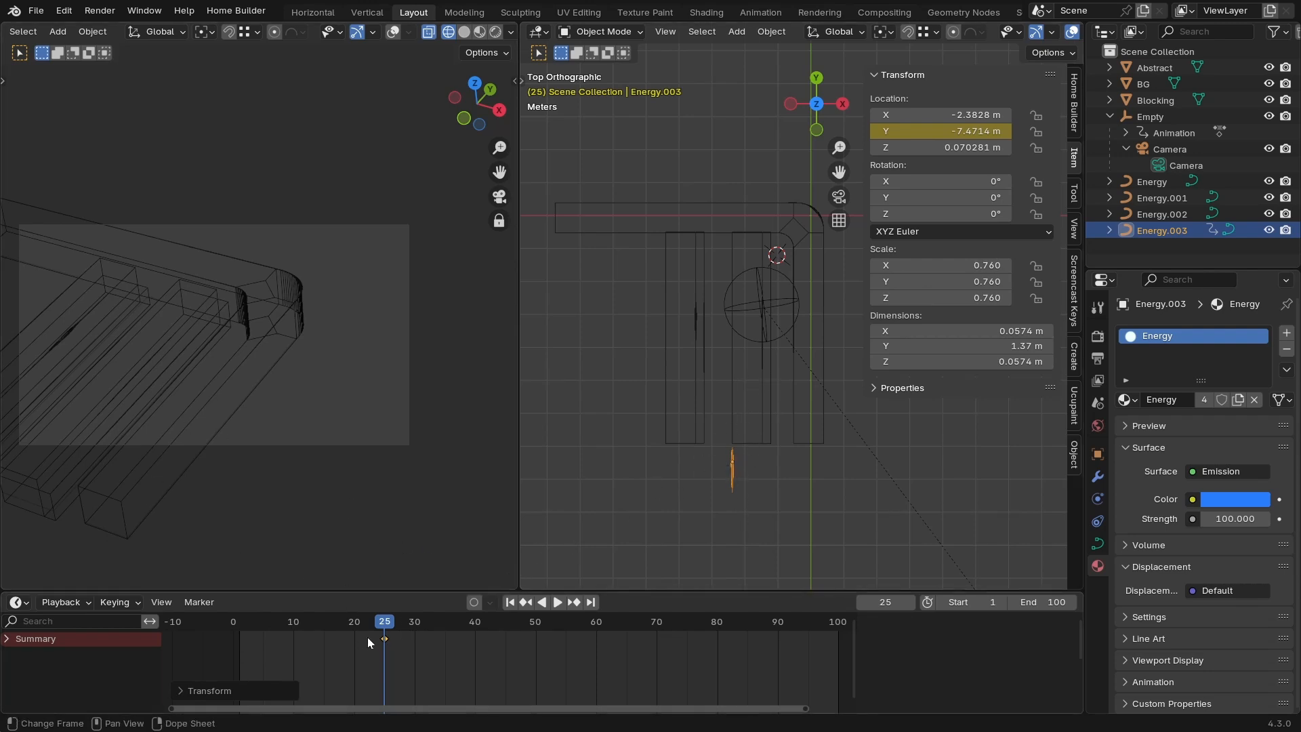
click(221, 643)
key(space)
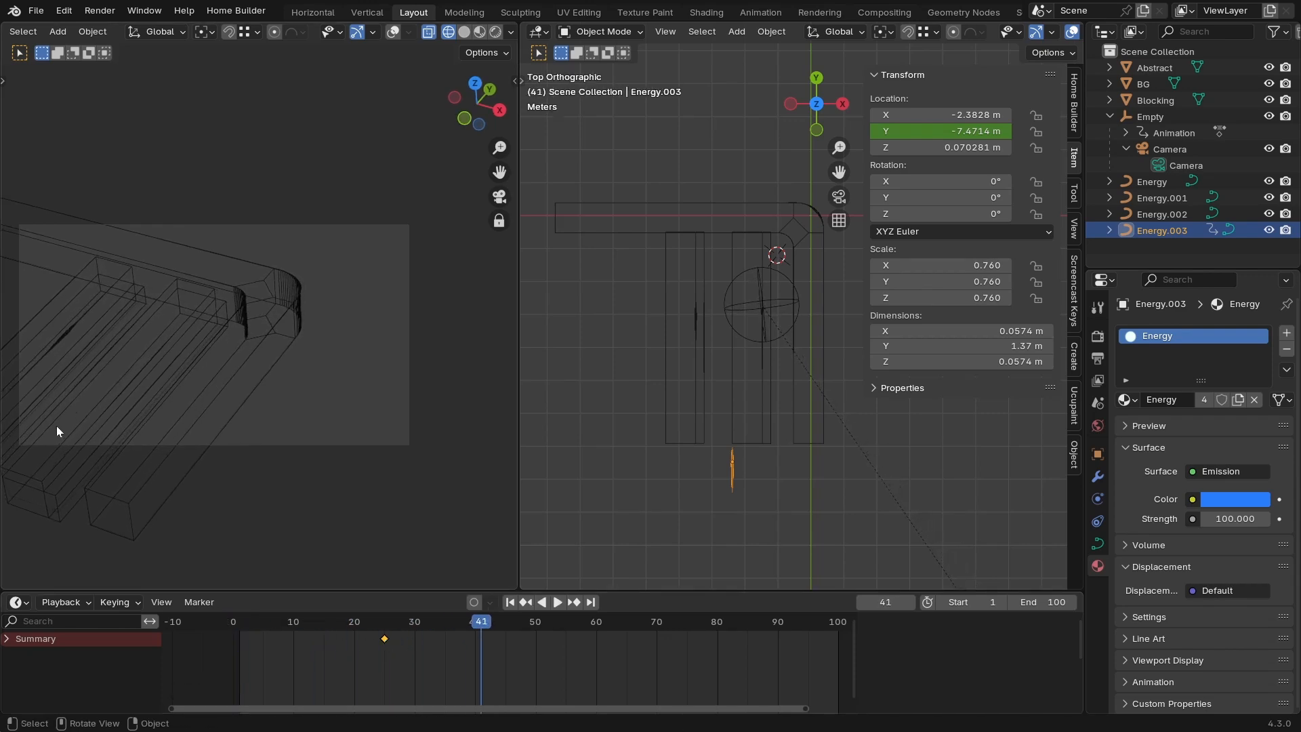
key(space)
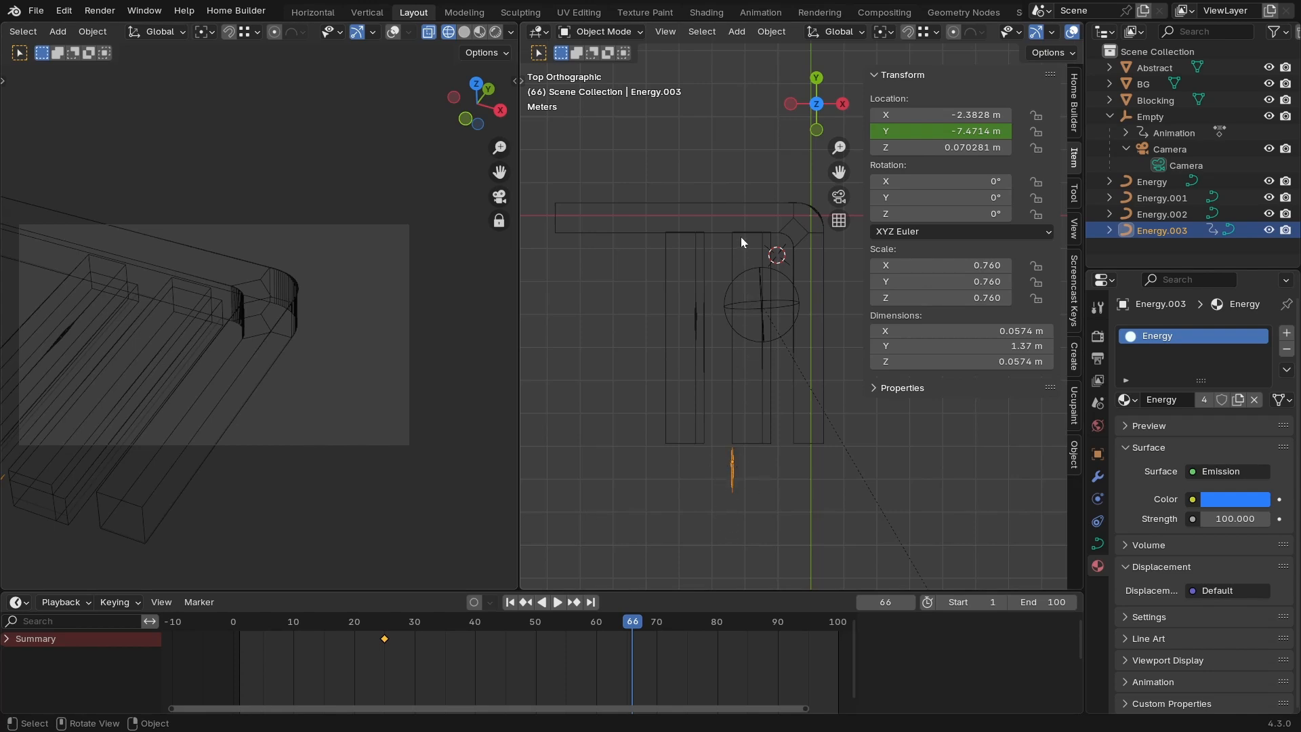
At frame 60, raise the strip's Y location to about 0.519 m, past the crossbar, and insert a single keyframe on it.
click(597, 624)
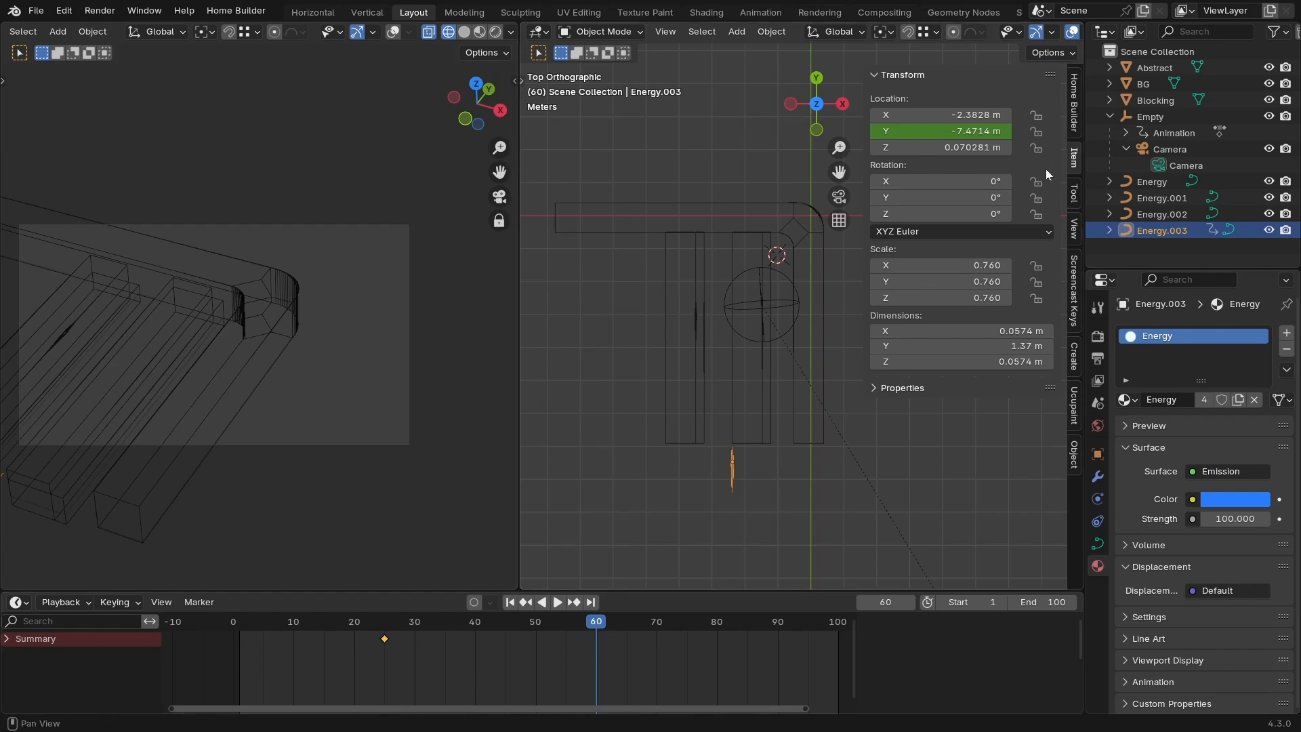
drag(976, 131, 1203, 131)
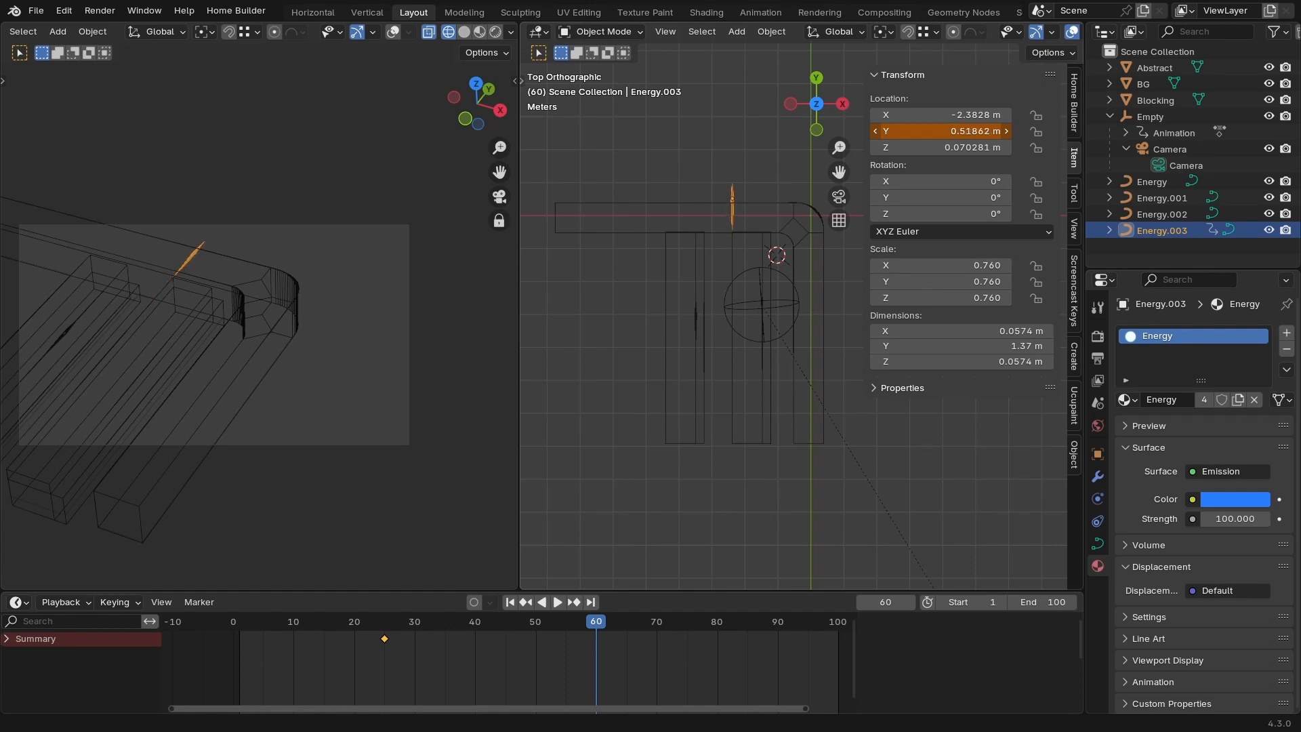
right_click(942, 131)
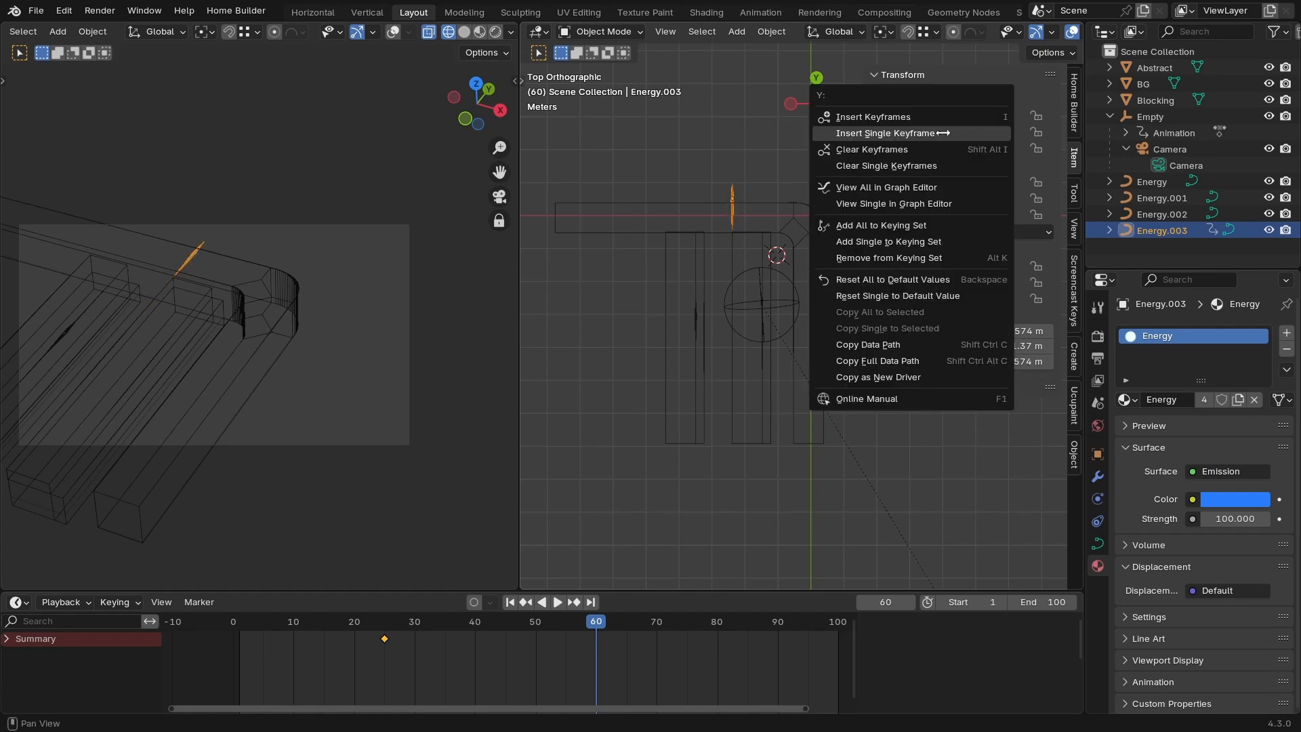
click(944, 133)
Play back the strip's travel from its start, return to frame 60 and show the camera viewport in Rendered shading.
click(357, 624)
key(shift+Left)
key(space)
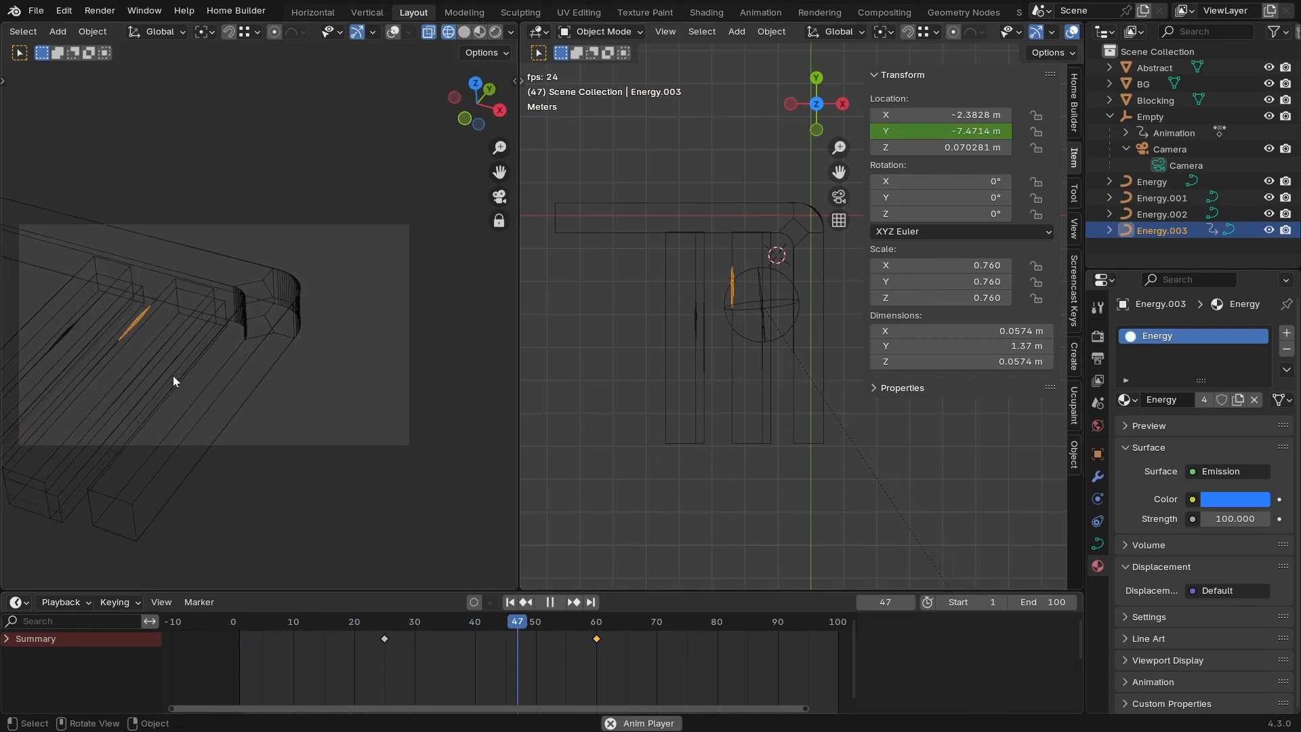
key(space)
click(596, 626)
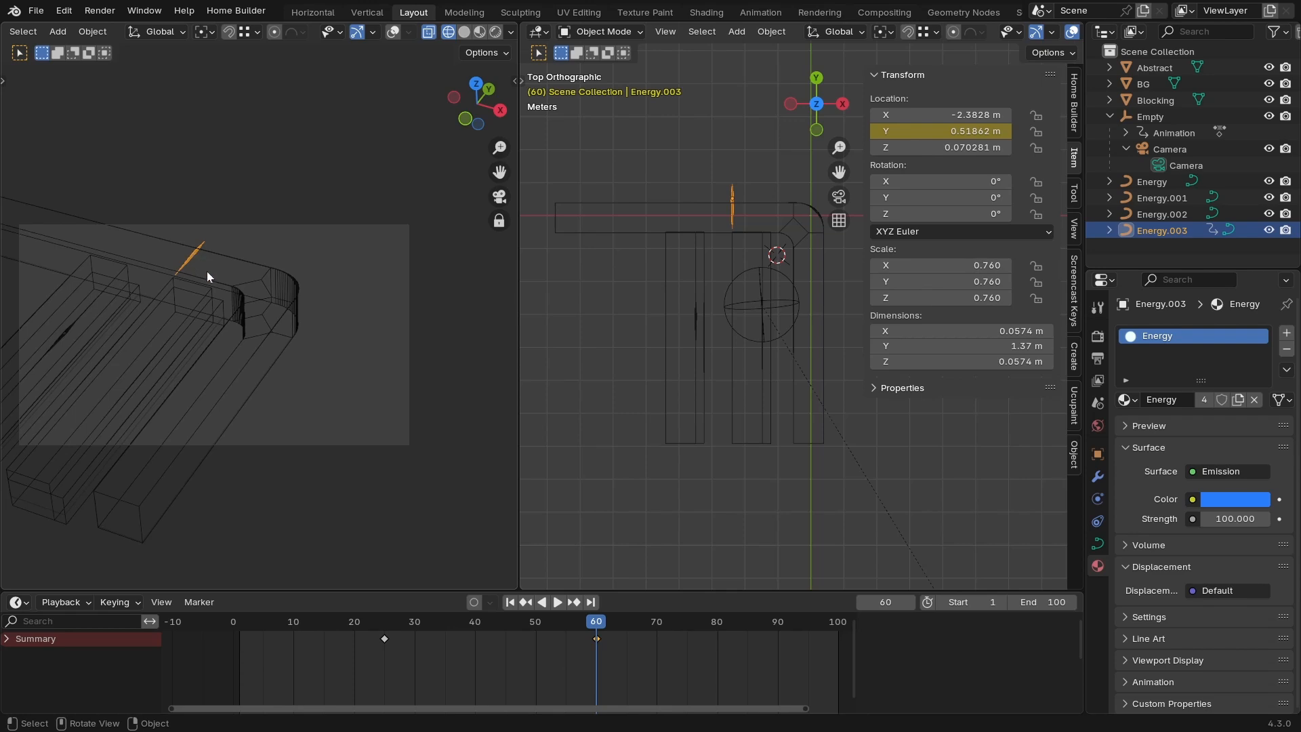
key(z)
click(230, 230)
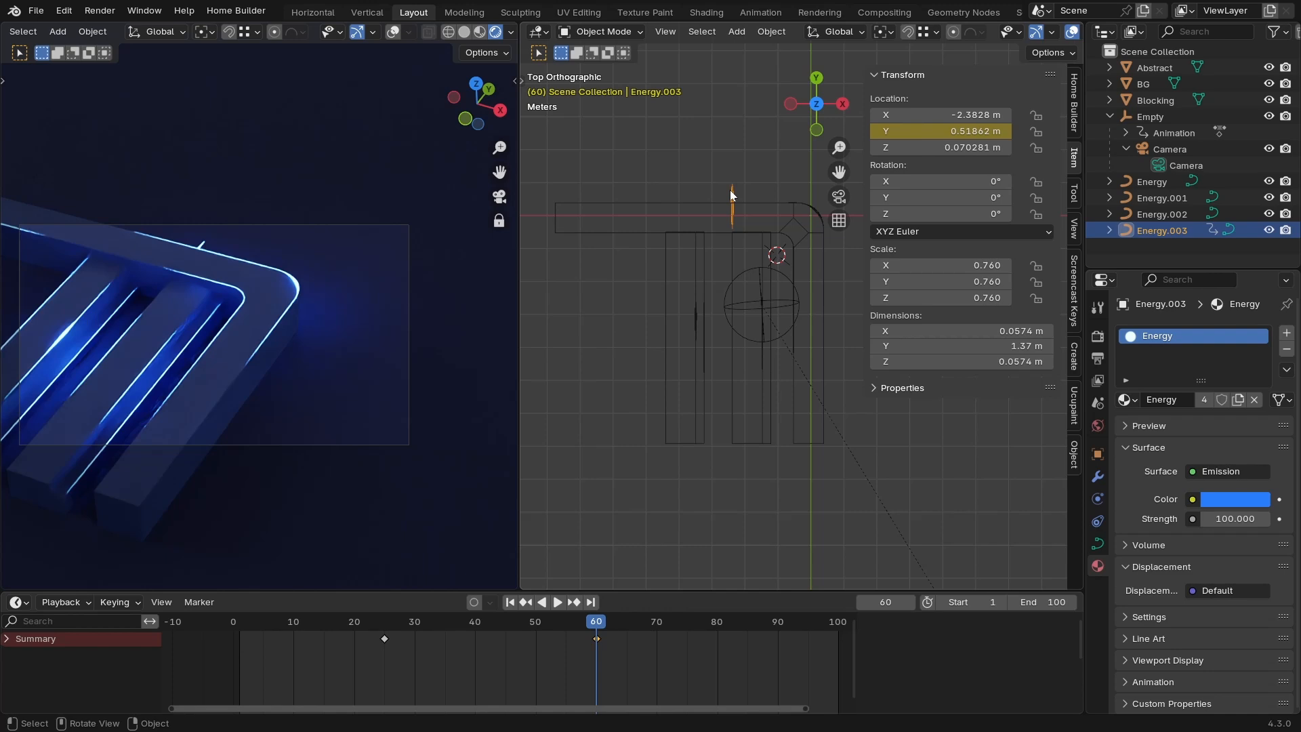
Expand the strip curve's Start & End Mapping settings and keyframe the End factor at 1.000 on frame 50.
click(1098, 544)
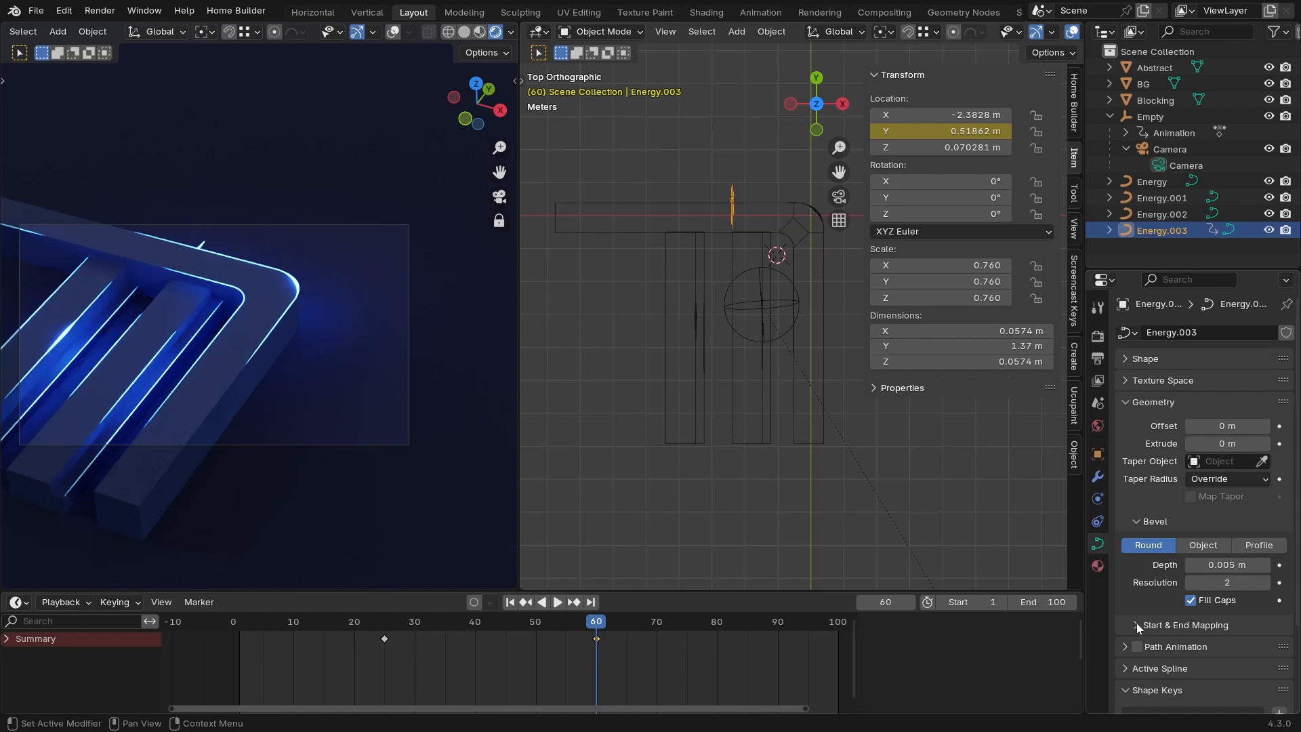
click(1137, 516)
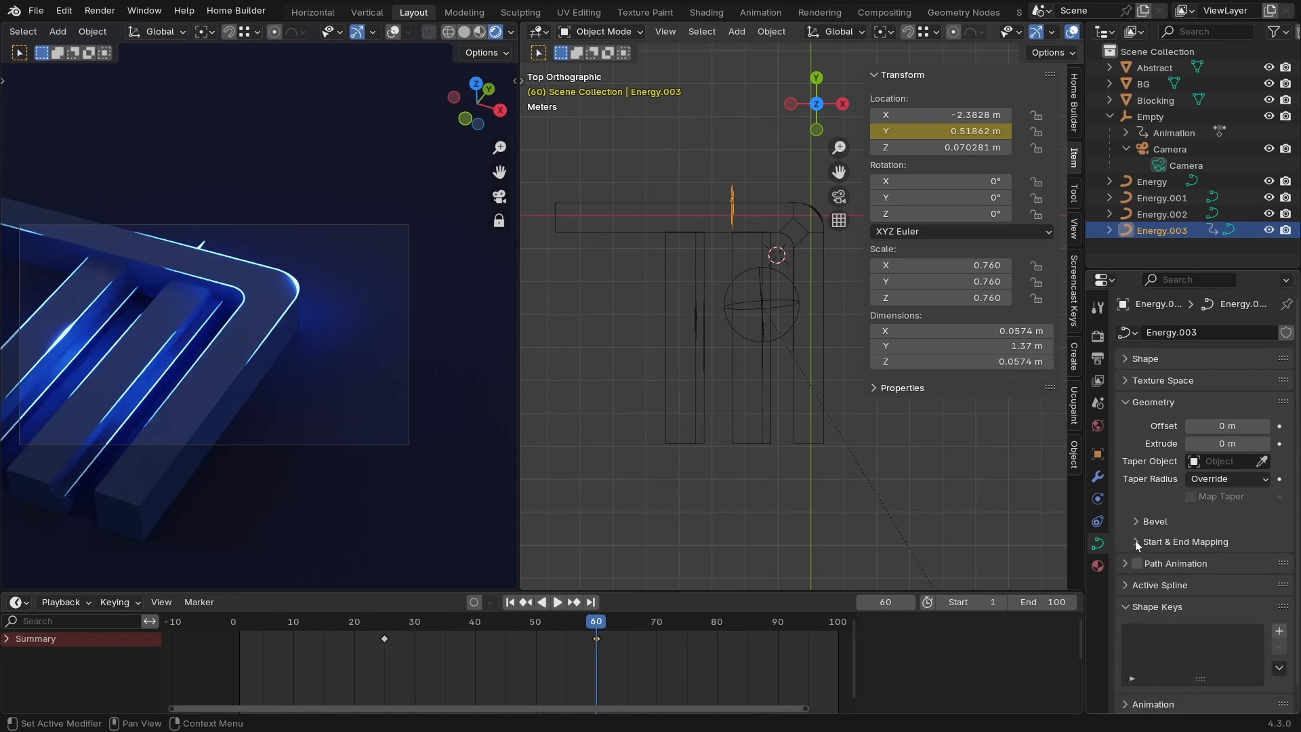
click(1136, 542)
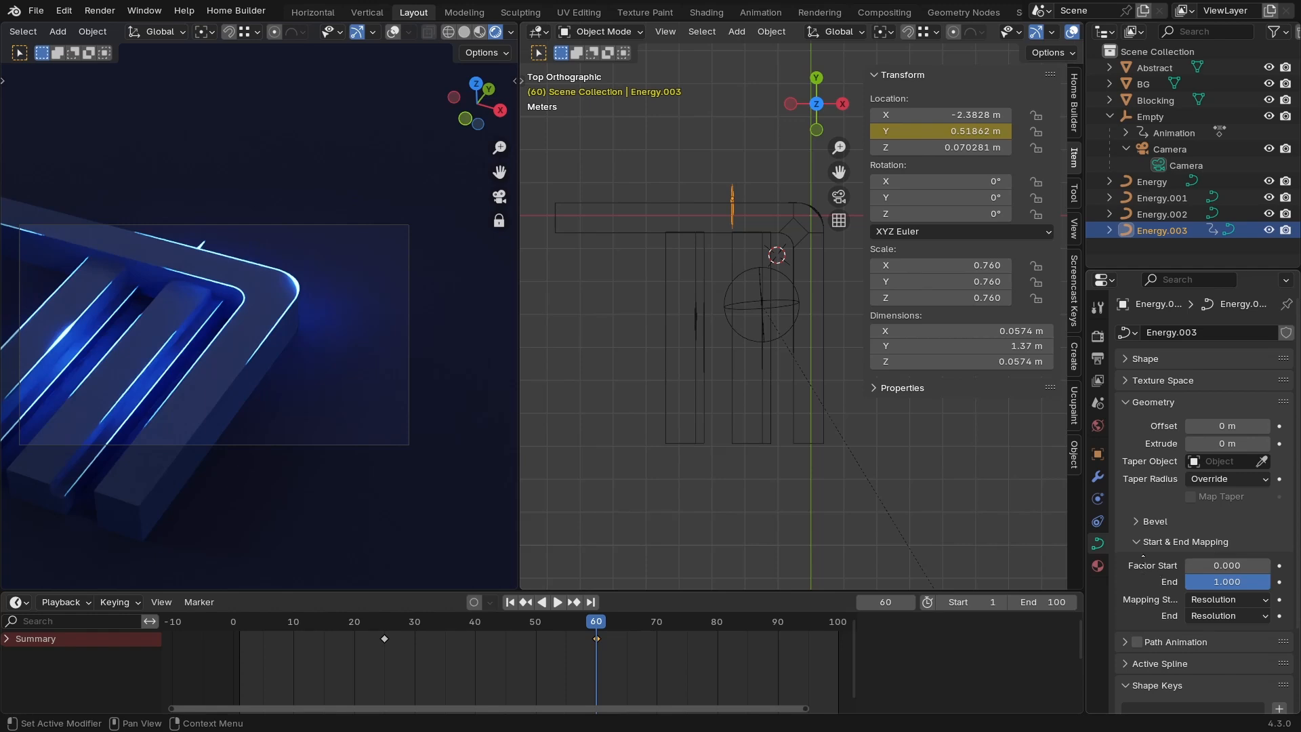
scroll(1144, 557, down, 3)
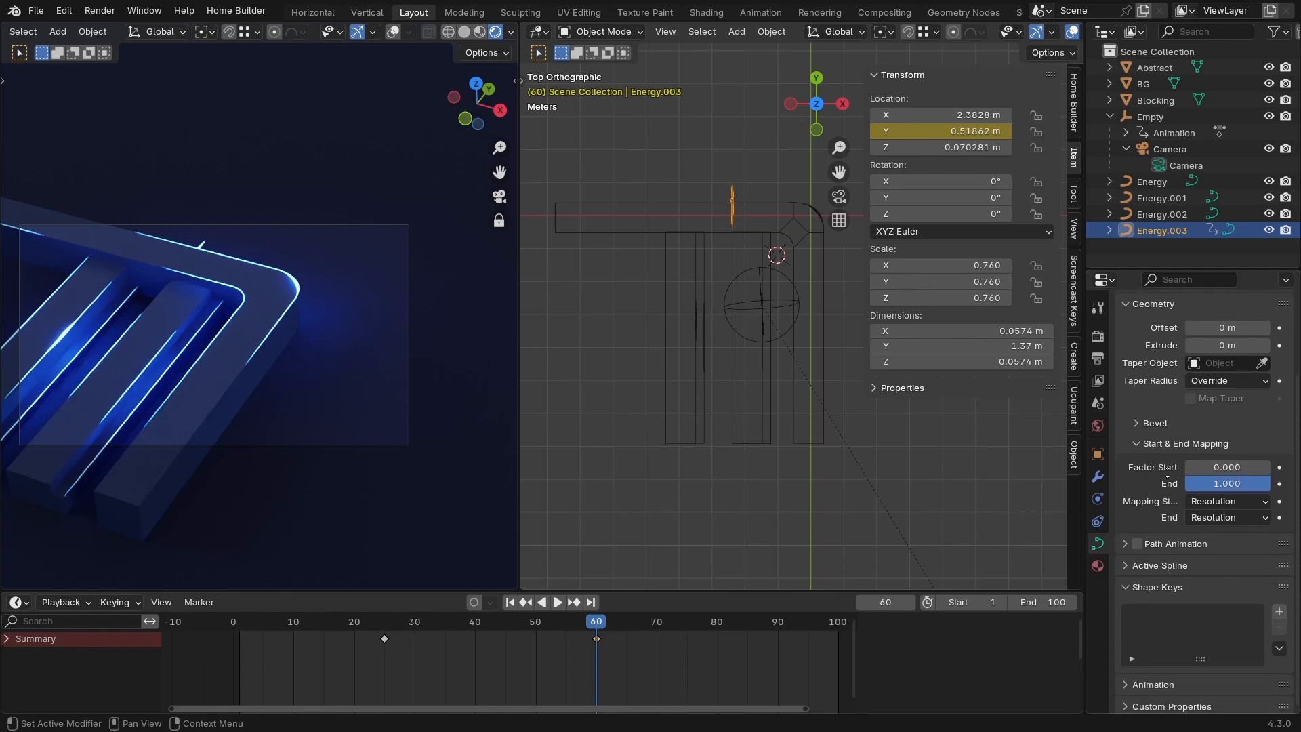
click(535, 624)
key(space)
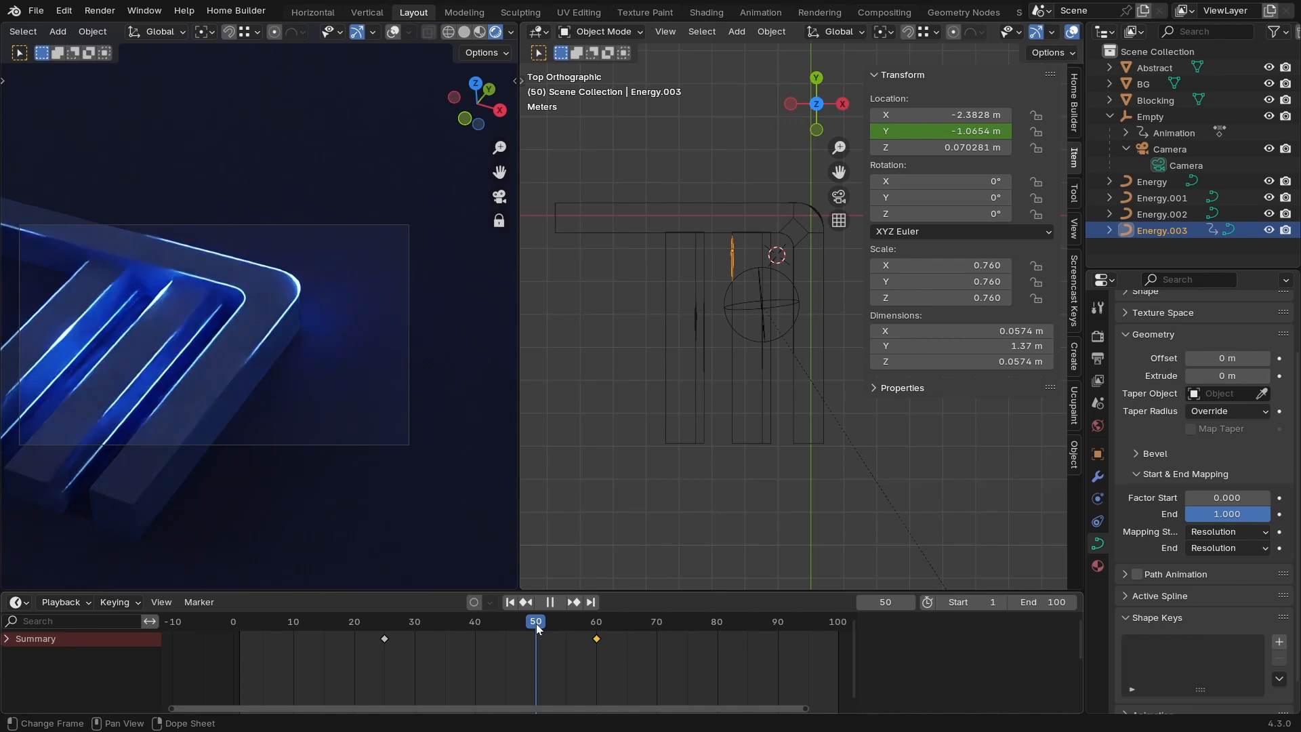
key(space)
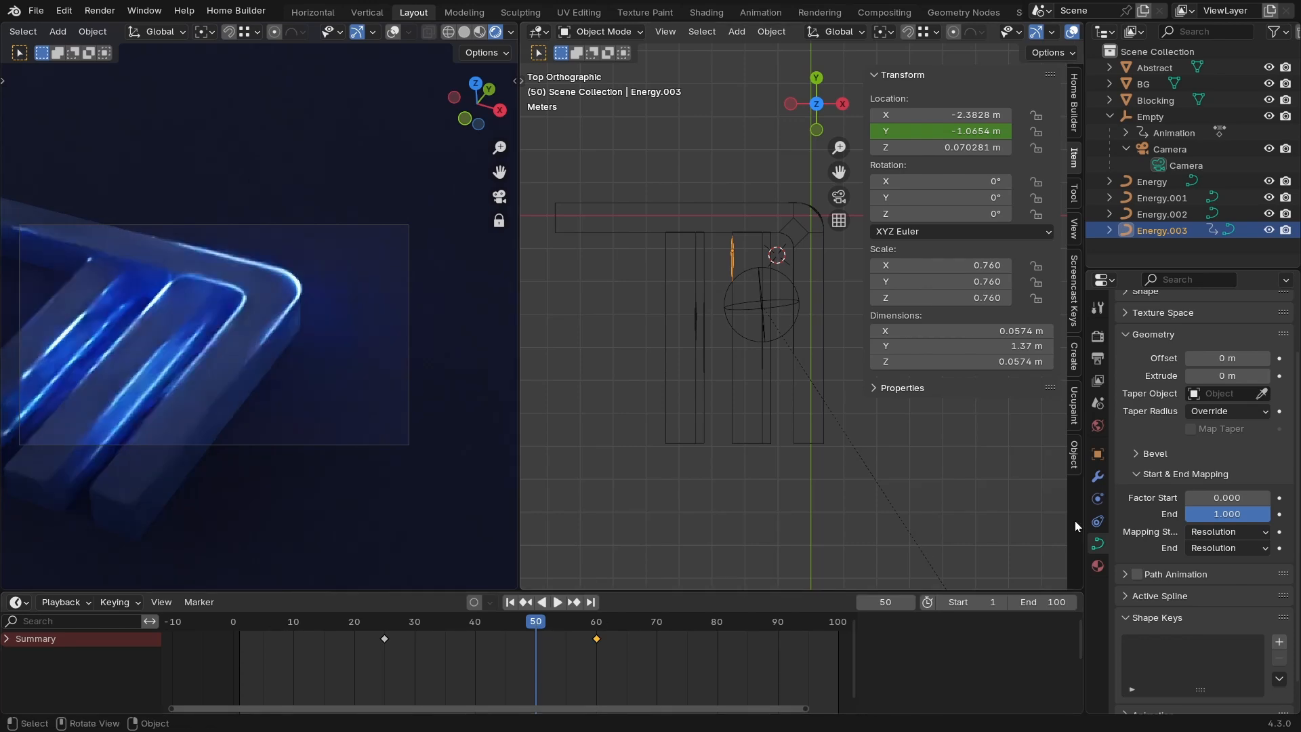
click(1280, 514)
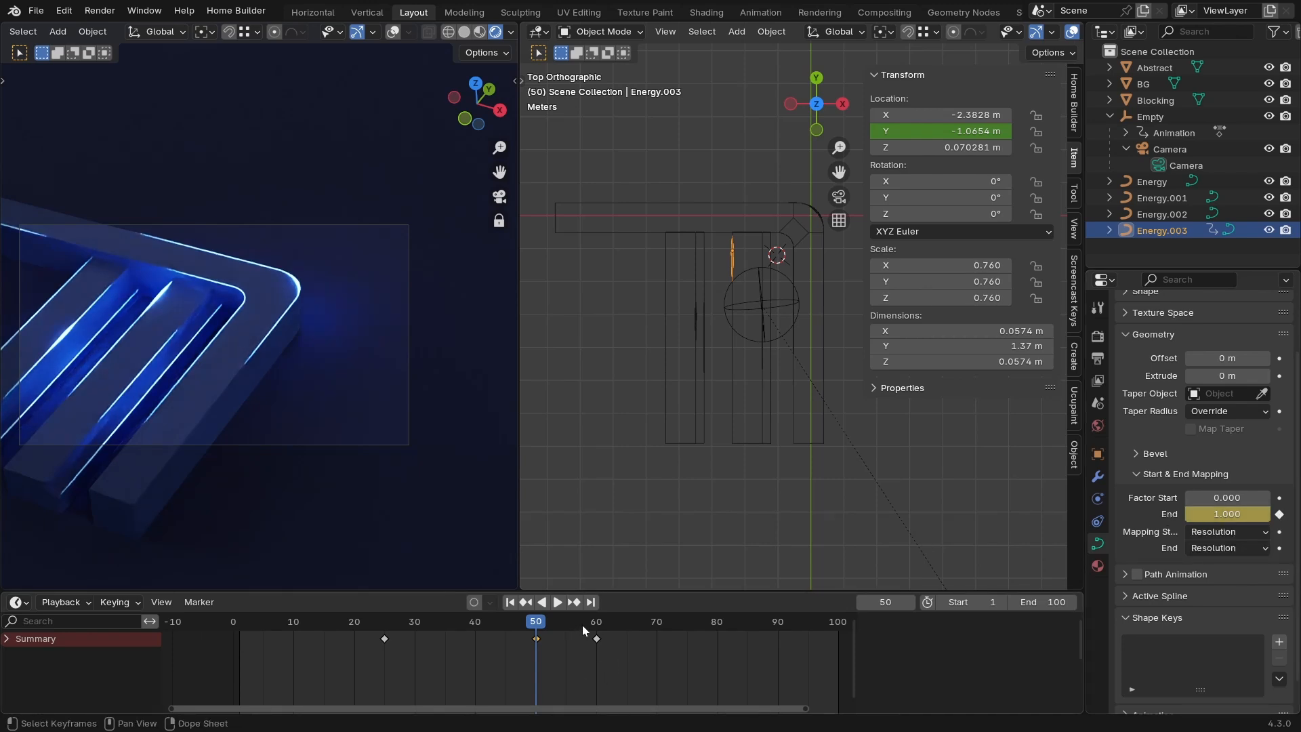
At frame 57, set the strip's End mapping factor to 0 and keyframe it.
drag(587, 626, 581, 635)
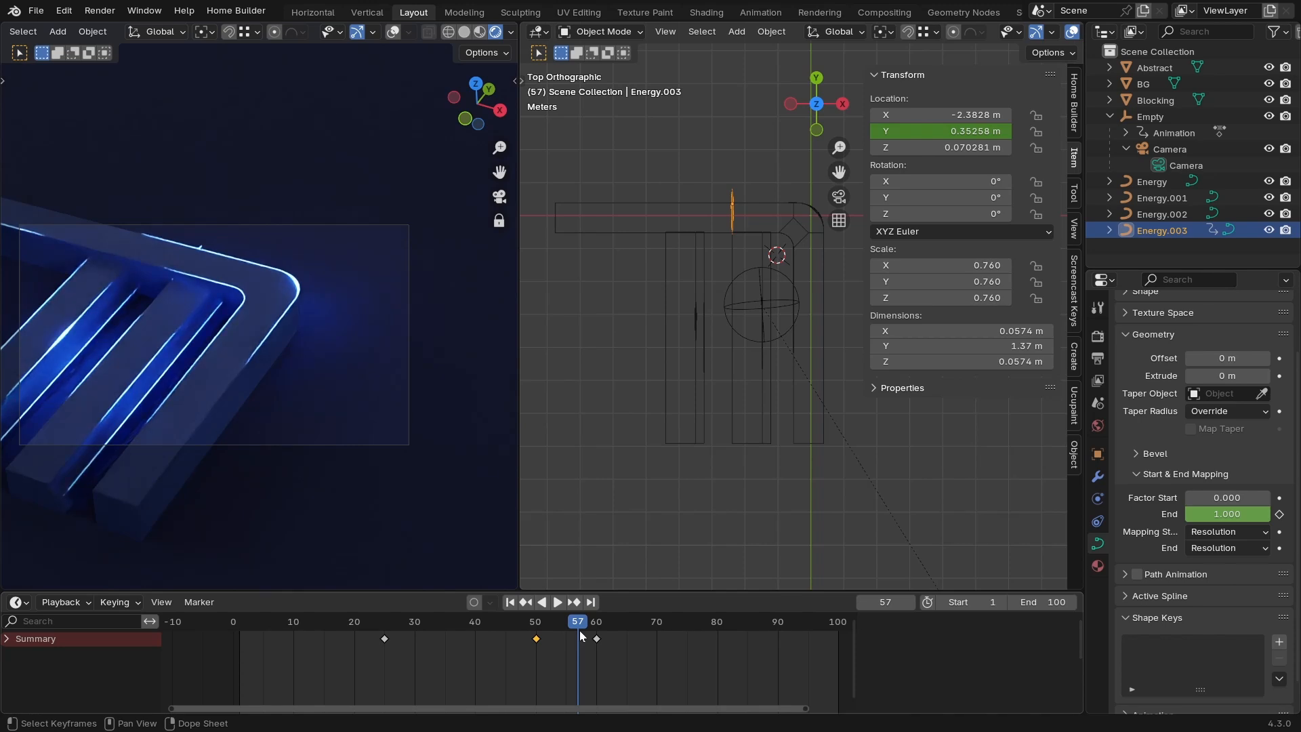
click(1227, 514)
text(0.5)
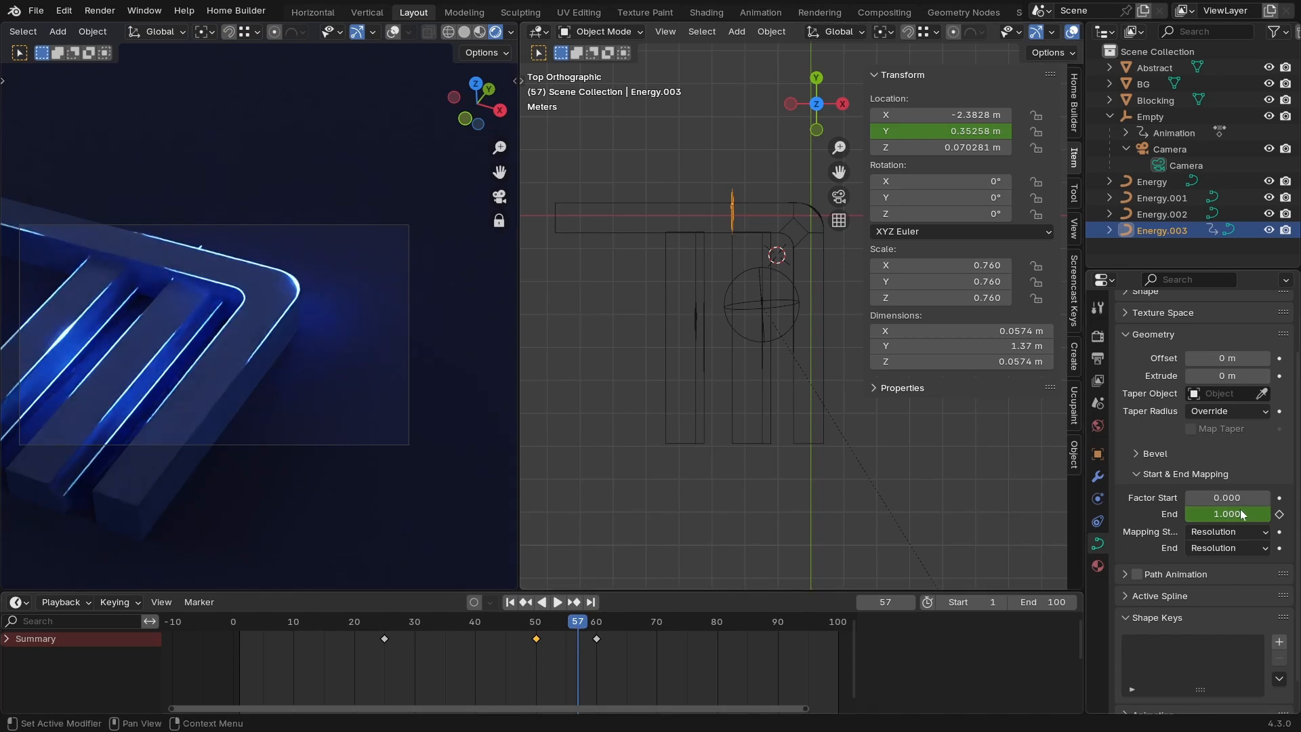
key(Return)
drag(1227, 514, 1186, 514)
click(1280, 514)
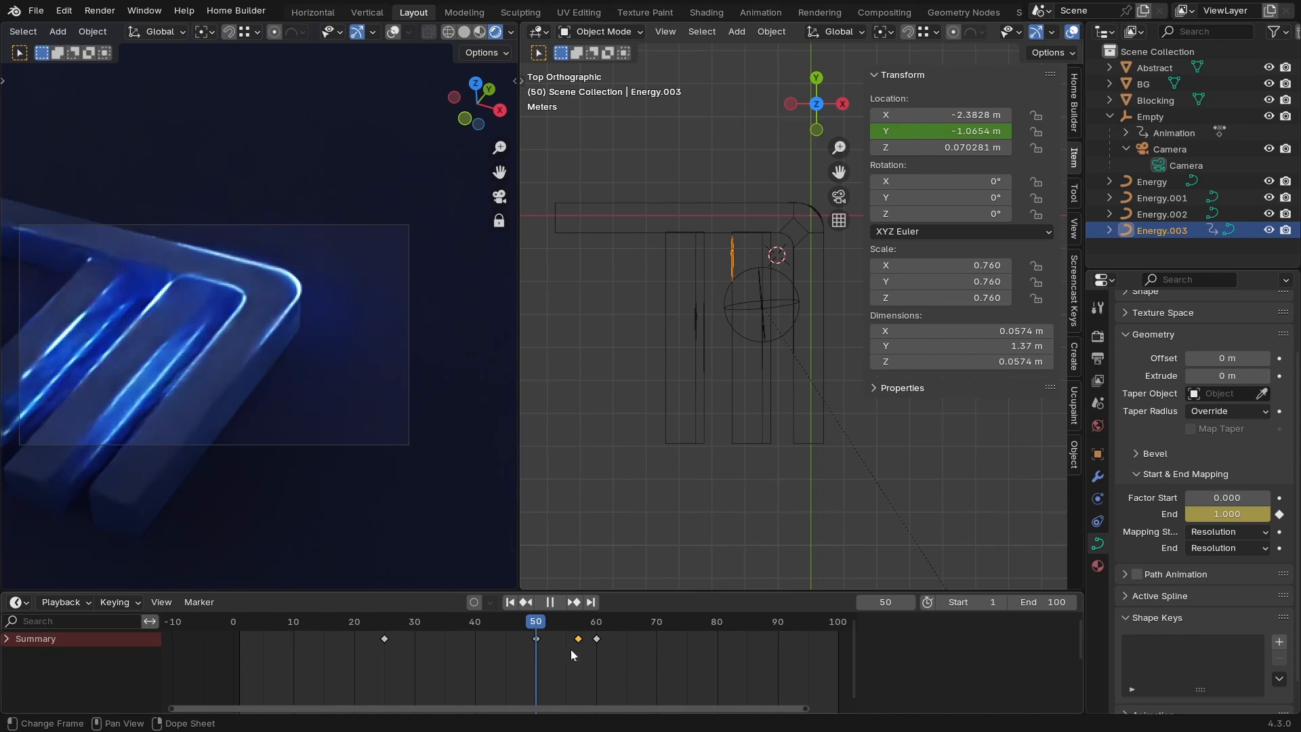
Play and scrub between frames 25 and 62 to examine how the strip travels up the bar and shrinks at the crossbar.
key(space)
key(space)
click(441, 623)
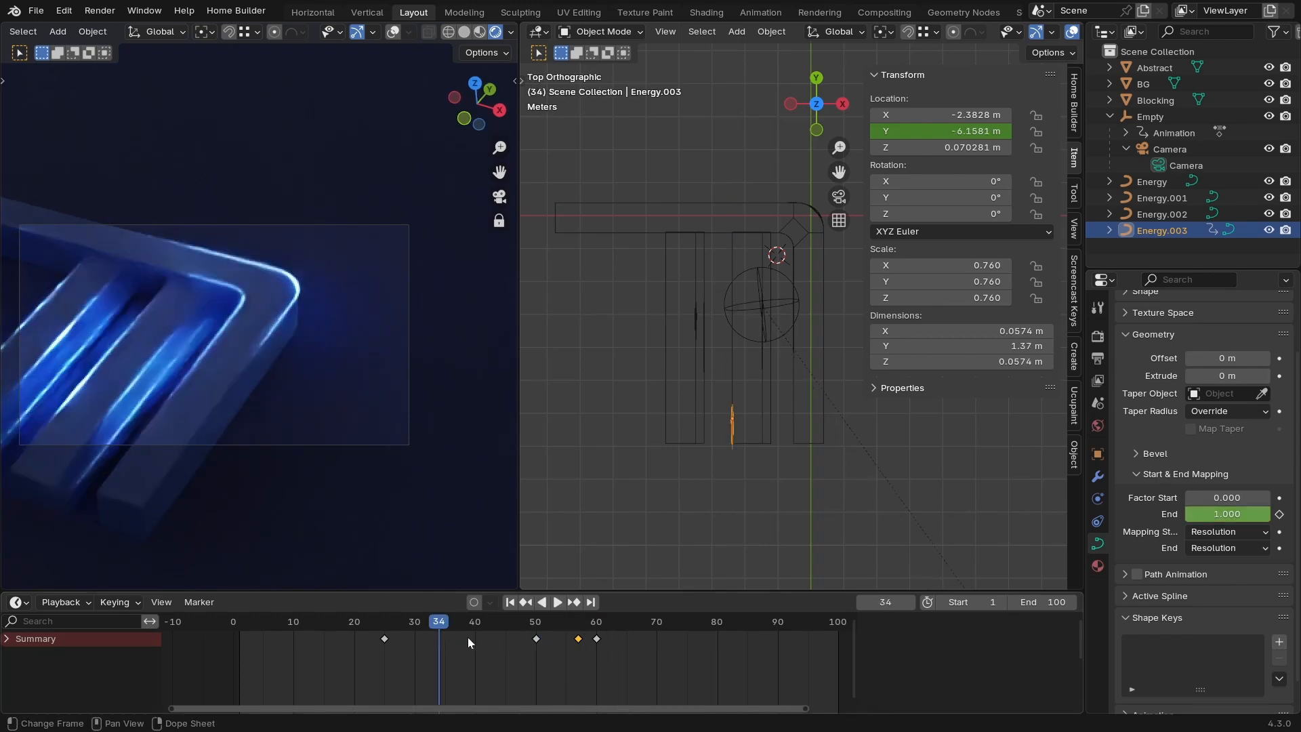
key(space)
drag(494, 637, 404, 646)
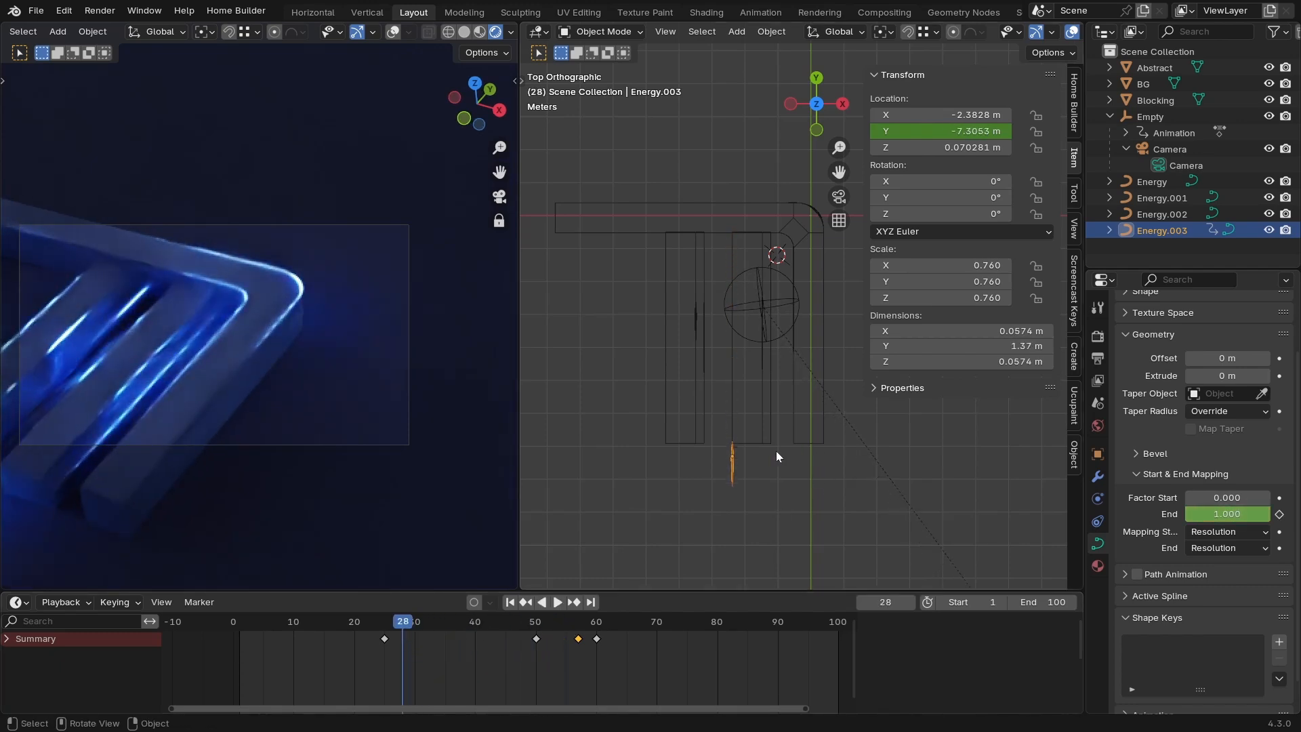
key(space)
key(space)
key(Right)
key(Right)
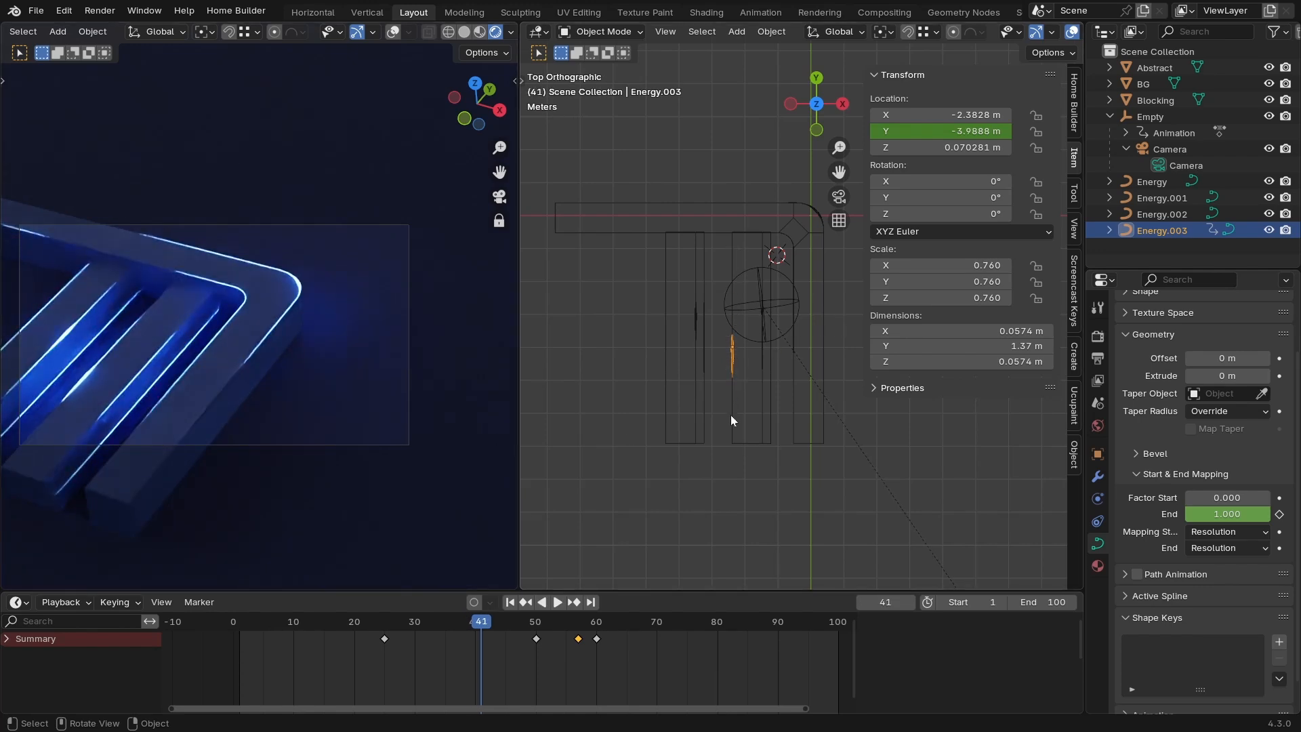
key(space)
key(space)
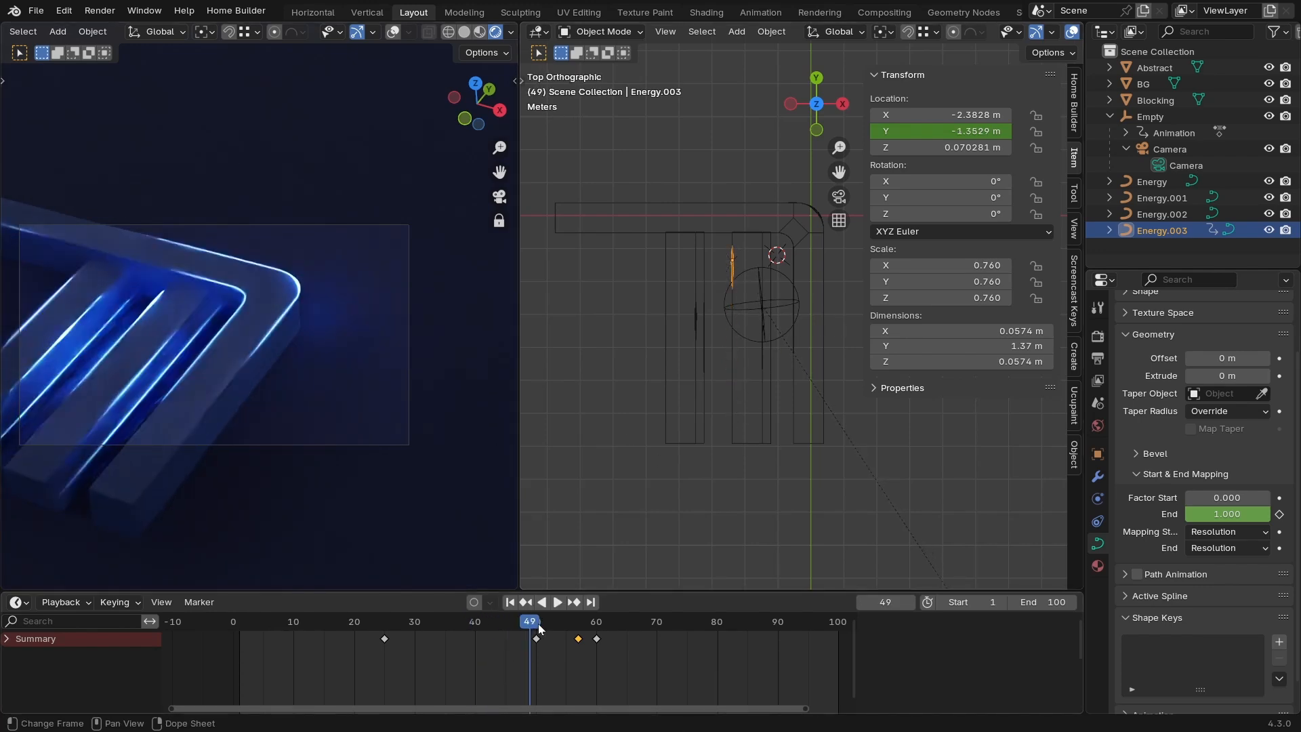
key(space)
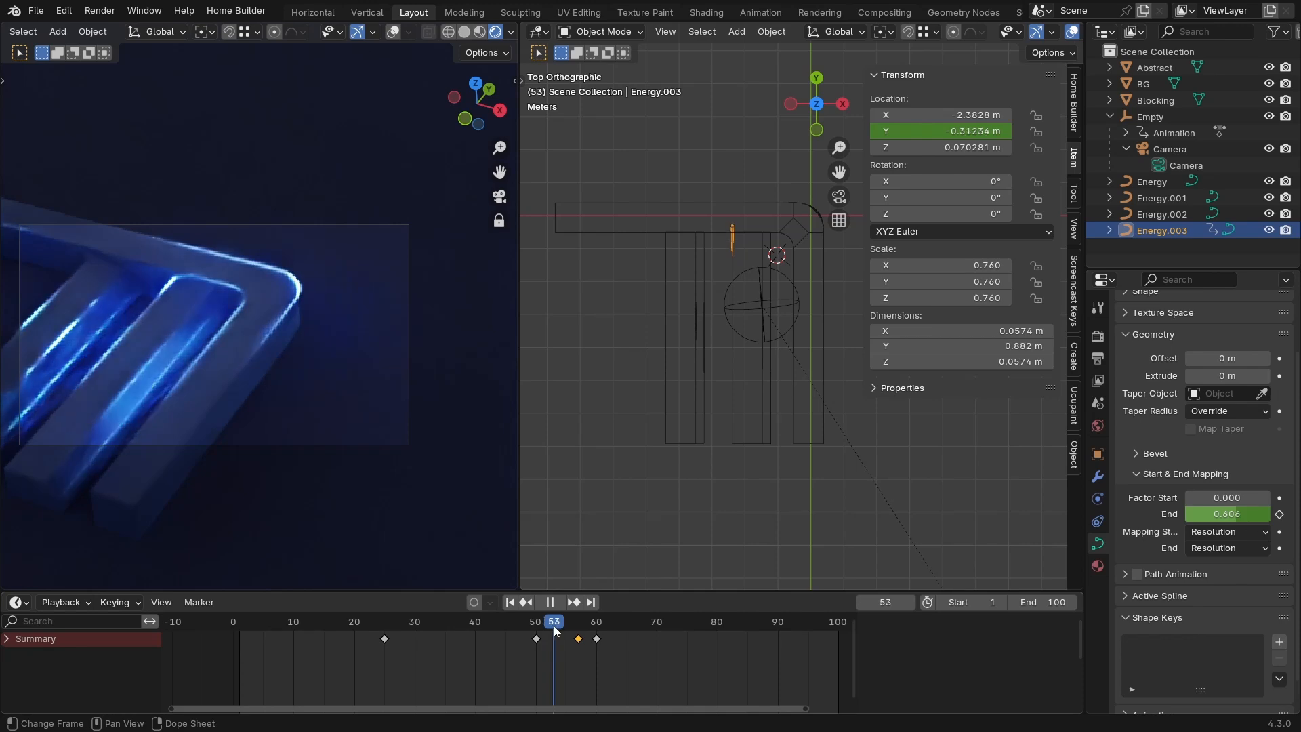
key(space)
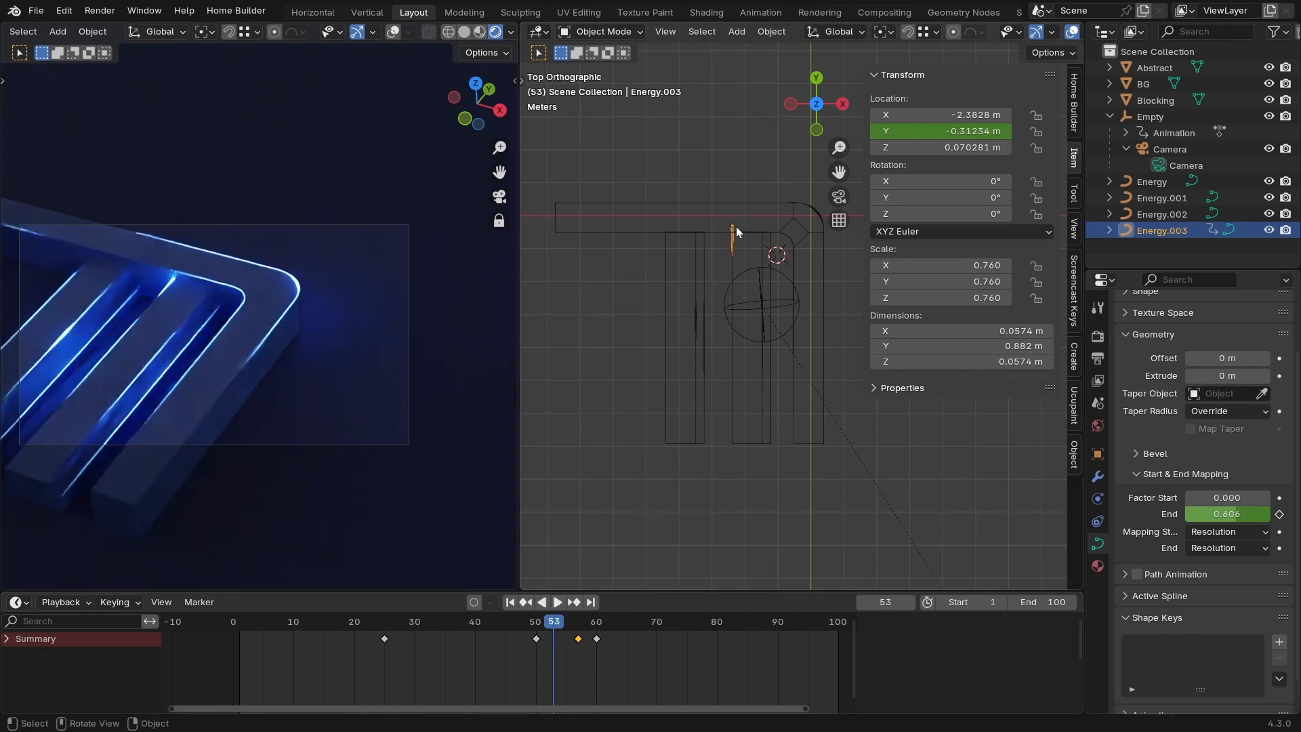
key(space)
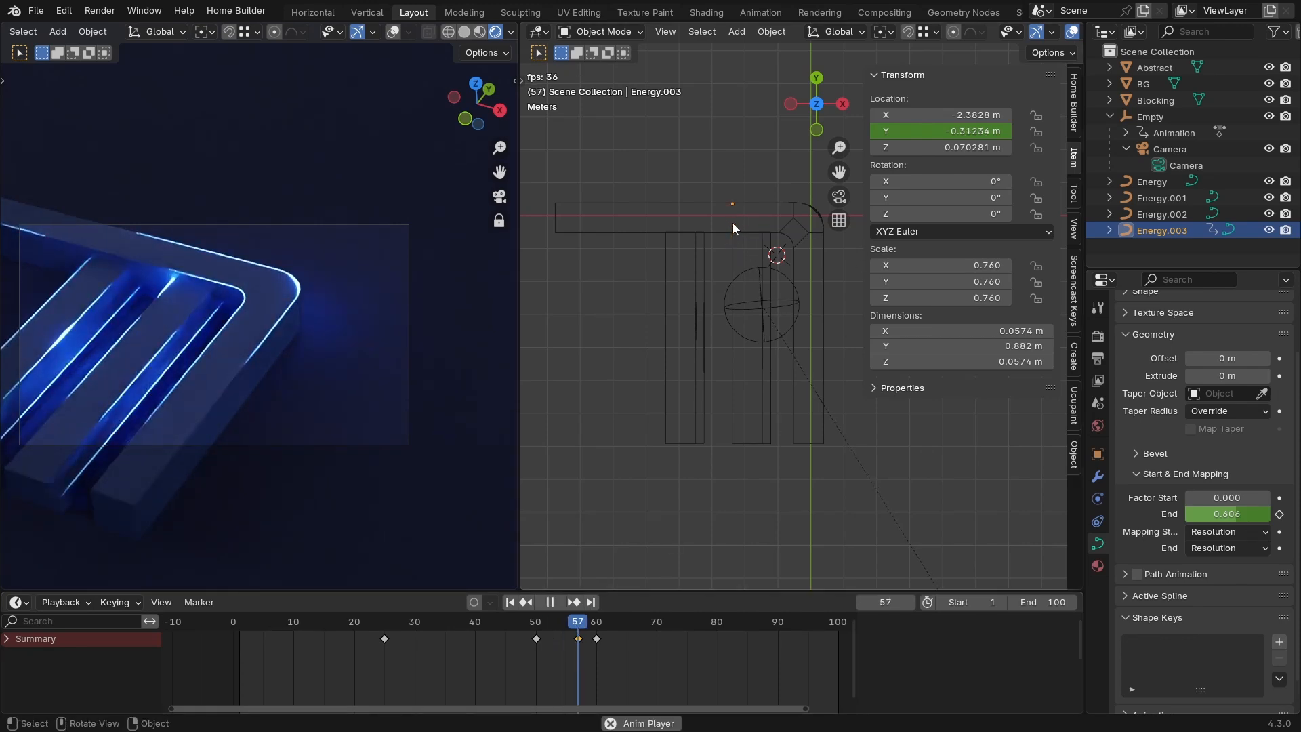
key(space)
key(space)
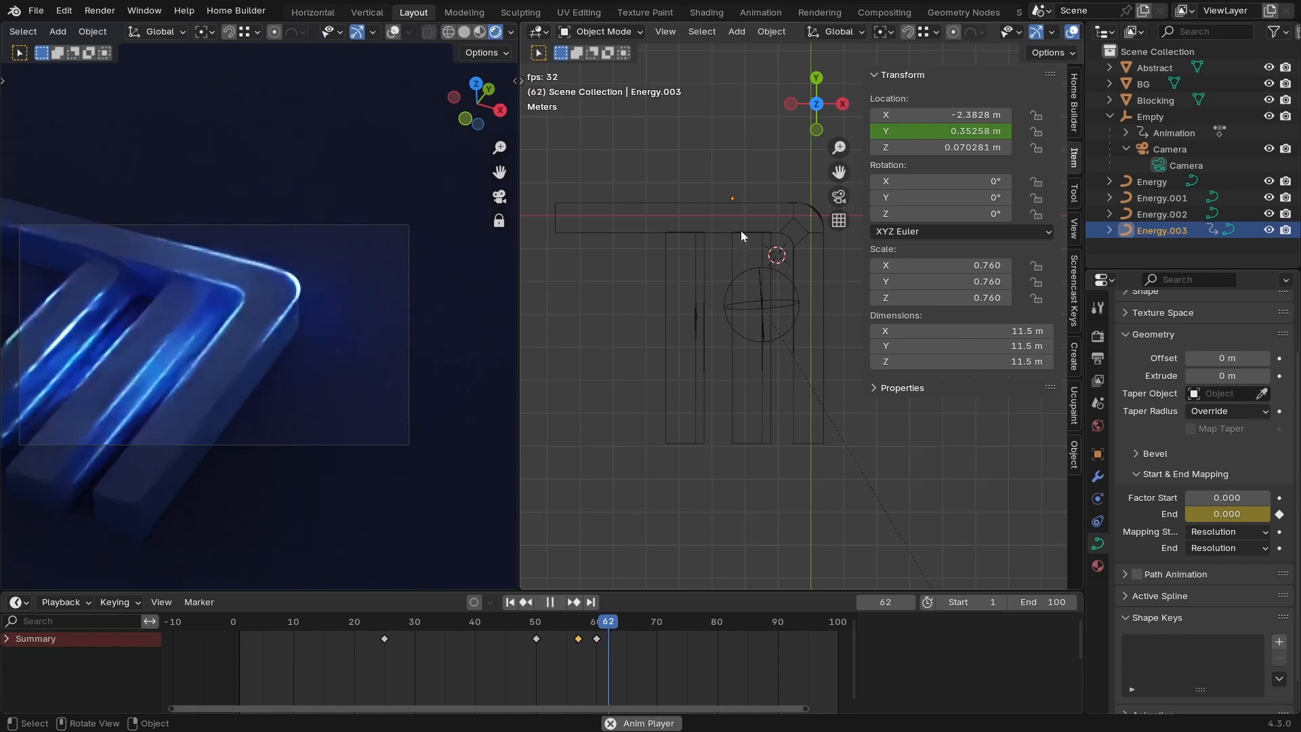
key(space)
drag(575, 624, 385, 656)
key(space)
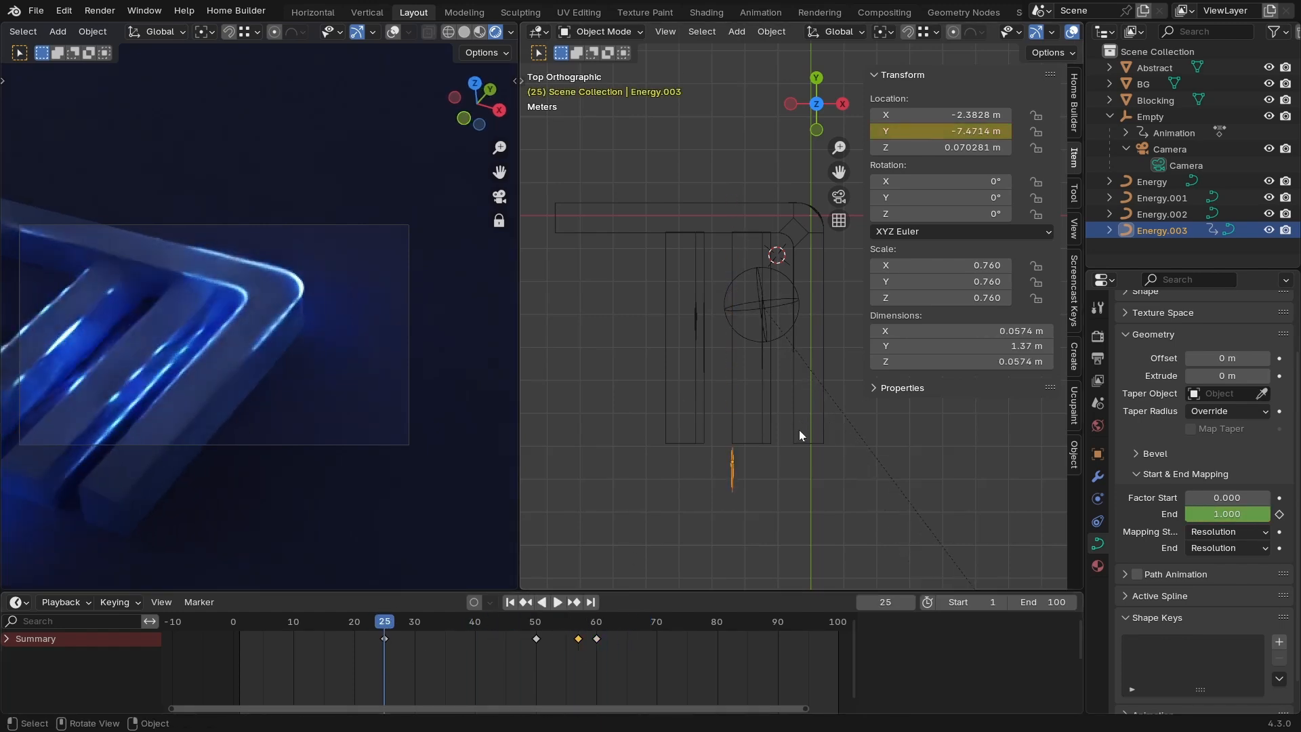
key(space)
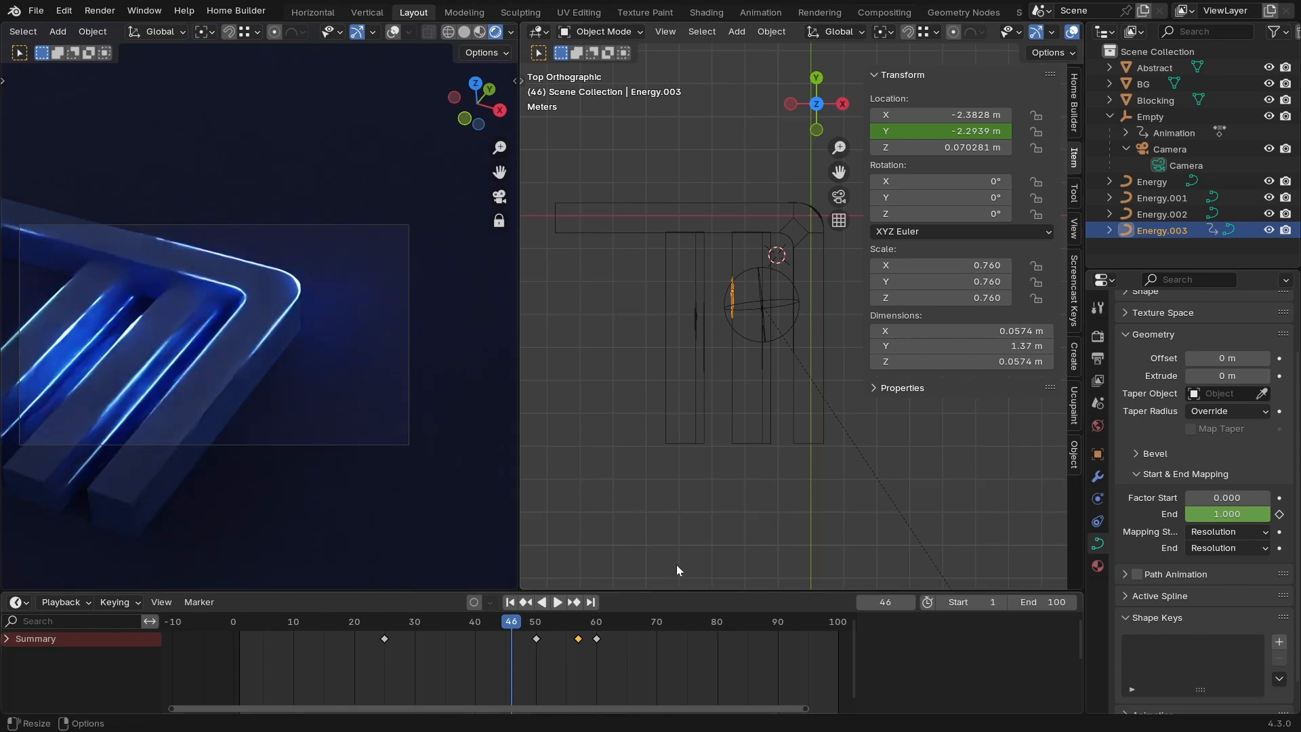
Delete the static energy strip on the leftmost vertical bar and reselect the animated strip.
click(696, 321)
key(Delete)
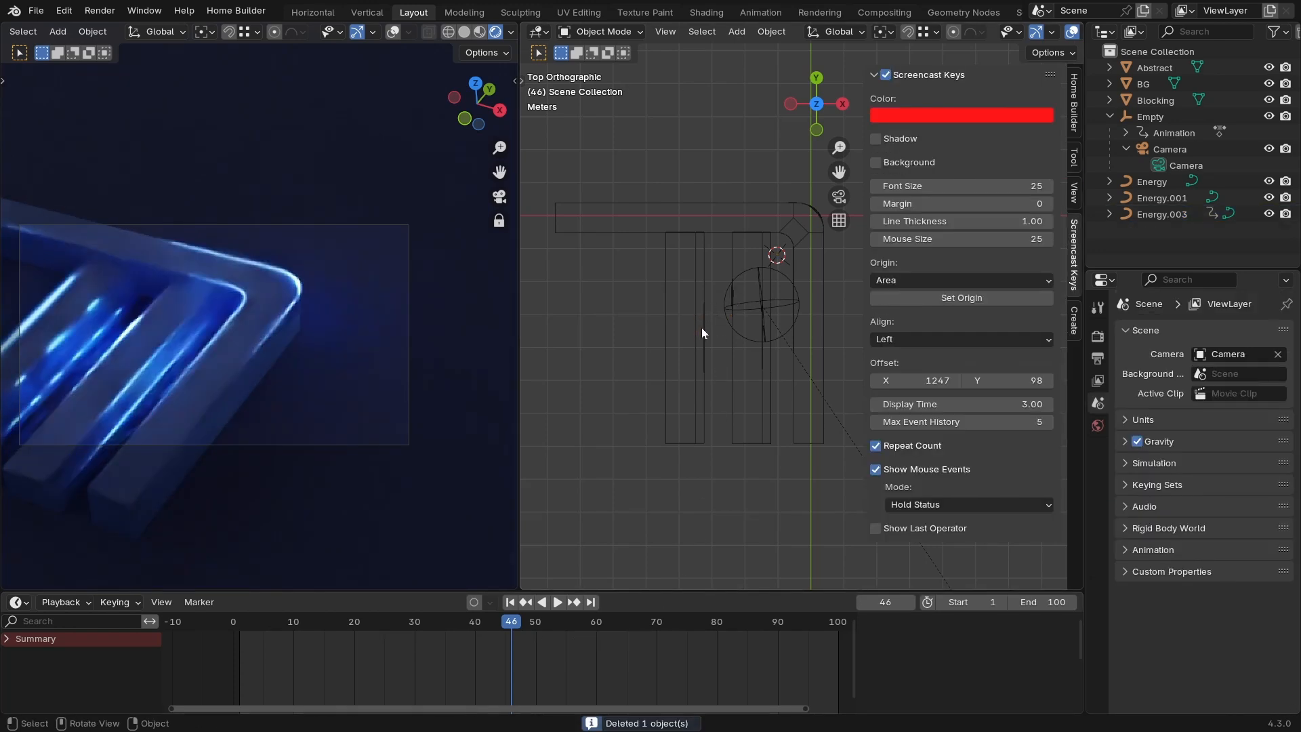
click(732, 295)
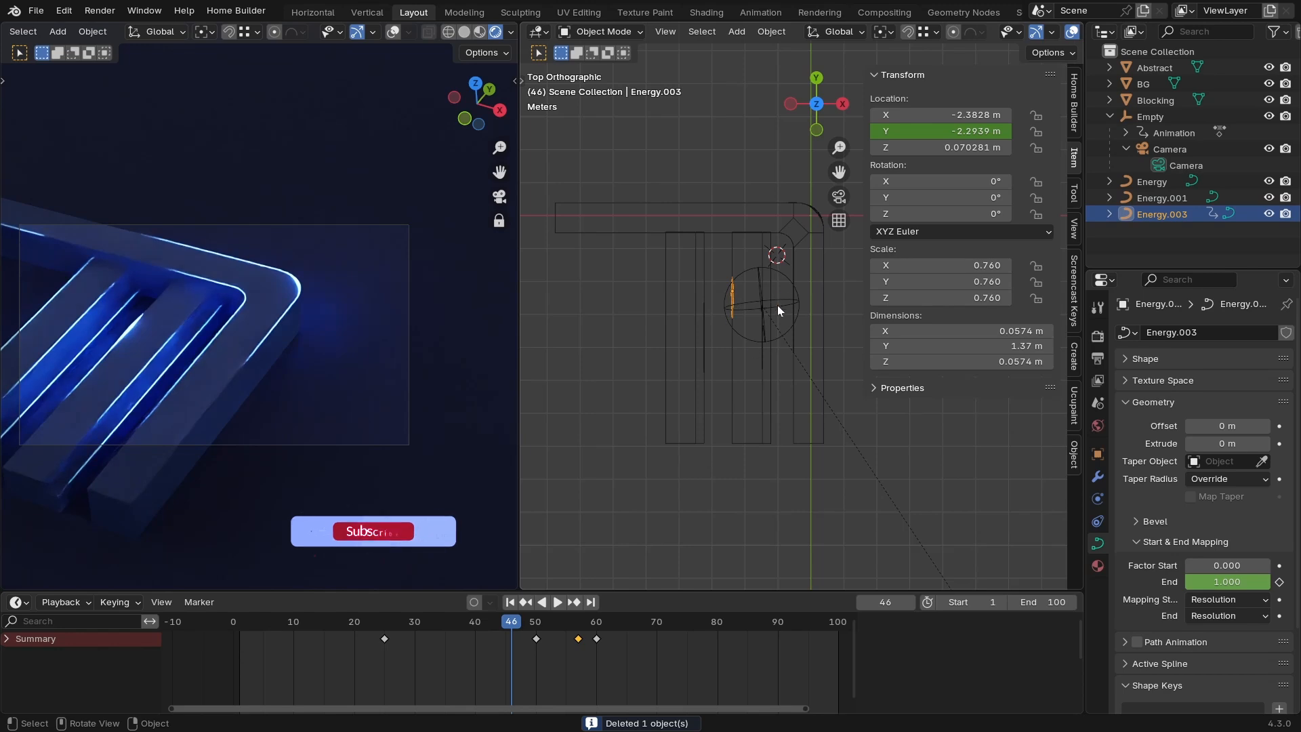
Add a cube-shaped empty at the 3D cursor and scale it down to about 0.273.
key(shift+a)
mouse_move(742, 278)
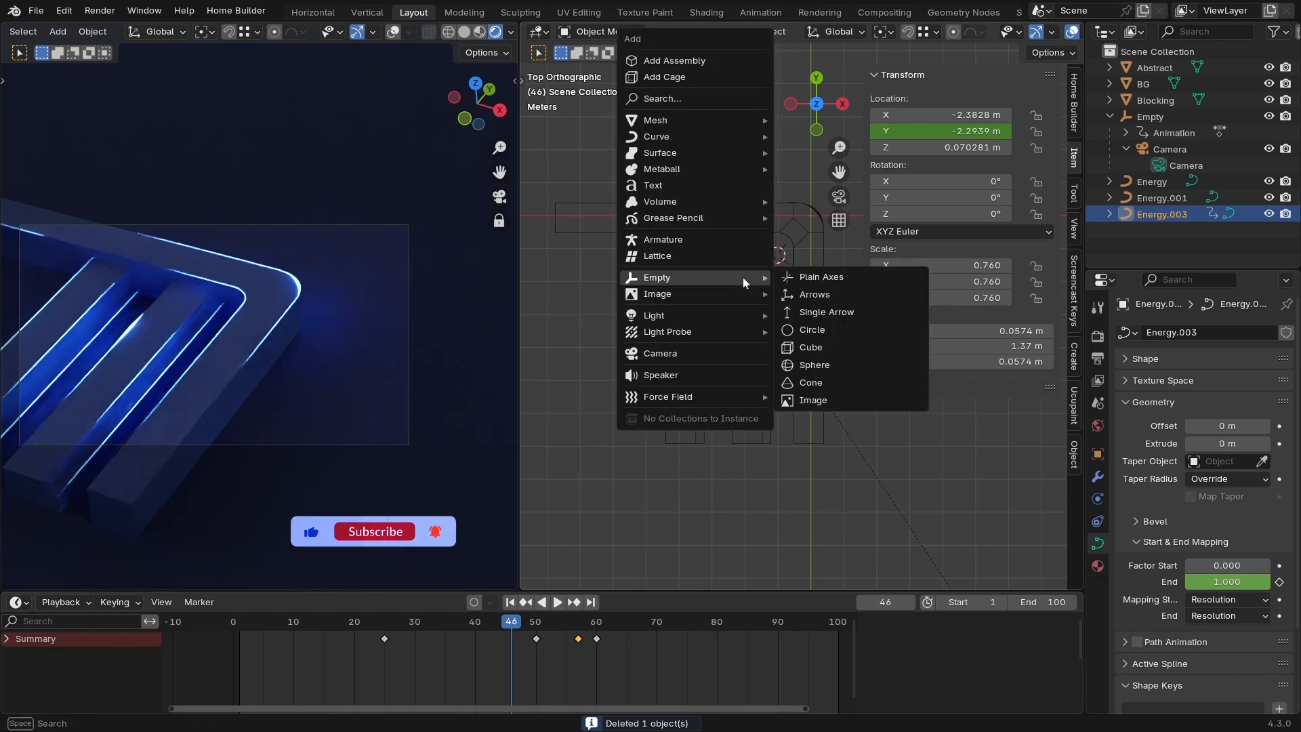
click(820, 352)
key(s)
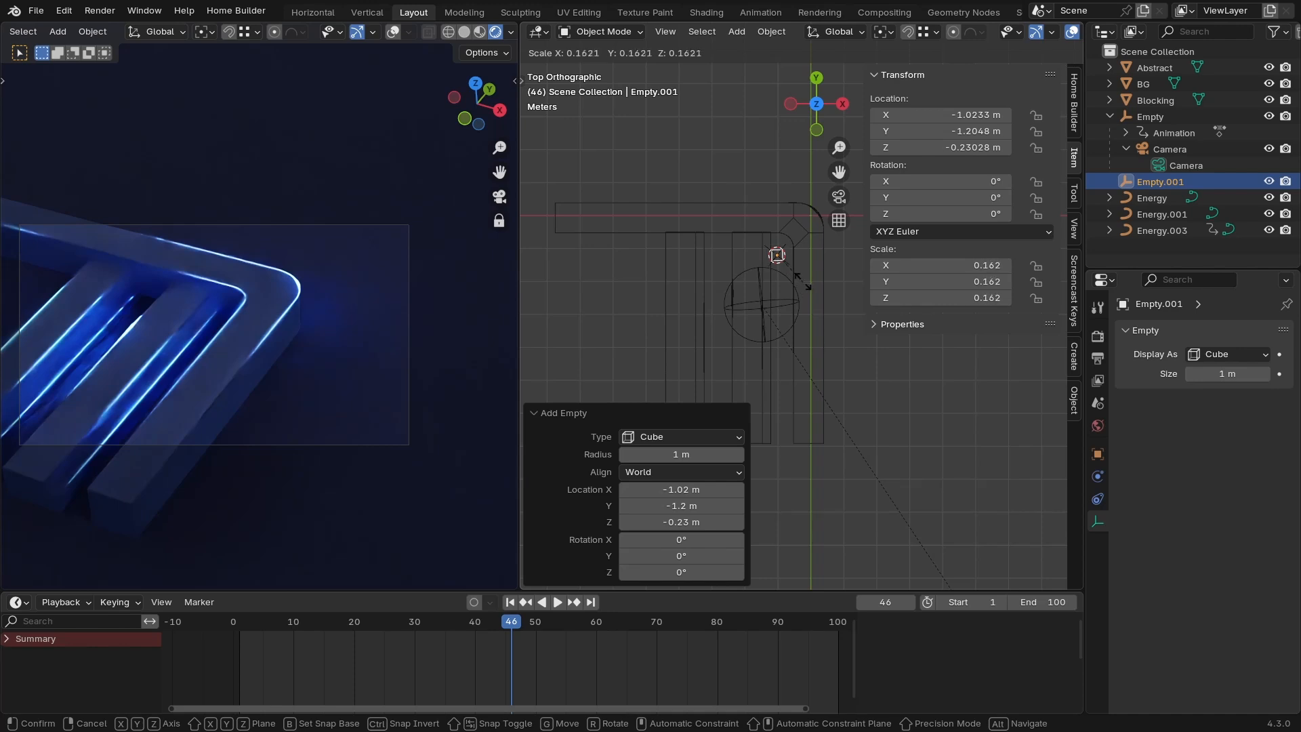
click(796, 274)
key(s)
click(746, 293)
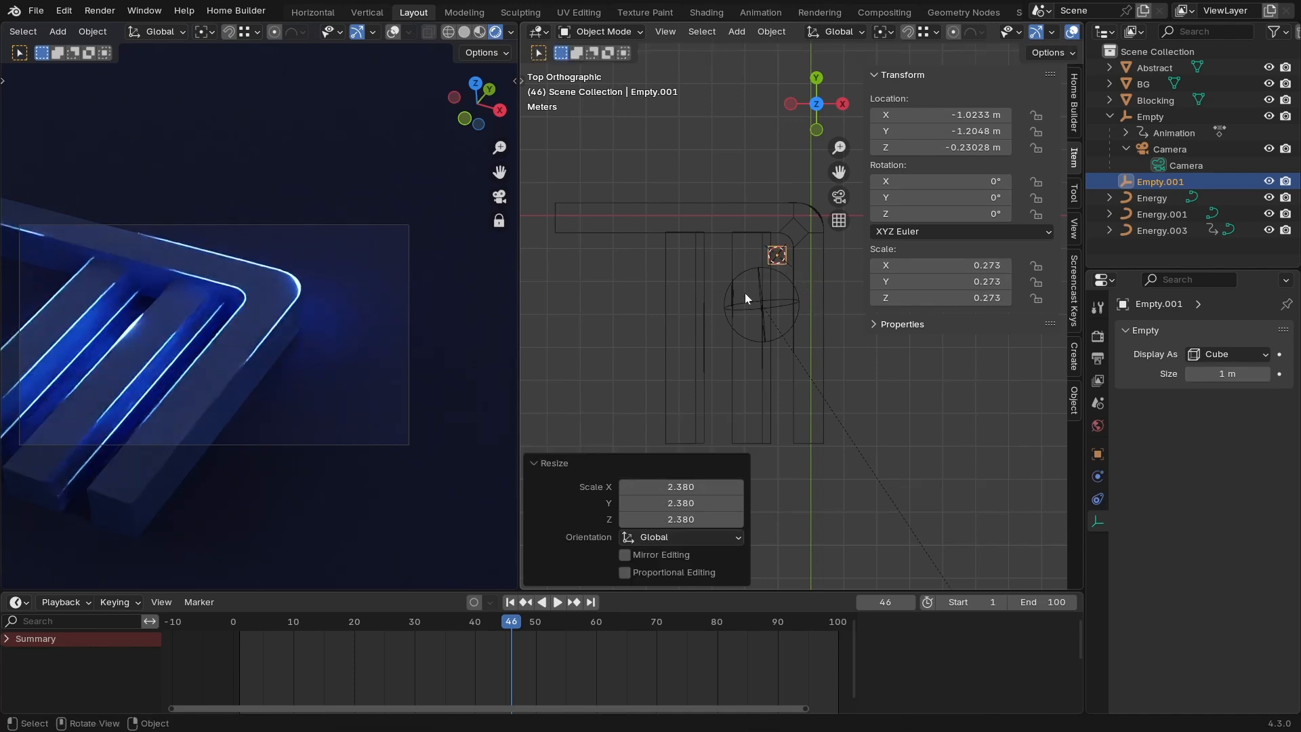
Snap the 3D cursor to the animated energy strip and move the cube empty onto the cursor.
click(734, 295)
key(shift+s)
click(747, 344)
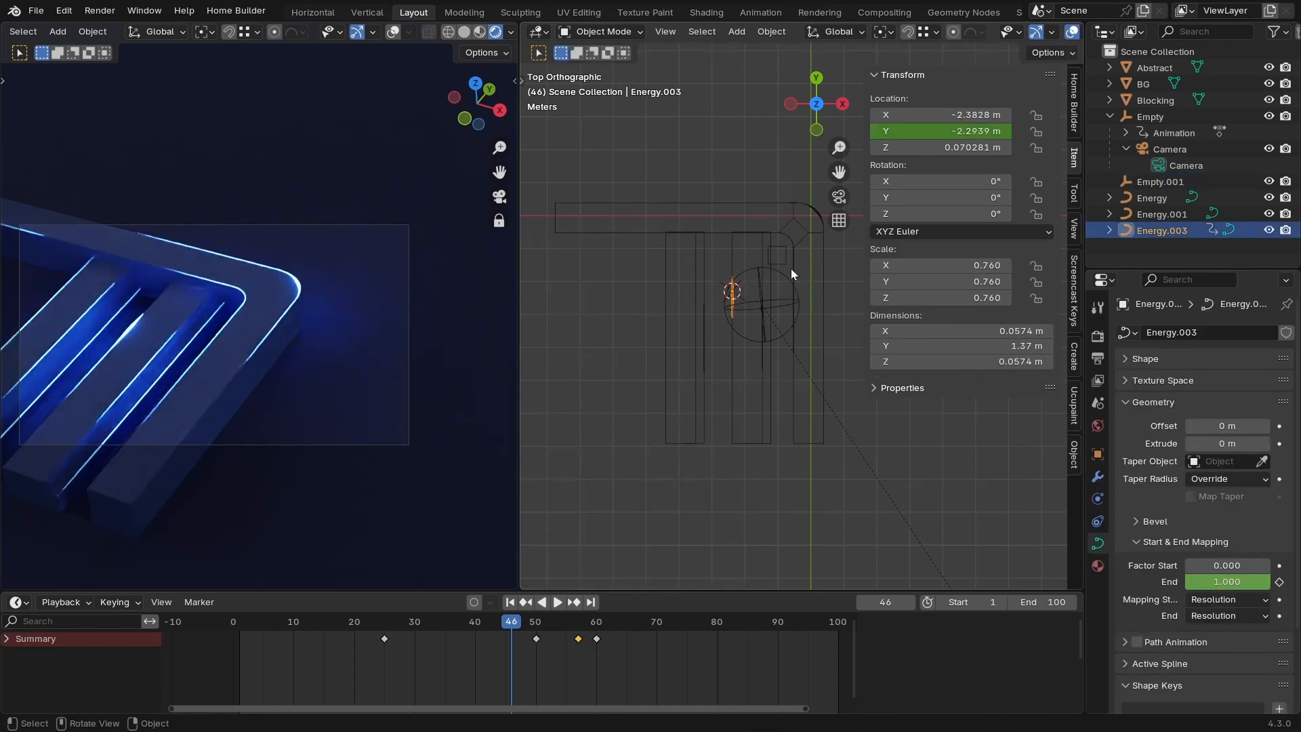
click(783, 262)
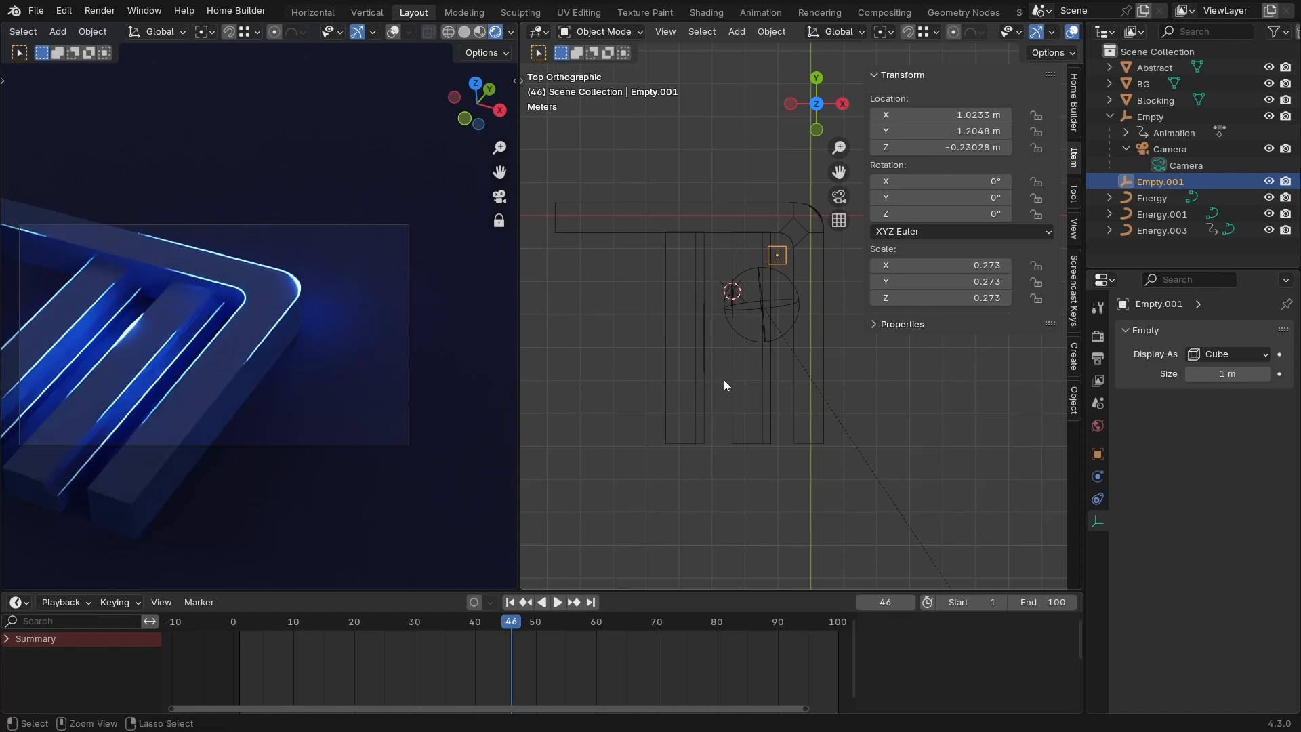
scroll(761, 296, up, 4)
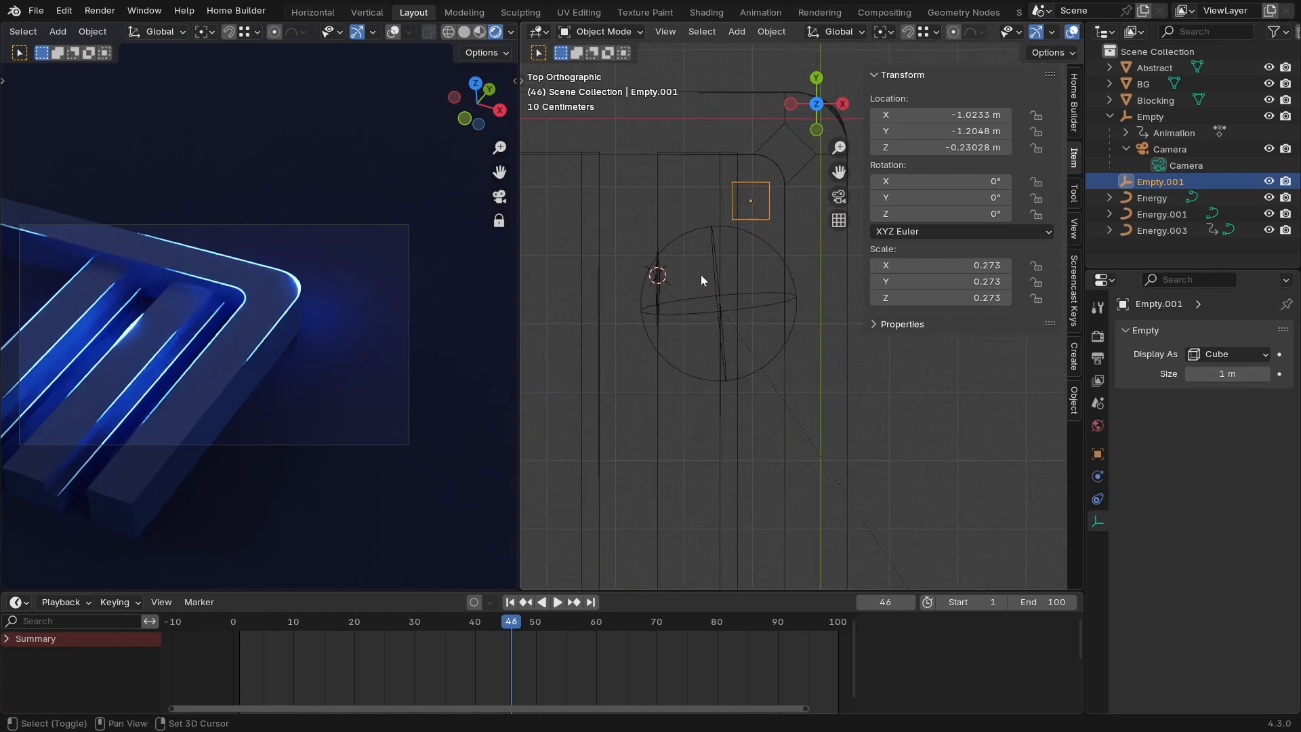
key(shift+s)
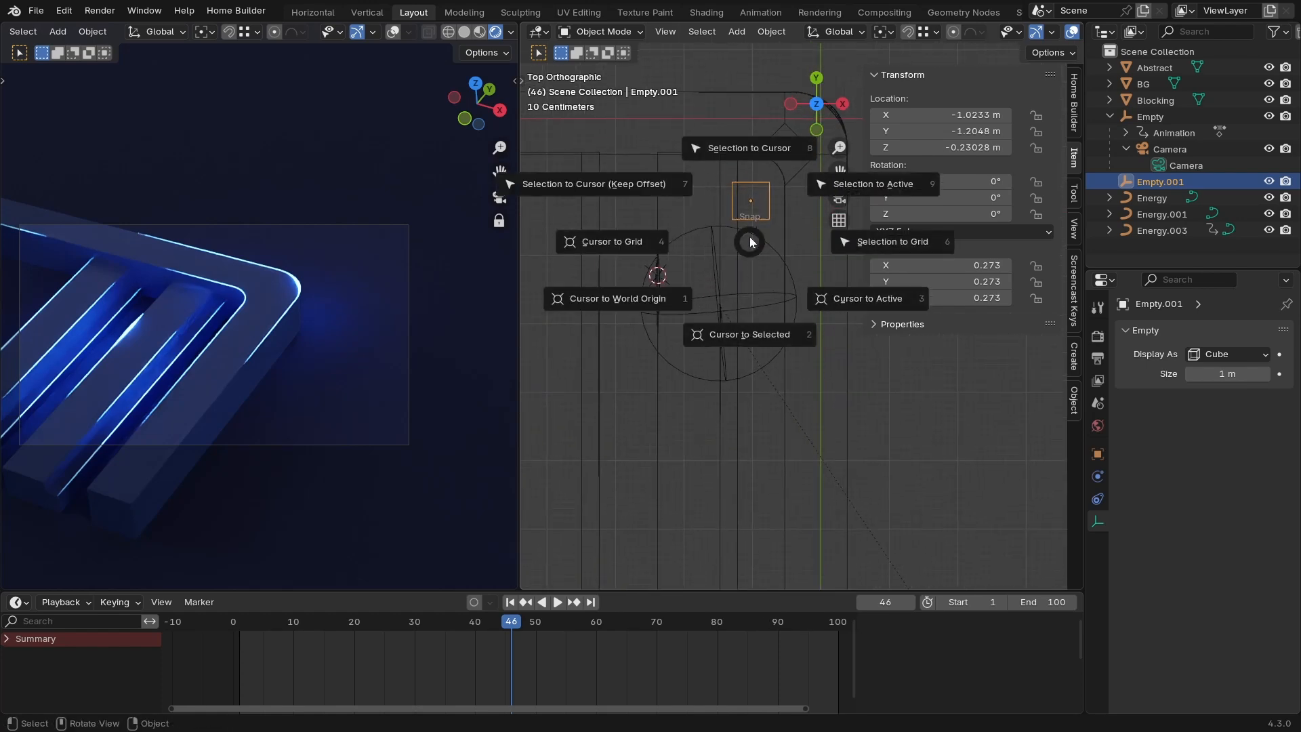
click(746, 152)
key(KP_Decimal)
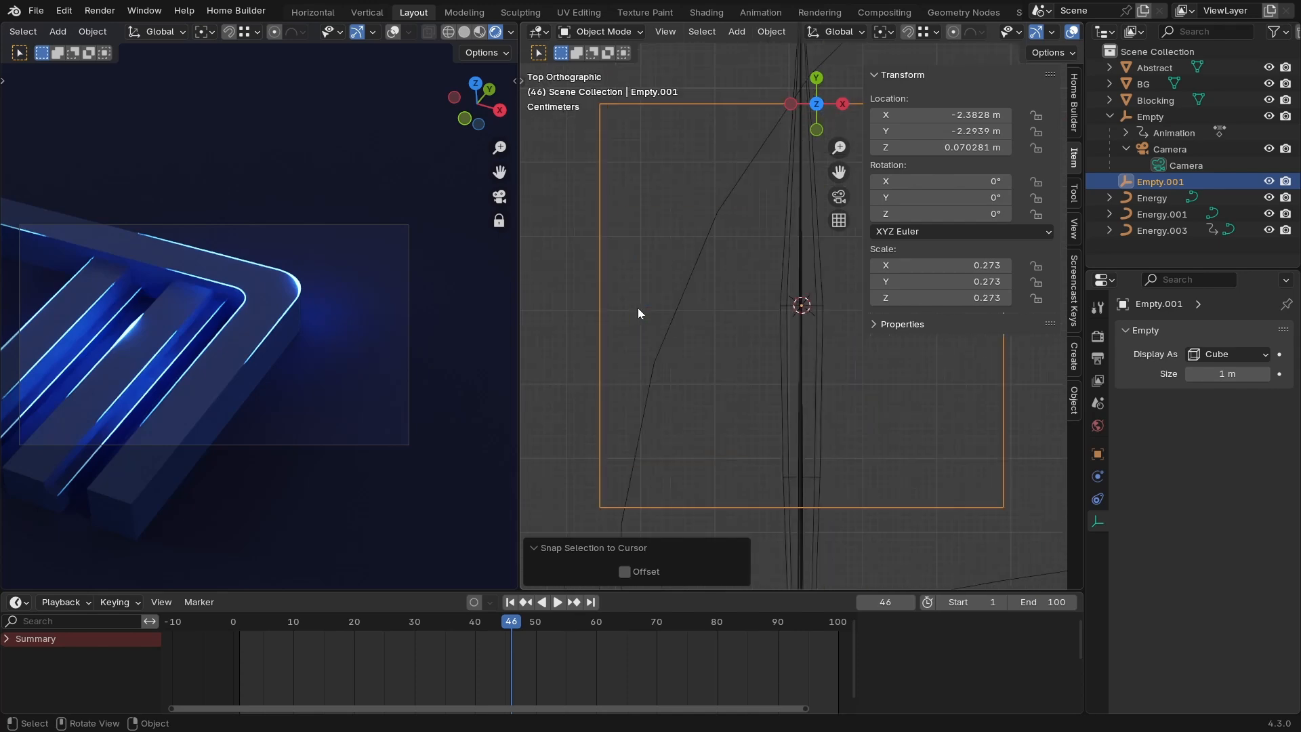
Scale the cube empty down to about 0.113 around the strip's origin.
middle_drag(679, 303, 768, 426)
key(shift+z)
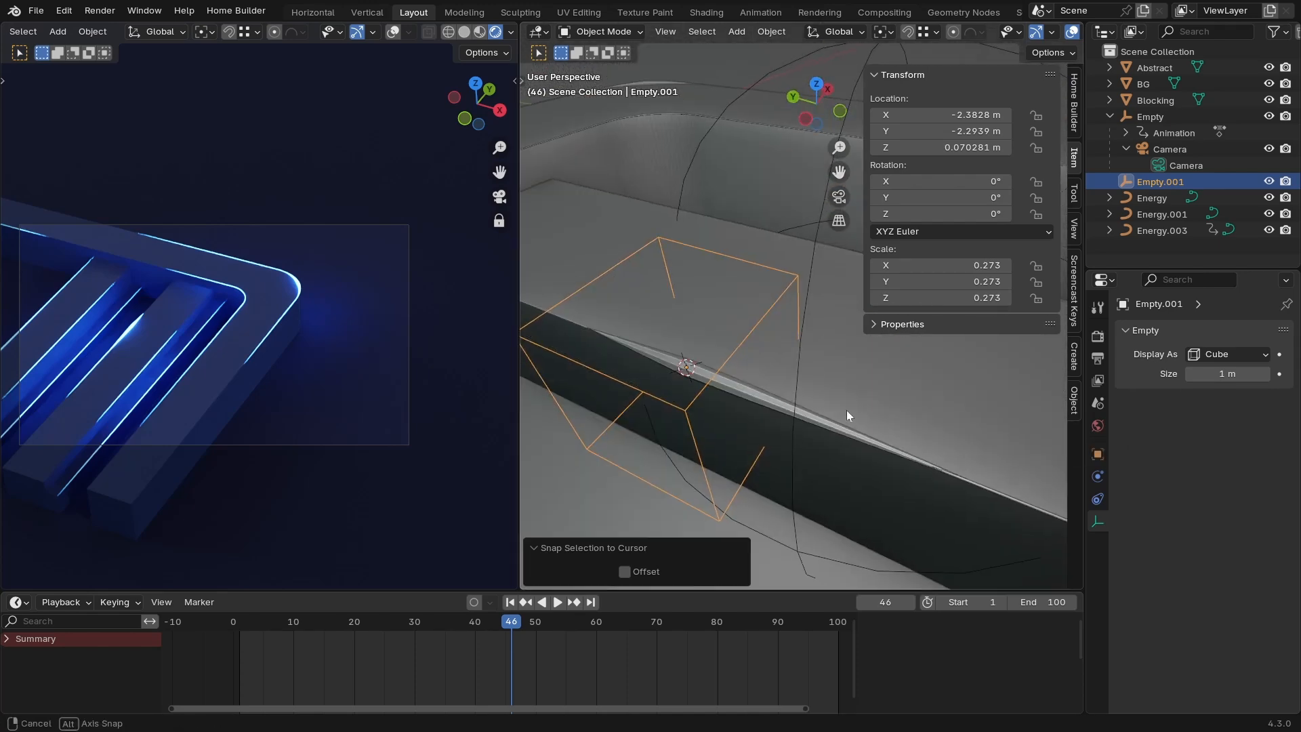
mouse_move(847, 410)
middle_down()
mouse_move(786, 350)
mouse_move(746, 358)
mouse_move(779, 403)
mouse_move(856, 393)
mouse_move(738, 360)
middle_up()
key(s)
click(775, 387)
Parent the animated energy strip to the cube empty with Object (Keep Transform).
click(728, 364)
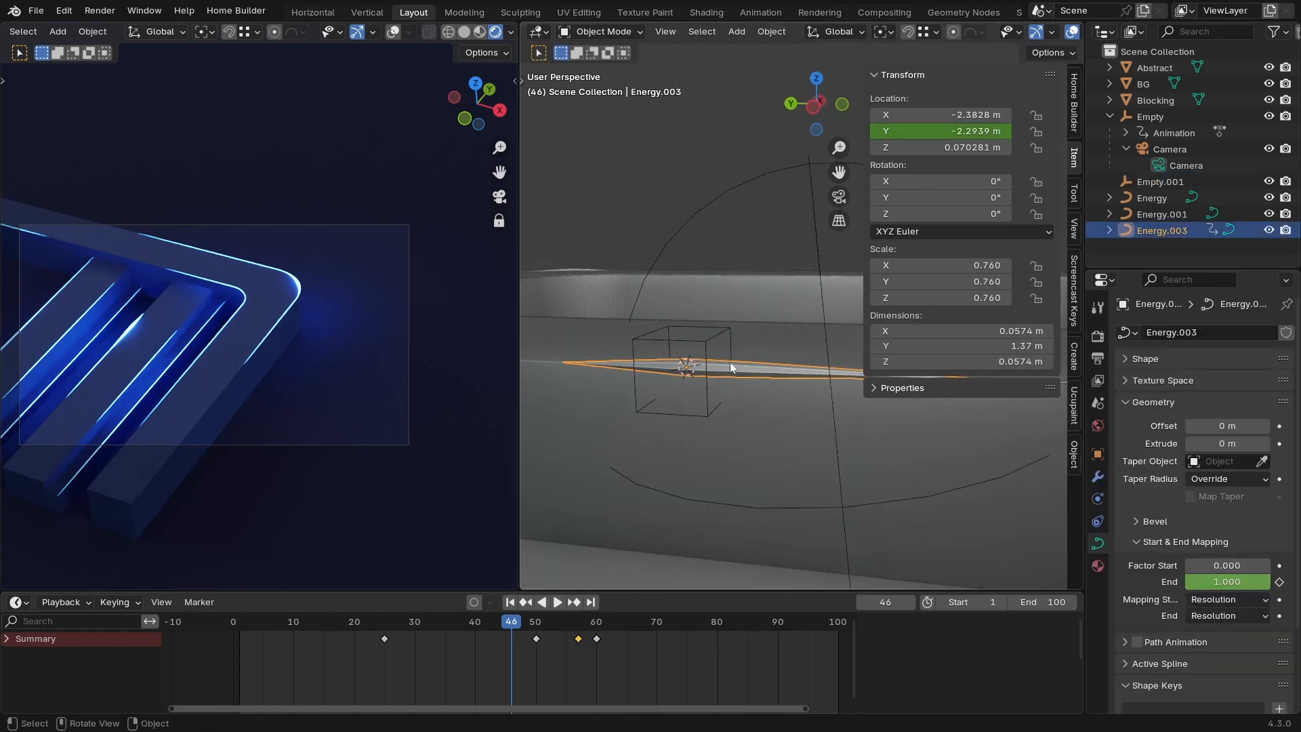
shift+click(710, 349)
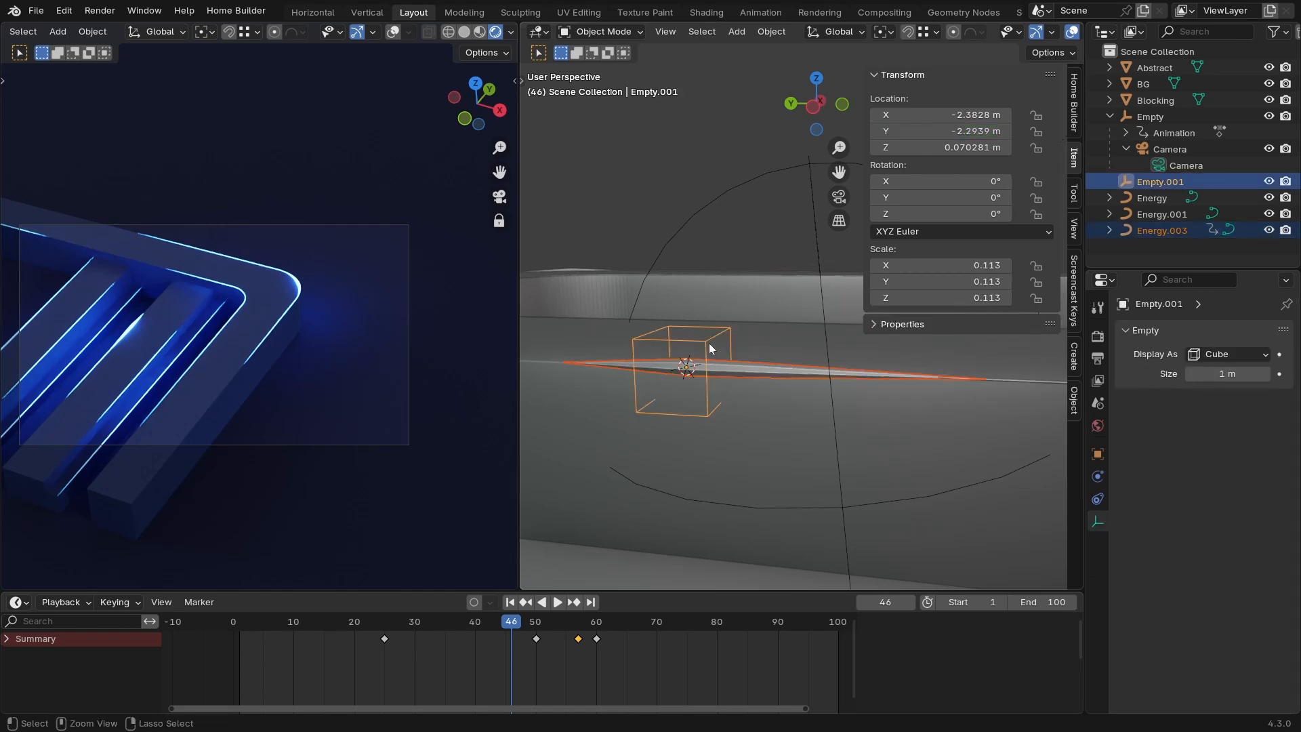
key(ctrl+p)
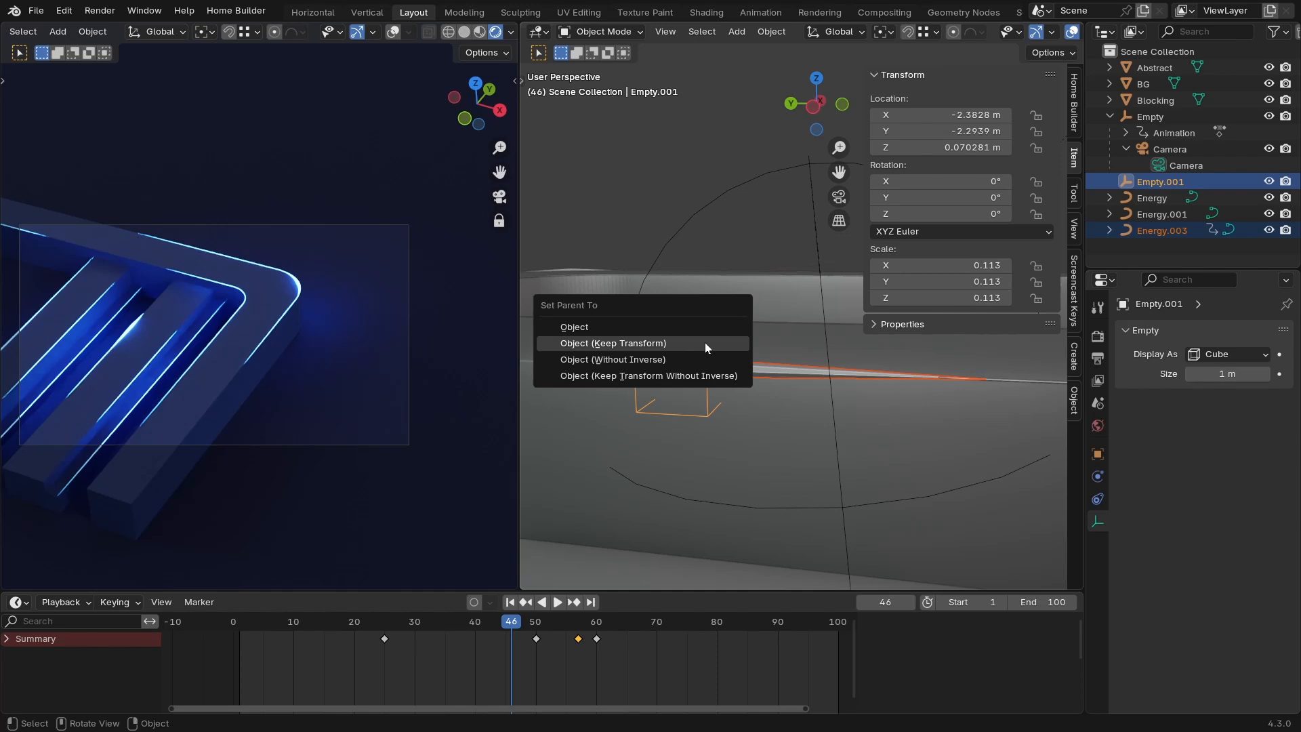
click(705, 343)
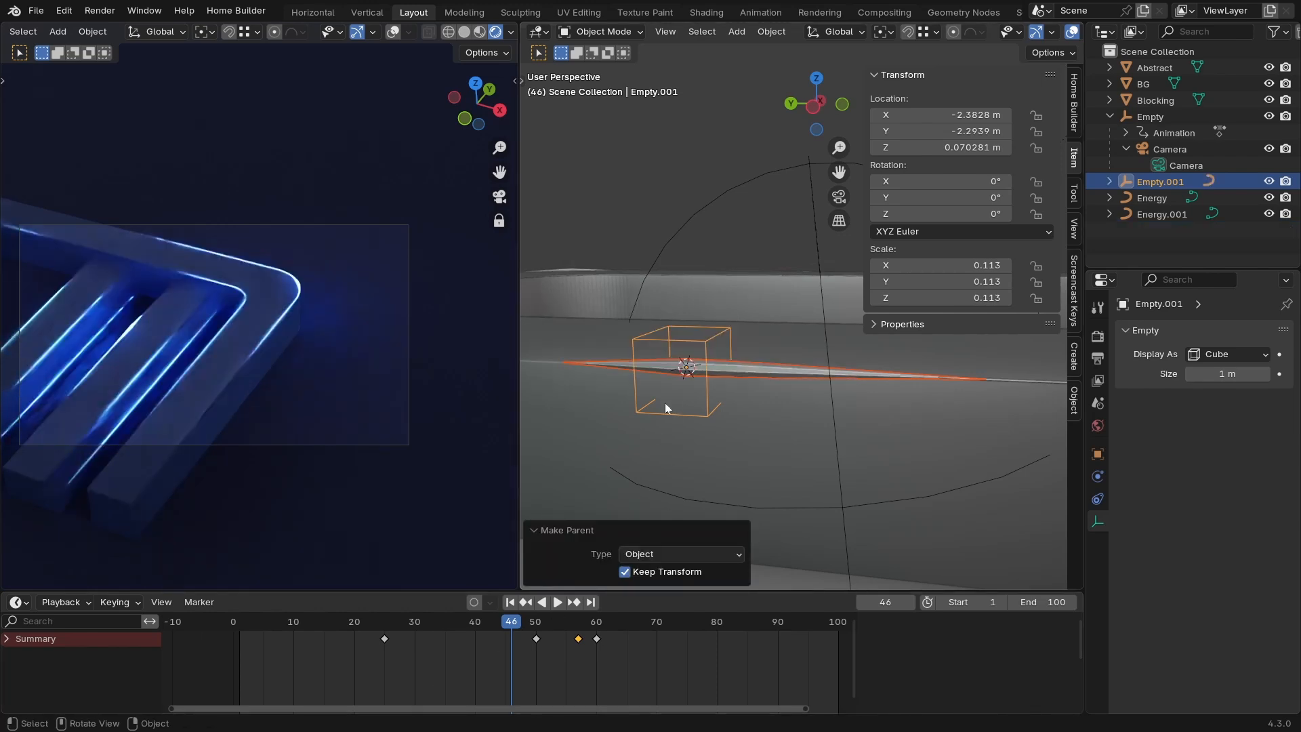
Duplicate the cube empty together with its energy strip about -1.116 m along X, onto the edge of the neighbouring vertical bar.
click(749, 366)
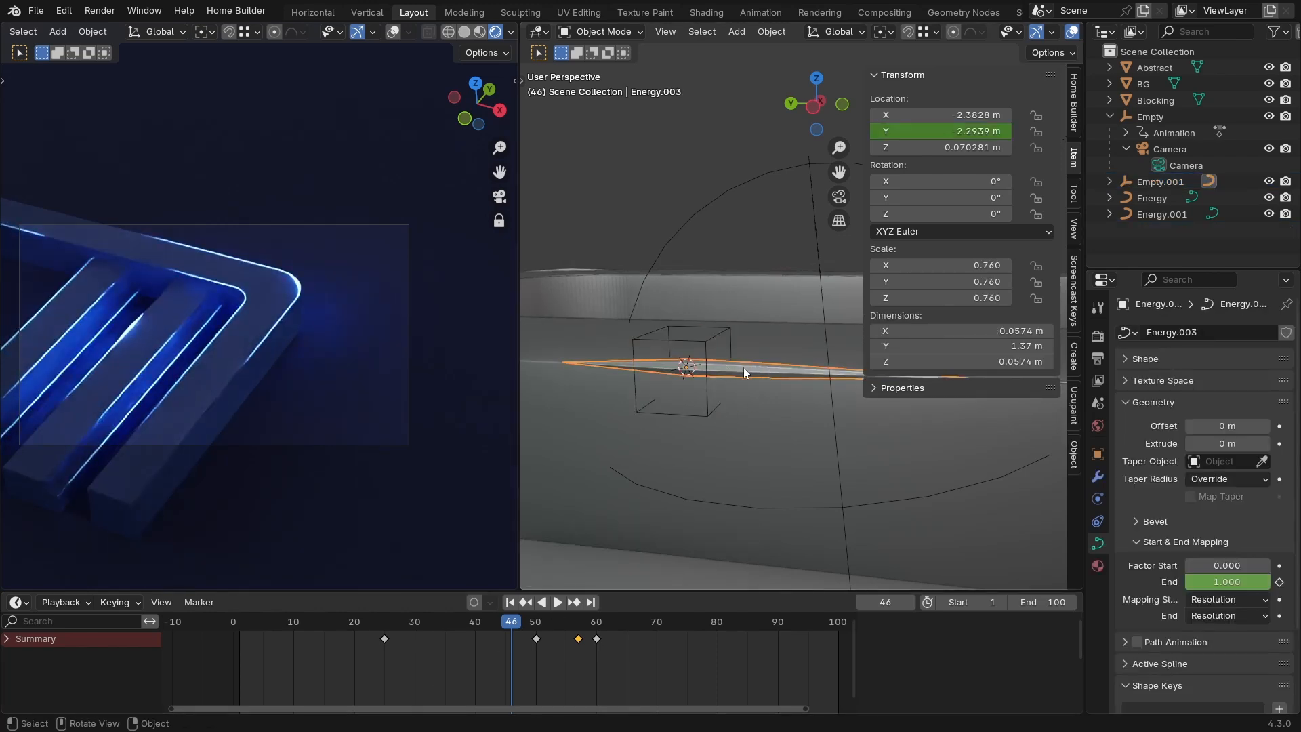
scroll(742, 368, down, 5)
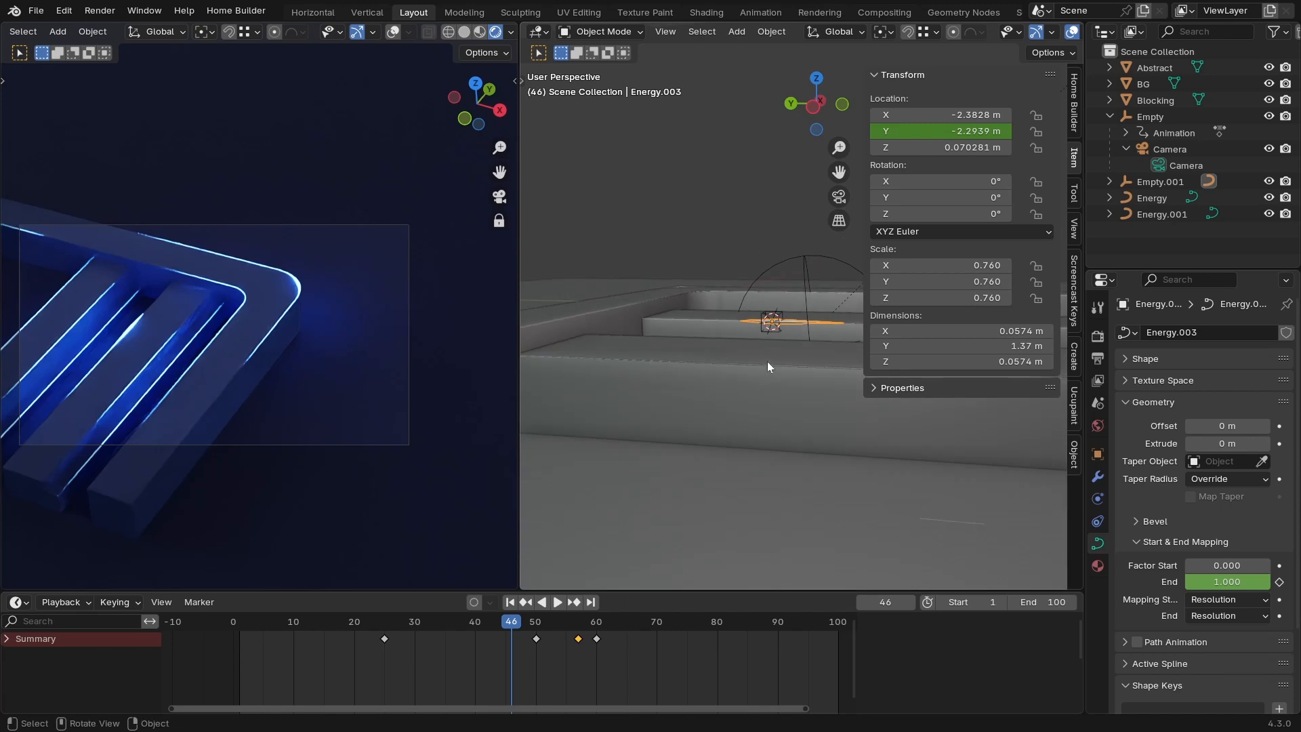
middle_drag(768, 364, 851, 423)
key(n)
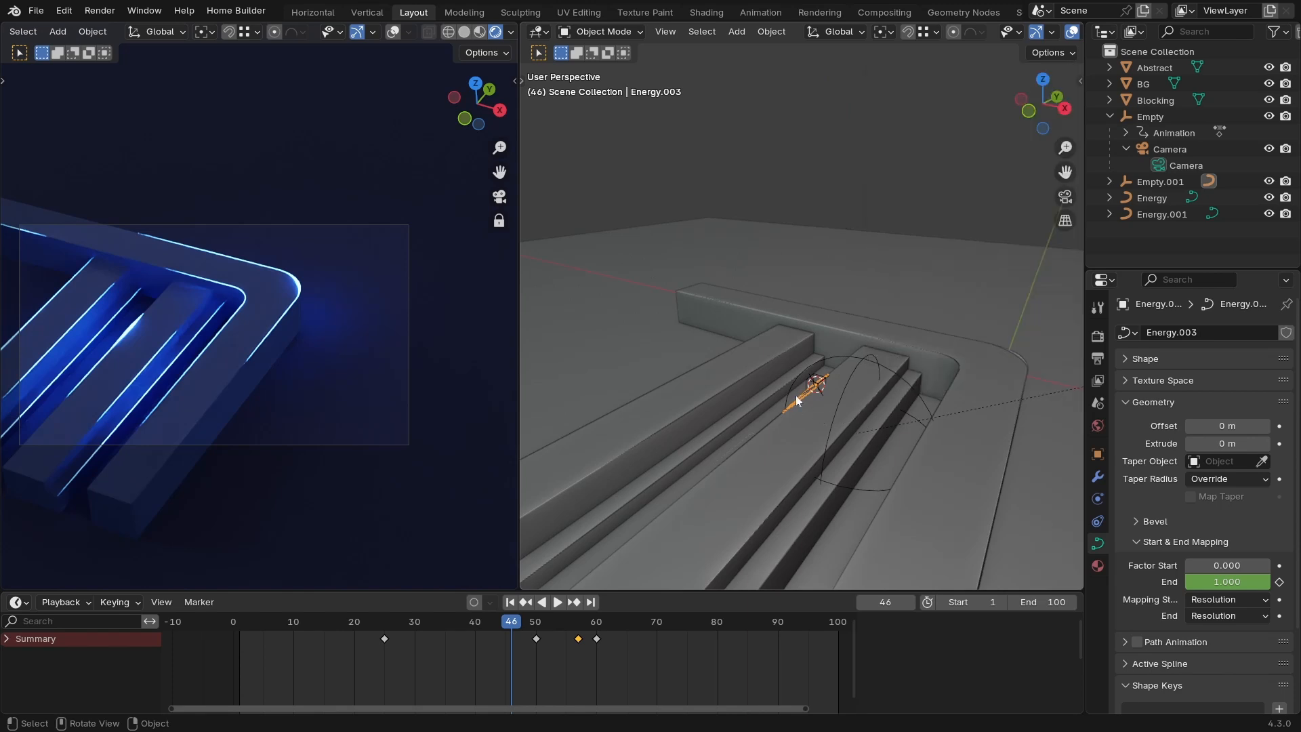
scroll(799, 401, up, 5)
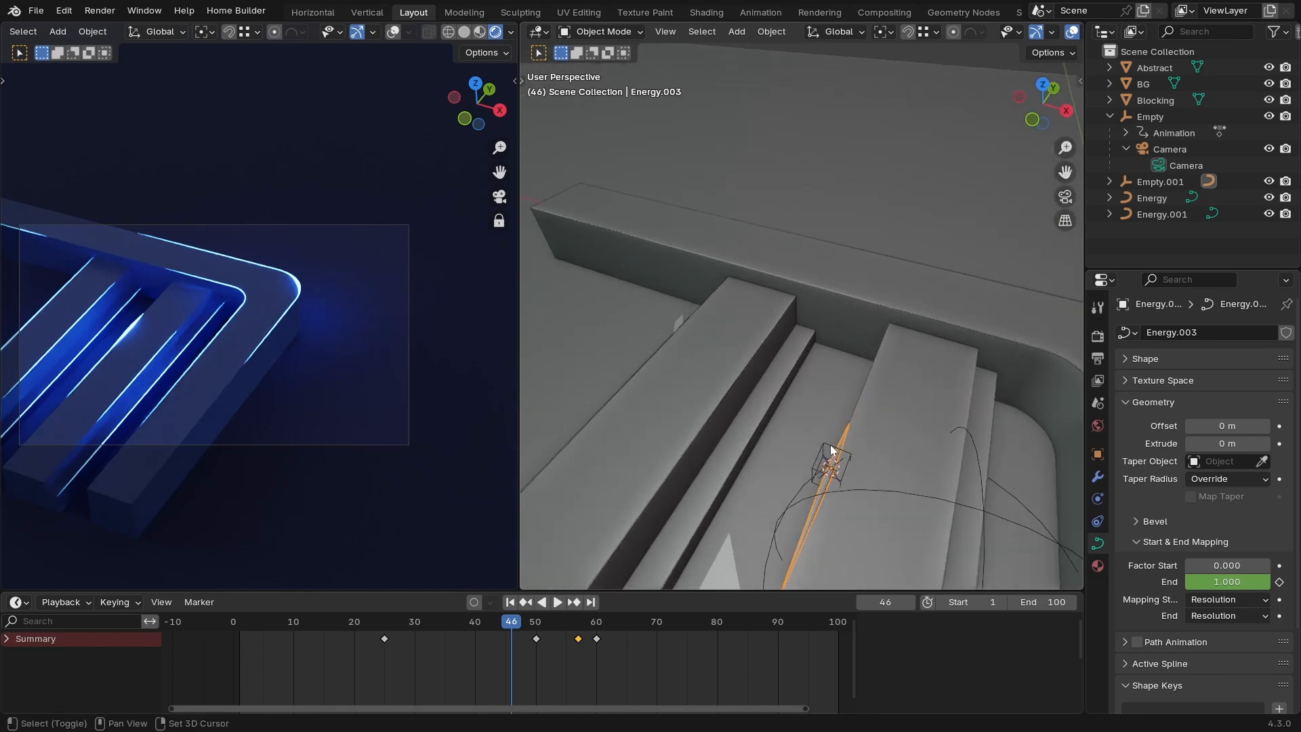
shift+click(832, 451)
scroll(894, 428, up, 1)
shift+middle_drag(886, 448, 860, 326)
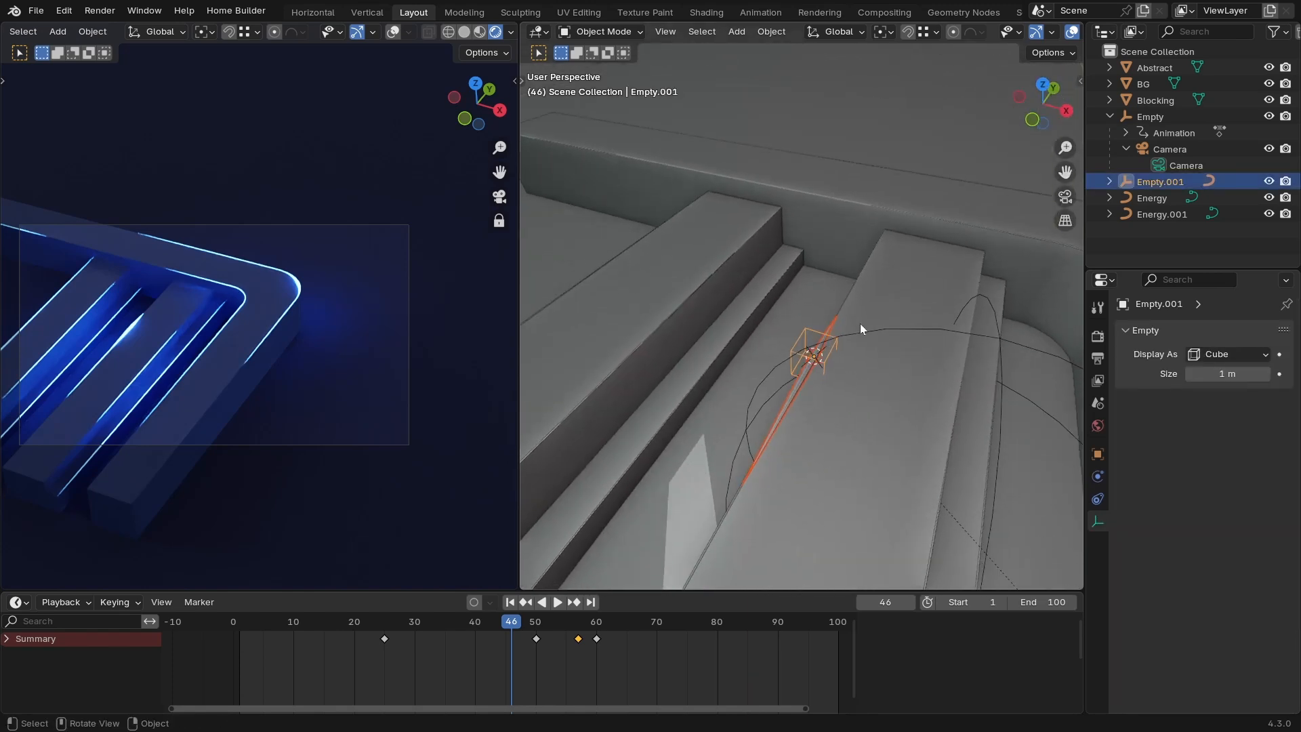
scroll(840, 356, up, 3)
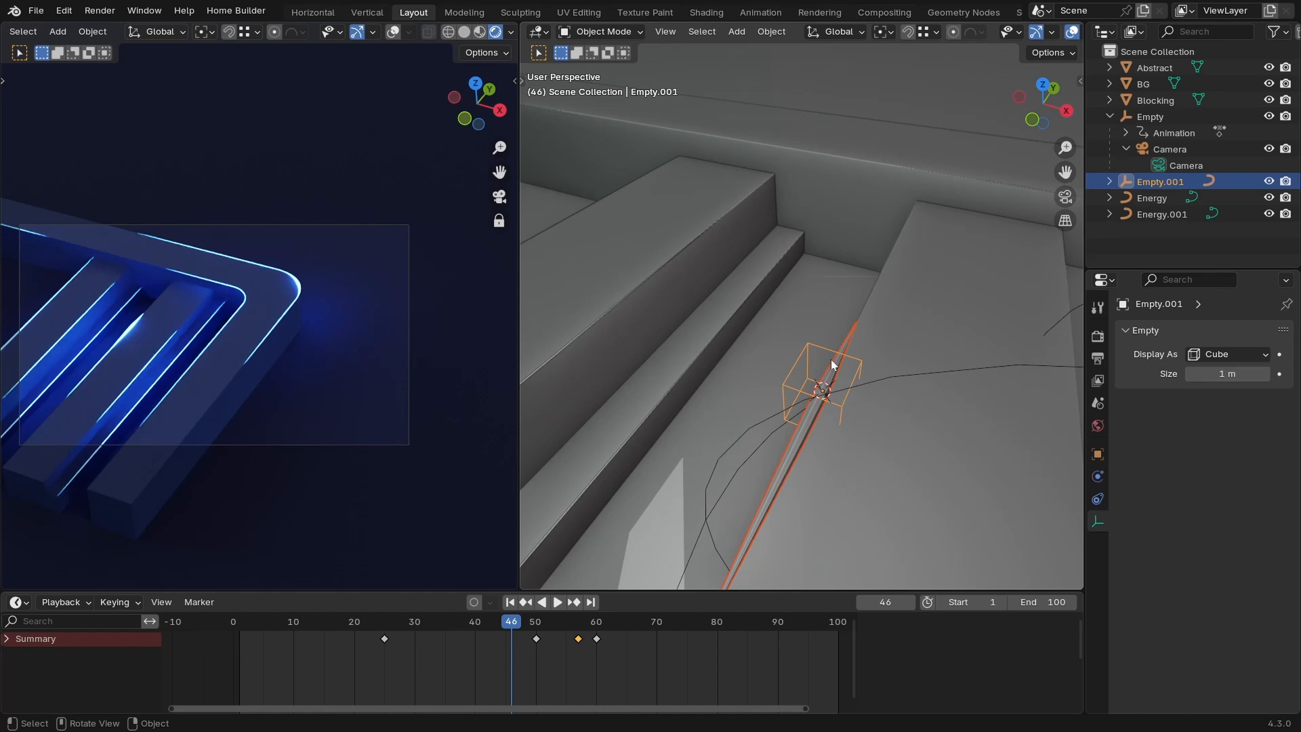
key(KP_7)
ctrl+middle_drag(867, 282, 823, 409)
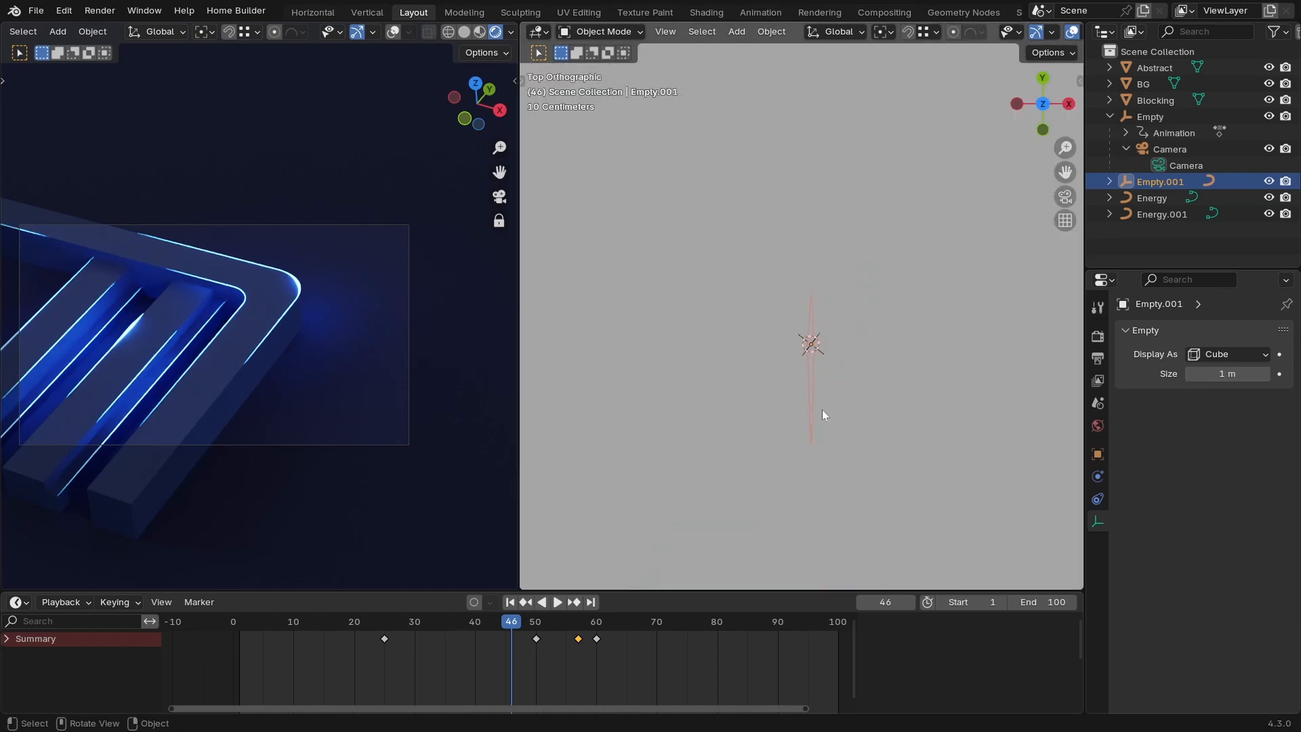
key(shift+z)
mouse_move(873, 334)
ctrl+middle_down()
mouse_move(835, 377)
mouse_move(896, 333)
ctrl+middle_up()
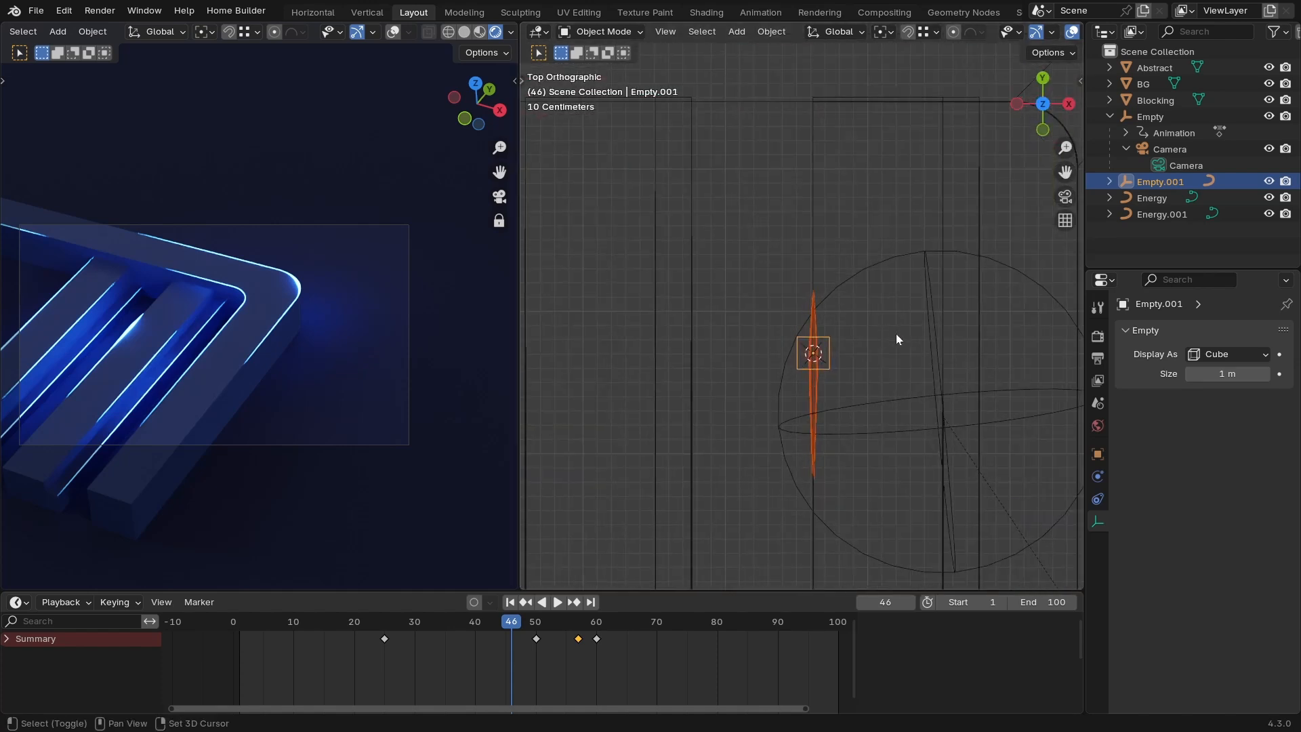
key(shift+d)
key(x)
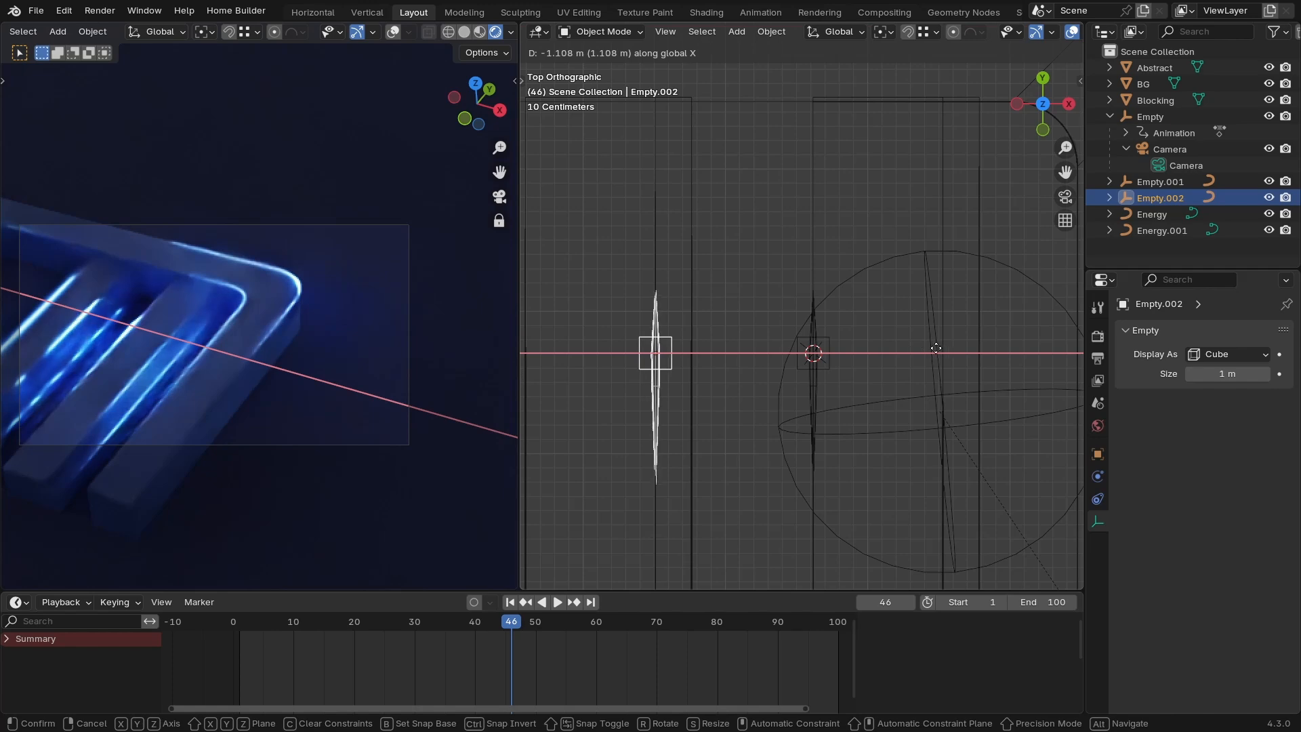
click(905, 331)
ctrl+middle_drag(904, 324, 927, 260)
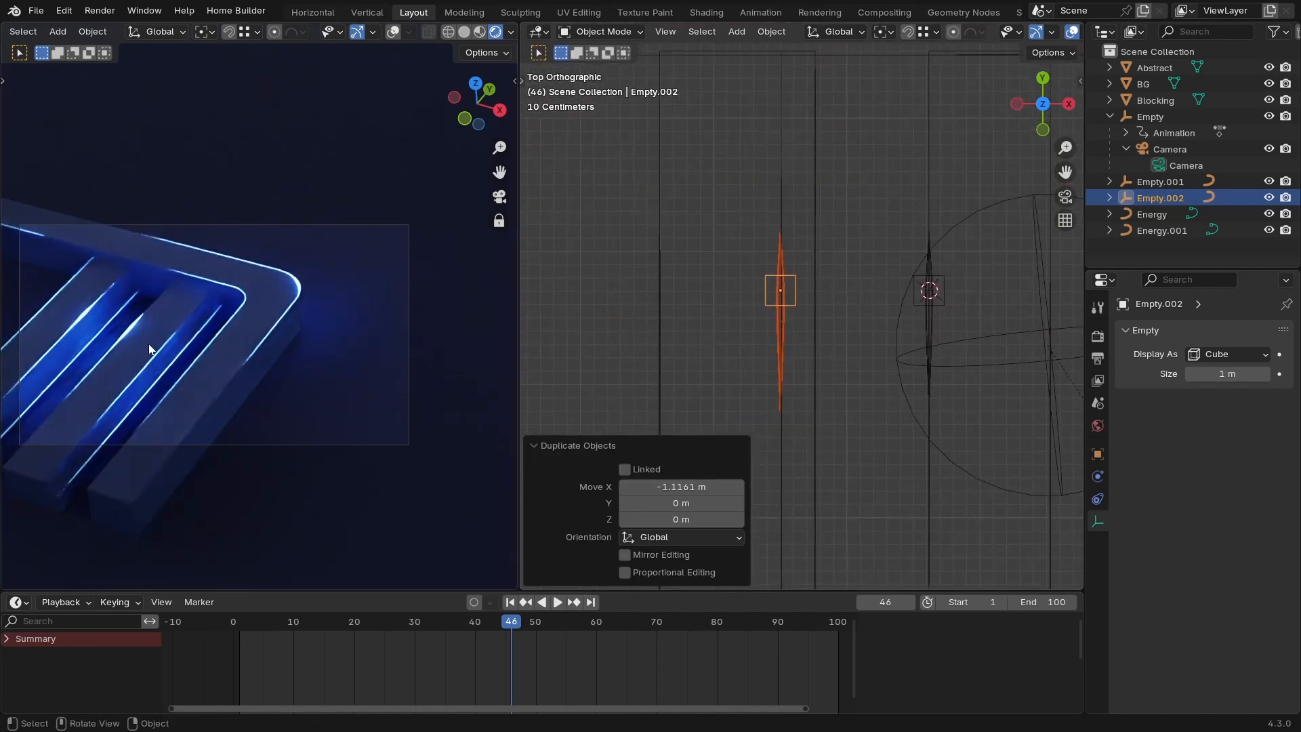
Select the duplicated strip and all its keyframes, and scrub its motion between frames 25 and 50.
scroll(804, 280, up, 2)
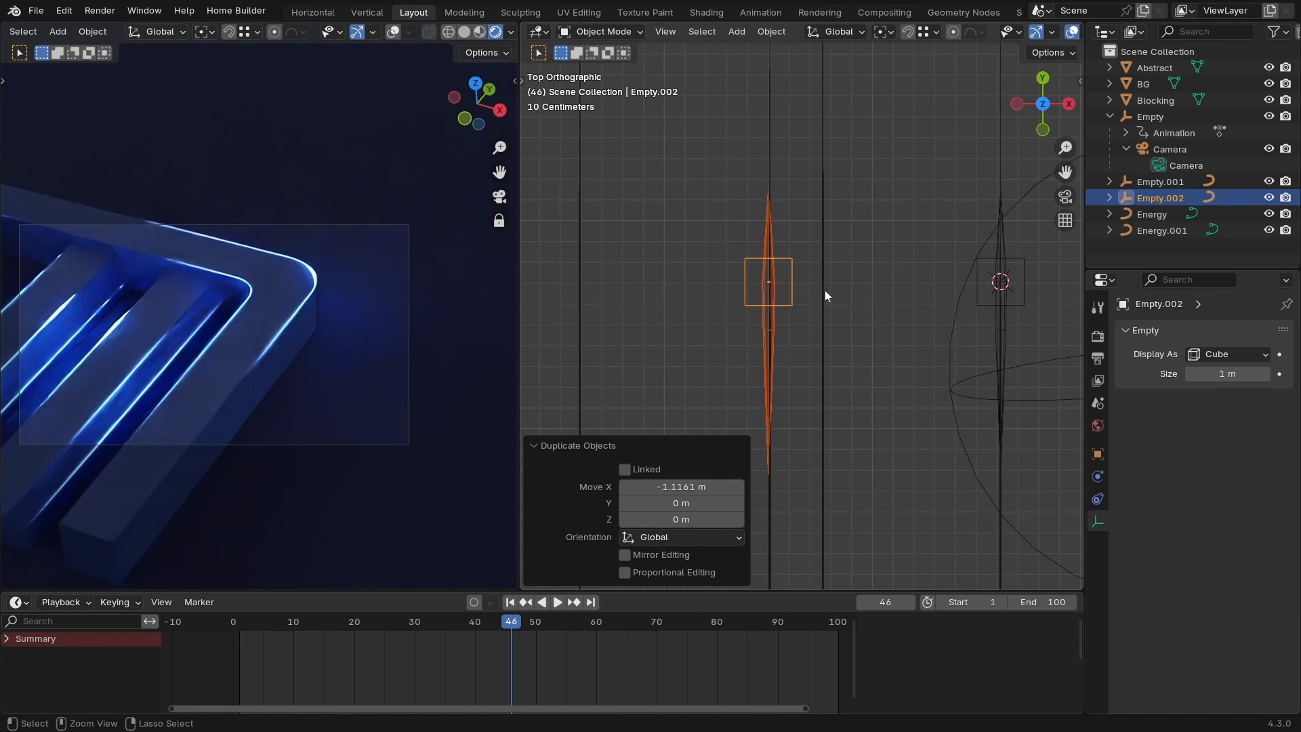
click(771, 325)
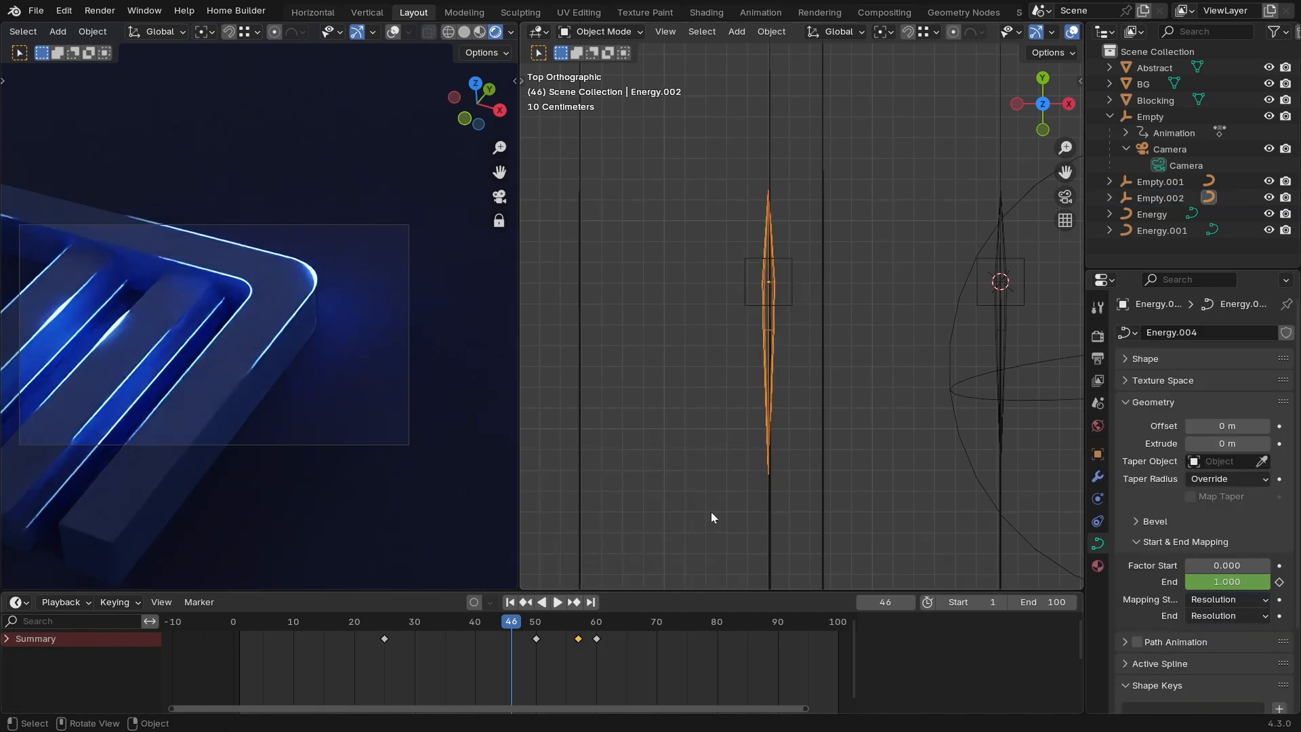
key(b)
drag(639, 656, 361, 637)
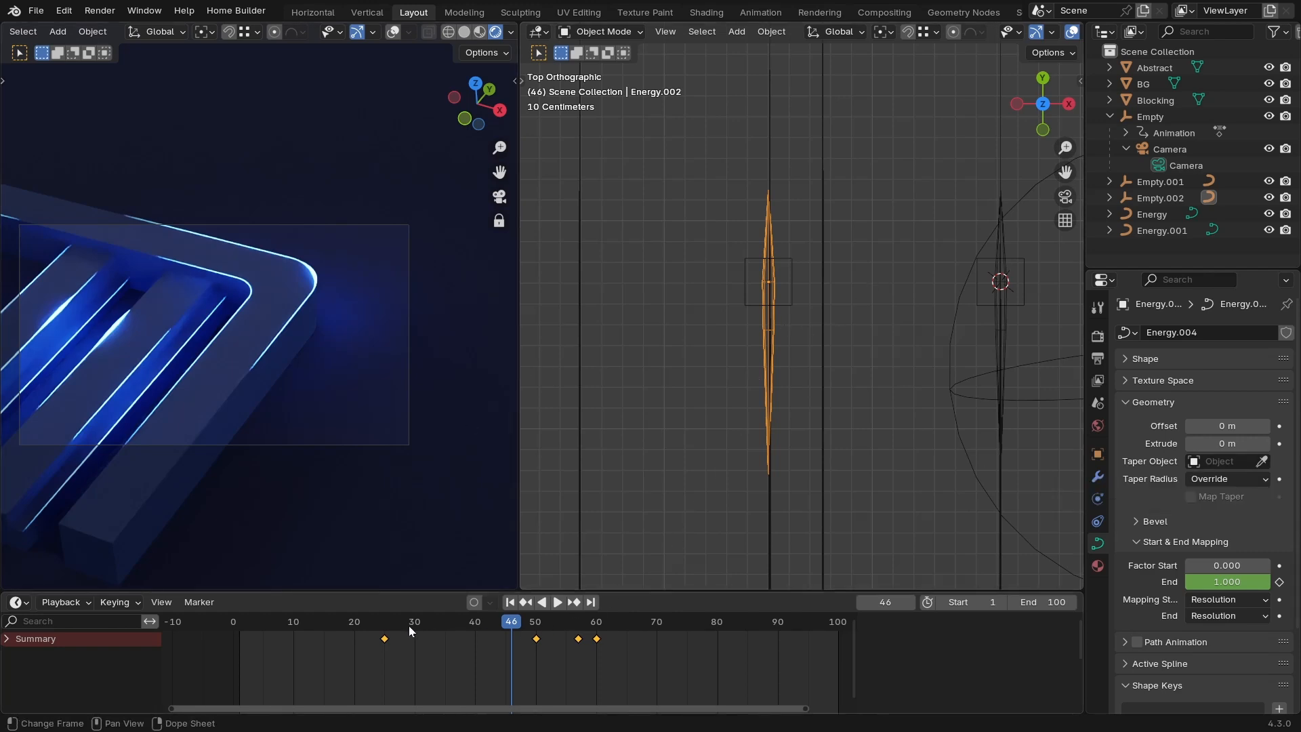
click(384, 625)
key(space)
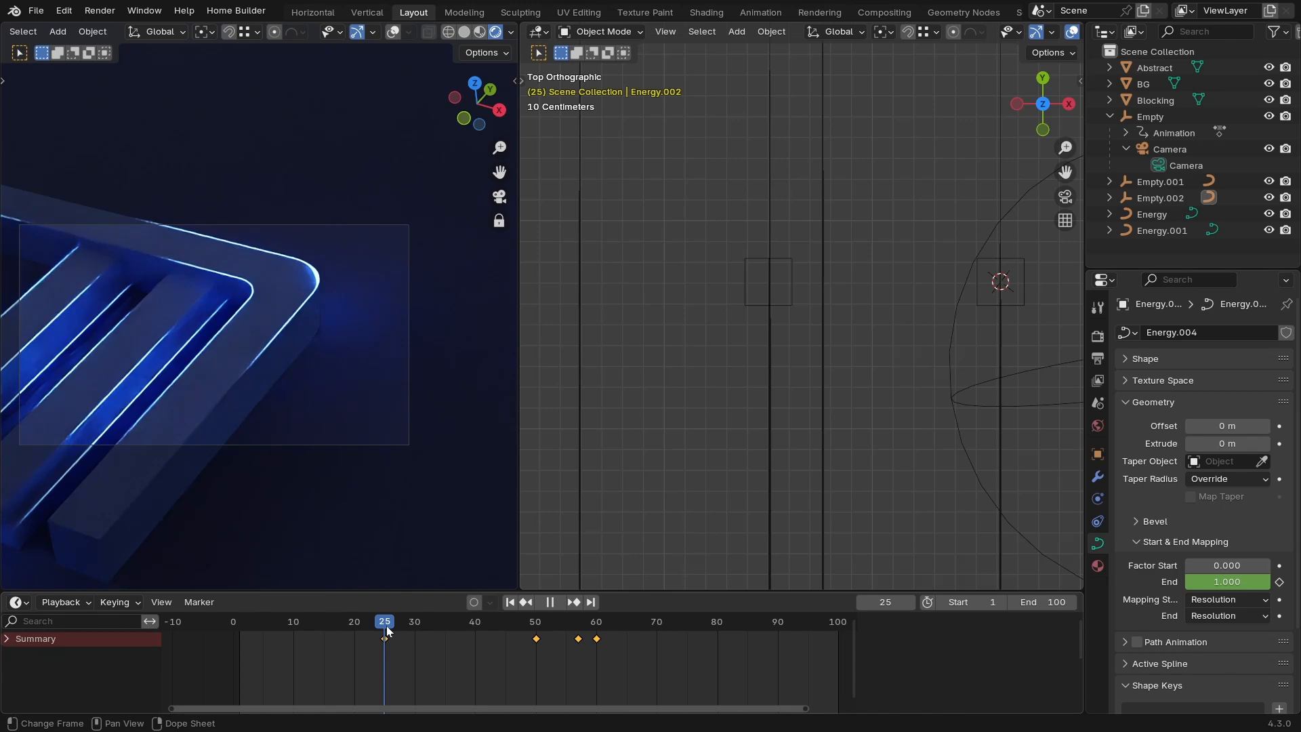
drag(386, 625, 540, 629)
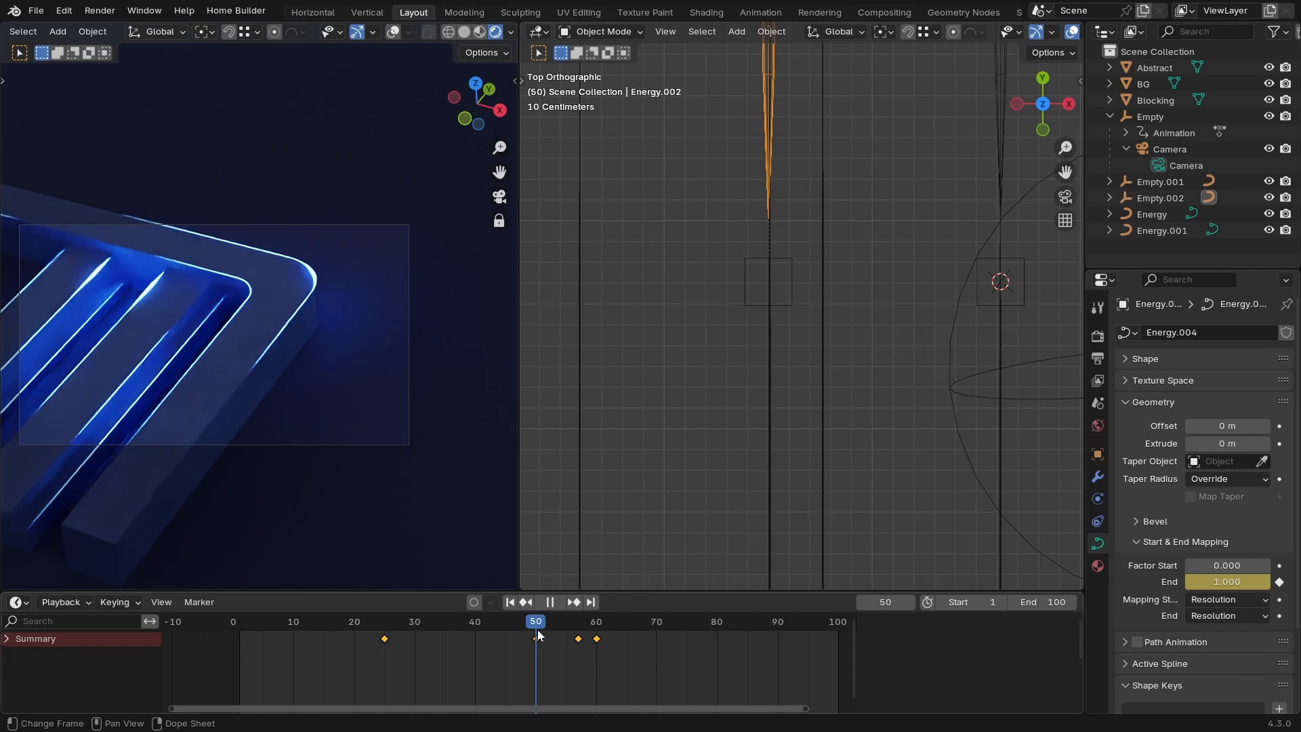
scroll(773, 308, down, 4)
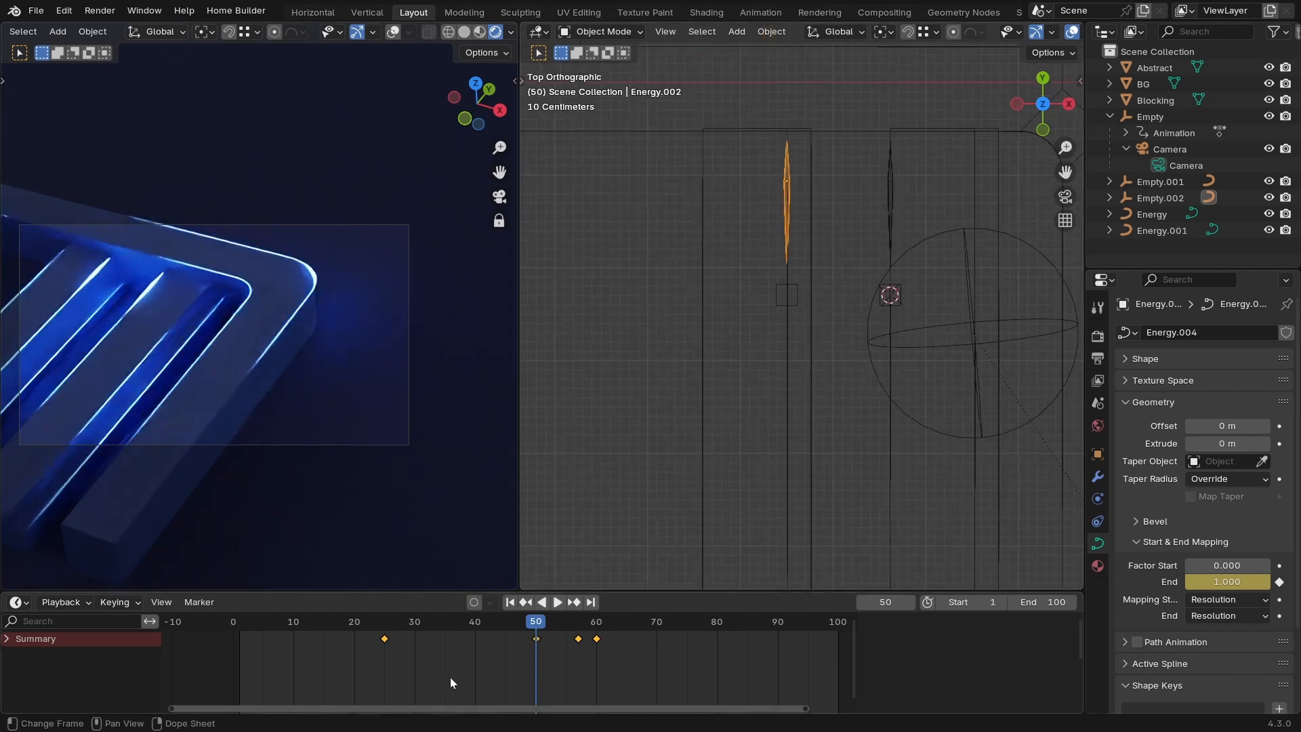
Shift all keyframes of the duplicated strip 20 frames later so that they start at frame 45.
drag(638, 671, 381, 632)
key(g)
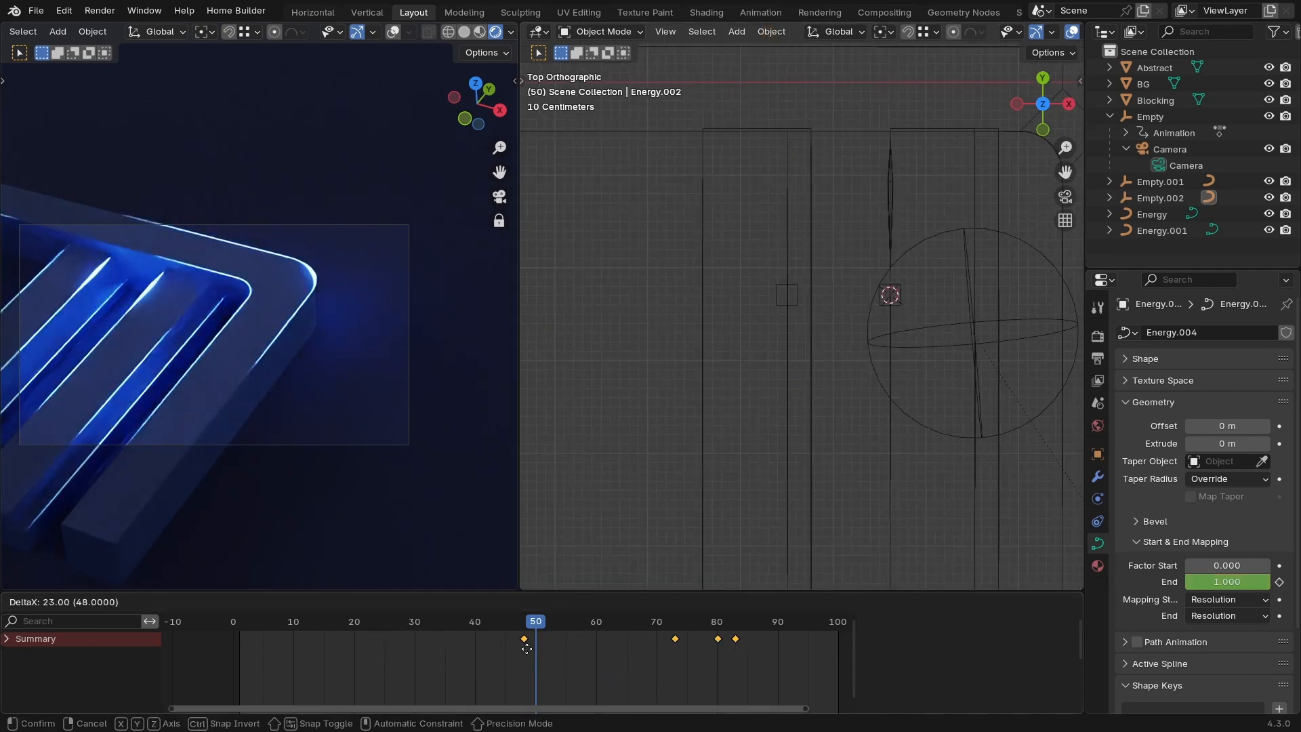
click(533, 651)
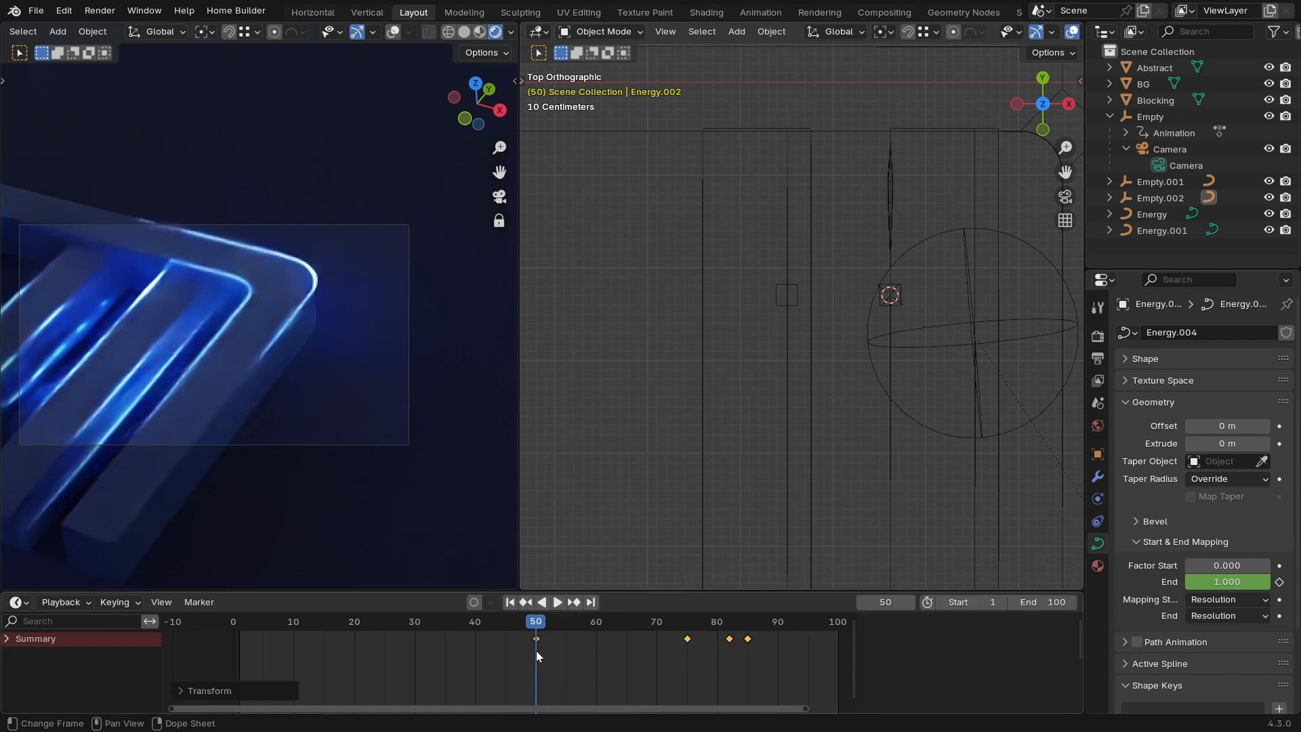
mouse_move(656, 648)
mouse_down()
mouse_move(610, 644)
mouse_move(662, 640)
mouse_up()
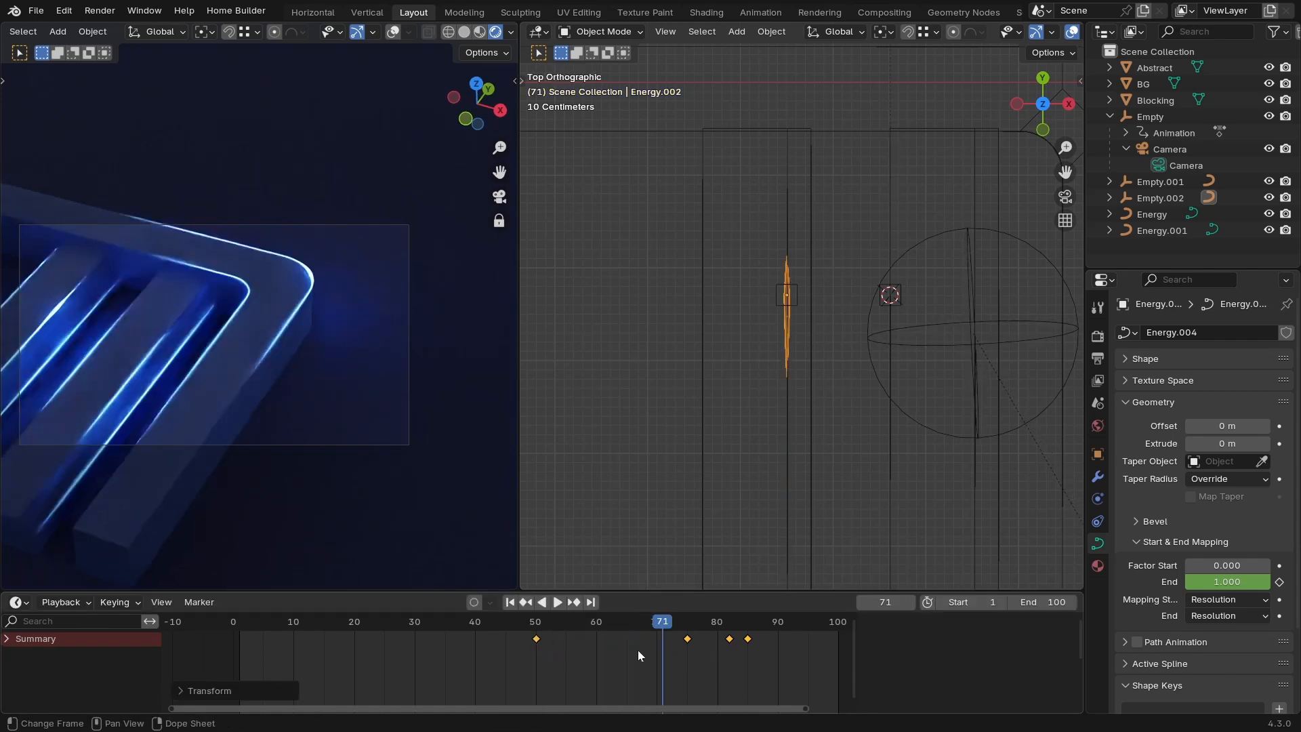
key(g)
click(612, 648)
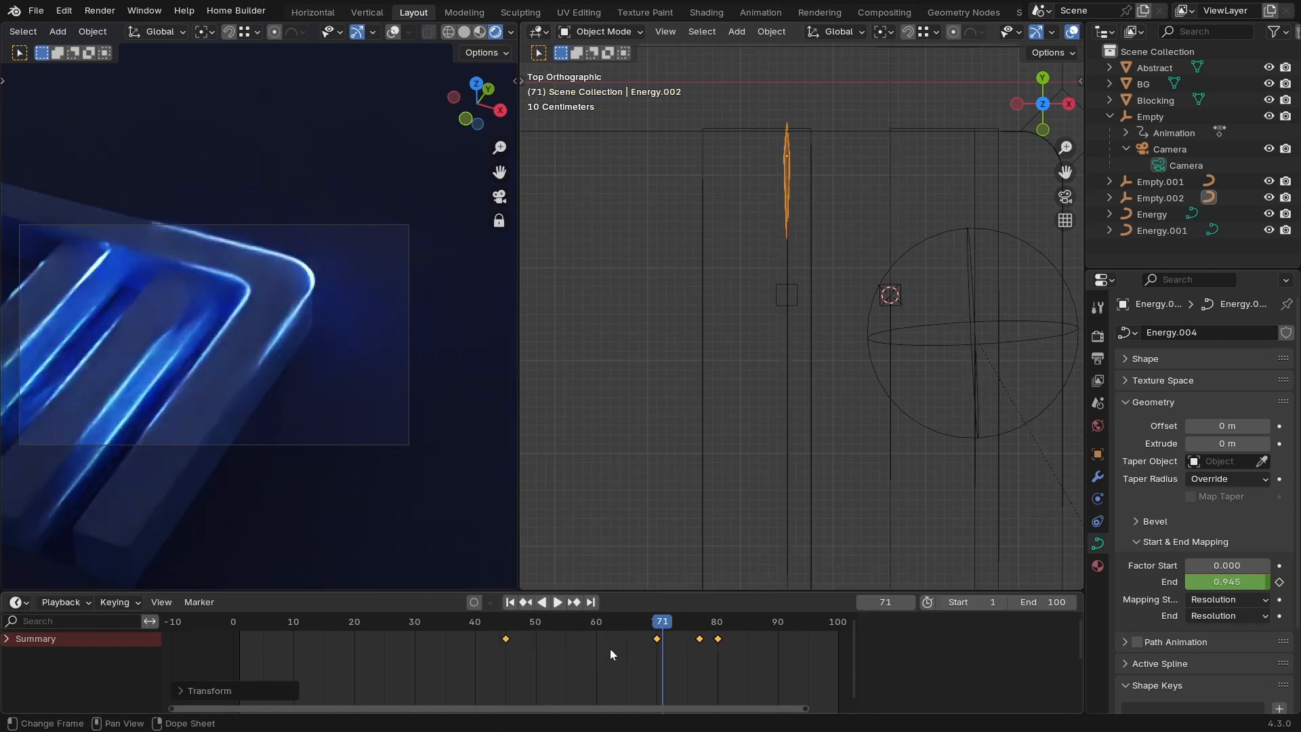
Scrub and play the animation from about frame 22 to examine the timing of the two strips against each other.
drag(512, 624, 651, 630)
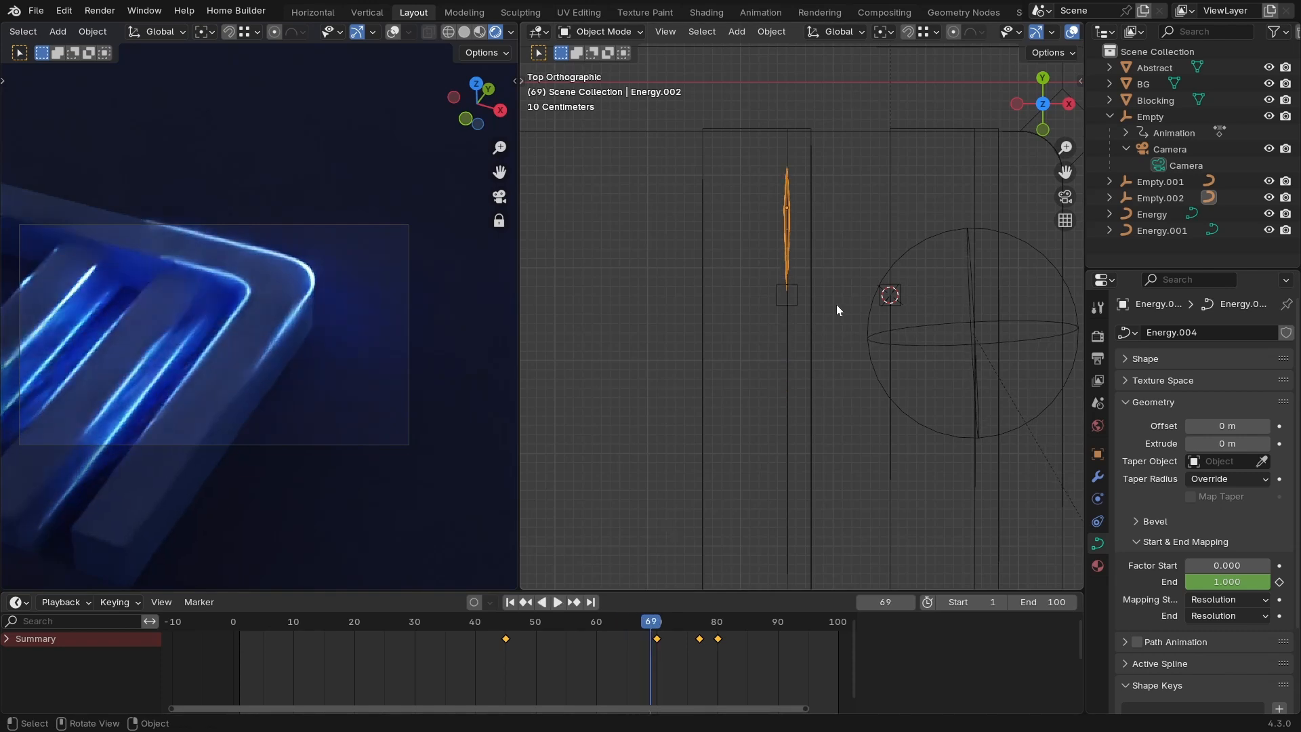
scroll(806, 312, down, 3)
click(357, 624)
key(space)
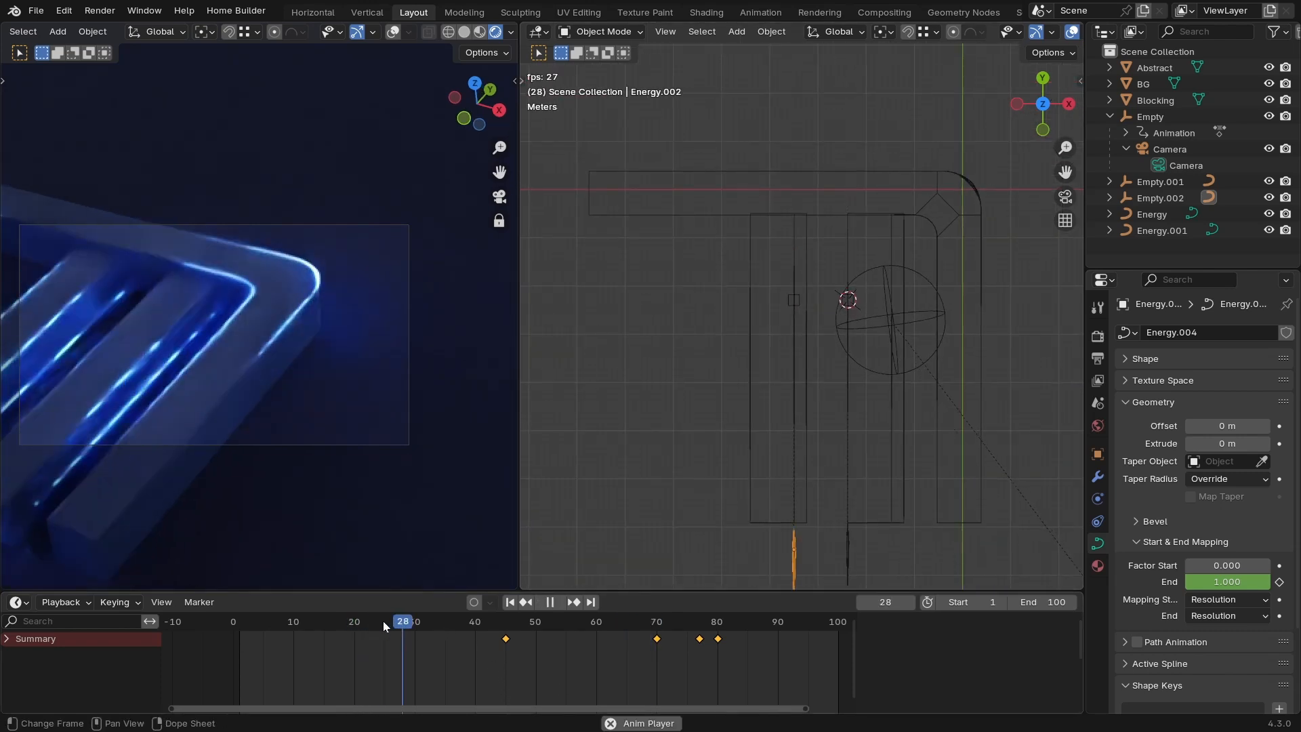
key(space)
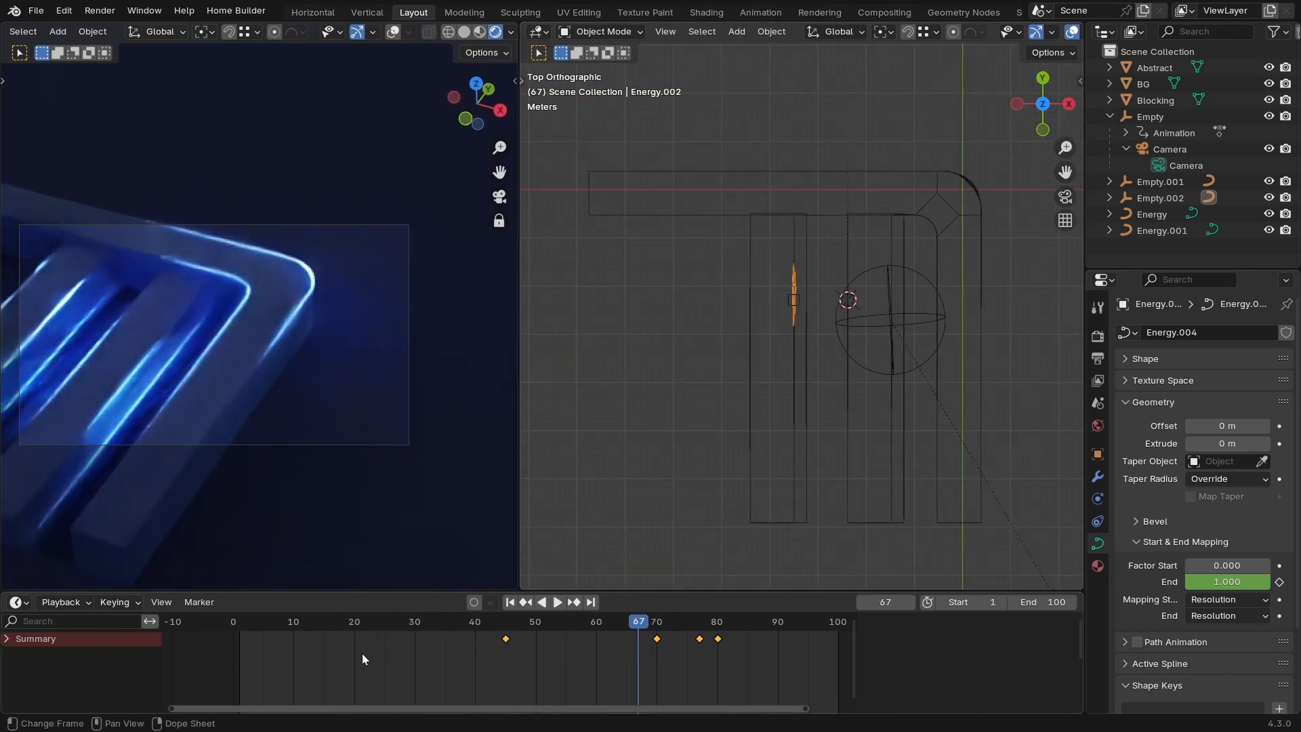
Switch the camera viewport to Material Preview shading, save the file, and play the animation from frame 4.
click(263, 633)
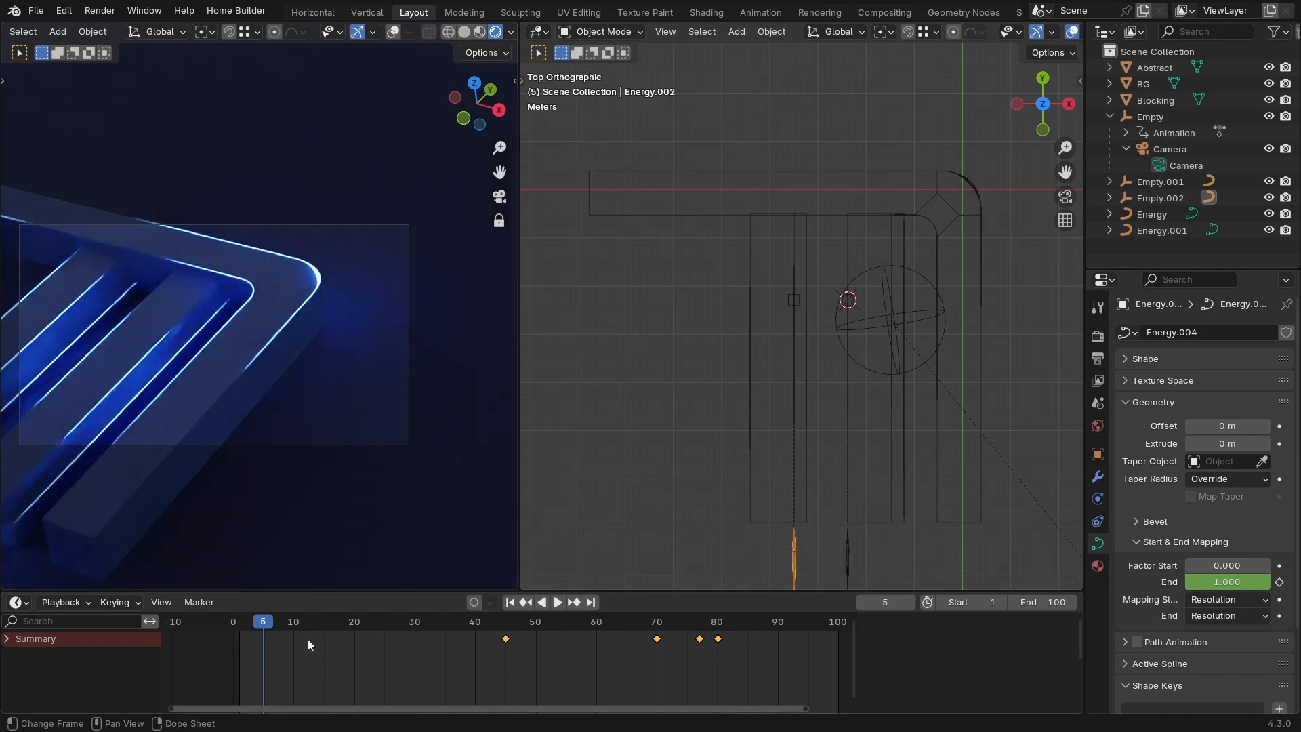
click(255, 621)
key(z)
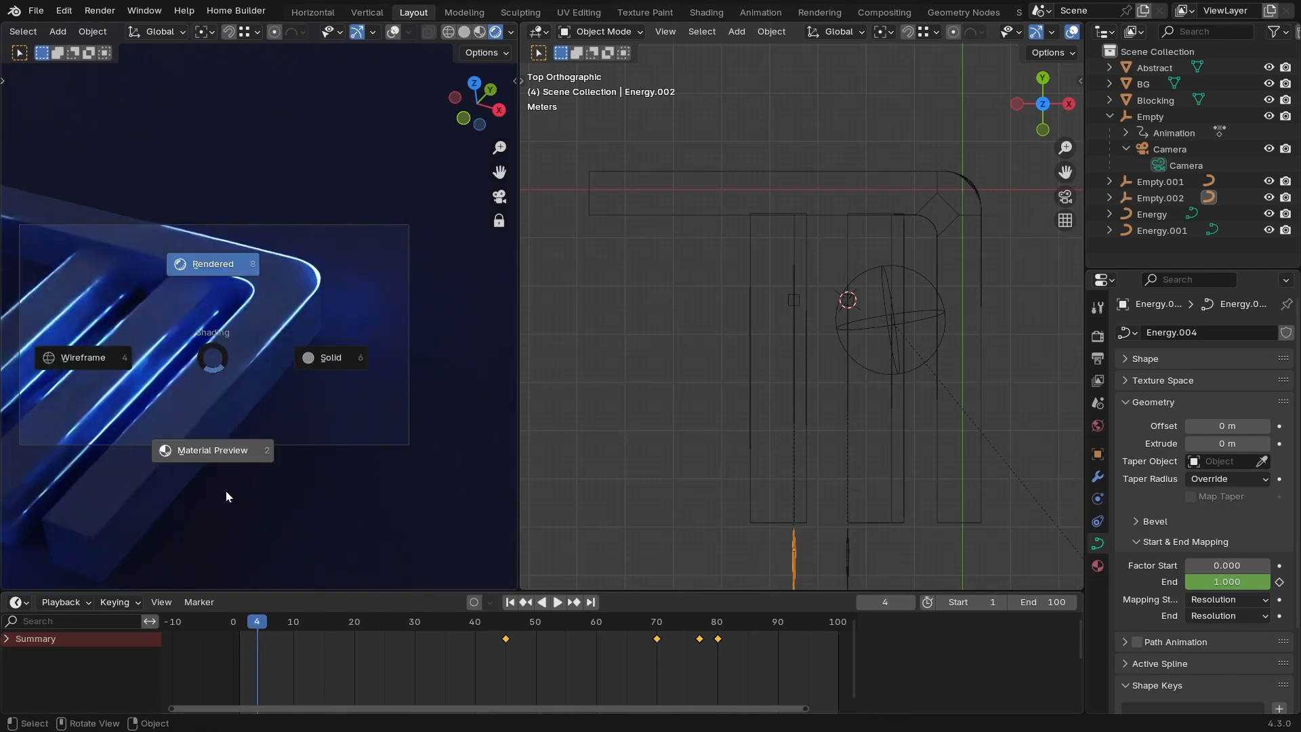
click(225, 487)
key(ctrl+s)
key(space)
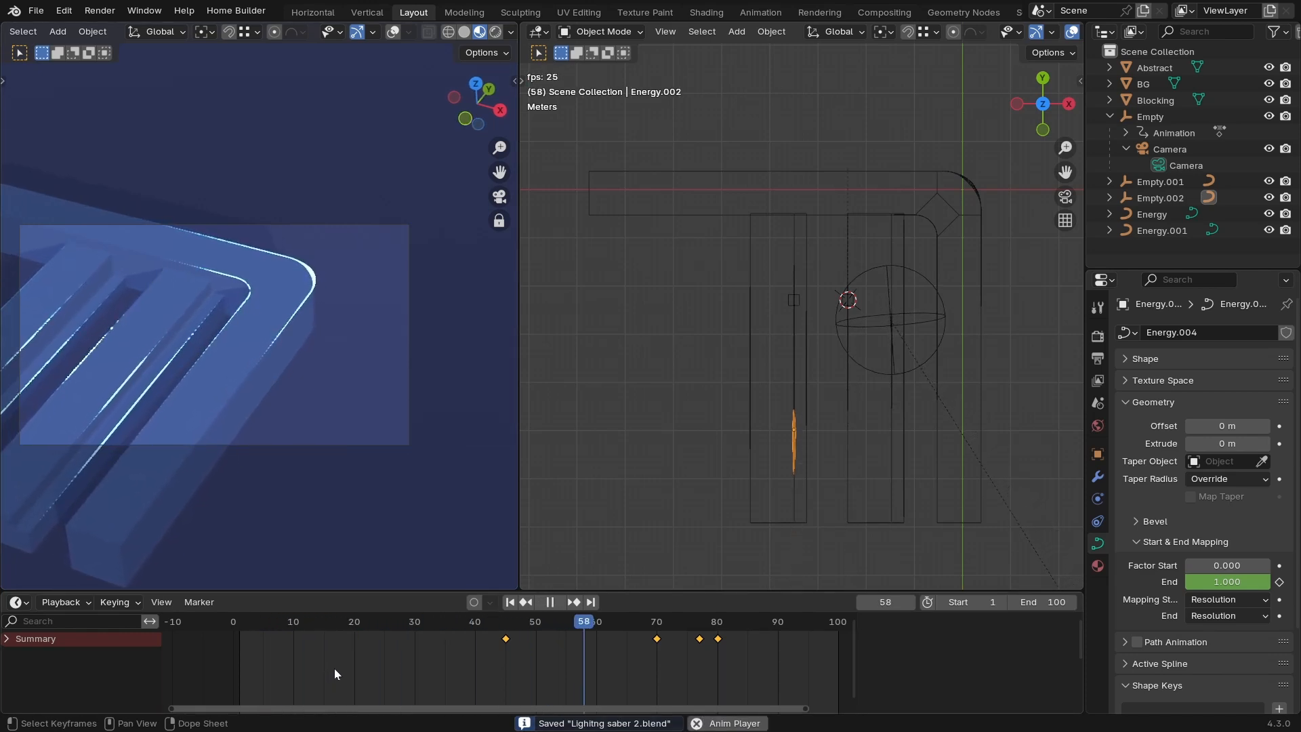
key(space)
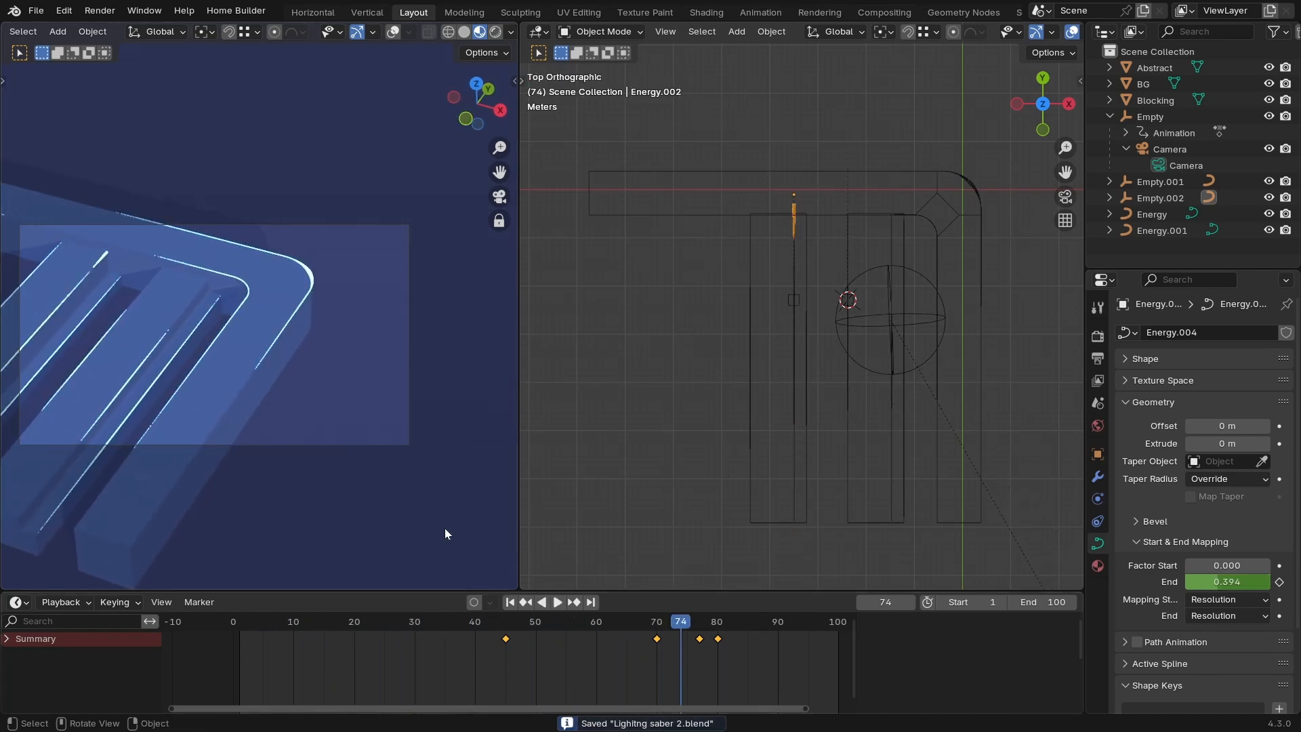
Move the cube empty of the middle bar's energy strip about 0.911 m along X, to the opposite side of that bar.
drag(494, 629, 481, 654)
click(847, 393)
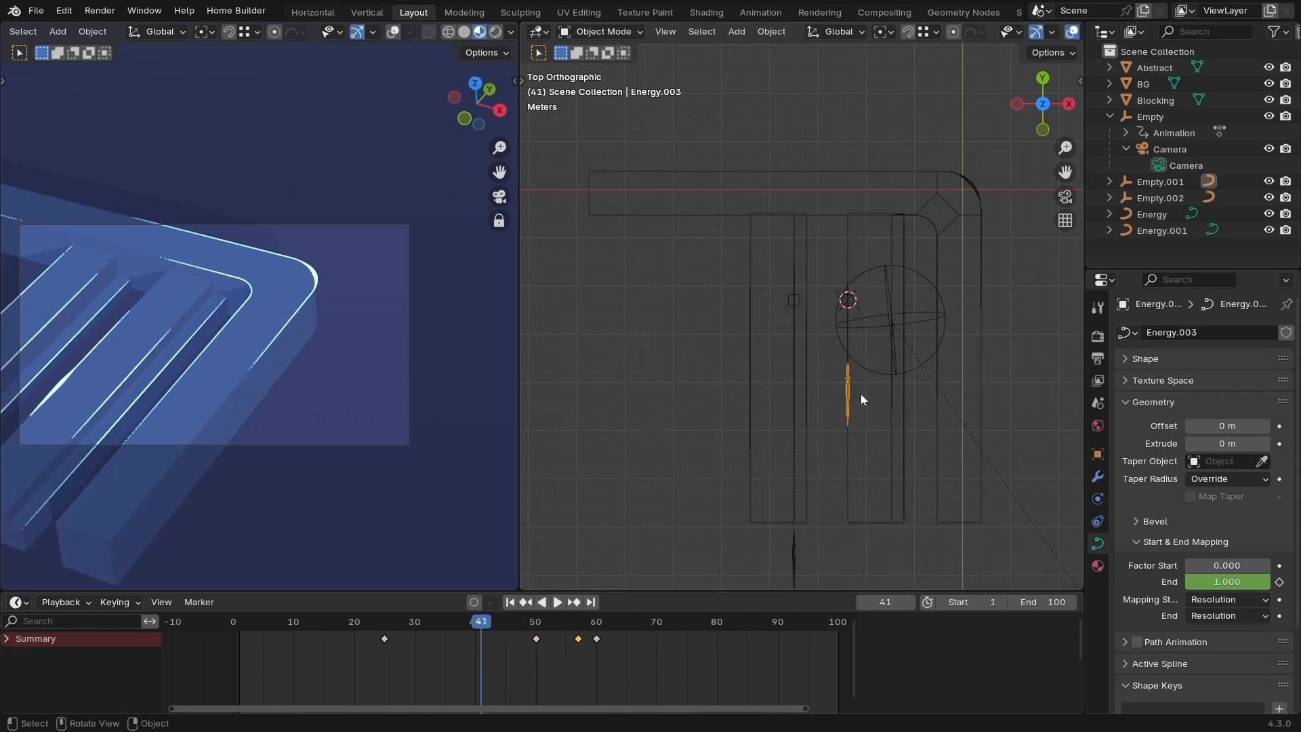
ctrl+middle_drag(865, 411, 895, 369)
shift+middle_drag(859, 395, 648, 382)
ctrl+middle_drag(649, 382, 750, 331)
shift+middle_drag(651, 358, 788, 380)
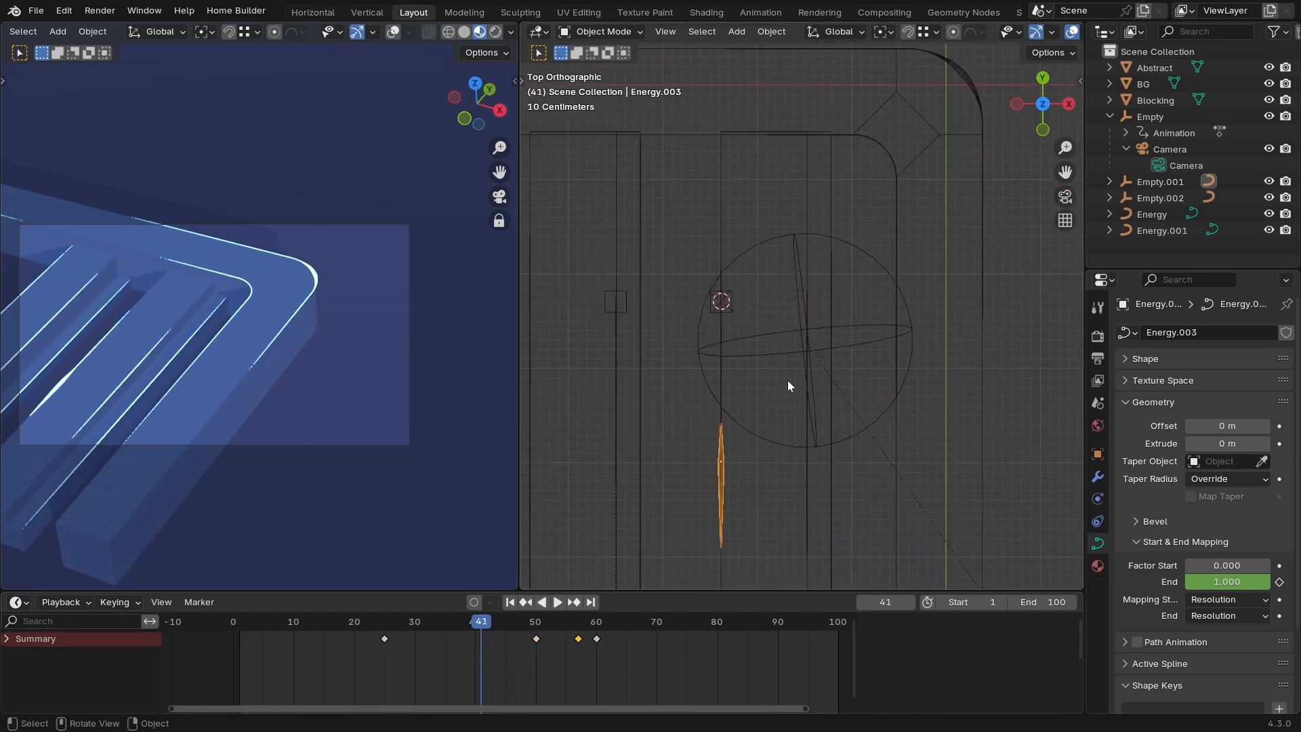
click(727, 313)
ctrl+middle_drag(728, 328, 755, 312)
ctrl+middle_drag(828, 384, 926, 270)
shift+middle_drag(808, 288, 735, 362)
key(g)
key(y)
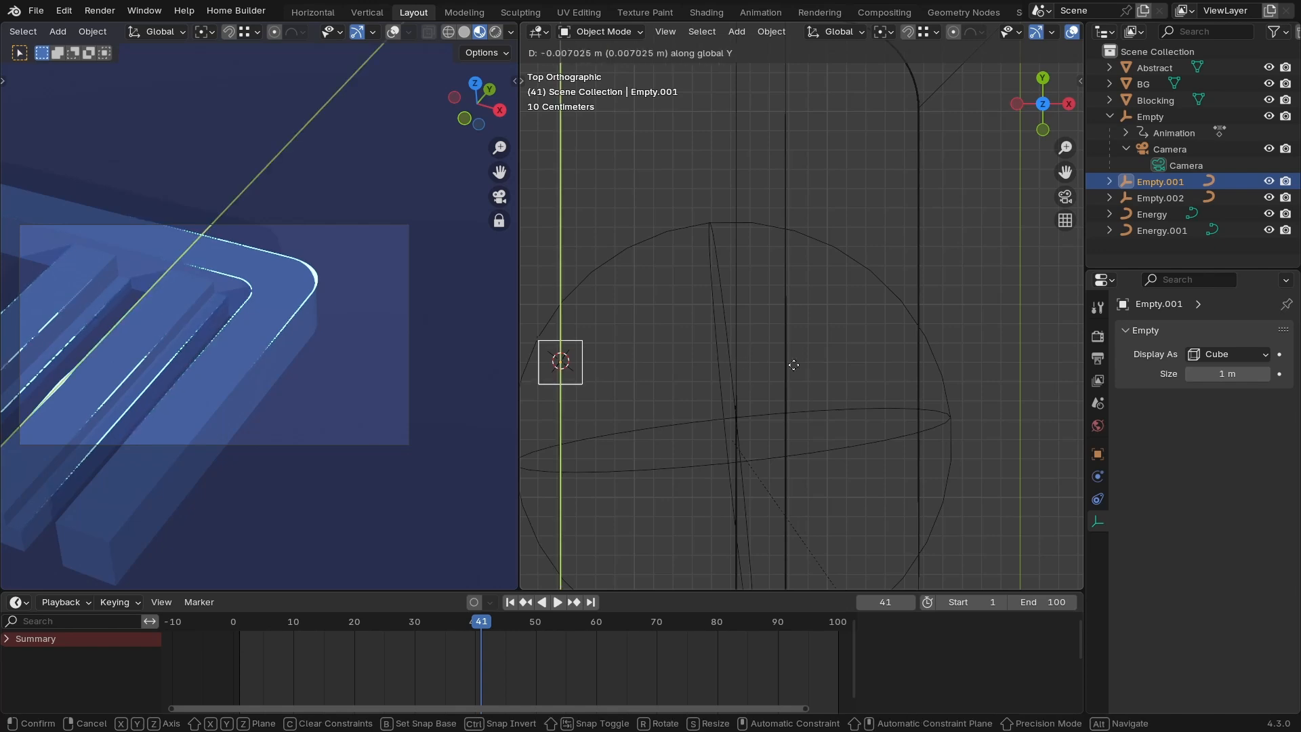
key(x)
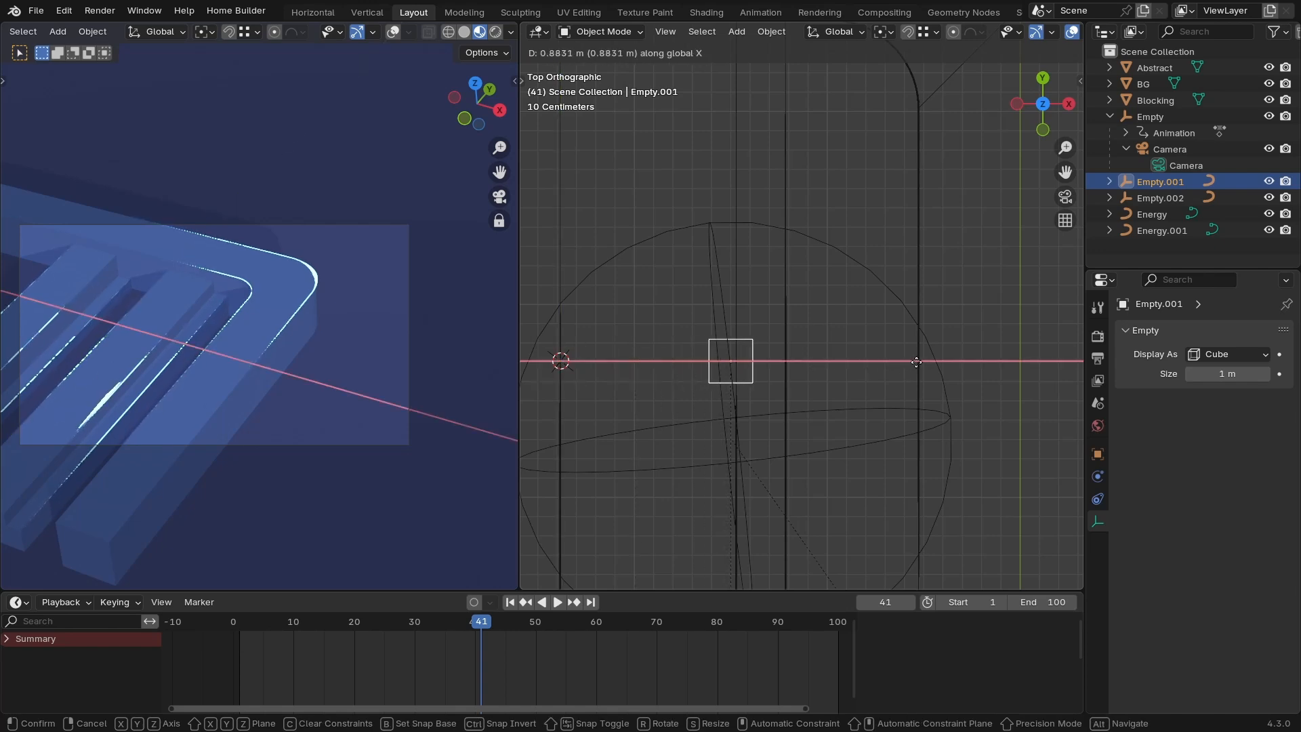
click(972, 358)
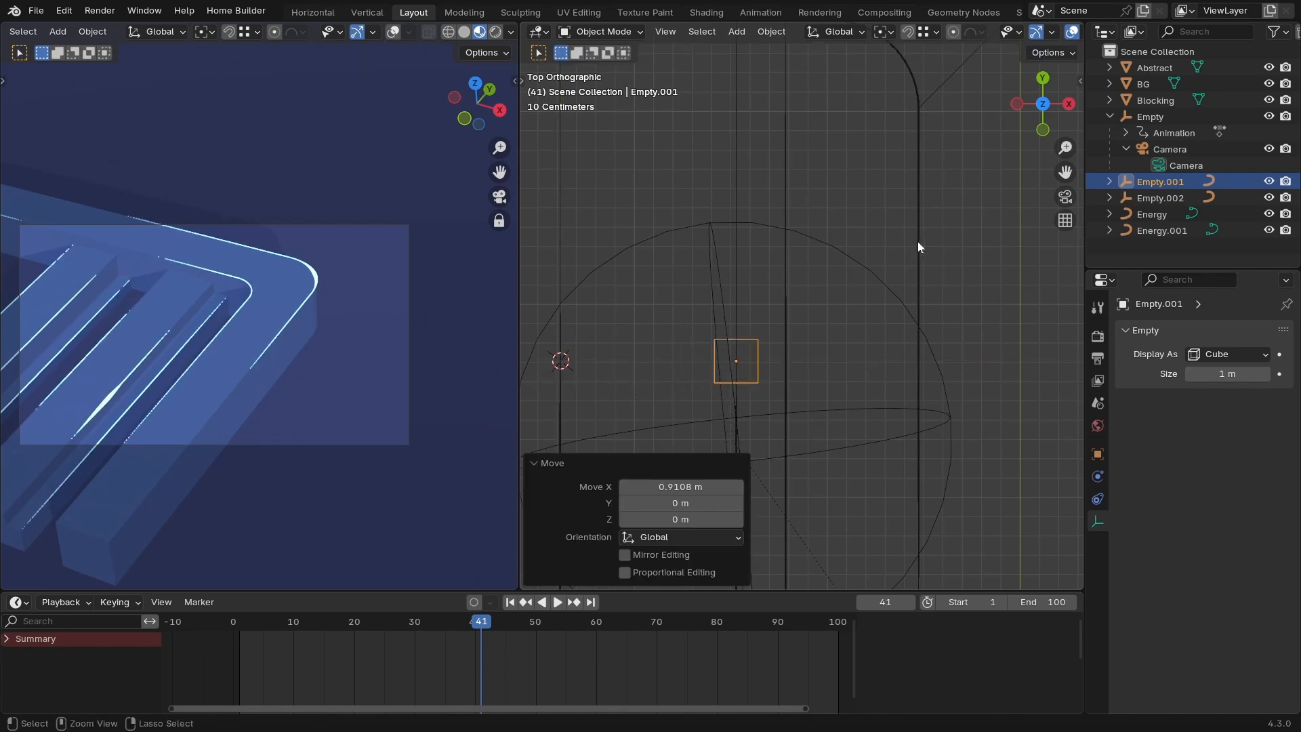
Play the animation to examine how the moved middle-bar strip runs relative to the neighbouring strip.
scroll(917, 241, down, 5)
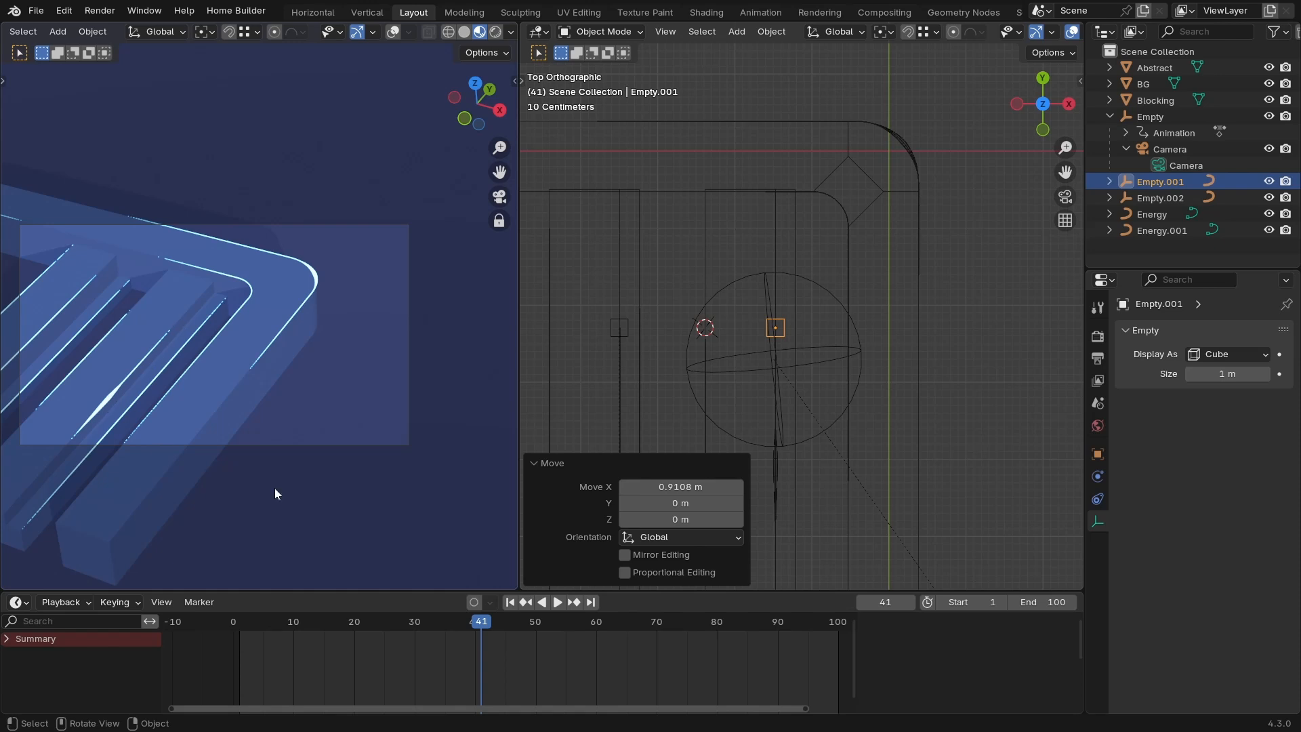
click(510, 603)
key(space)
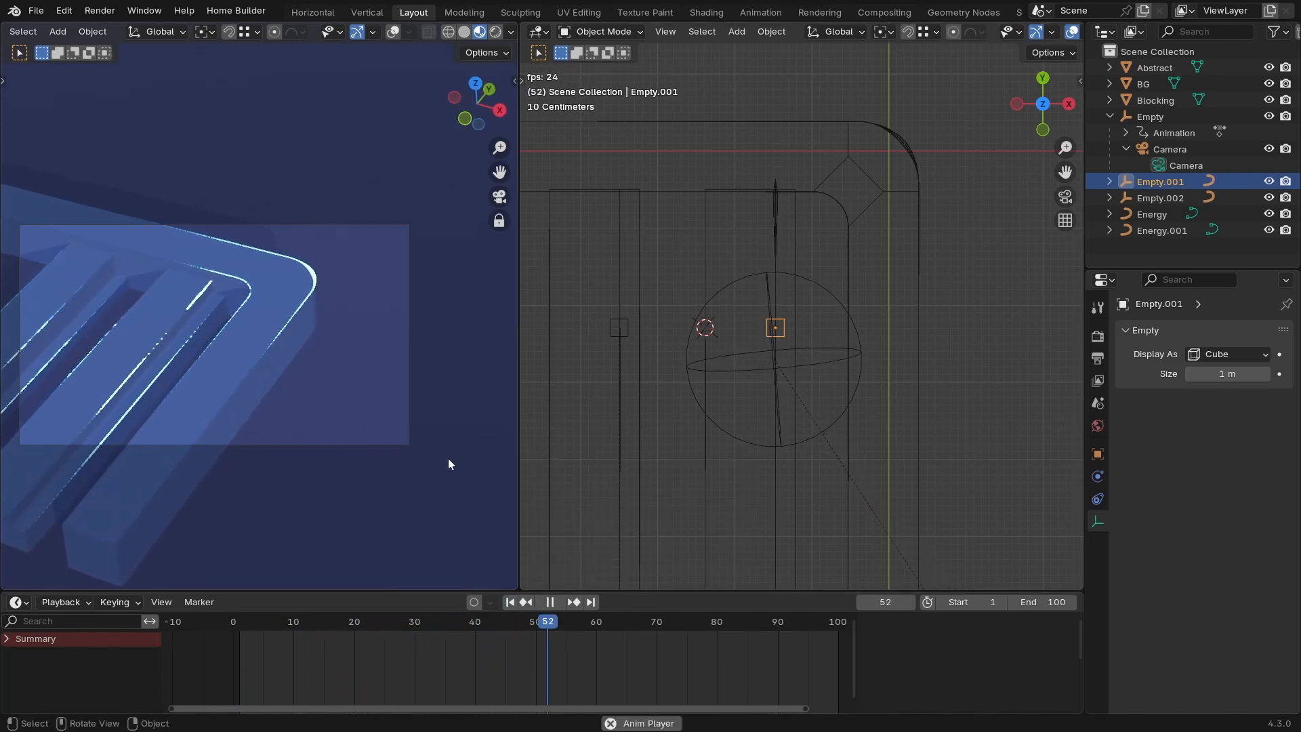
key(space)
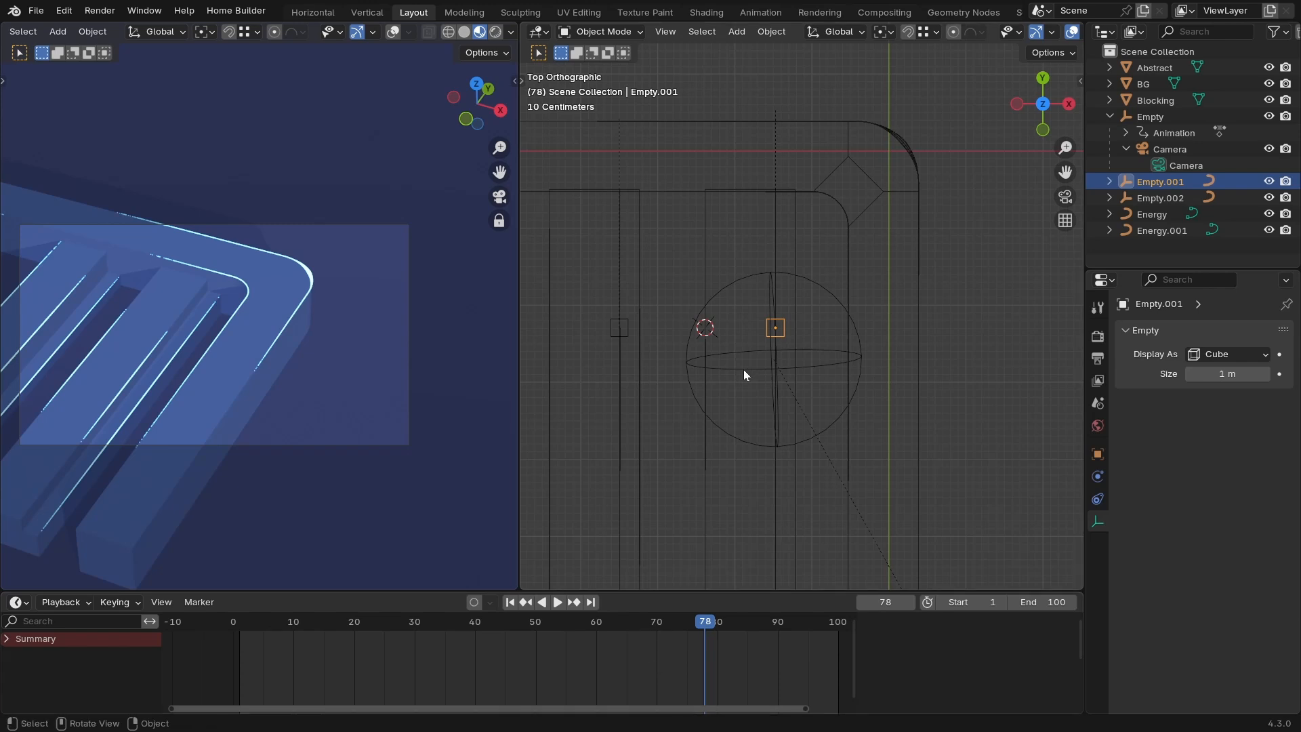
key(space)
click(361, 620)
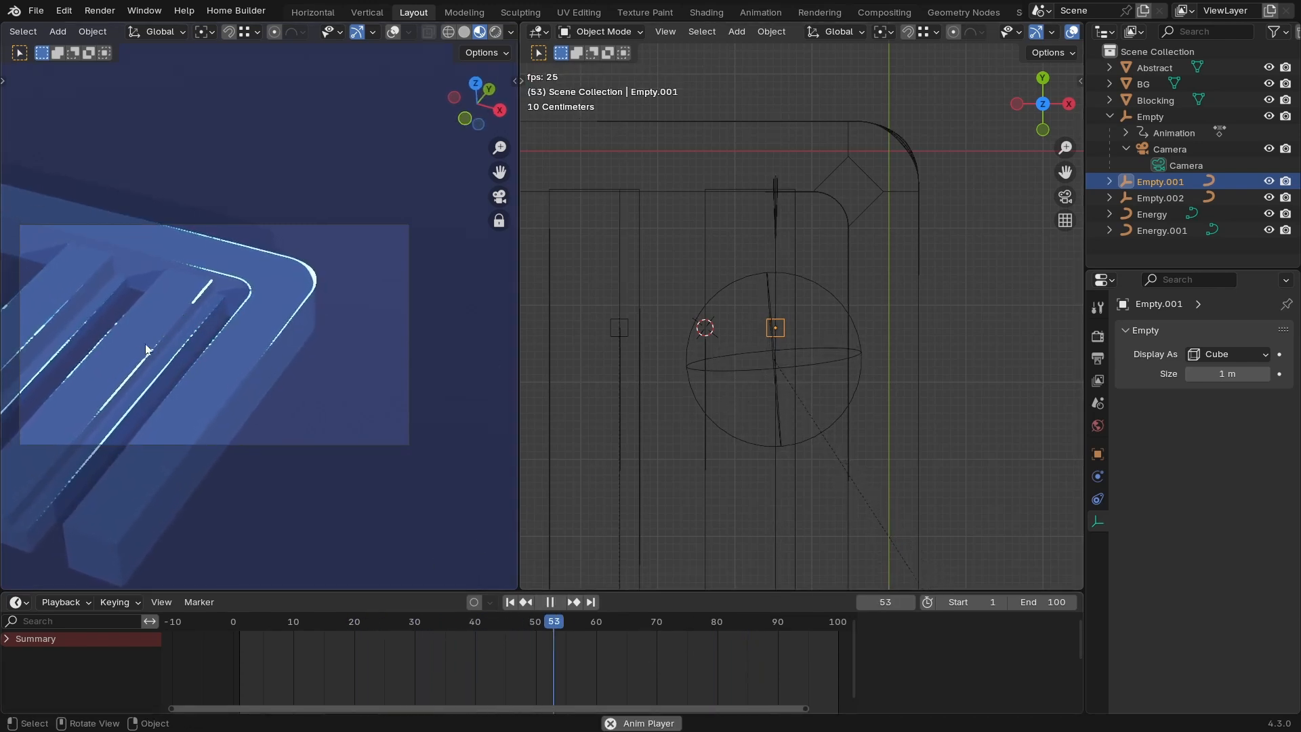
key(space)
Shift all keyframes of the neighbouring bar's strip 10 frames earlier so they start at frame 35, and play the result.
click(619, 312)
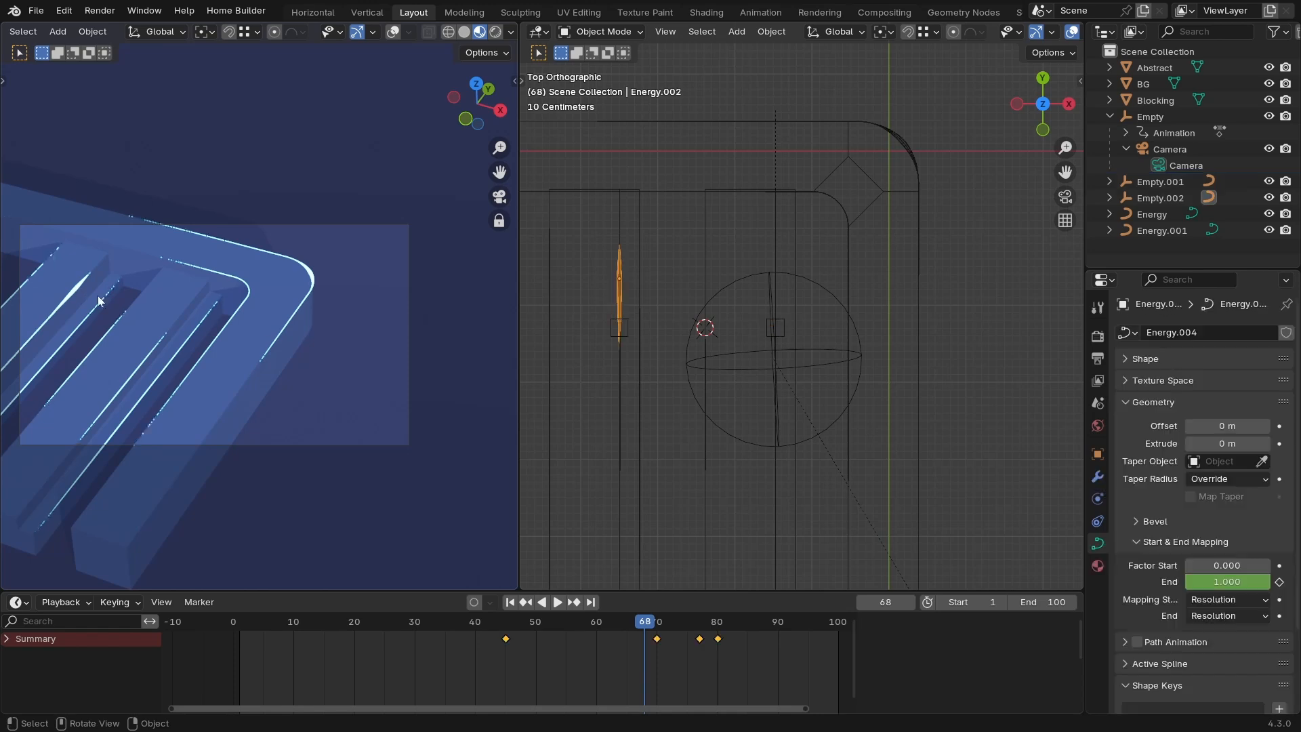
scroll(672, 339, down, 1)
scroll(673, 344, down, 2)
key(g)
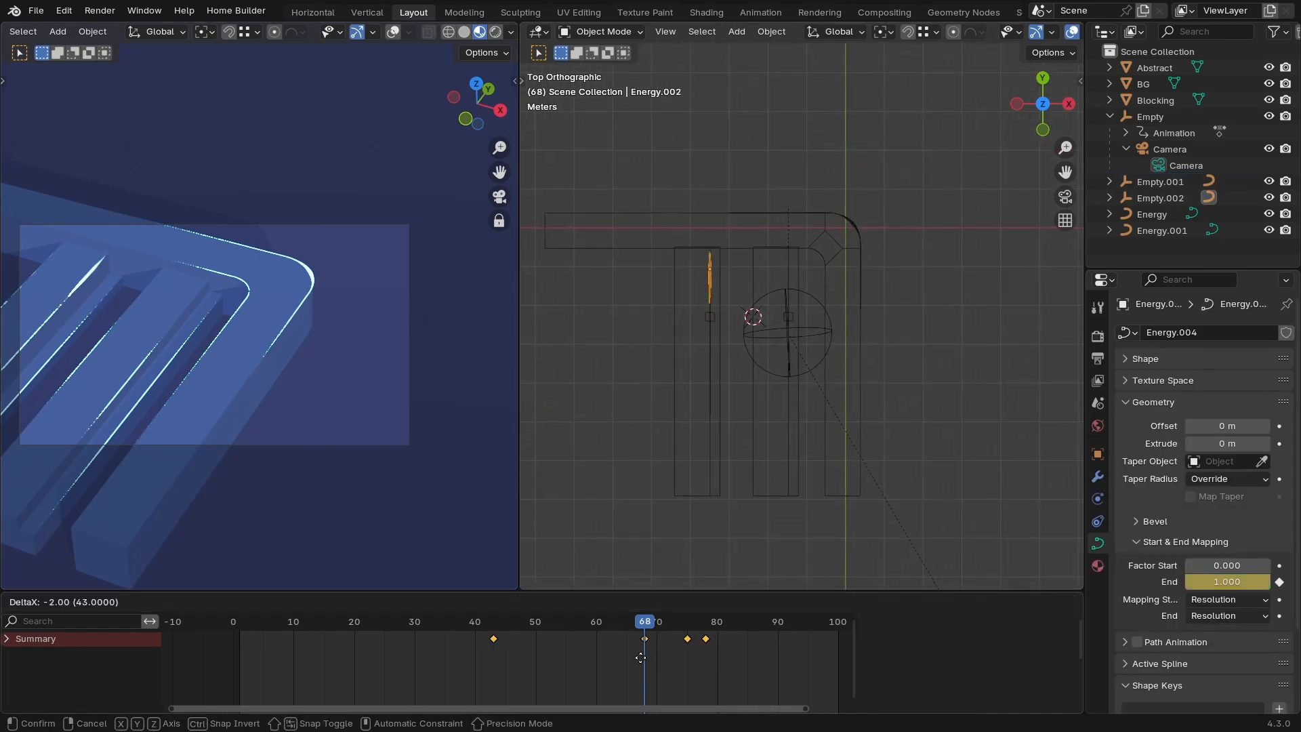
click(595, 661)
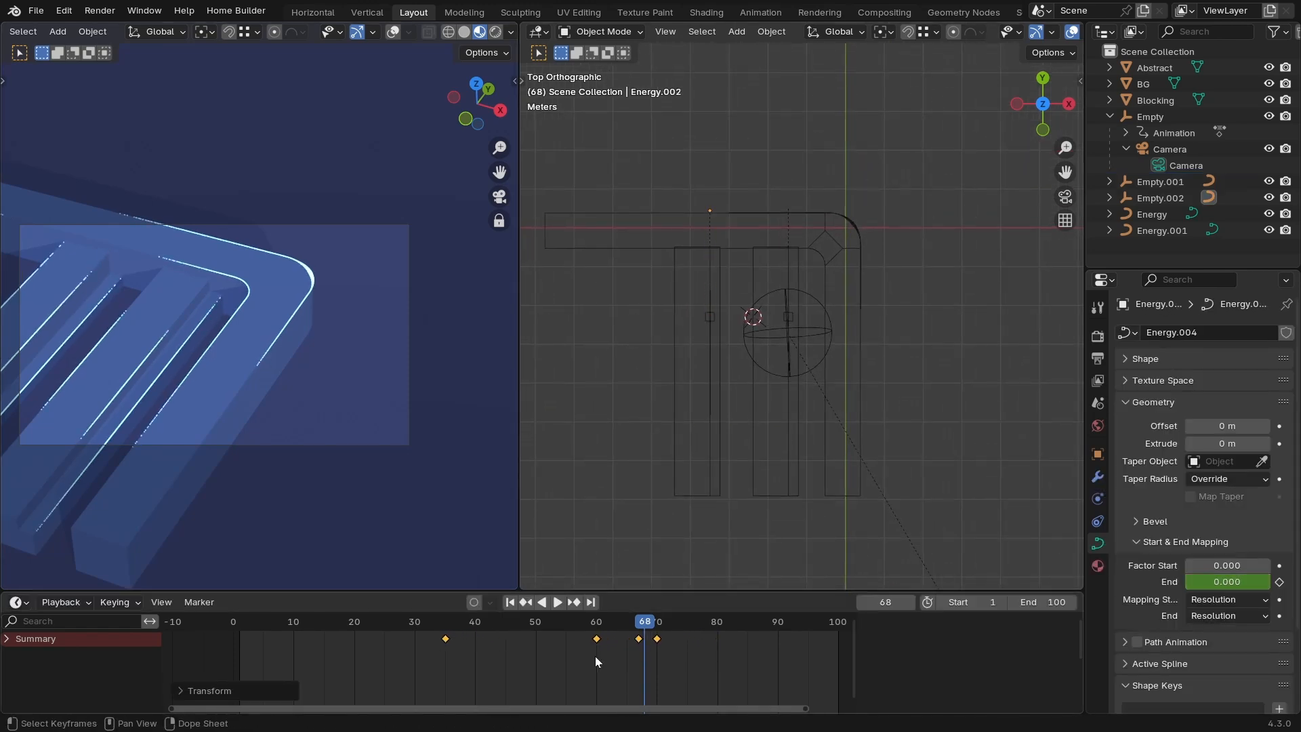
drag(432, 625, 381, 621)
key(space)
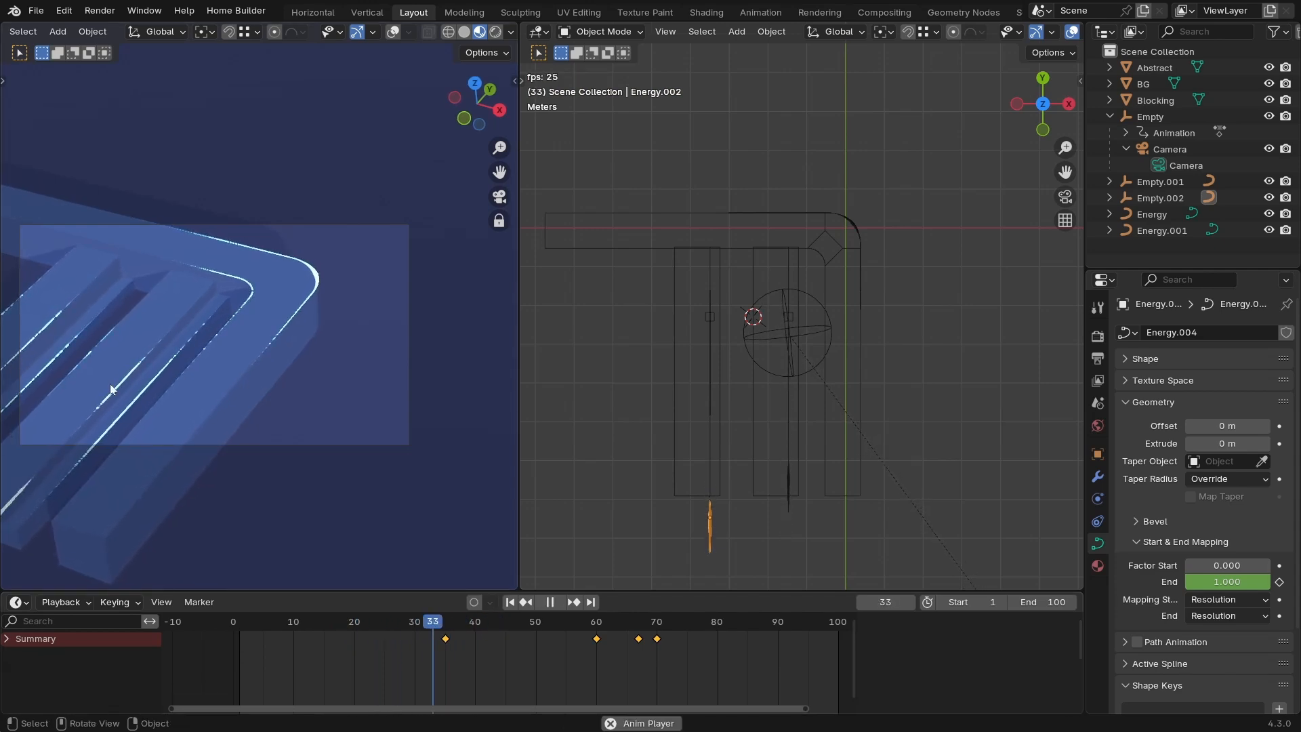
key(space)
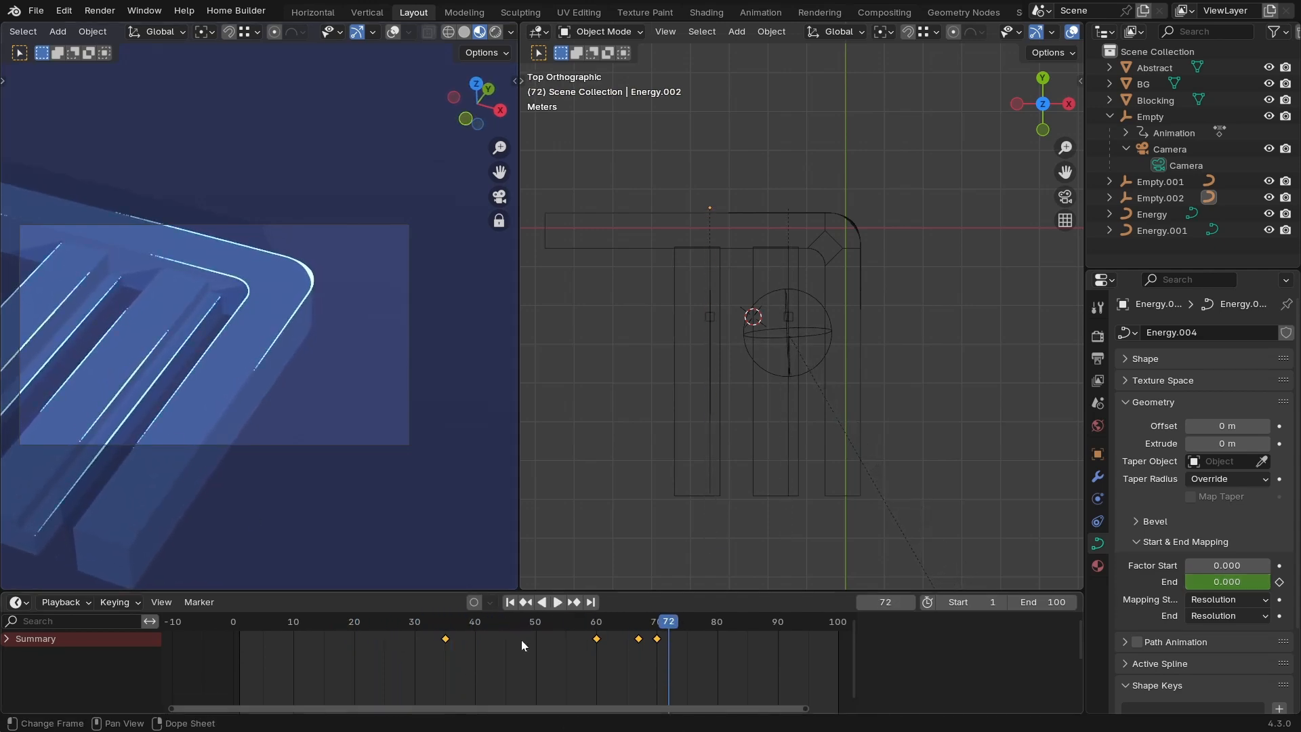
Shift the strip's keyframes 5 frames later so they start at frame 40, and replay the animation.
key(g)
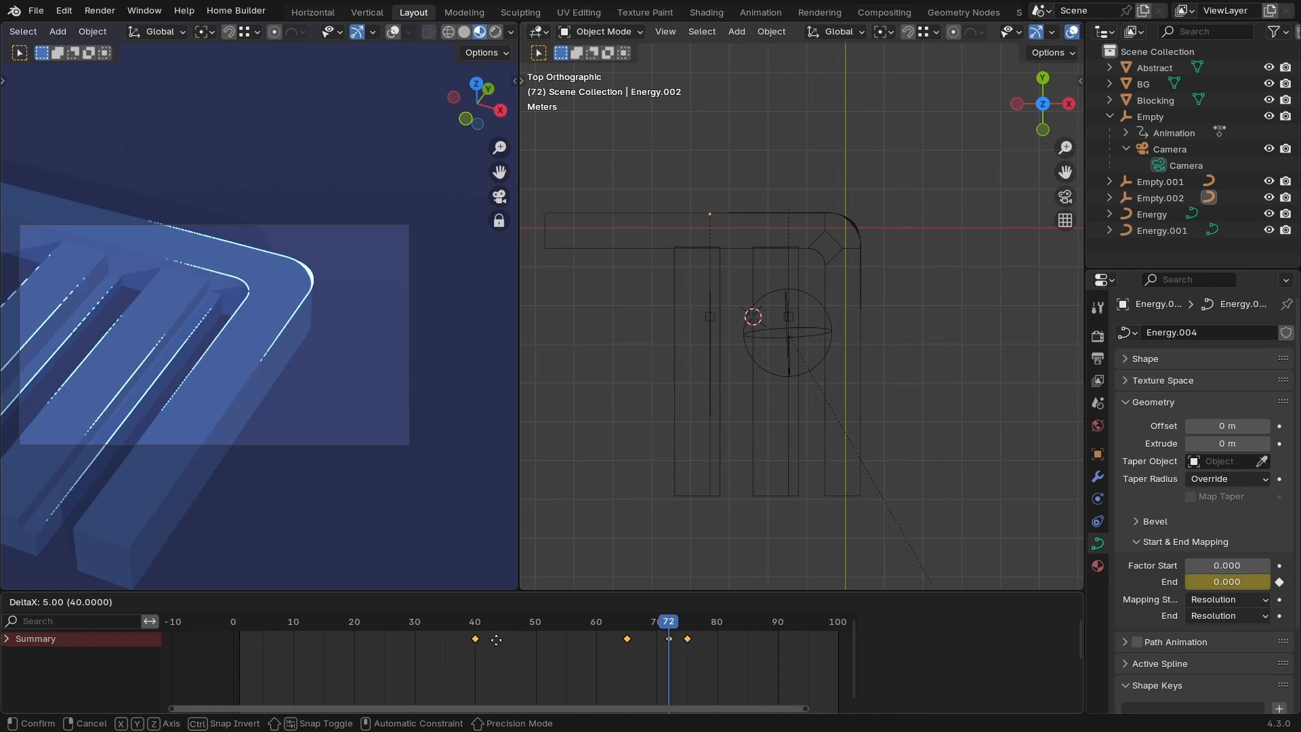
click(458, 624)
click(332, 626)
key(space)
key(space)
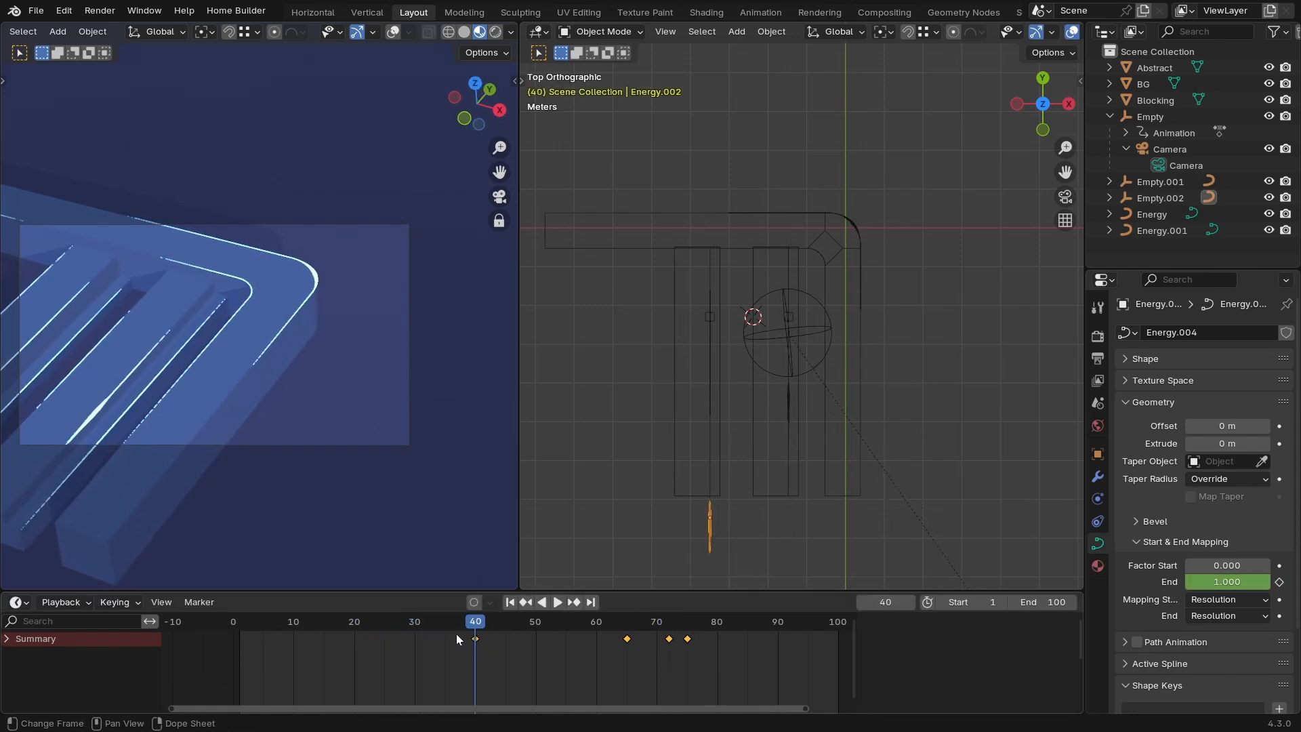
key(space)
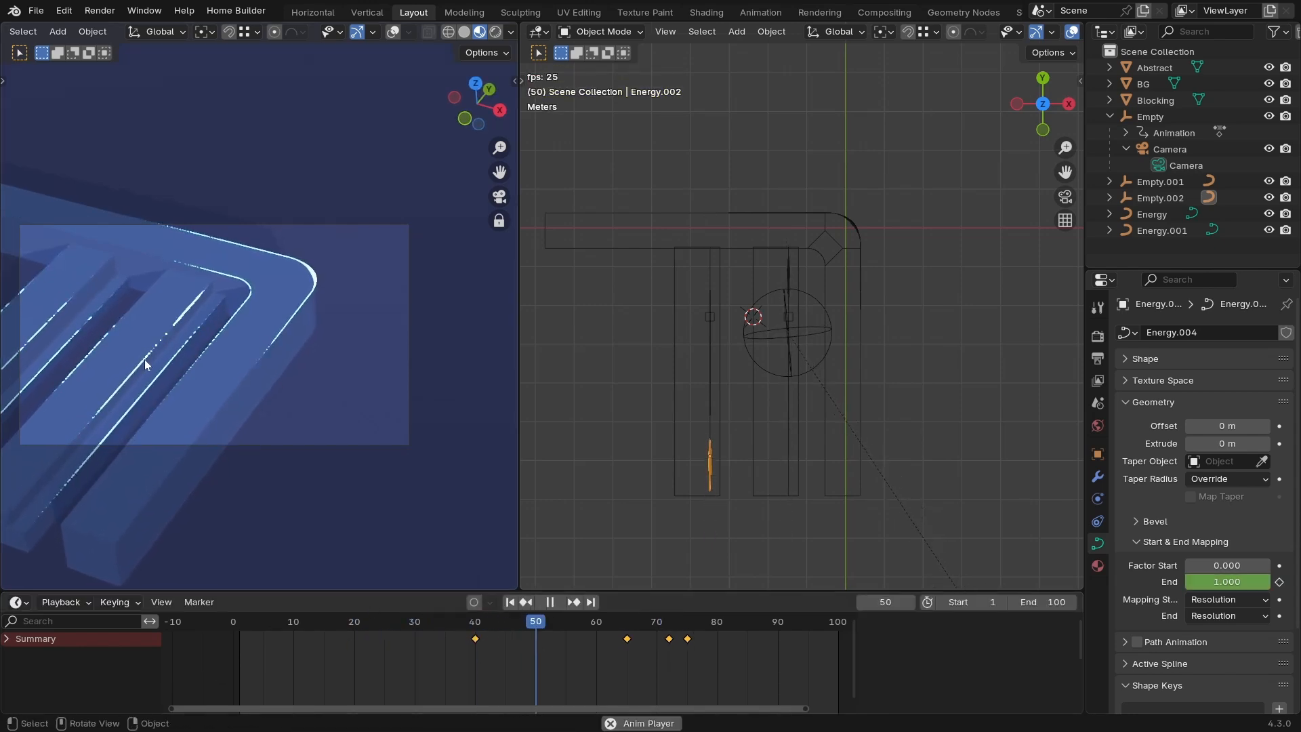
key(space)
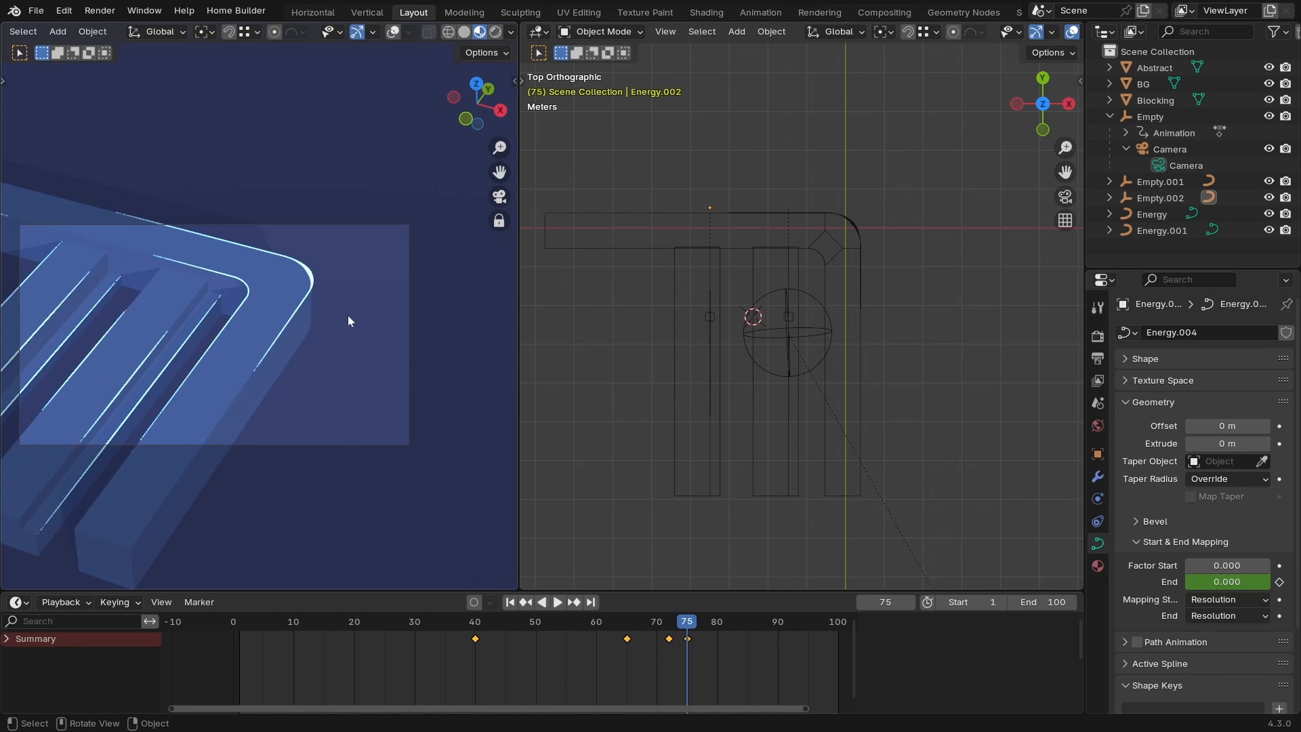
Save the file and play the animation through once more to review both strips' timing.
key(ctrl+s)
key(space)
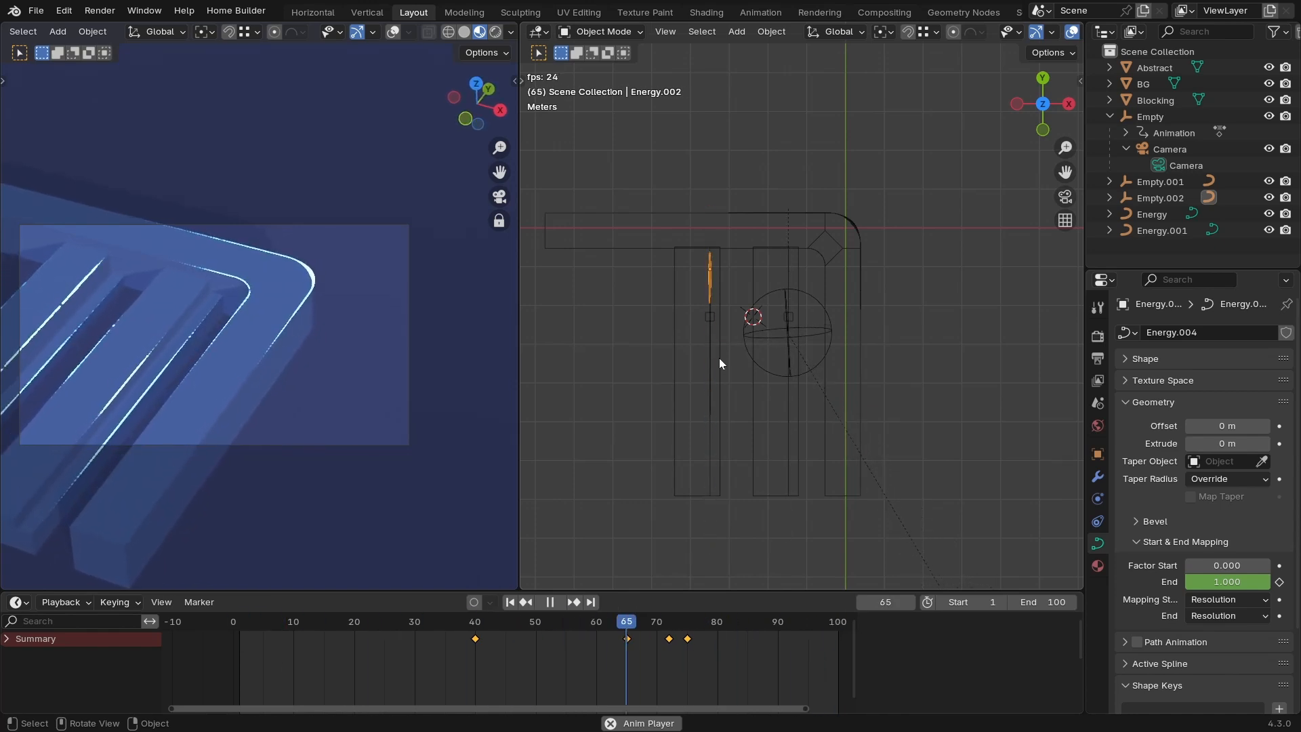
key(space)
key(ctrl+s)
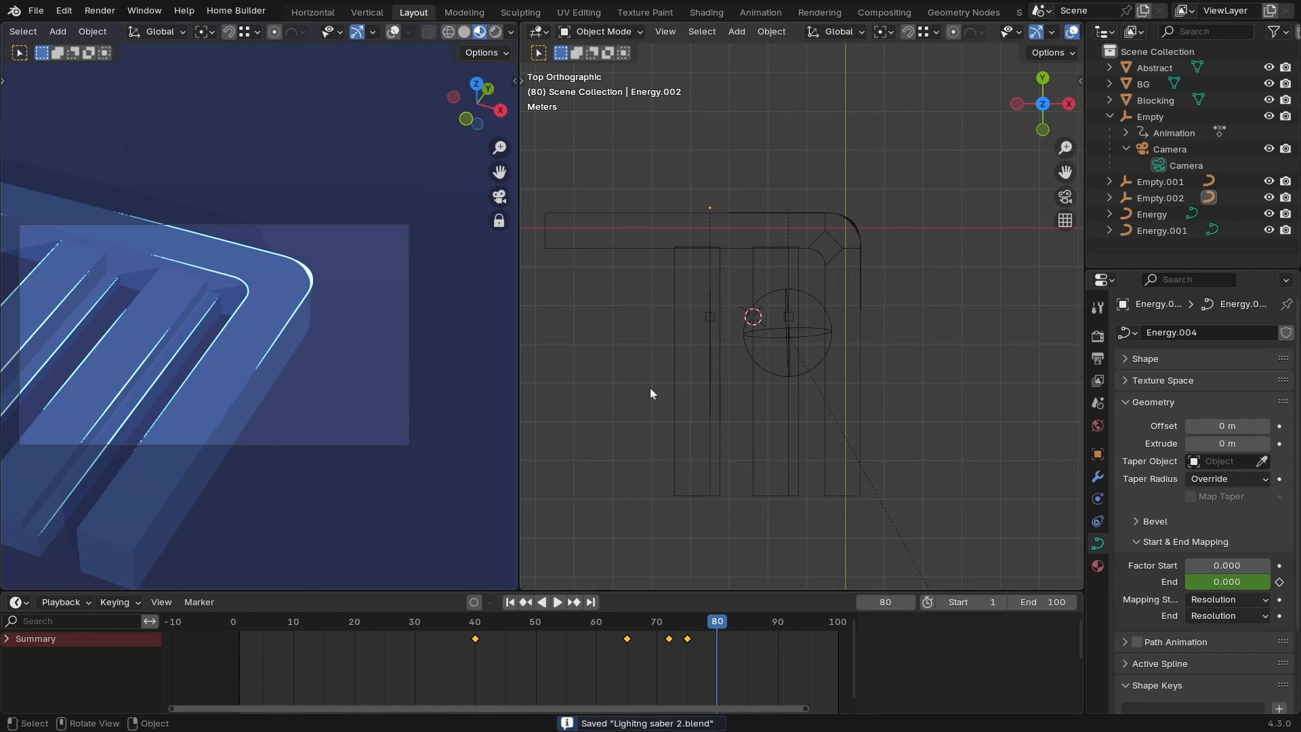
Show the scene through the camera in solid shading in a single large viewport, and save the file.
scroll(591, 391, down, 5)
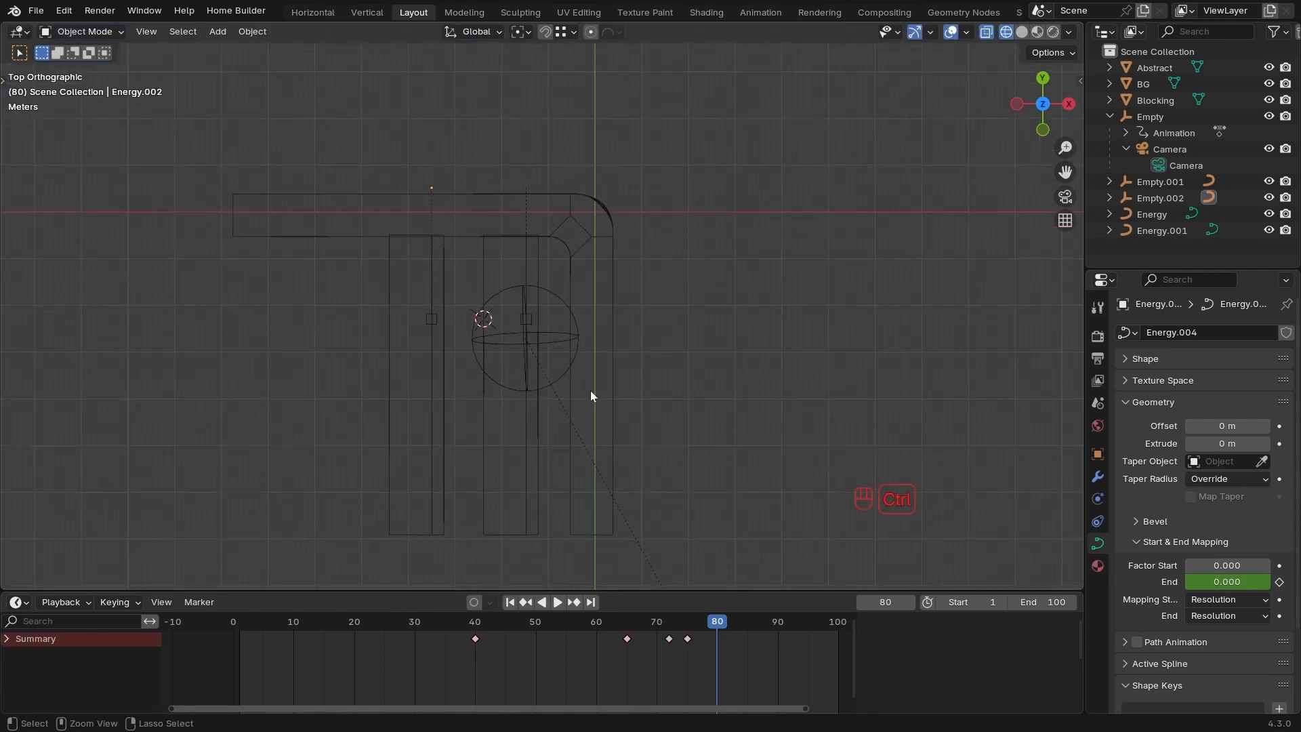
middle_drag(659, 395, 631, 314)
key(z)
scroll(603, 390, down, 1)
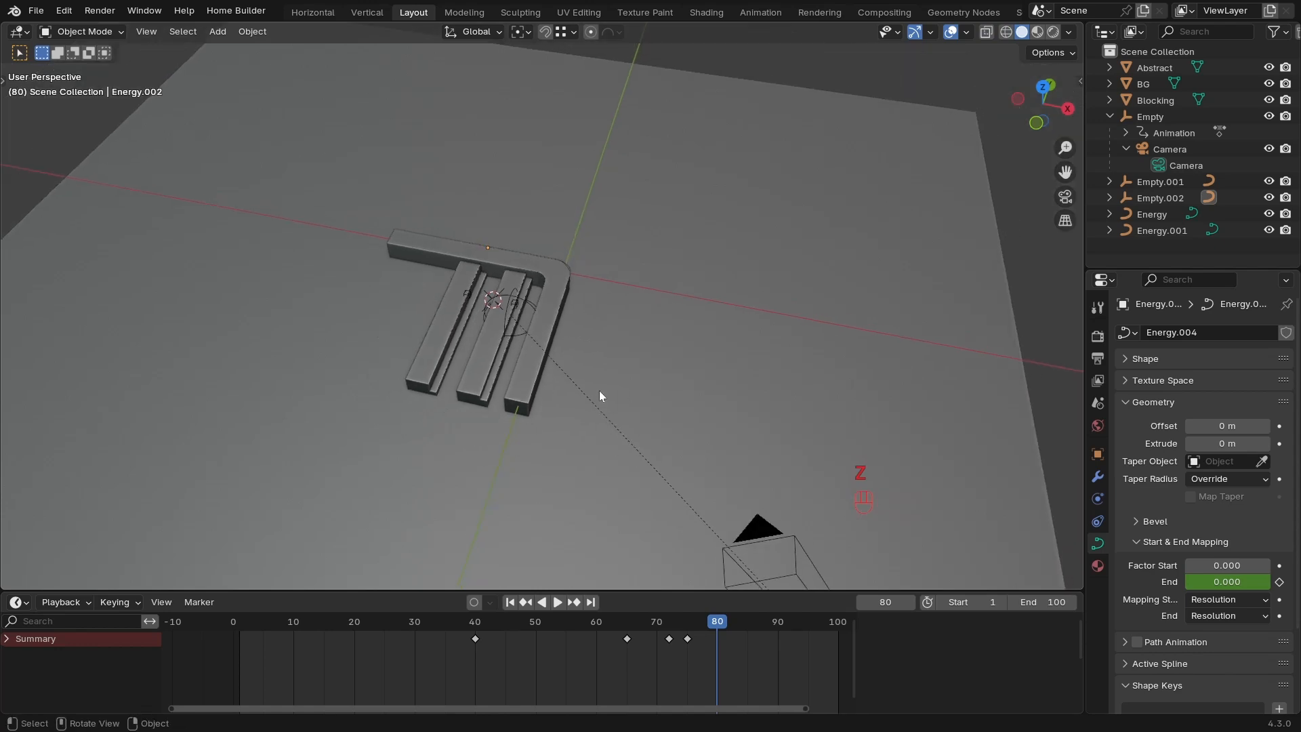
shift+middle_drag(599, 366, 645, 401)
key(KP_0)
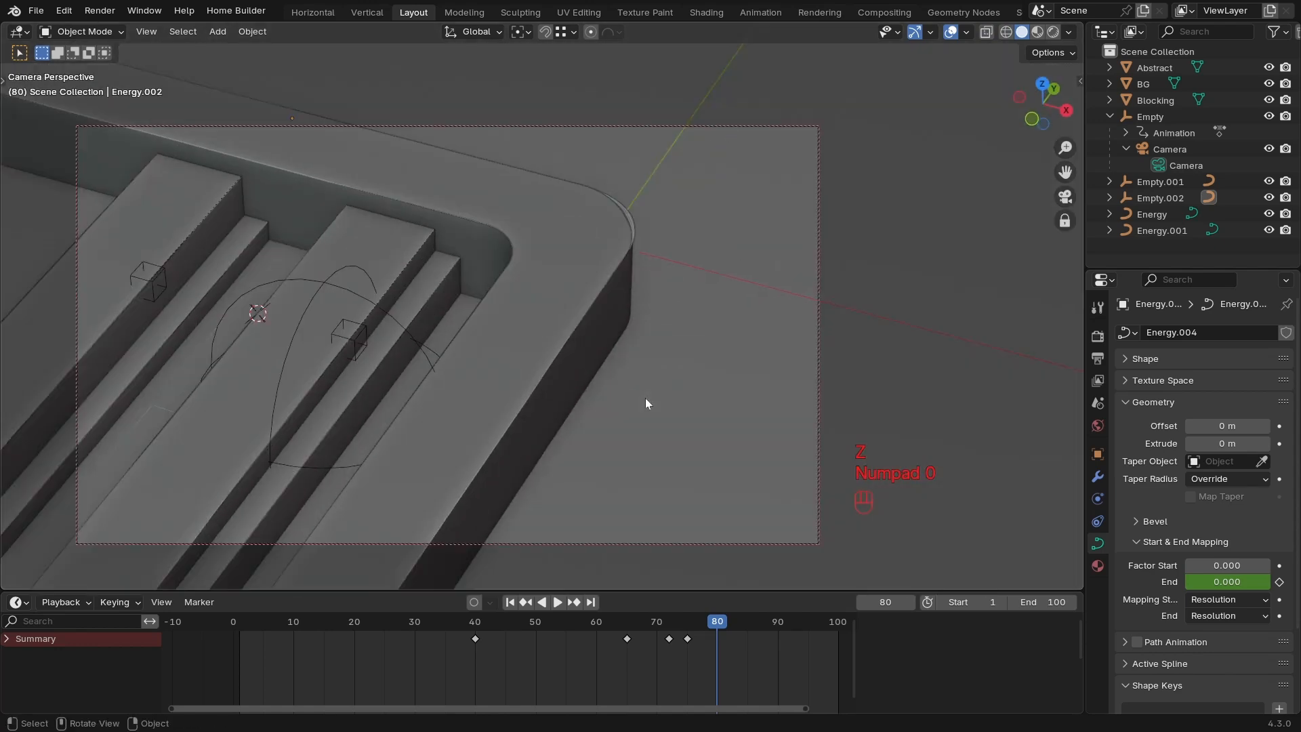
key(ctrl+s)
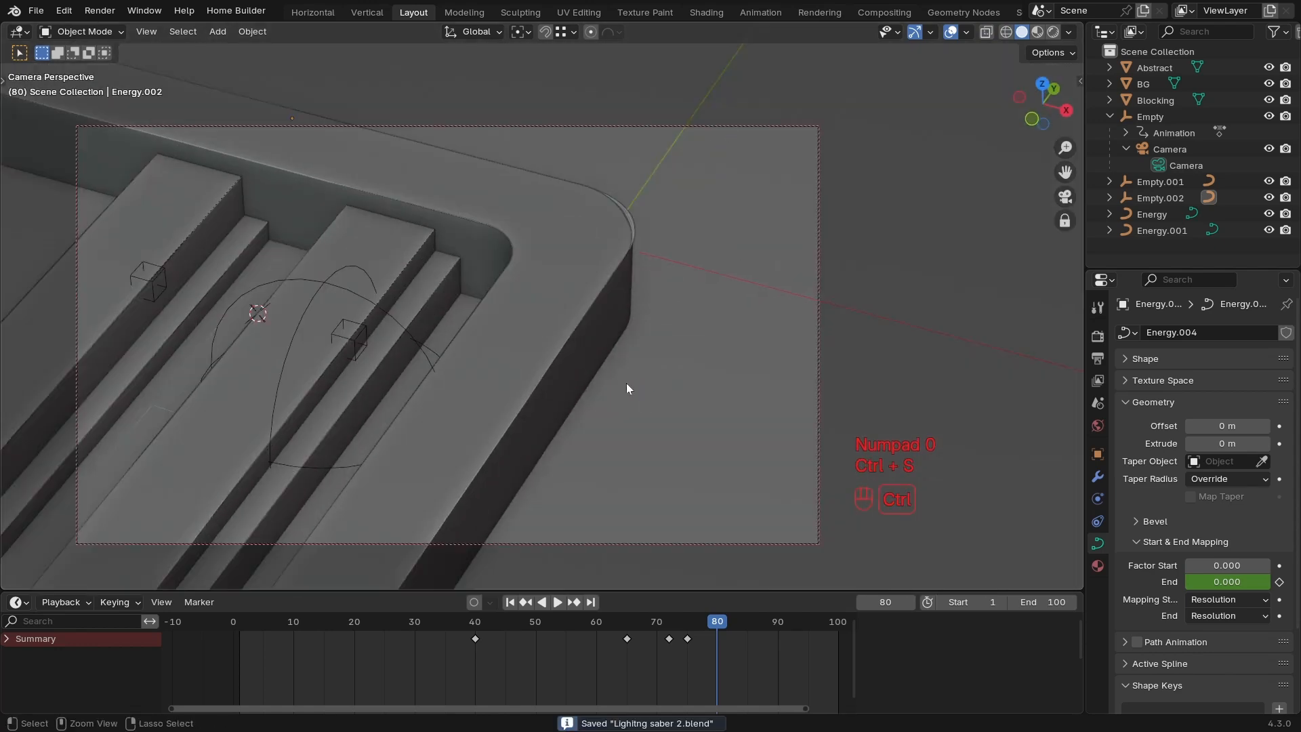
Set the Cycles final render sampling to a maximum of 200 samples.
click(1098, 359)
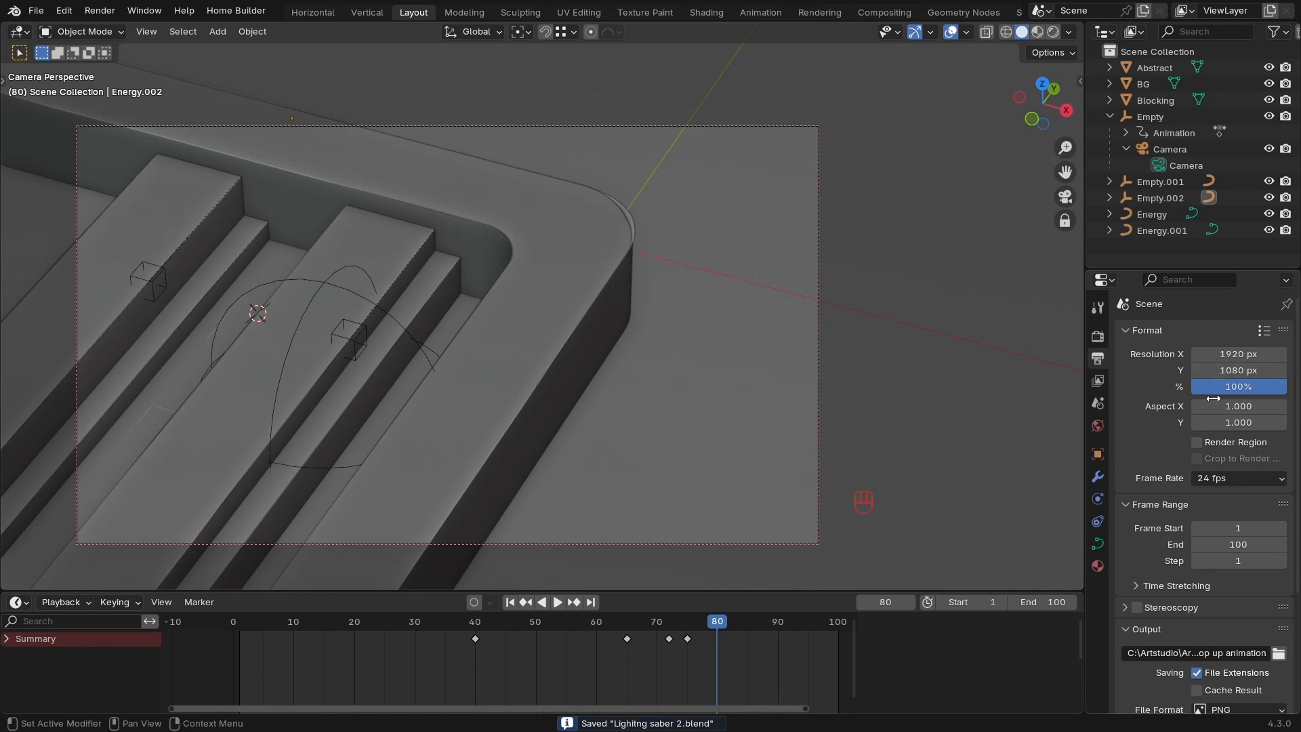
click(1098, 337)
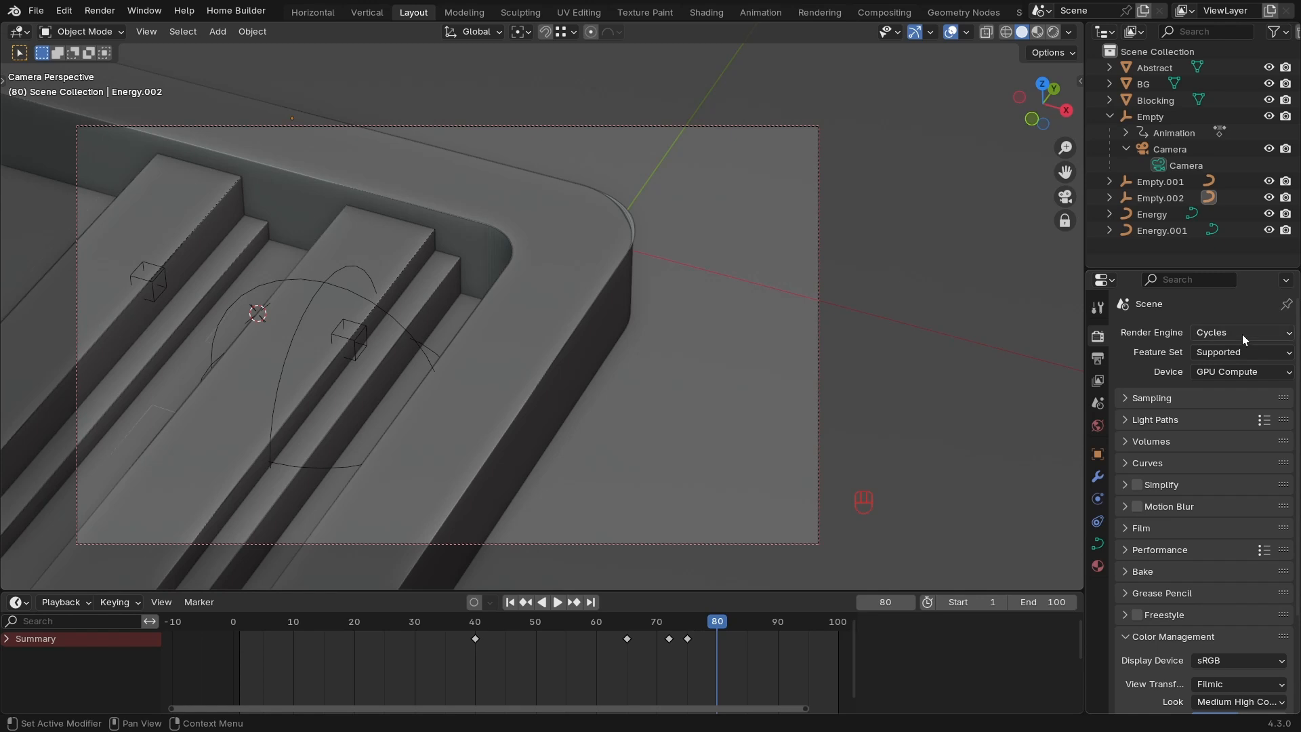
click(1124, 400)
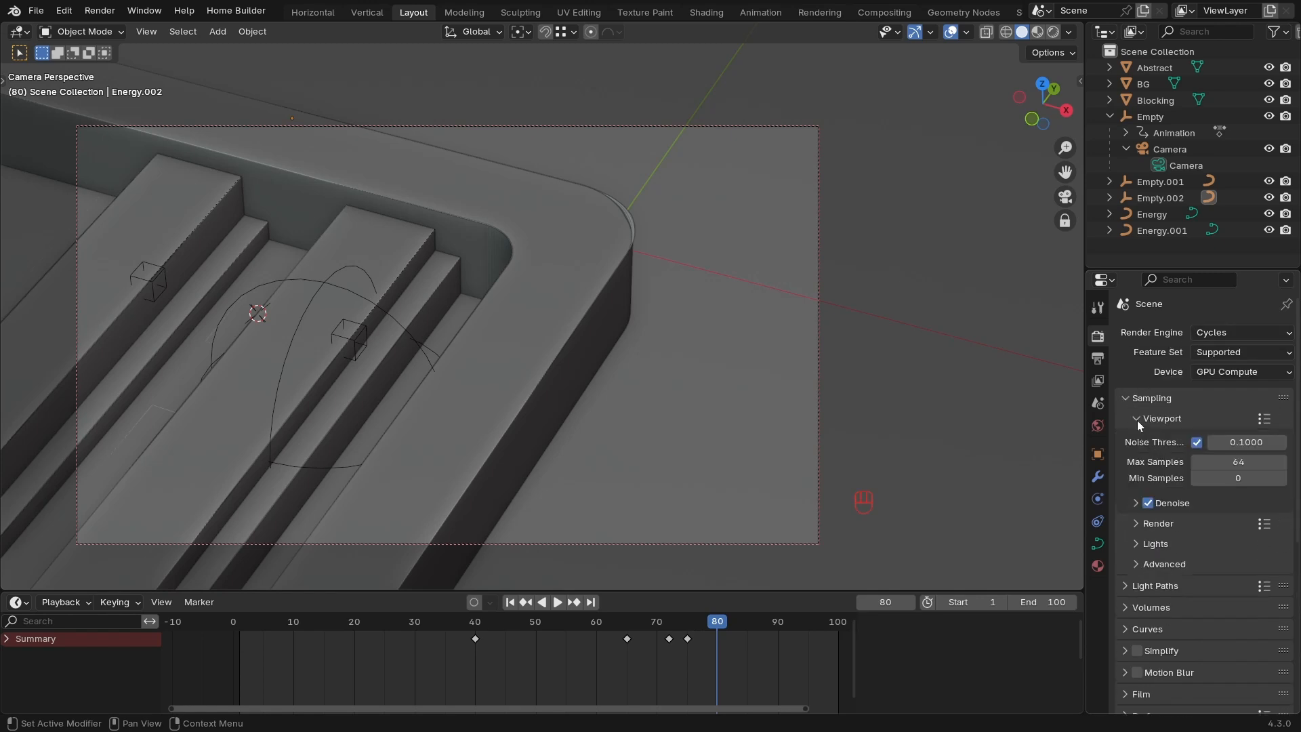
click(1136, 419)
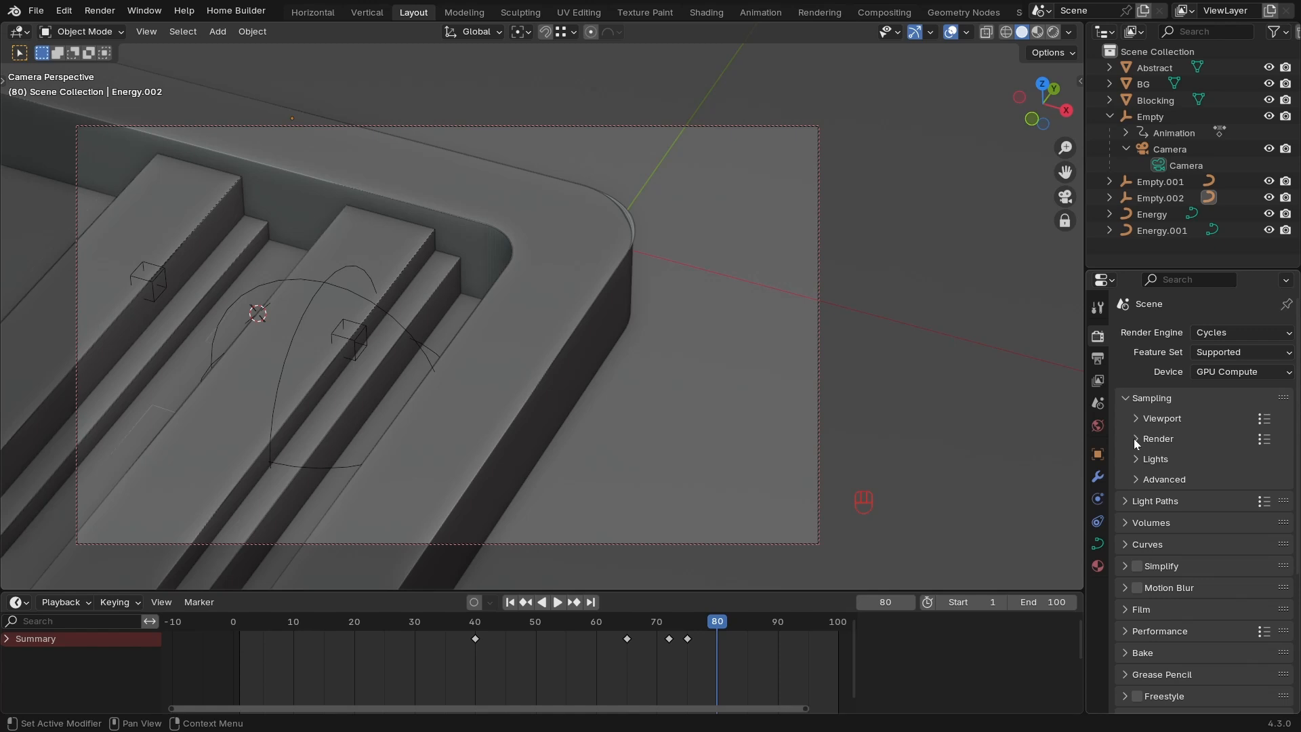
click(1134, 439)
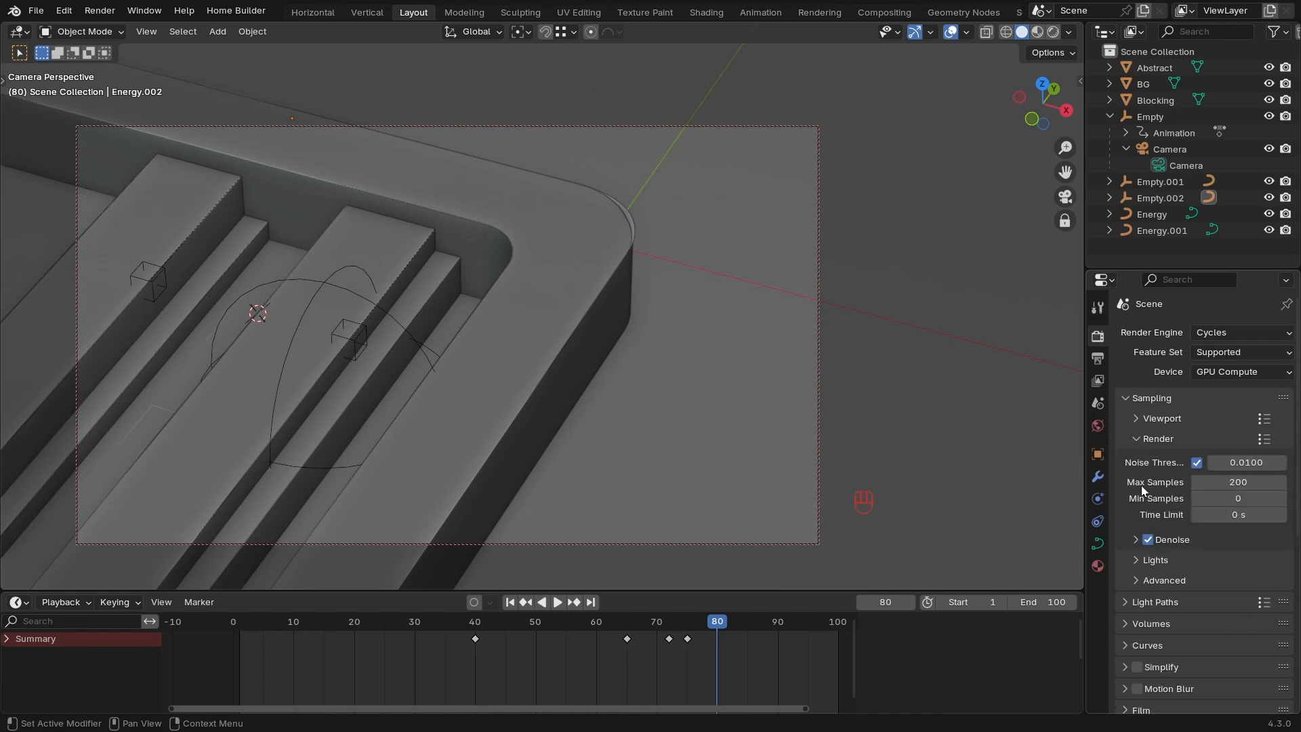
click(1232, 482)
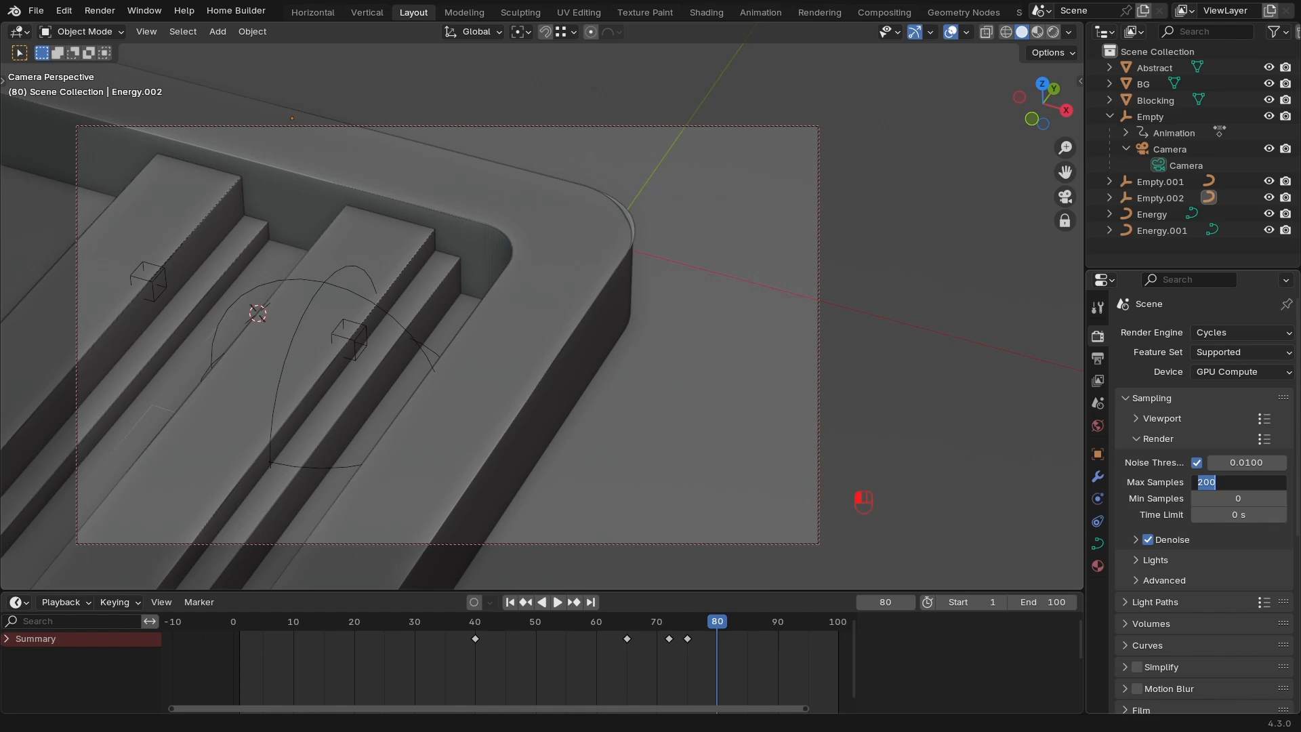
text(200)
key(Return)
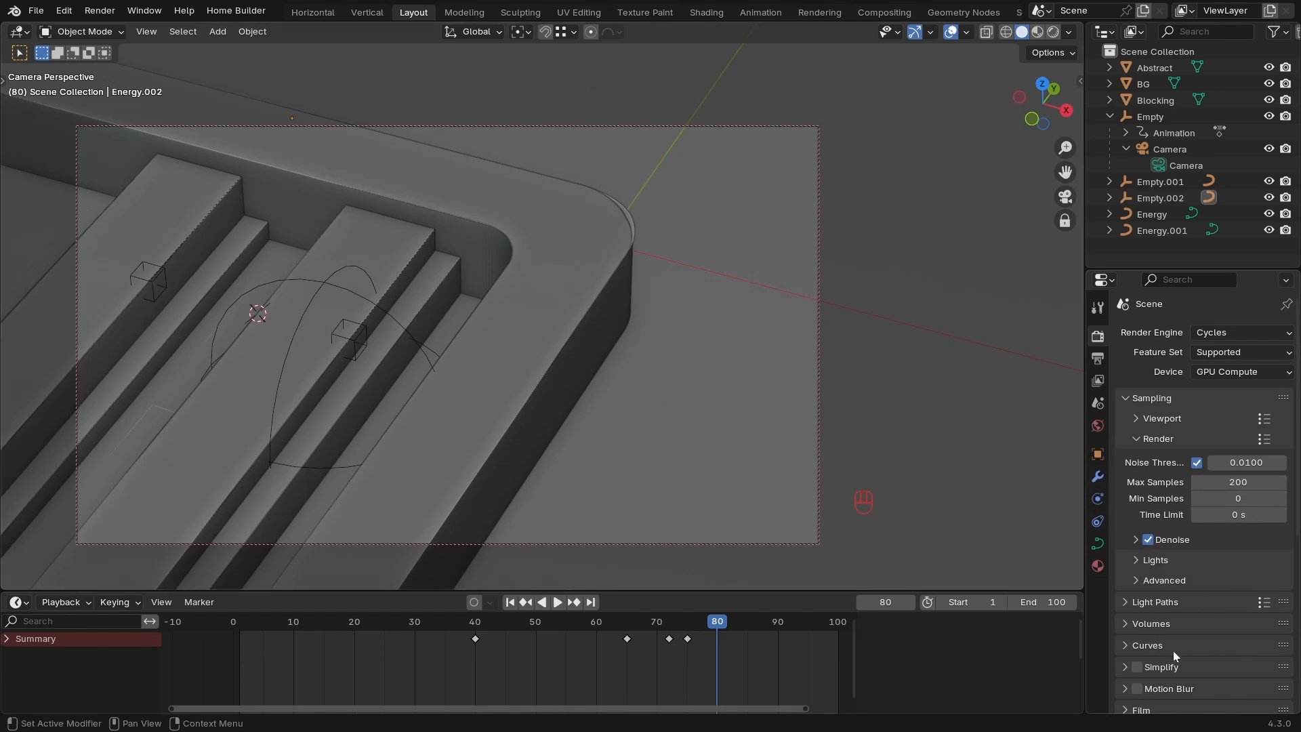
Set the color management look to Medium High Contrast and show the camera view in rendered shading with overlays hidden.
middle_drag(1173, 650, 1194, 305)
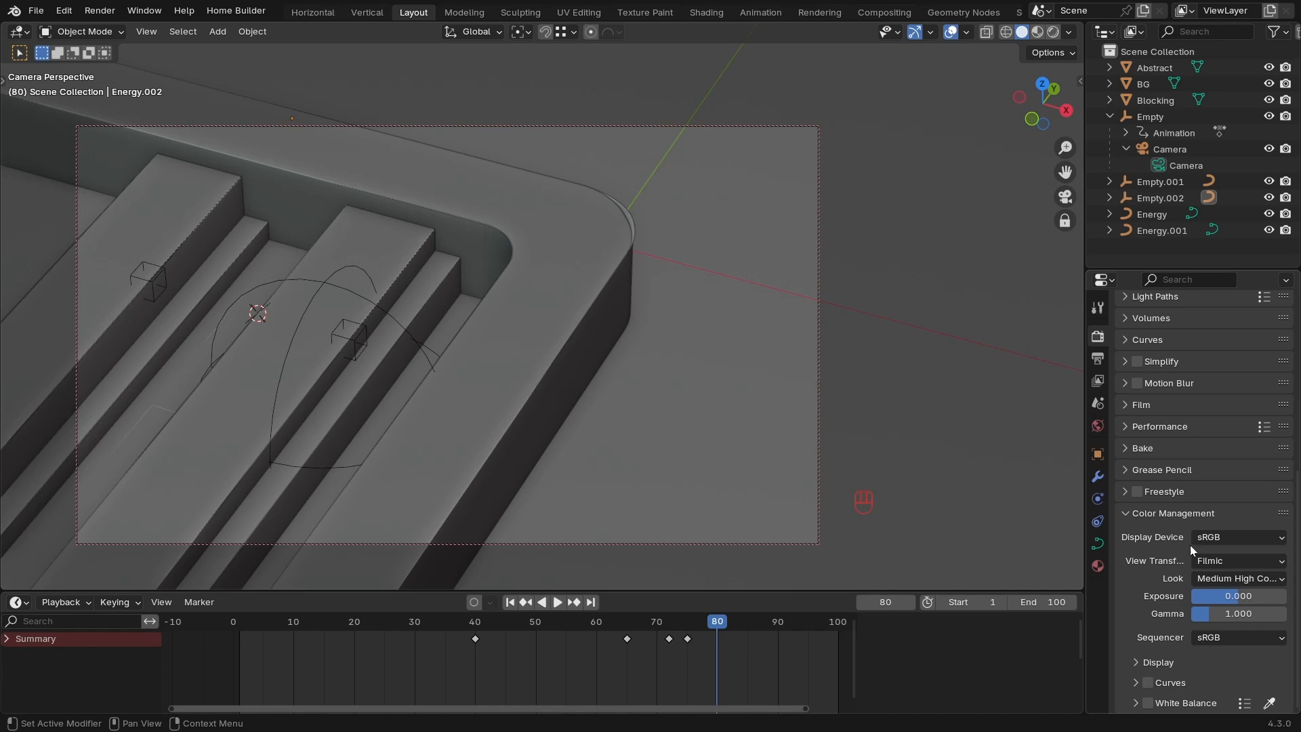
click(1245, 581)
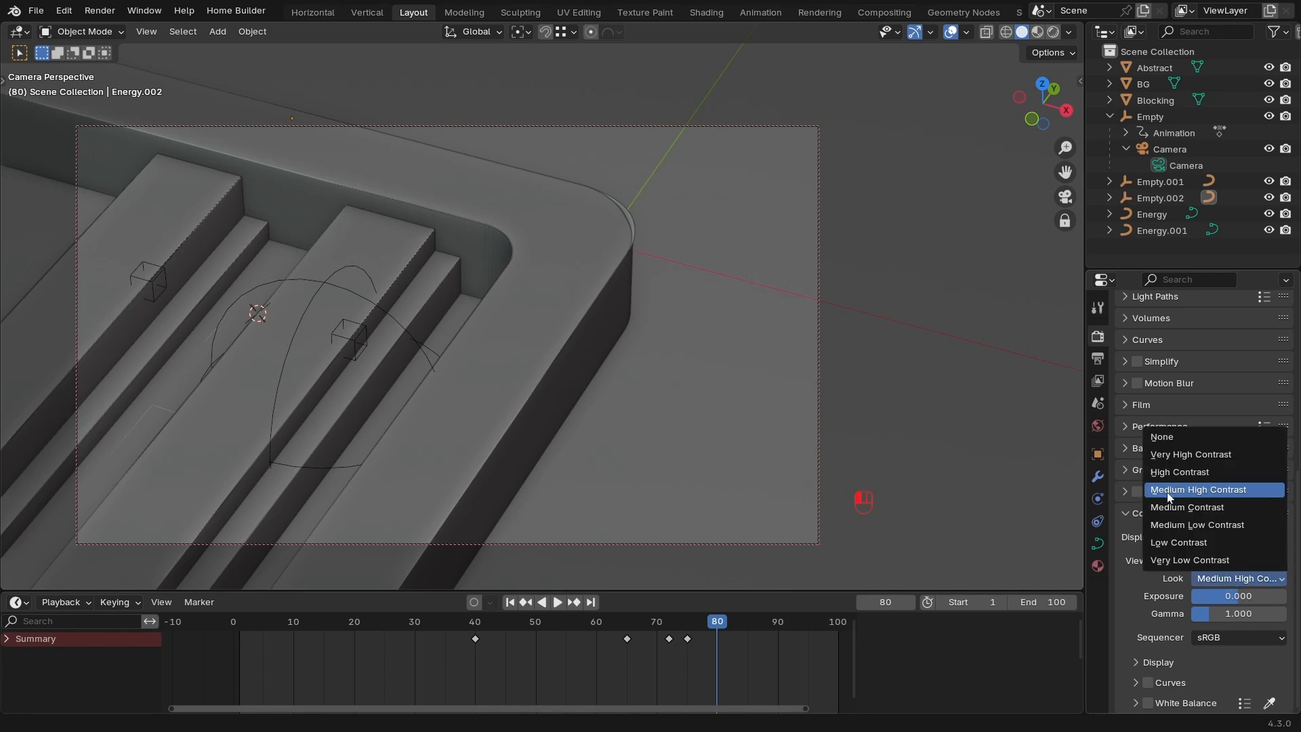
click(1166, 492)
key(z)
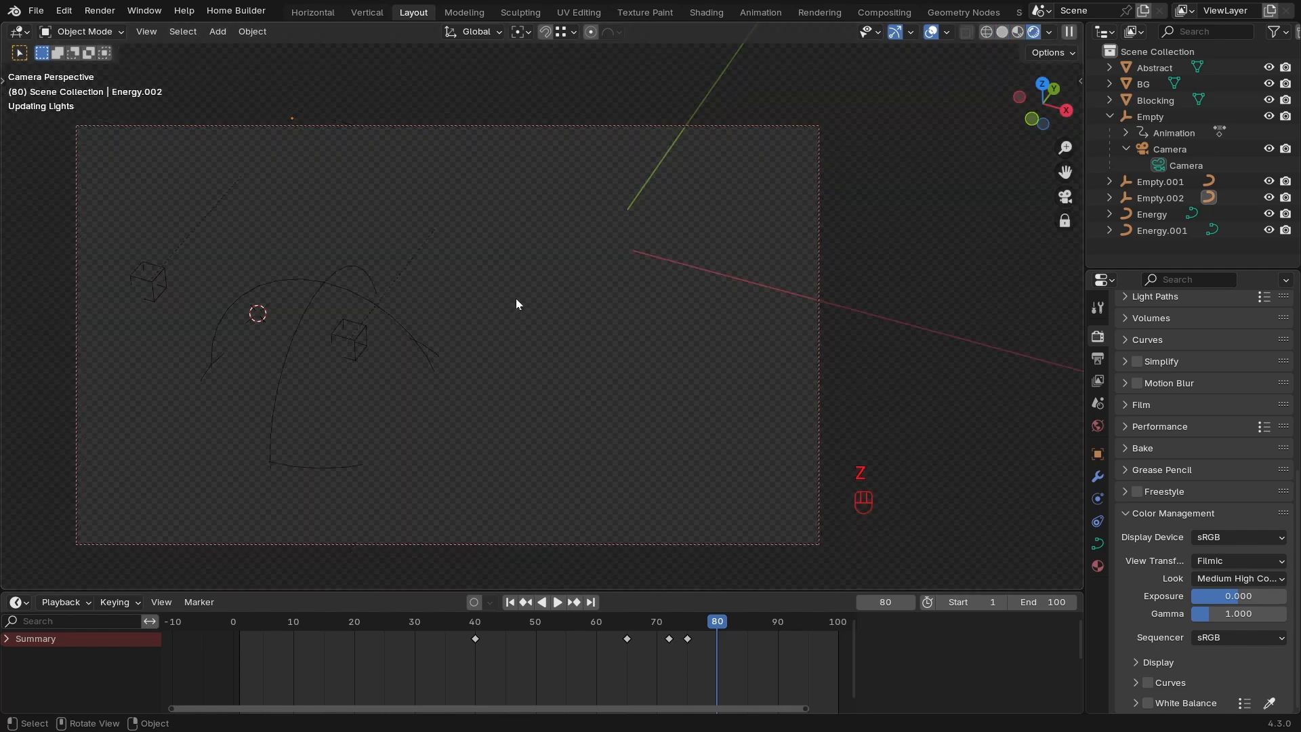
click(931, 32)
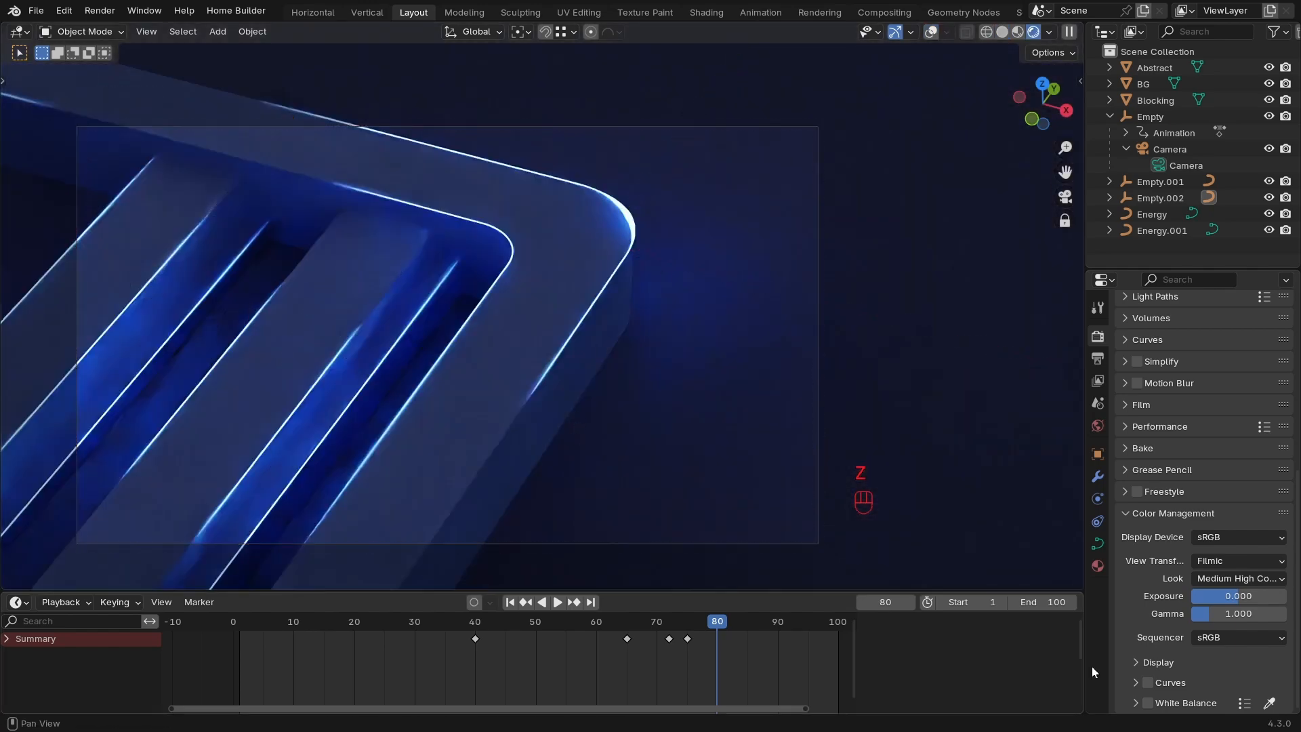
Try the Very High Contrast and Low Contrast looks on the rendered view, and return to Medium High Contrast.
click(1231, 580)
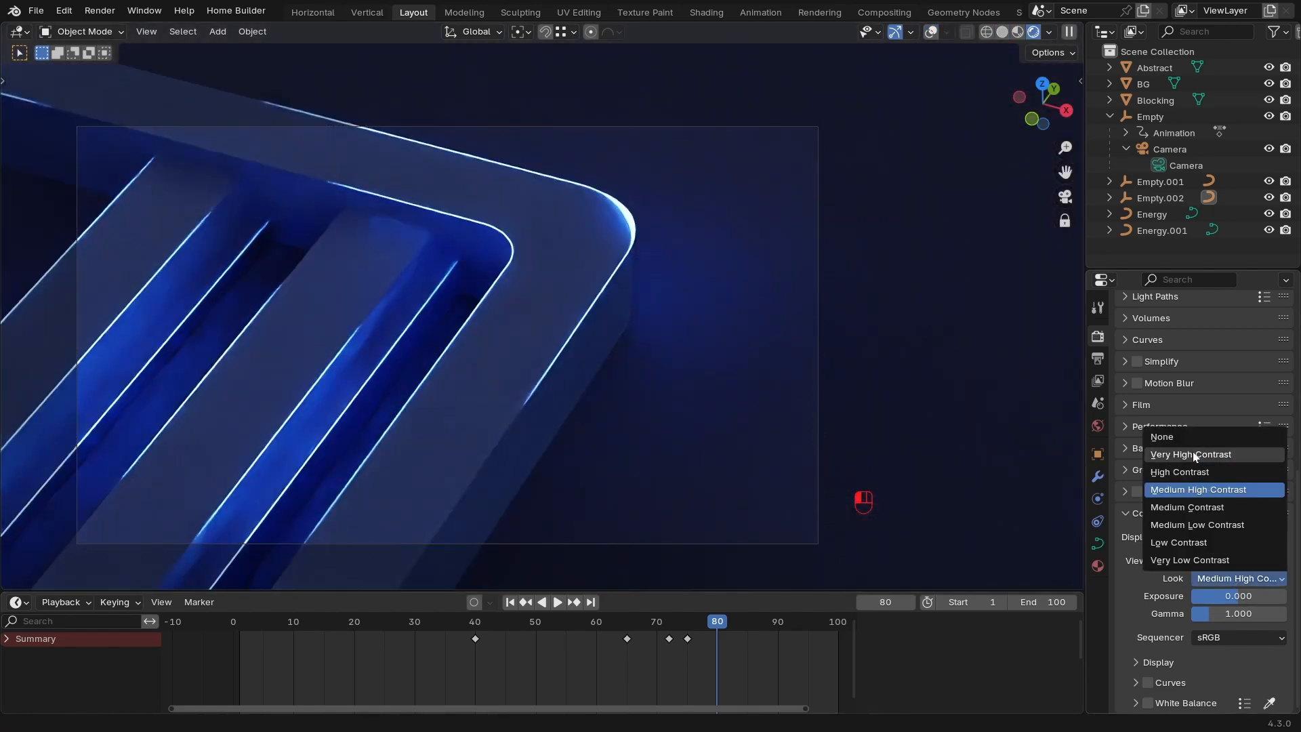
click(1193, 455)
click(1258, 578)
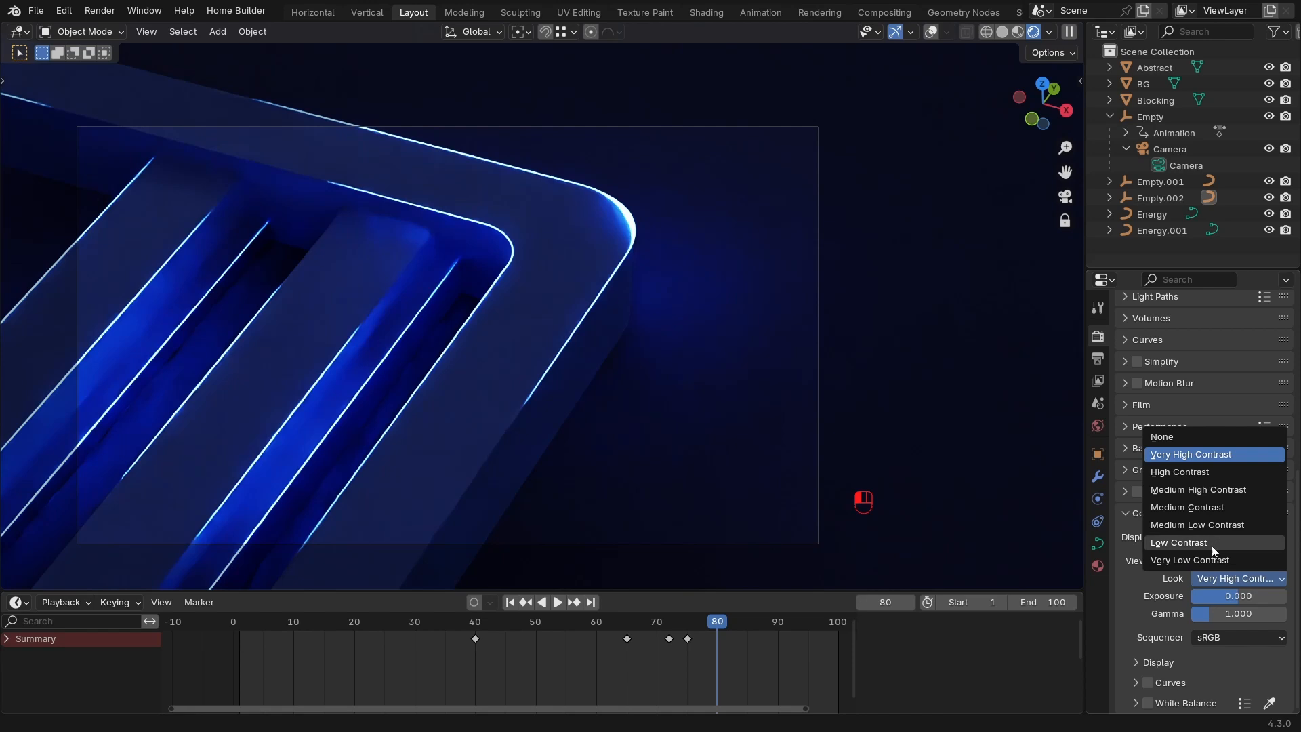
click(1212, 546)
click(1224, 580)
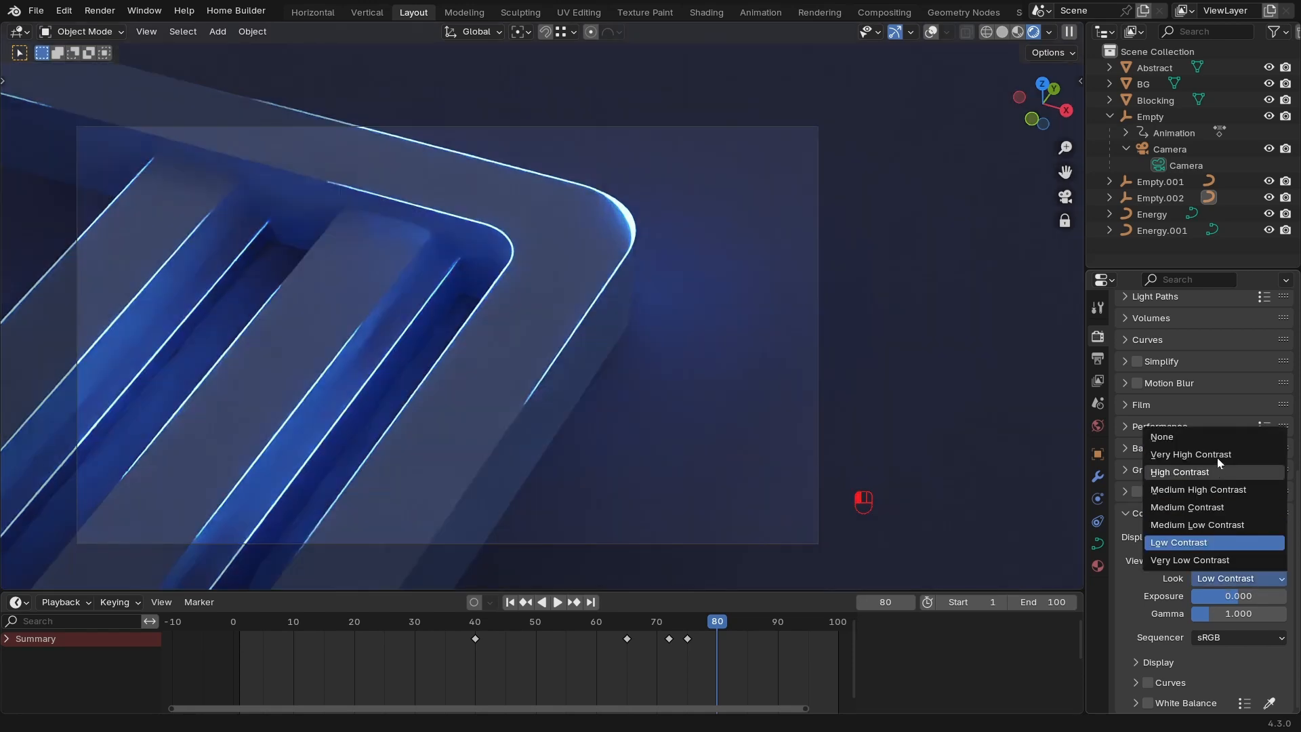
click(1197, 491)
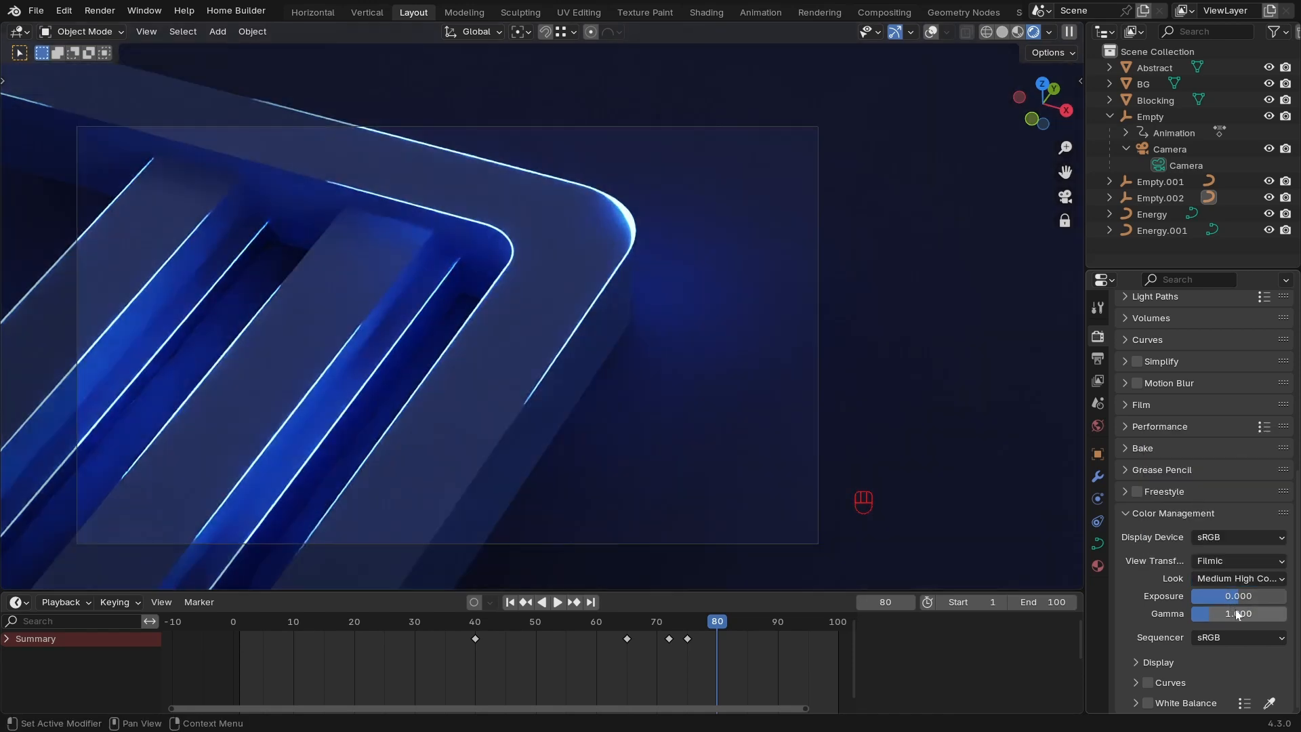
Compare the High Contrast look with Medium High Contrast twice, ending on Medium High Contrast.
click(1244, 578)
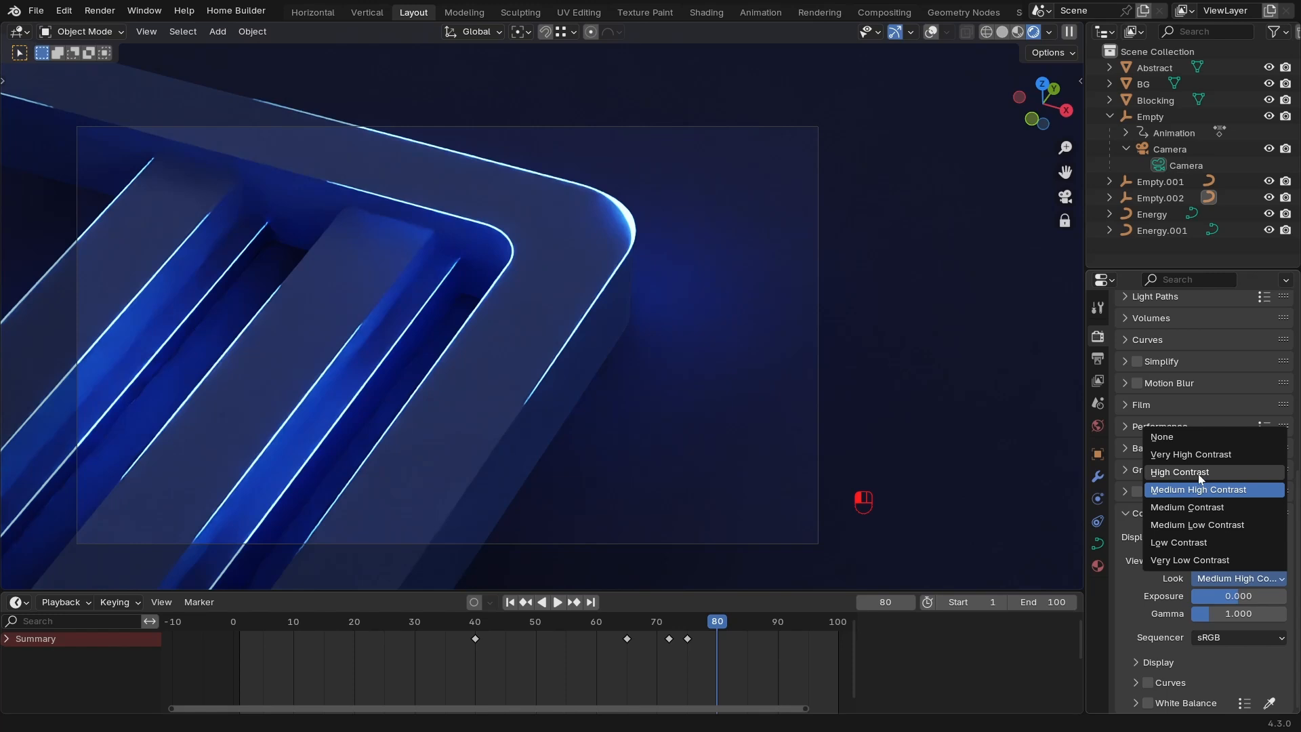
click(1198, 473)
click(1240, 582)
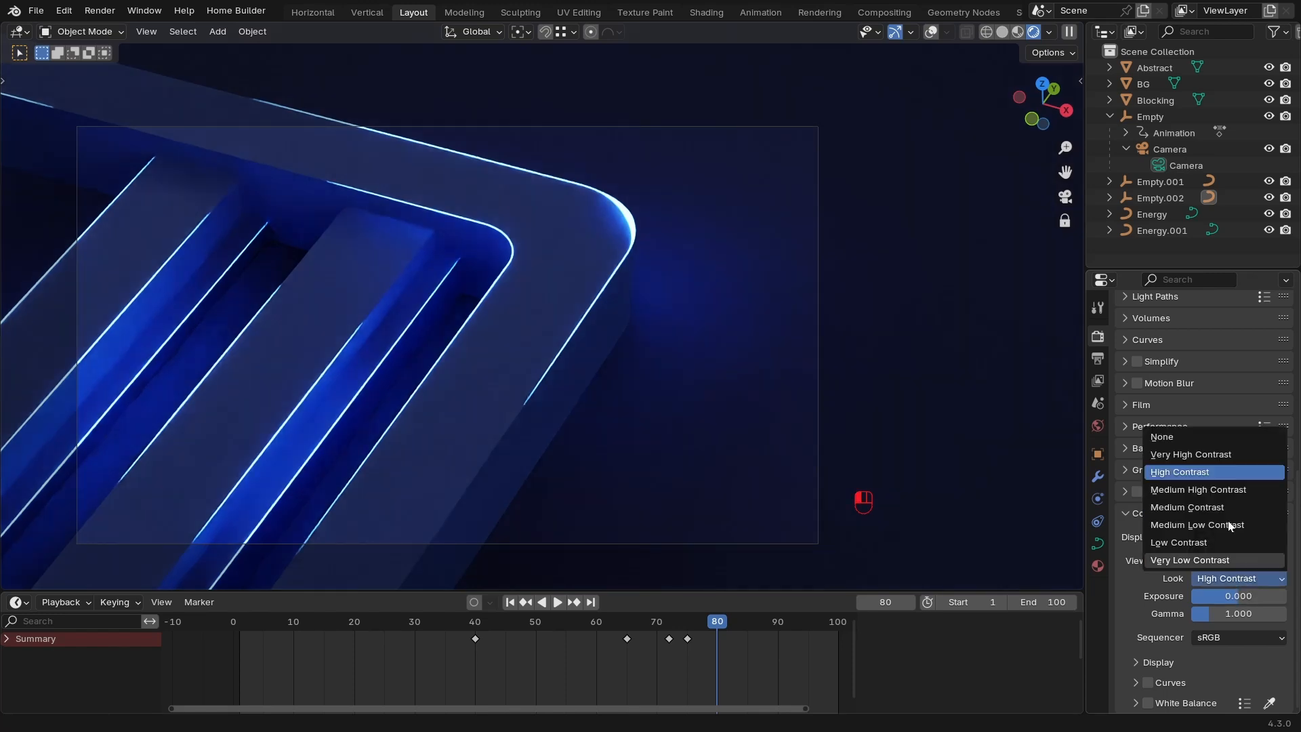
click(1209, 491)
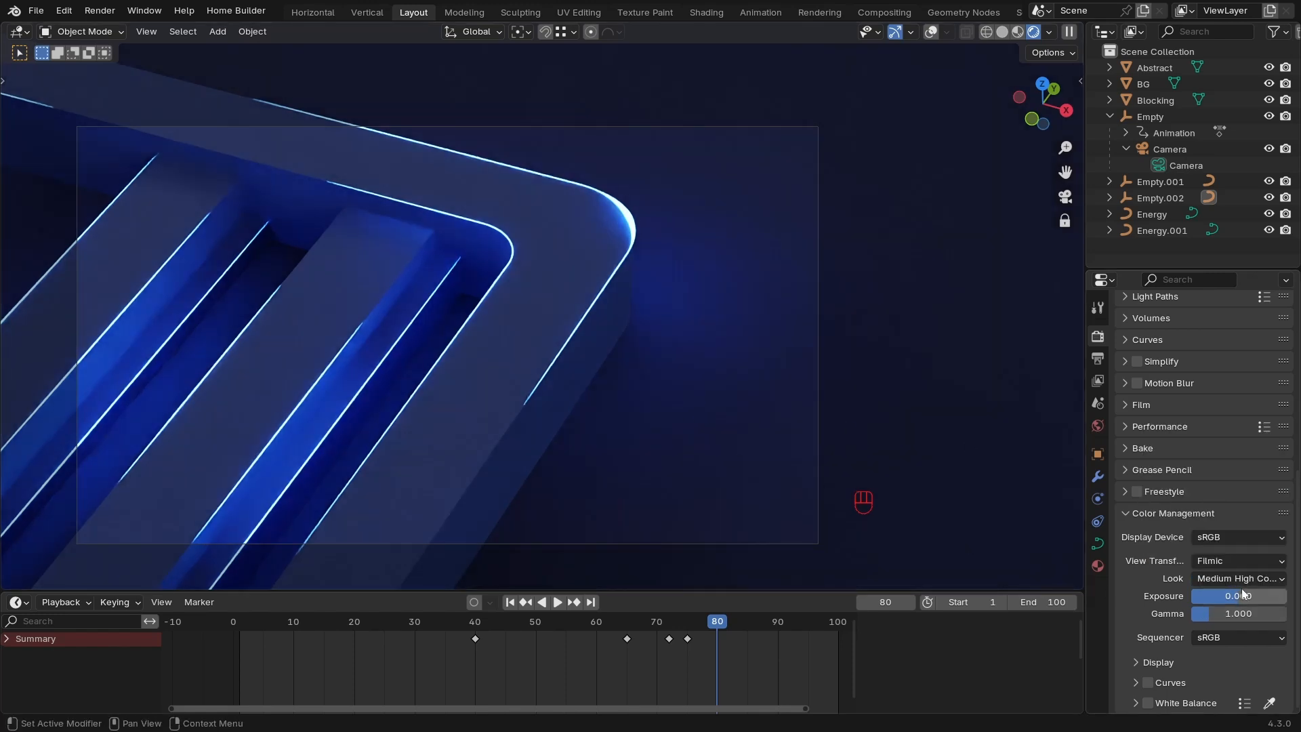
click(1243, 581)
click(1185, 473)
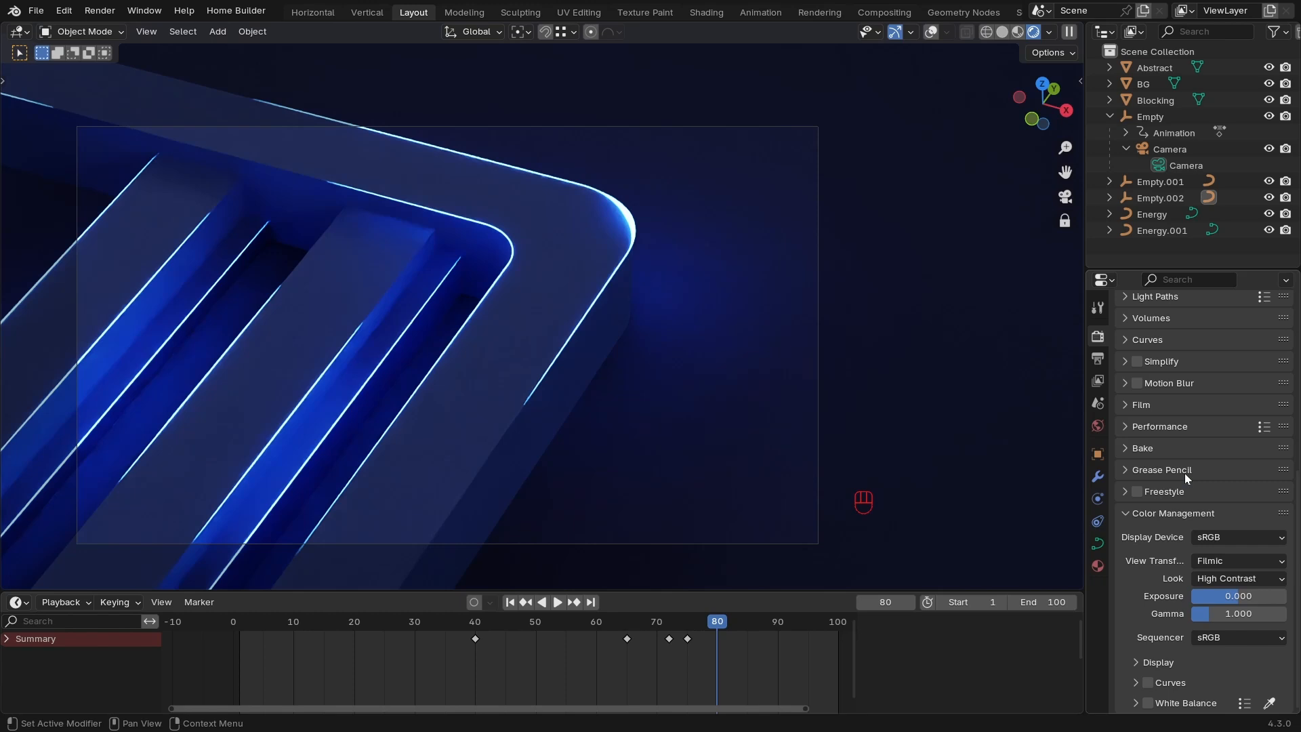
click(1258, 580)
click(1211, 489)
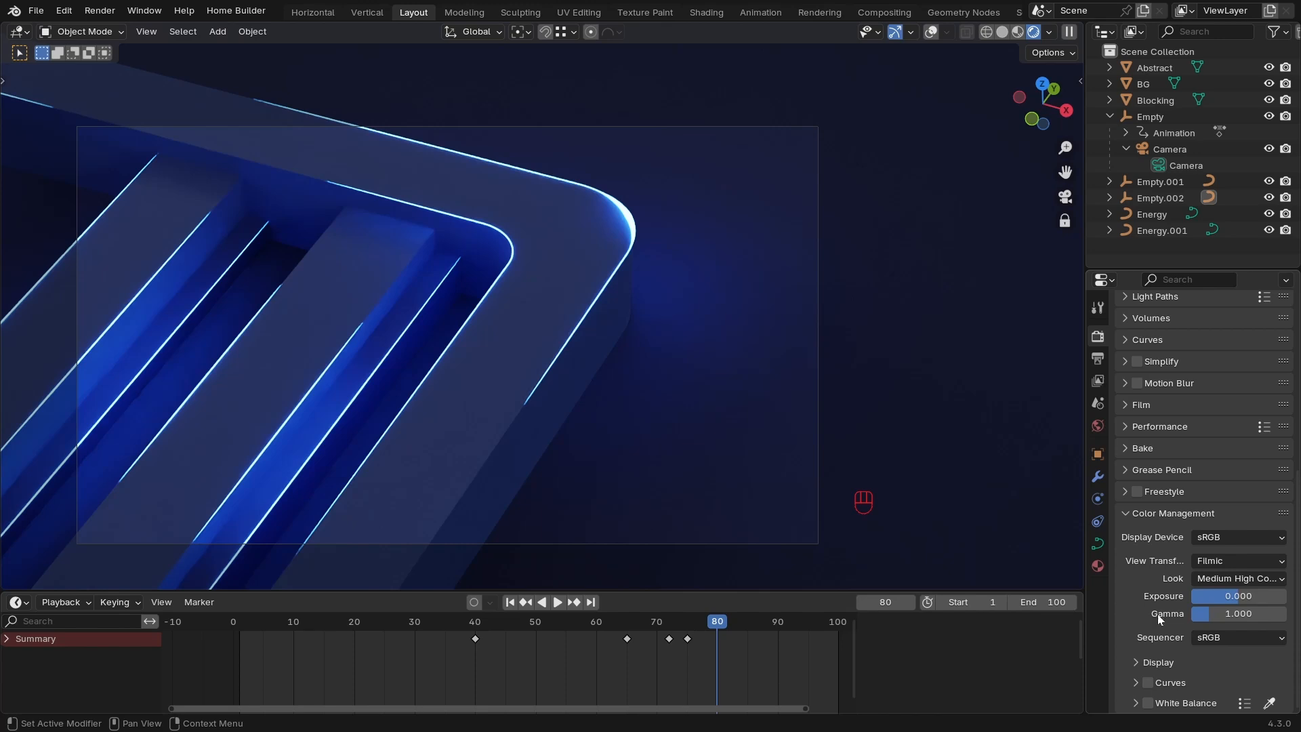
Collapse the color management settings, save the file, and switch the viewport to wireframe shading.
click(1127, 513)
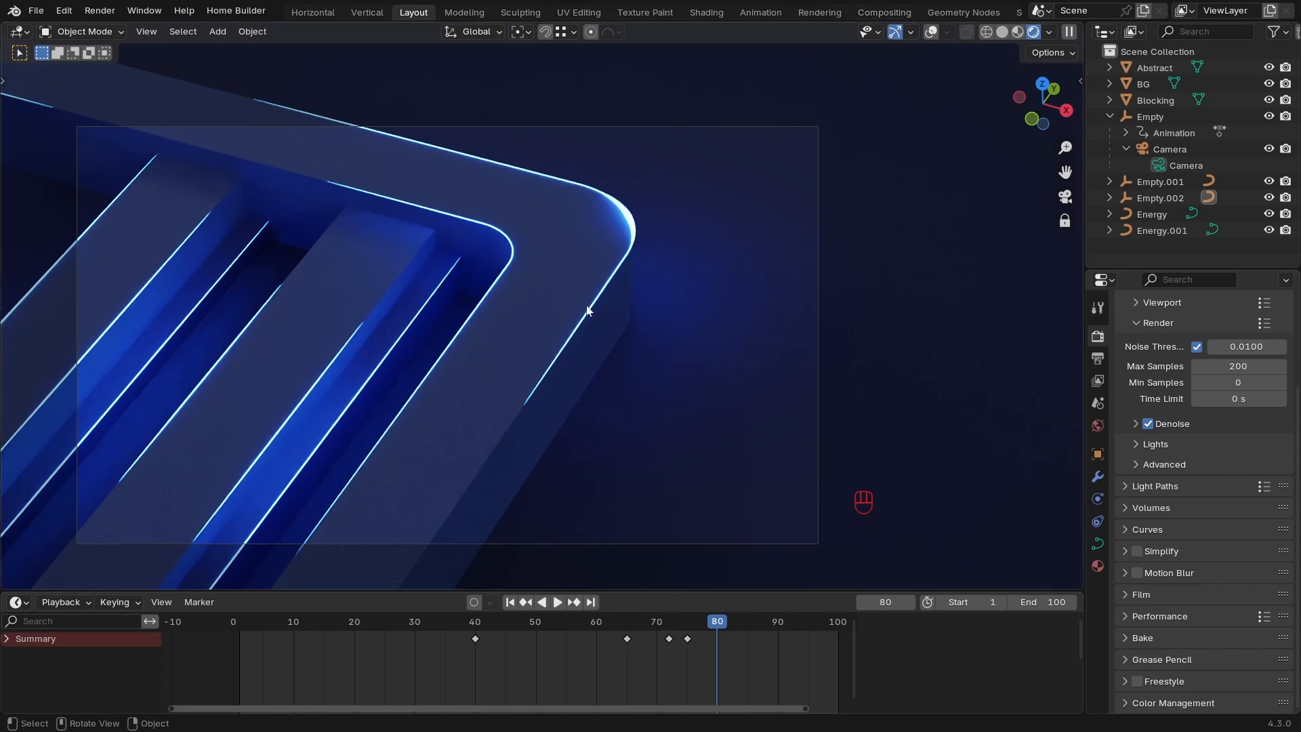
key(ctrl+s)
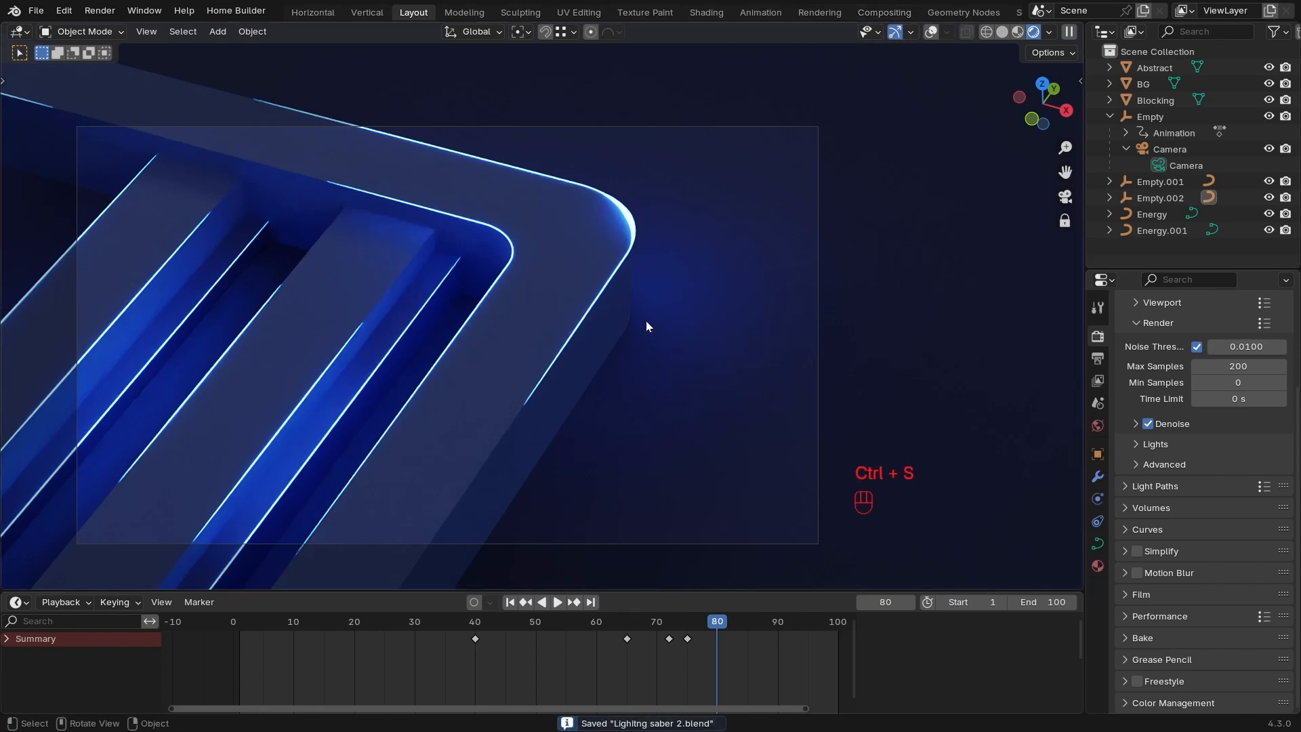
key(z)
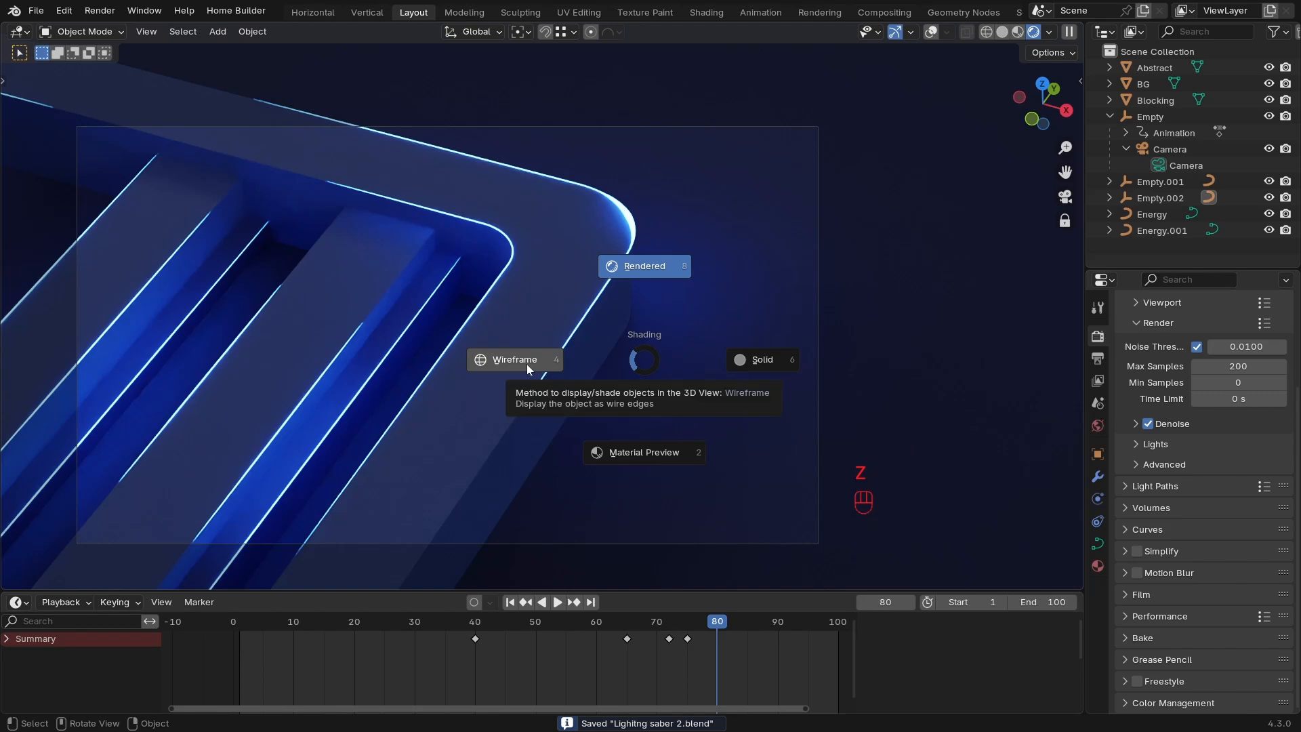
click(526, 364)
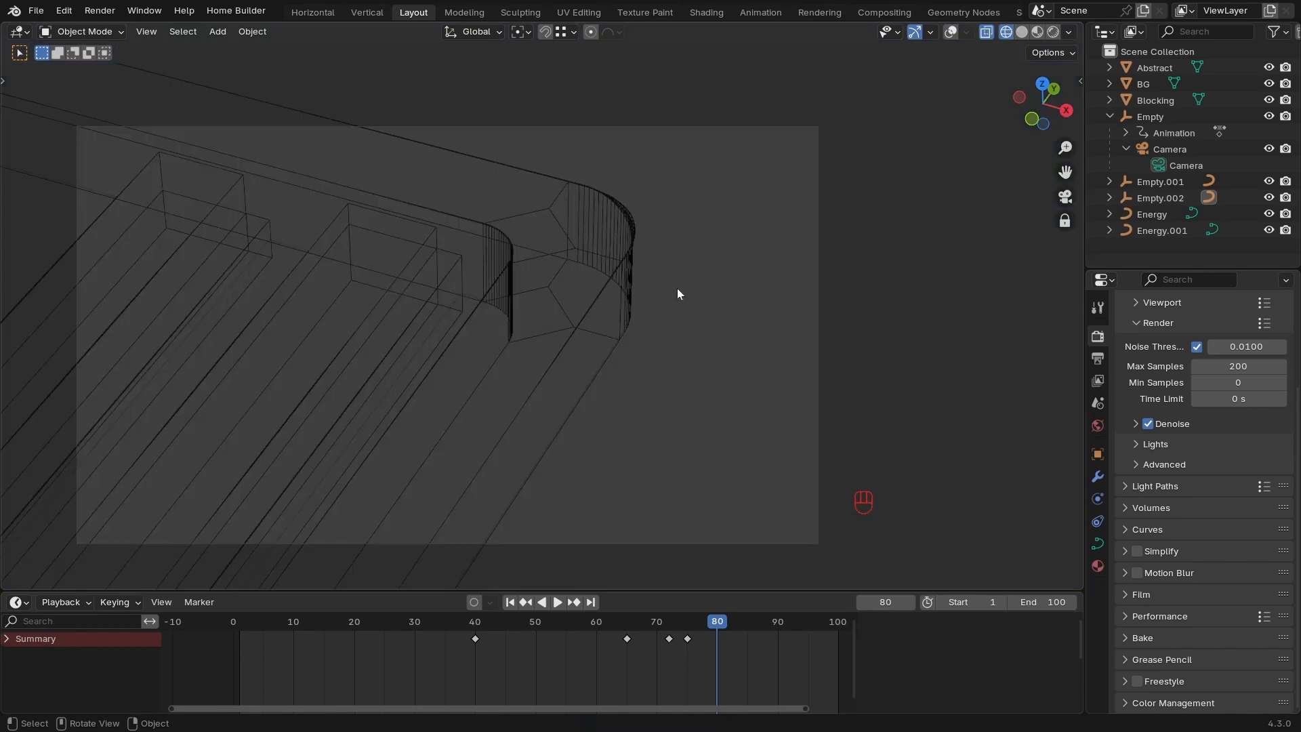
Render frame 80 as a still image and inspect the whole frame in a maximized render window.
click(100, 10)
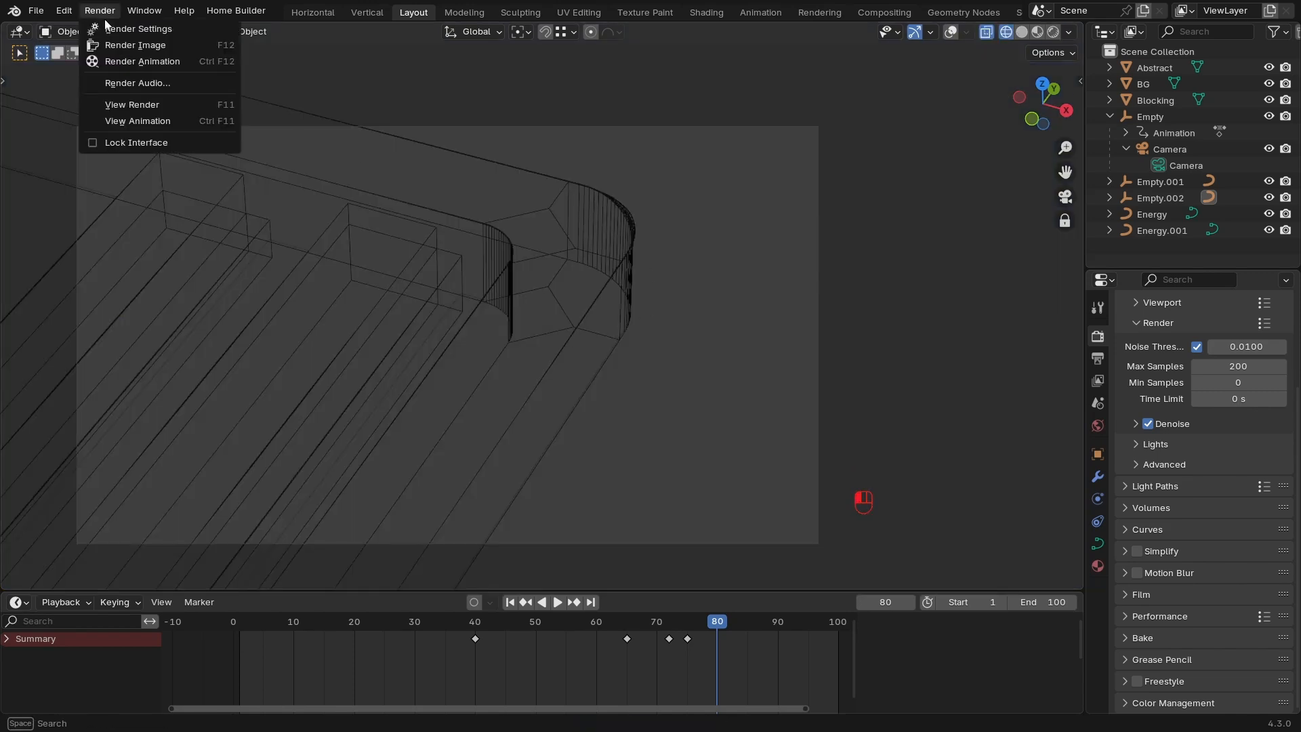
click(124, 52)
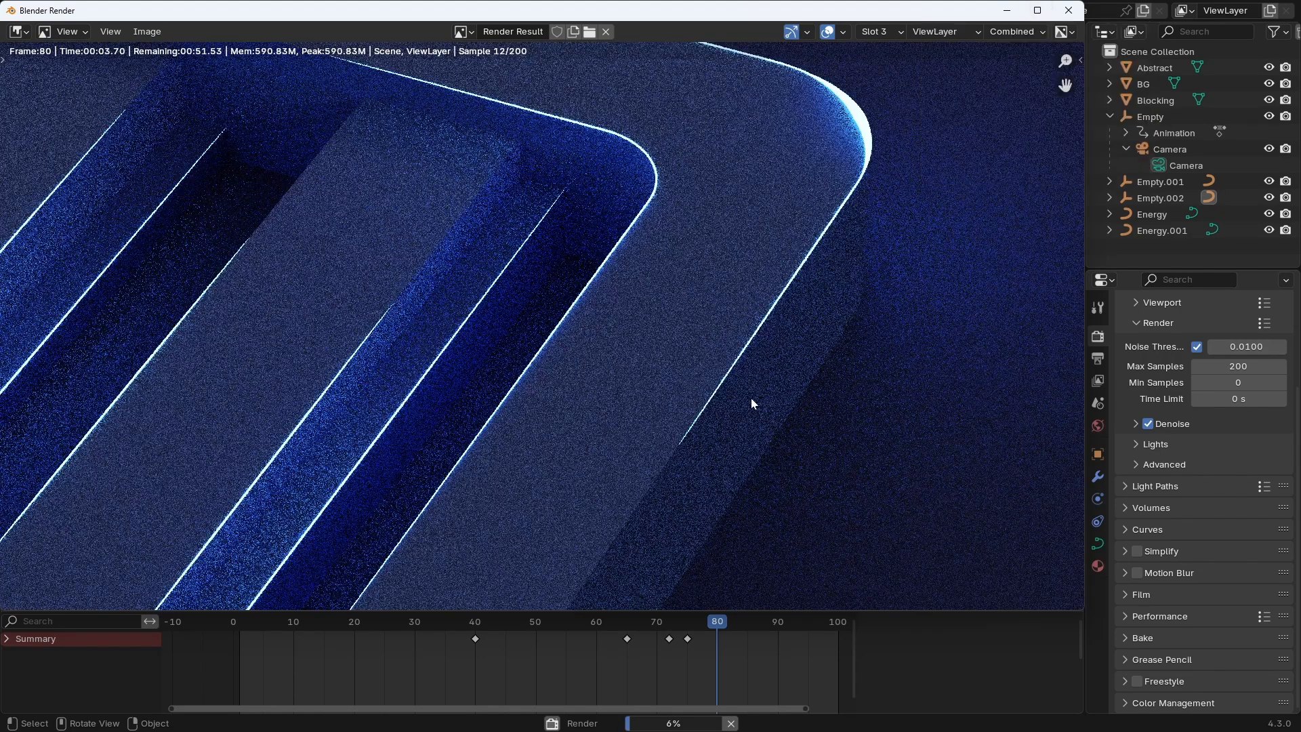
click(1033, 12)
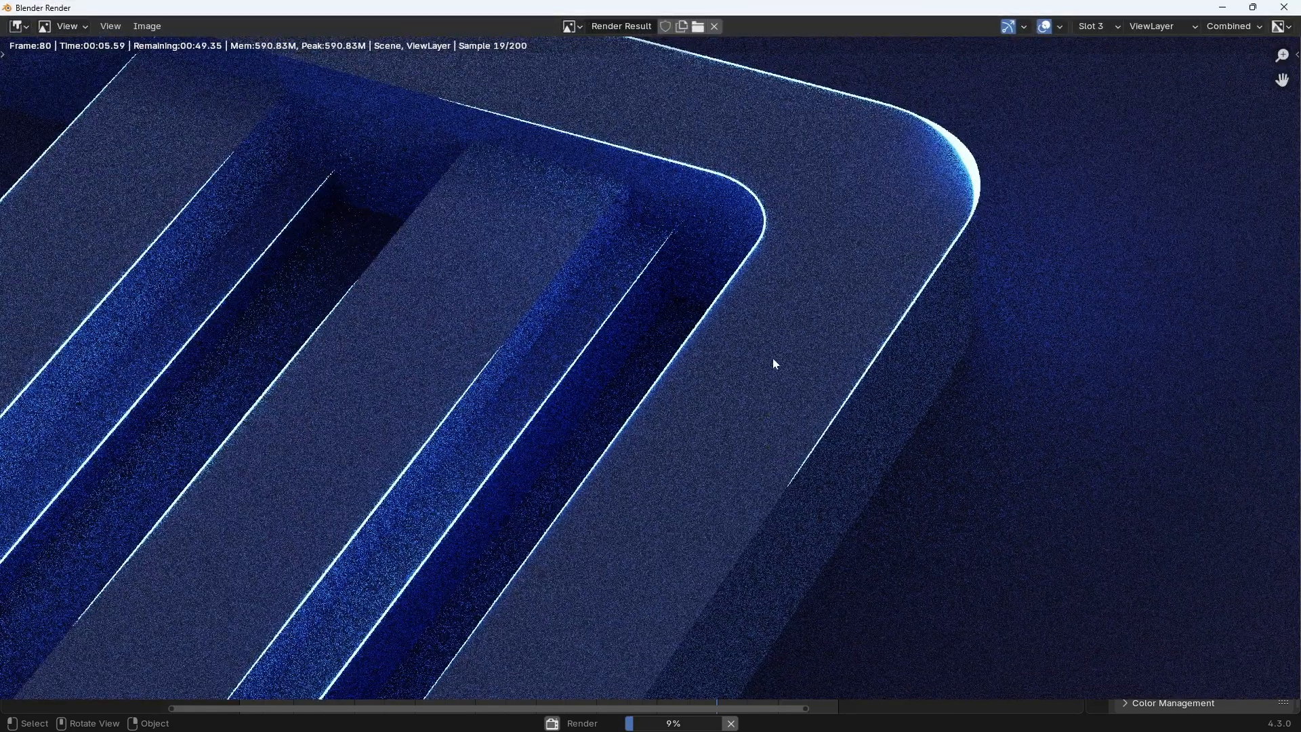
scroll(683, 444, down, 3)
scroll(723, 386, up, 2)
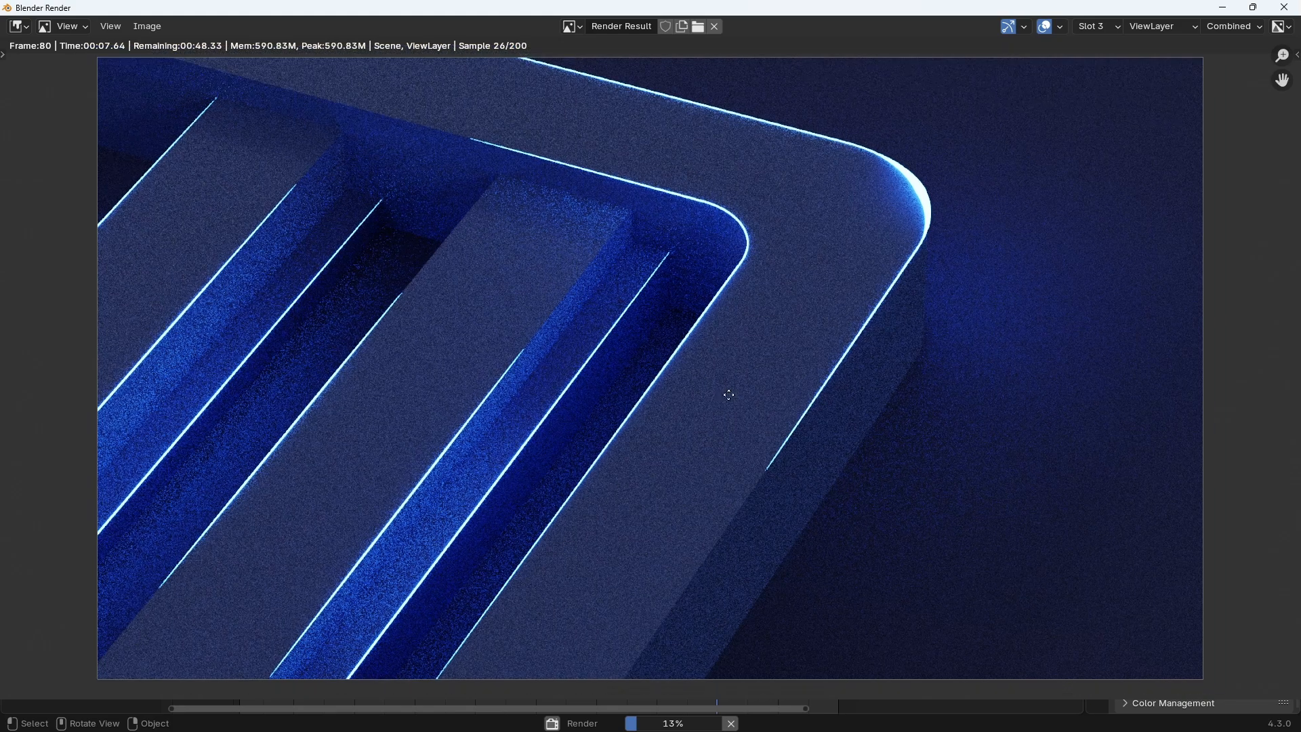
ctrl+middle_drag(739, 386, 734, 390)
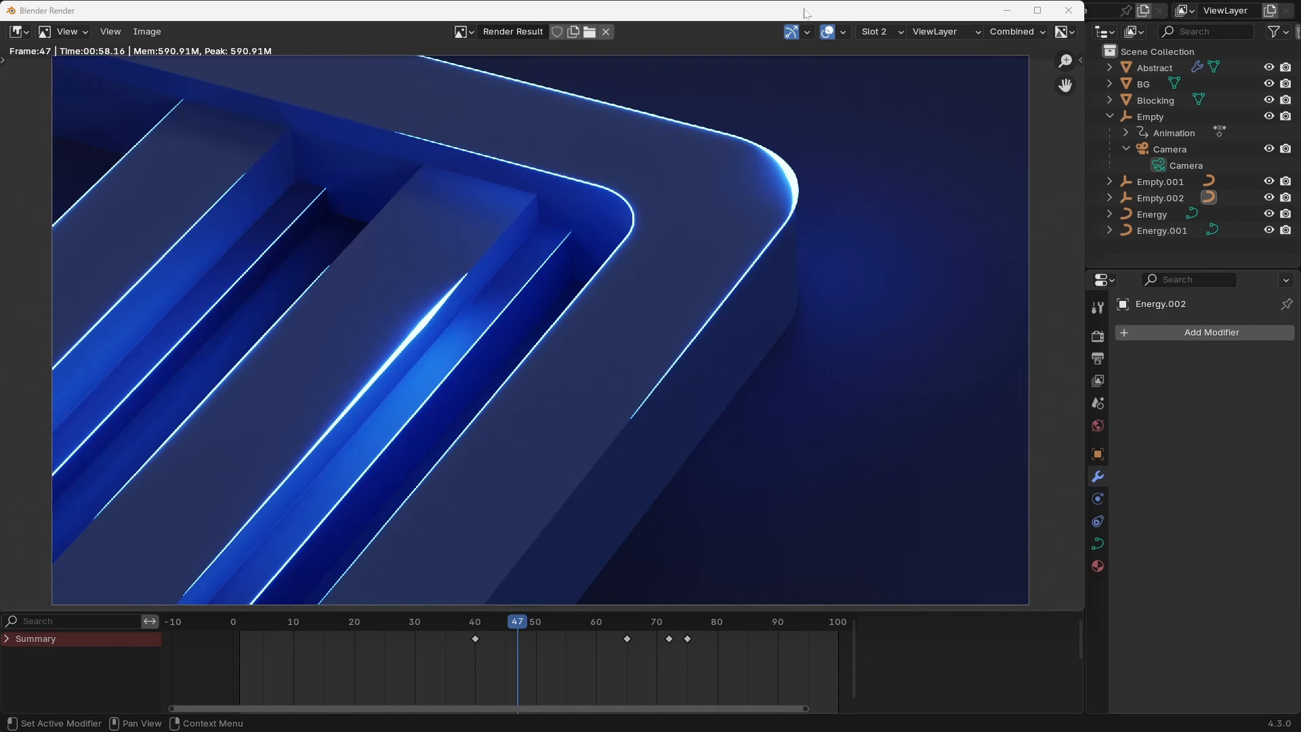
Move the finished render window aside and switch to the Compositing workspace.
drag(804, 14, 830, 63)
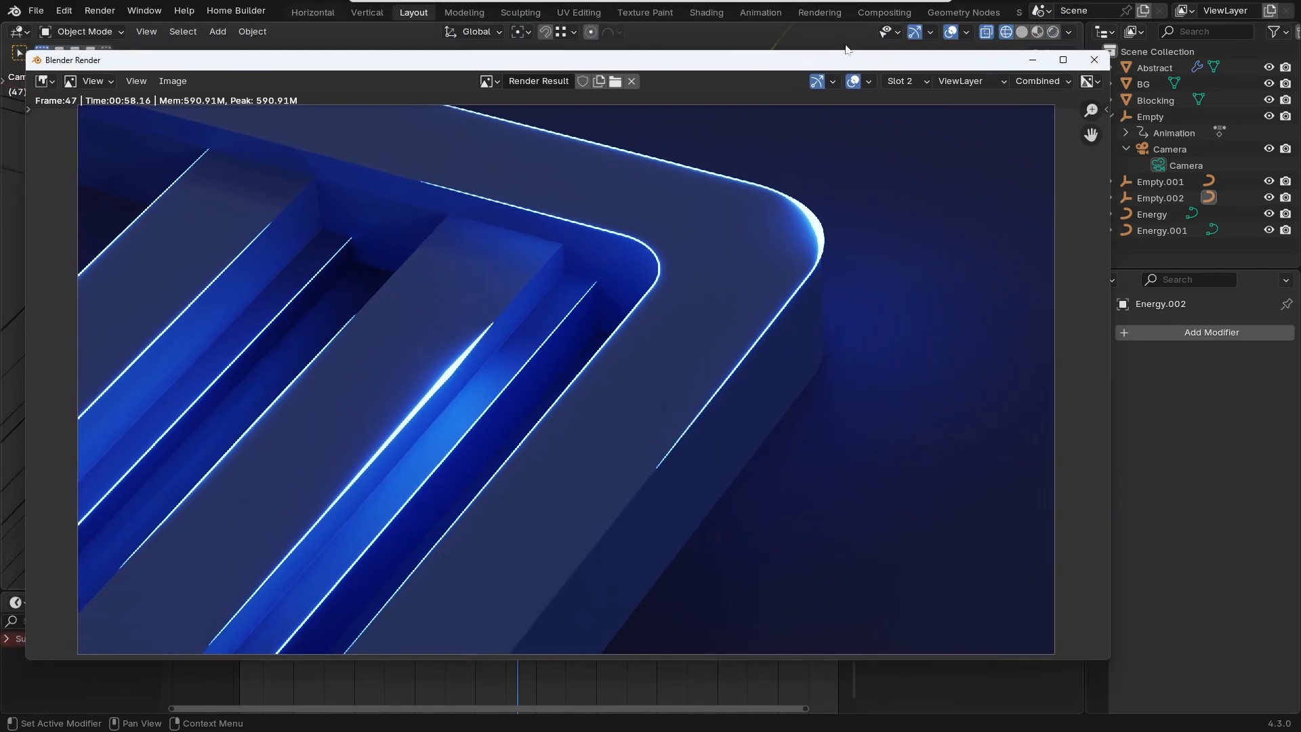
click(884, 13)
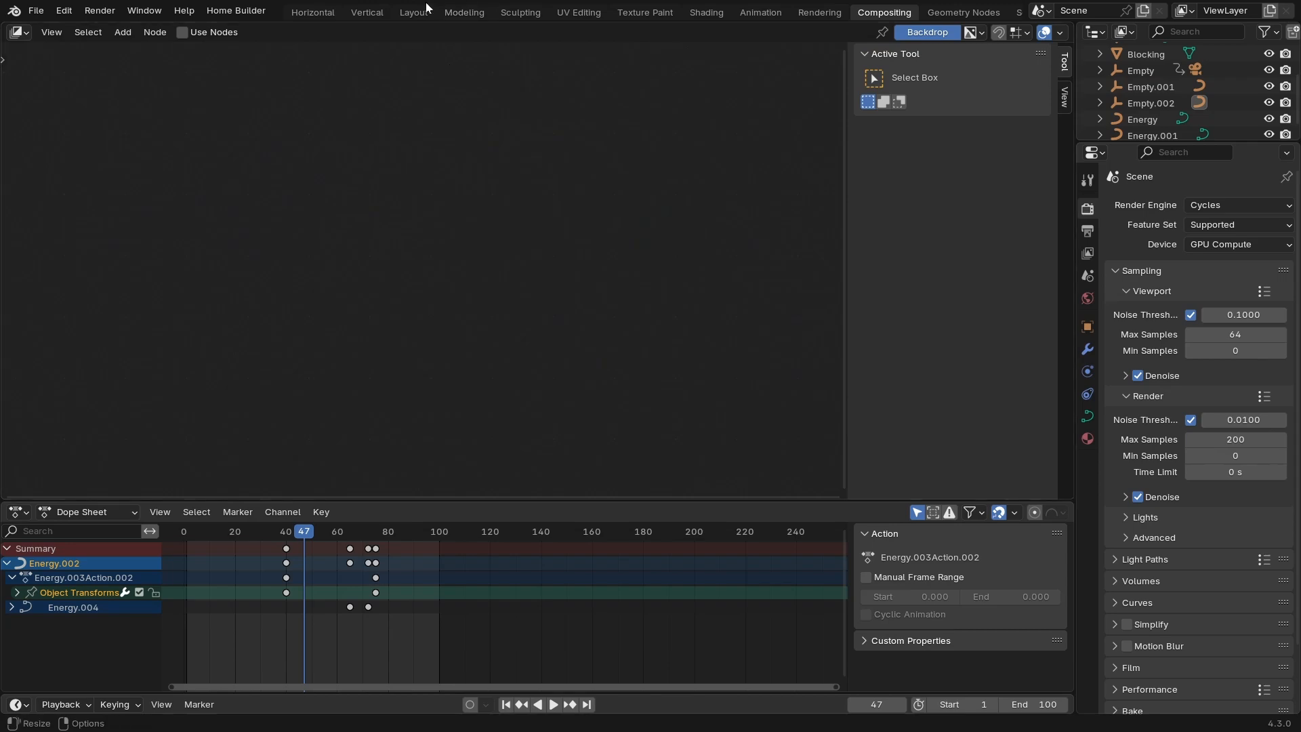
click(405, 14)
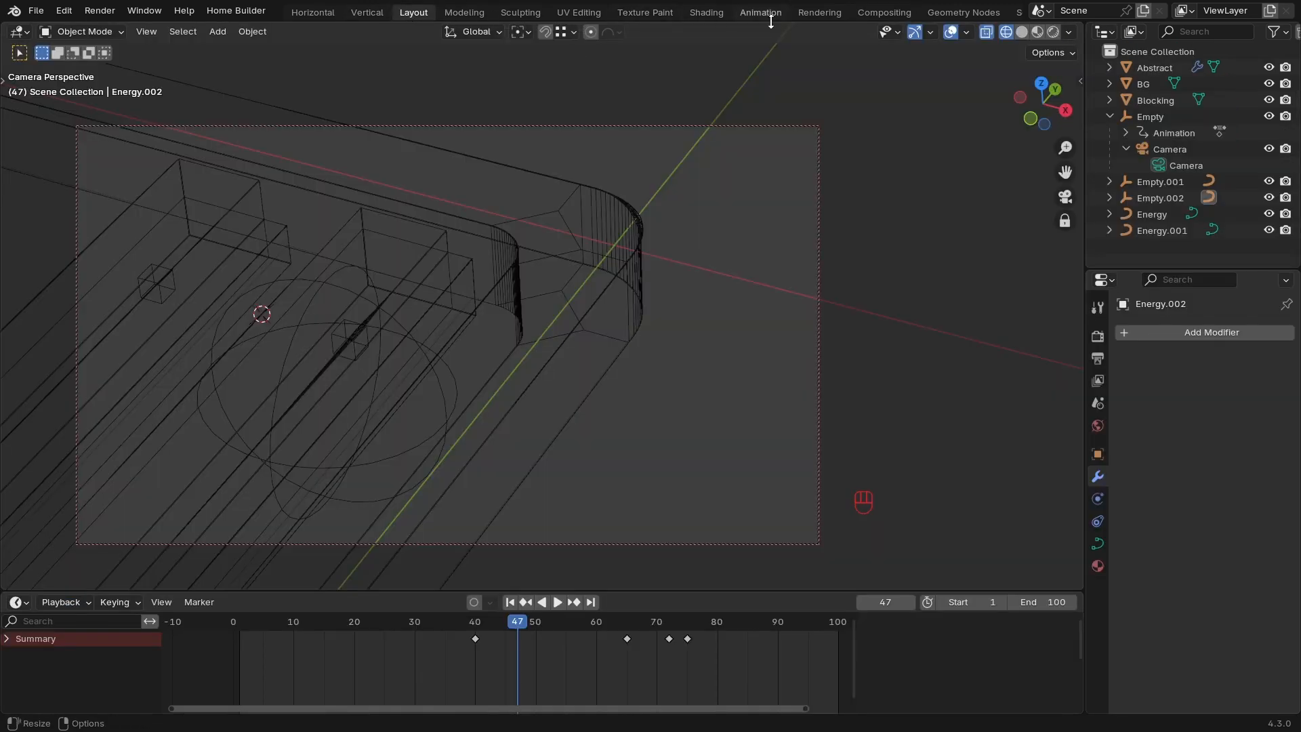
click(880, 13)
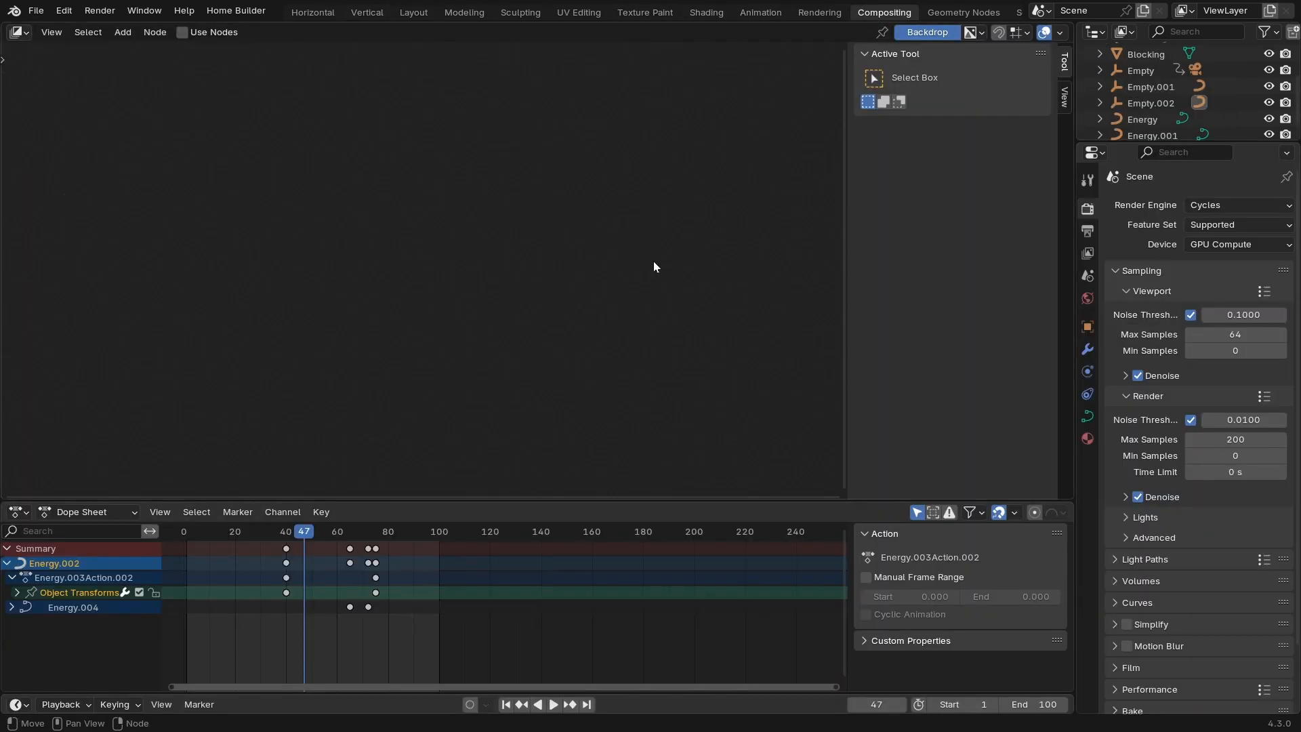
Extend the compositor's node editor over the dope sheet area and hide its sidebar.
right_click(397, 502)
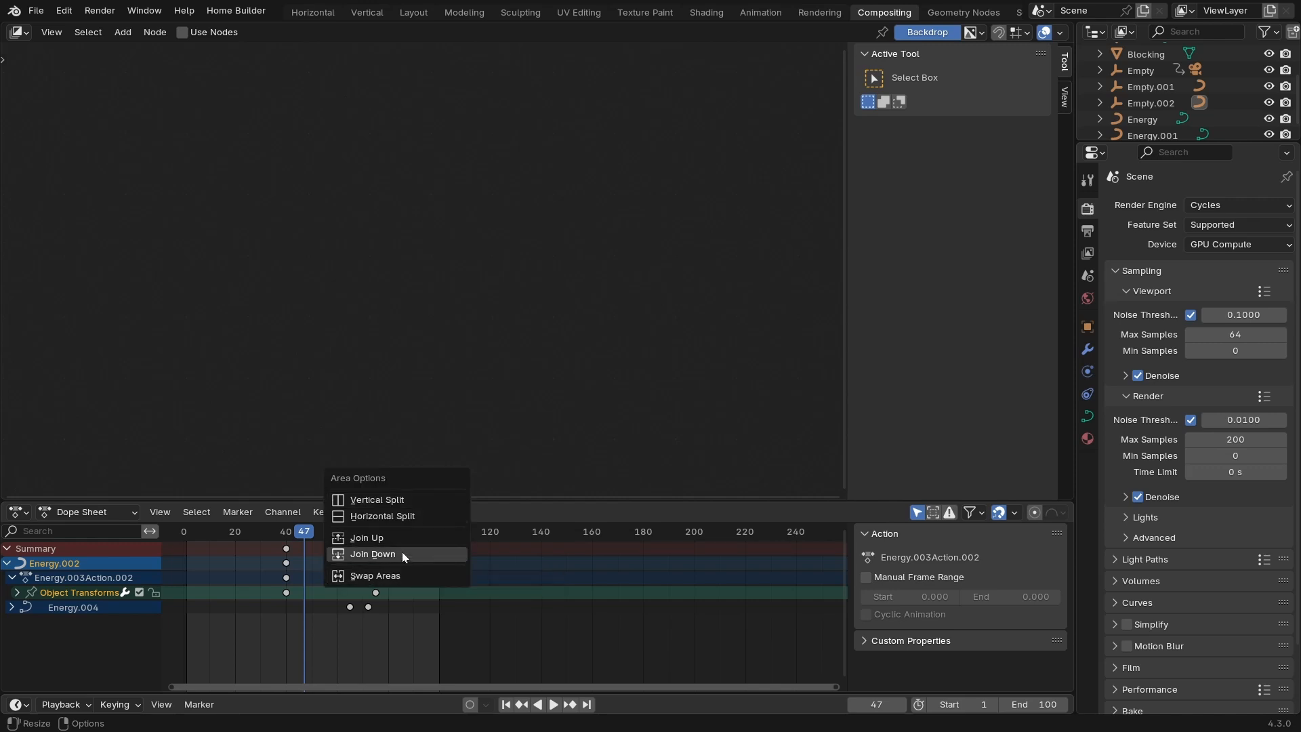
click(403, 553)
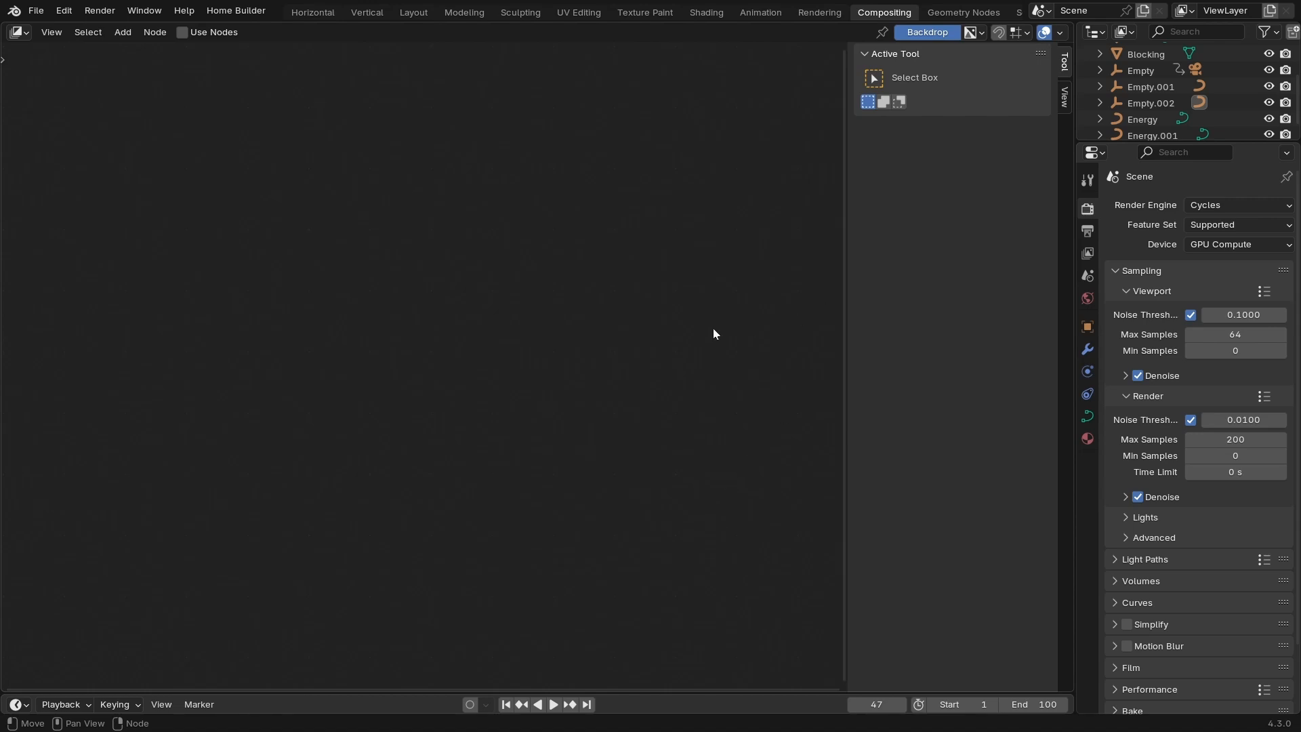
key(n)
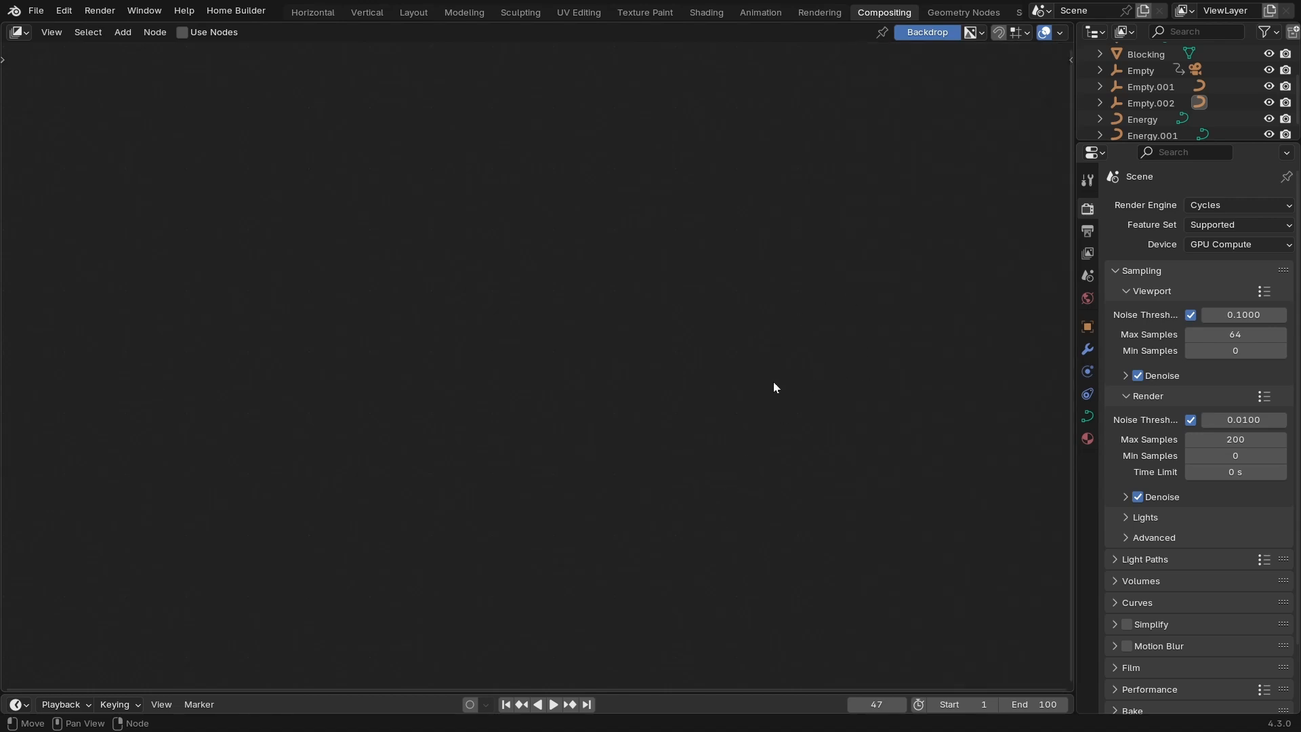
Enable nodes for compositing, frame the Render Layers and Composite nodes in the editor, and deselect them.
click(181, 33)
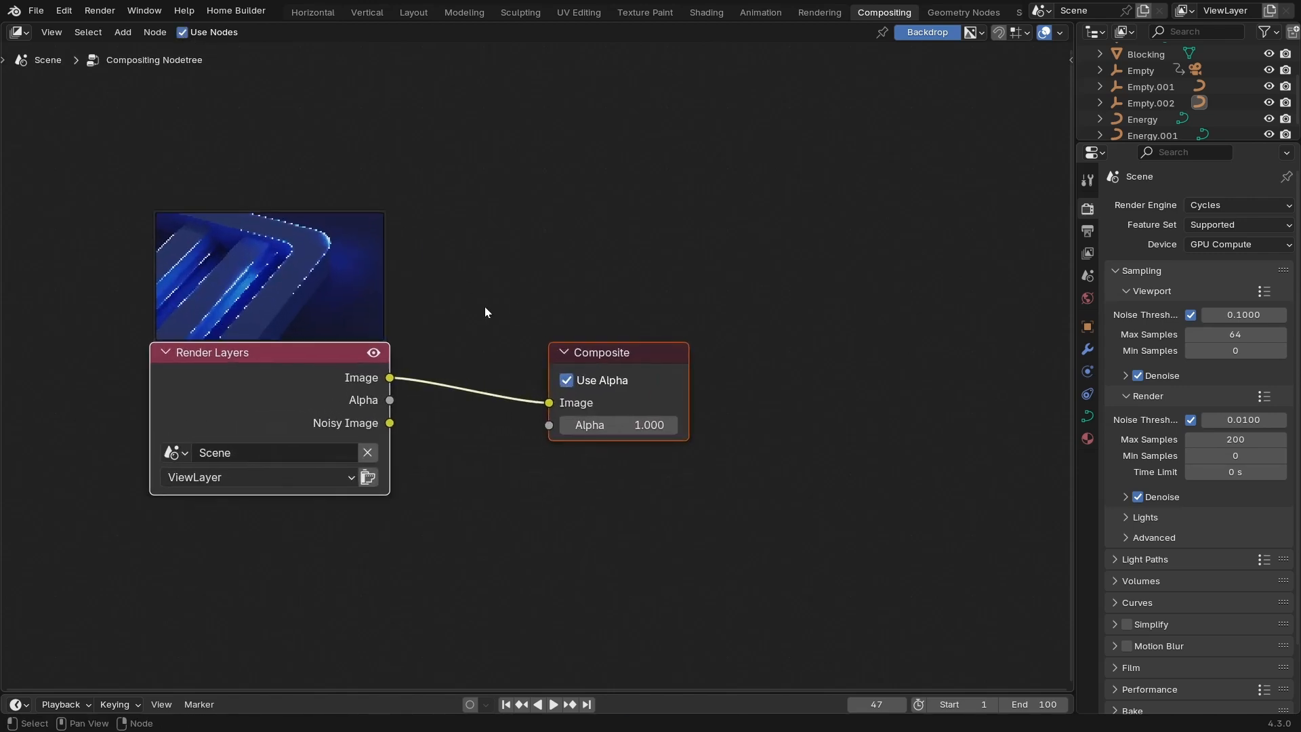
key(Home)
scroll(408, 295, up, 1)
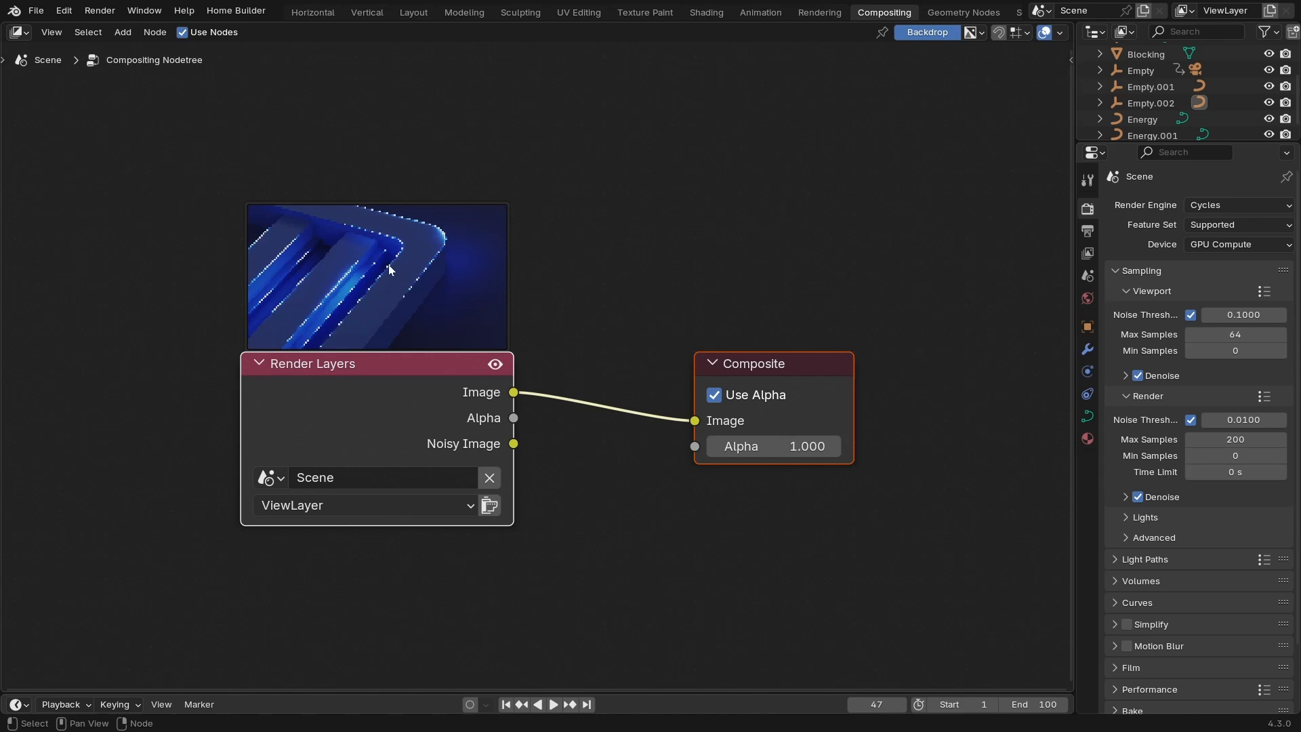
key(alt+a)
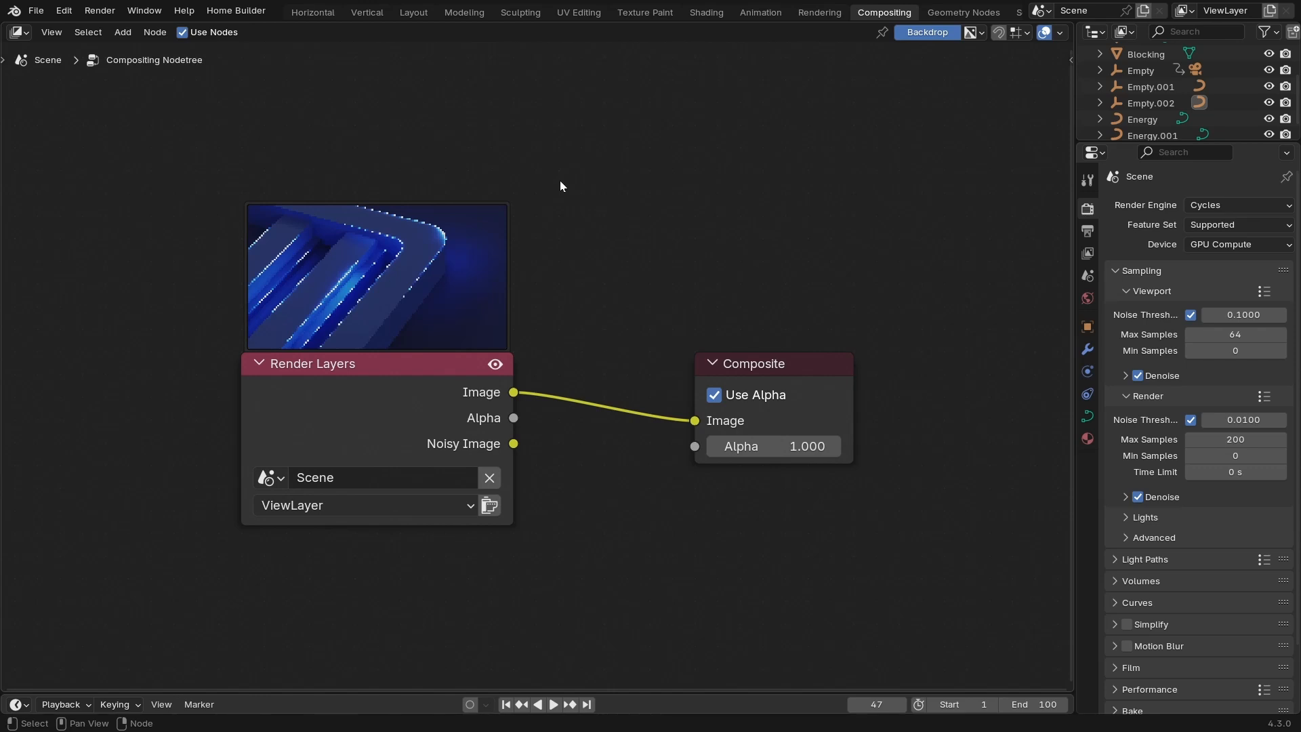
key(shift+a)
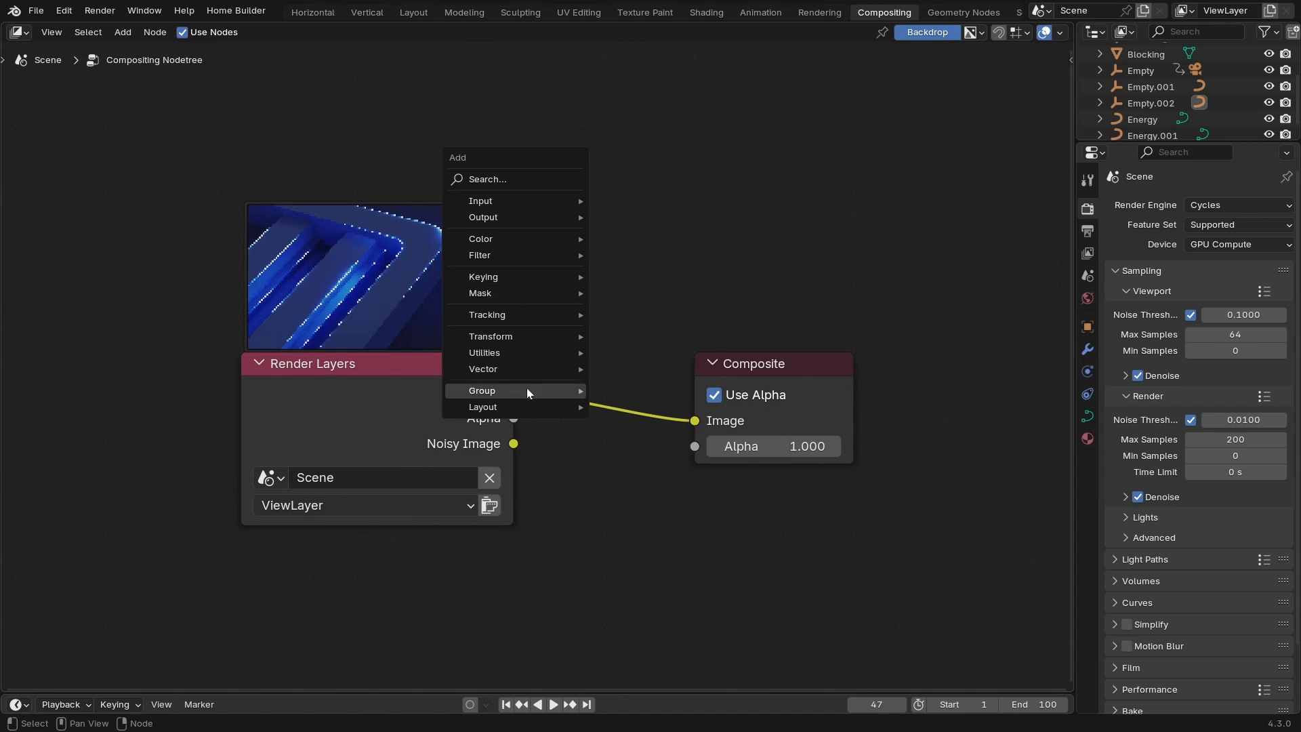
click(528, 179)
text(v)
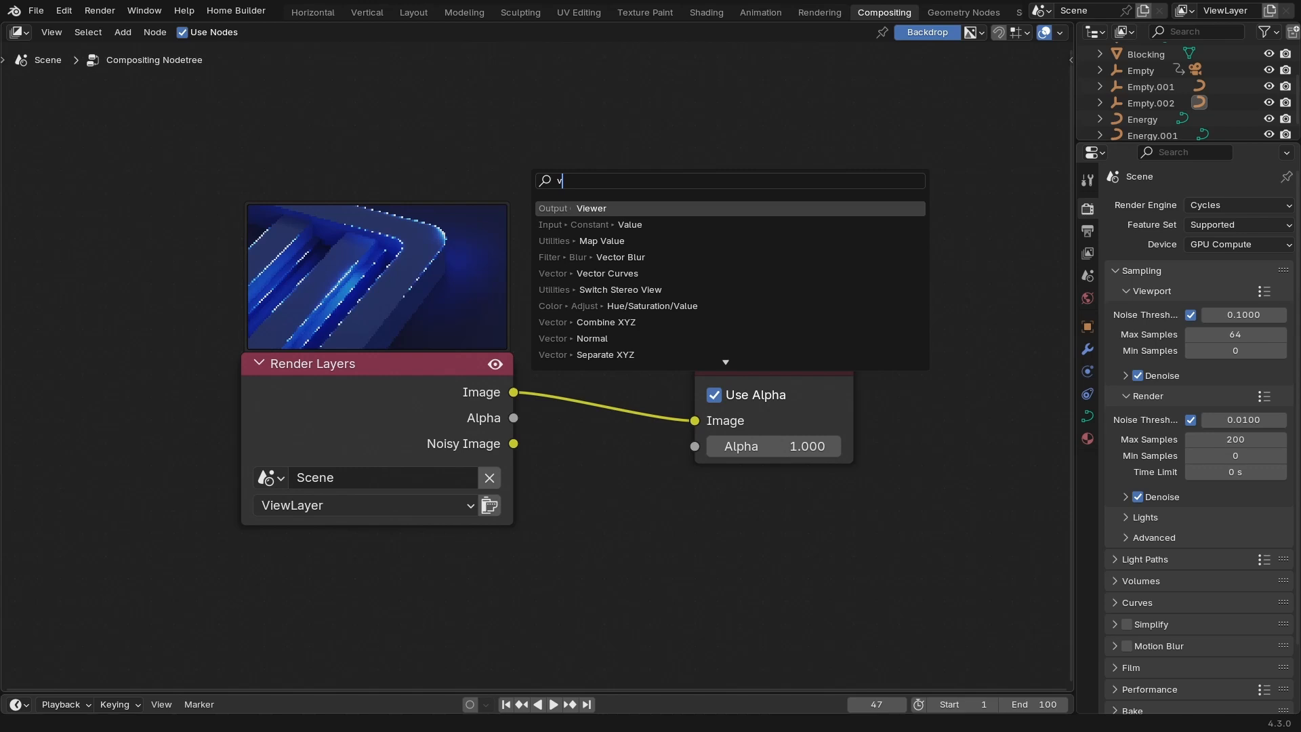
key(Escape)
Add a Viewer output node and place it just below the Composite node.
key(shift+a)
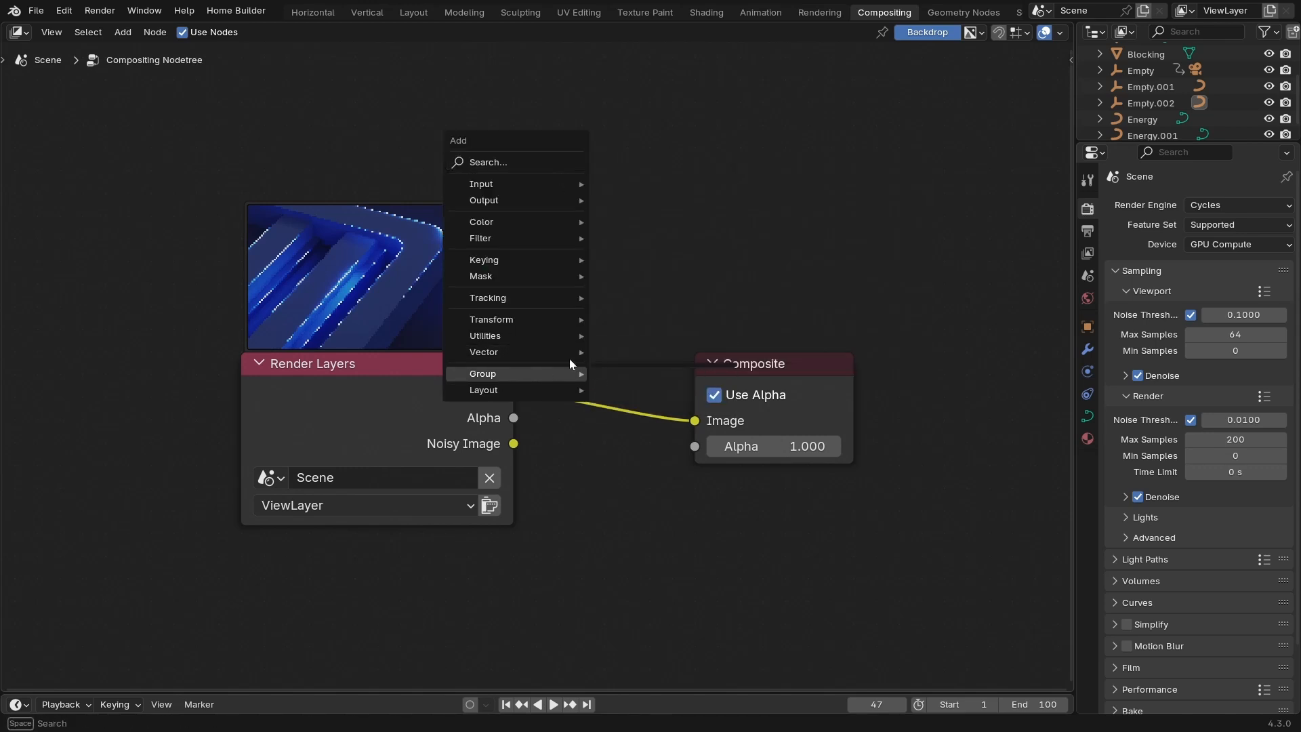
key(Escape)
key(shift+a)
click(588, 213)
text(v)
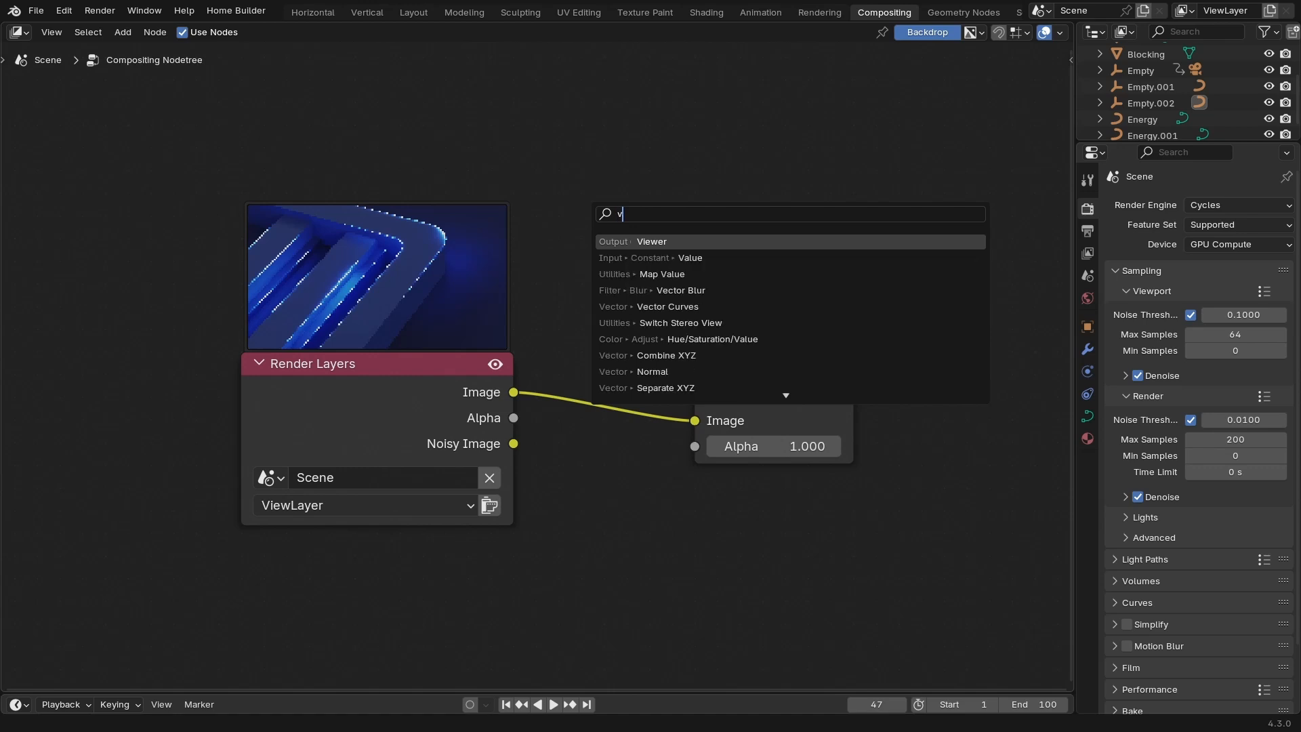
key(Return)
click(645, 420)
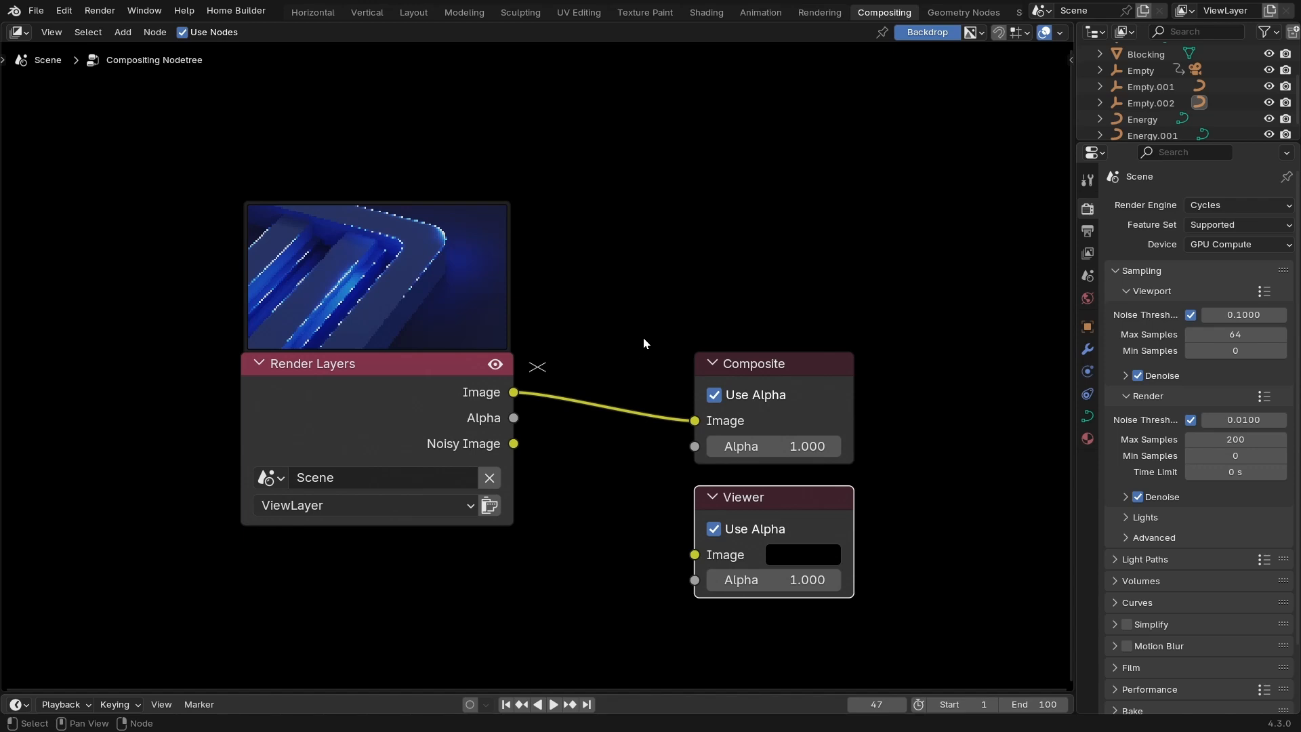
Add a reroute on the Render Layers image link, connect it to the Viewer's image input, and move Render Layers farther away.
mouse_move(665, 322)
shift+mouse_down()
mouse_move(621, 432)
mouse_move(649, 340)
shift+mouse_up()
shift+right_drag(649, 339, 615, 430)
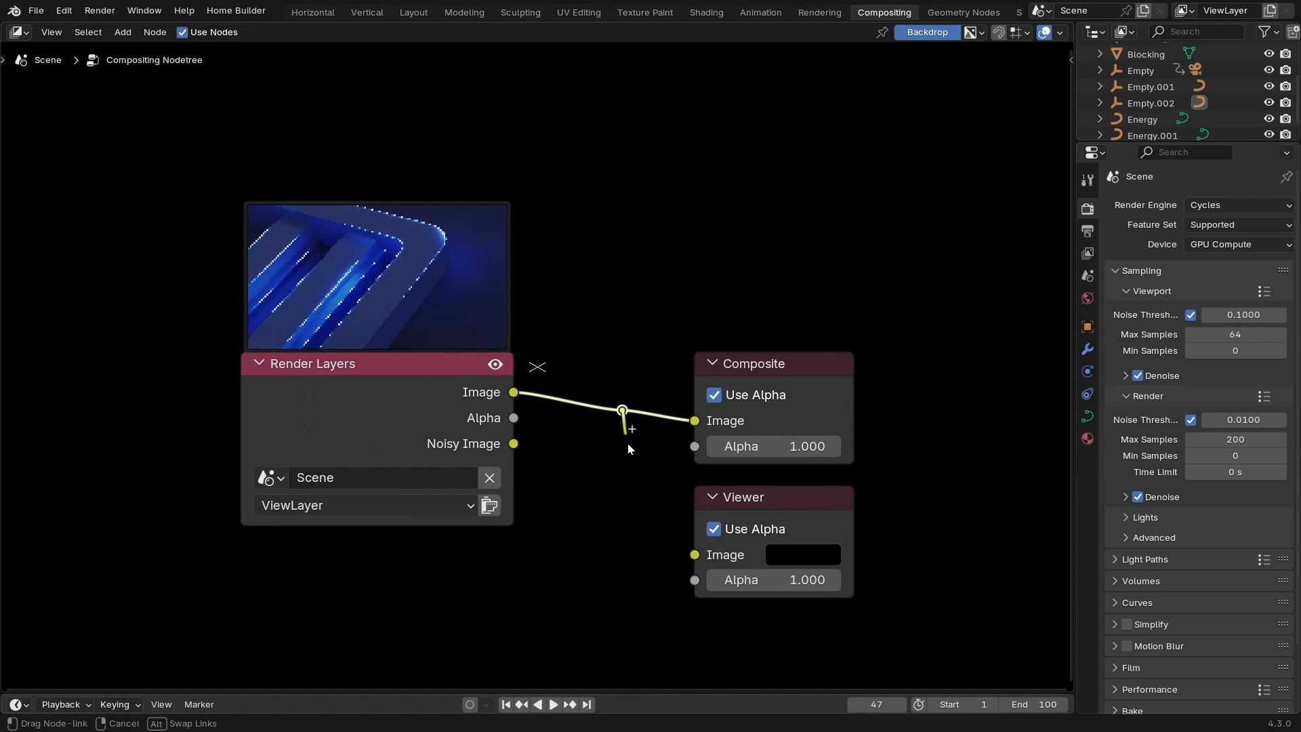
drag(622, 411, 695, 554)
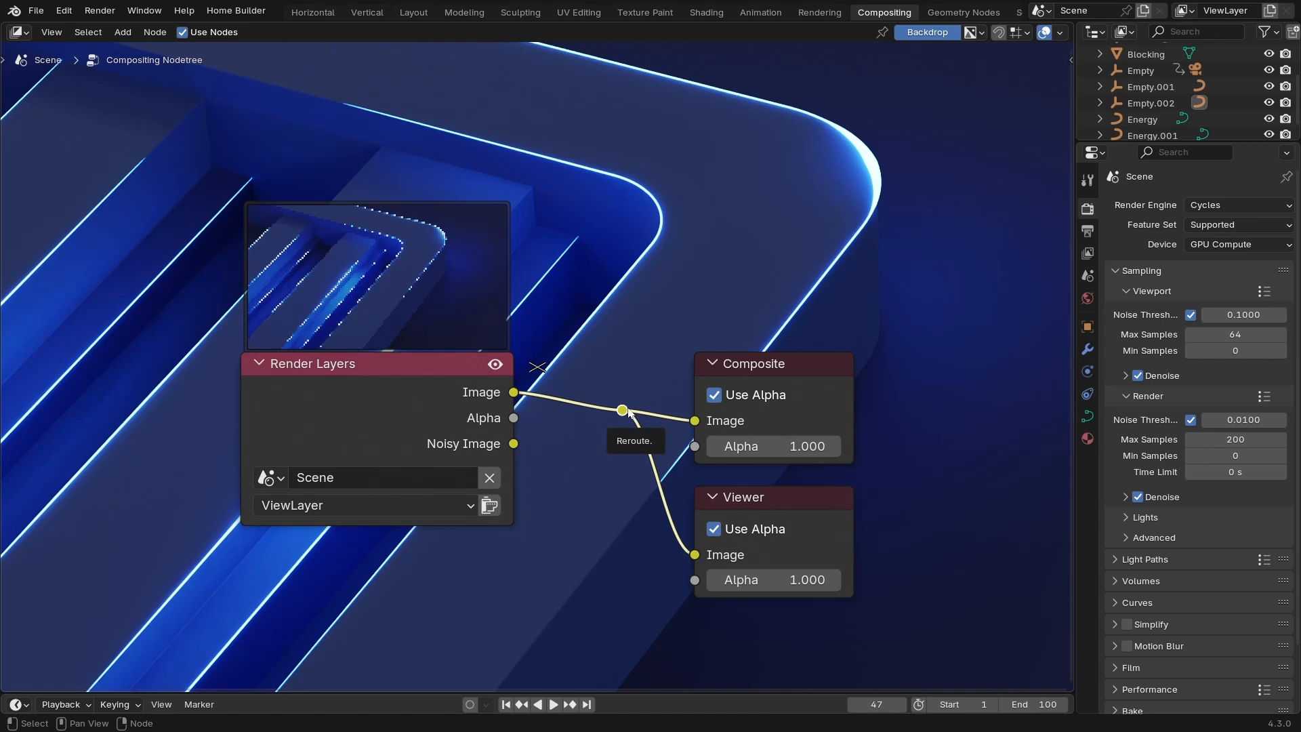
drag(450, 367, 296, 418)
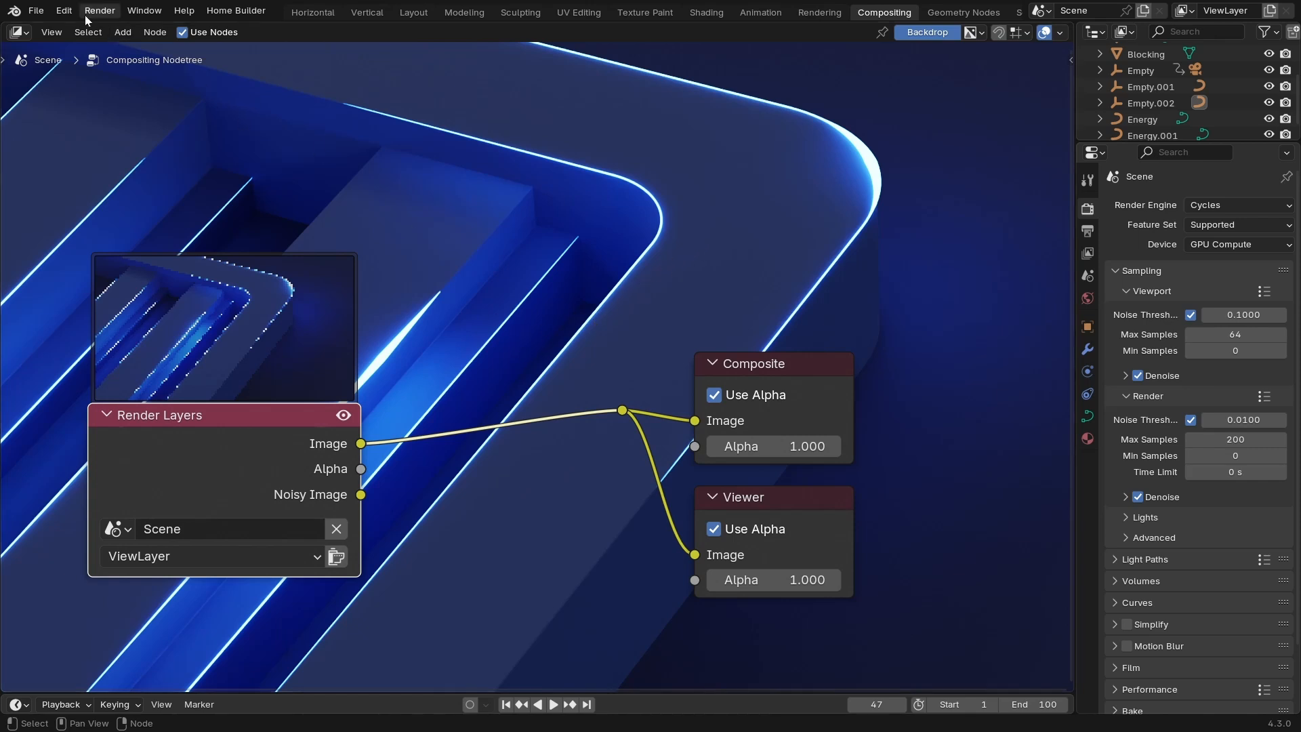
Look up the Node Wrangler add-on in the preferences by searching for "node", save the preferences and close them.
click(63, 15)
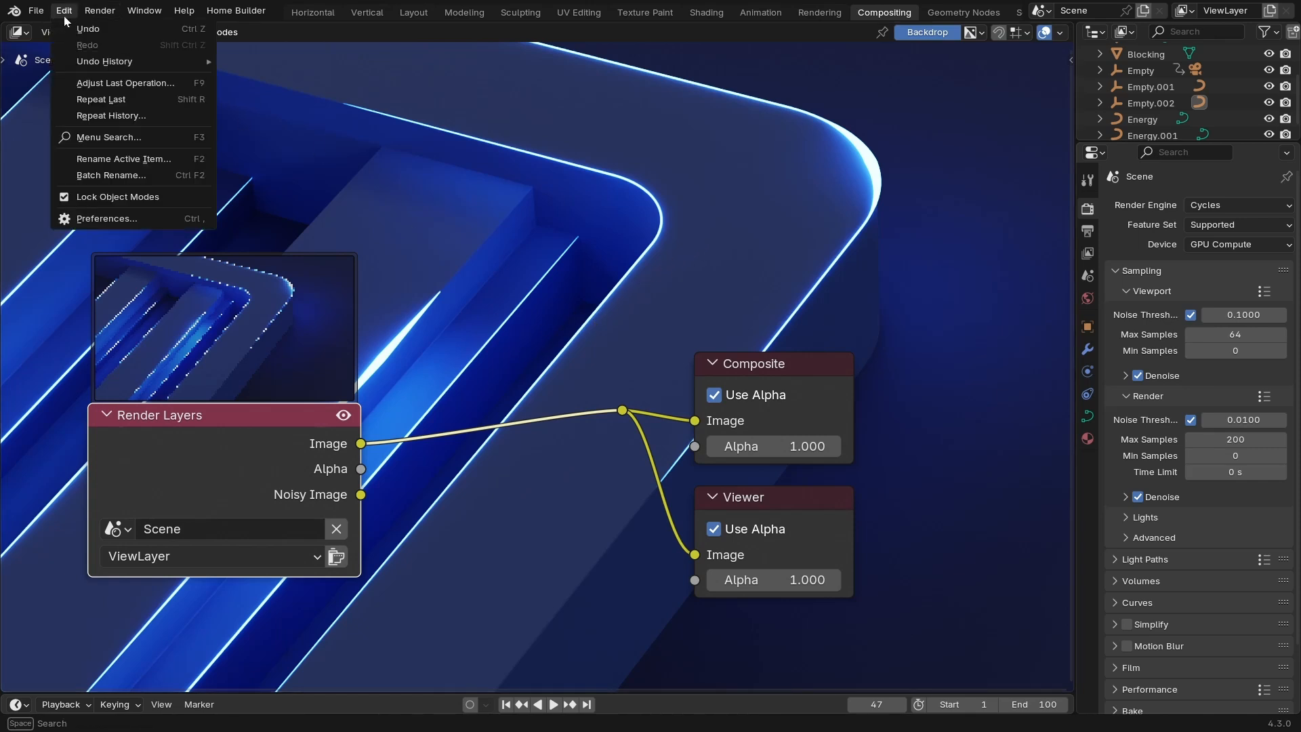
click(108, 219)
drag(225, 20, 351, 145)
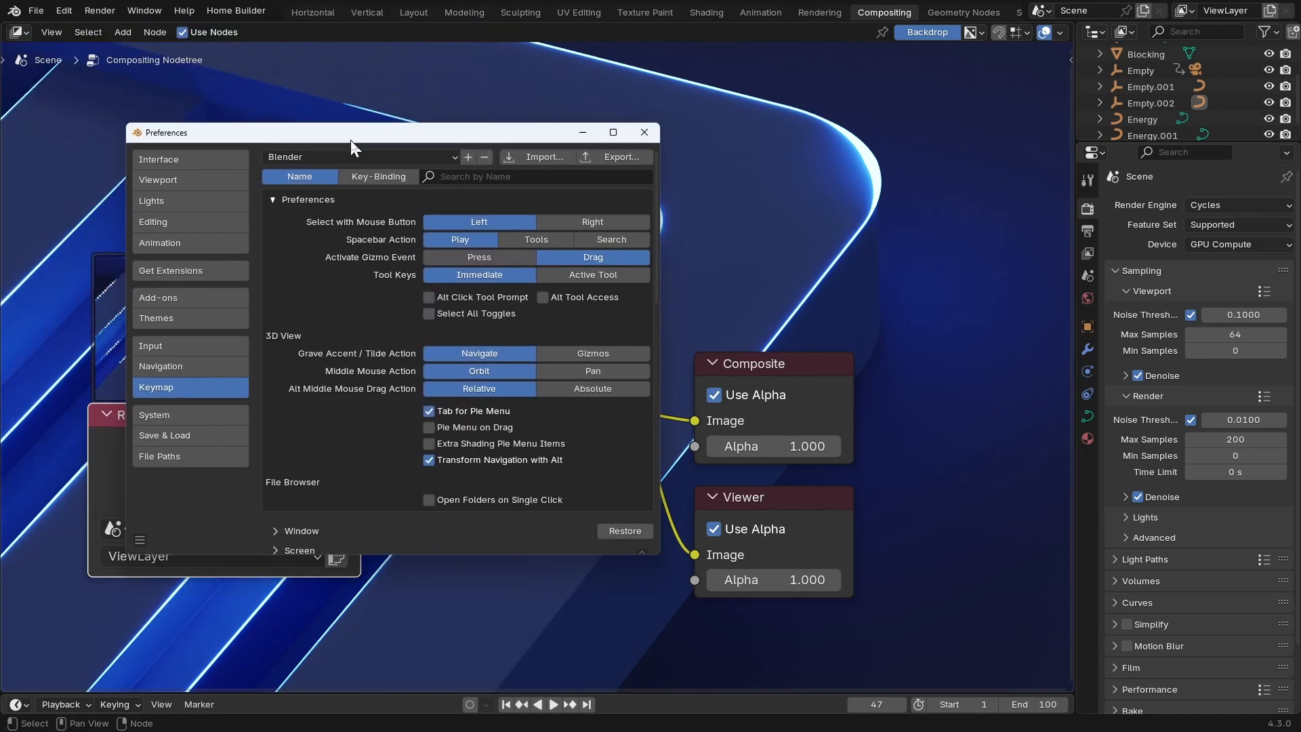
drag(254, 147, 206, 180)
click(126, 351)
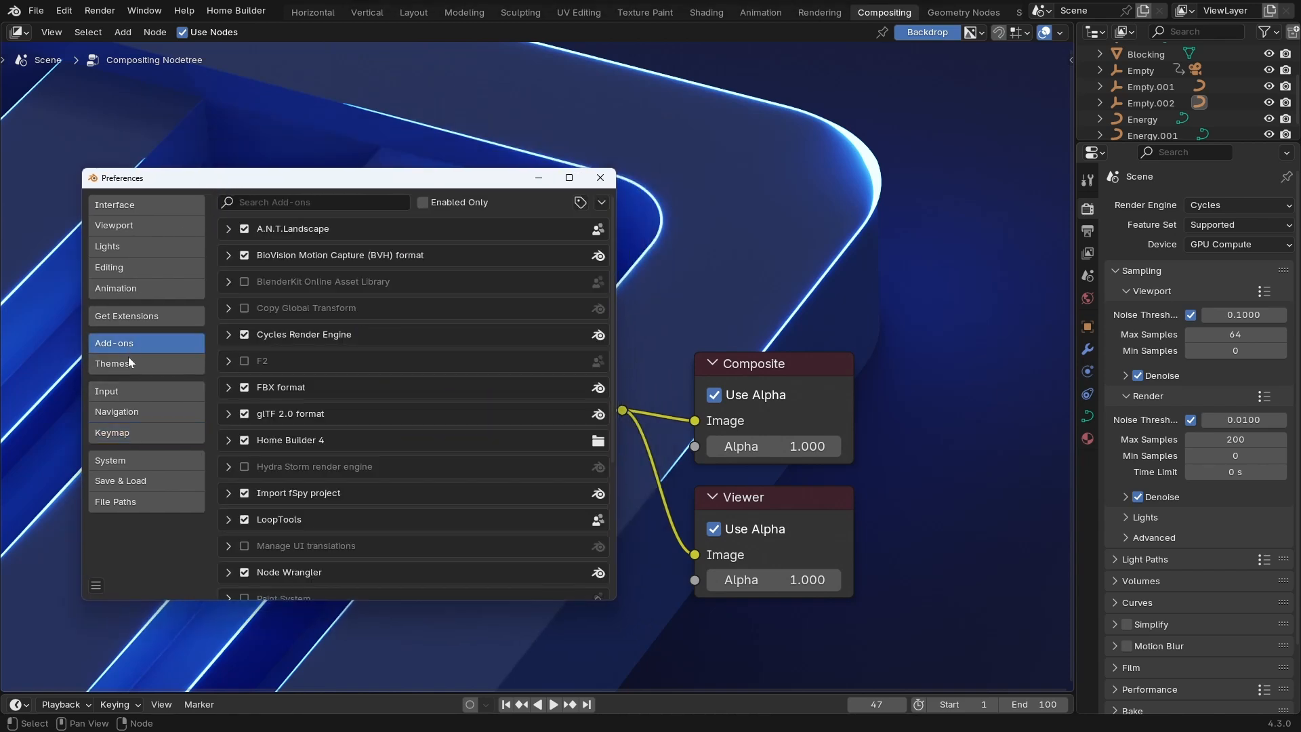
click(378, 203)
text(node)
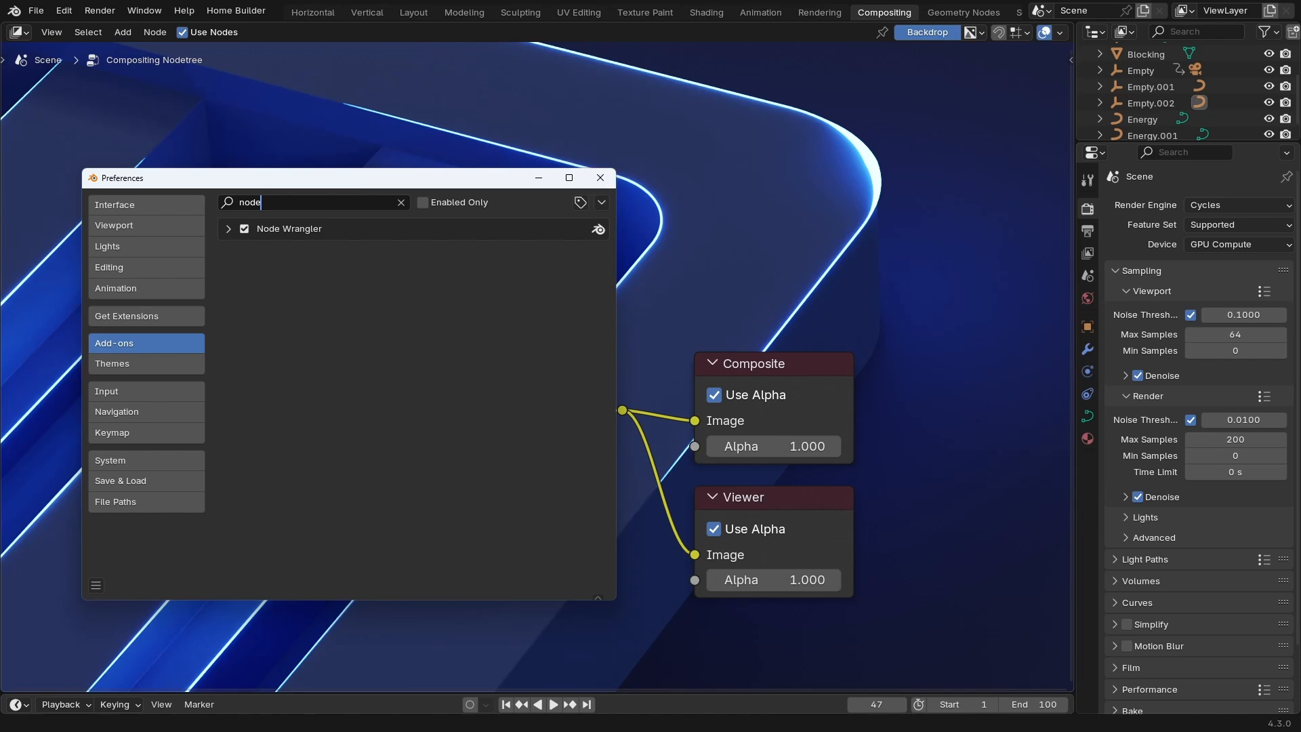
click(96, 584)
click(153, 533)
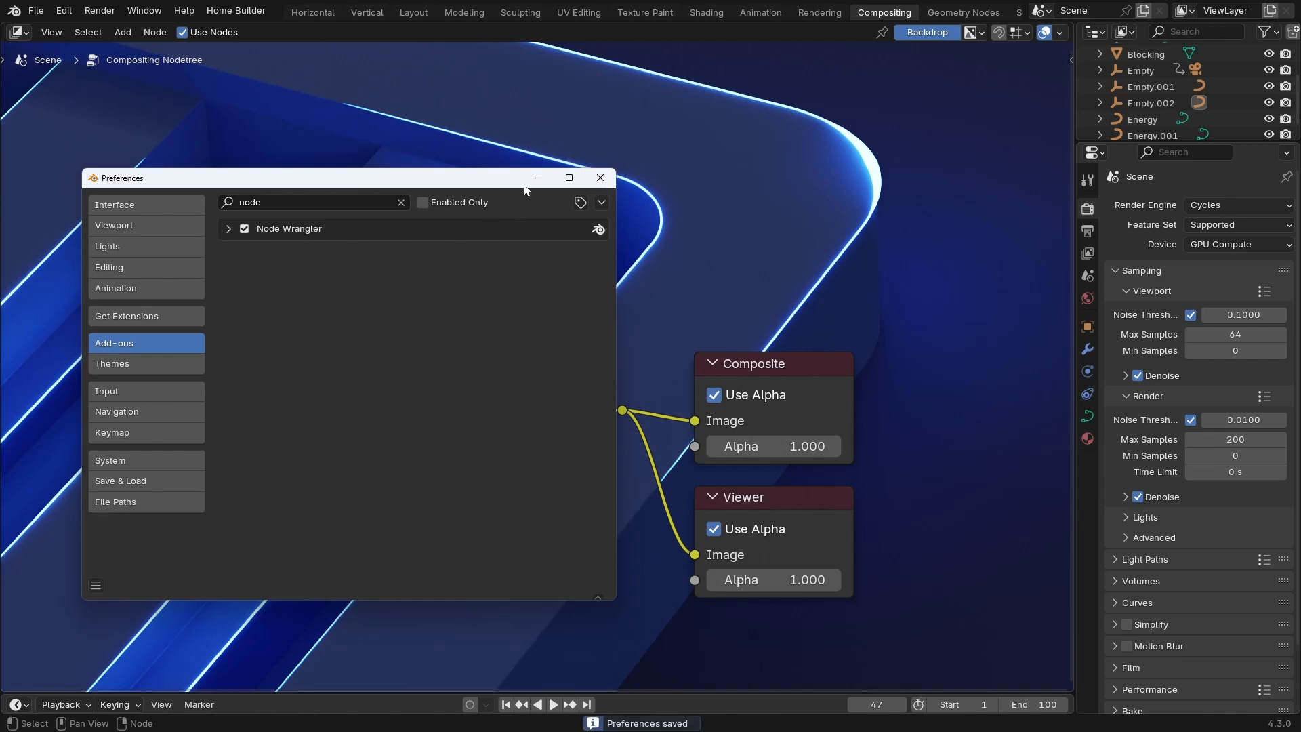
click(601, 177)
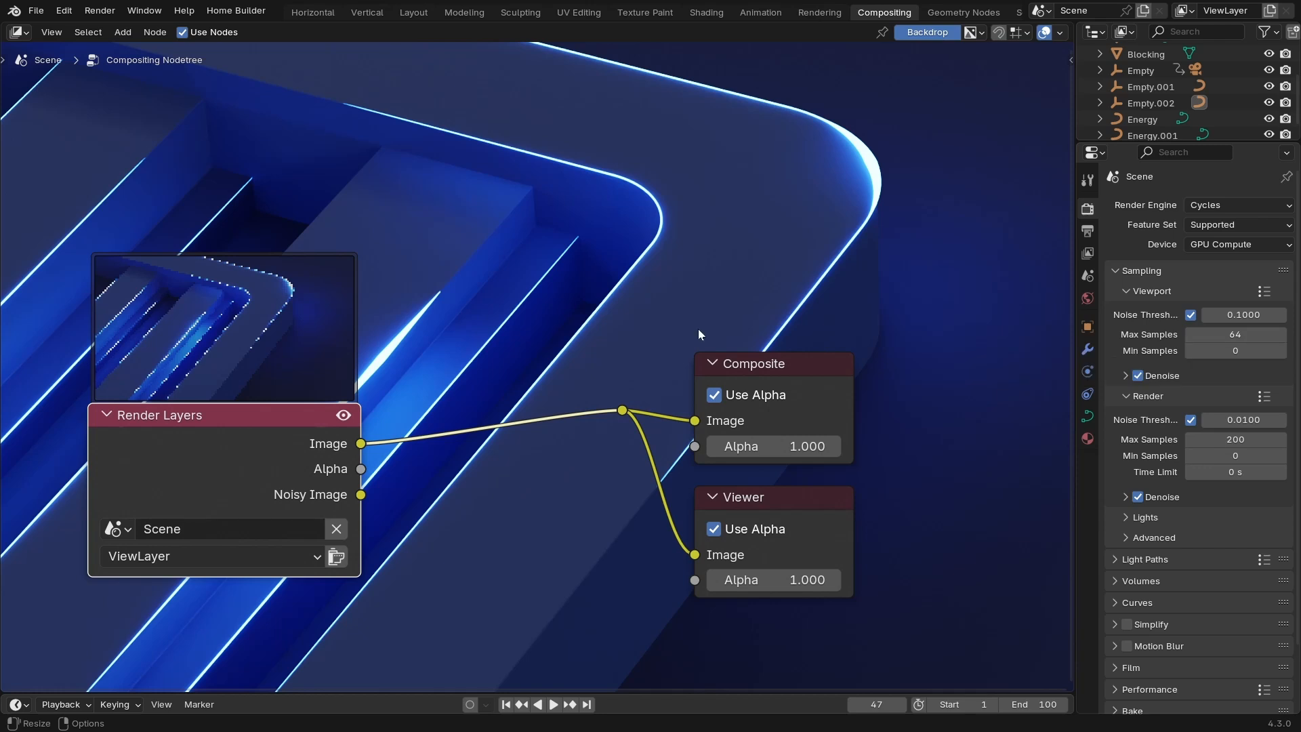
key(shift+a)
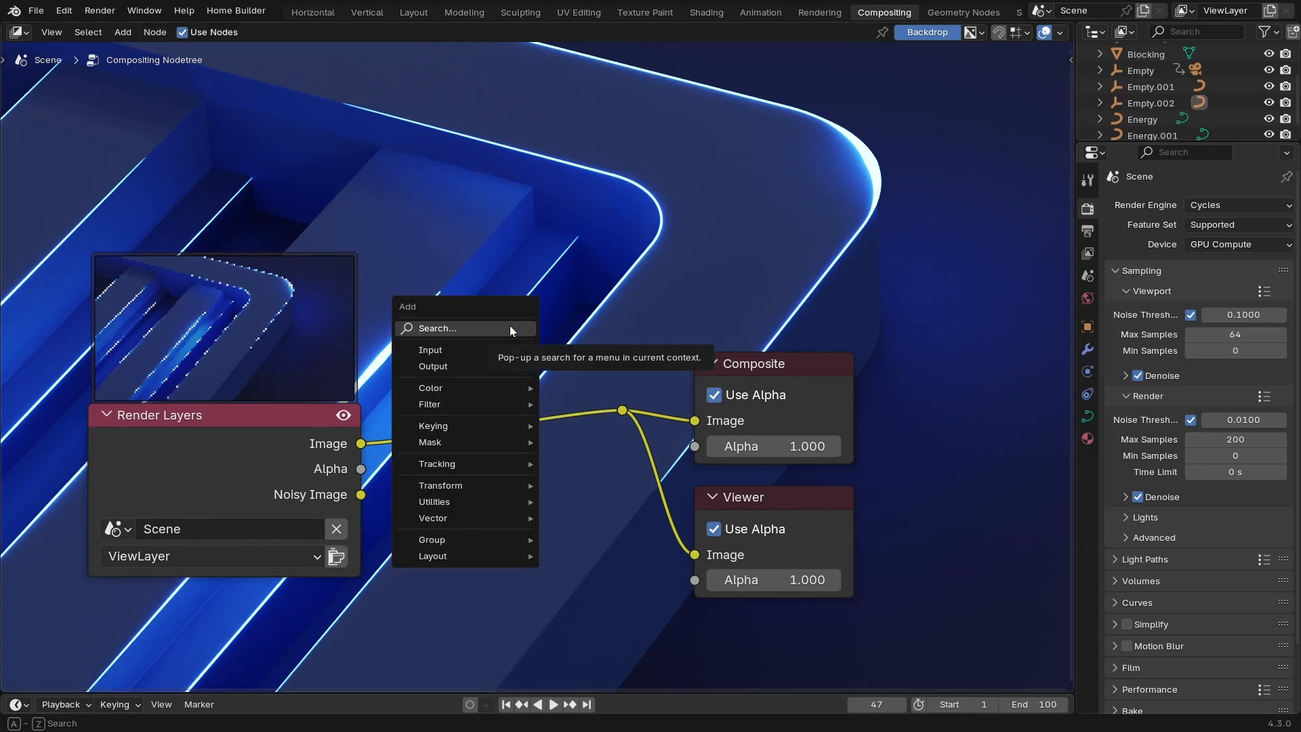
text(gl)
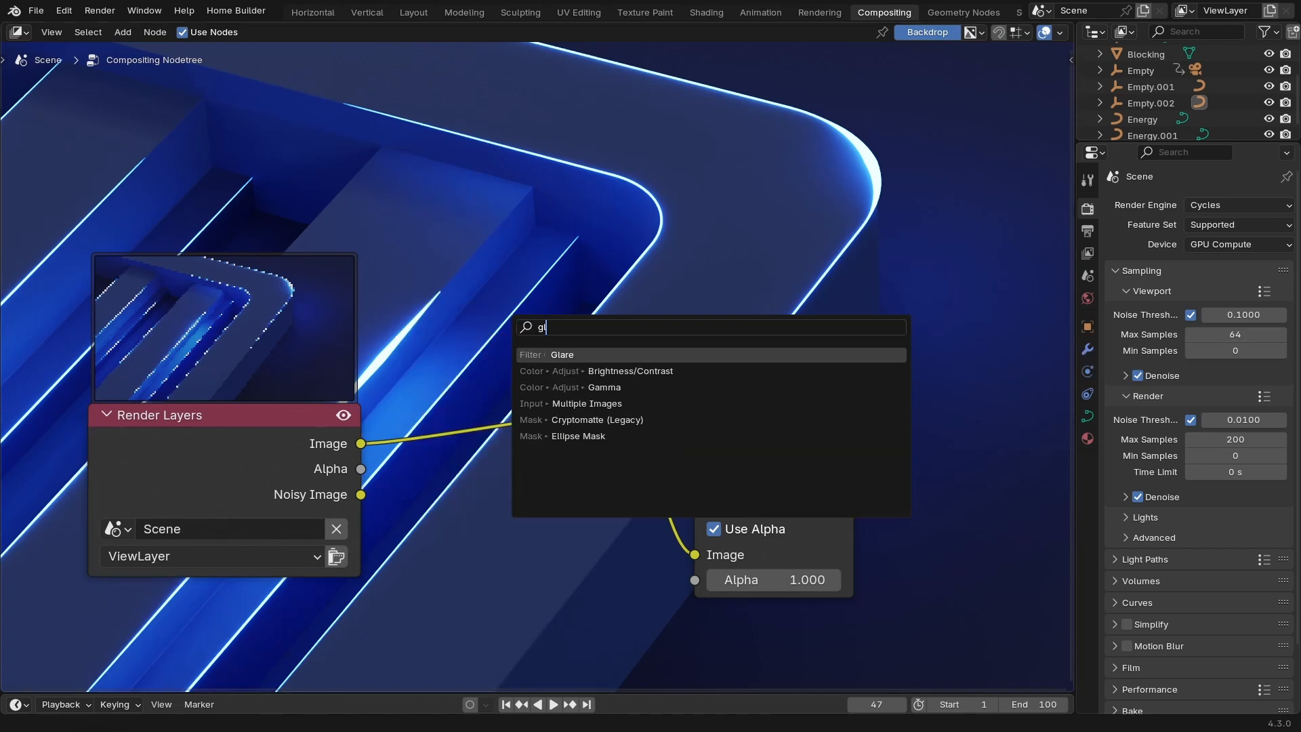
key(Escape)
Insert a Glare filter node on the link between Render Layers and the reroute, and move it up to show all its settings.
key(shift+a)
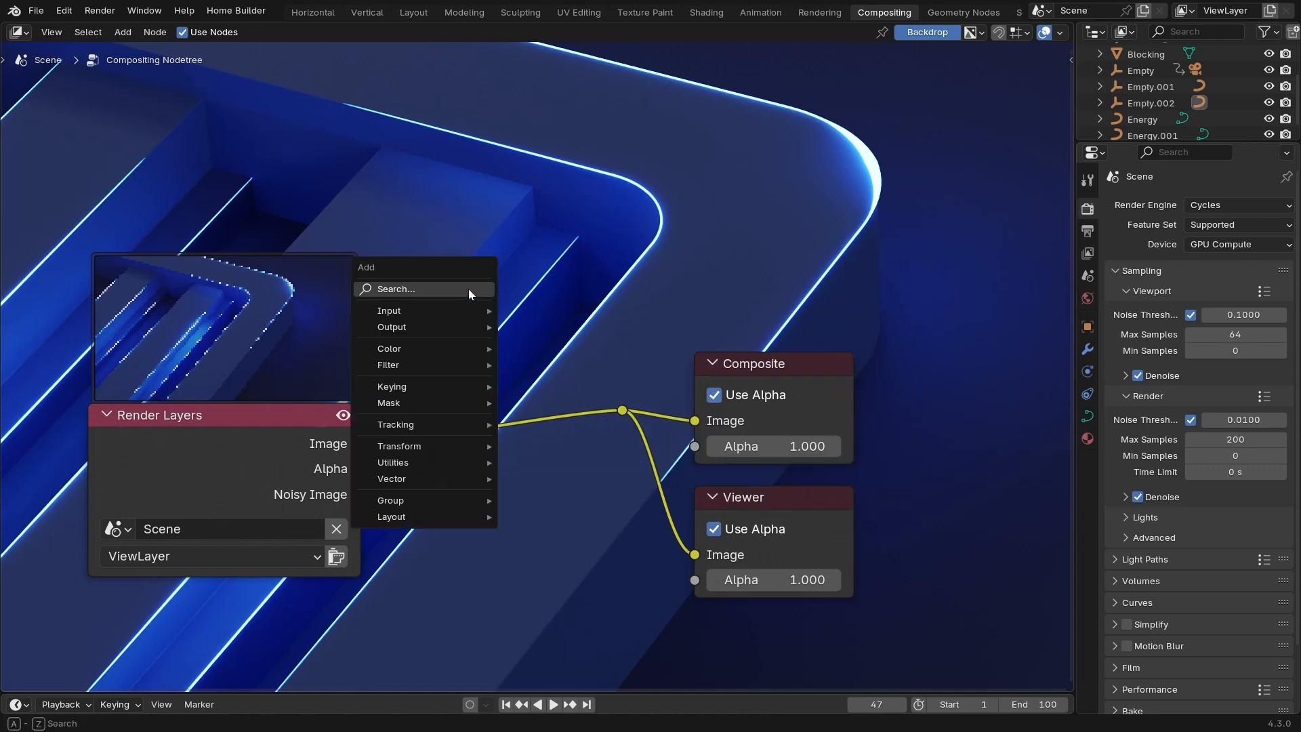
mouse_move(444, 326)
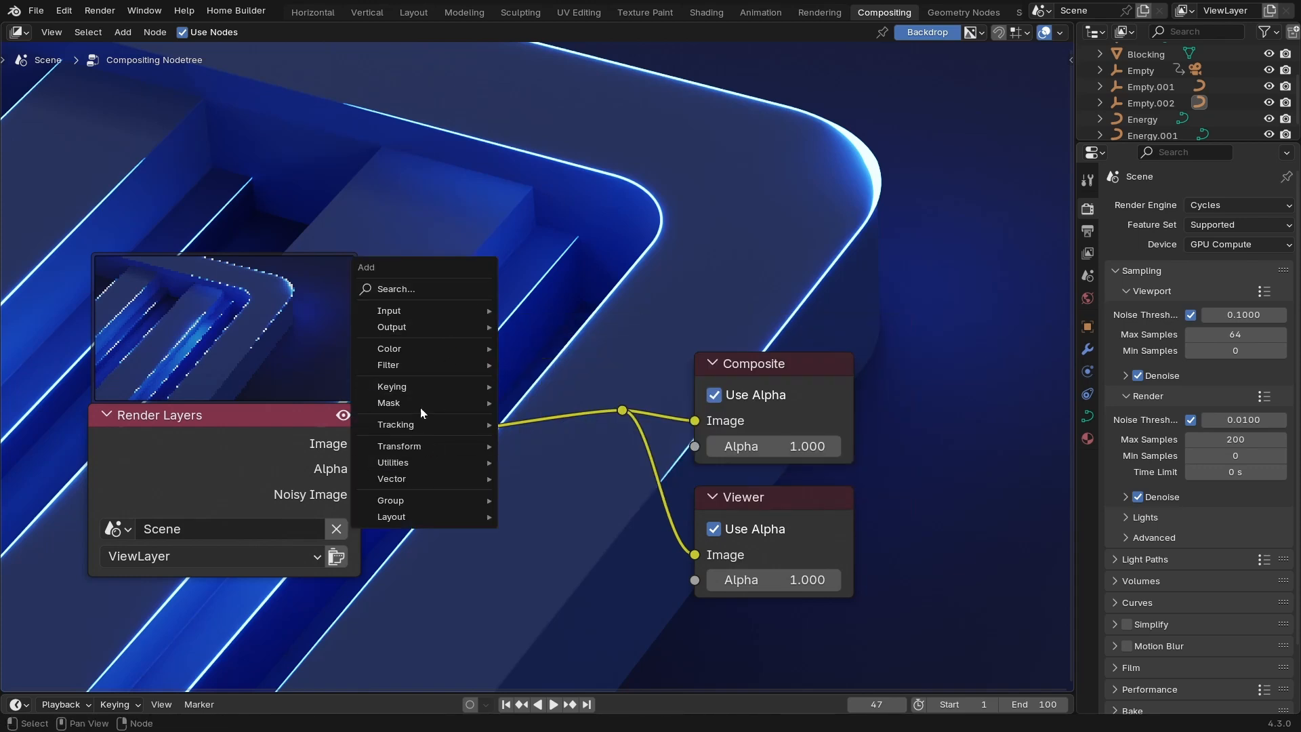
mouse_move(417, 462)
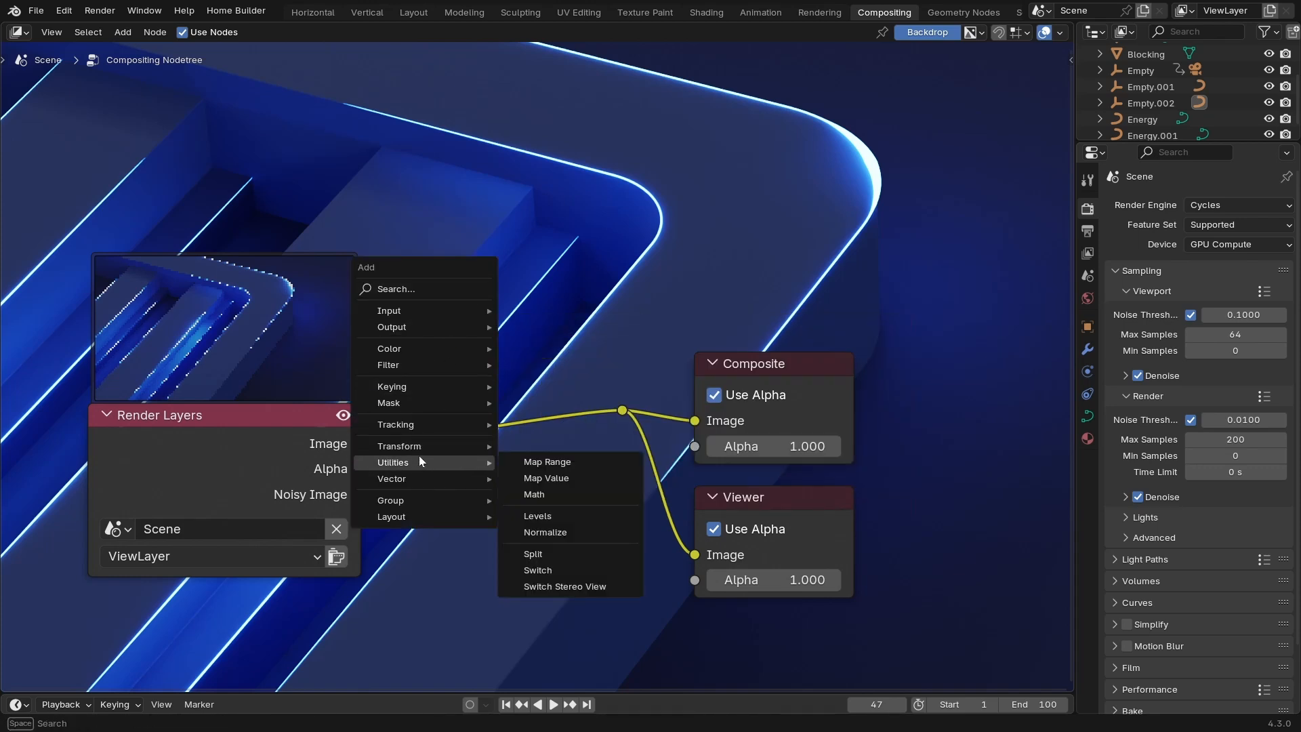
mouse_move(425, 369)
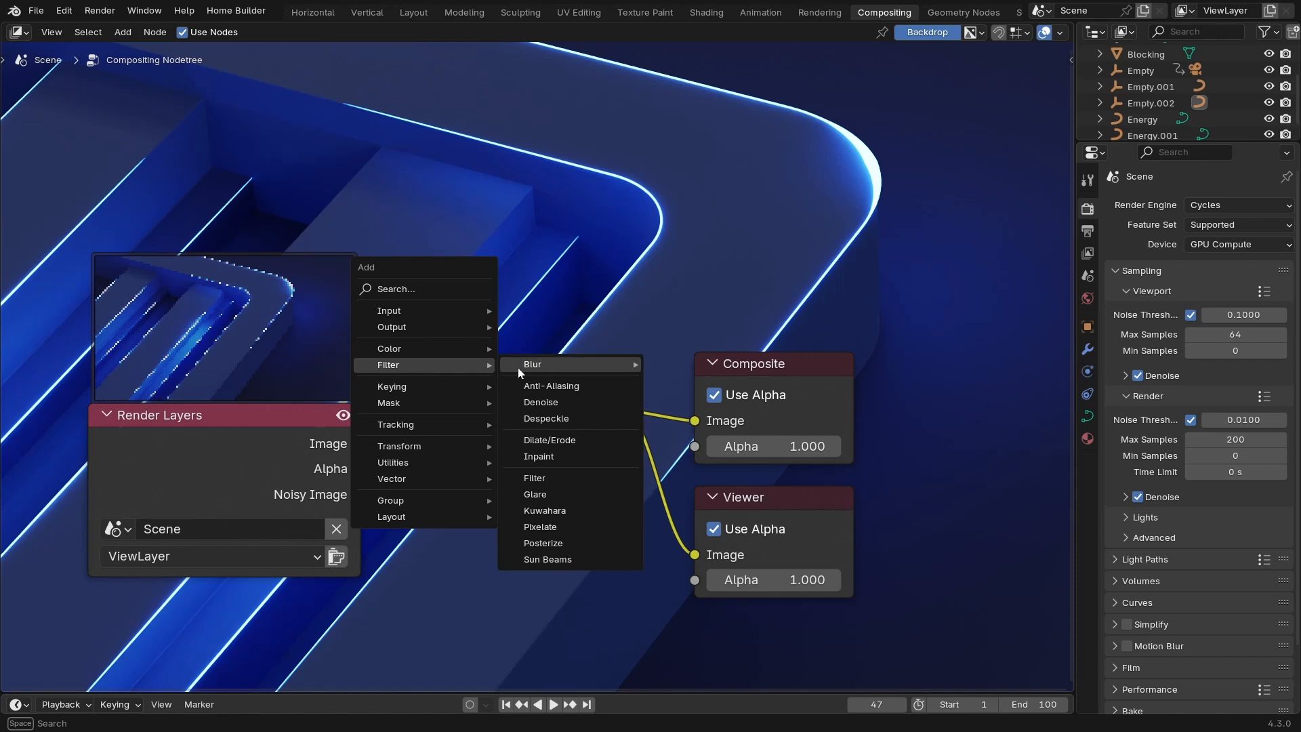
mouse_move(544, 373)
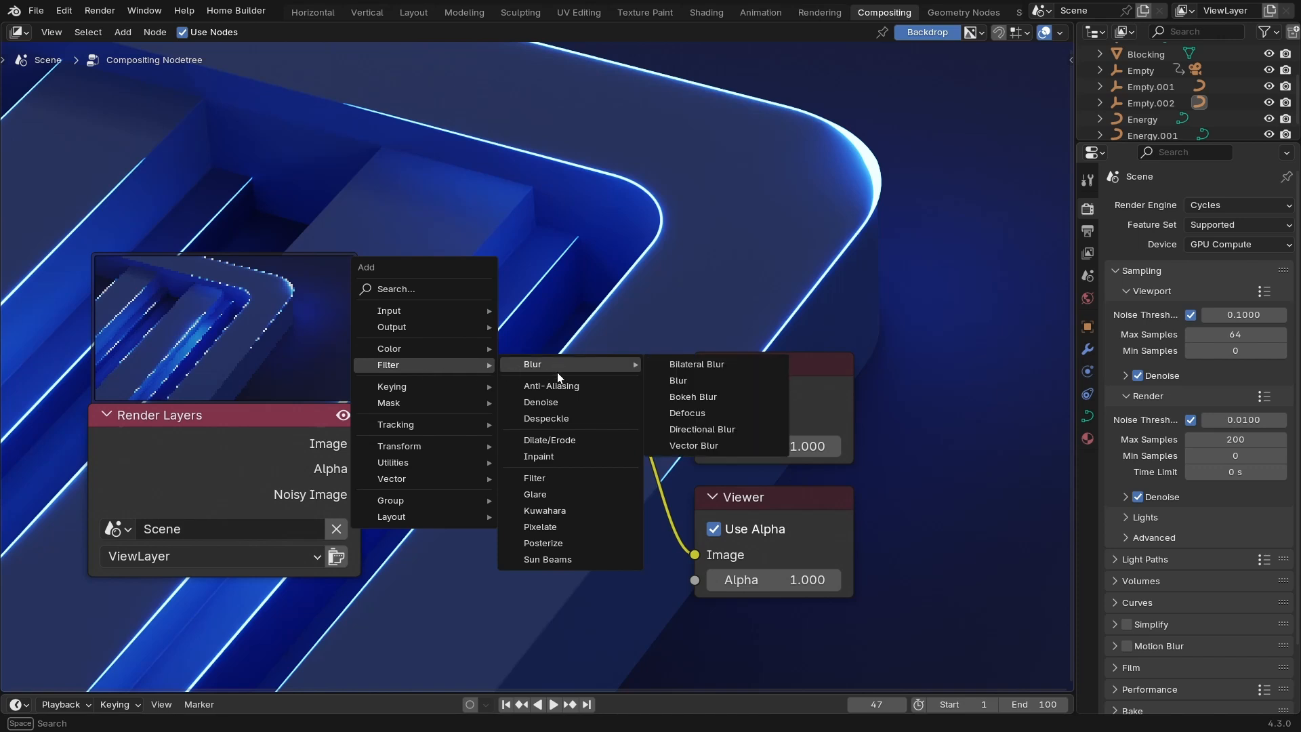
click(542, 494)
click(417, 373)
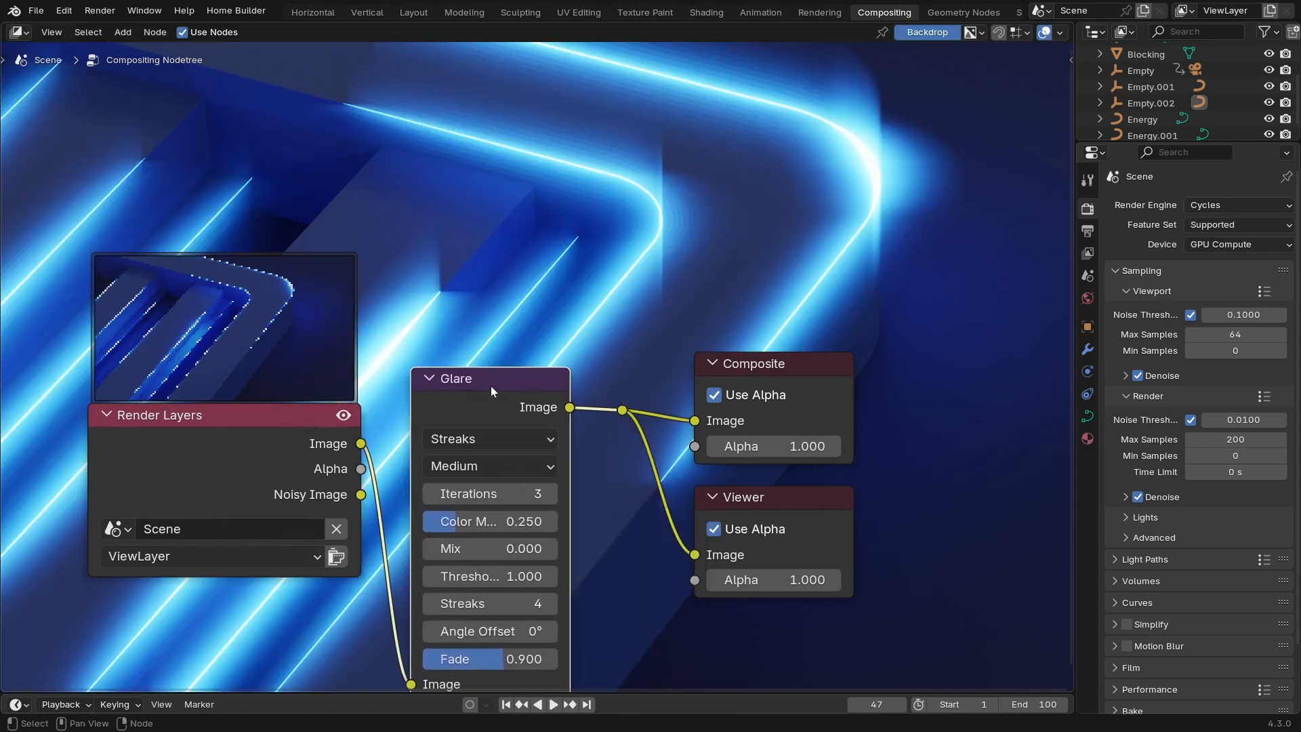
mouse_move(491, 380)
mouse_down()
mouse_move(510, 364)
mouse_move(490, 343)
mouse_up()
middle_drag(524, 331, 640, 334)
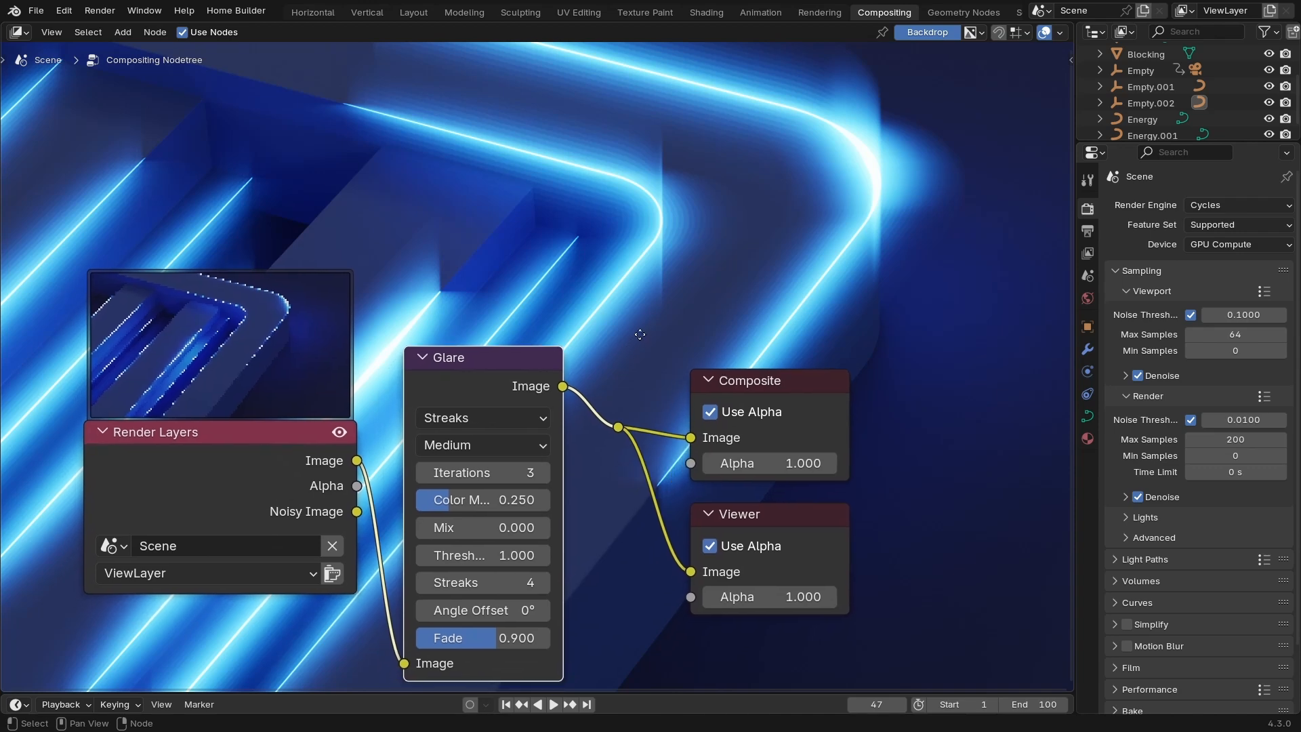
drag(503, 373, 500, 310)
middle_drag(499, 310, 522, 338)
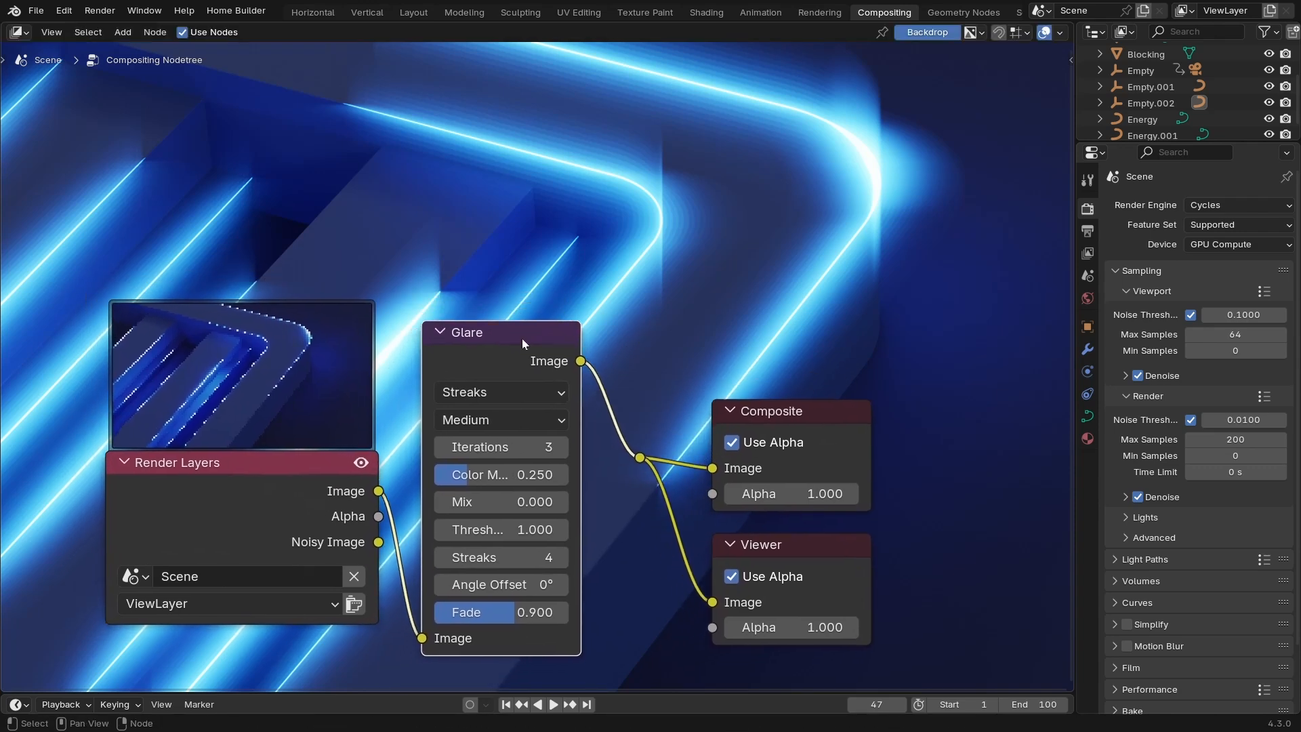
Change the Glare node's type to Fog Glow and set its Mix to 1 to isolate the glow.
click(478, 393)
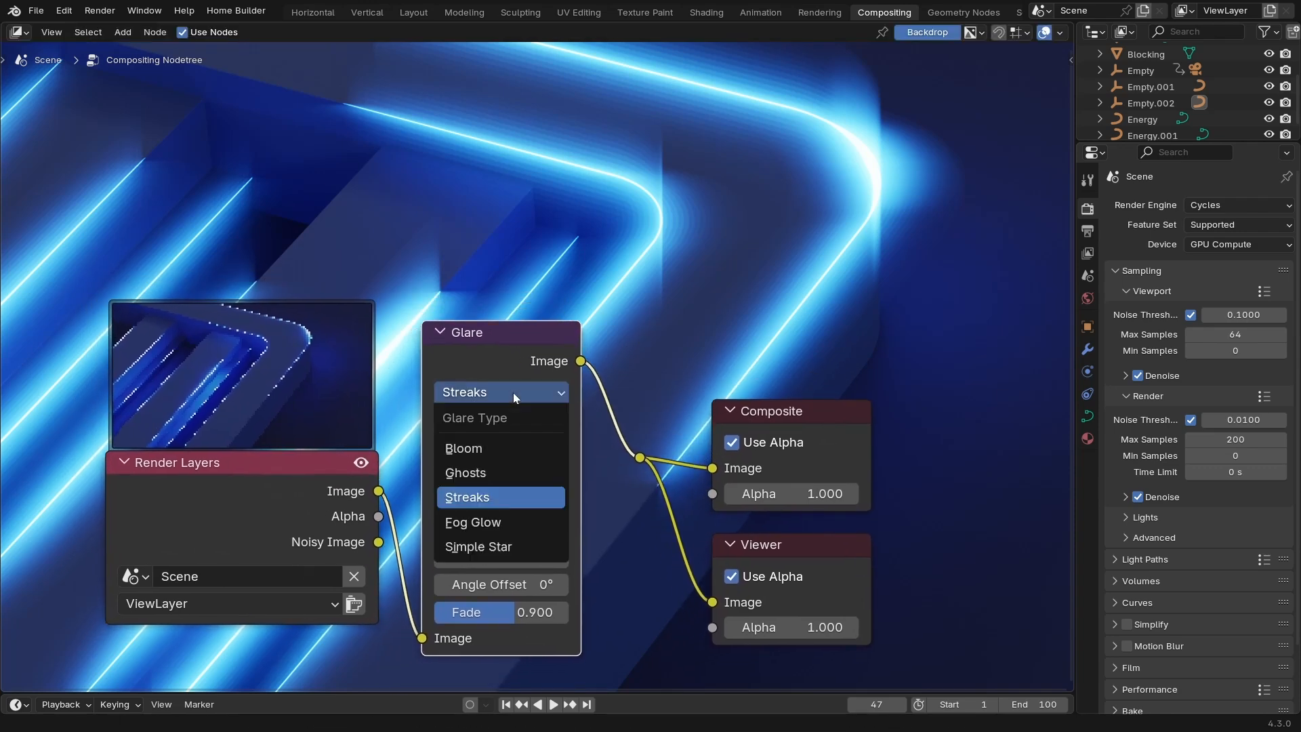
click(490, 523)
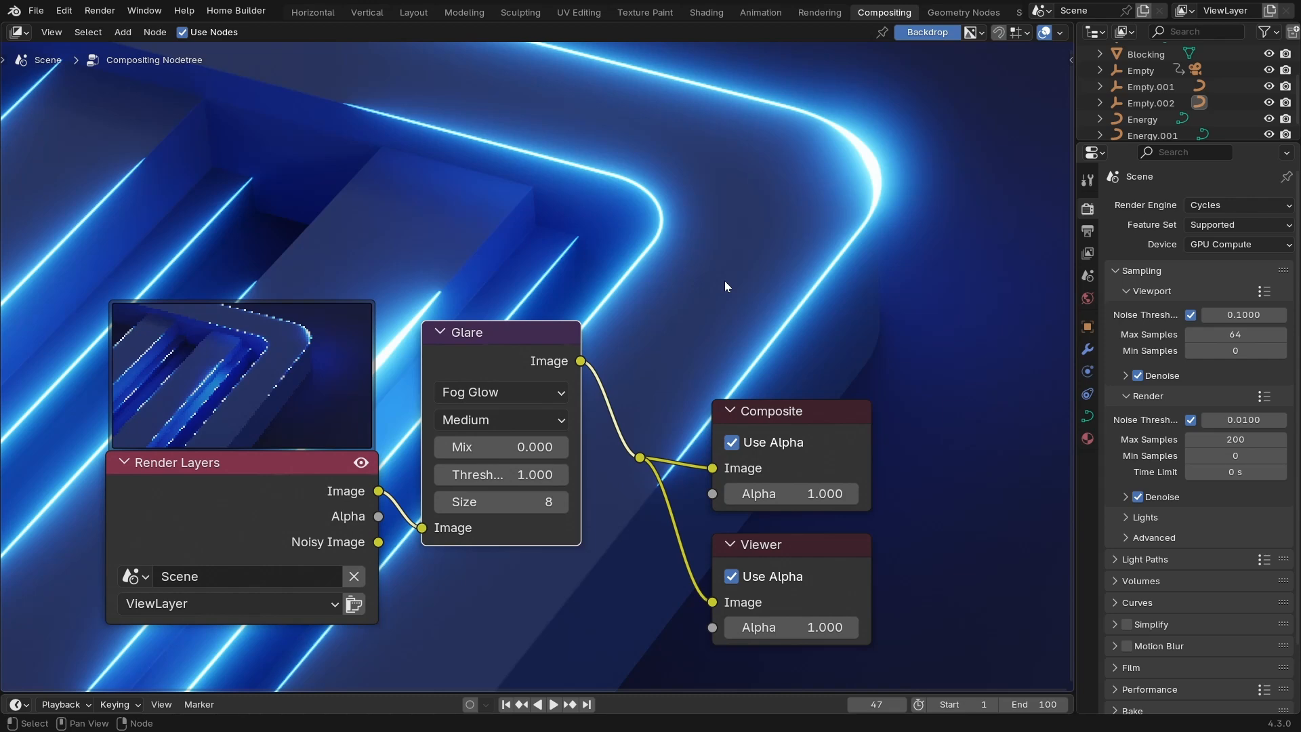
click(502, 447)
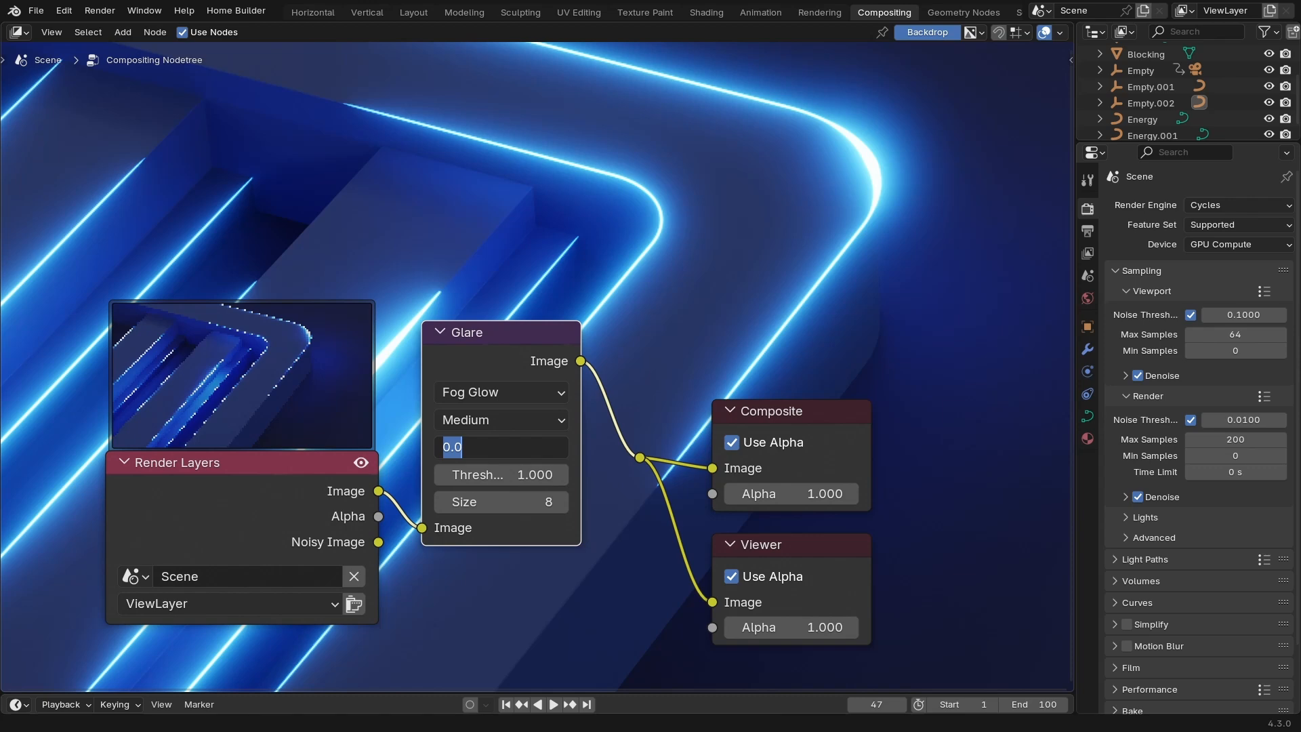
text(1)
key(Return)
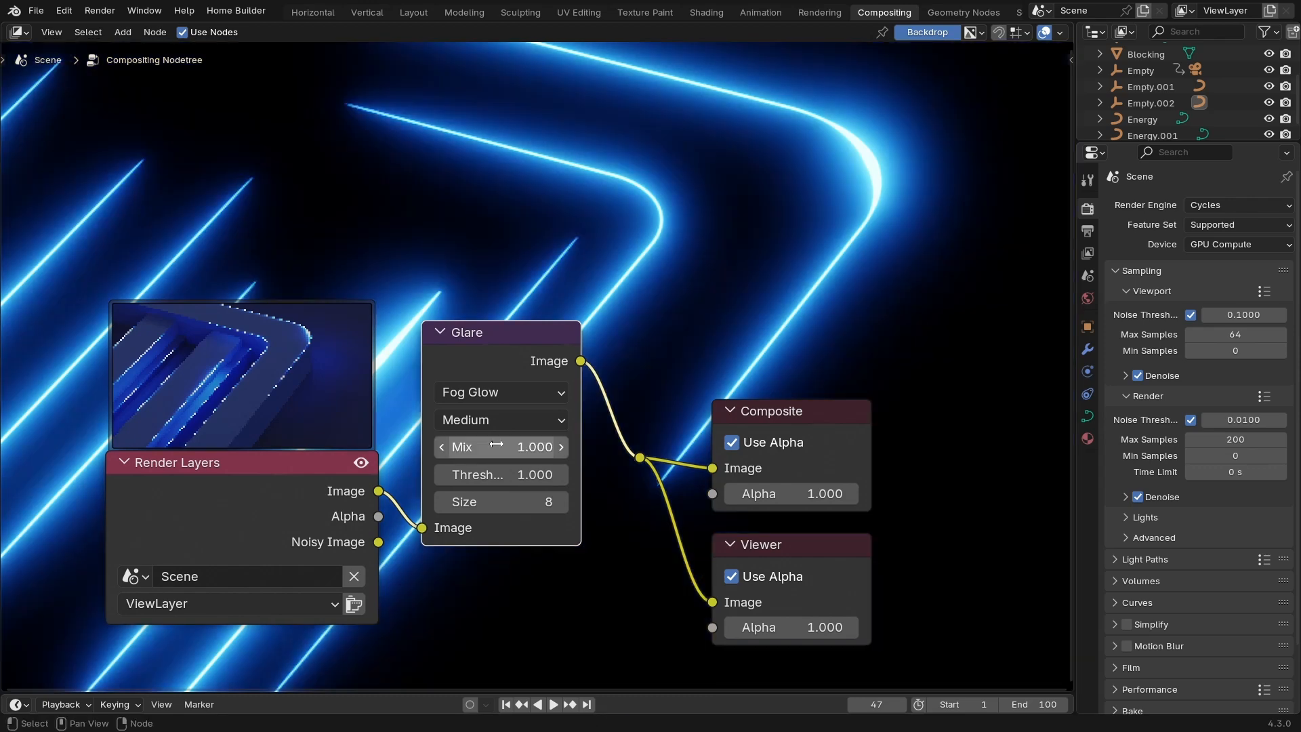
click(497, 444)
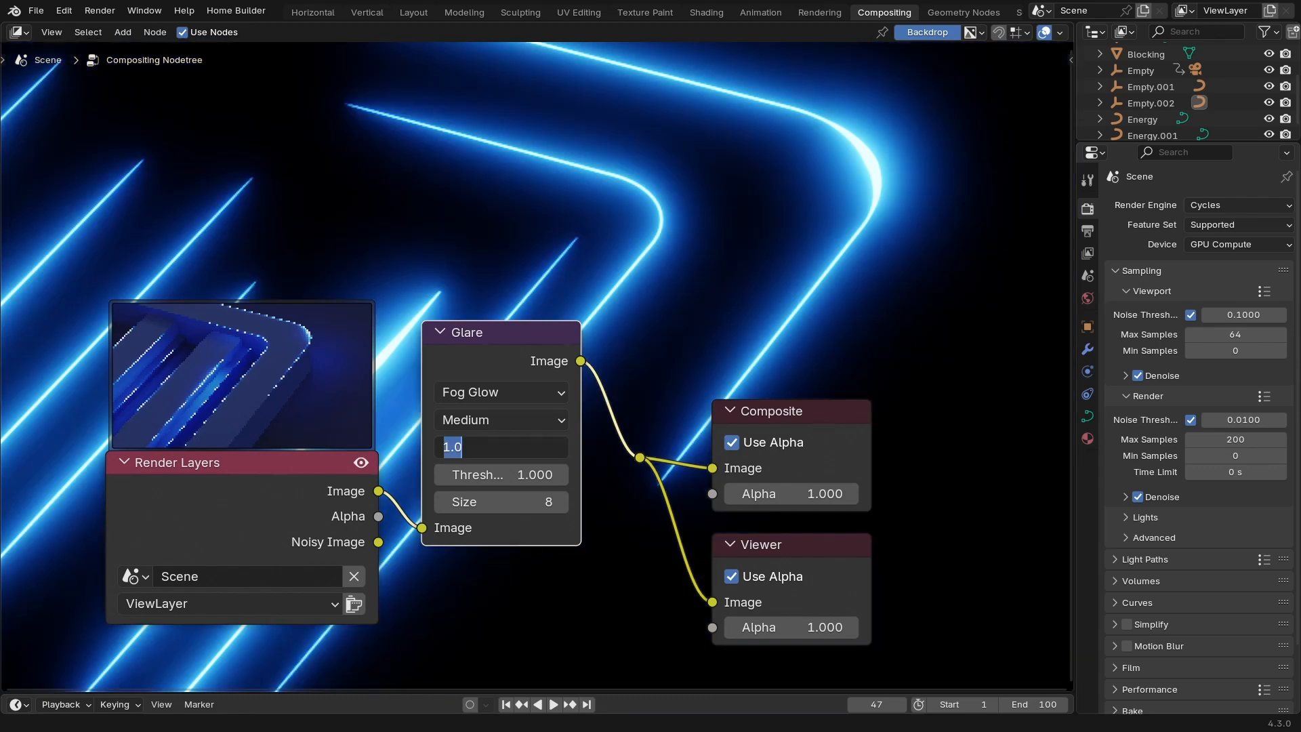
click(497, 445)
Set the Glare node's quality to High and its Mix to 0.2.
click(484, 424)
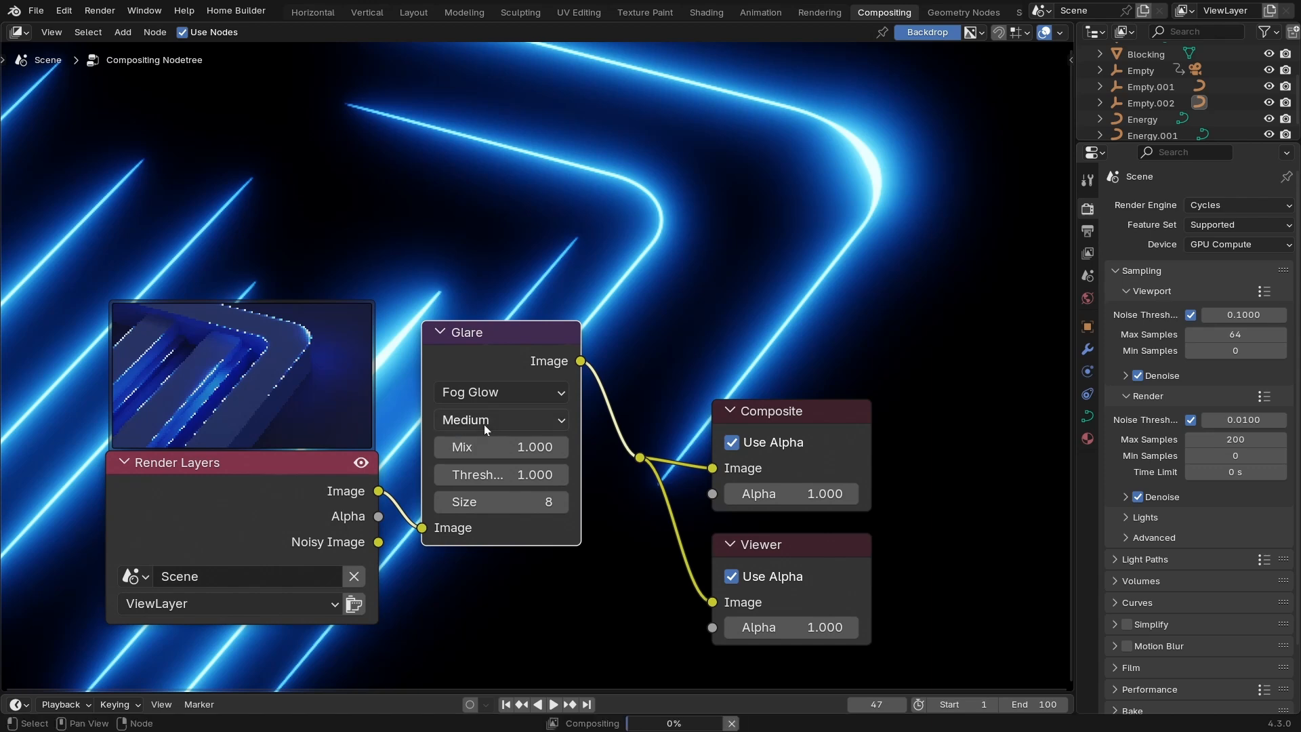
click(485, 424)
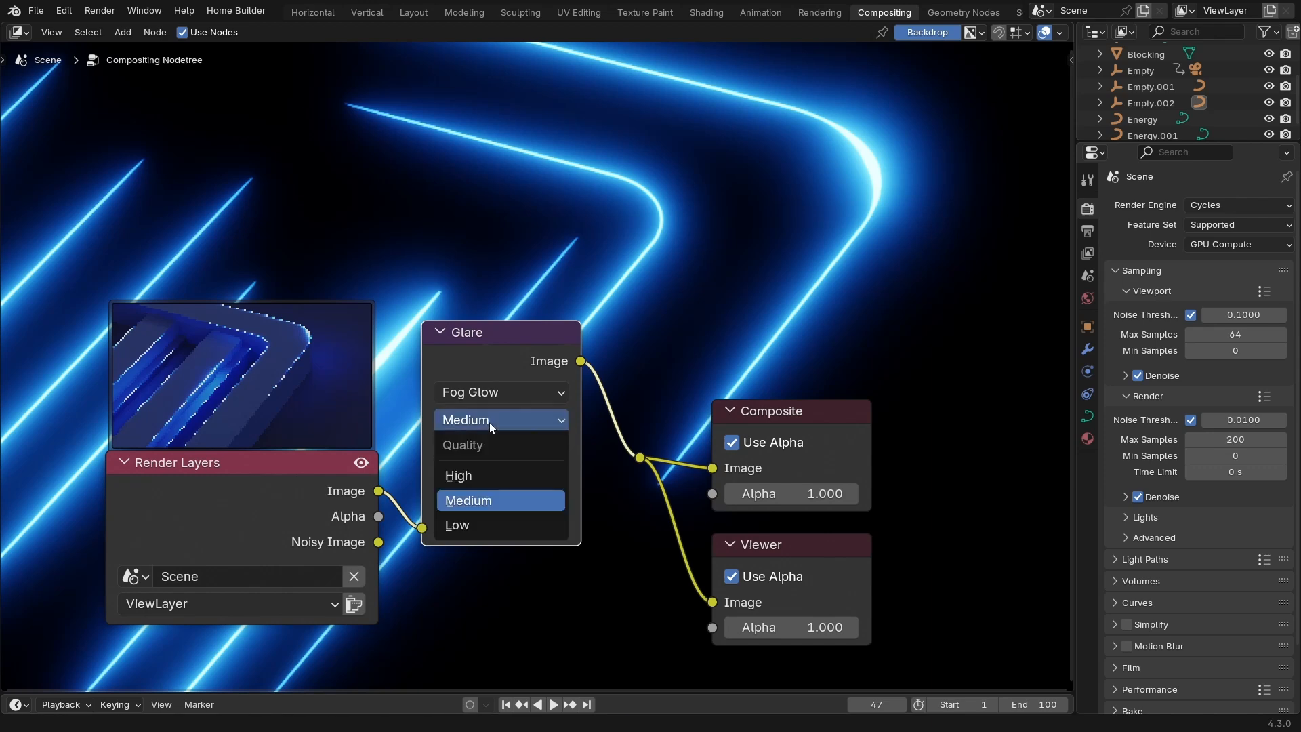
click(474, 475)
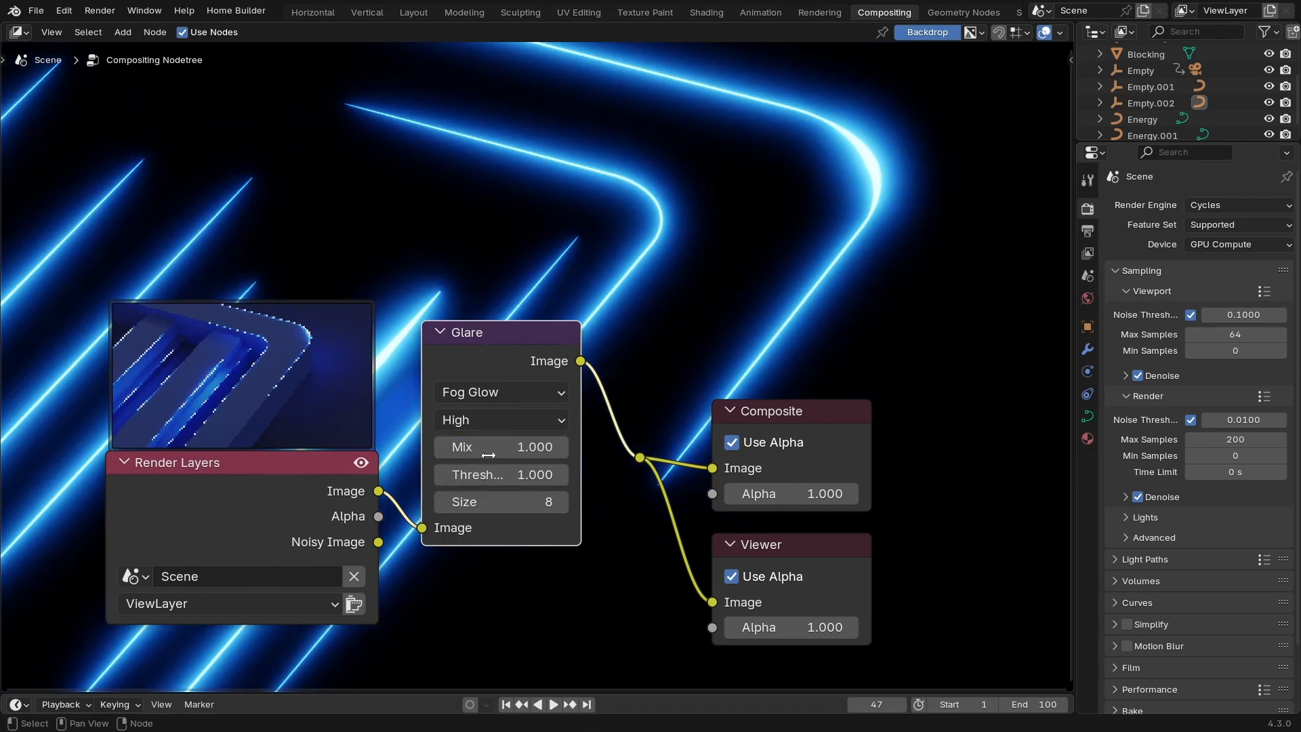
double_click(488, 447)
text(1.0)
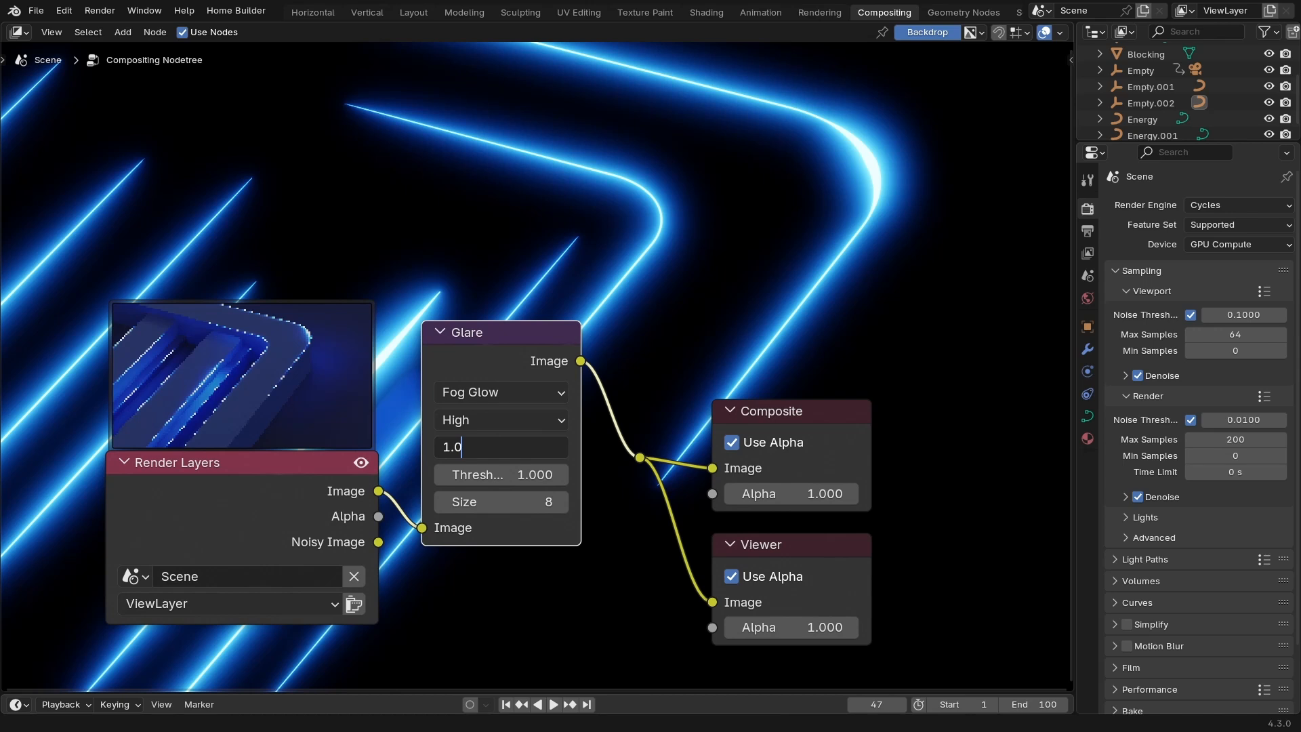
key(ctrl+a)
text(.2)
key(Return)
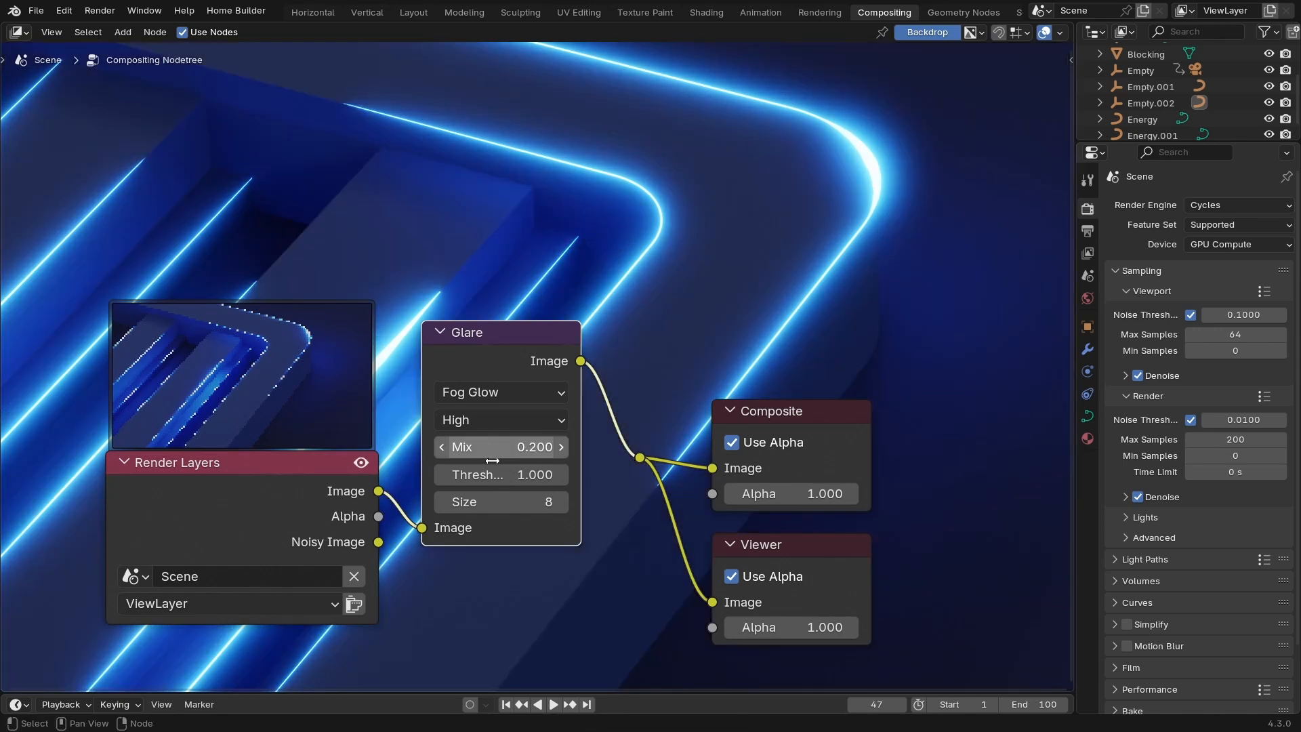
Set the Glare node's Threshold to 7 and reduce its Size to 6.
click(509, 474)
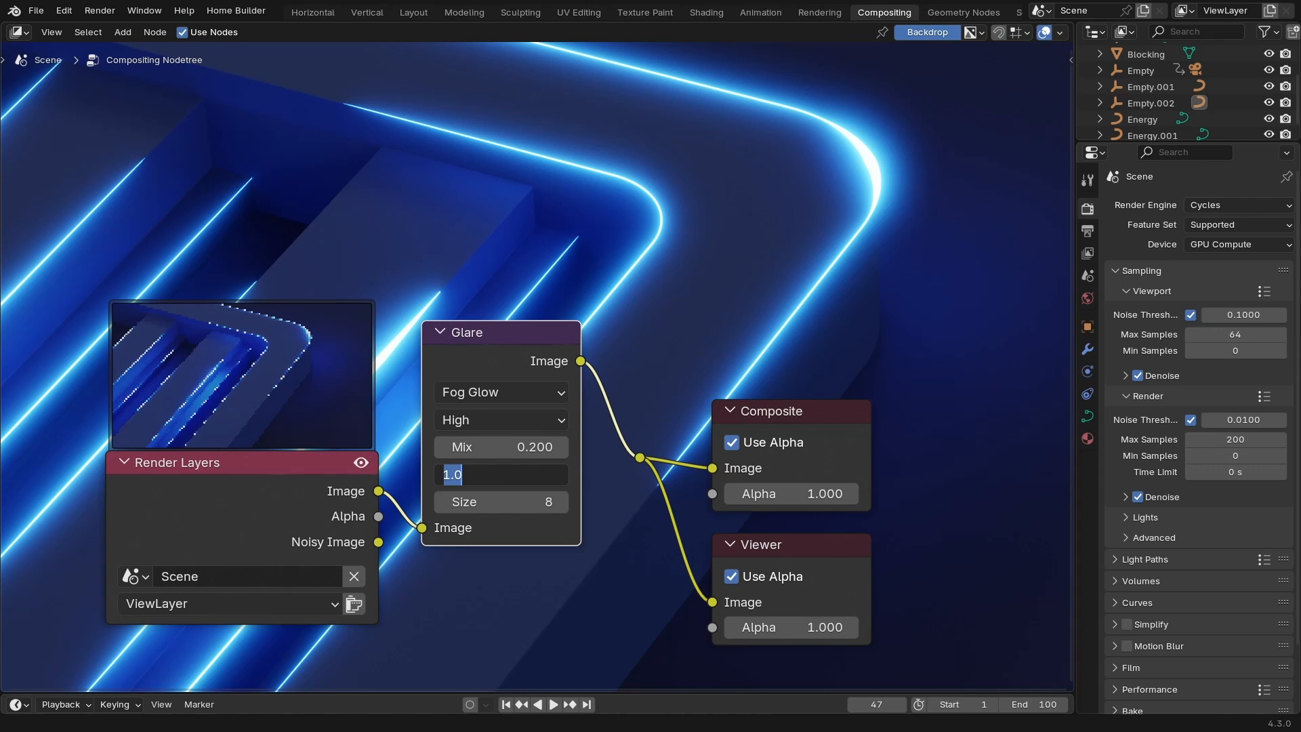
text(7)
key(Return)
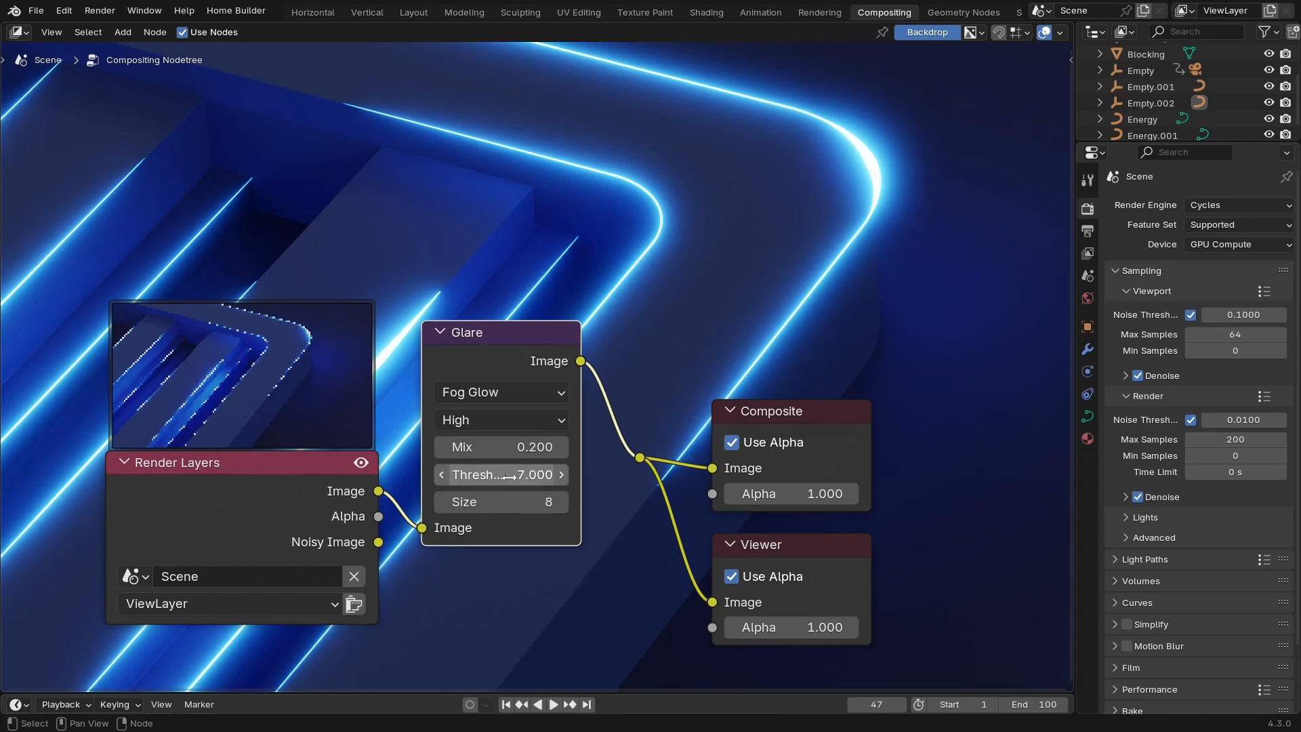
click(441, 502)
click(443, 502)
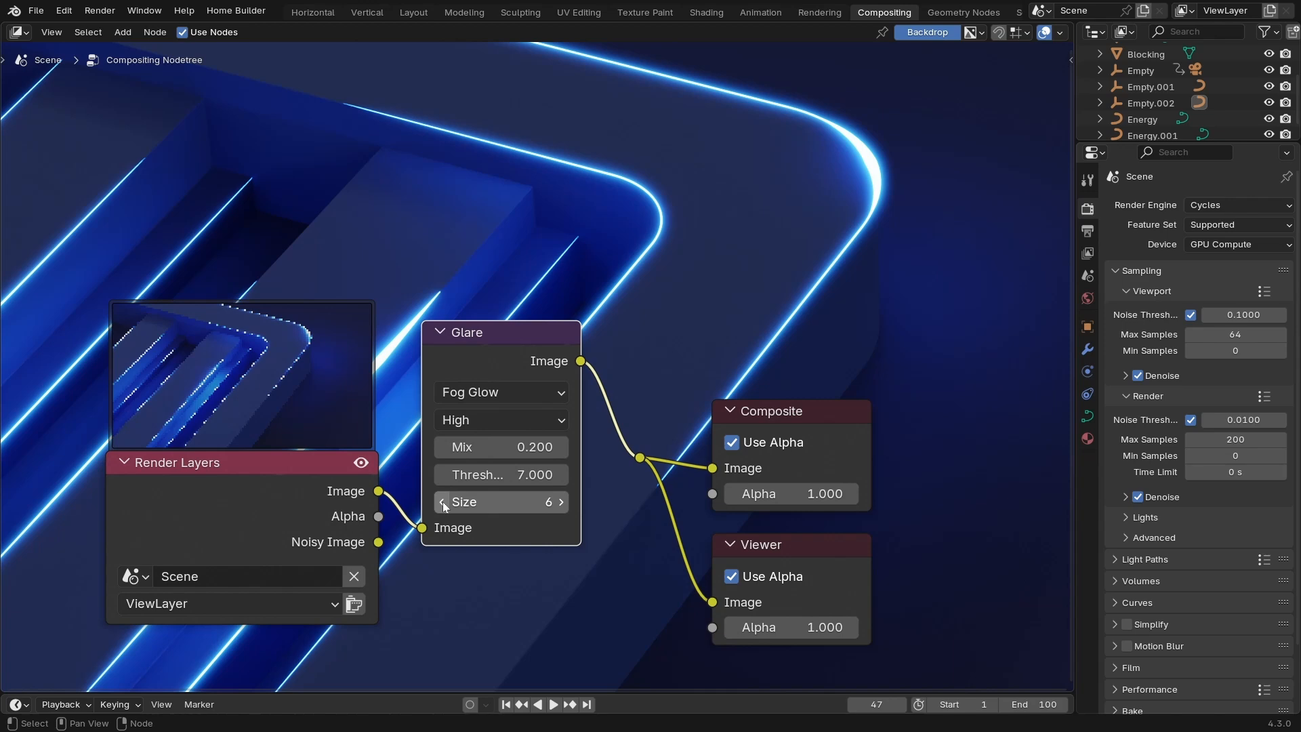
Reduce the Glare node's Size to 5.
click(442, 502)
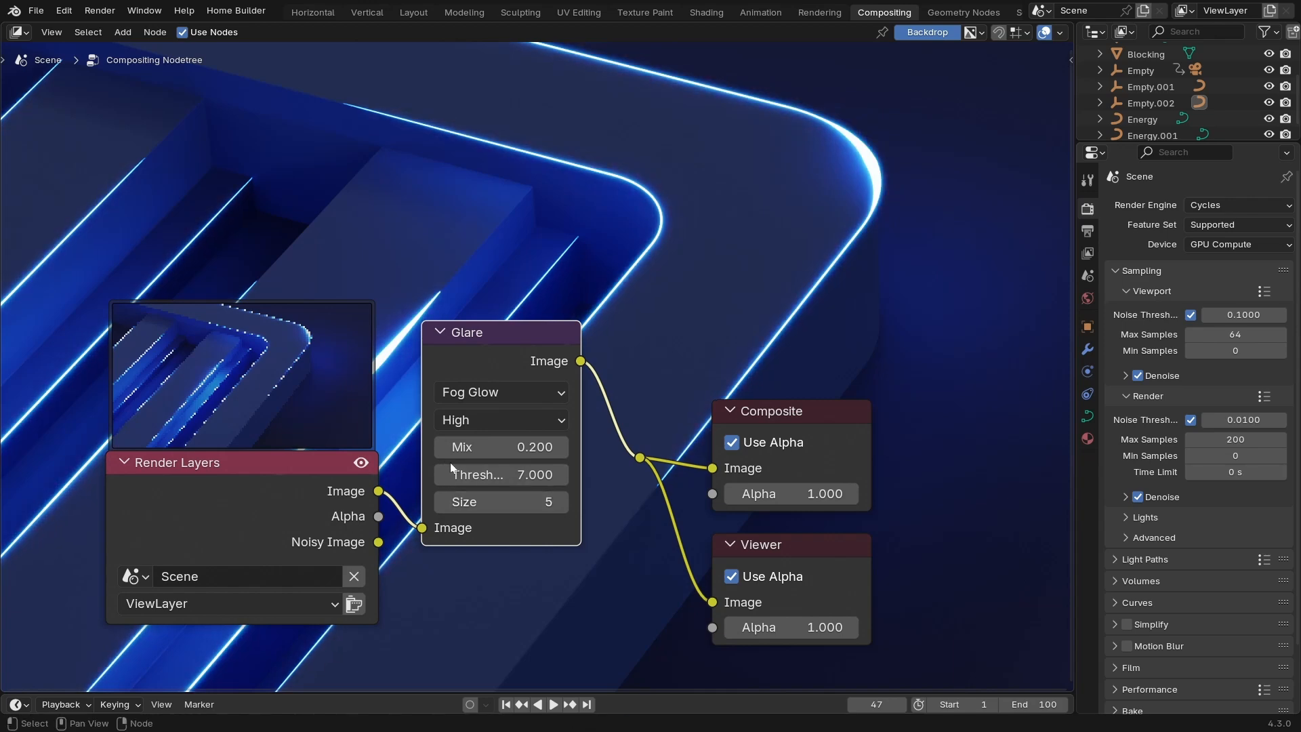
middle_drag(637, 325, 627, 397)
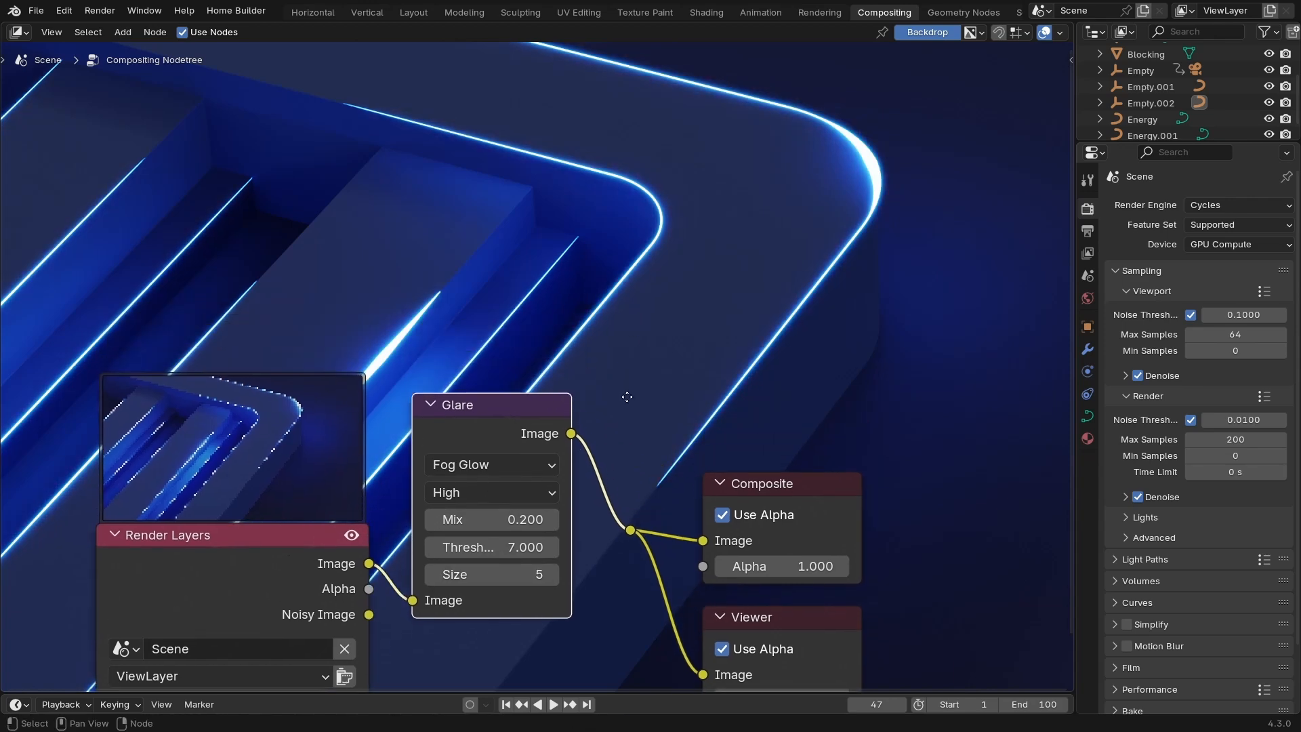
scroll(558, 405, down, 3)
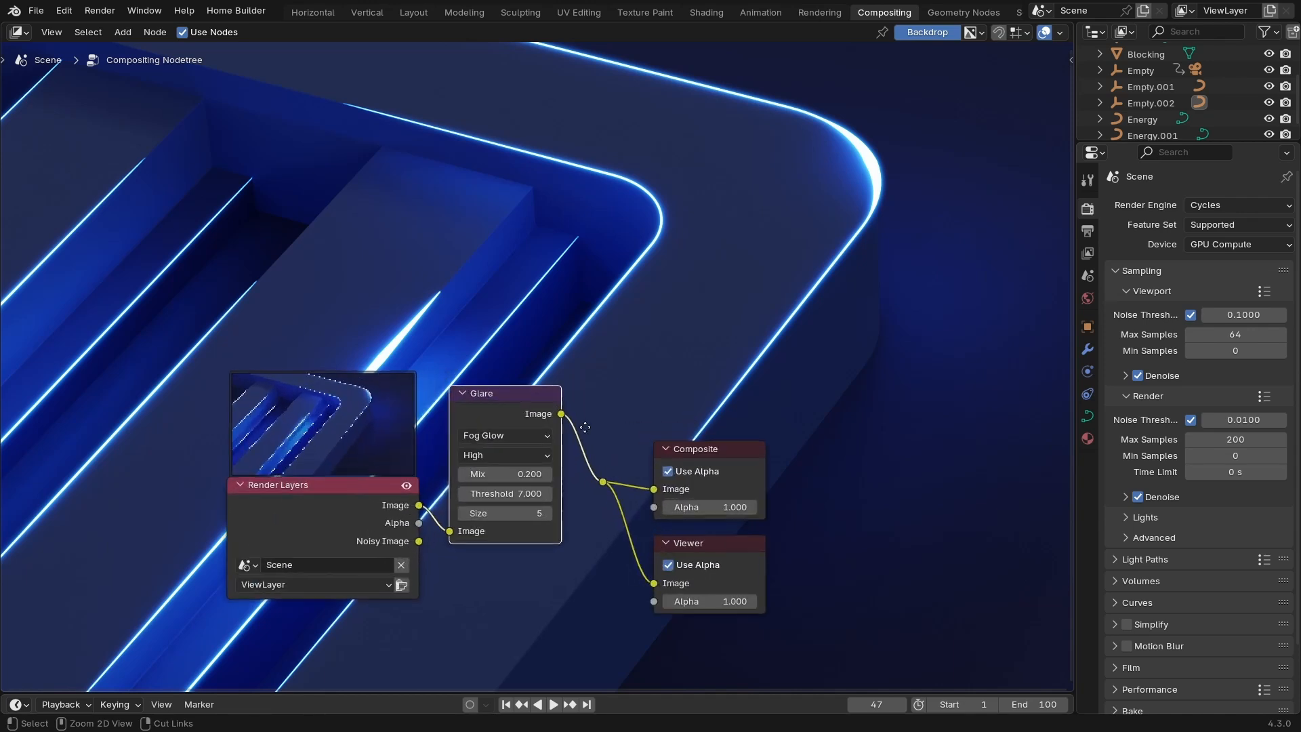
middle_drag(603, 397, 790, 519)
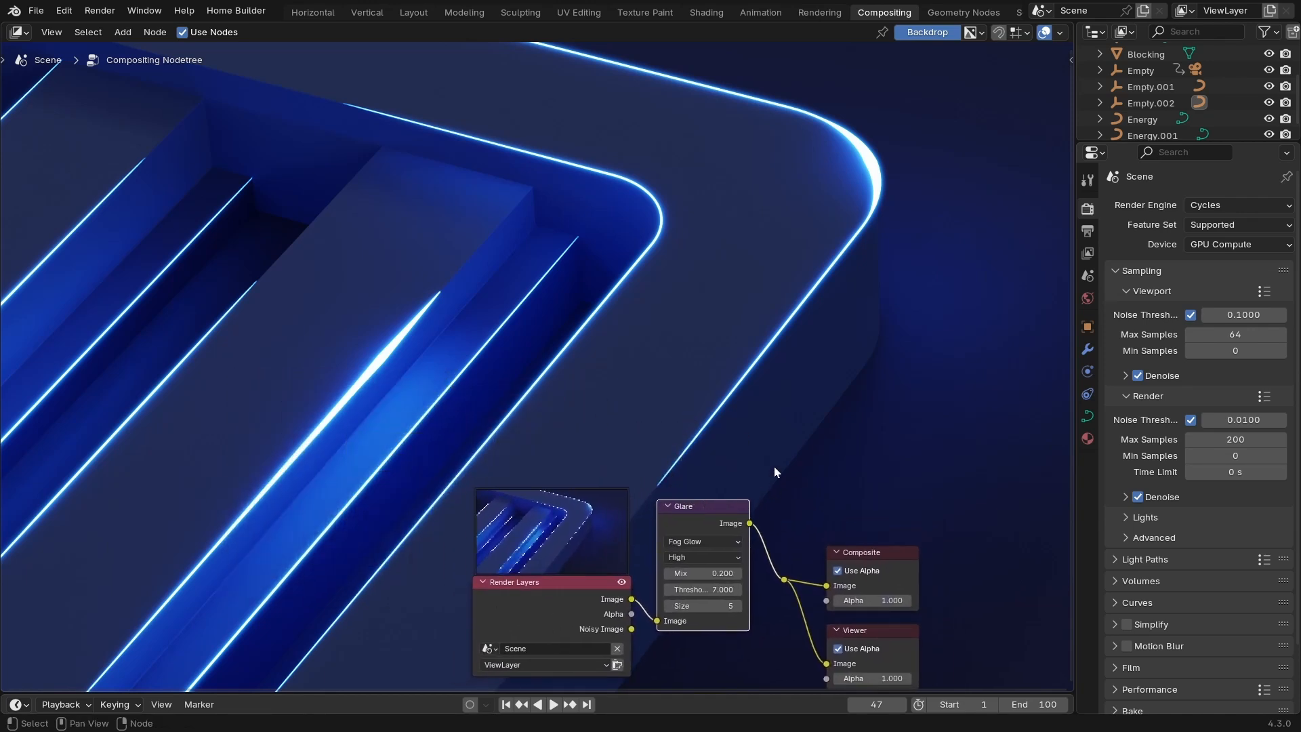
Compare the render with and without the fog glow by repeatedly muting and unmuting the Glare node.
drag(774, 471, 702, 525)
key(m)
key(m)
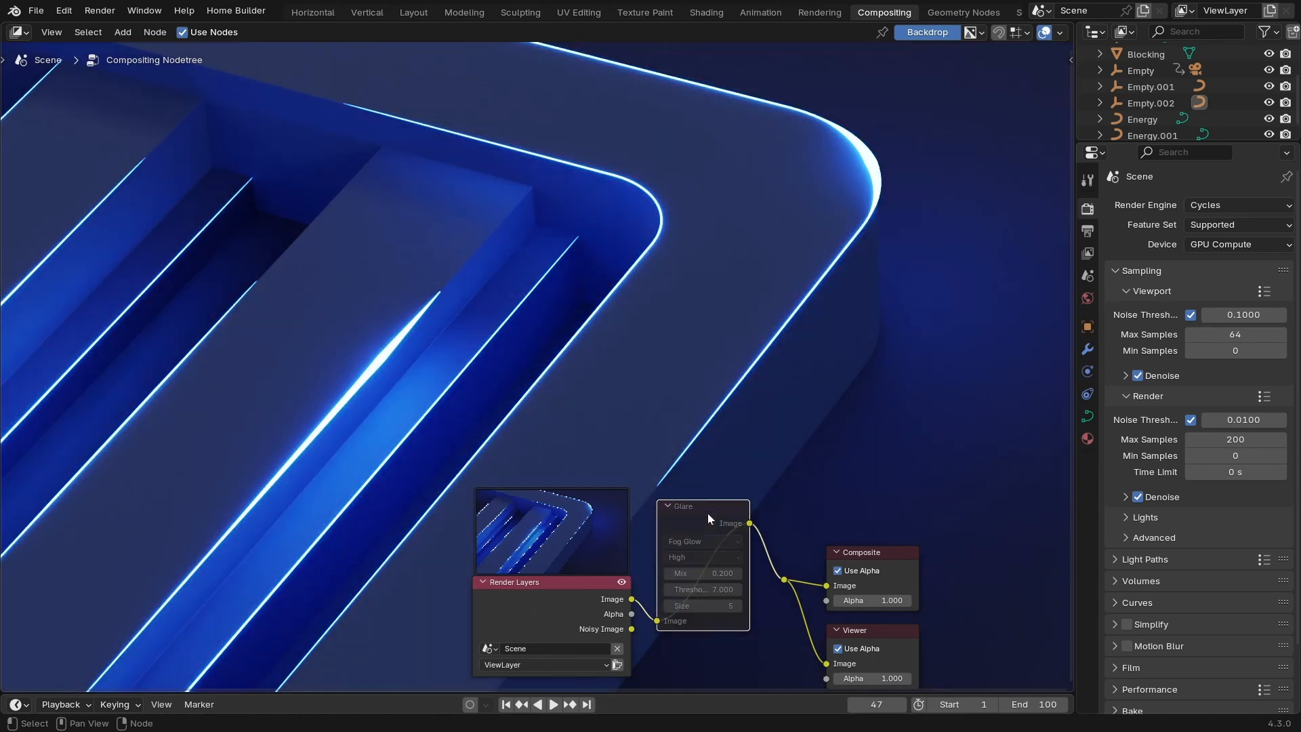
key(m)
key(m)
key(m)
key(m)
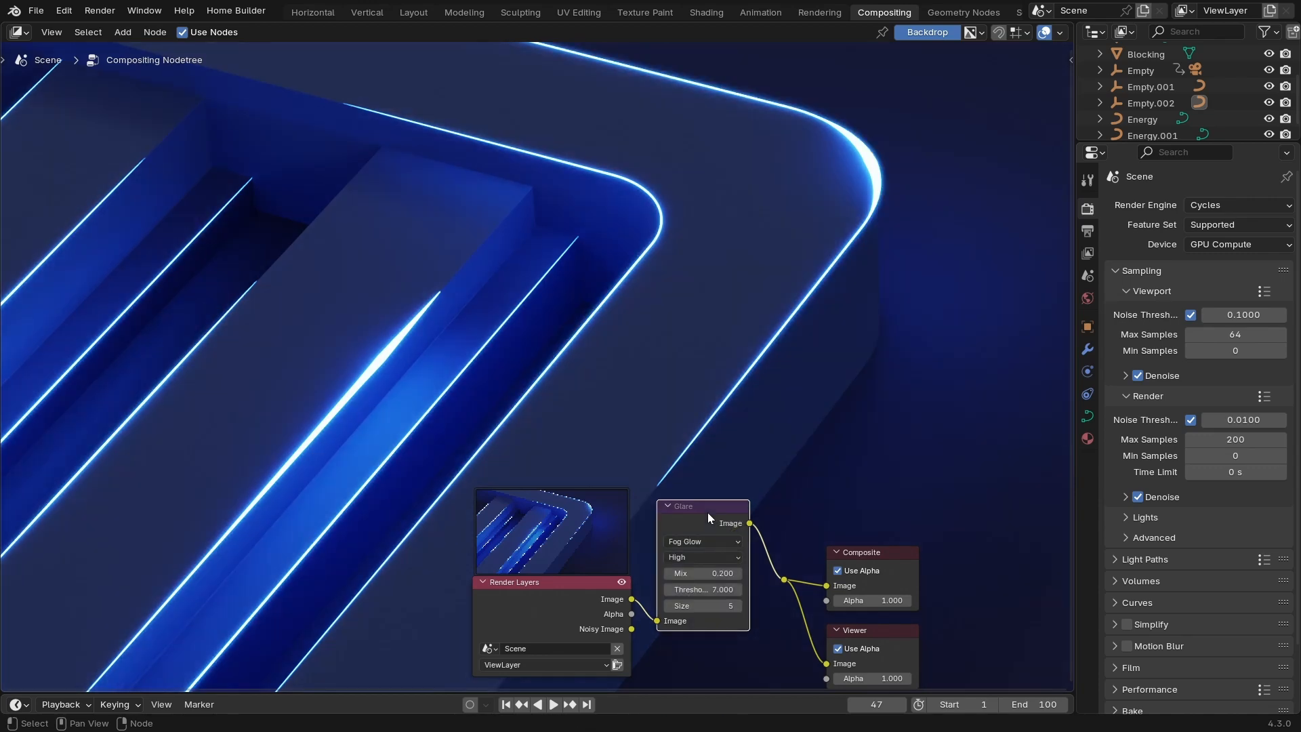
key(m)
key(m)
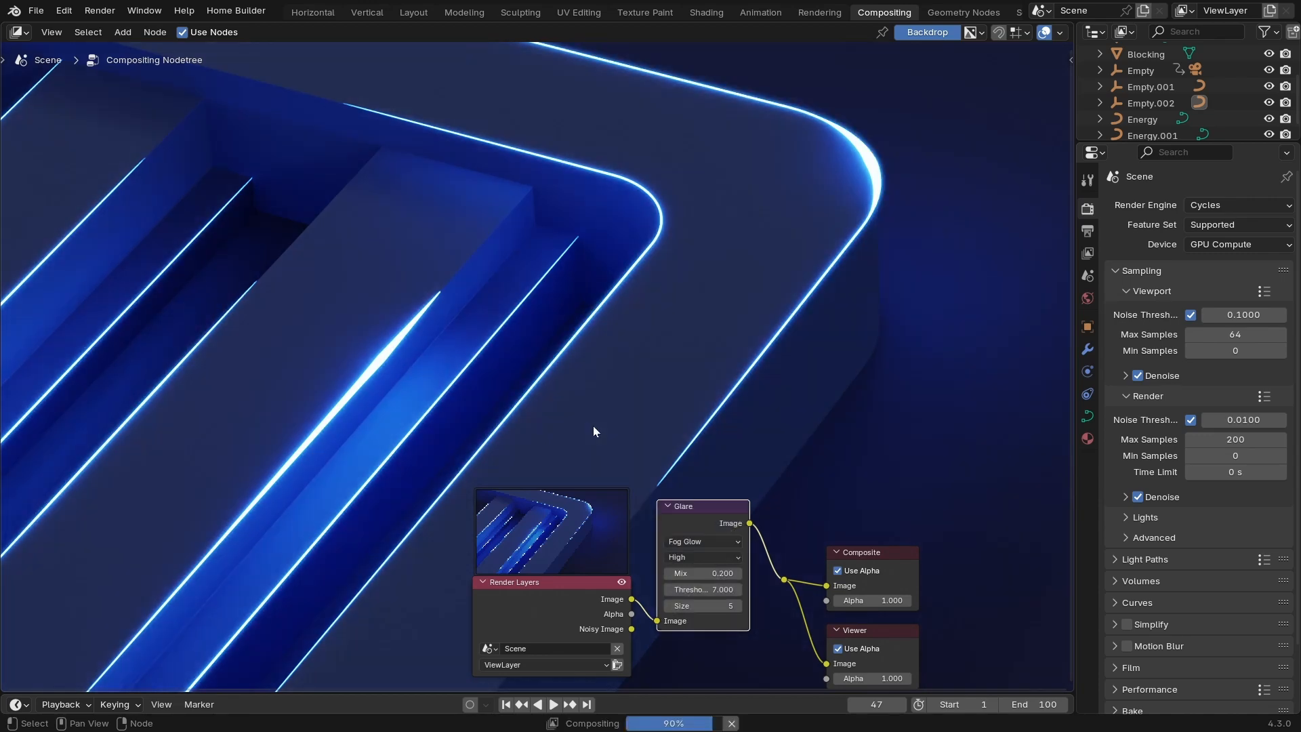
key(m)
key(m)
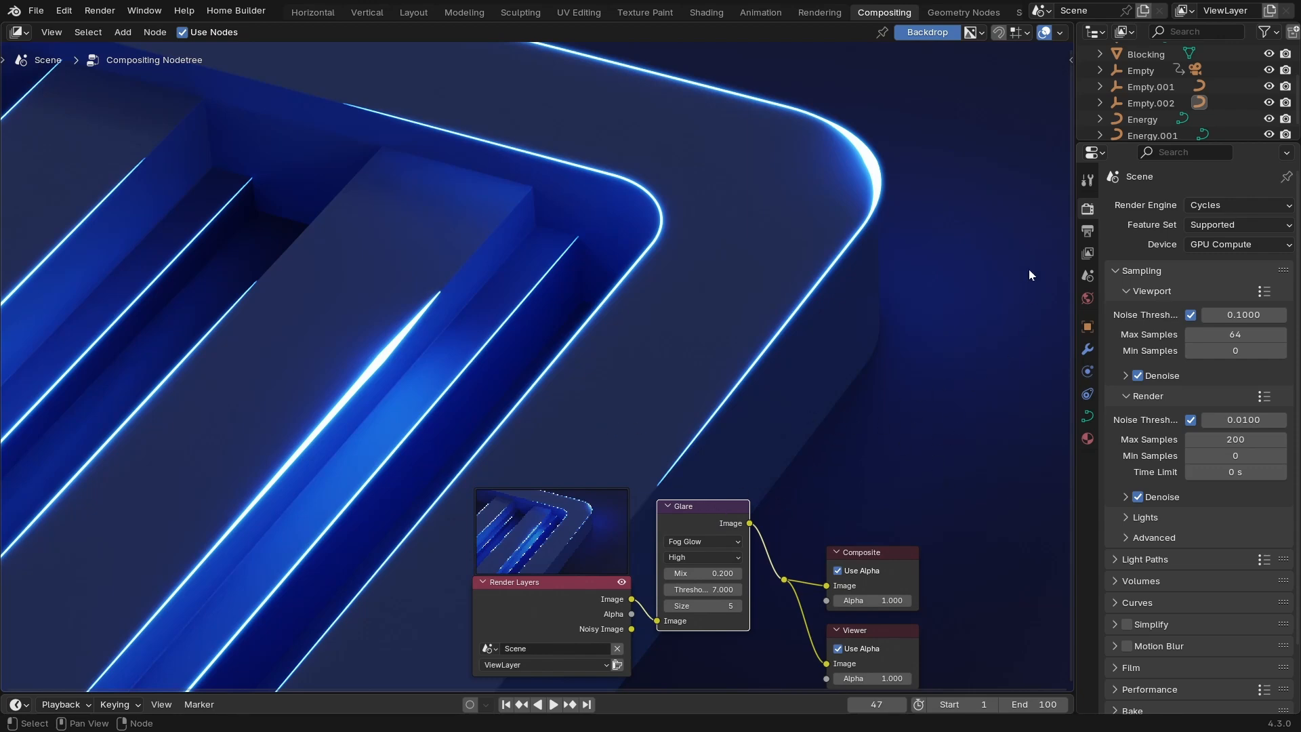
key(m)
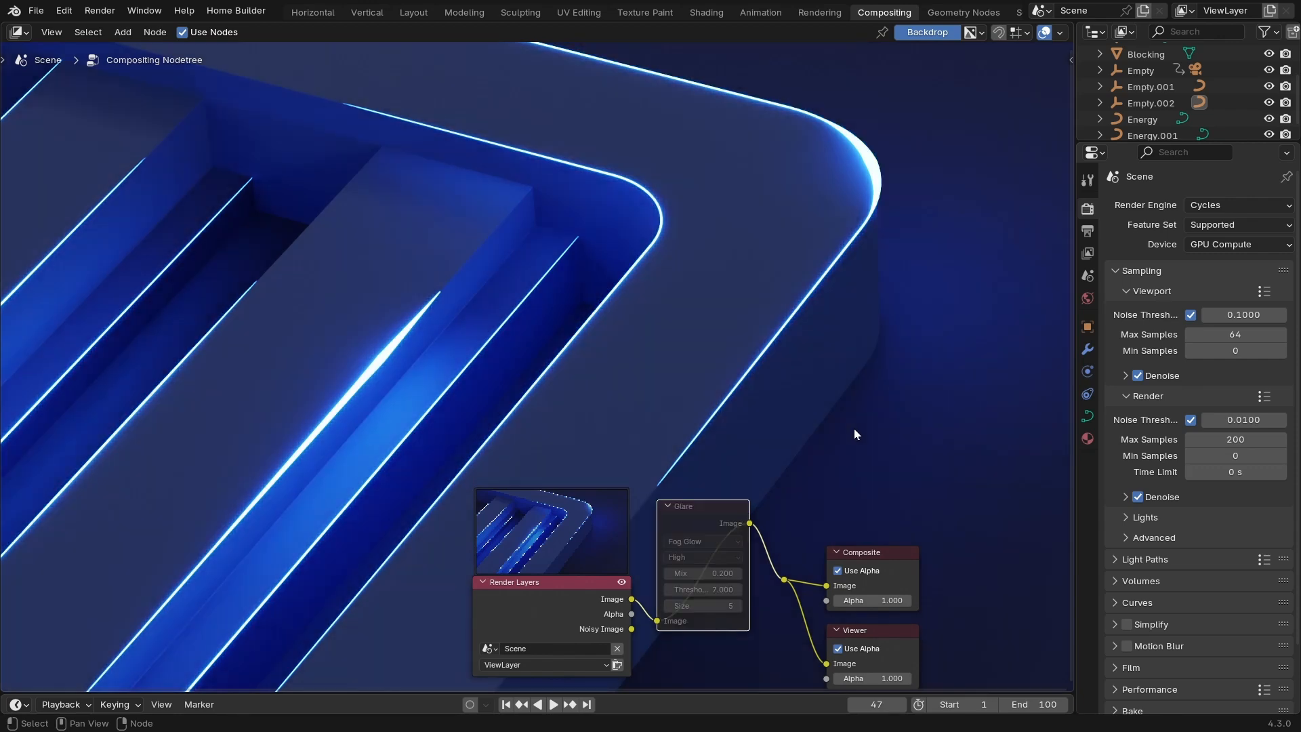
key(m)
key(m)
key(m)
key(m)
key(m)
key(m)
key(m)
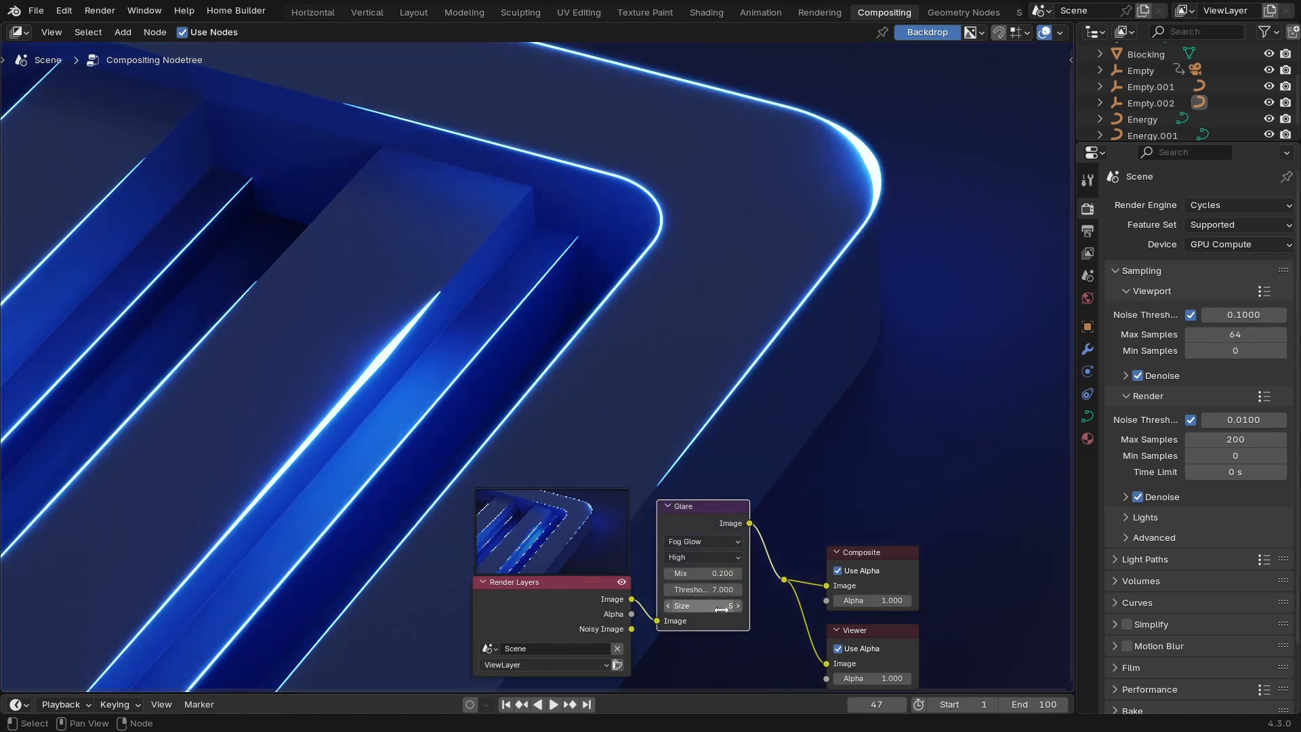
Move the Glare node down between Render Layers and the output nodes, and check its effect by muting and unmuting it.
scroll(784, 531, up, 3)
middle_drag(812, 616, 538, 331)
ctrl+middle_drag(541, 359, 568, 501)
middle_drag(568, 474, 690, 600)
mouse_move(706, 549)
ctrl+middle_down()
mouse_move(738, 524)
mouse_move(714, 564)
ctrl+middle_up()
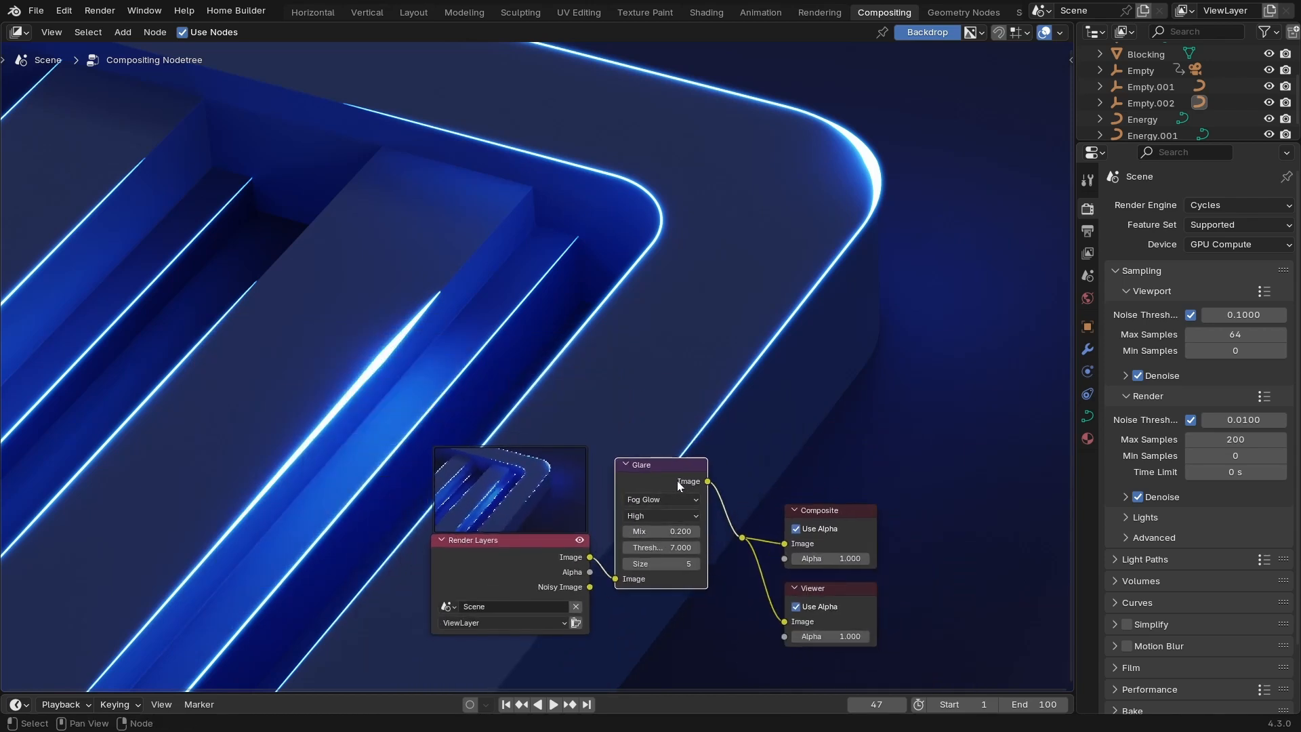
drag(667, 468, 675, 511)
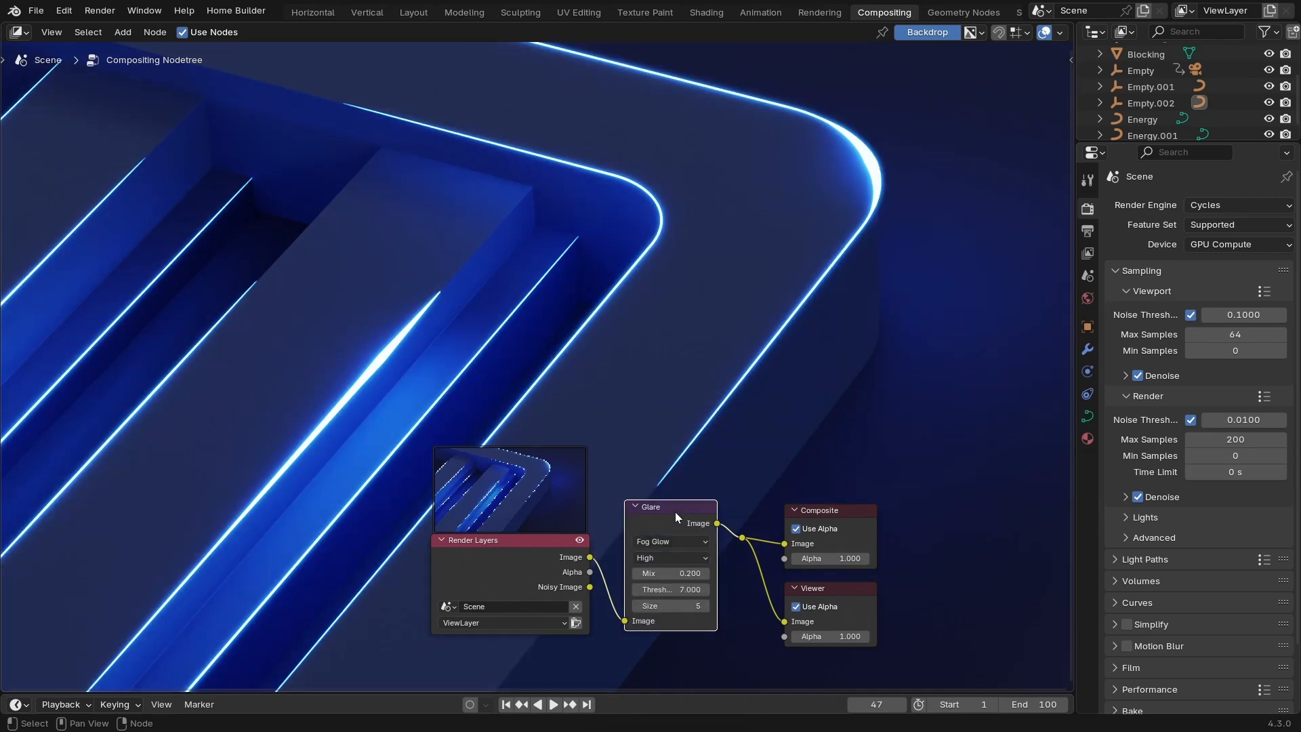
key(m)
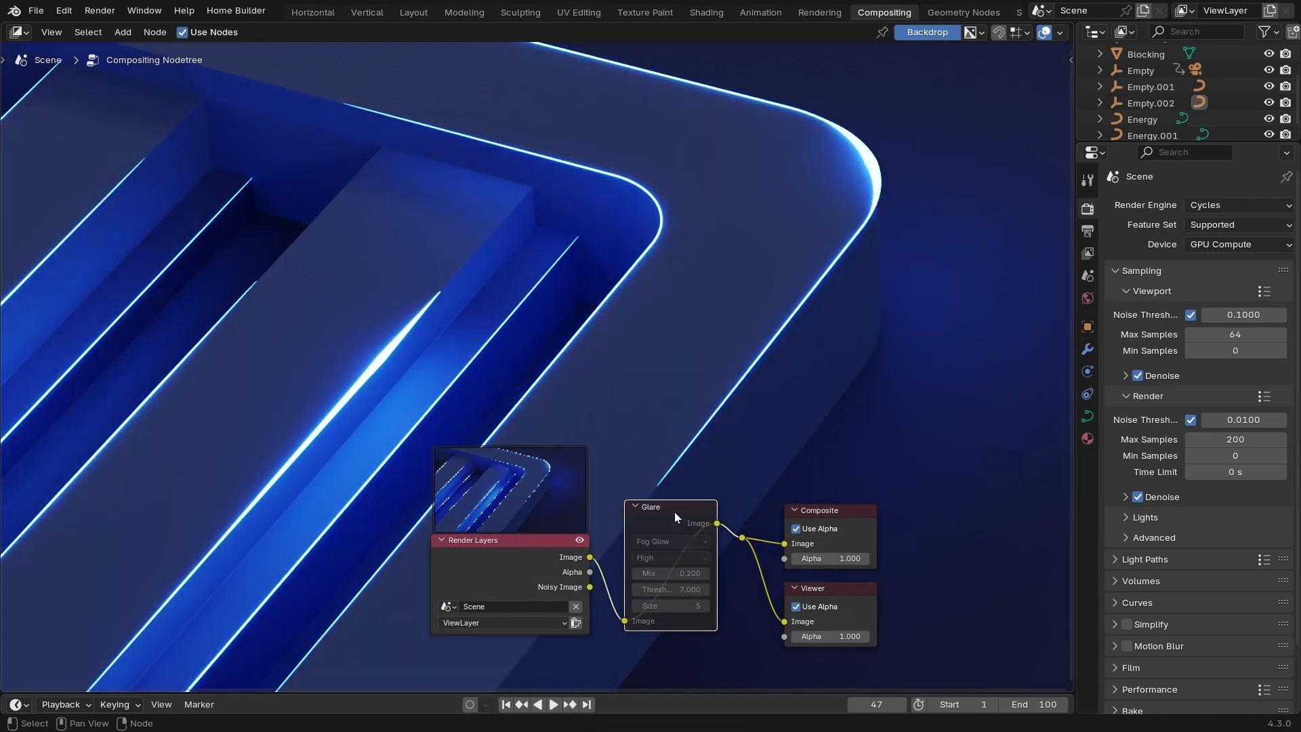
key(m)
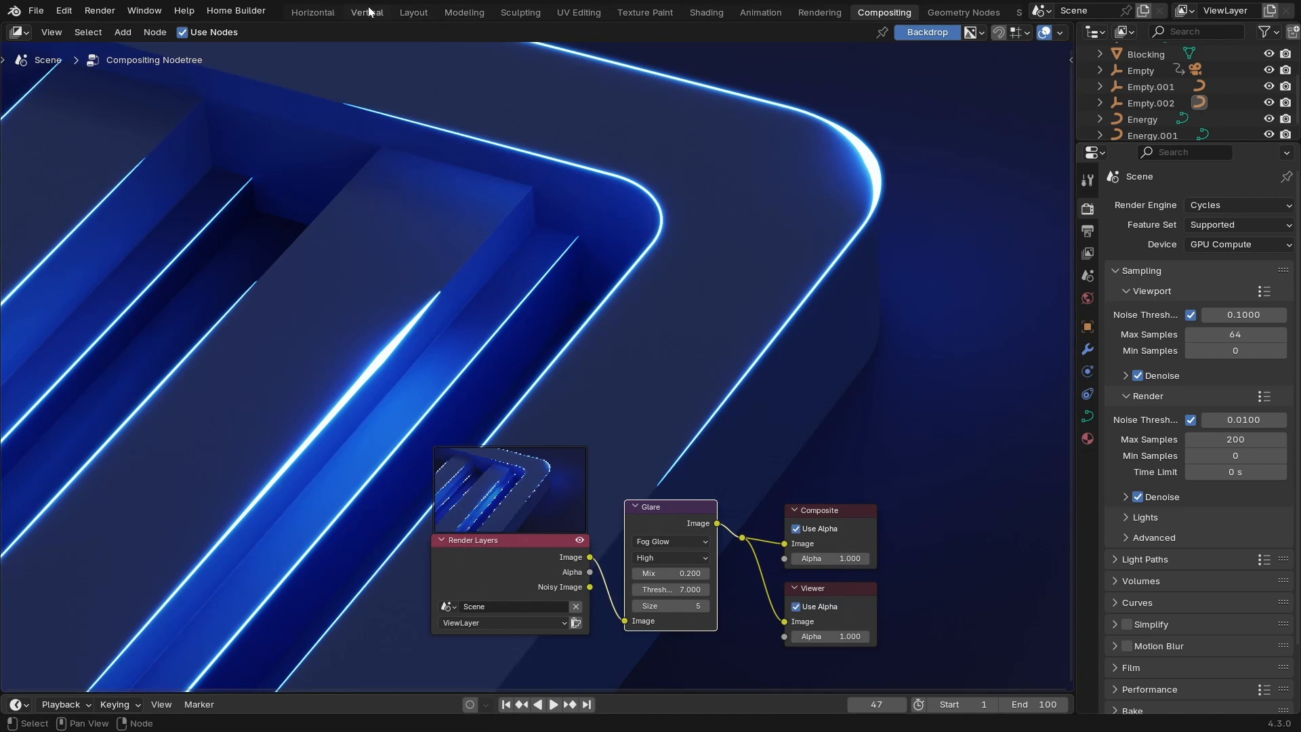
Return to the Layout workspace and rewind the animation to frame 1.
click(414, 13)
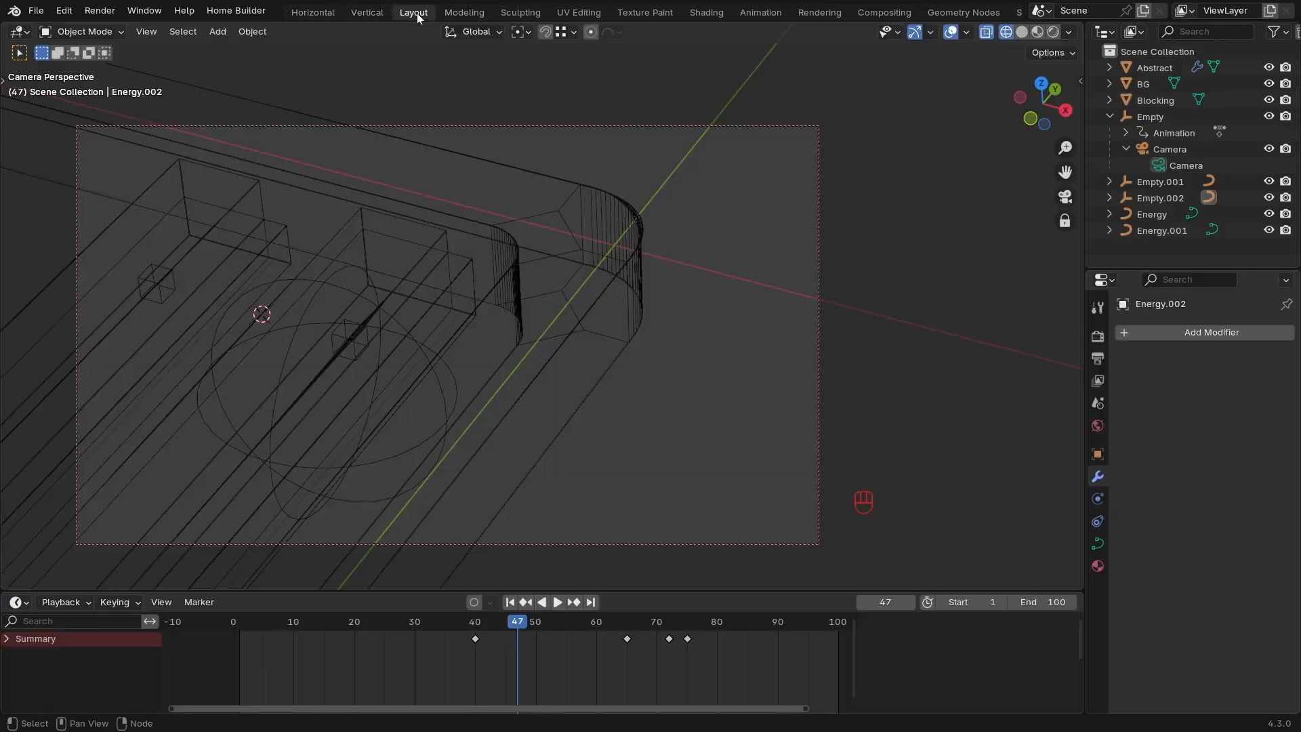
click(642, 417)
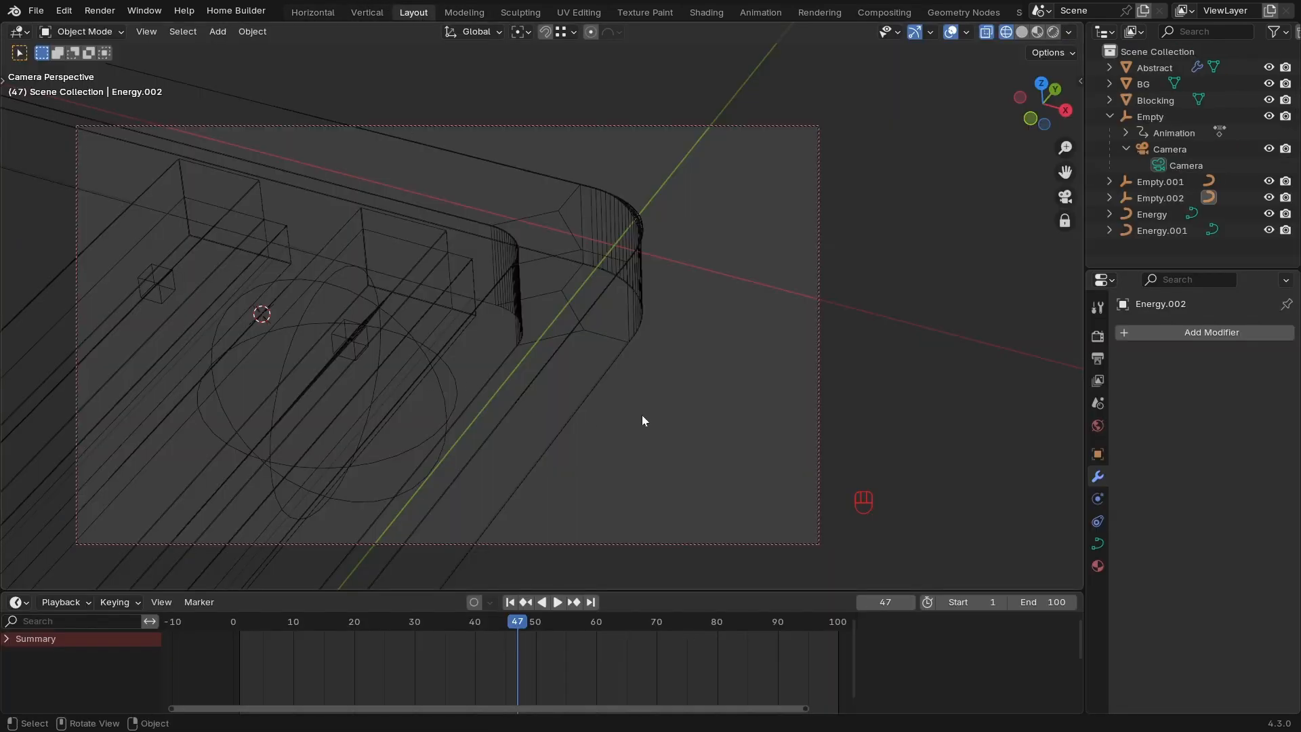
click(510, 603)
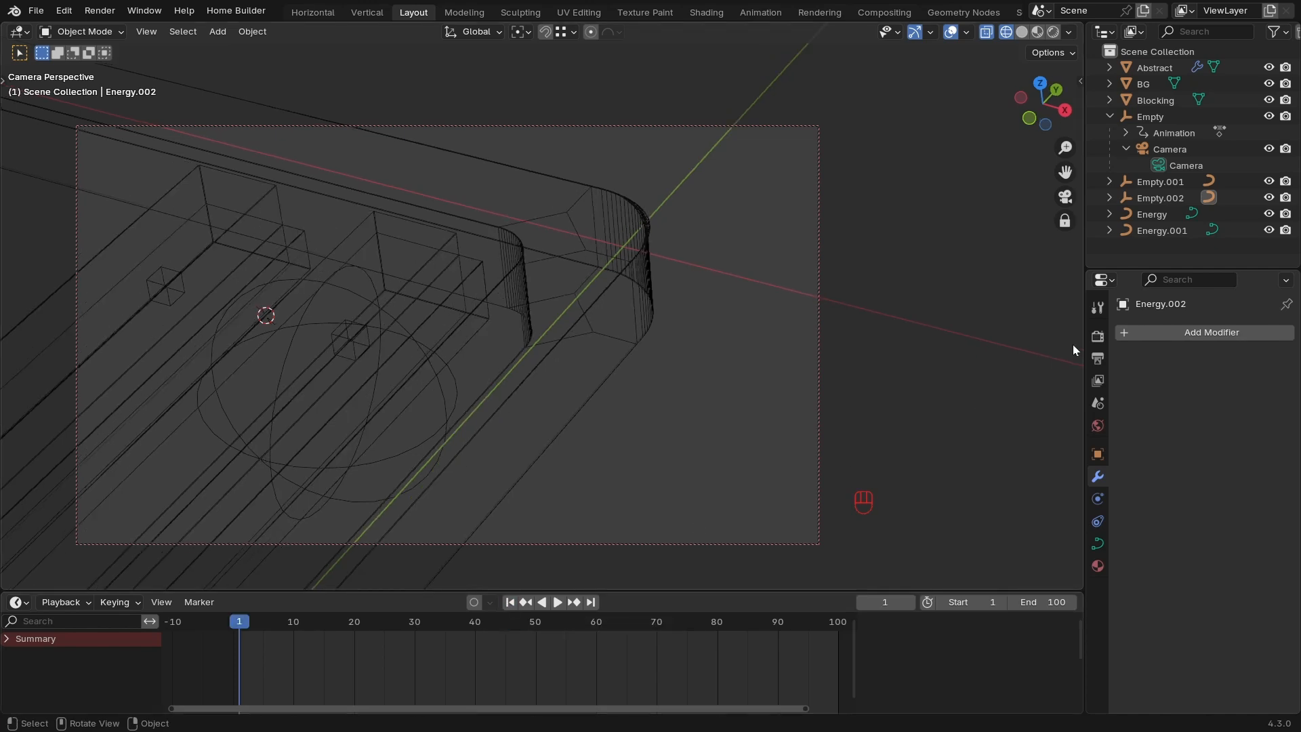
Show the scene's output properties, review the format and frame range settings, and collapse both sections.
click(1097, 359)
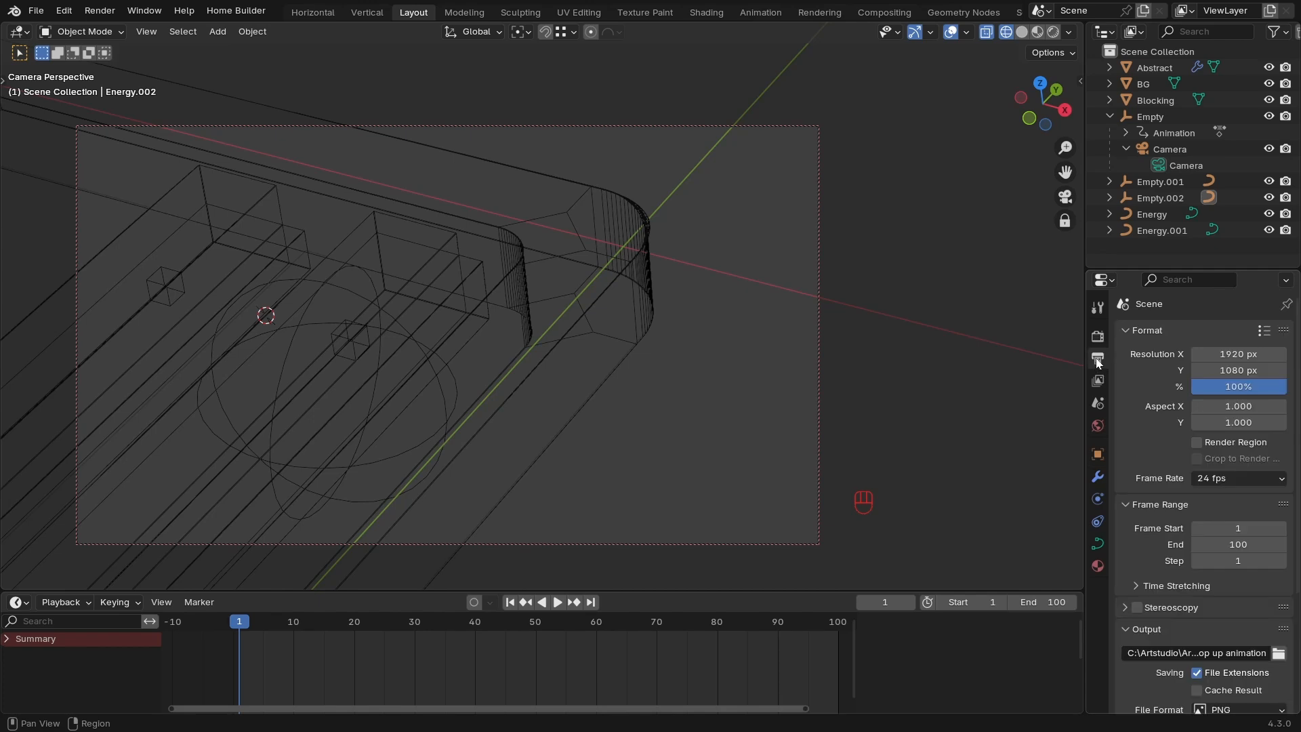
click(1125, 329)
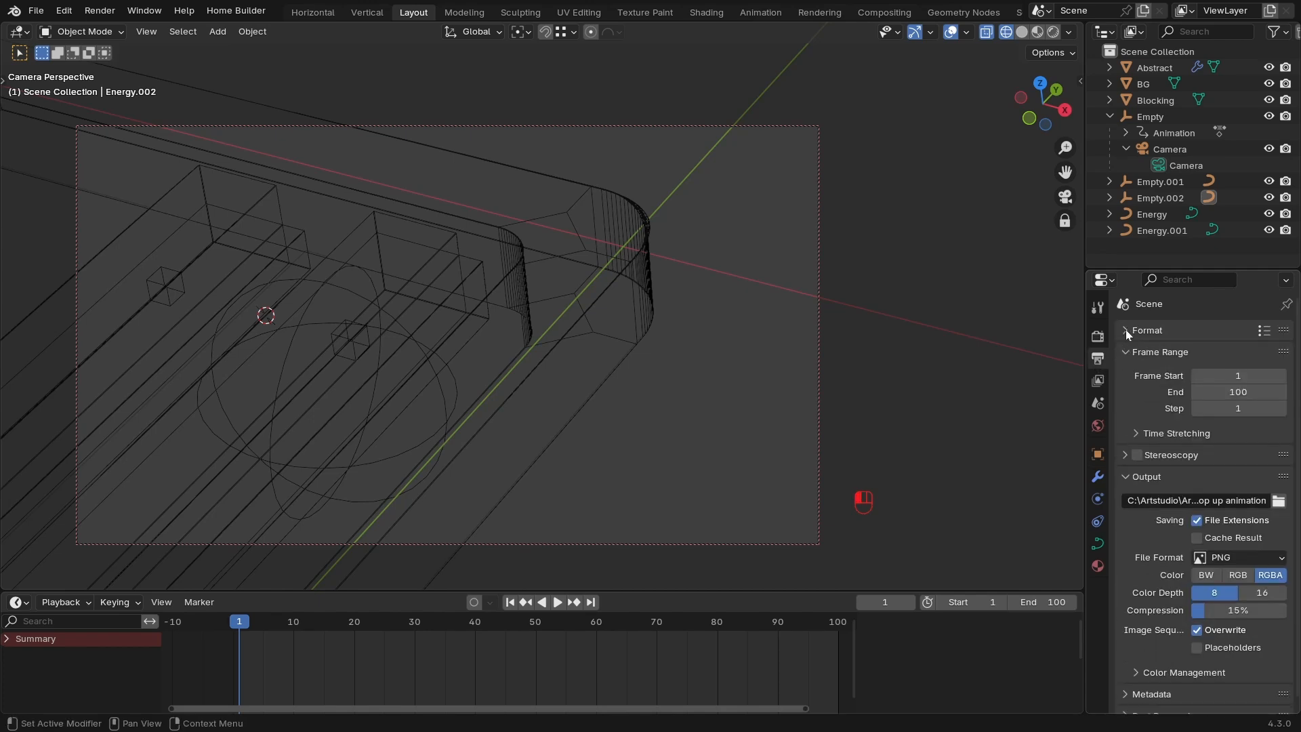
click(1123, 331)
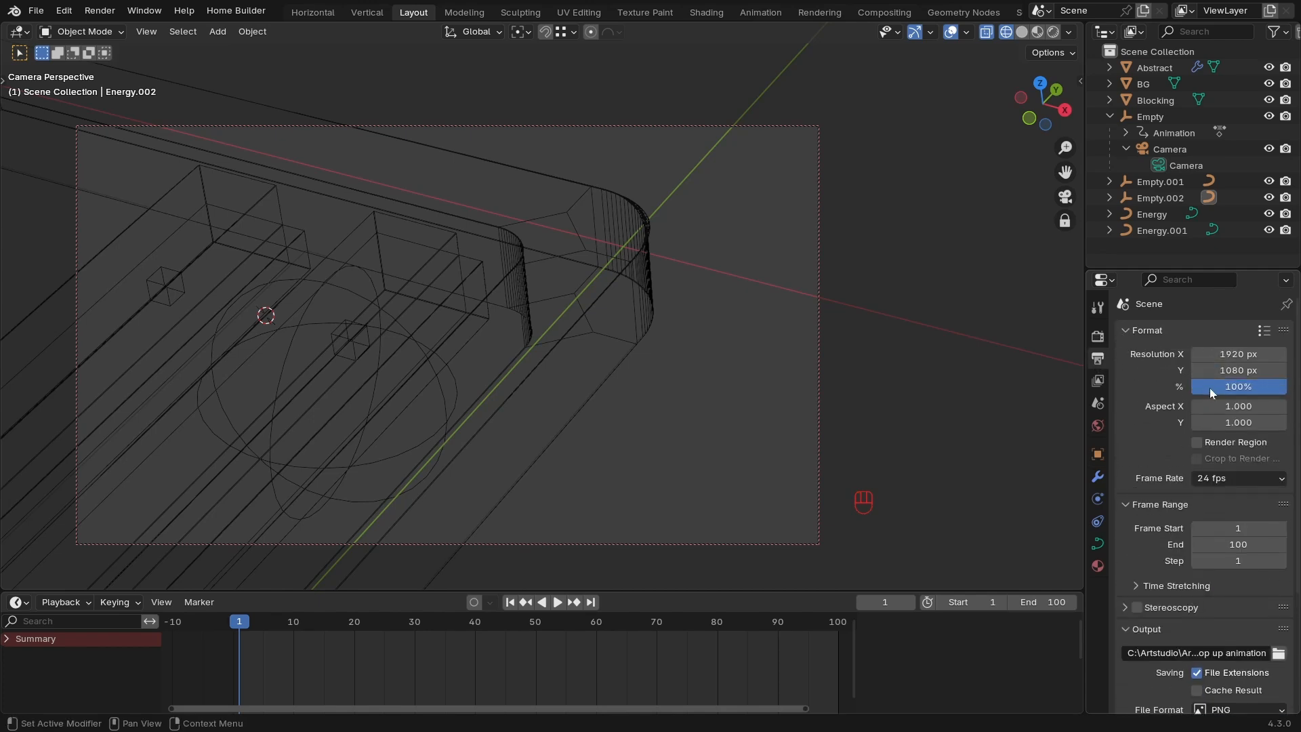
click(1125, 331)
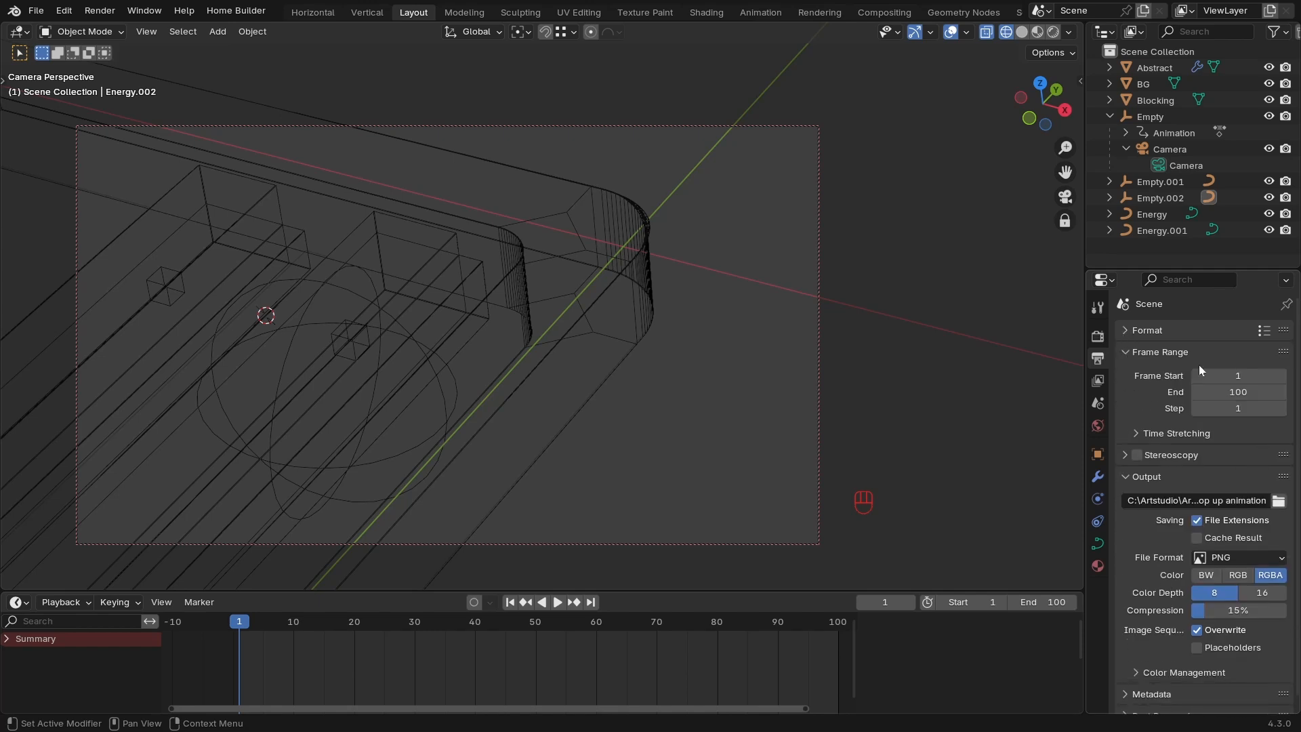
click(1126, 355)
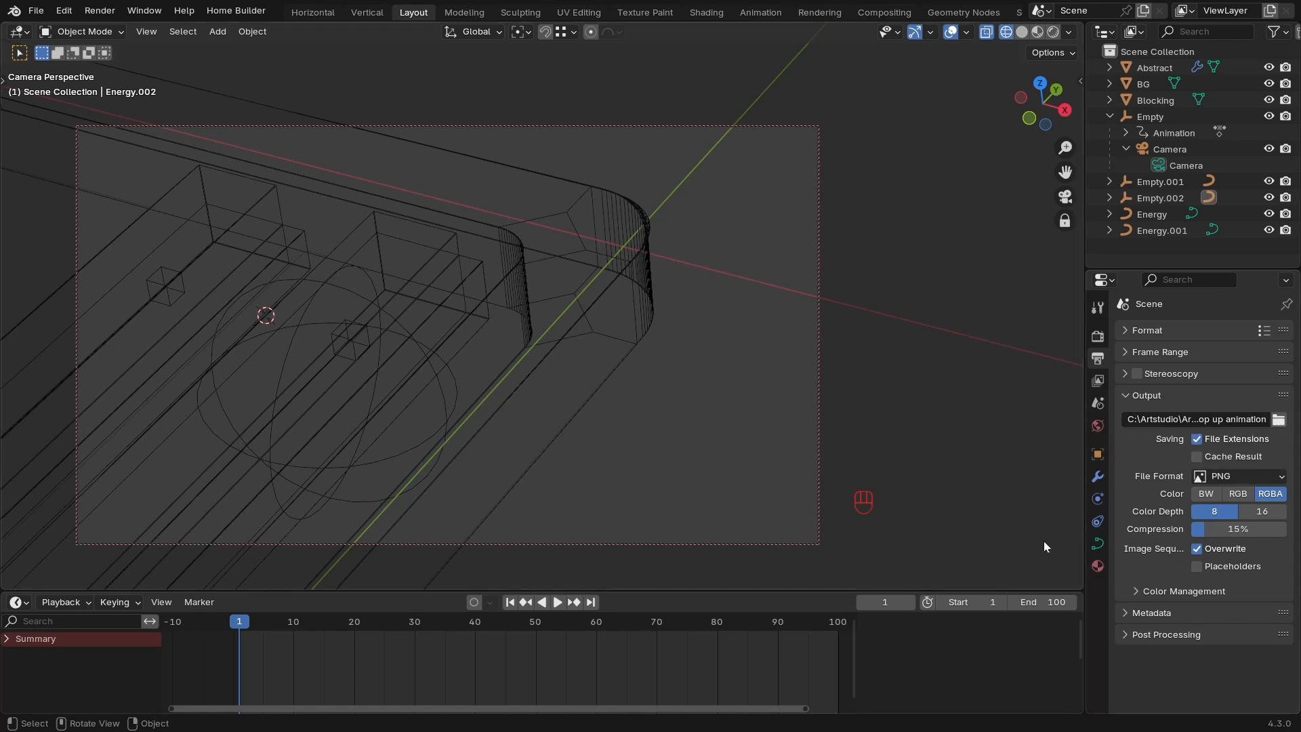
Set the render output to the Animation folder inside the render folder, with the file name "Abstract glowing effects".
click(98, 11)
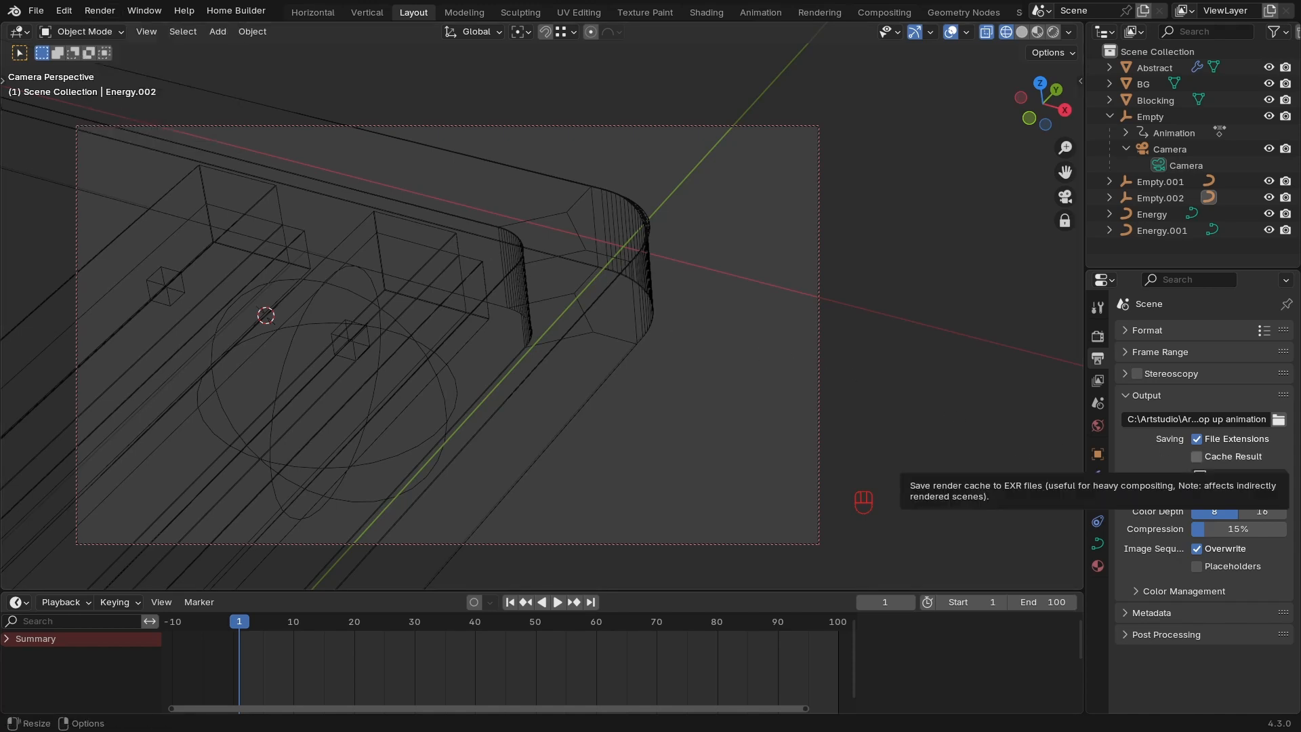
click(1279, 419)
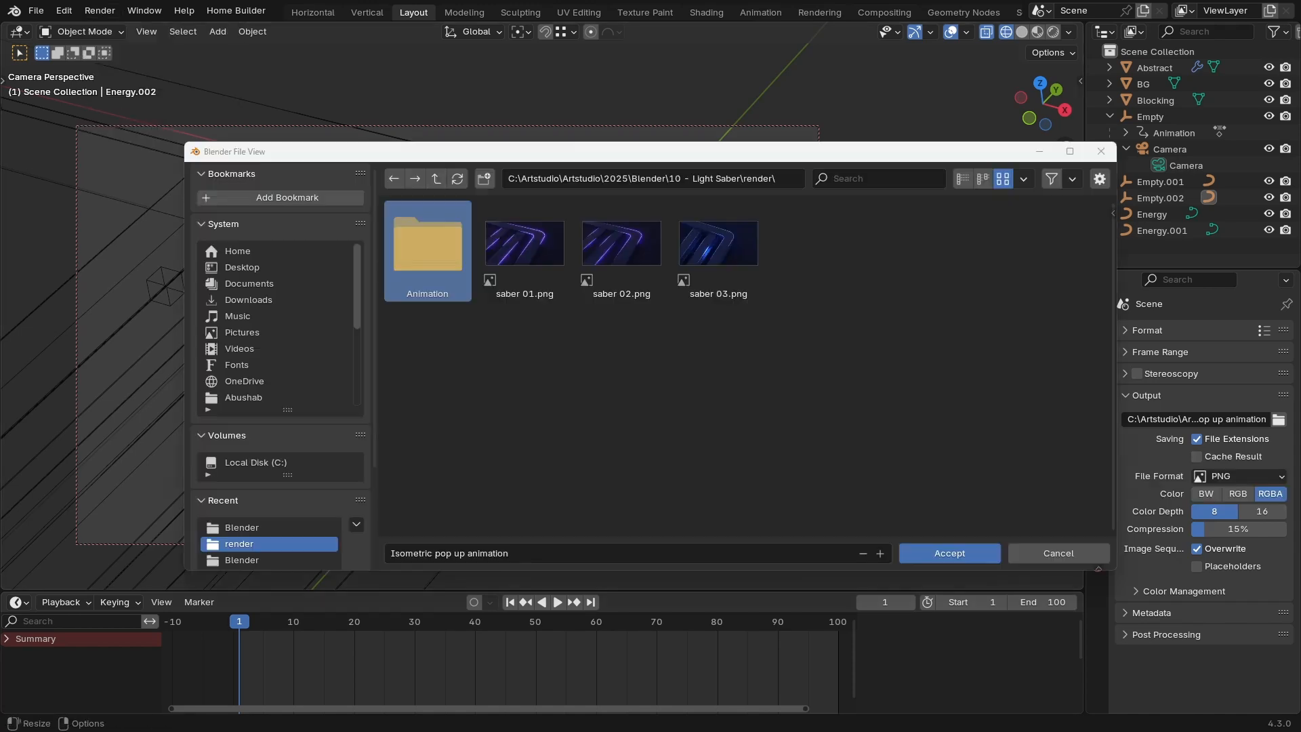
double_click(418, 259)
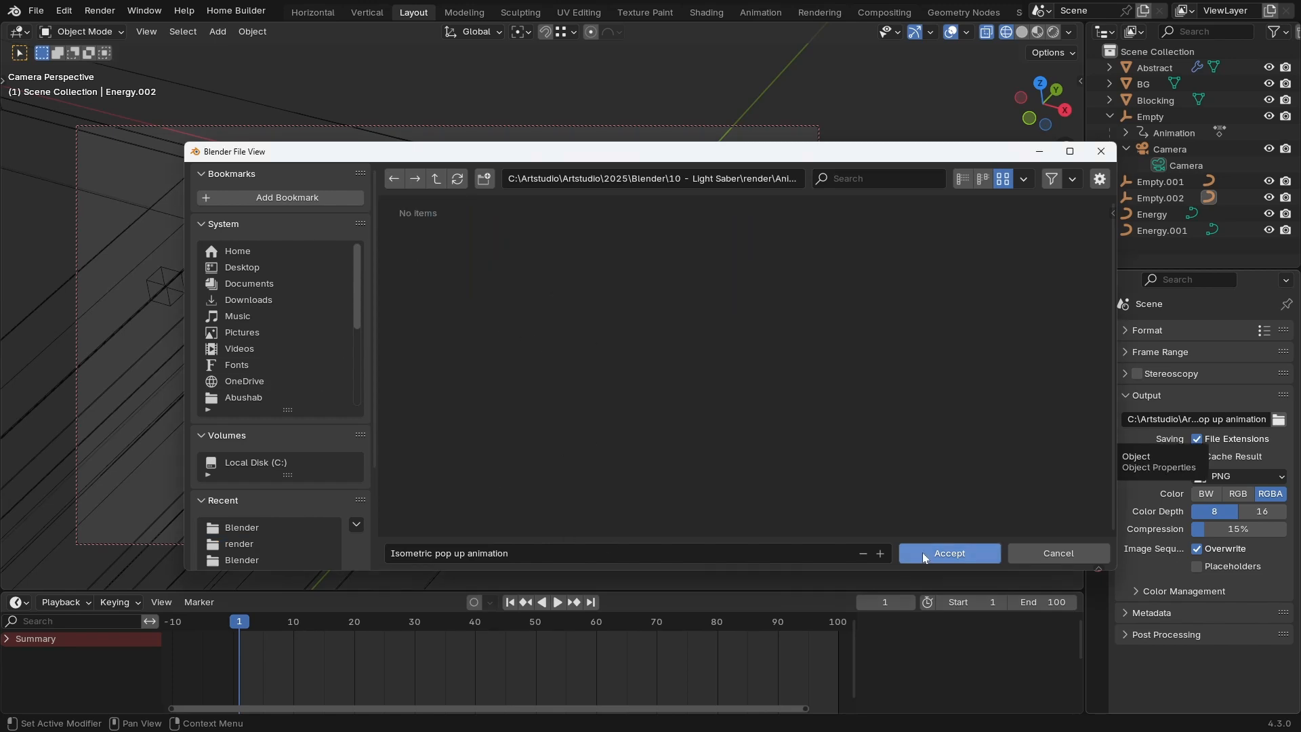
click(505, 553)
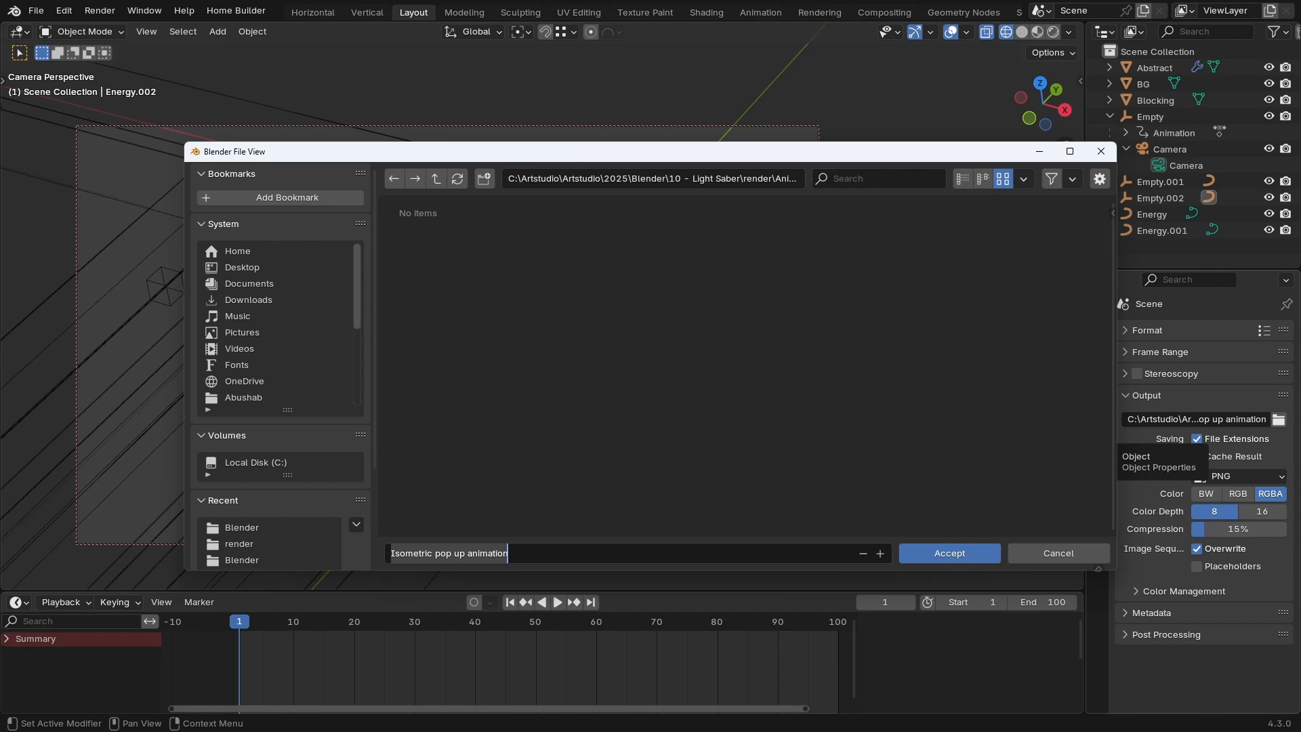
text(Abstract glowing effects)
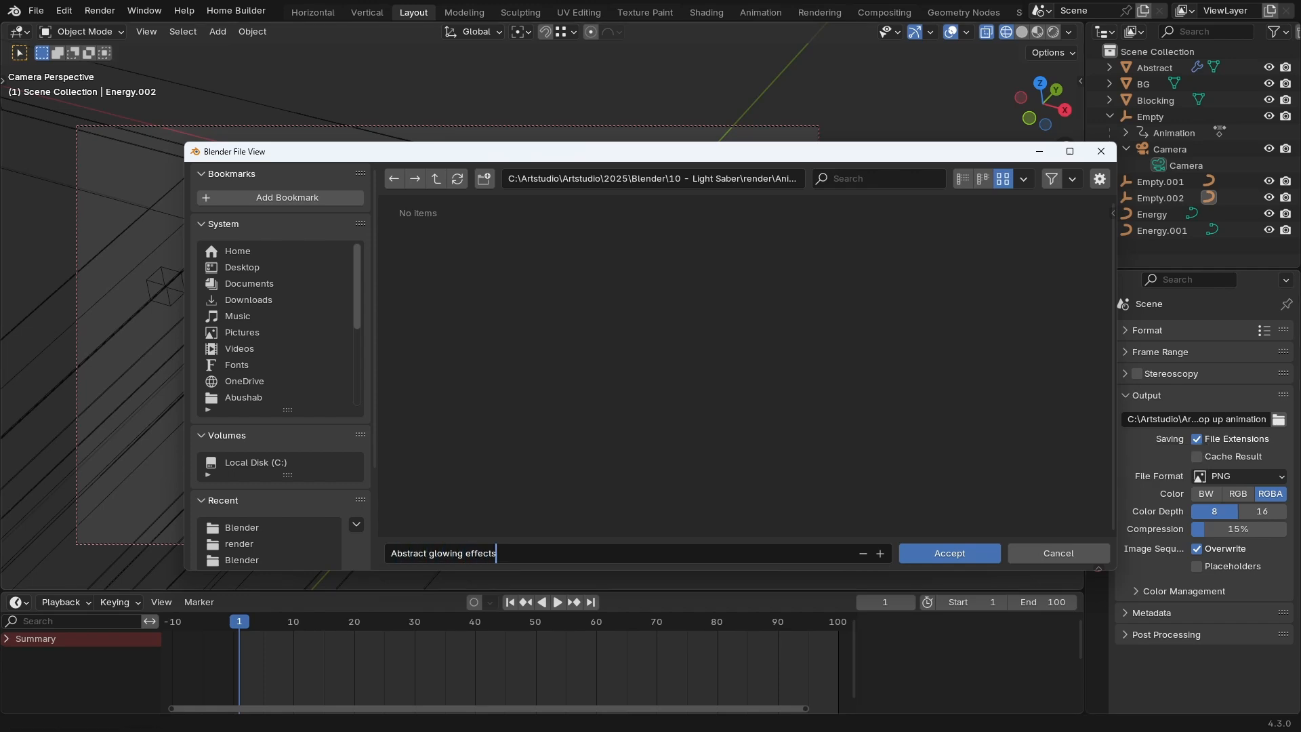
click(961, 557)
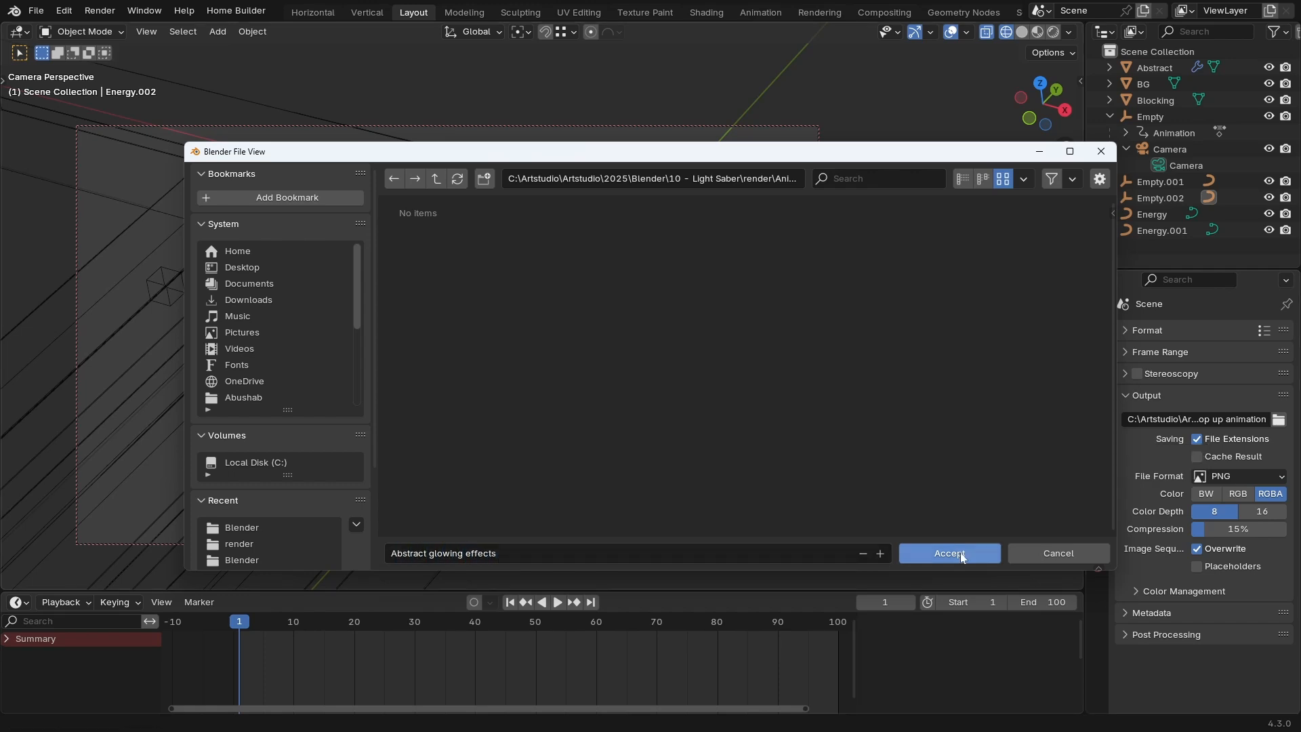
click(960, 555)
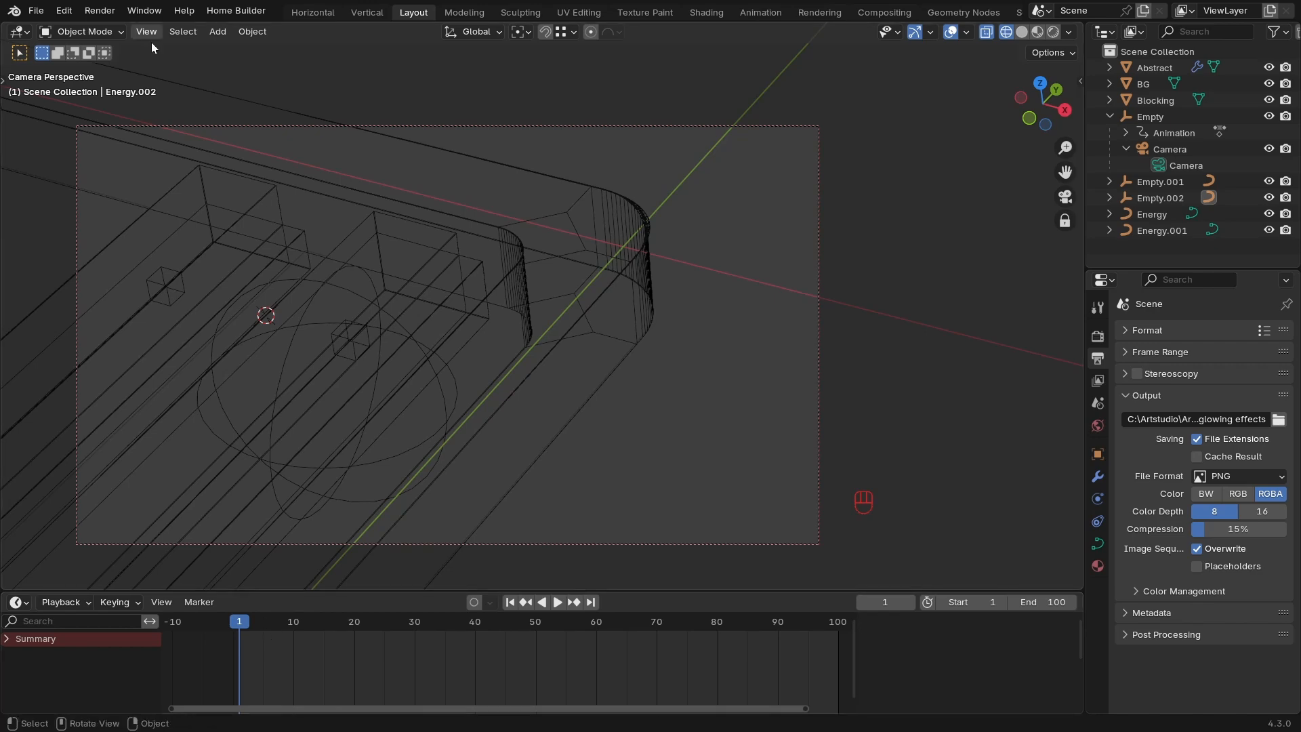
Start rendering the full animation and maximize the render window.
click(100, 11)
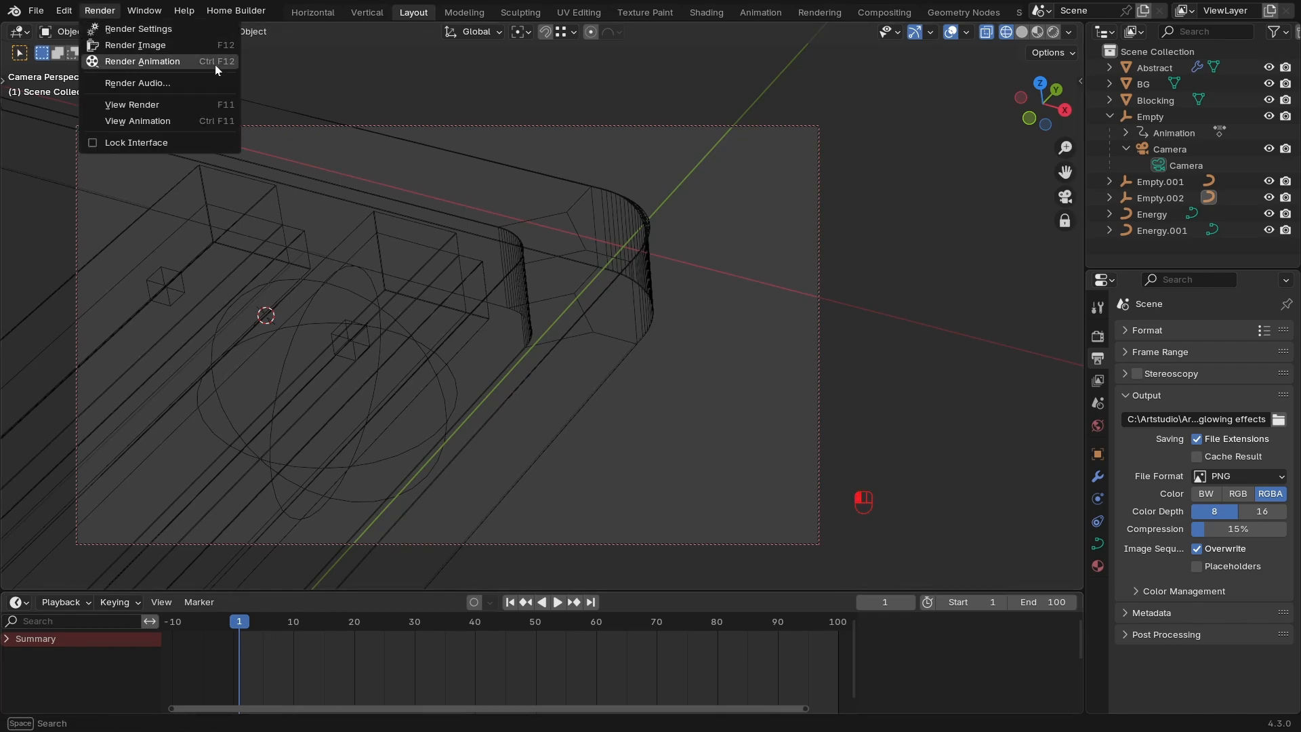
click(167, 63)
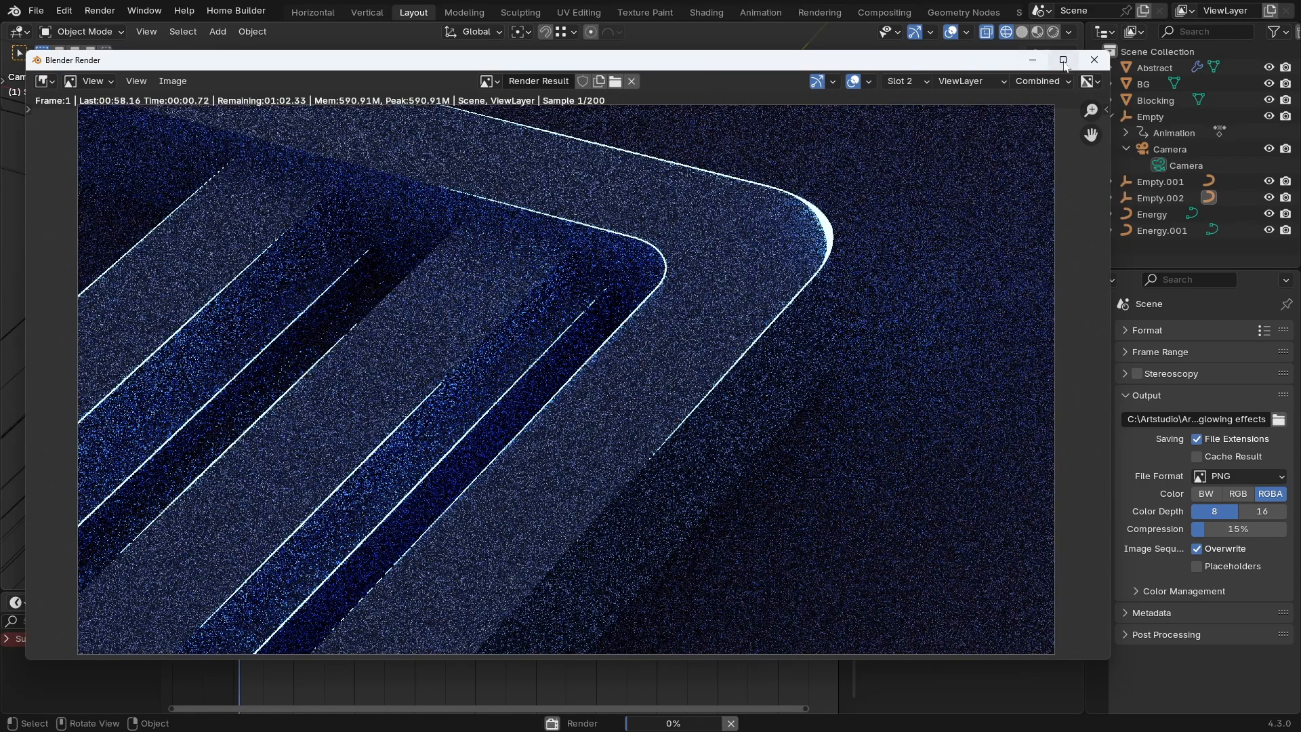
click(1064, 61)
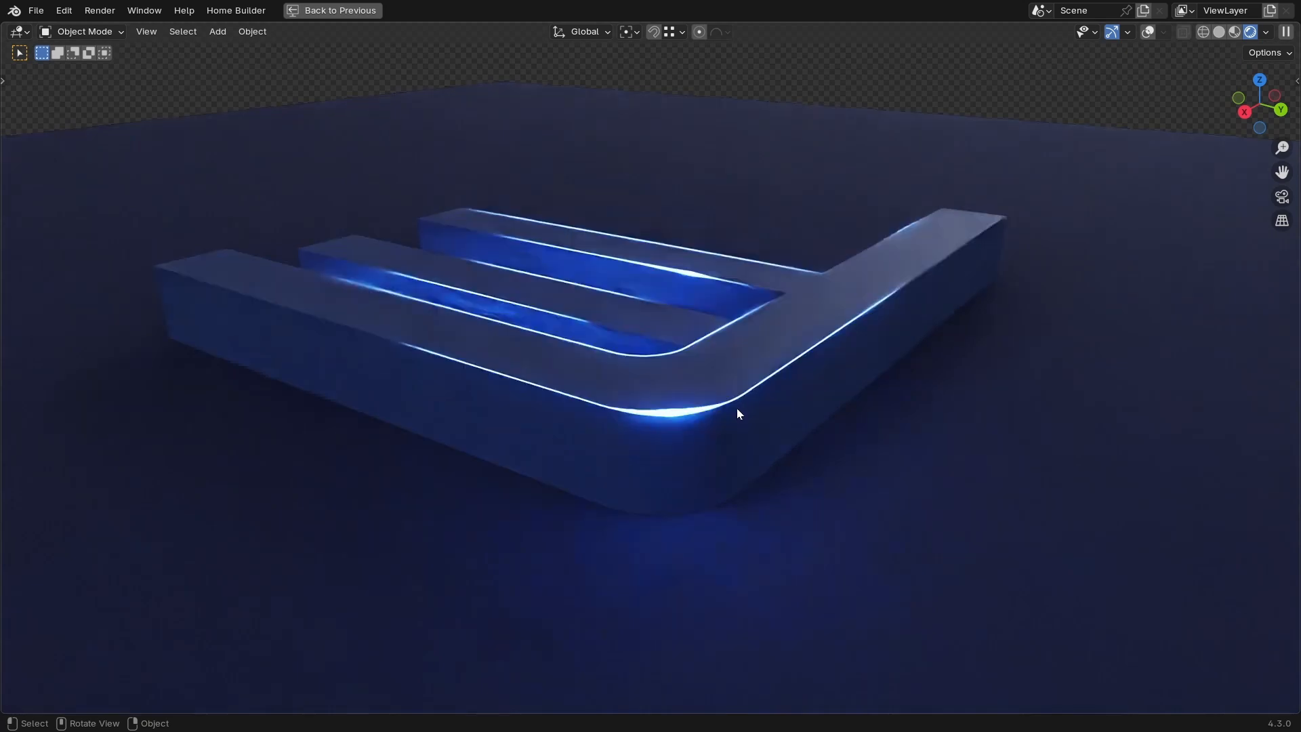
scroll(738, 402, up, 3)
middle_drag(739, 402, 731, 458)
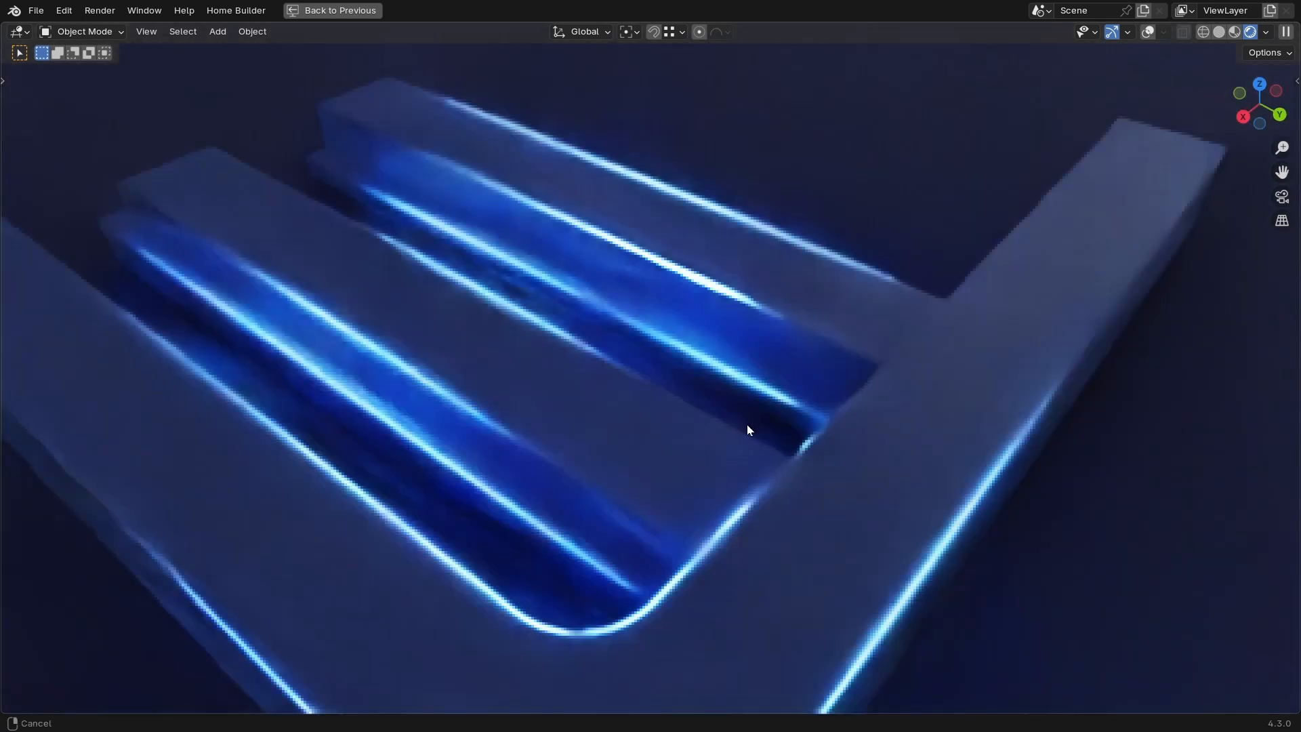
scroll(720, 494, down, 5)
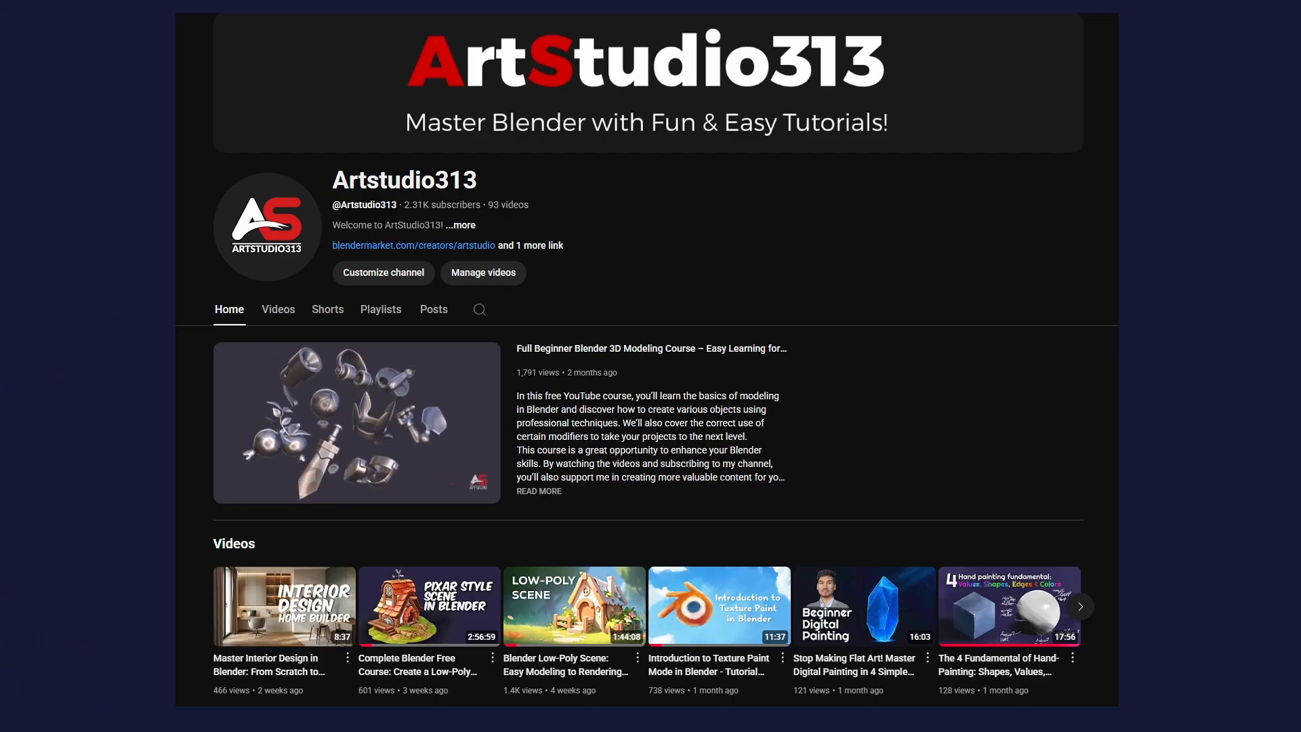
Browse the Artstudio313 YouTube channel's home page and its list of latest videos.
scroll(648, 359, down, 2)
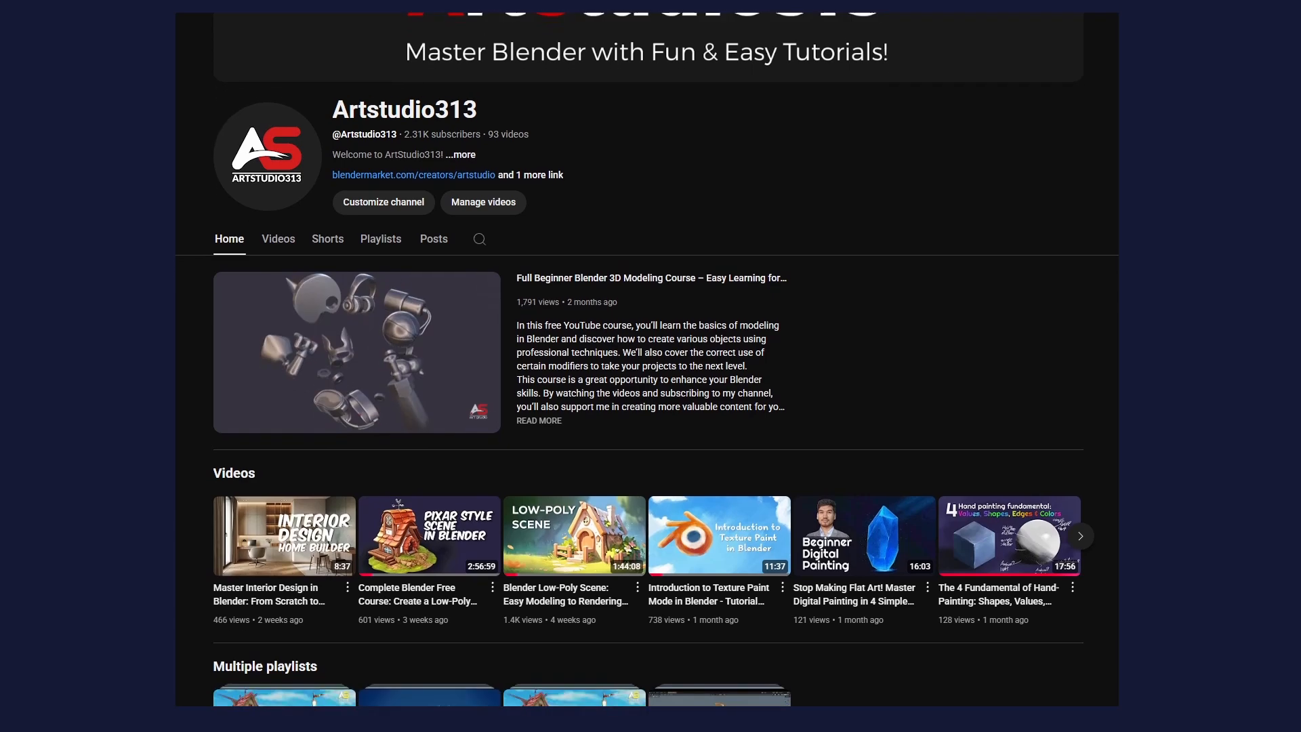
scroll(647, 359, down, 3)
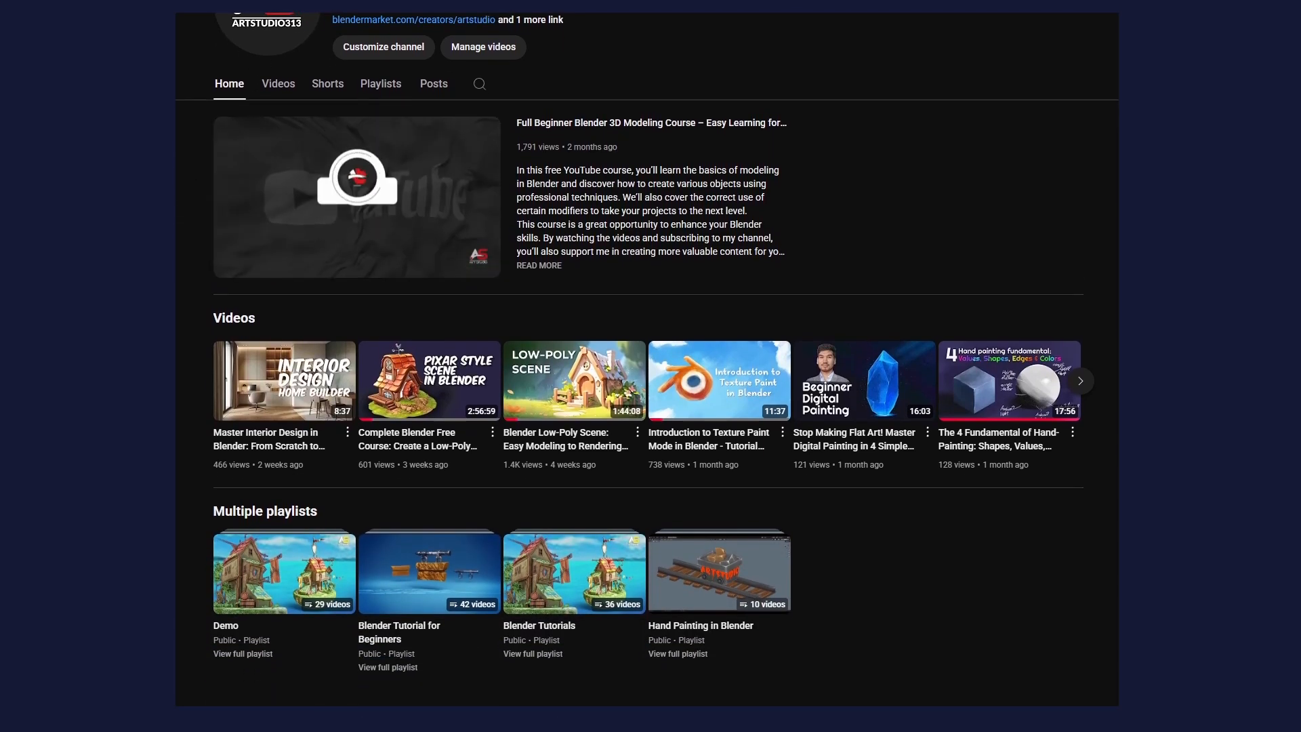
click(272, 86)
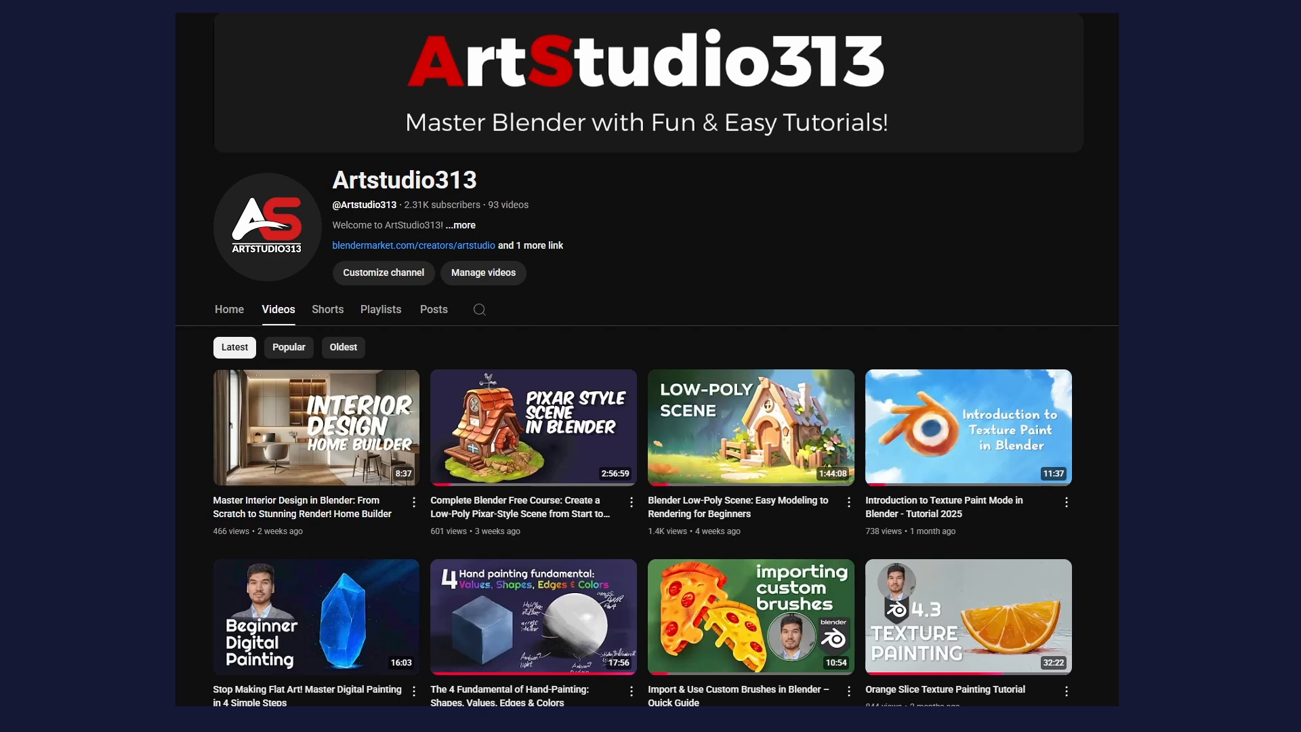
scroll(647, 359, down, 2)
scroll(647, 359, down, 5)
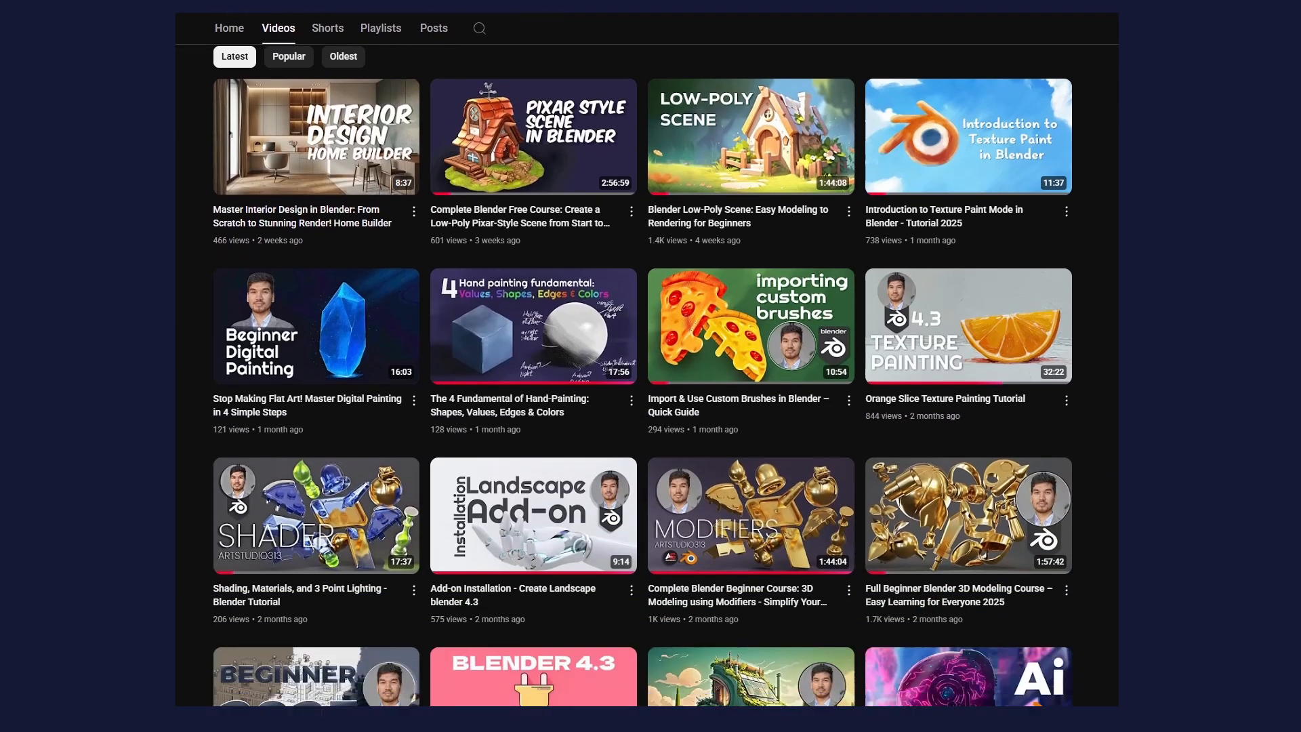
scroll(648, 359, down, 2)
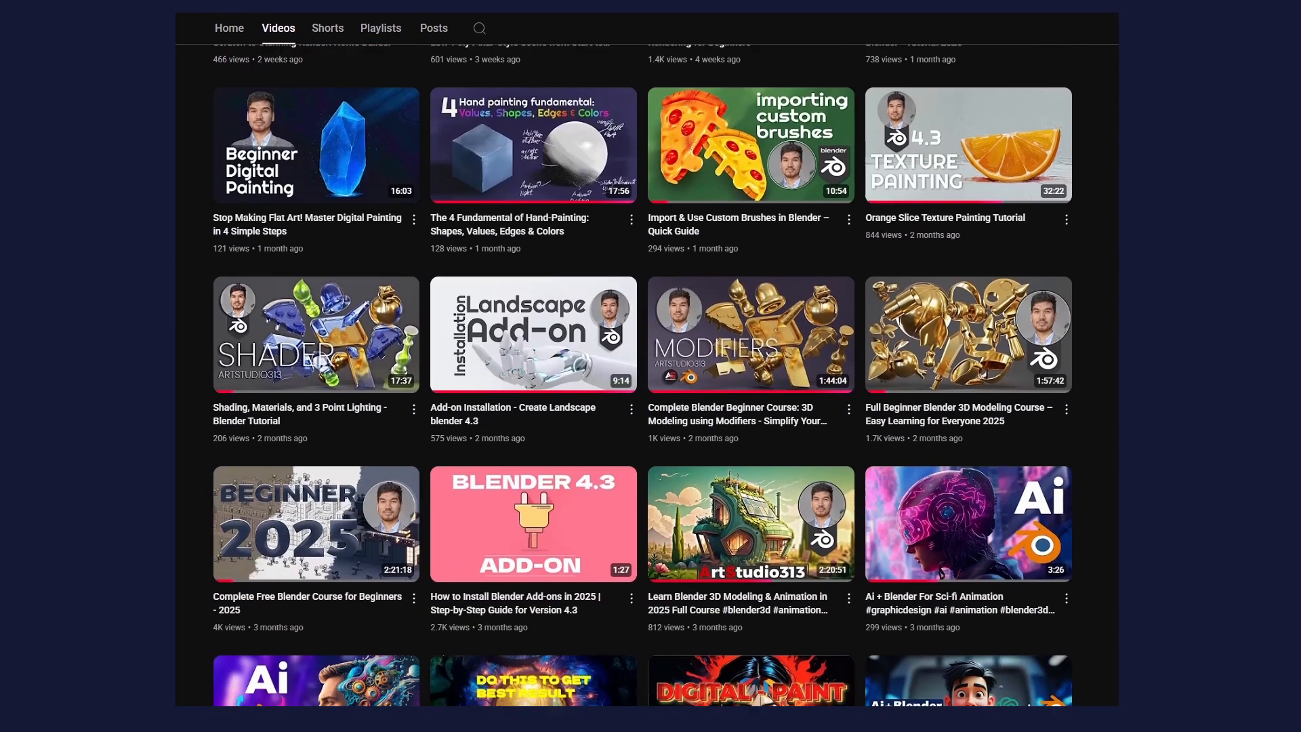